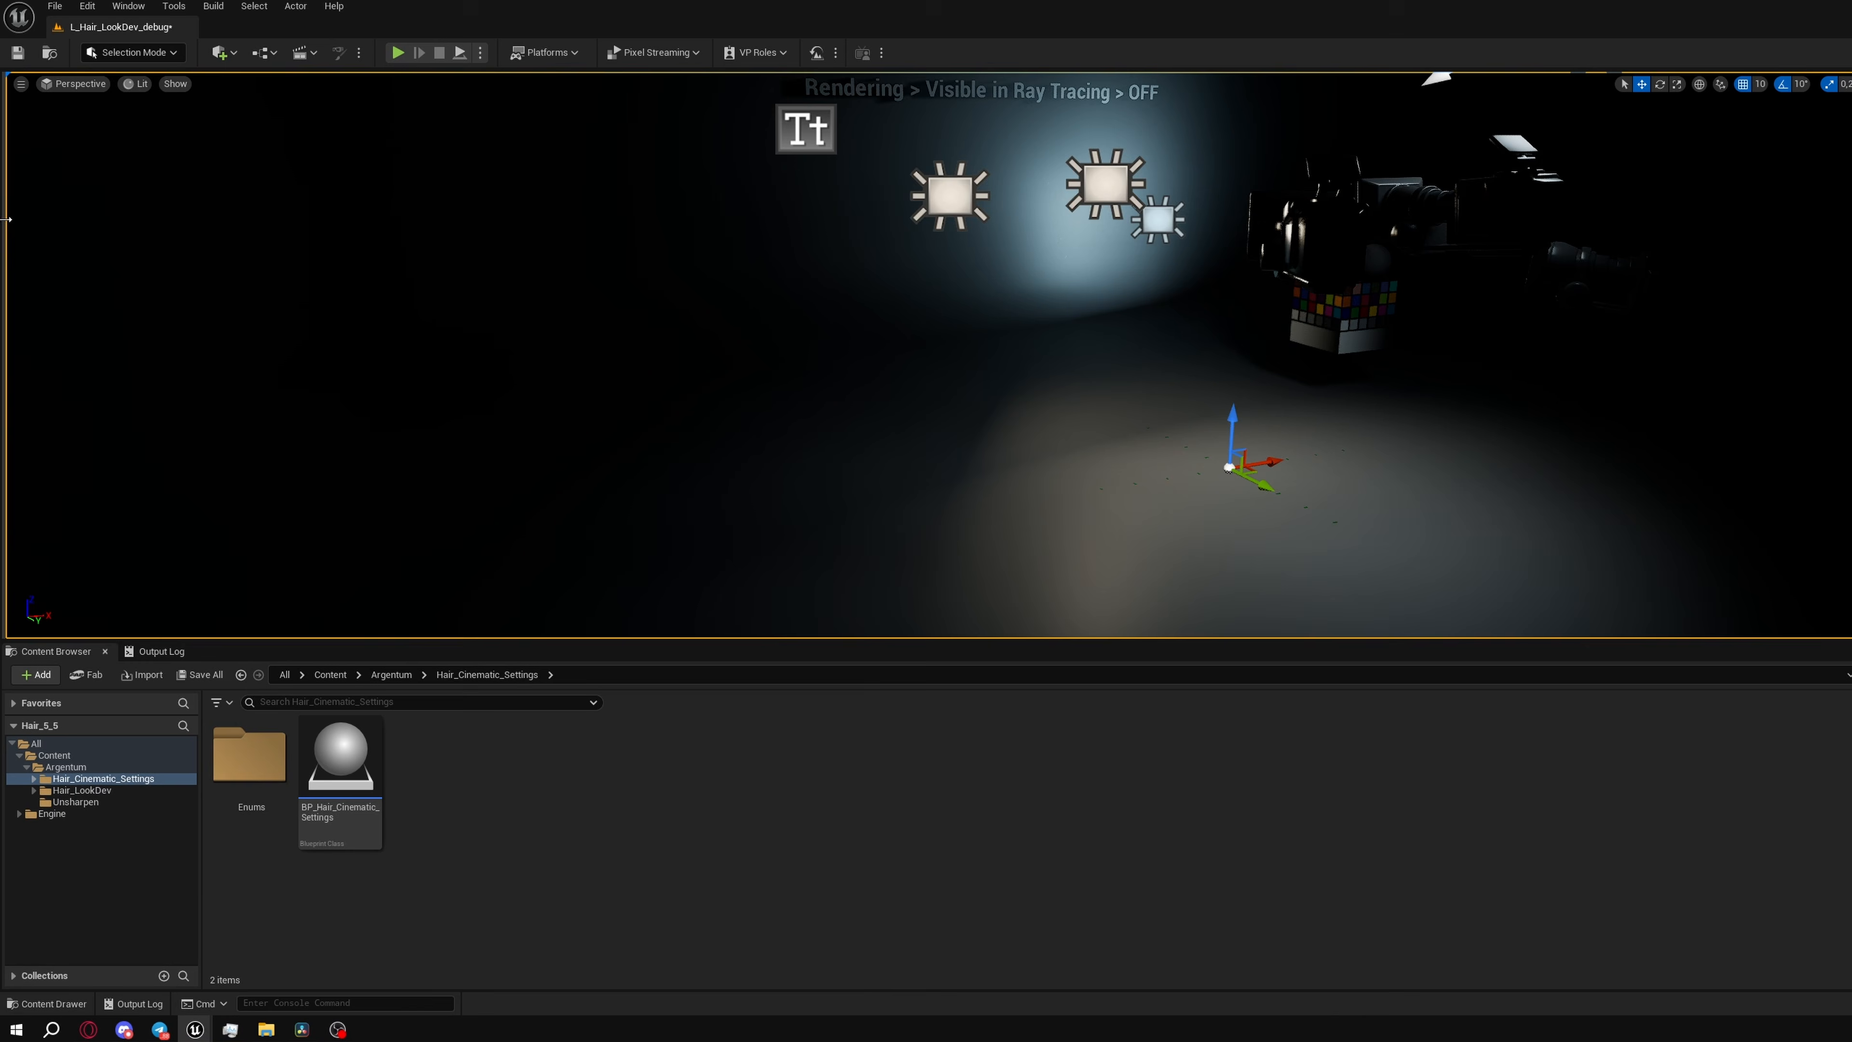
Place a Post Process Volume in the level and filter its properties by "ex" to enable Infinite Extent (Unbound).
drag(5, 219, 346, 271)
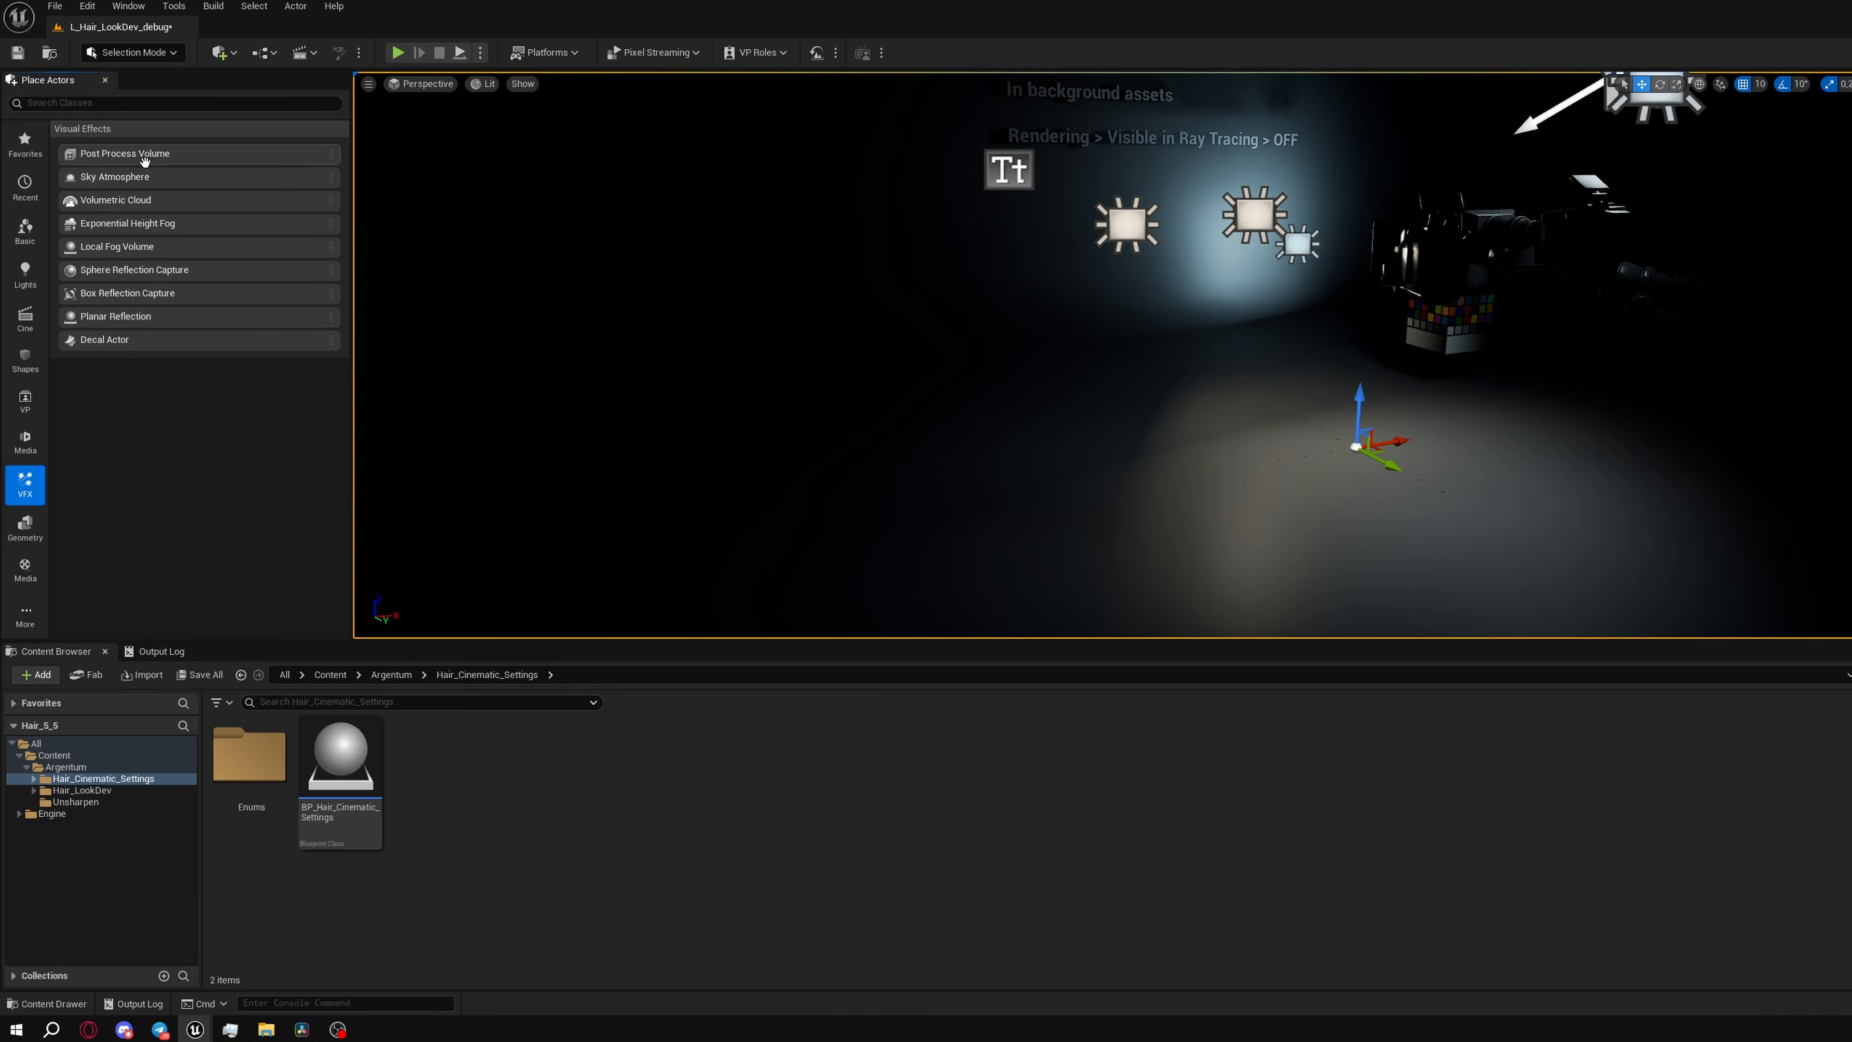
drag(1019, 443, 1061, 500)
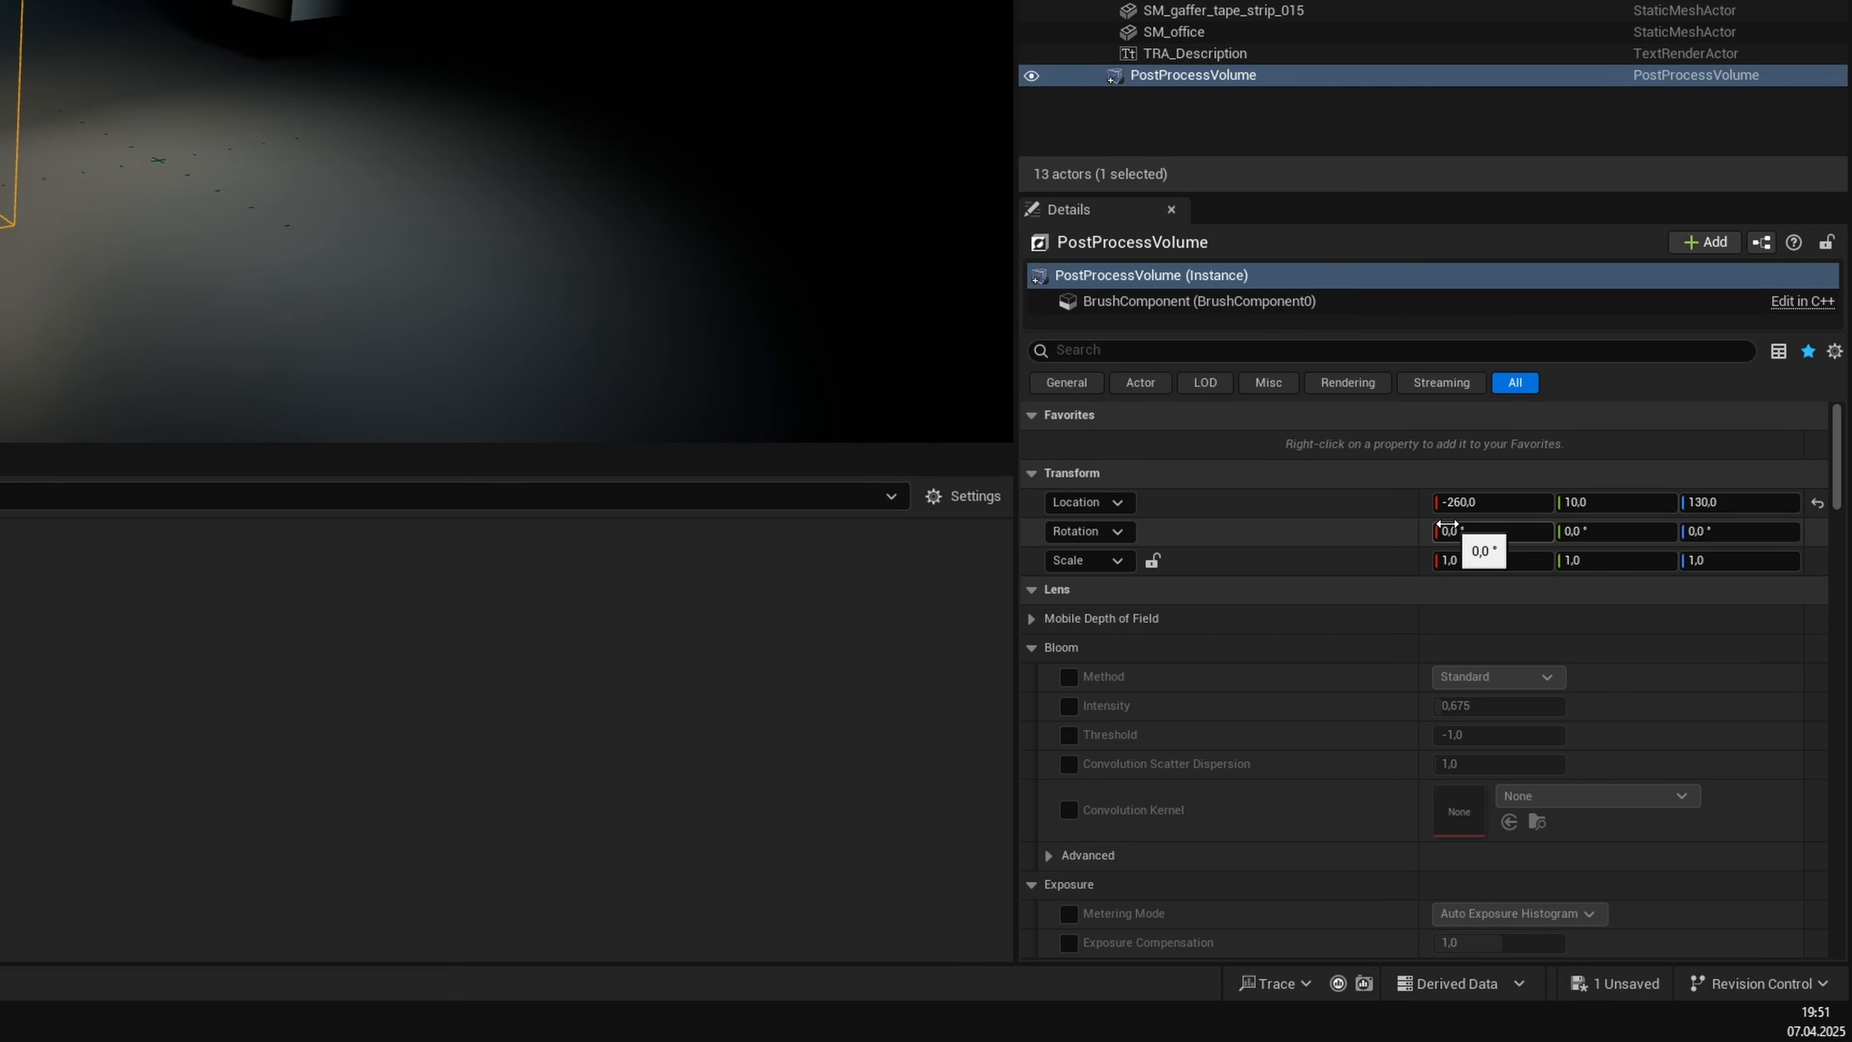
click(1250, 351)
text(уч)
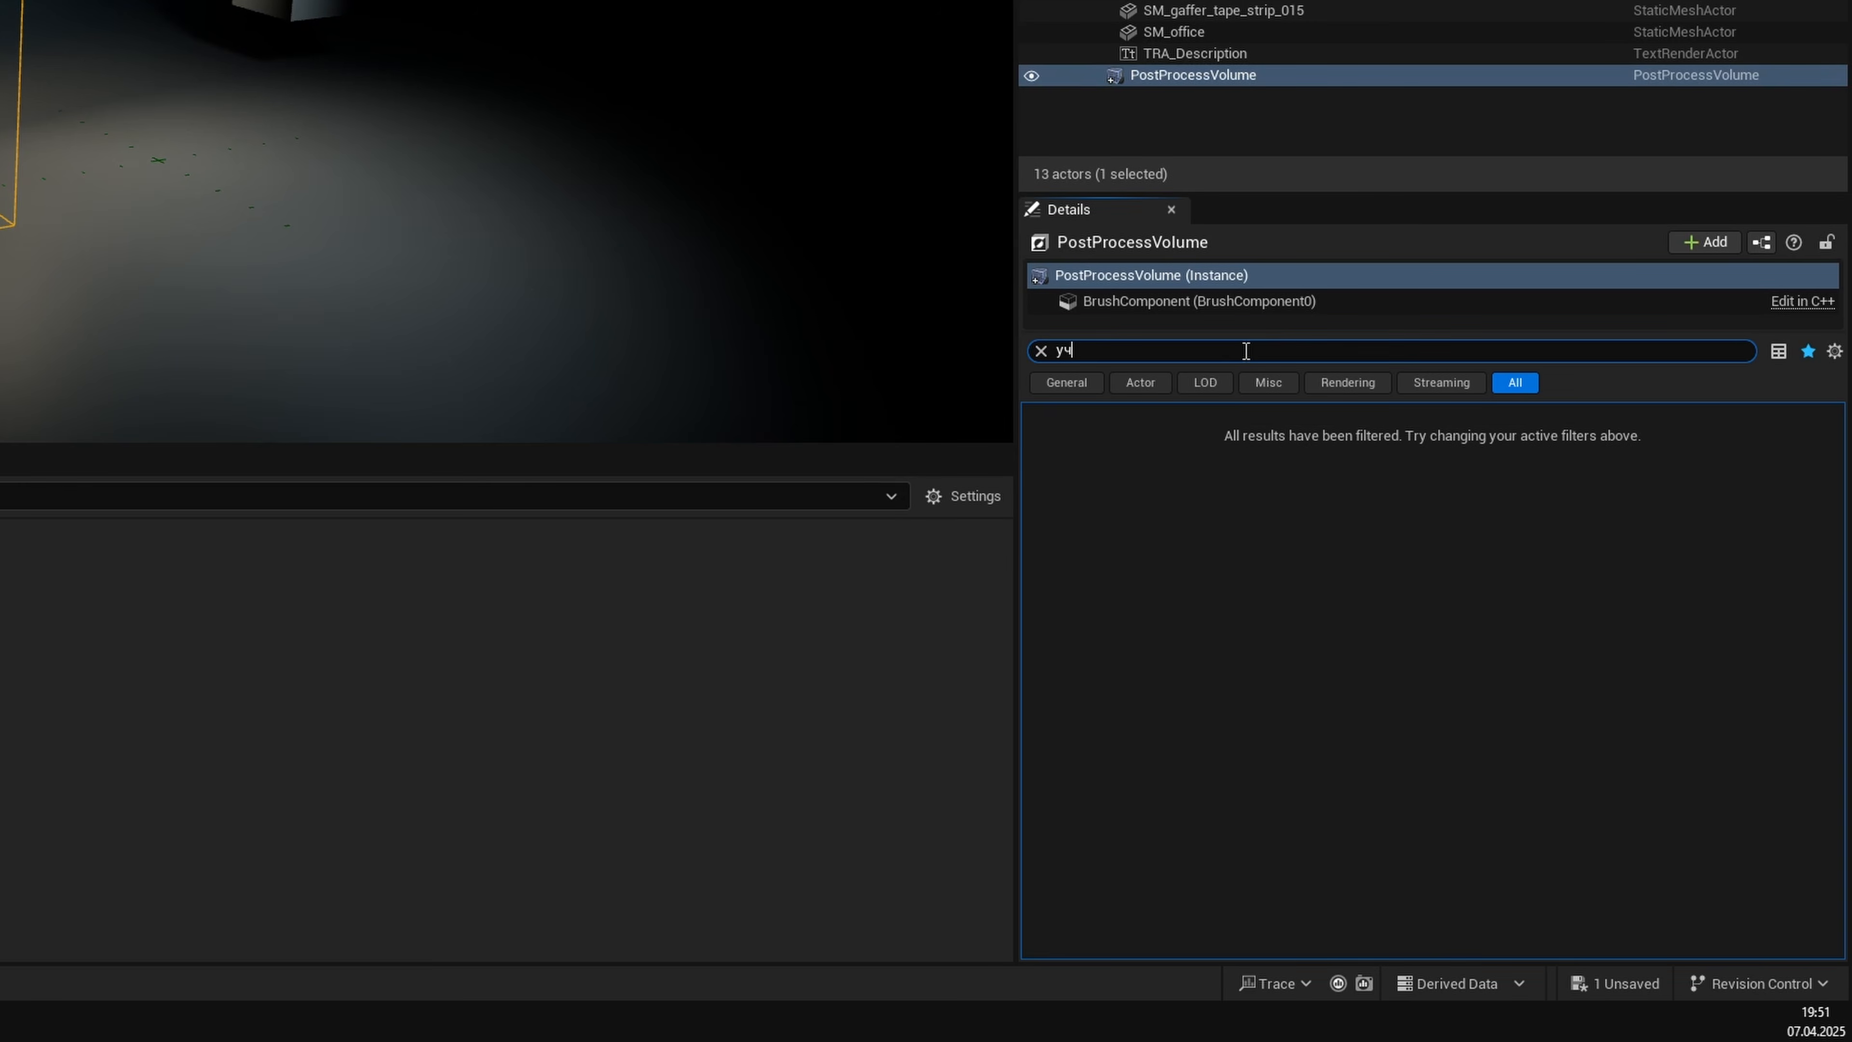
text(ex)
scroll(1273, 660, down, 10)
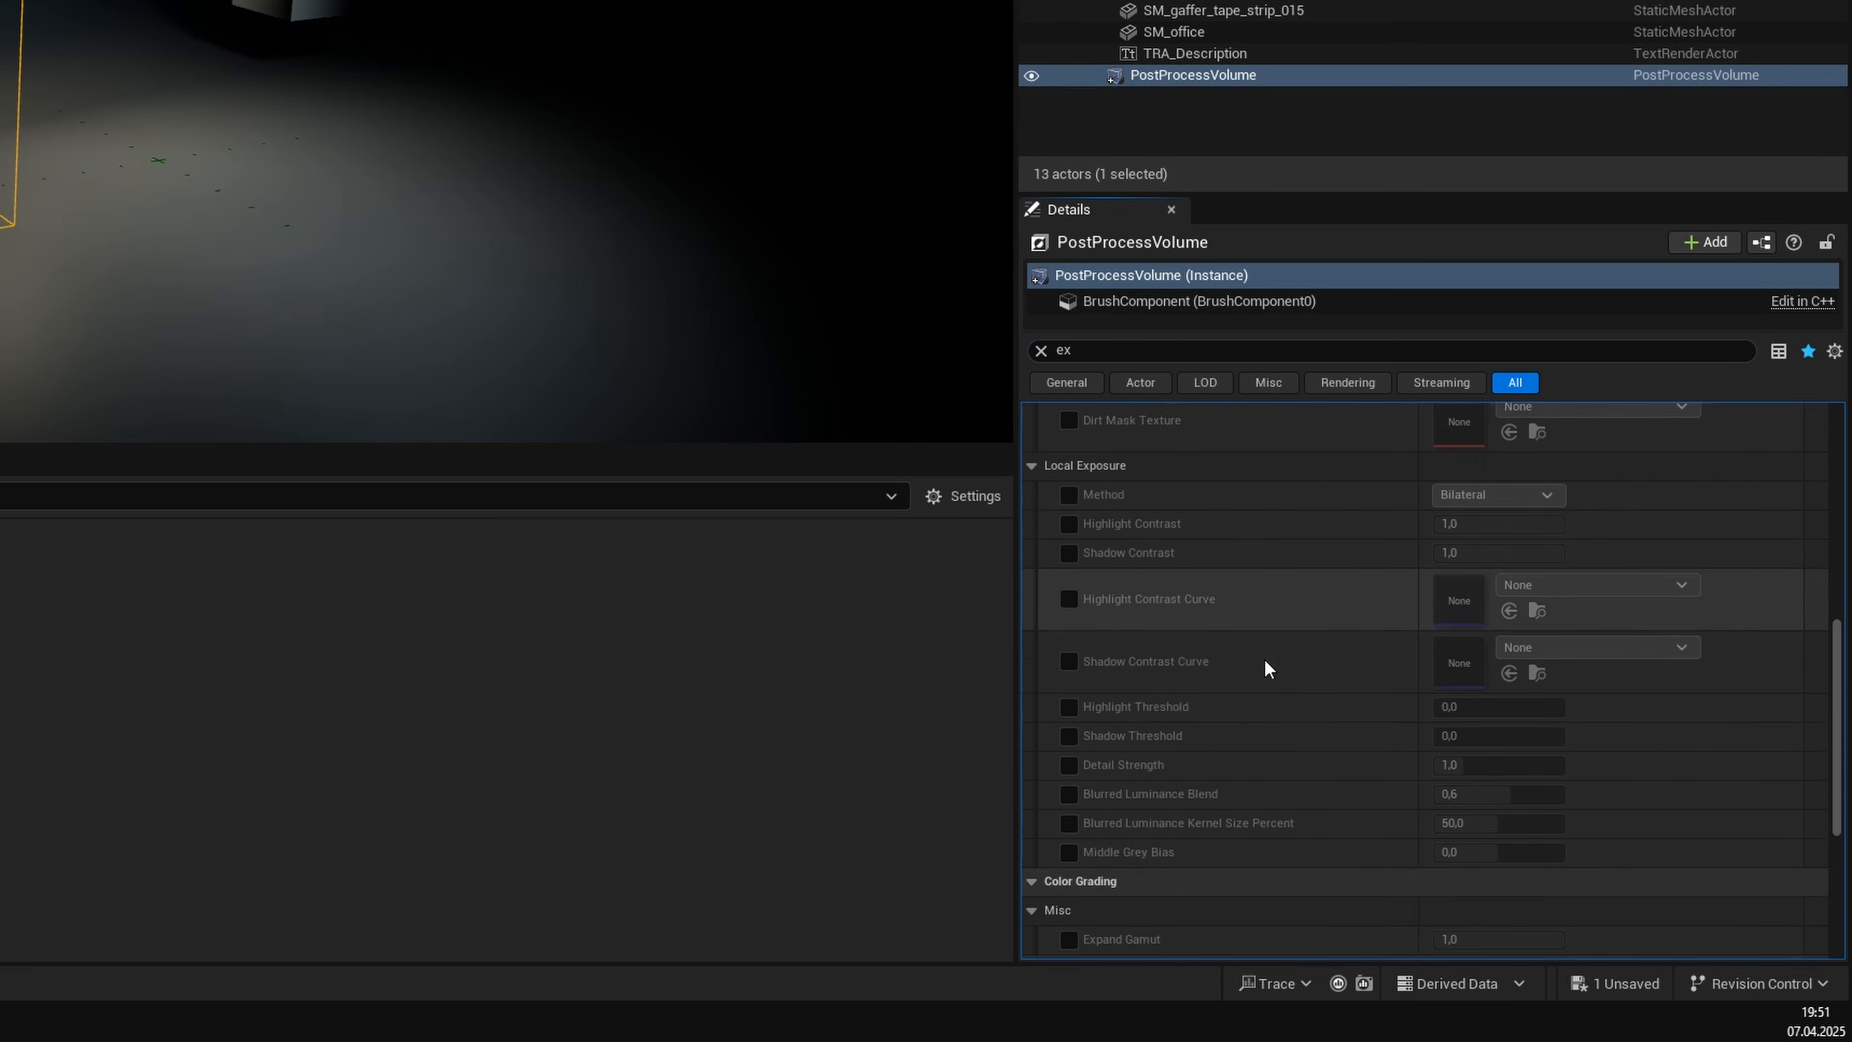
scroll(1290, 729, down, 5)
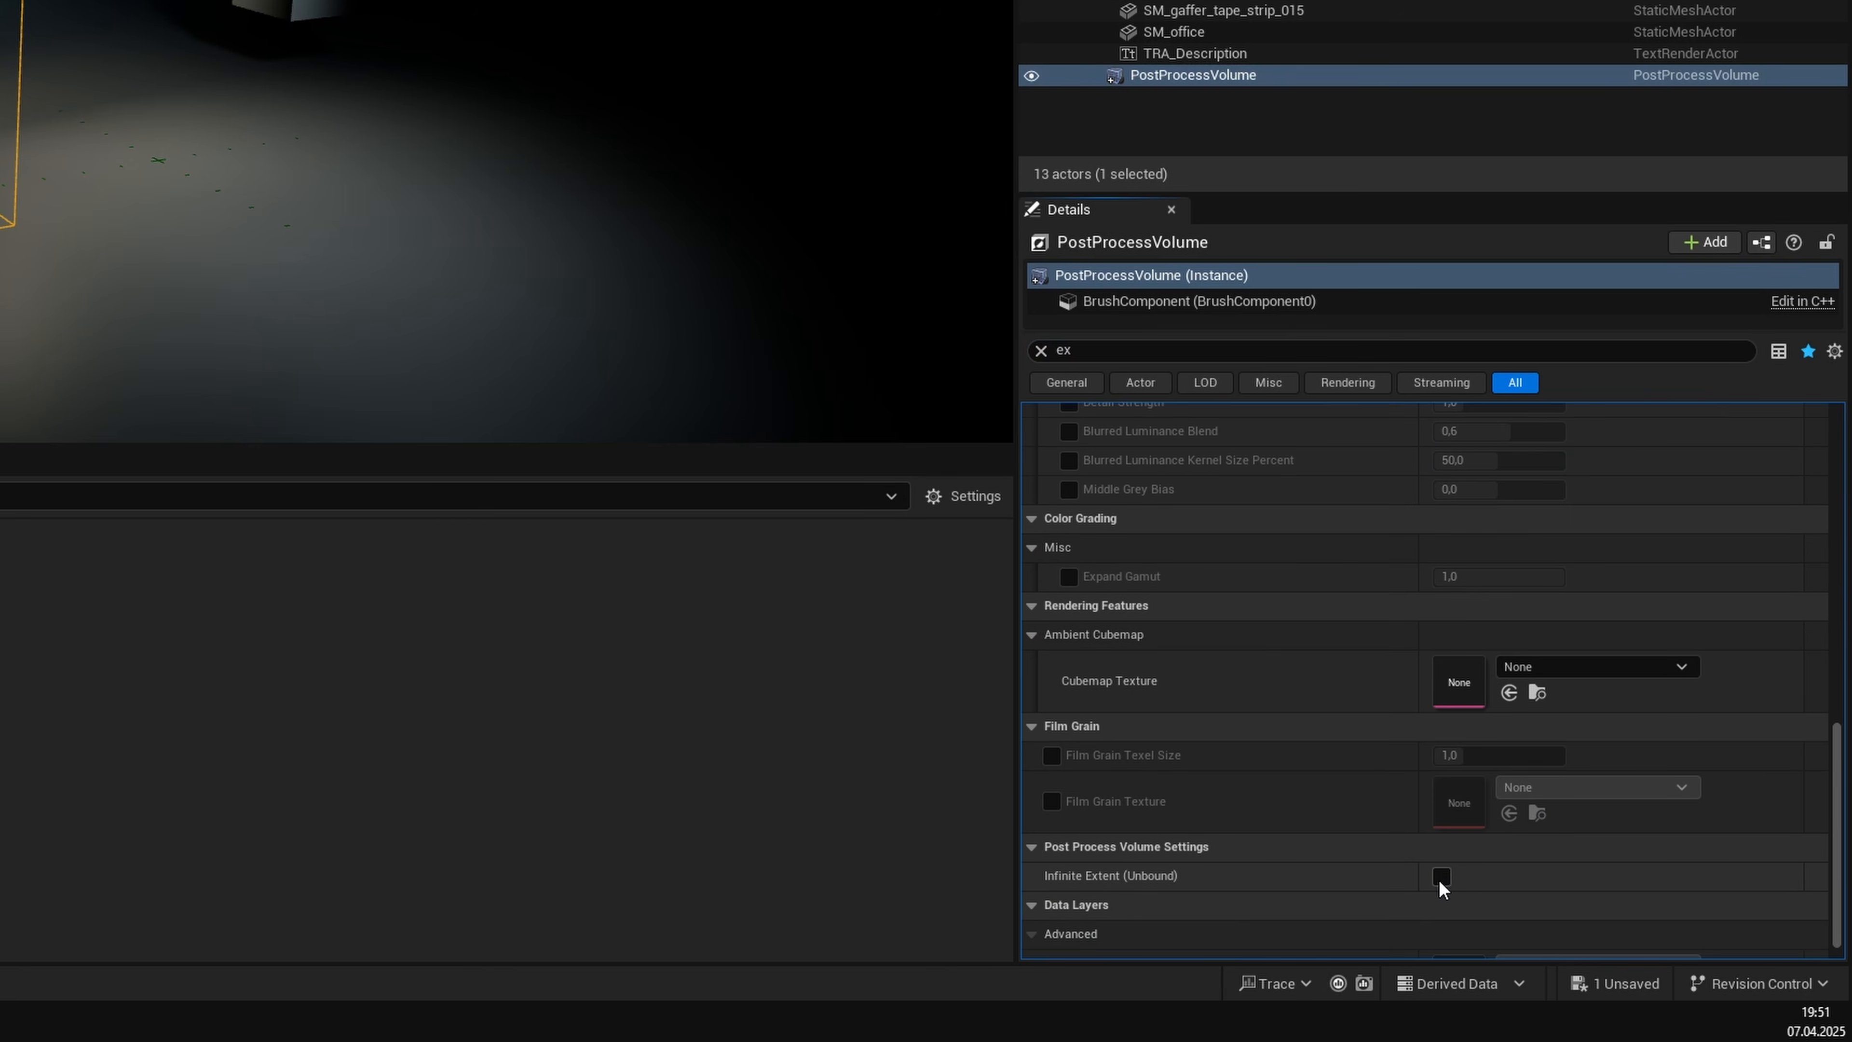
scroll(1315, 716, up, 10)
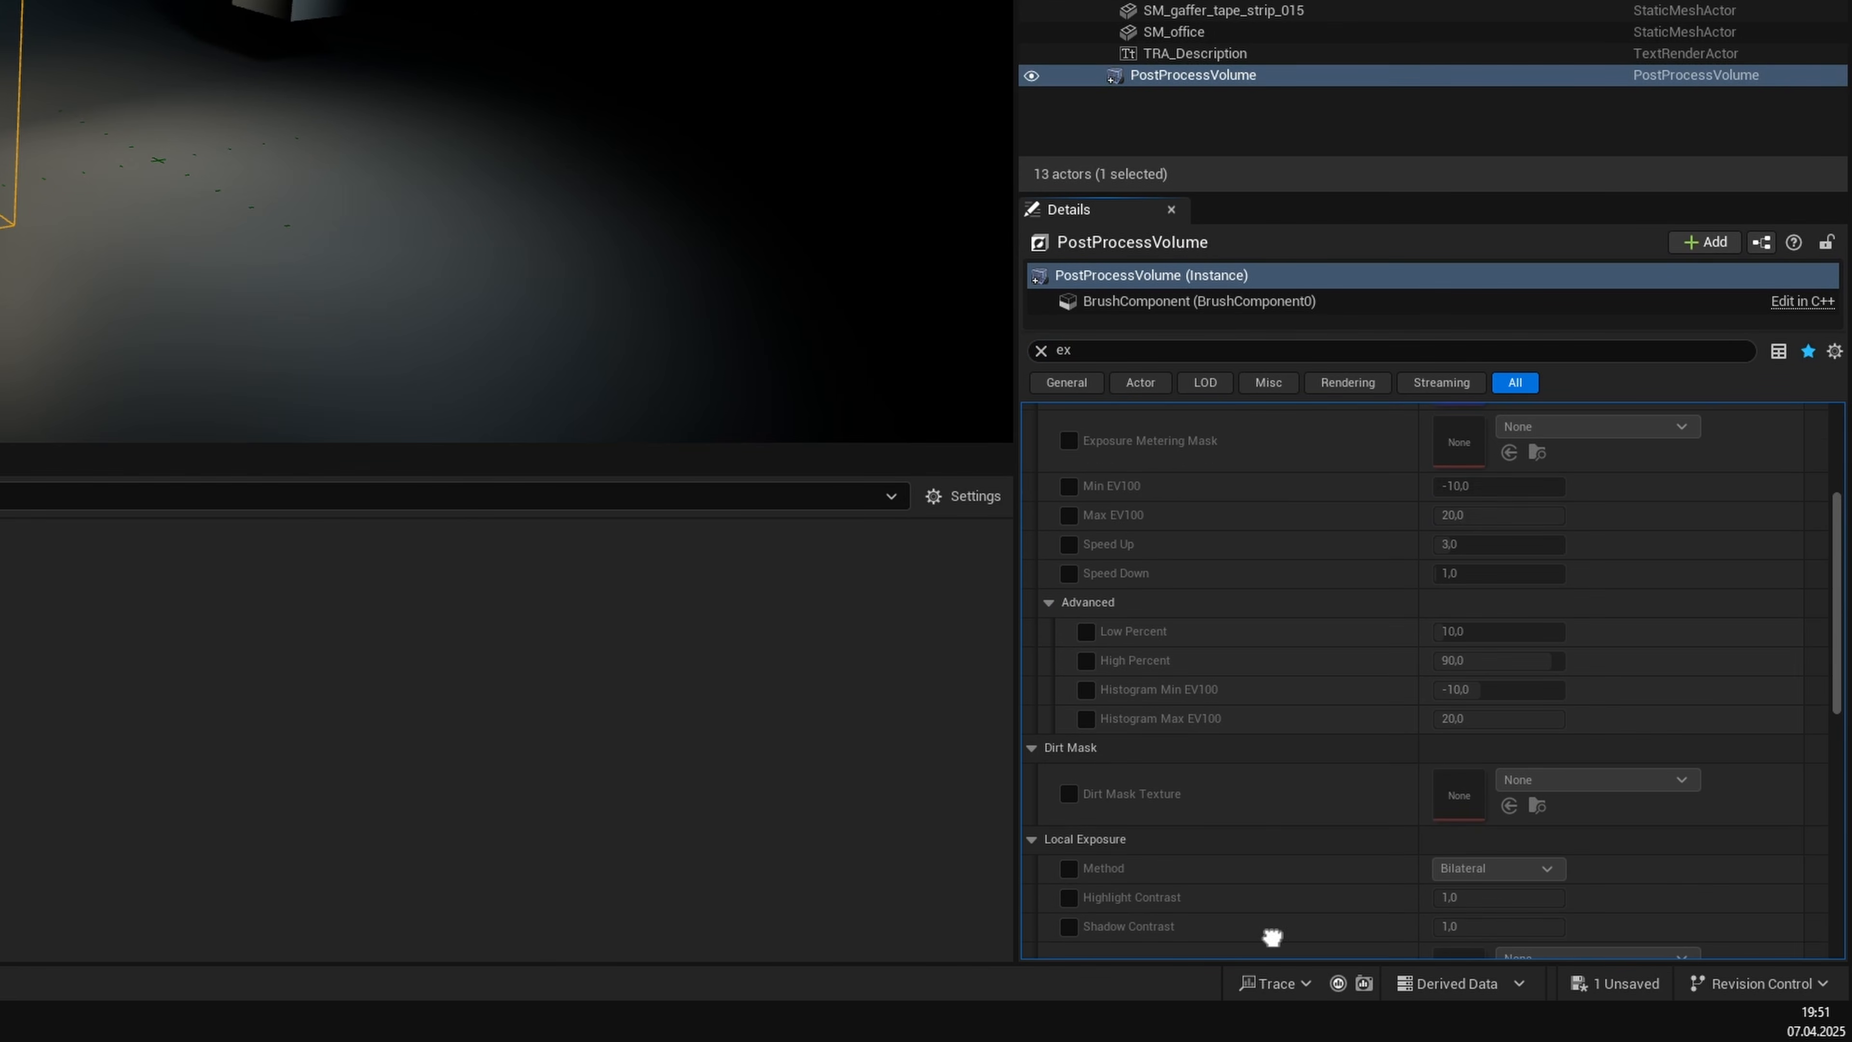
Override the volume's Min EV100 and Max EV100 with 1.0 and enable the Exposure Compensation override.
click(1067, 490)
click(1069, 515)
click(1487, 490)
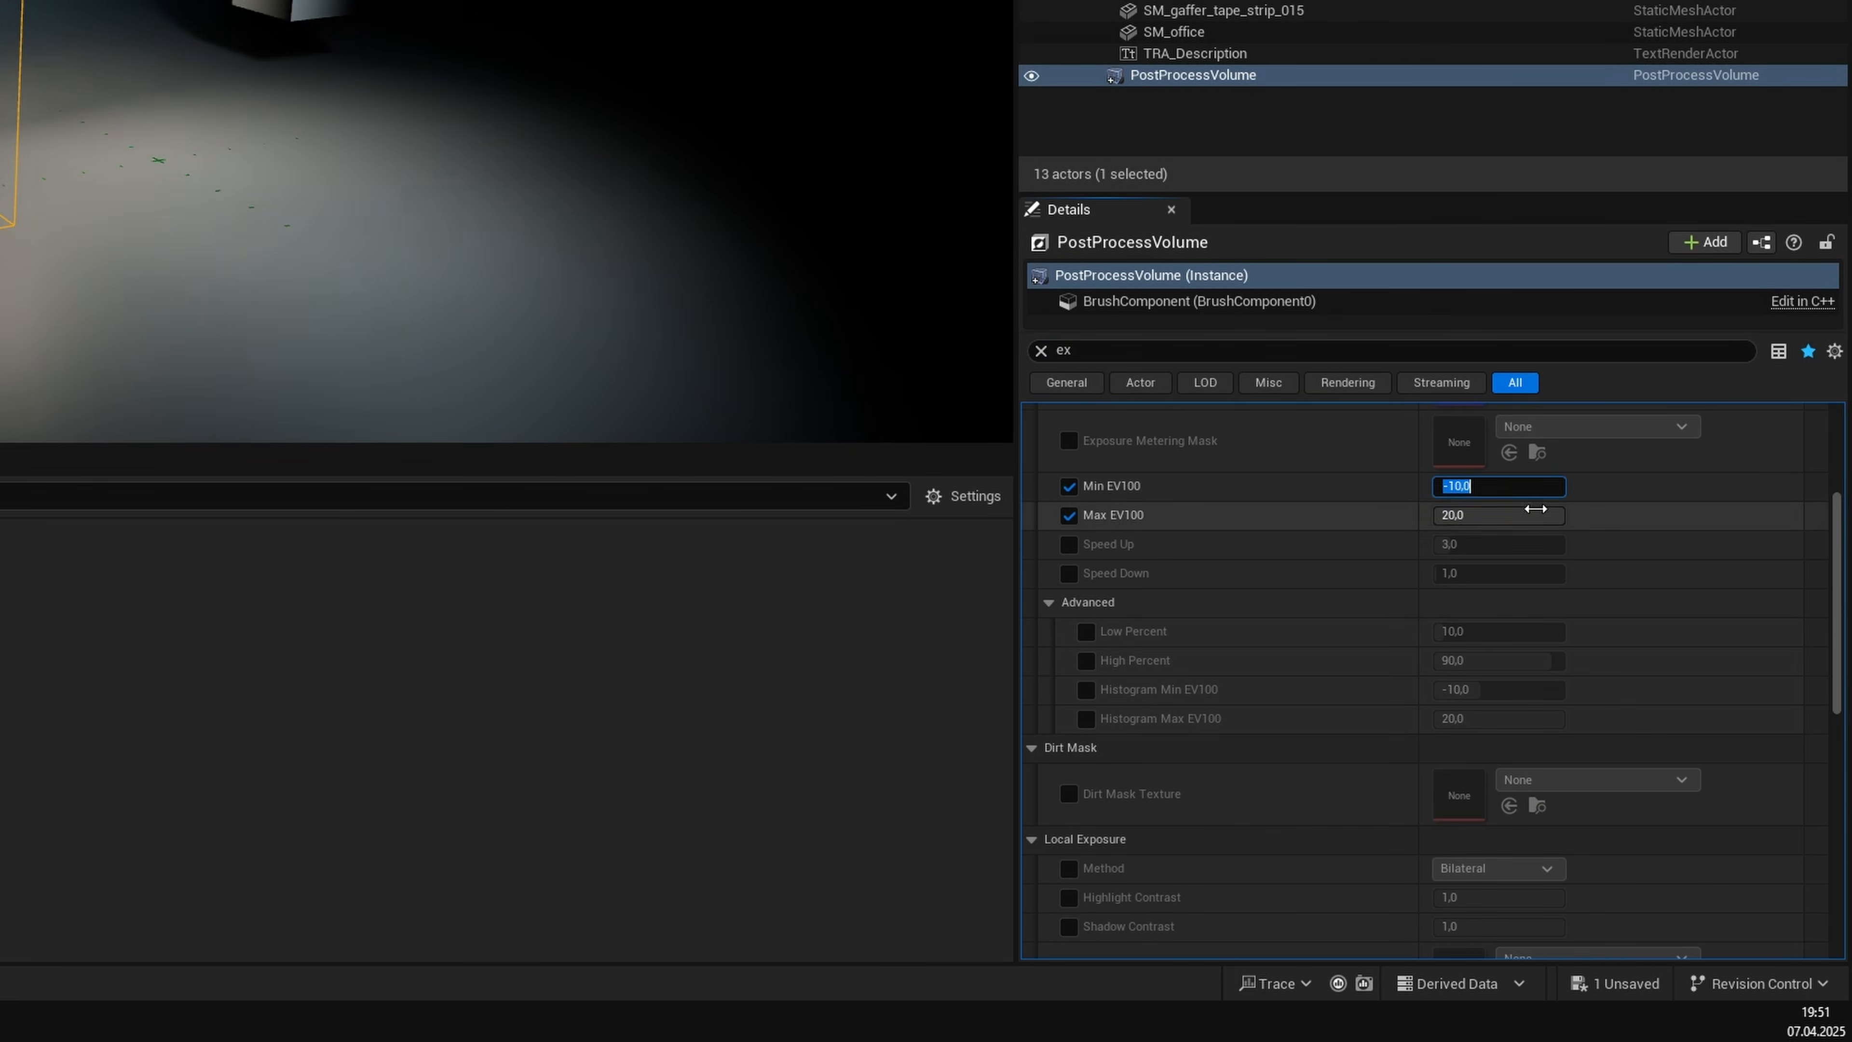
text(1)
click(1534, 512)
text(1)
click(1615, 515)
scroll(1284, 701, up, 8)
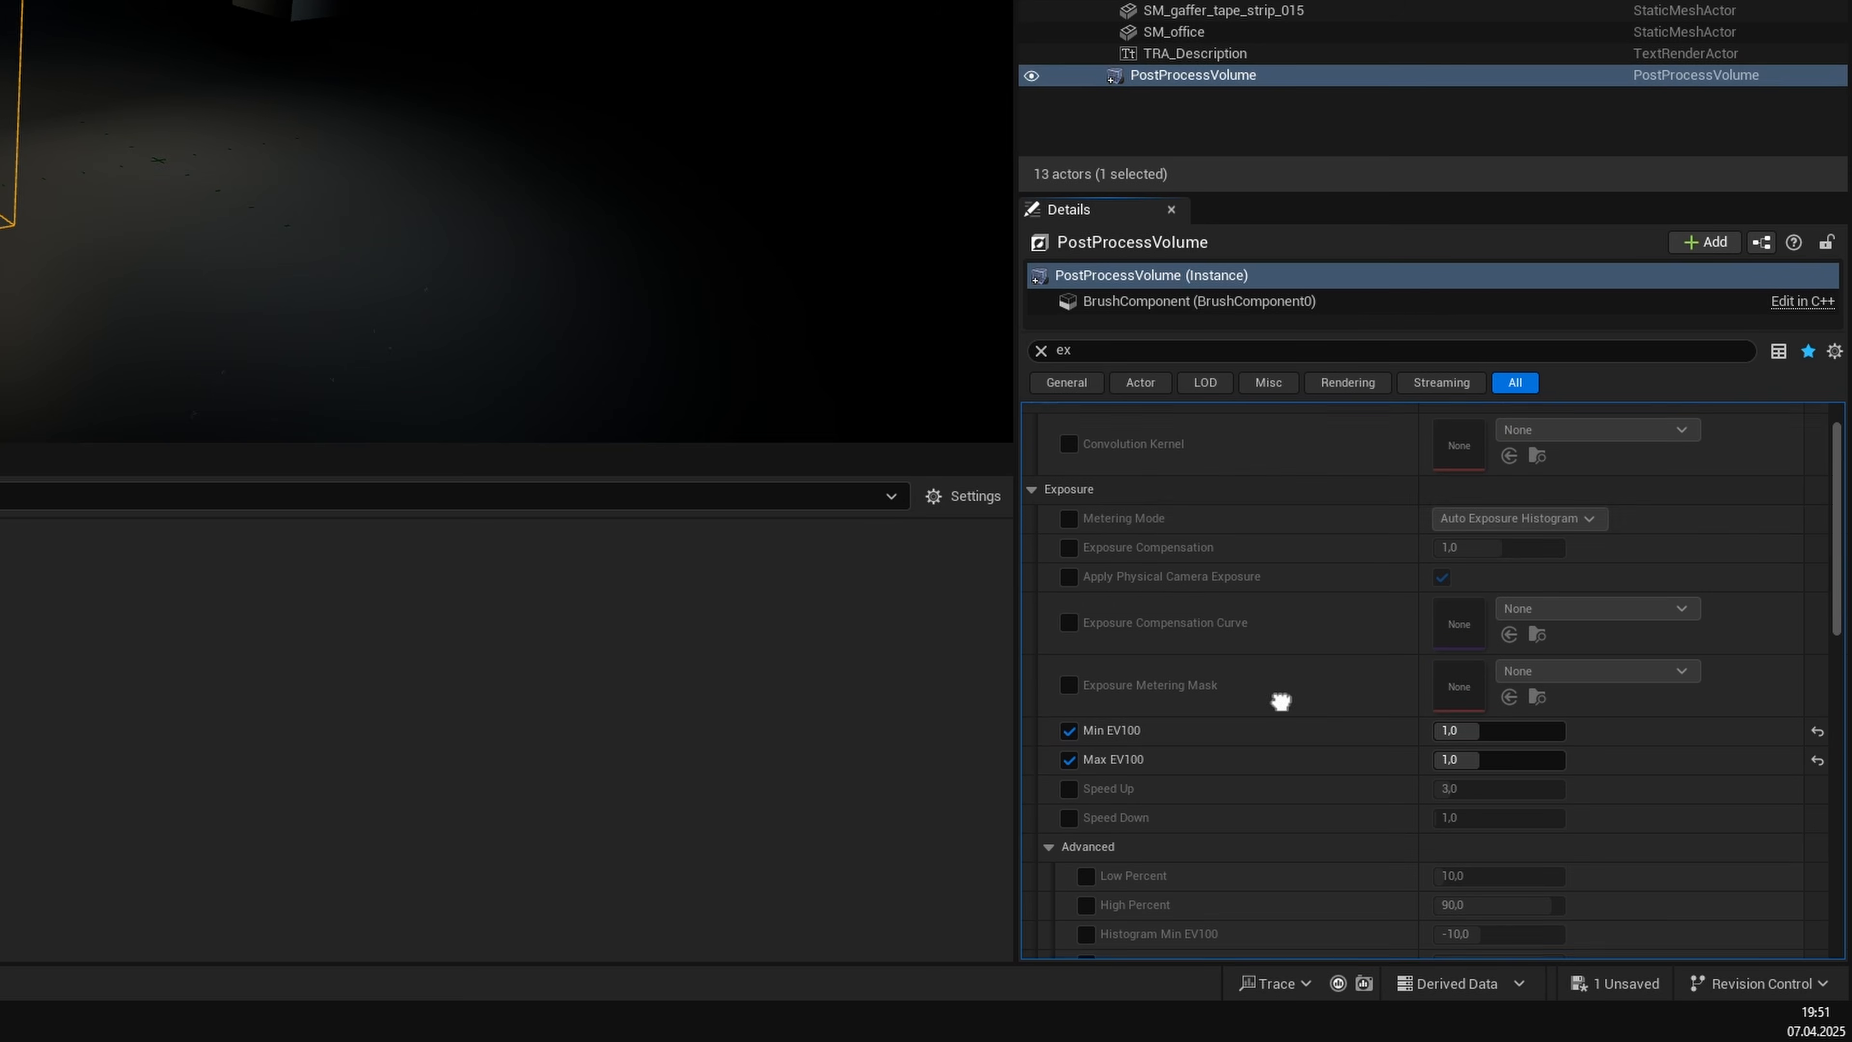
click(1068, 548)
Clear the property filter and collapse the volume's expanded Lens, Color Grading and Film groups.
click(1040, 350)
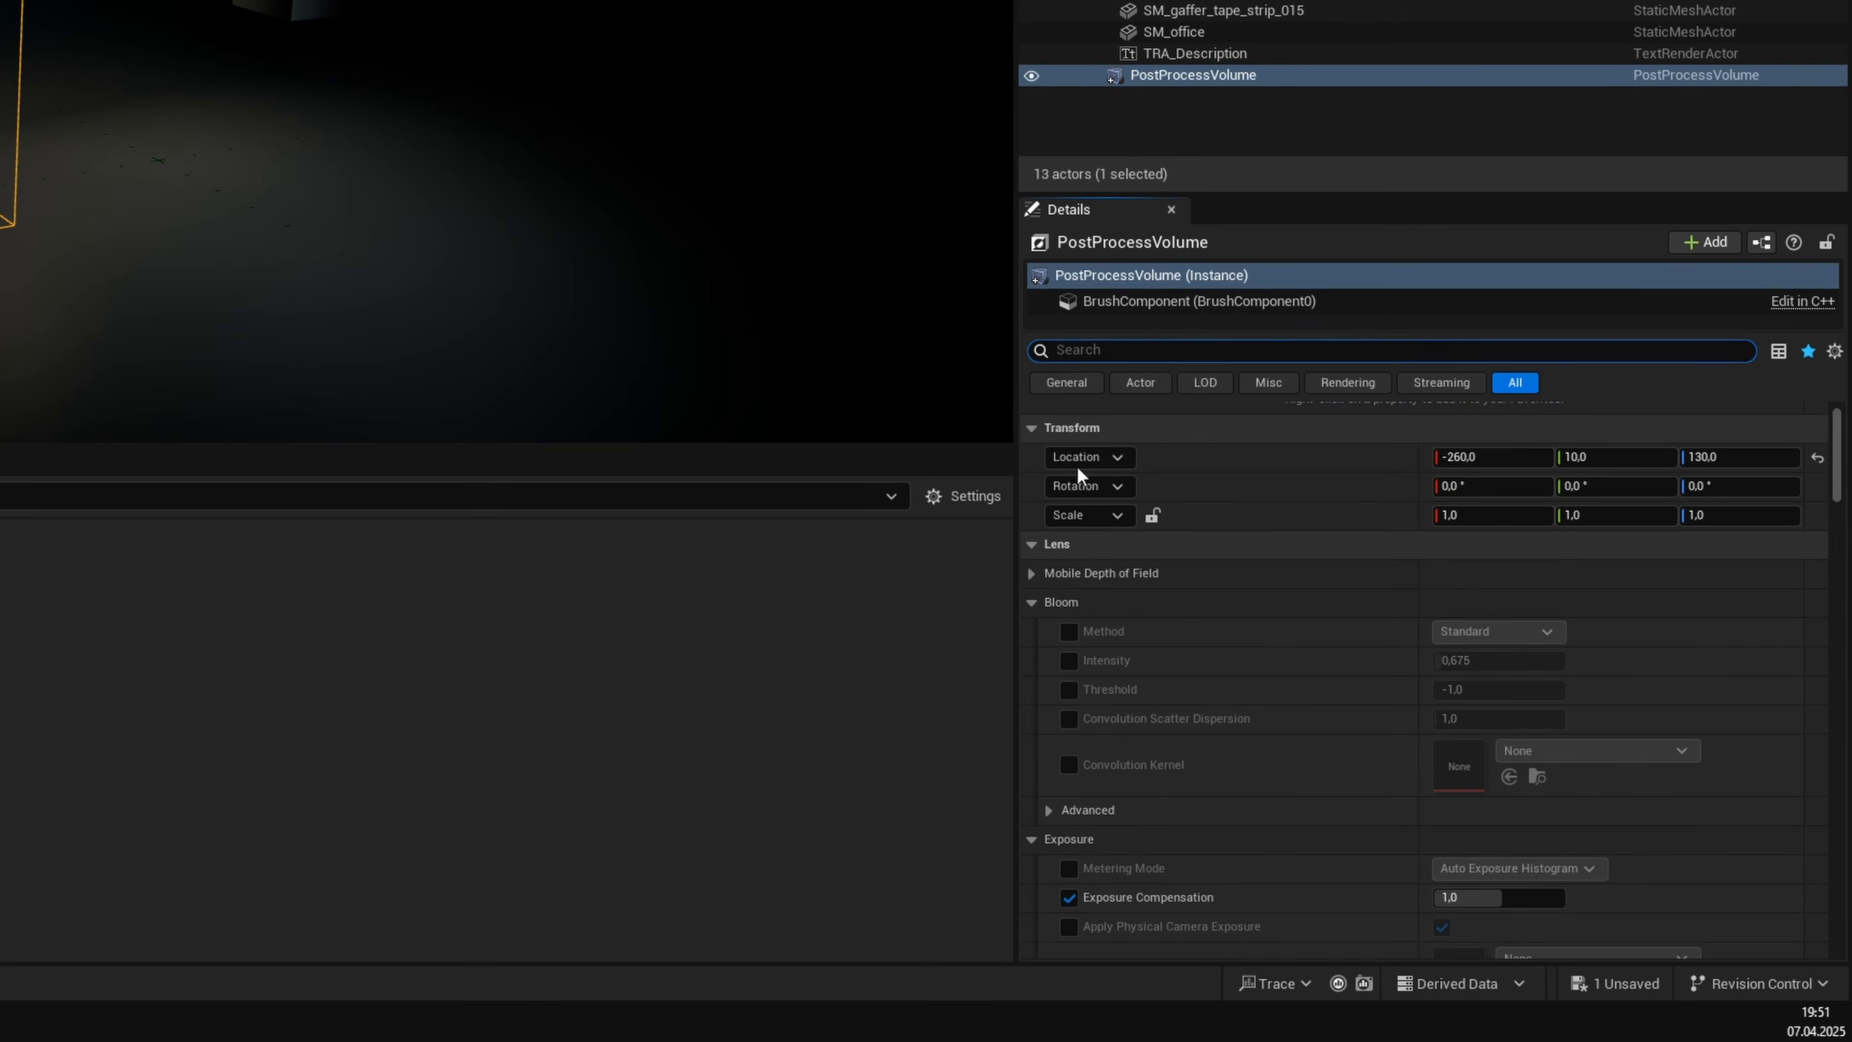
click(1030, 602)
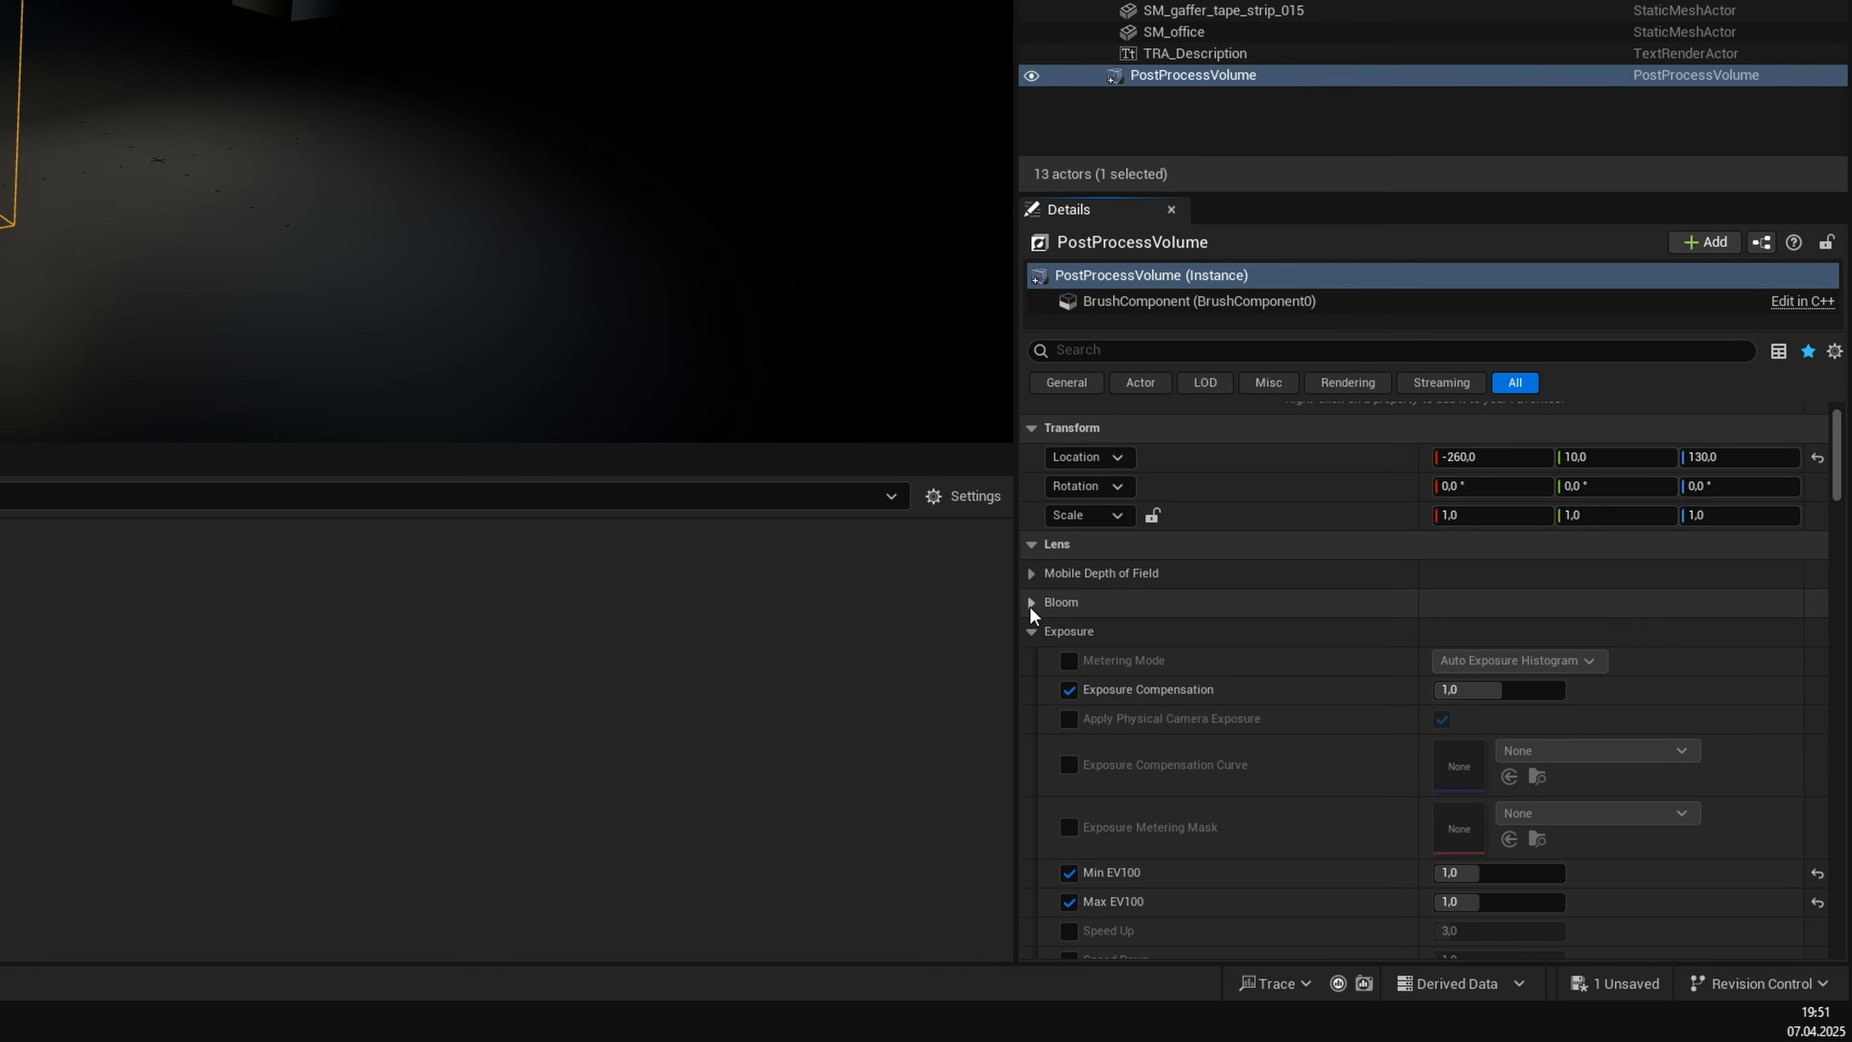
click(1030, 631)
click(1031, 660)
click(1031, 689)
click(1031, 747)
scroll(1078, 722, down, 4)
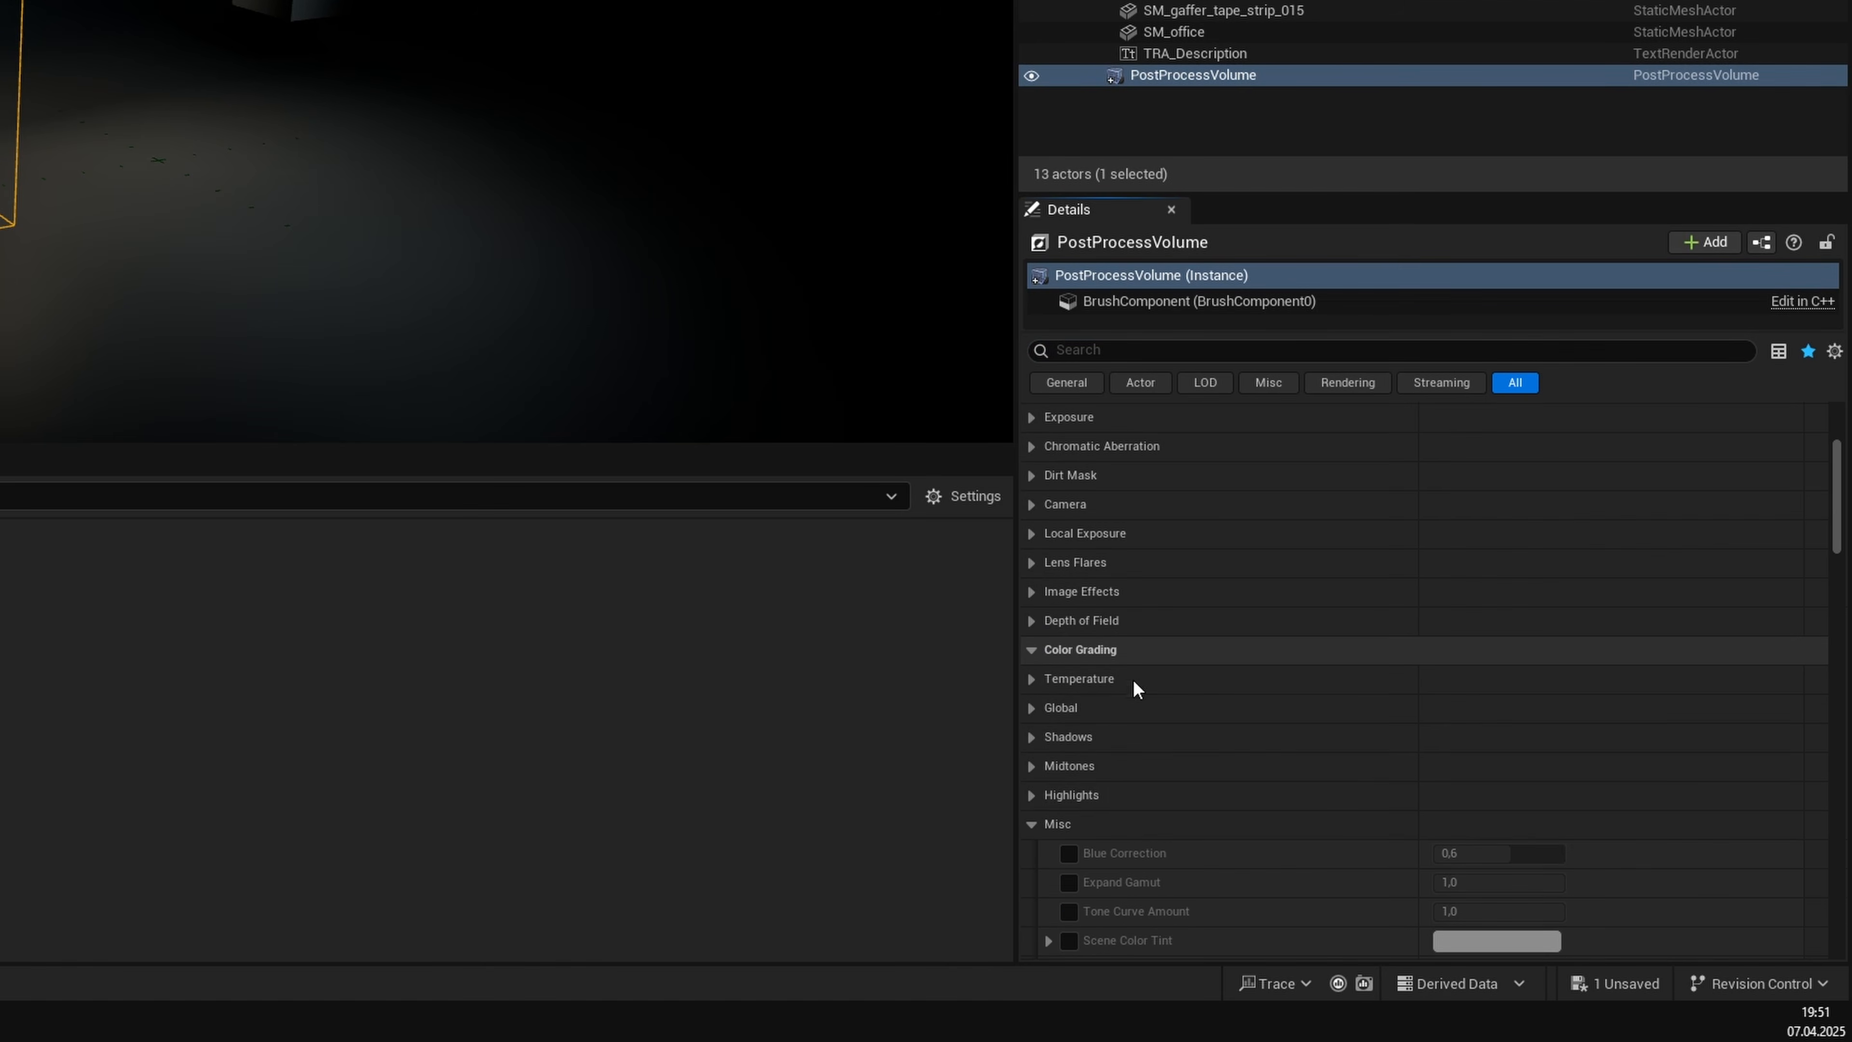
scroll(1068, 705, down, 2)
click(1031, 583)
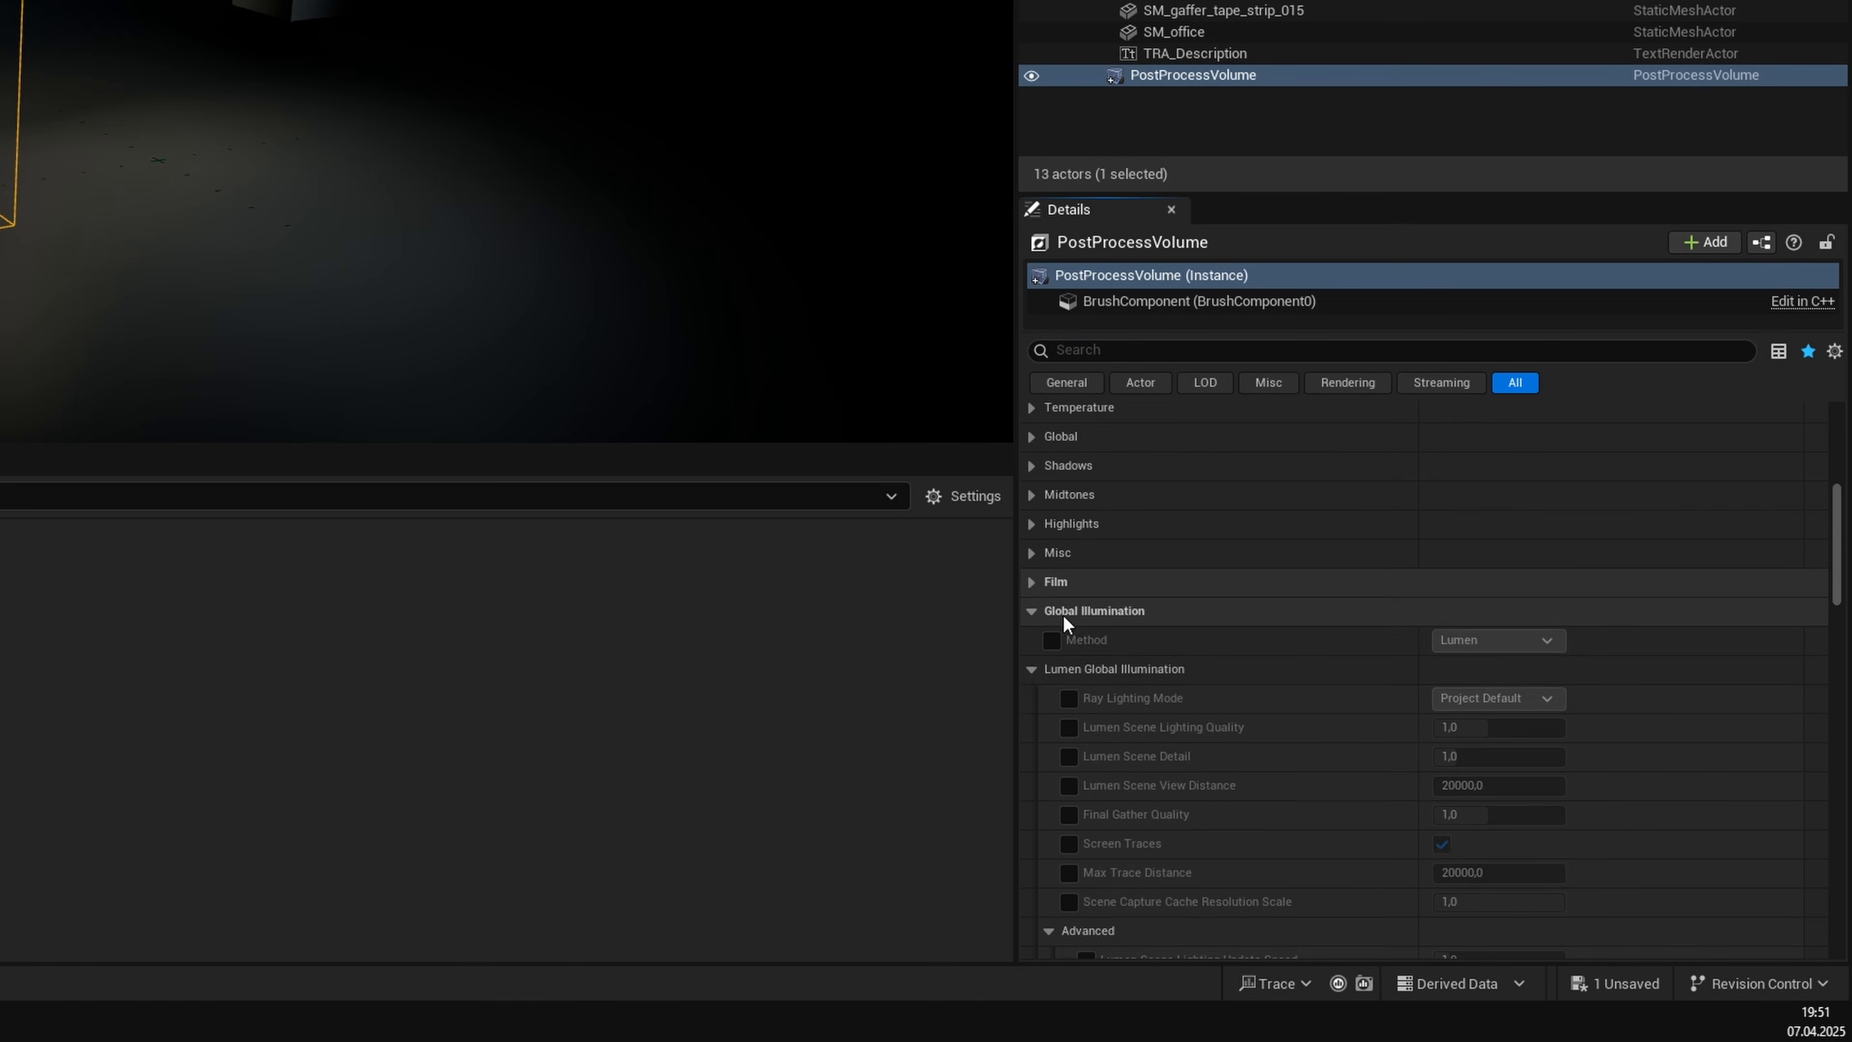
Enable the Global Illumination method override with Lumen and set Ray Lighting Mode to Hit Lighting for Reflections.
click(1051, 642)
scroll(1321, 536, down, 4)
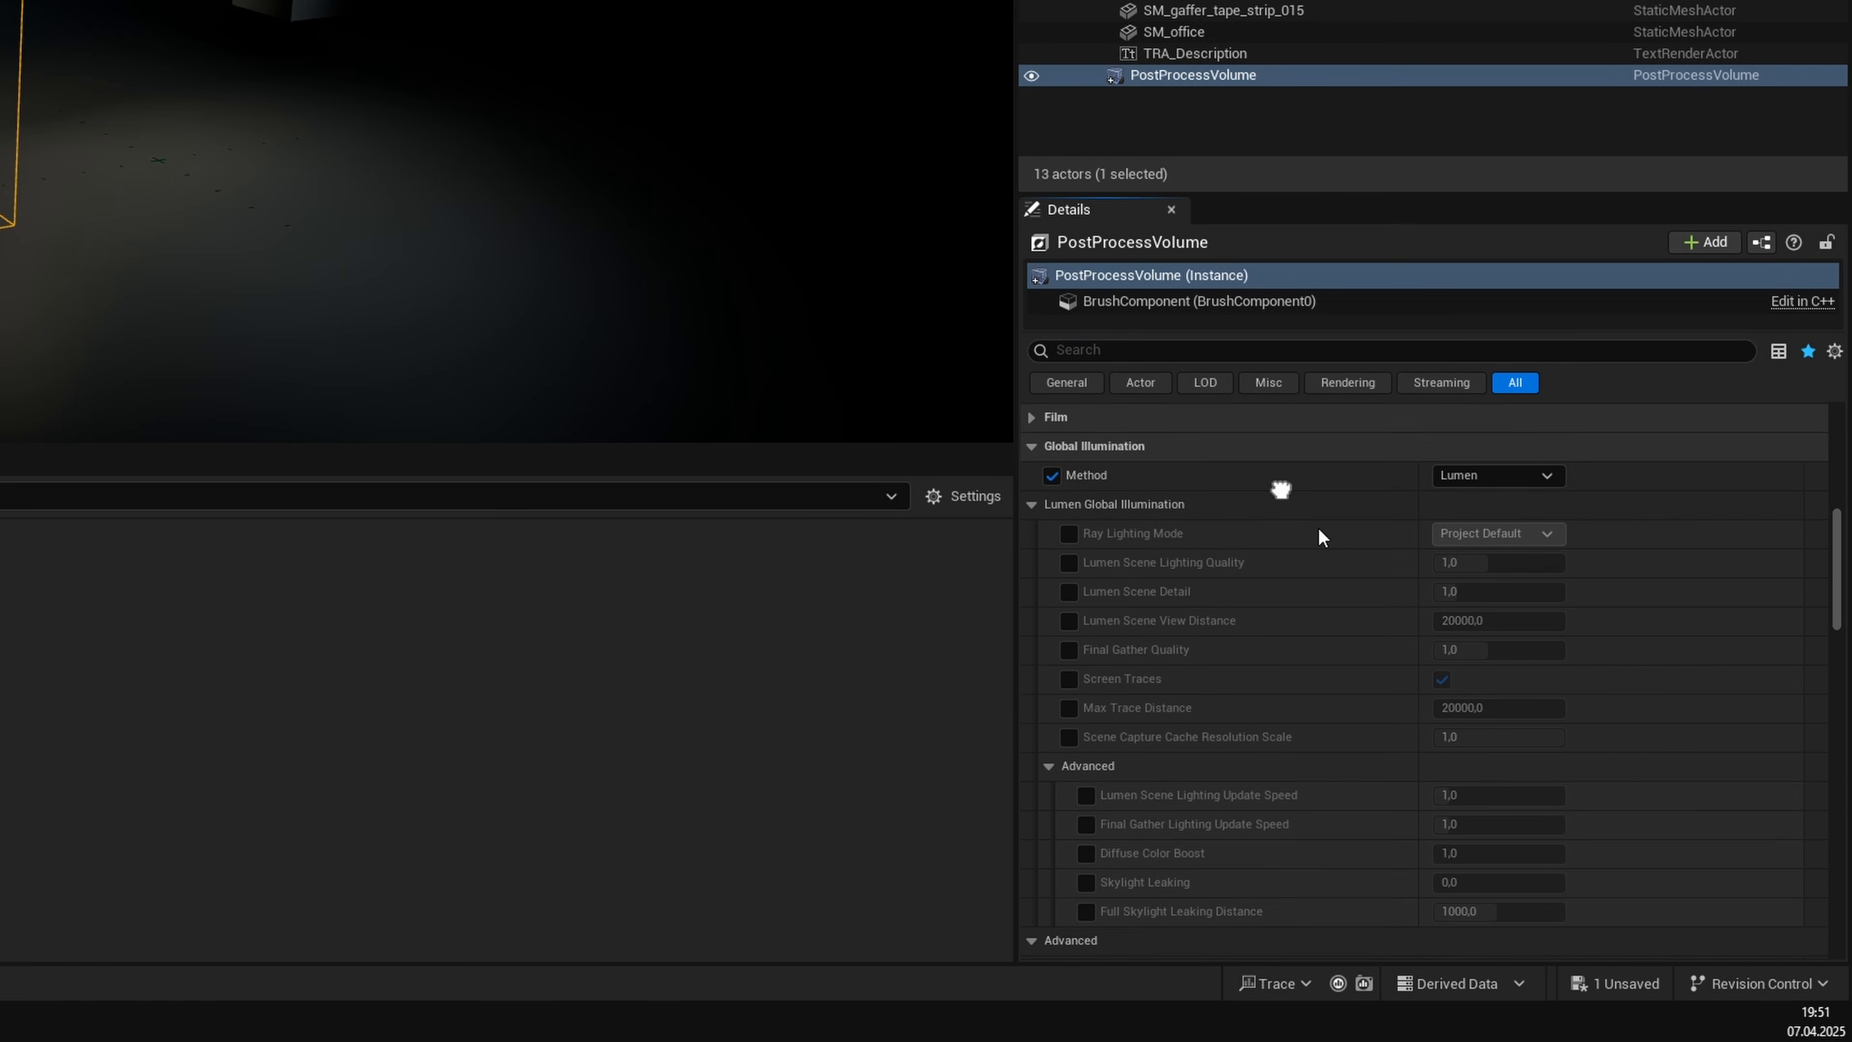
click(1069, 528)
click(1458, 531)
click(1464, 592)
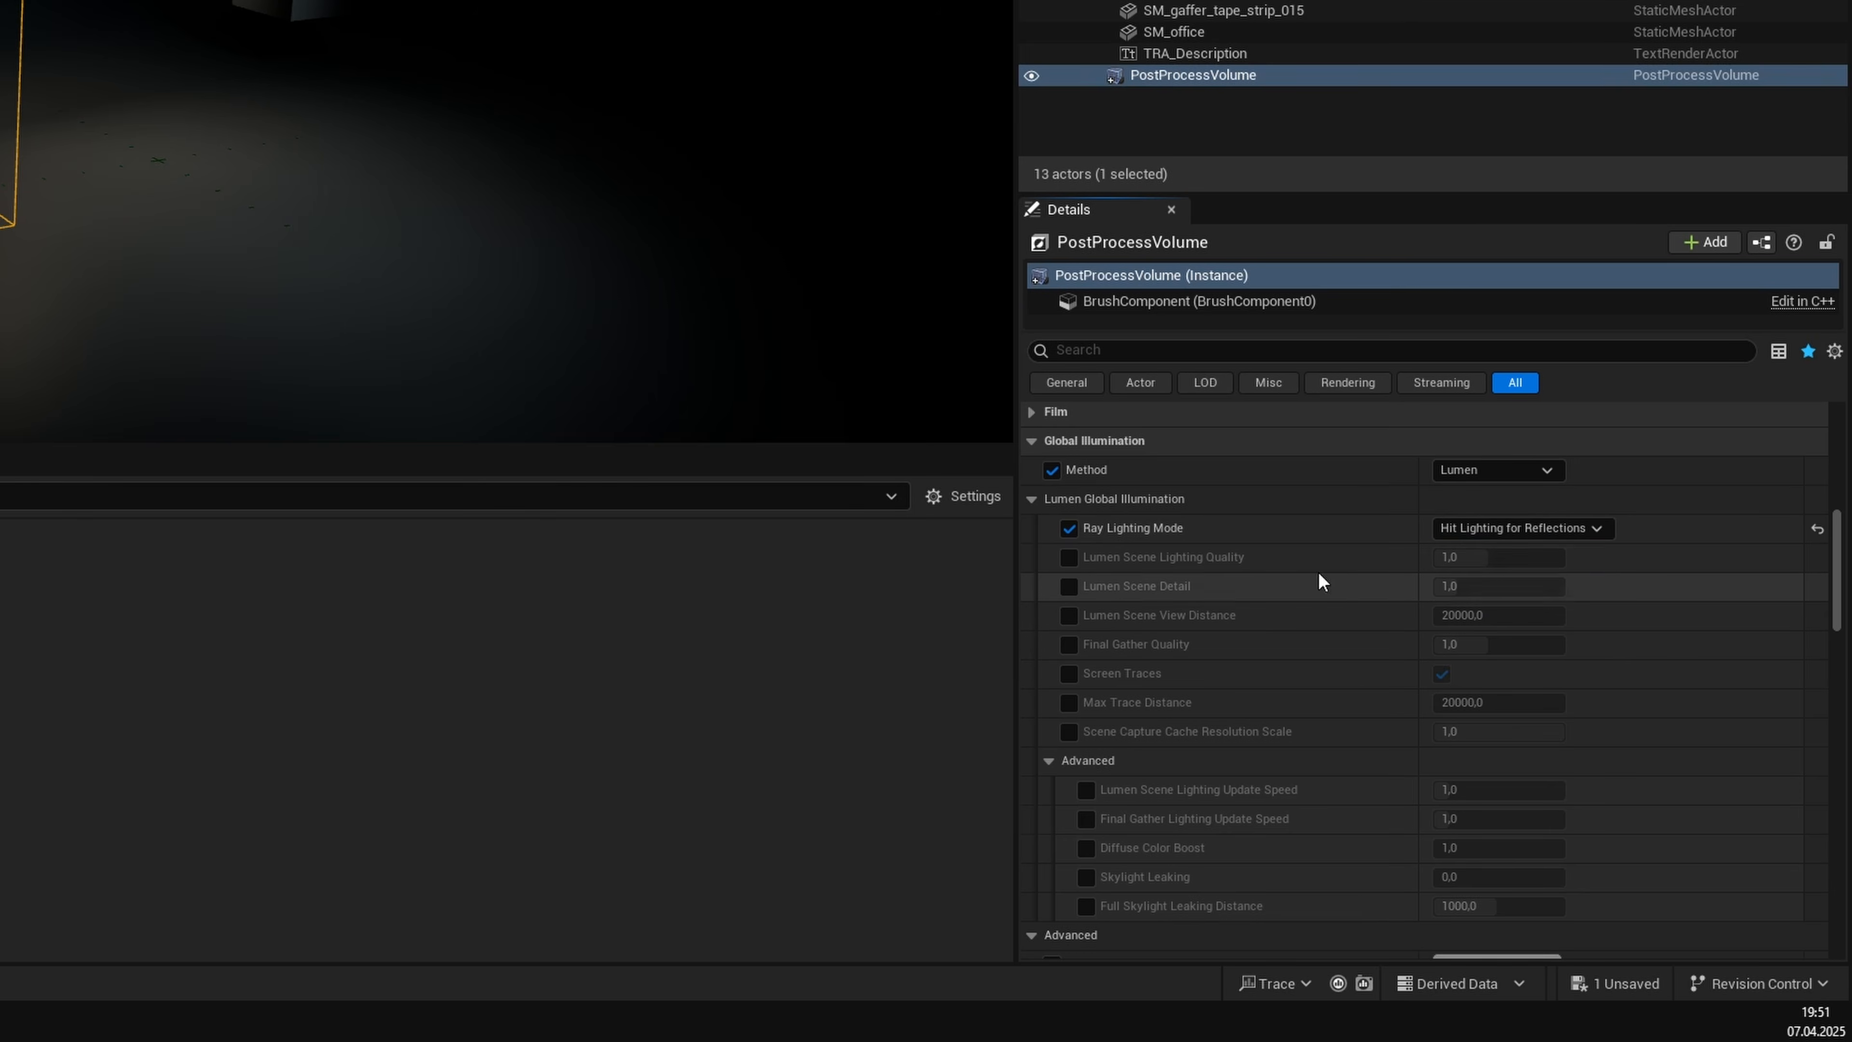
Override Lumen Scene Lighting Quality with 2.0 and Lumen Scene Detail with 4.0.
click(1069, 558)
click(1069, 586)
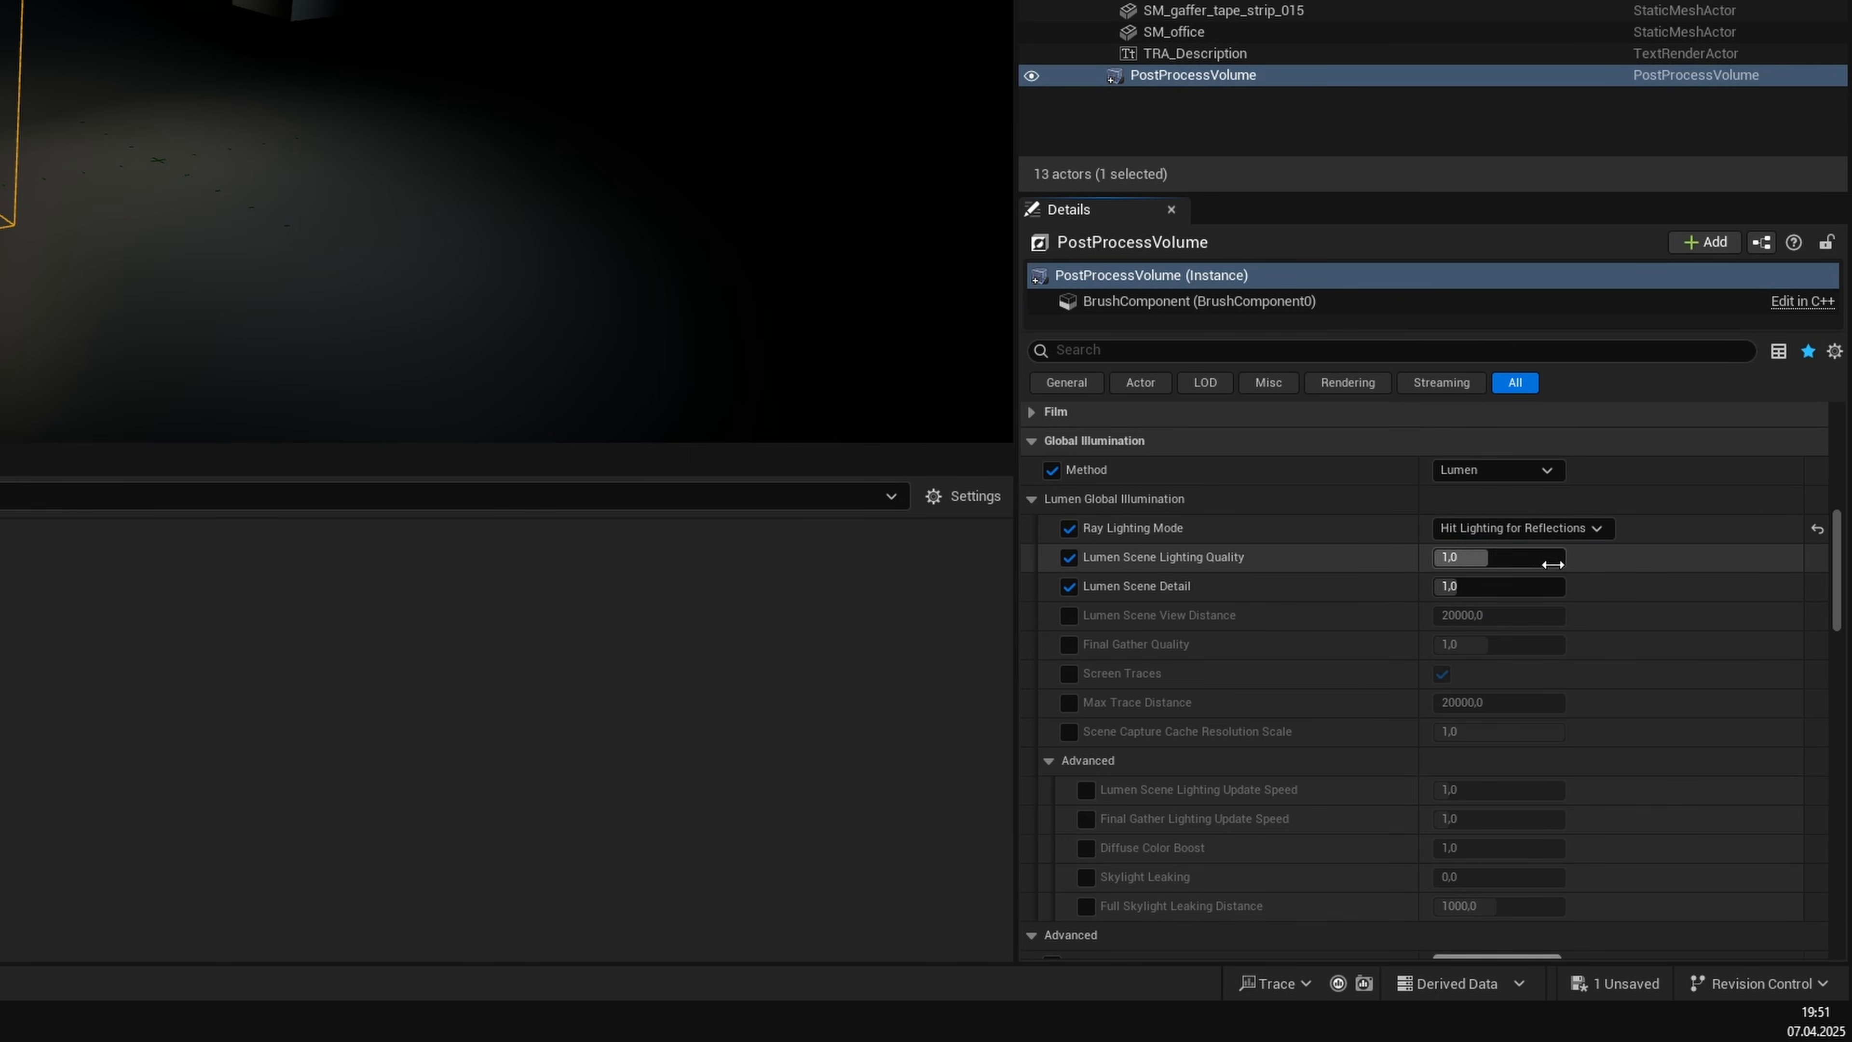
mouse_move(1552, 564)
mouse_down()
mouse_move(1490, 569)
mouse_move(1566, 559)
mouse_up()
drag(1453, 586, 1530, 587)
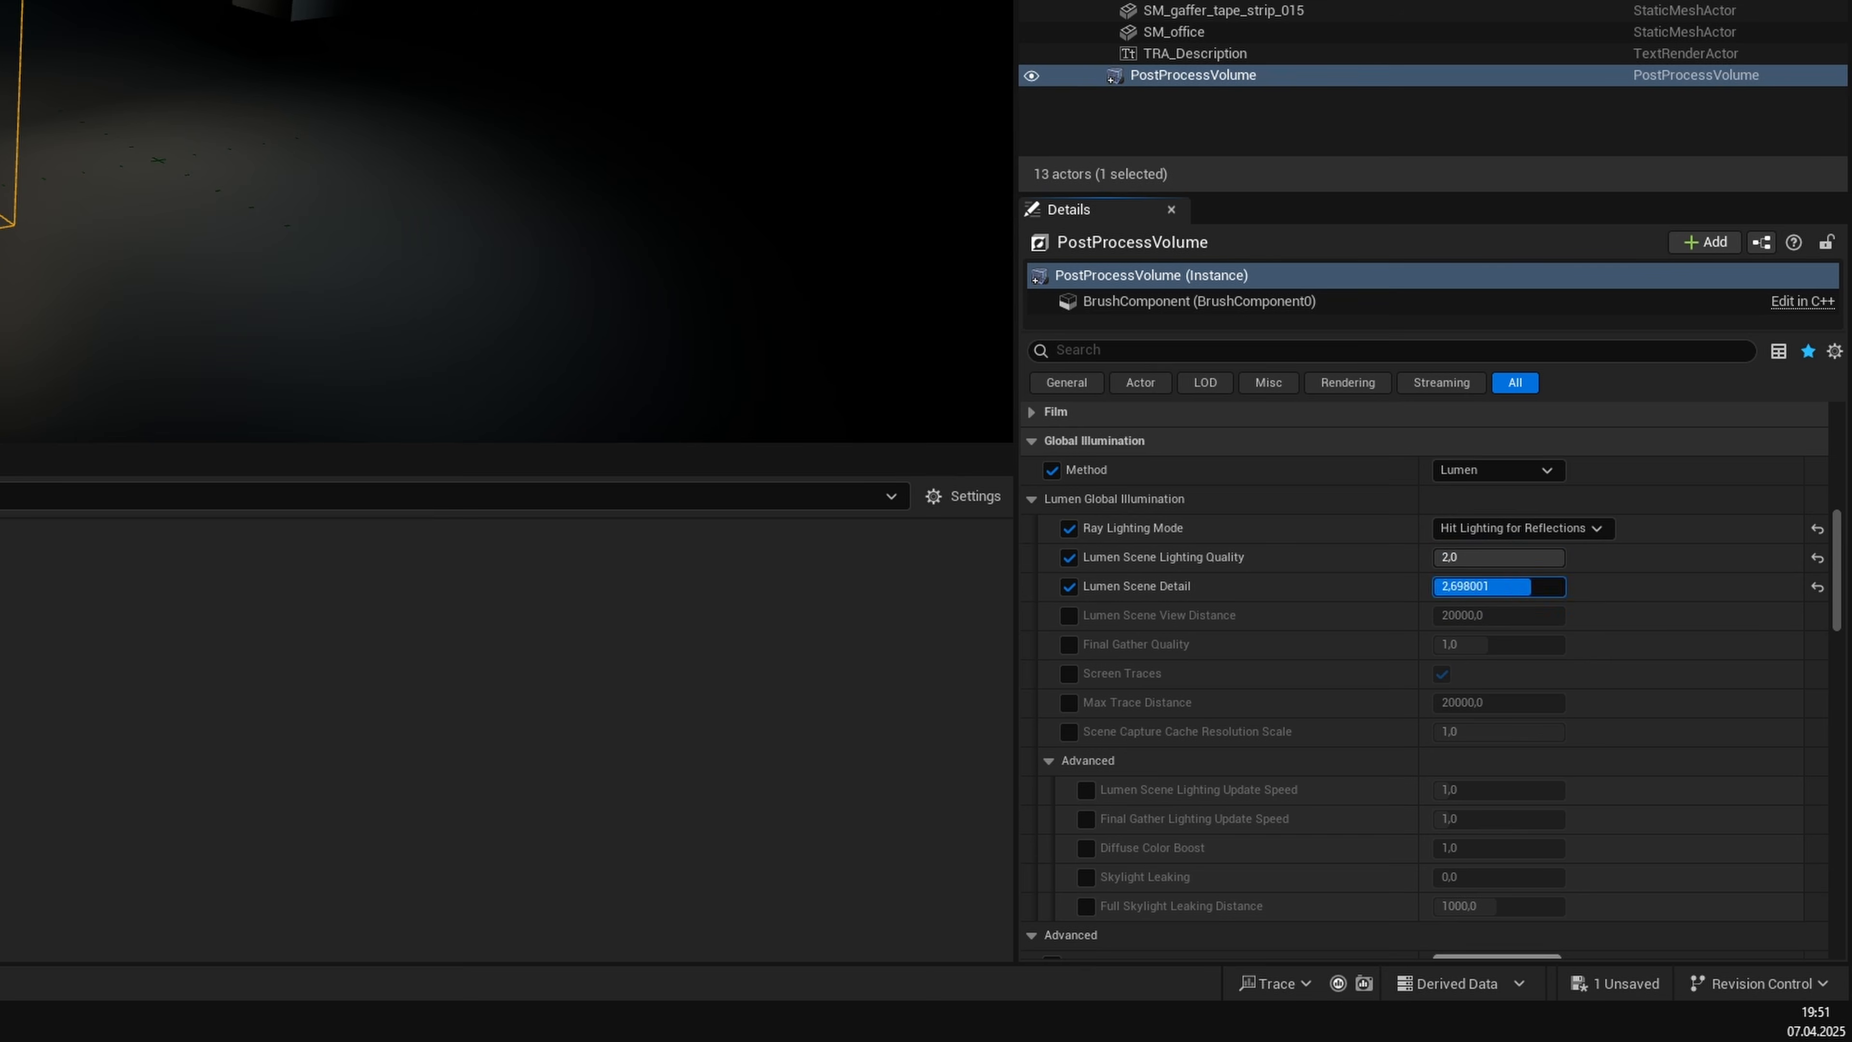
Set Final Gather Quality to 2.0 and enable the Screen Traces override for Lumen Global Illumination.
click(1069, 645)
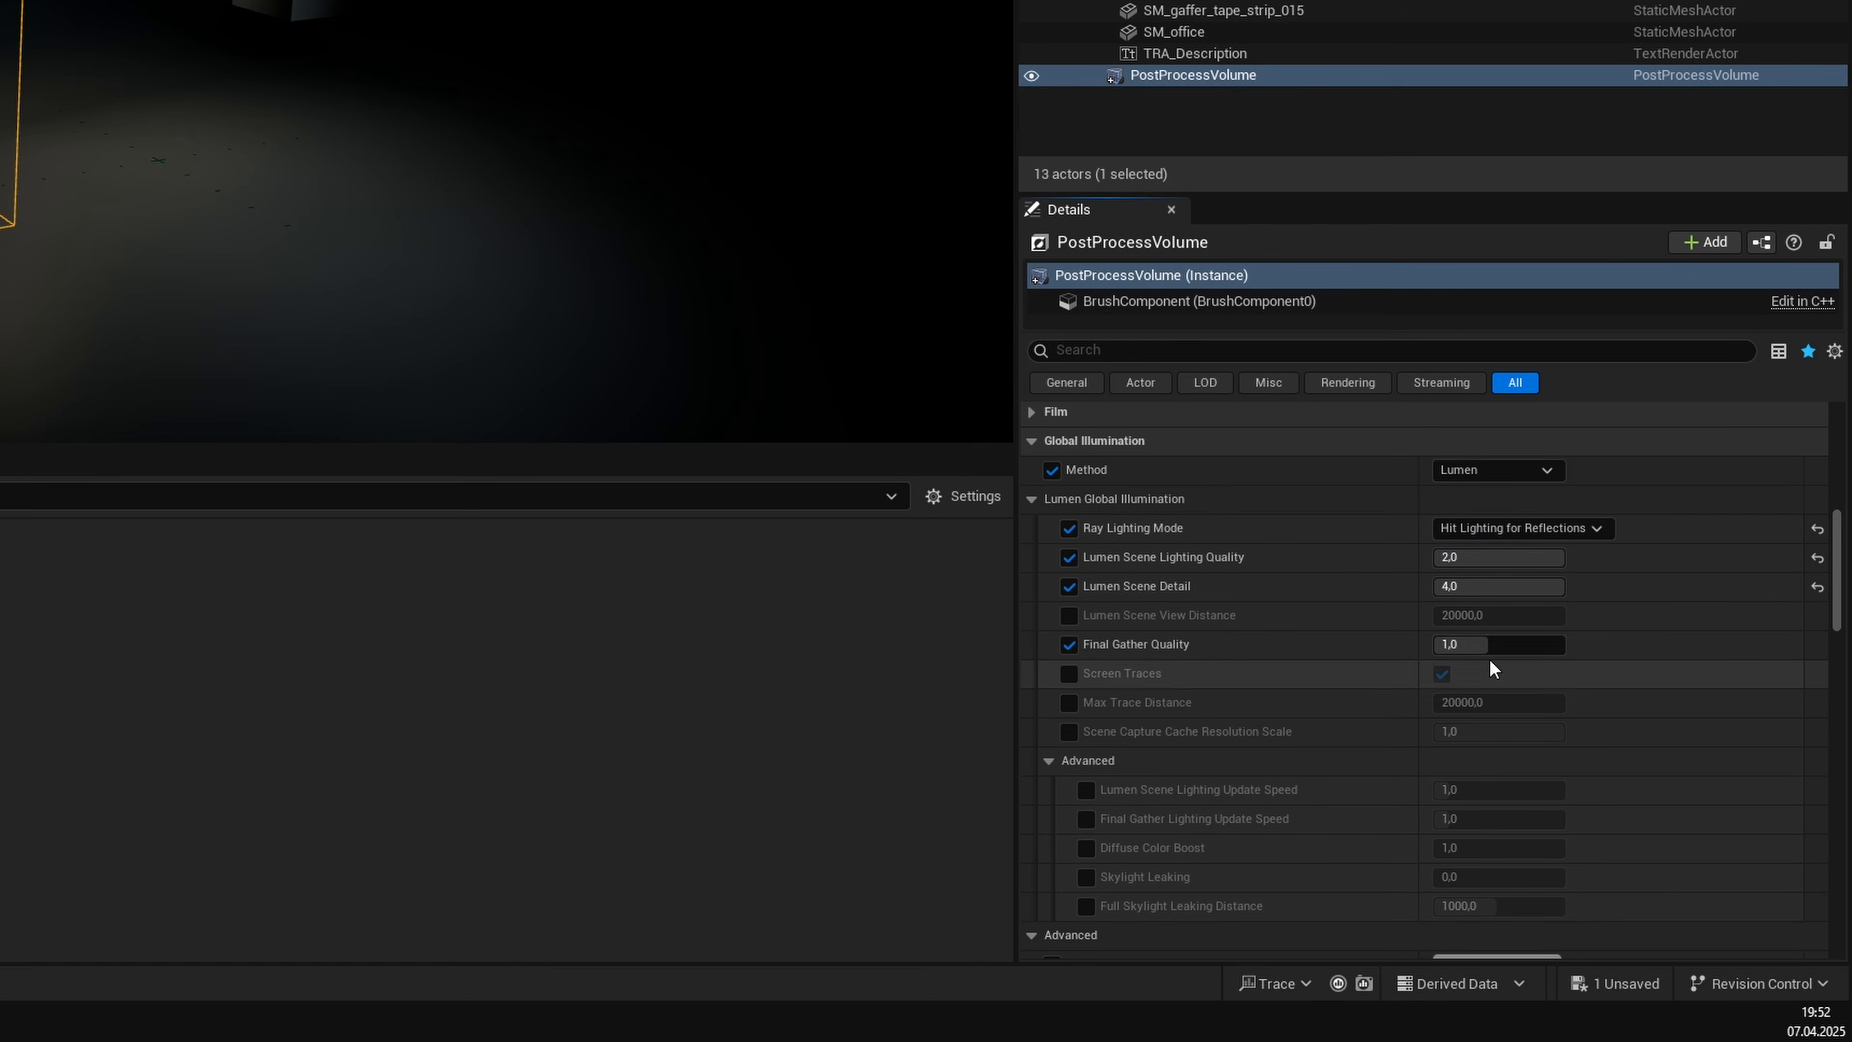
click(1495, 645)
text(2)
key(Return)
click(1069, 672)
Set both Lumen Scene Lighting Update Speed and Final Gather Lighting Update Speed to 4.0.
scroll(1076, 722, down, 4)
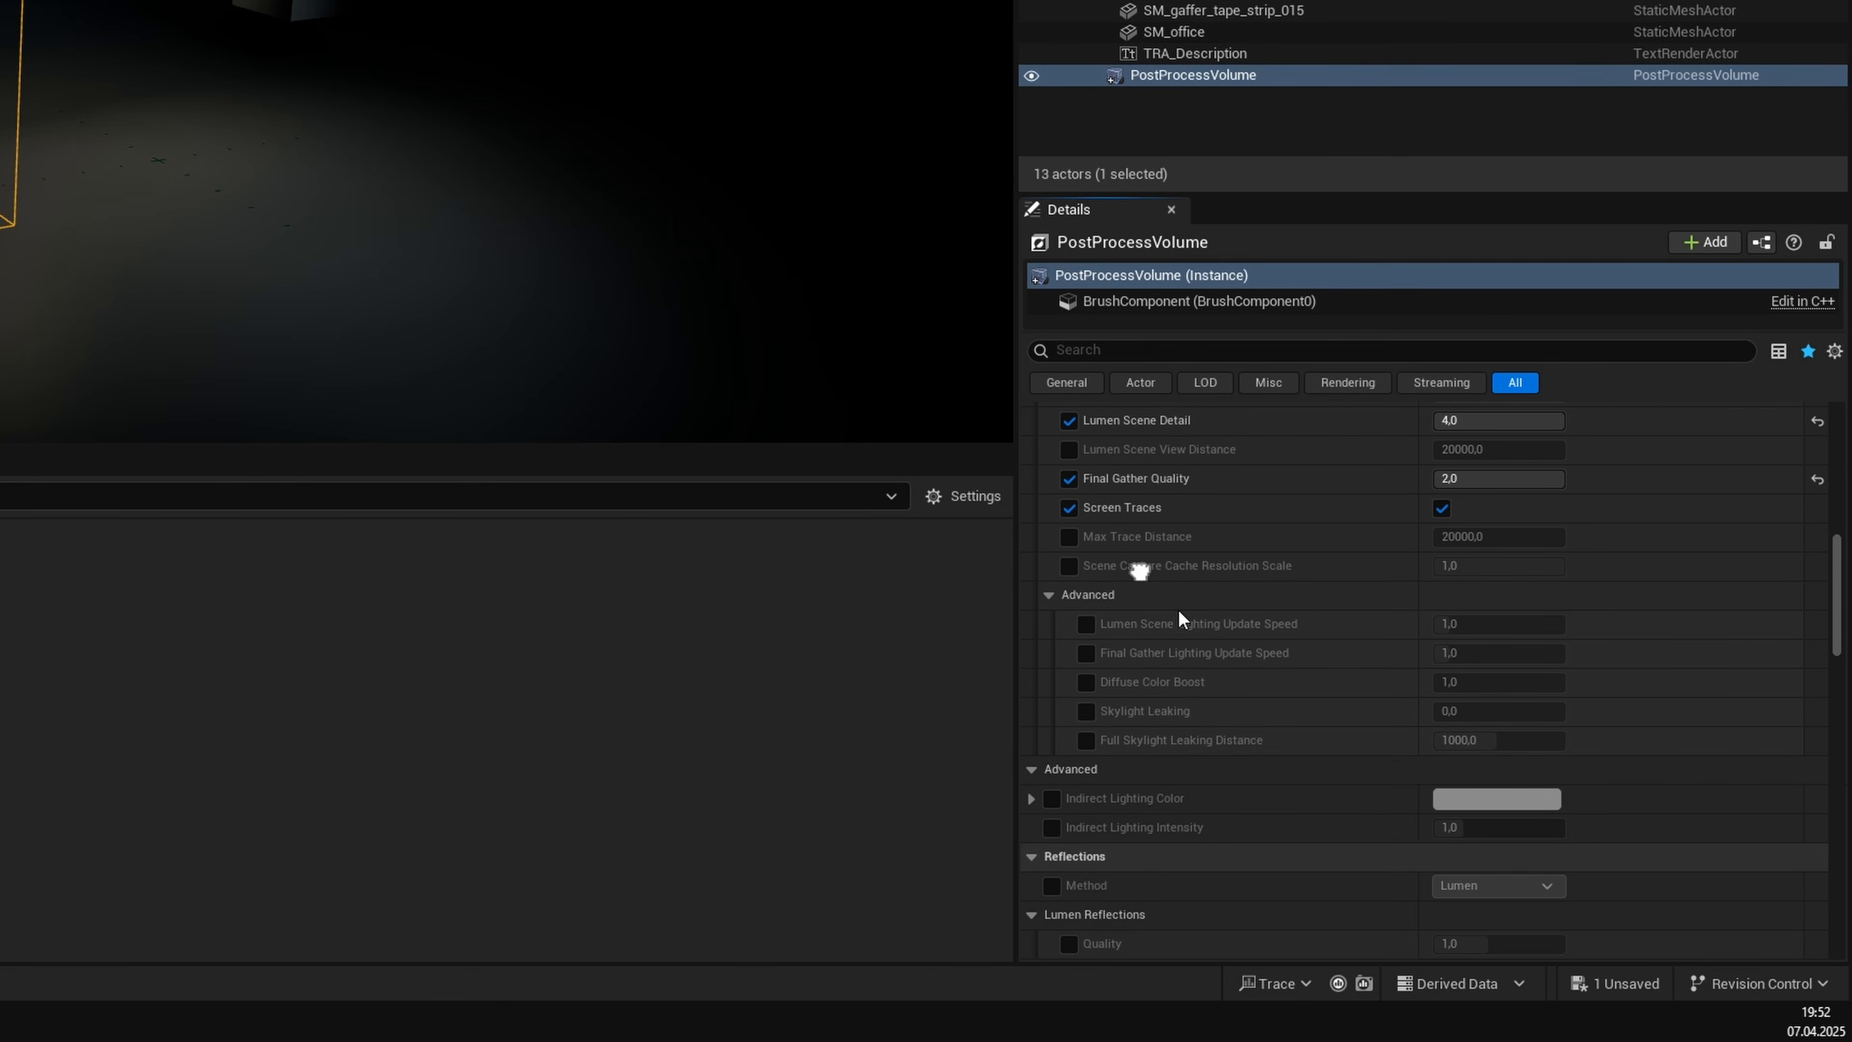
click(1086, 624)
click(1495, 624)
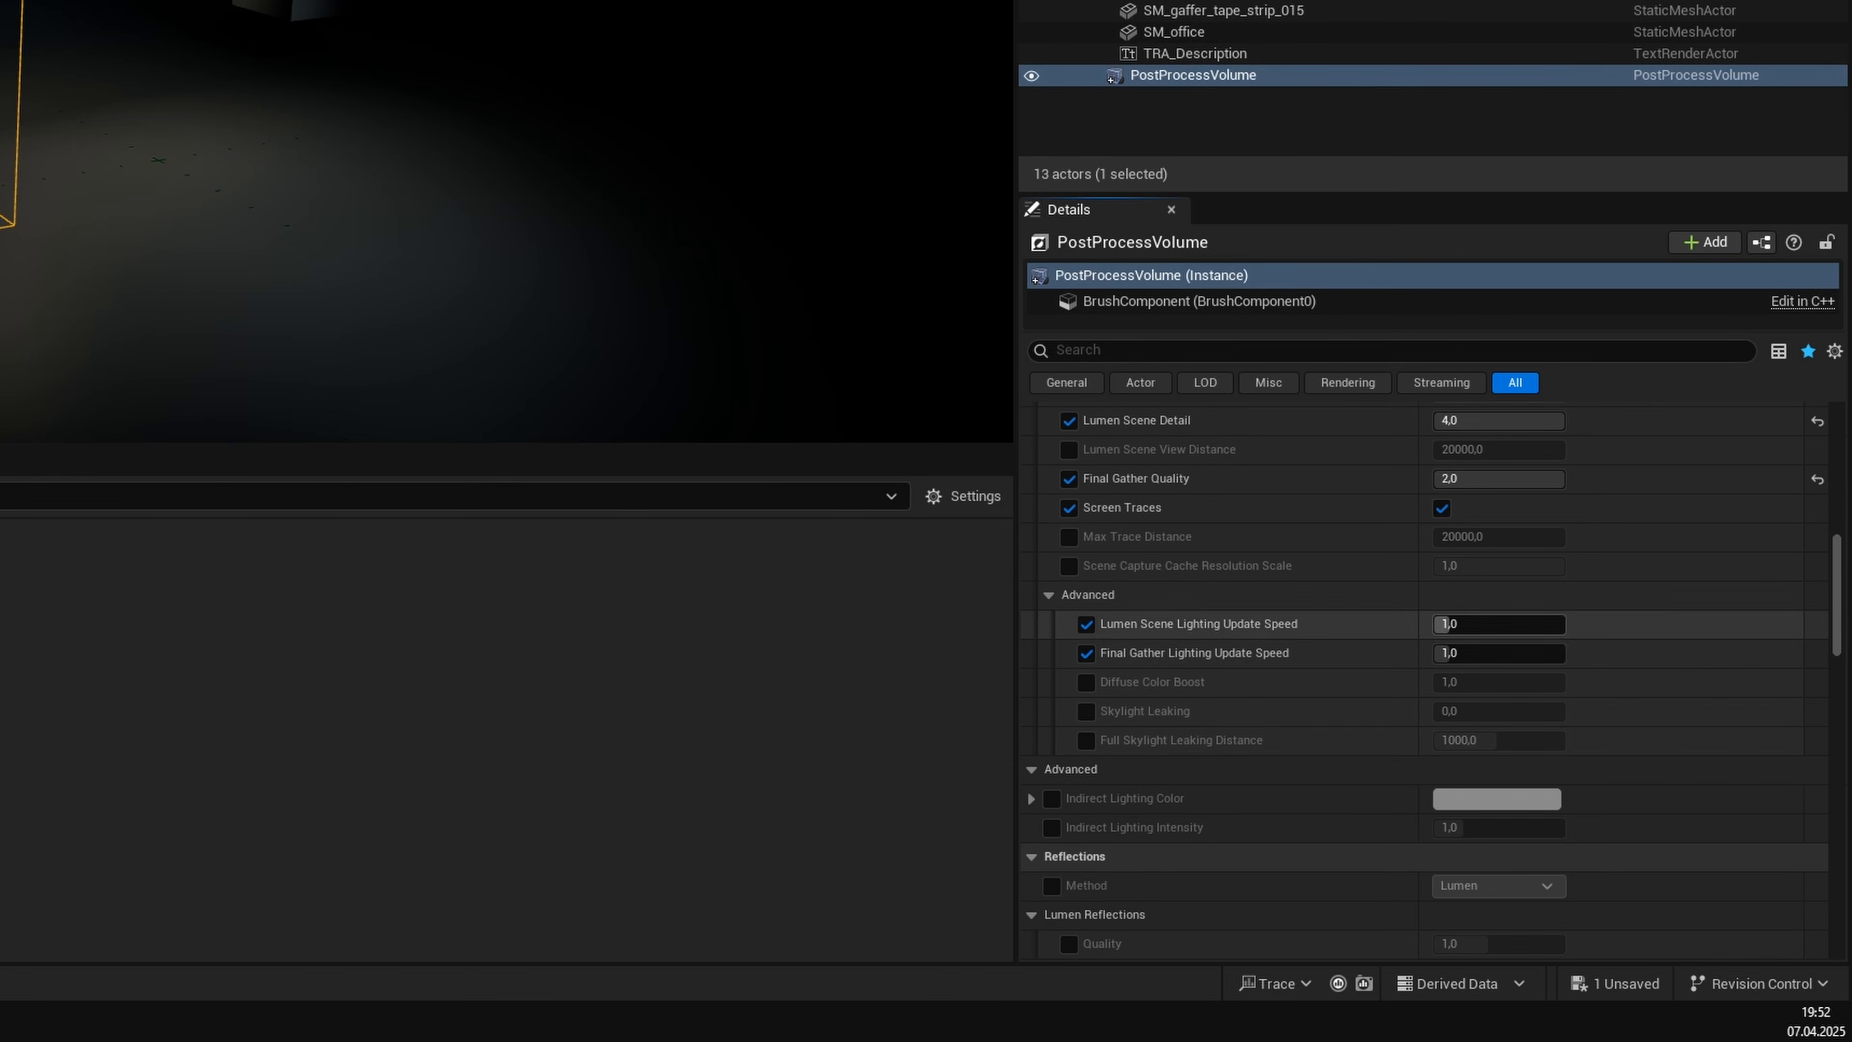
text(4)
click(1491, 653)
text(4)
key(Return)
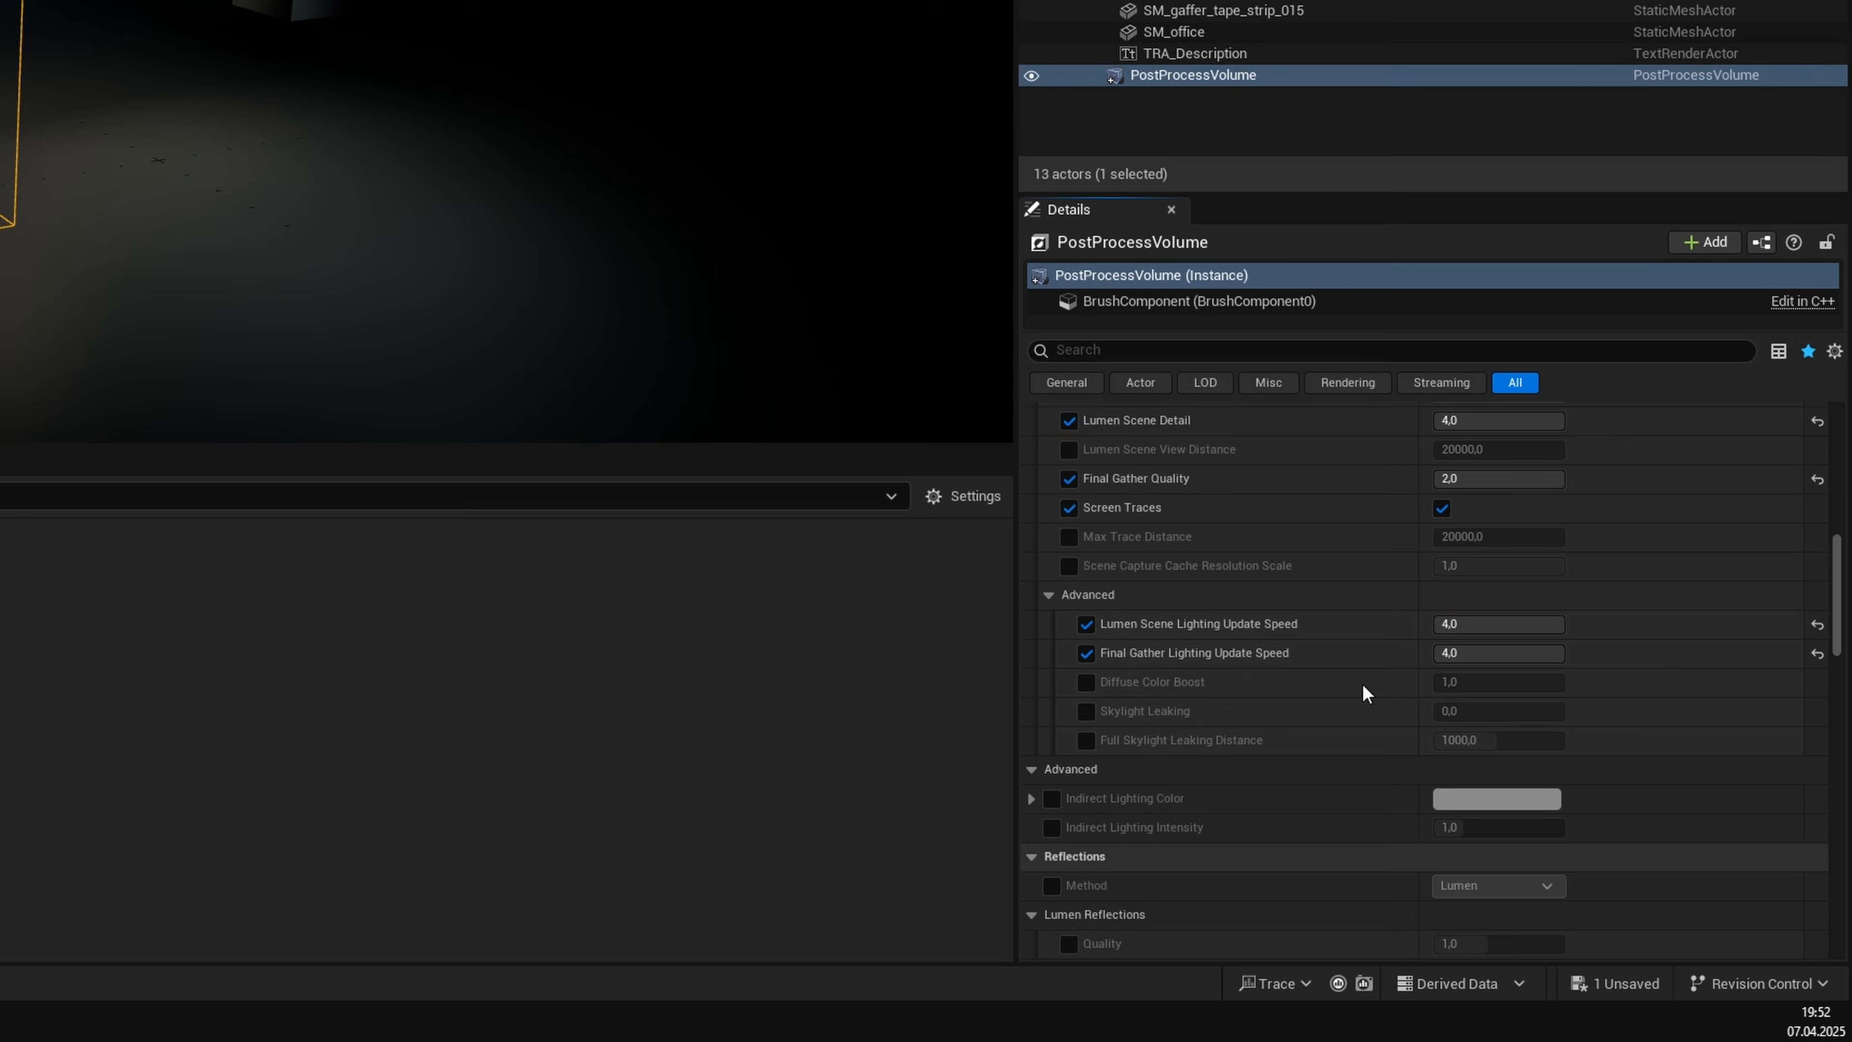
Override MegaLights in the volume's Rendering Features and turn it off.
scroll(1366, 692, down, 6)
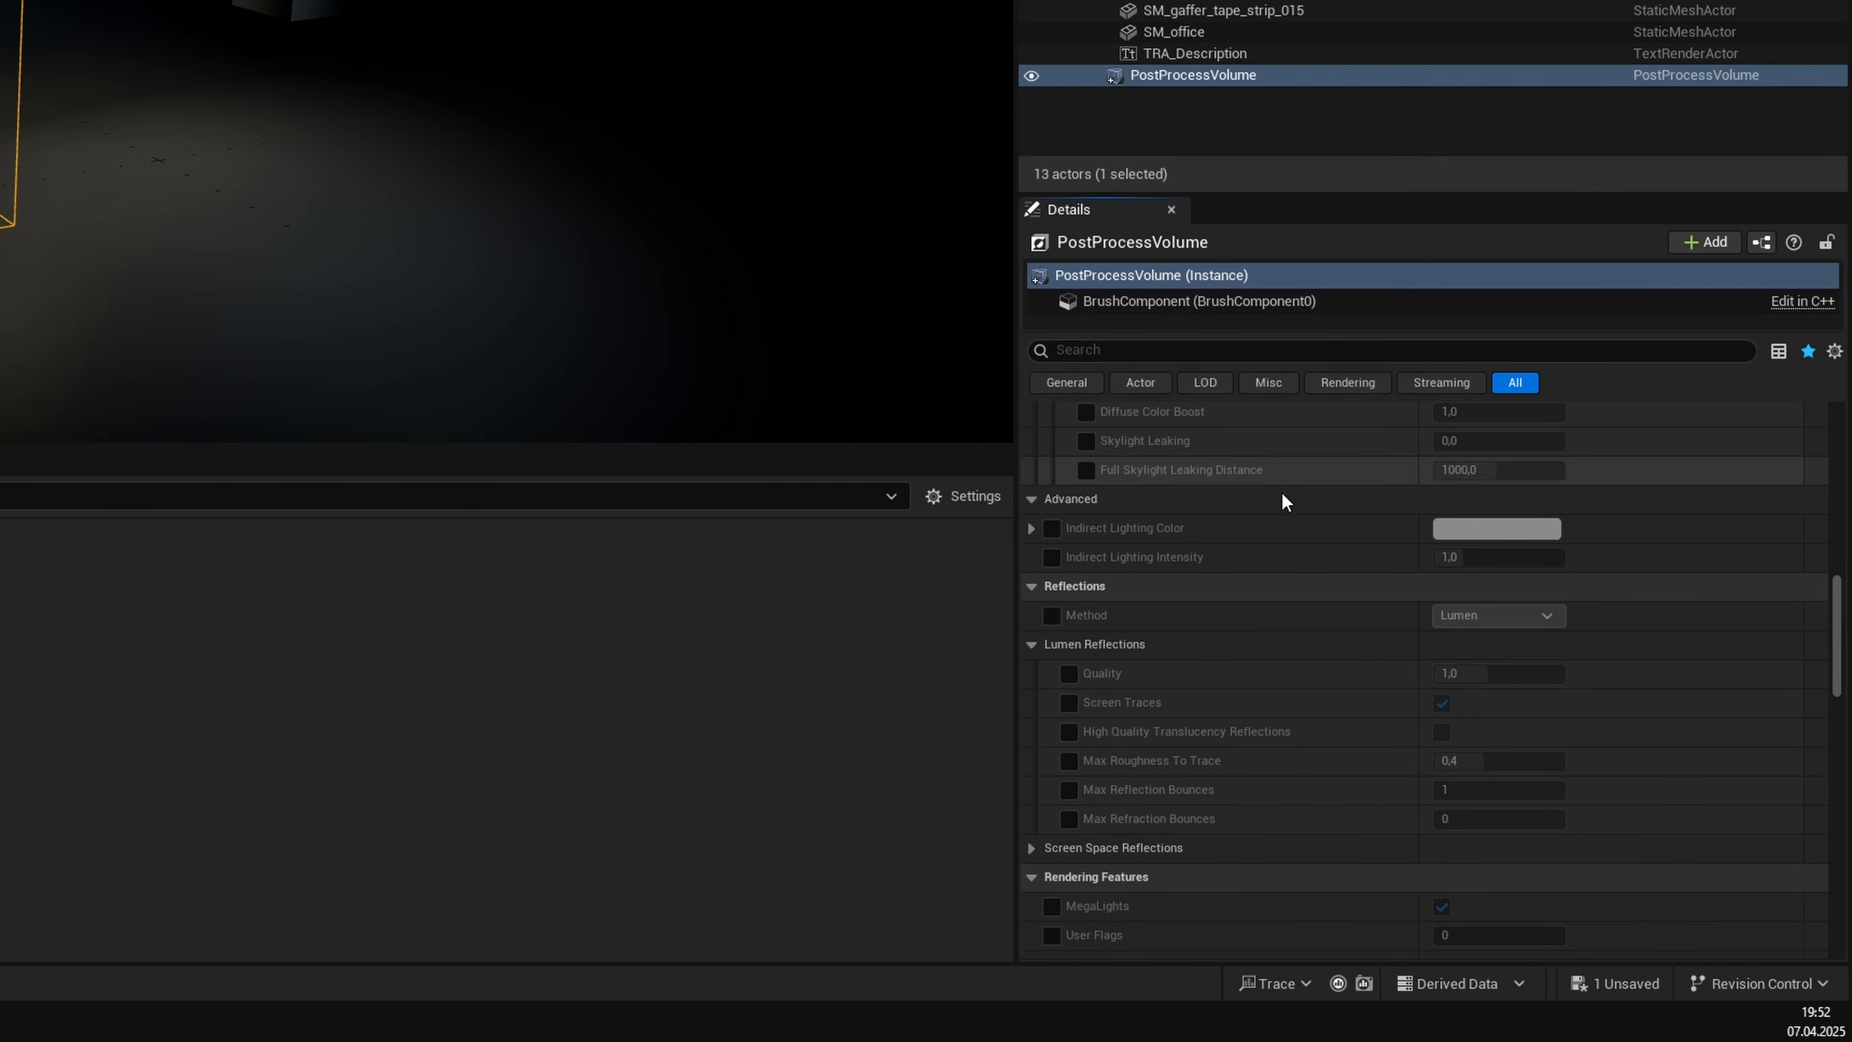
scroll(1218, 778, down, 6)
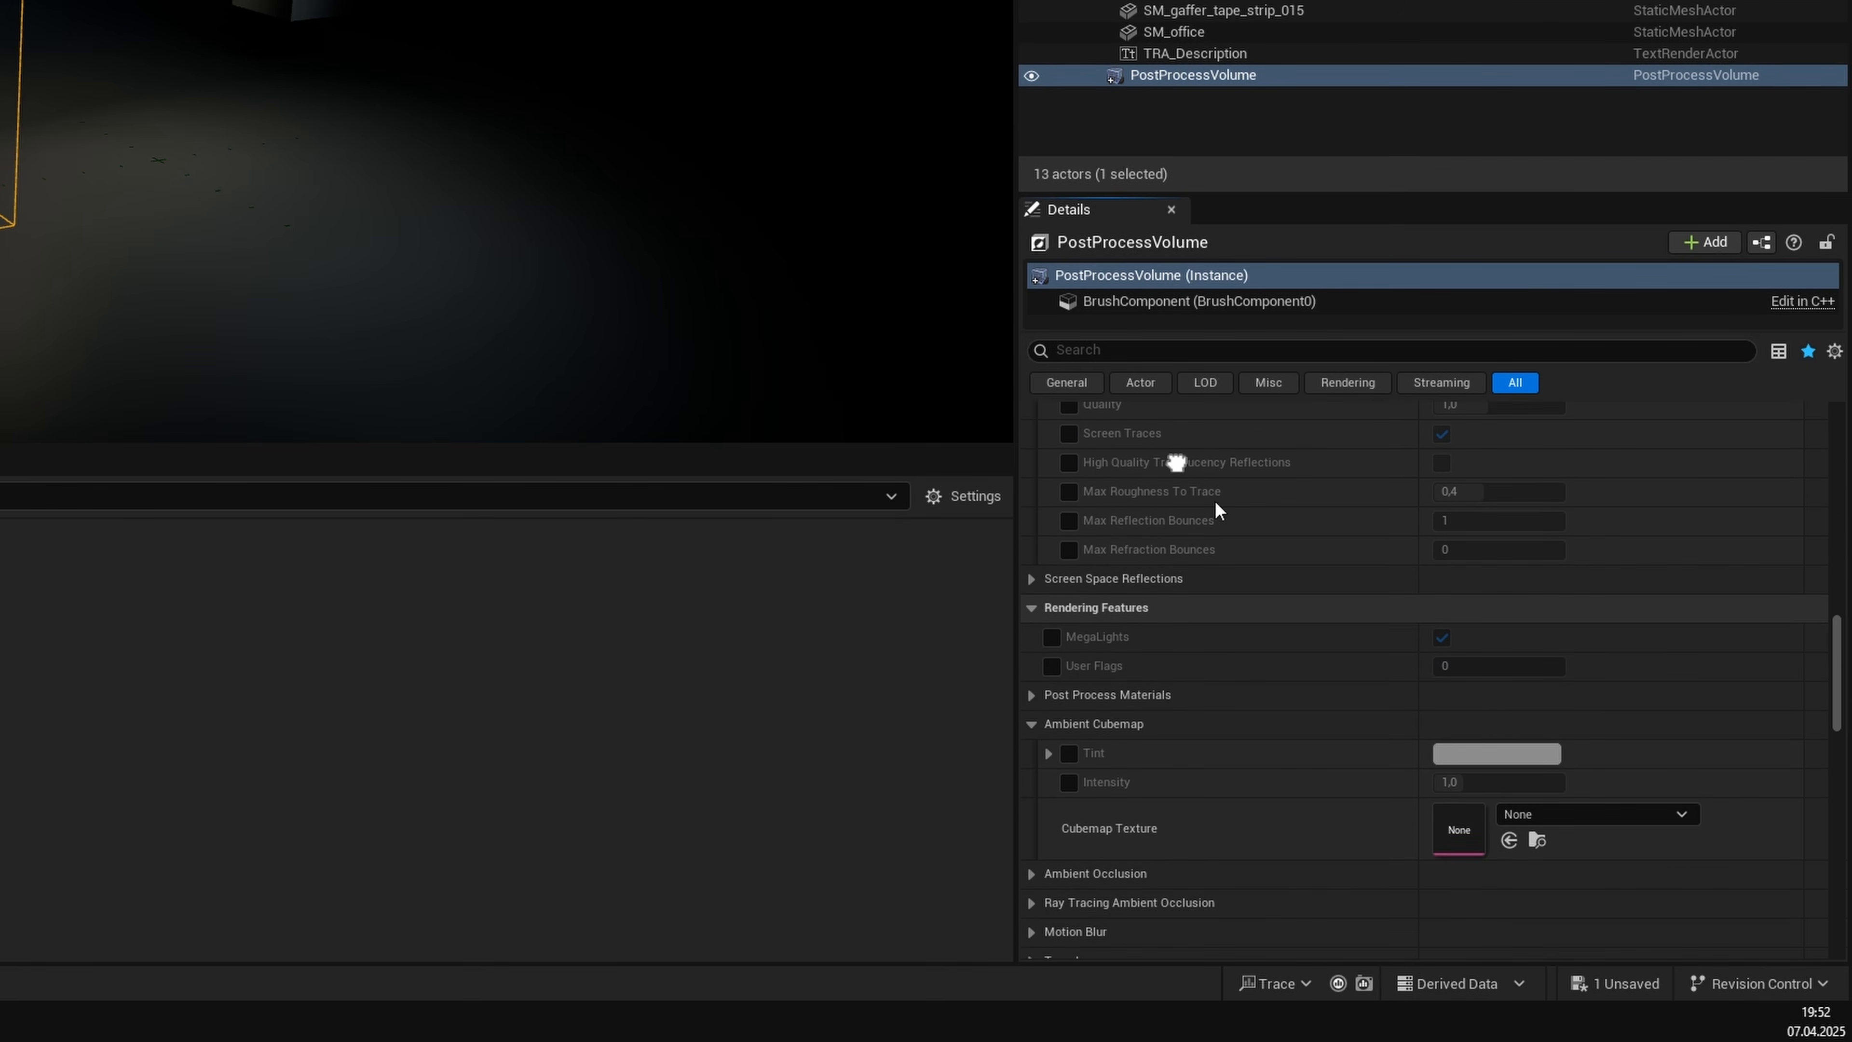
click(1051, 637)
click(1441, 637)
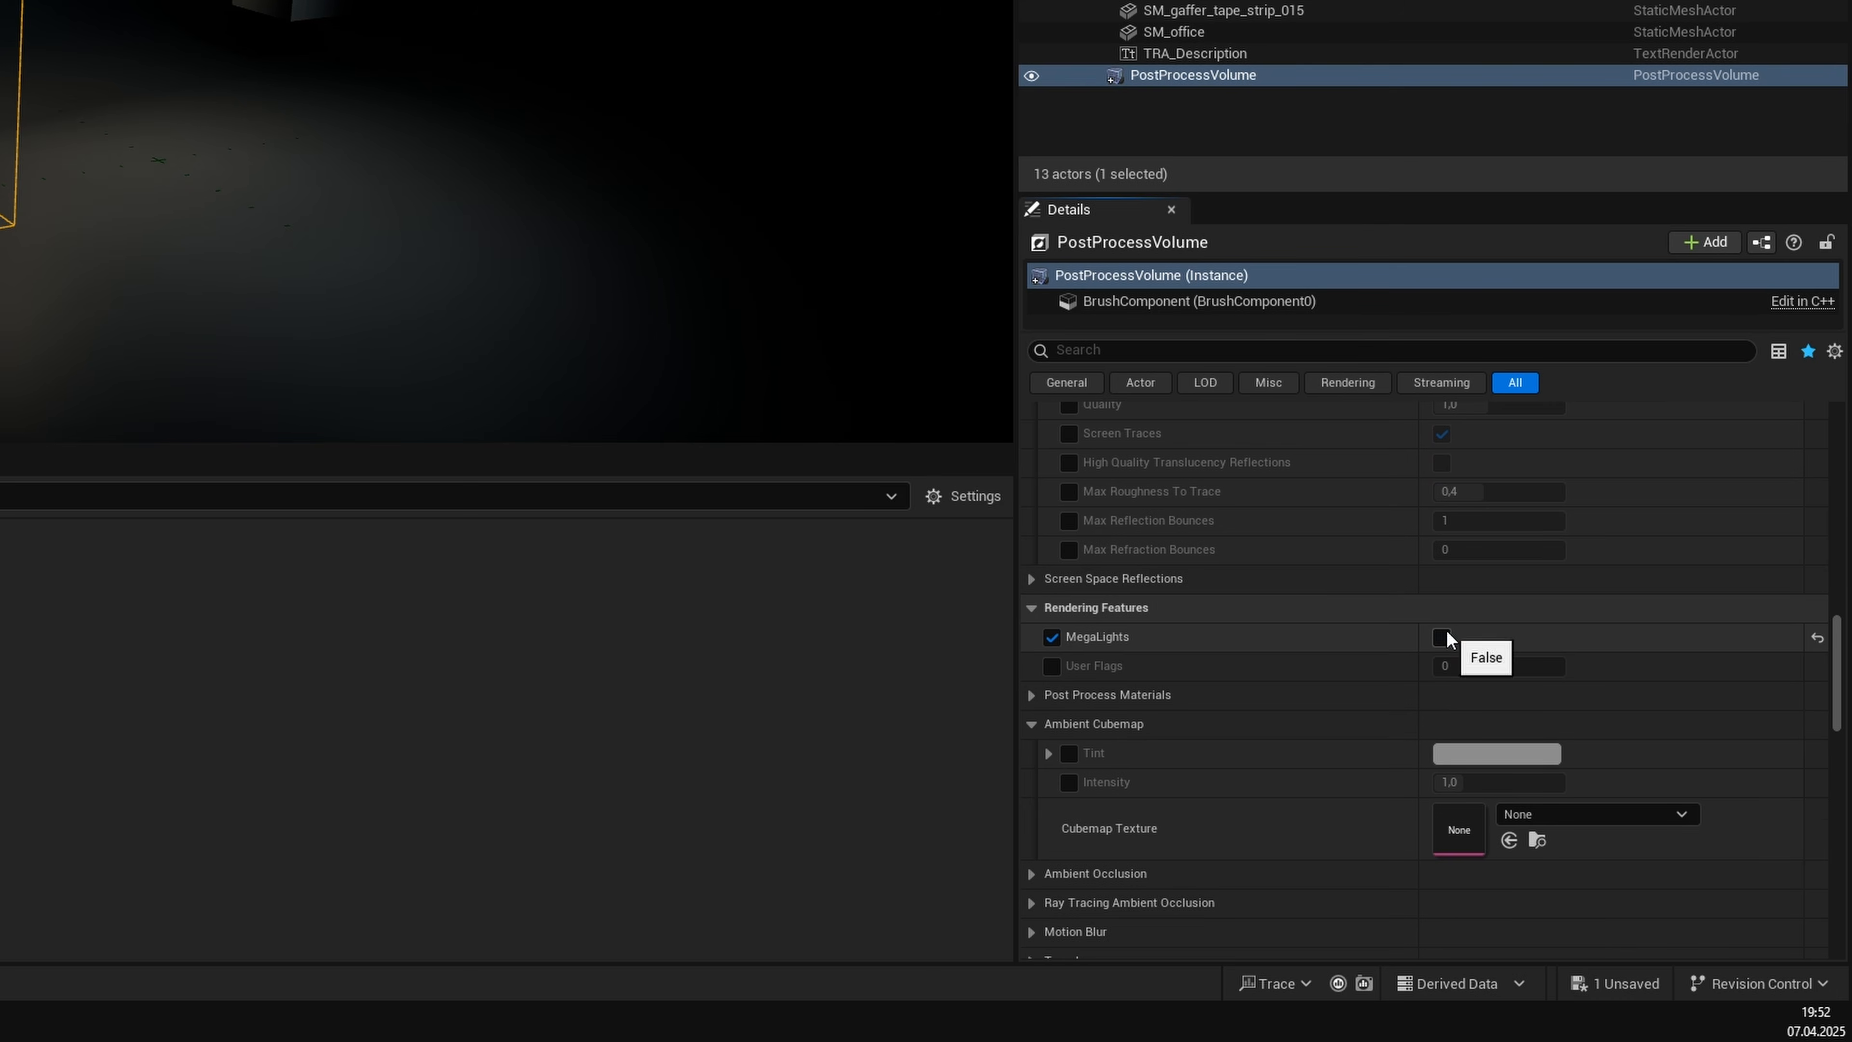
Collapse the Film Grain and Path Tracing sections of the Post Process Volume.
right_drag(1385, 670, 1345, 436)
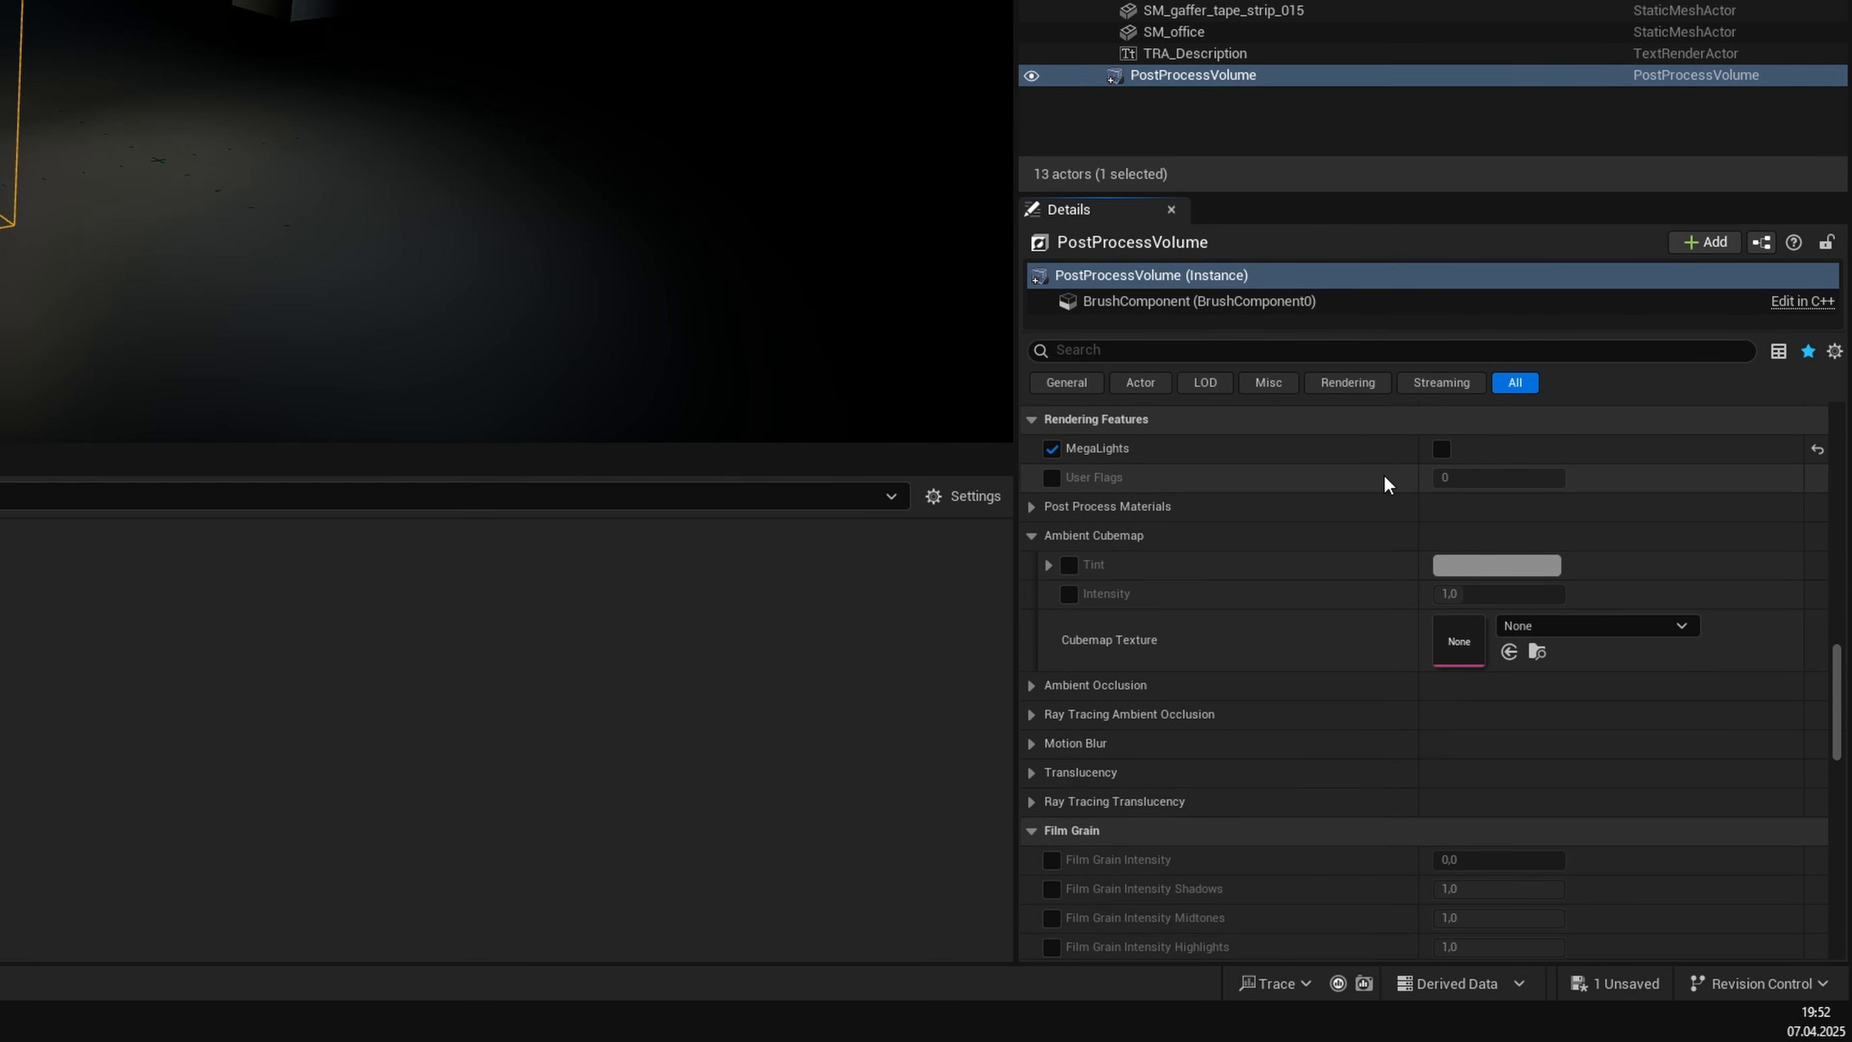
right_drag(1306, 612, 1266, 401)
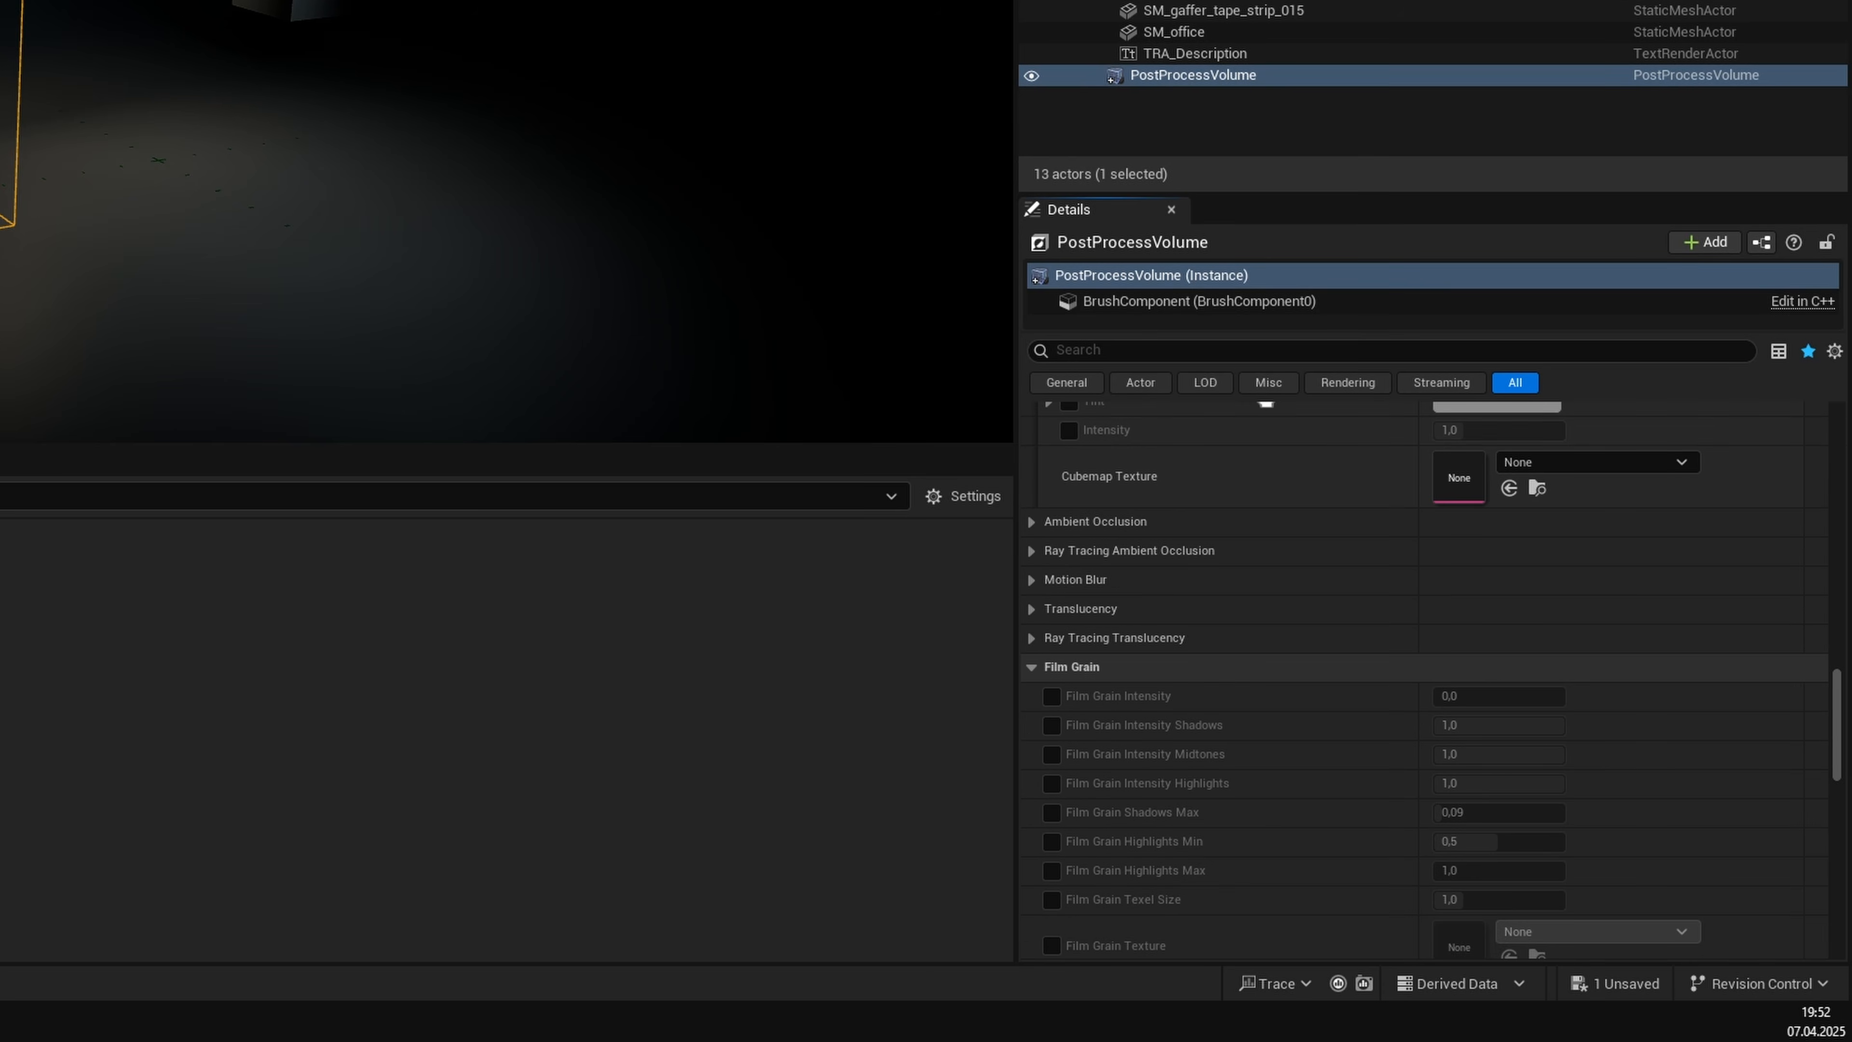
click(1221, 666)
click(1225, 695)
click(1249, 610)
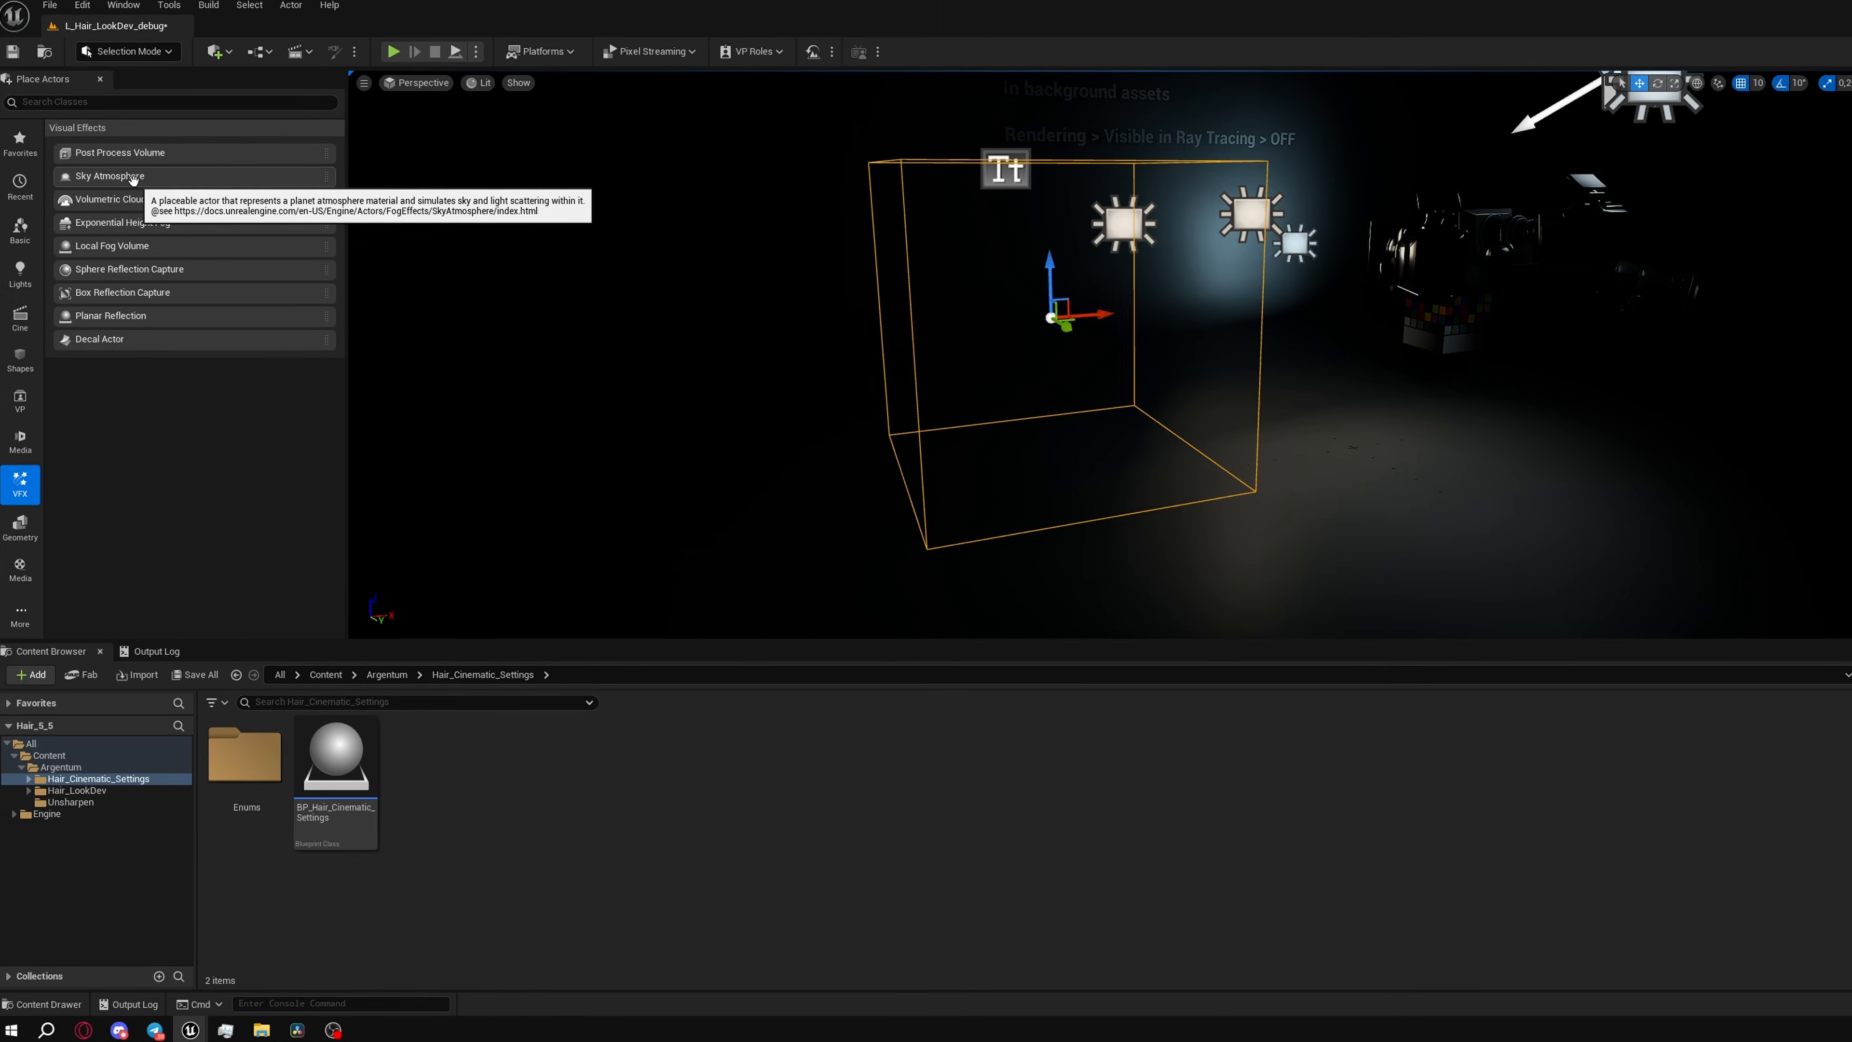
Place a Sky Atmosphere and a Sky Light in the level, with the Sky Light's mobility set to Movable.
drag(137, 179, 1058, 510)
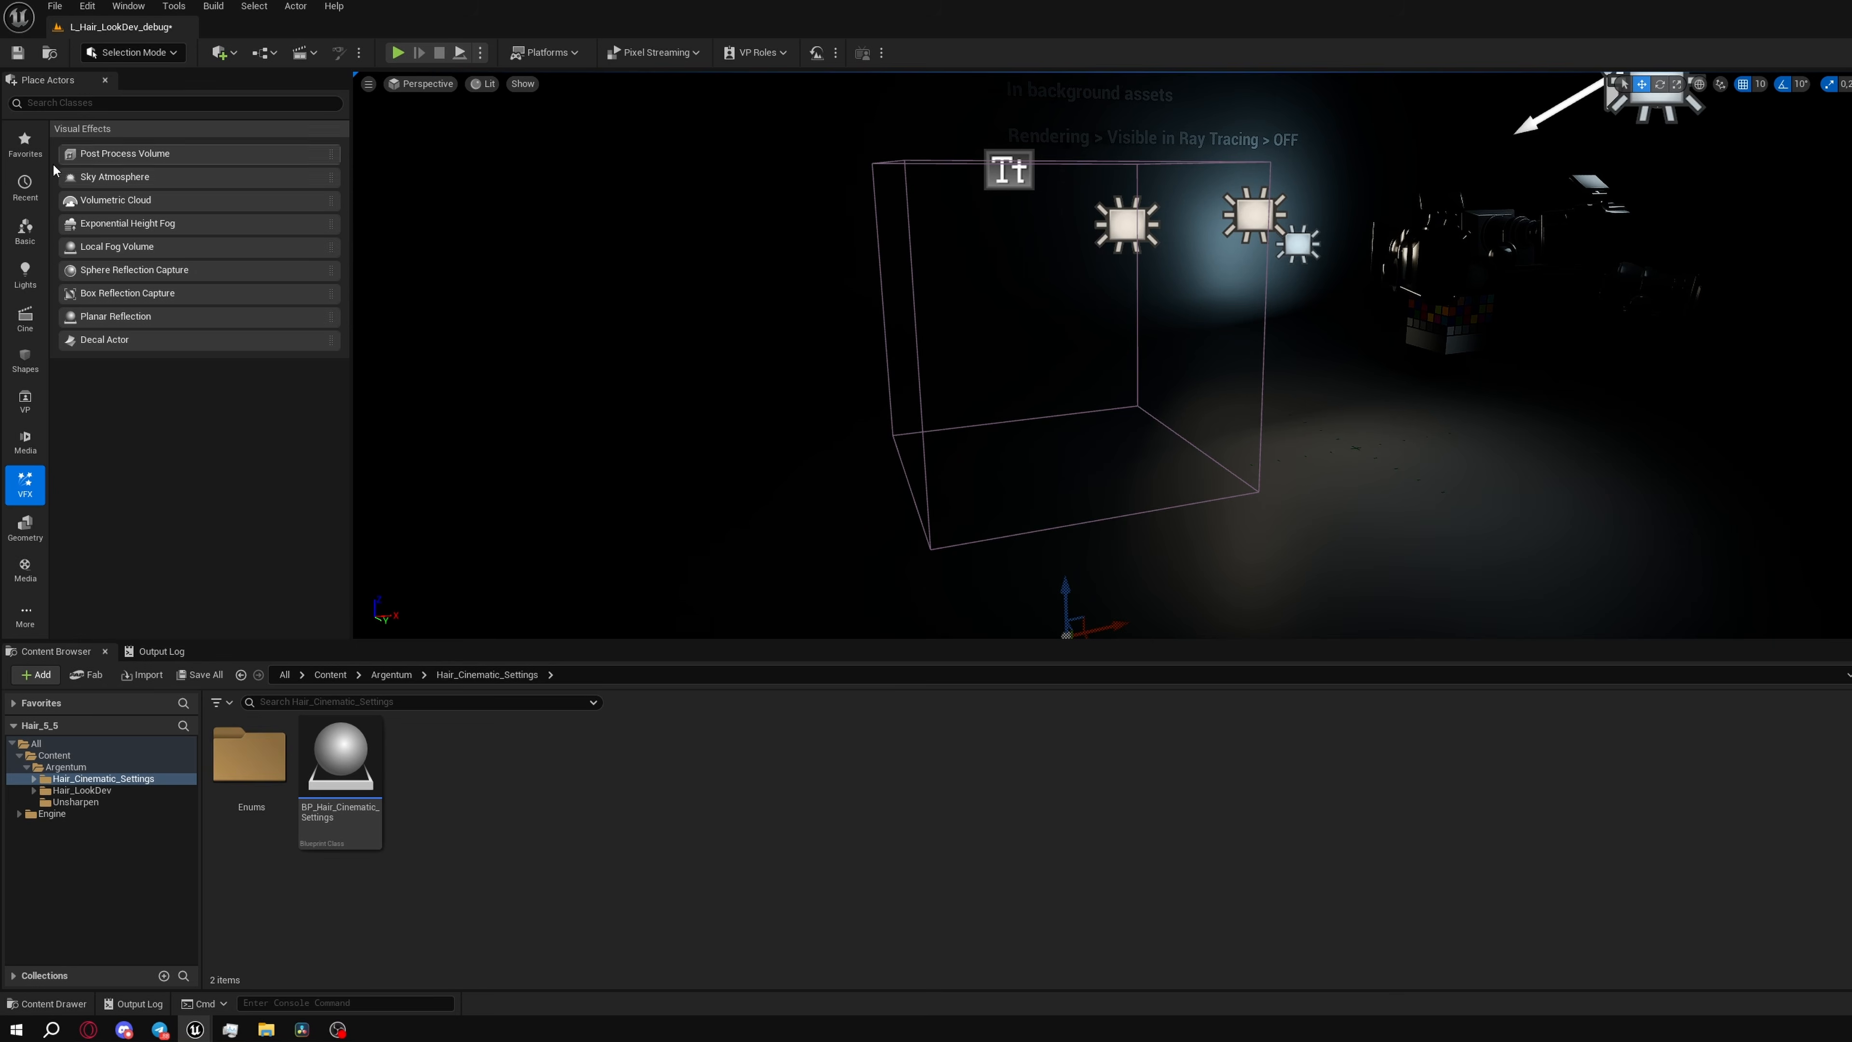
click(25, 276)
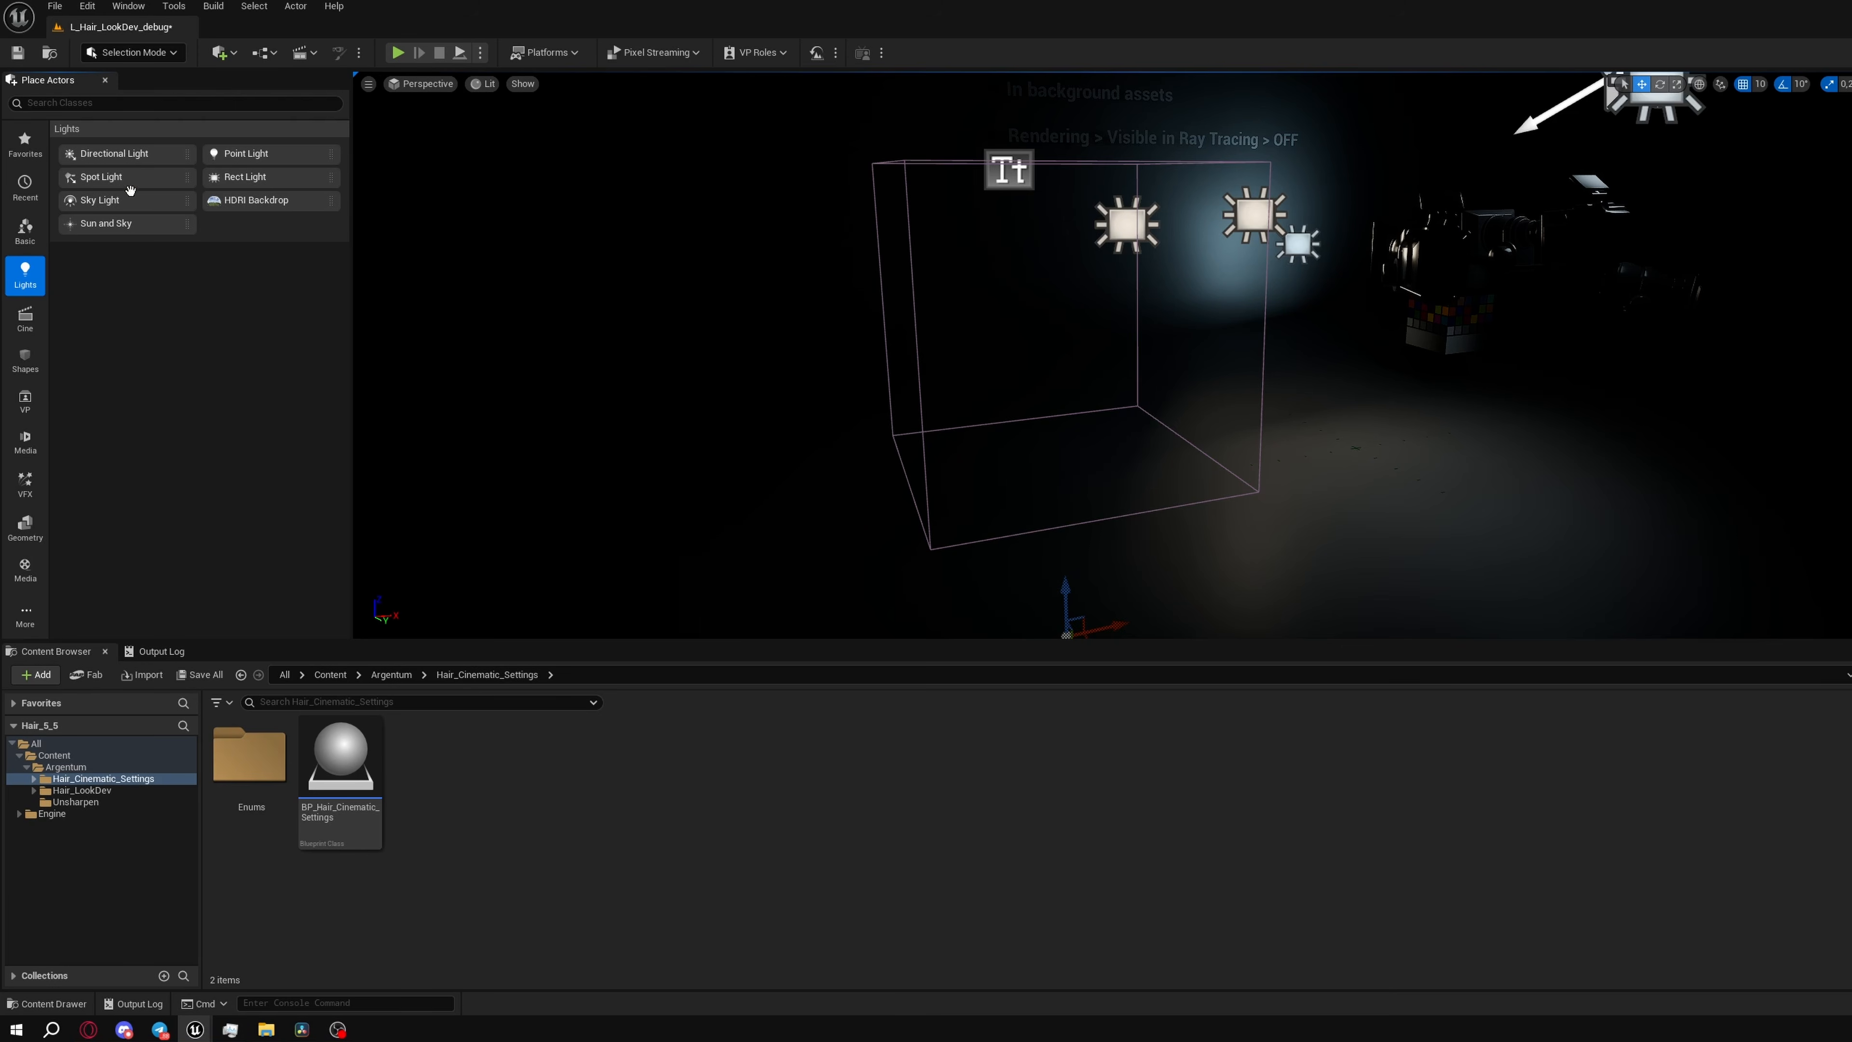
drag(468, 294, 1071, 451)
right_drag(1781, 525, 1781, 875)
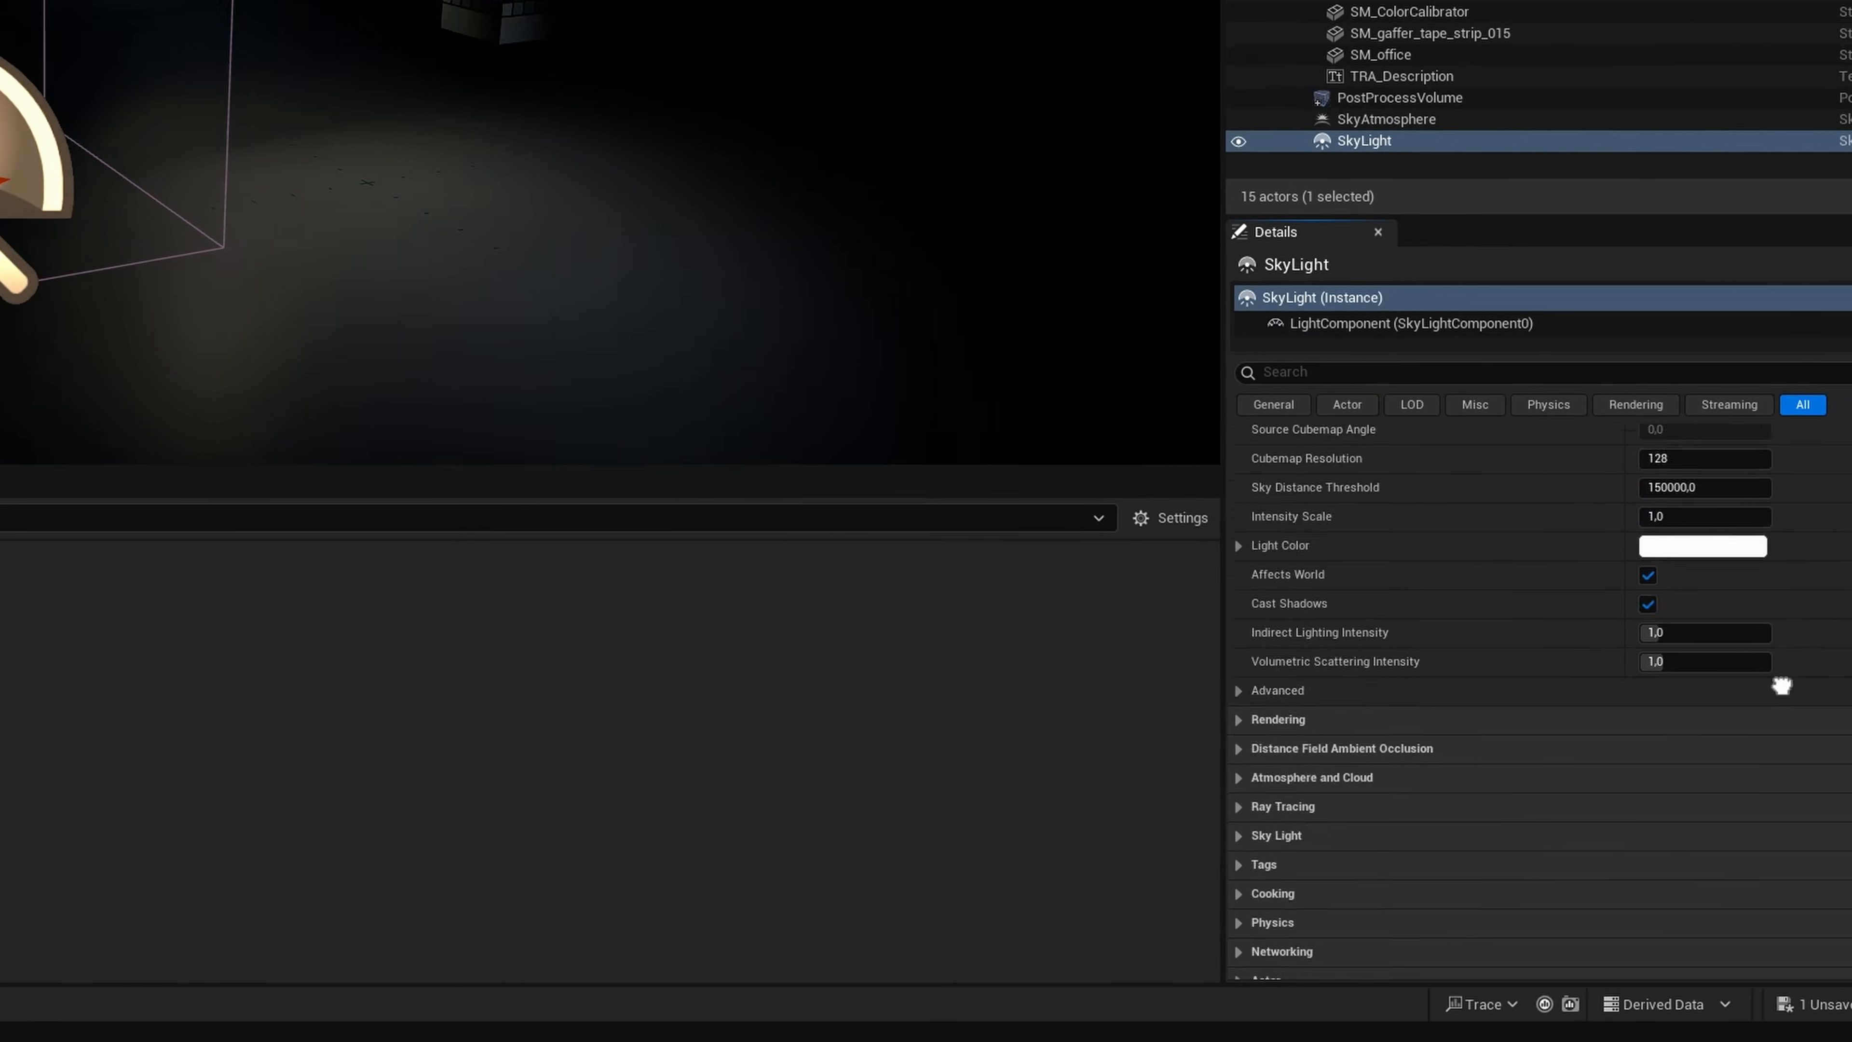
click(1841, 461)
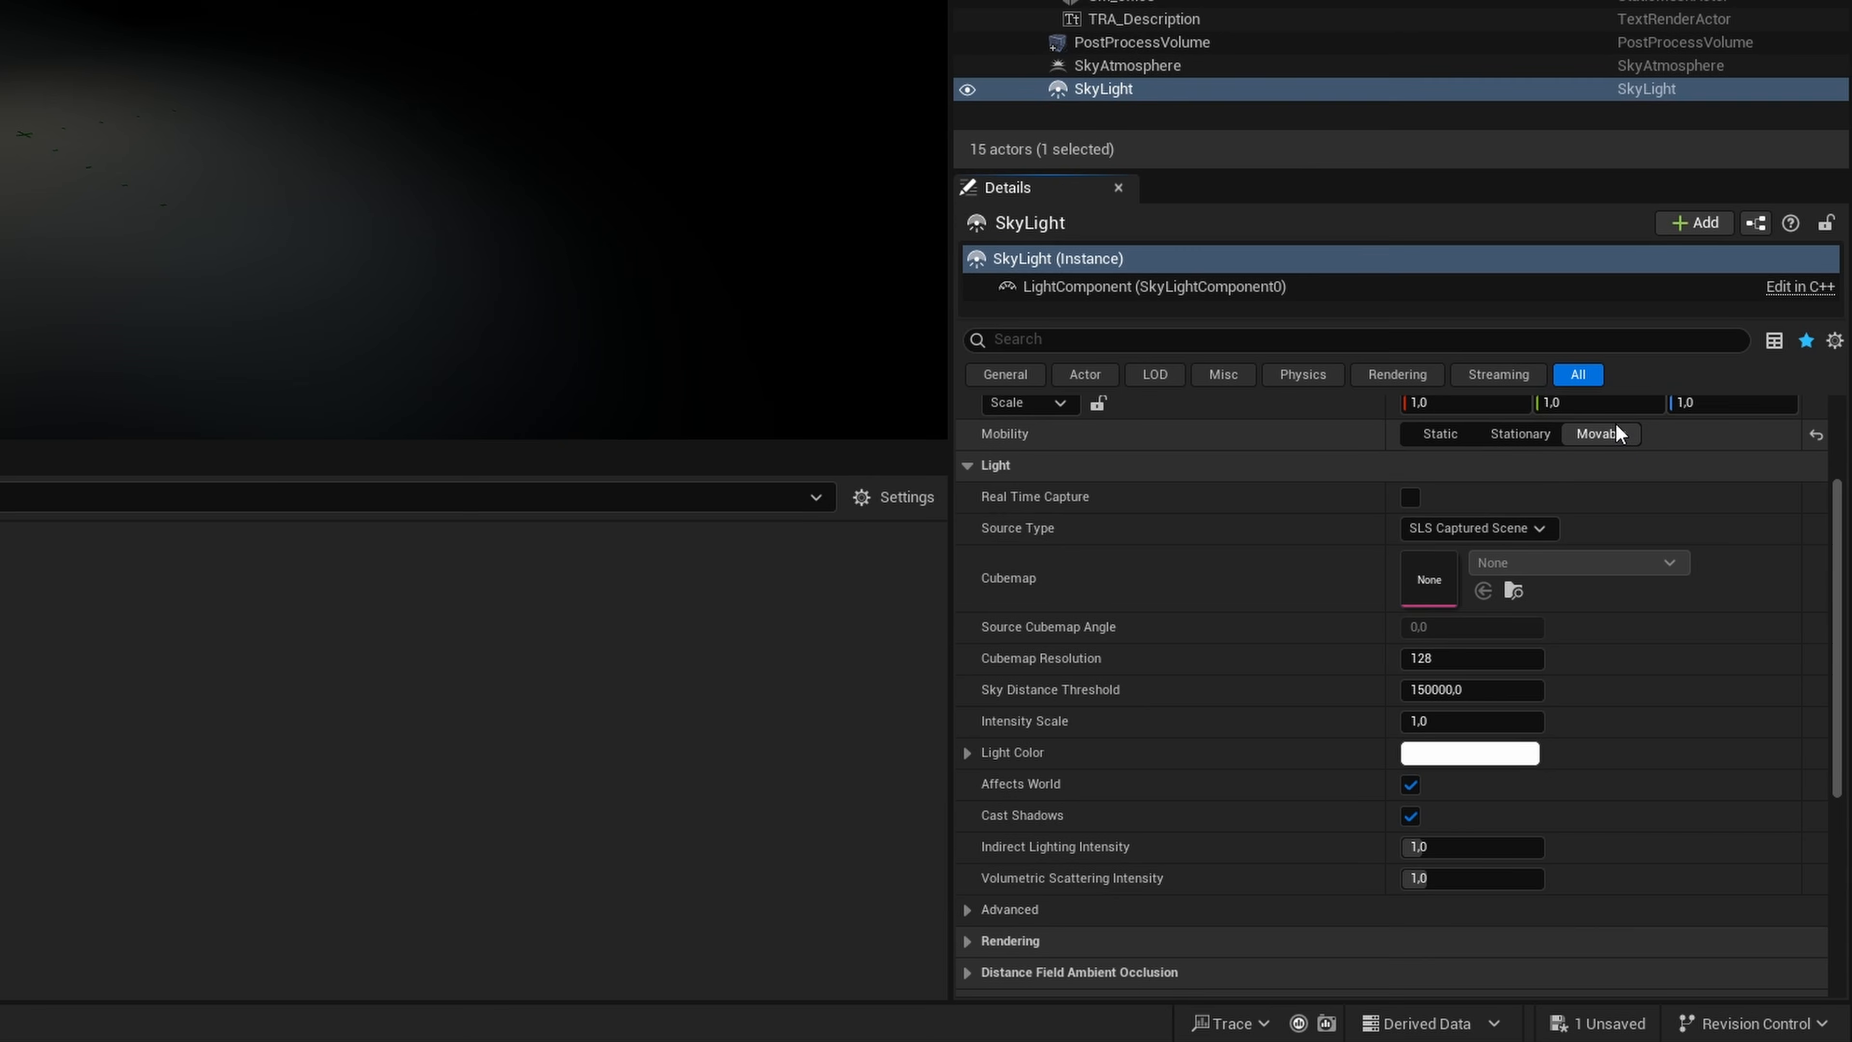
Rename the Post Process Volume to PPV_Lumen and review its Lumen and Rendering Features settings.
click(1147, 44)
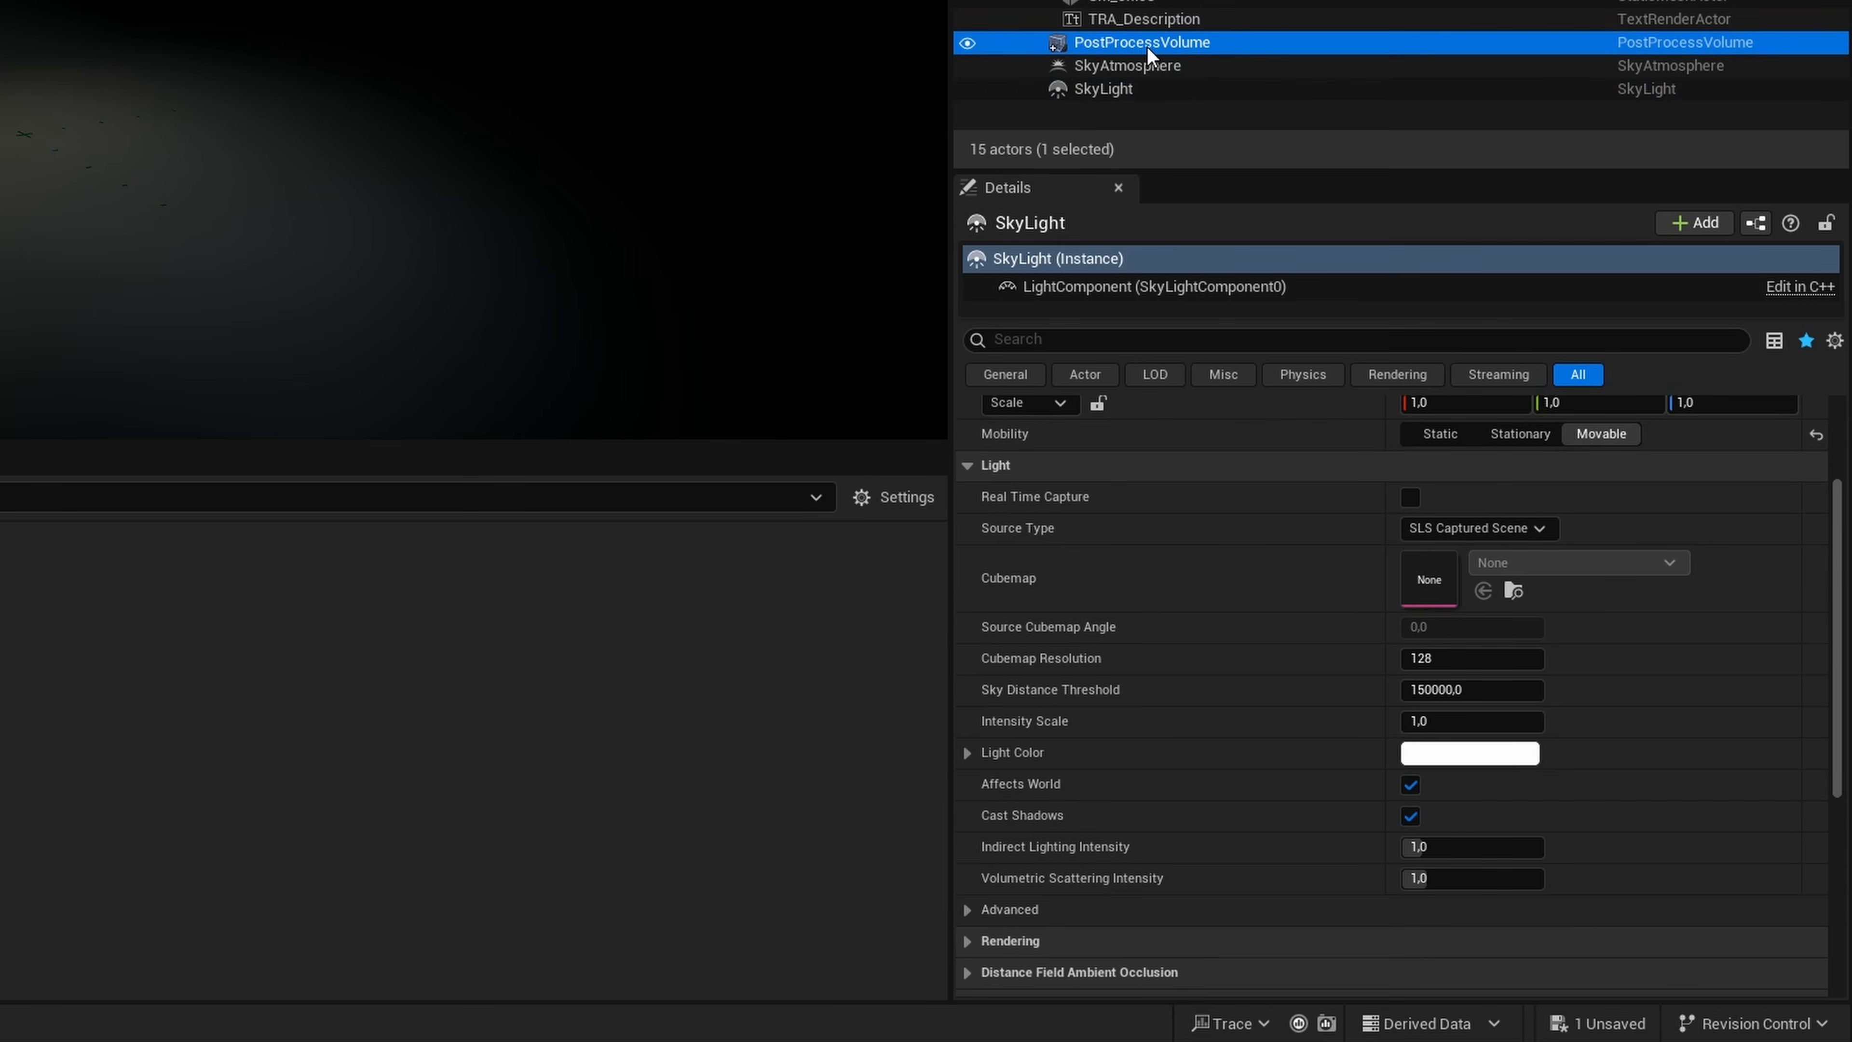
click(1146, 44)
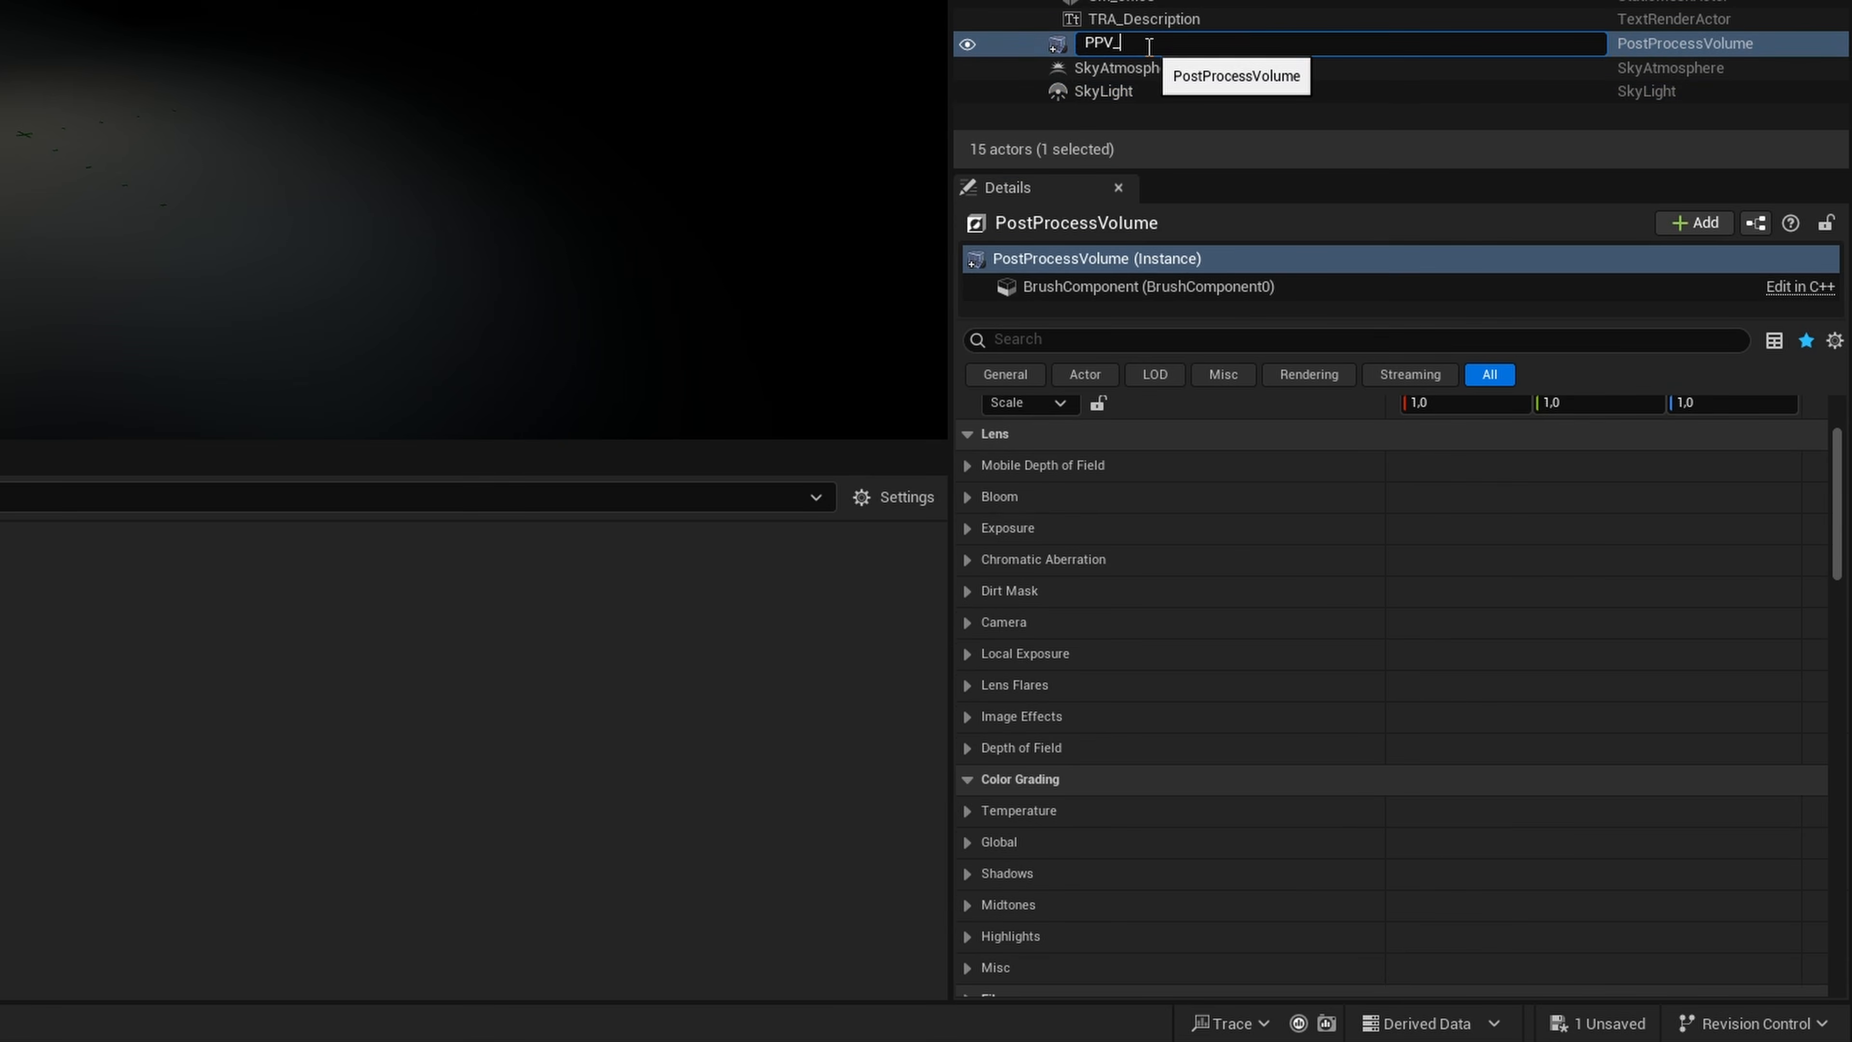
text(PPV_Lumen)
key(Return)
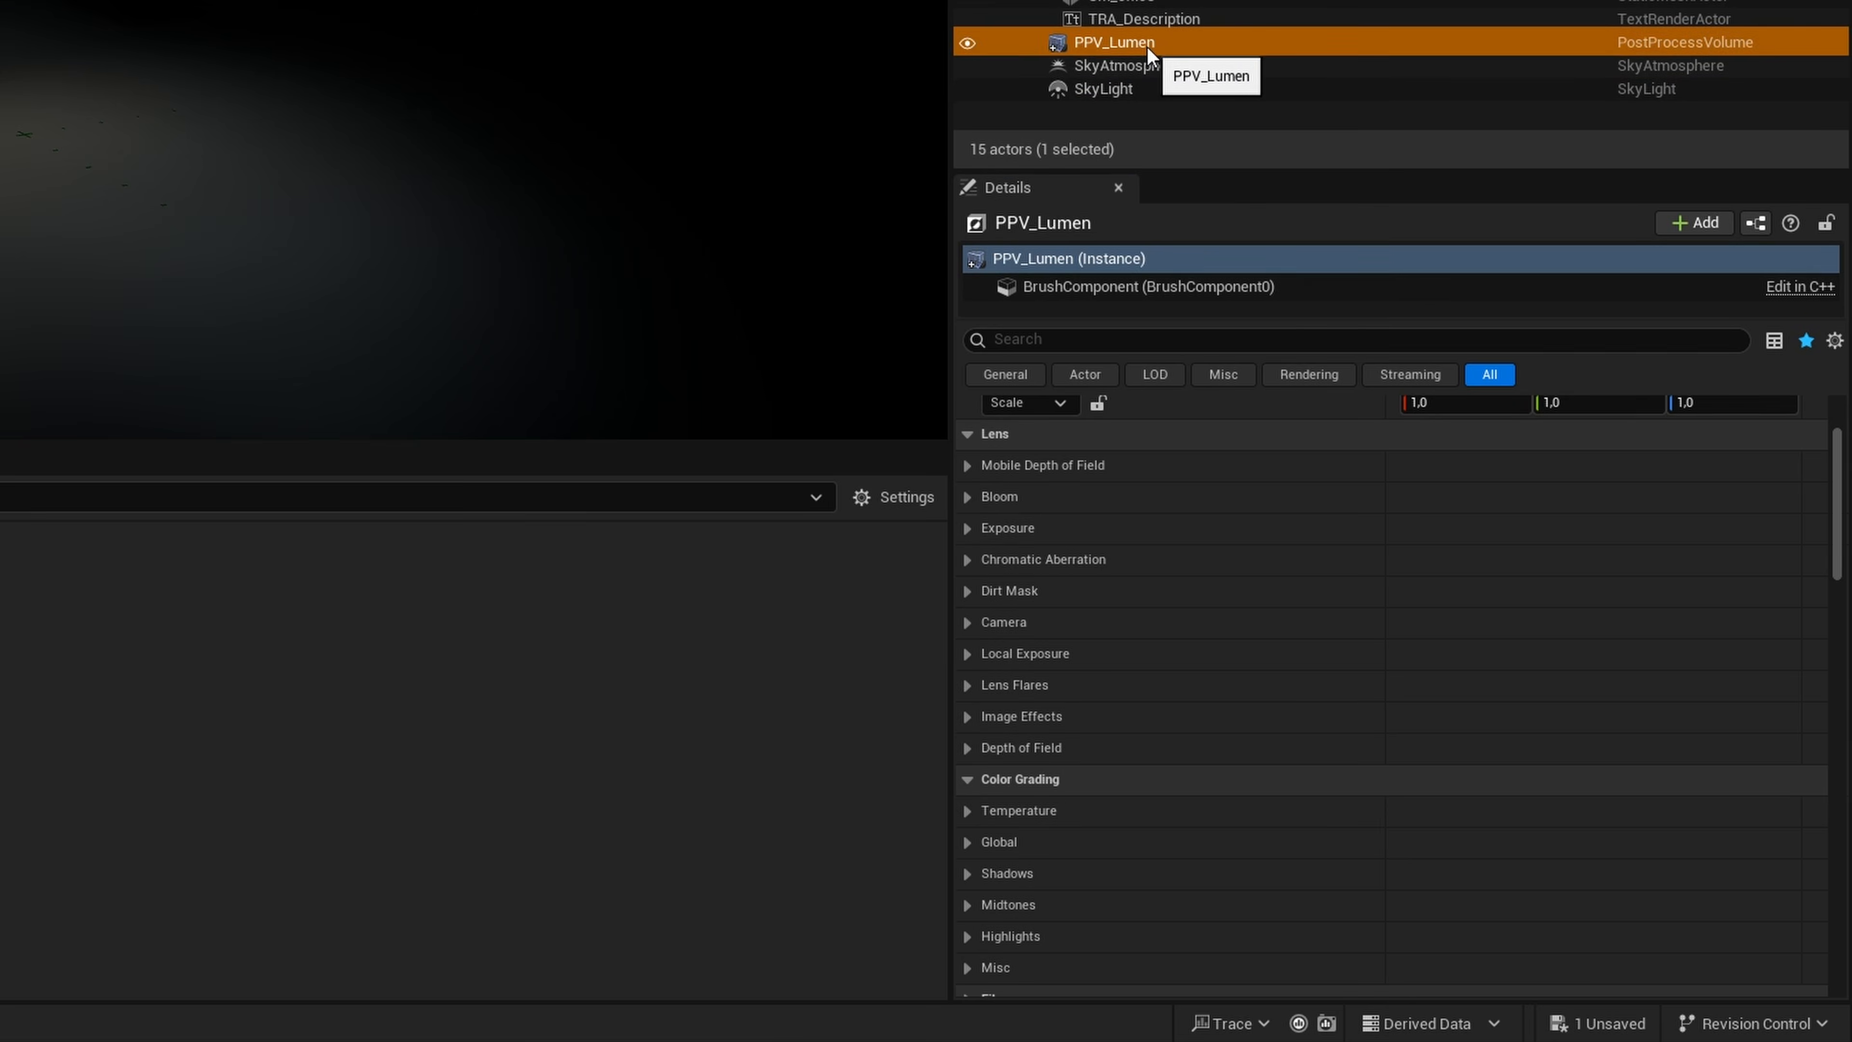
scroll(1233, 699, down, 15)
scroll(1393, 697, down, 10)
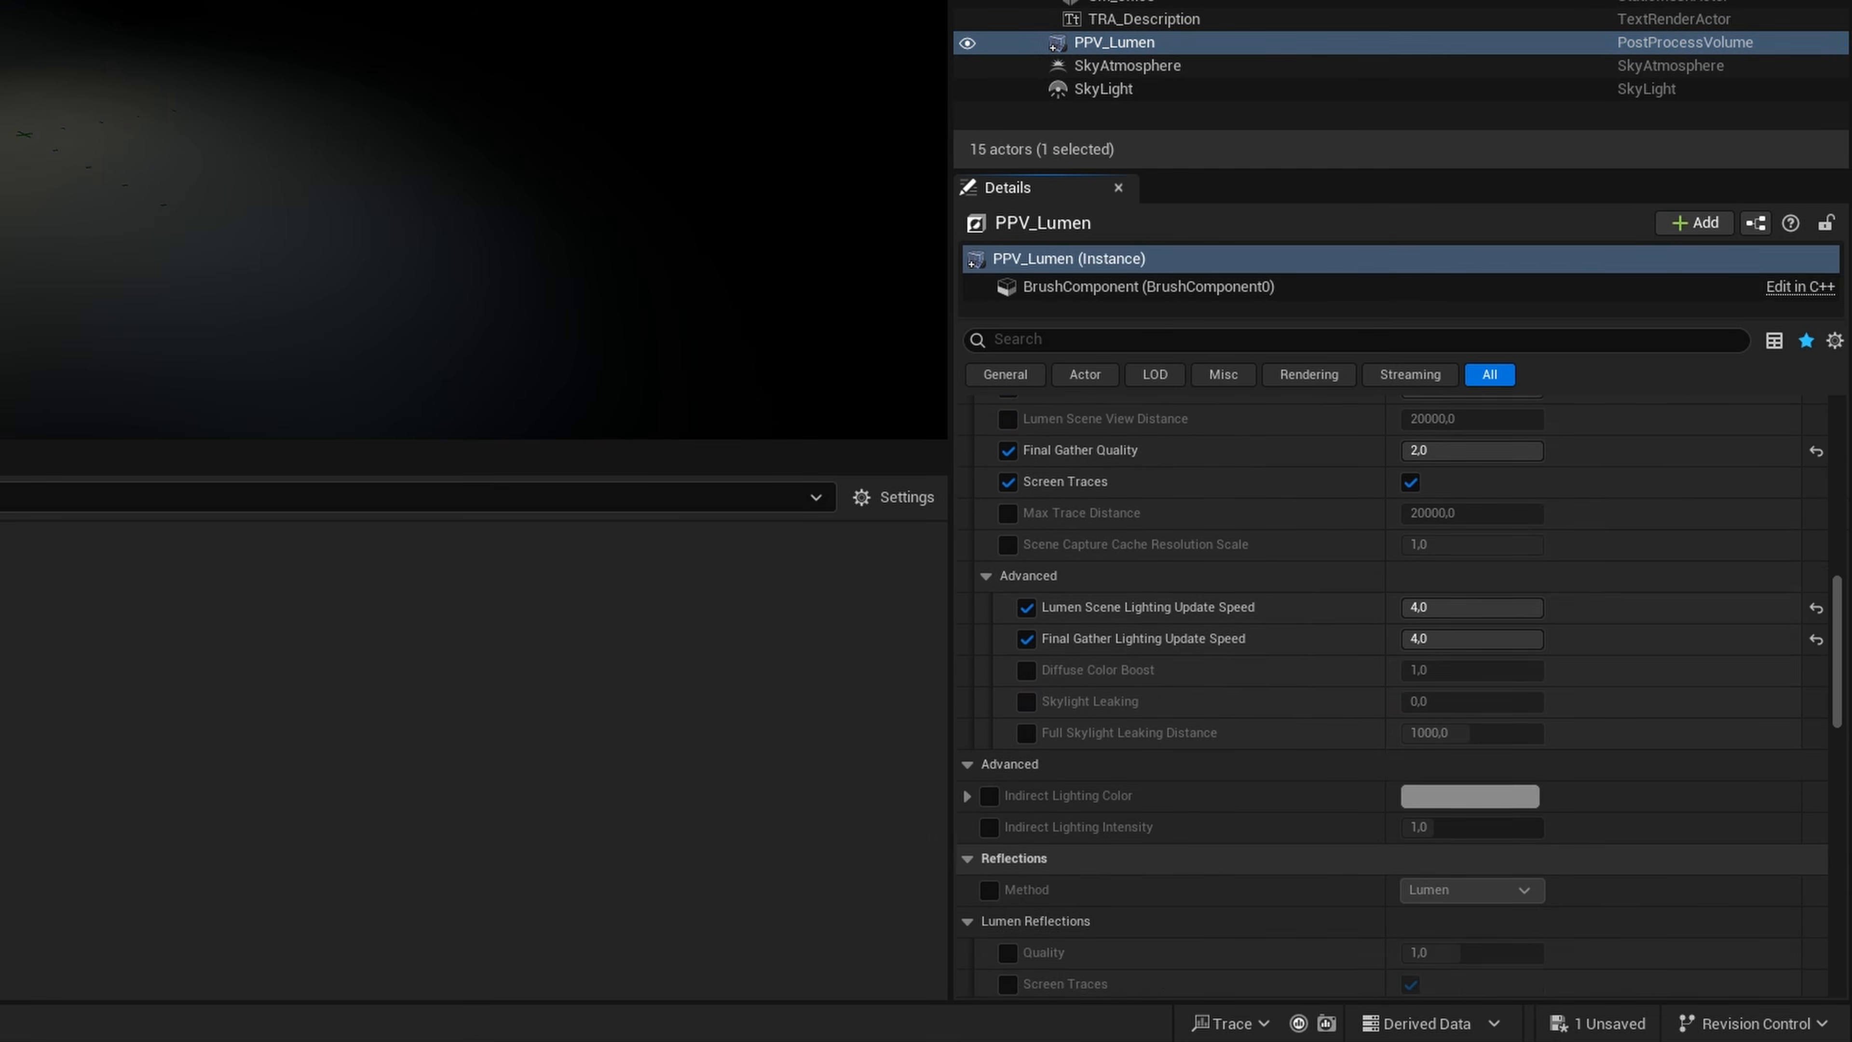
Set the Sky Light's source type to SLS Specified Cubemap, its cubemap to approaching_storm_4k and its Sky Distance Threshold to 1.
click(1123, 86)
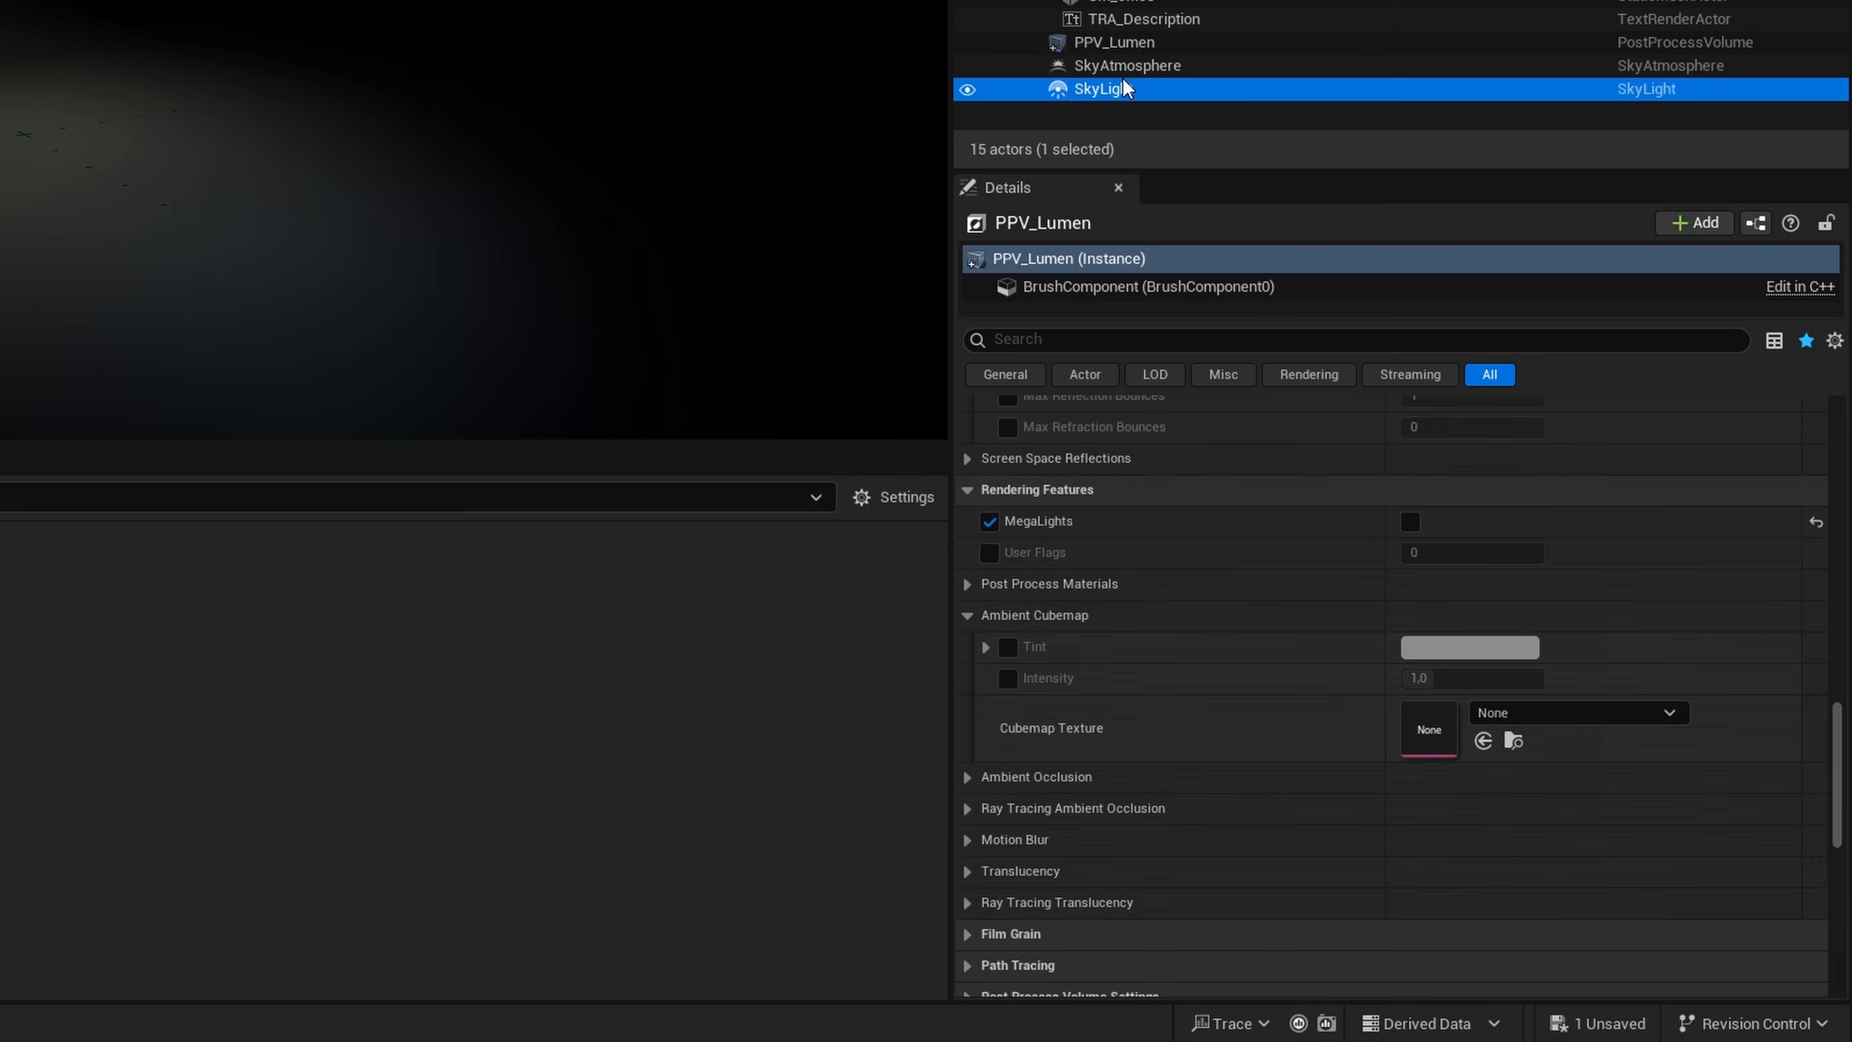
scroll(1269, 815, up, 5)
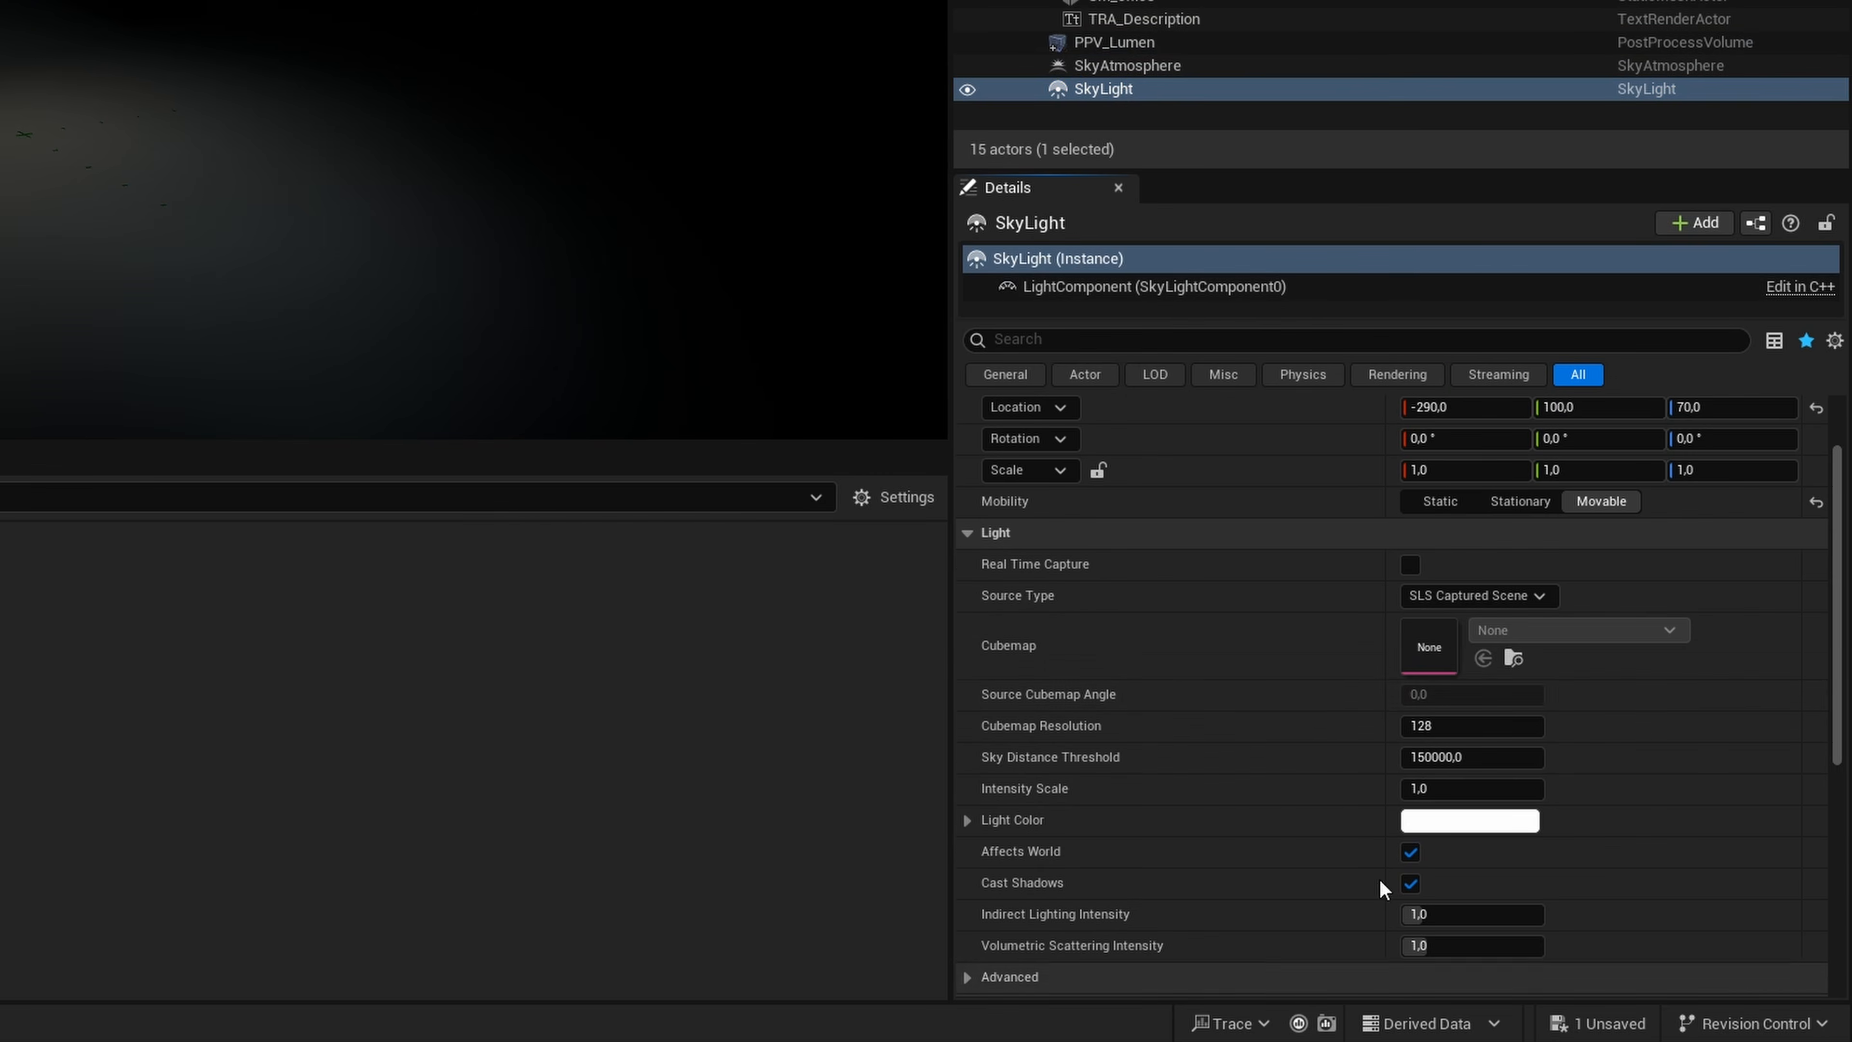
click(1476, 596)
click(1488, 622)
click(1531, 636)
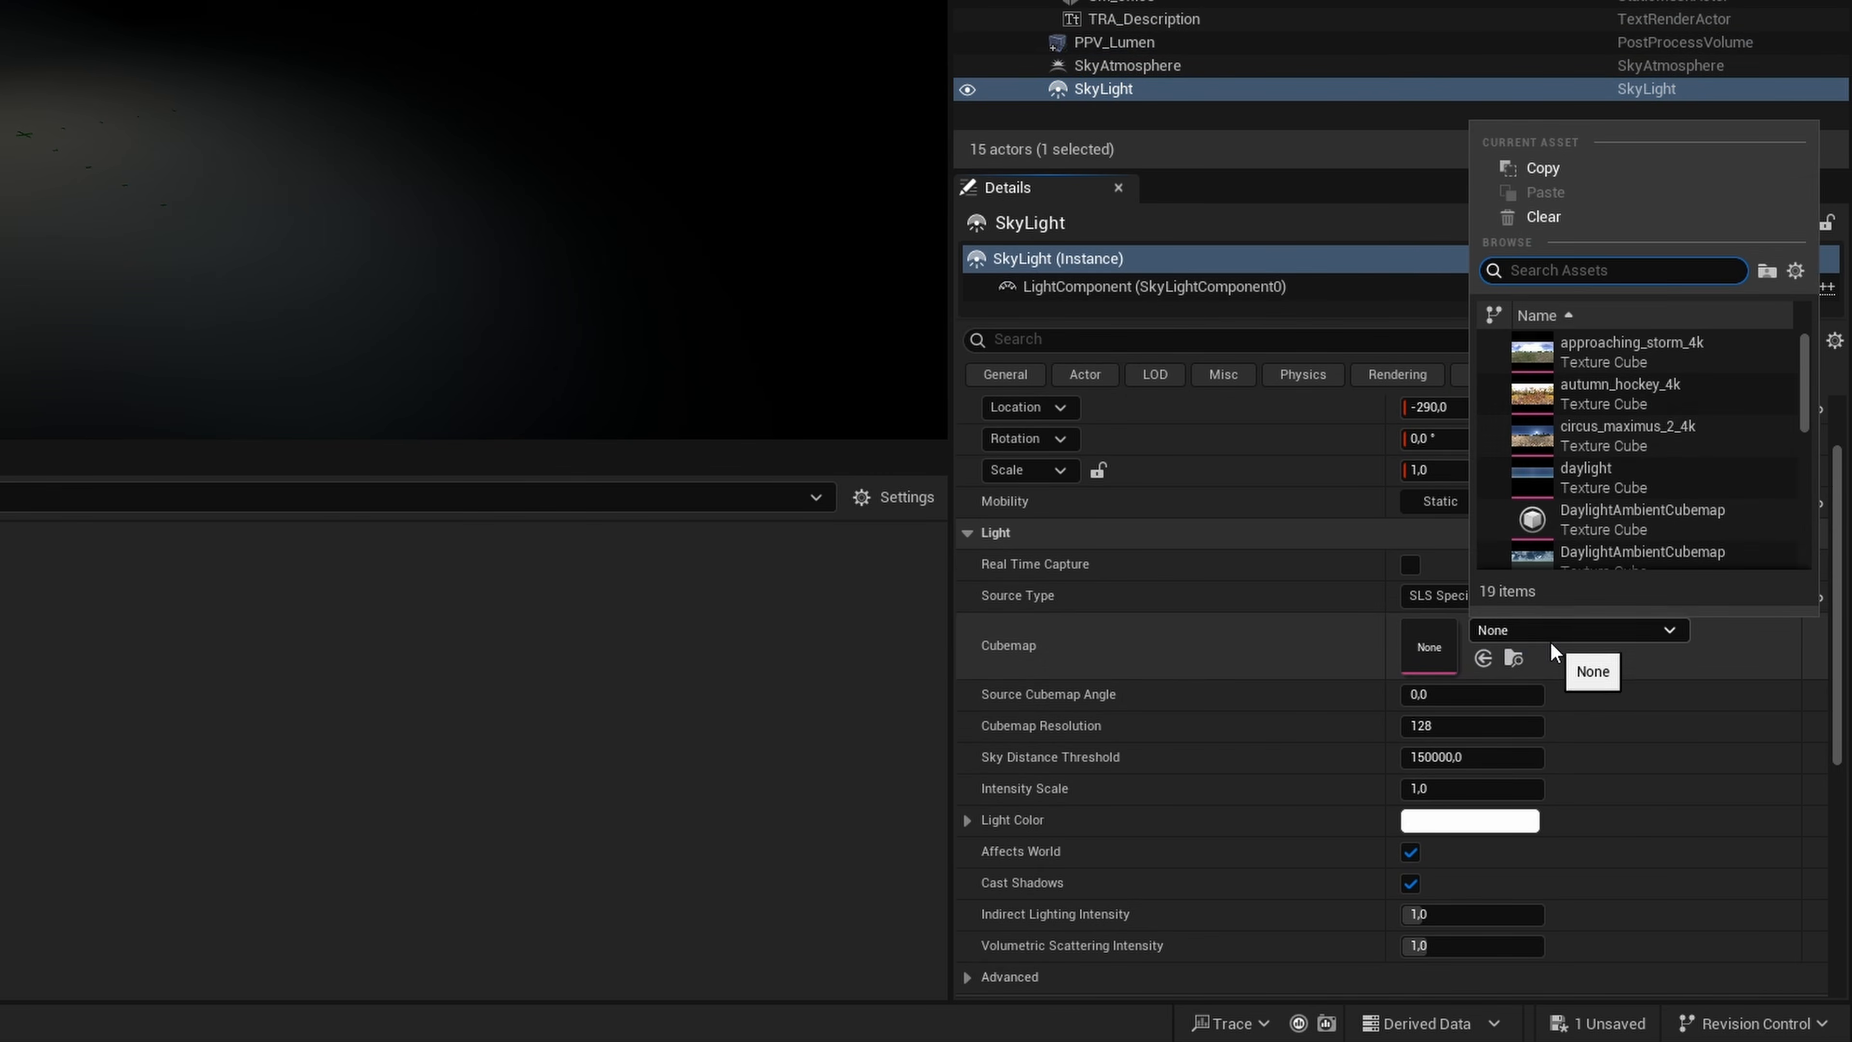
click(1673, 359)
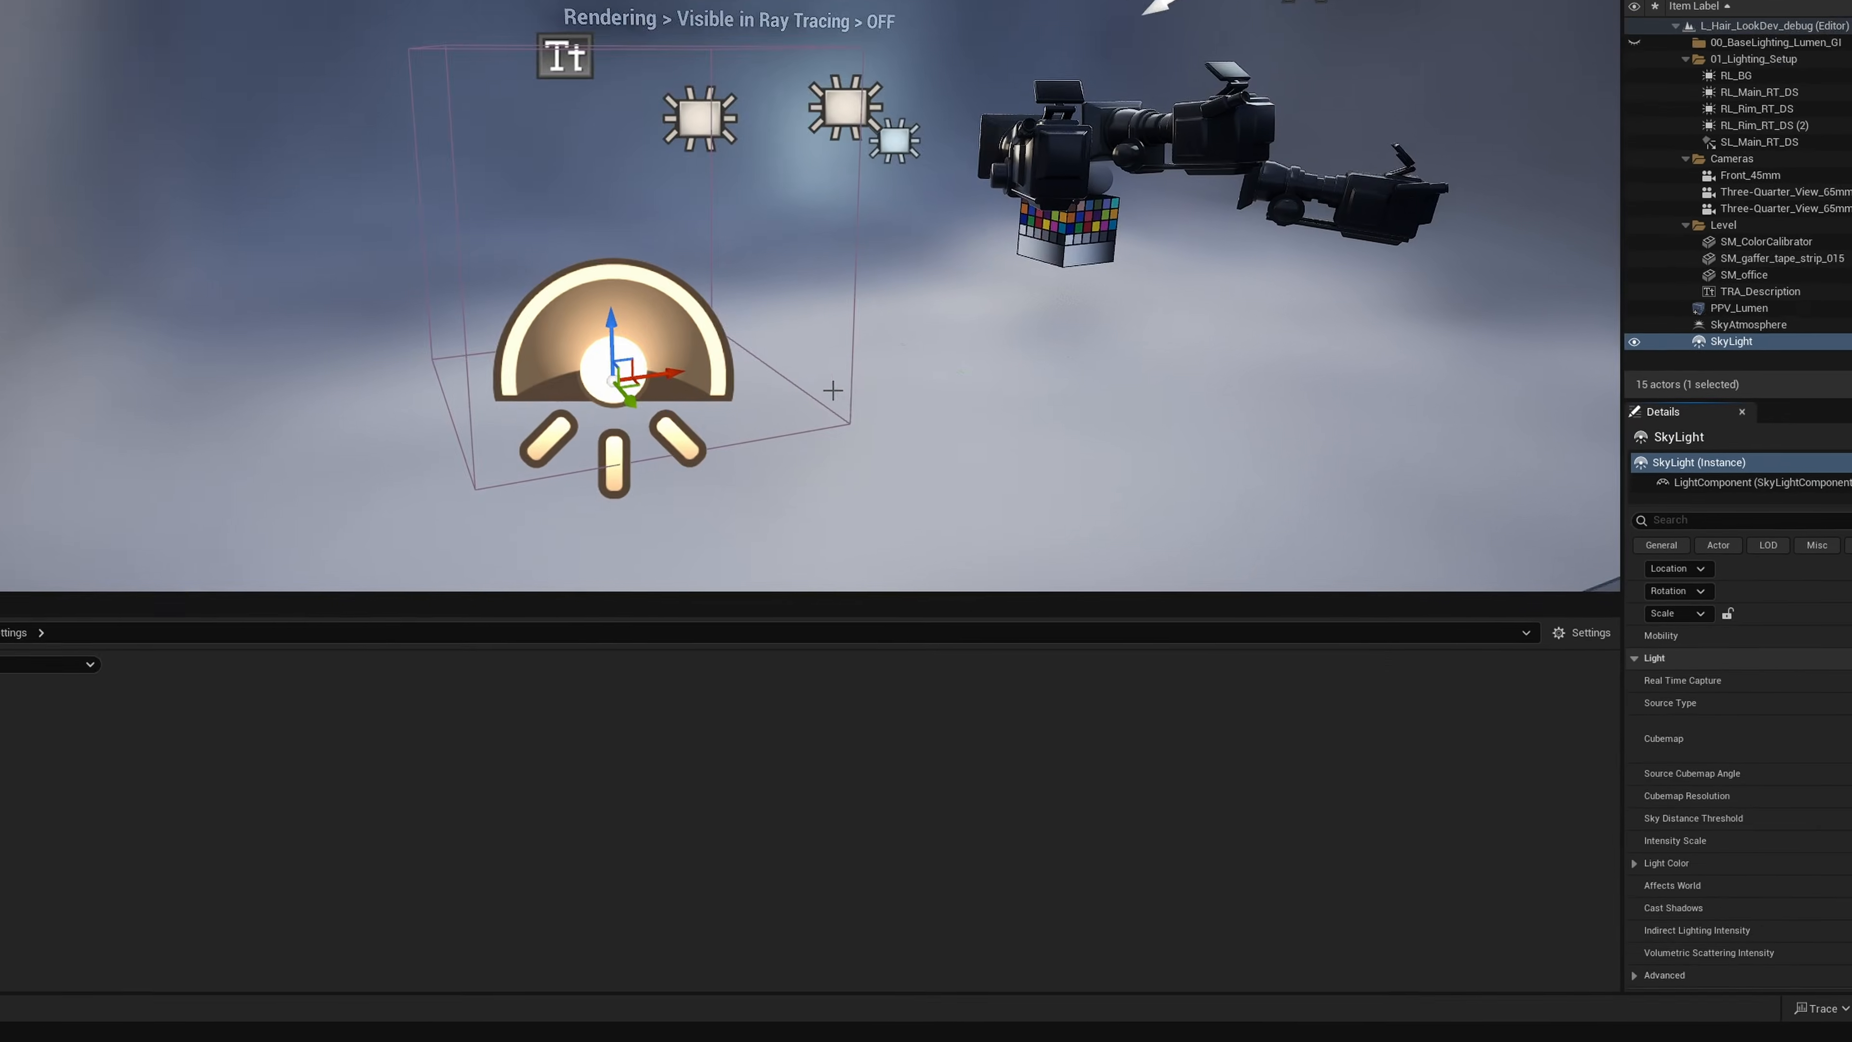
right_drag(832, 391, 999, 372)
right_drag(1020, 513, 827, 527)
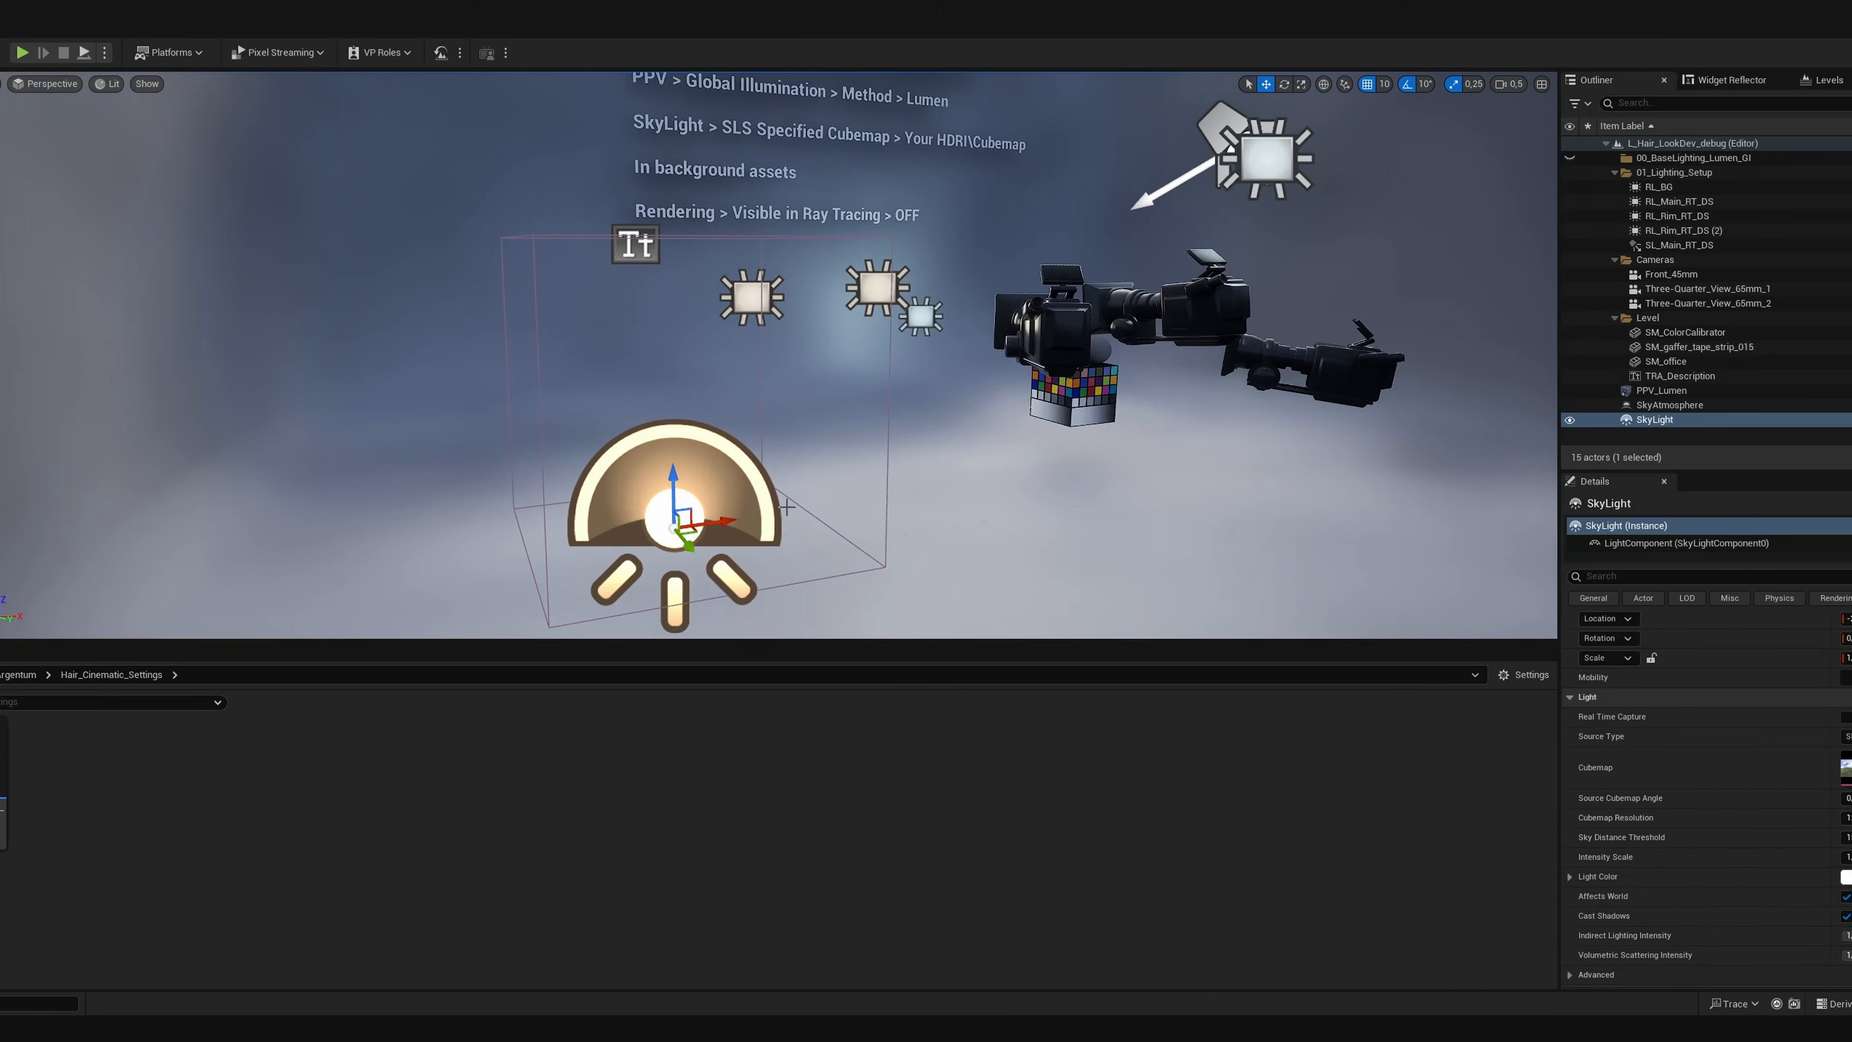
right_drag(1117, 513, 1155, 501)
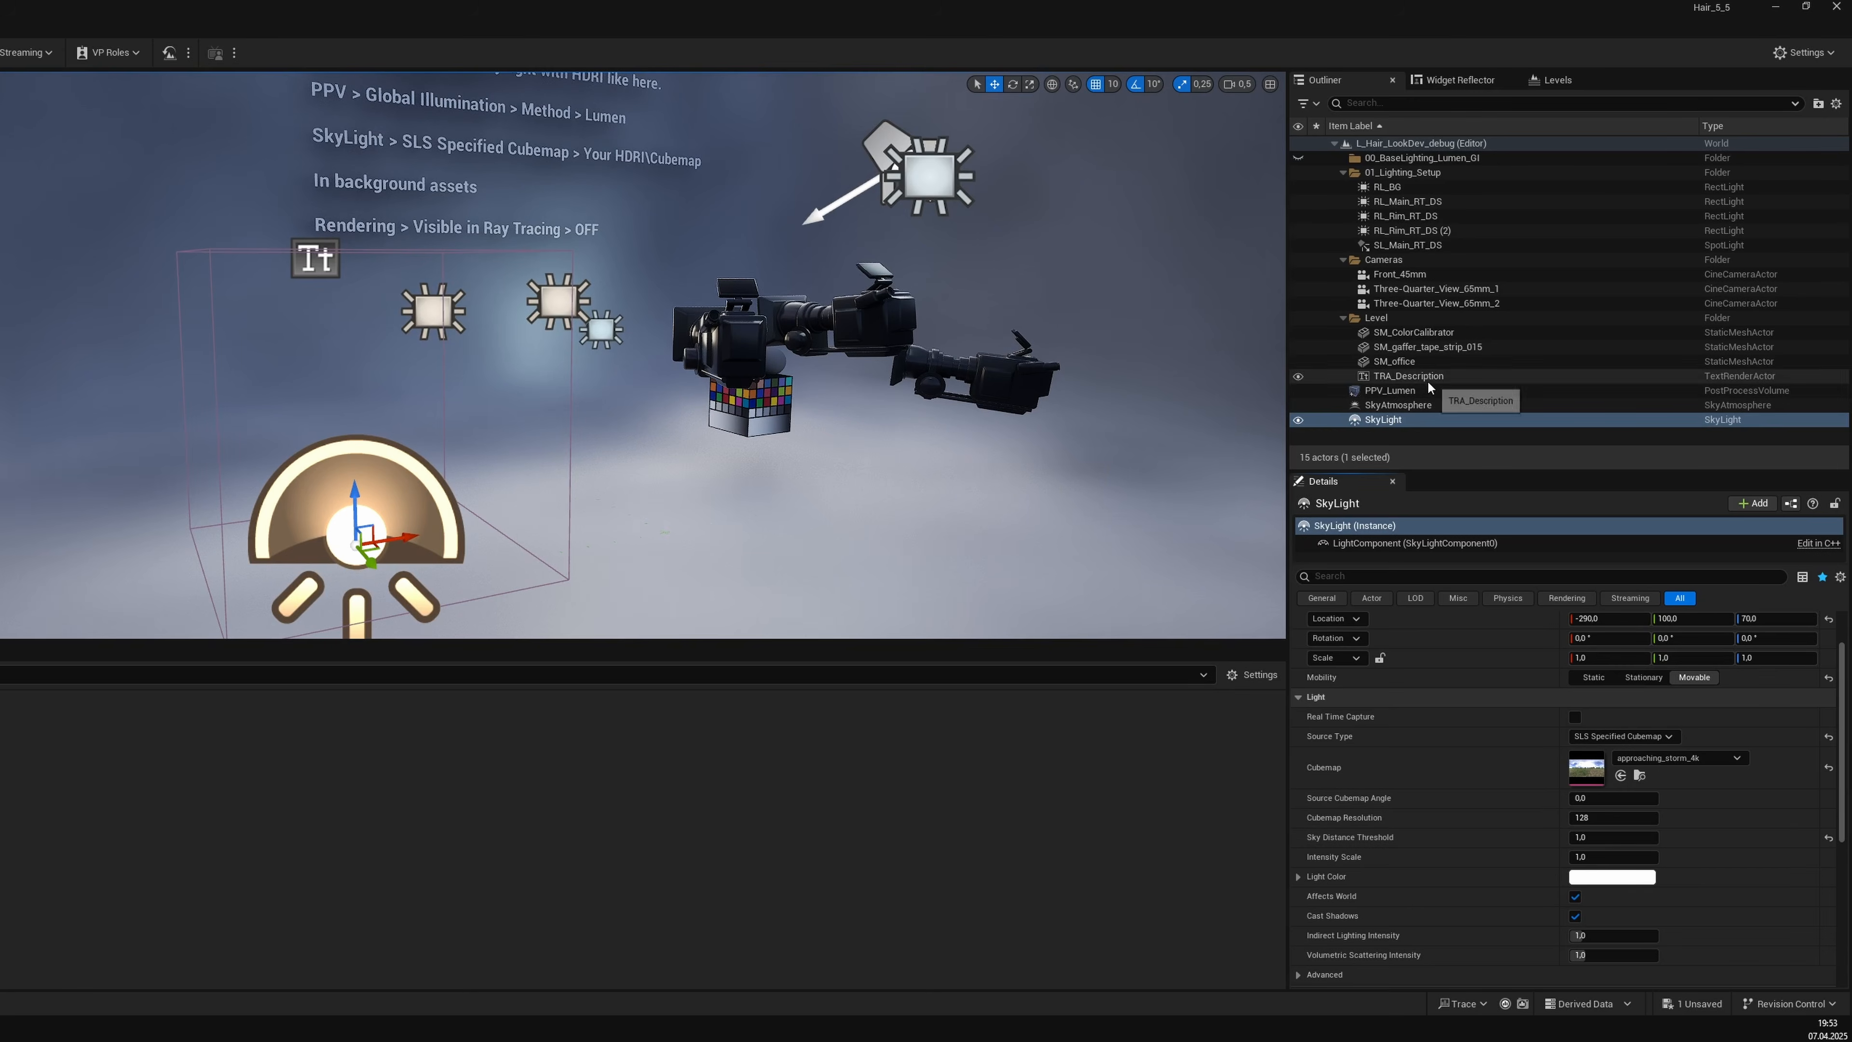
Collapse the Bloom, Exposure and Chromatic Aberration sections in the settings of PPV_Lumen.
click(1415, 390)
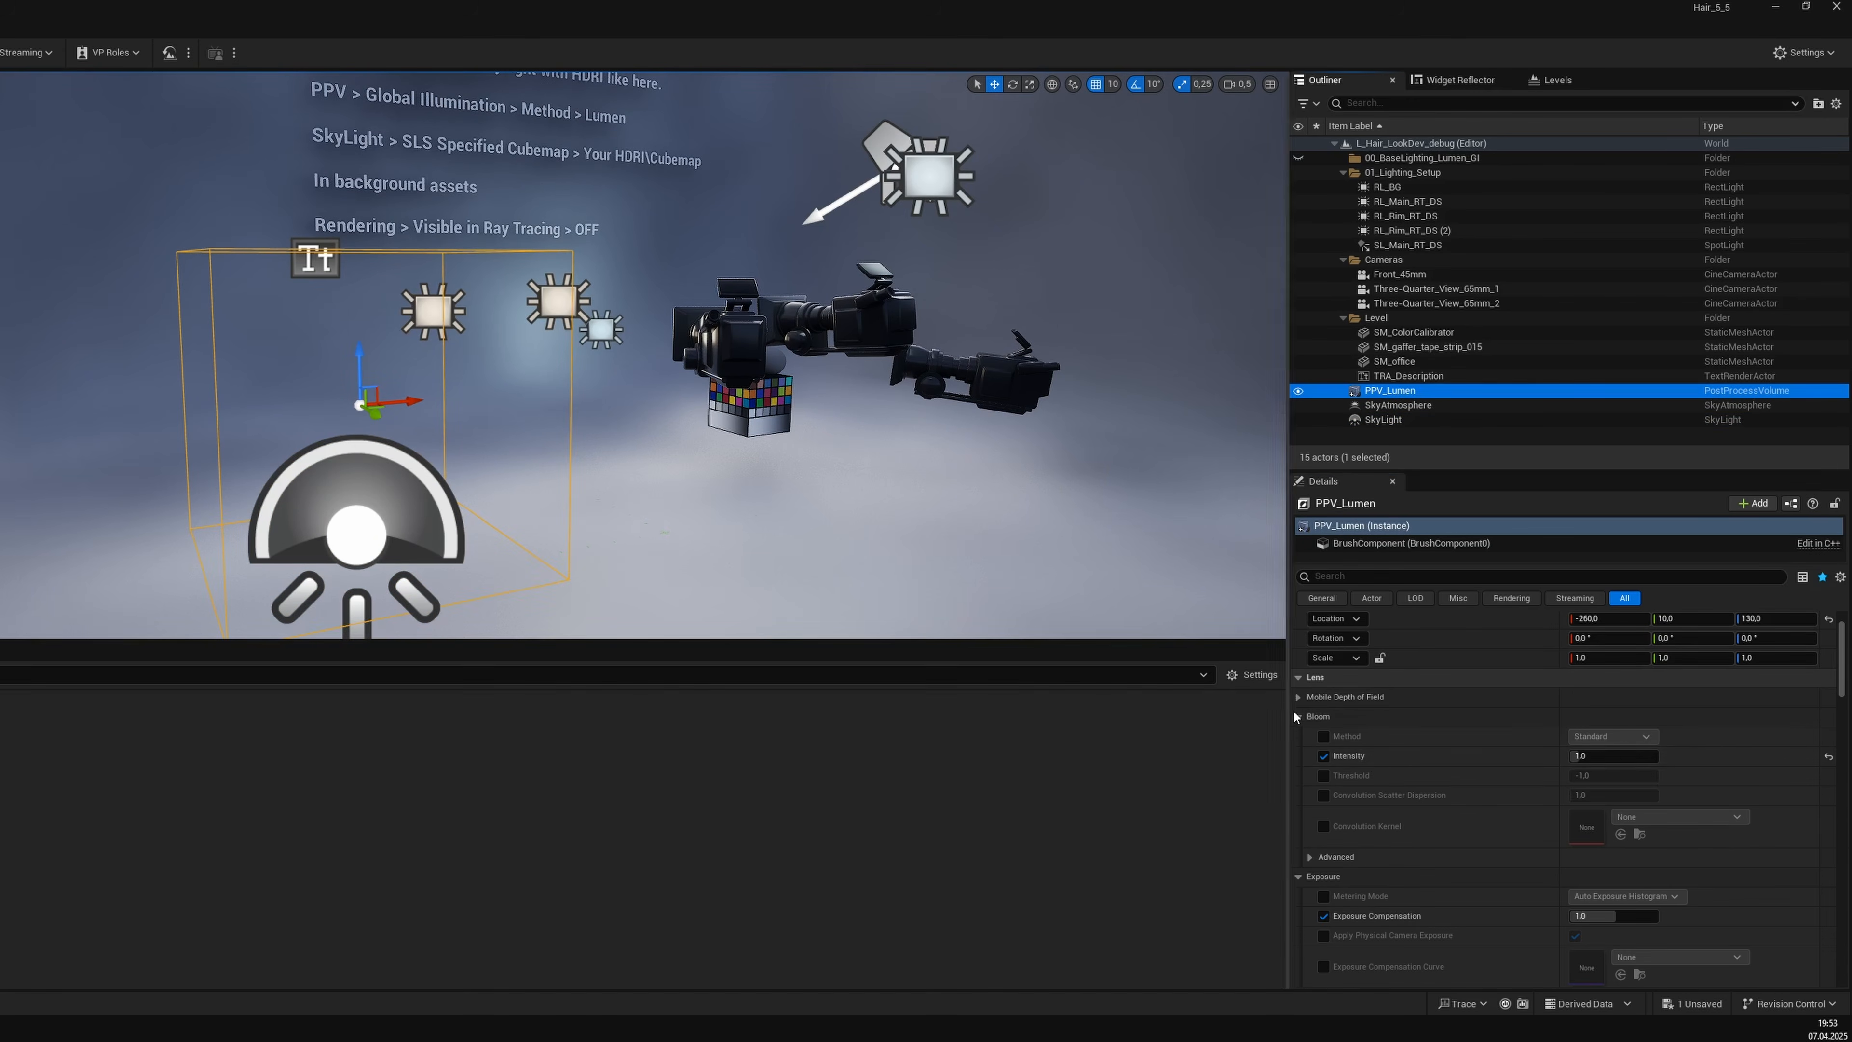
click(1297, 716)
click(1299, 736)
click(1298, 756)
right_drag(1306, 827, 1306, 796)
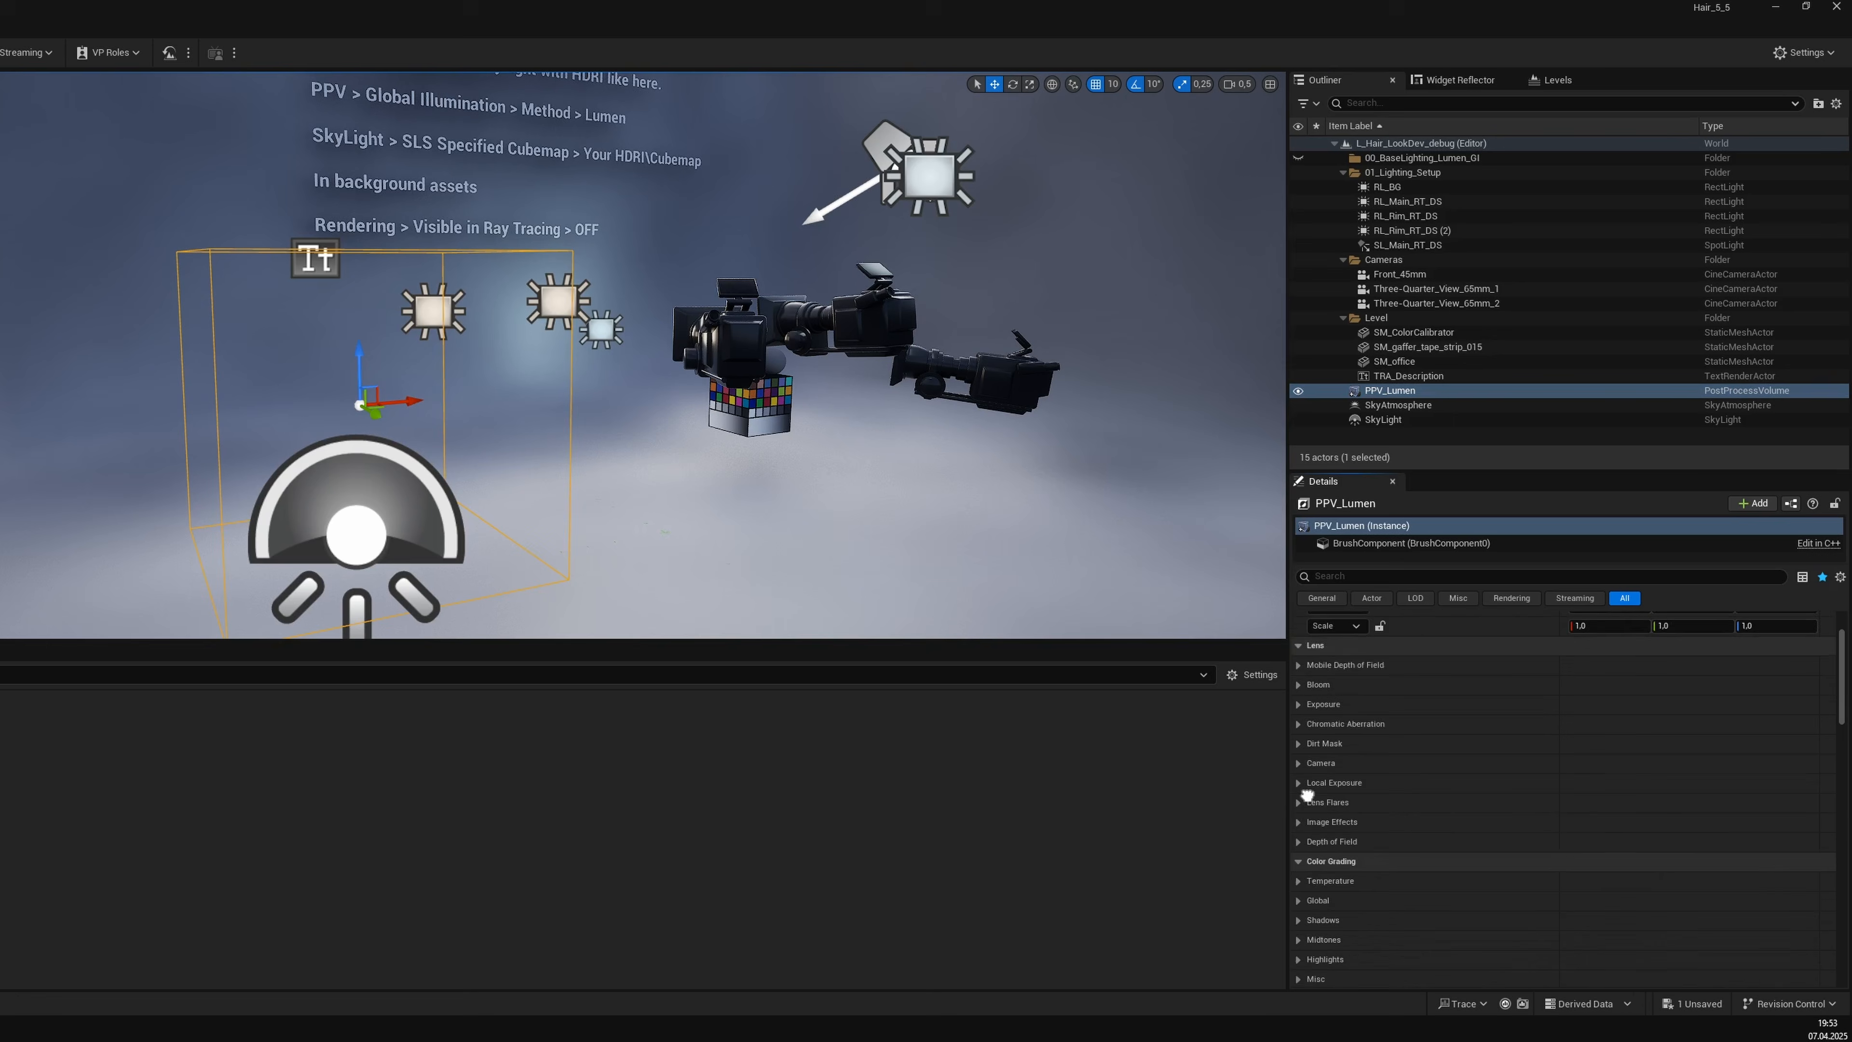
Switch PPV_Lumen's Global Illumination method to None to compare the lighting, and set it back to Lumen.
scroll(1306, 796, down, 5)
click(1611, 729)
click(1601, 754)
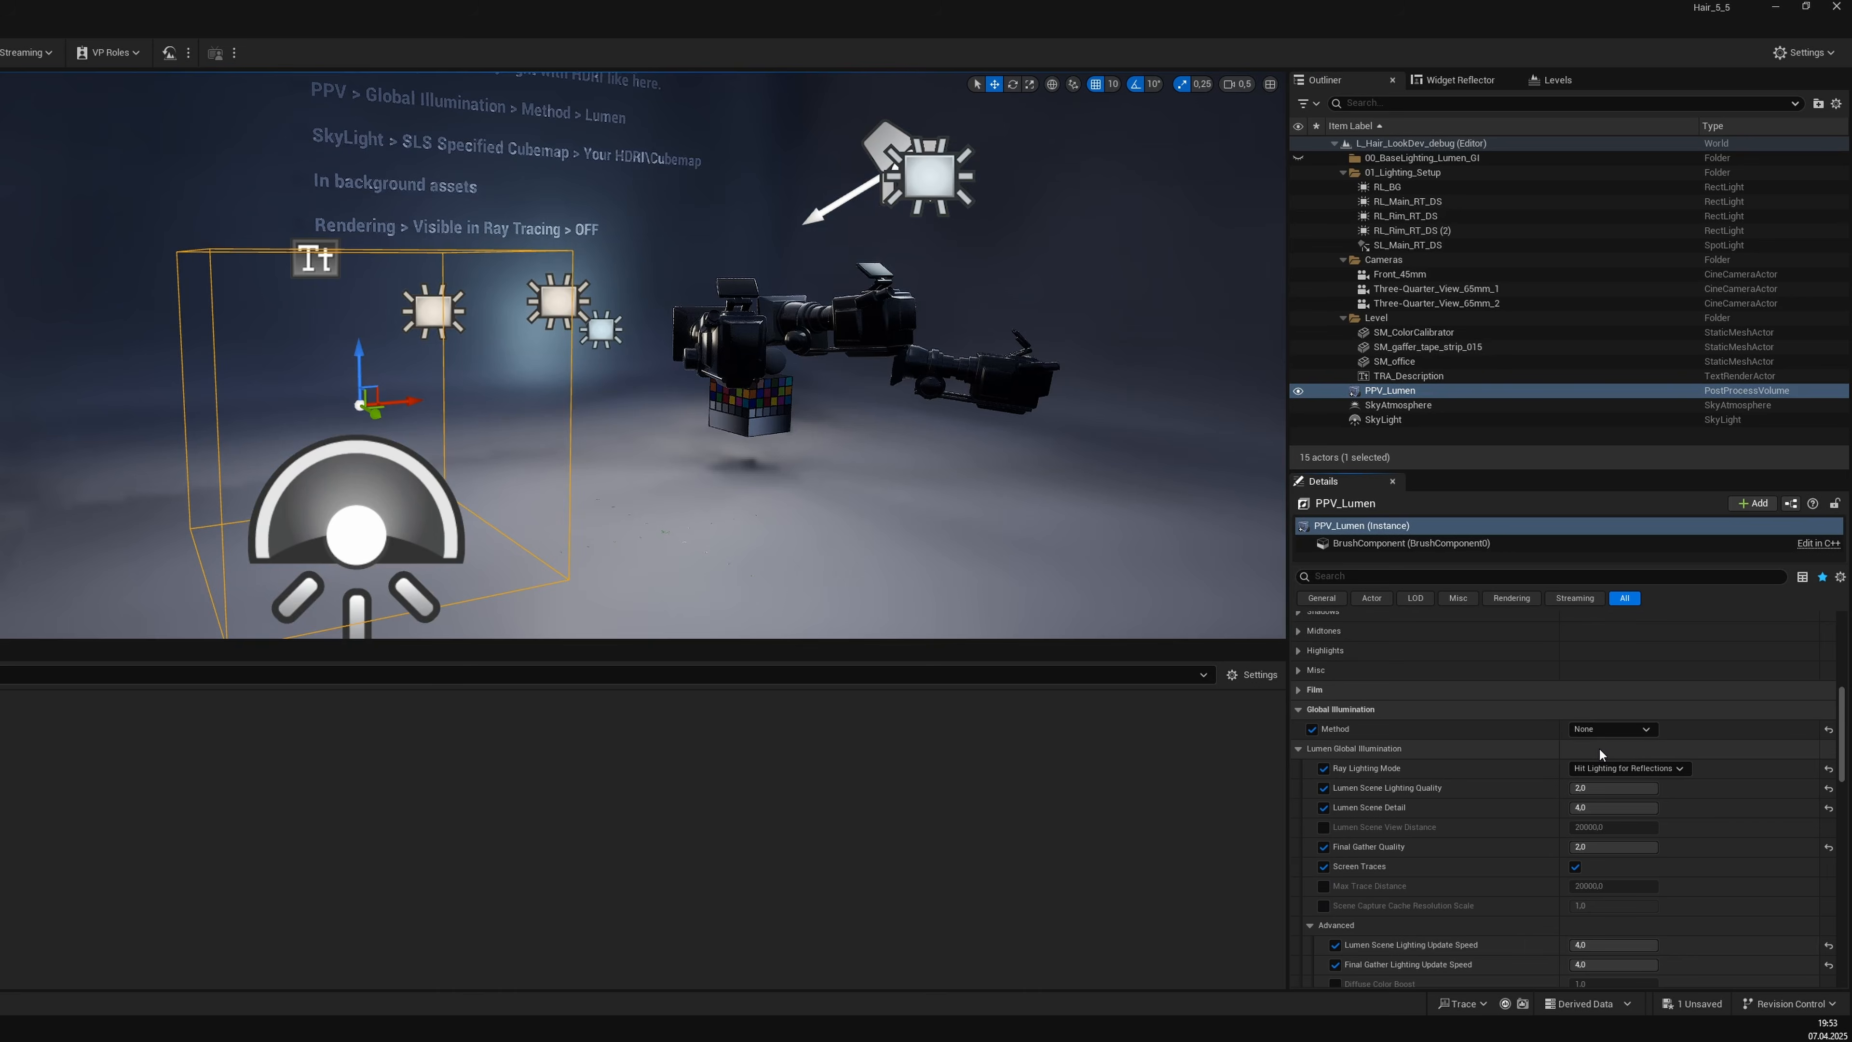
mouse_move(875, 409)
right_down()
mouse_move(1195, 409)
mouse_move(1203, 292)
mouse_move(1109, 430)
mouse_move(875, 441)
right_up()
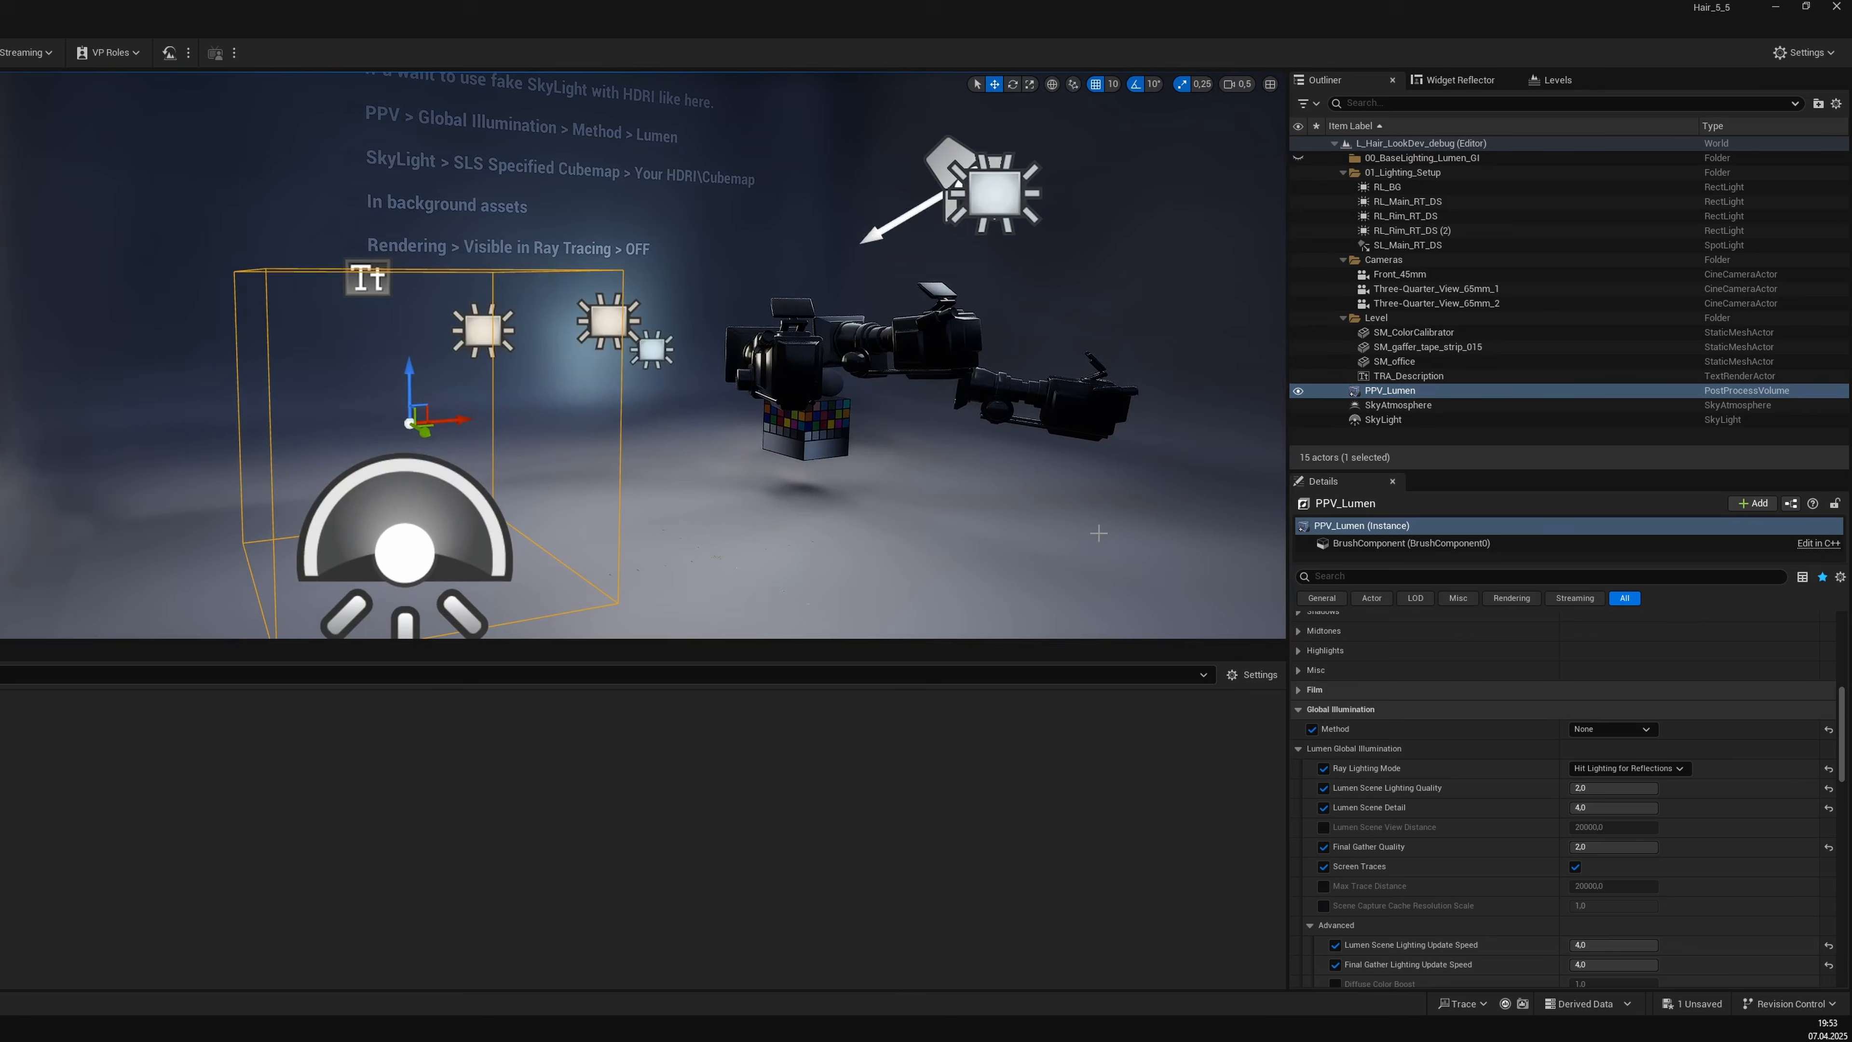
click(1608, 730)
click(1603, 766)
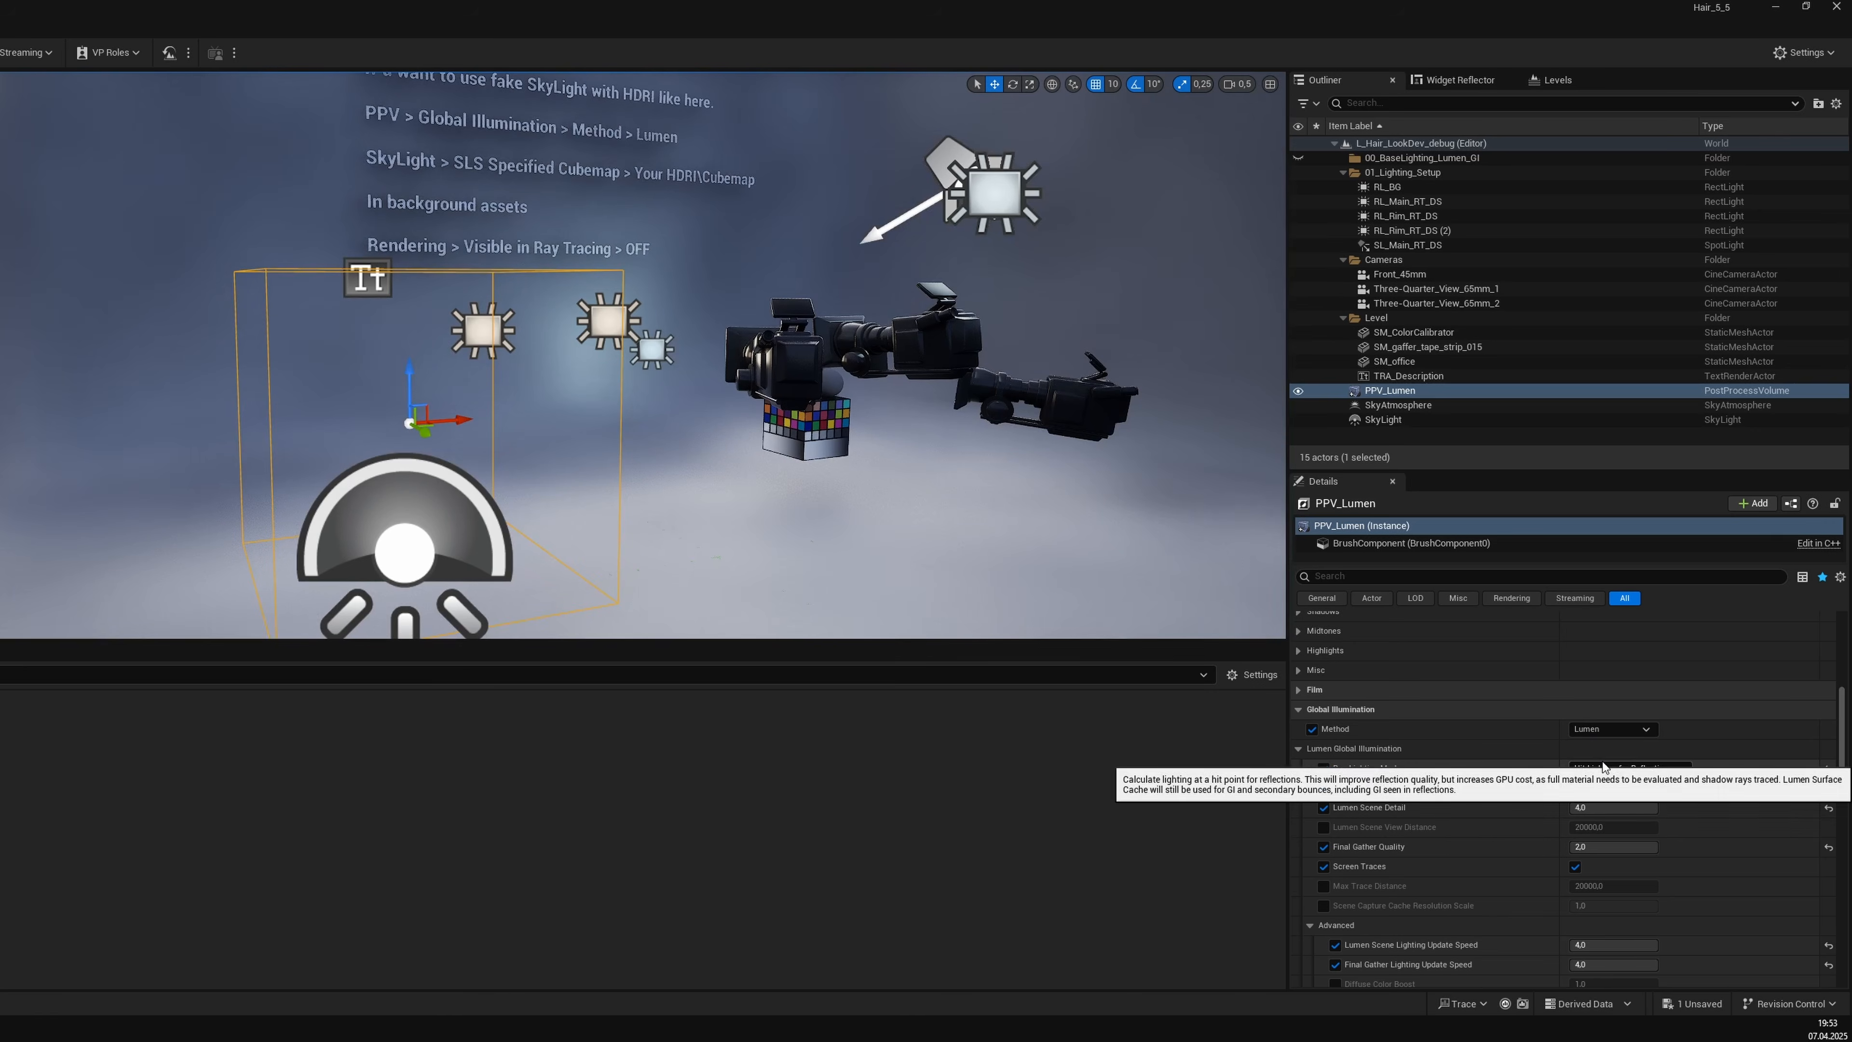
Set the Sky Light's Indirect Lighting Intensity and Volumetric Scattering Intensity both to 0.
click(1380, 420)
scroll(1468, 632, up, 6)
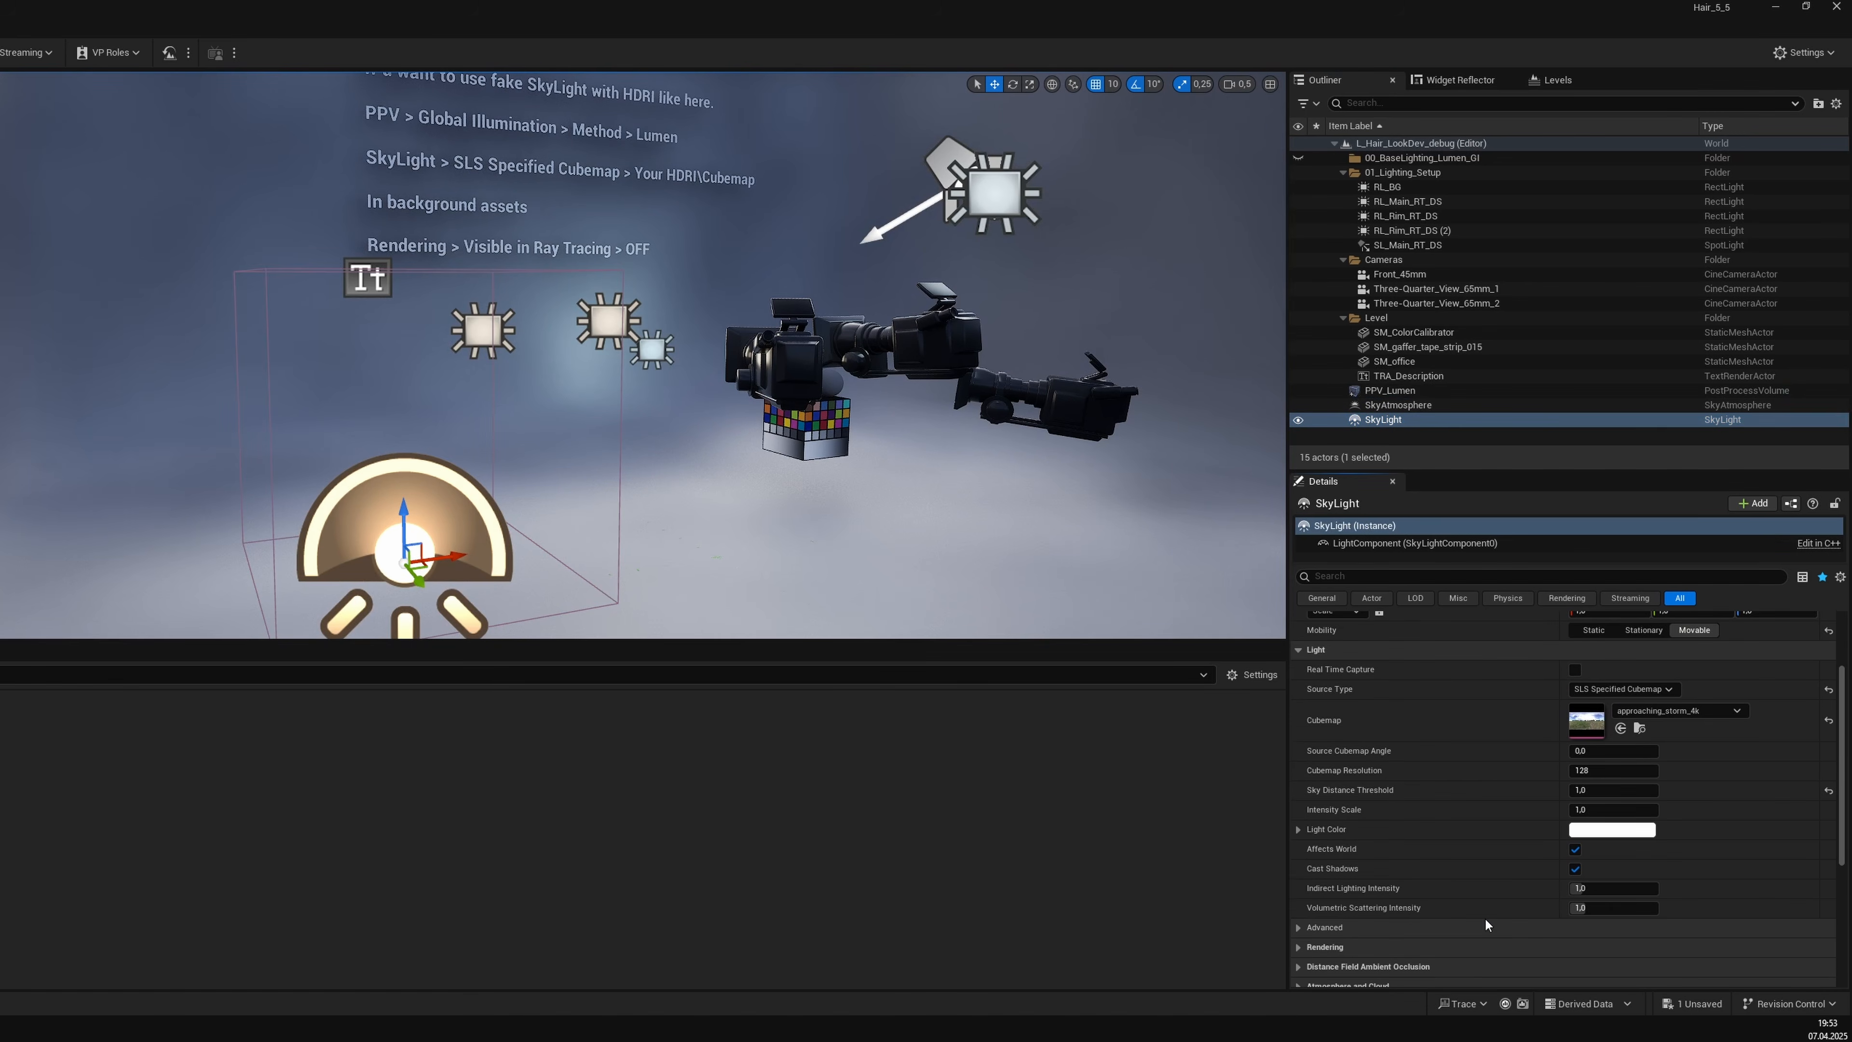
click(1612, 888)
text(0)
key(Tab)
text(0)
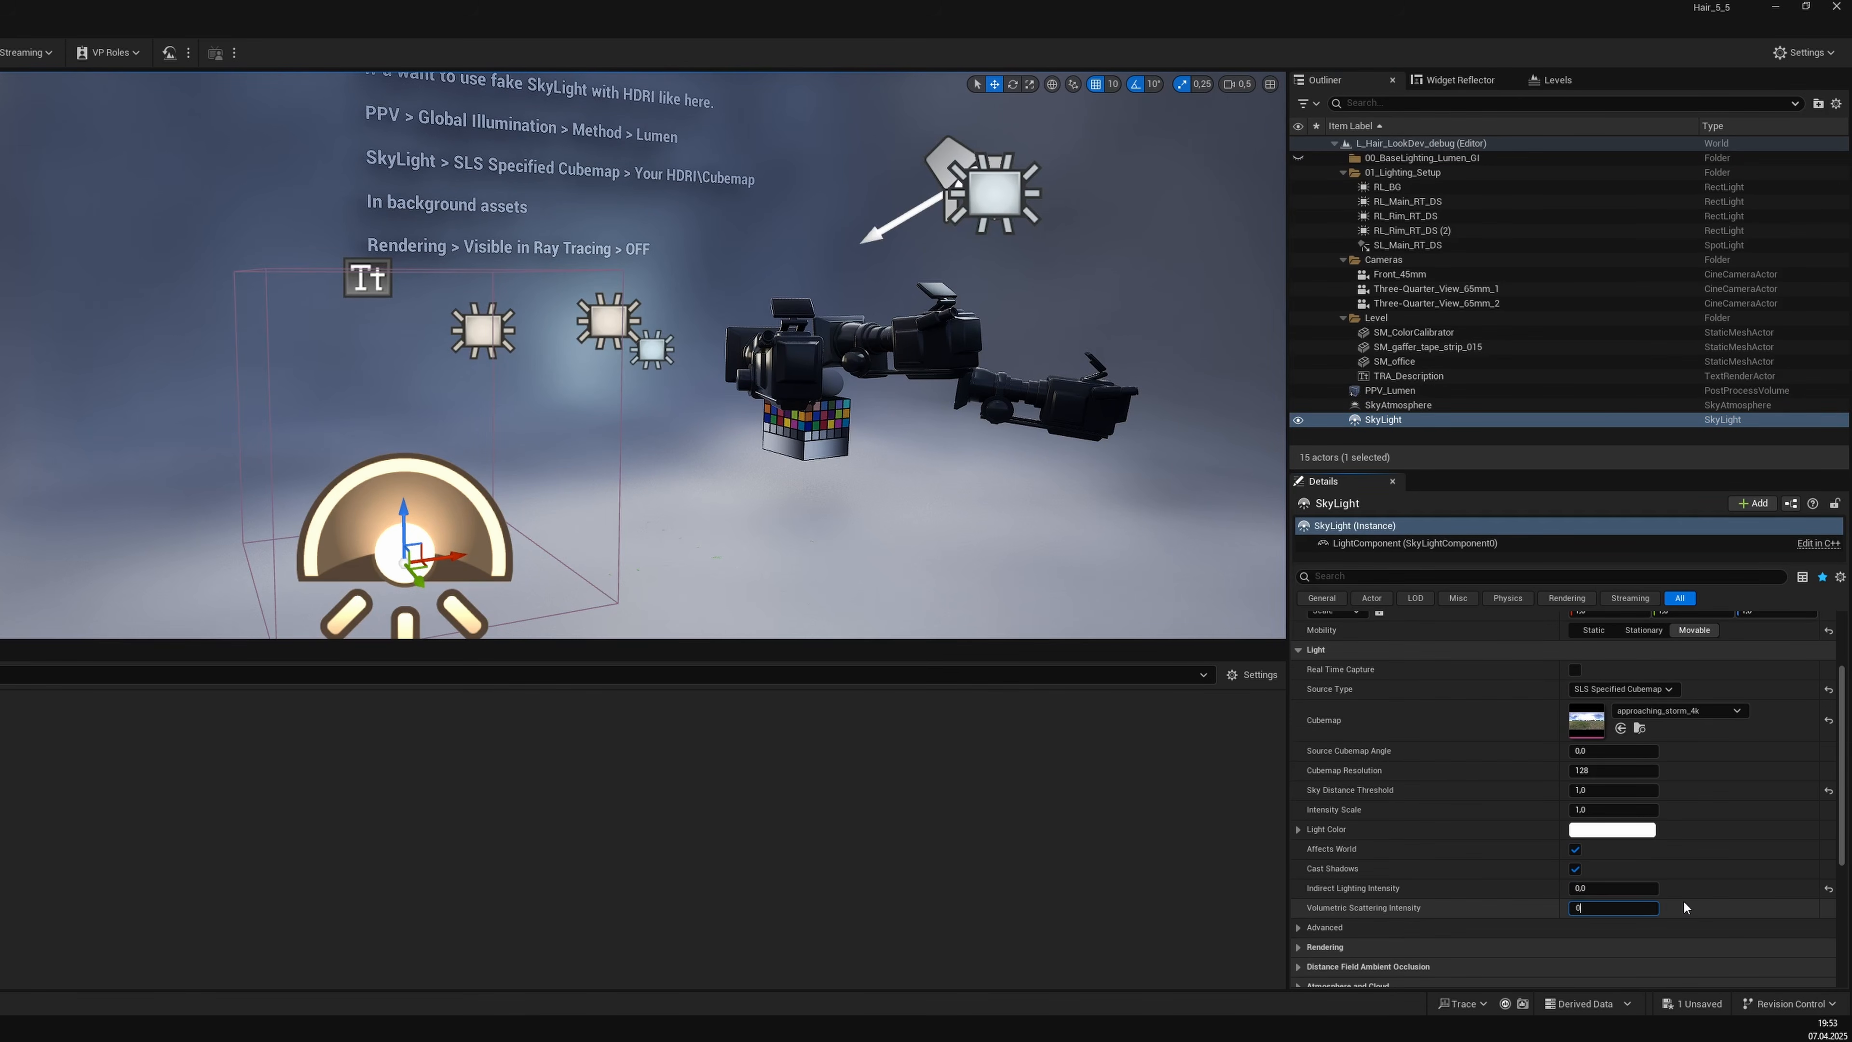
Filter the Sky Light's properties by "ray", turn off Affect Ray Tracing Reflections and Global Illumination, and open the Cast Ray Traced Shadows options.
click(1428, 577)
text(ra)
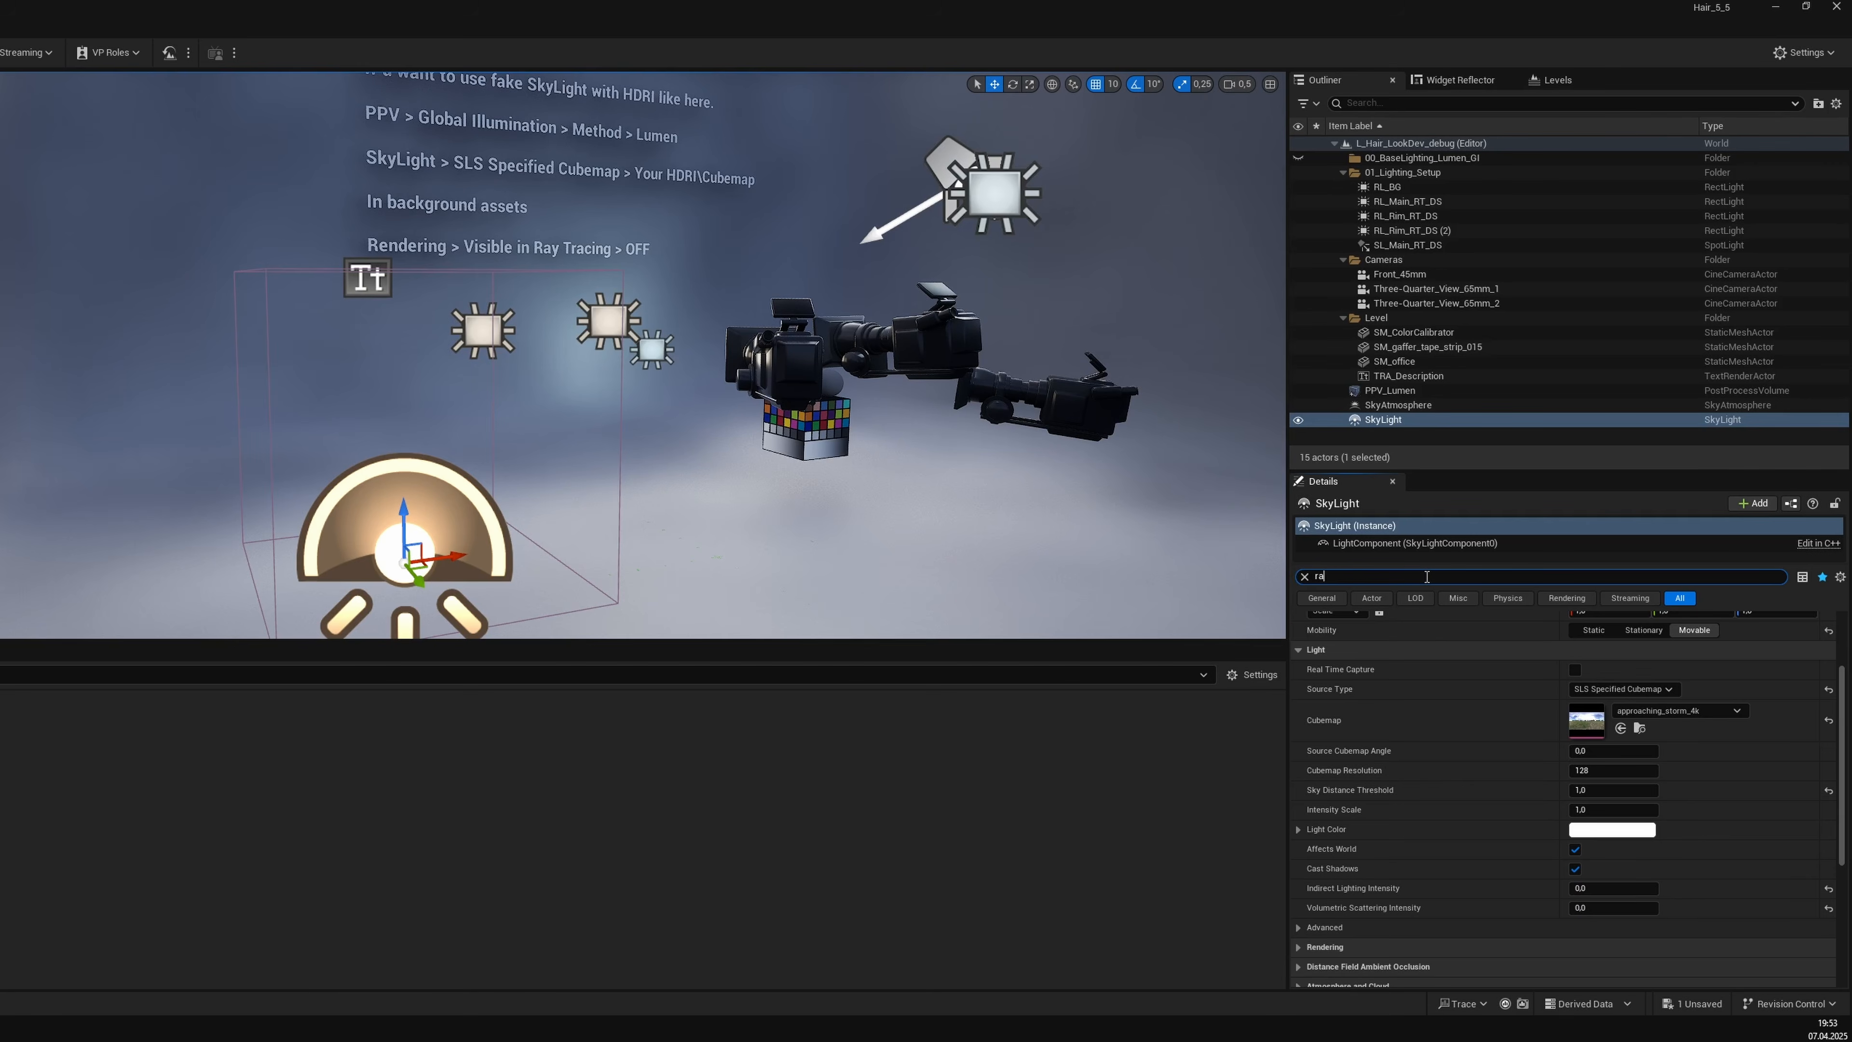
text(y)
click(1618, 659)
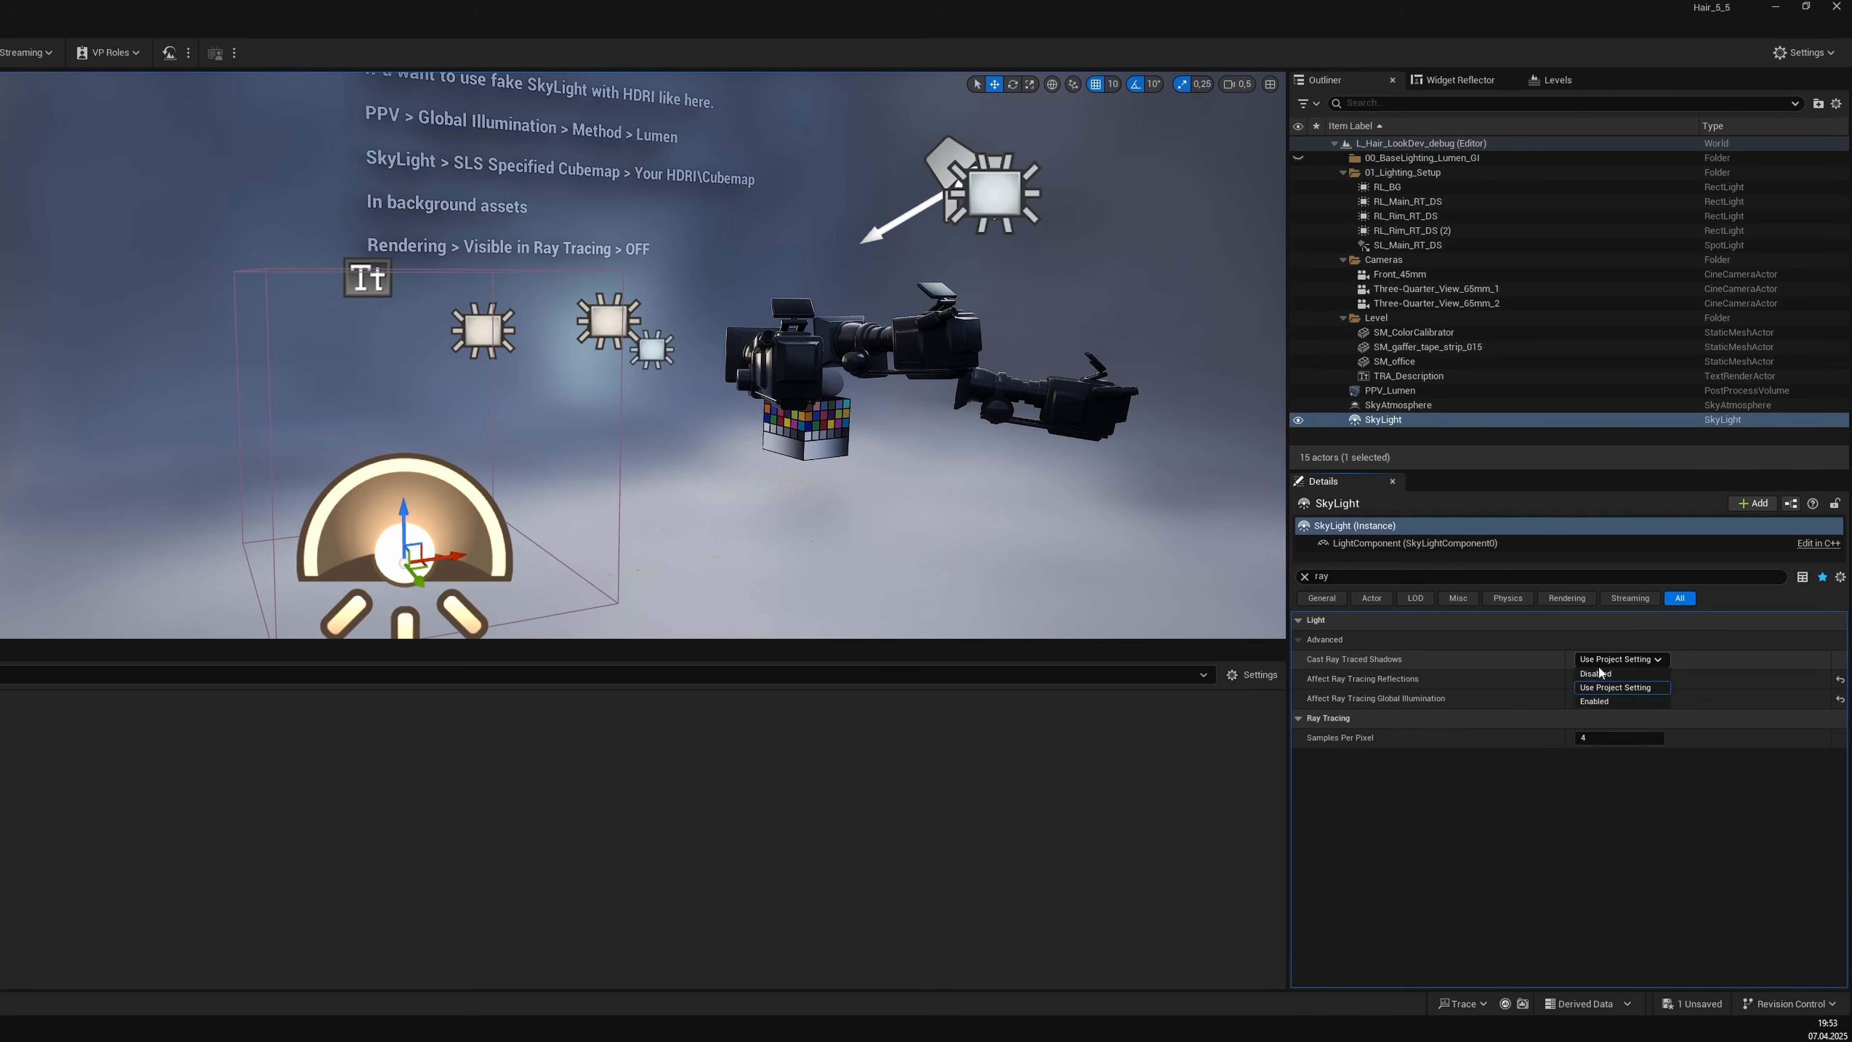
click(1305, 577)
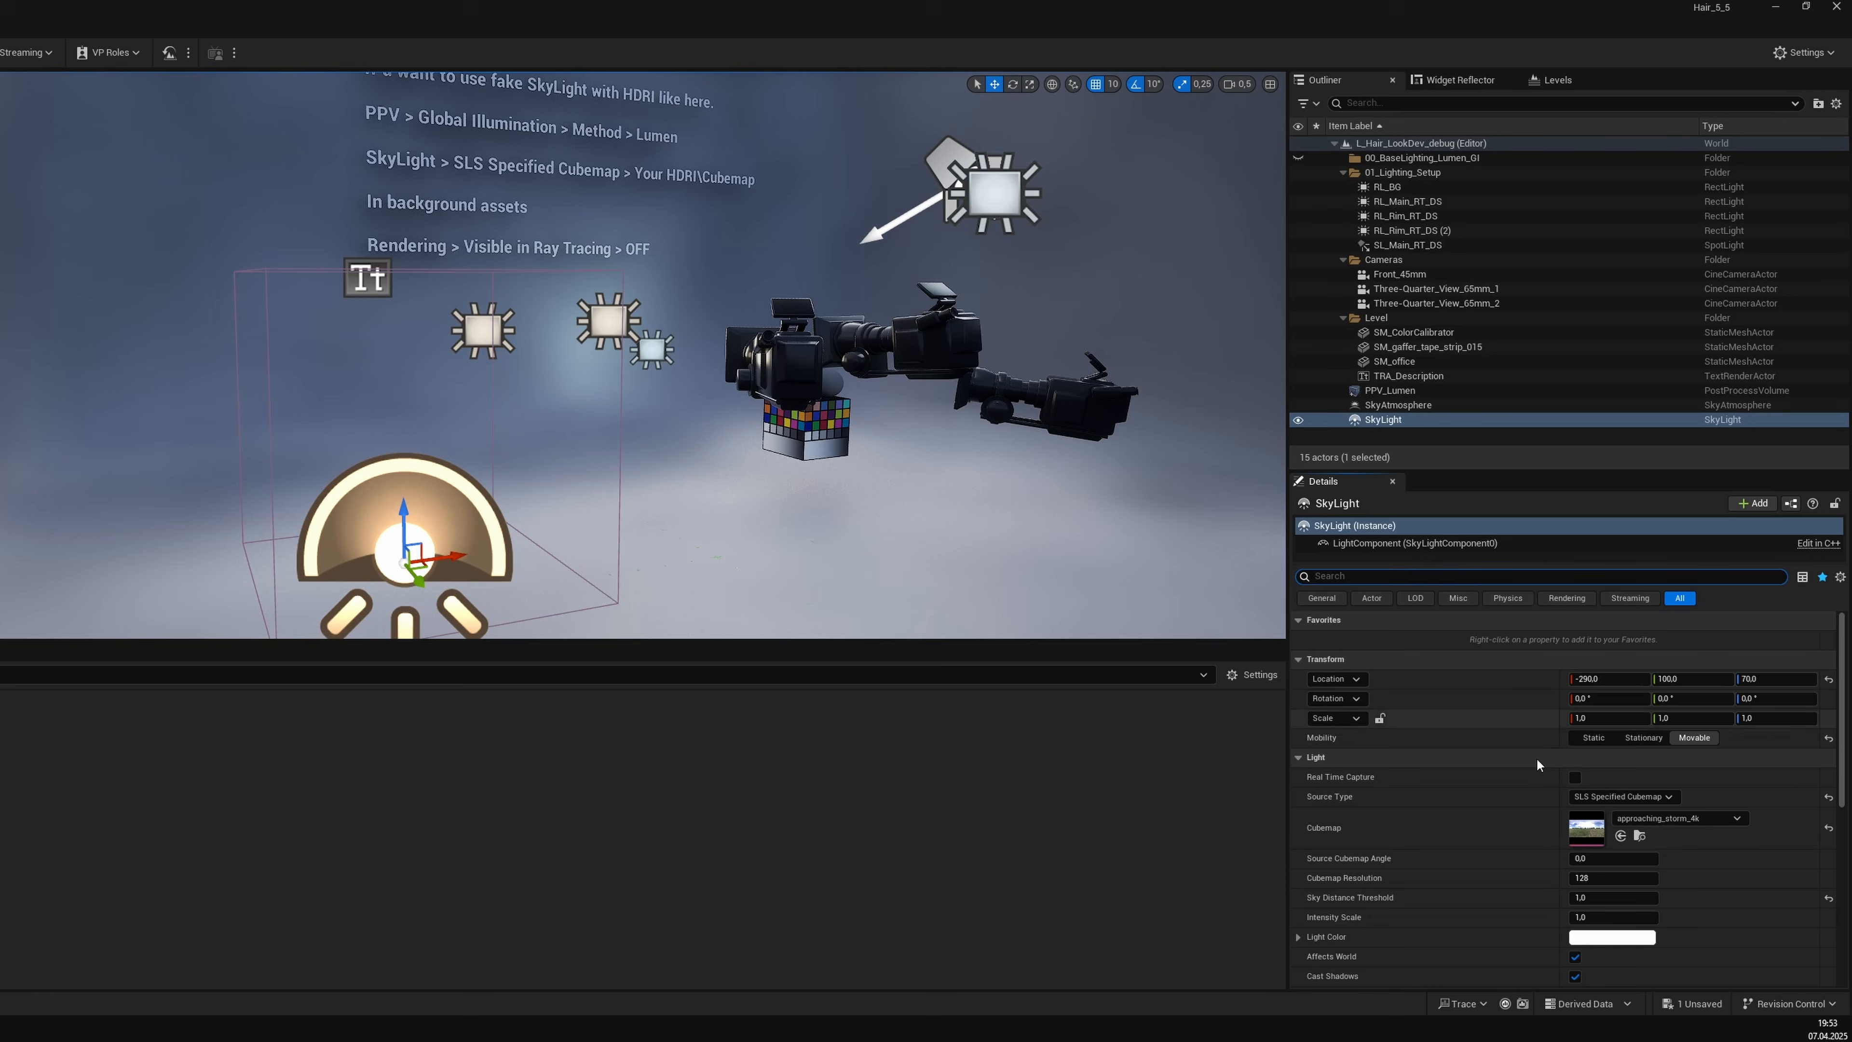
scroll(1641, 803, down, 2)
scroll(1677, 653, up, 2)
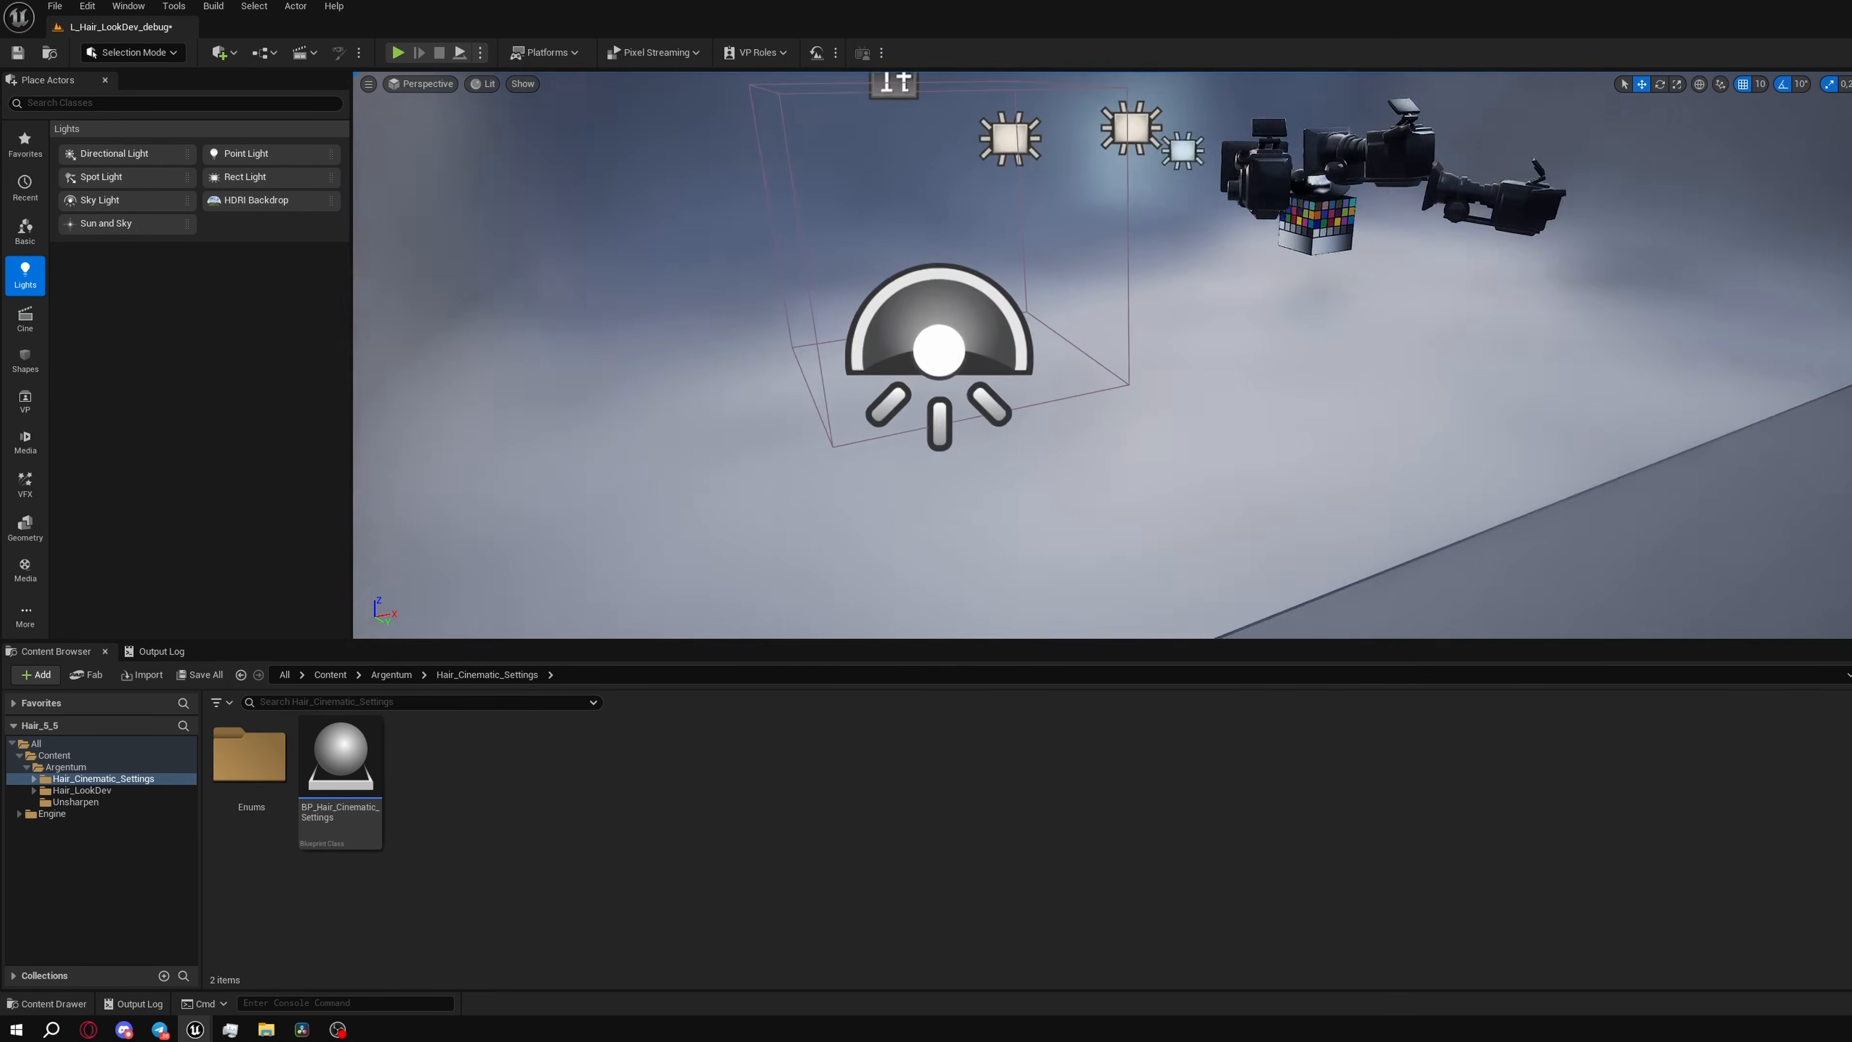
Place a Spot Light in the level near the Sky Light and raise it to a height of about 160.
click(945, 362)
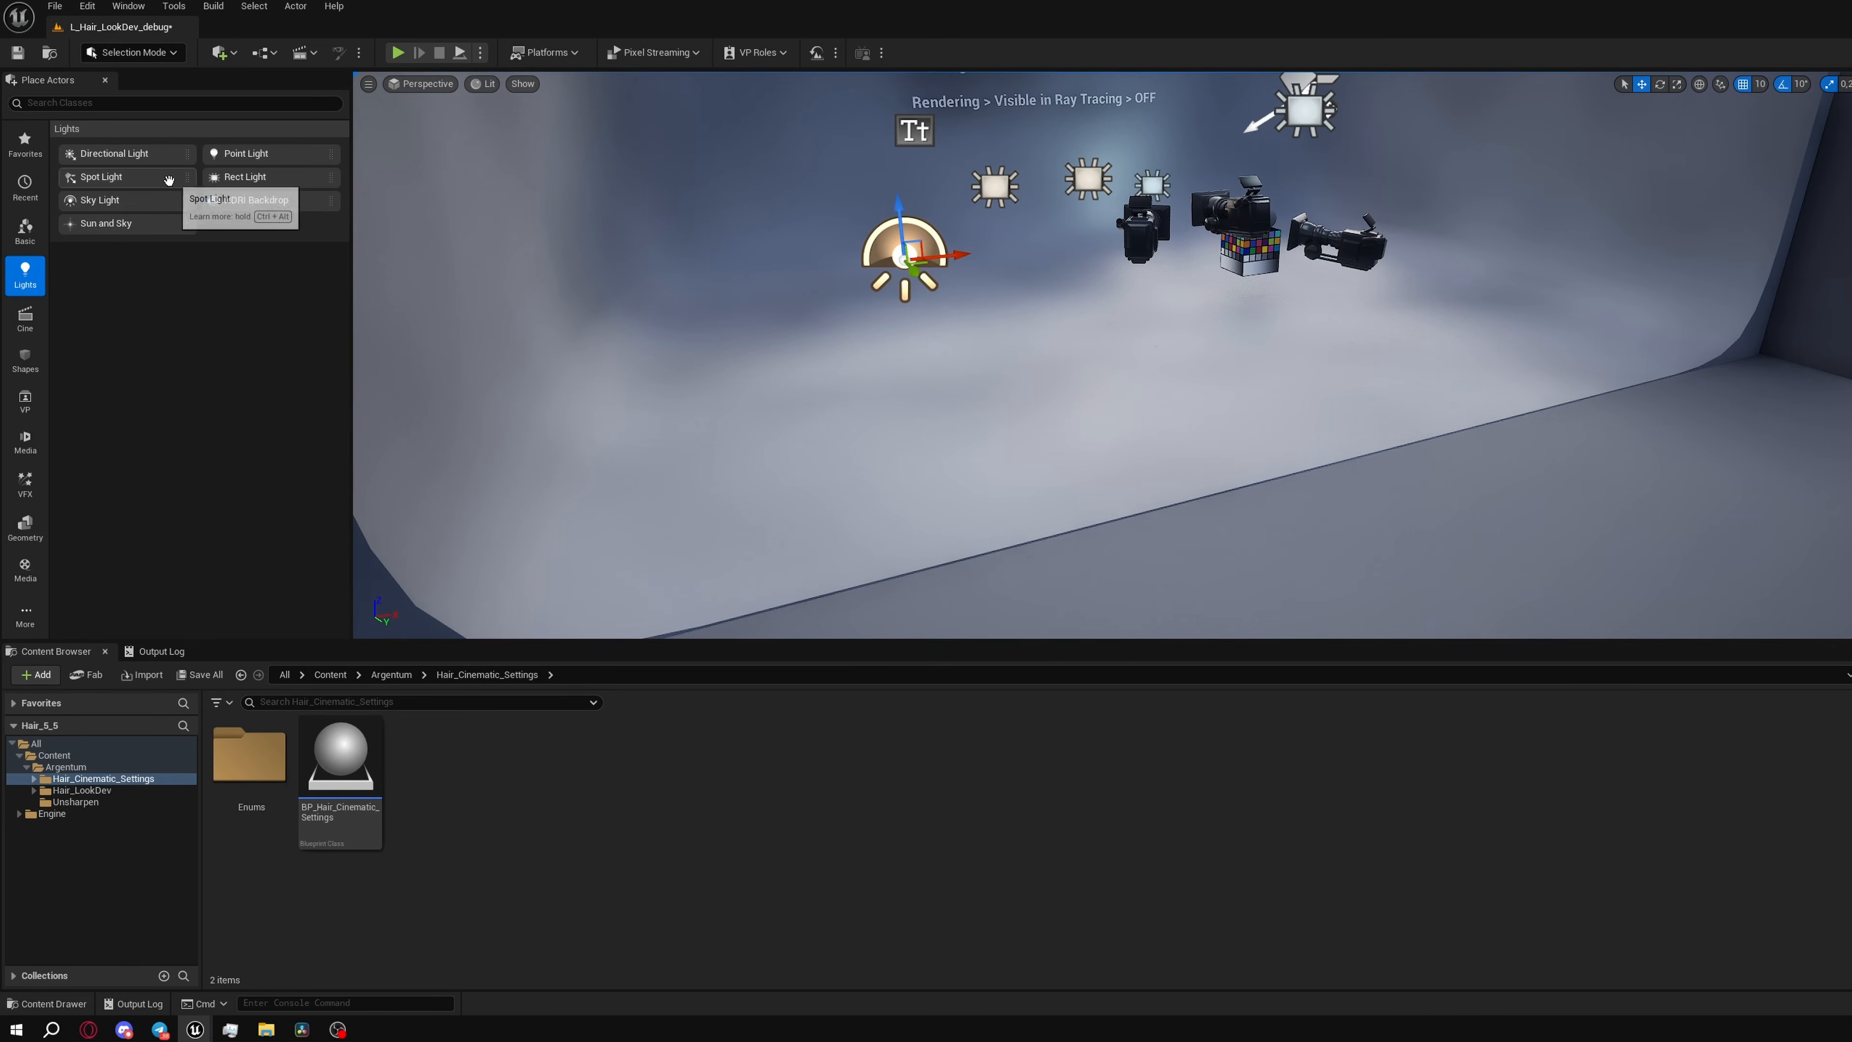
click(942, 391)
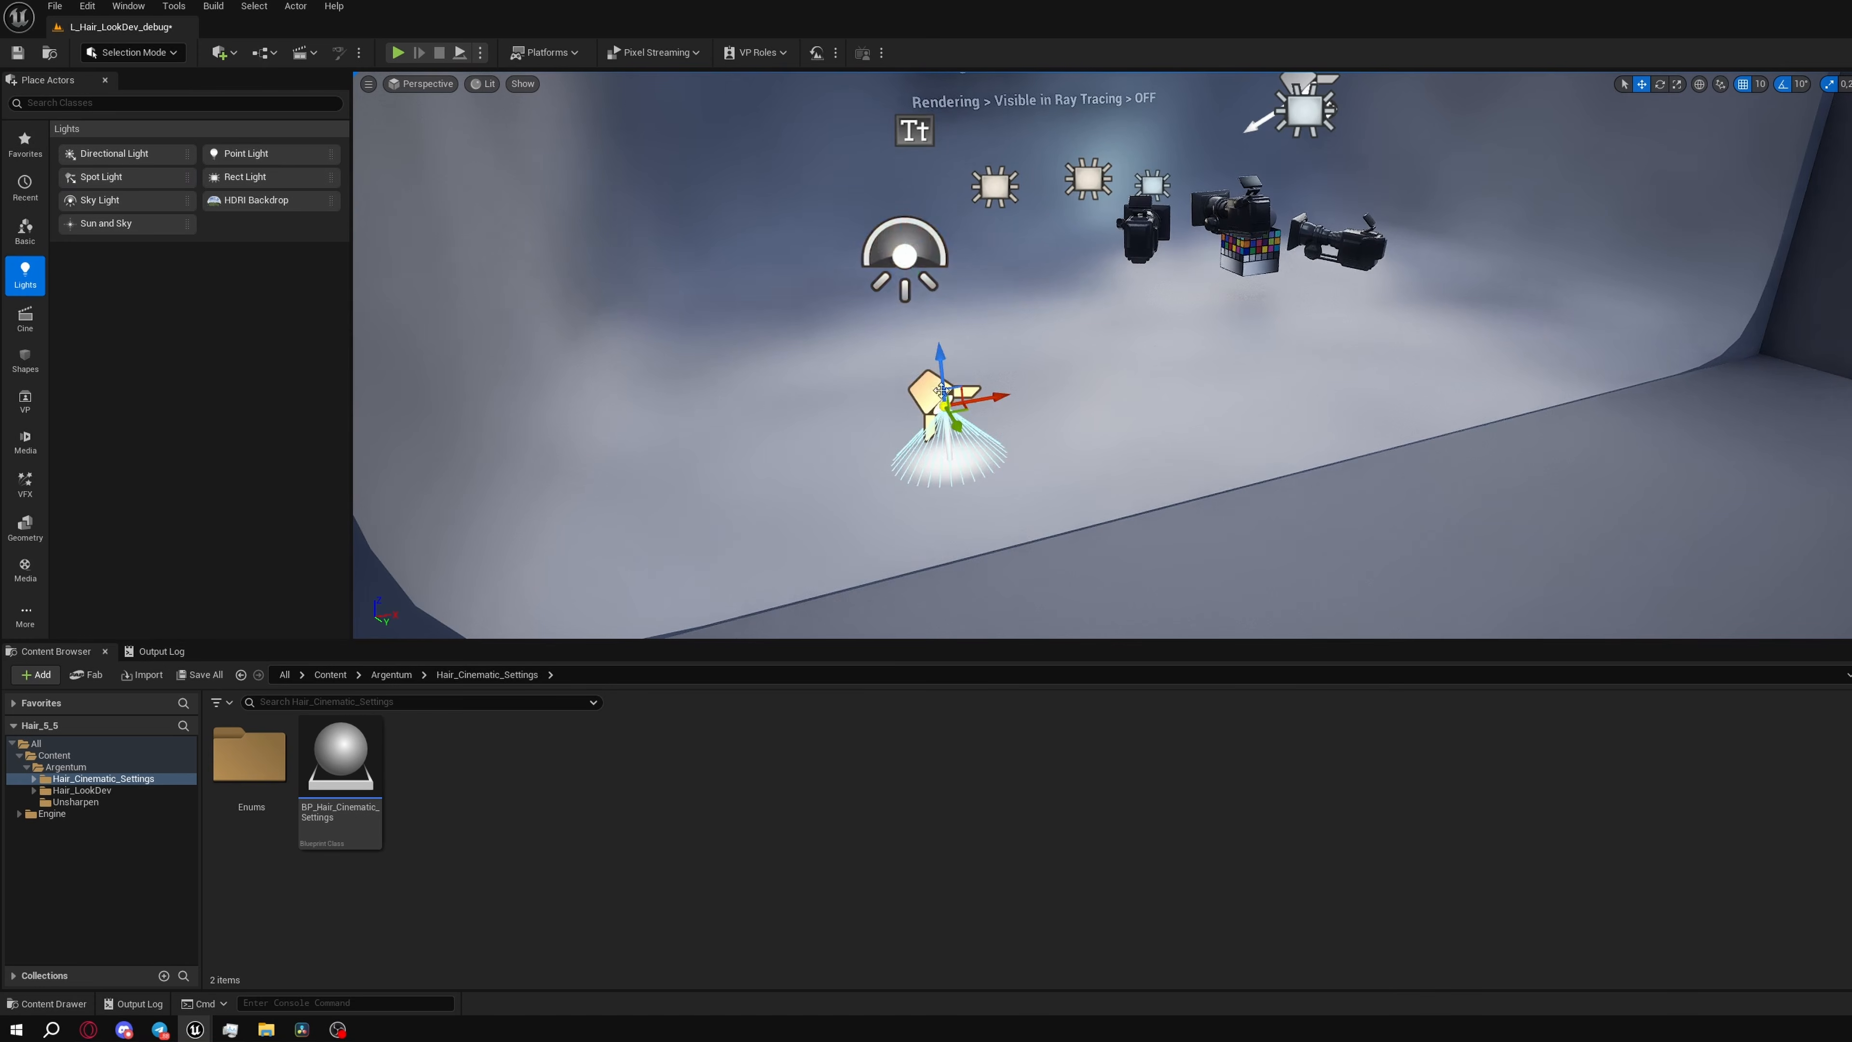
drag(940, 319, 935, 246)
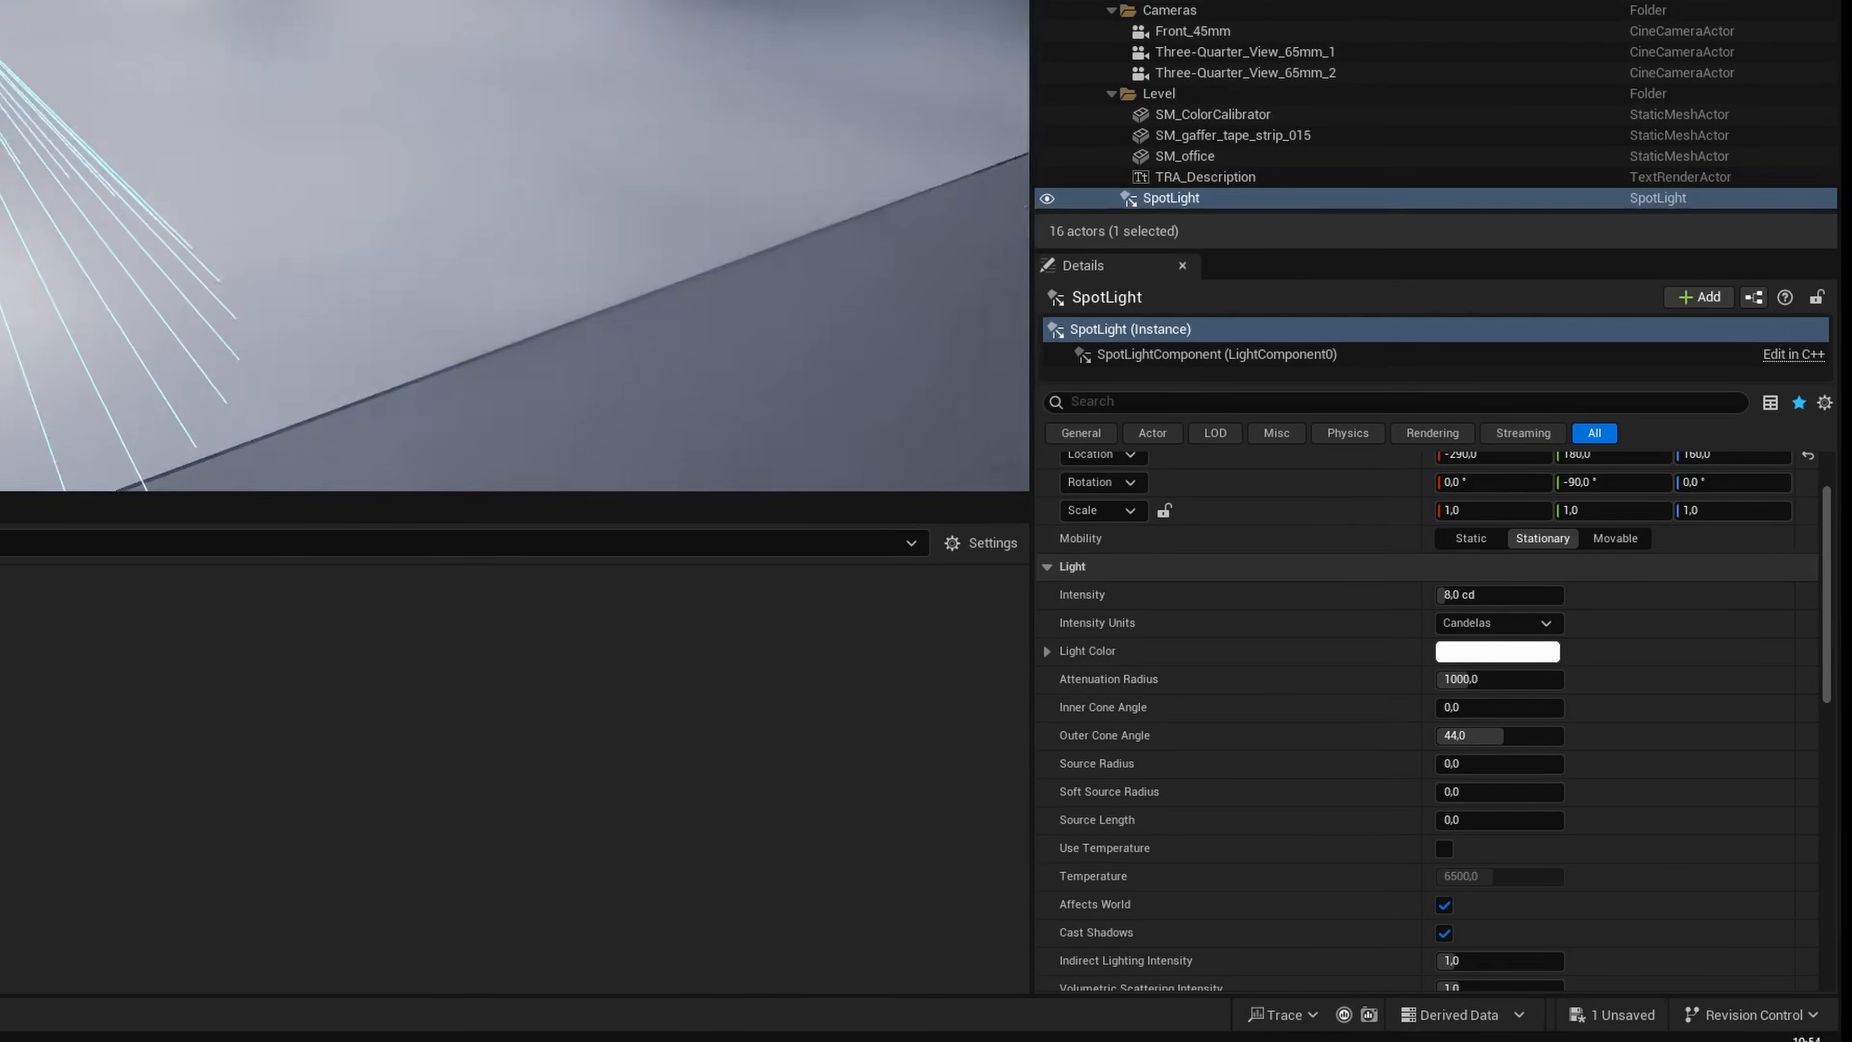
Set the Spot Light's mobility to Movable and its intensity units to Lumens.
click(1611, 538)
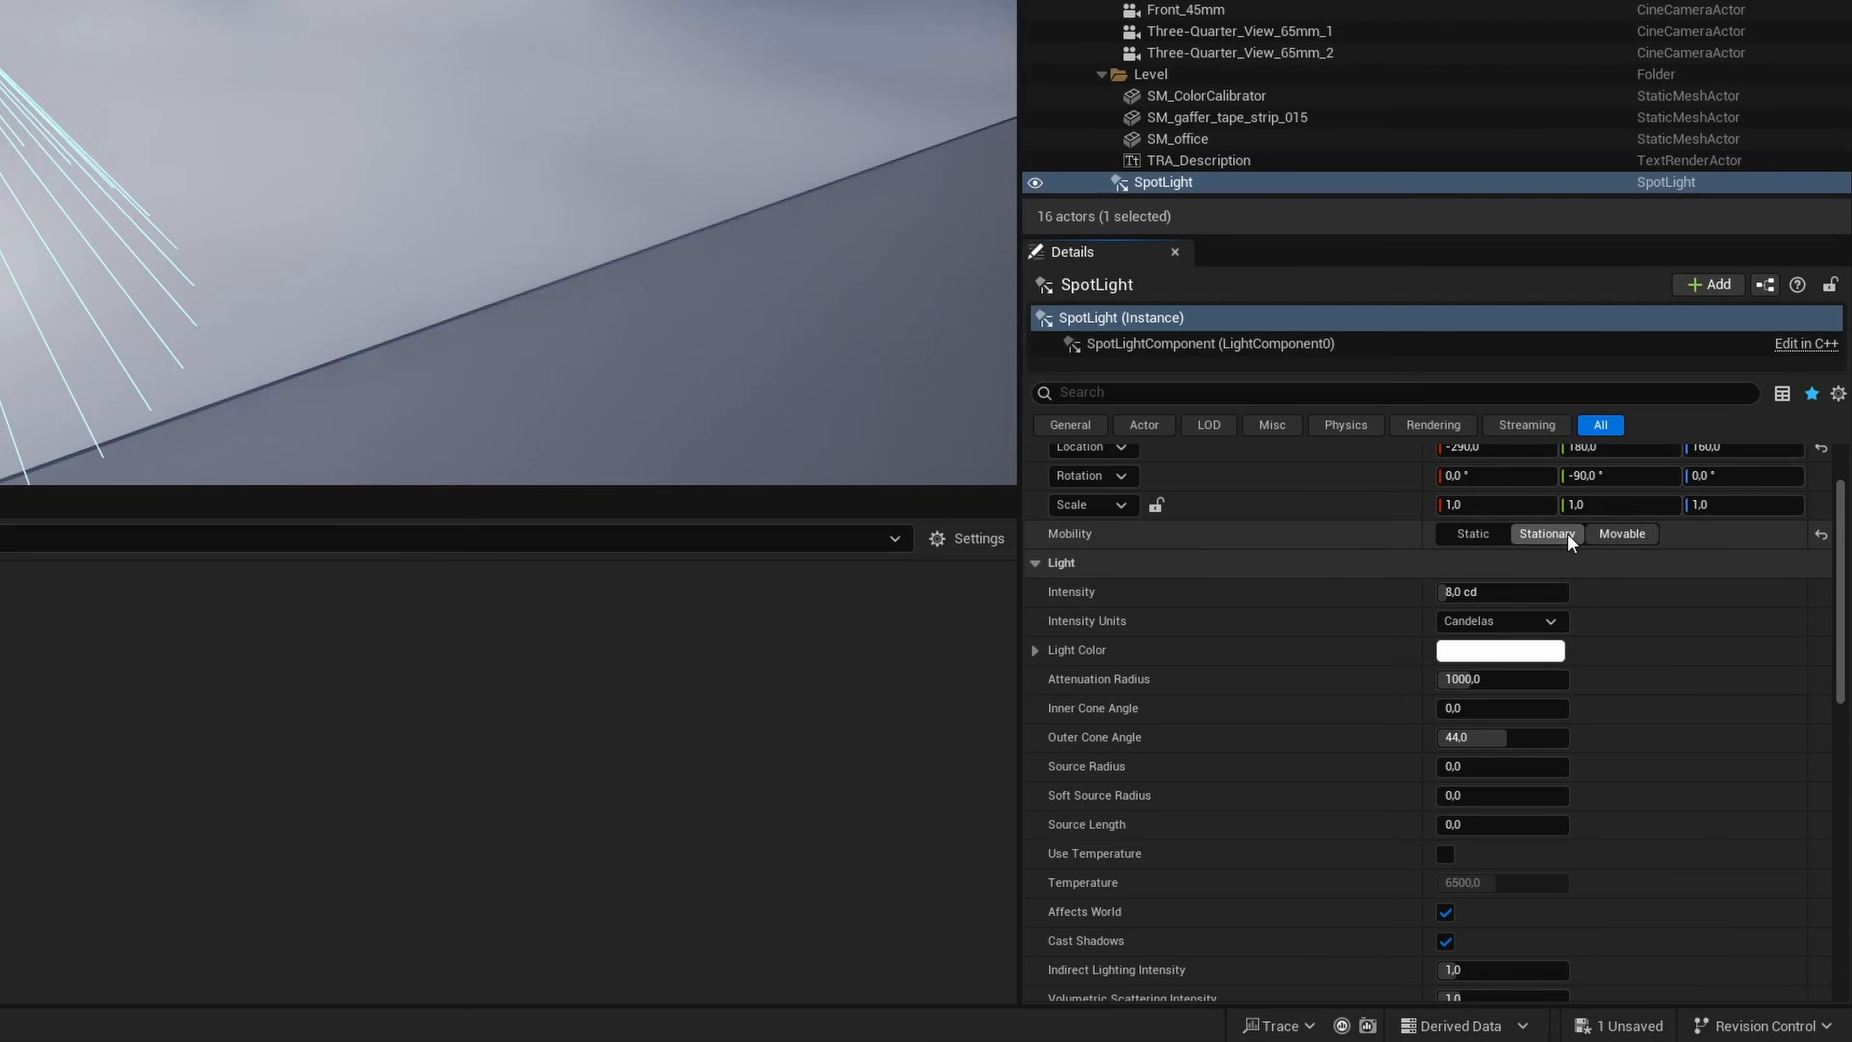
click(1516, 626)
click(1503, 679)
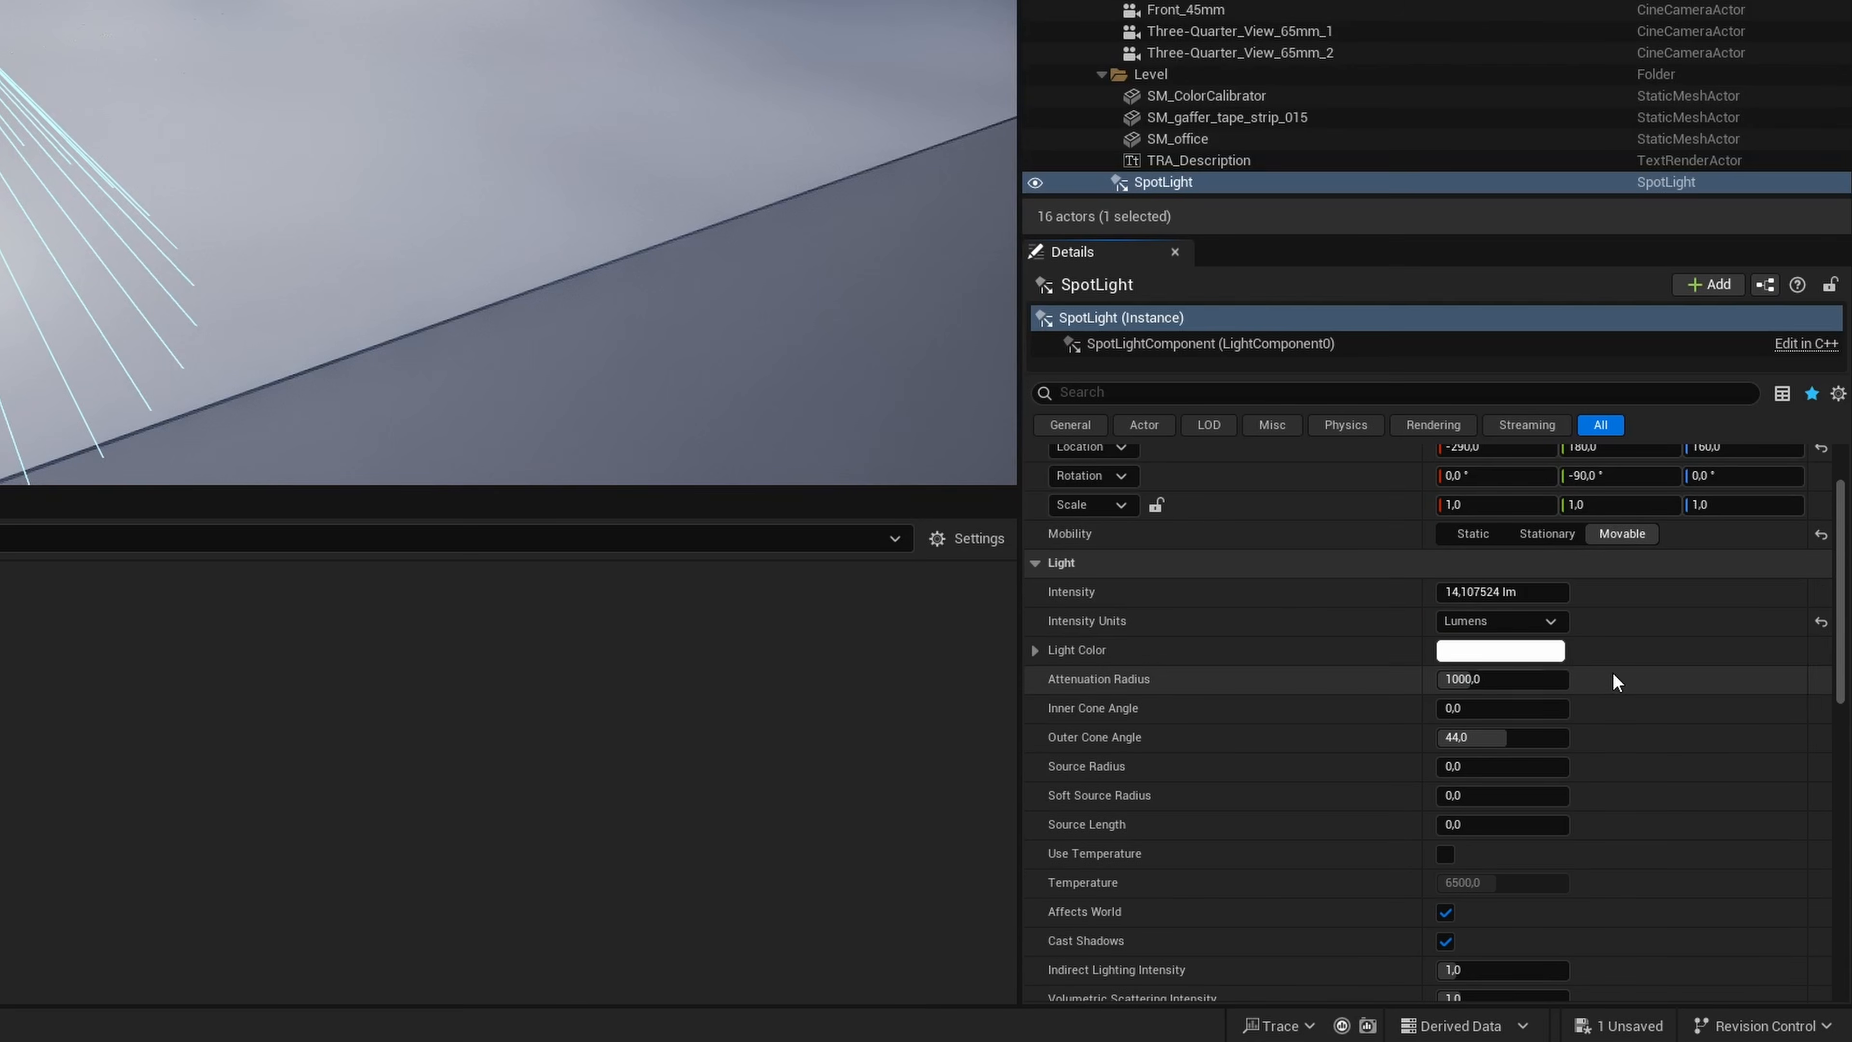
Turn off the Spot Light's Affect Ray Tracing Reflections and Global Illumination, and set Cast Ray Traced Shadows to Enabled.
click(1234, 401)
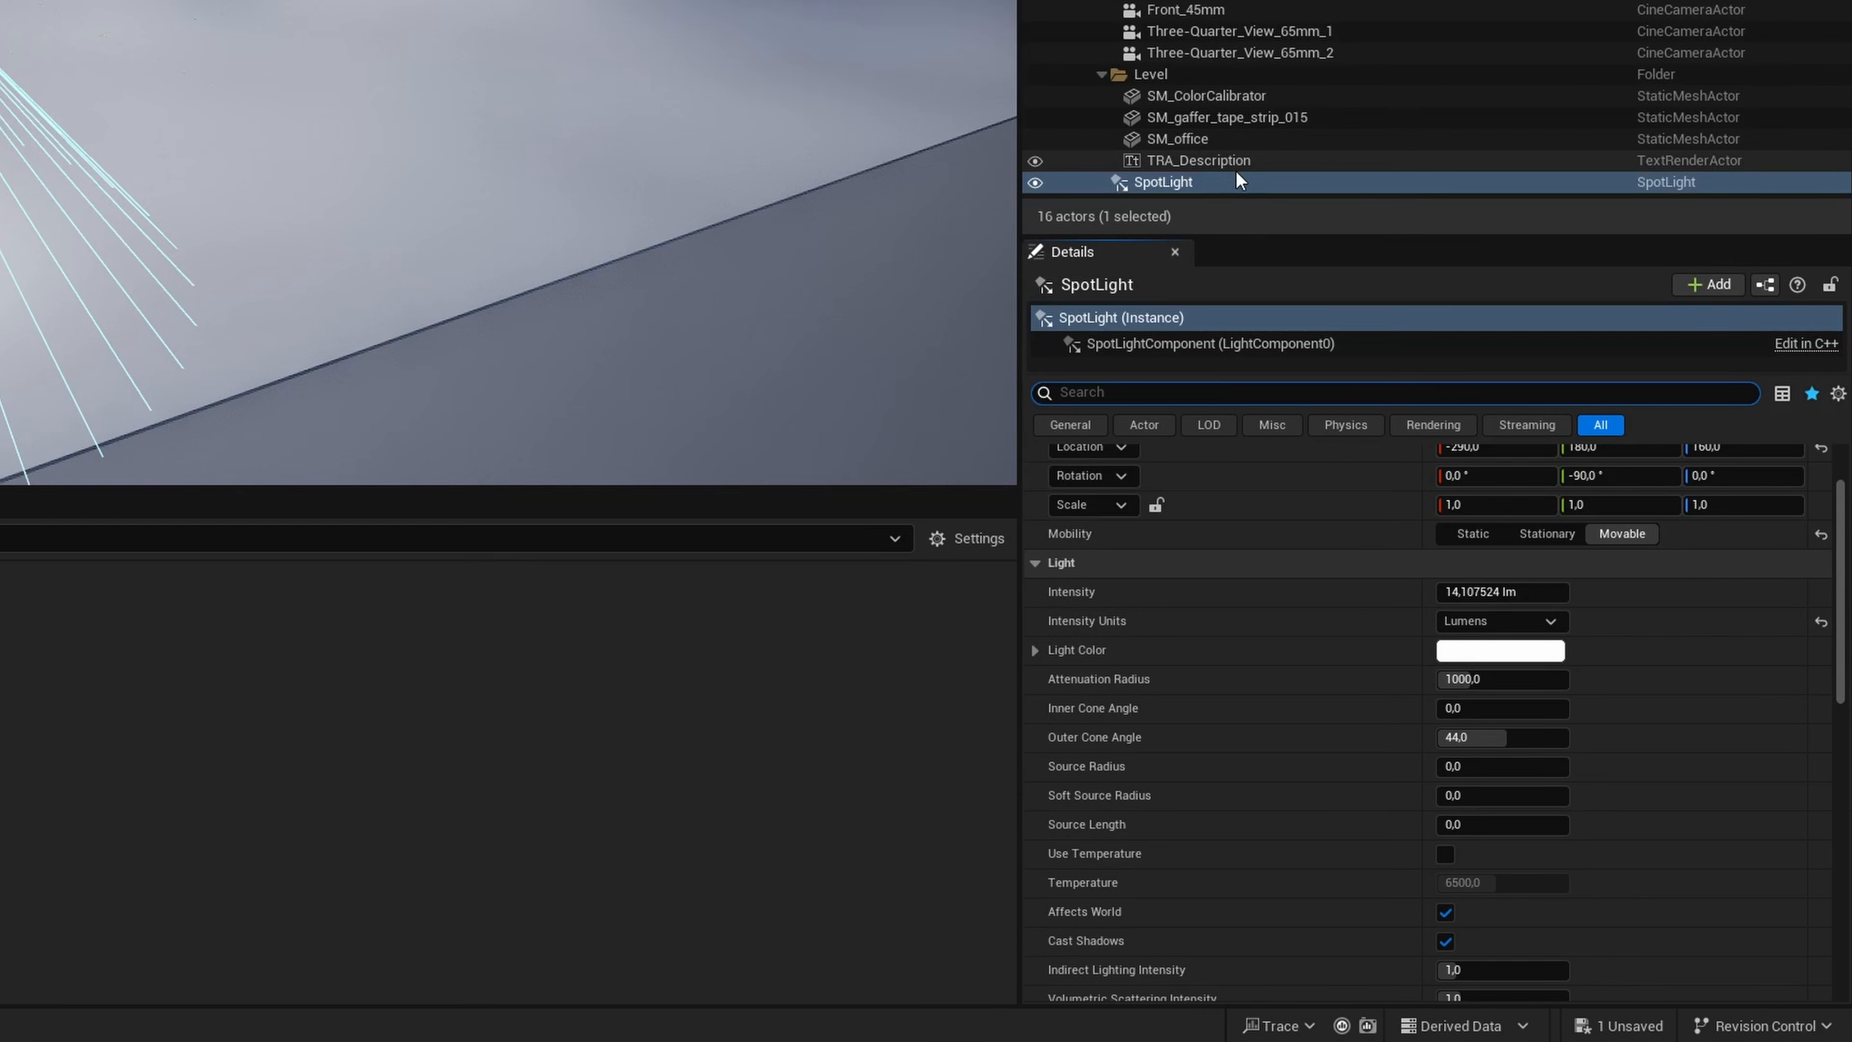
text(ray)
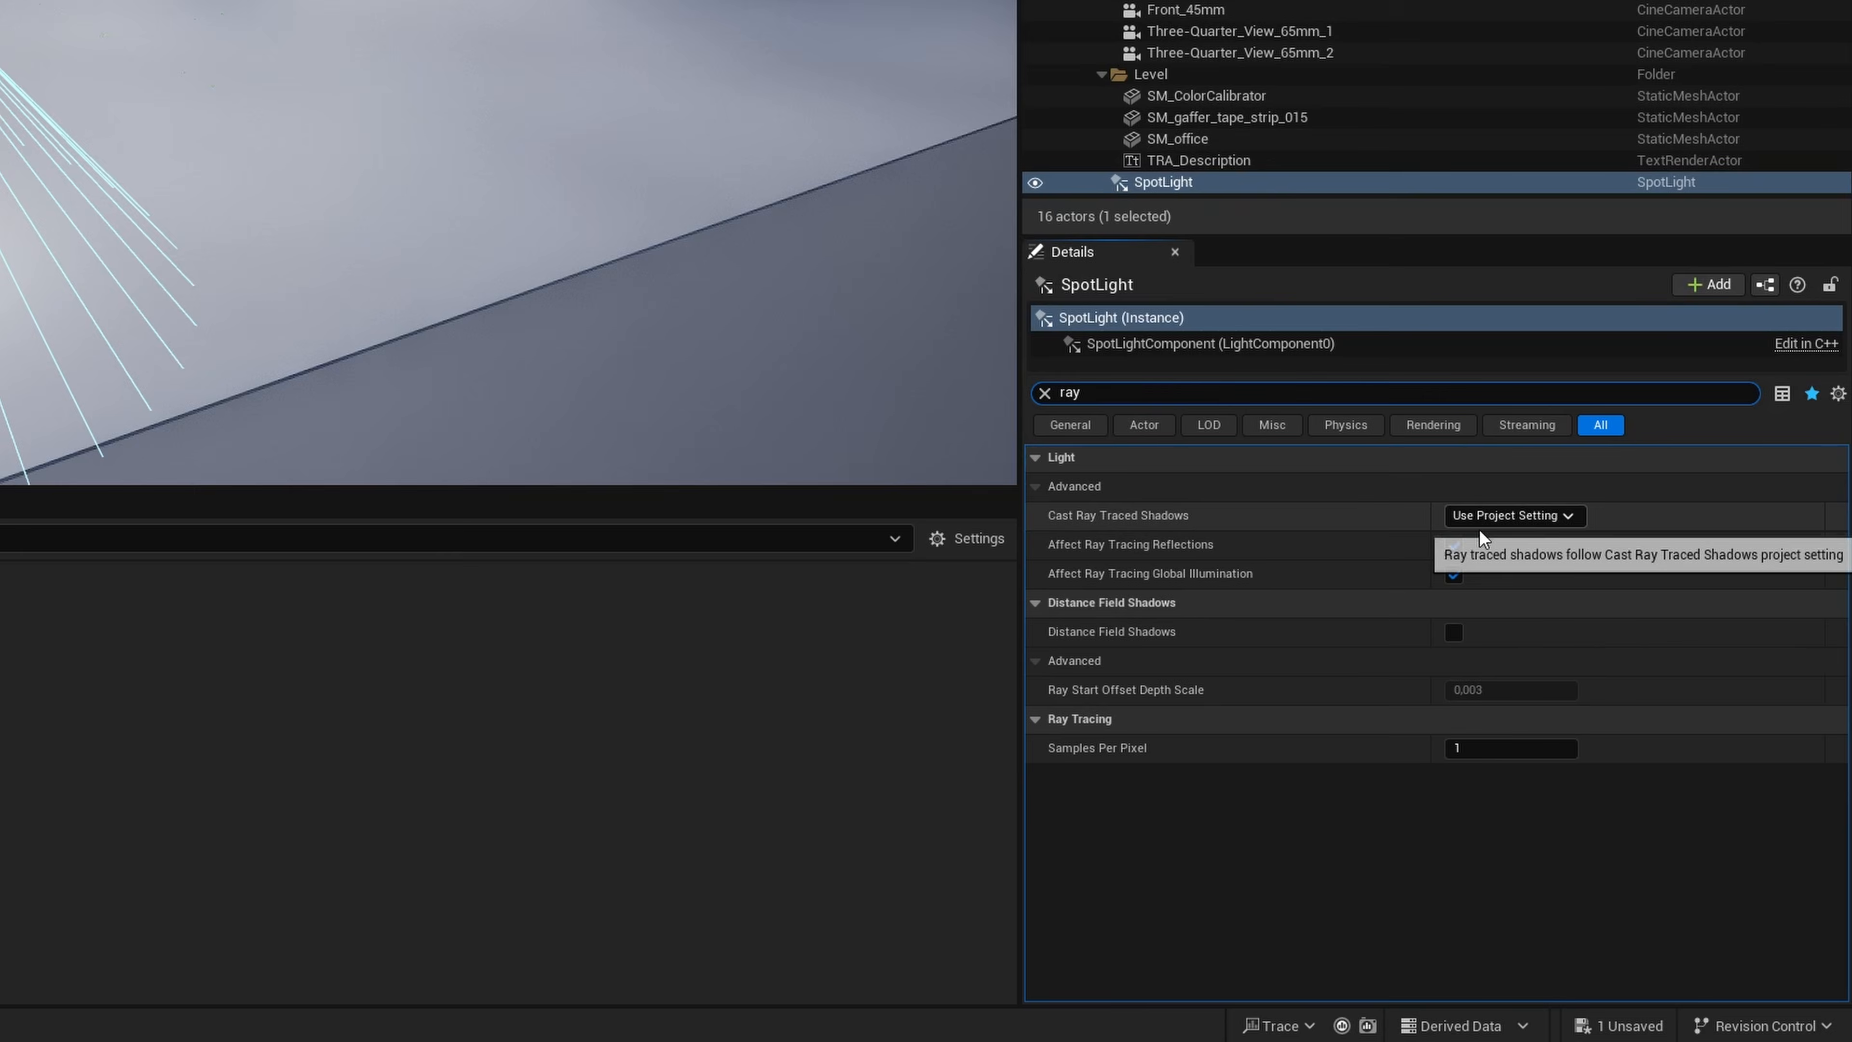
click(1454, 545)
click(1454, 574)
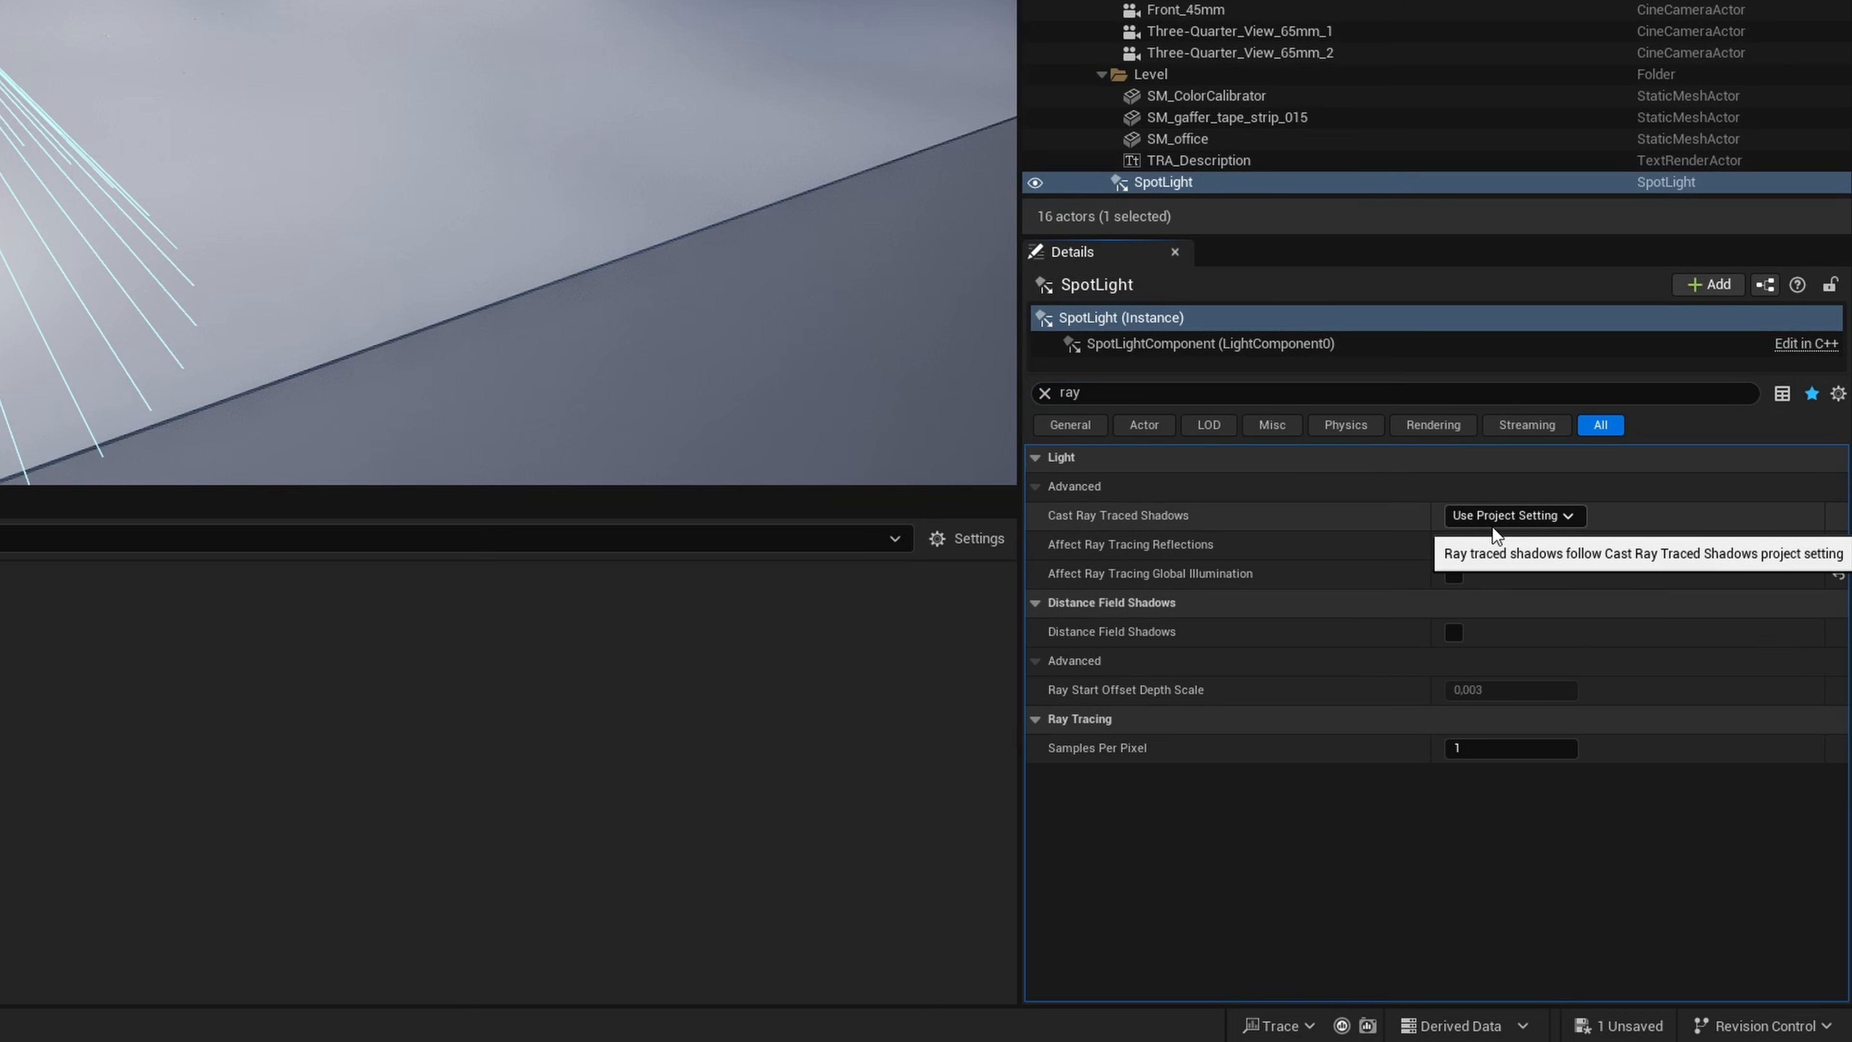
click(1491, 523)
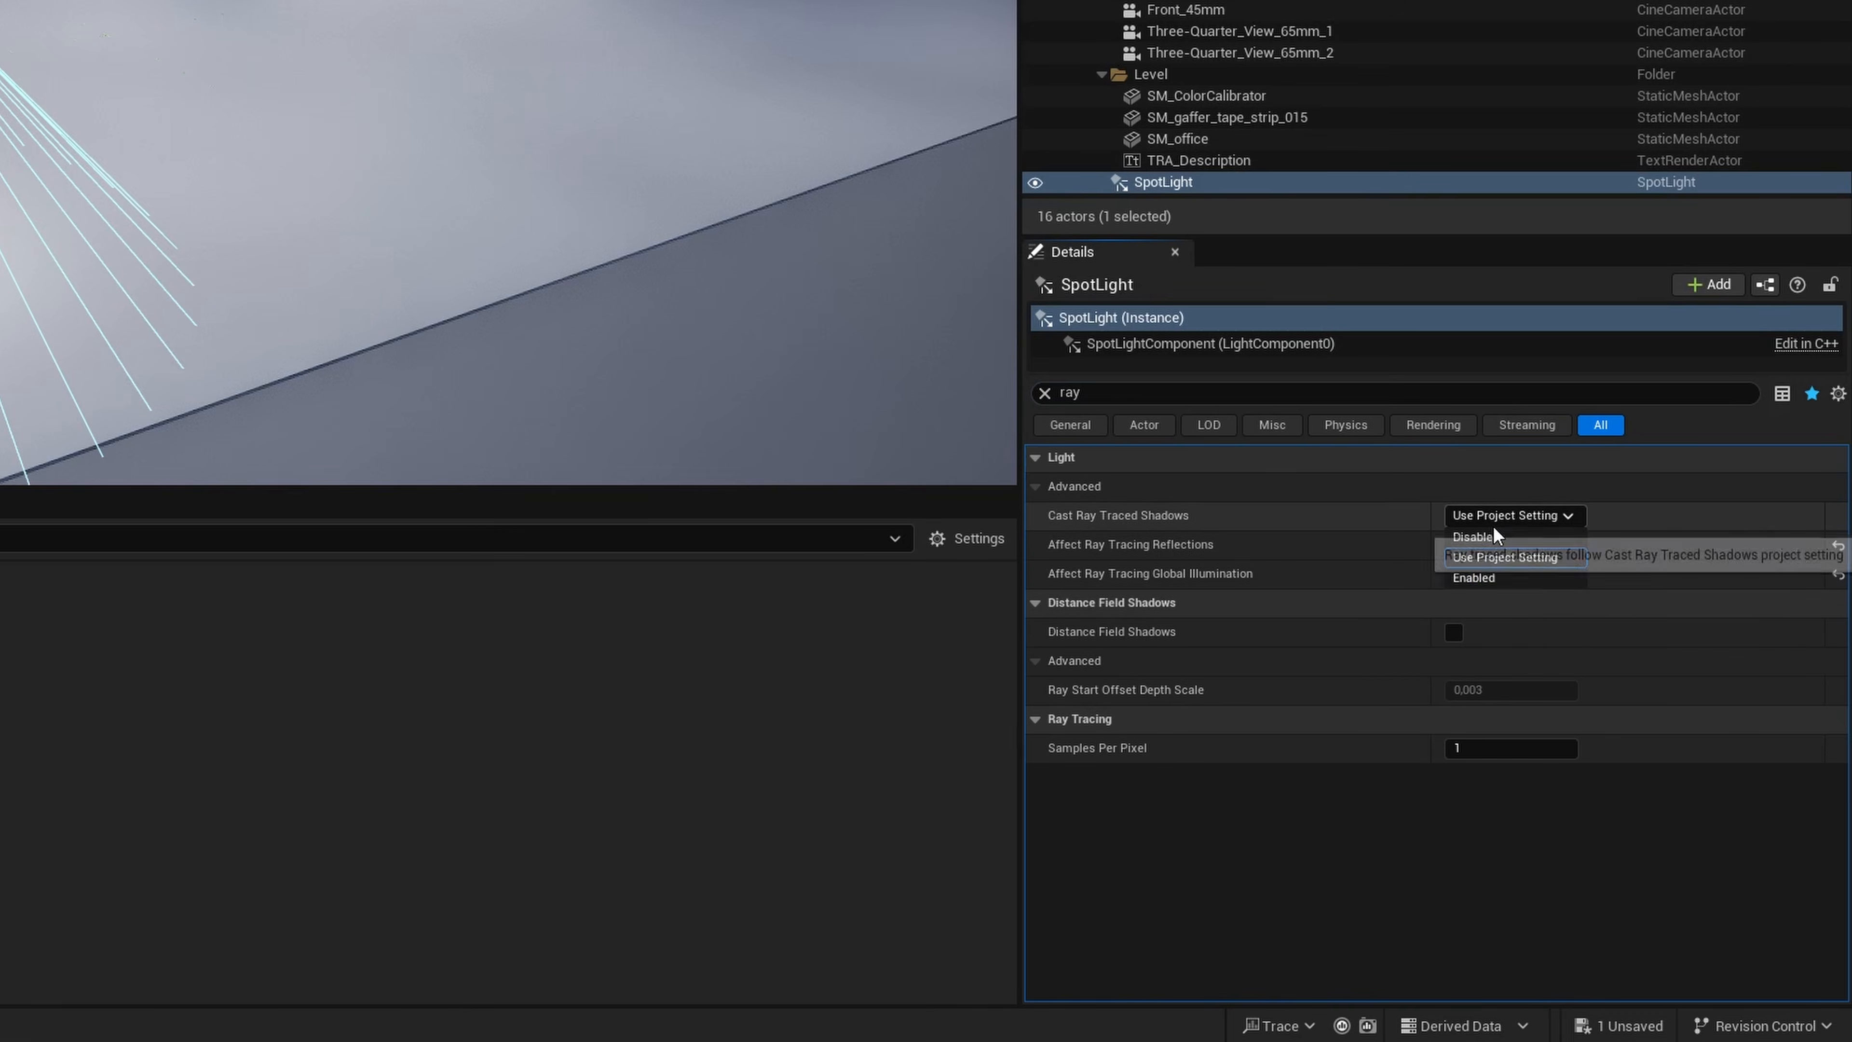
click(1514, 577)
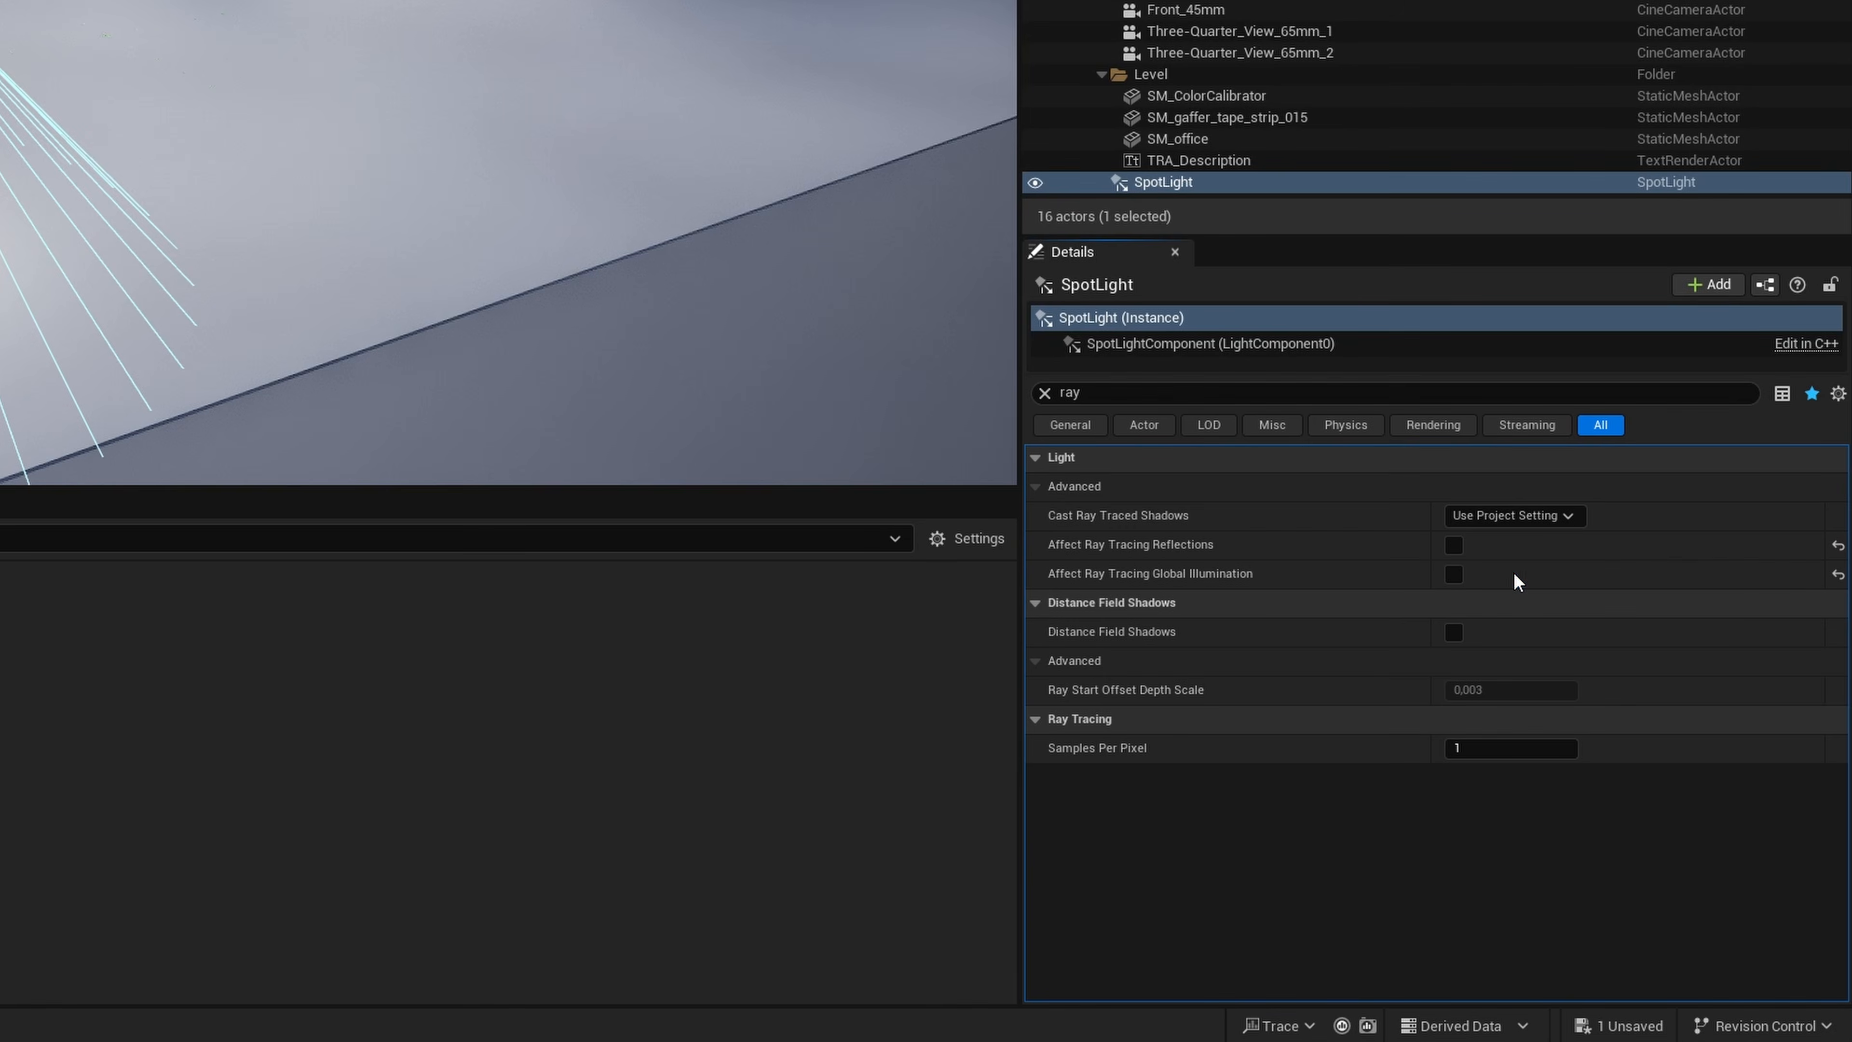
Rename the Spot Light to SL_RT and clear the property filter to show all its settings.
click(1216, 184)
text(SL_RT)
key(Return)
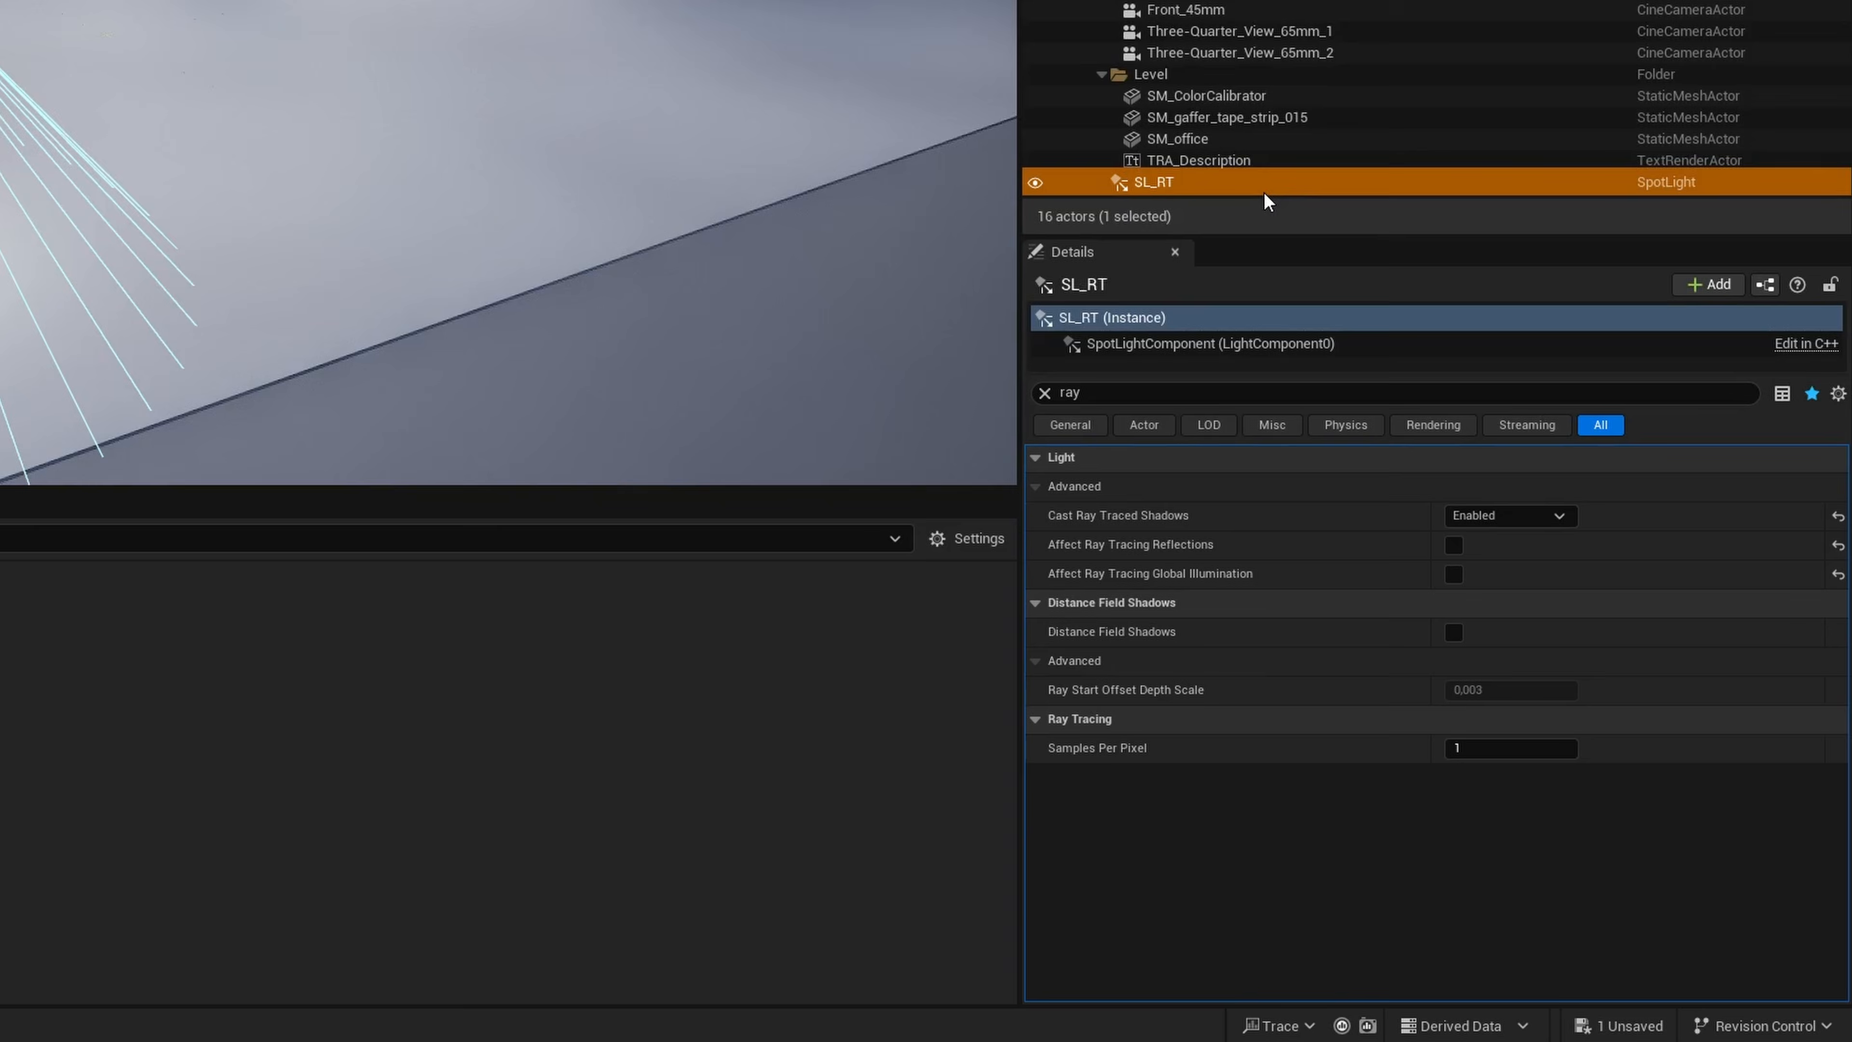
click(1045, 393)
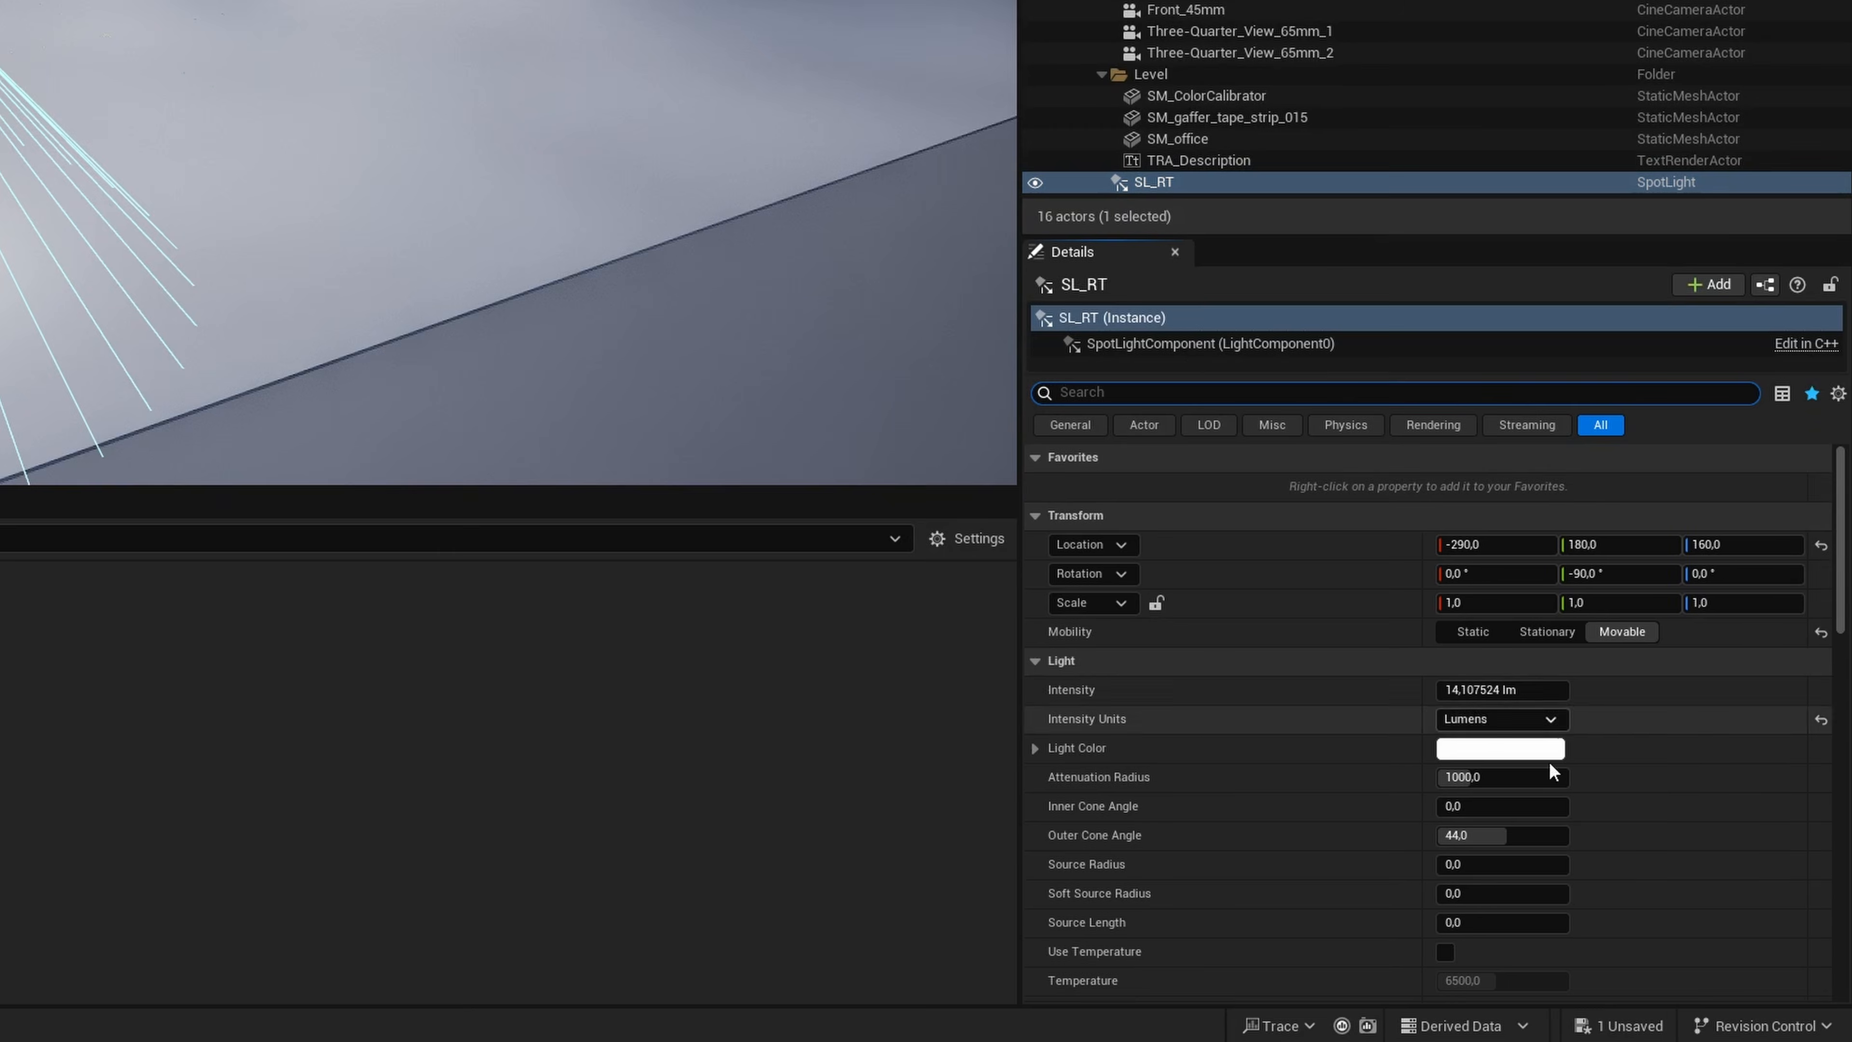
scroll(1604, 662, down, 6)
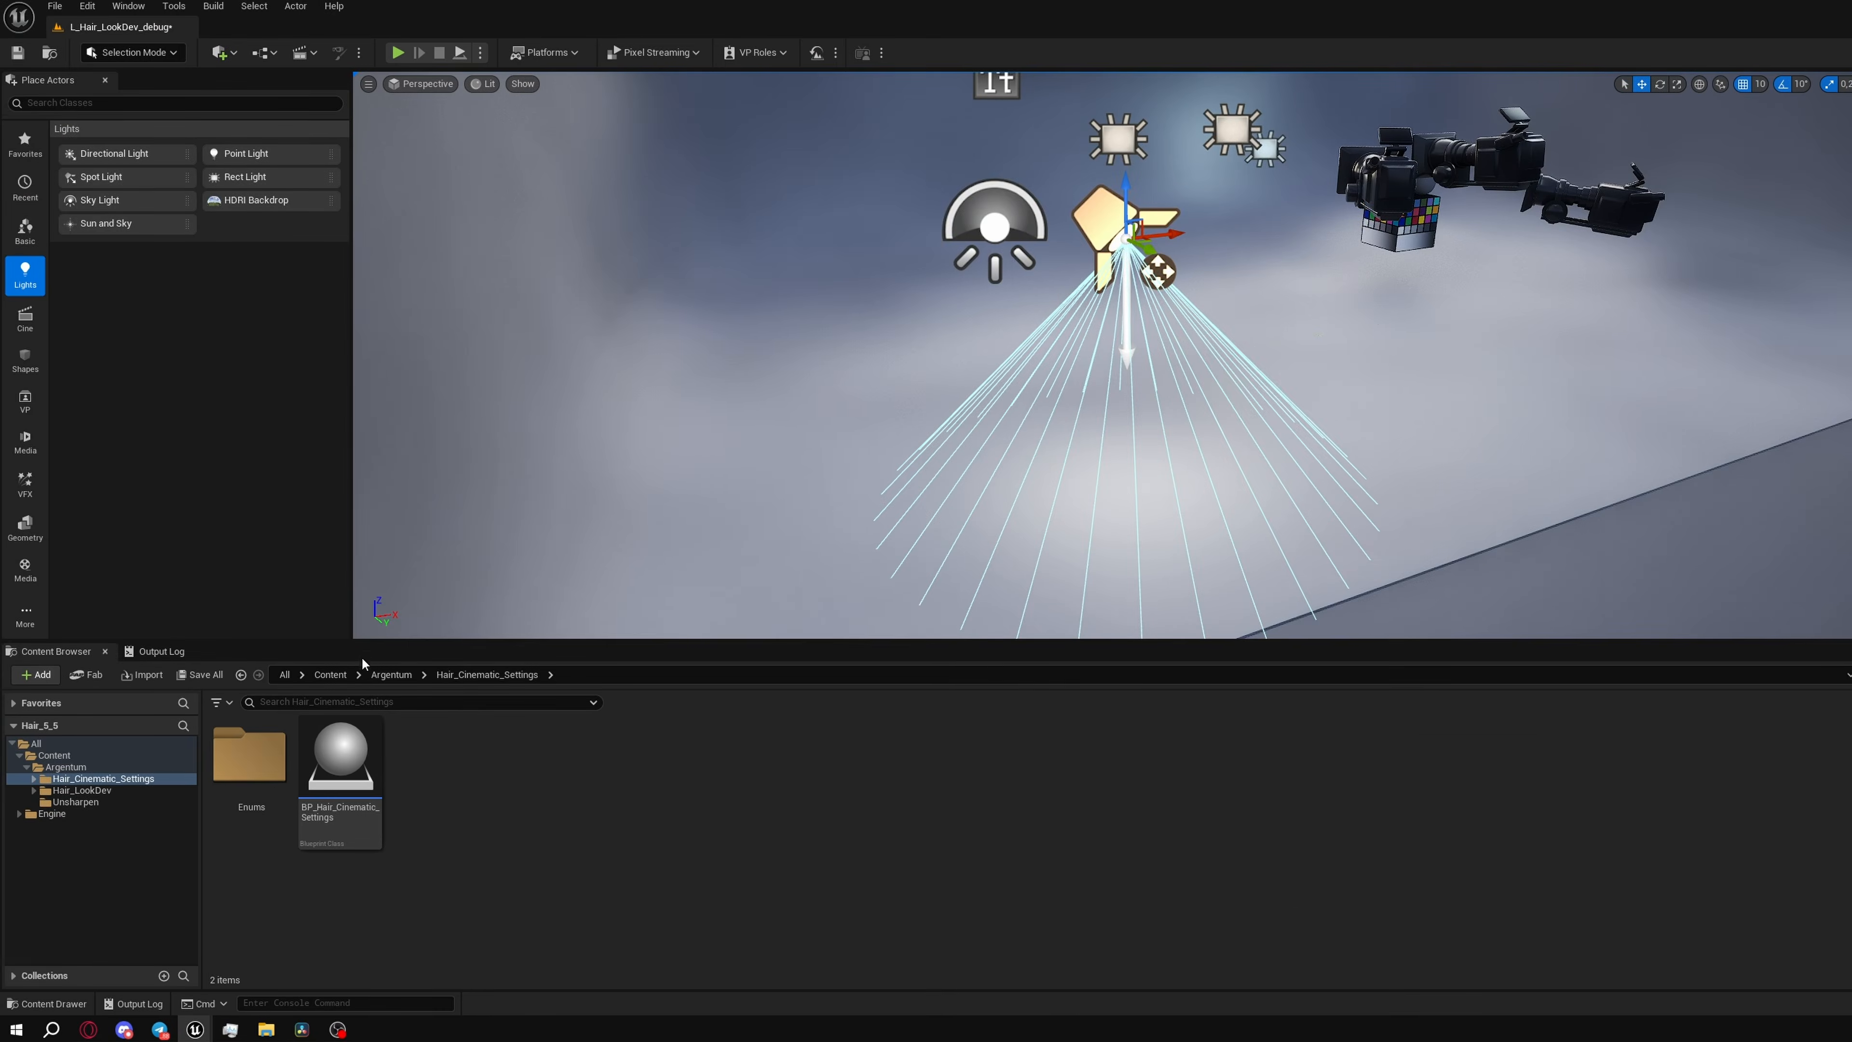
Place the GA_Hair_plane groom from the Hair_LookDev Groom folder in the level and focus the view on it.
click(388, 674)
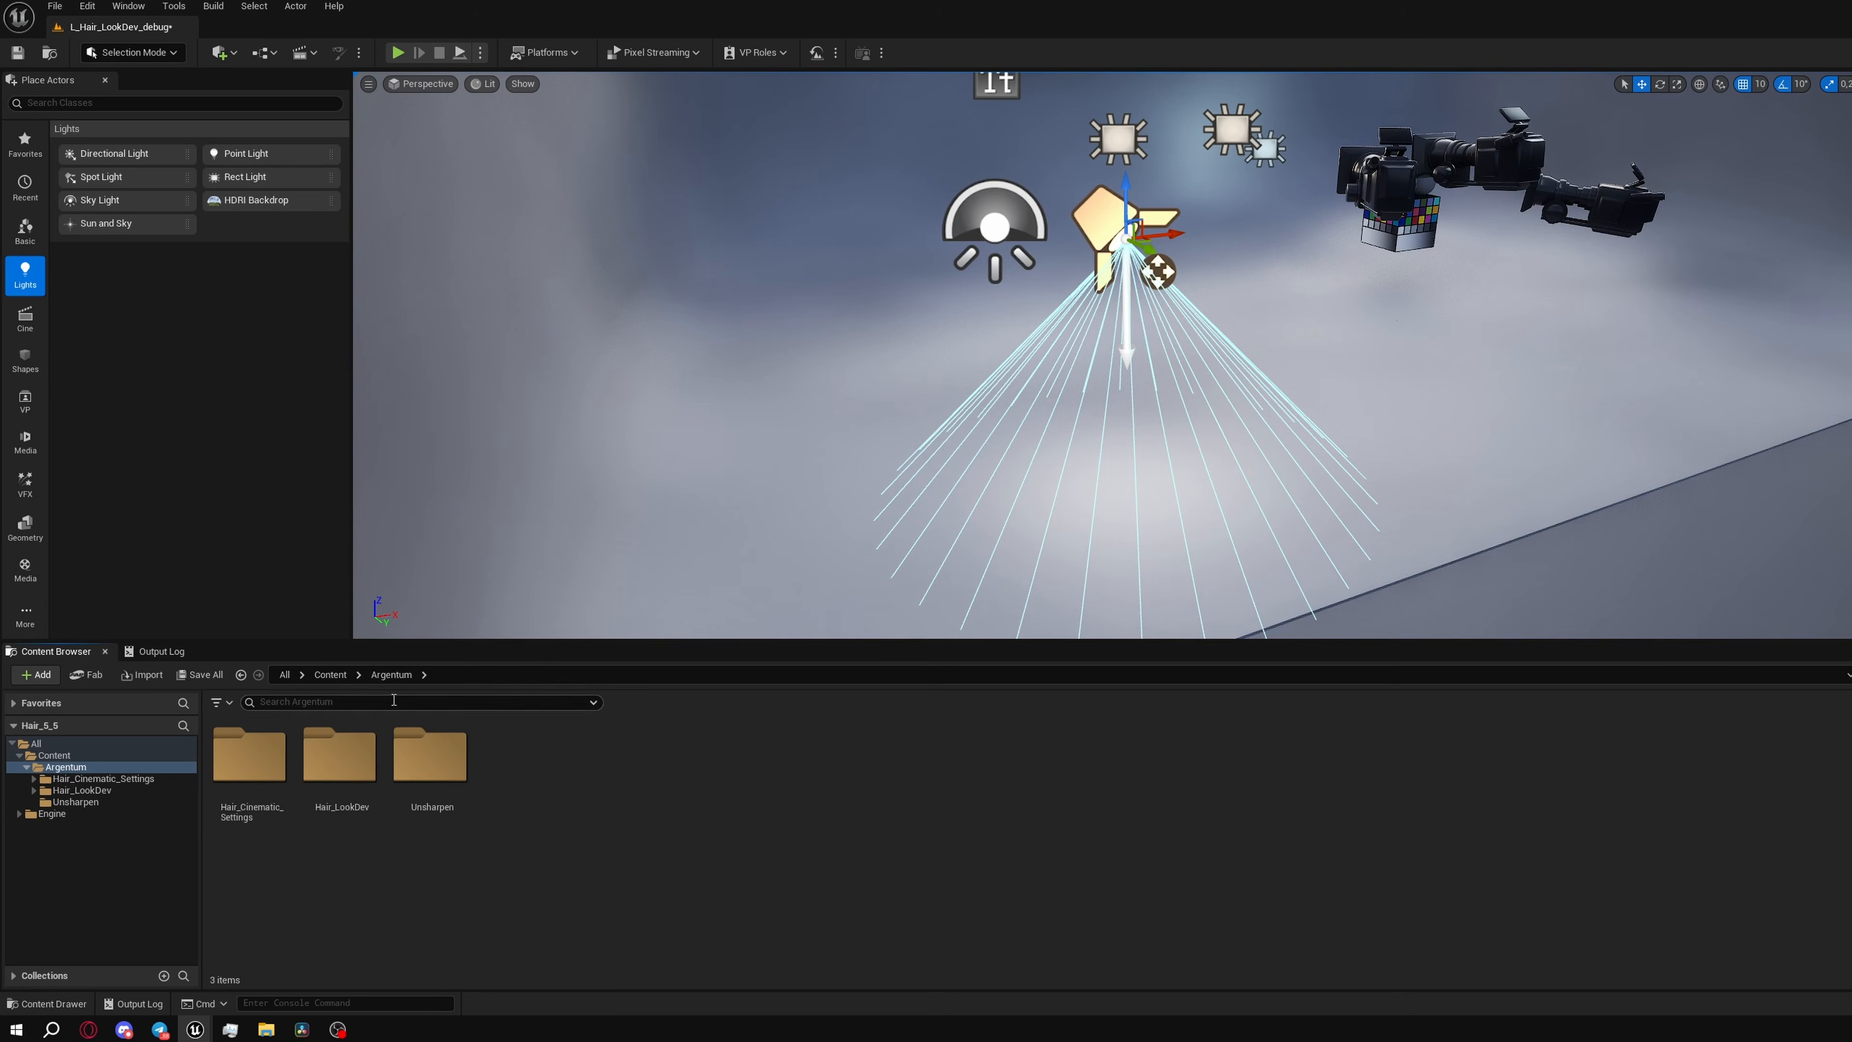
double_click(339, 756)
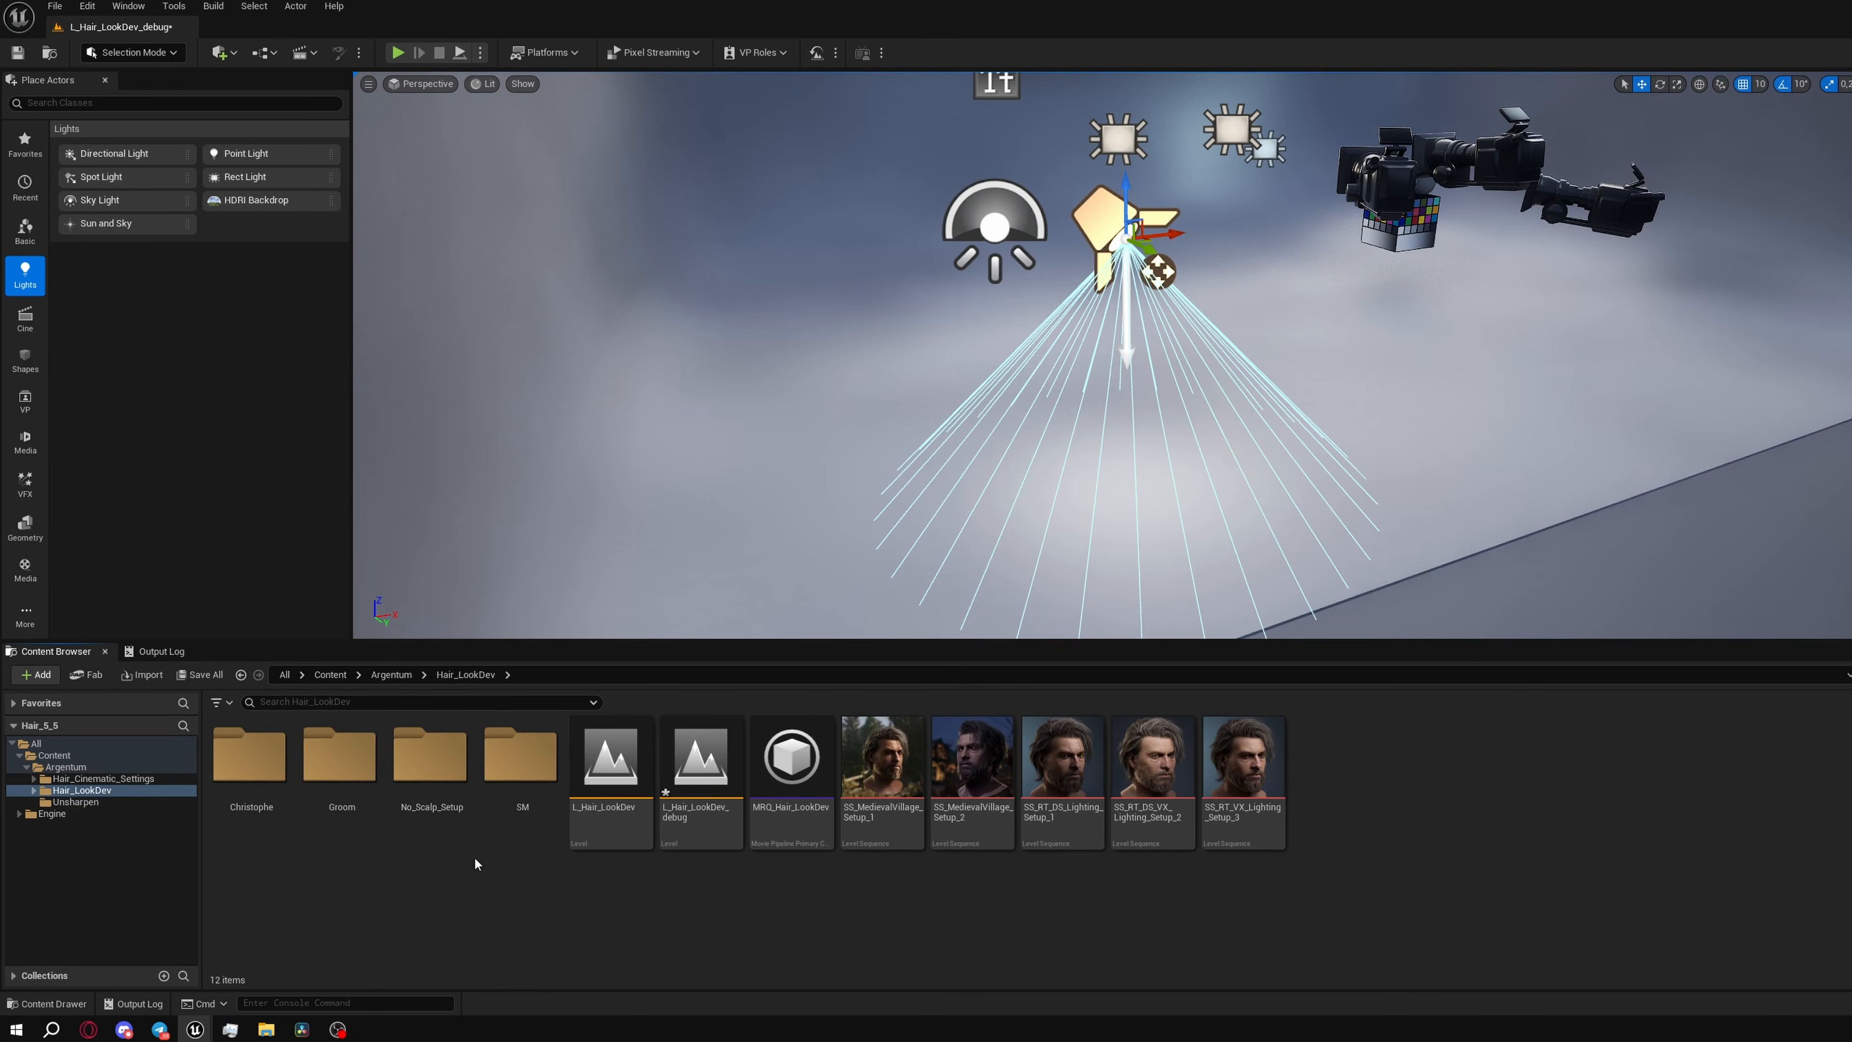
double_click(359, 830)
drag(249, 763, 1028, 540)
key(f)
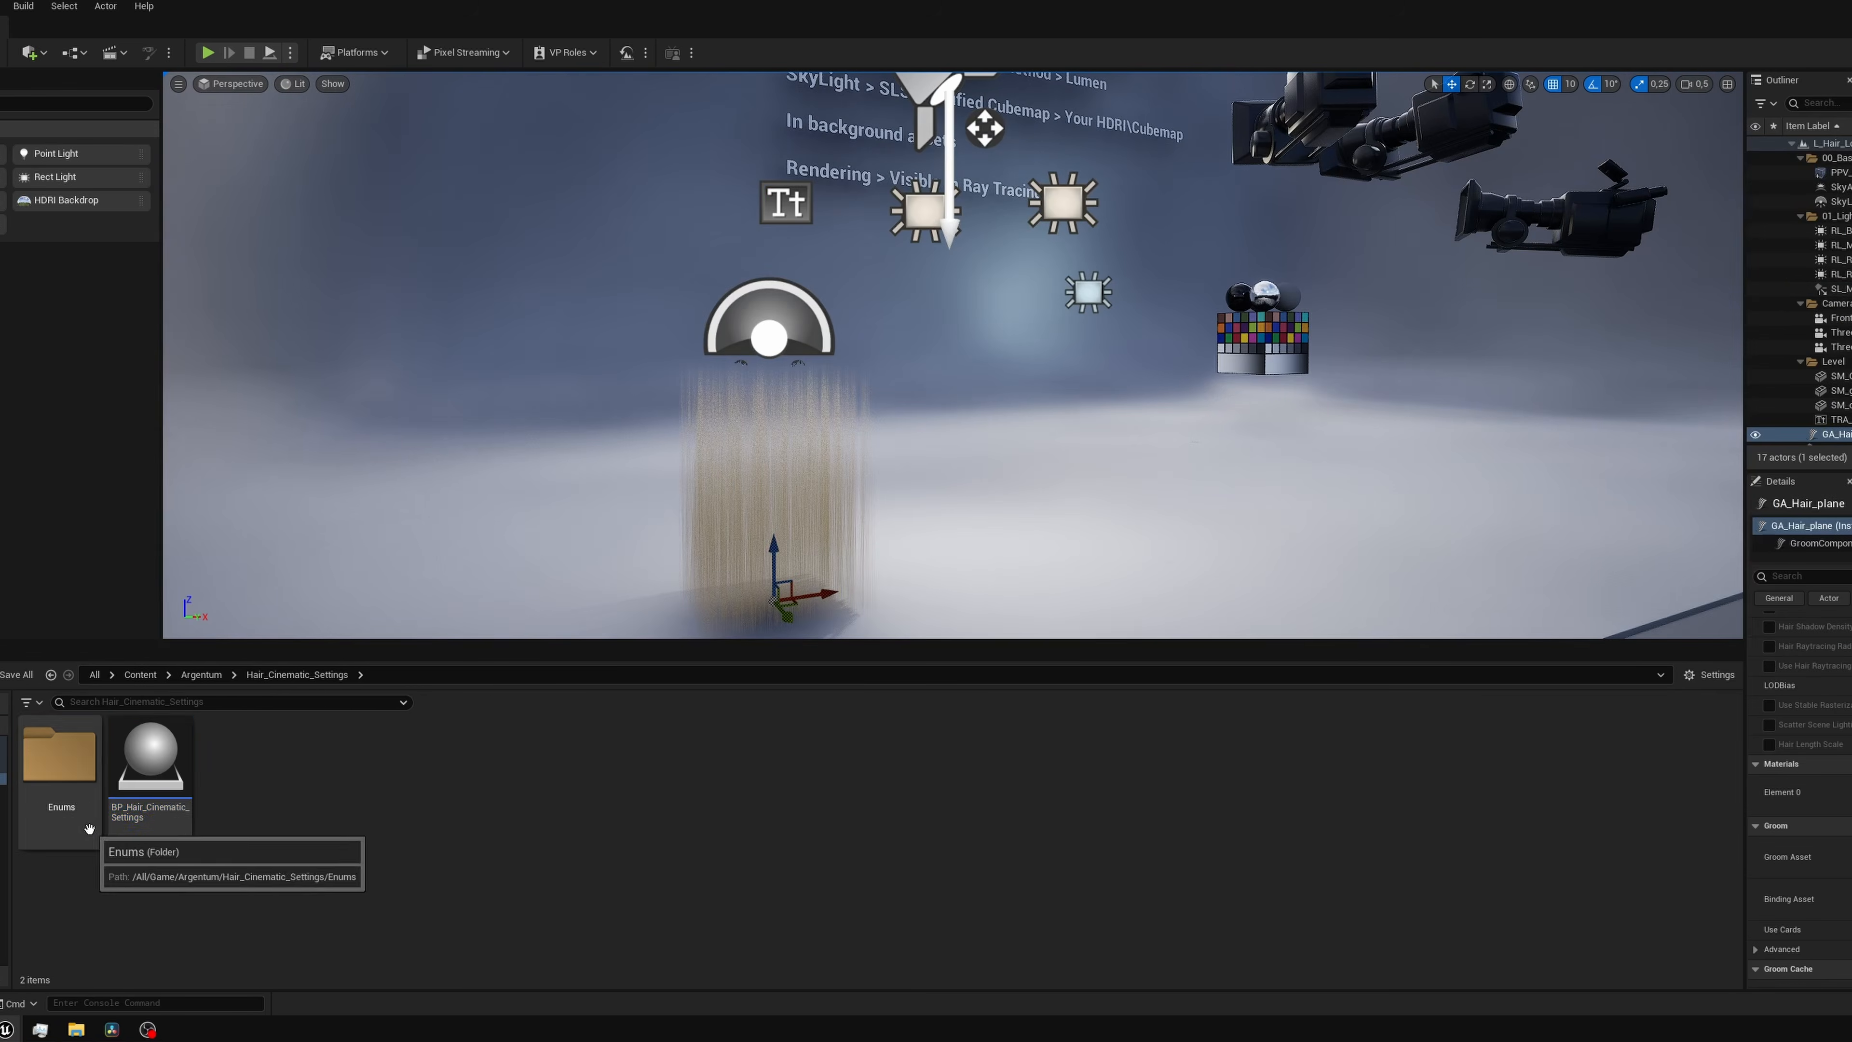
Try placing BP_Hair_Cinematic_Settings in the level near the hair plane, and delete it.
drag(150, 759, 1030, 525)
key(Delete)
Lower the SL_RT spot light close to the floor beside the hair plane.
right_drag(1339, 403, 1269, 364)
click(1026, 179)
drag(1047, 149, 1047, 452)
right_drag(1132, 266, 1132, 335)
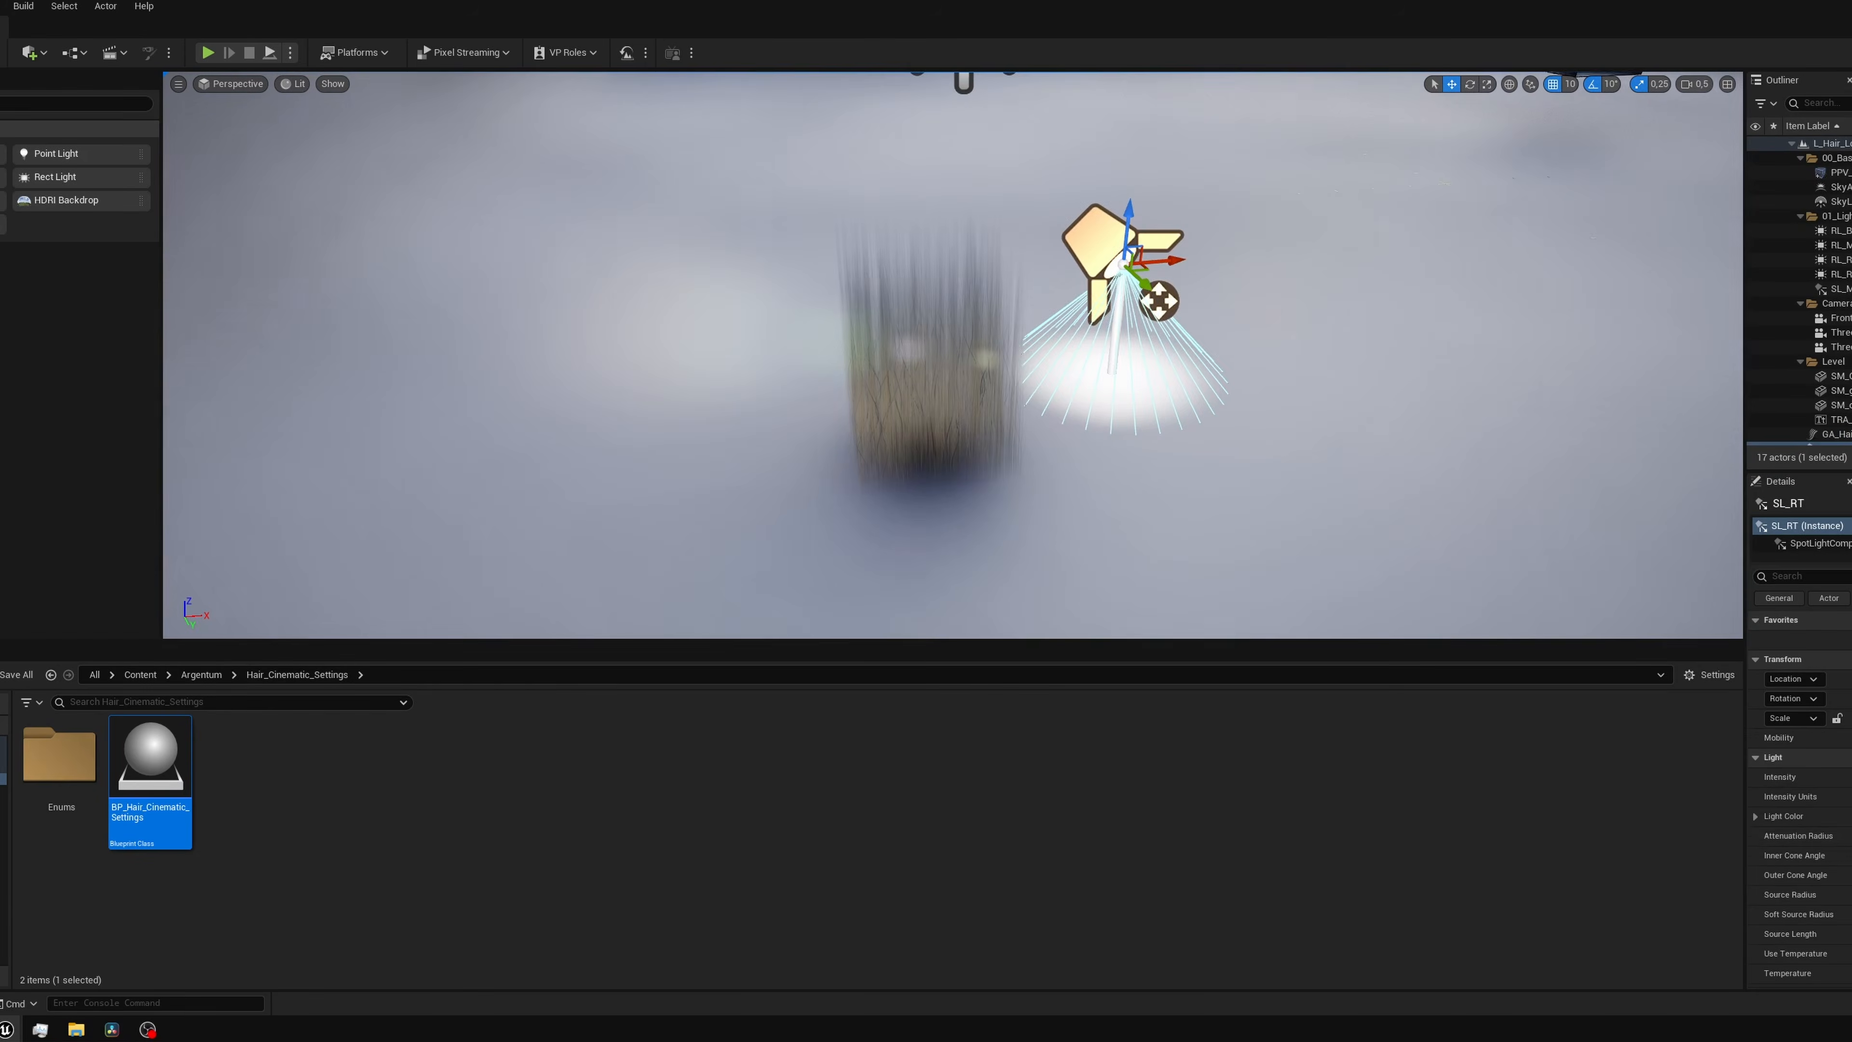
Enlarge the viewport, then reposition SL_RT above and beside the hair plane and rotate it to aim at the hair.
drag(953, 651, 953, 872)
drag(1147, 396, 1298, 518)
drag(1294, 453, 1309, 190)
key(e)
drag(1283, 281, 1345, 284)
Place a Cube in the level right next to the hair plane.
right_drag(1094, 467, 1002, 563)
click(1002, 562)
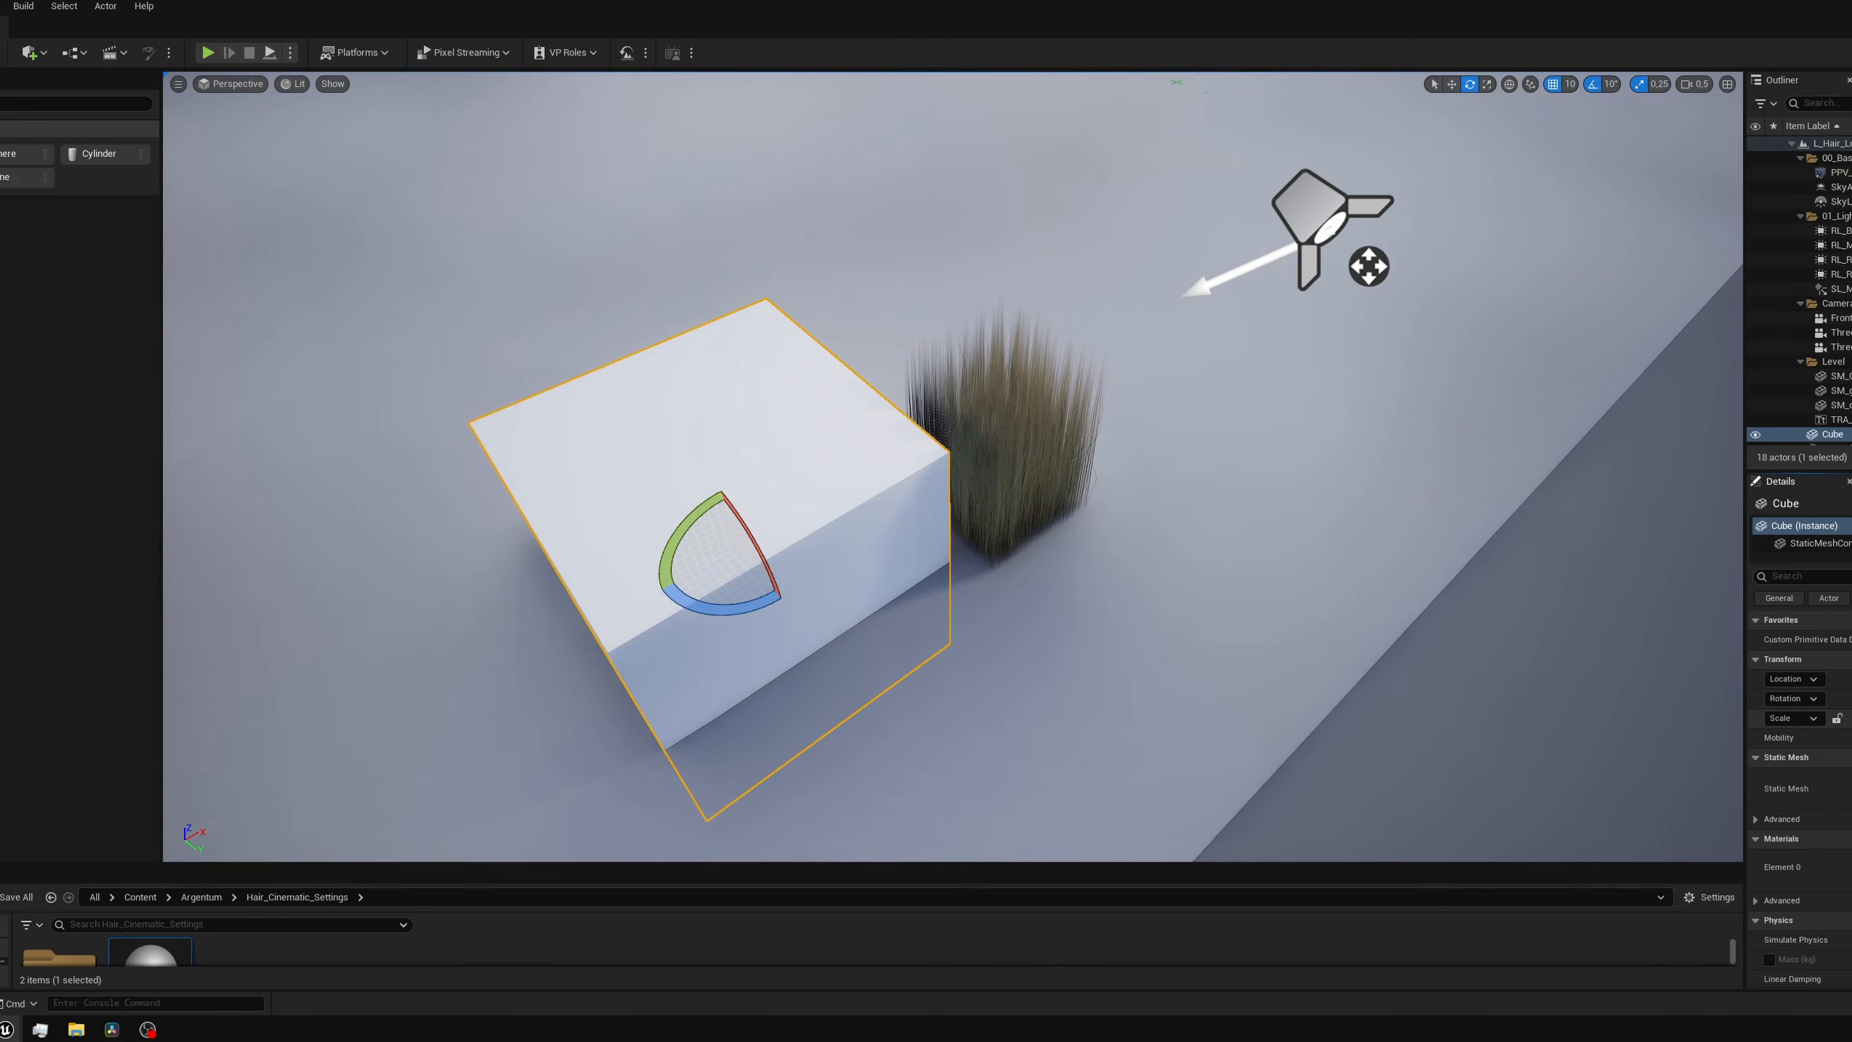
Hide the Cube in the viewport, parent it to GA_Hair_plane, and attach the SL_RT light beneath it.
key(h)
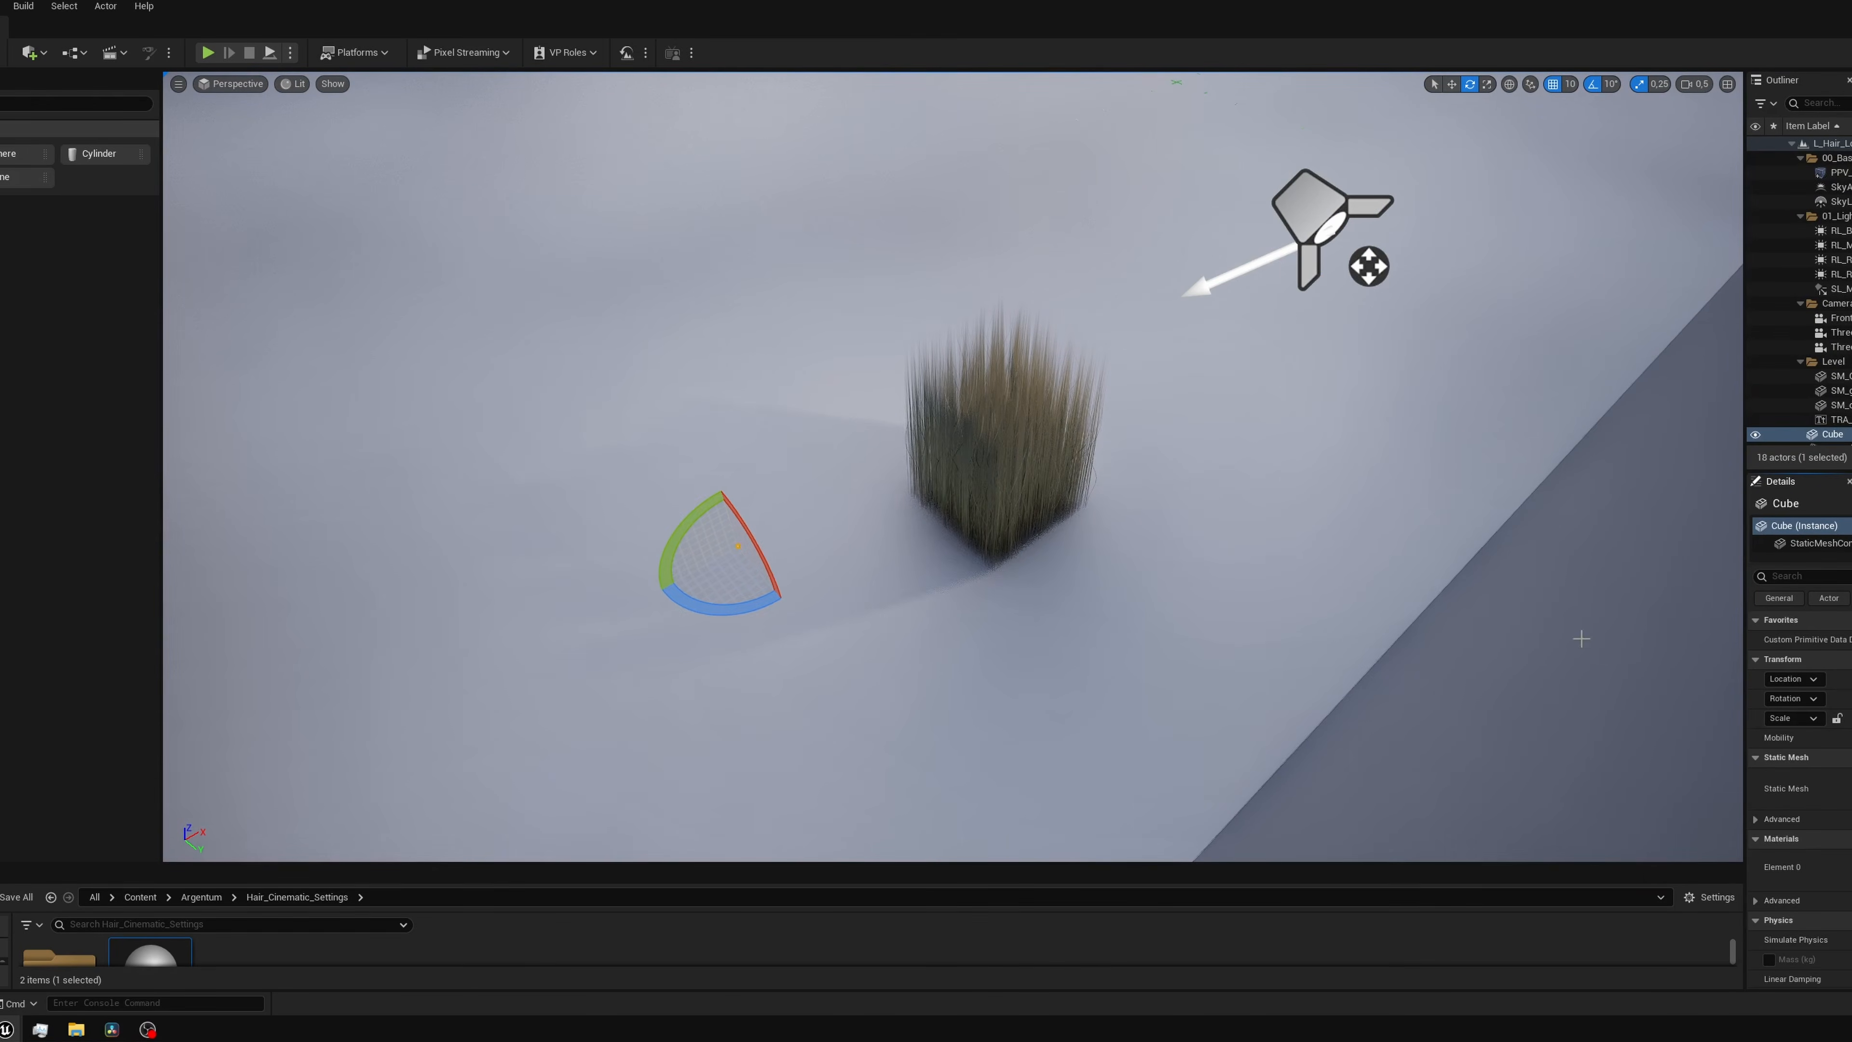
drag(1832, 434, 1839, 424)
click(1309, 208)
Rotate the Cube about its vertical axis to swing the attached SL_RT light around the hair.
right_drag(1094, 467, 1050, 394)
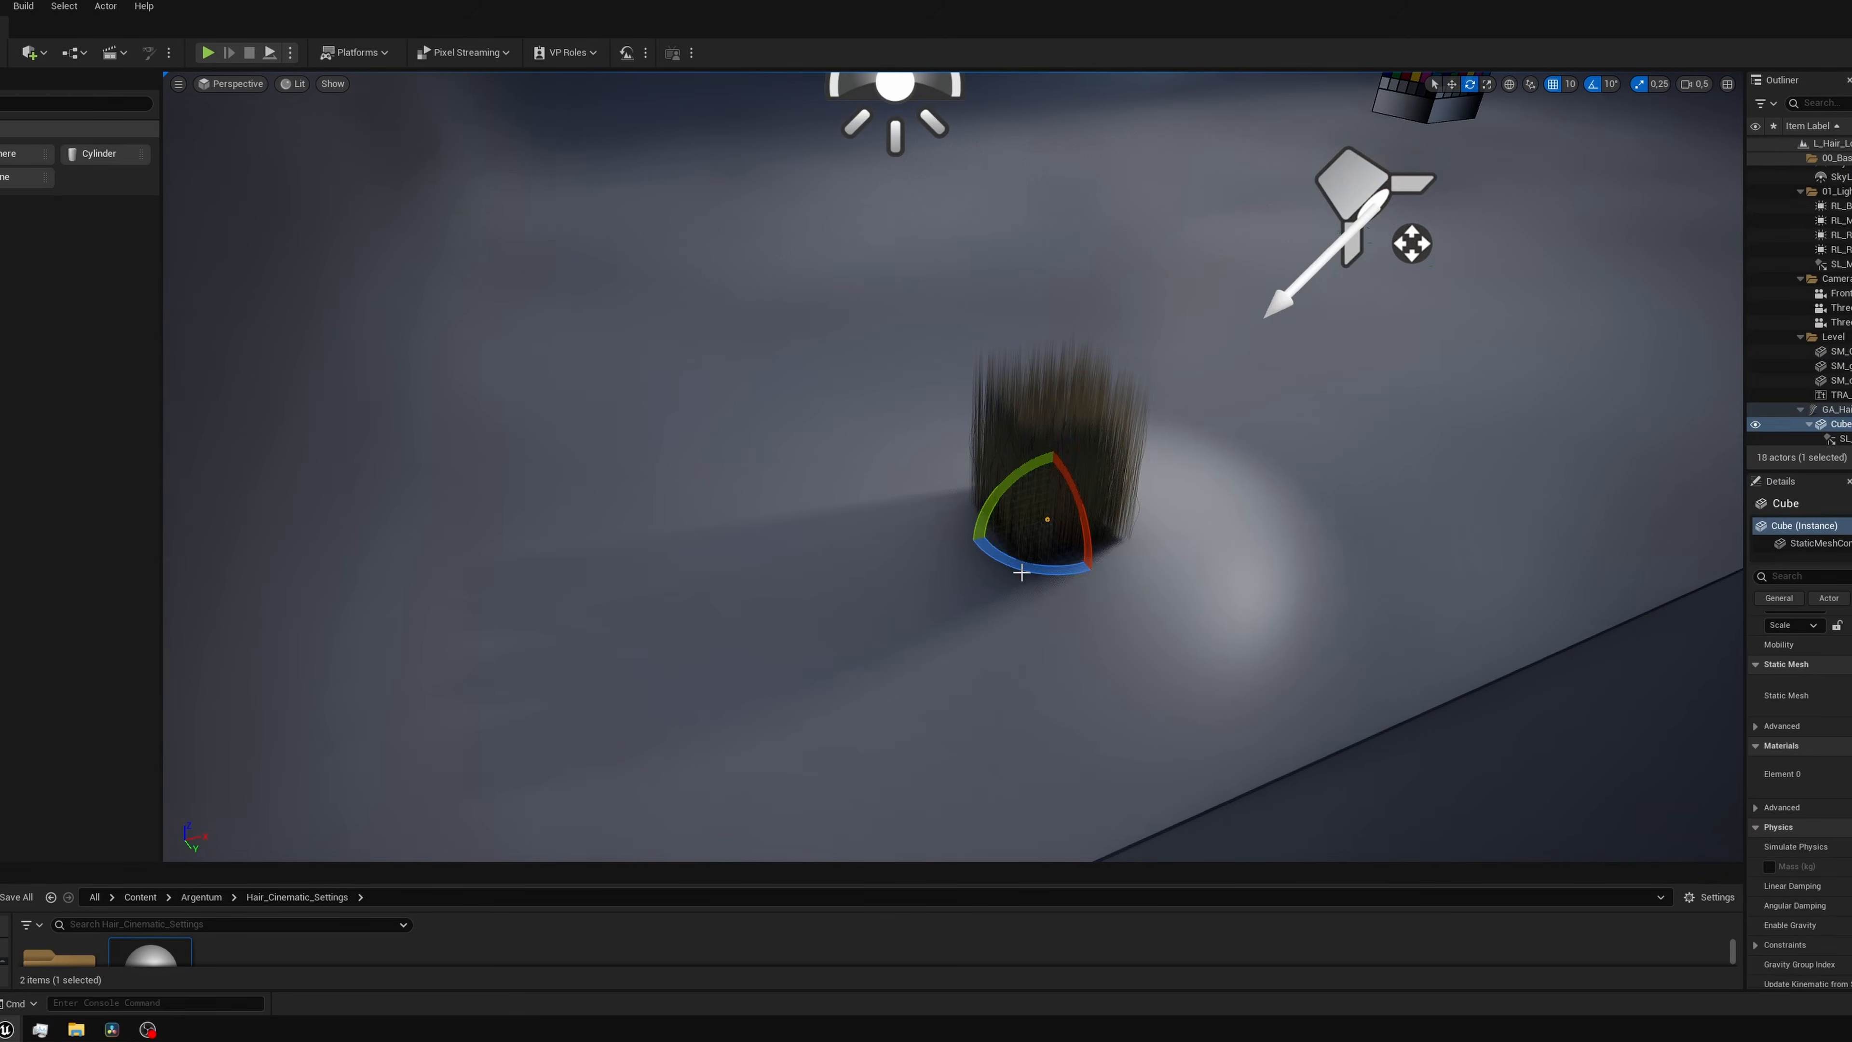
drag(1072, 568, 1134, 572)
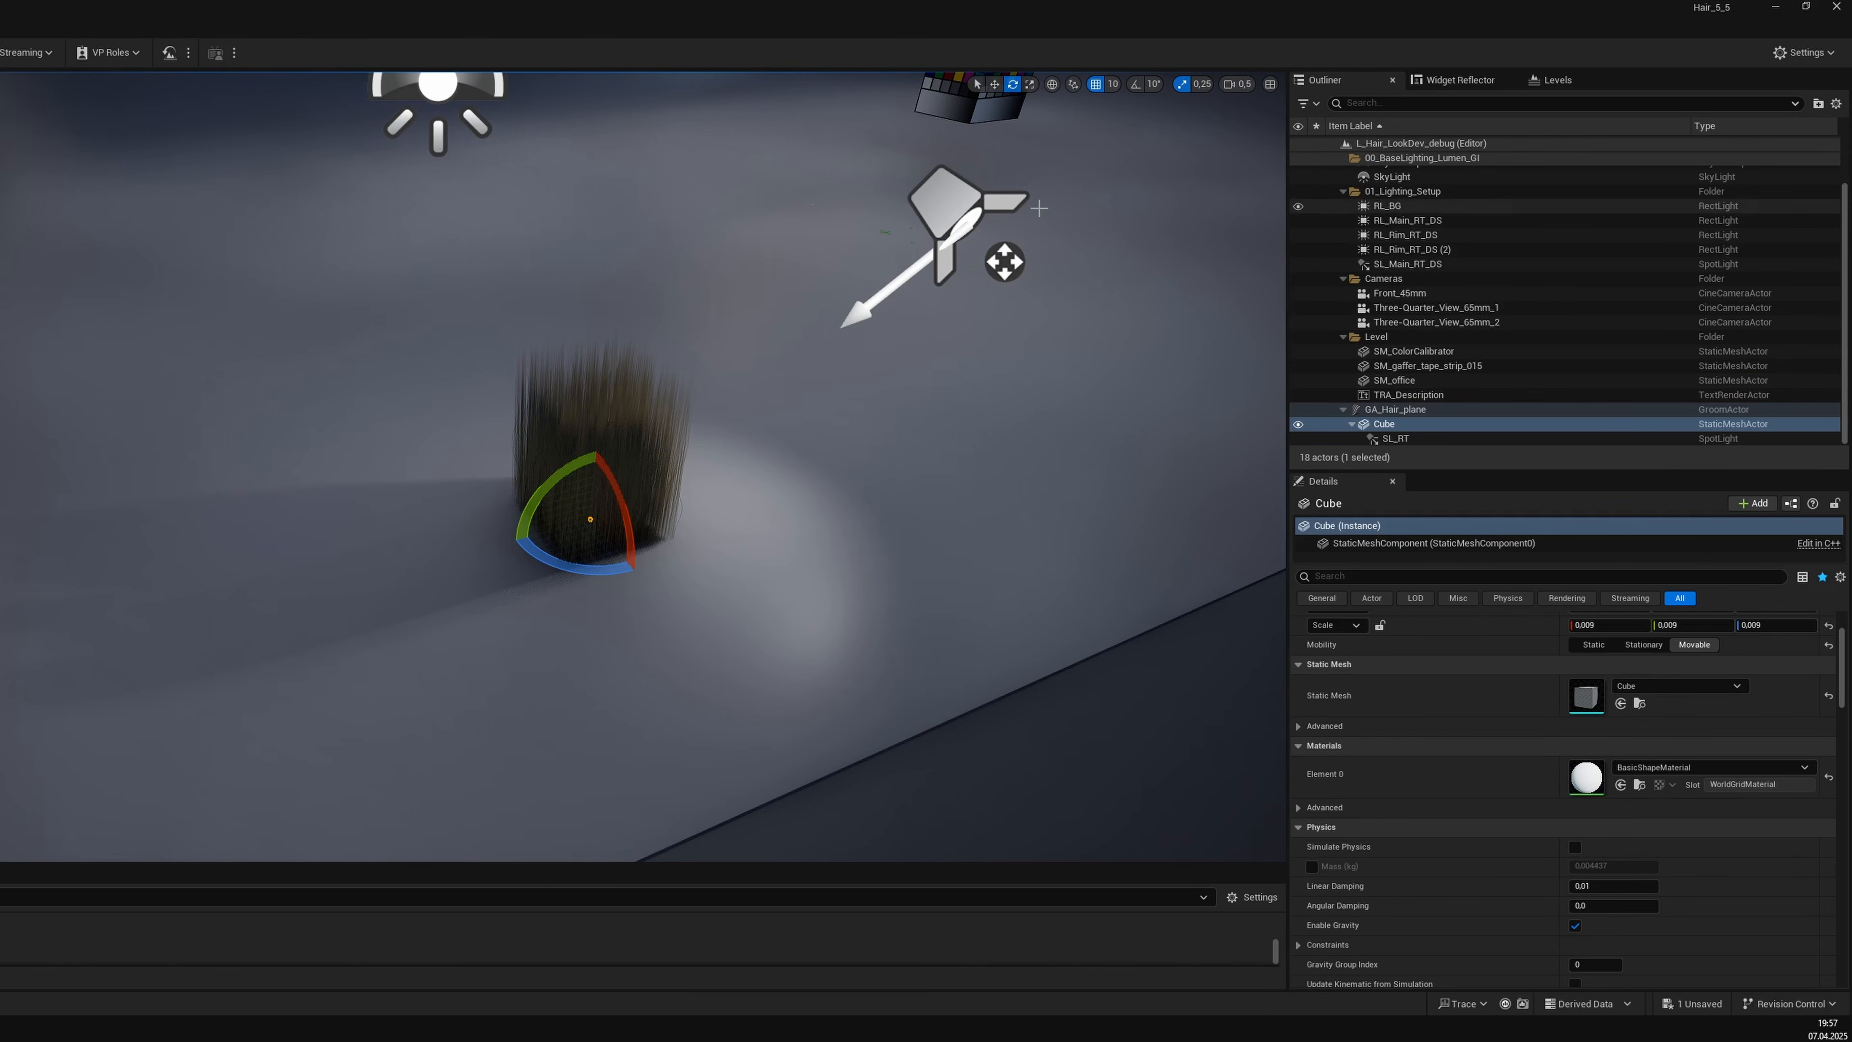
Toggle Cast Deep Shadow on SL_RT to compare the hair shading, and leave it enabled.
click(948, 204)
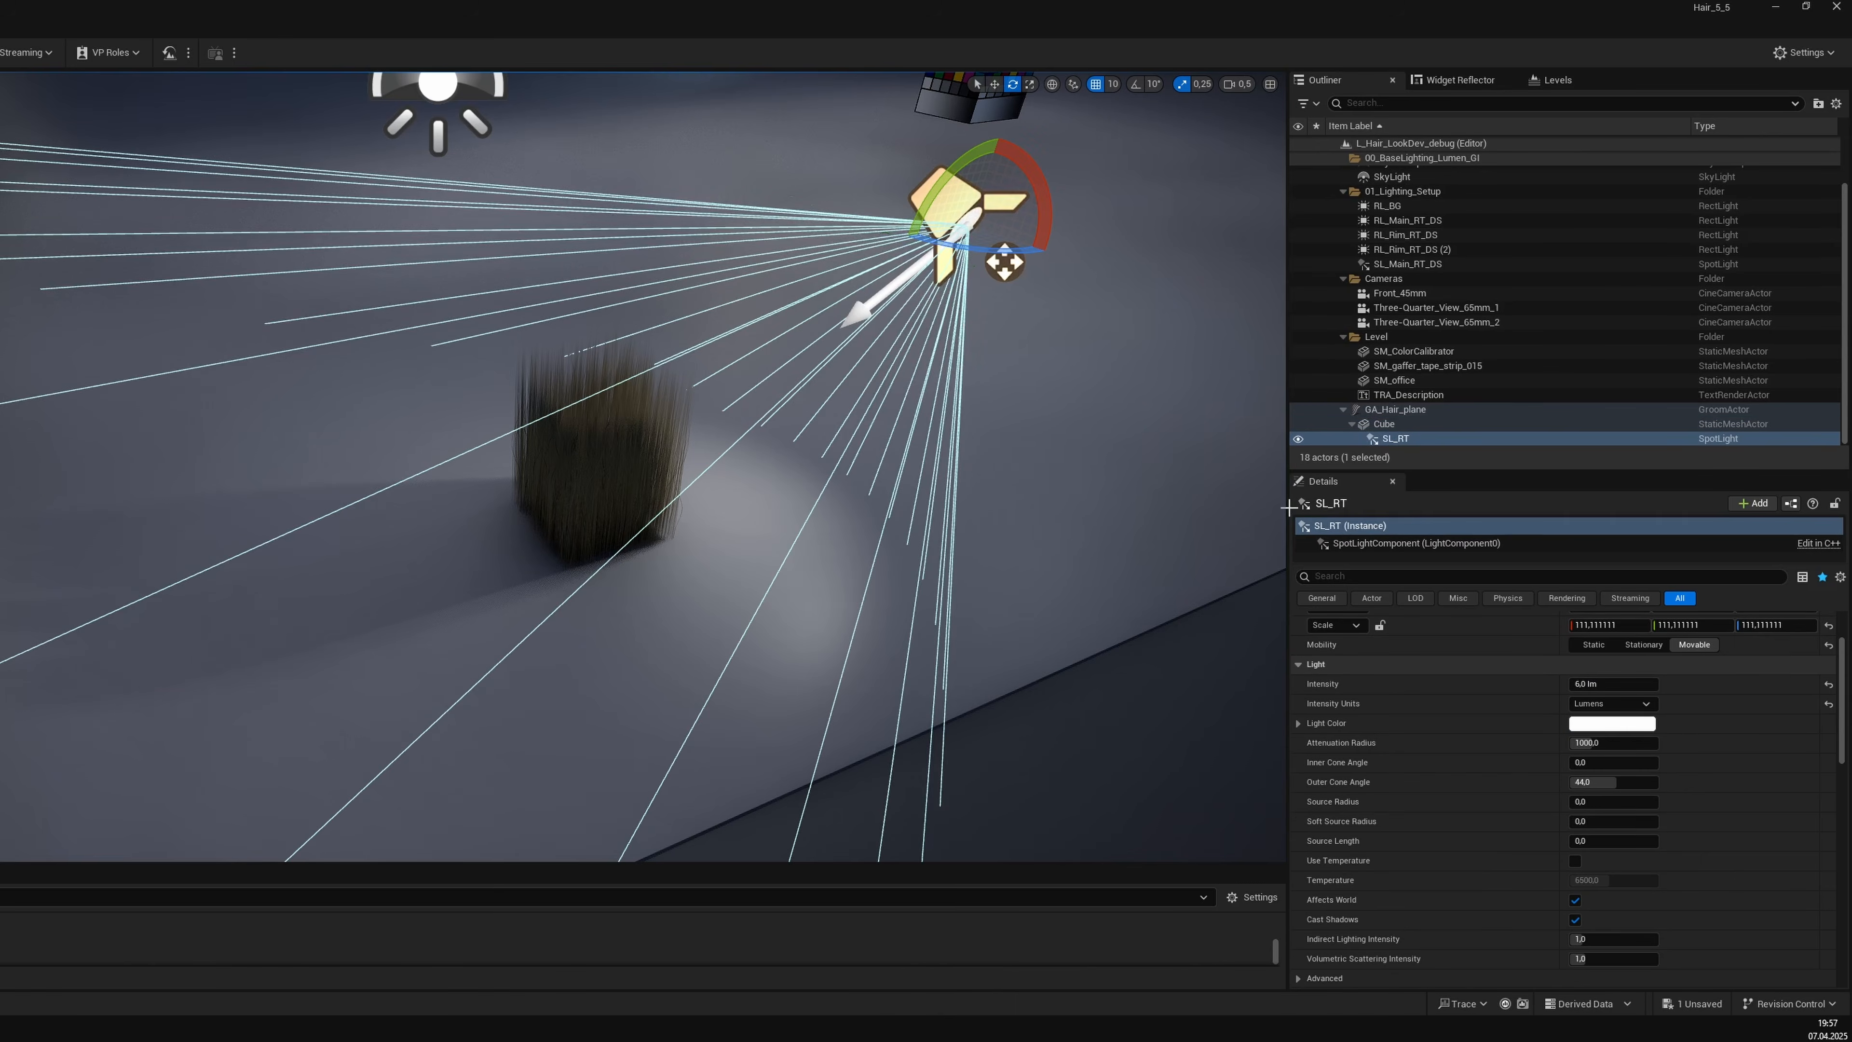
click(1472, 574)
text(ray)
text(de)
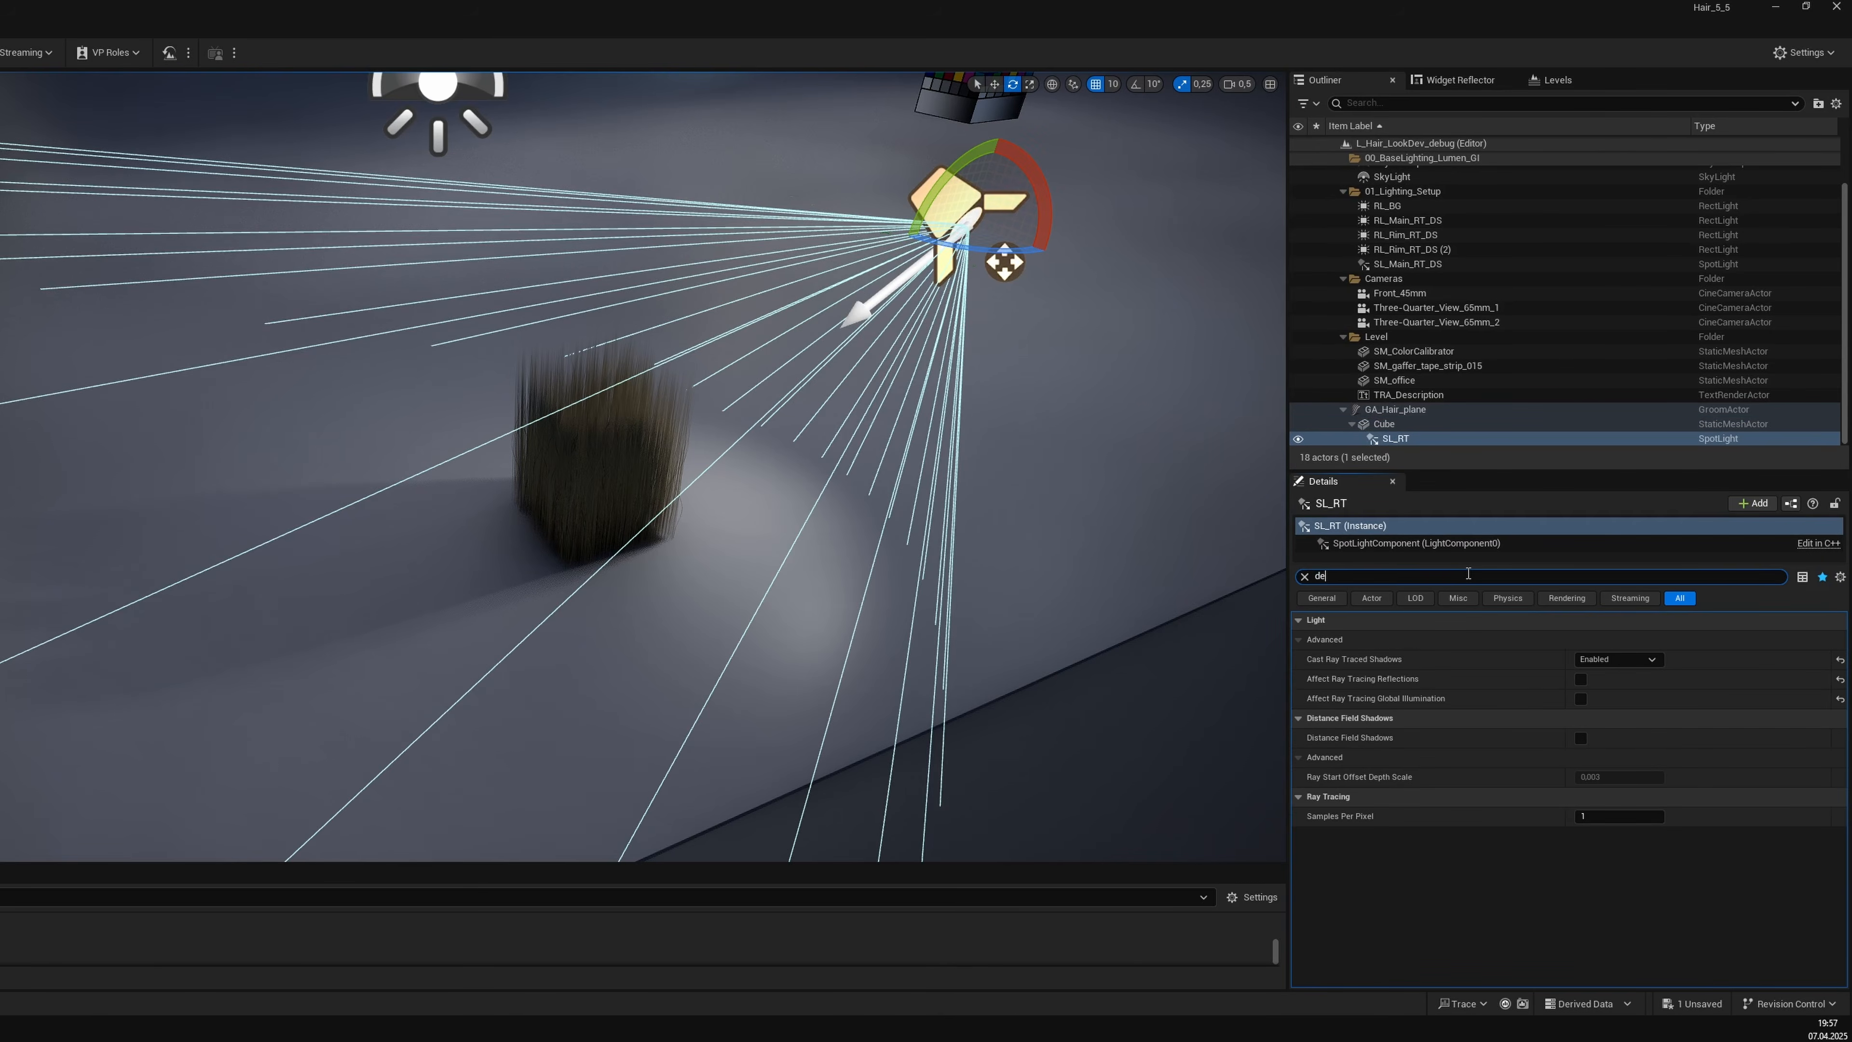
text(e)
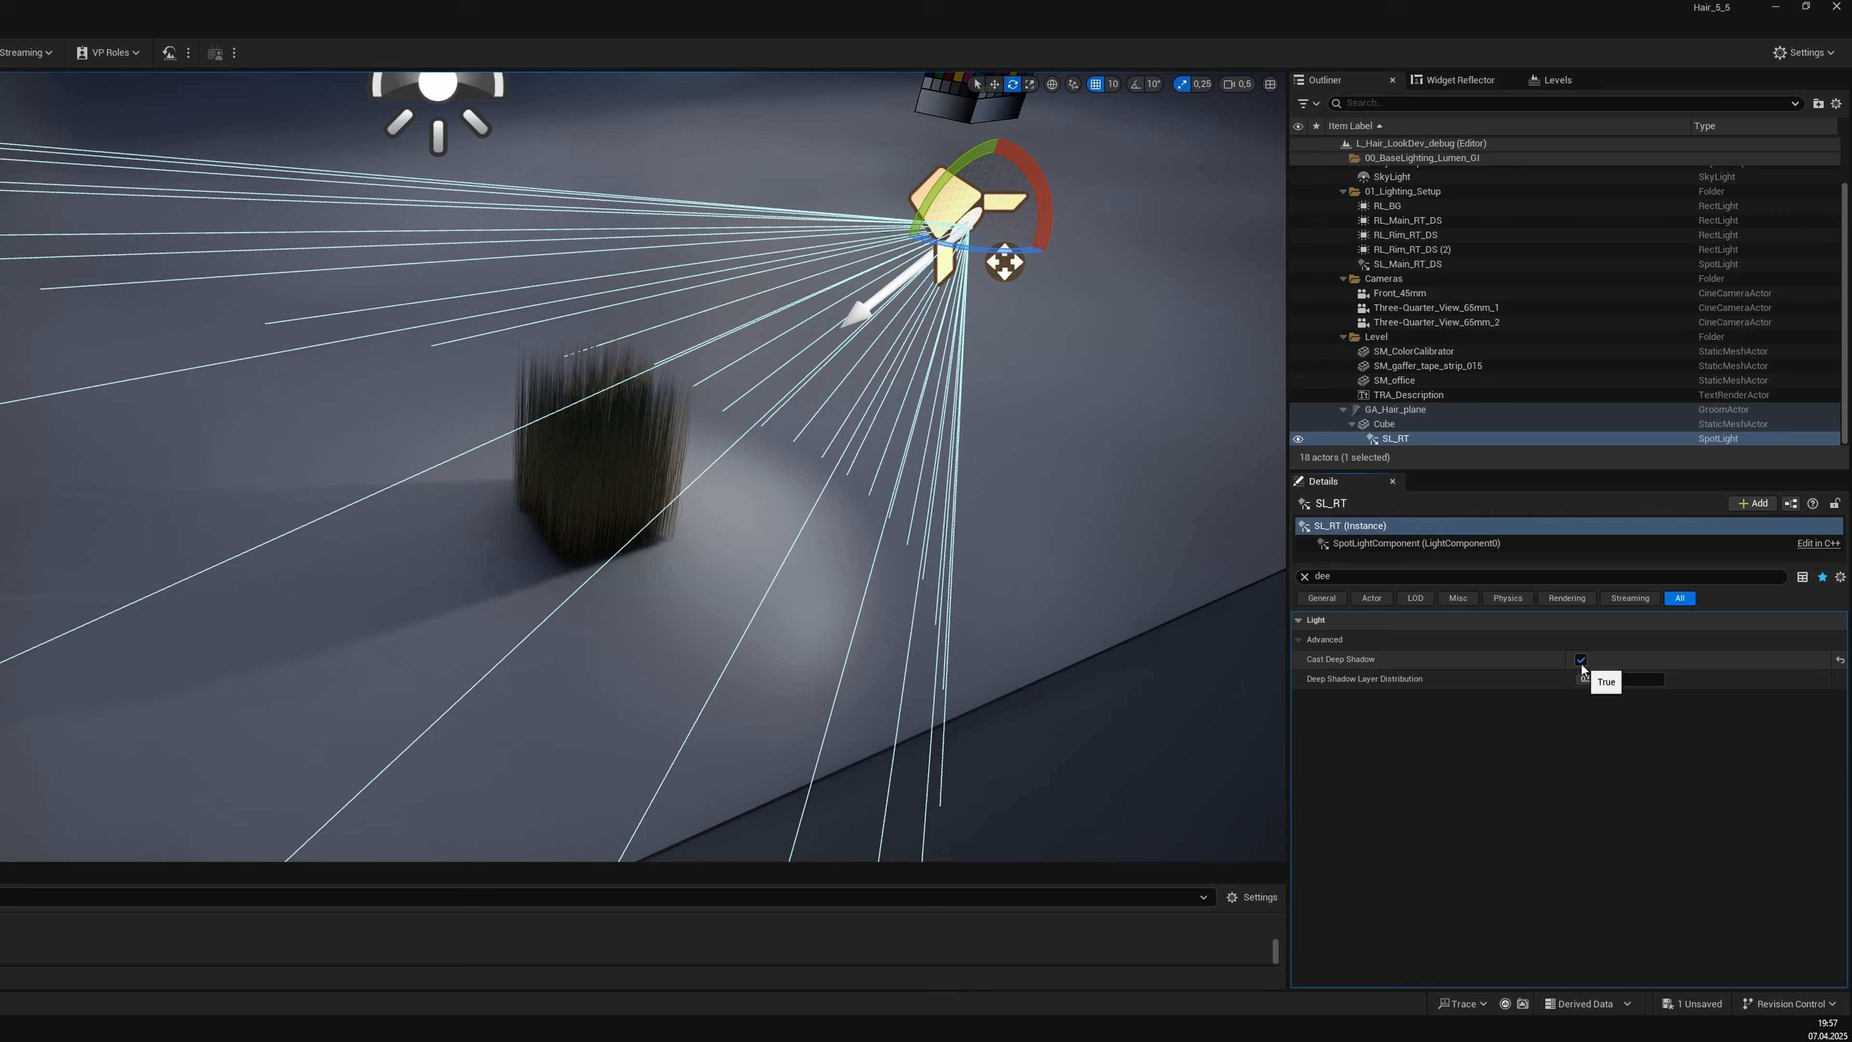
click(1580, 660)
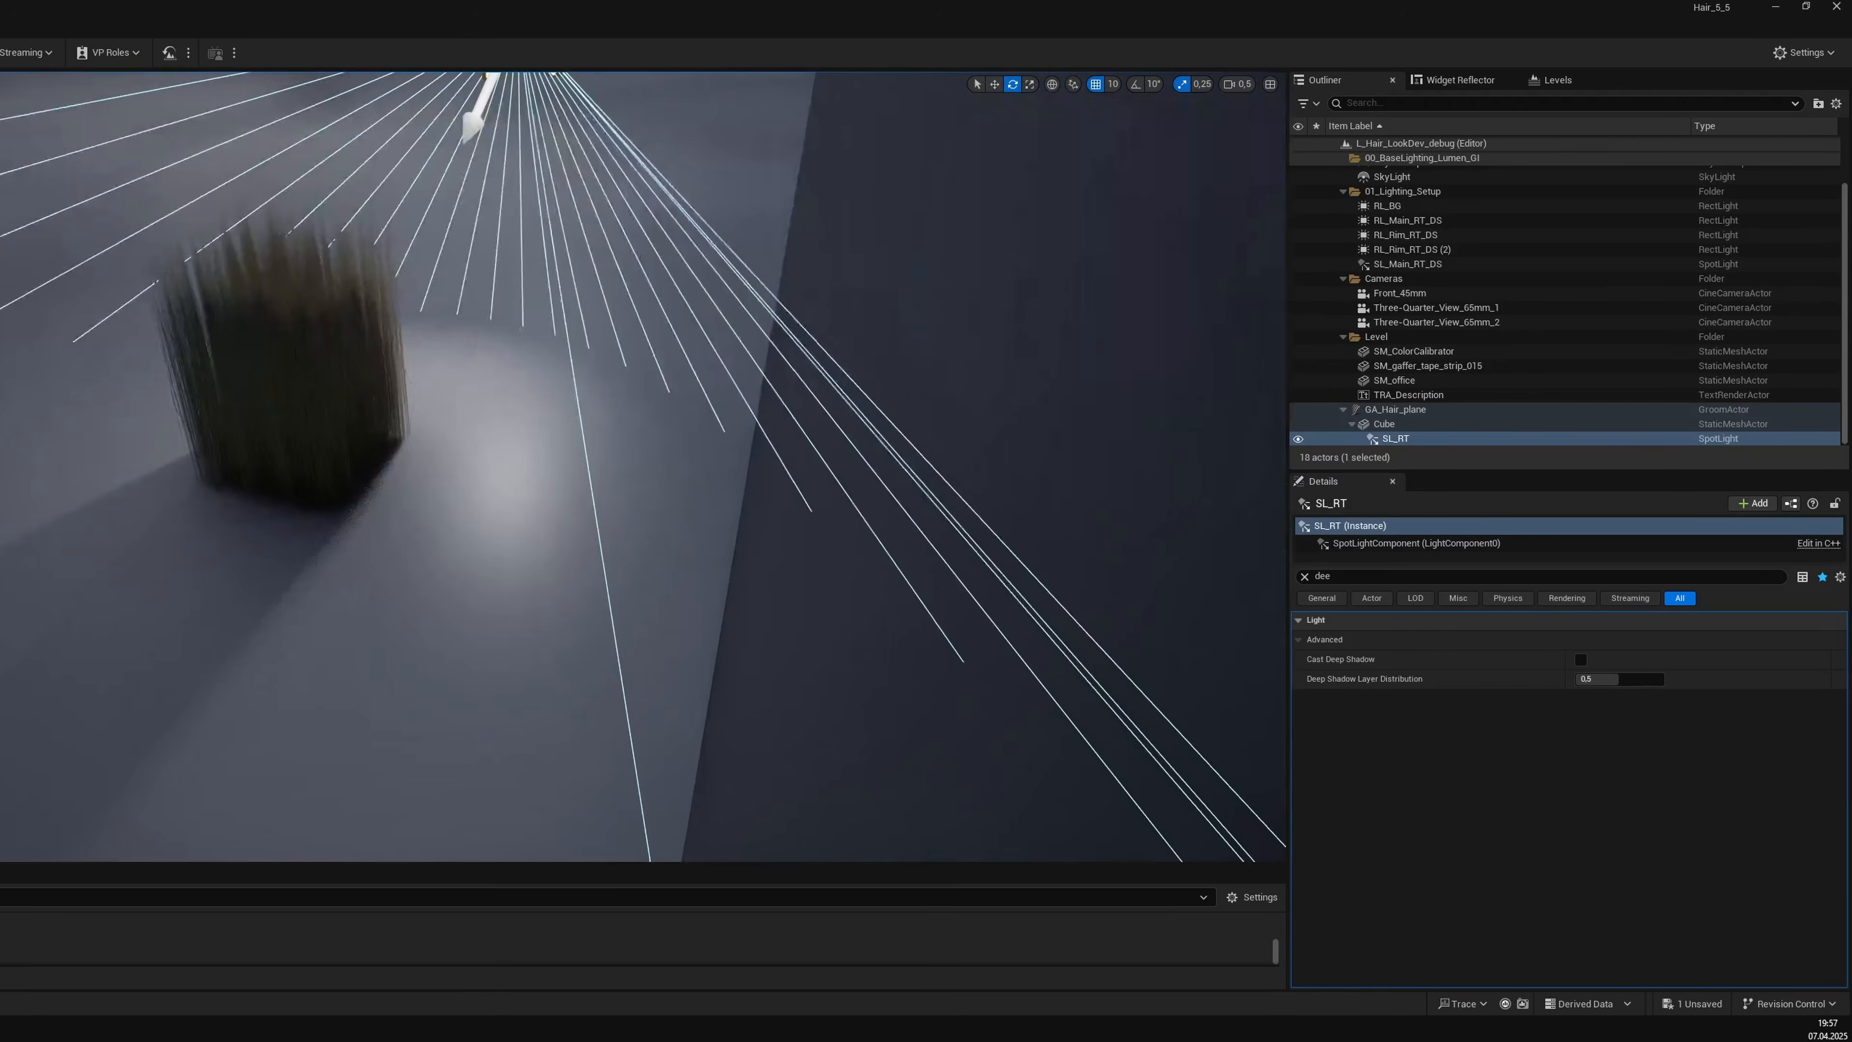
right_drag(641, 466, 605, 540)
right_drag(940, 555, 950, 567)
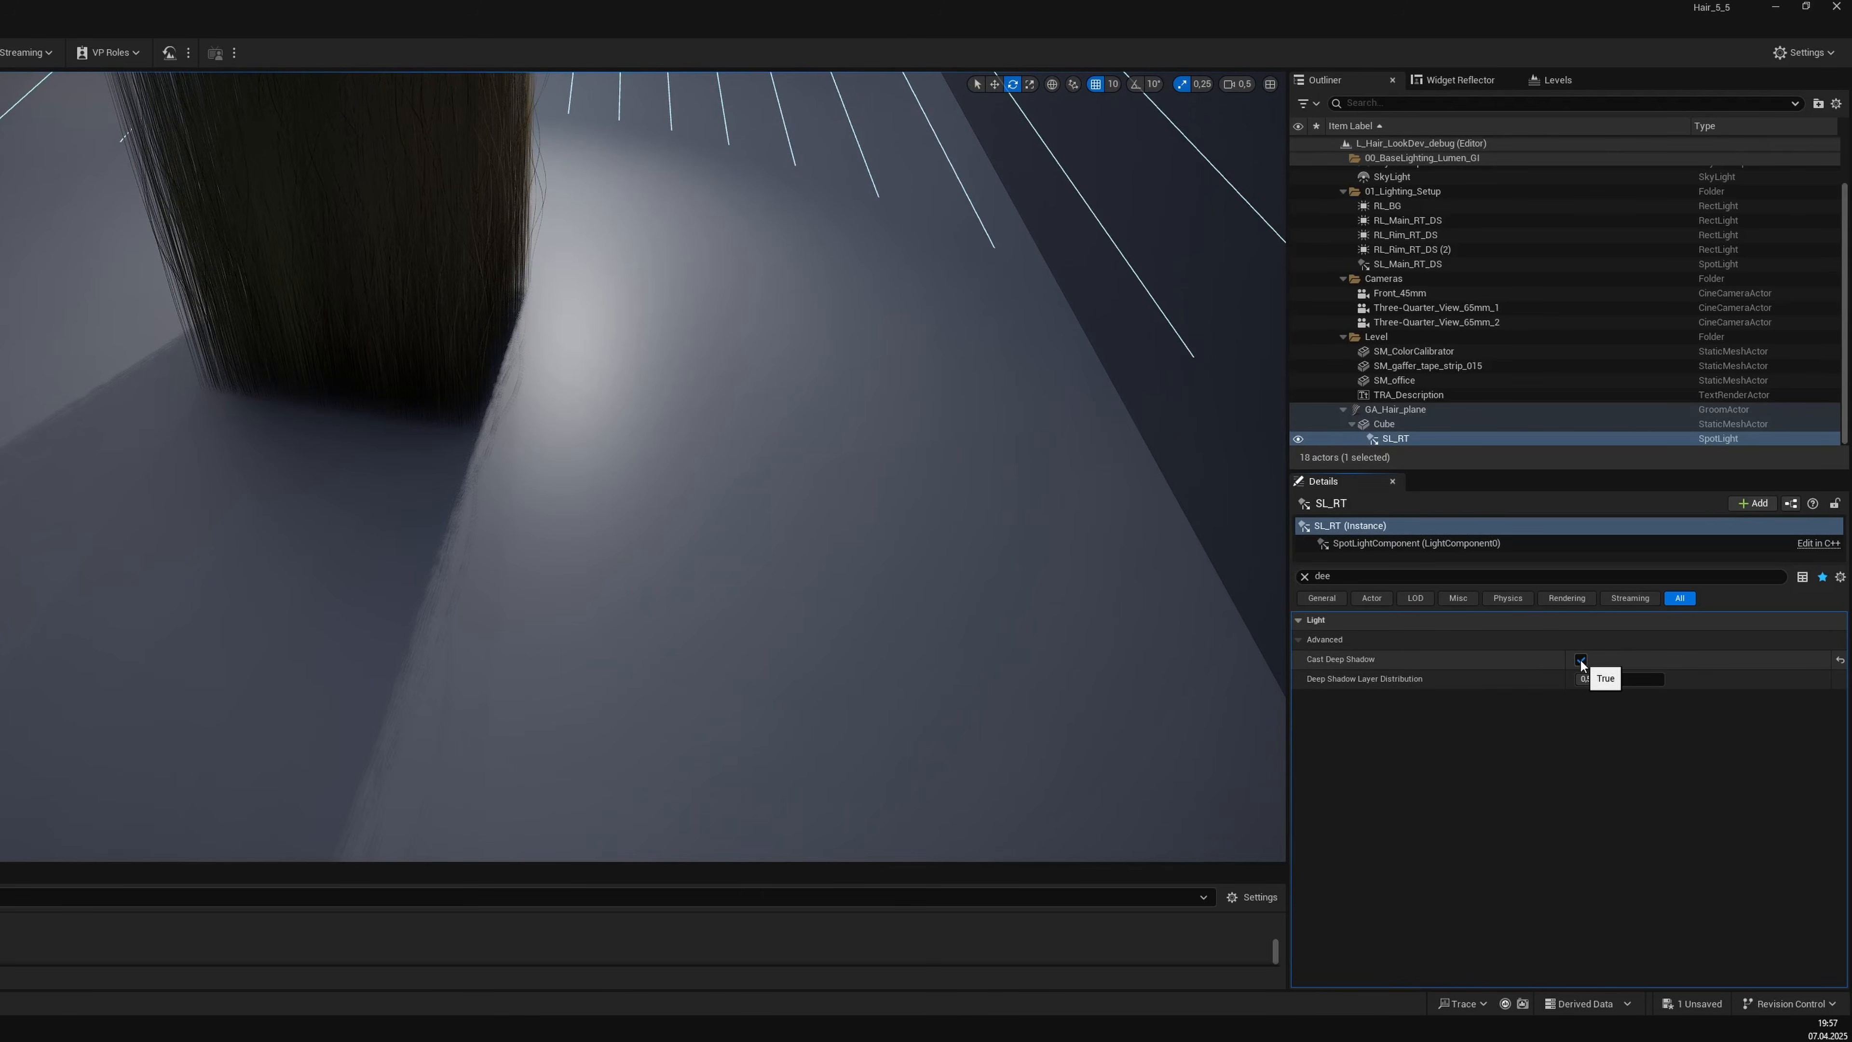
click(1580, 659)
Try SL_RT's Deep Shadow Layer Distribution at 0, compare the hair close up, and return it to 0.5.
right_drag(950, 529, 1148, 642)
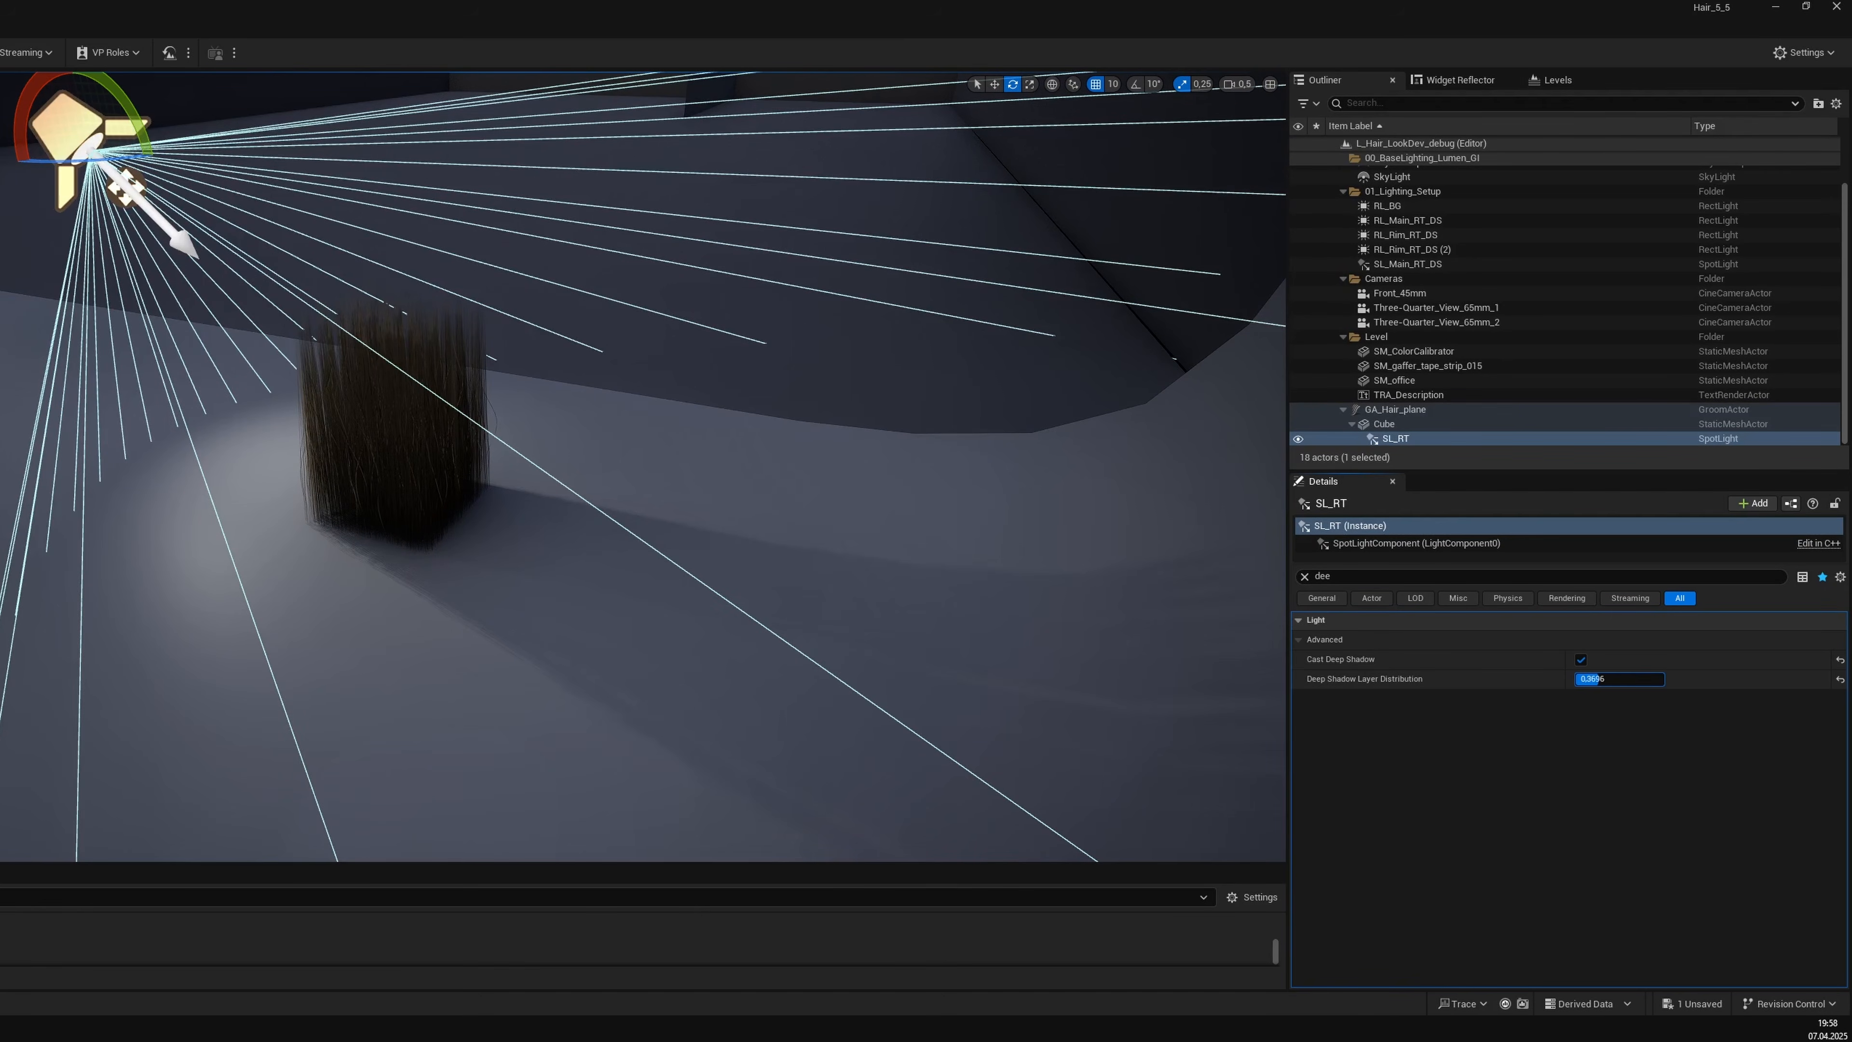
text(0)
key(Return)
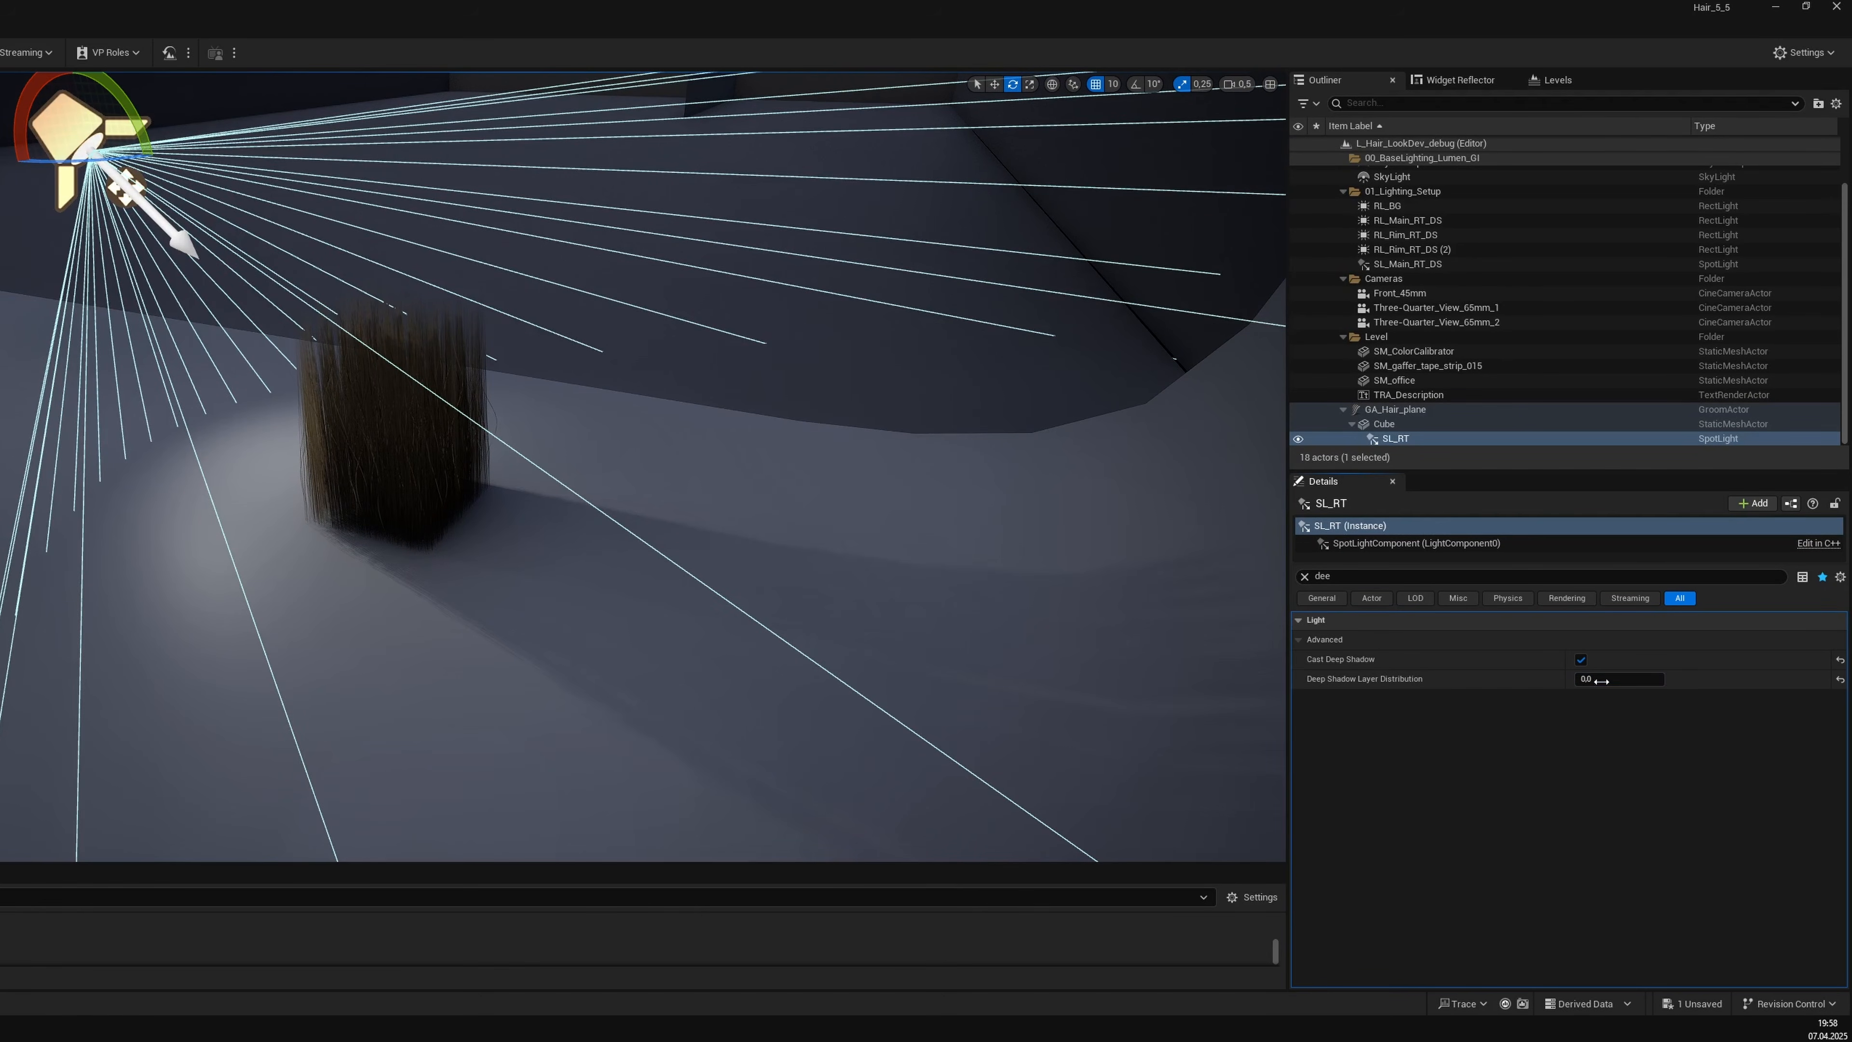
right_drag(937, 595, 838, 583)
mouse_move(1650, 680)
mouse_down()
mouse_move(1684, 678)
mouse_move(1627, 680)
mouse_up()
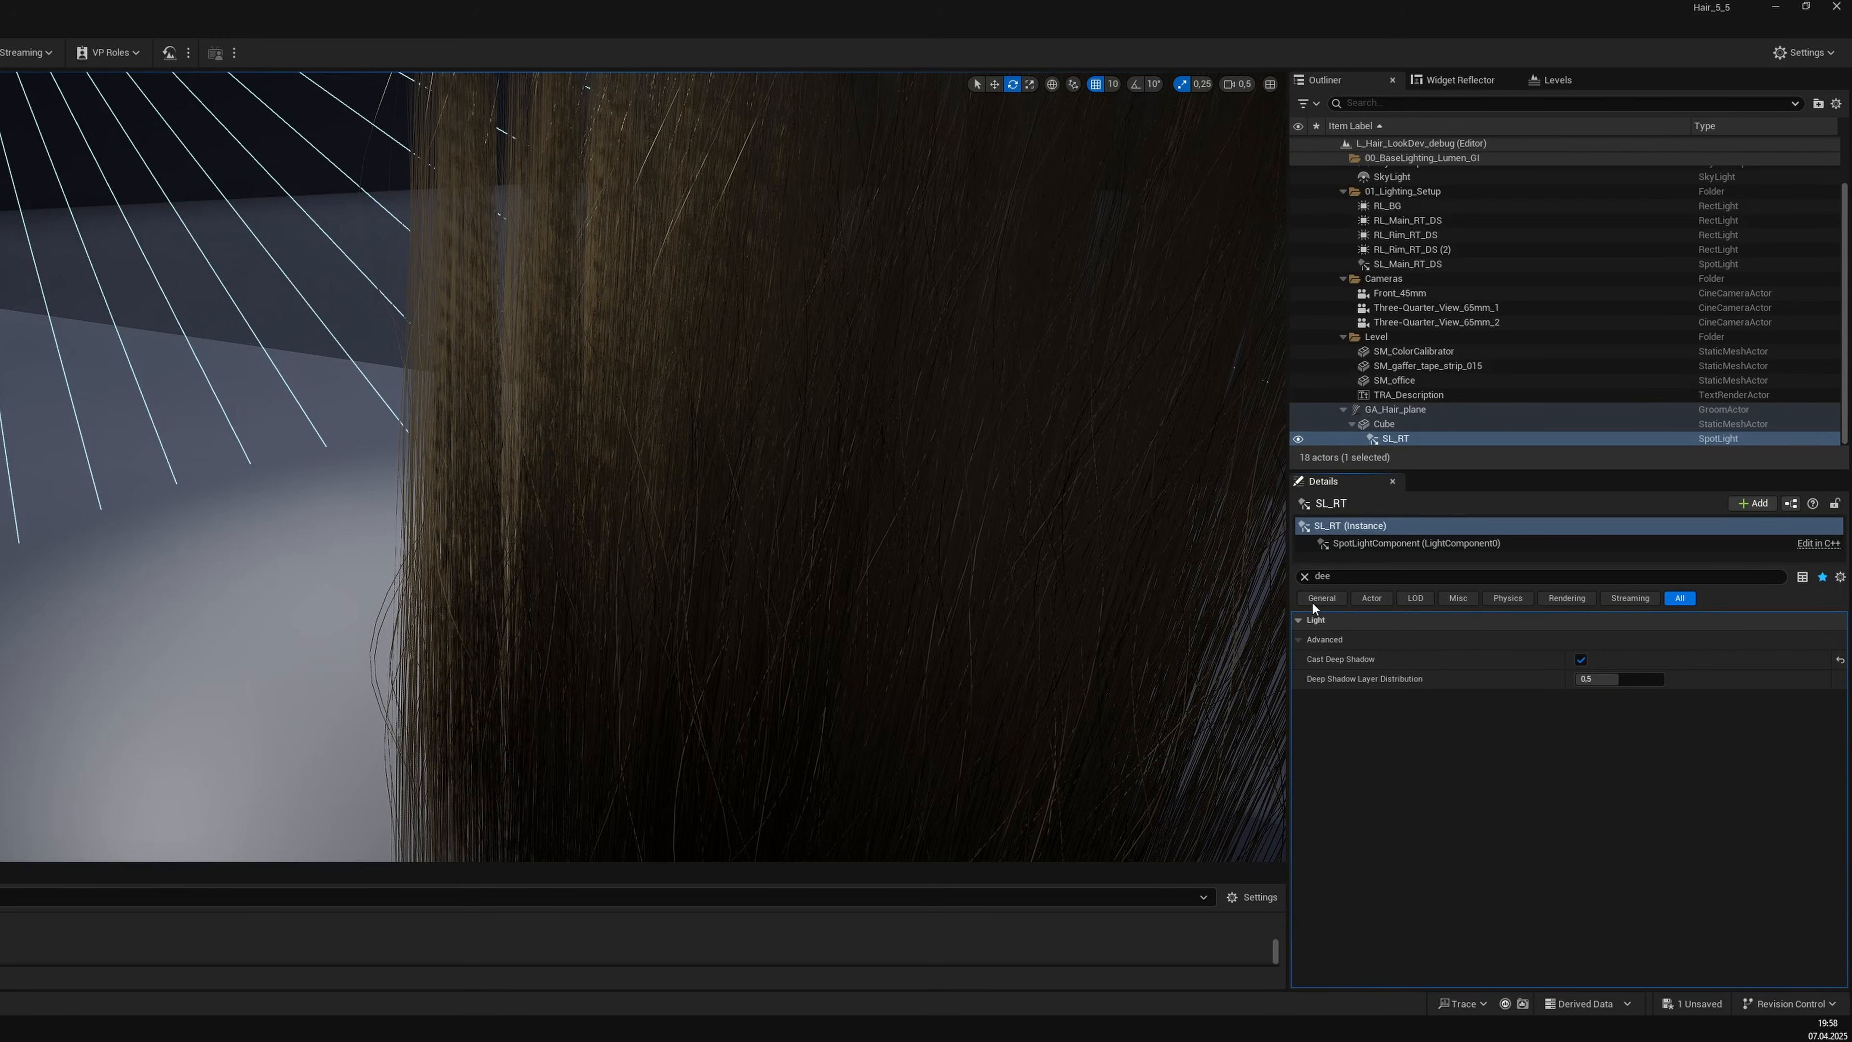
Switch SL_RT's Cast Ray Traced Shadows to Disabled for comparison and back to Enabled.
click(1304, 576)
text(ray)
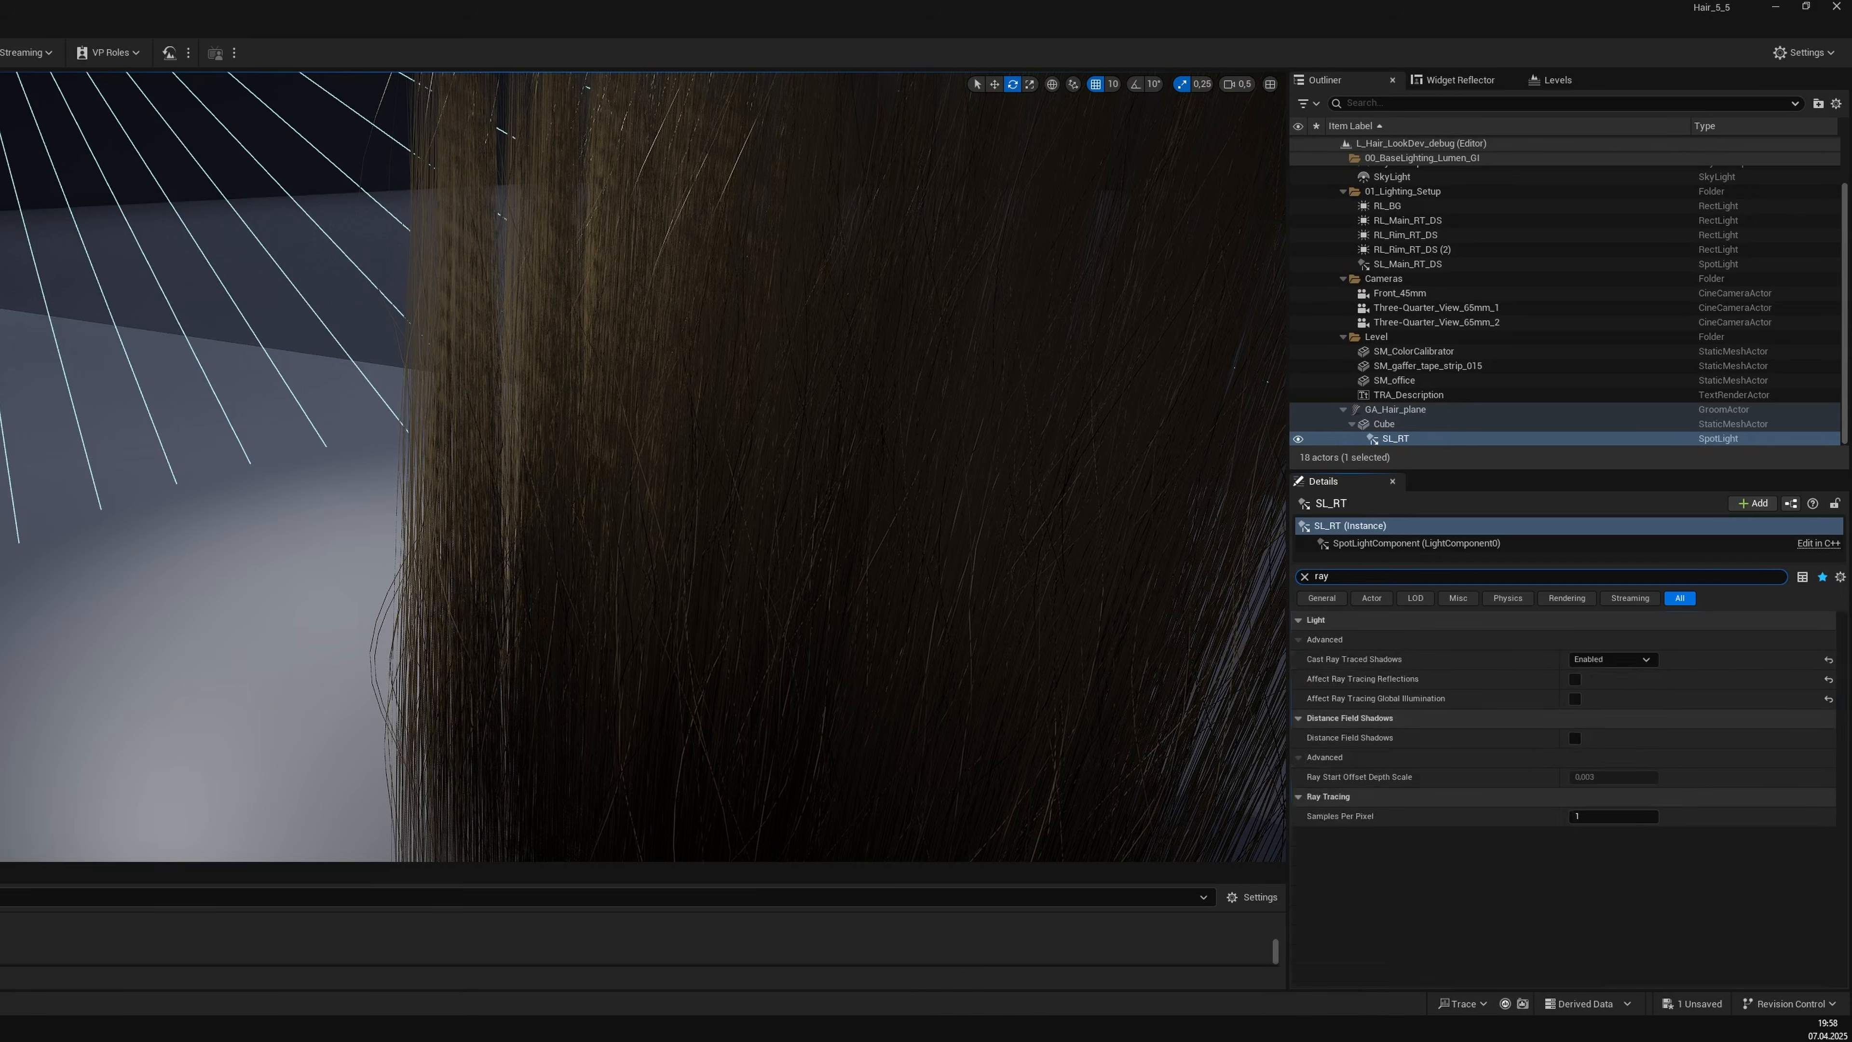
click(1608, 659)
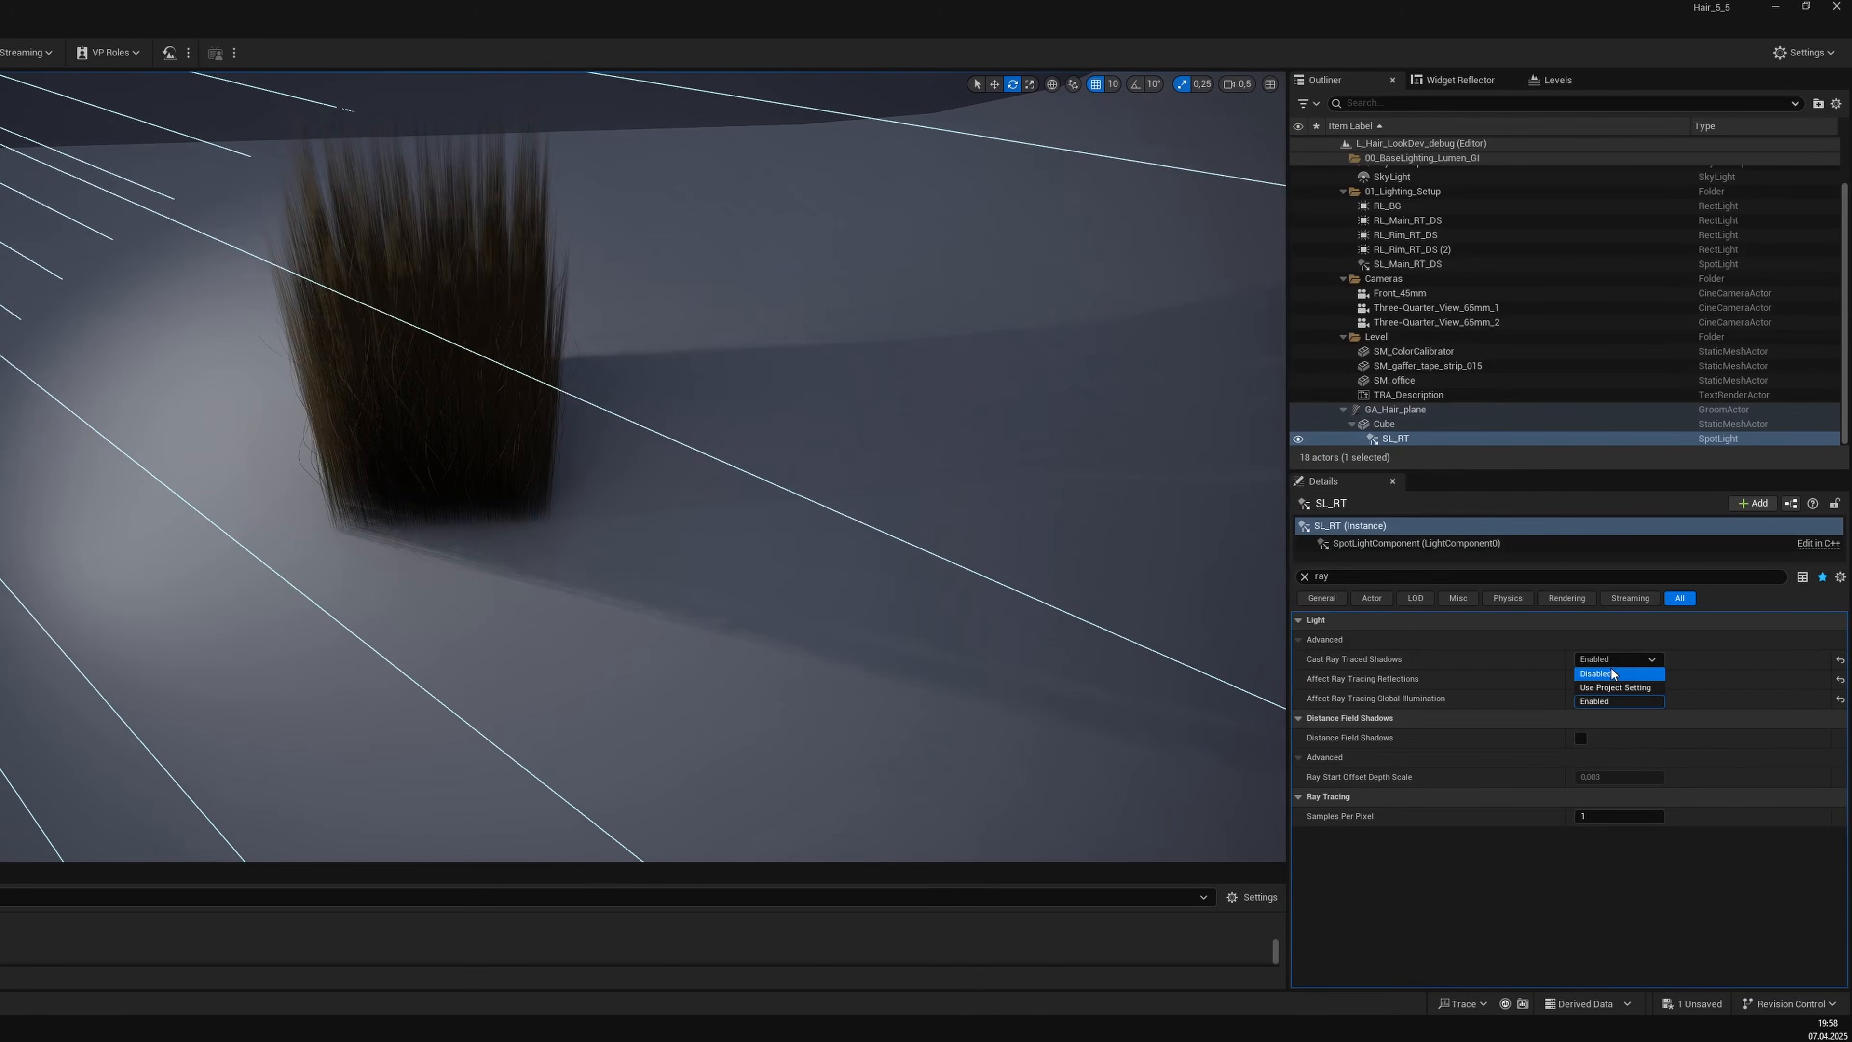
click(1611, 670)
click(1610, 661)
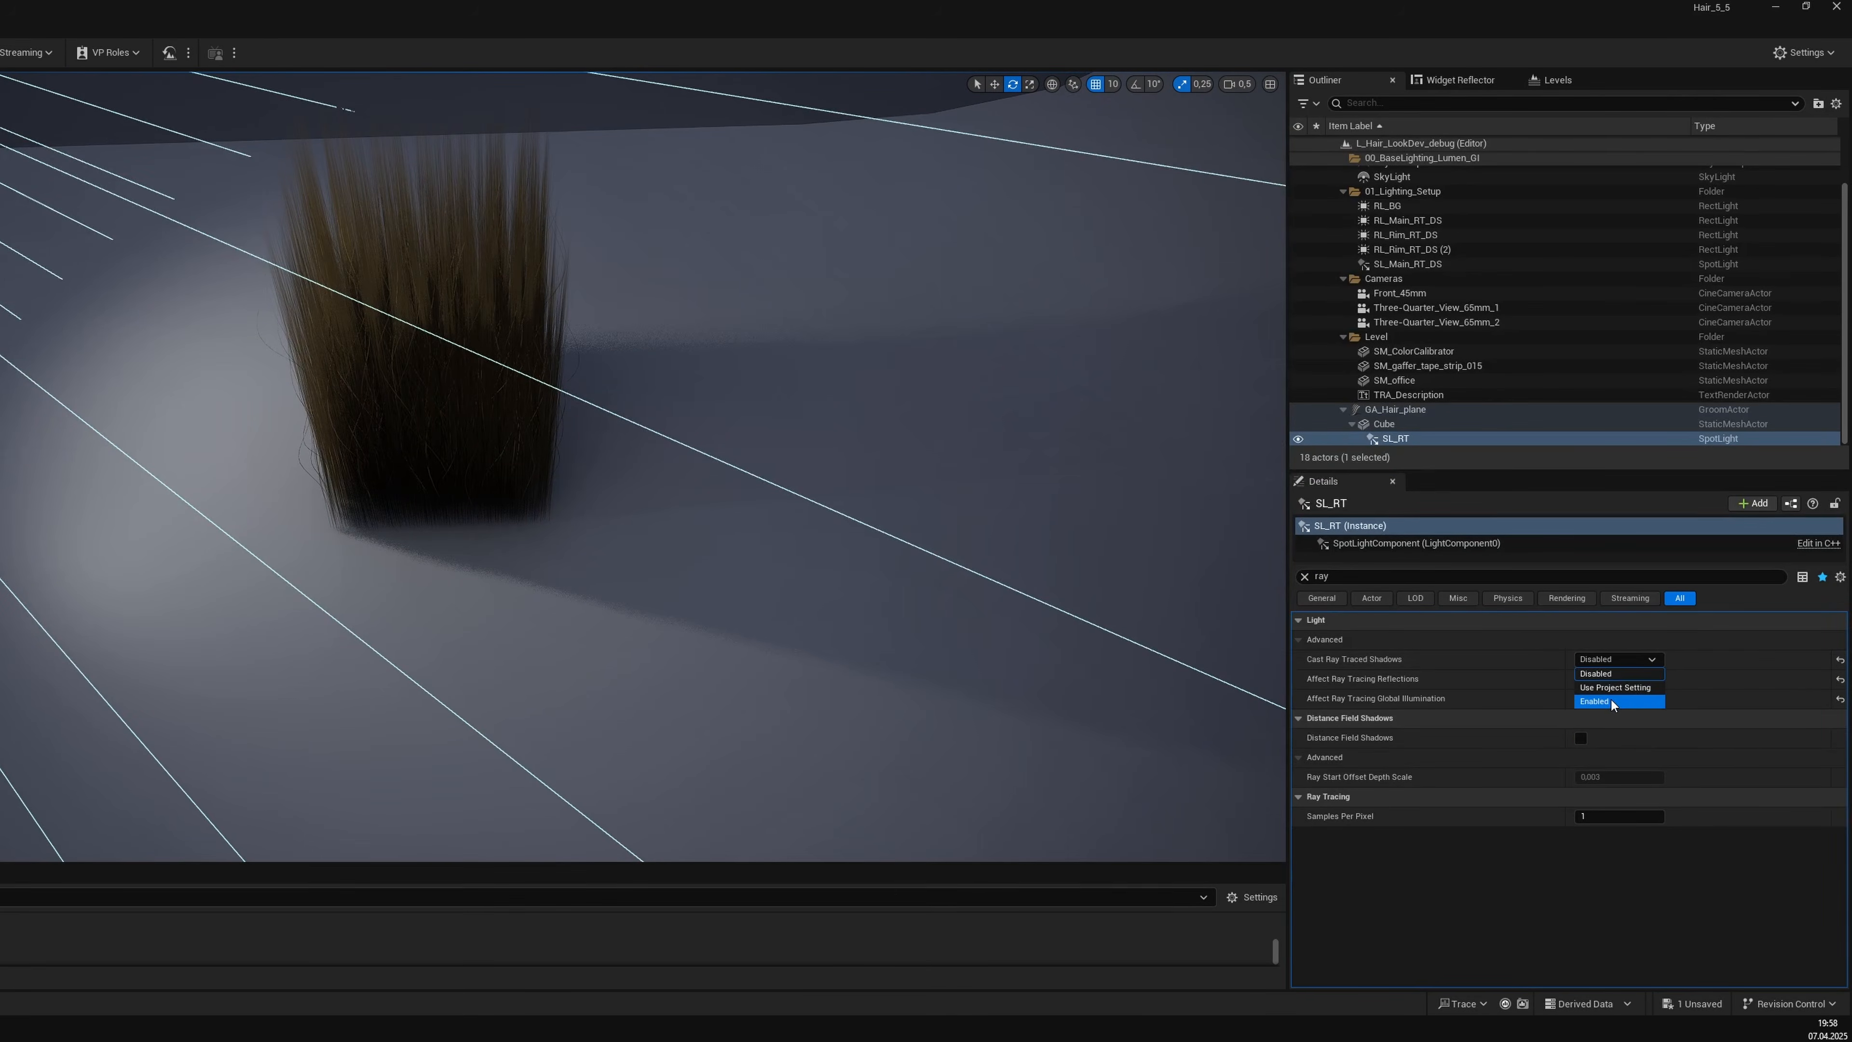
click(1611, 698)
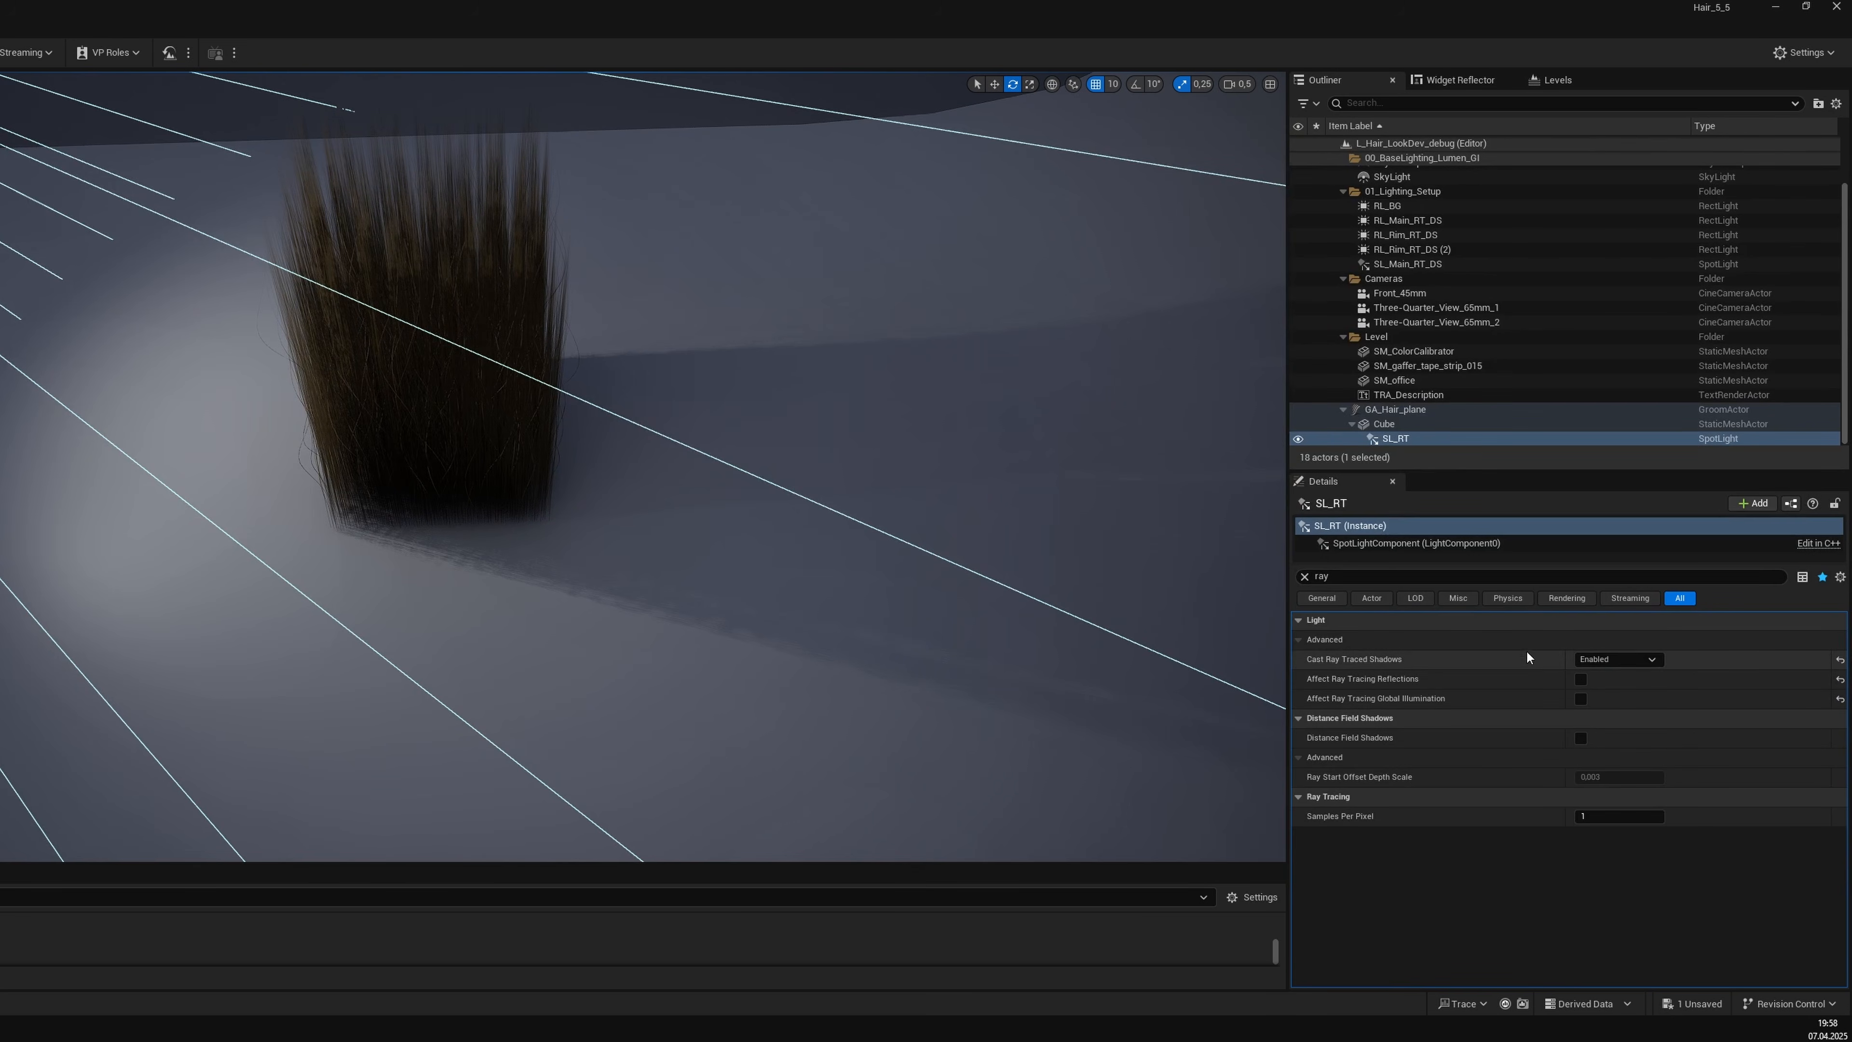
Rename the SL_RT spot light as SL_RT_DS.
mouse_move(790, 401)
right_down()
mouse_move(722, 467)
mouse_move(765, 409)
right_up()
click(1429, 438)
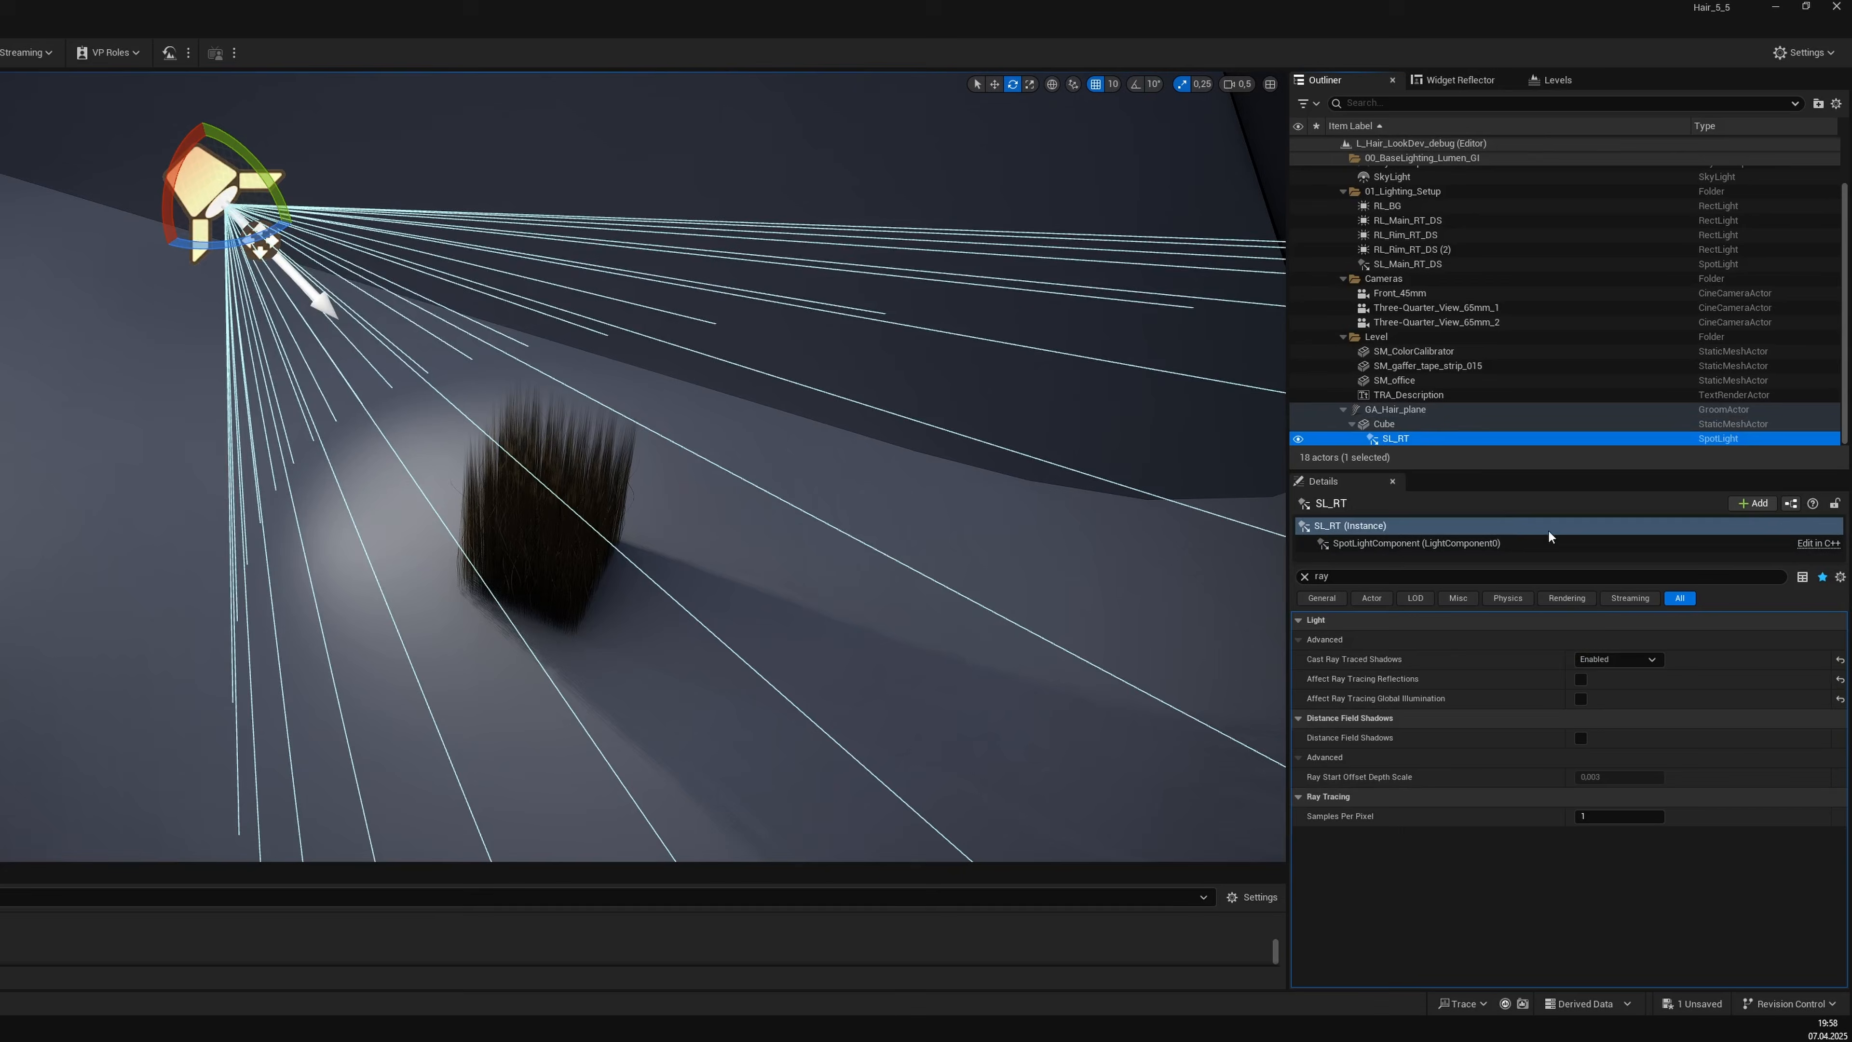
key(F2)
key(End)
text(_DS)
key(Return)
Duplicate SL_RT_DS under the same Cube and name the copy SL_RT_VX.
key(ctrl+d)
key(F2)
text(ИА)
key(BackSpace)
key(BackSpace)
text(VX)
key(Return)
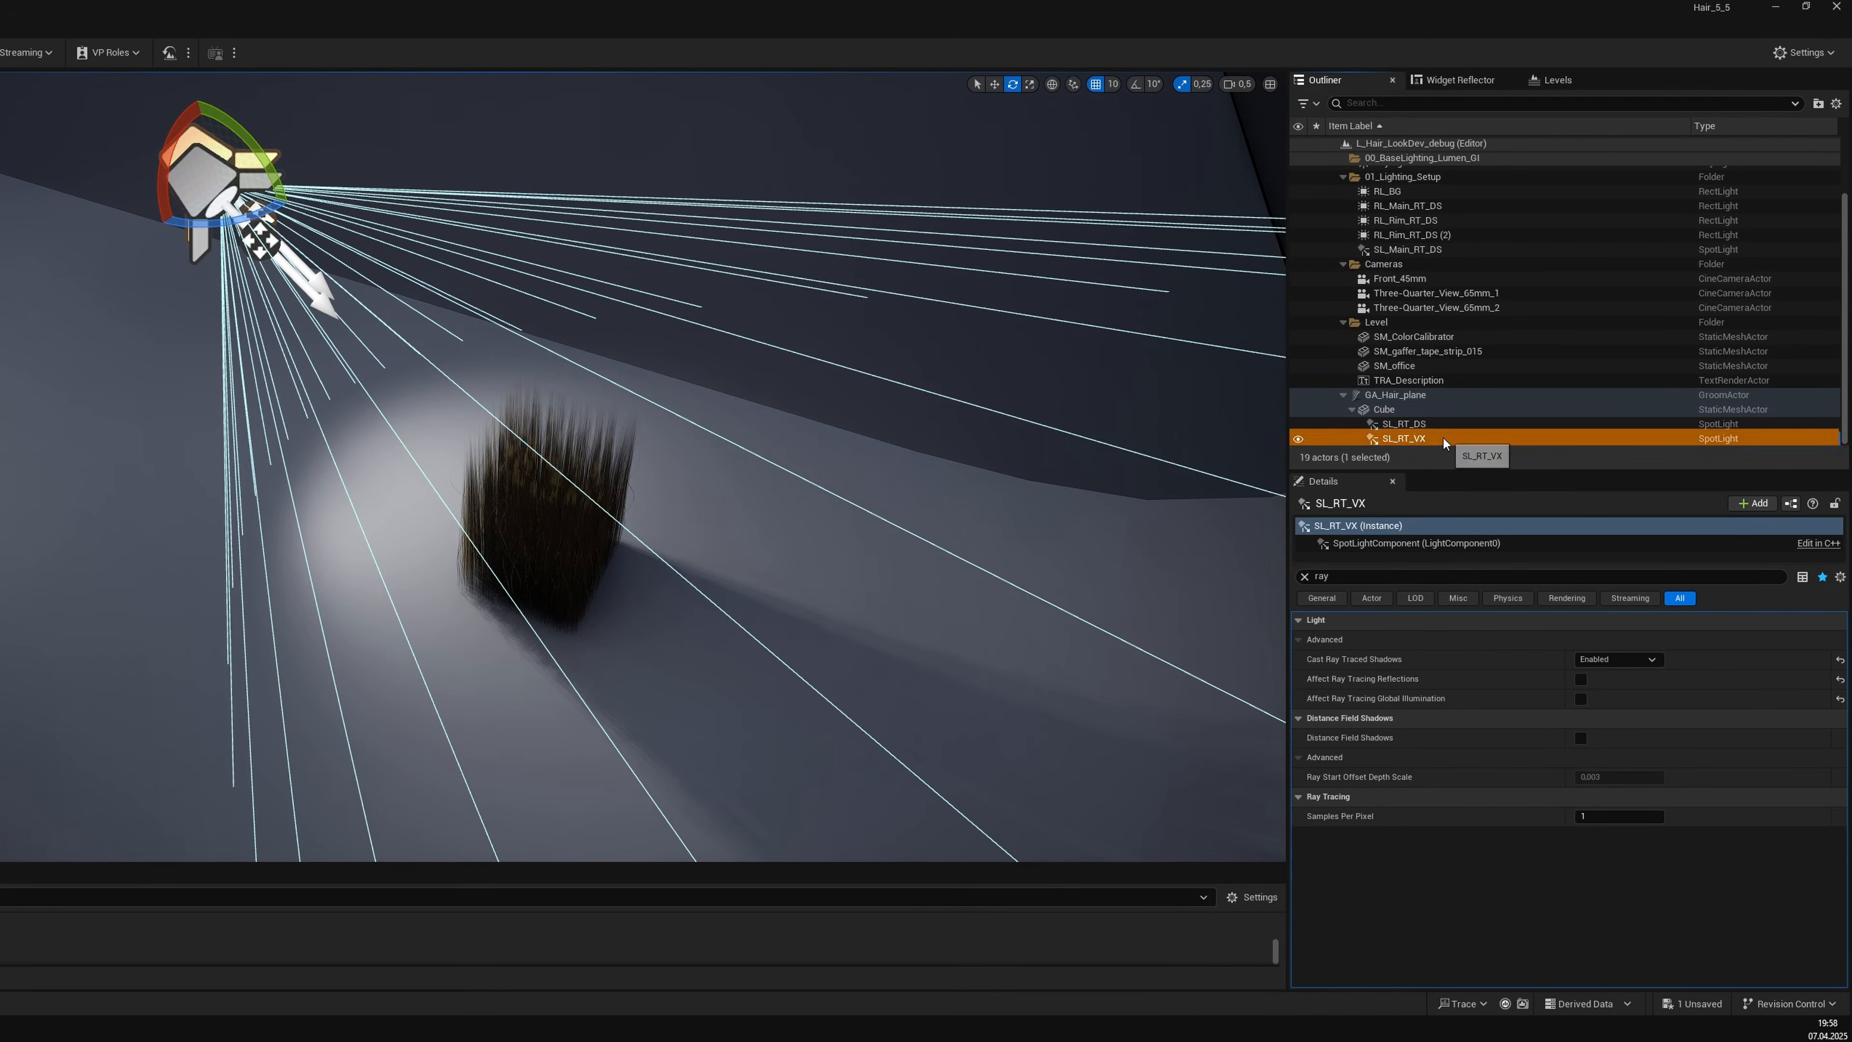
Rename the light's parent Cube as Cube_SL_RT_DS.
click(1561, 571)
click(1447, 426)
key(F2)
click(1438, 413)
key(F2)
text(_SL_RT_DS)
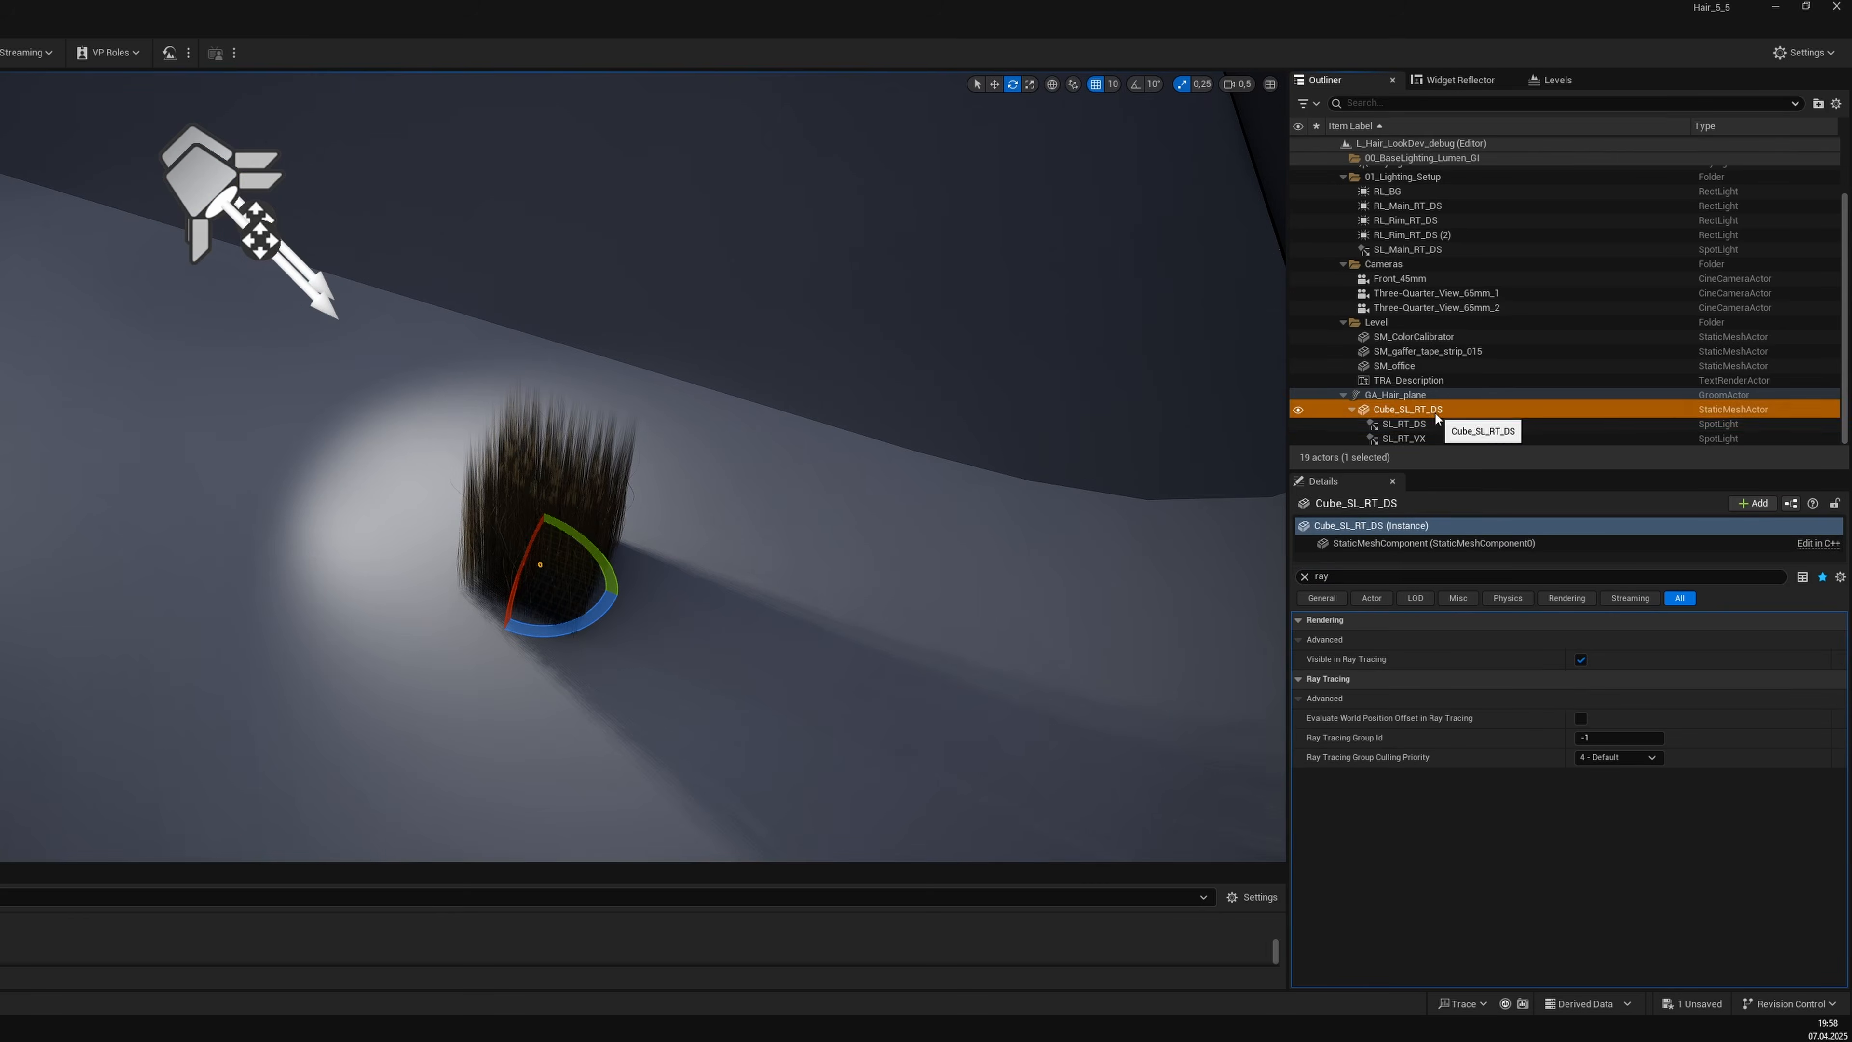
Delete the SL_RT_VX light, and duplicate Cube_SL_RT_DS under the name Cube_SL_RT_VX.
click(1437, 438)
key(Delete)
click(1440, 411)
key(ctrl+d)
key(F2)
key(End)
key(BackSpace)
key(BackSpace)
key(BackSpace)
text(VX)
key(Return)
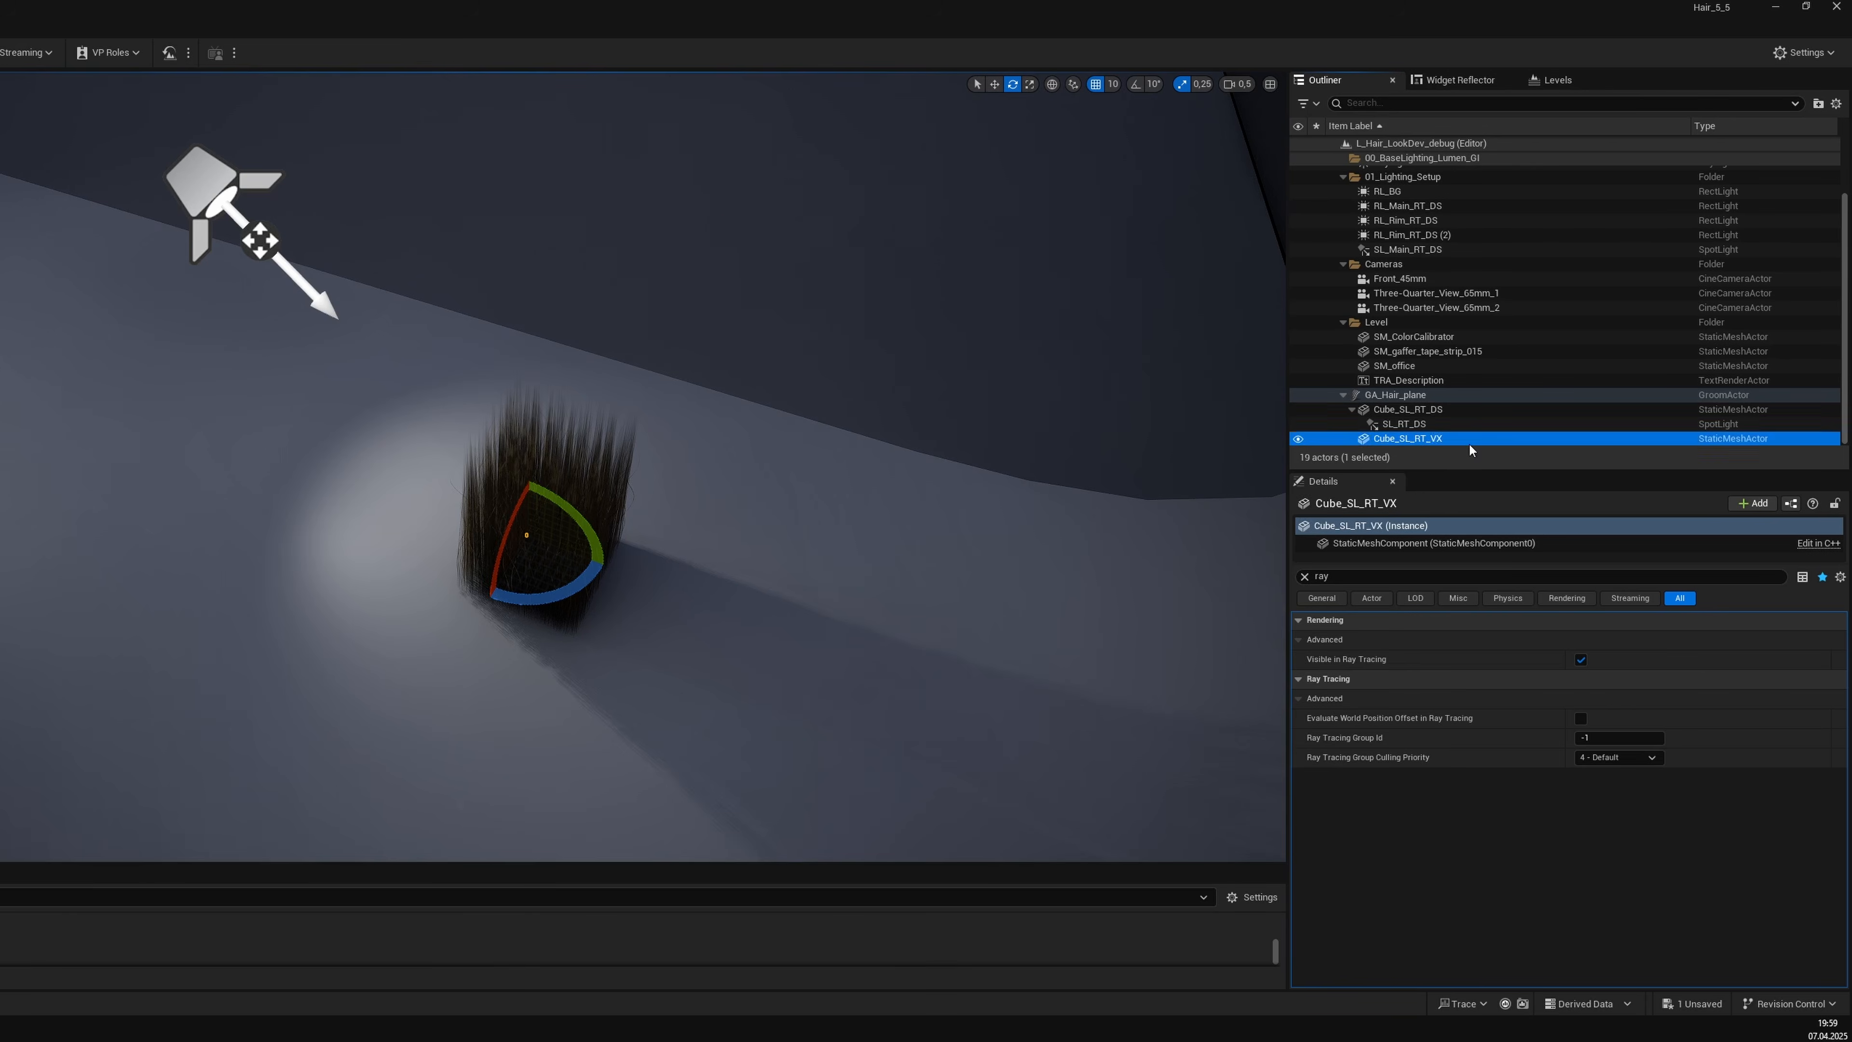
Duplicate SL_RT_DS, attach the copy to Cube_SL_RT_VX, and name it SL_RT_VX.
click(1418, 424)
key(ctrl+d)
drag(1418, 424, 1418, 438)
key(F2)
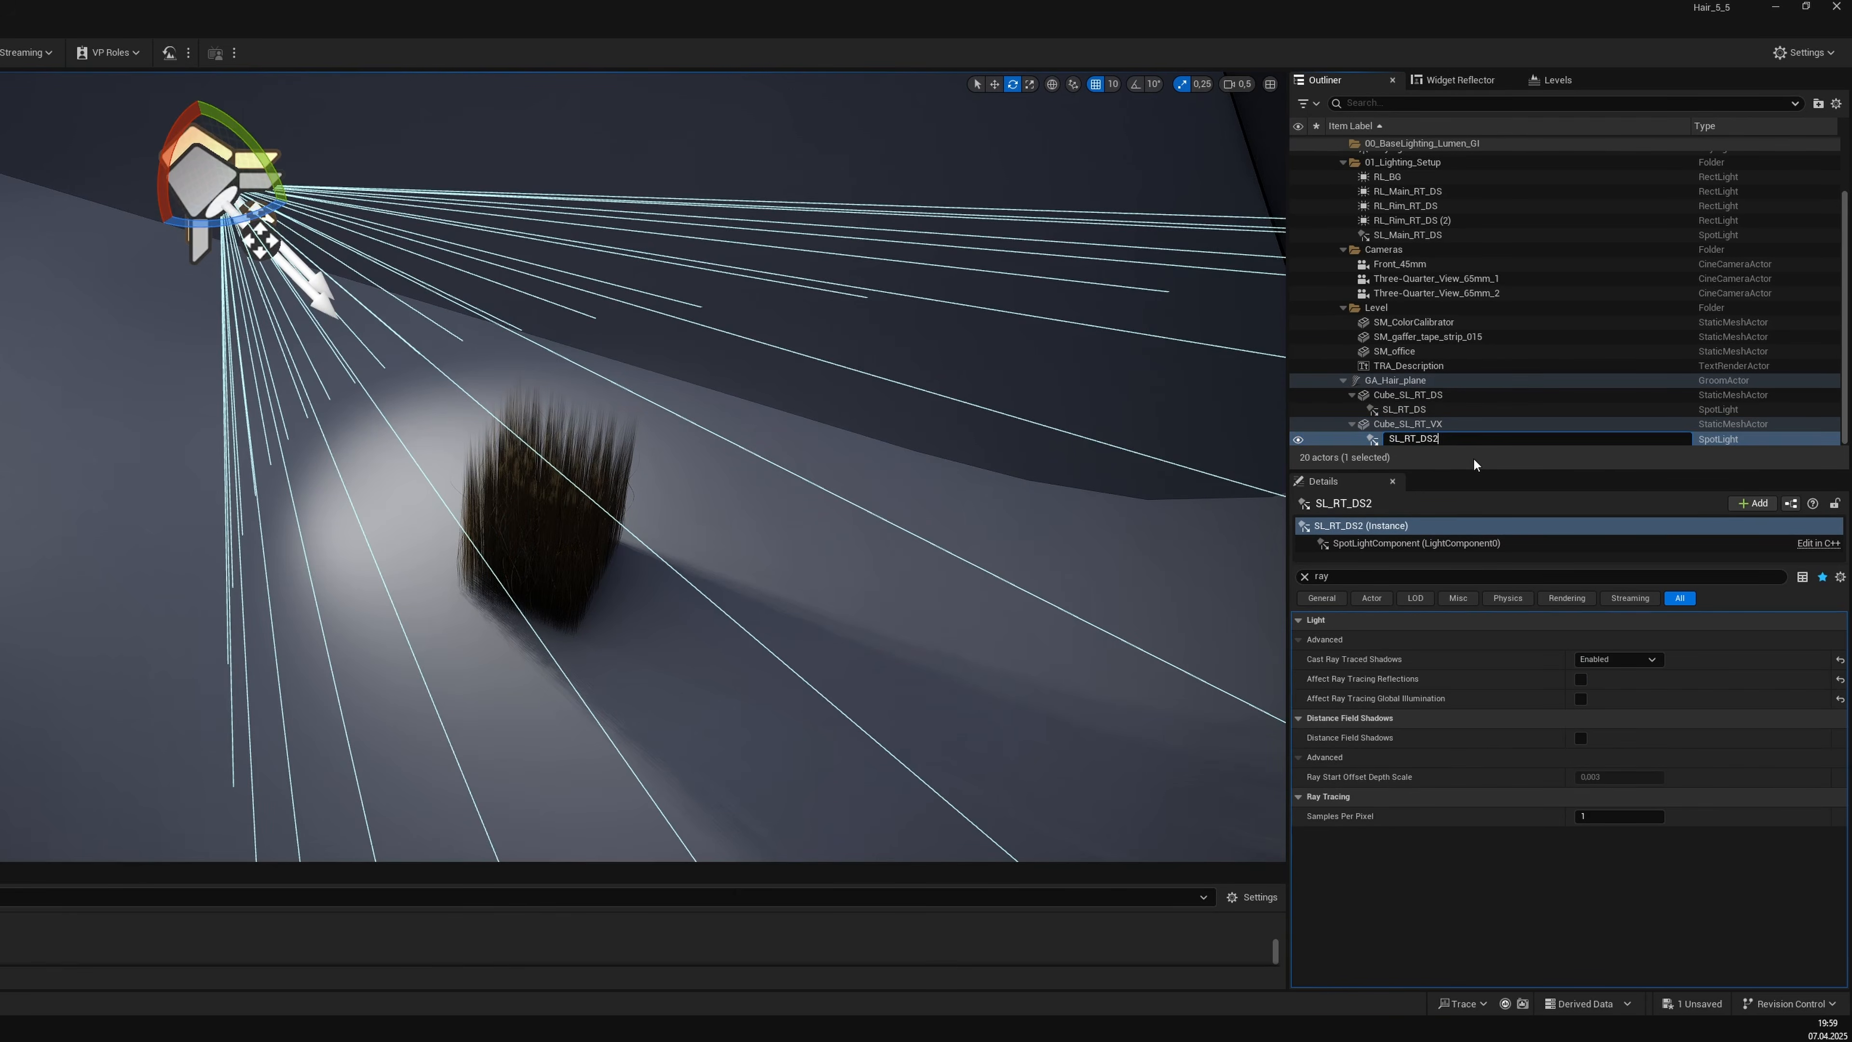
key(BackSpace)
text(VX)
key(Return)
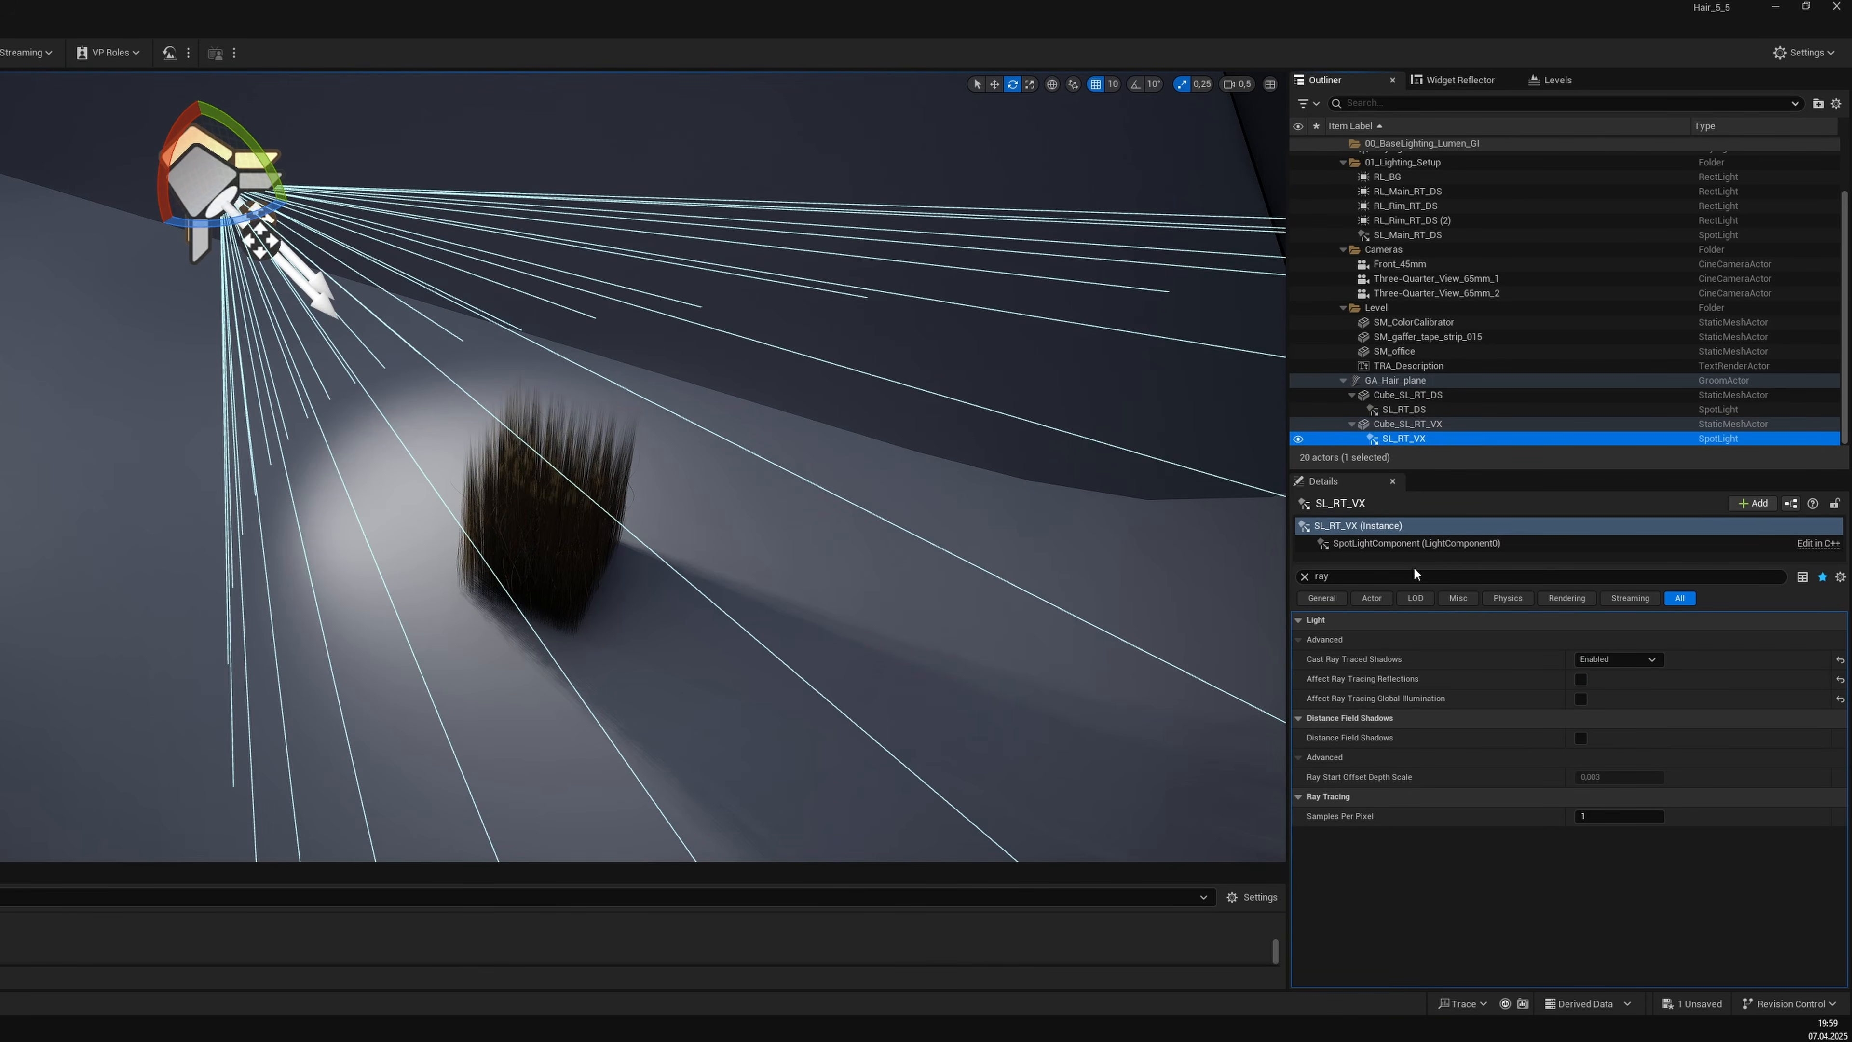
Turn off Cast Deep Shadow on the SL_RT_VX light.
click(1405, 578)
text(v)
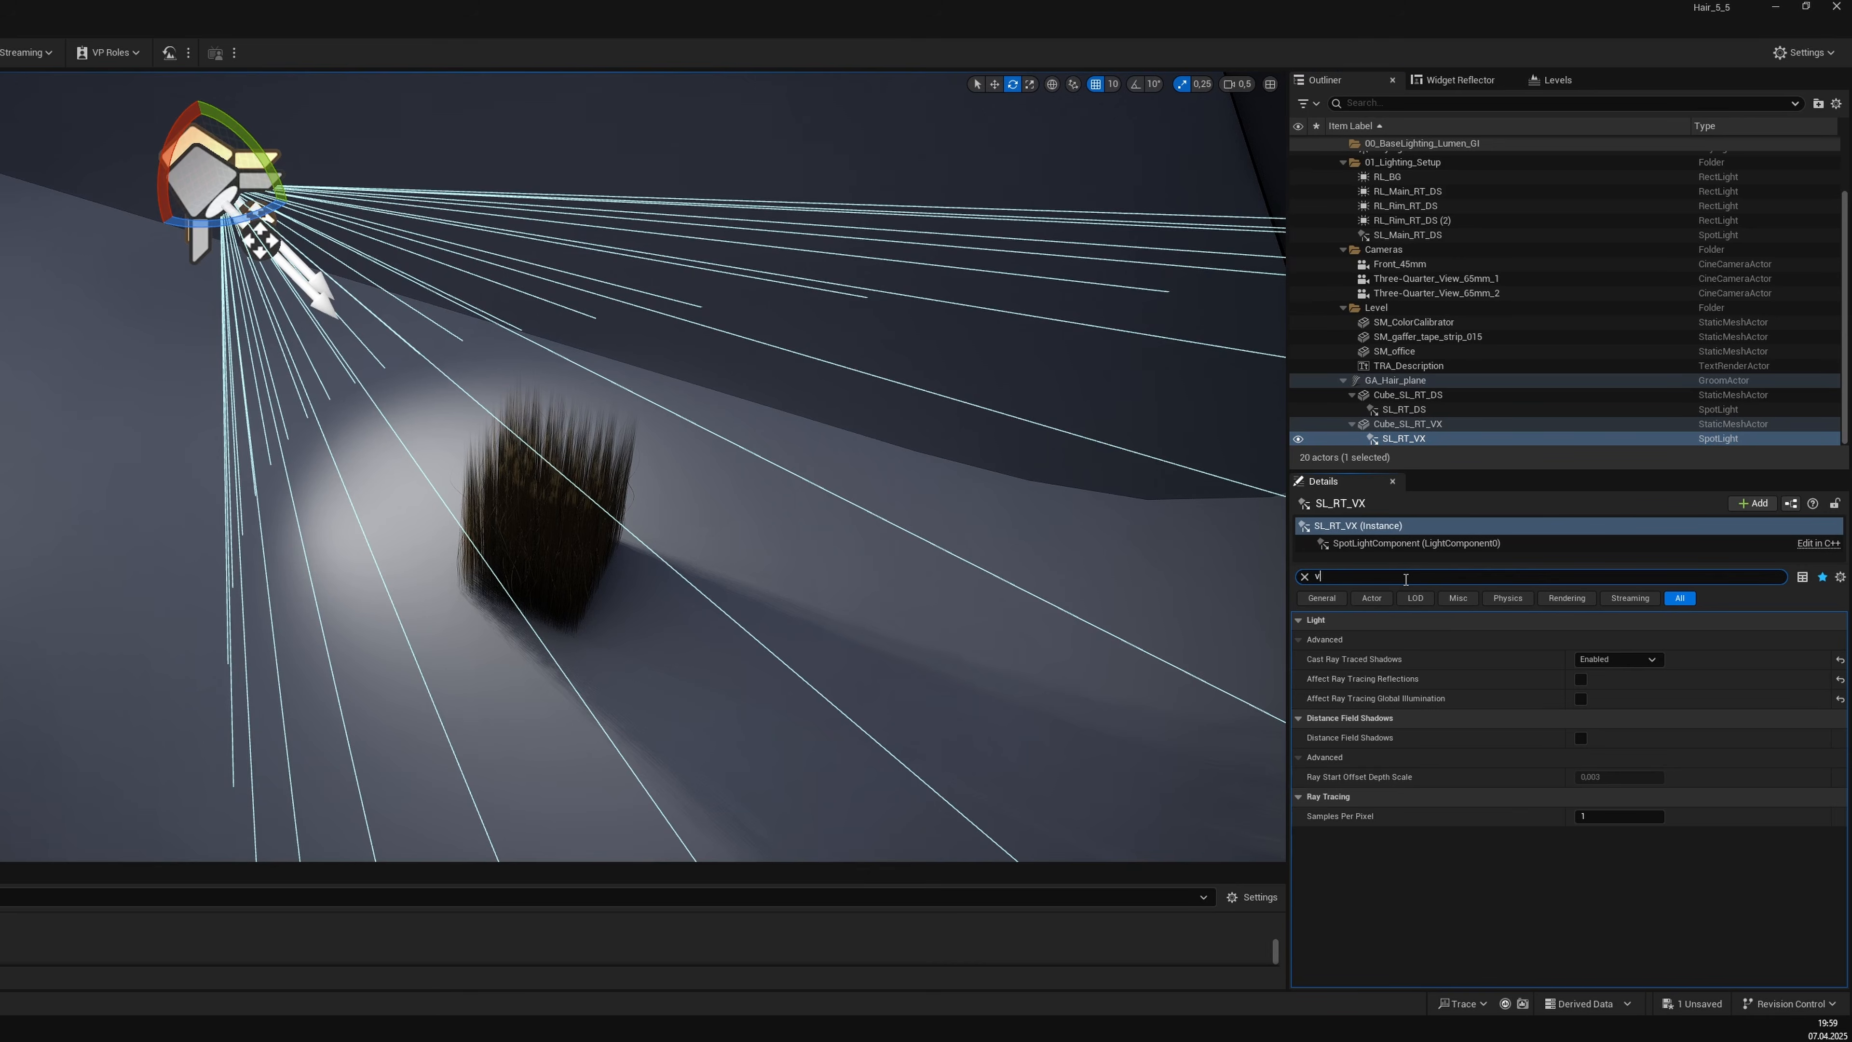
text(x)
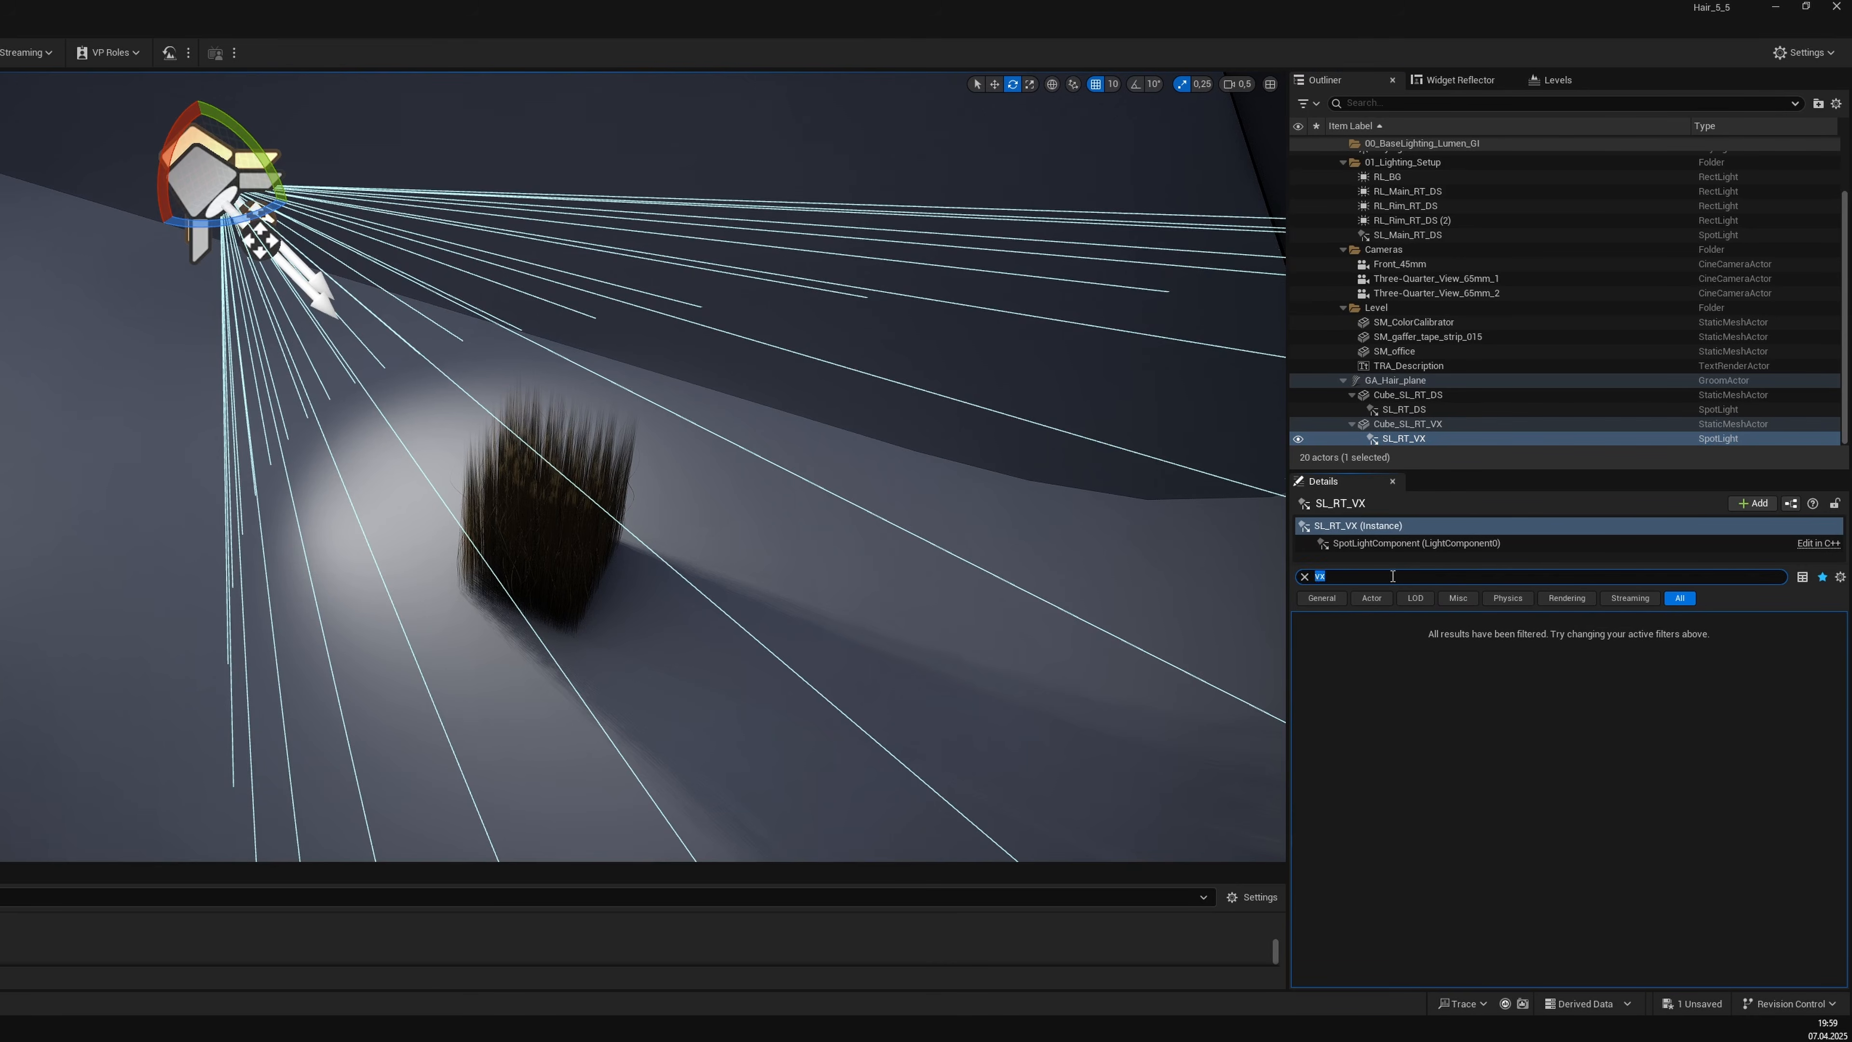
text(dee)
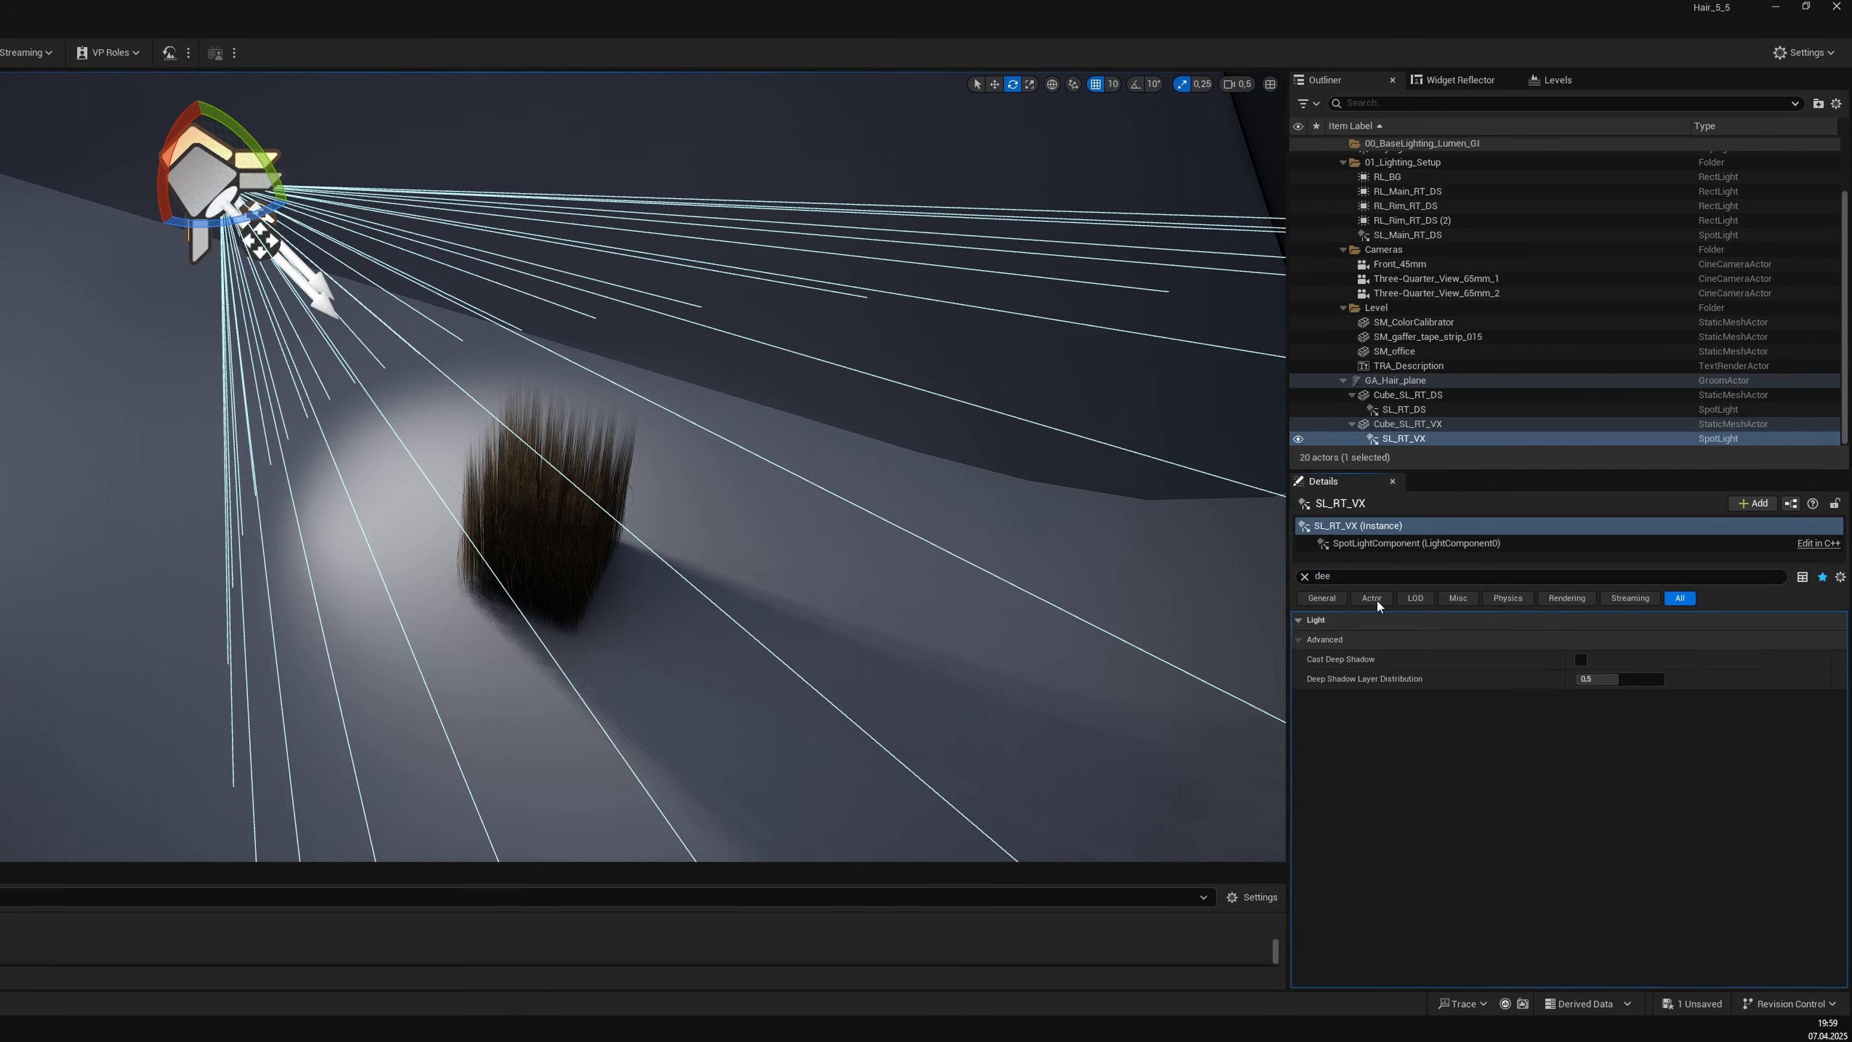
click(1305, 576)
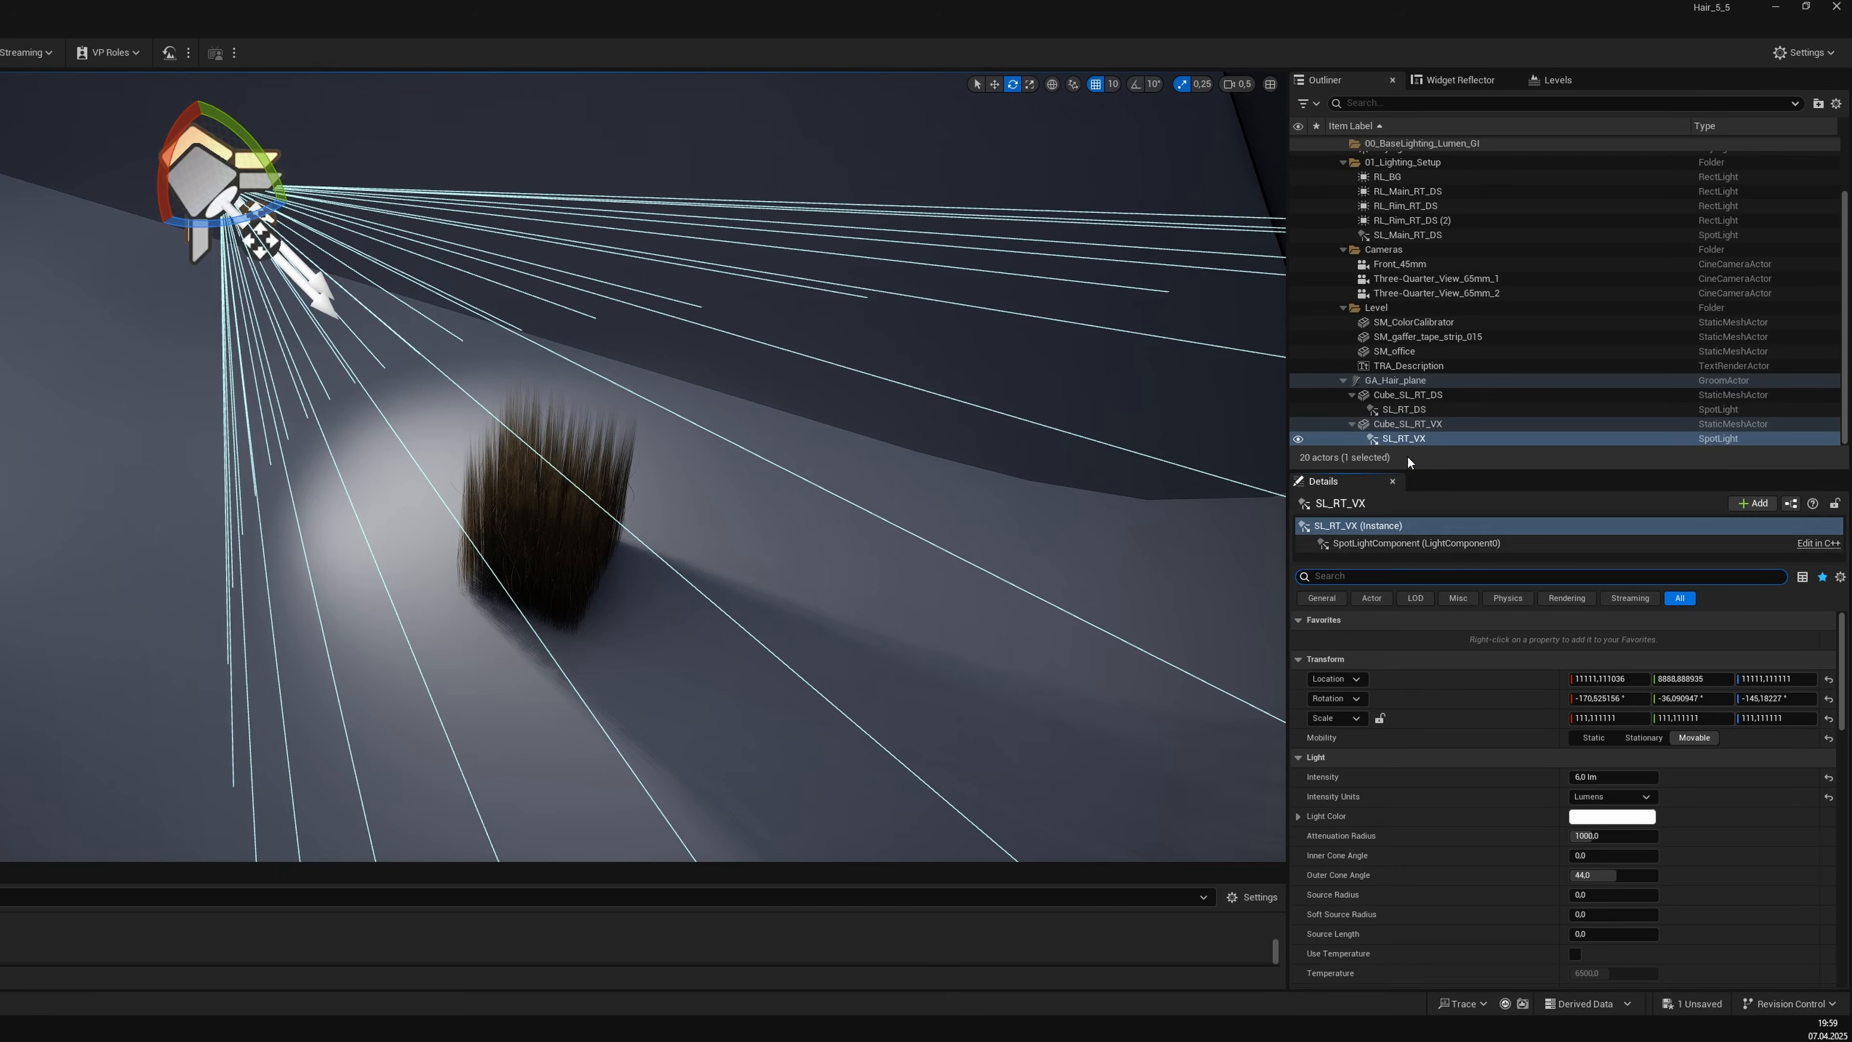
Rotate Cube_SL_RT_VX about Z to about 77° to swing its light to the hair's other side, and hide SL_RT_DS.
click(1407, 424)
drag(573, 586, 751, 584)
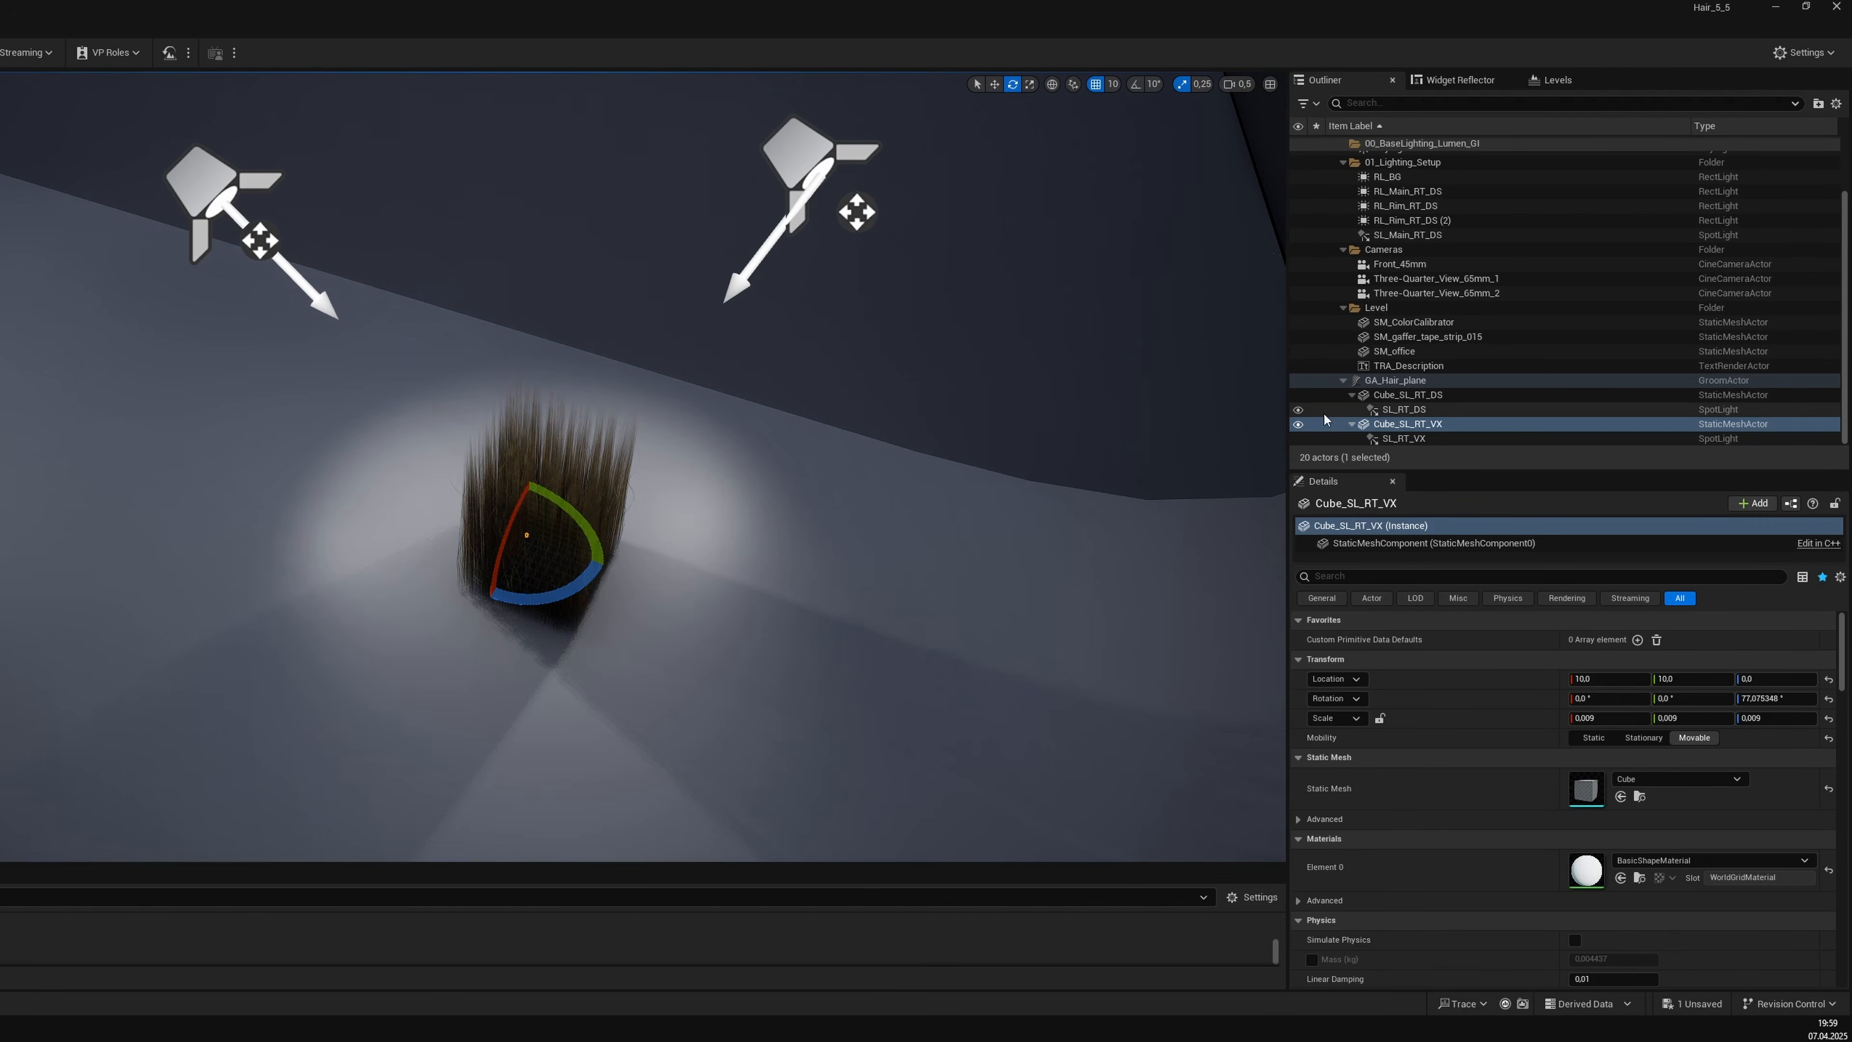
click(1298, 410)
right_drag(984, 452, 1013, 518)
key(w)
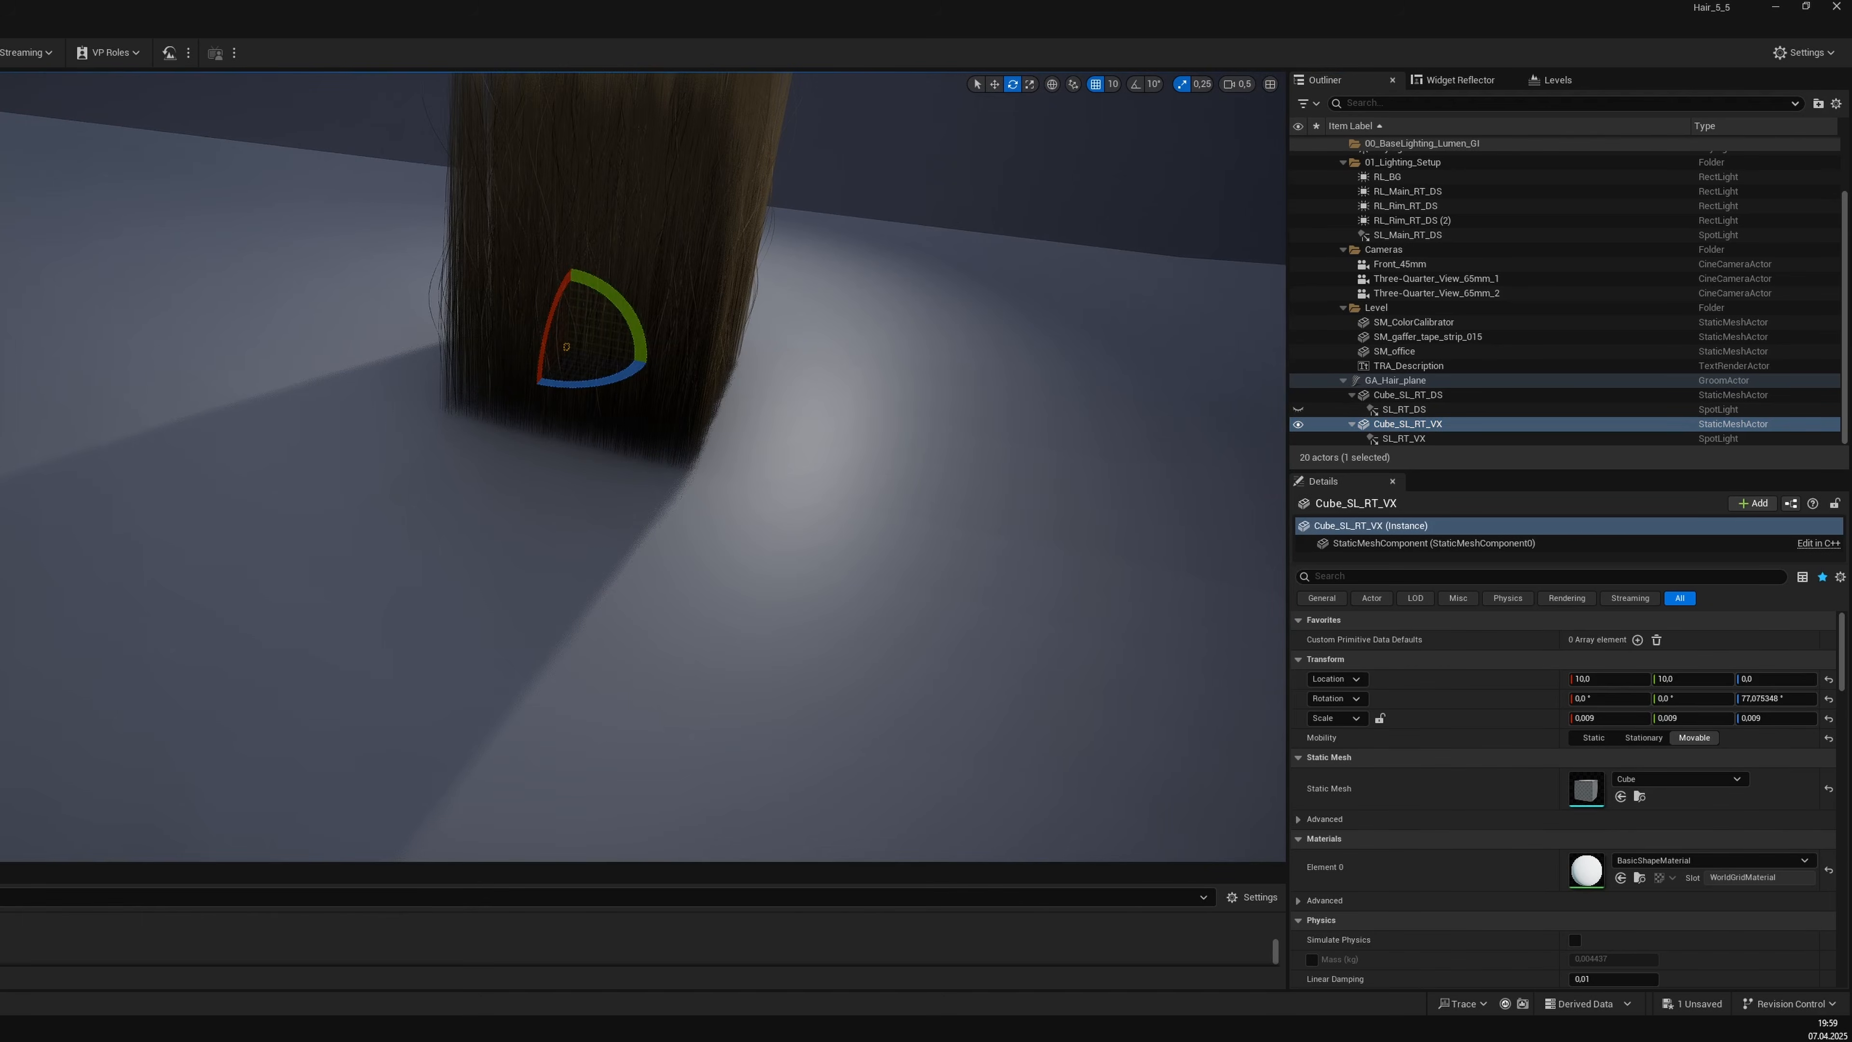
Check SL_RT_VX's Cast Deep Shadow setting, and set its Indirect Lighting Intensity and Volumetric Scattering Intensity to 0.
scroll(1498, 656, down, 5)
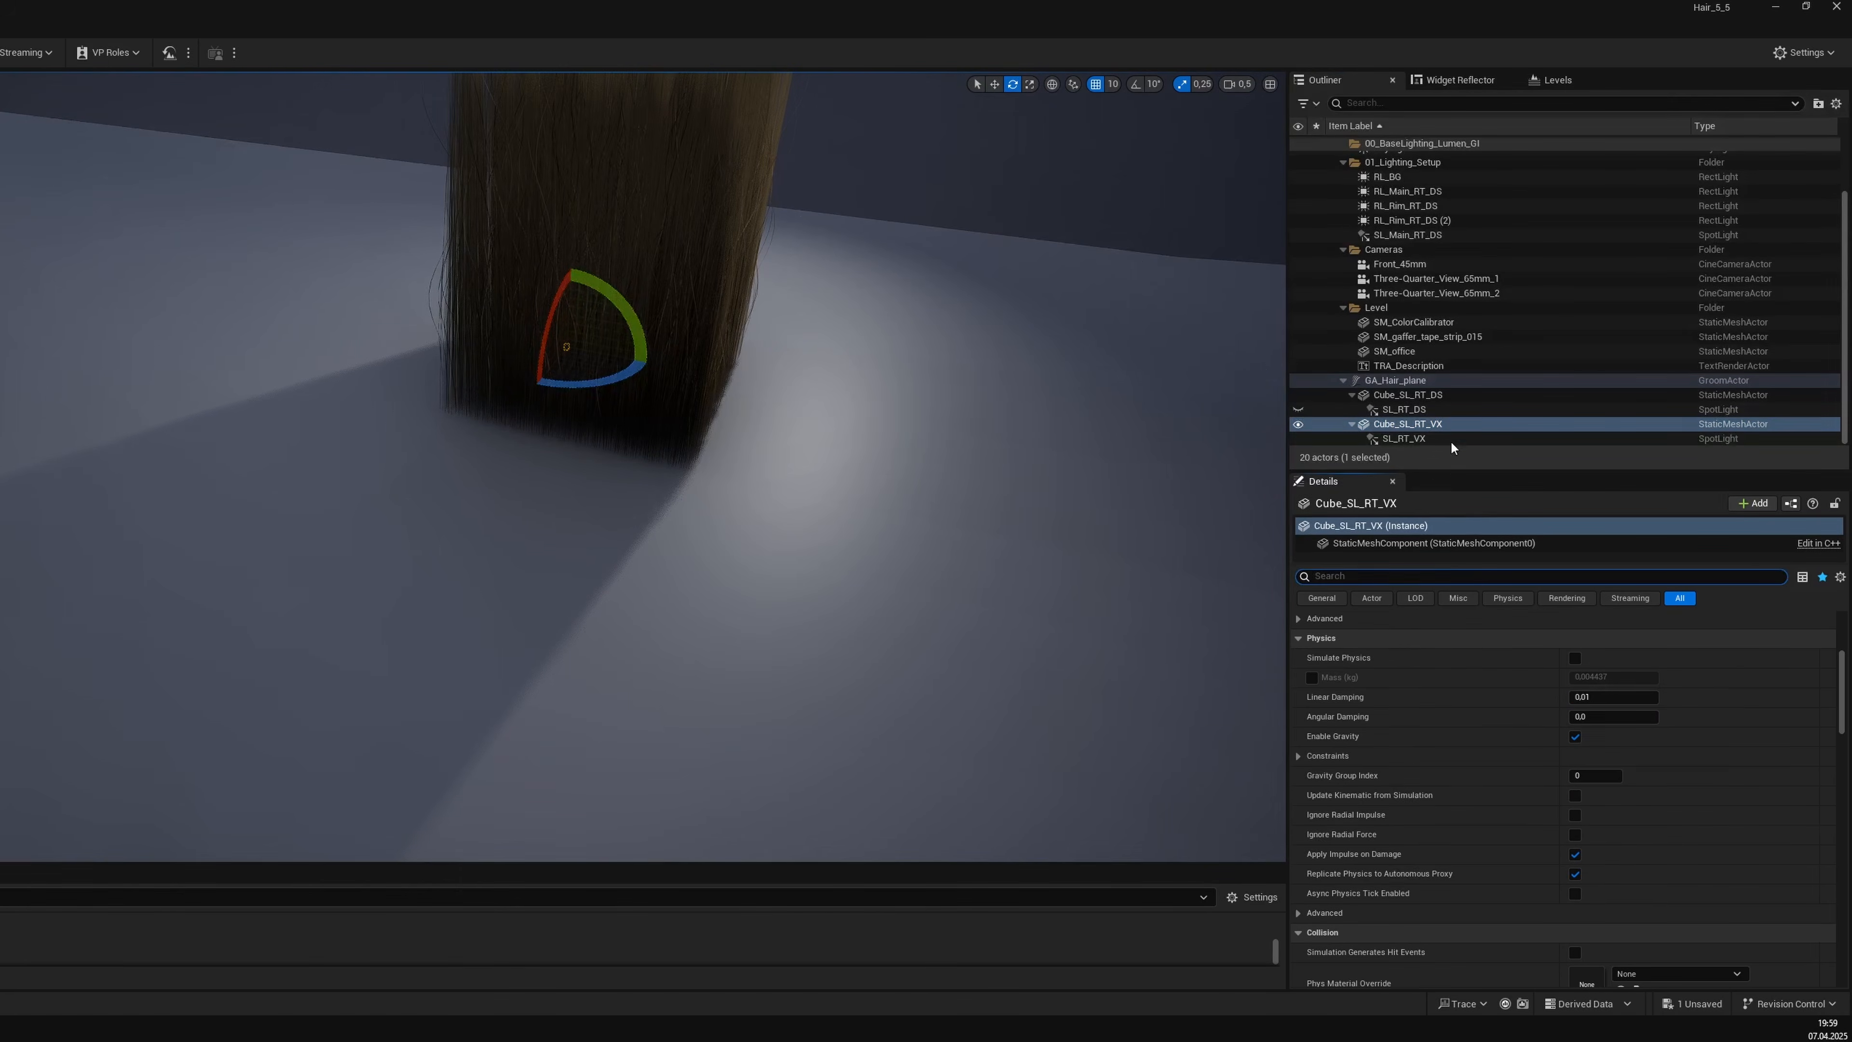
click(1403, 439)
click(1542, 576)
text(dee)
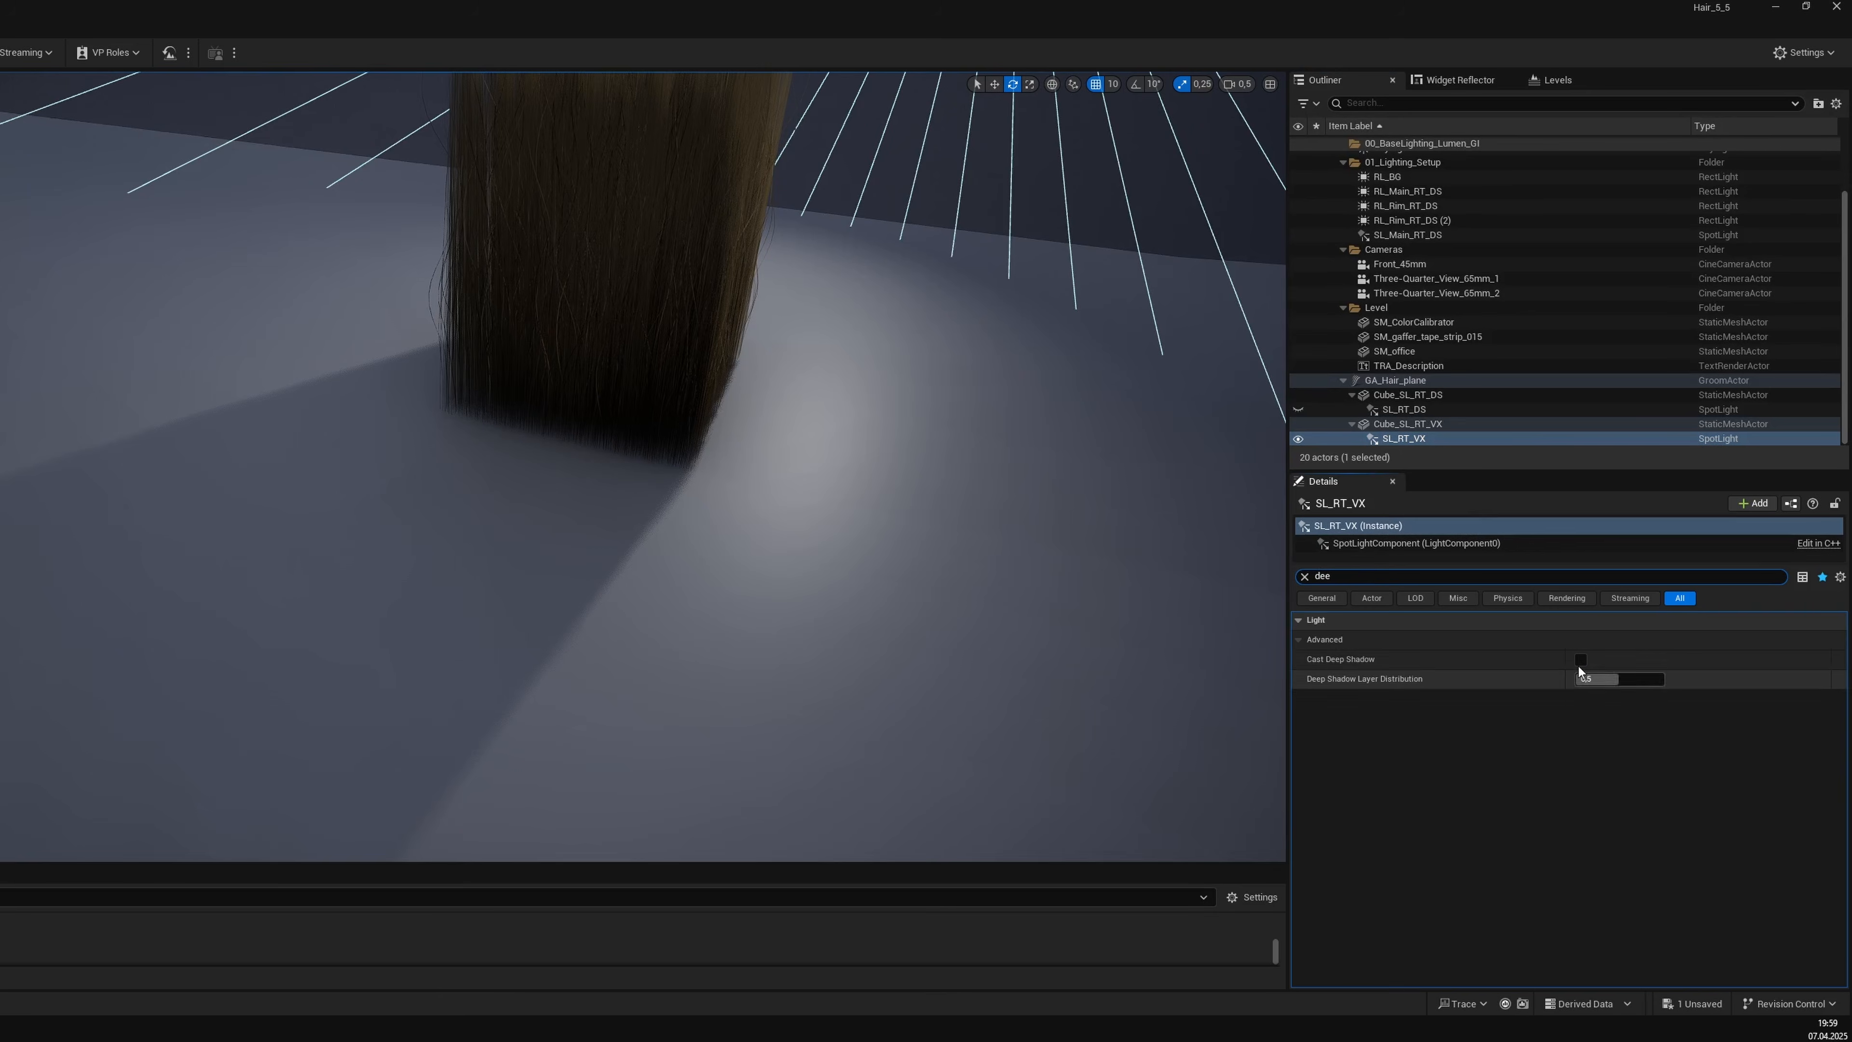
click(1303, 577)
scroll(1496, 817, down, 2)
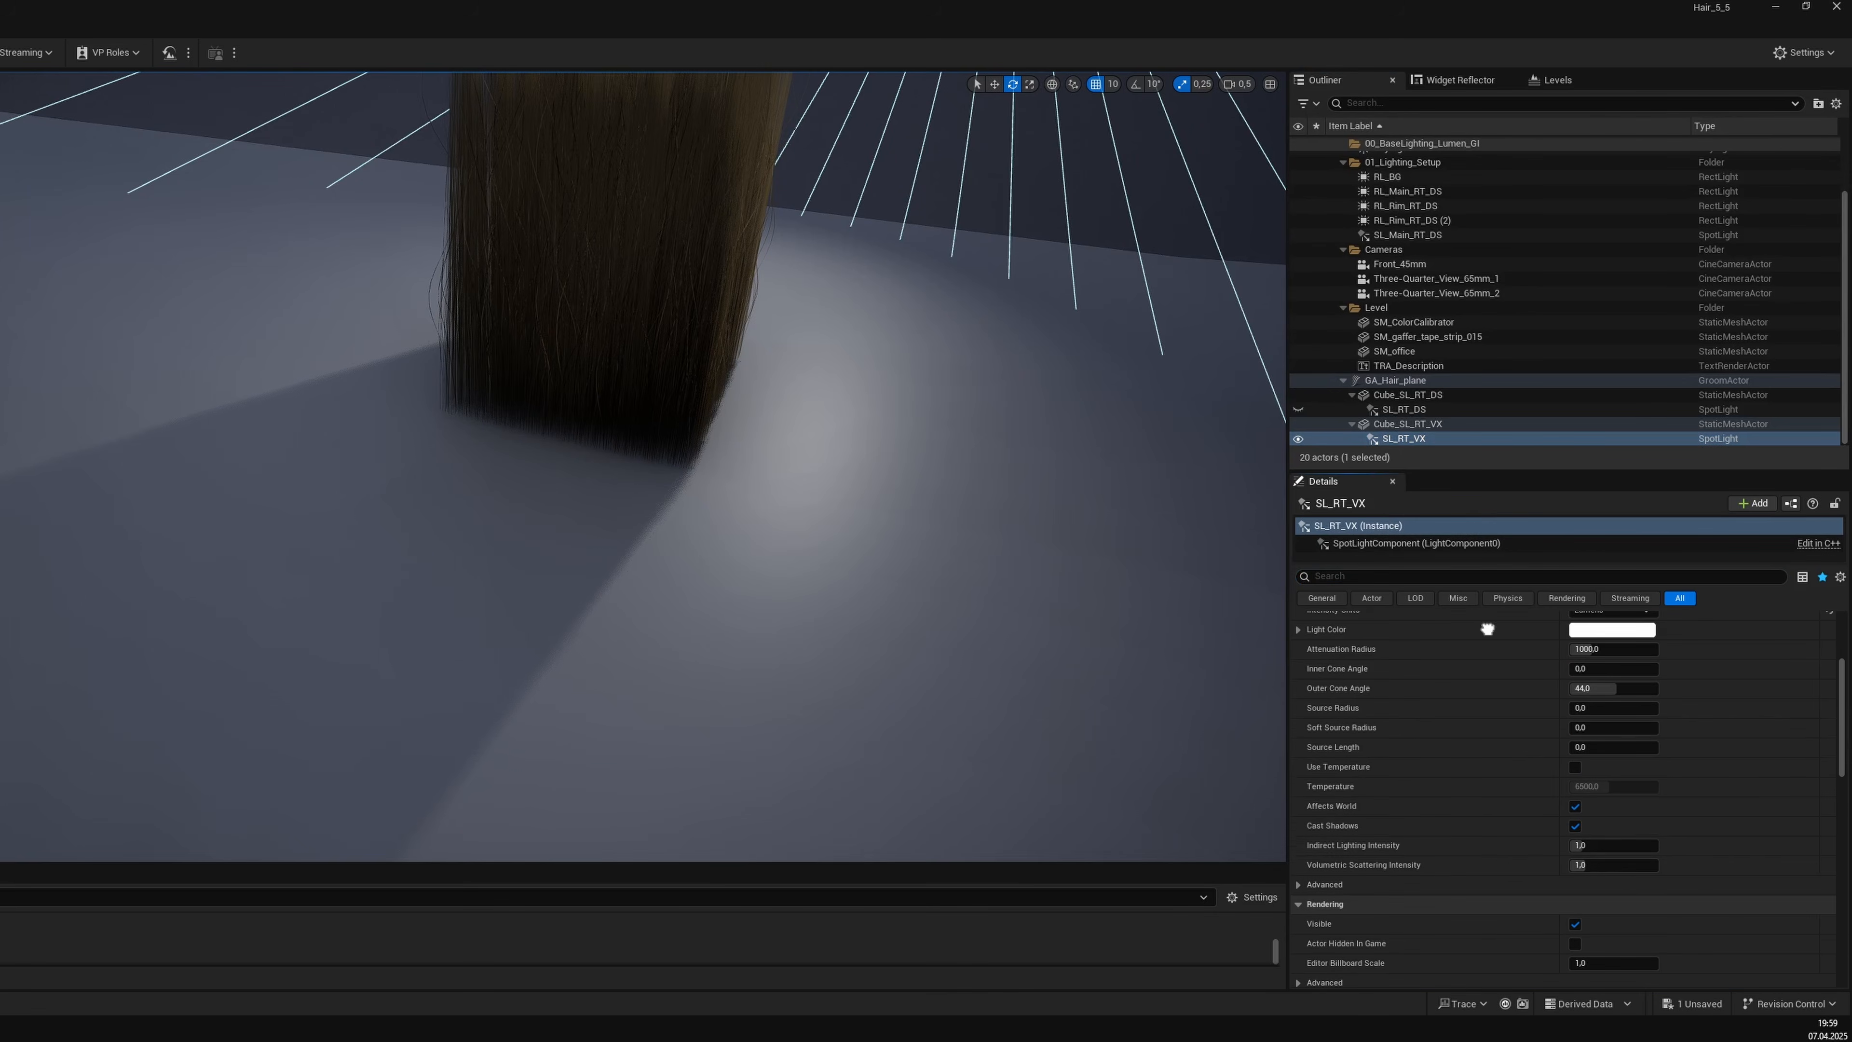
drag(1612, 844, 1576, 865)
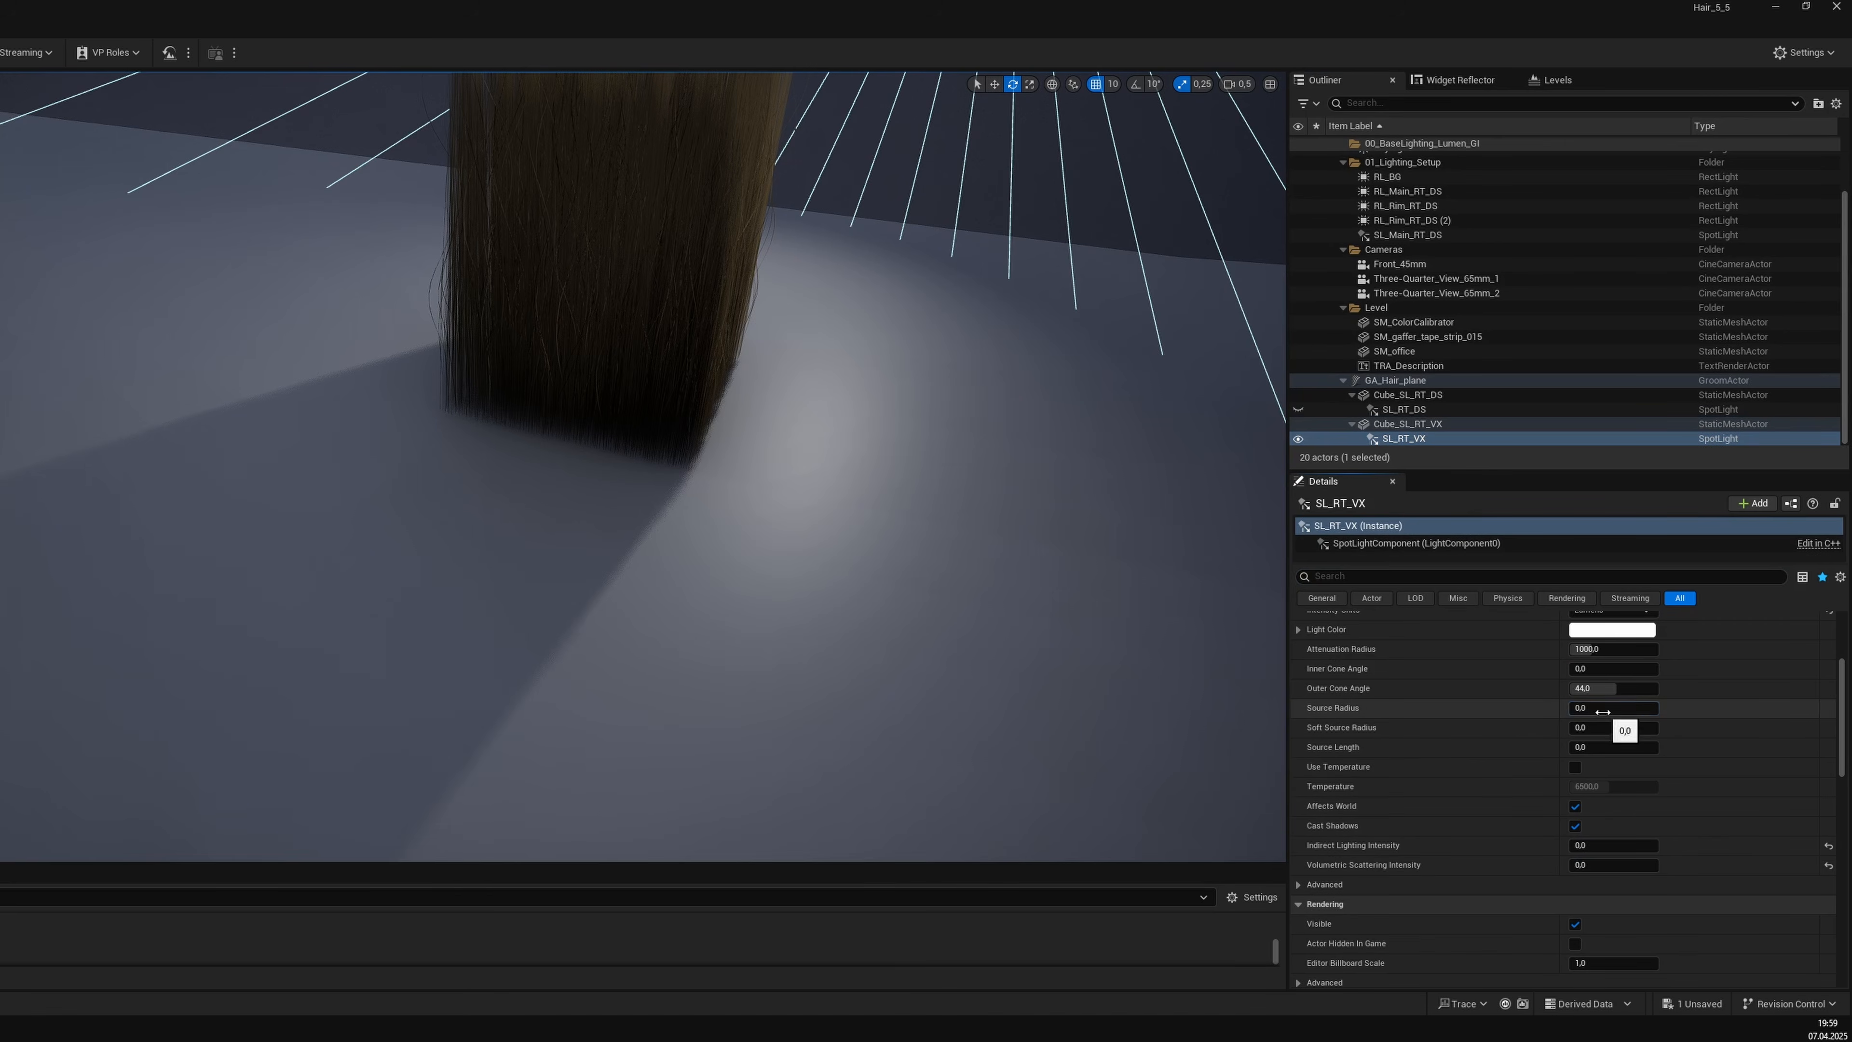
Raise SL_RT_VX's Source Radius in stages to 24, 40 and 56, comparing the softness of the hair's shadow.
mouse_move(1593, 707)
mouse_down()
mouse_move(1625, 707)
mouse_move(1592, 708)
mouse_up()
key(s)
right_drag(948, 584, 911, 540)
key(w)
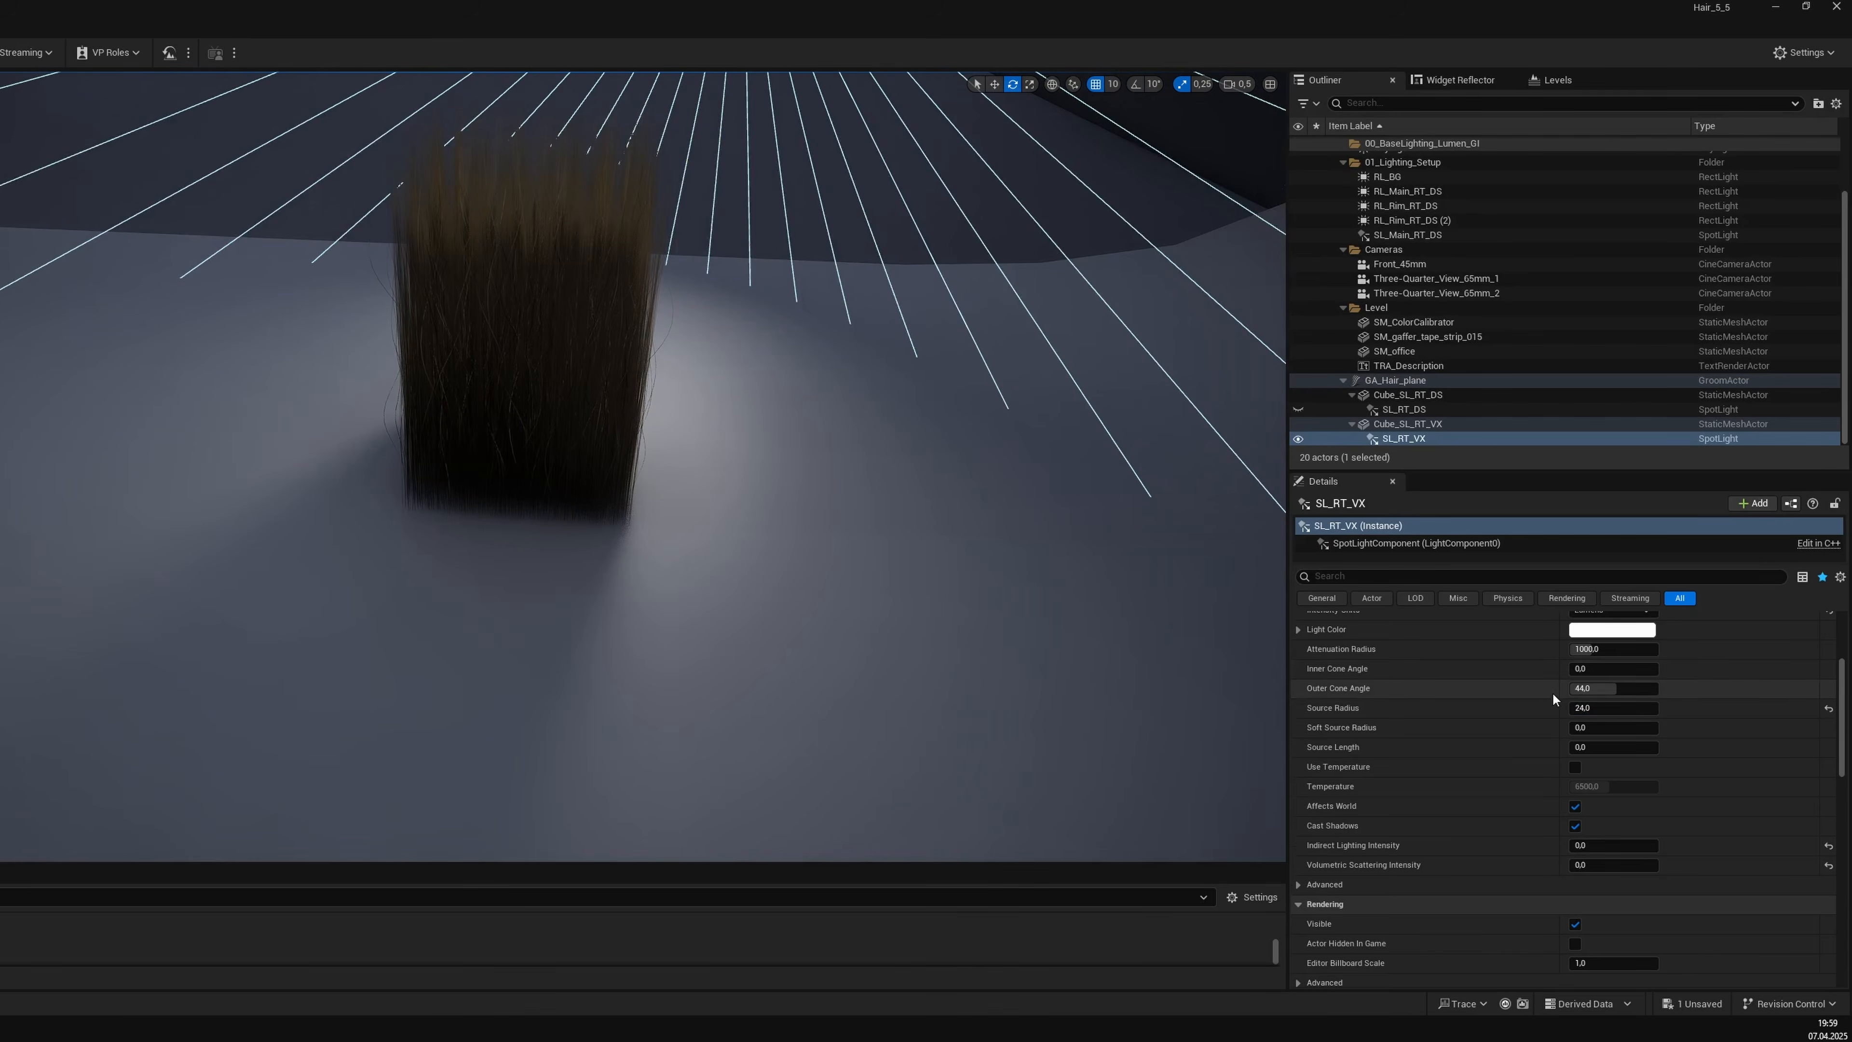
scroll(1553, 692, up, 2)
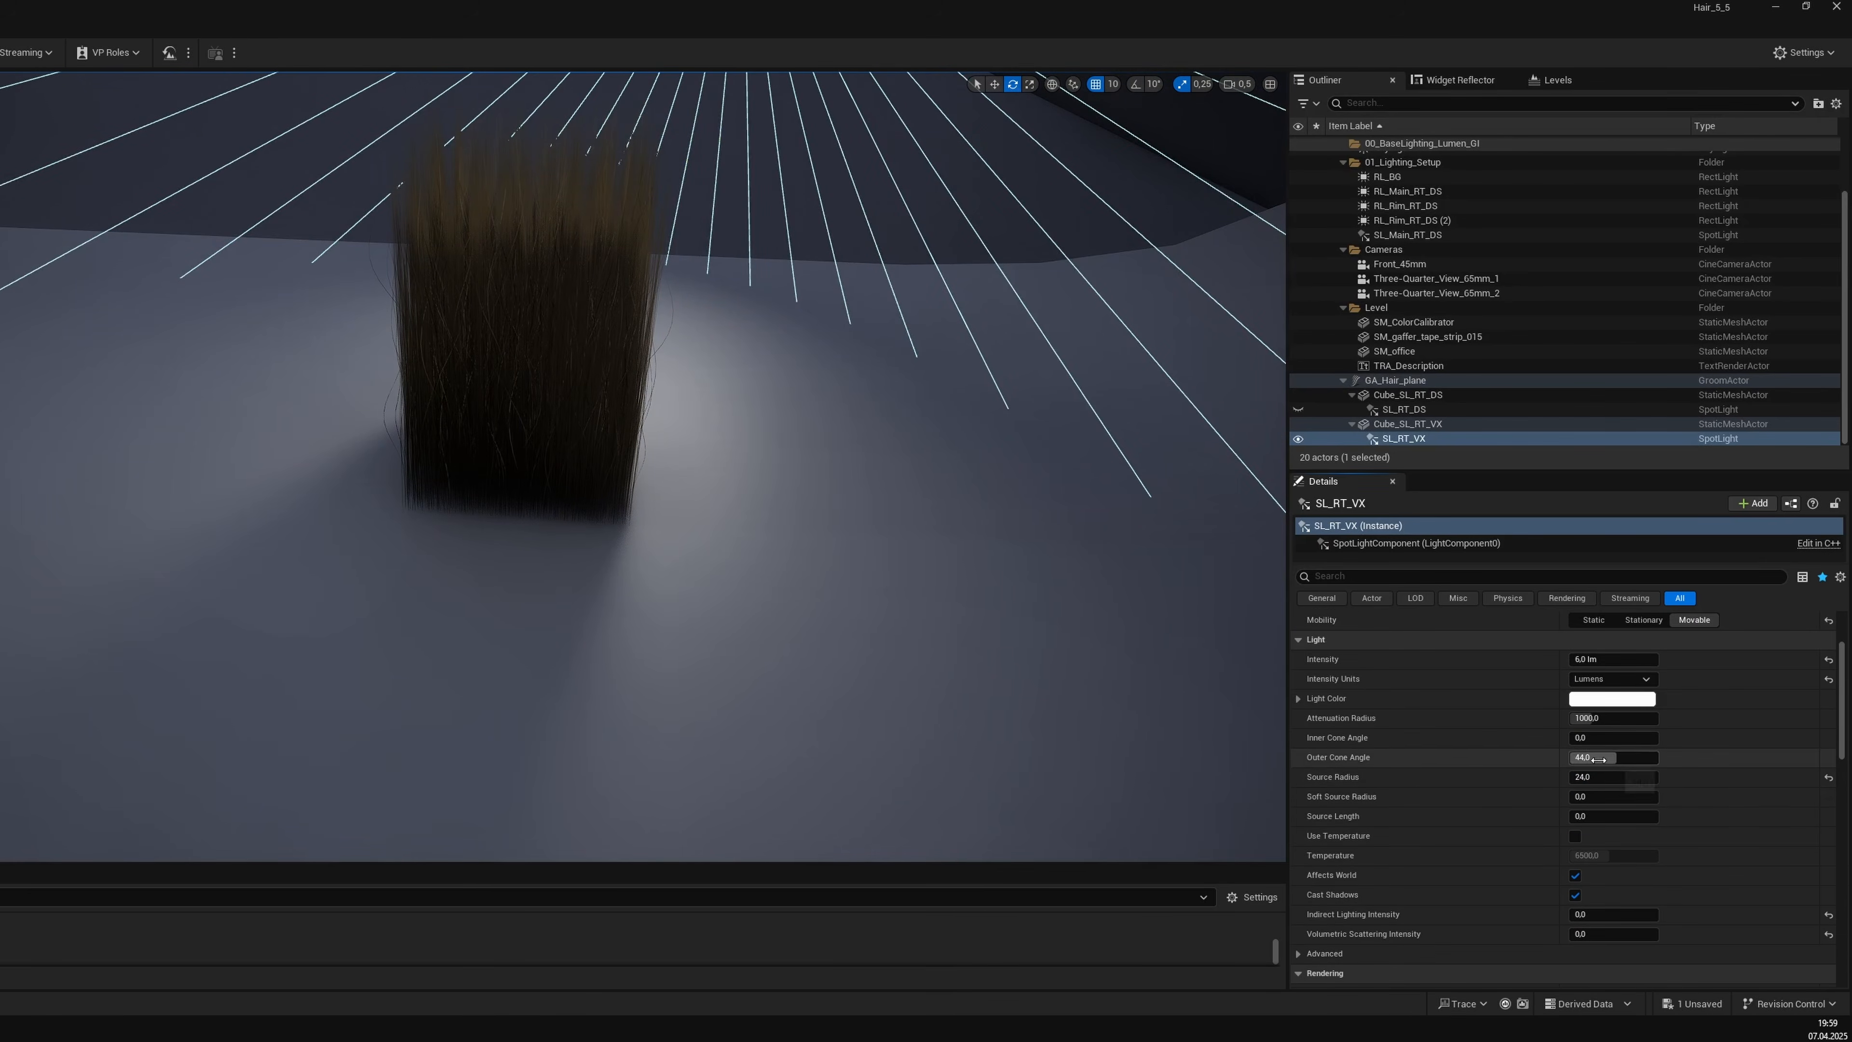
mouse_move(1595, 781)
mouse_down()
mouse_move(1616, 781)
mouse_move(1578, 781)
mouse_move(1627, 777)
mouse_up()
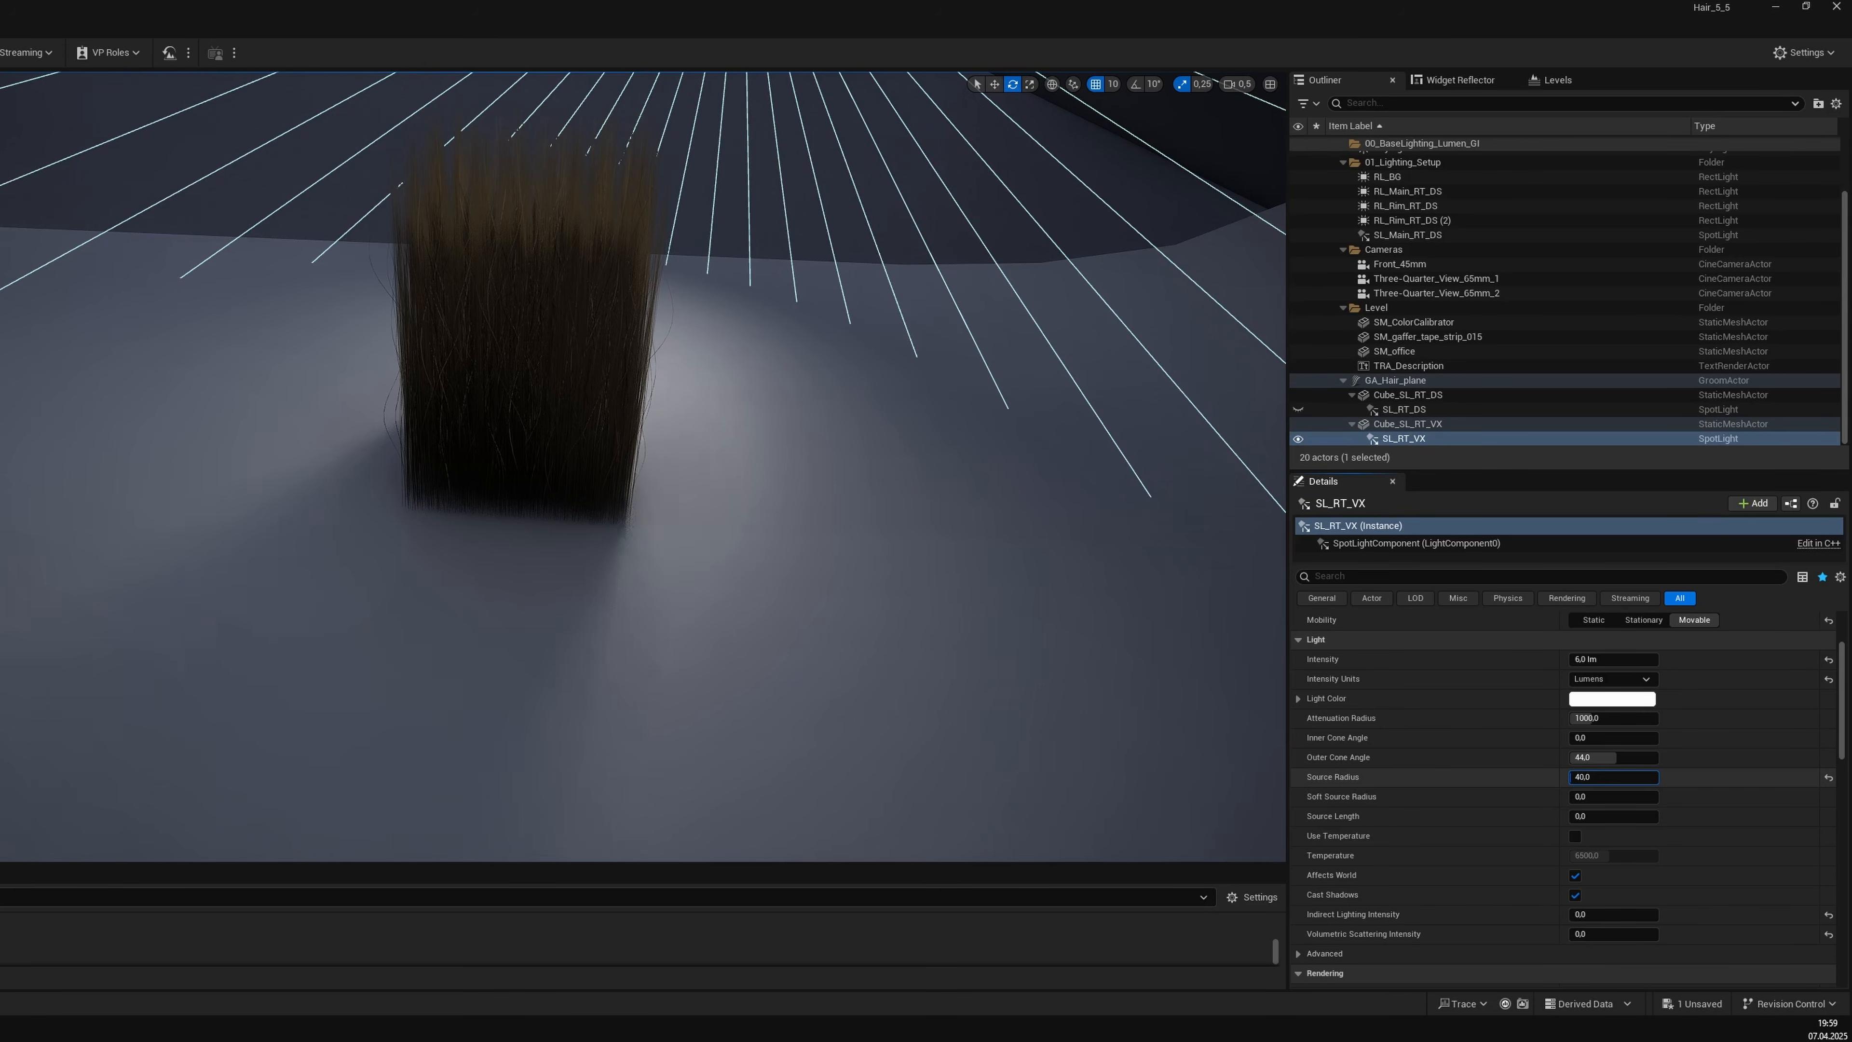
mouse_move(873, 589)
alt+mouse_down()
mouse_move(737, 701)
mouse_move(794, 678)
mouse_move(873, 590)
alt+mouse_up()
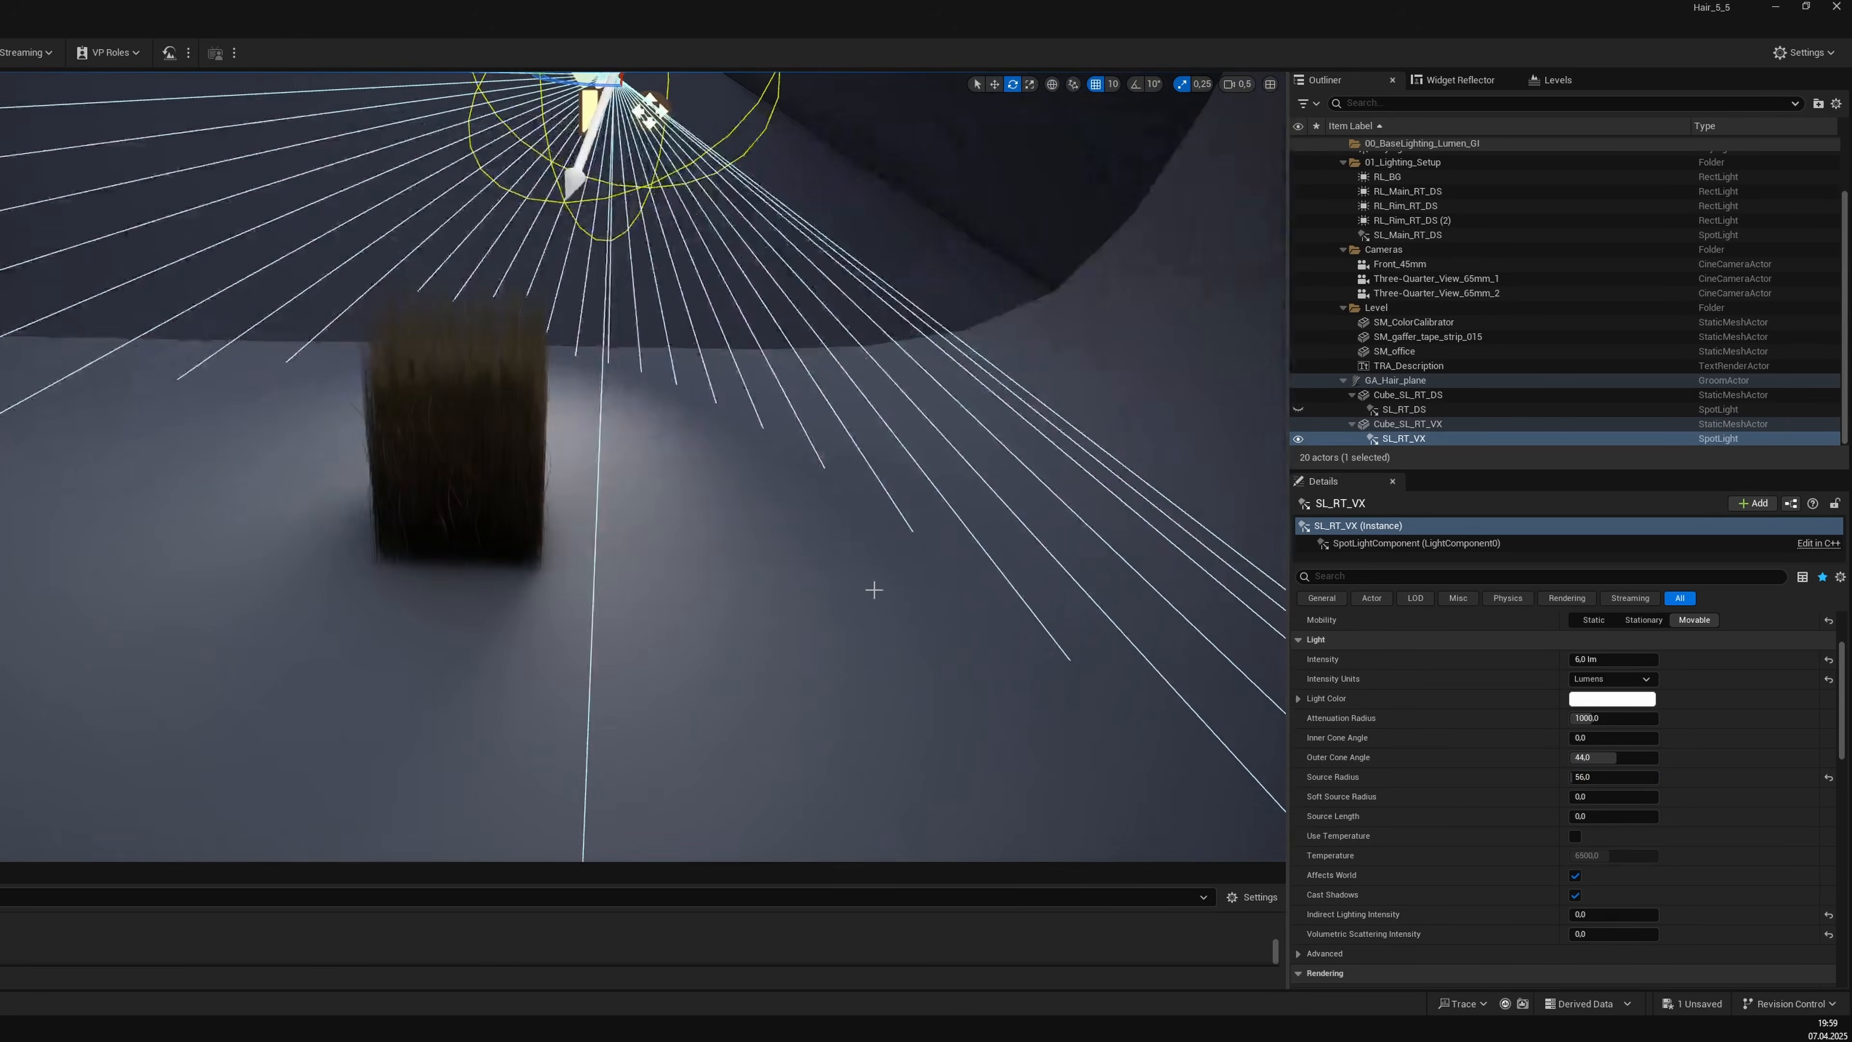
Hide the SL_RT_VX light, show the SL_RT_DS light instead, and select SL_RT_DS.
click(1298, 438)
click(1298, 409)
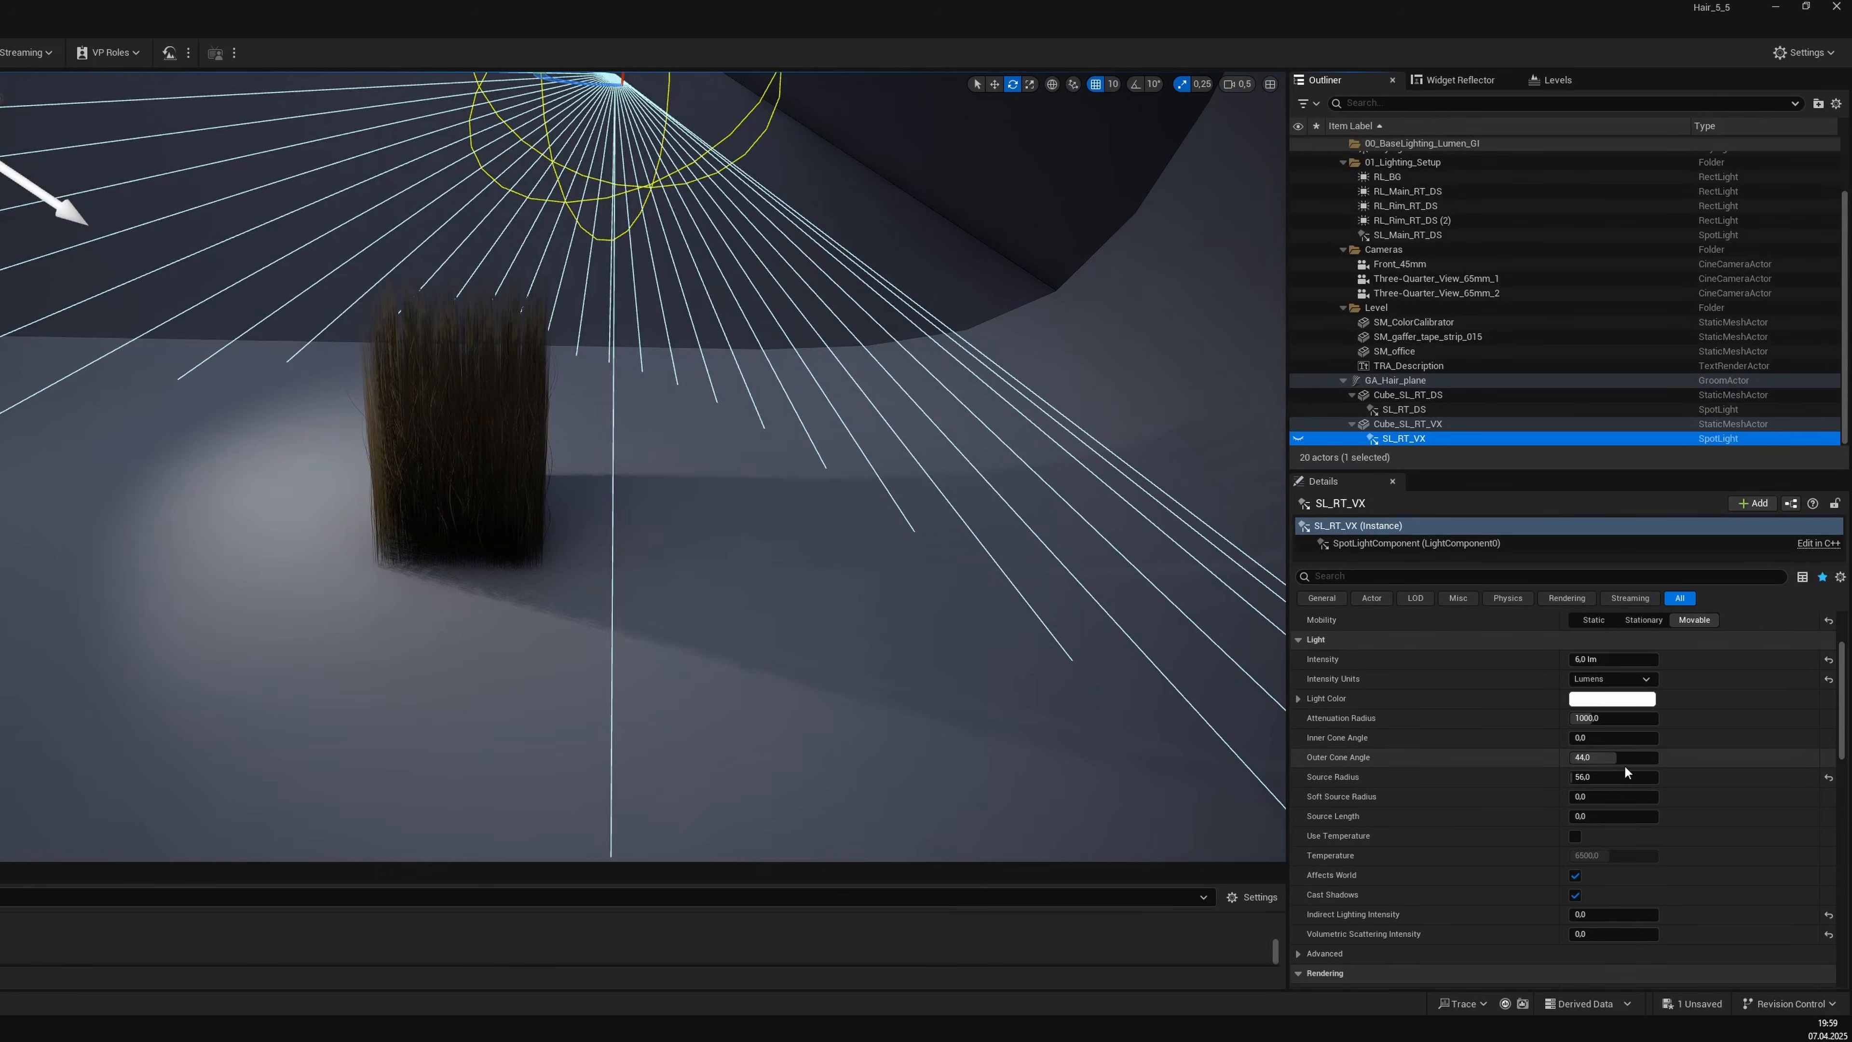
click(54, 201)
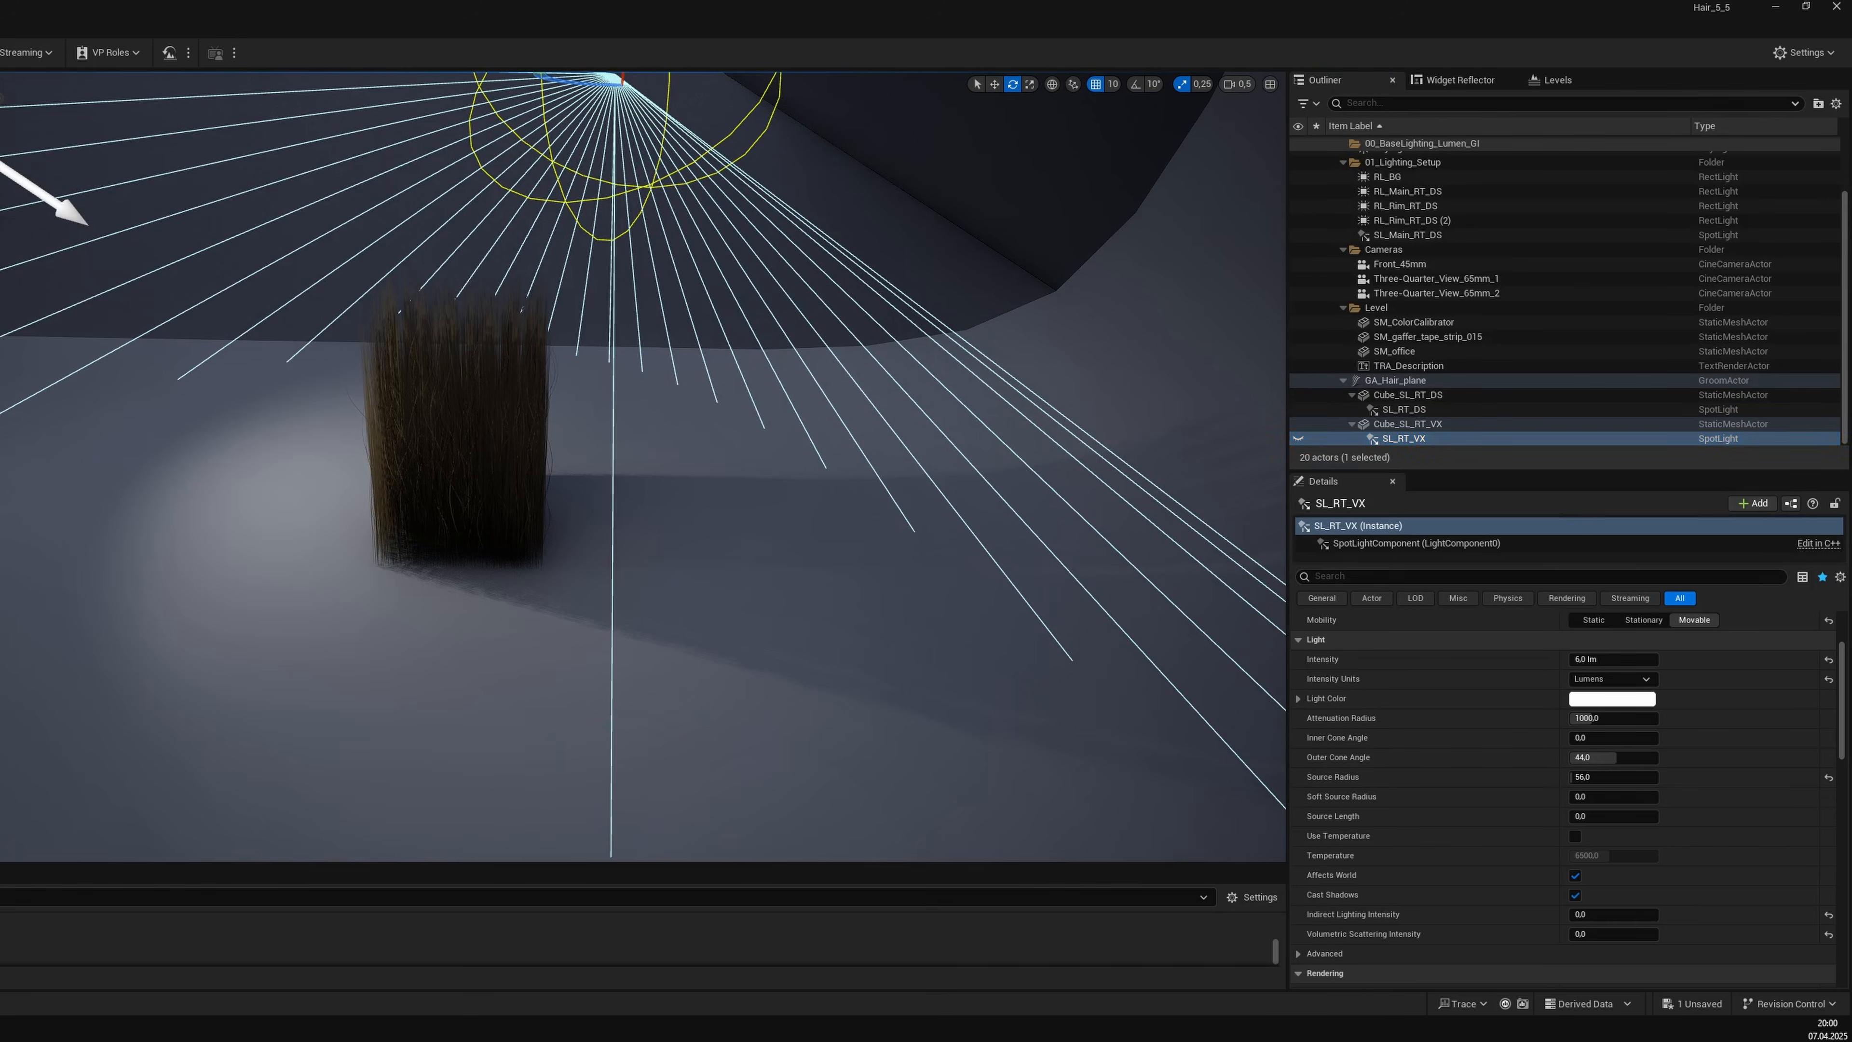
right_drag(861, 505, 697, 504)
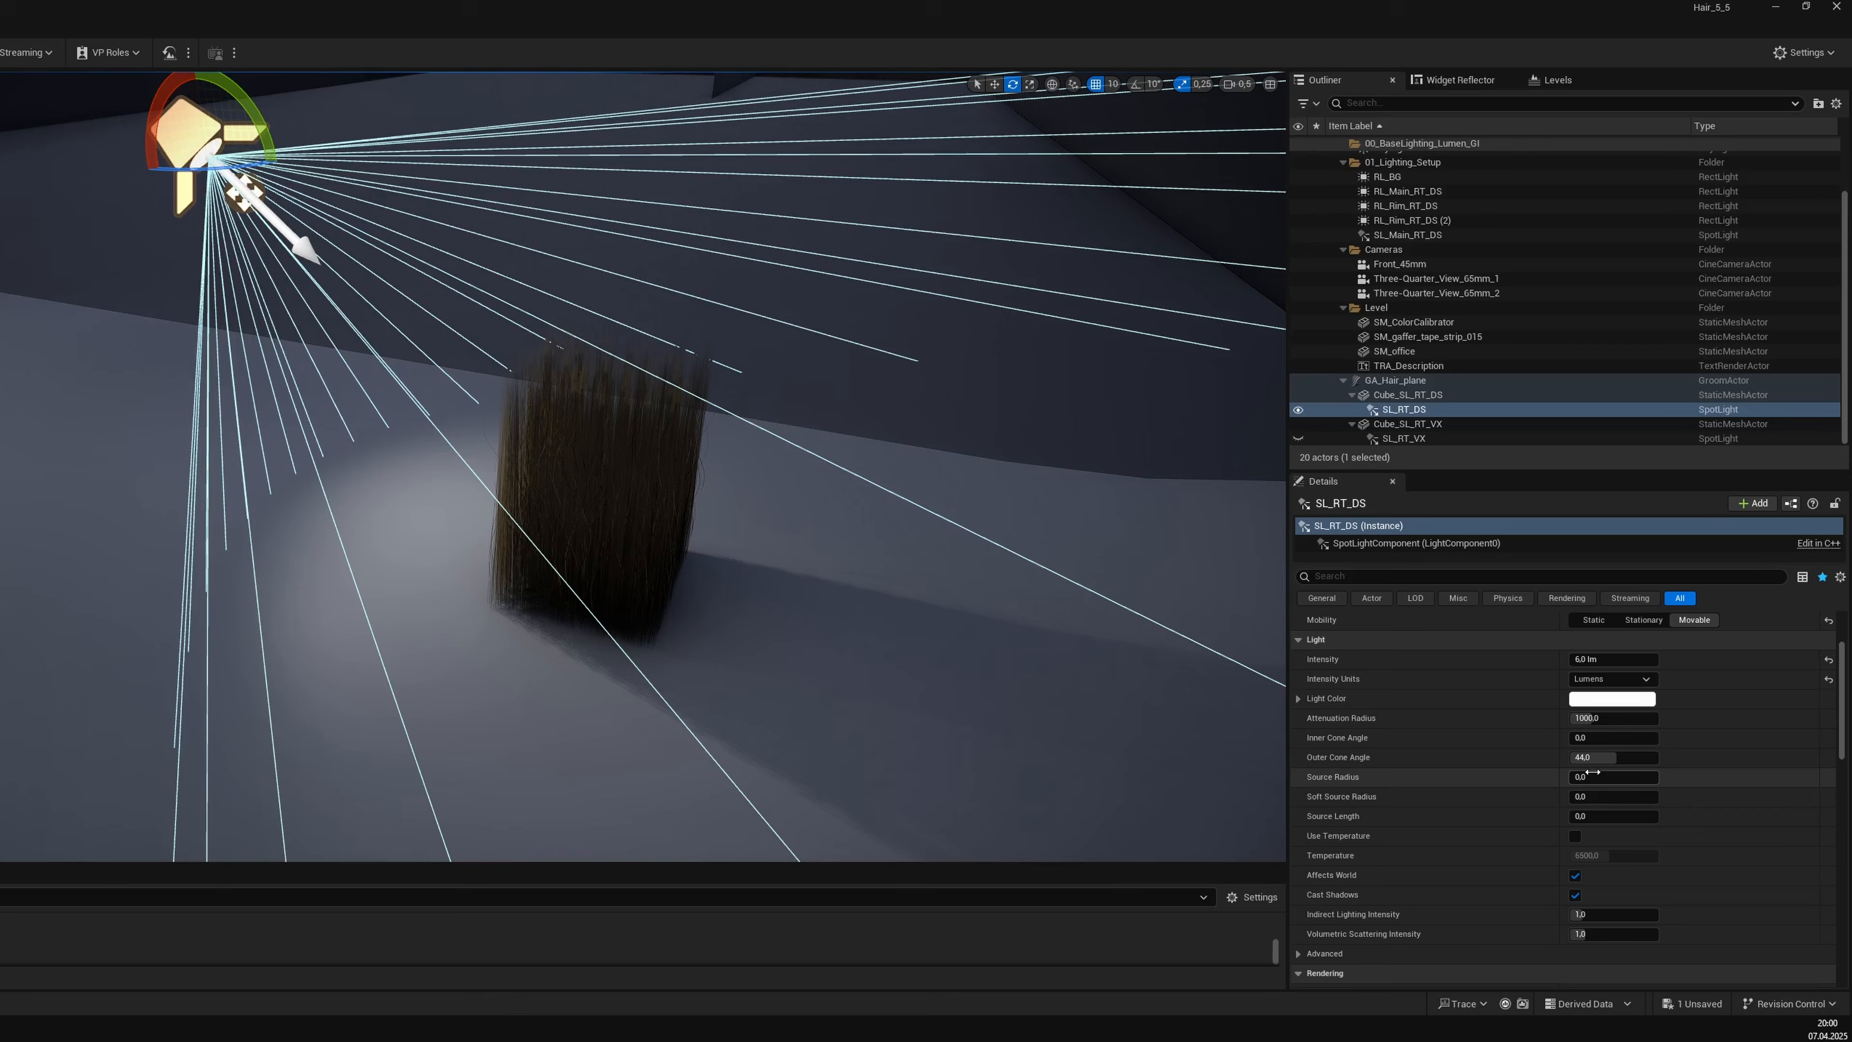
Raise SL_RT_DS's Source Radius to 64 and 72, comparing the softness of the hair's shadow on the floor.
mouse_move(1597, 776)
mouse_down()
mouse_move(1670, 776)
mouse_move(1603, 777)
mouse_up()
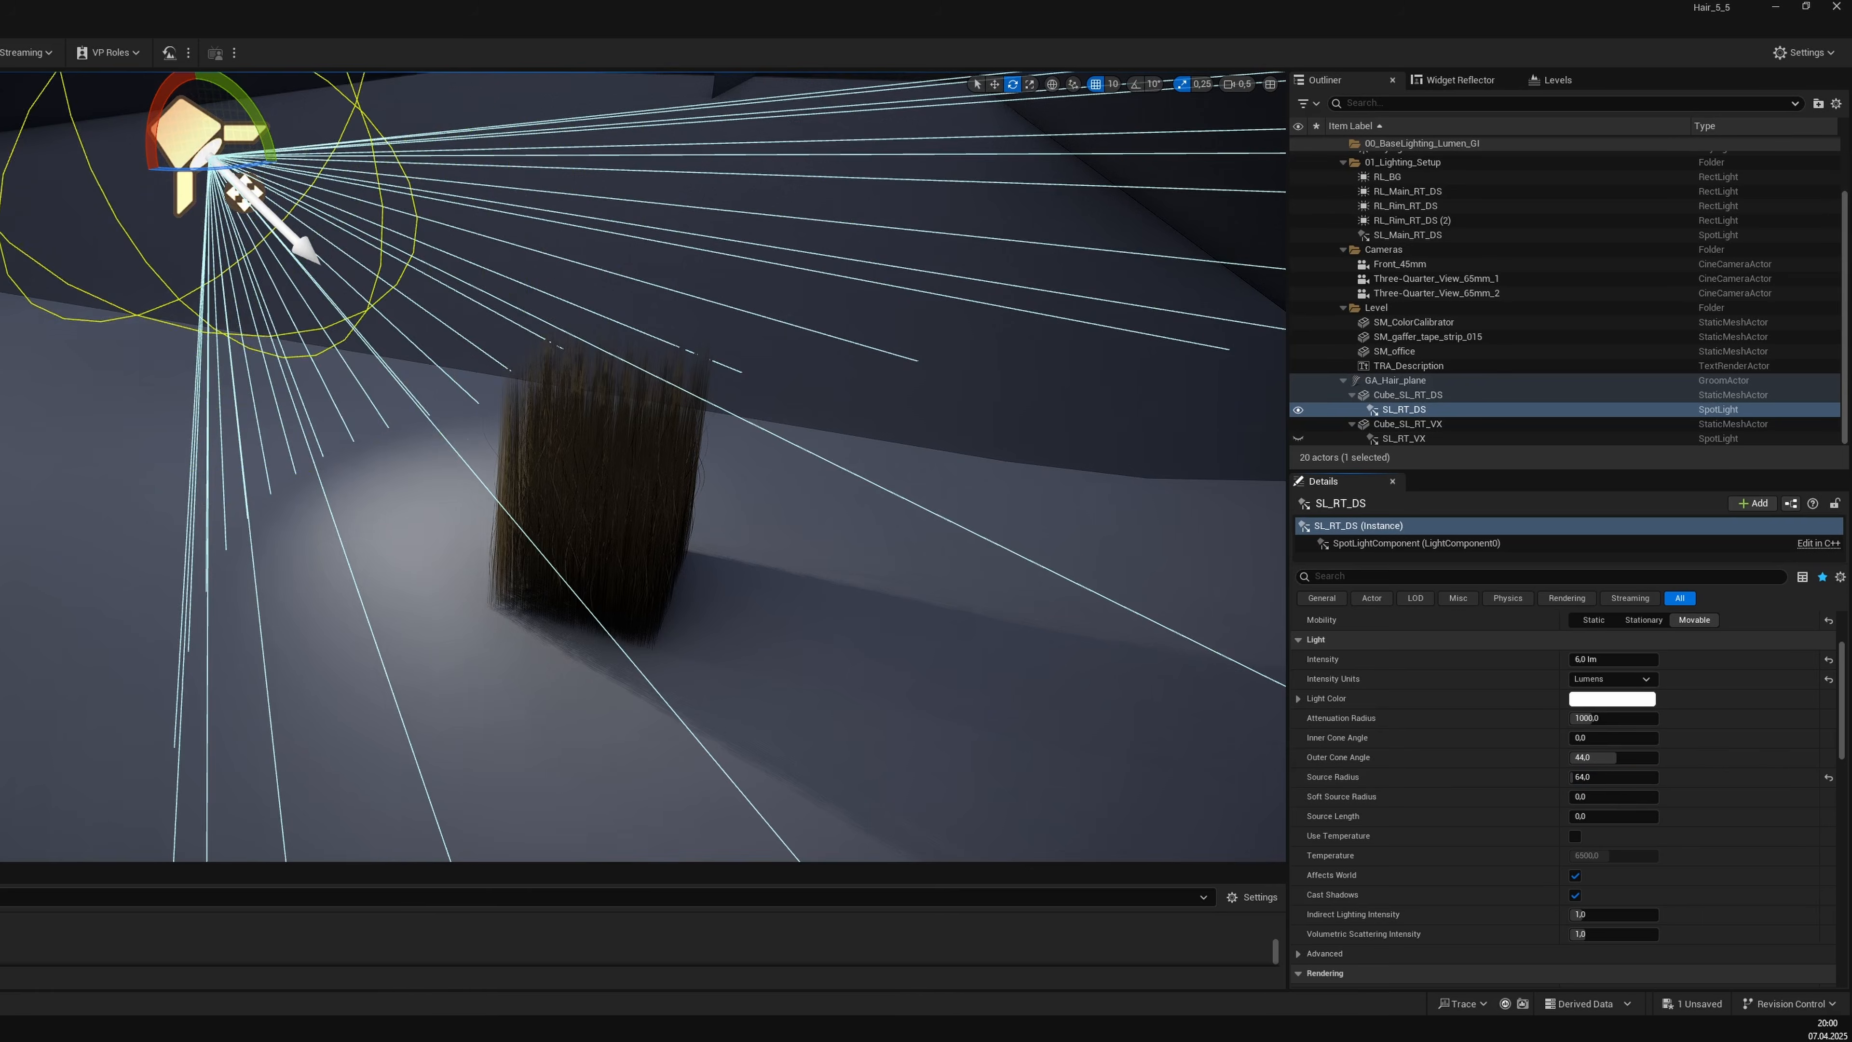
right_drag(802, 496, 948, 584)
right_drag(842, 631, 861, 644)
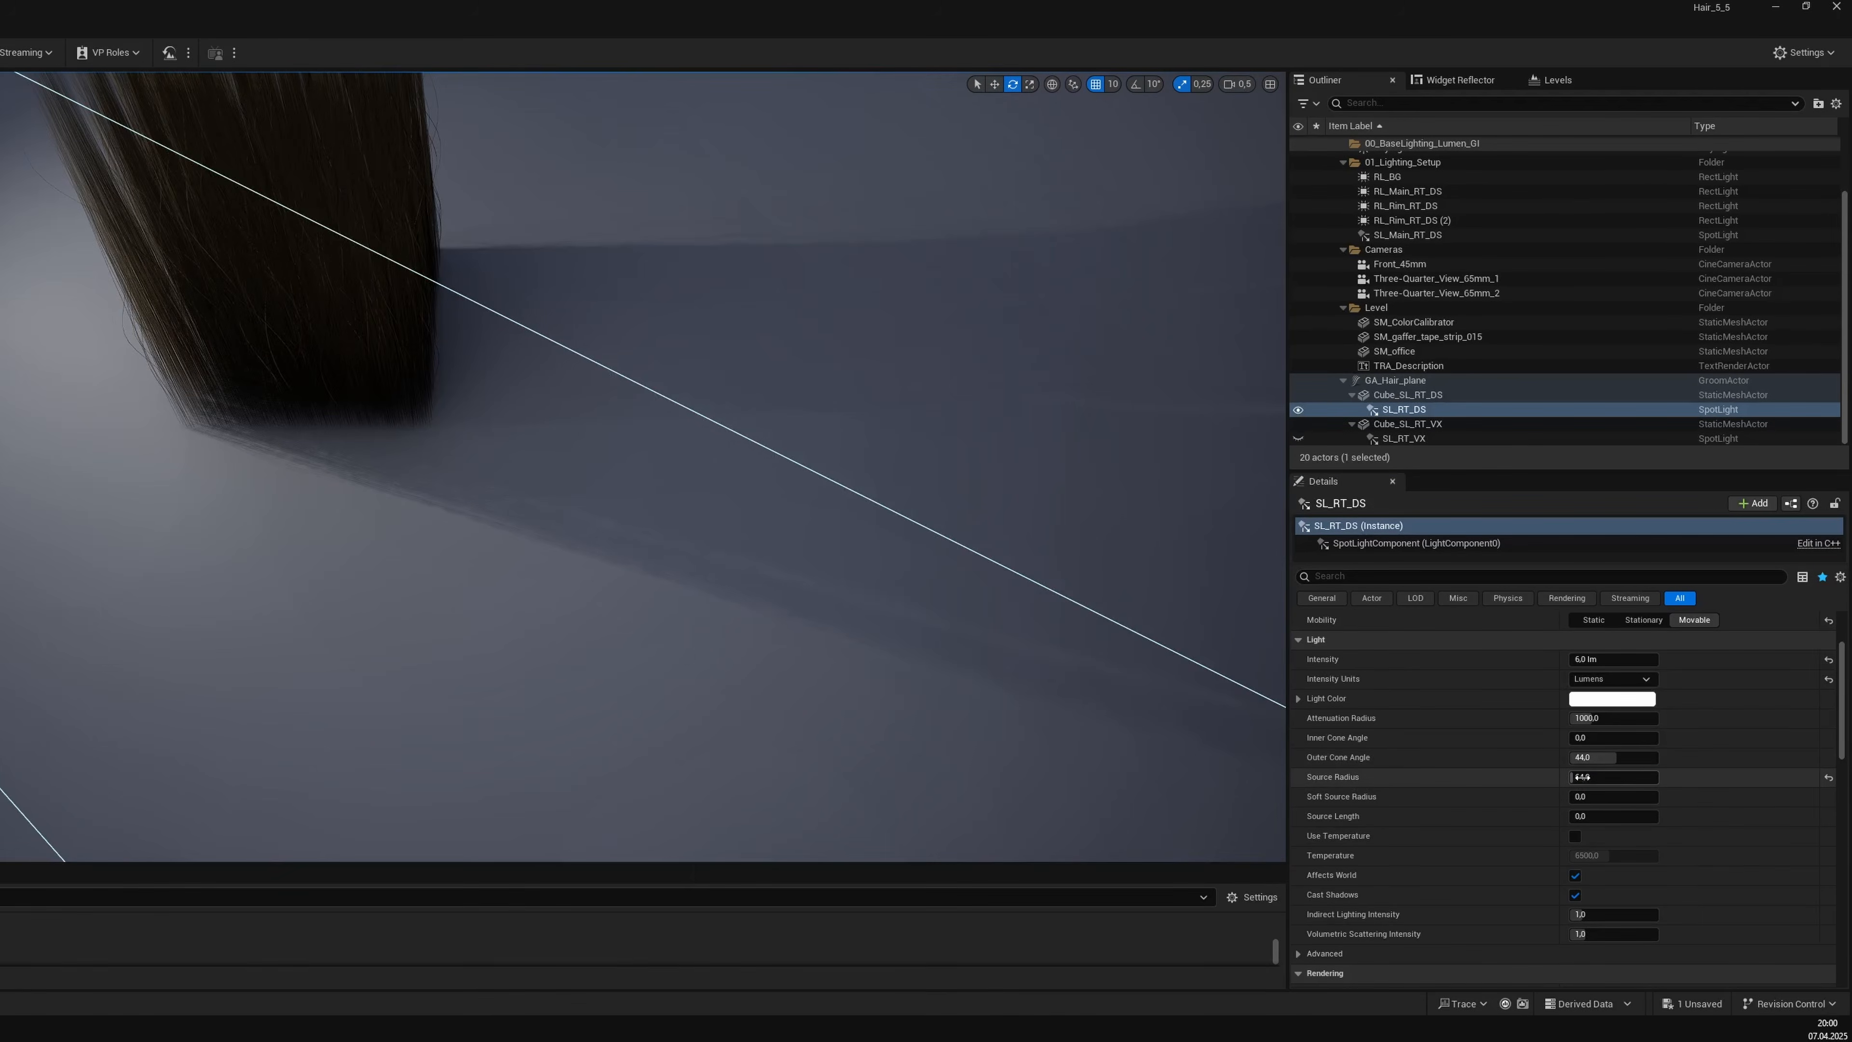
drag(1587, 777, 1575, 777)
right_drag(948, 583, 875, 461)
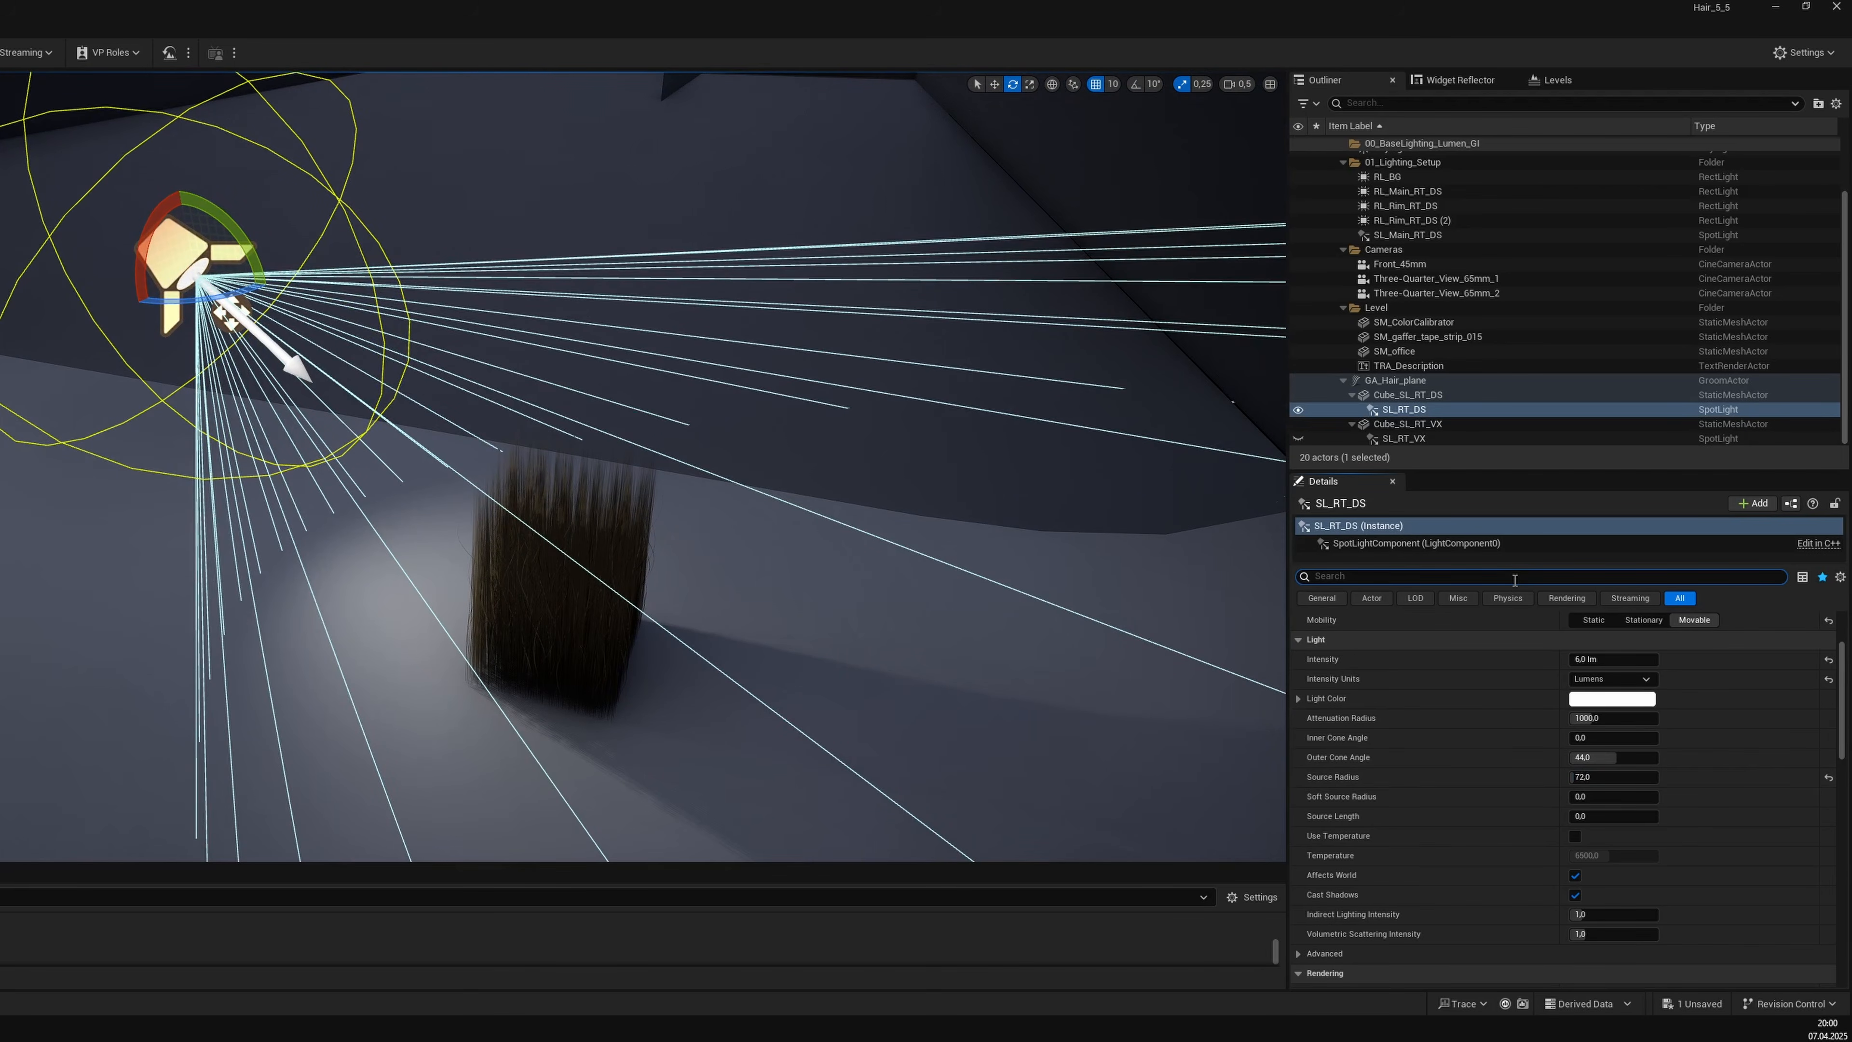
Set Cast Ray Traced Shadows to Disabled on SL_RT_DS to compare the hair's shadow without ray tracing.
text(y)
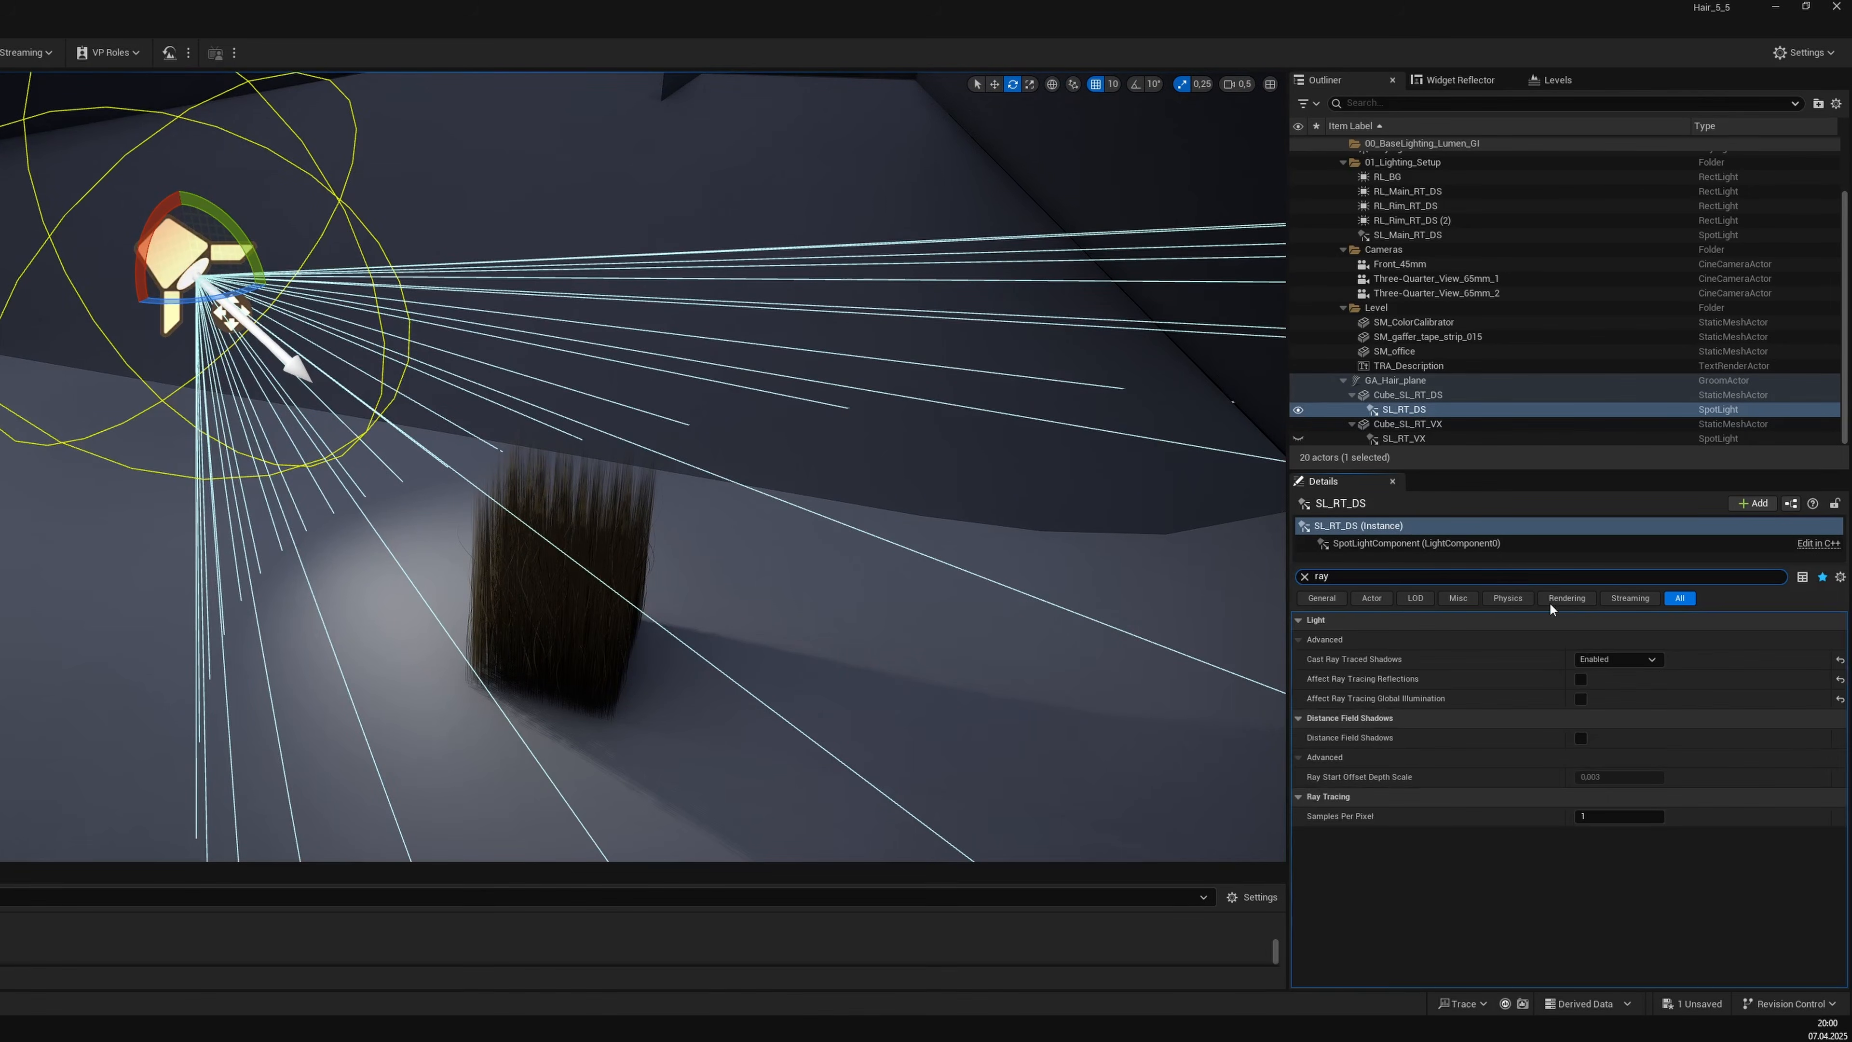
click(1615, 658)
click(1590, 681)
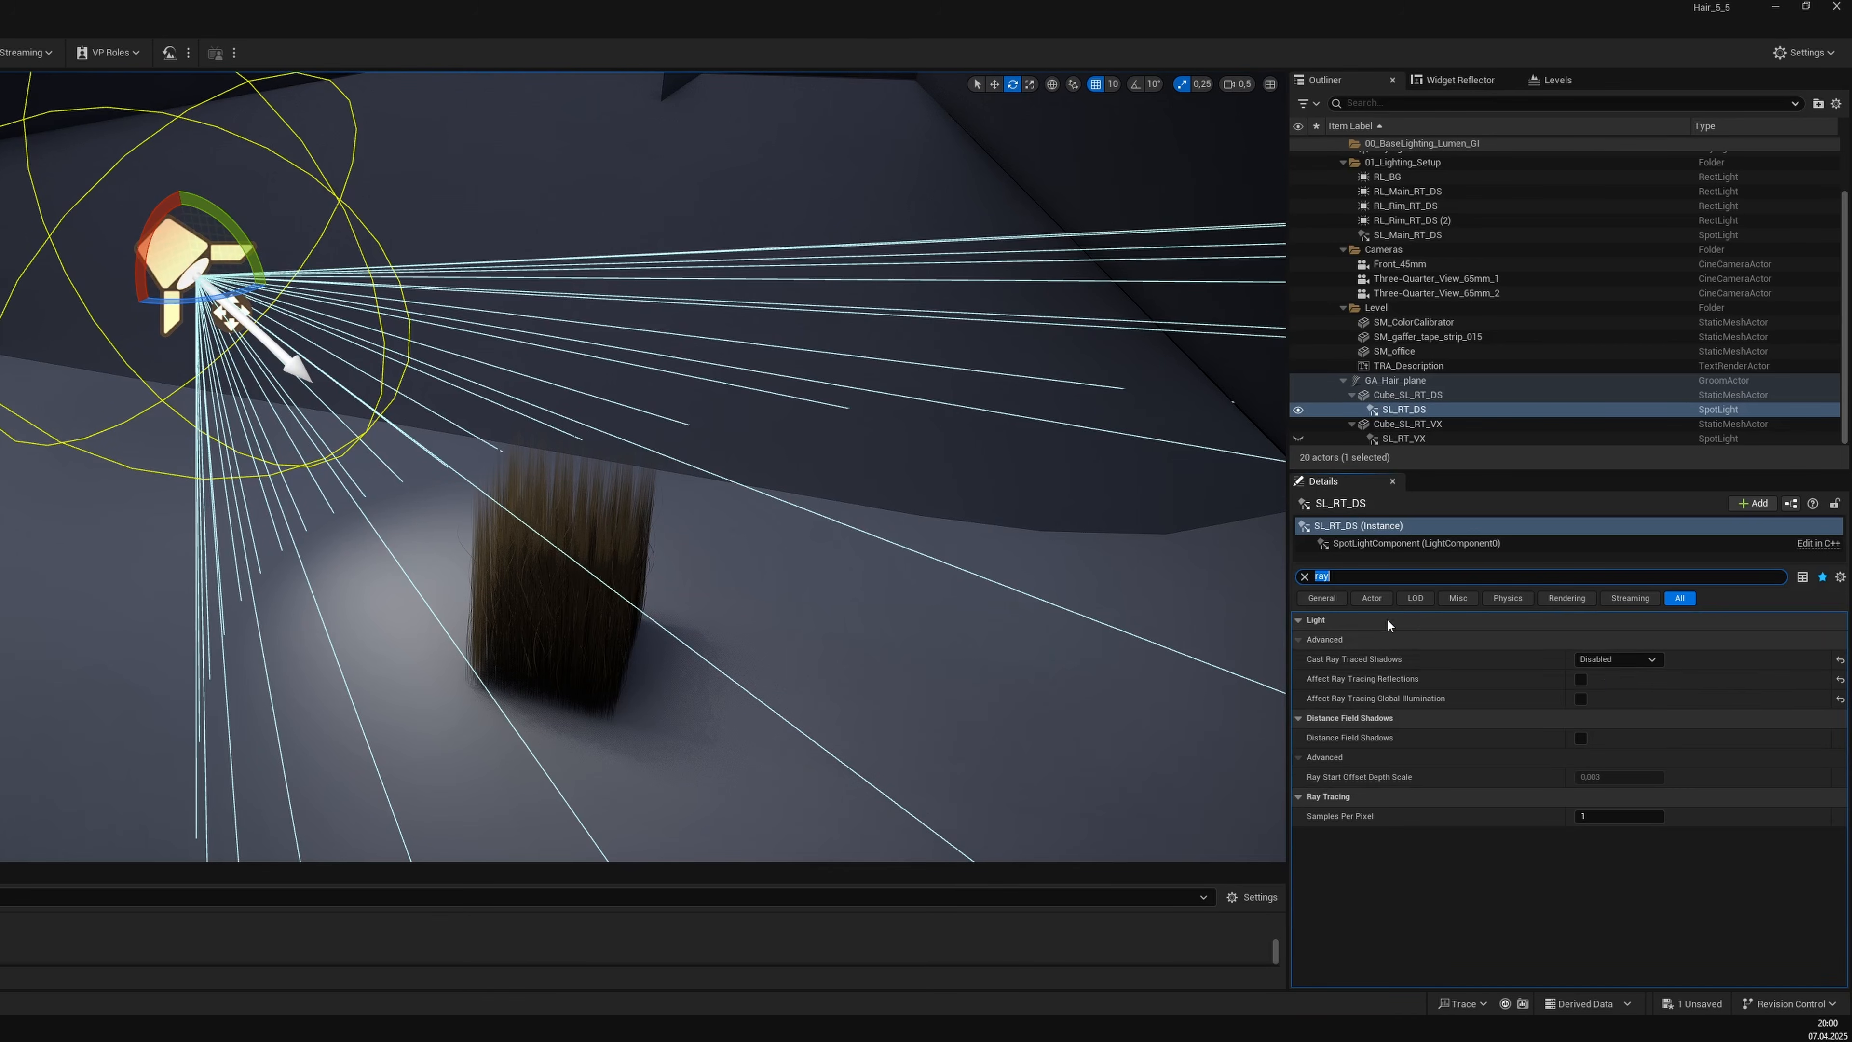
click(1304, 576)
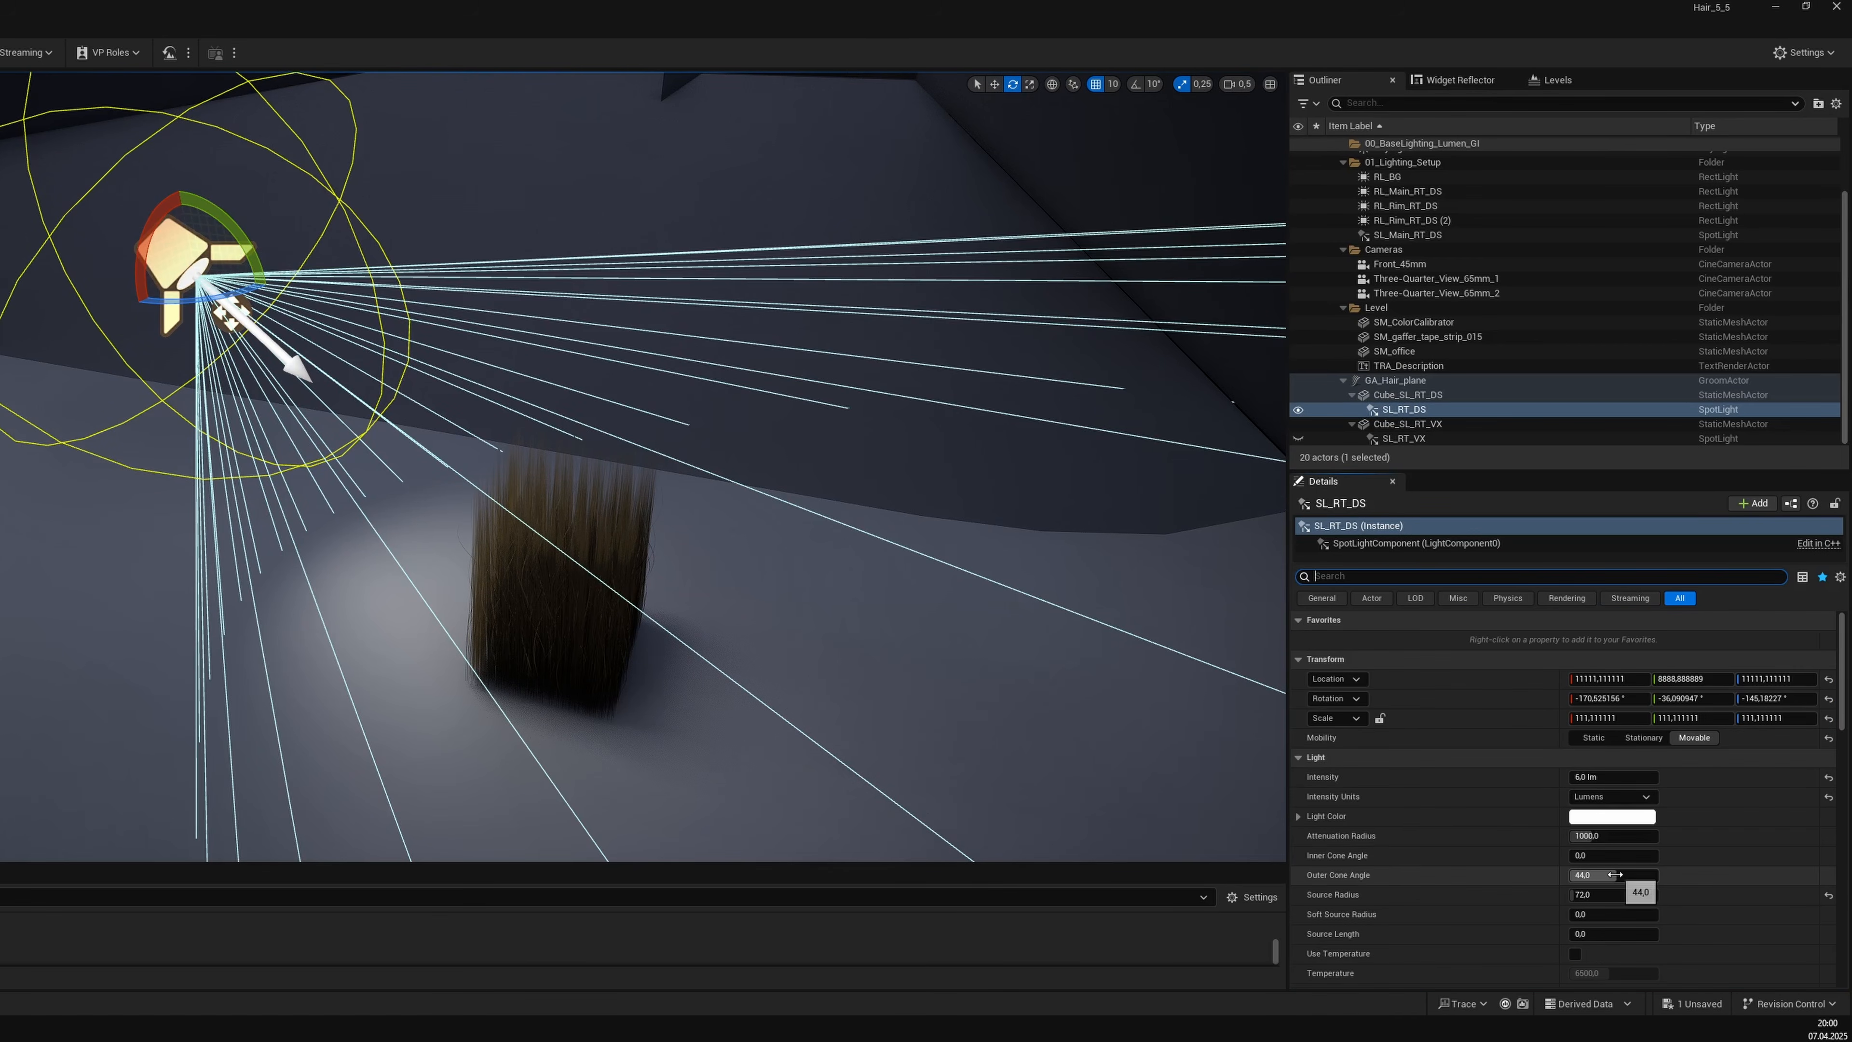
Compare SL_RT_DS with Cast Deep Shadow off and back on, lowering its Source Radius to 64 and 40.
drag(1571, 894, 1557, 816)
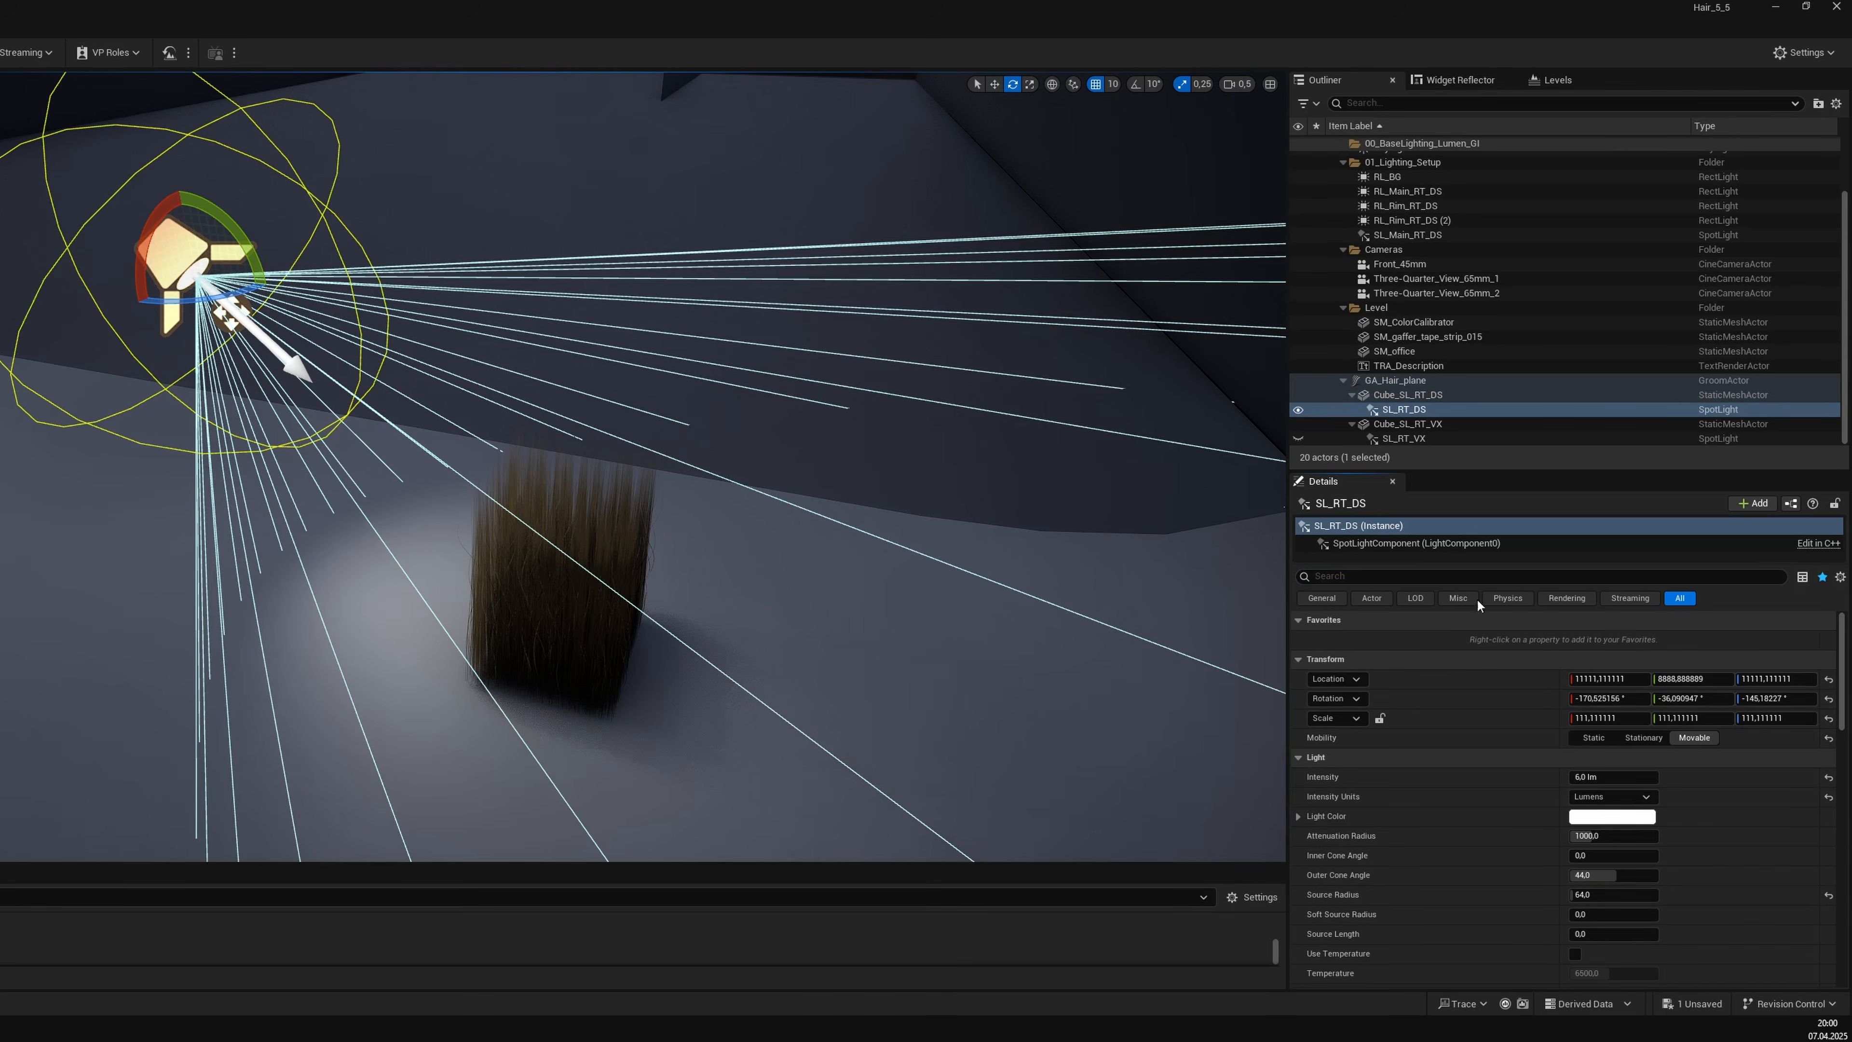
click(1480, 576)
text(ray)
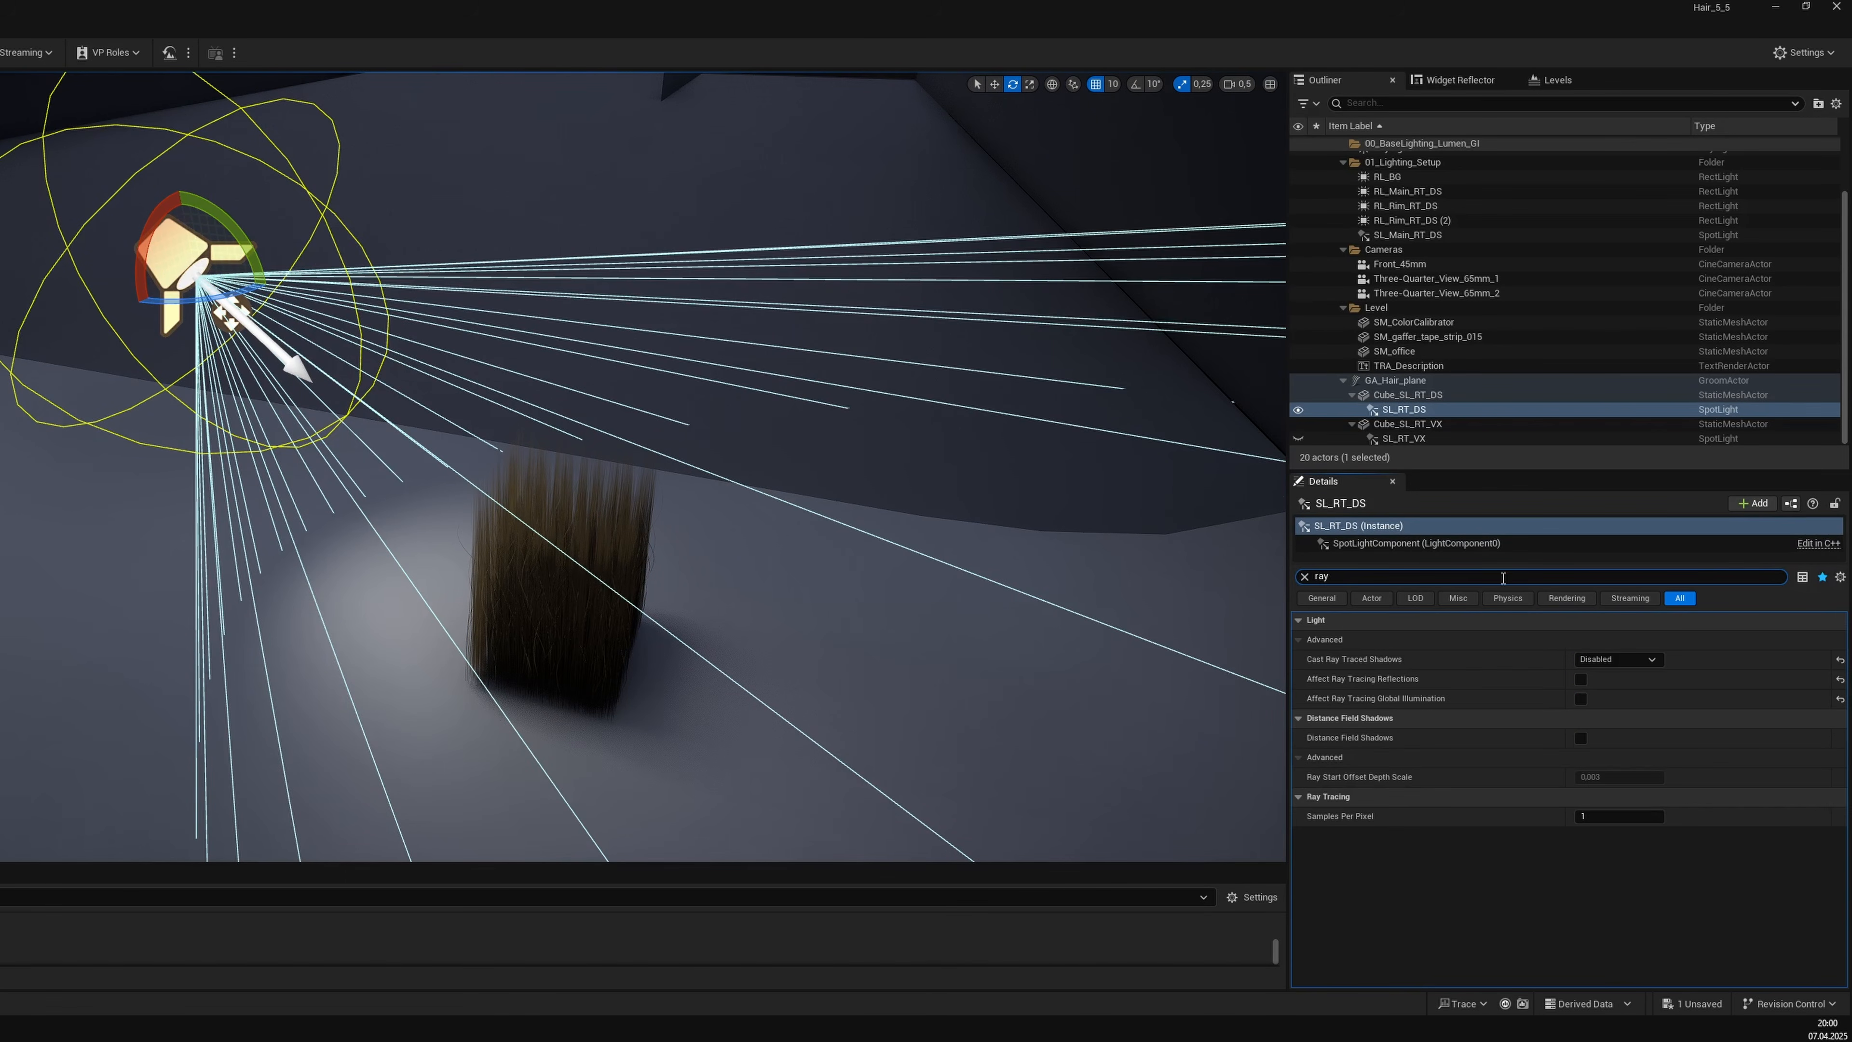
text(dee)
click(1581, 660)
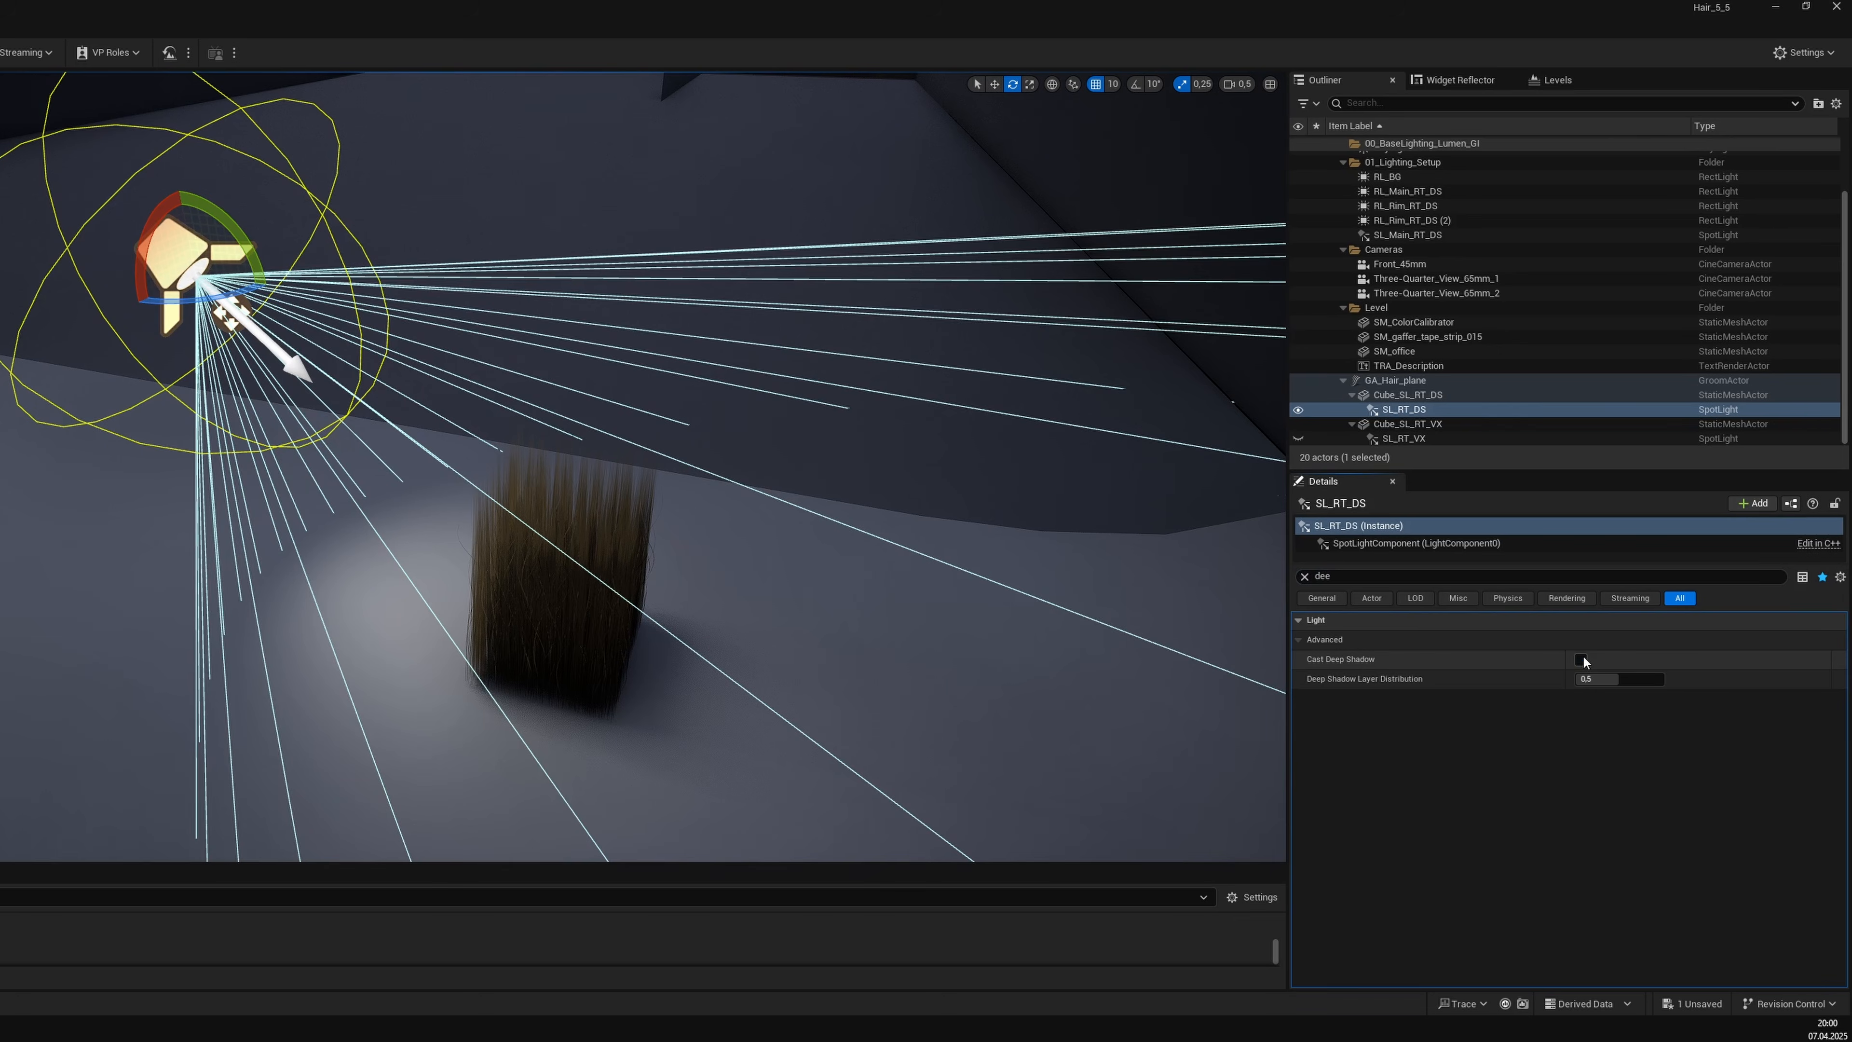
click(1305, 577)
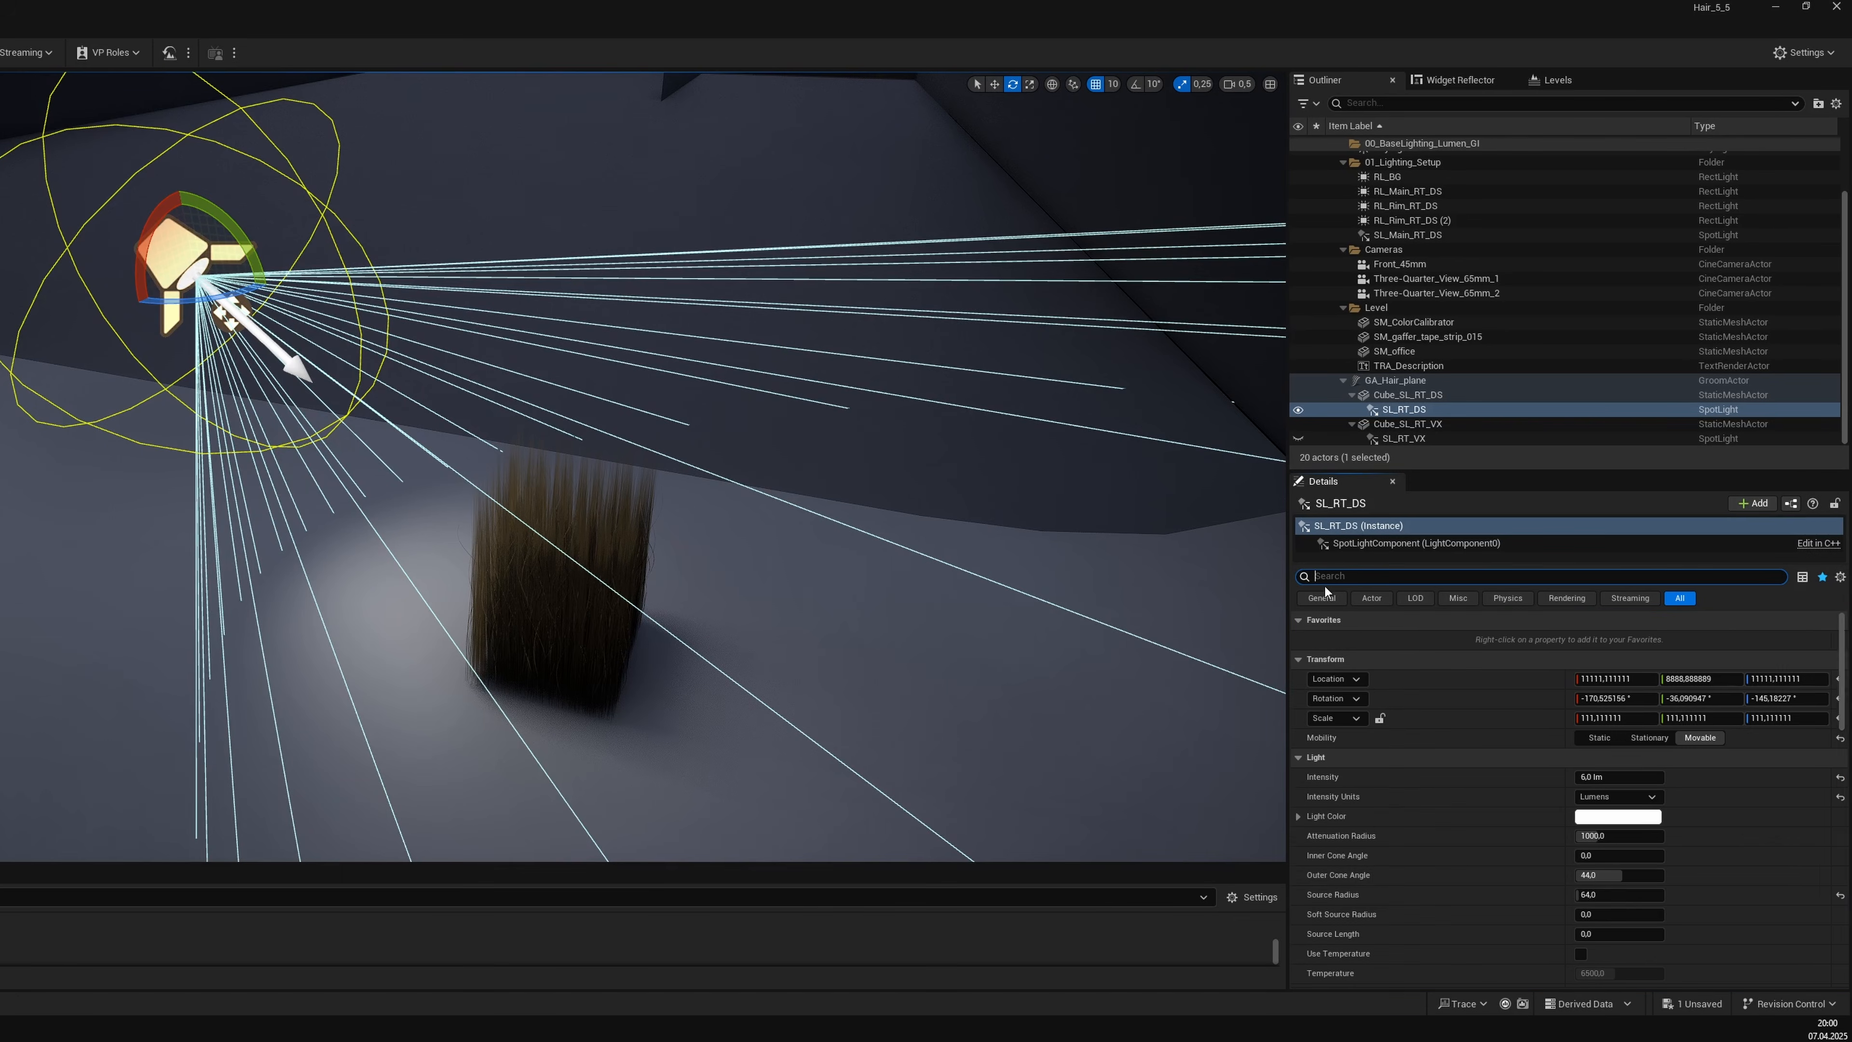
mouse_move(1586, 891)
mouse_down()
mouse_move(1531, 892)
mouse_move(1608, 891)
mouse_up()
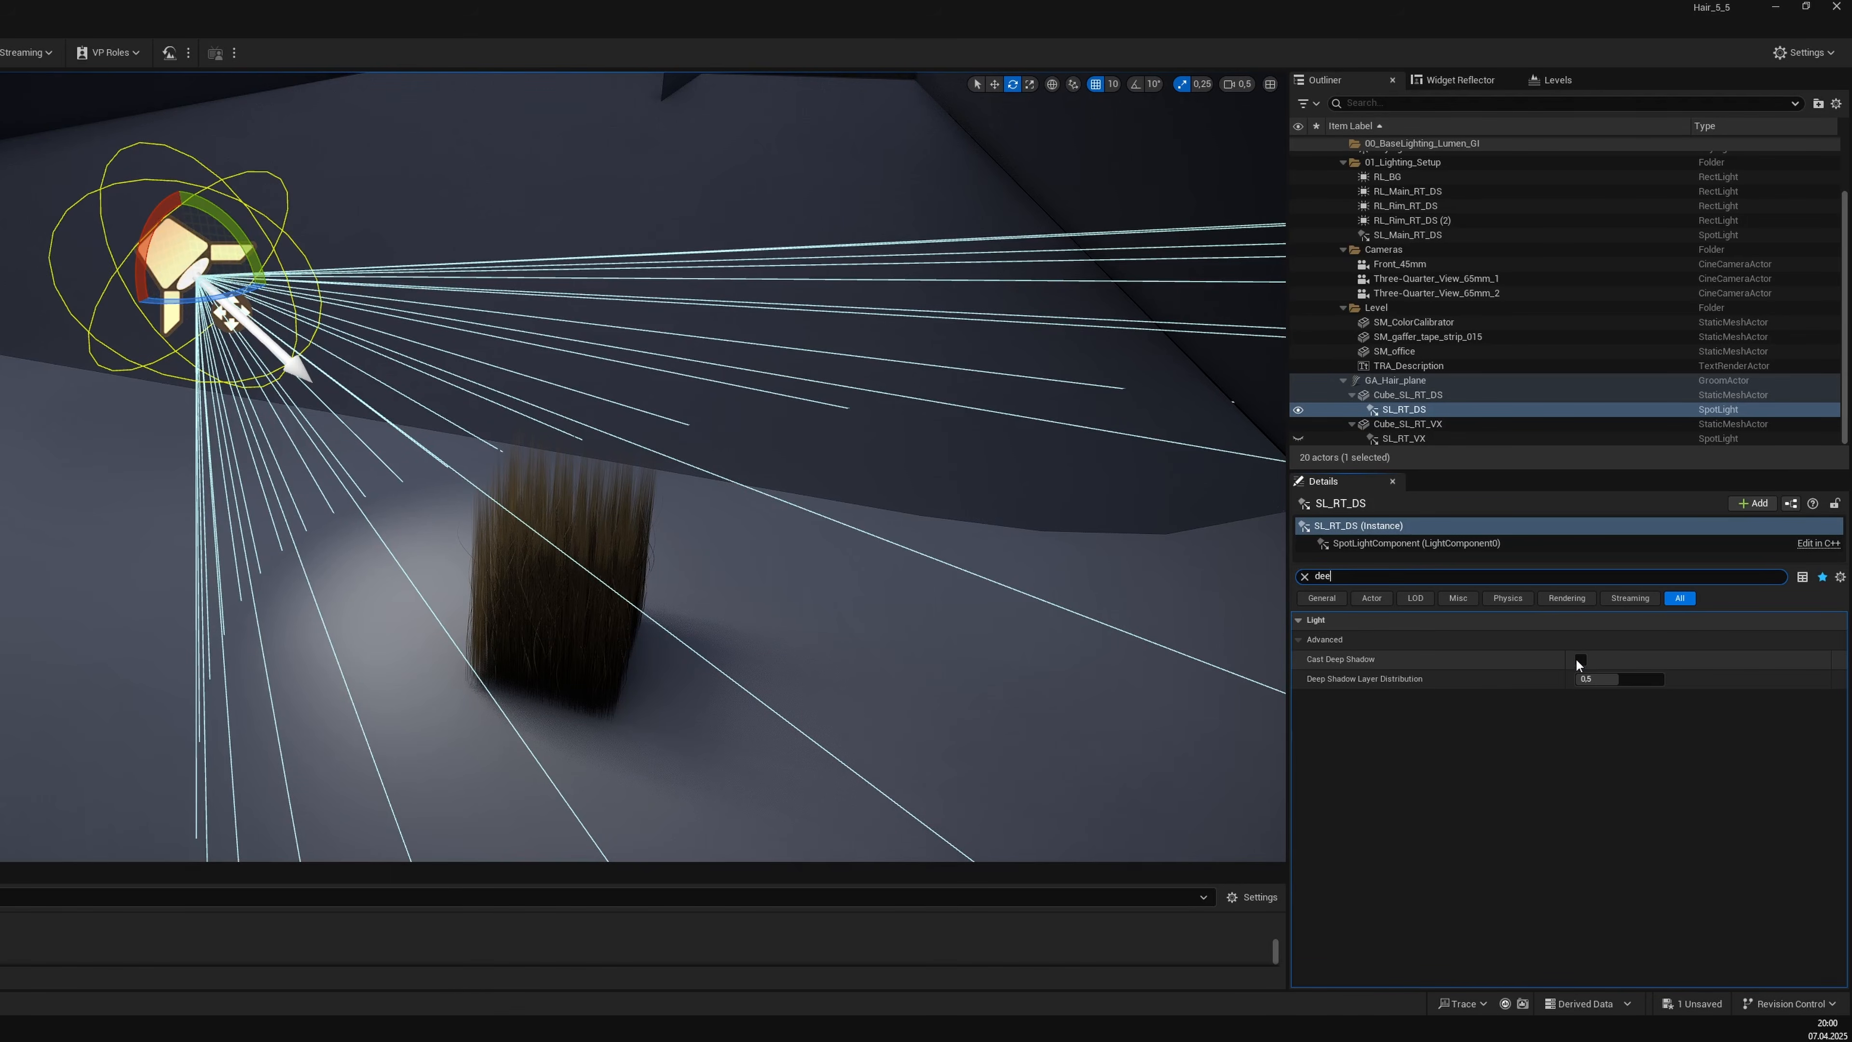
click(1580, 660)
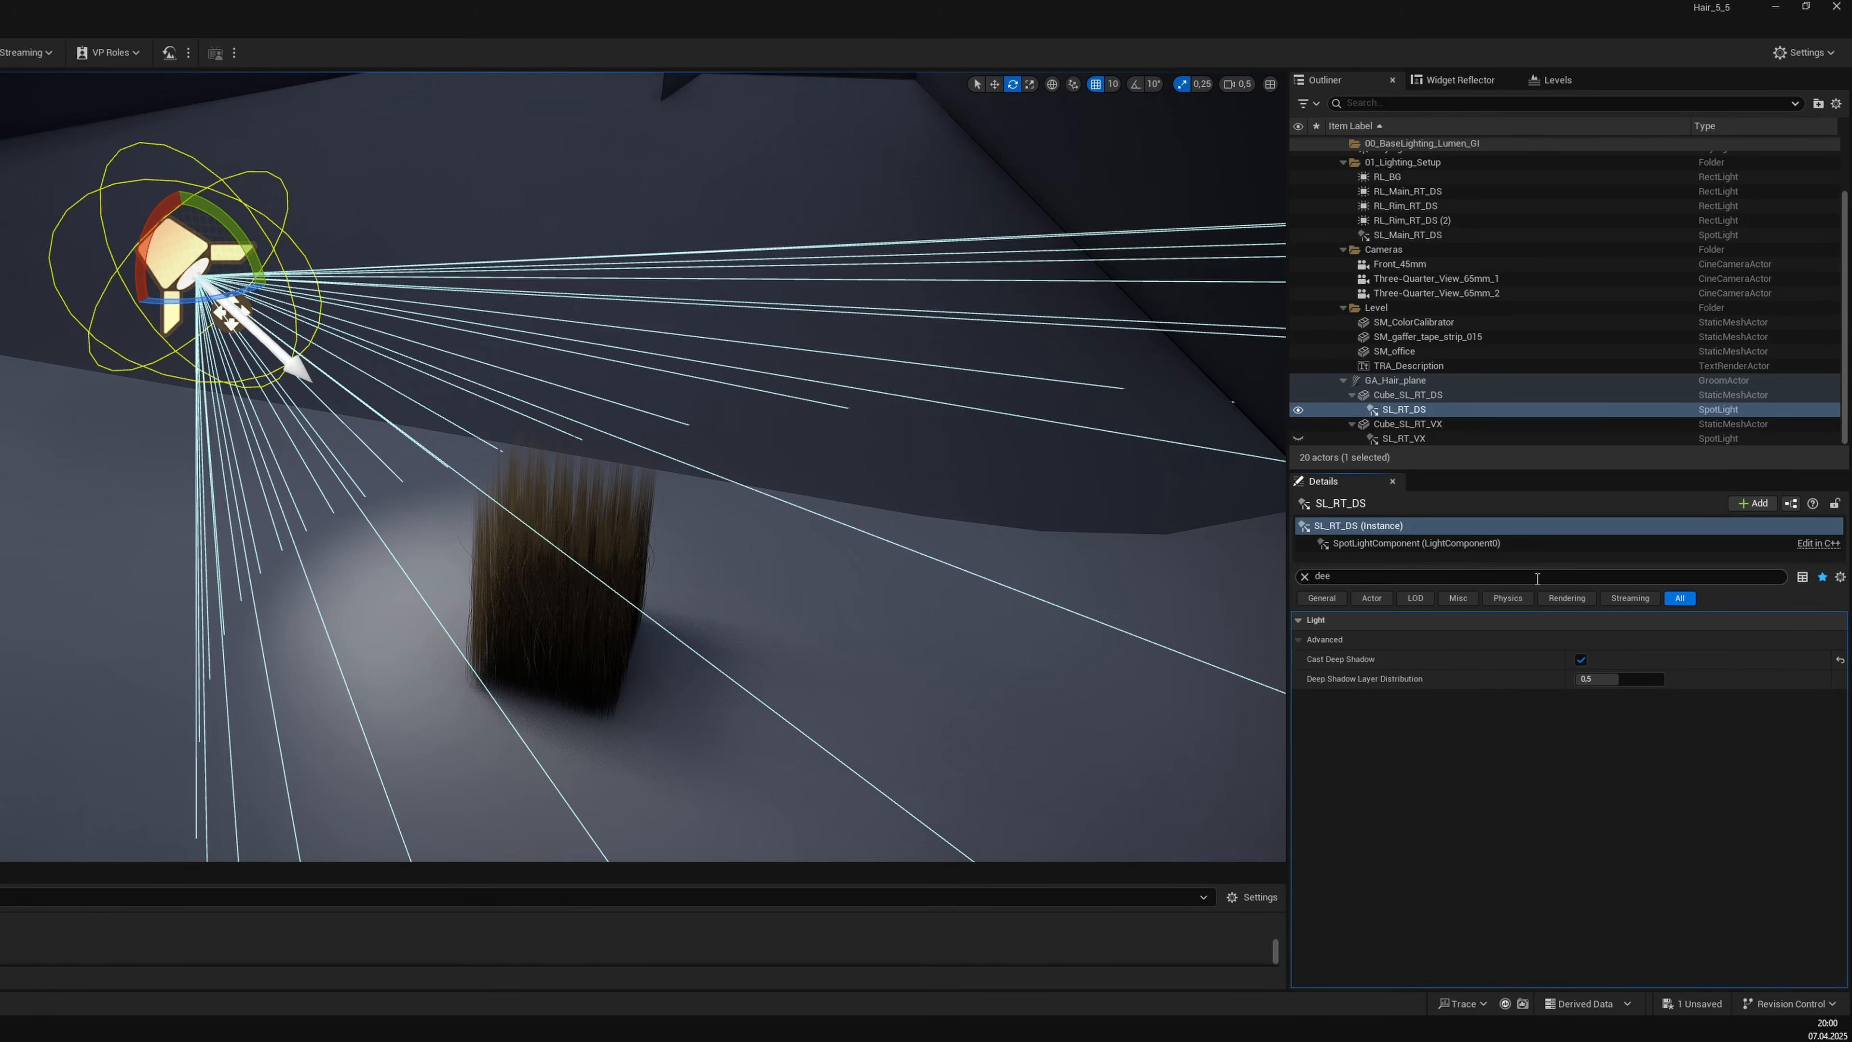
Set SL_RT_DS's Cast Ray Traced Shadows back to Enabled and raise its Source Radius to 48.
click(1537, 576)
text(ray)
click(1597, 659)
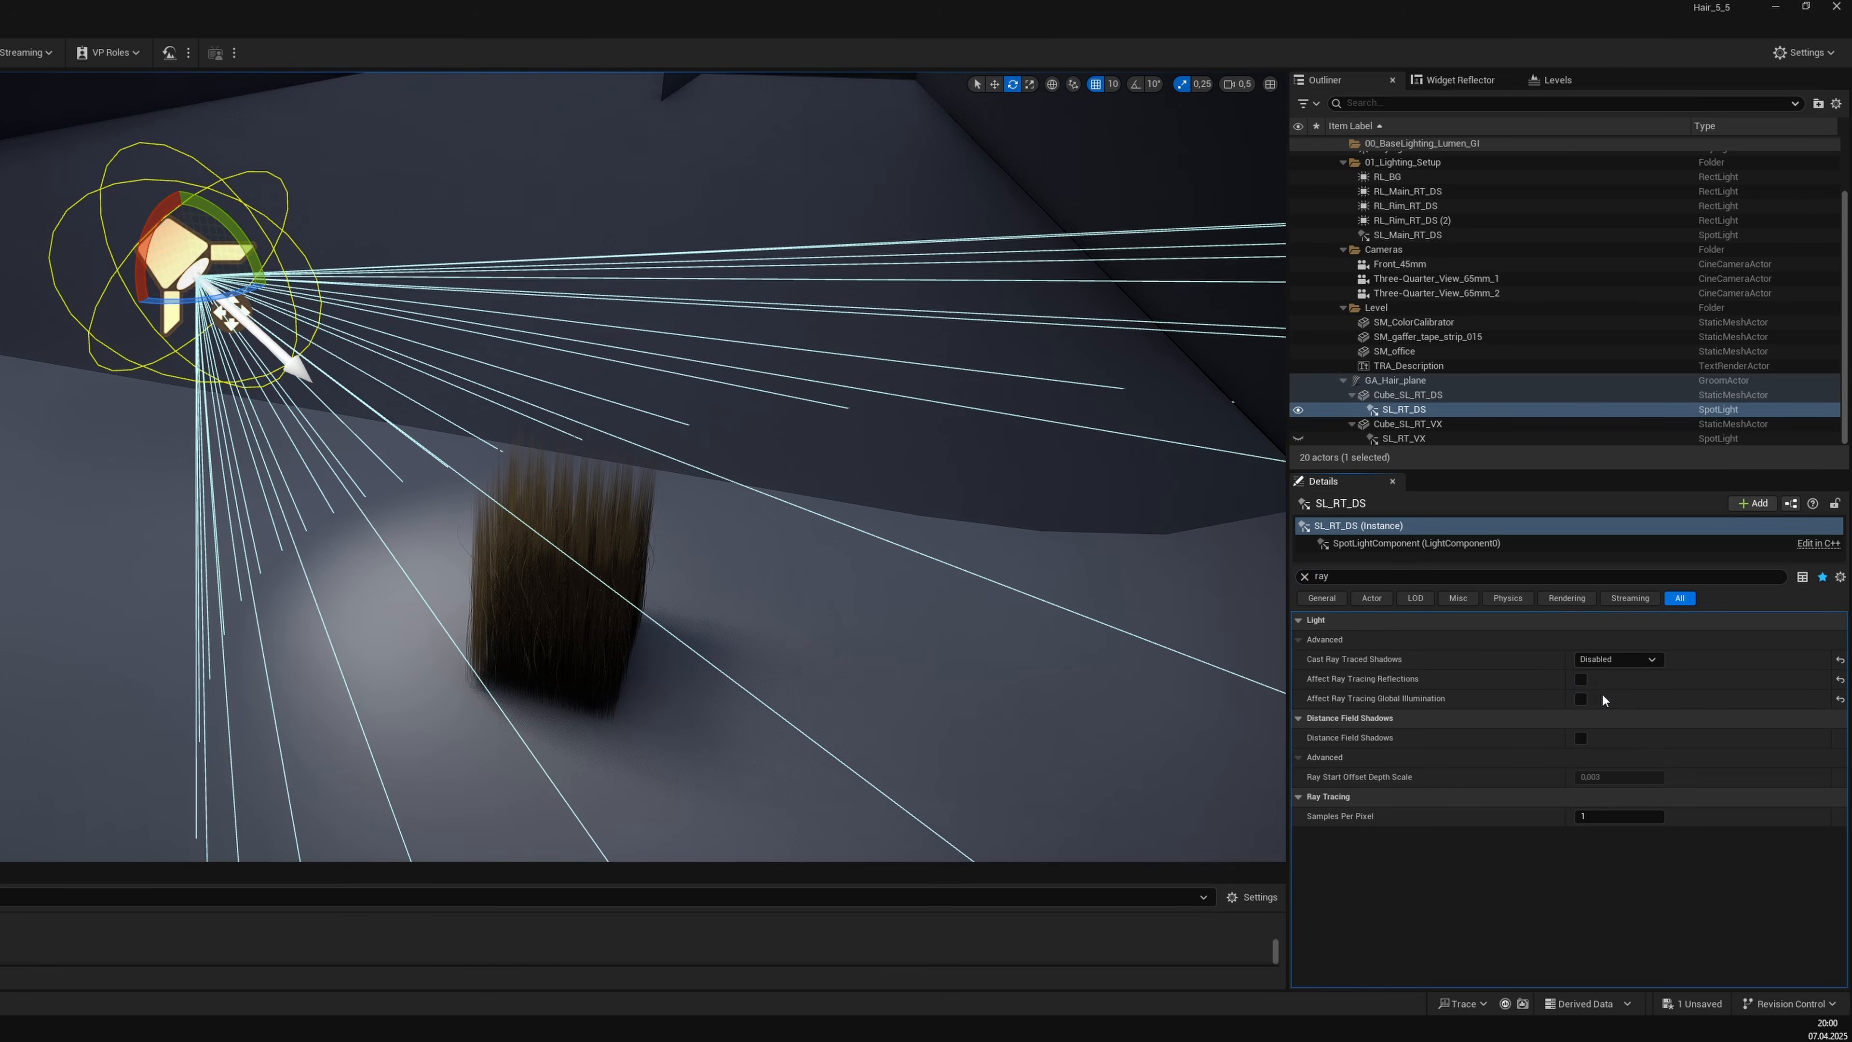
click(1603, 698)
click(1304, 577)
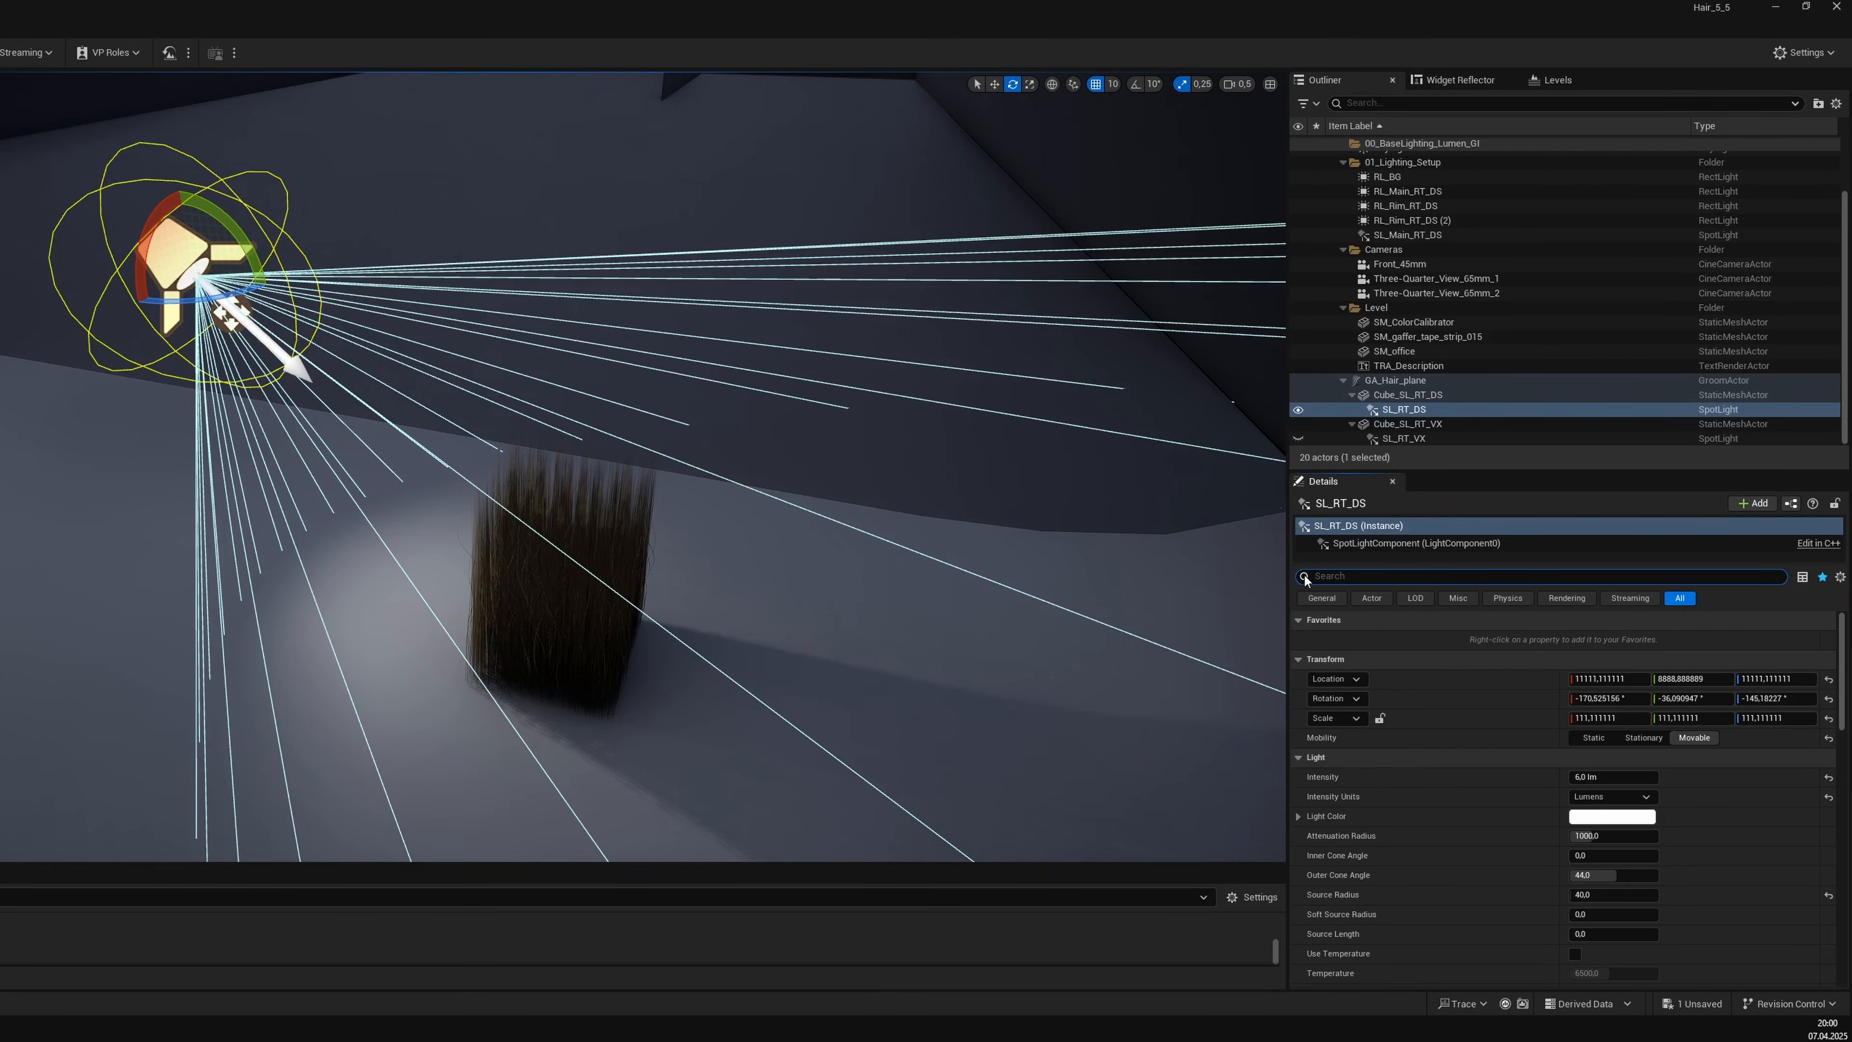
text(ry)
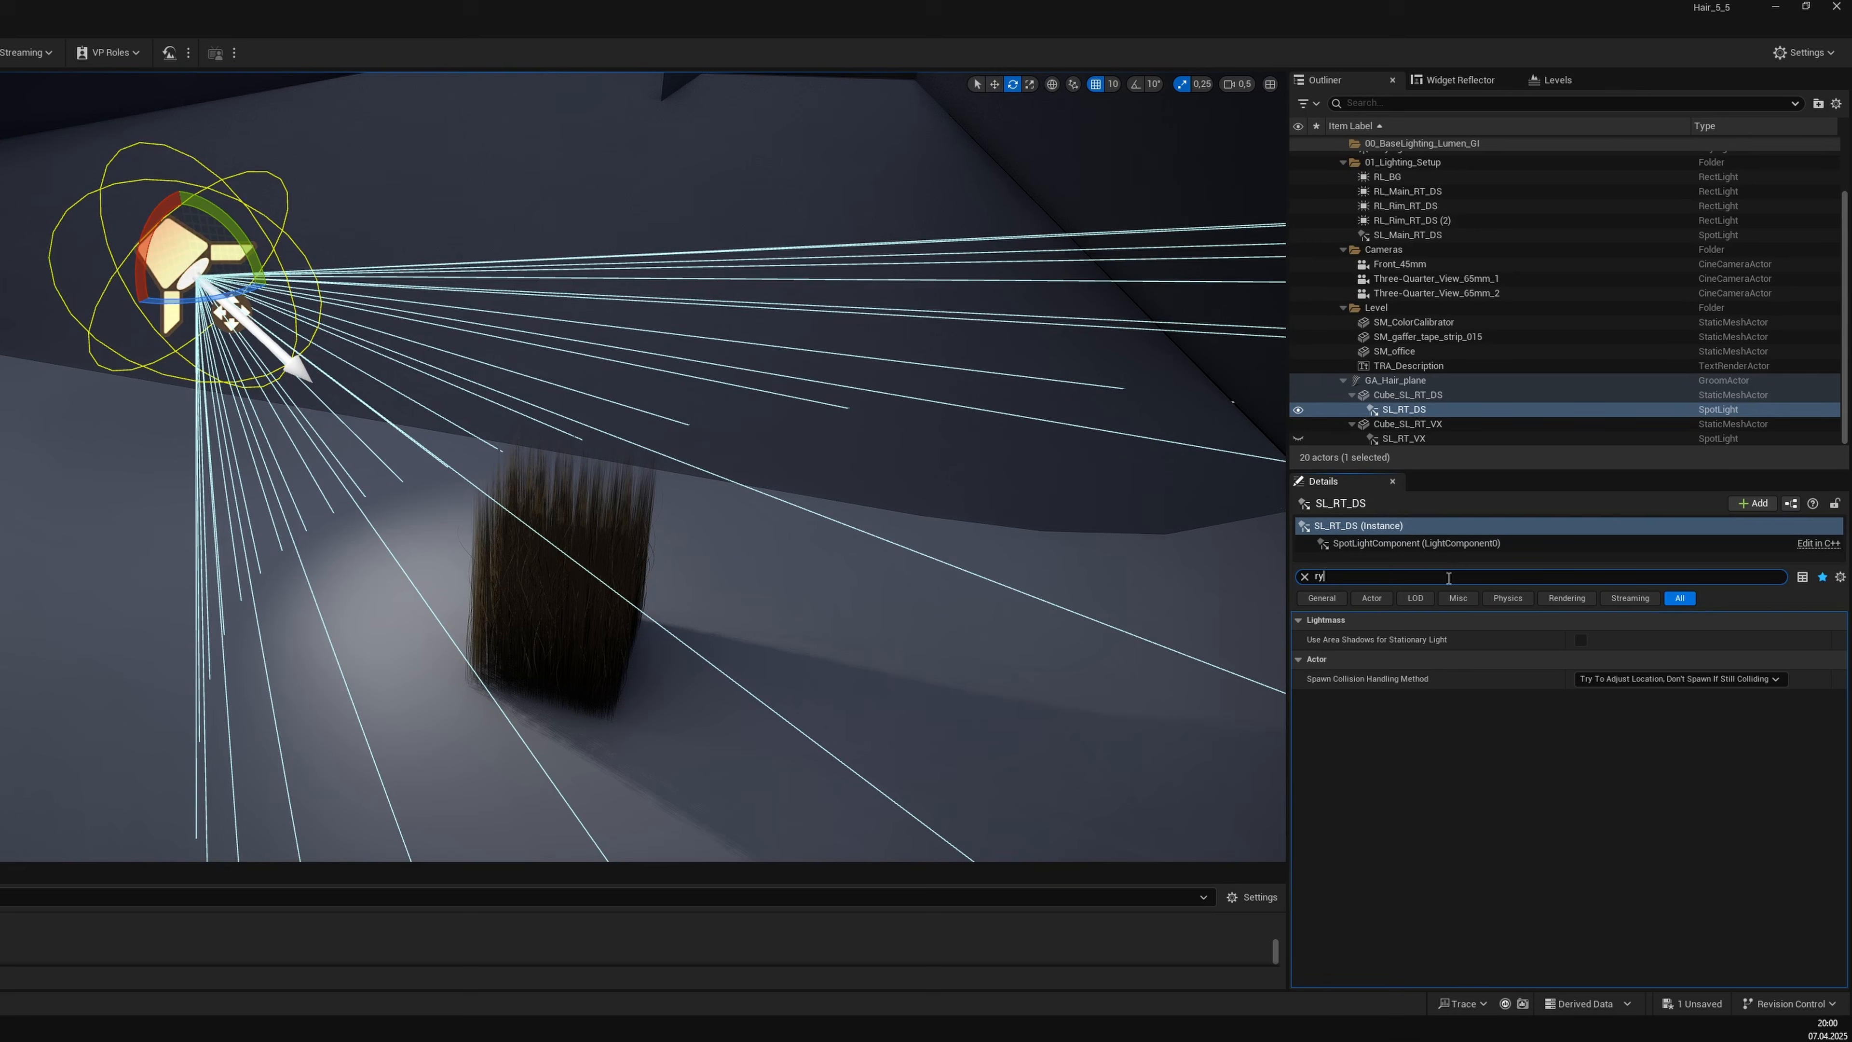
click(1617, 659)
click(1604, 703)
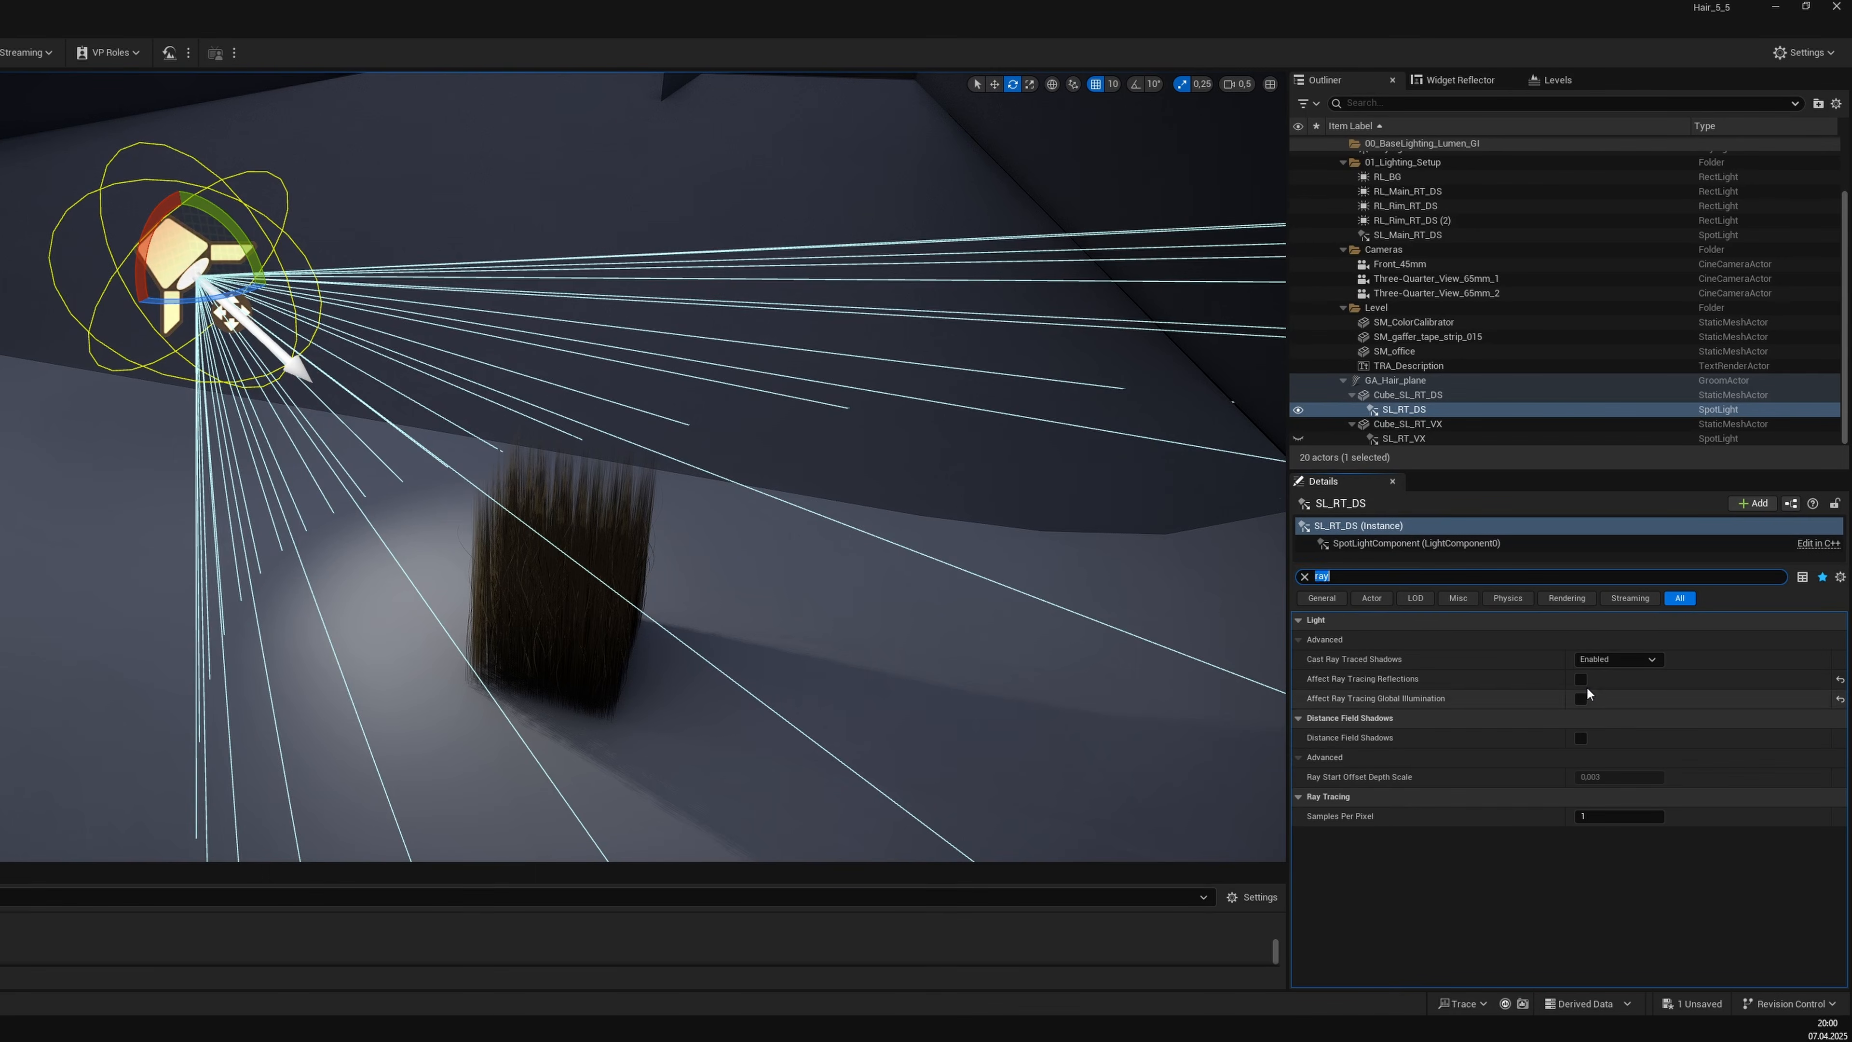
key(BackSpace)
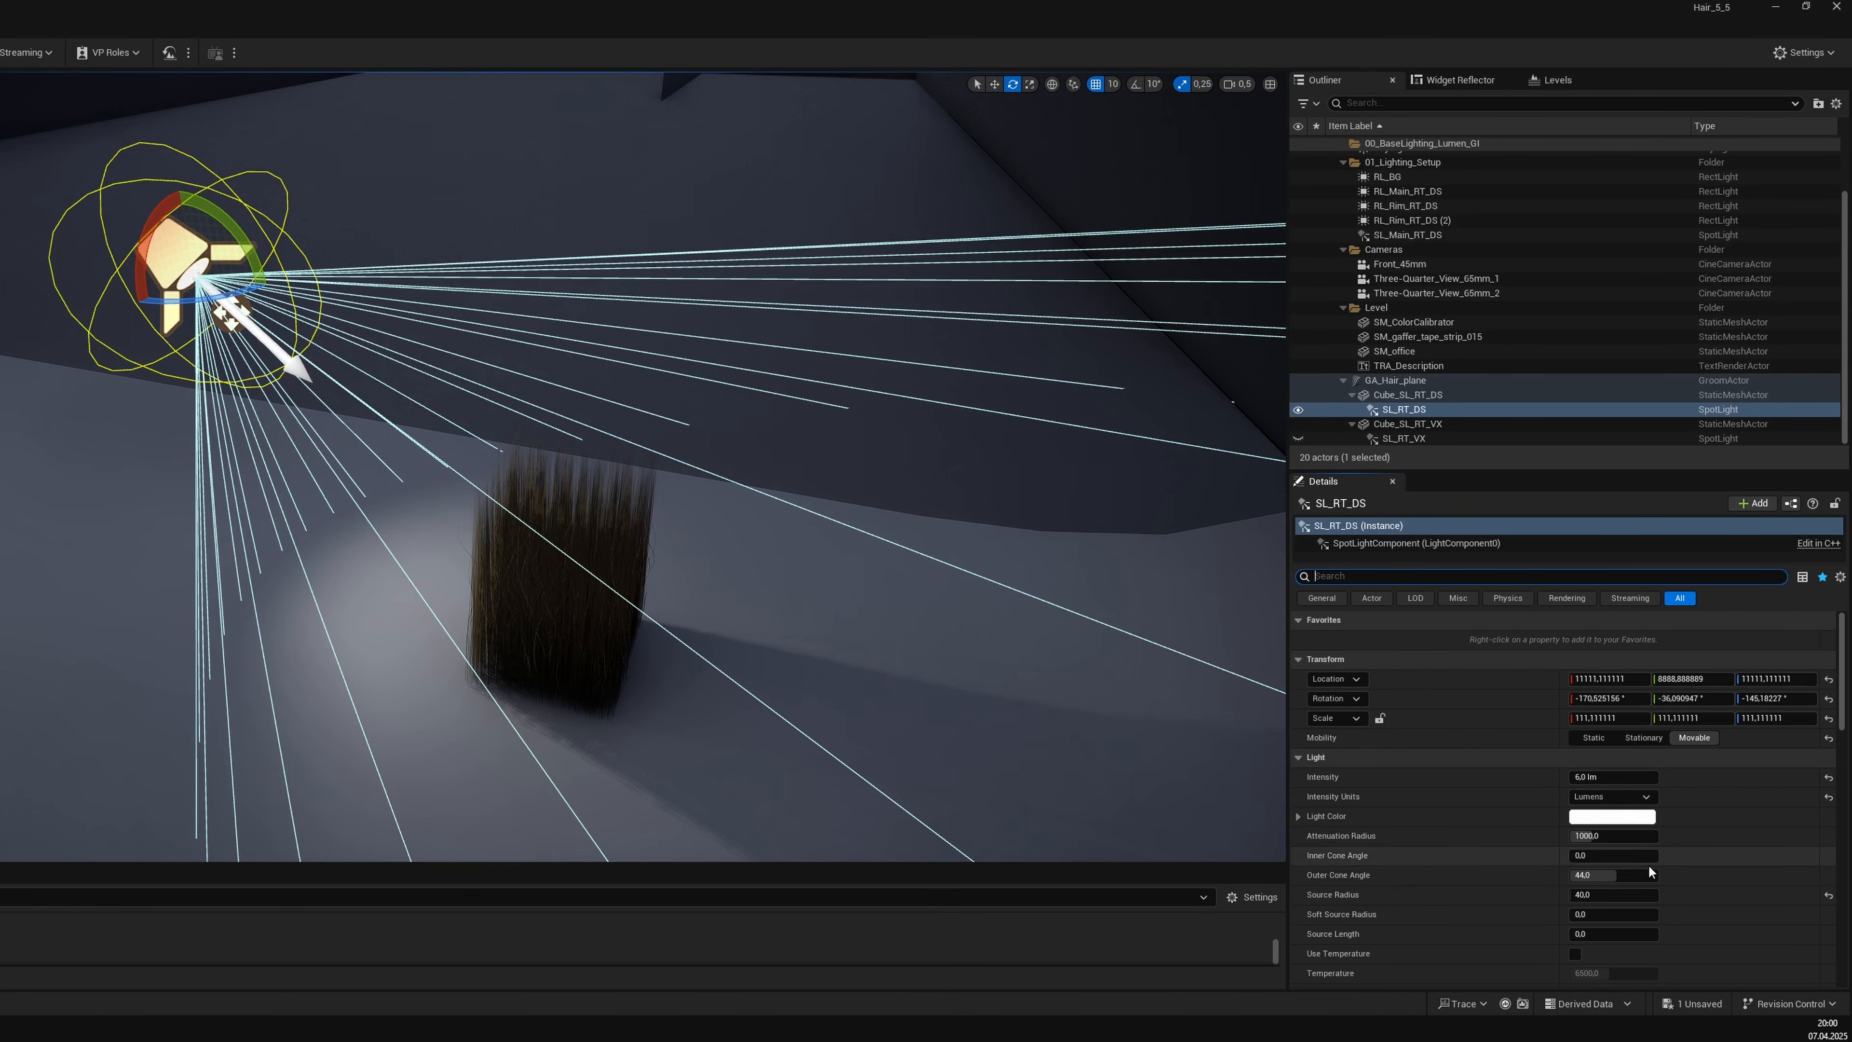
drag(1619, 891, 1622, 891)
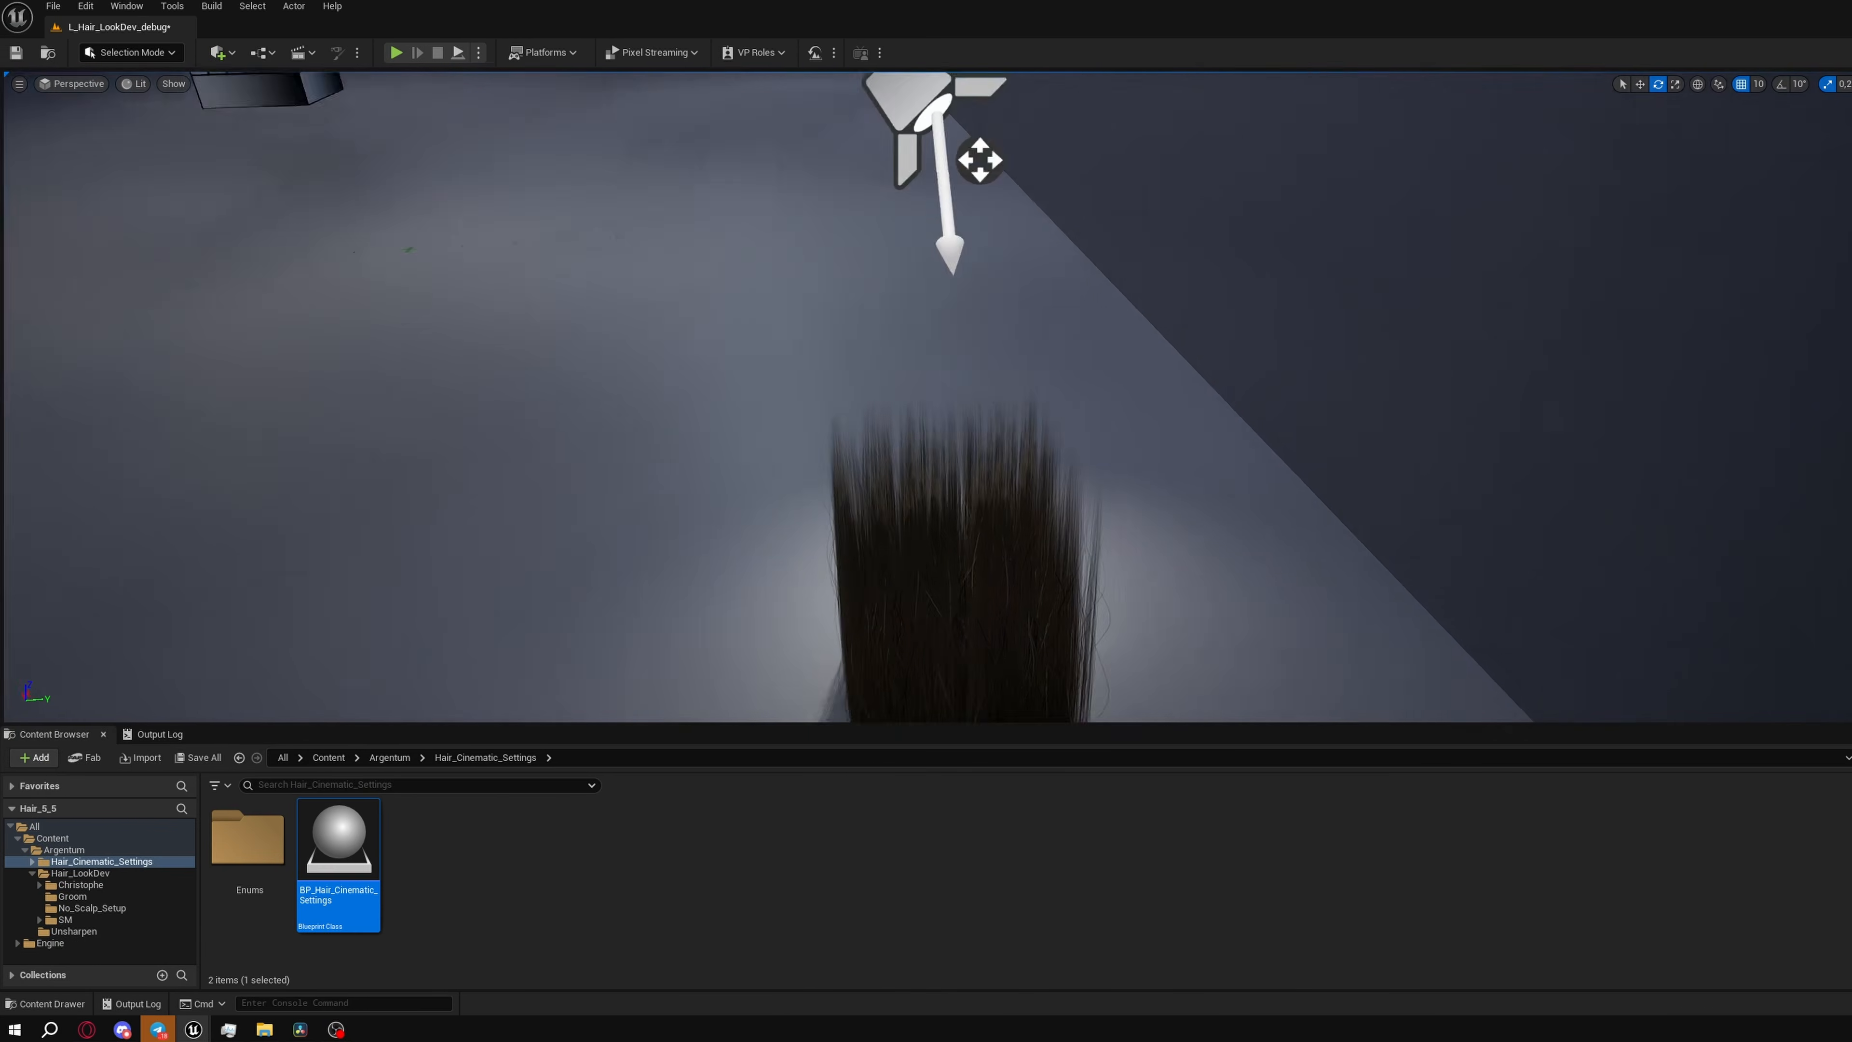
Place the BP_Hair_Cinematic_Settings blueprint in the level on the floor beside the hair groom.
right_drag(926, 398, 854, 497)
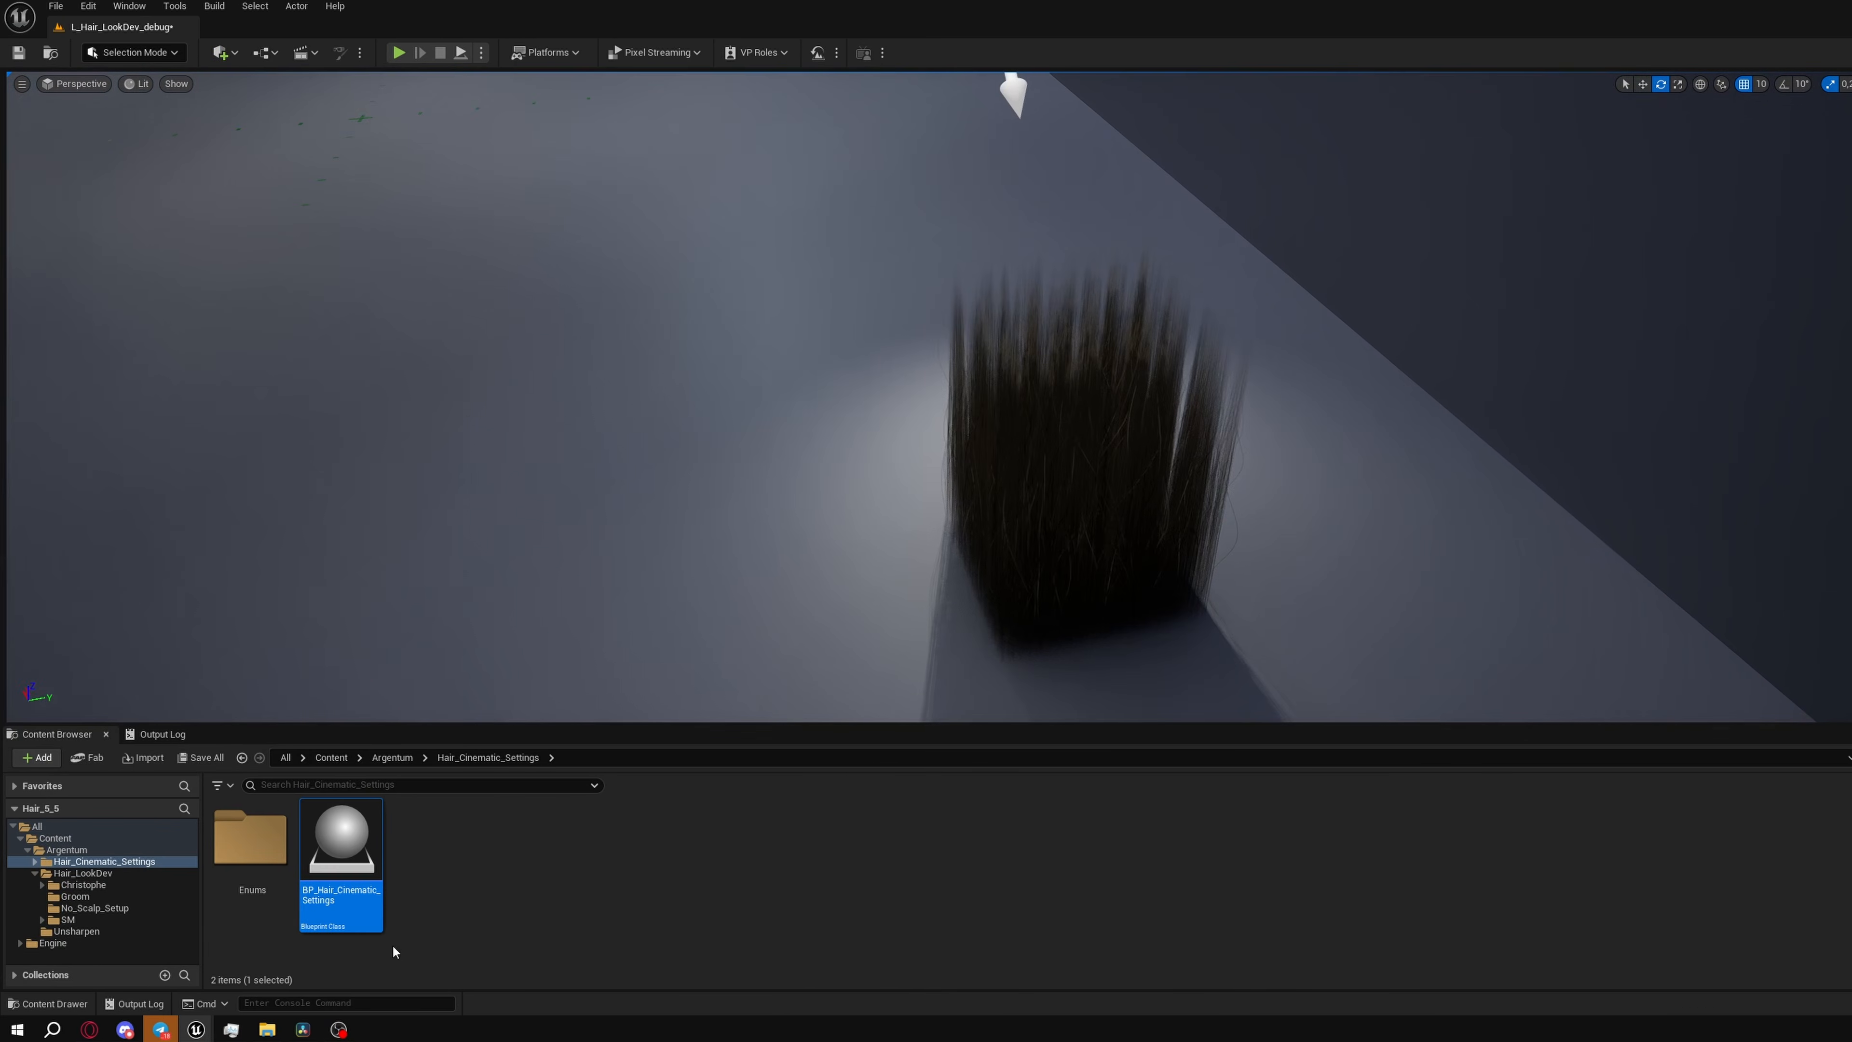
click(401, 766)
double_click(263, 846)
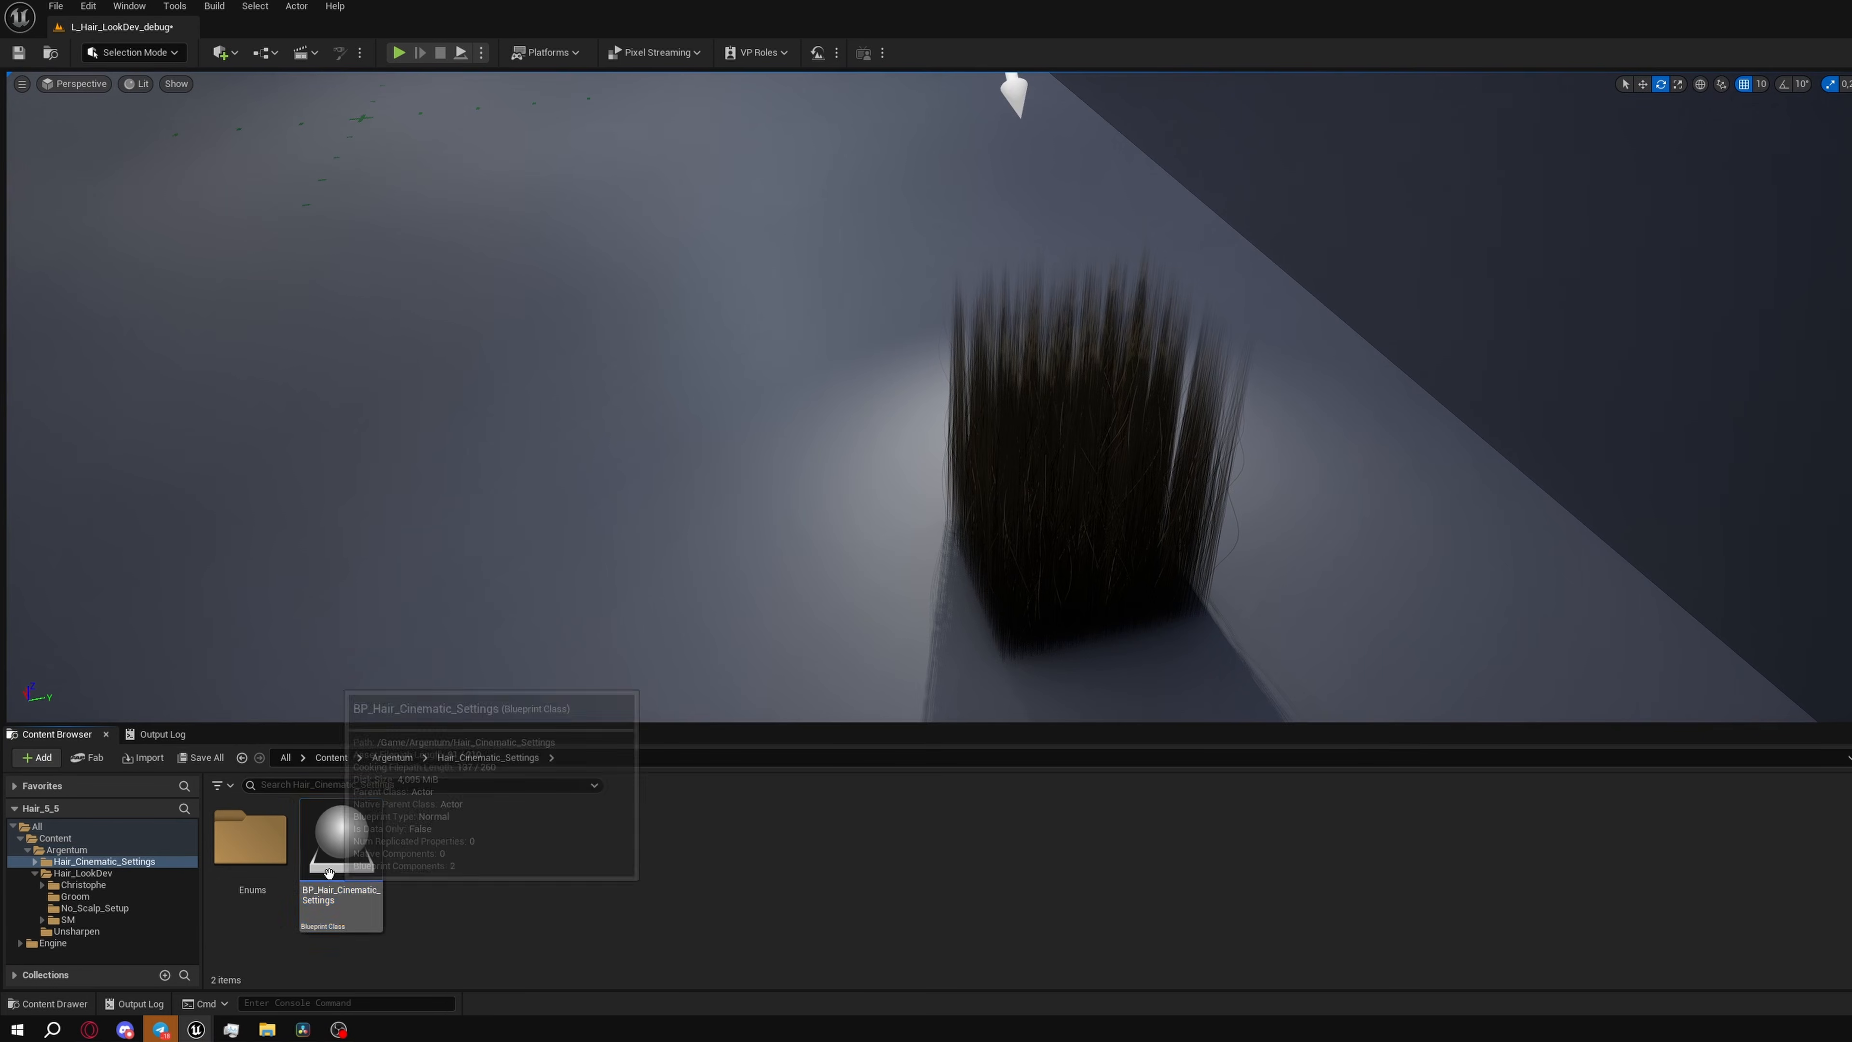
drag(329, 873, 439, 369)
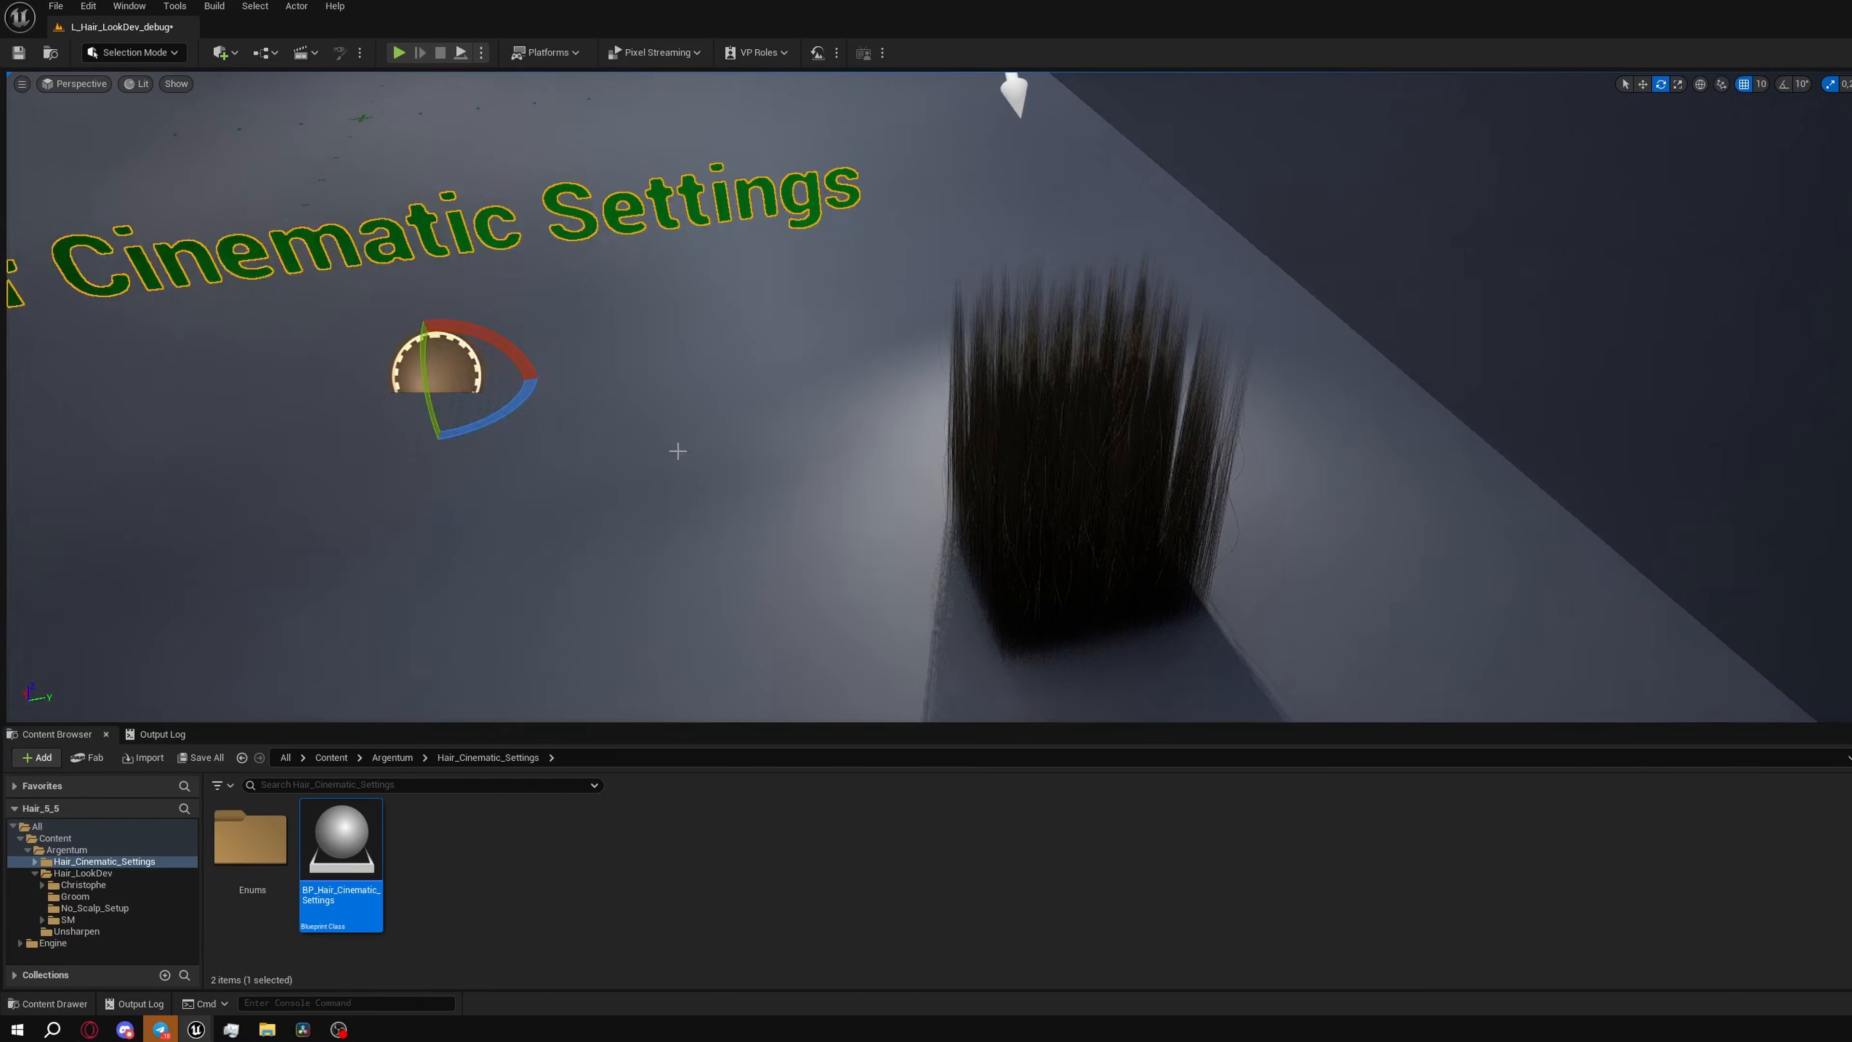
mouse_move(677, 451)
right_down()
mouse_move(560, 453)
mouse_move(687, 436)
right_up()
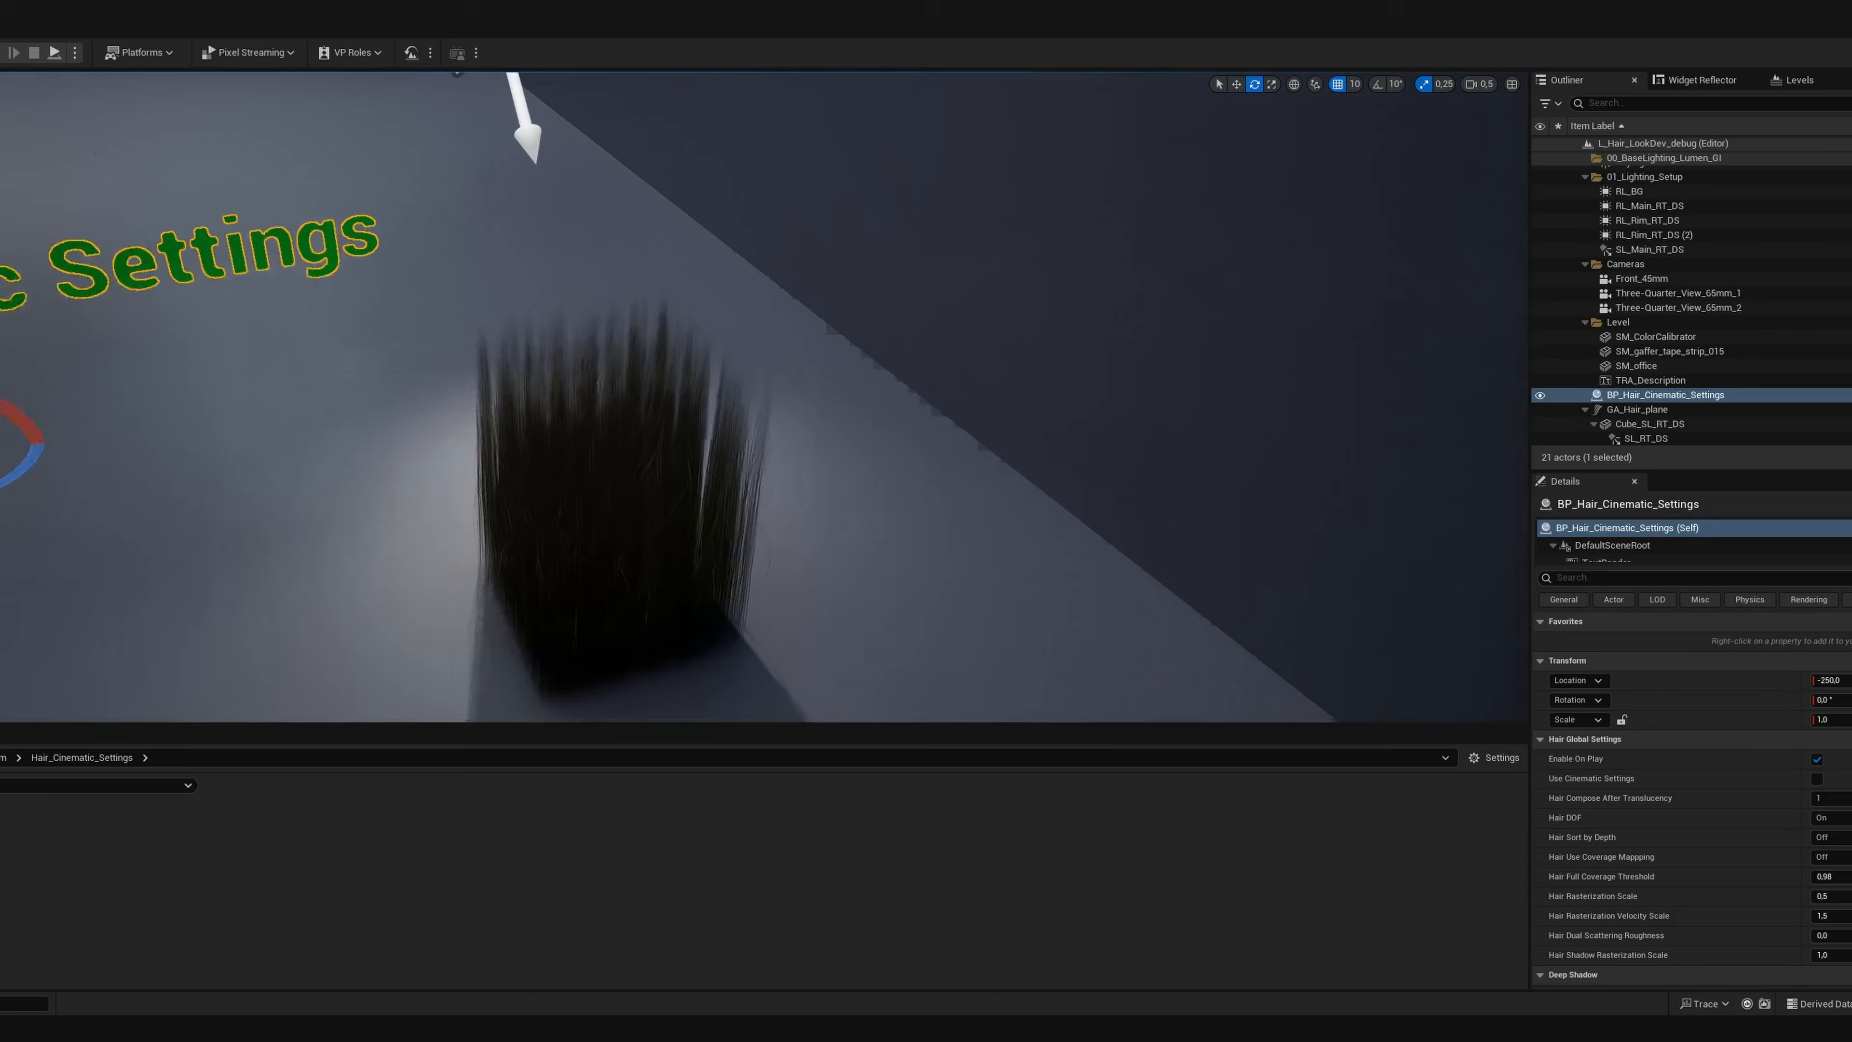
right_drag(371, 438, 482, 507)
scroll(1466, 413, down, 2)
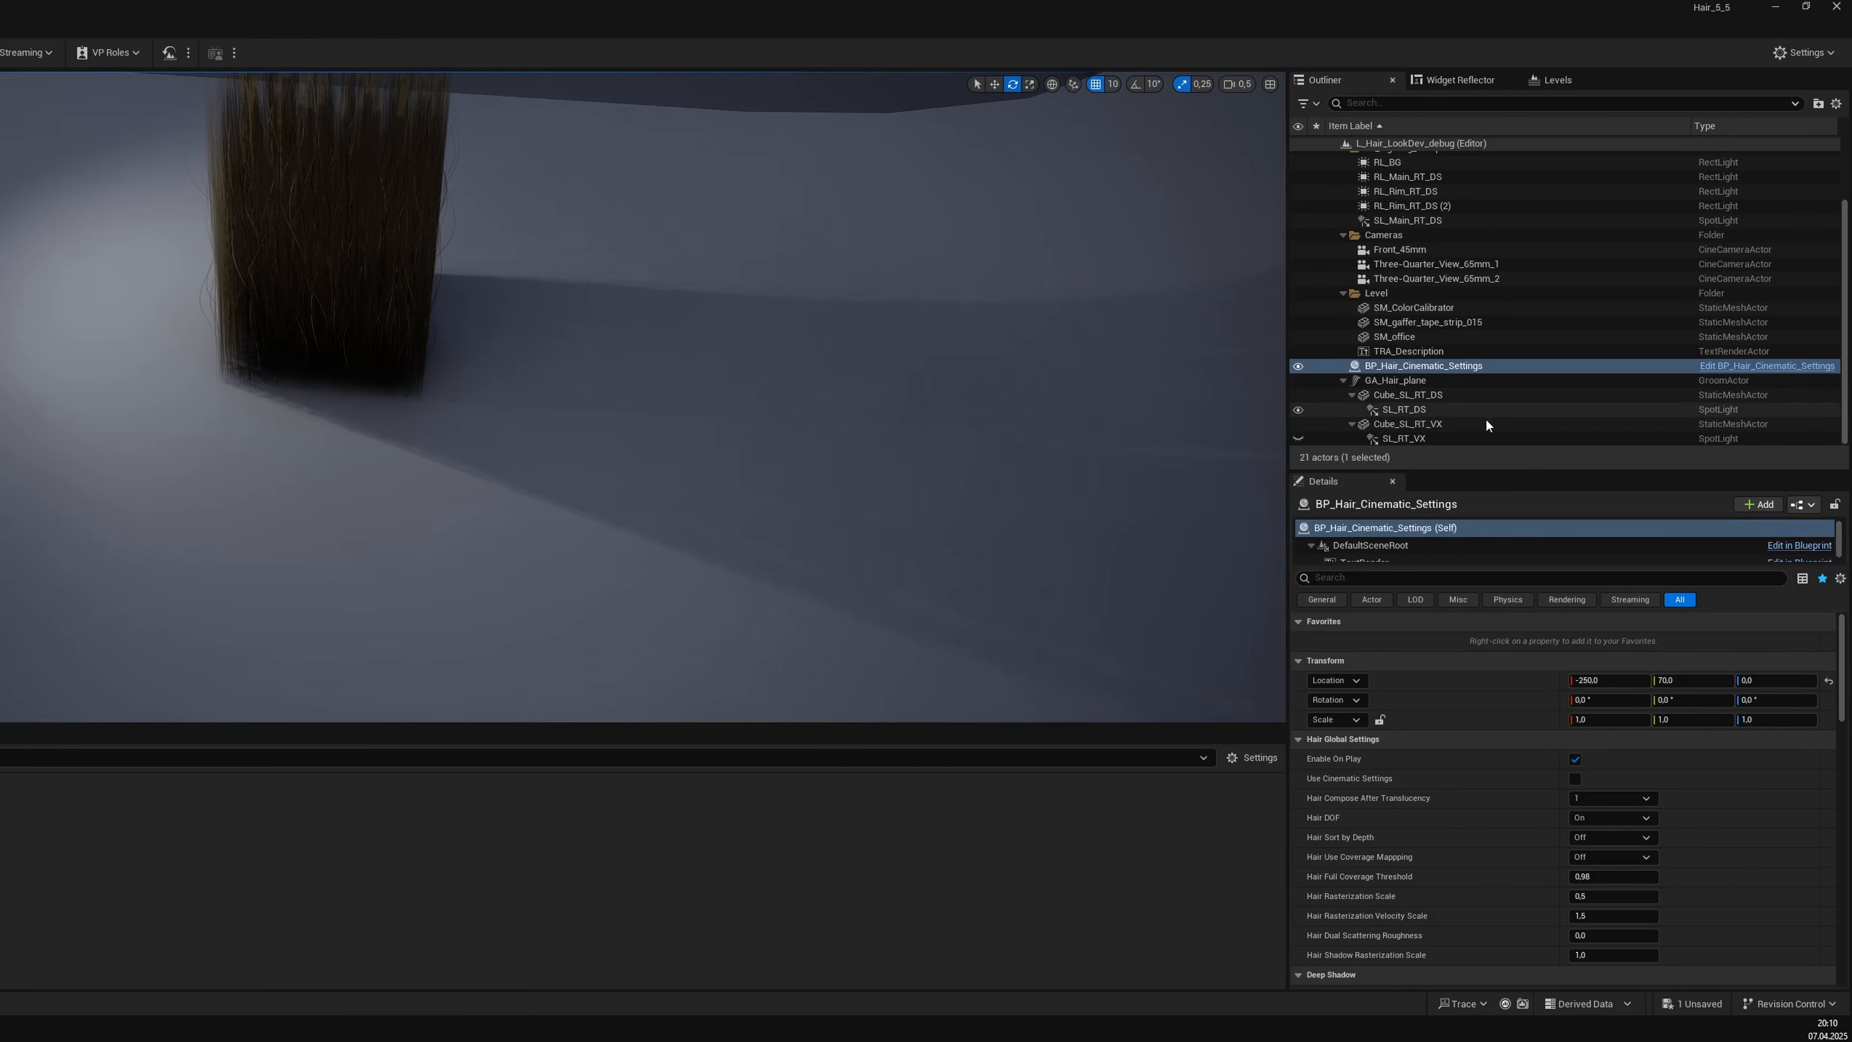
Check the SL_RT_DS light against the hair, and set Hair DOF to Off on the BP_Hair_Cinematic_Settings actor.
click(1466, 410)
right_drag(839, 423, 780, 375)
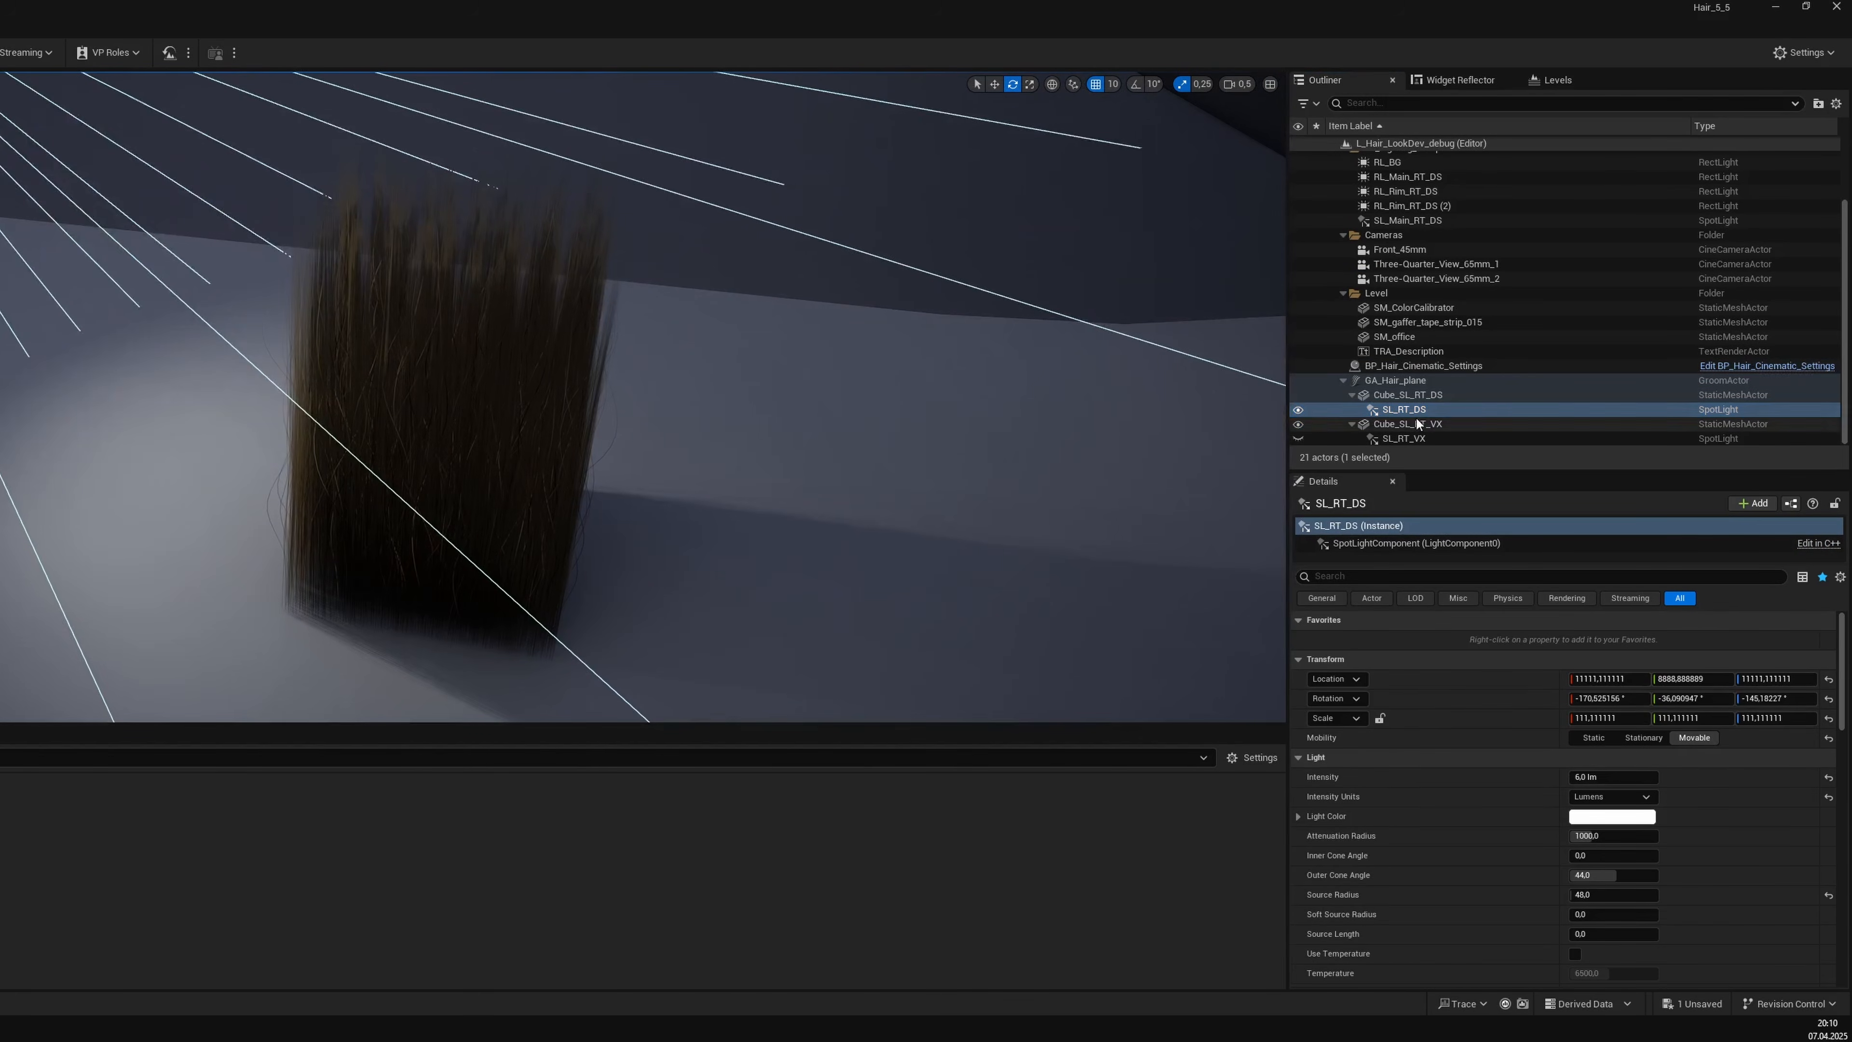
click(1440, 366)
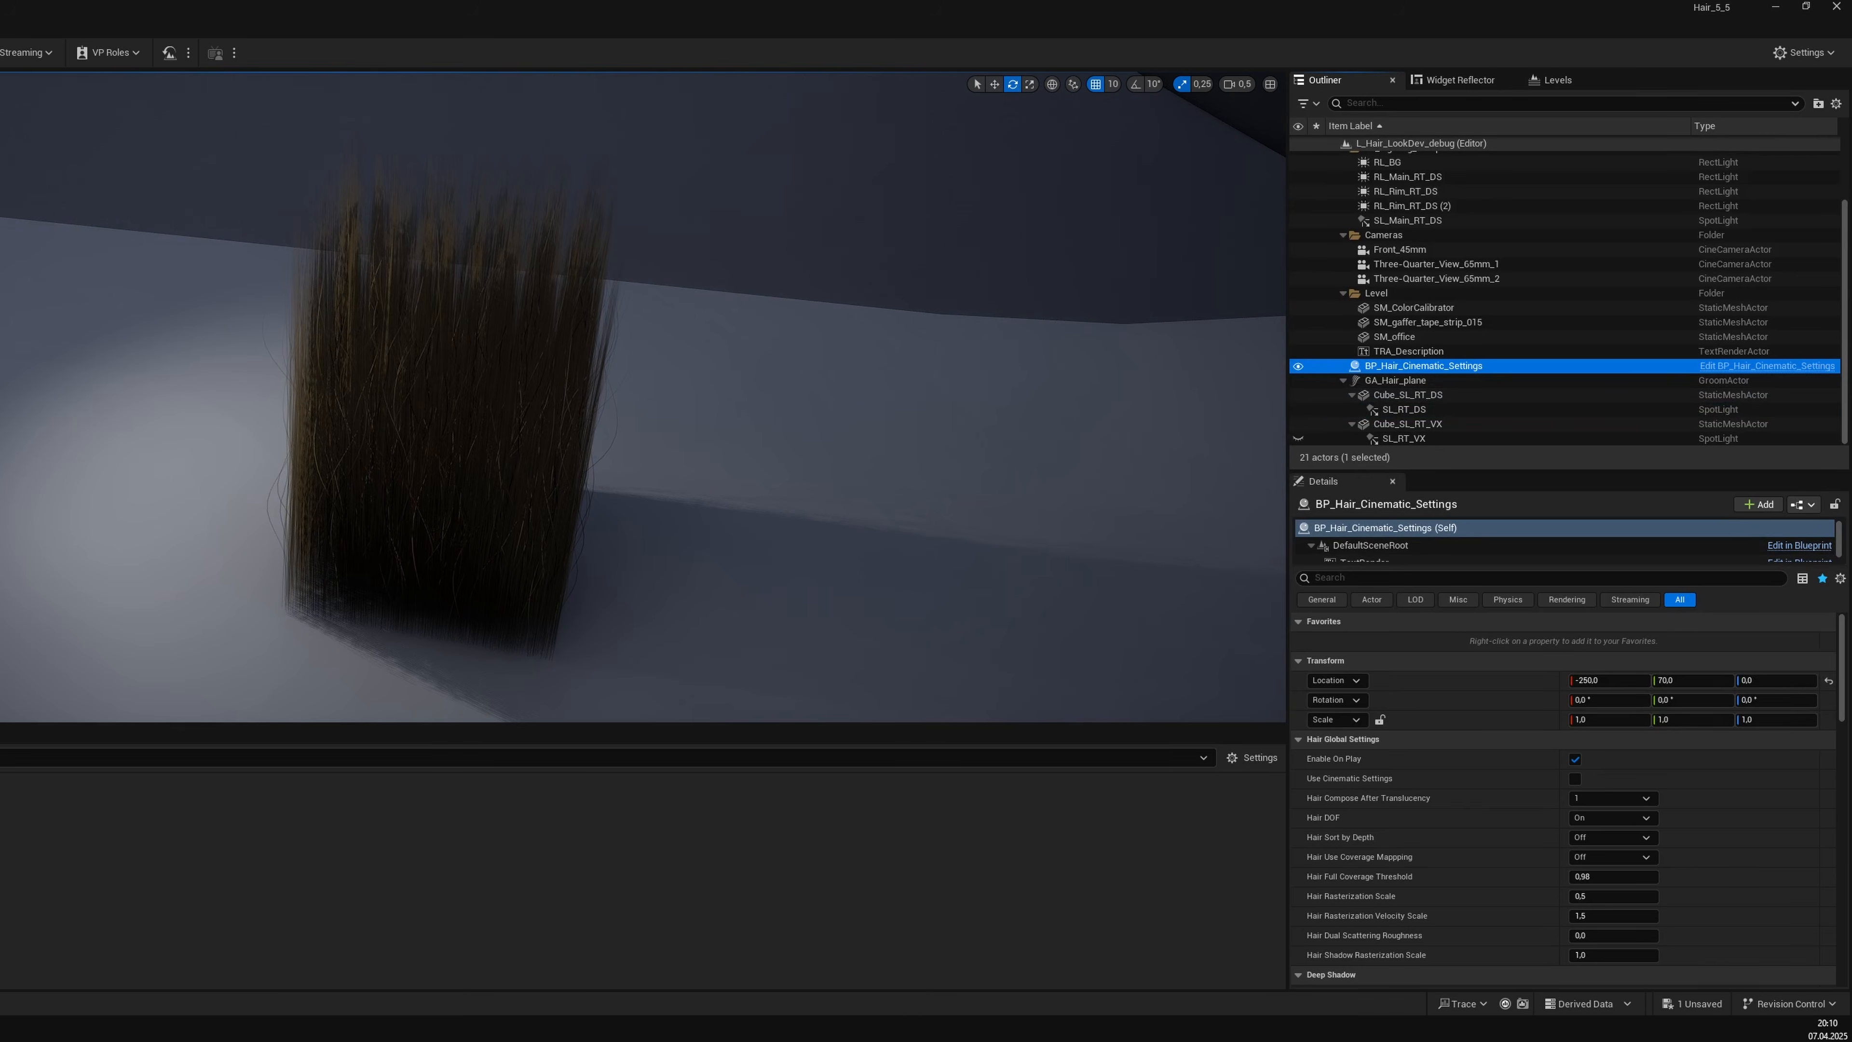
click(1529, 820)
scroll(1532, 820, down, 1)
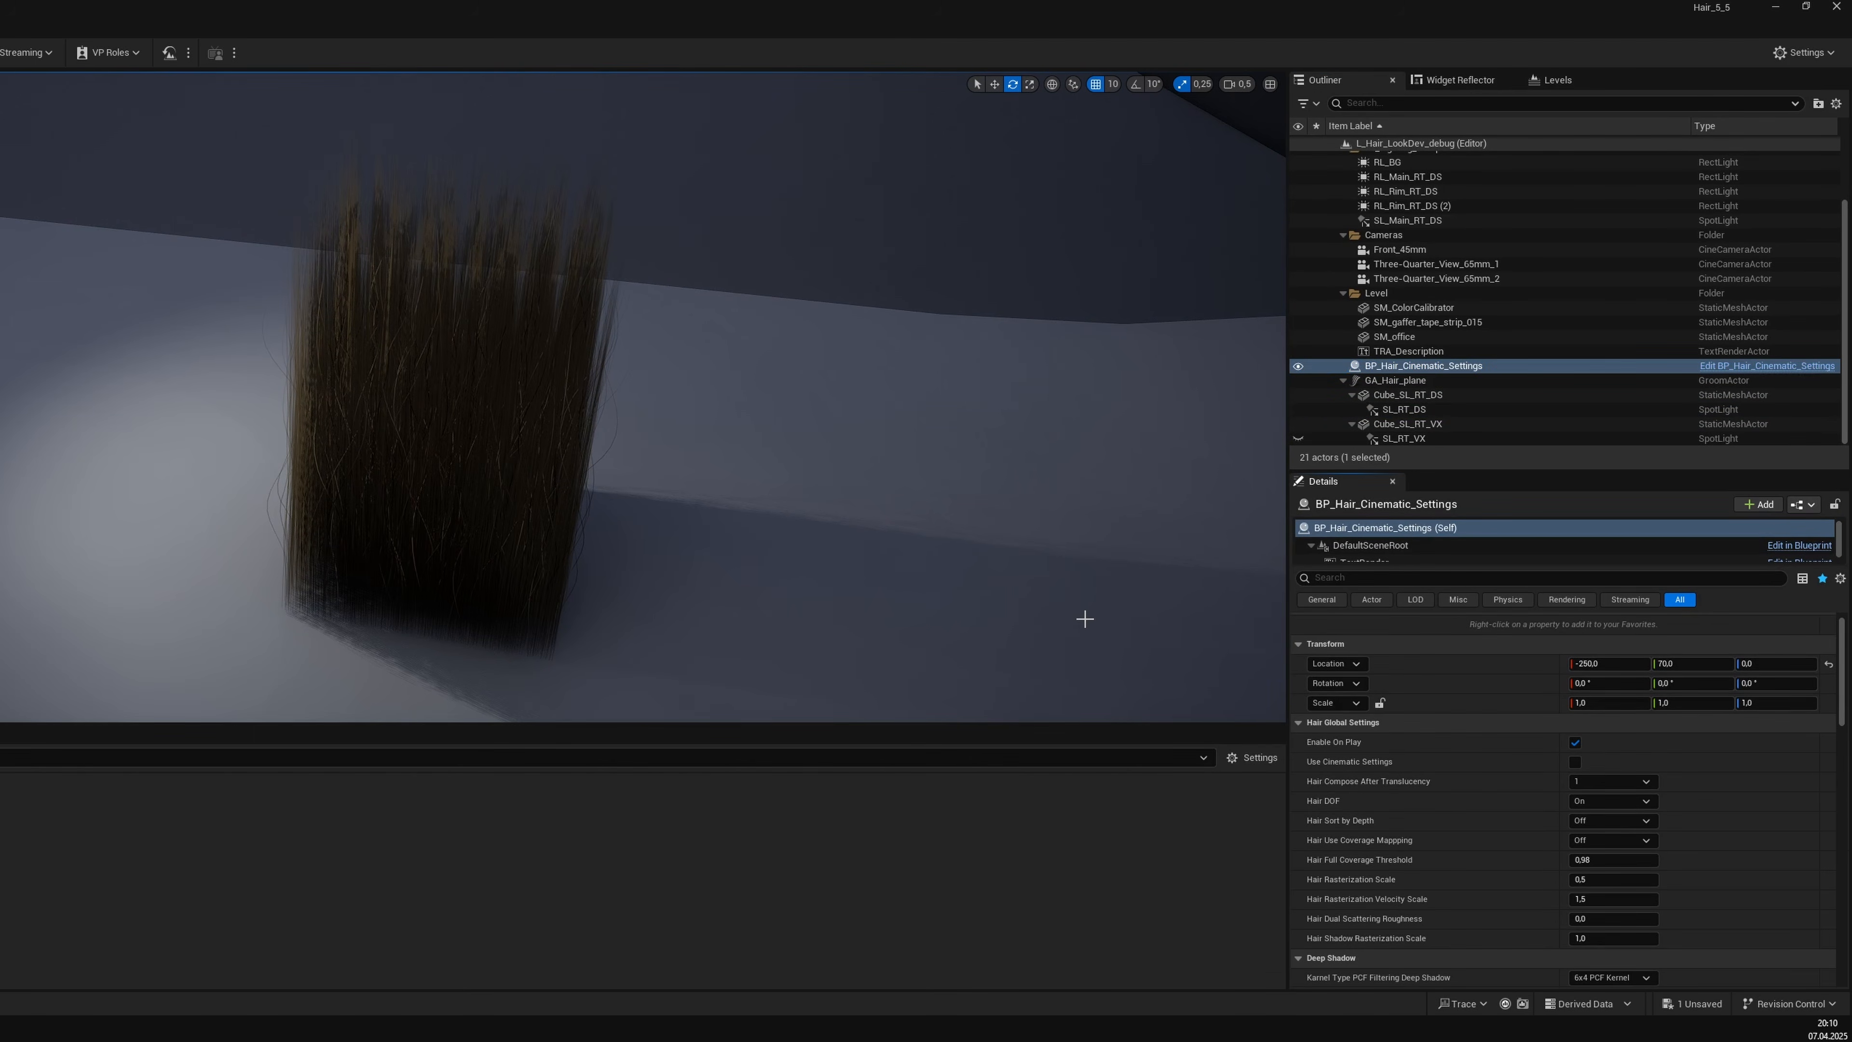
right_drag(1083, 619, 1094, 657)
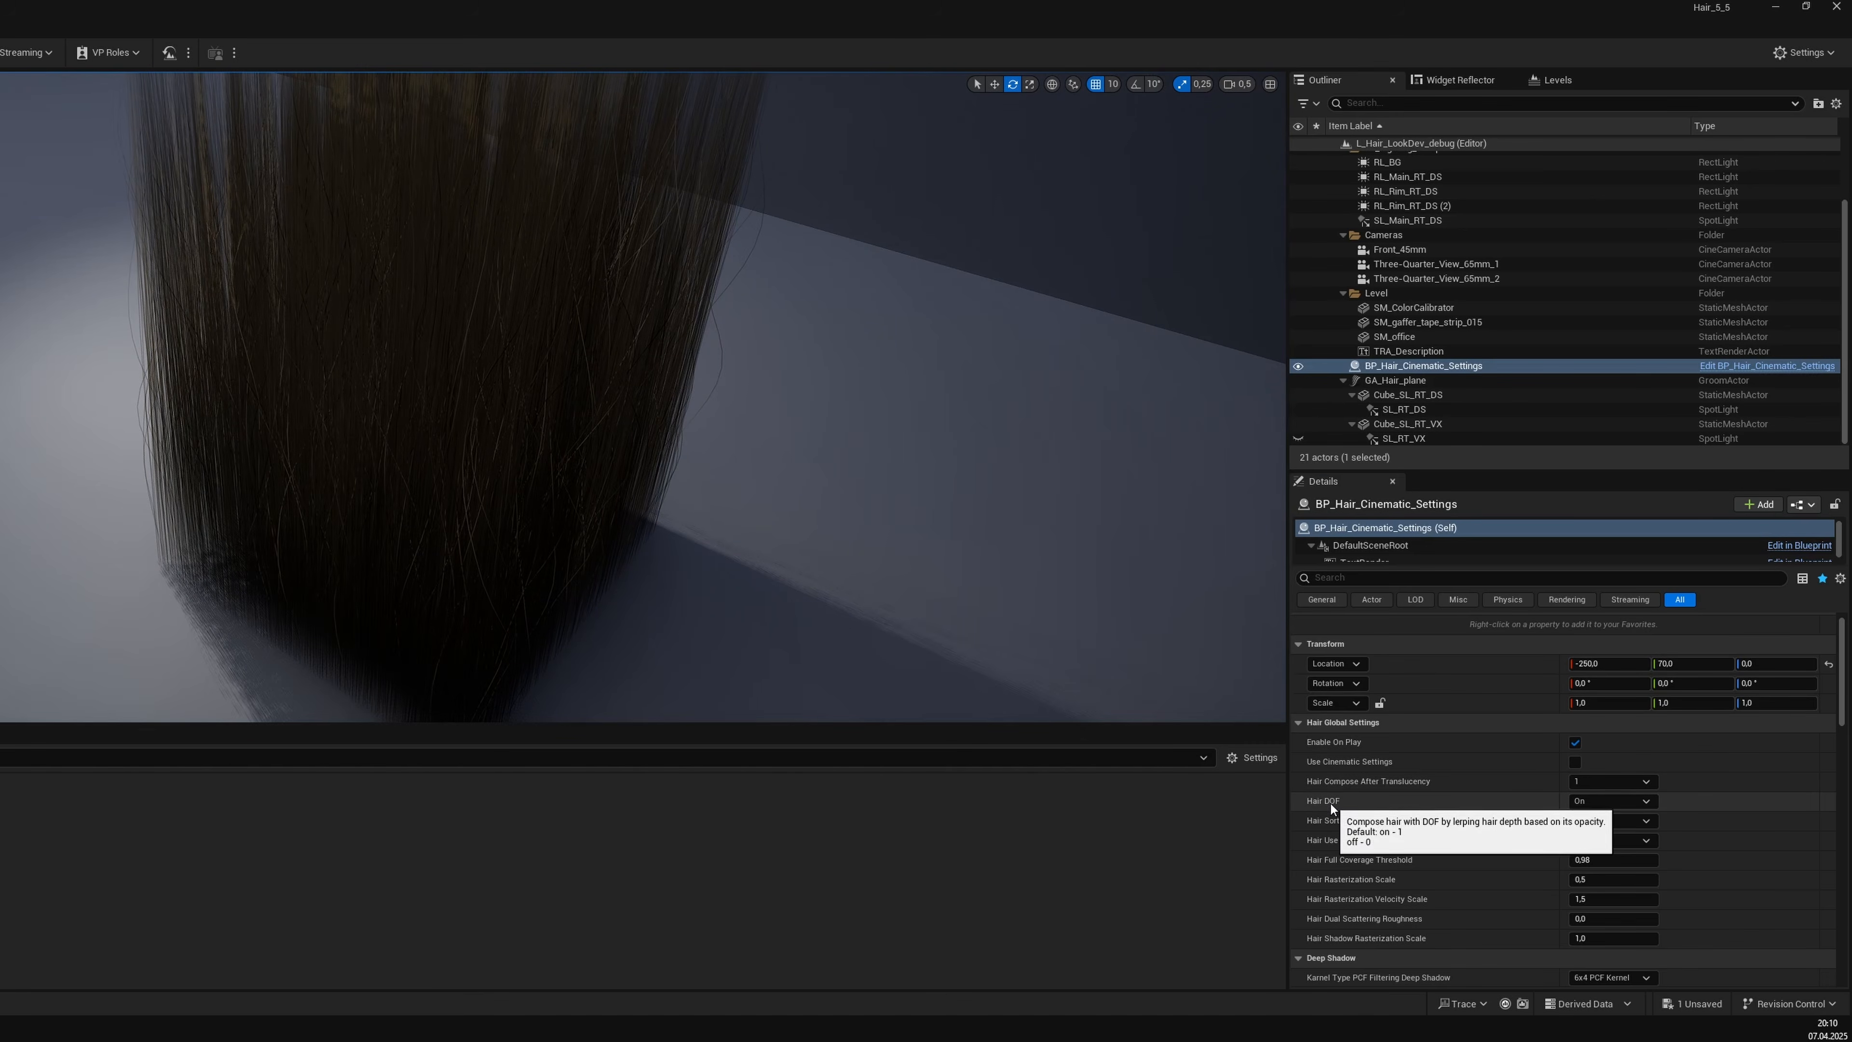
click(1600, 803)
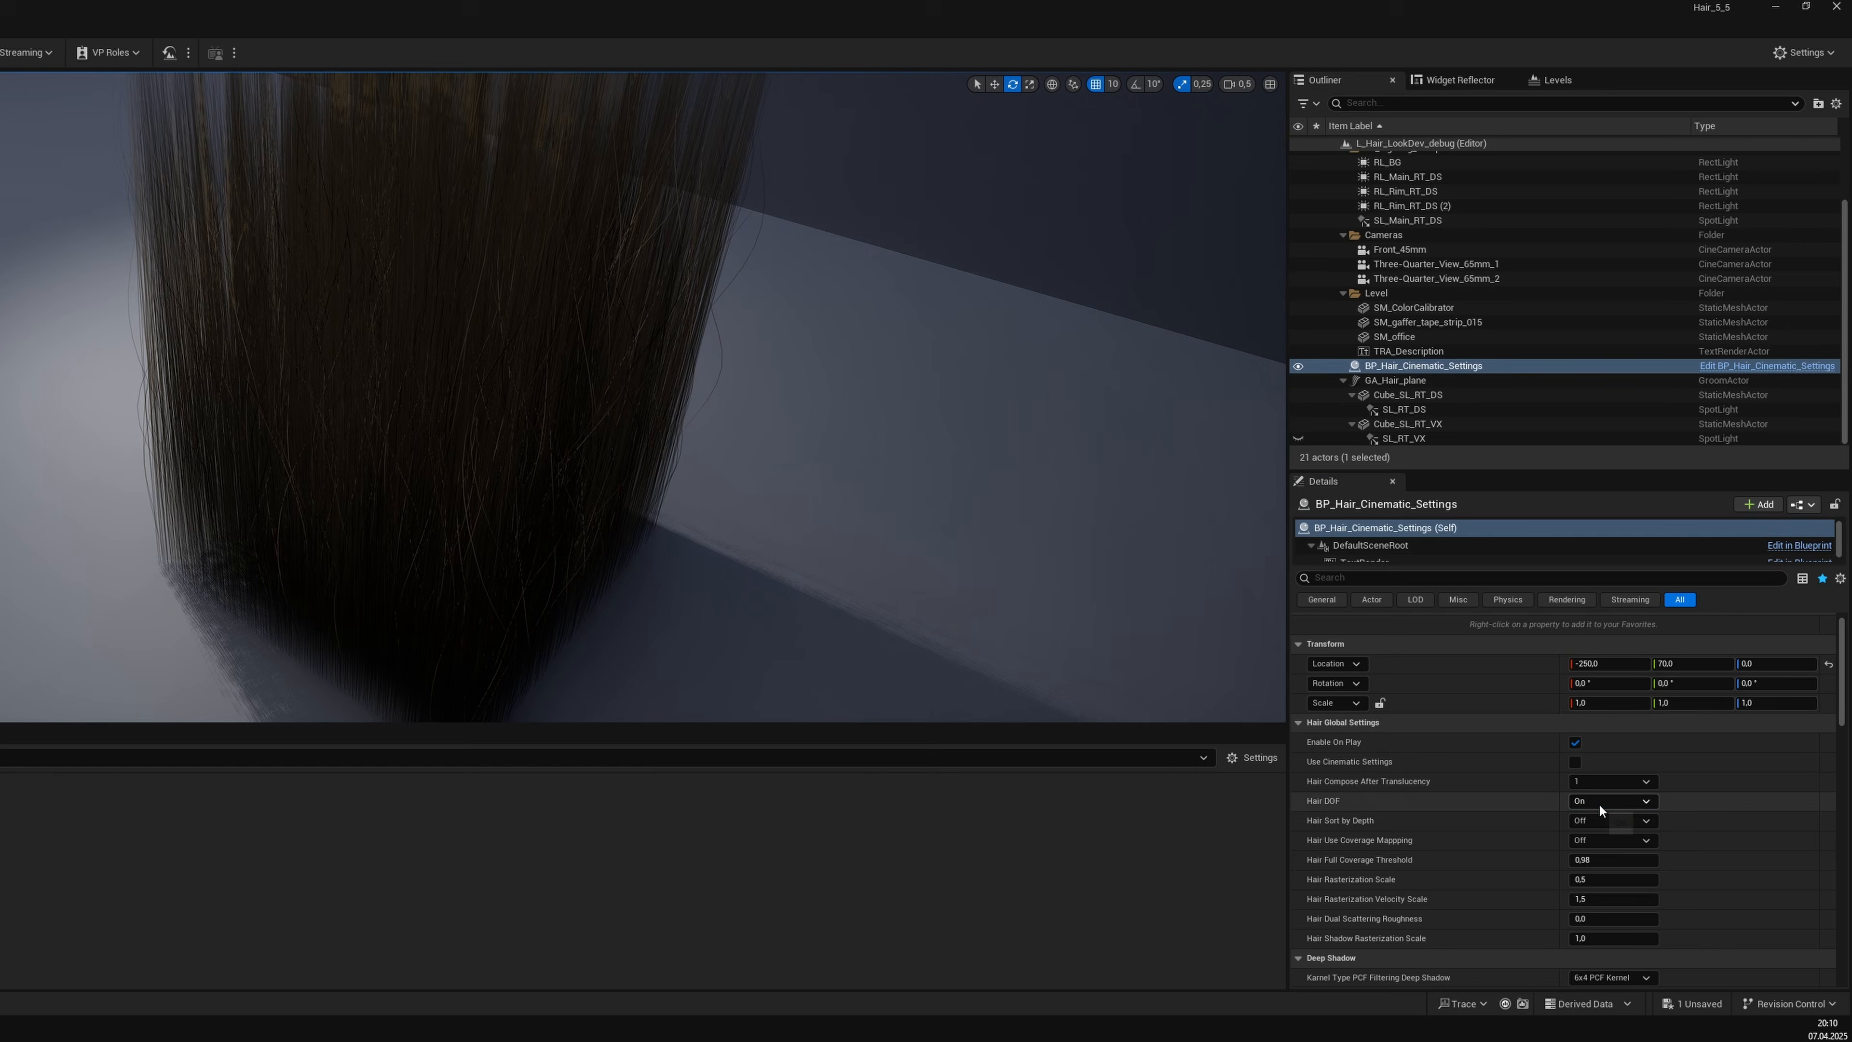
click(1602, 824)
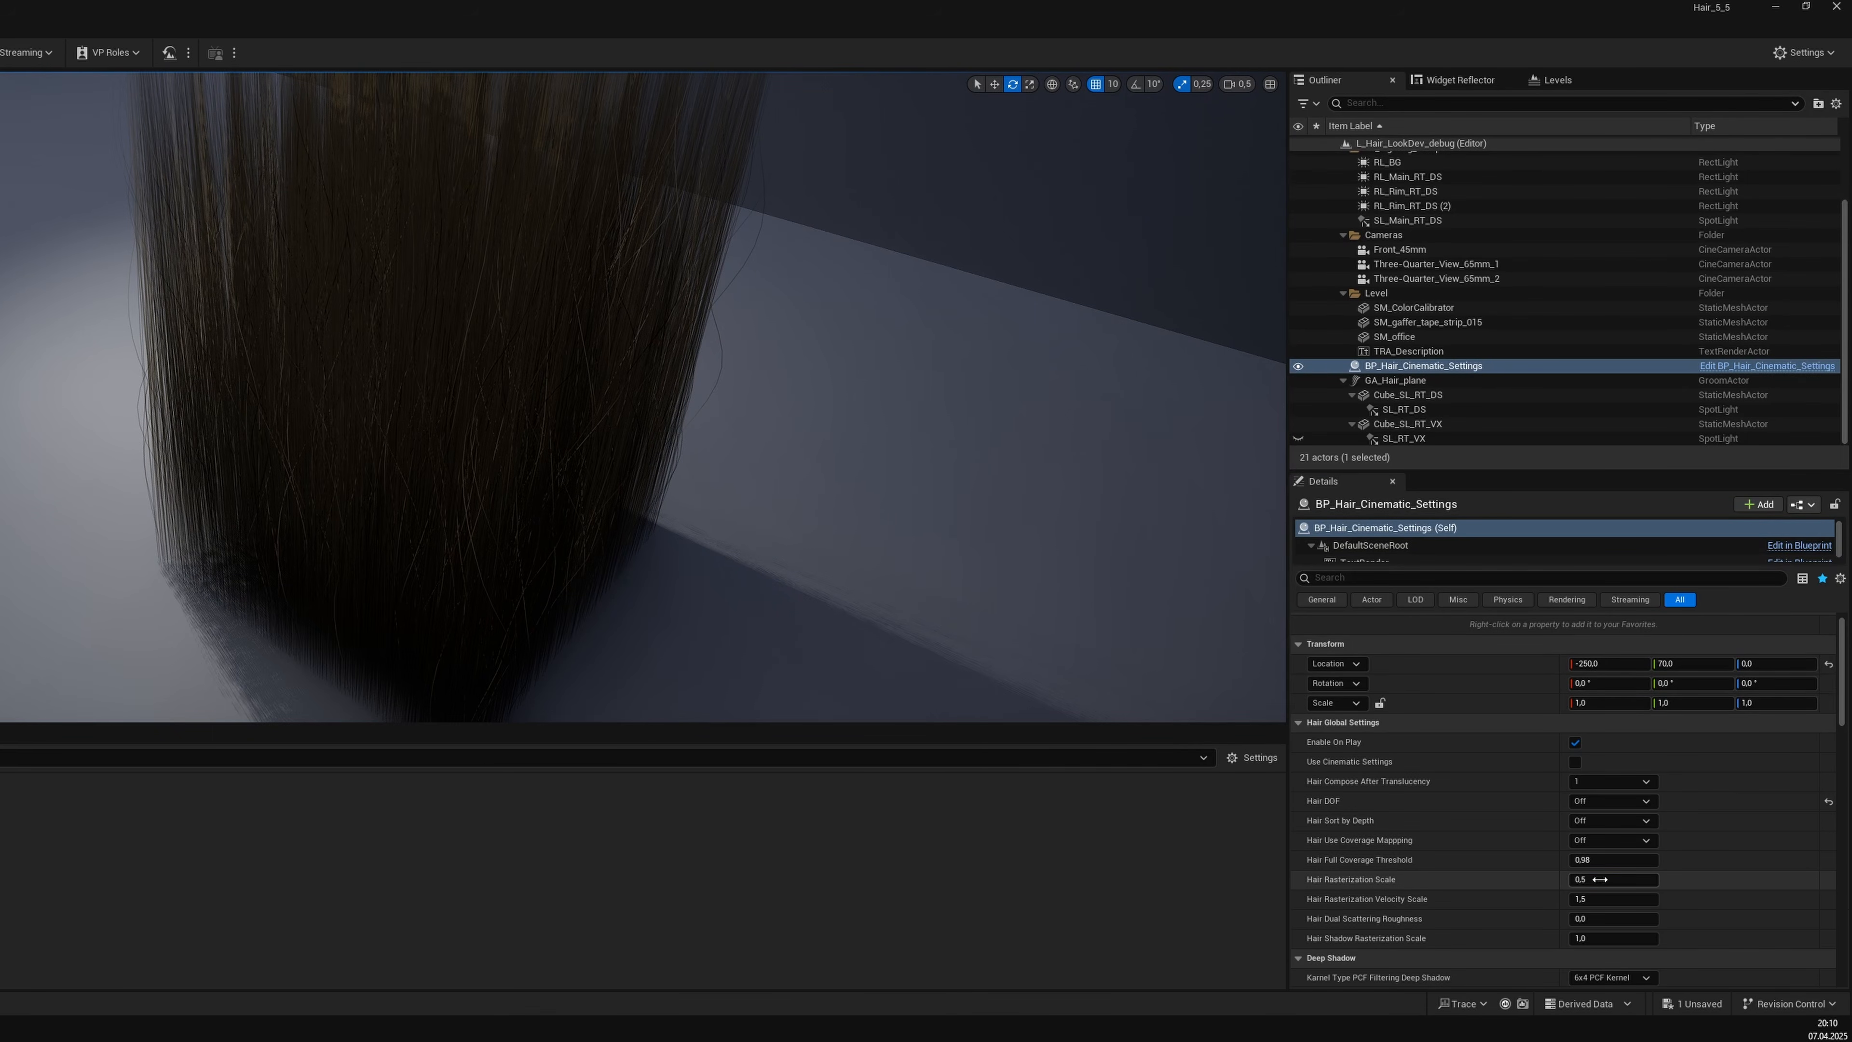
Try a Hair Rasterization Scale of about 74.76 on the strands up close, and enable Use Cinematic Settings.
alt+drag(839, 632, 911, 584)
alt+right_drag(839, 633, 985, 632)
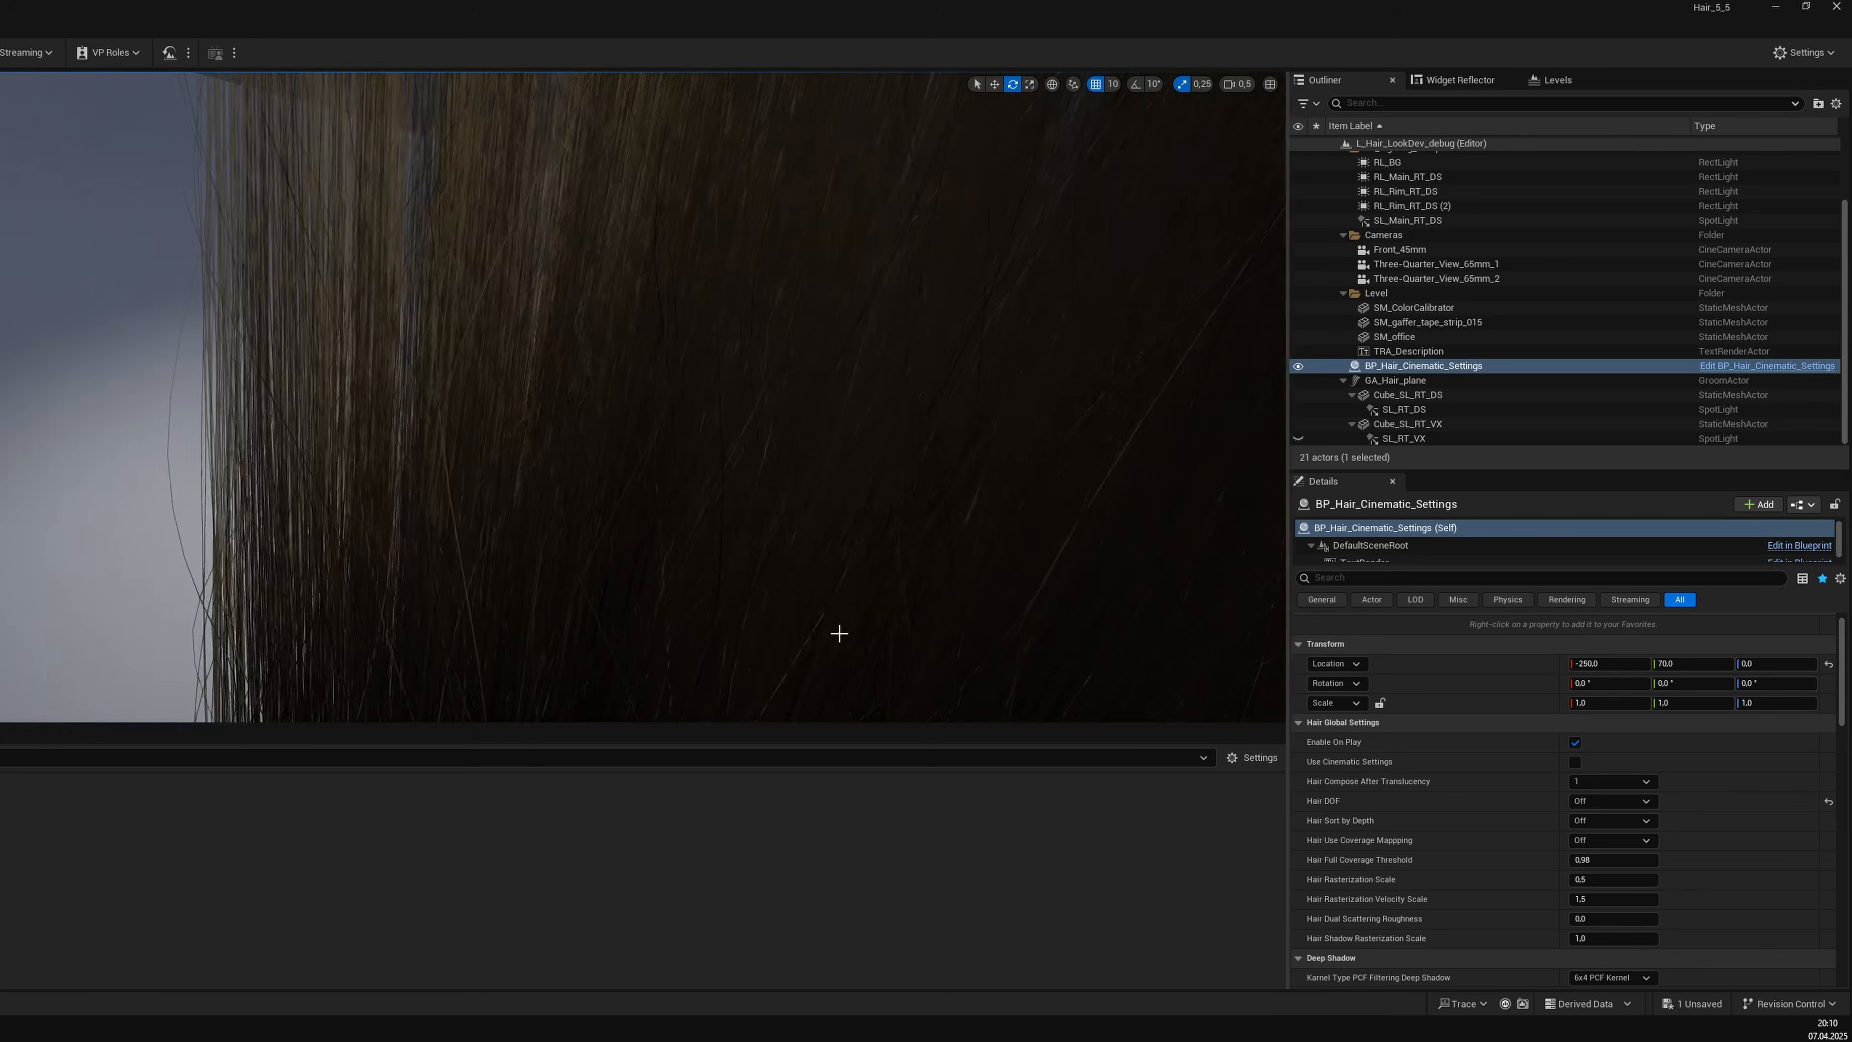
alt+drag(839, 632, 897, 613)
scroll(876, 644, down, 2)
key(w)
right_drag(876, 645, 876, 645)
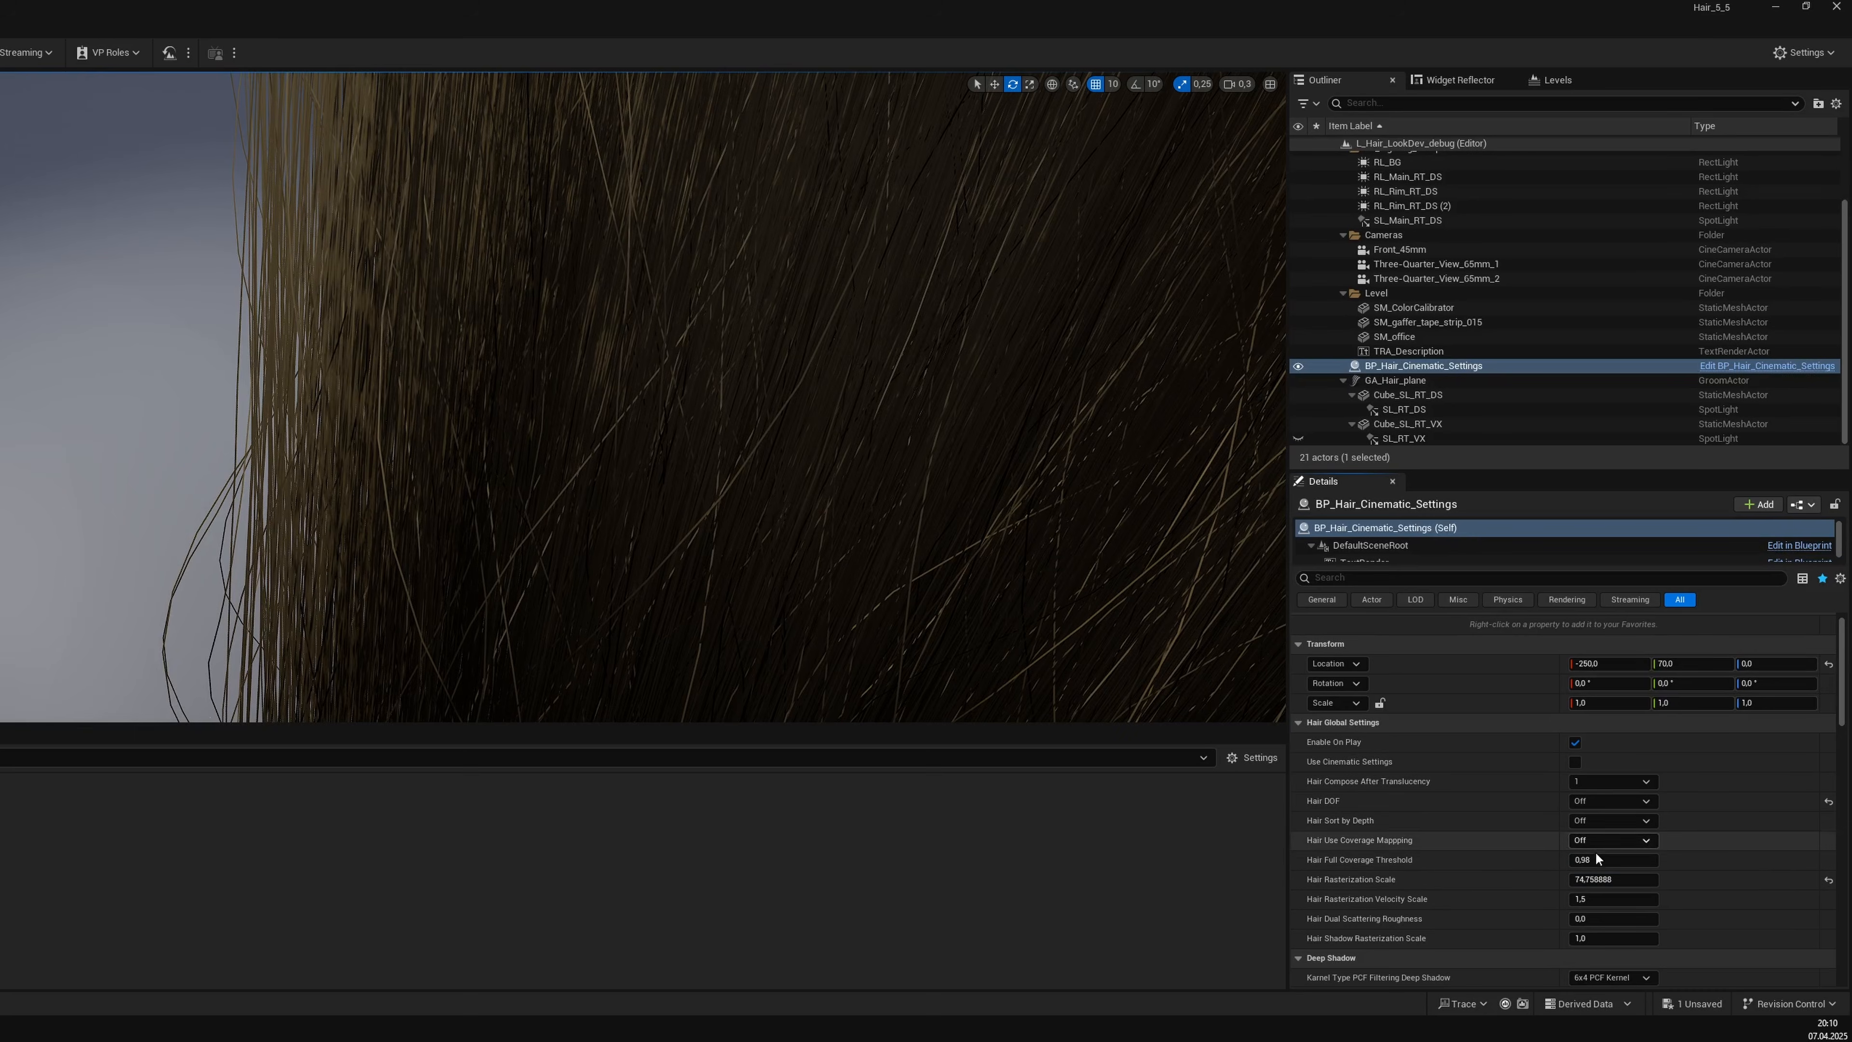
click(1574, 762)
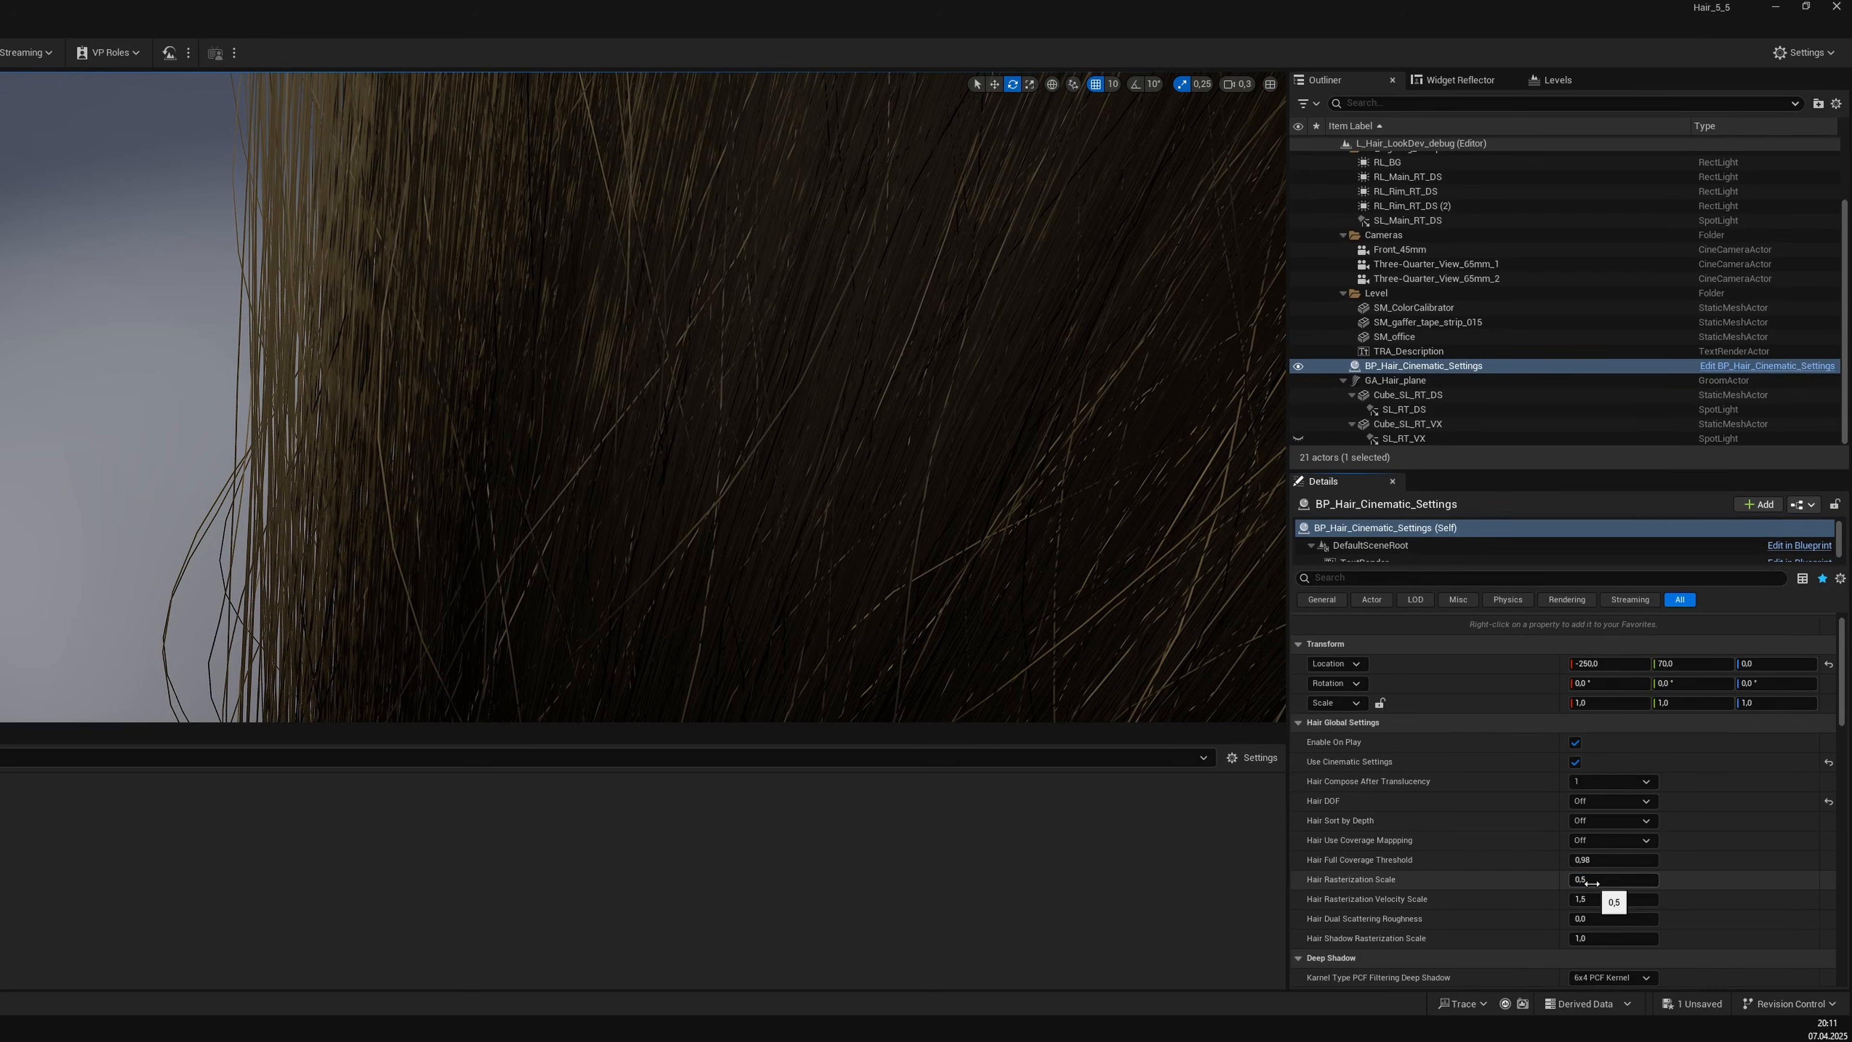
Try a Hair Rasterization Scale of about 2.08 on the close-up strands, and set it to 0.3.
drag(1614, 880, 1653, 879)
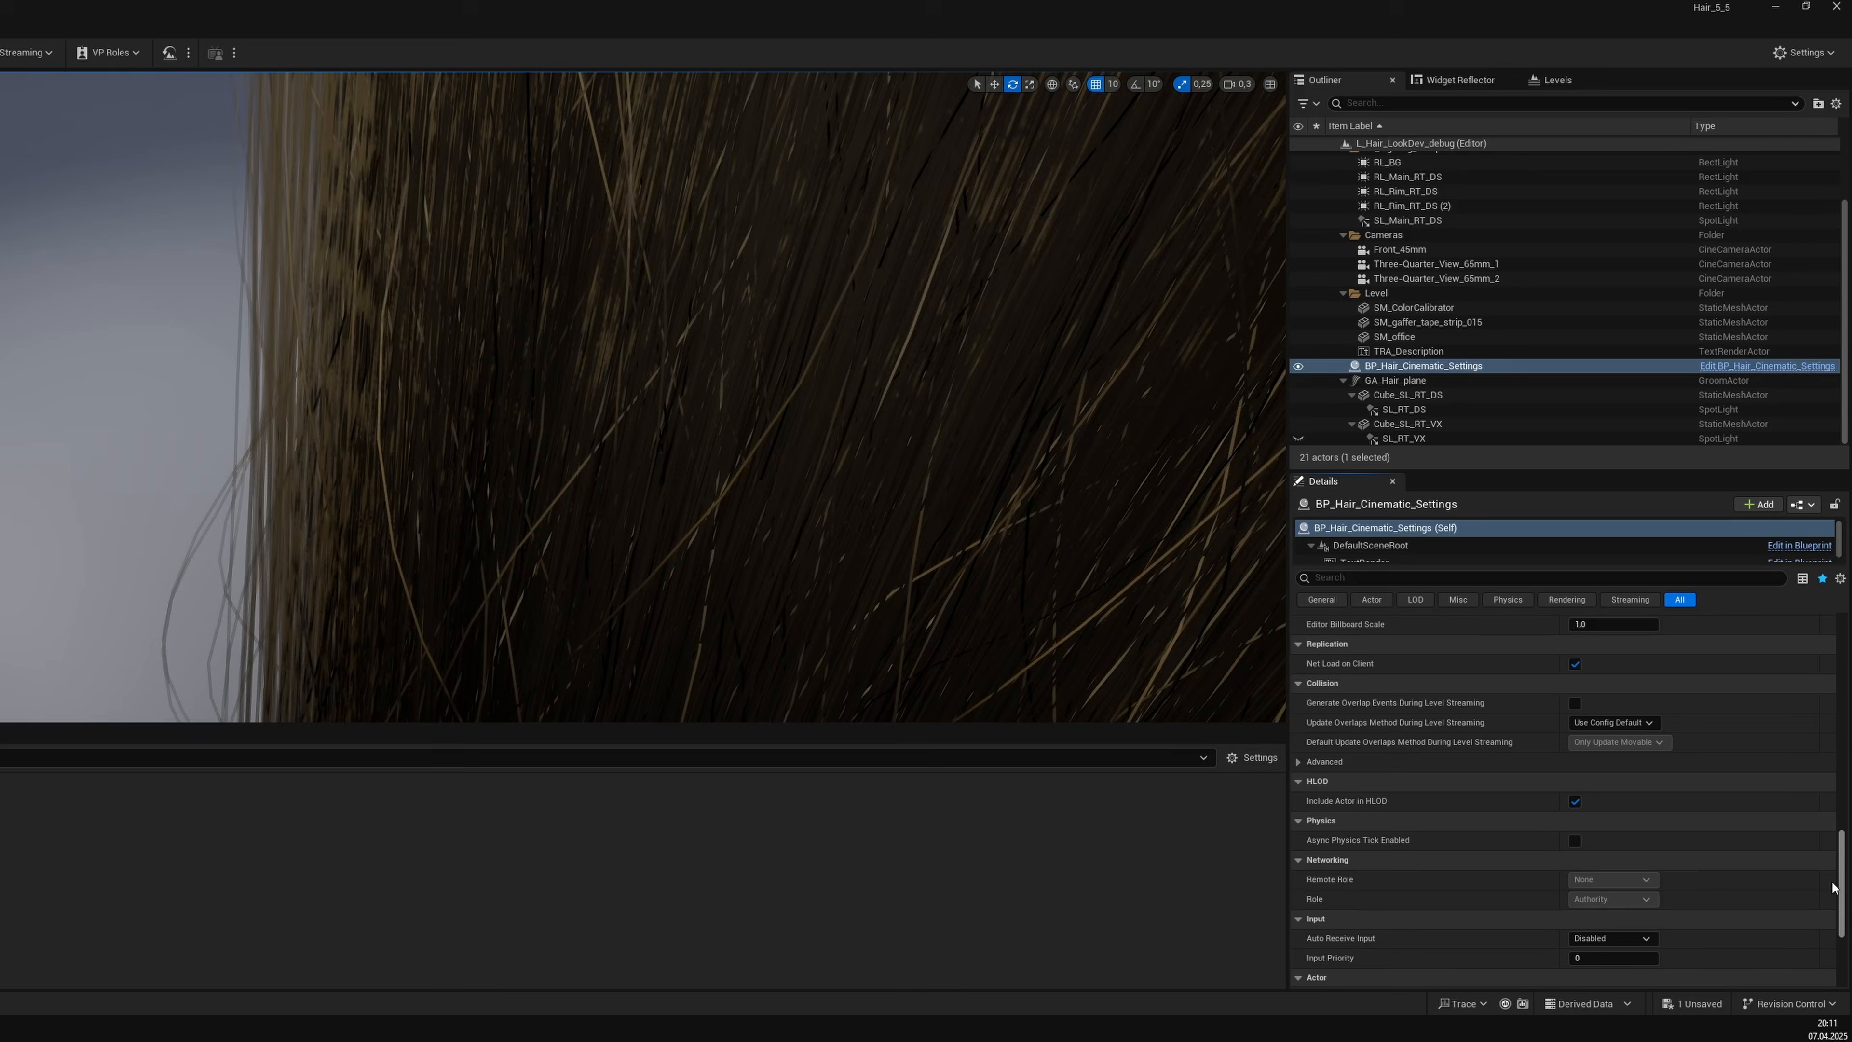
scroll(1812, 948, down, 3)
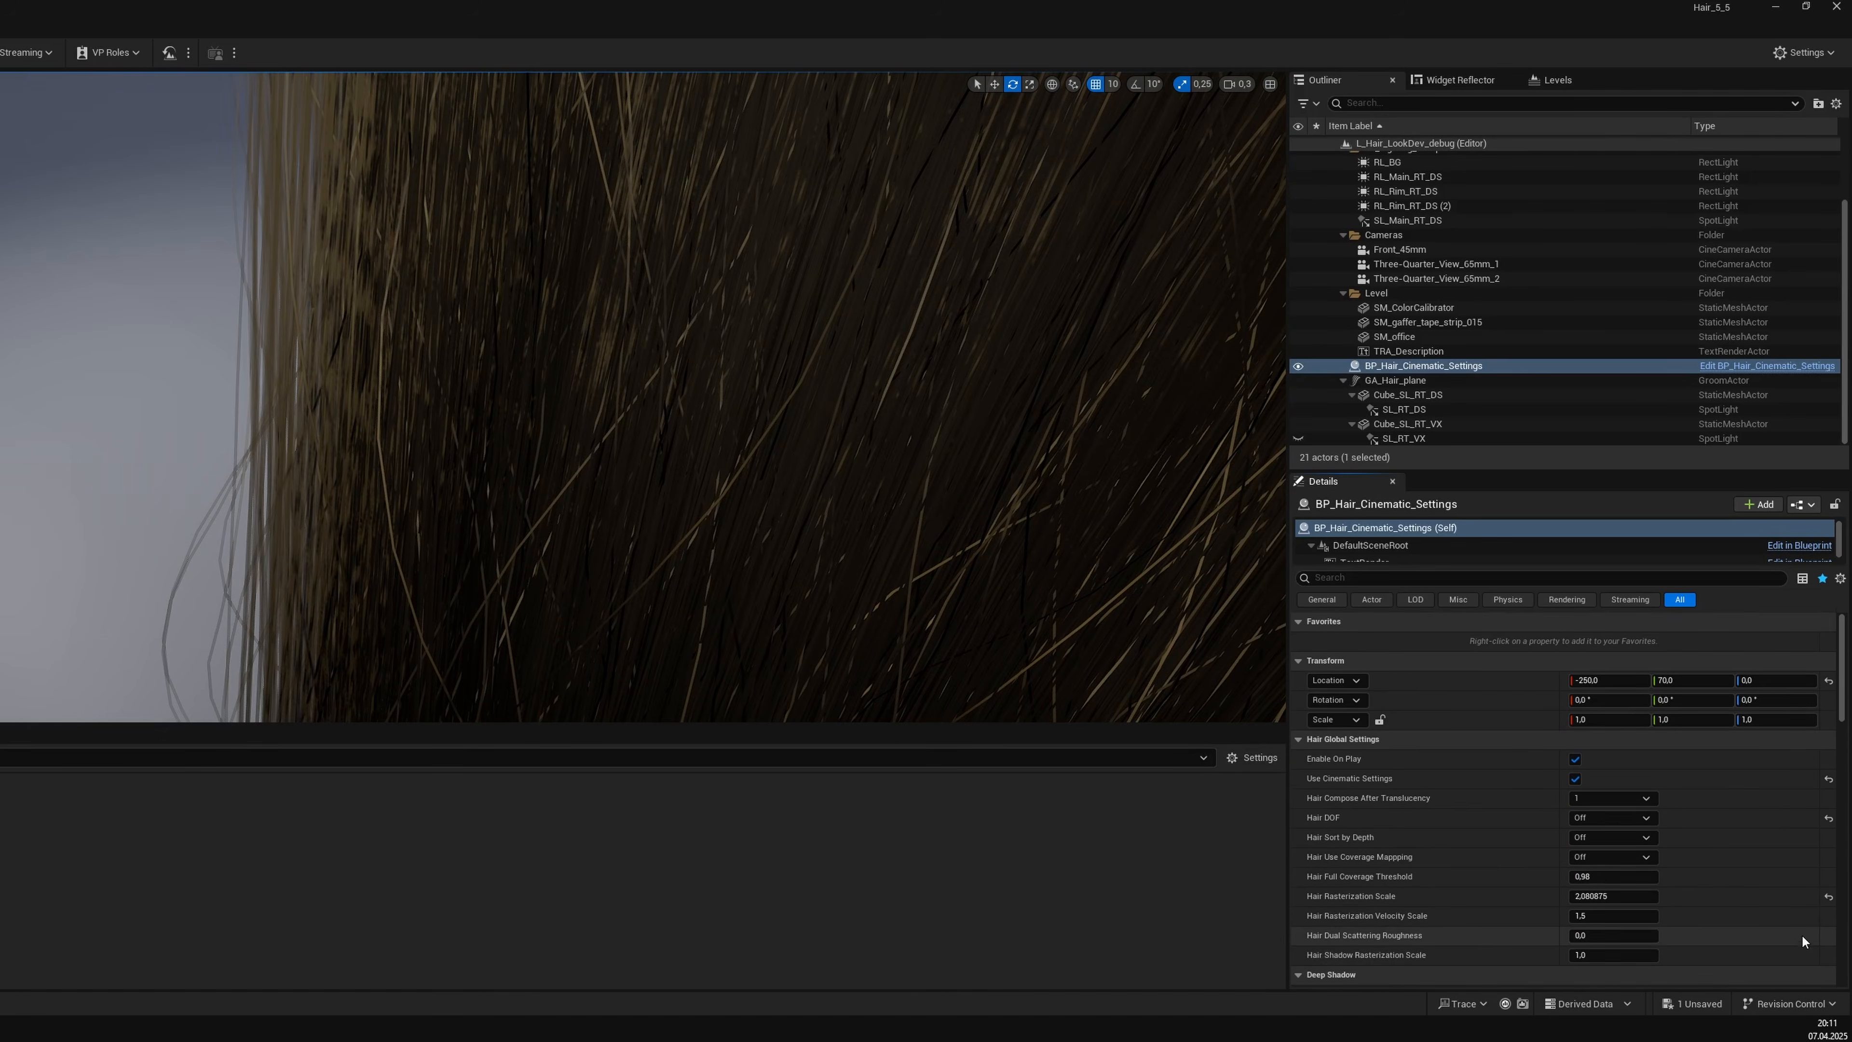
scroll(1802, 934, up, 3)
click(1829, 875)
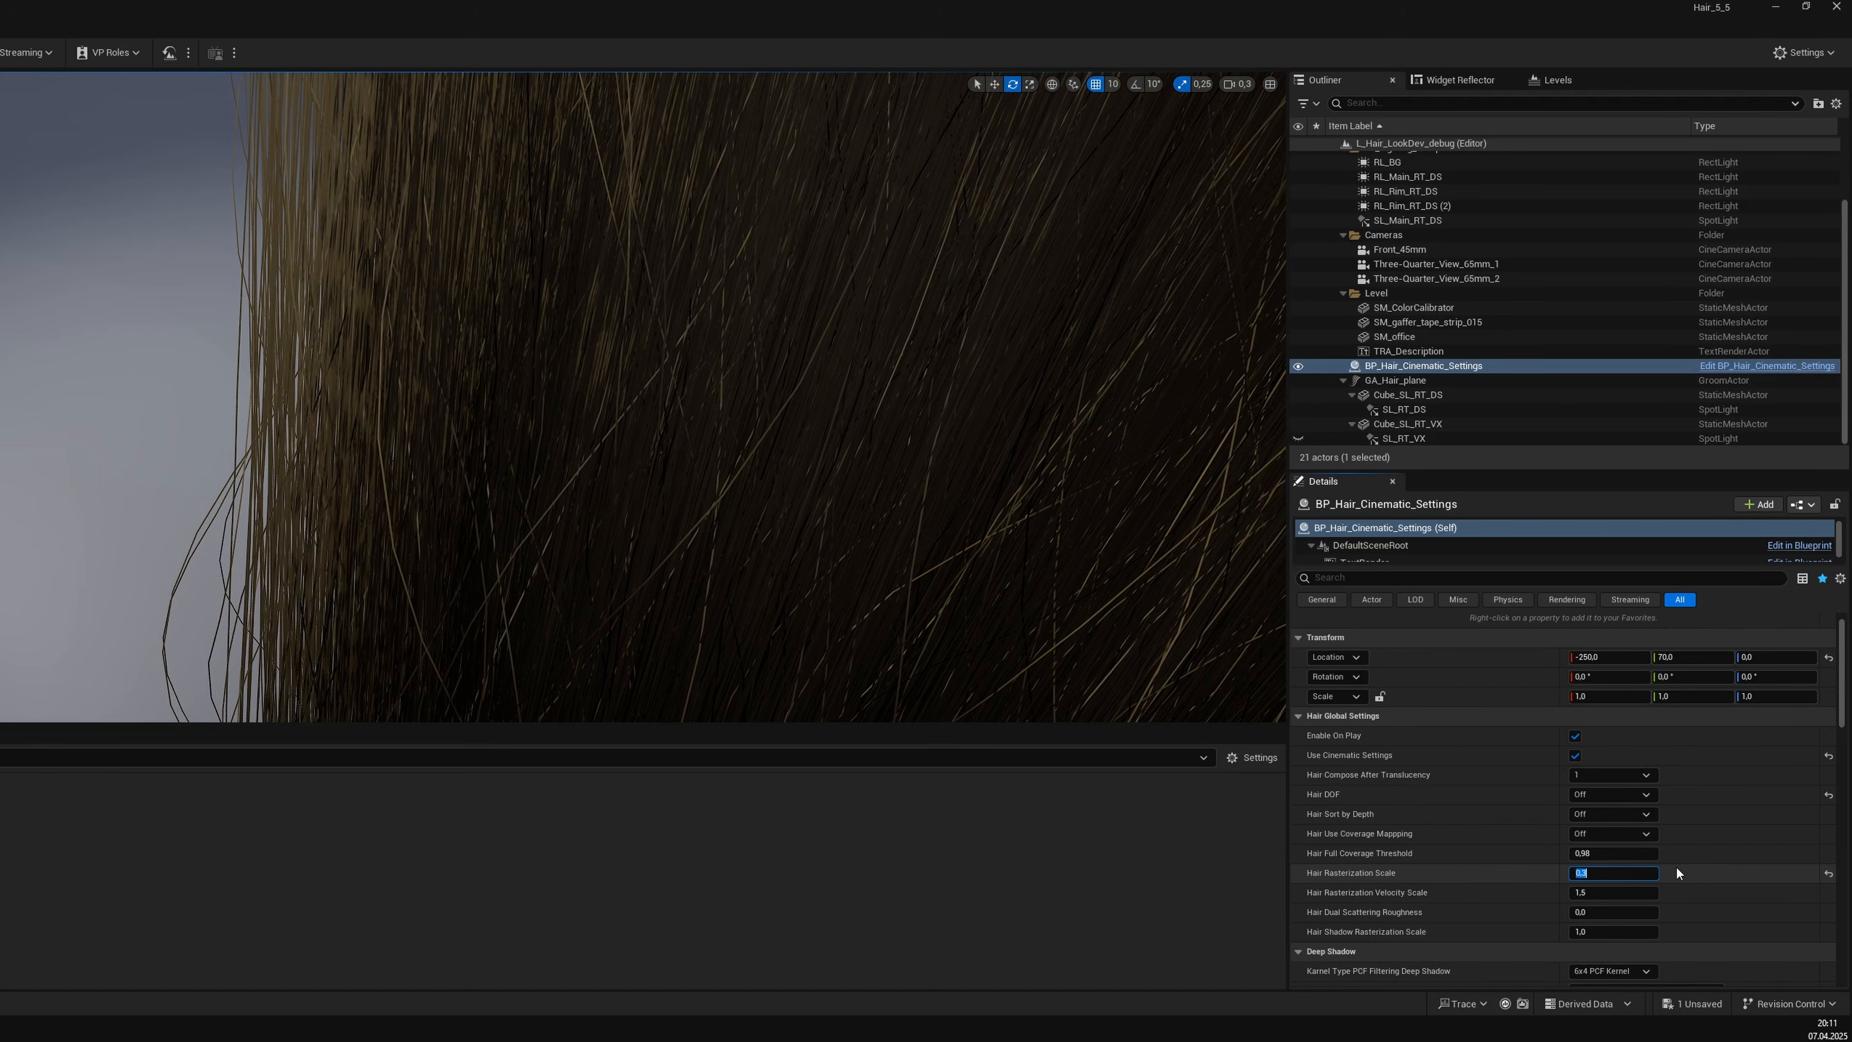
mouse_move(656, 438)
right_down()
mouse_move(700, 438)
mouse_move(671, 452)
right_up()
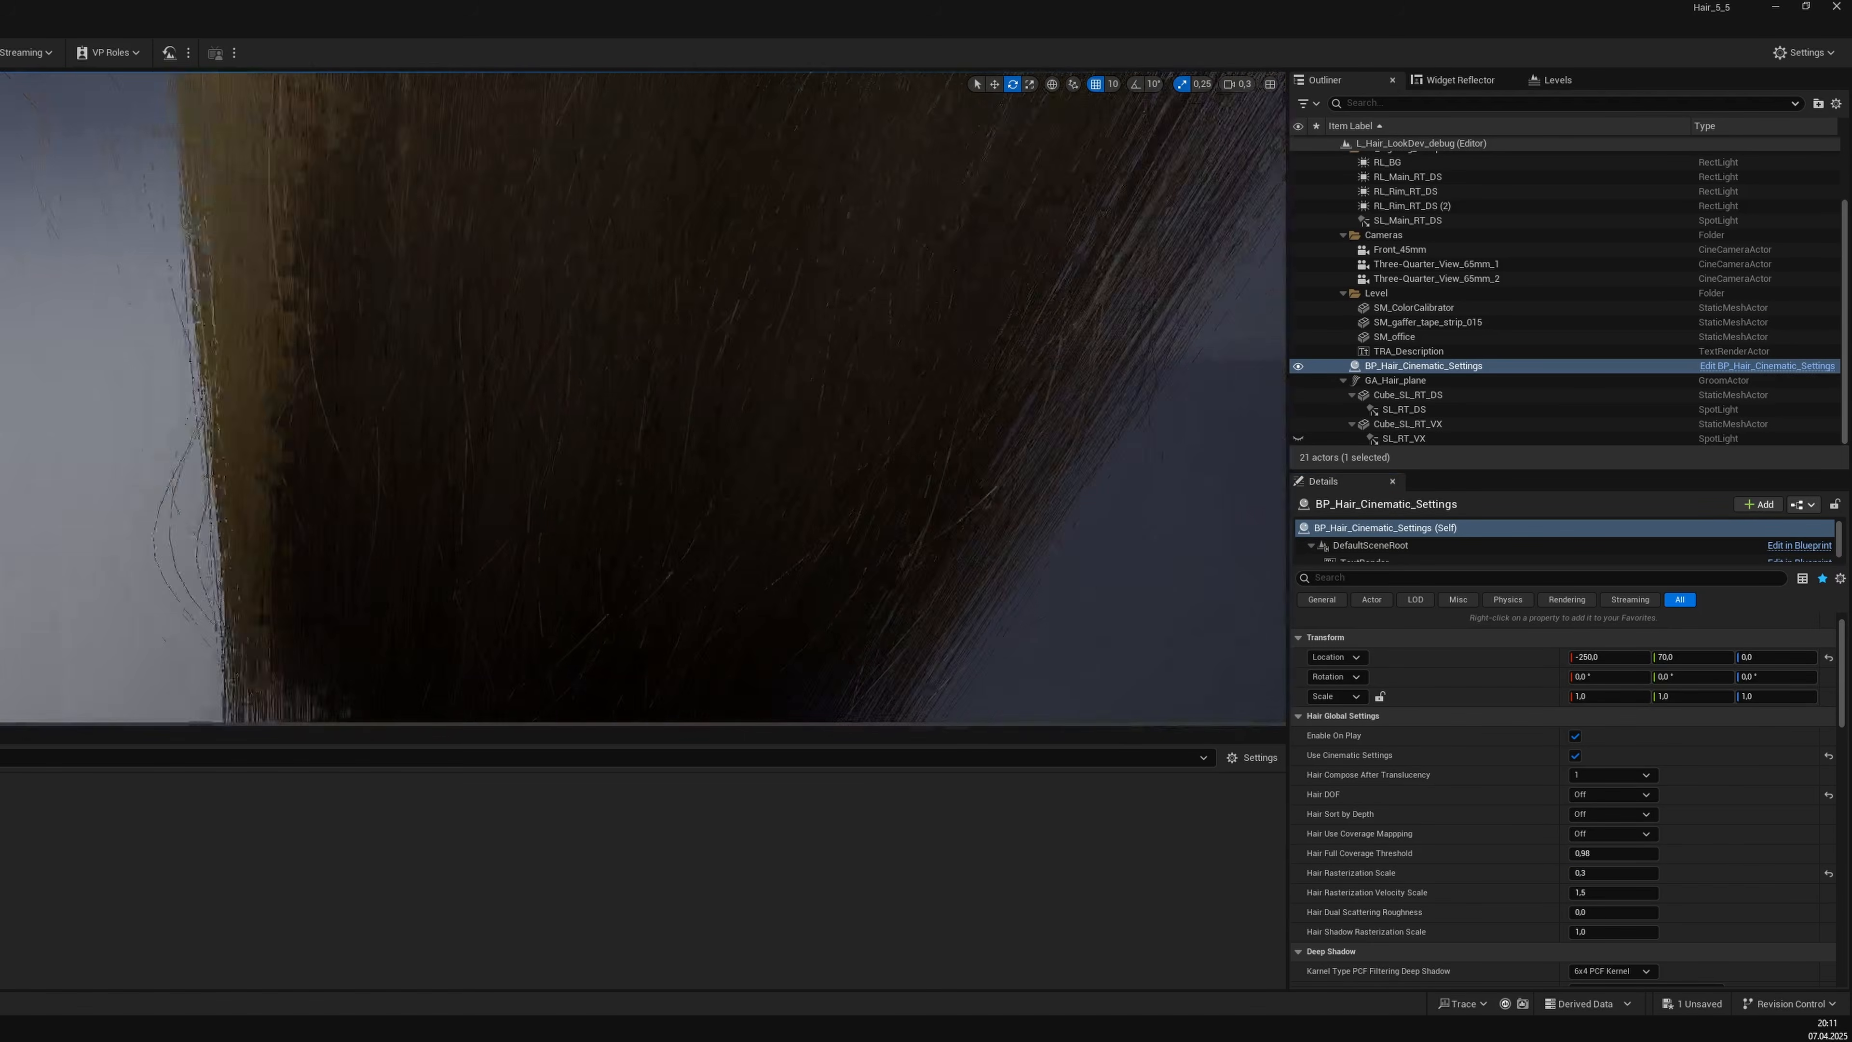
Collapse the Hair Global Settings section and enlarge the viewport around the hair groom.
click(1378, 719)
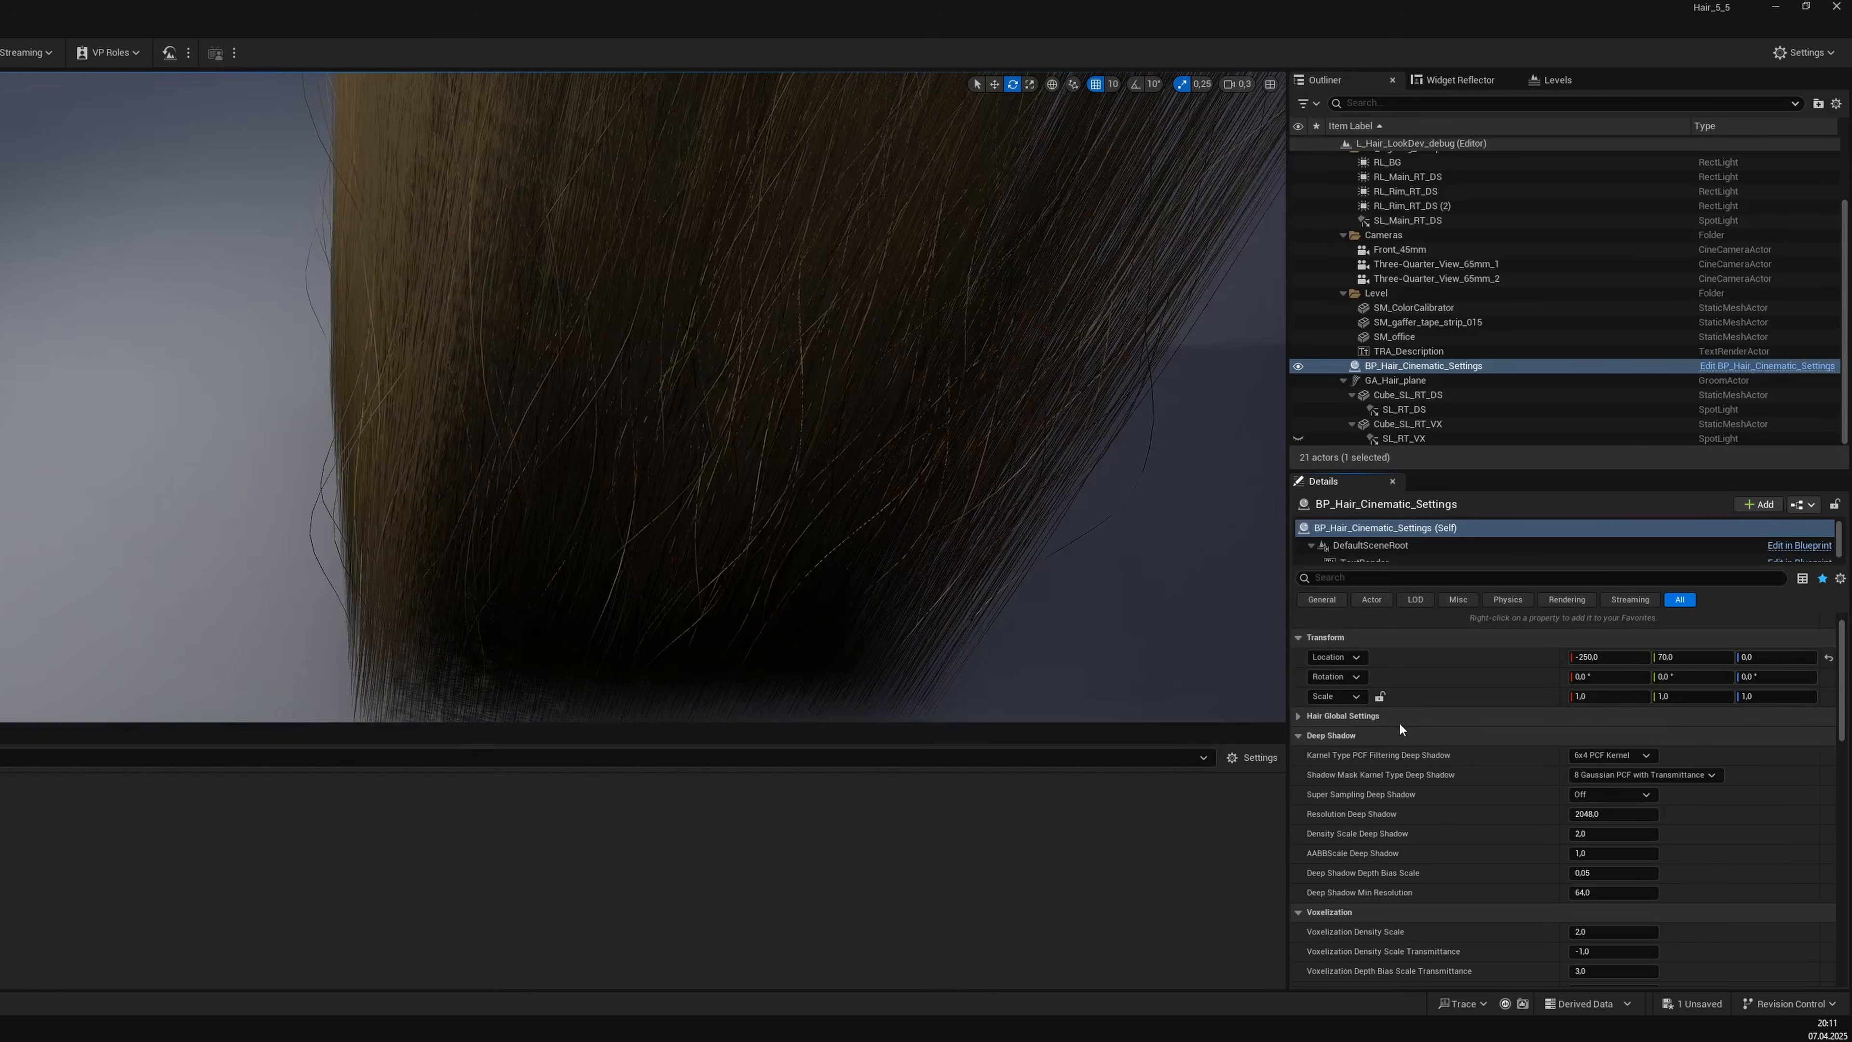
right_drag(1101, 669, 878, 611)
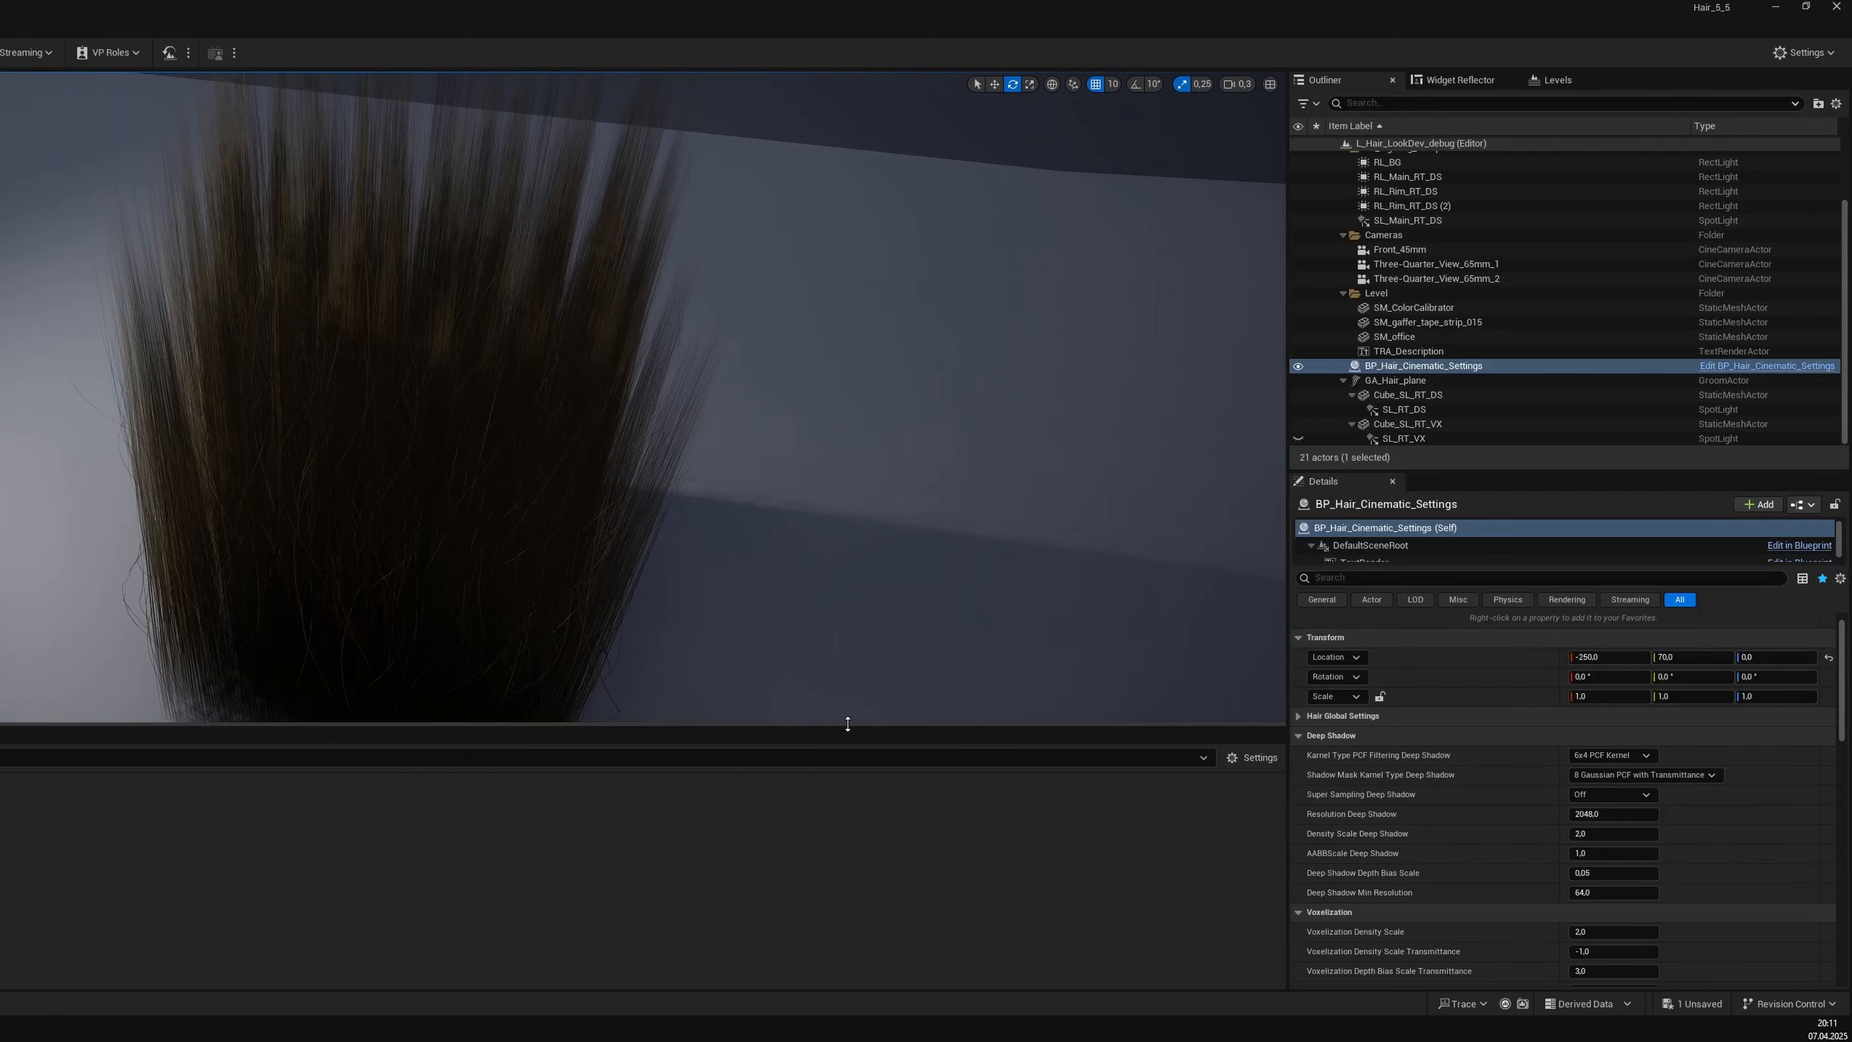
drag(848, 726, 863, 848)
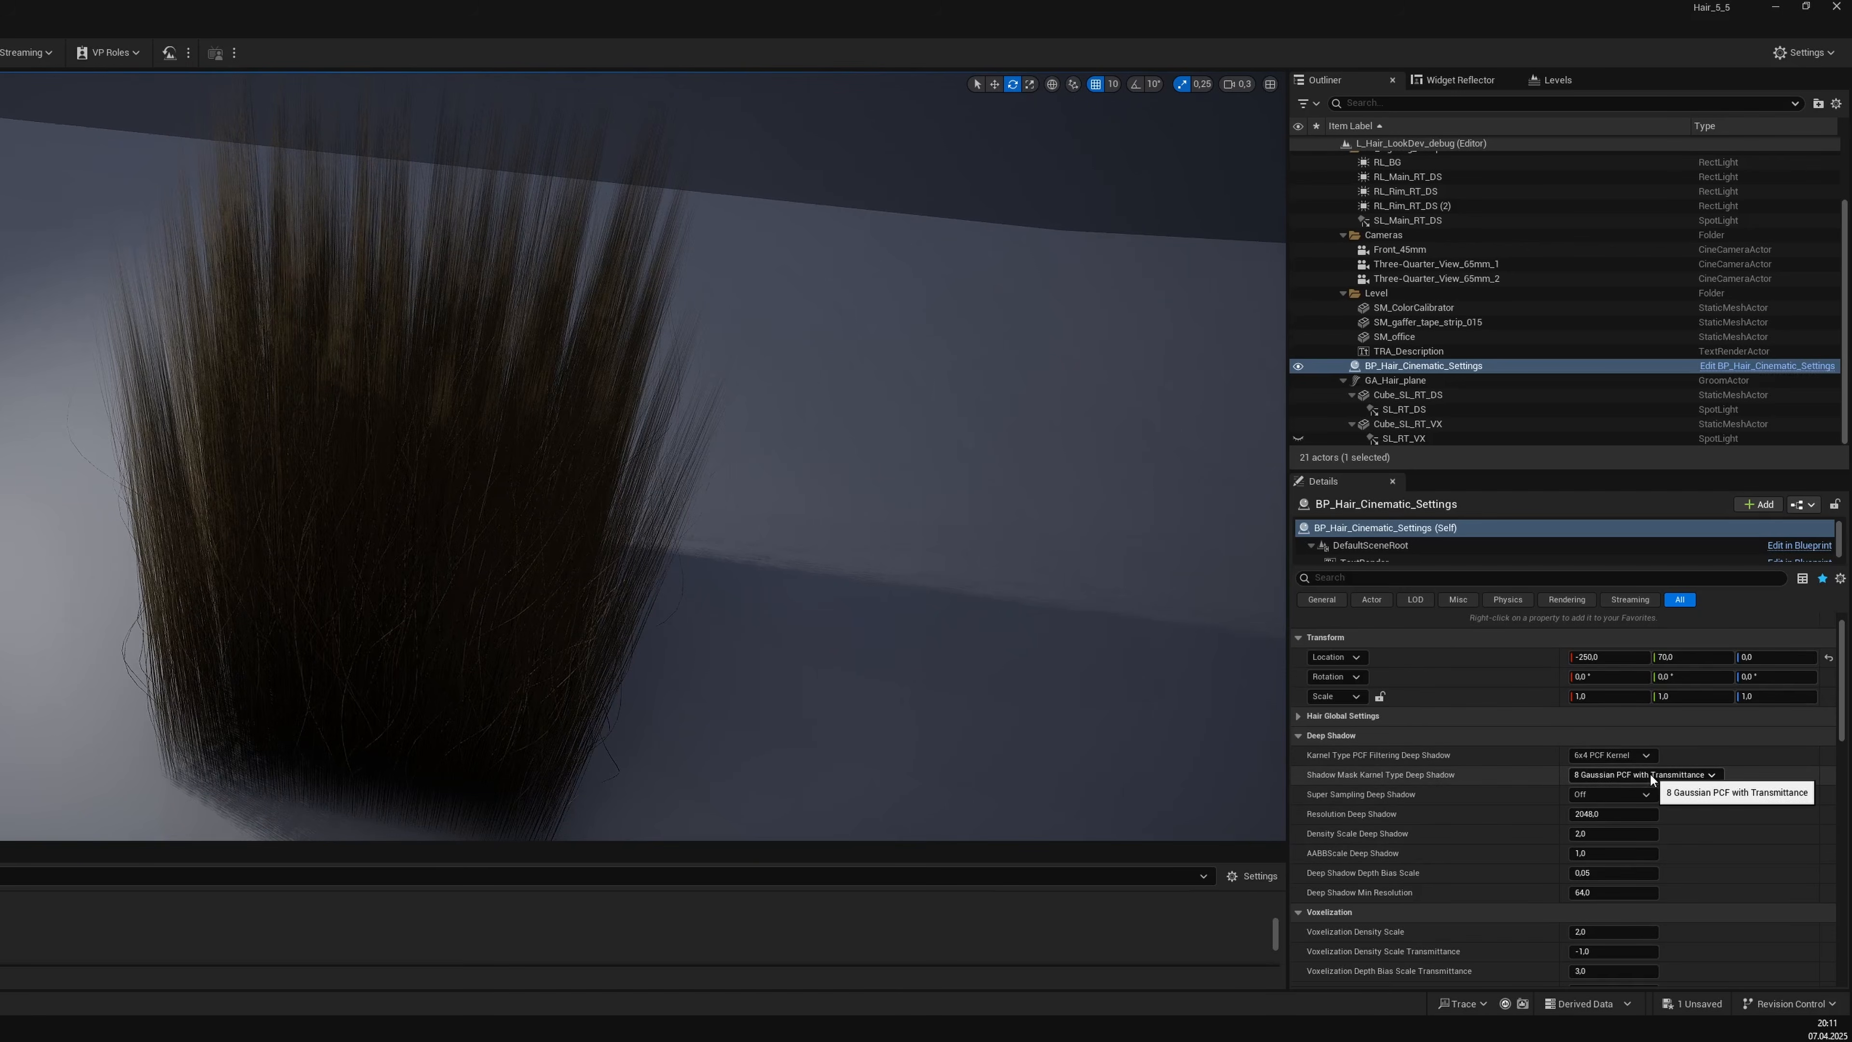
Check the kernel type choices for deep shadows, and set Super Sampling Deep Shadow to On.
click(1648, 759)
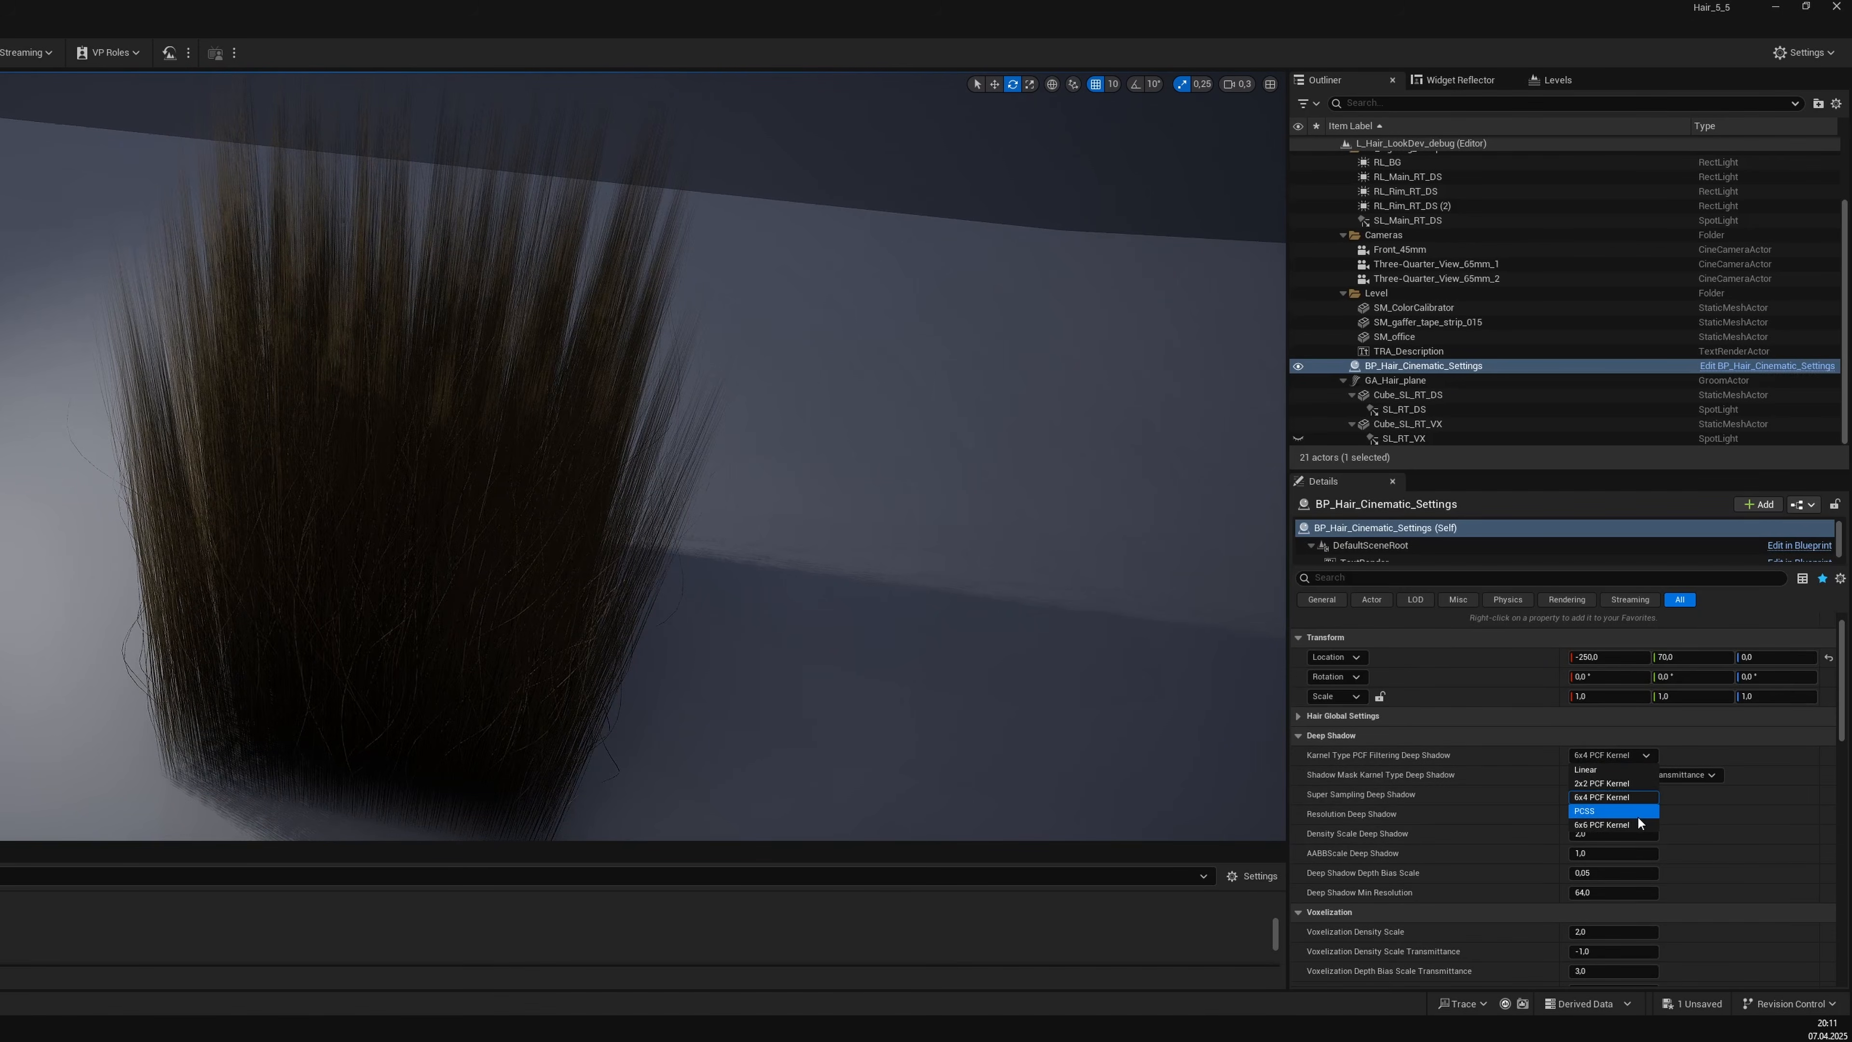
click(1688, 791)
click(1692, 778)
click(1765, 804)
scroll(1699, 788, down, 1)
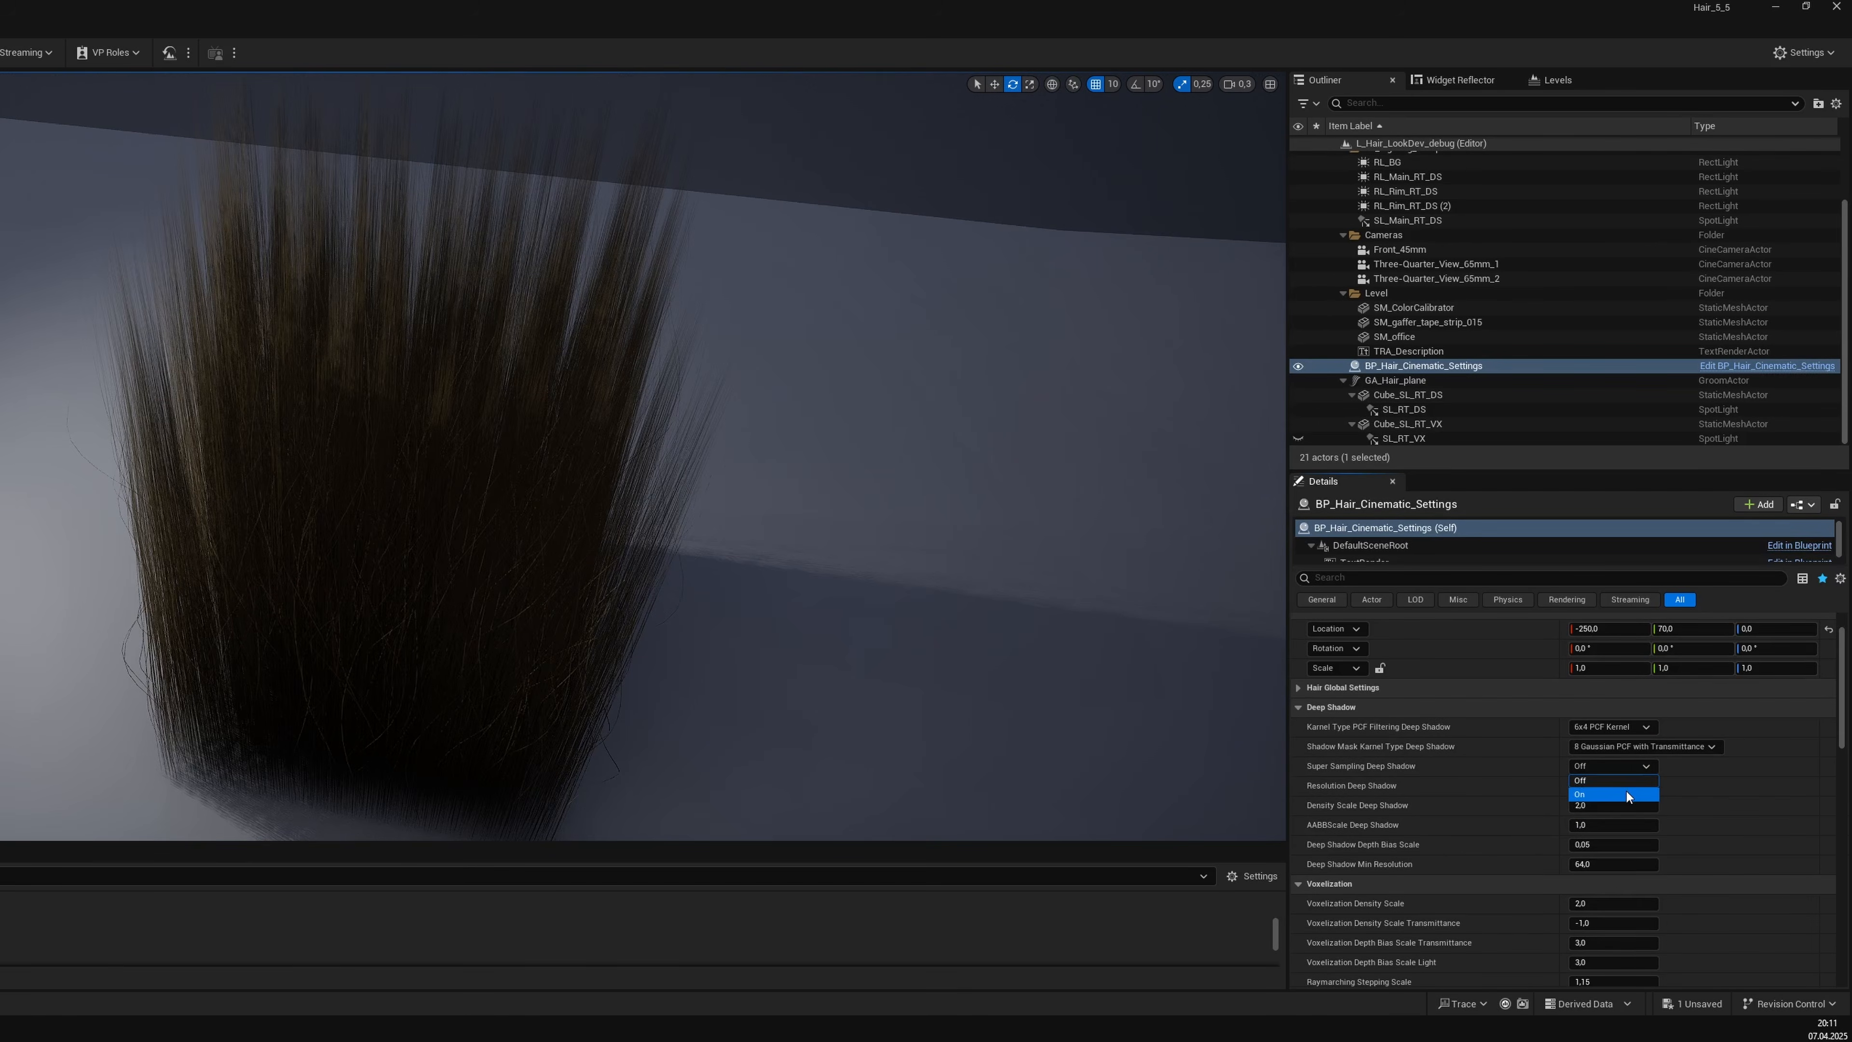
click(1626, 767)
click(1611, 798)
scroll(1670, 758, down, 1)
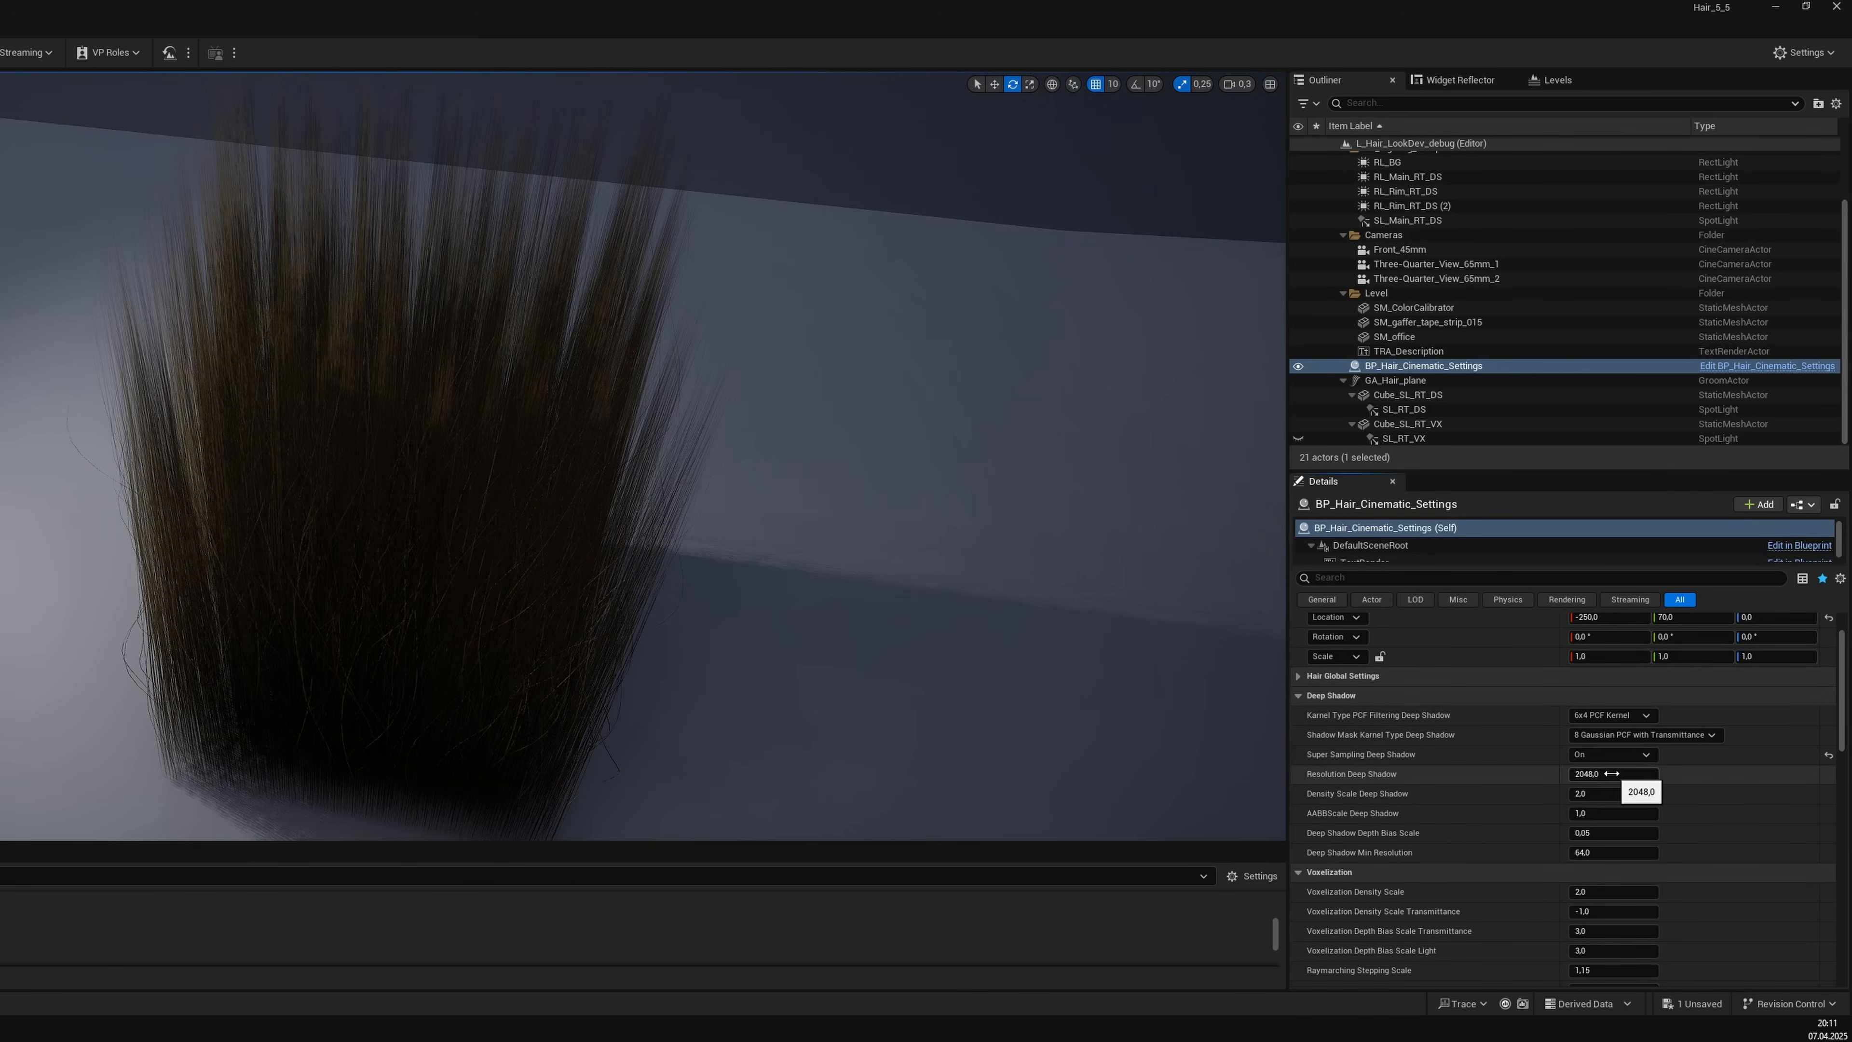
Set both Resolution Deep Shadow and Deep Shadow Min Resolution to 8192.
drag(1605, 773, 1613, 773)
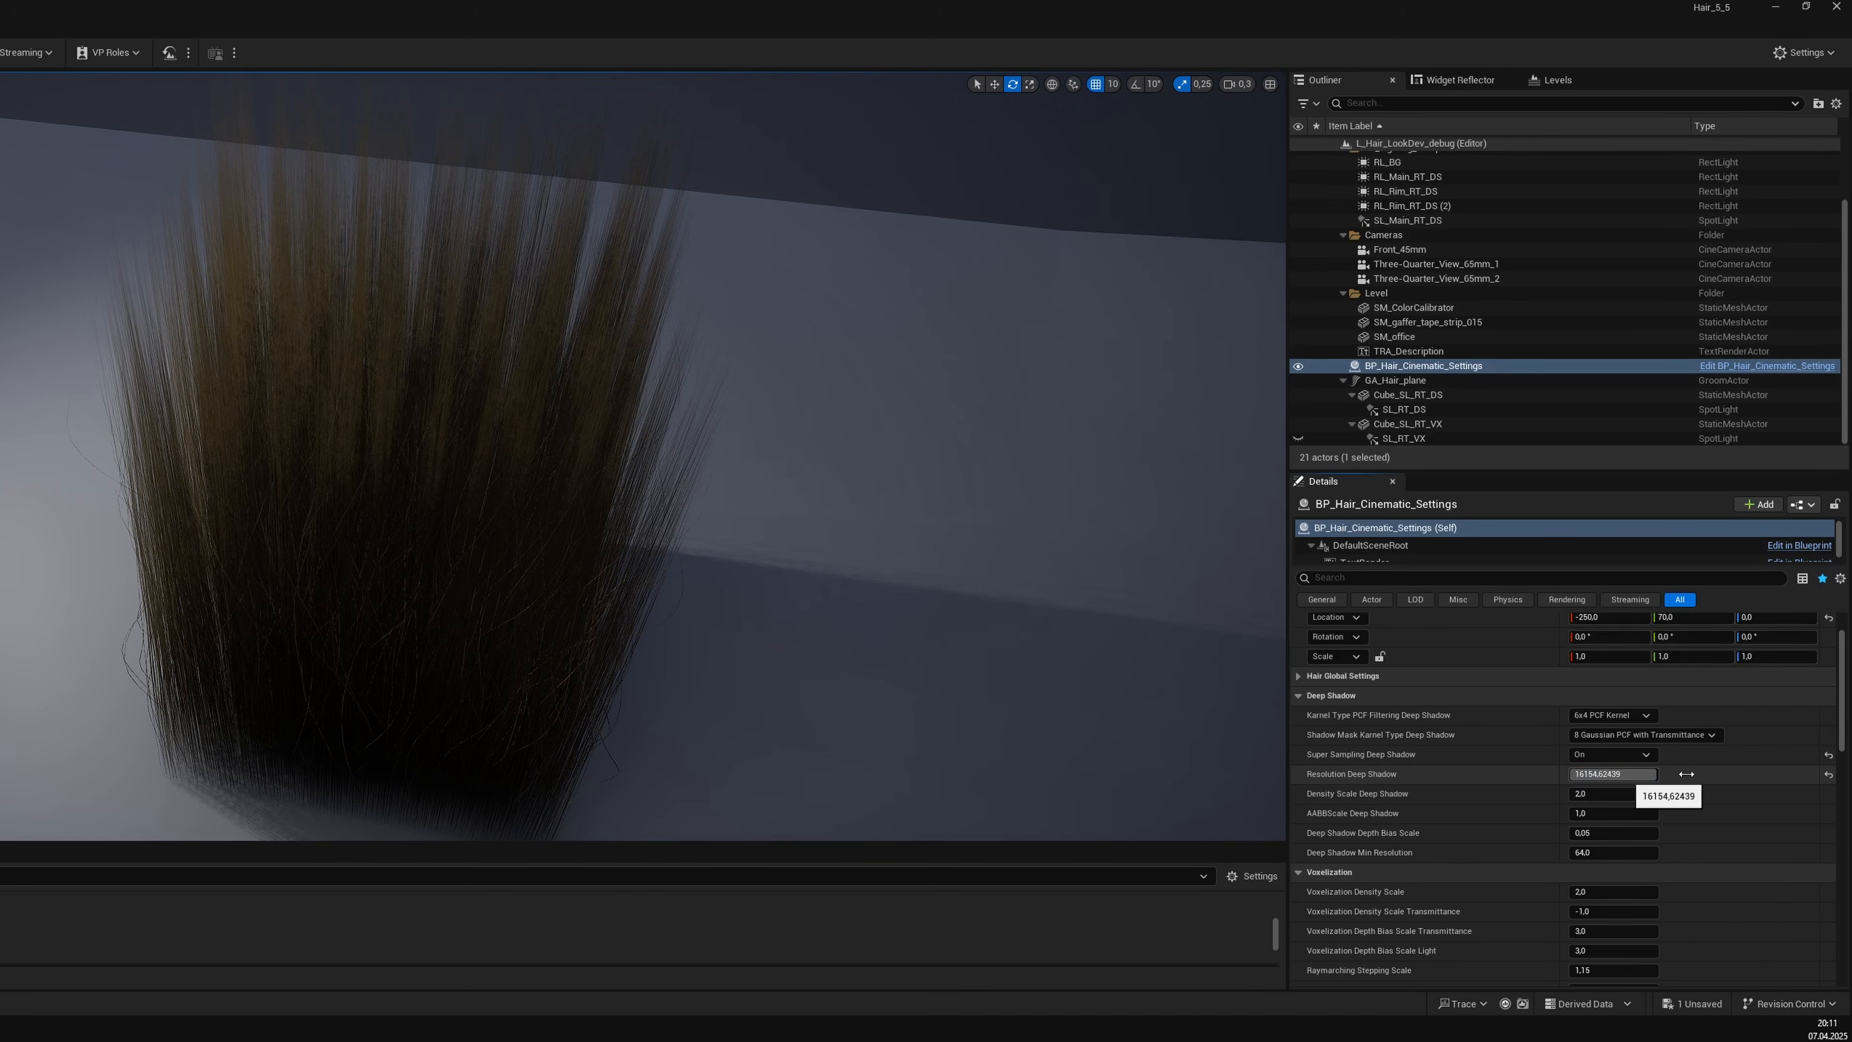
click(1829, 775)
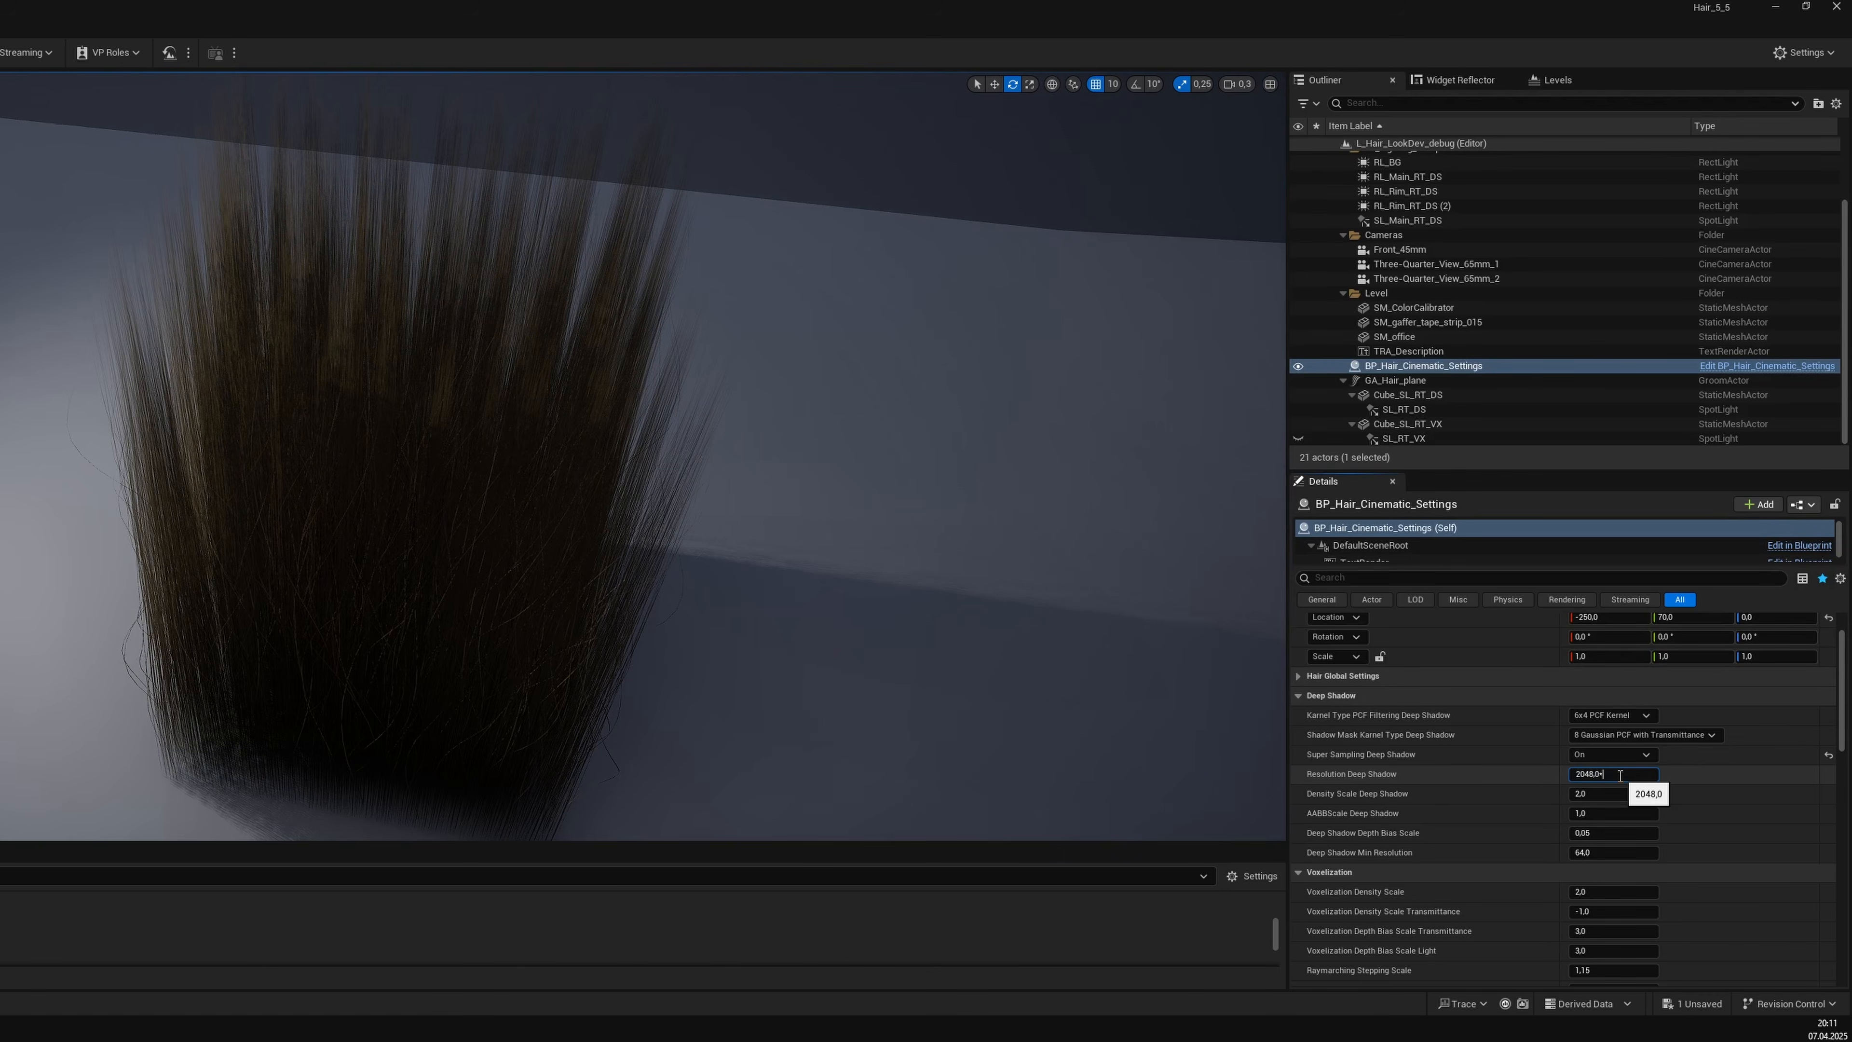
key(ctrl+a)
text(8192)
key(Return)
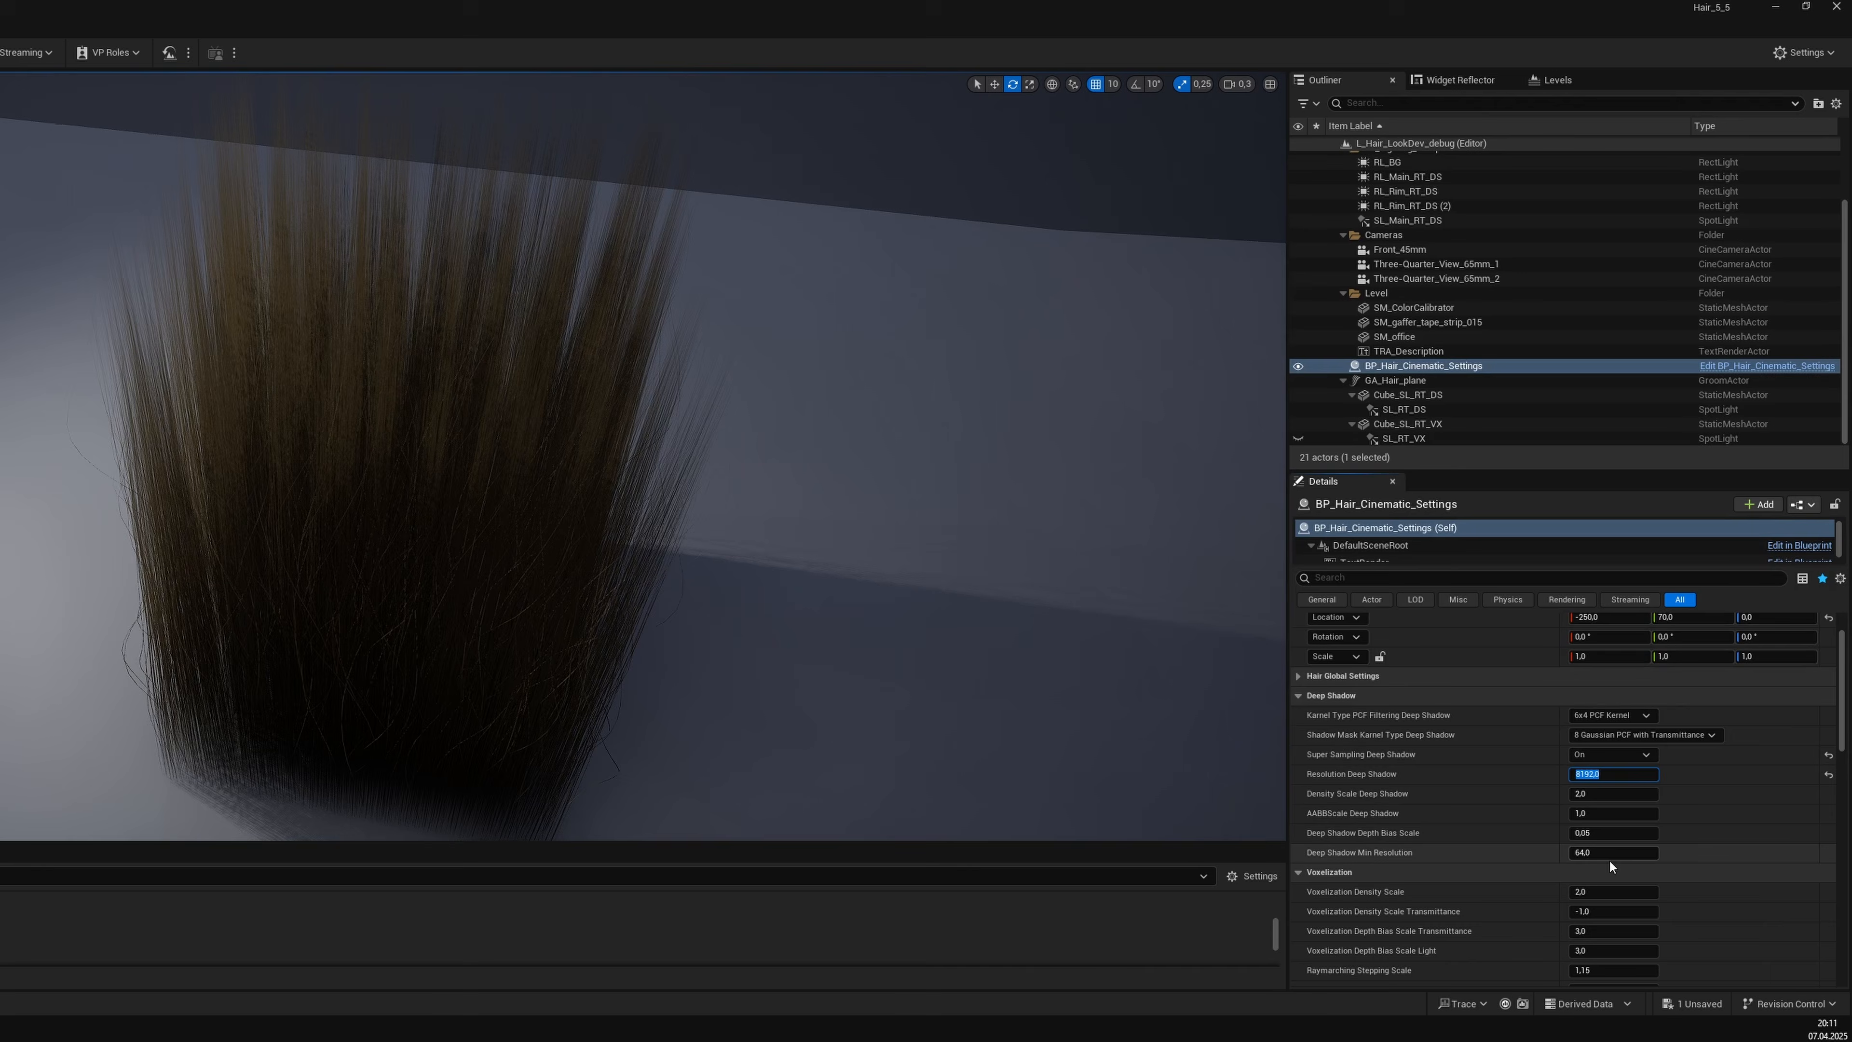
click(1650, 850)
text(8192)
key(Return)
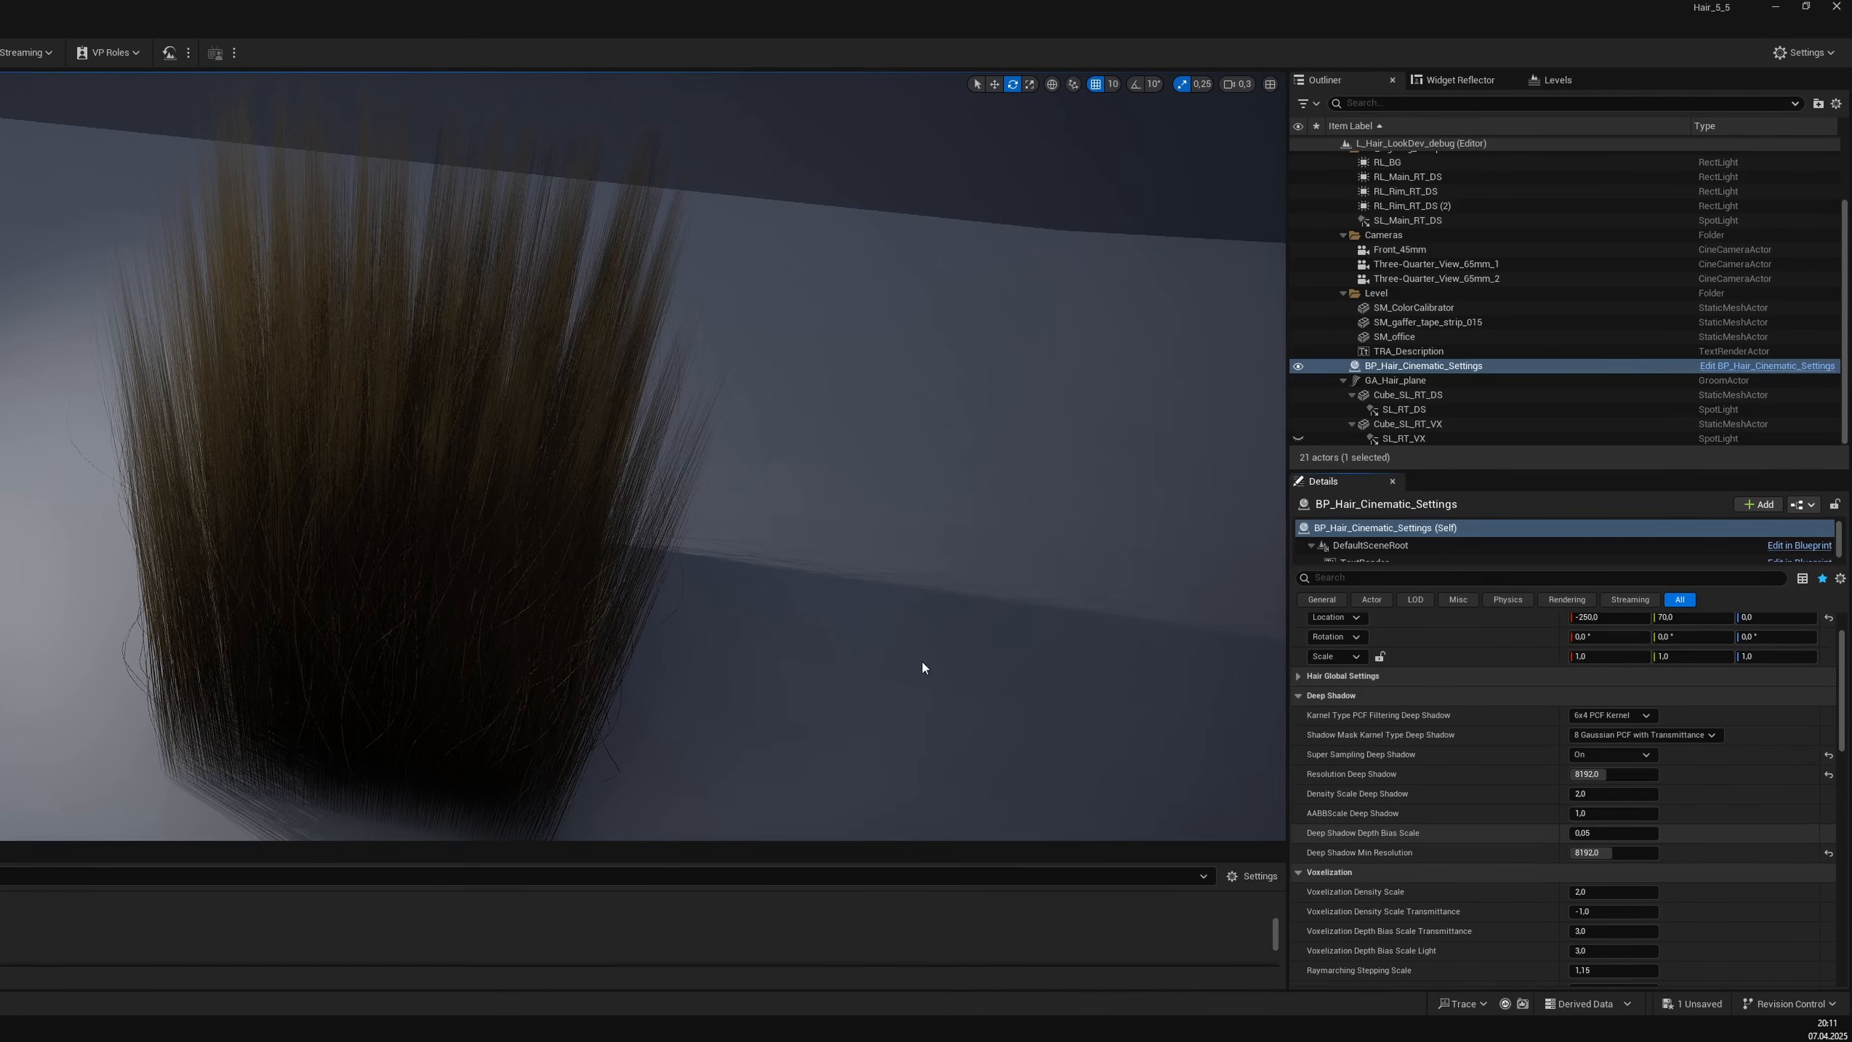
Try Density Scale Deep Shadow values of about 1.09 and 7.58 on the lit side of the hair, and return it to 2.
mouse_move(923, 666)
right_down()
mouse_move(1094, 667)
mouse_move(875, 642)
mouse_move(911, 642)
mouse_move(934, 715)
mouse_move(946, 654)
right_up()
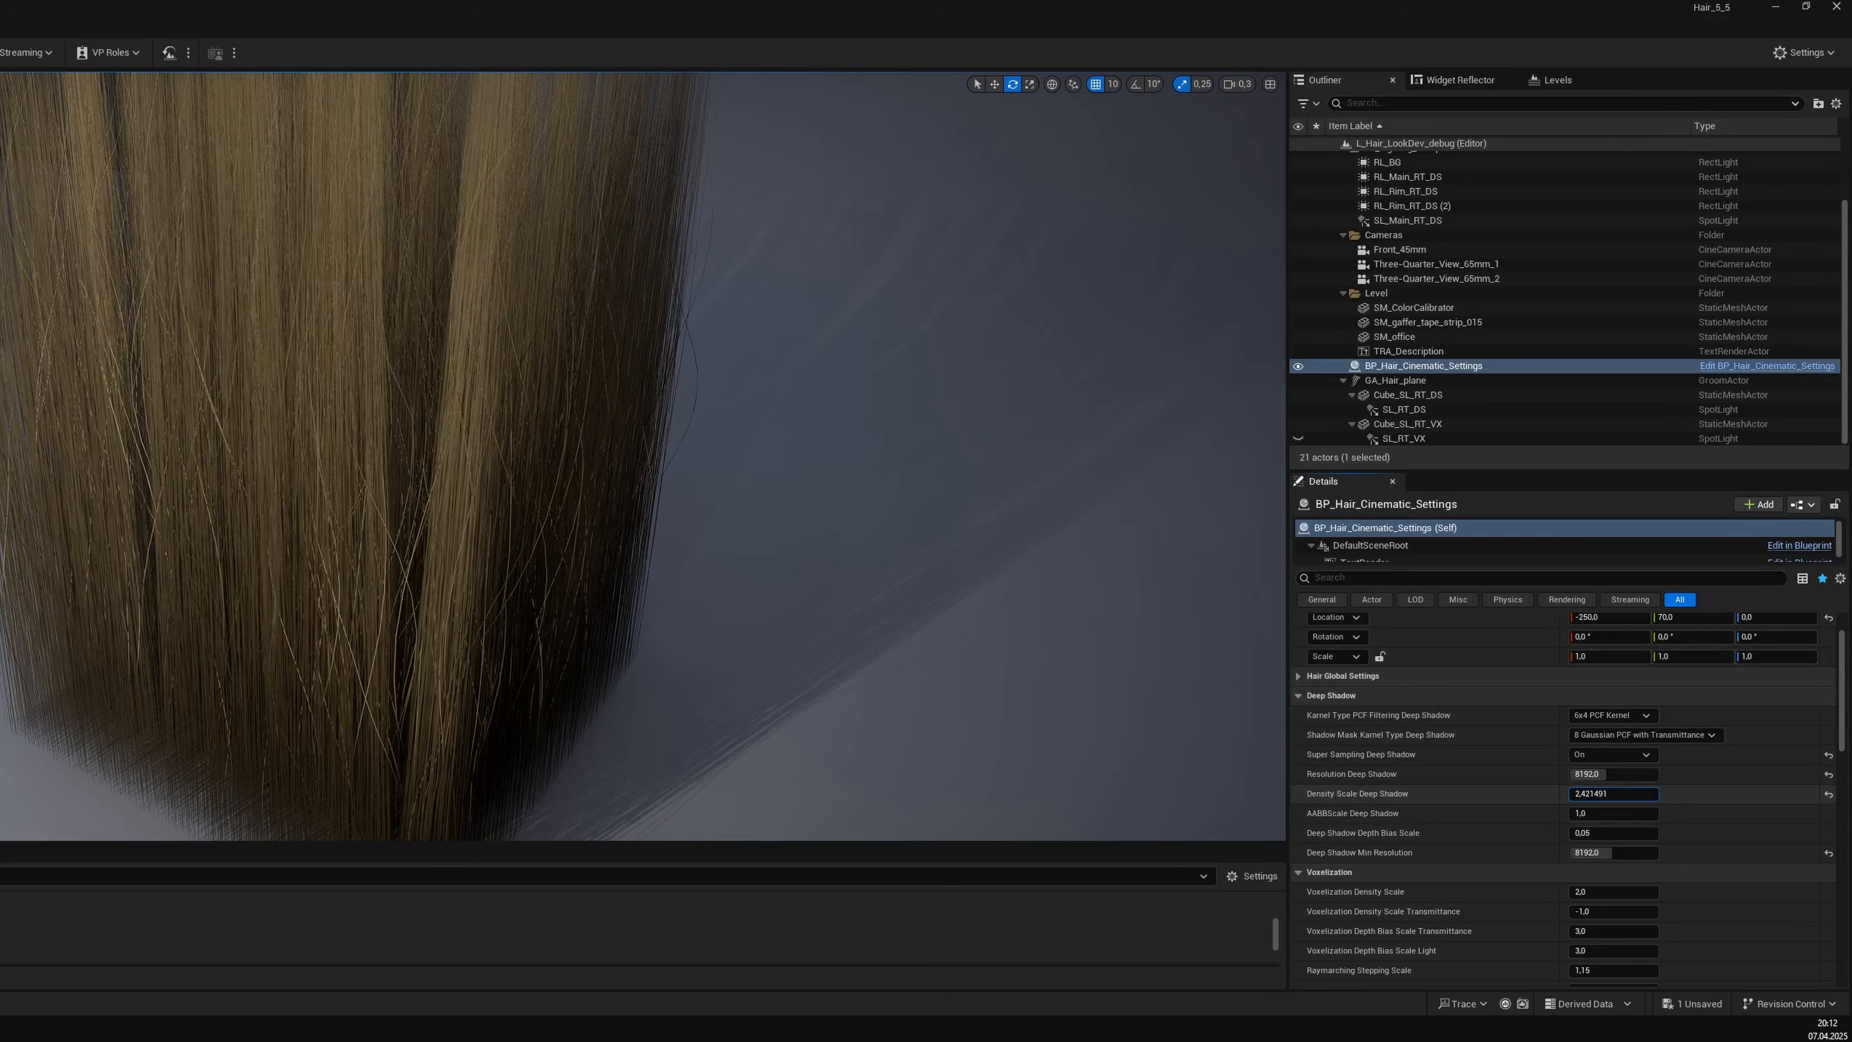
mouse_move(1613, 793)
mouse_down()
mouse_move(1633, 793)
mouse_move(1604, 793)
mouse_up()
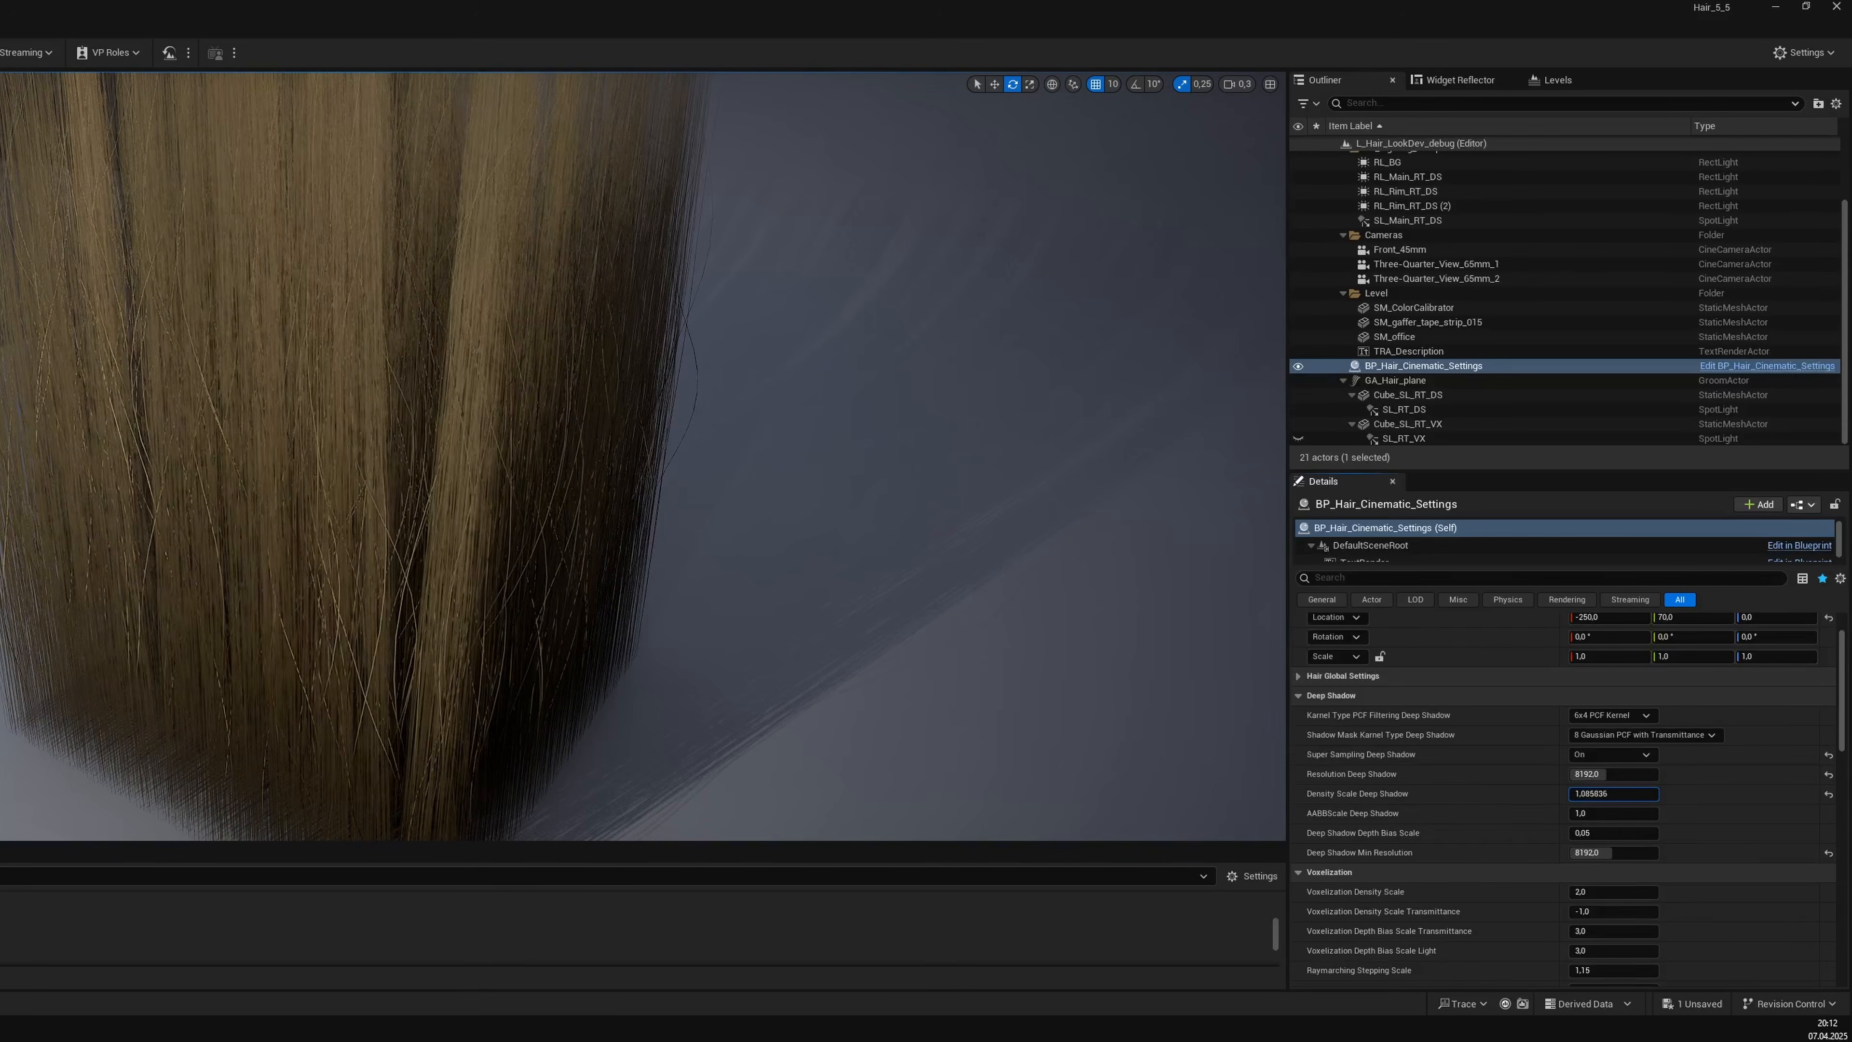
drag(1613, 793, 1614, 794)
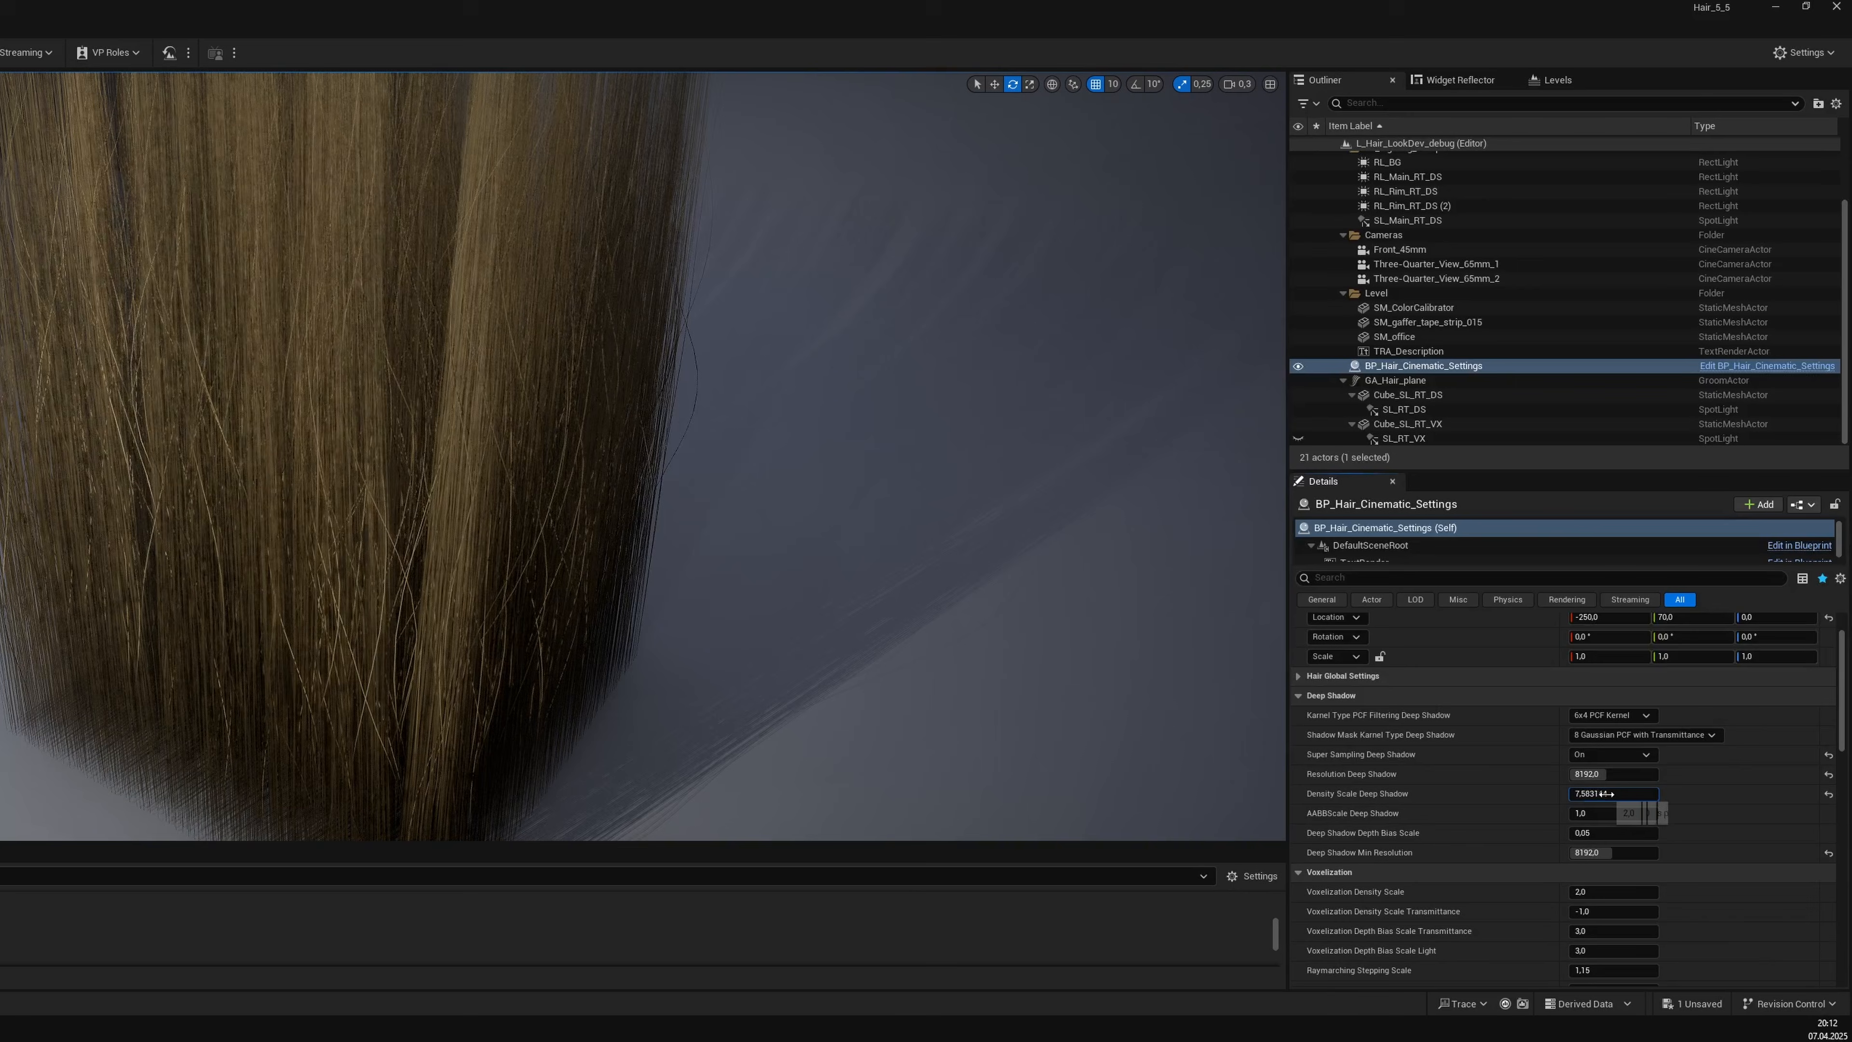
text(2)
key(Return)
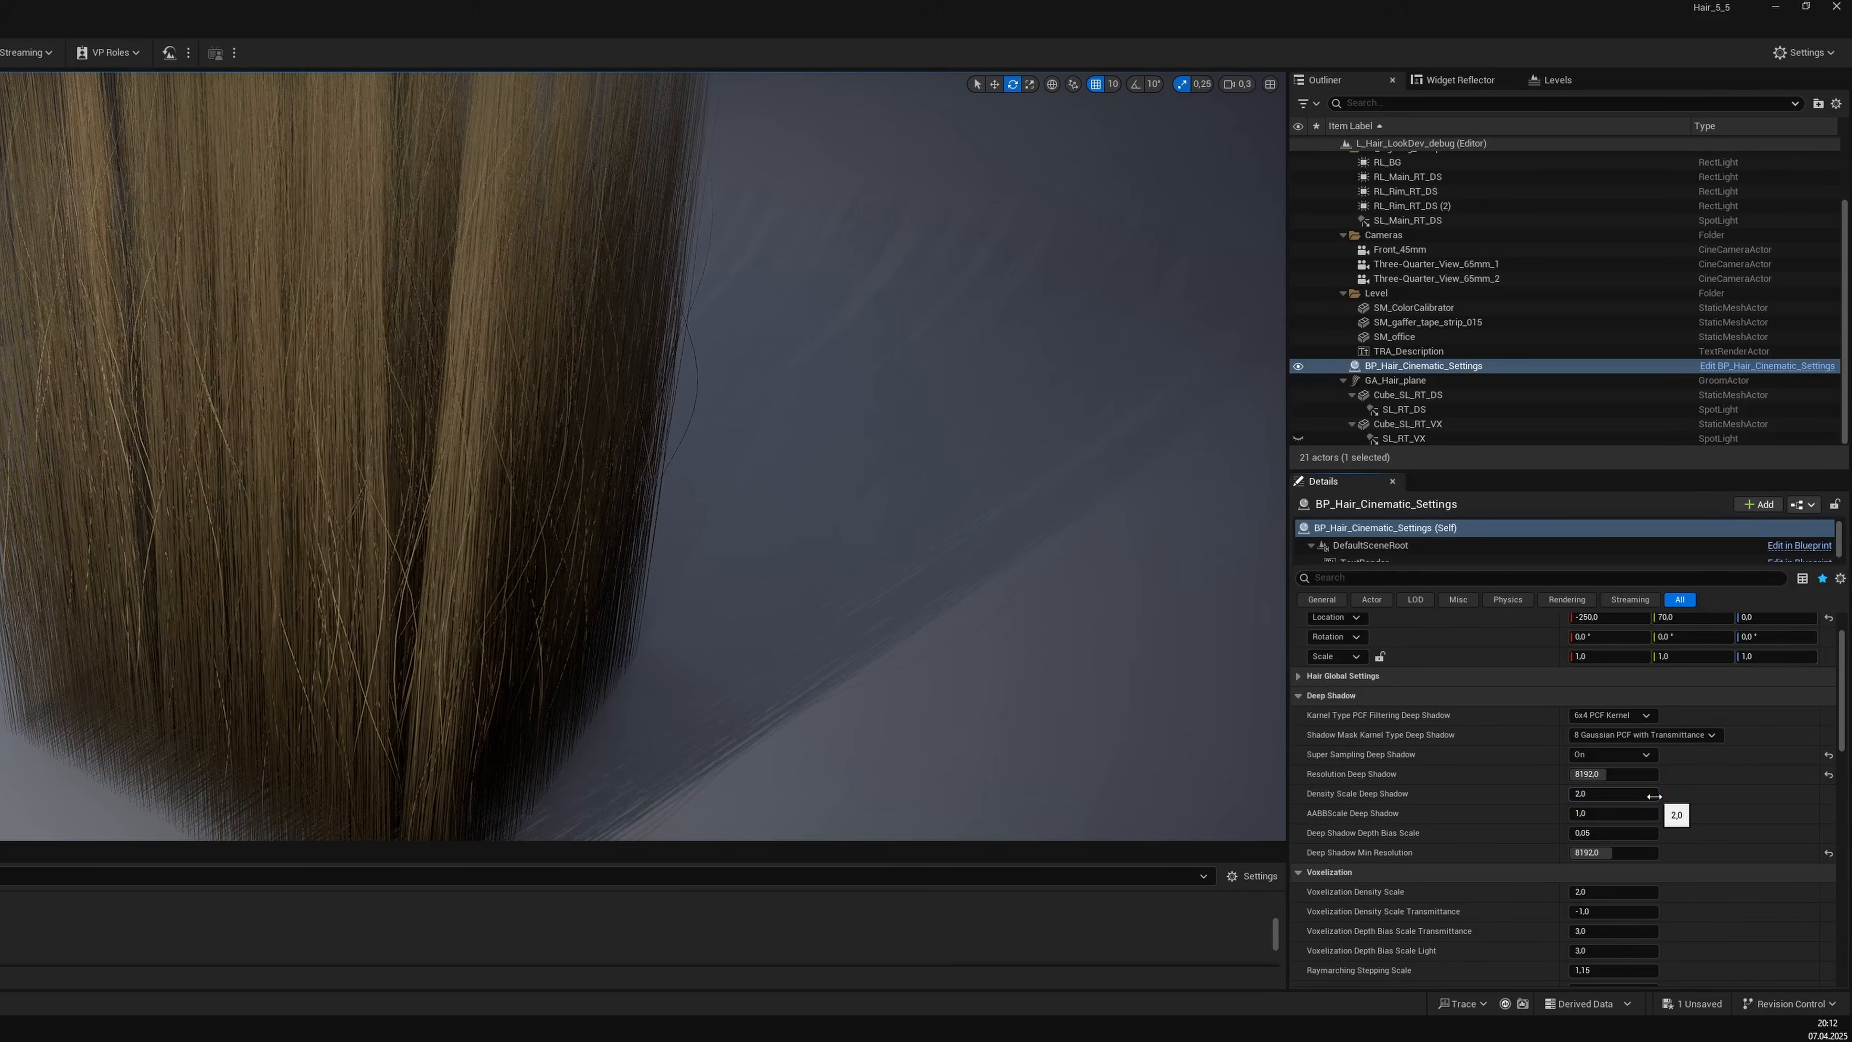
Try a Density Scale Deep Shadow of about 1.63 from the other side of the groom, and restore it to 2.
right_drag(642, 466, 44, 438)
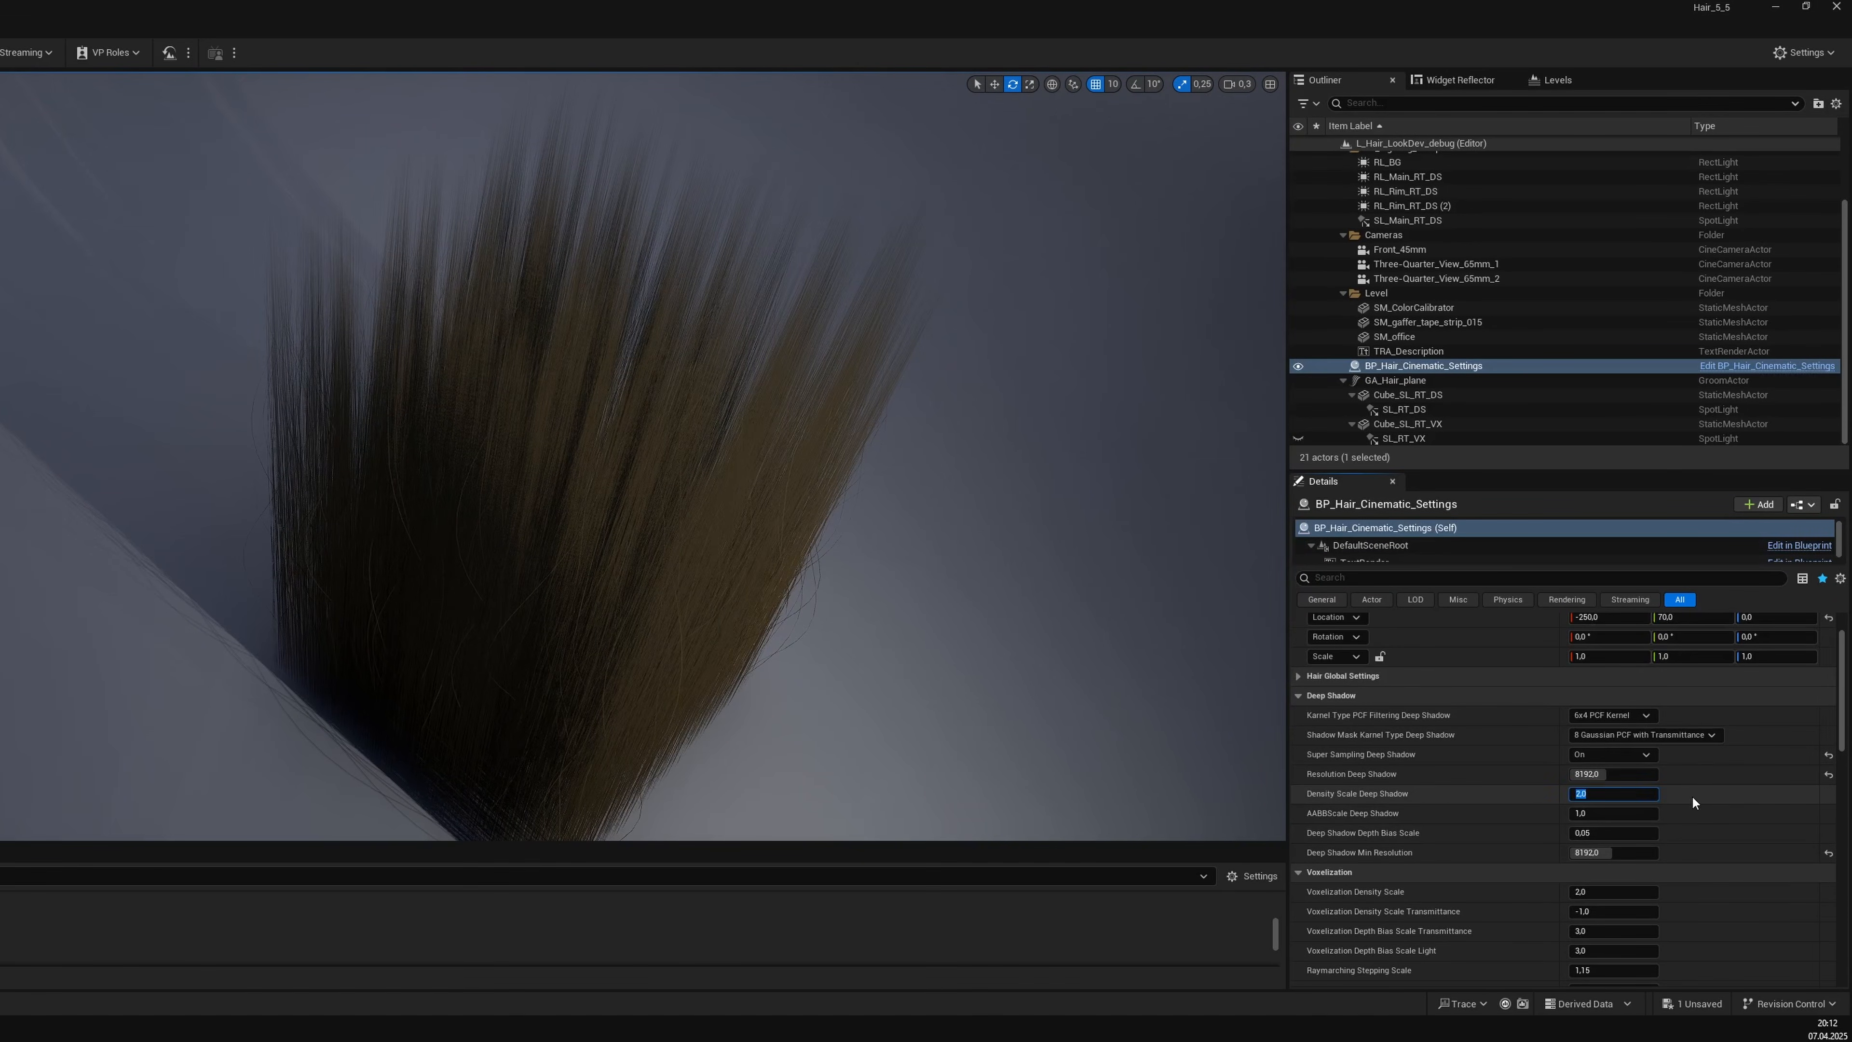
mouse_move(1613, 794)
mouse_down()
mouse_move(1575, 794)
mouse_move(1633, 793)
mouse_move(1595, 794)
mouse_up()
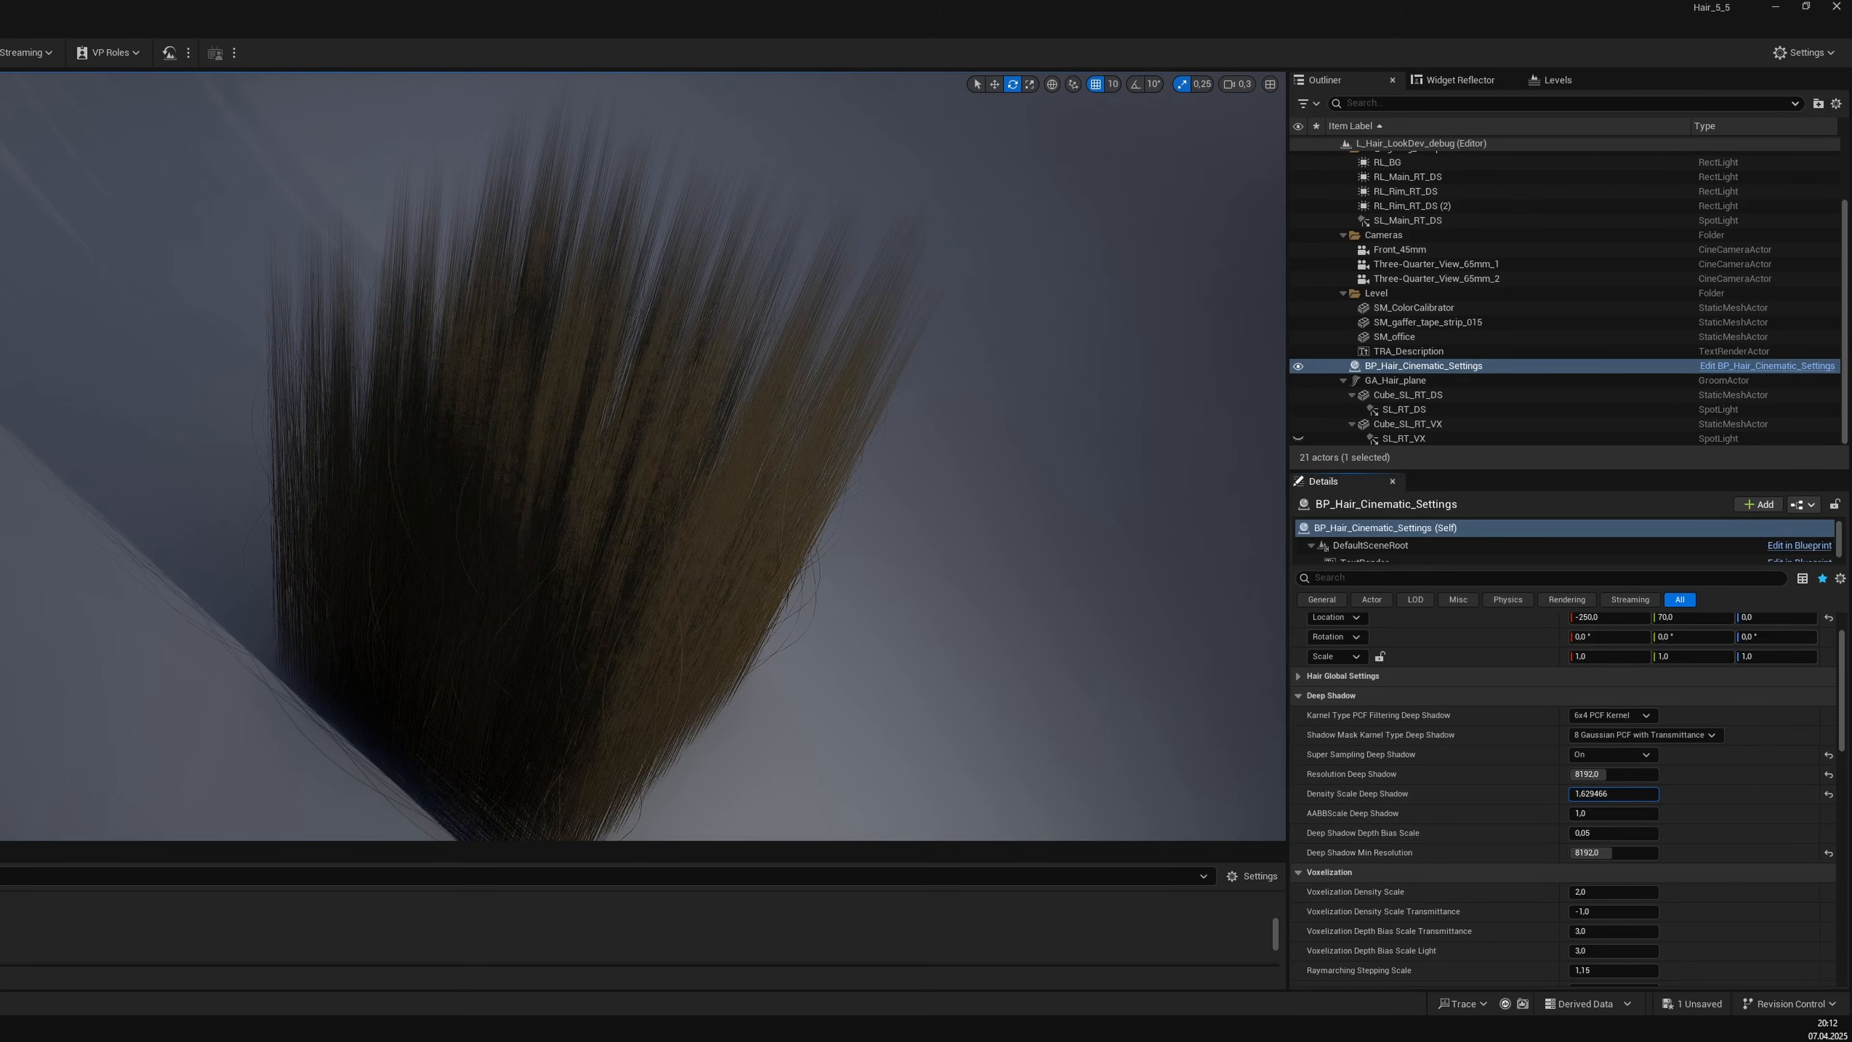
click(1624, 794)
text(2)
key(Return)
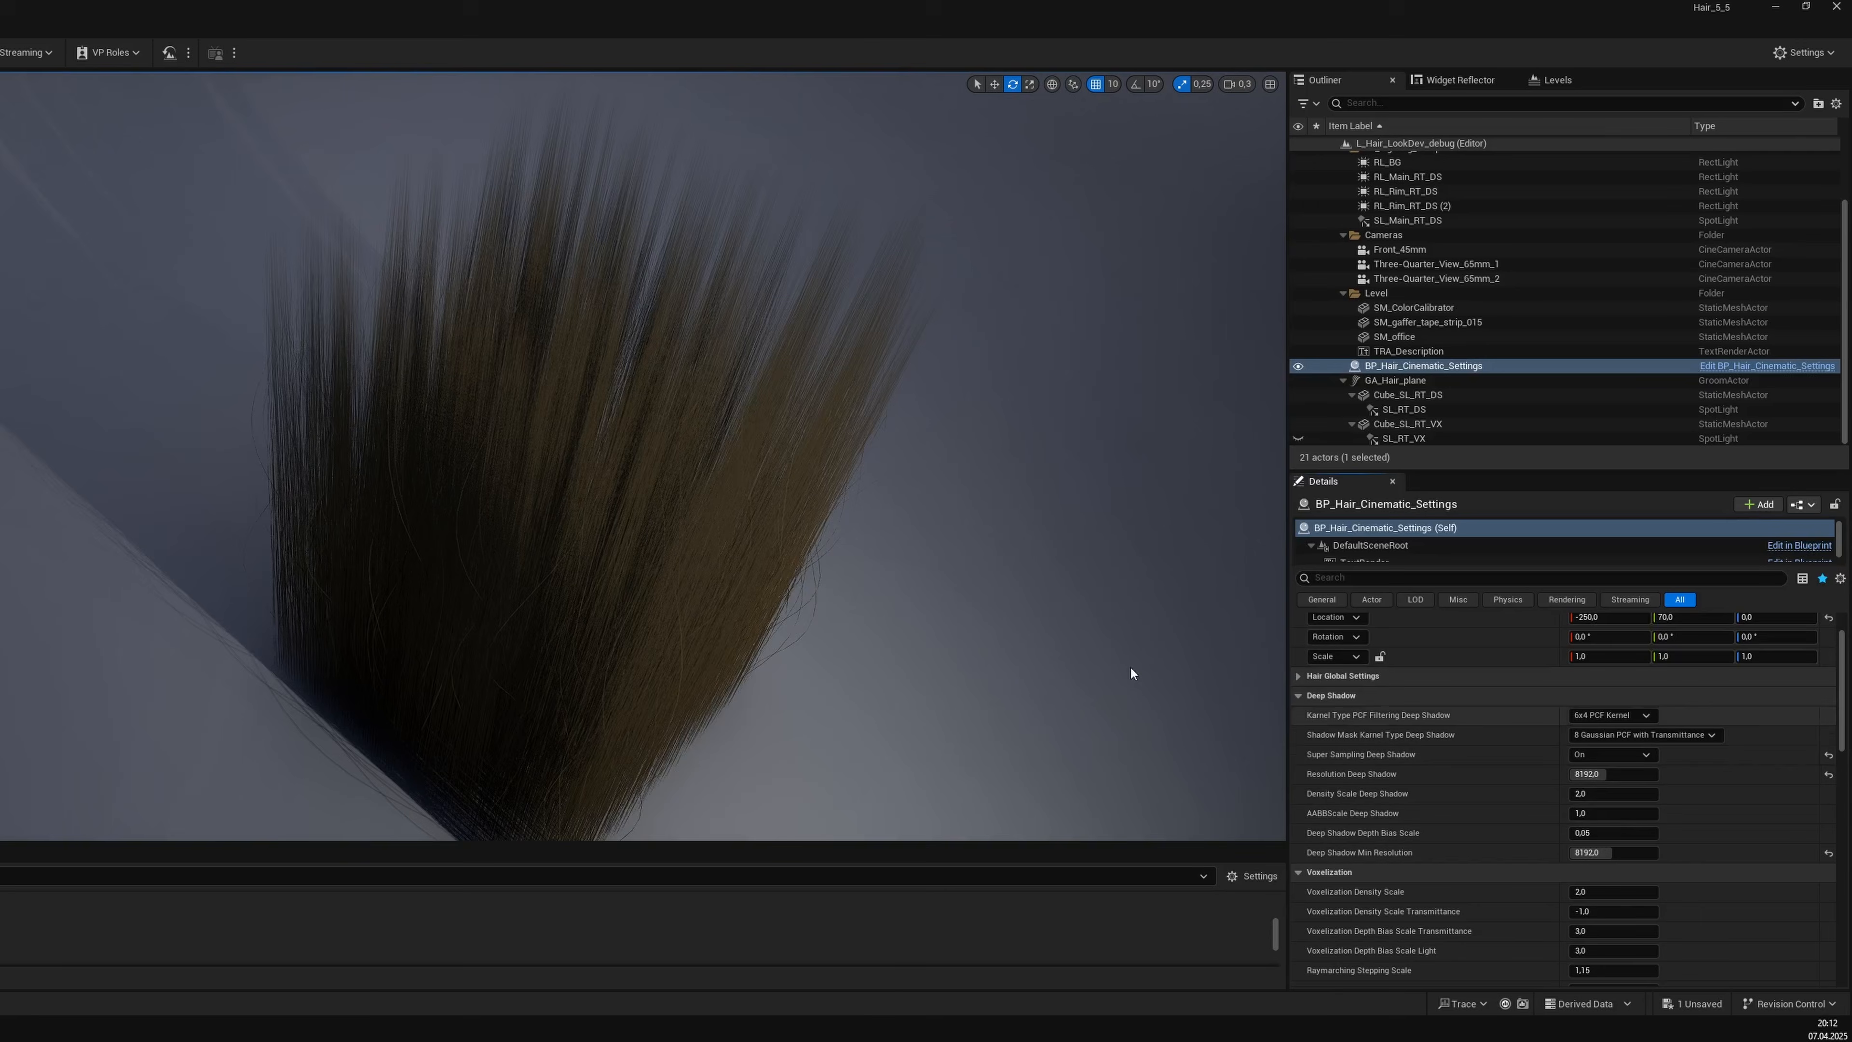
Rotate Cube_SL_RT_DS to swing its spot light around the hair, and check the shadow cast on the floor.
alt+drag(1131, 667, 248, 679)
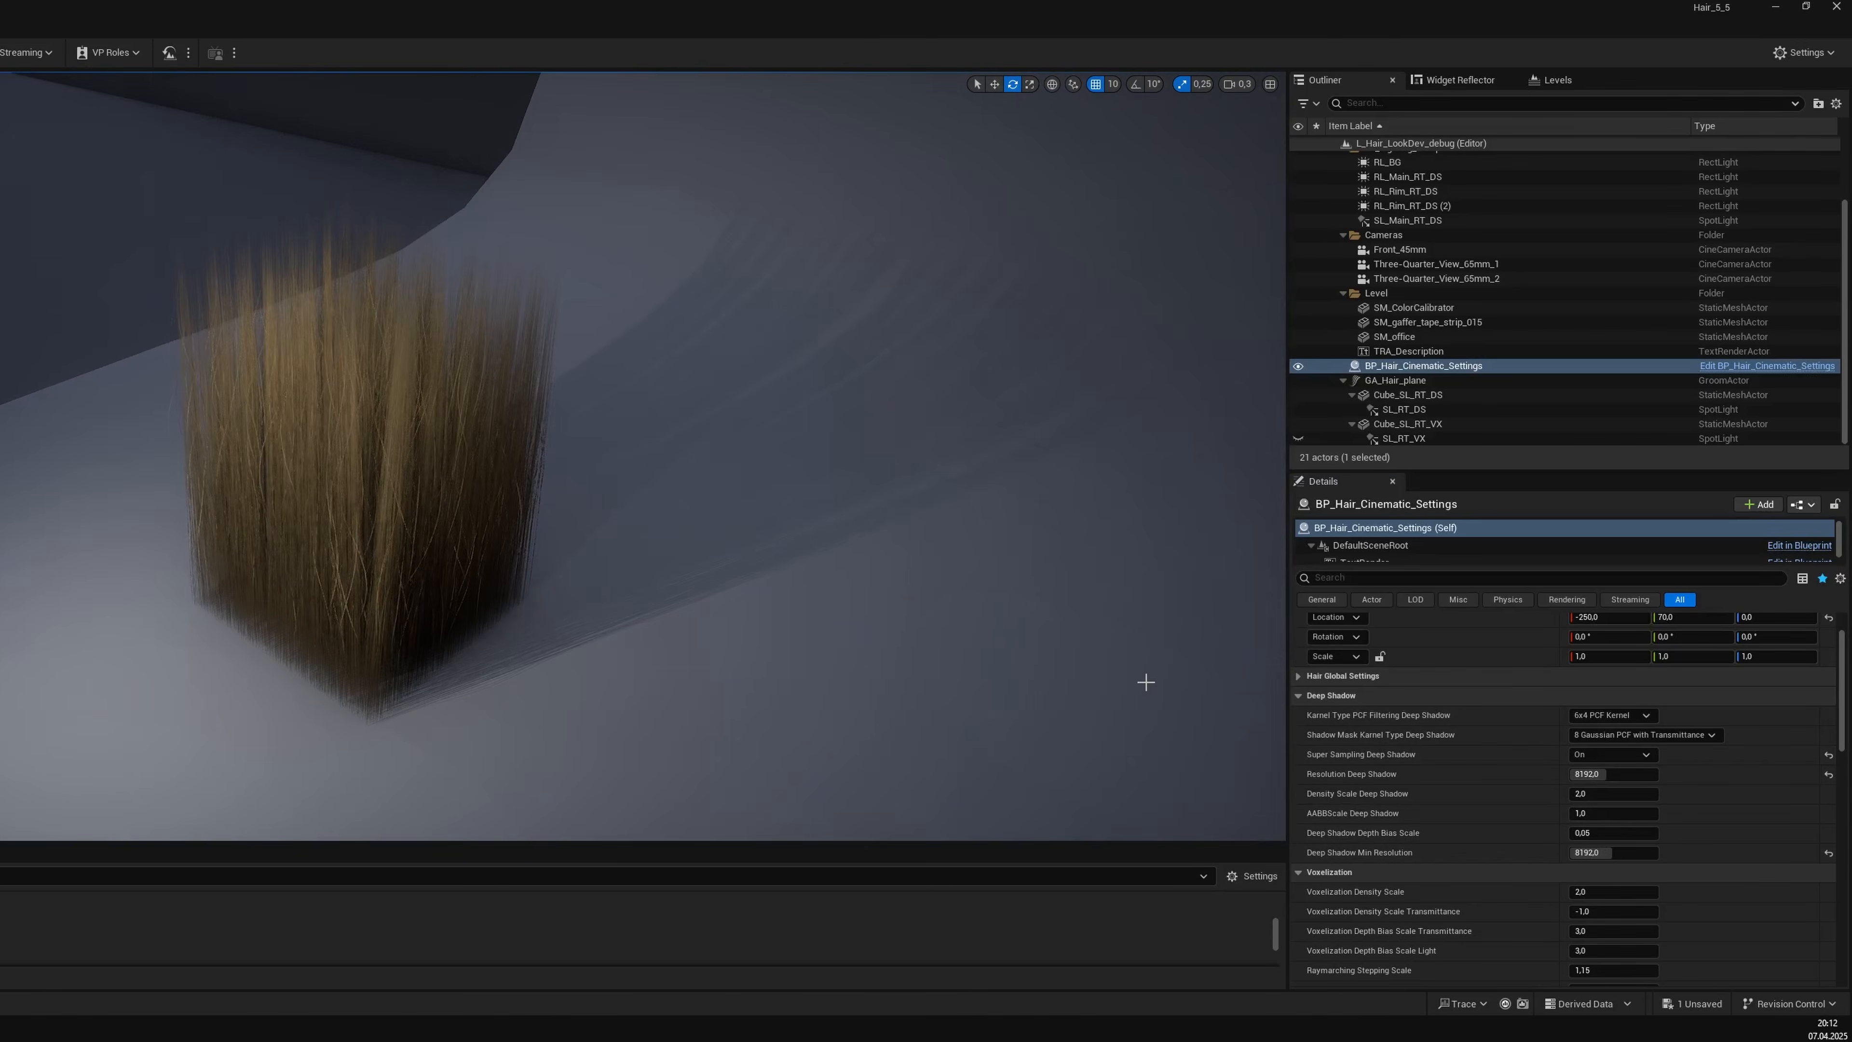
click(1427, 396)
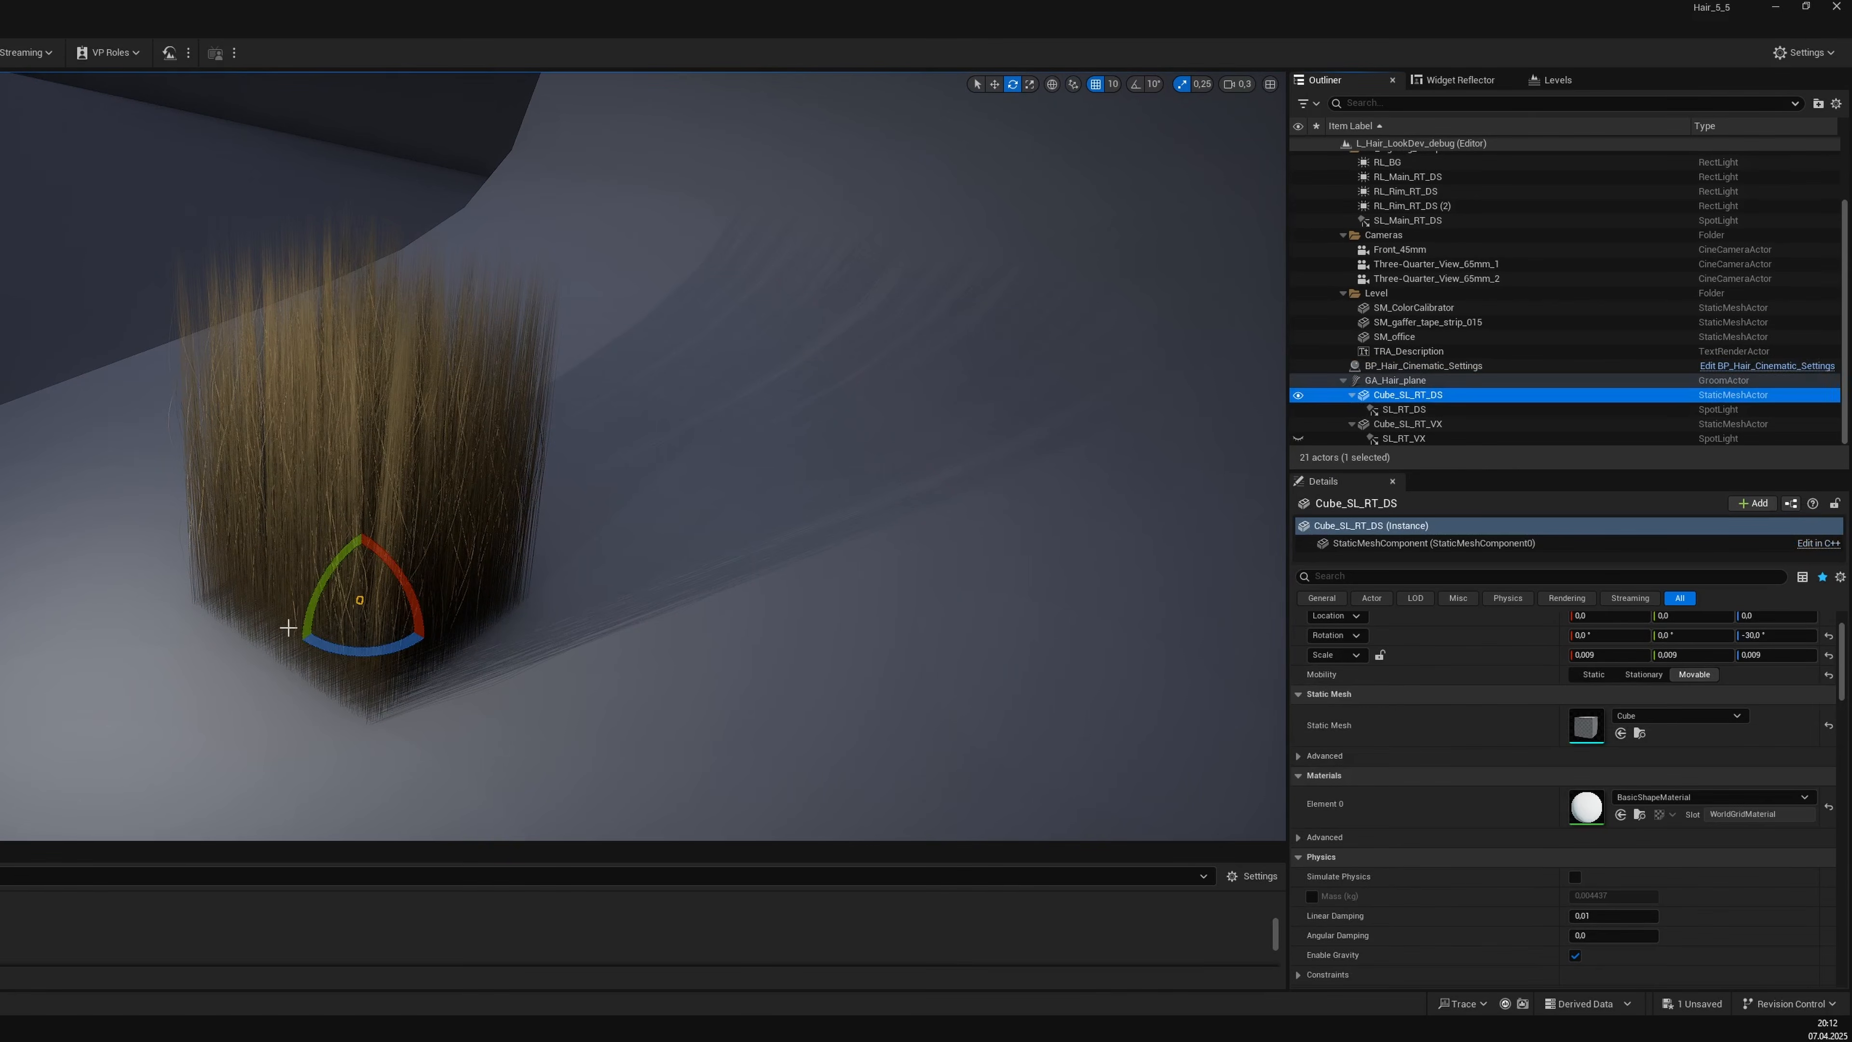
drag(360, 647, 578, 665)
key(w)
mouse_move(577, 665)
right_down()
mouse_move(383, 799)
mouse_move(576, 773)
mouse_move(503, 705)
mouse_move(564, 687)
right_up()
Reset both deep shadow resolution values on BP_Hair_Cinematic_Settings to their defaults for comparison, and set them back to 8192.
click(1463, 365)
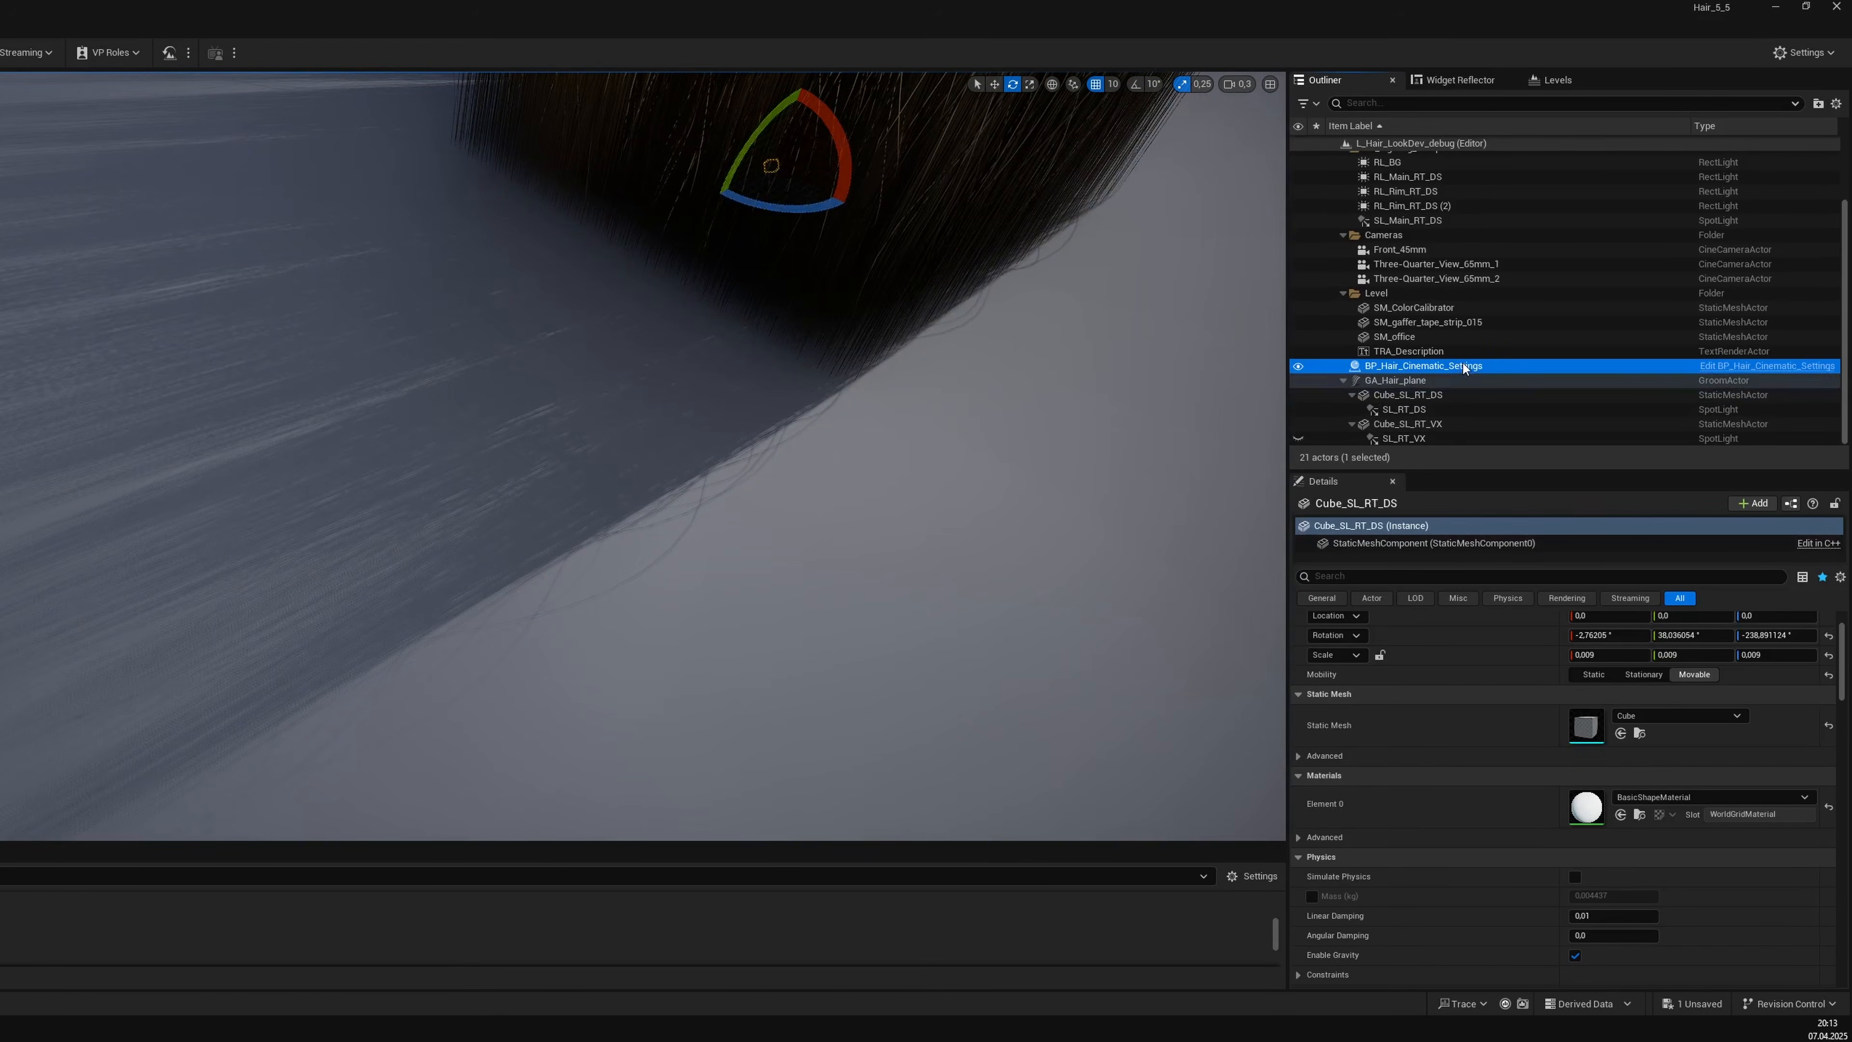
click(1623, 774)
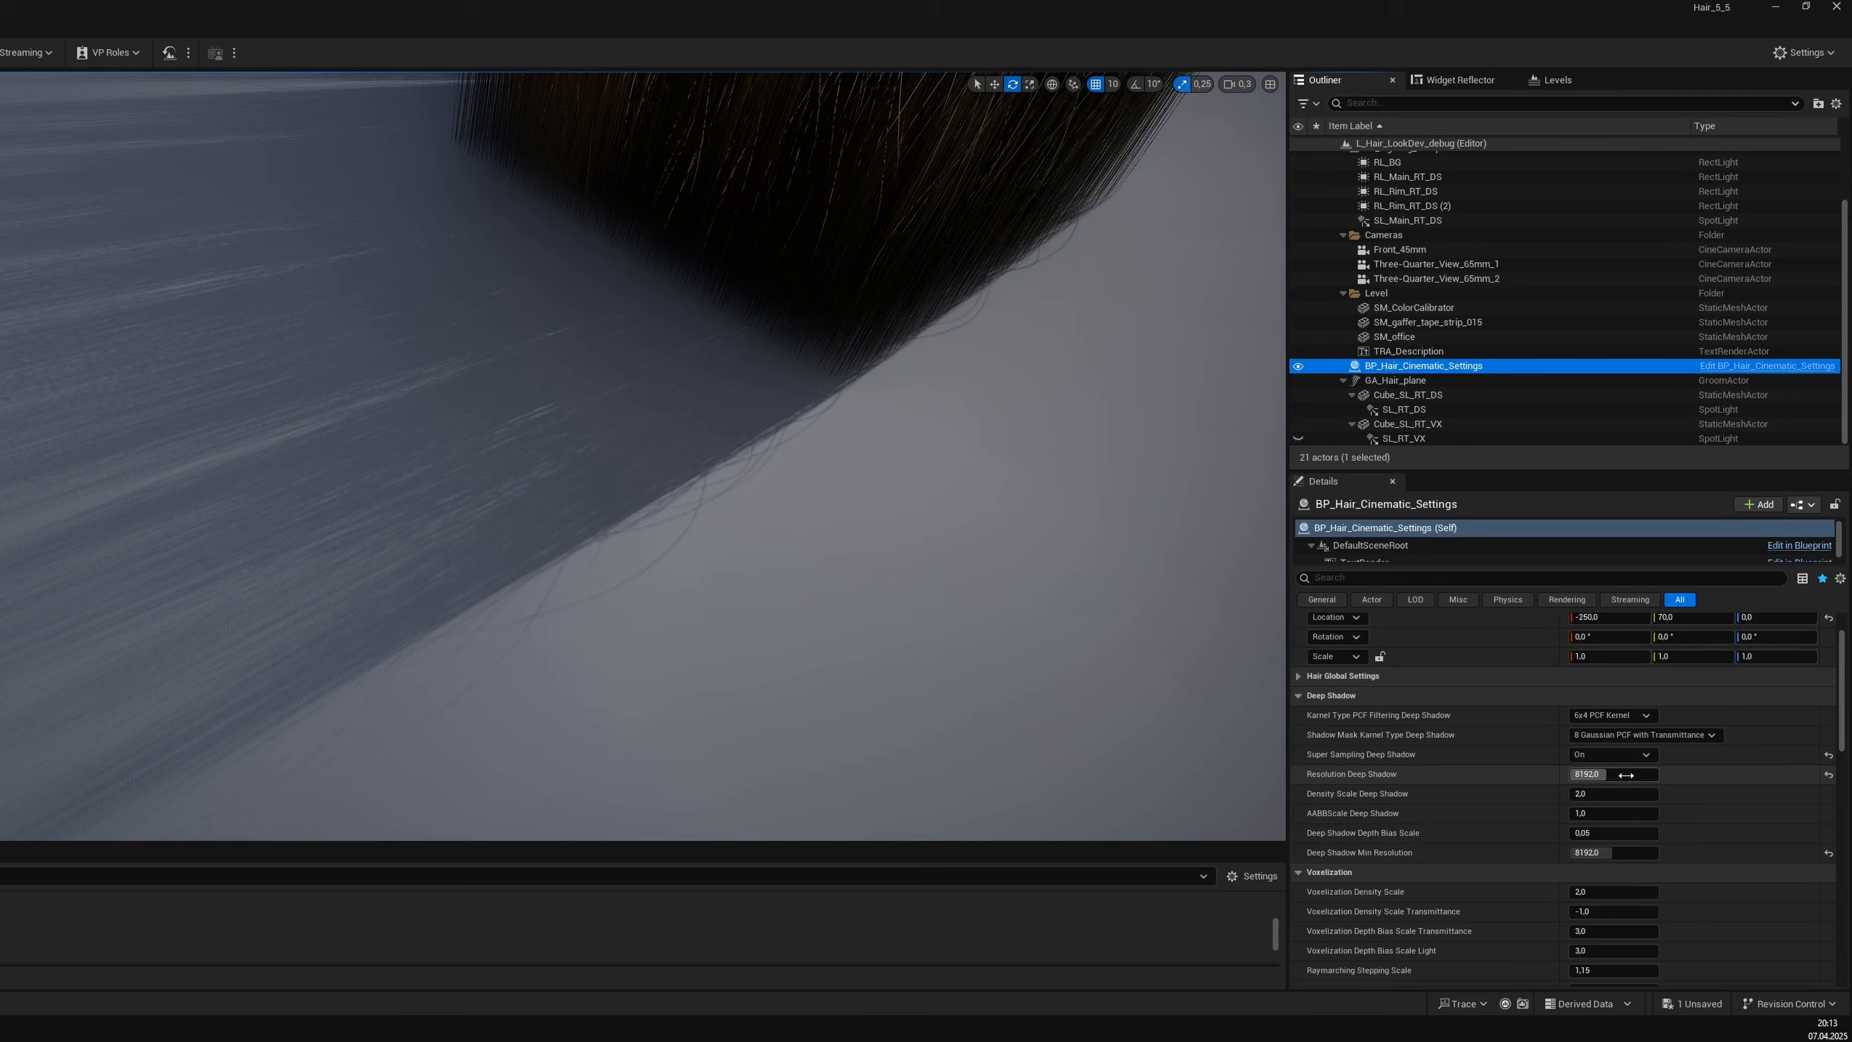
click(1828, 774)
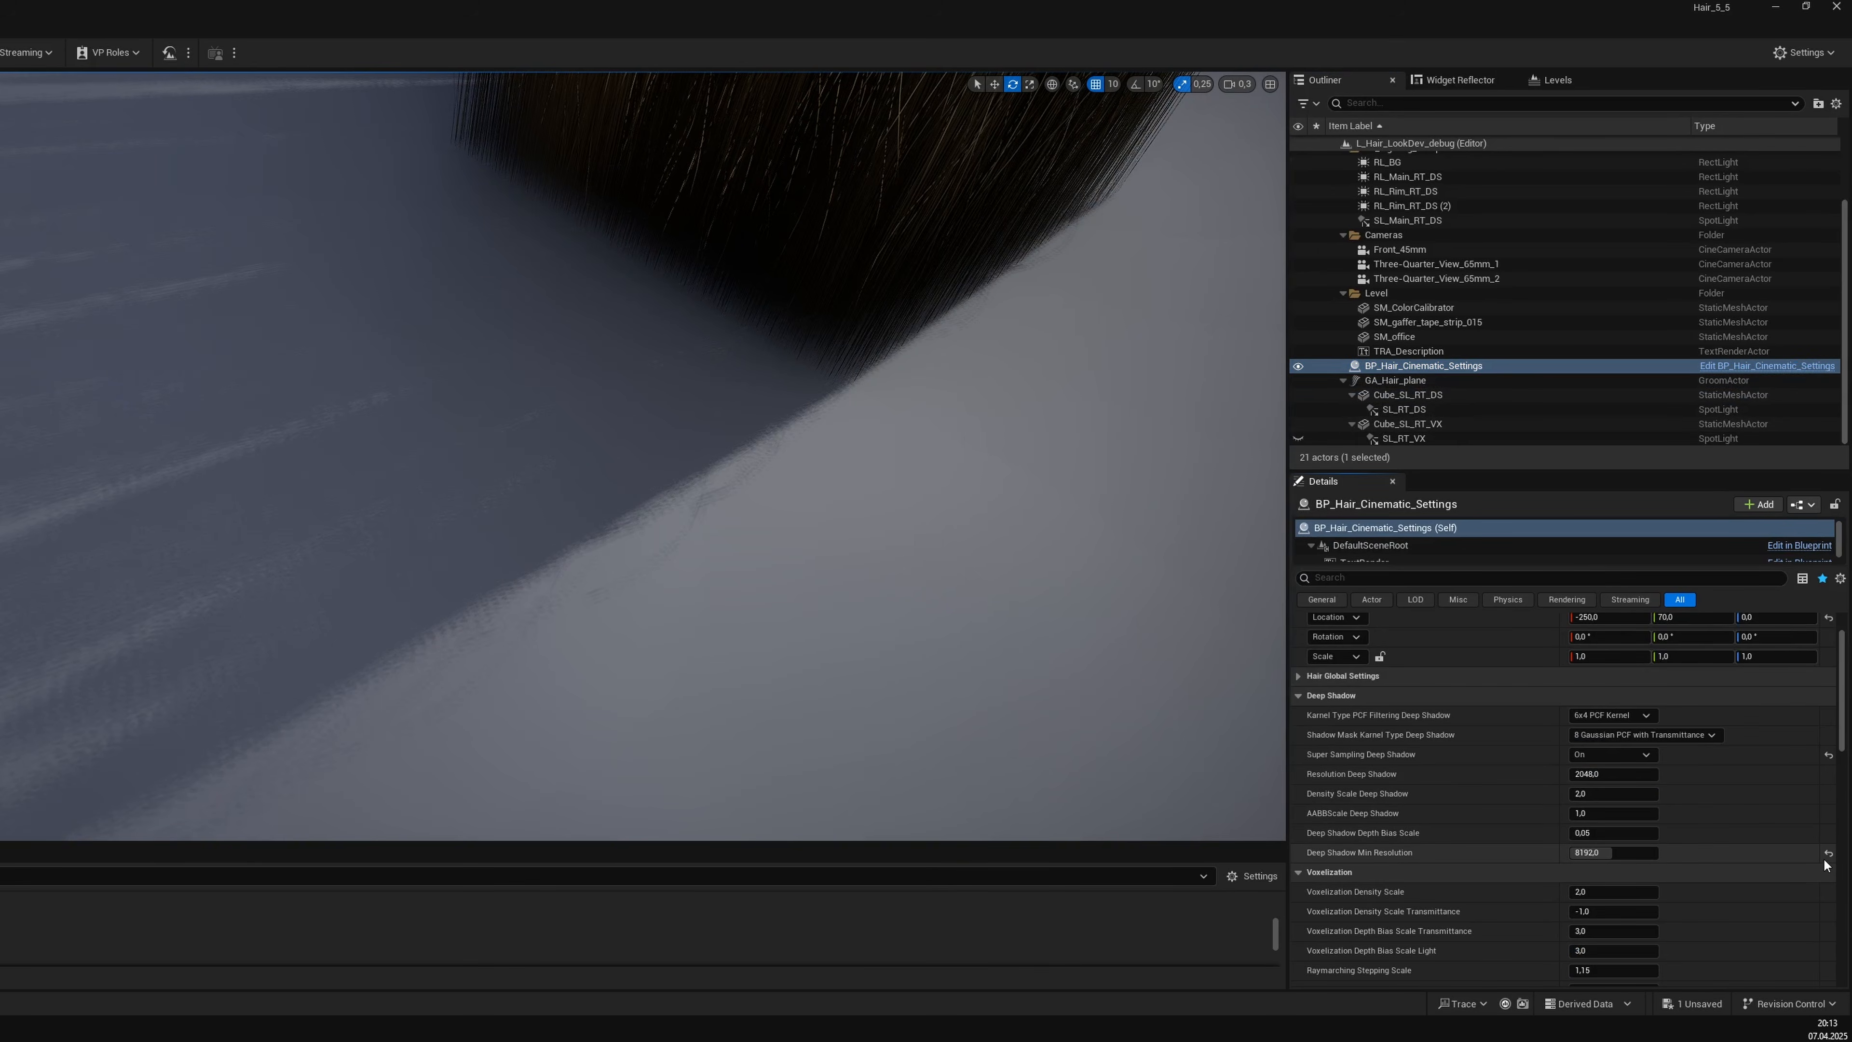
click(1828, 854)
click(1633, 771)
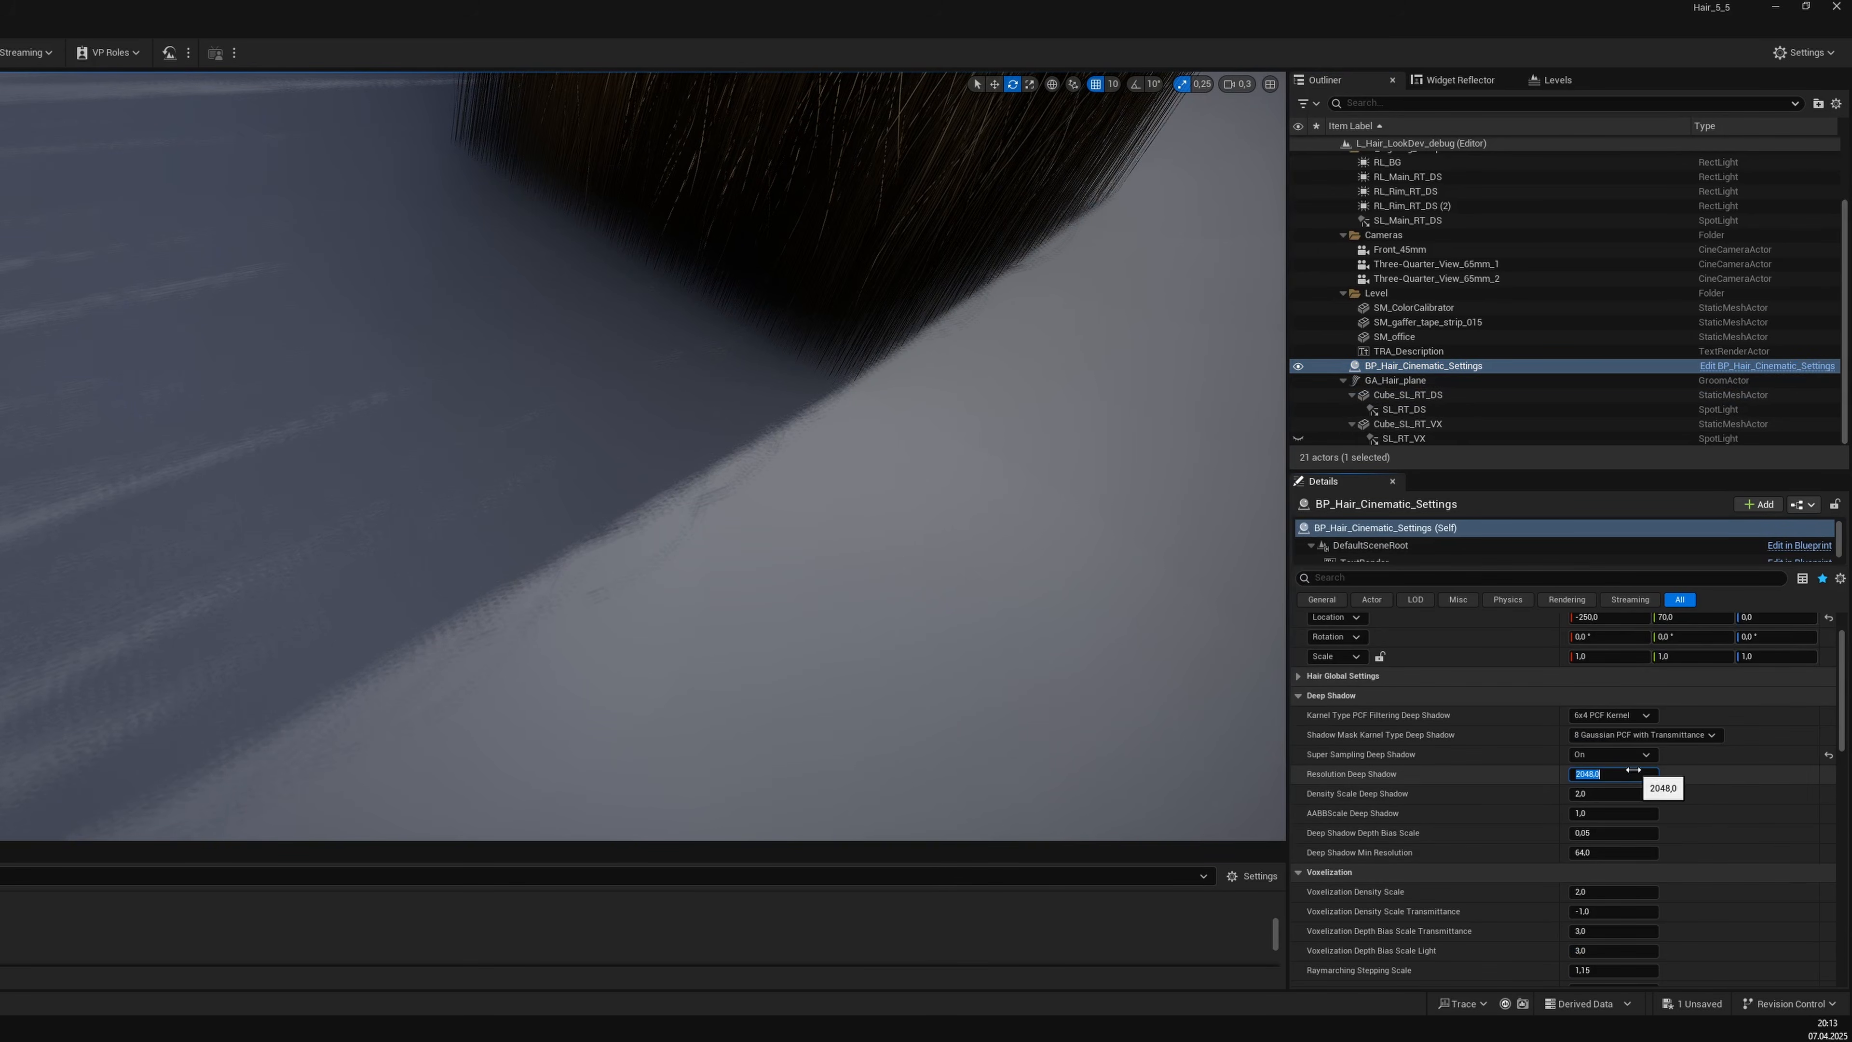
text(8192,0)
text(8192)
key(Return)
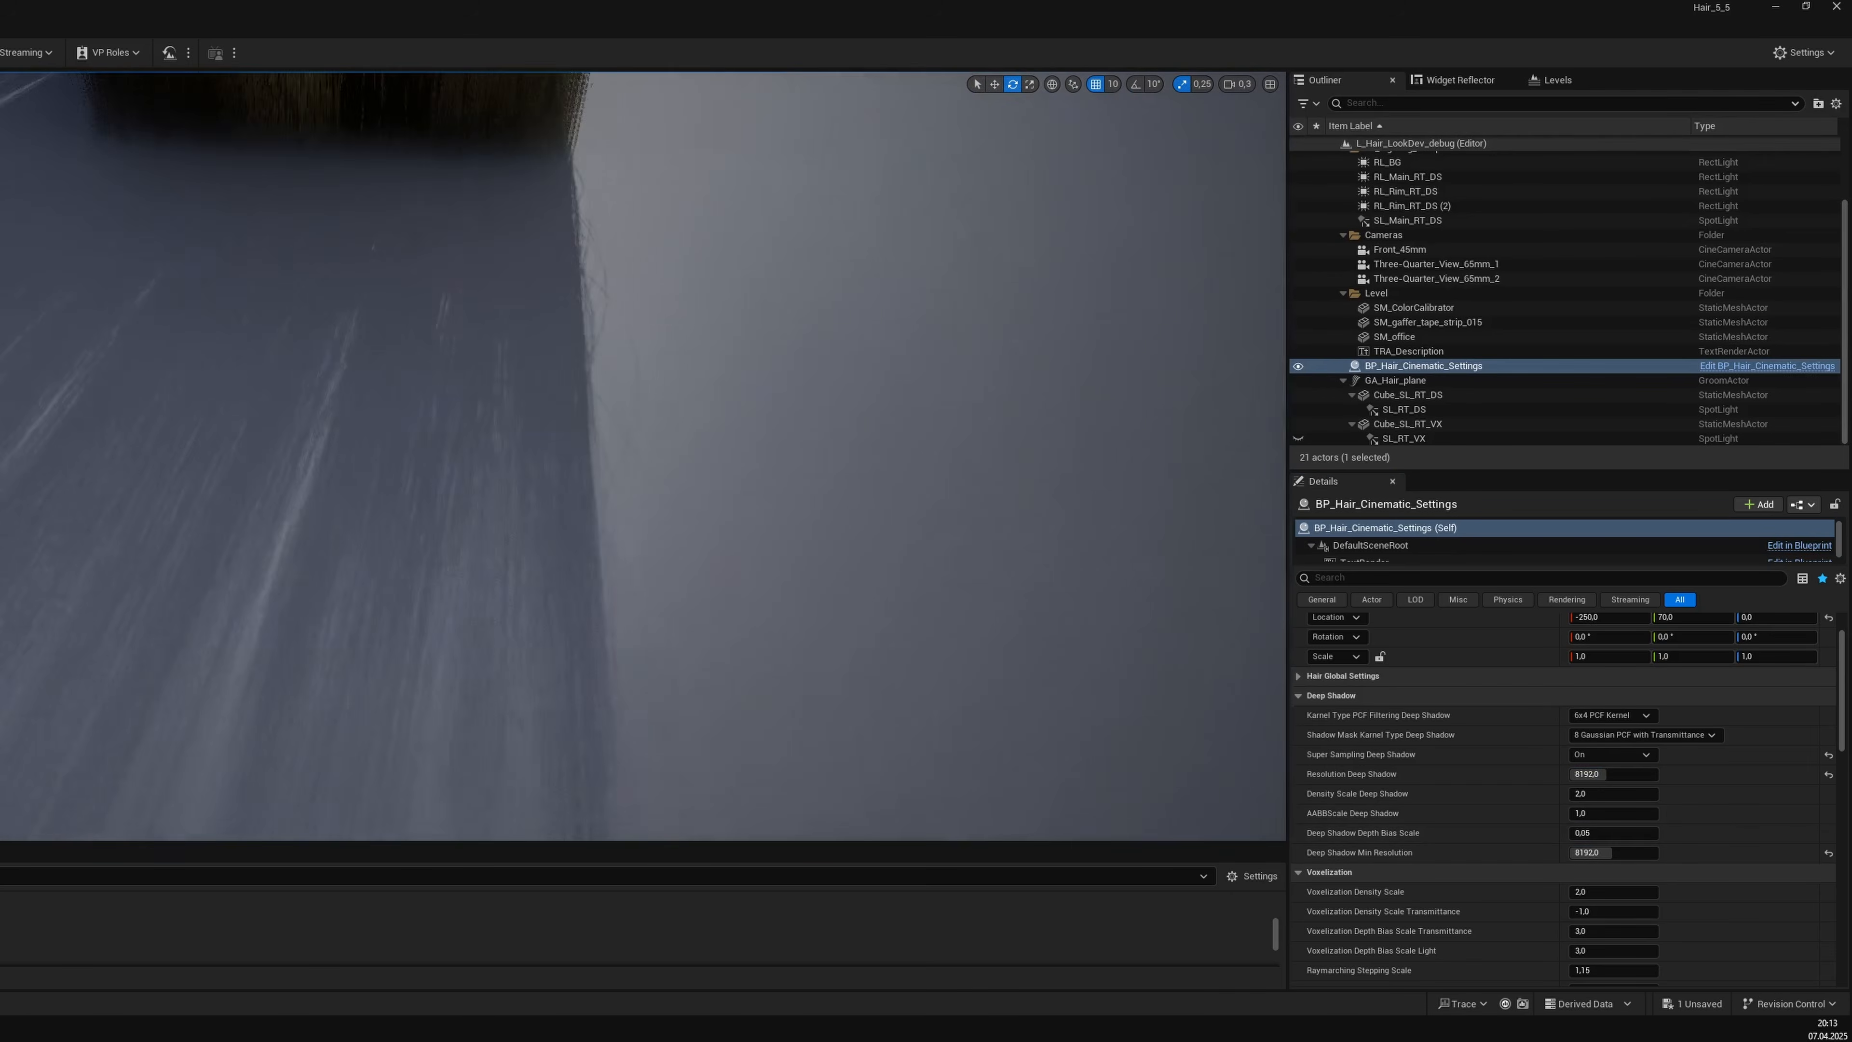
Hide the SL_RT_DS spot light and show SL_RT_VX to light the hair with voxel shadows.
right_drag(642, 456, 627, 321)
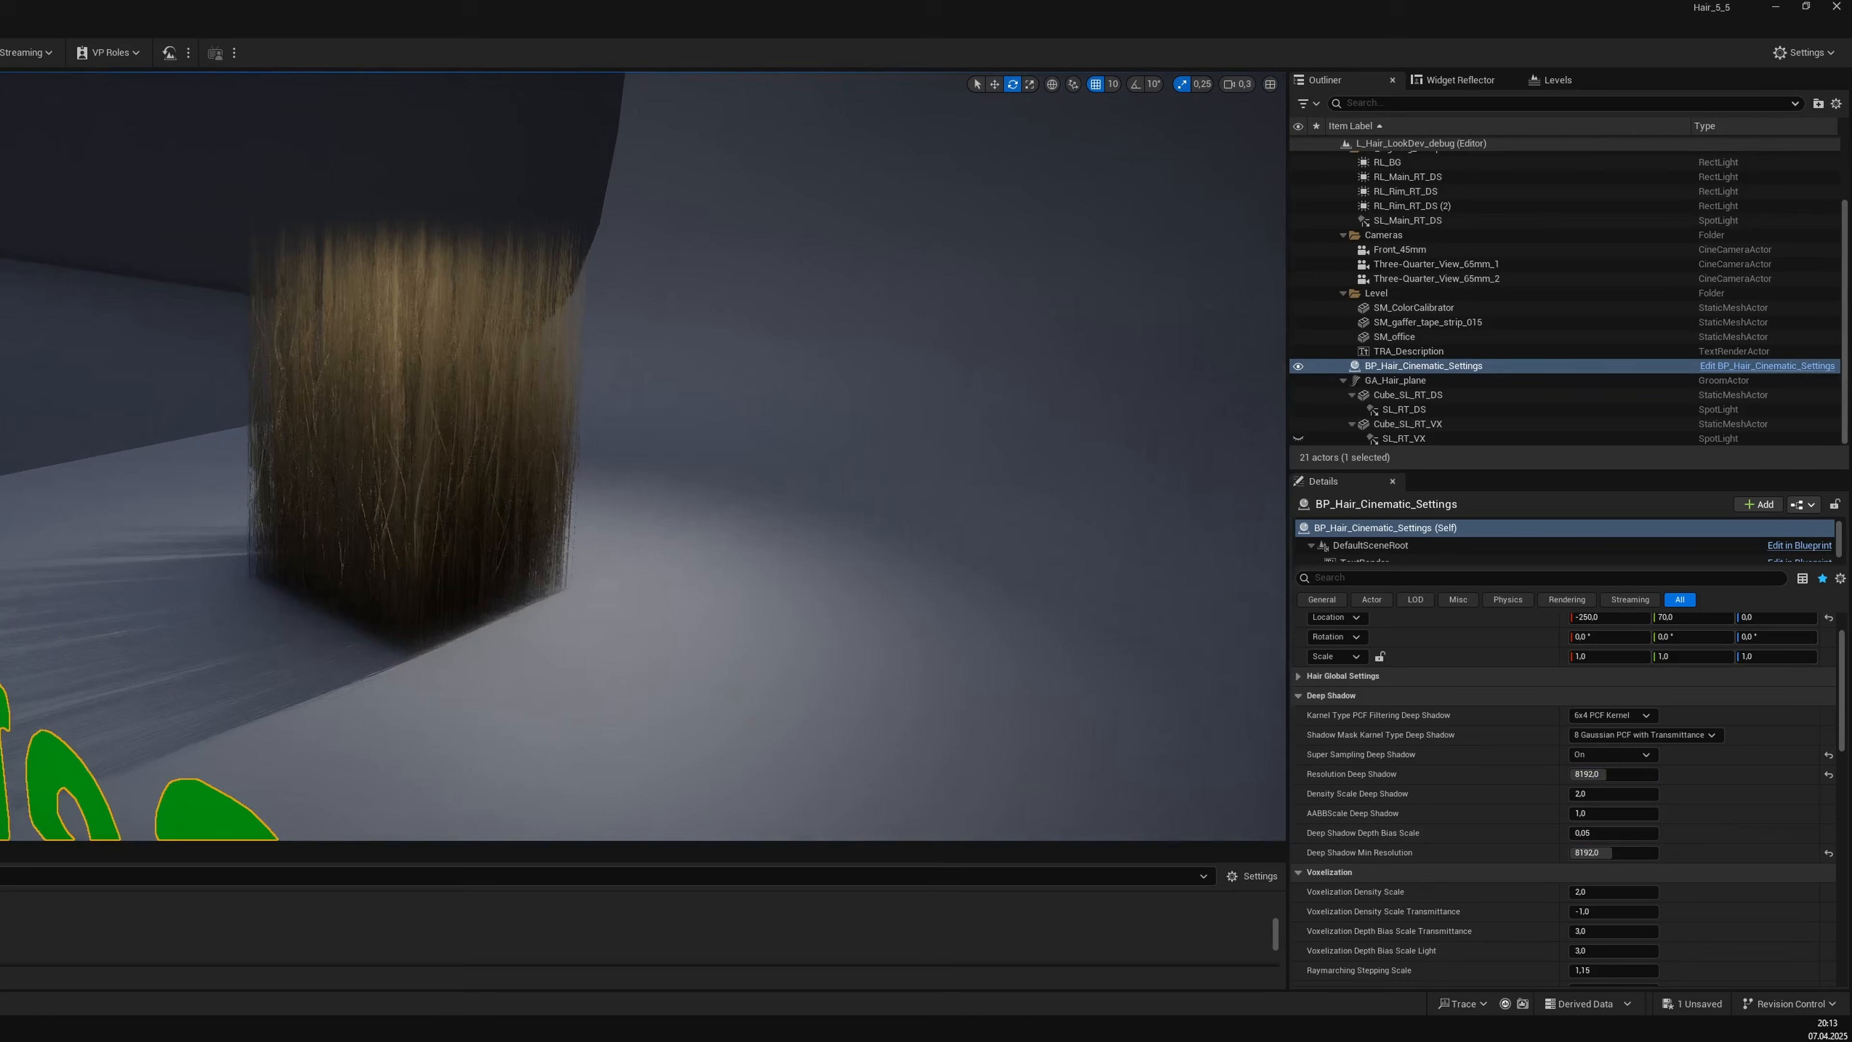
click(1298, 410)
click(1298, 438)
right_drag(1126, 361, 842, 534)
Rotate Cube_SL_RT_VX to swing its spot light around to the far side of the hair.
click(1401, 438)
click(1393, 424)
drag(488, 731, 1300, 722)
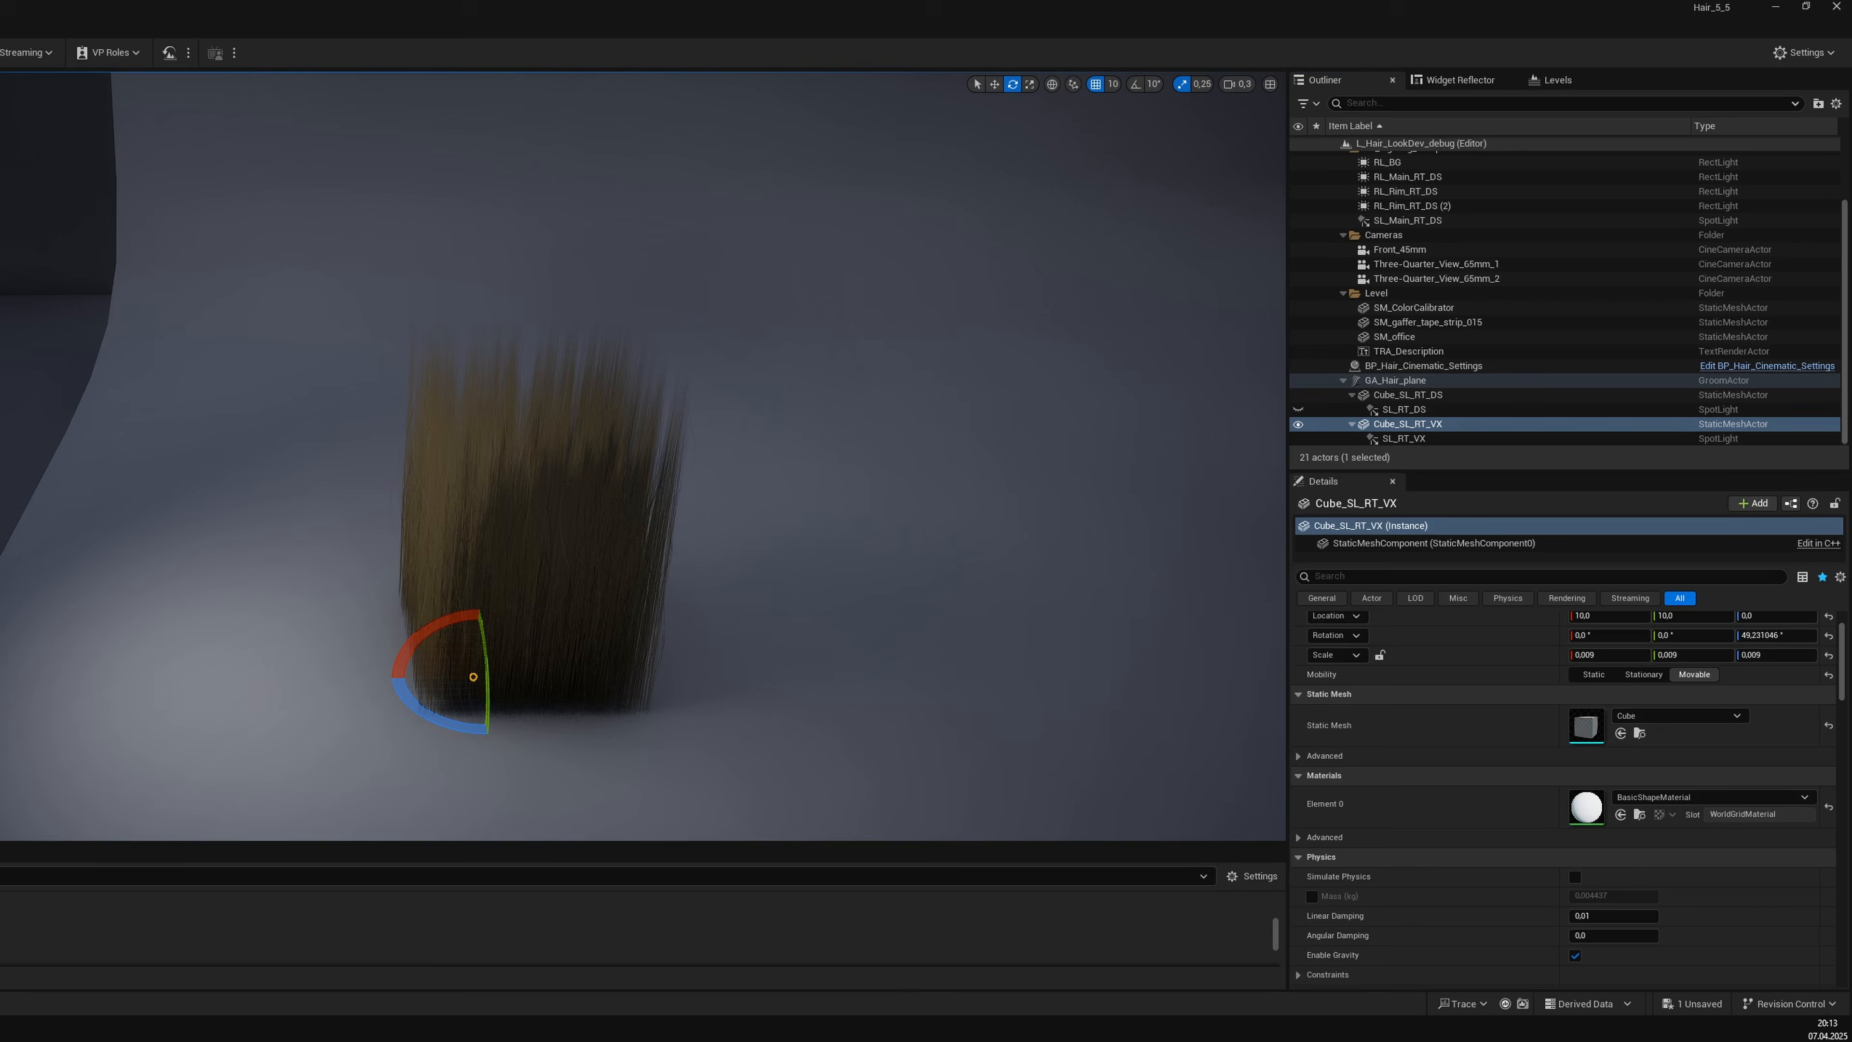
drag(410, 706, 1242, 555)
drag(400, 657, 496, 733)
Collapse the Rendering, Lightmass and Performance sections of SL_RT_VX, and set its Source Radius to 1.
click(1404, 438)
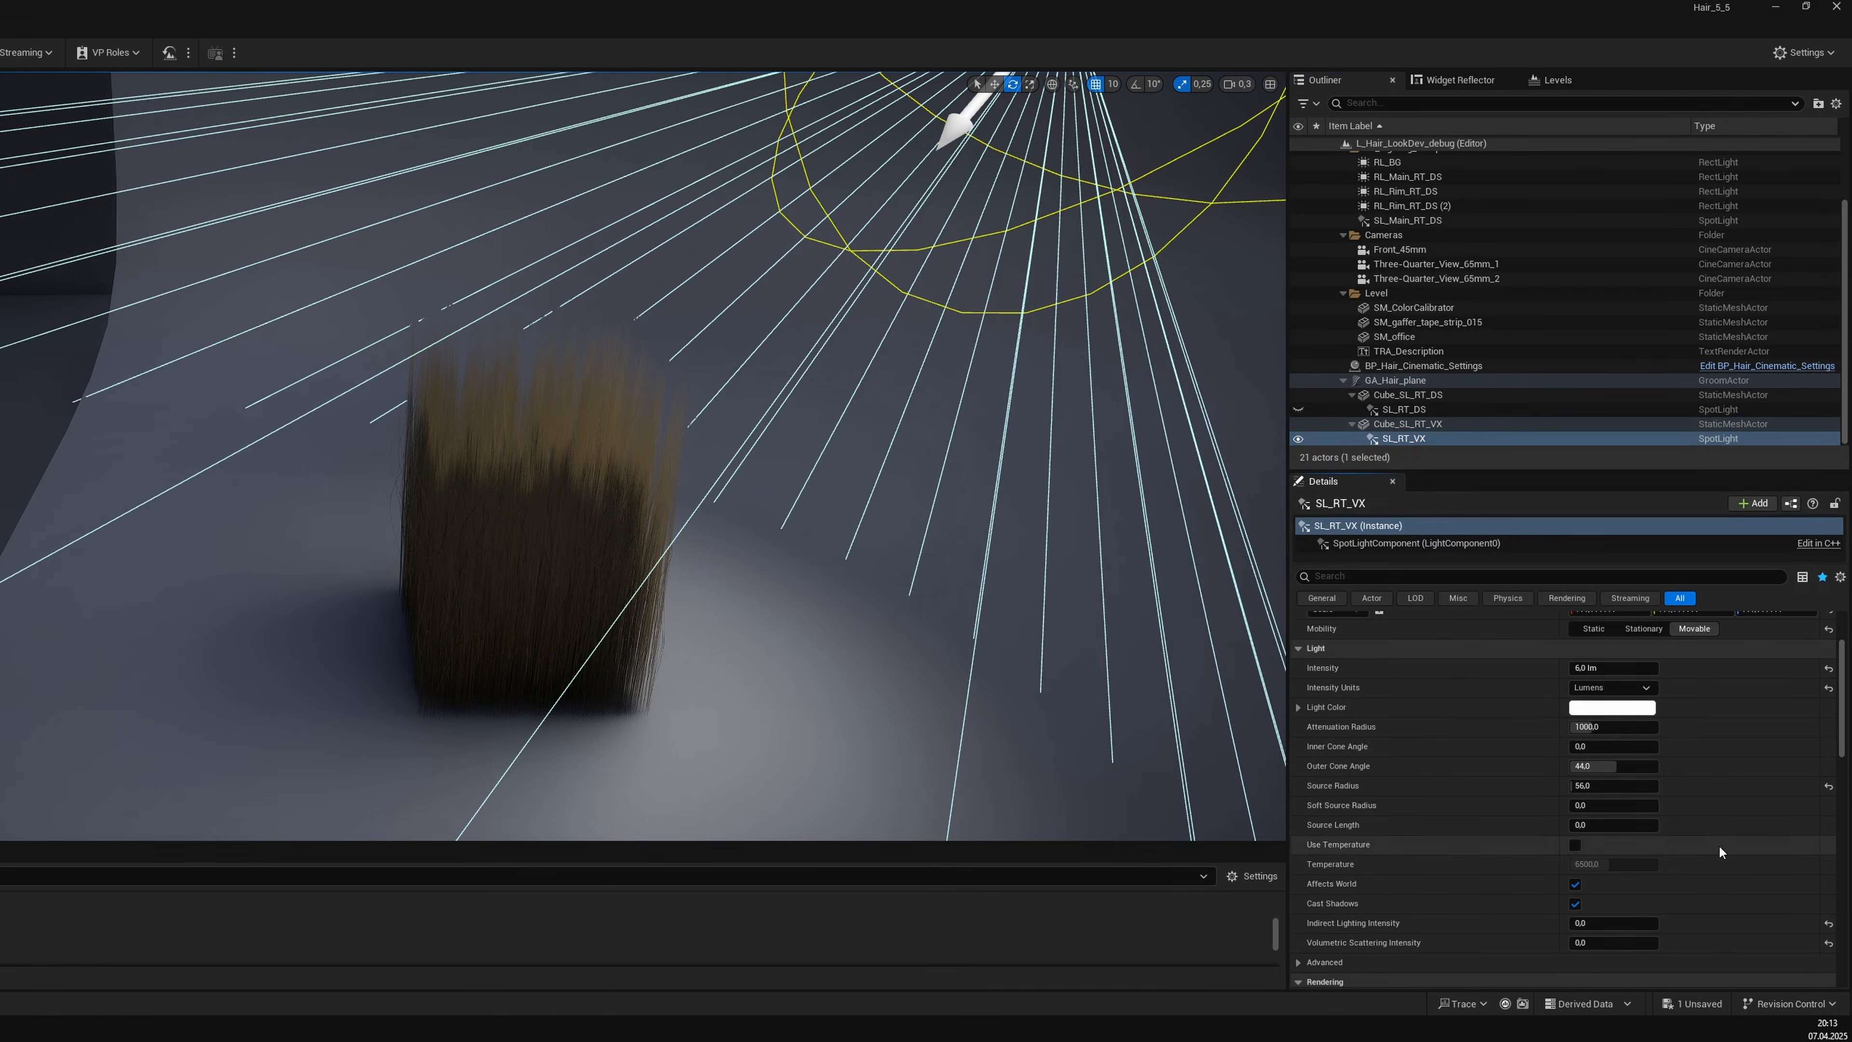
scroll(1604, 872, down, 1)
click(1302, 930)
scroll(1304, 926, down, 6)
click(1301, 737)
click(1302, 756)
click(1428, 787)
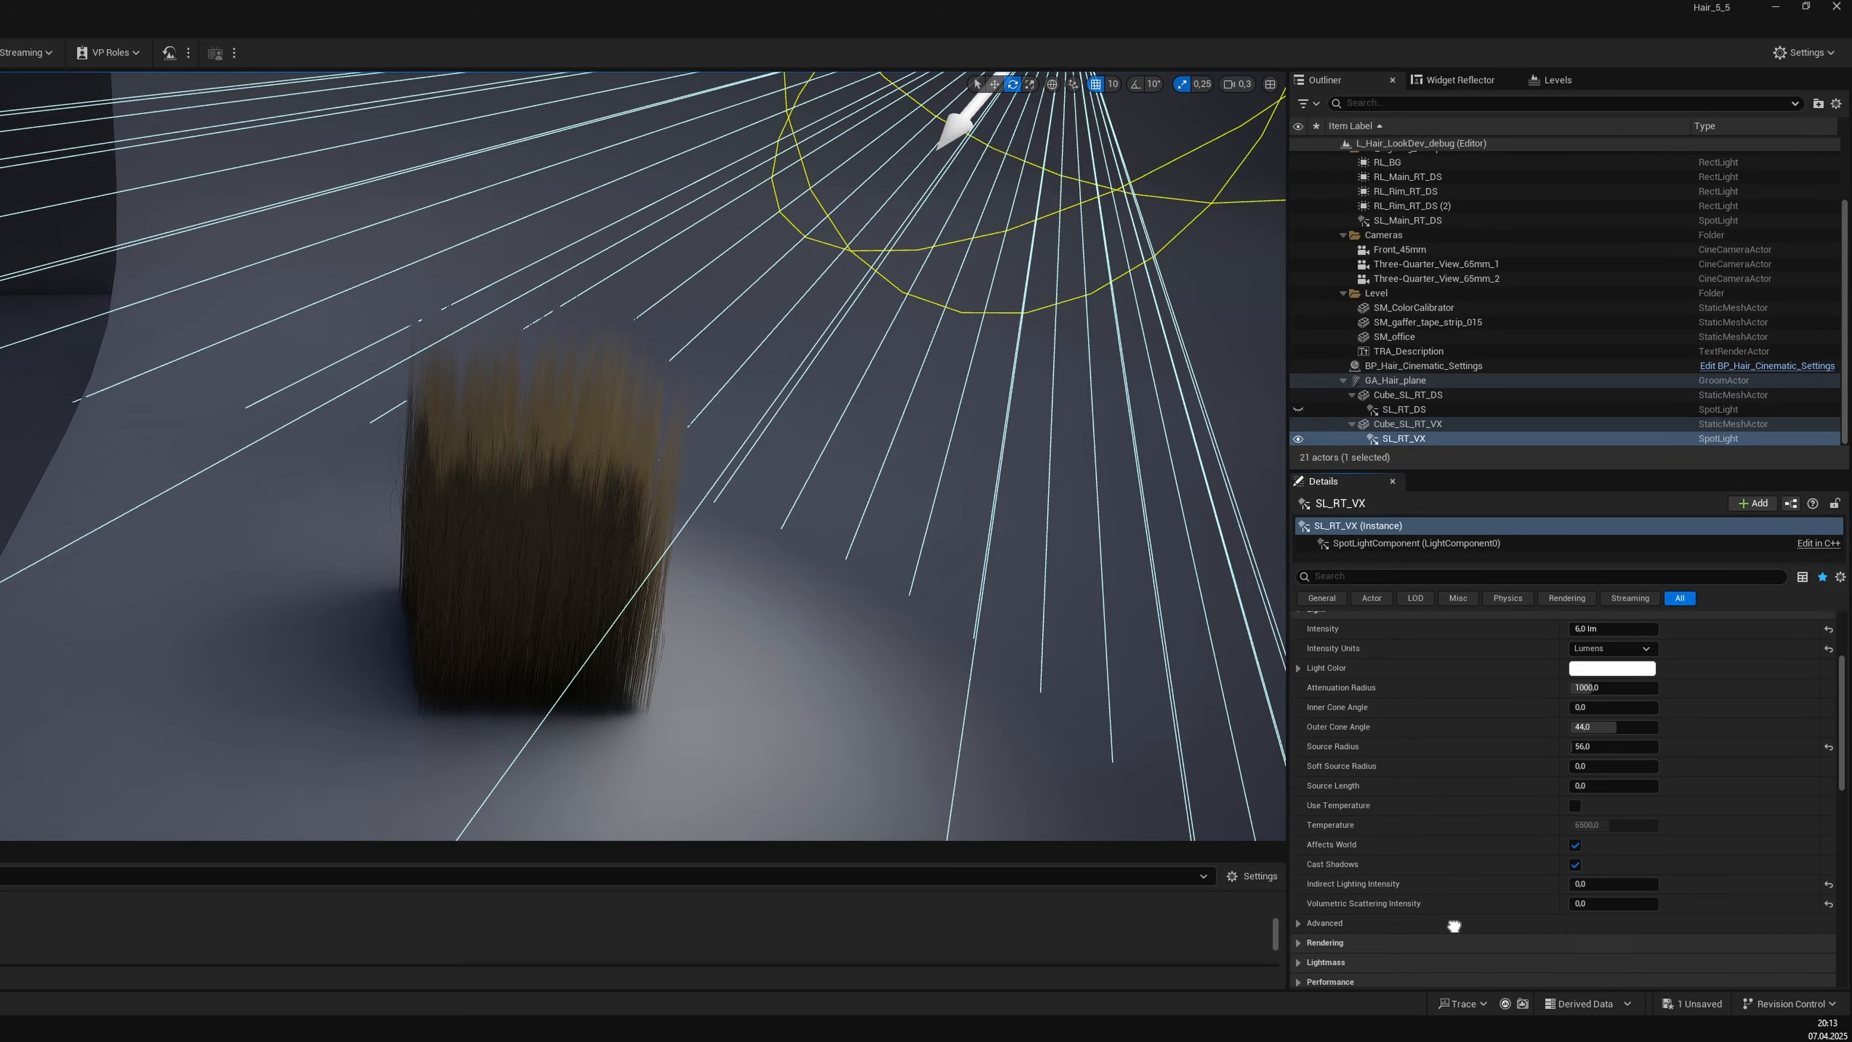
click(1430, 425)
click(1433, 440)
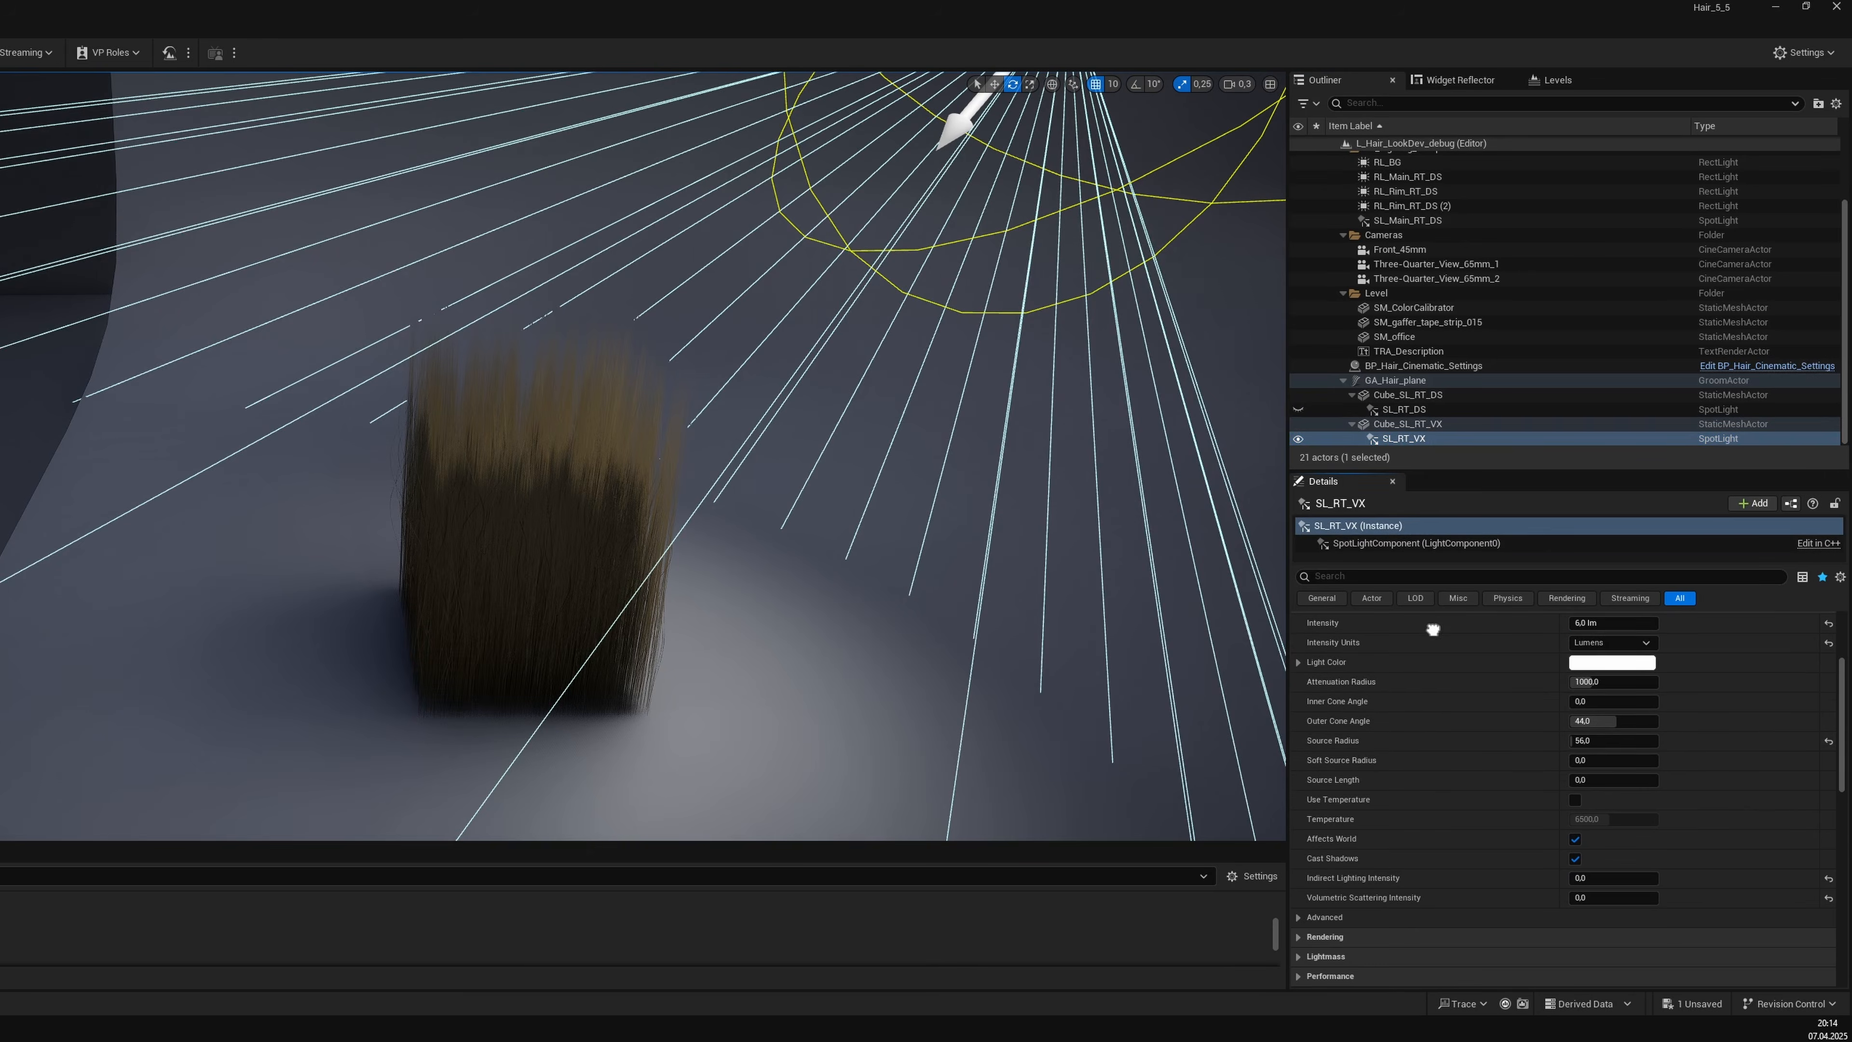
drag(1613, 740, 1576, 740)
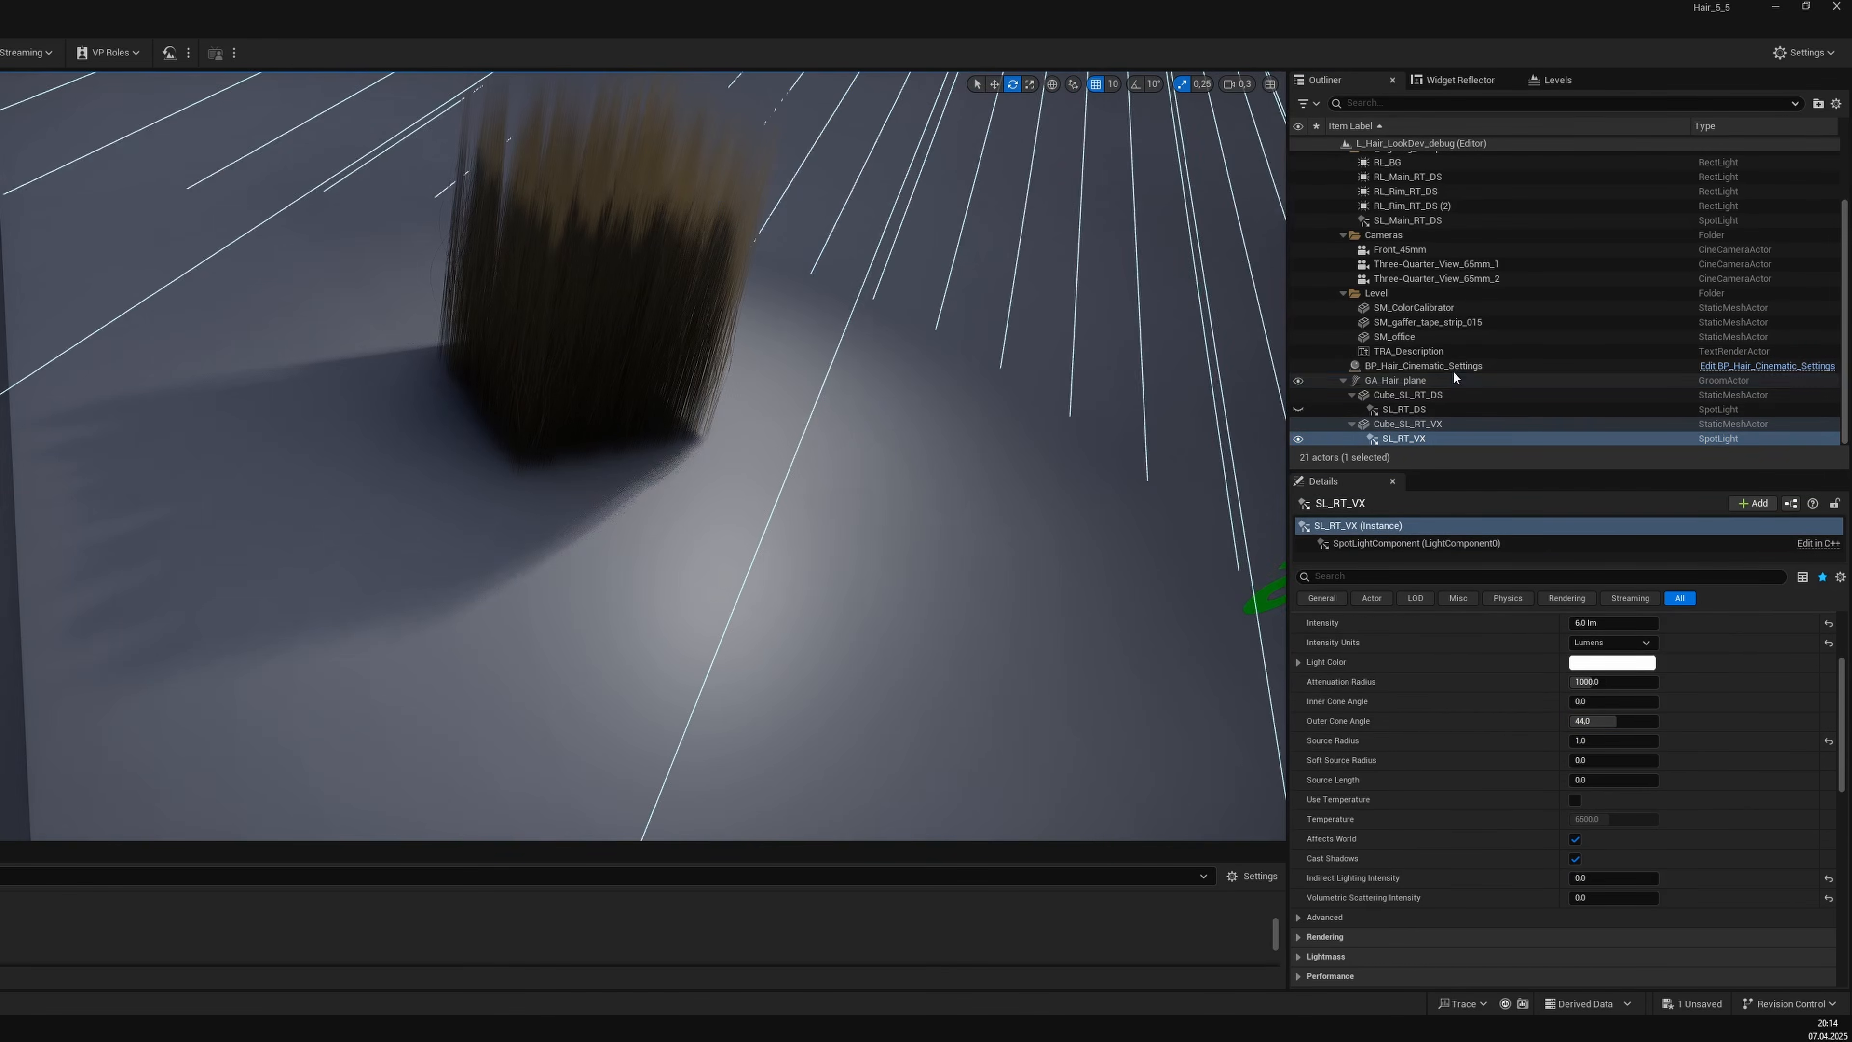
Try a Voxelization Density Scale of about 62 on BP_Hair_Cinematic_Settings and undo the change.
click(1452, 366)
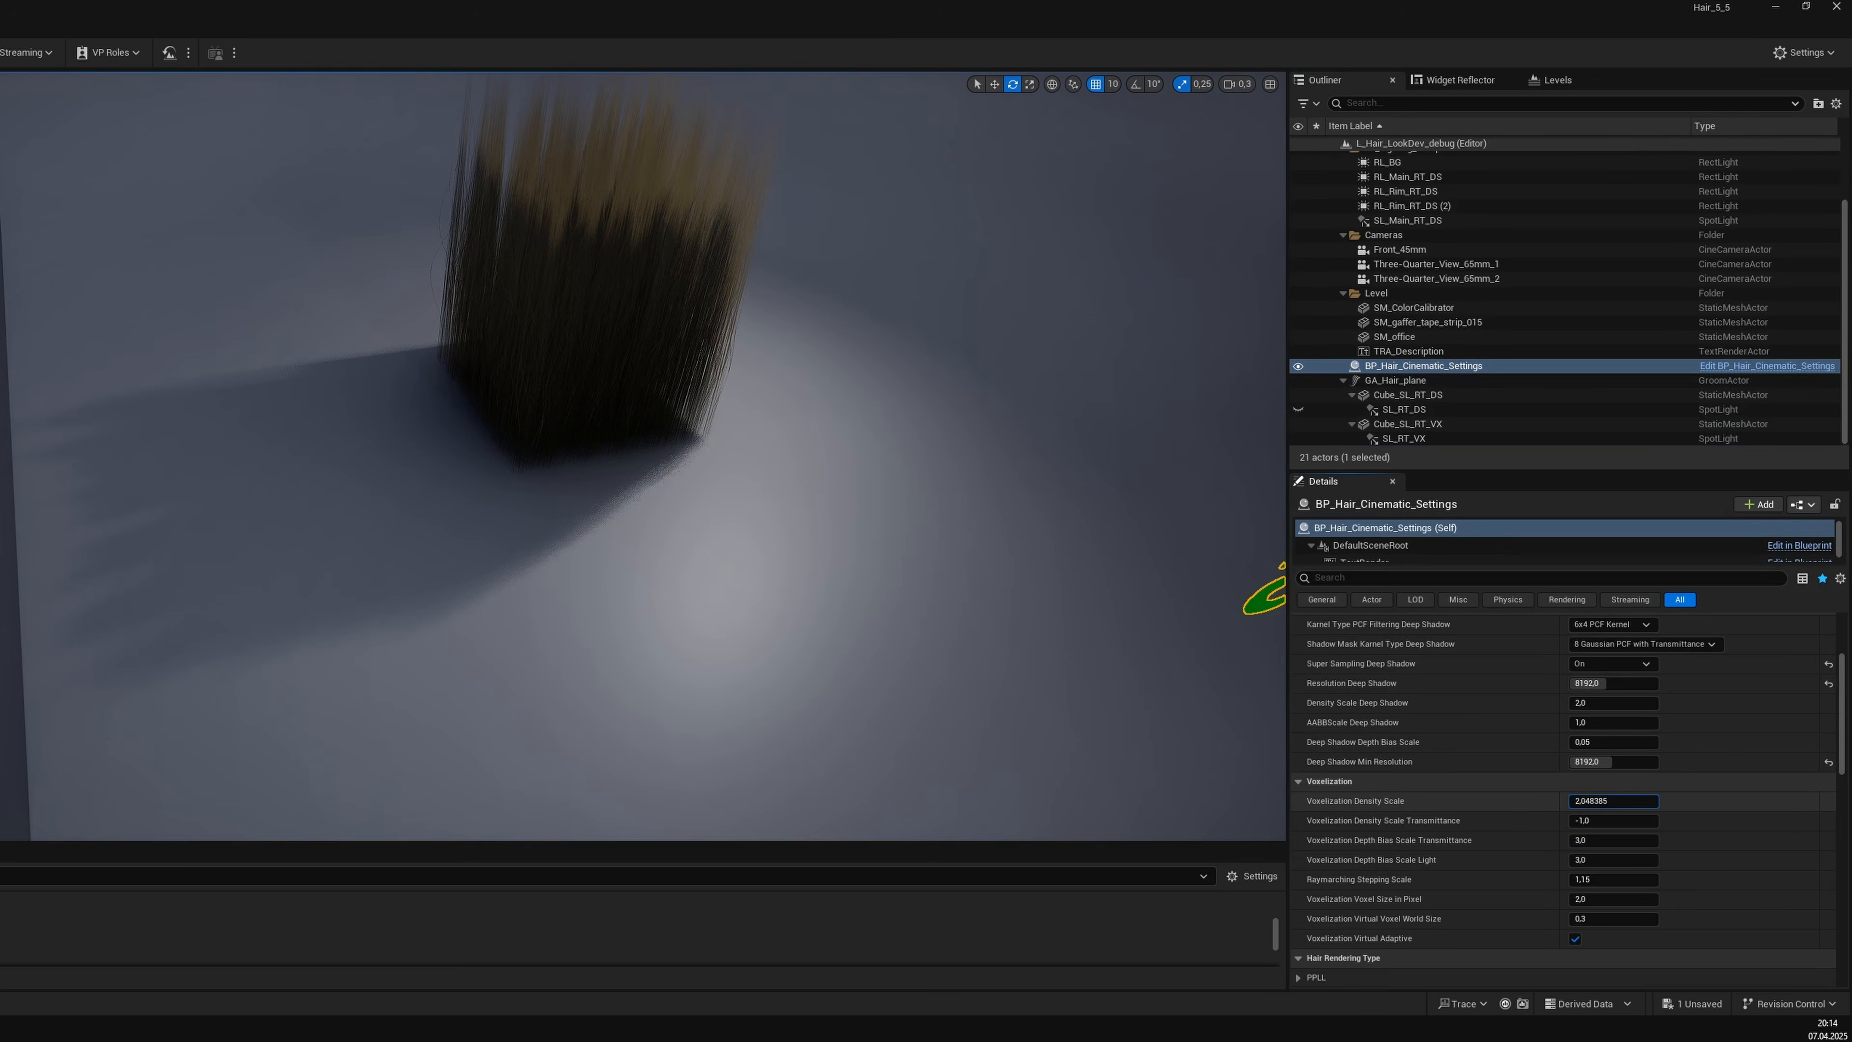
mouse_move(1613, 801)
mouse_down()
mouse_move(1629, 801)
mouse_move(1580, 801)
mouse_move(1650, 801)
mouse_up()
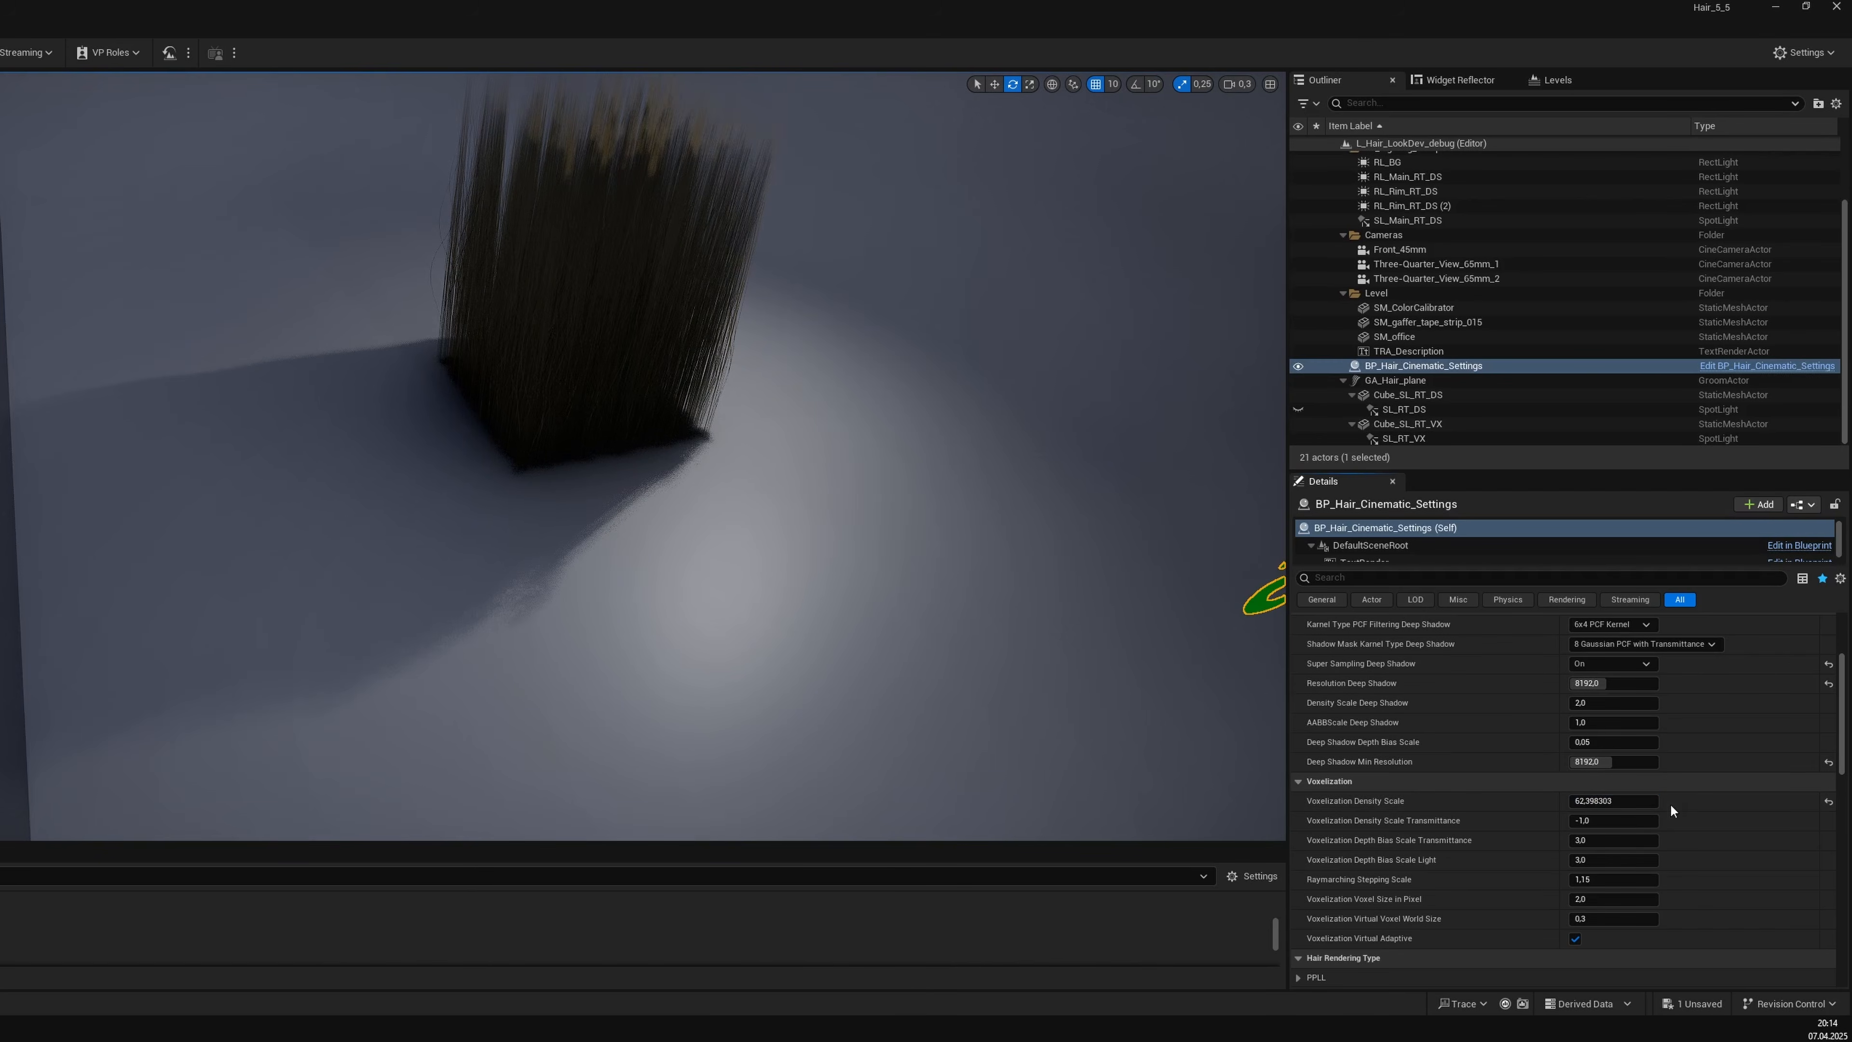
key(ctrl+z)
Set Voxelization Density Scale Transmittance to 7 and compare it against its default, keeping 7.
right_drag(948, 598, 1021, 602)
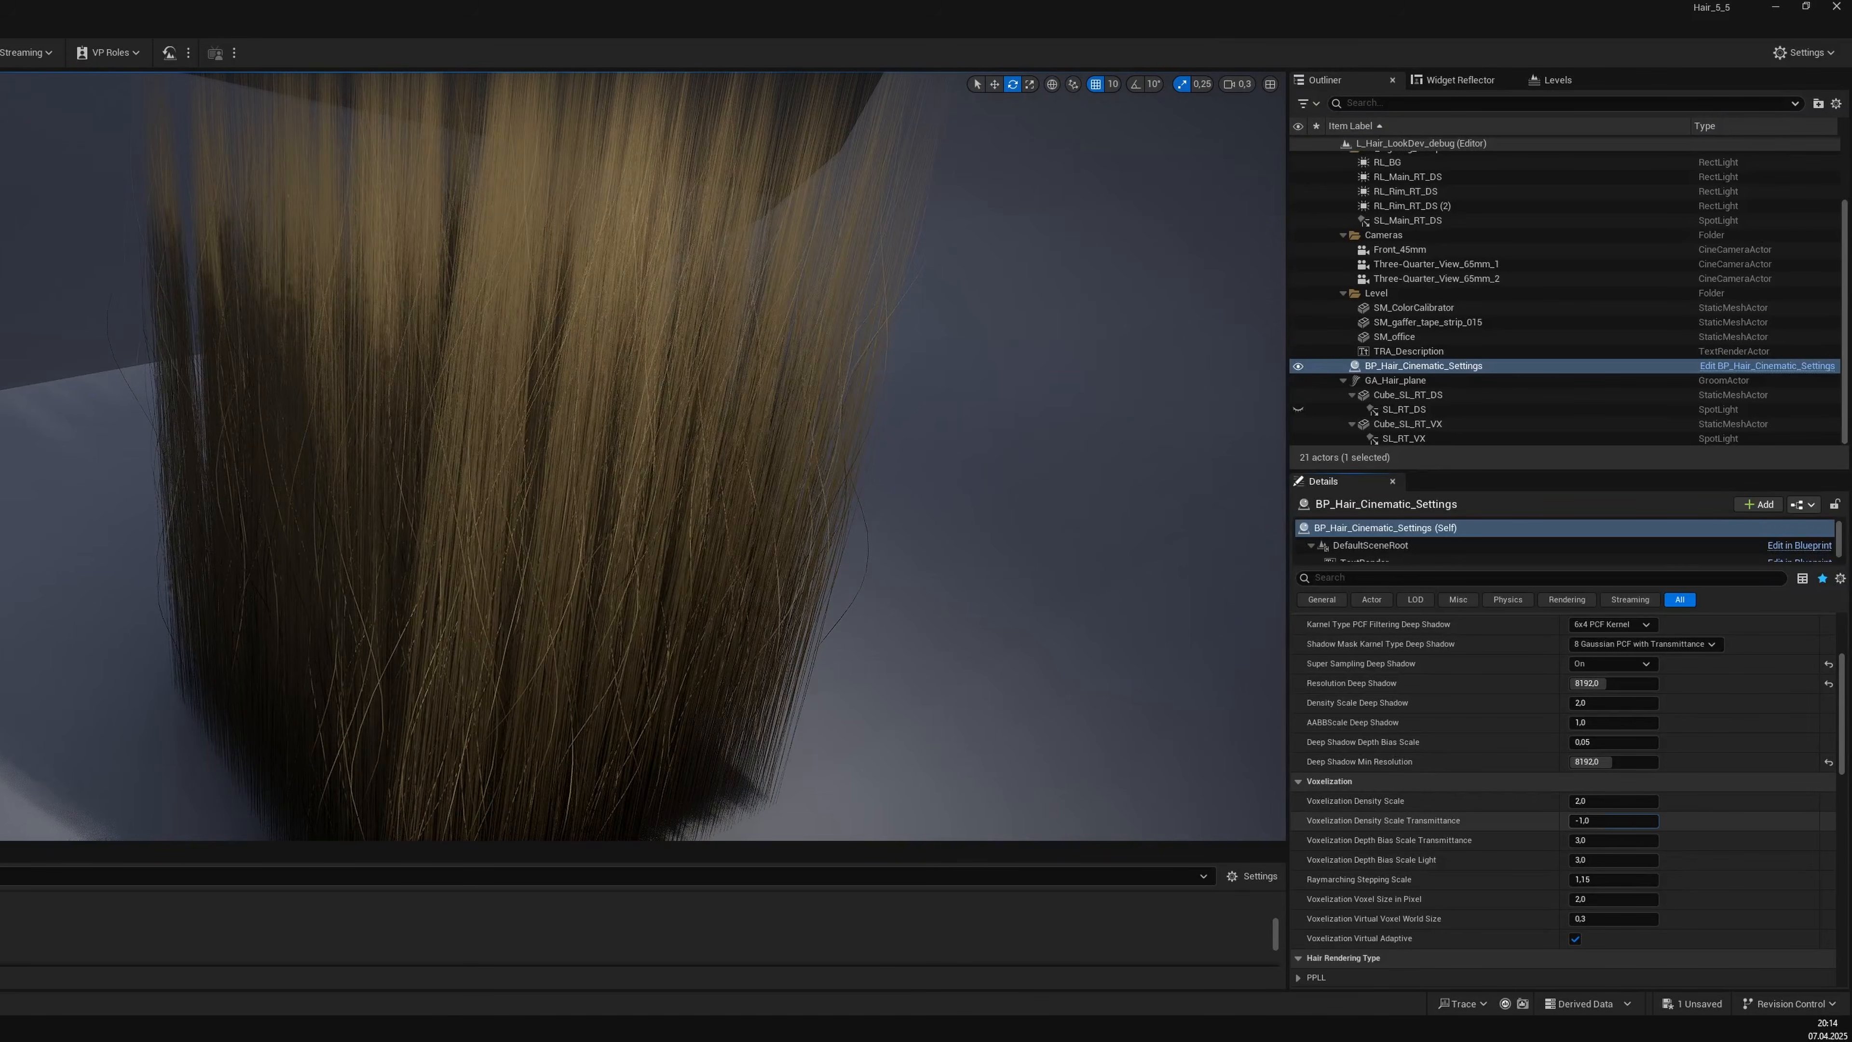
mouse_move(1611, 820)
mouse_down()
mouse_move(1669, 820)
mouse_move(1575, 821)
mouse_move(1642, 821)
mouse_move(1614, 820)
mouse_up()
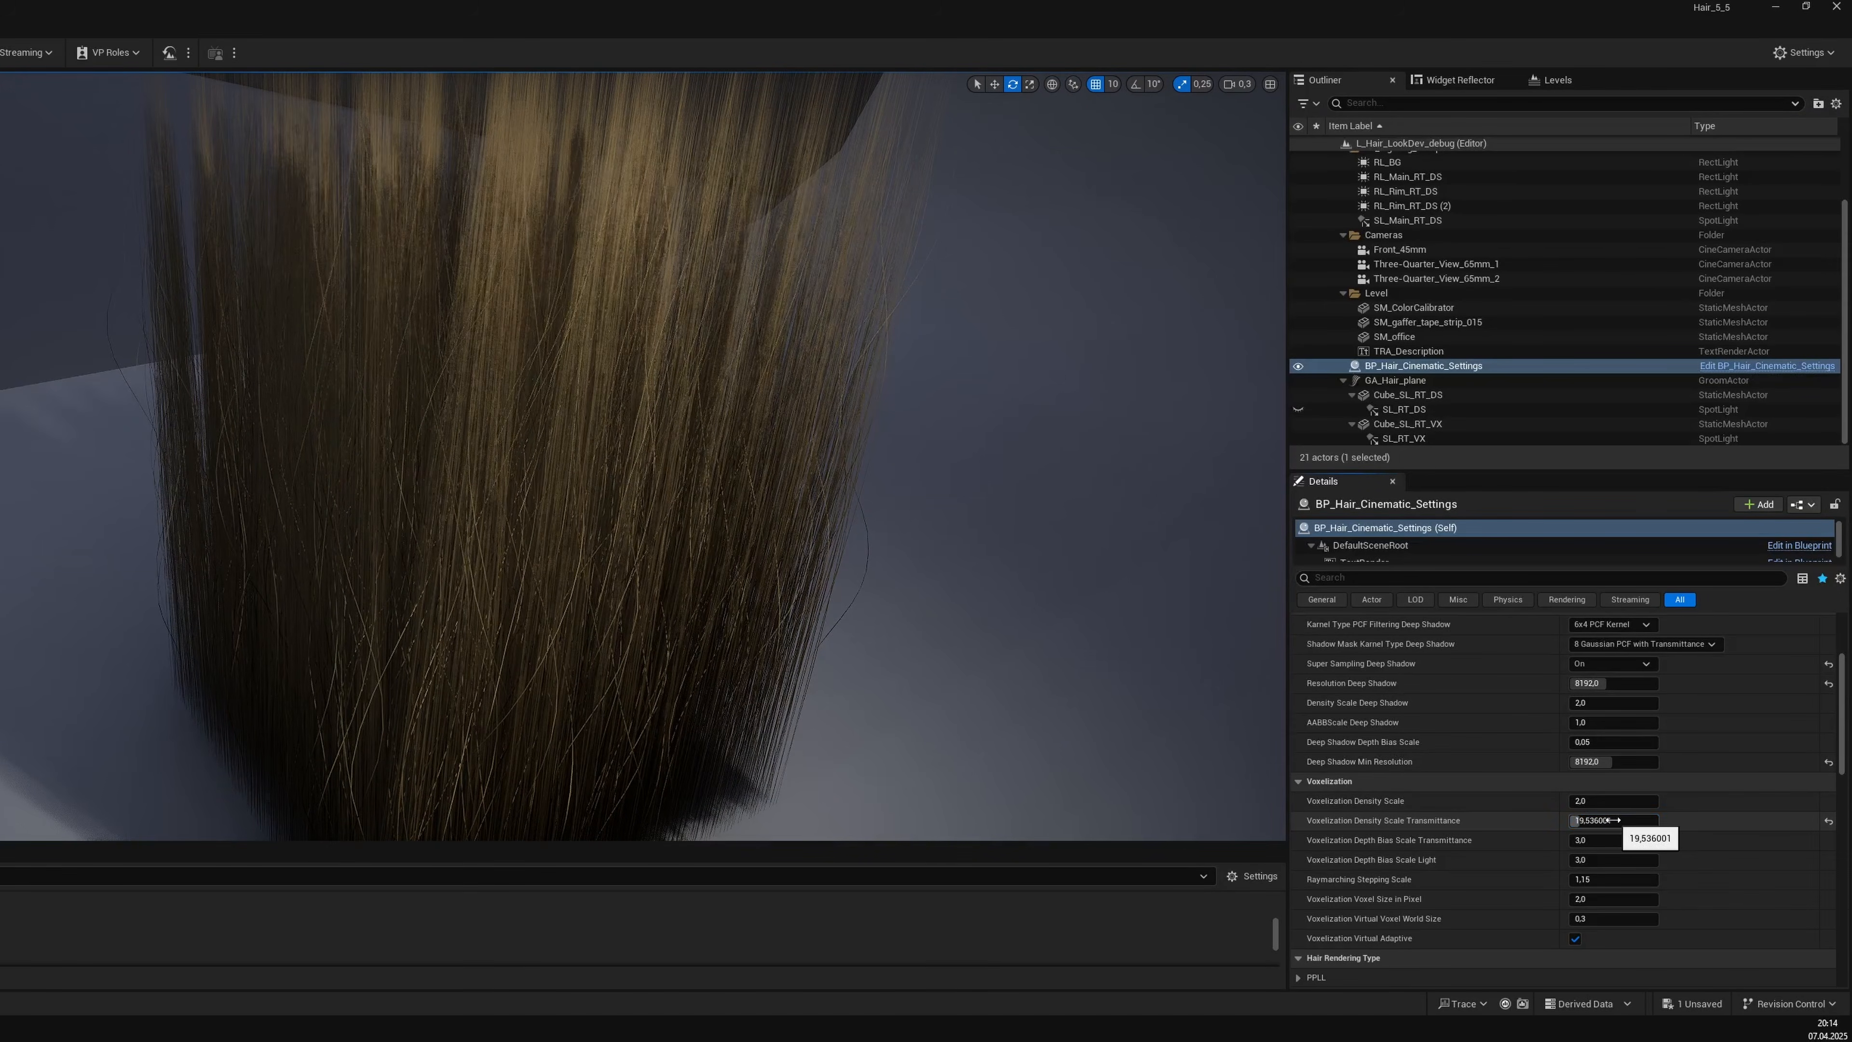
click(1613, 820)
text(7)
key(Return)
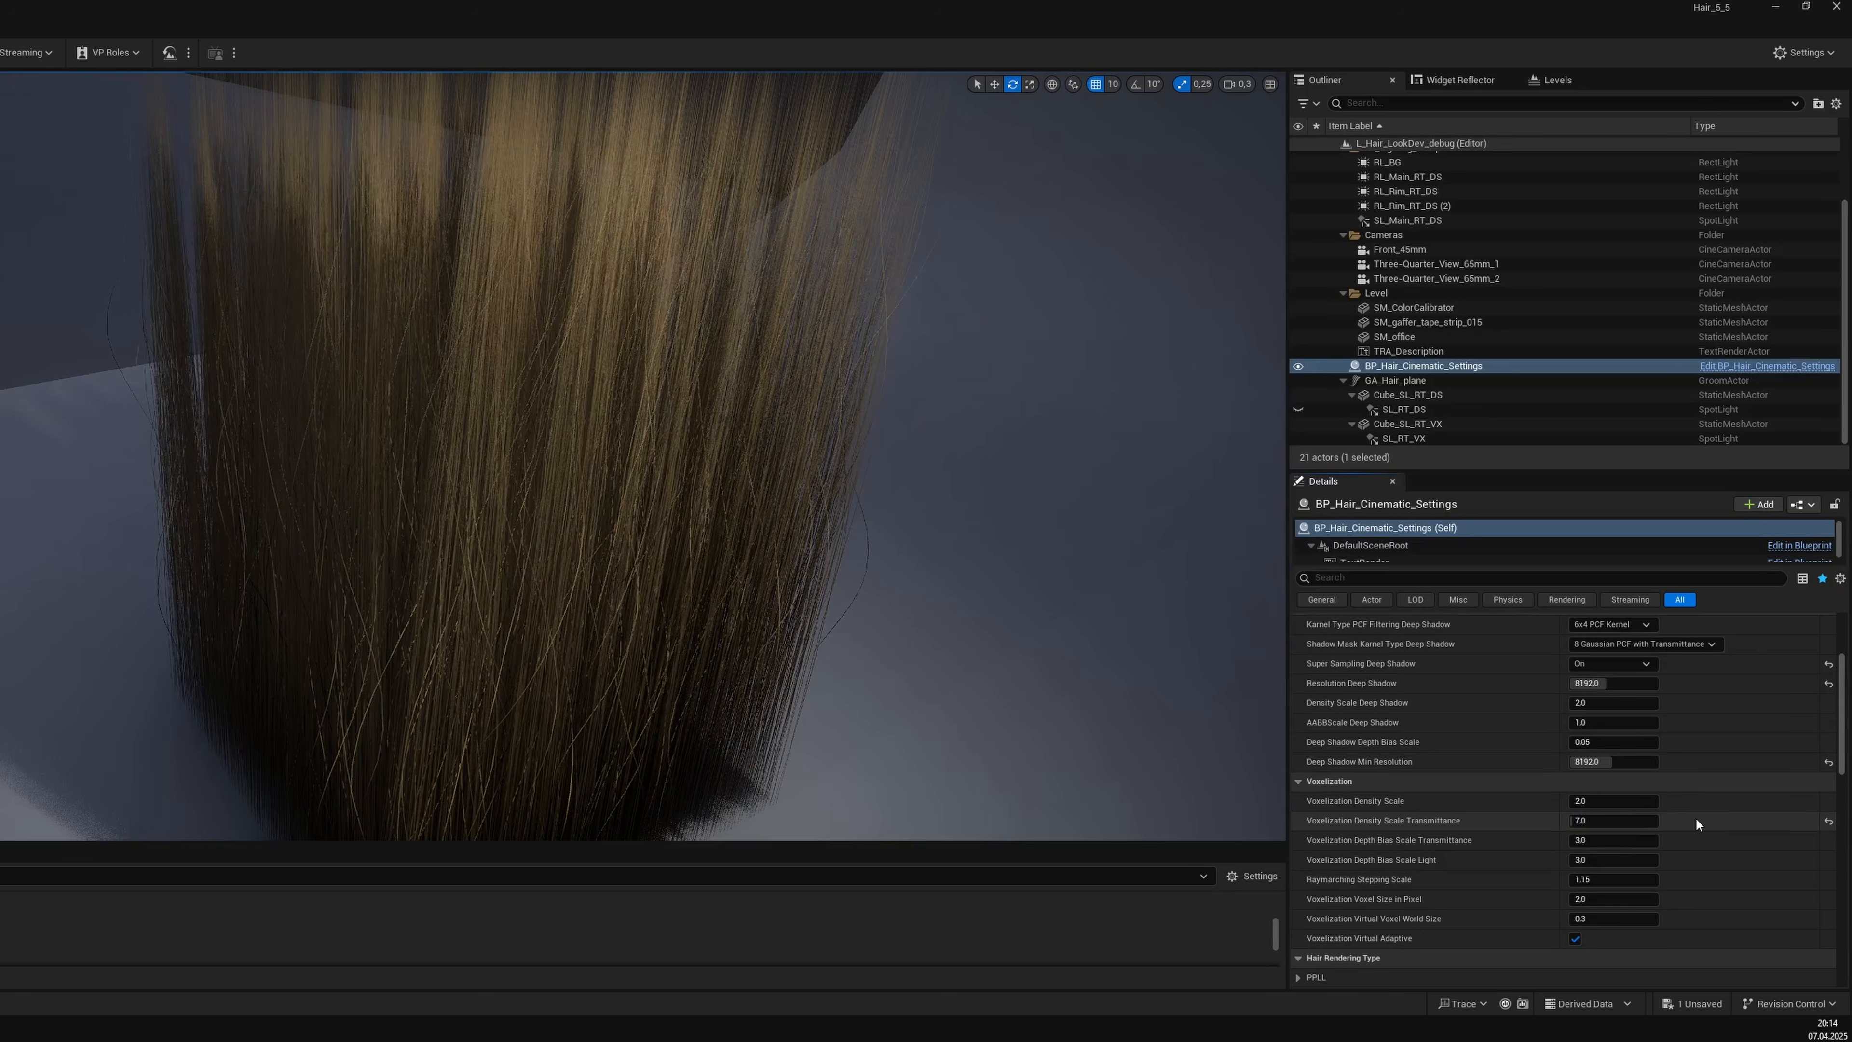
click(1831, 828)
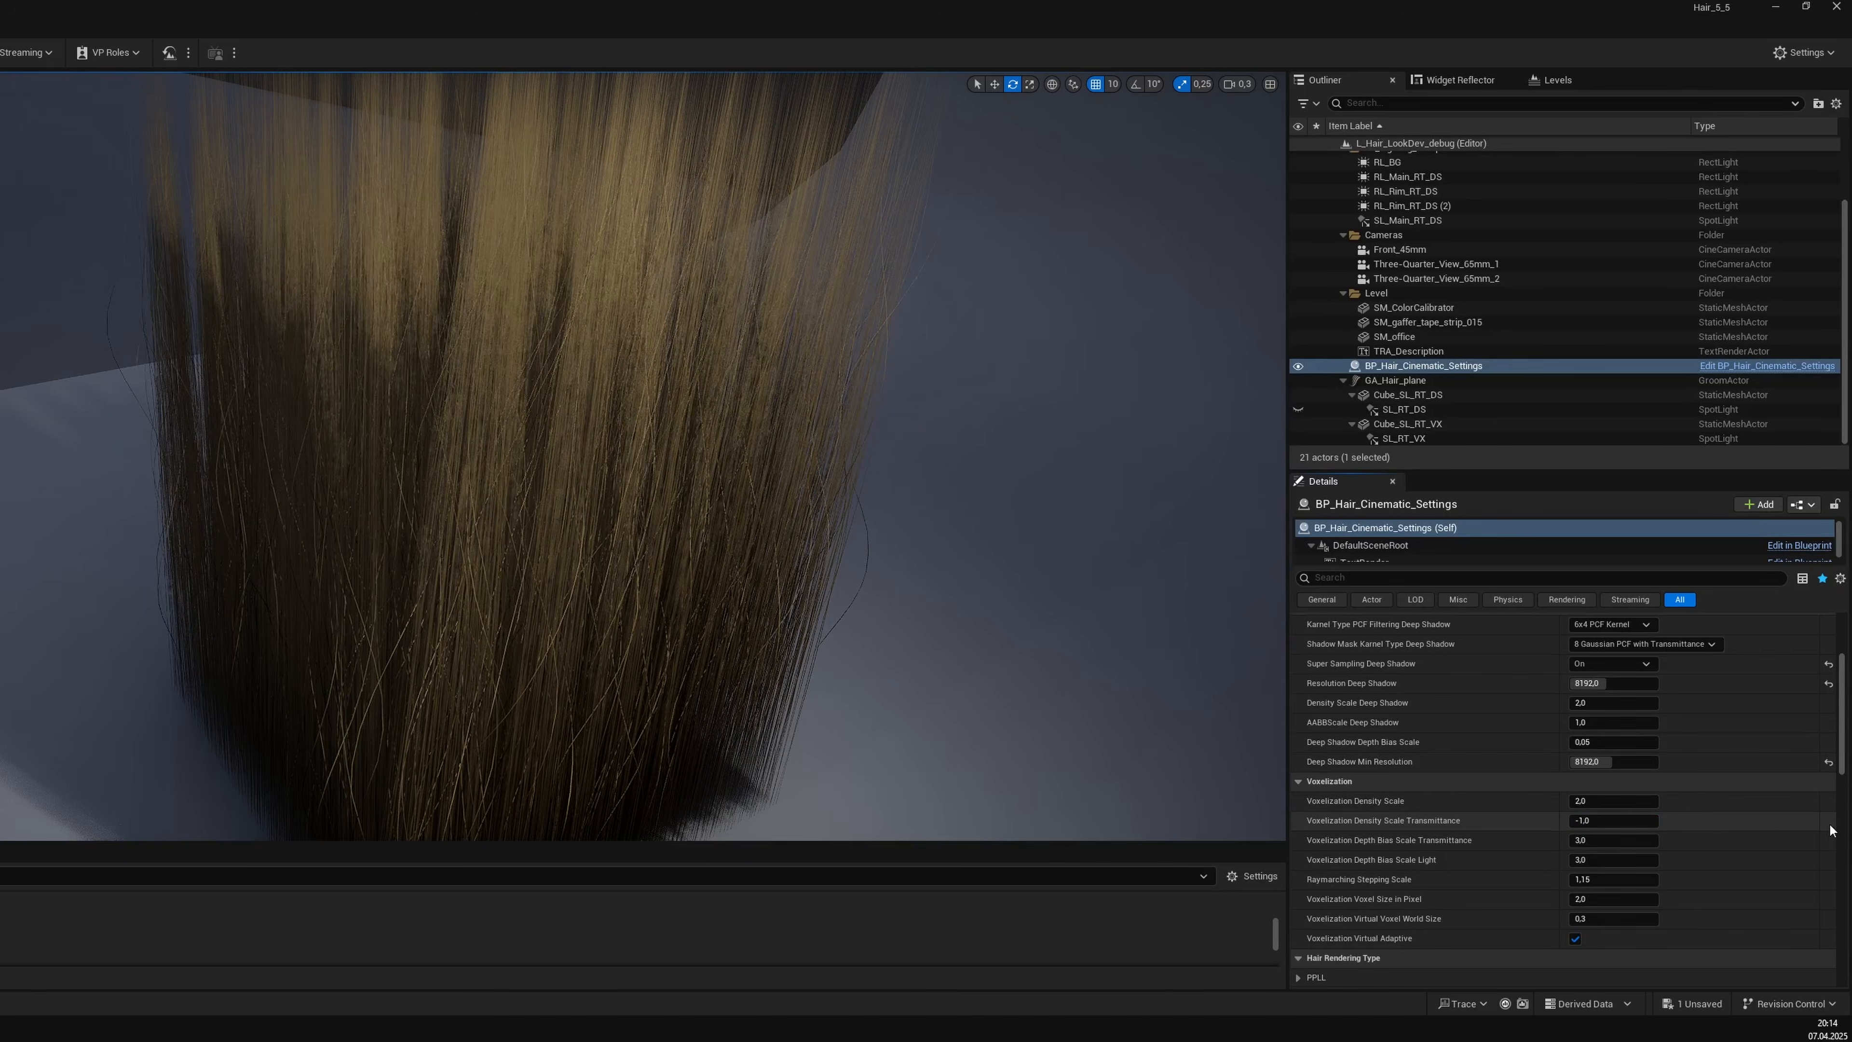
key(ctrl+z)
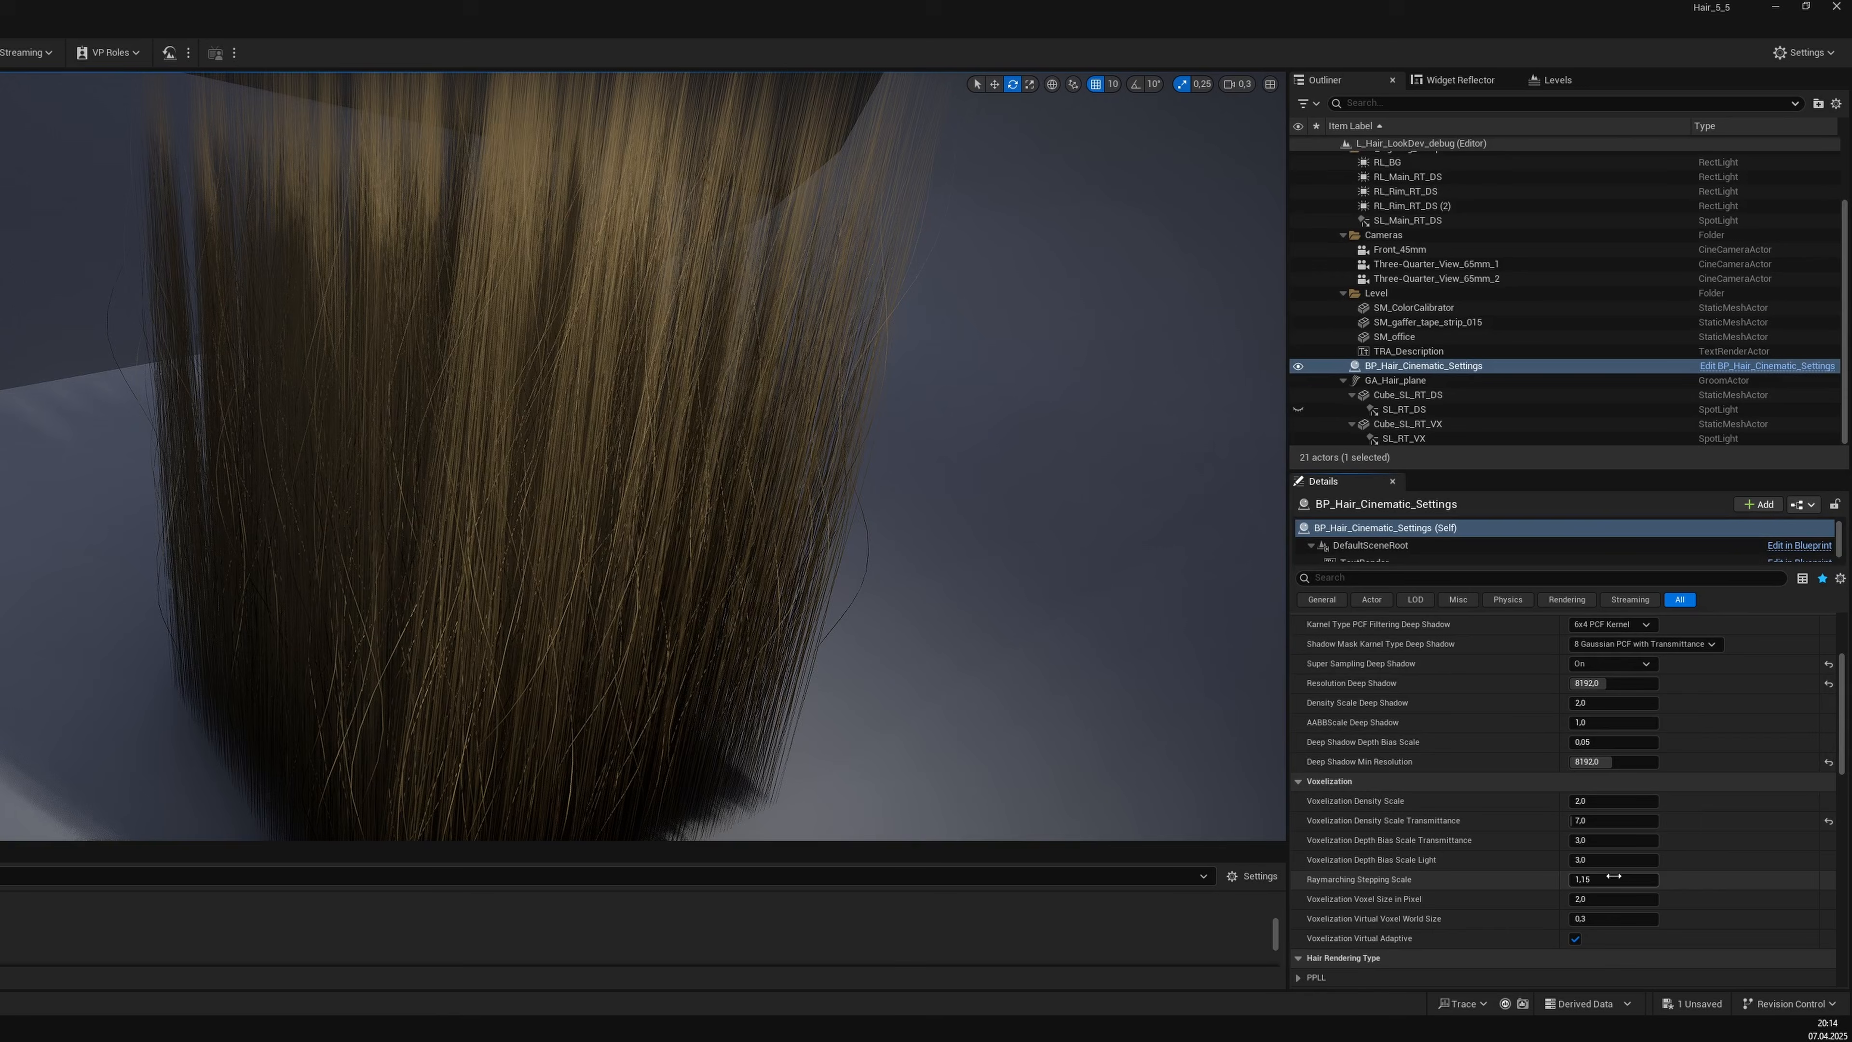
Set Raymarching Stepping Scale to 1, reset it to its default to compare the shadow, and set it back to 1.
click(1649, 879)
text(1)
key(Return)
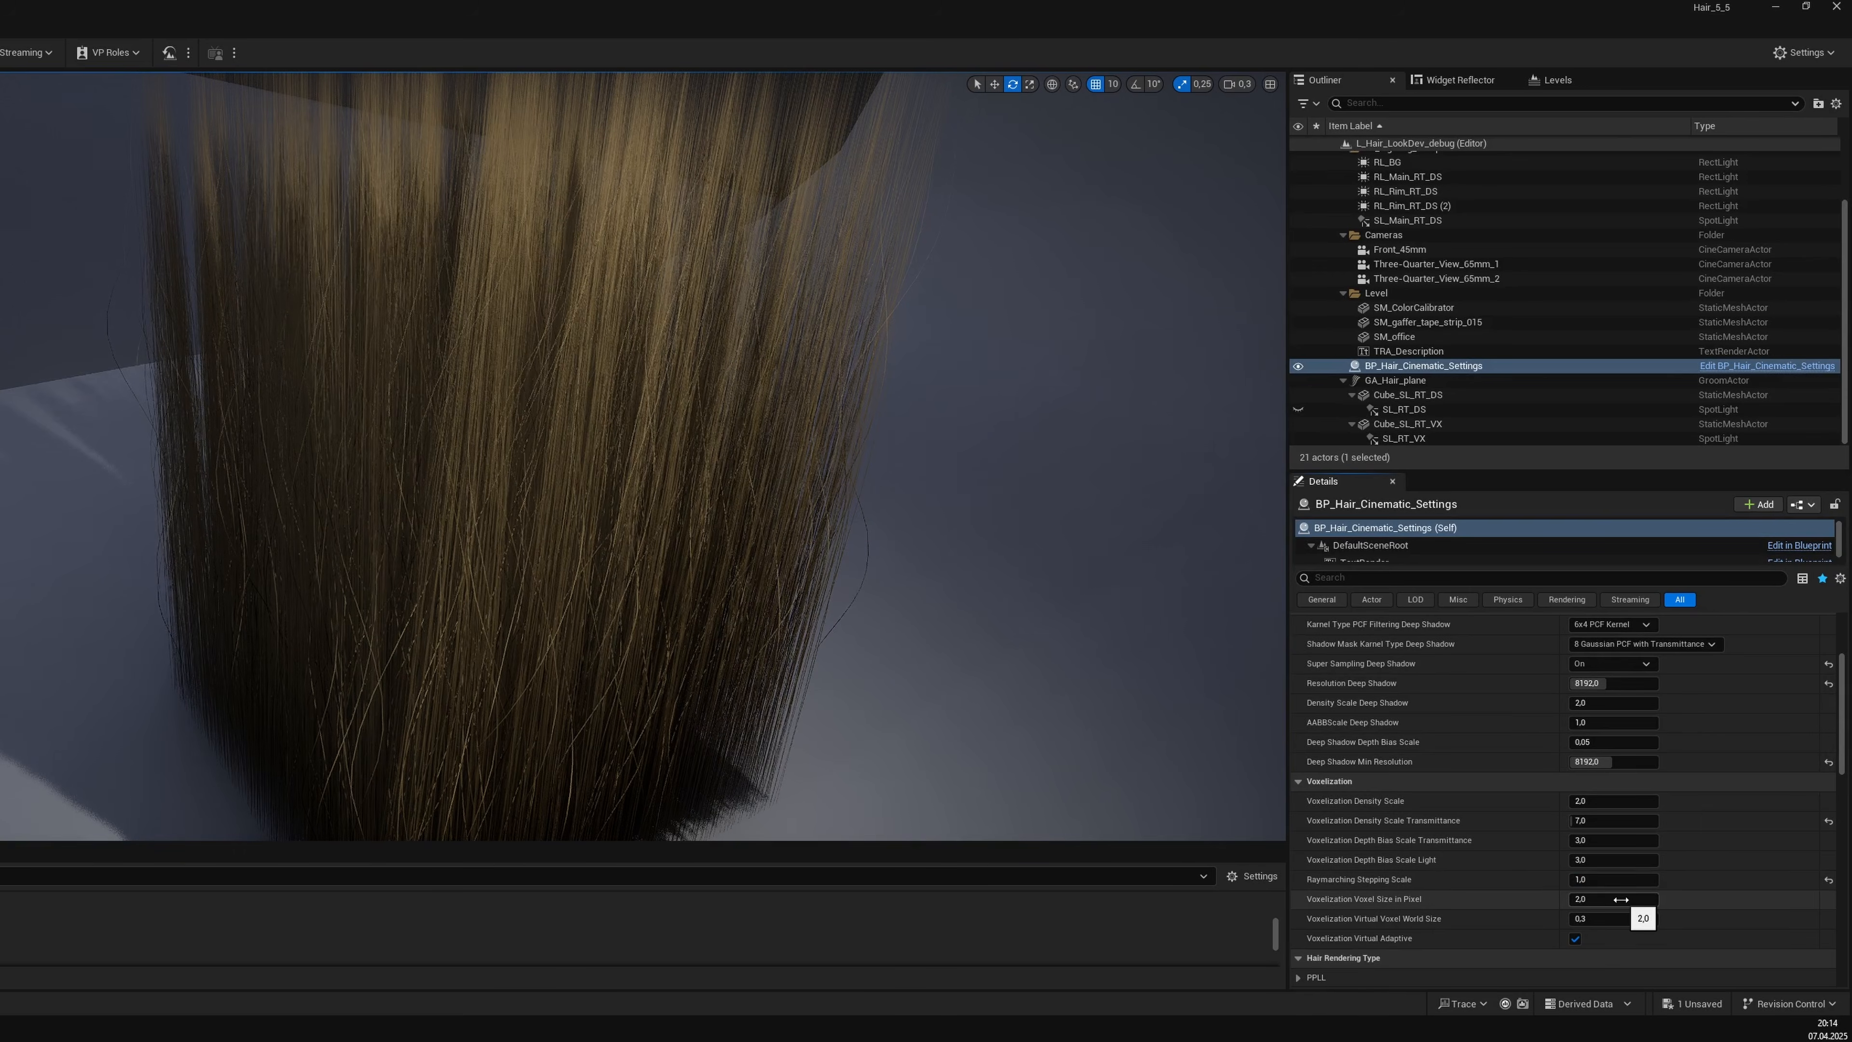
mouse_move(1025, 643)
right_down()
mouse_move(890, 656)
mouse_move(1029, 663)
right_up()
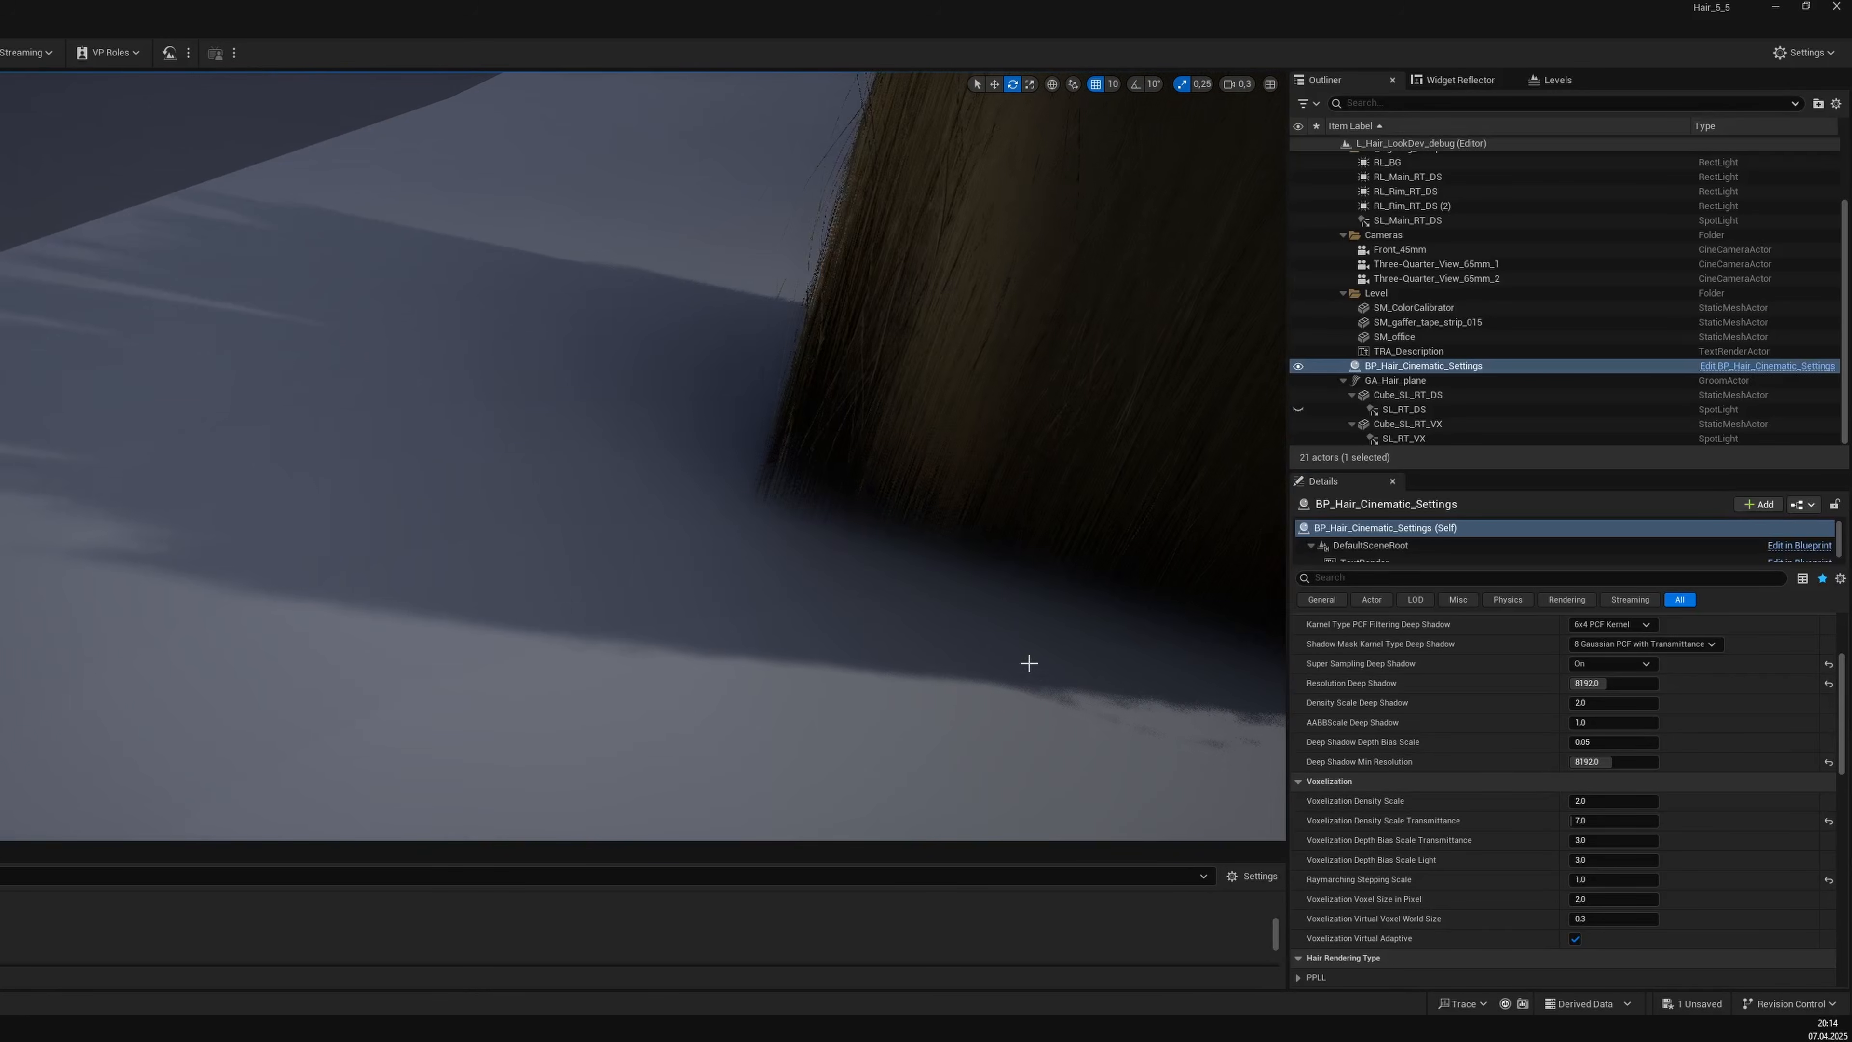
click(1828, 881)
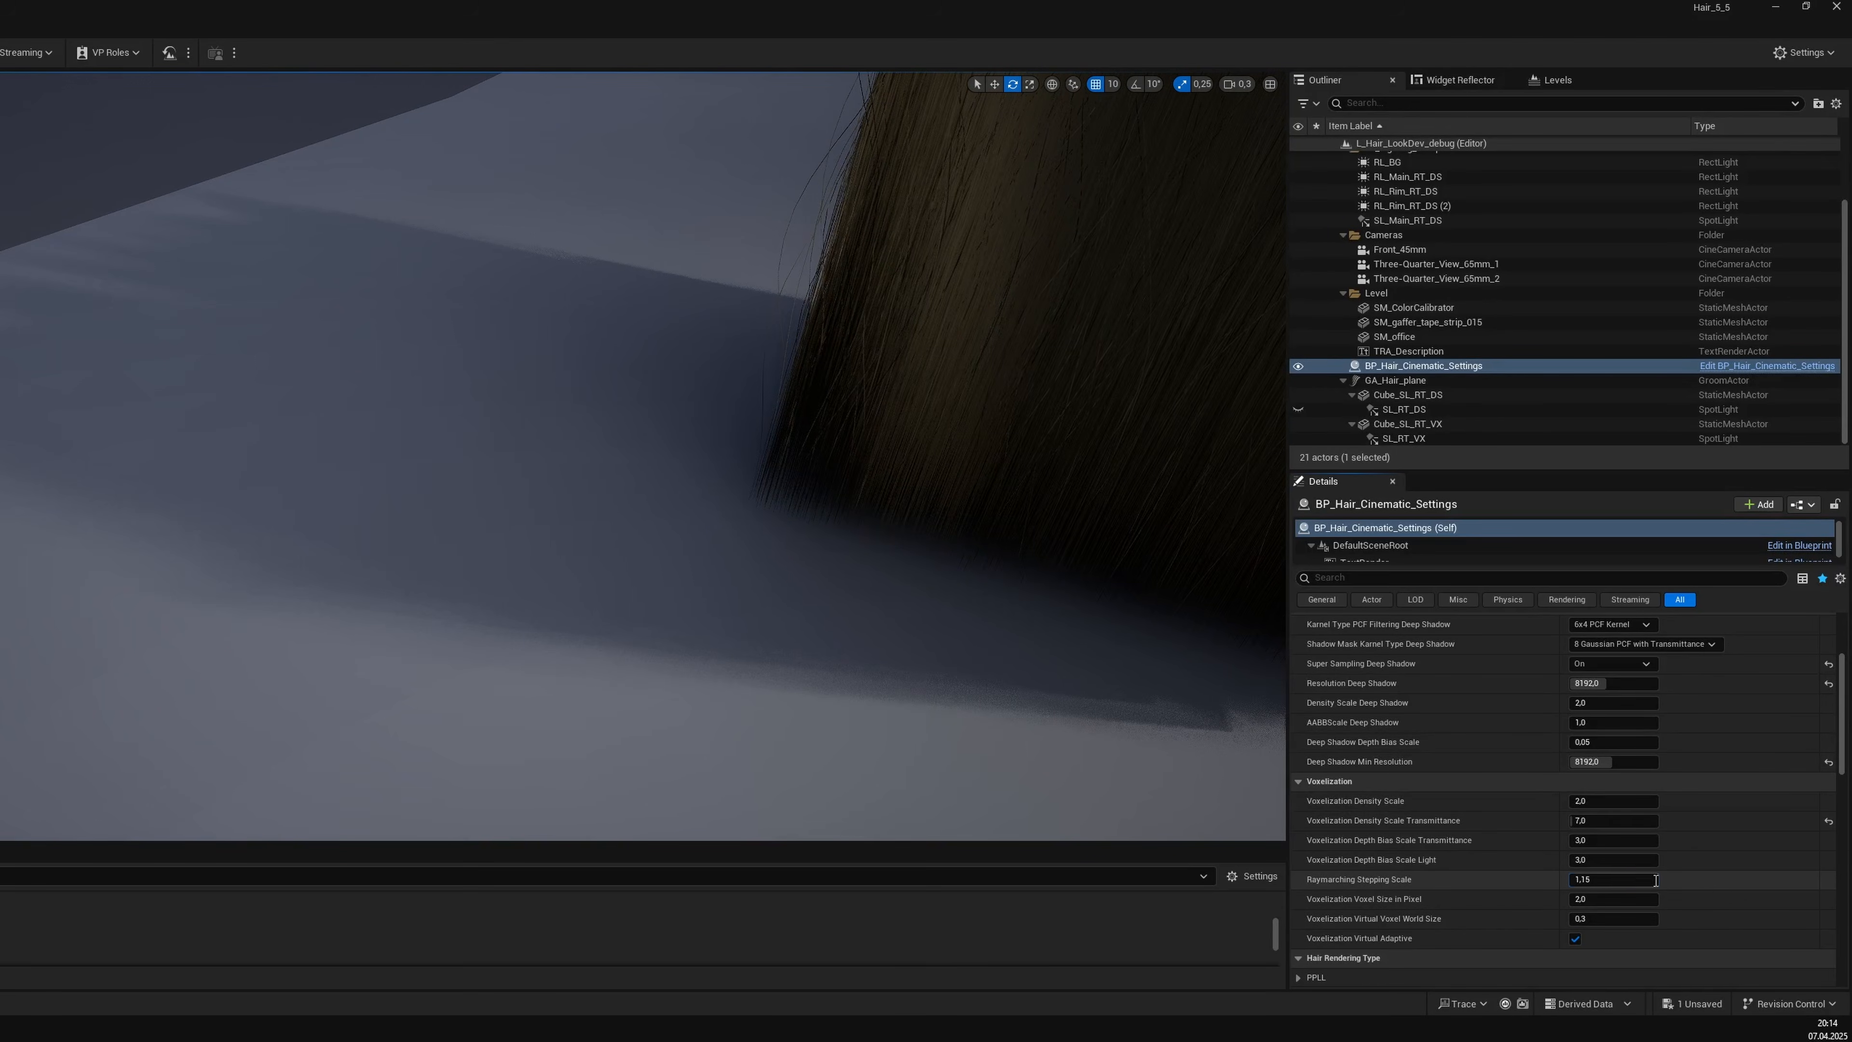
text(1)
key(Return)
Try a Voxelization Voxel Size in Pixel of 1 on the hair.
right_drag(914, 662, 1031, 682)
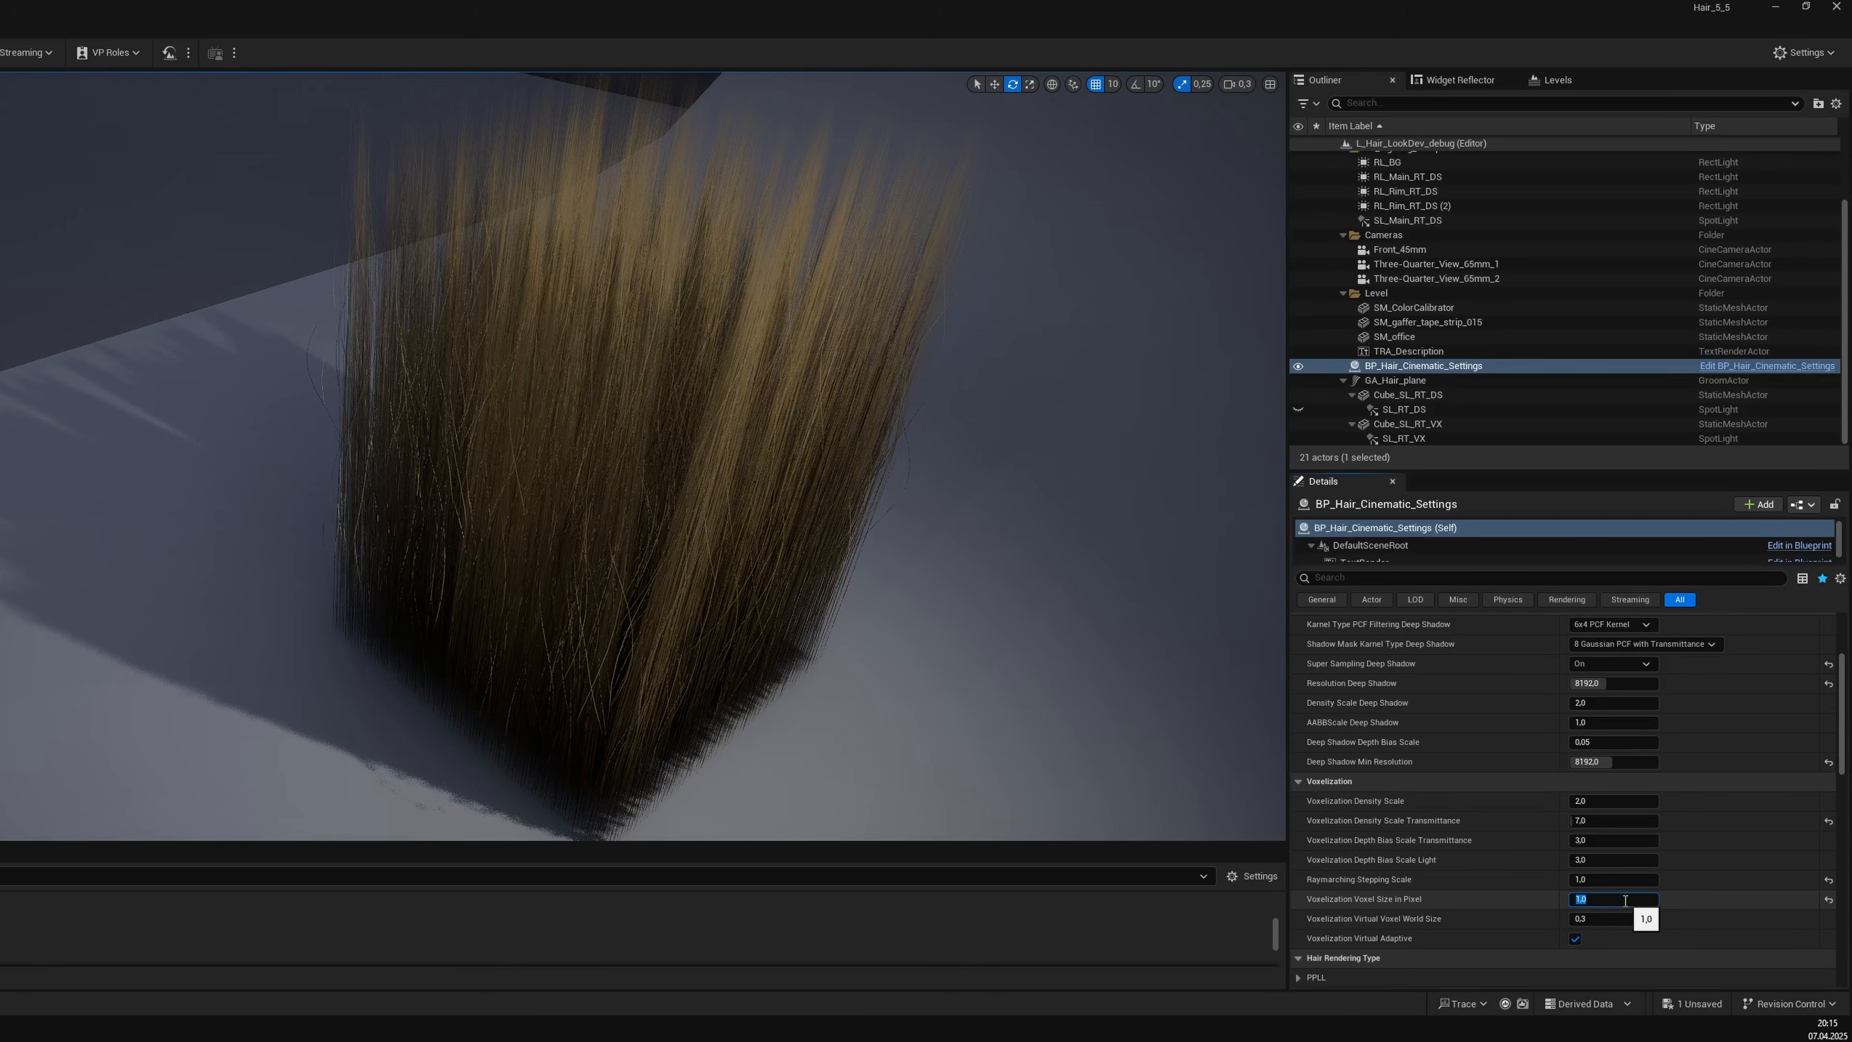
text(1)
key(Return)
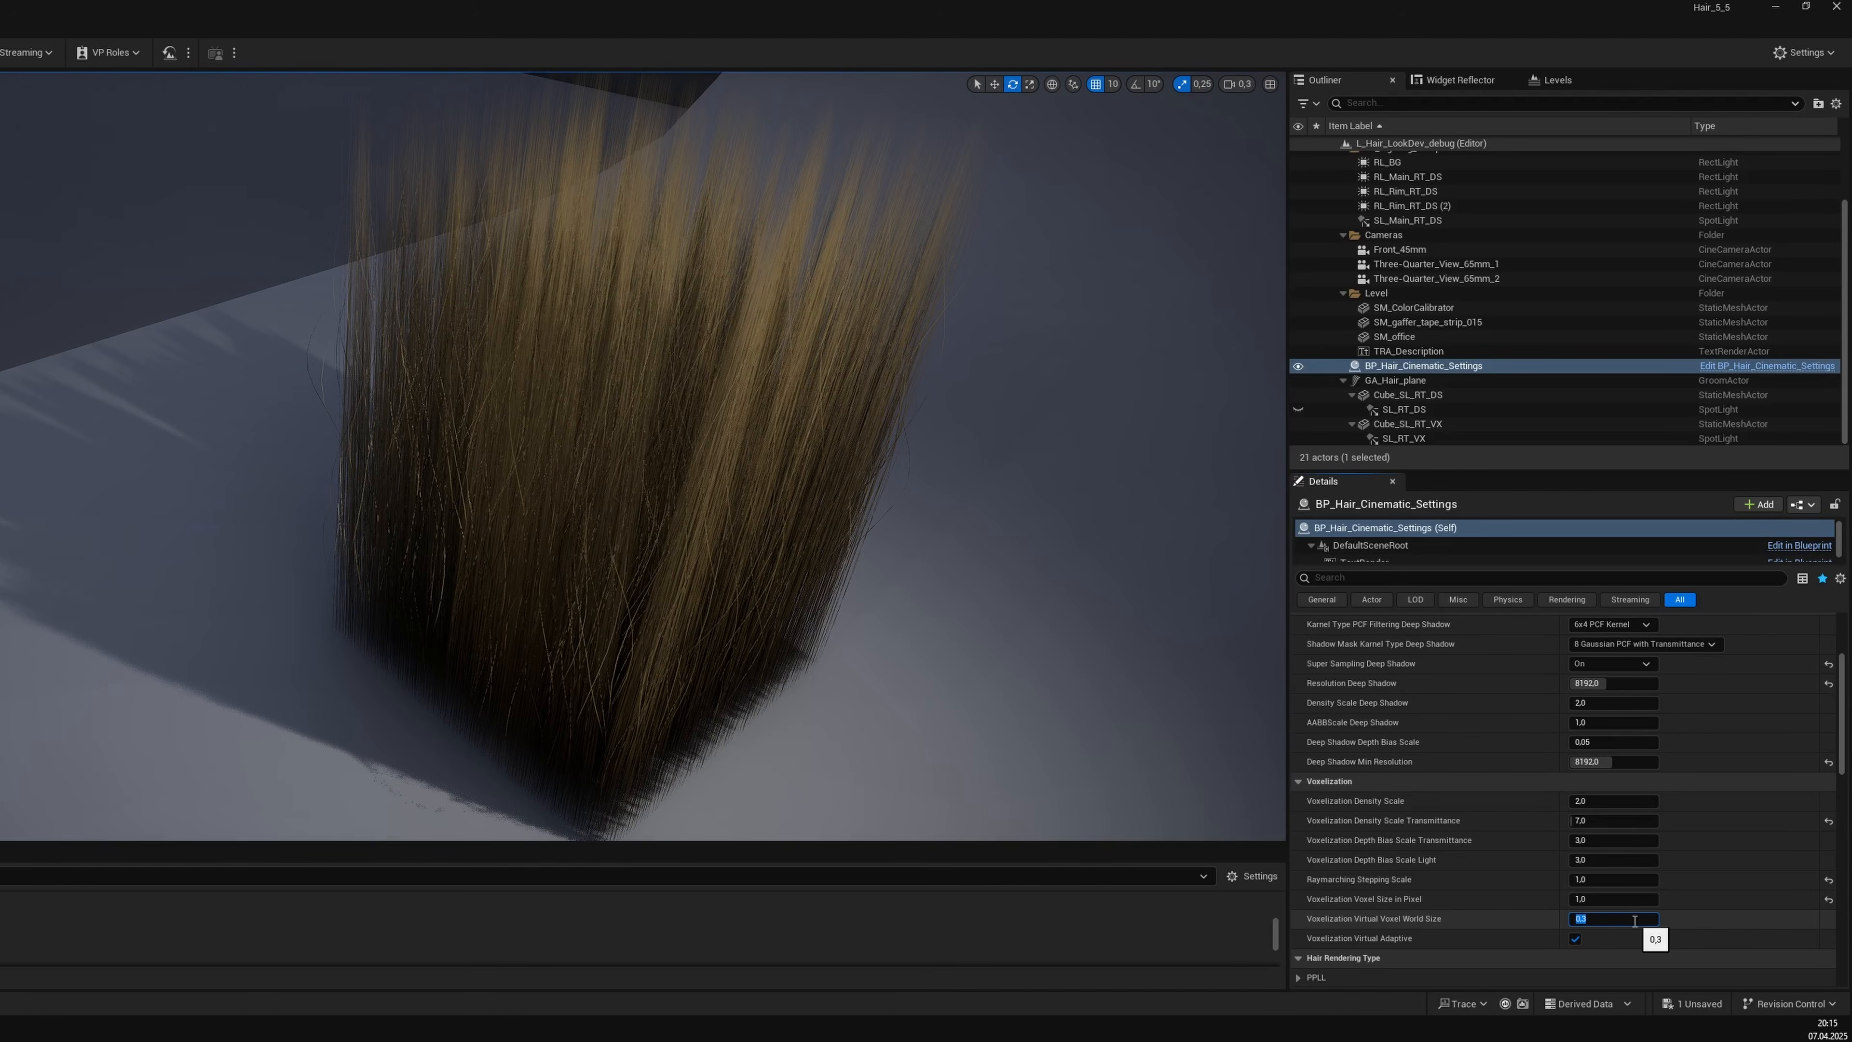
Compare Voxelization Virtual Voxel World Size values of 0,1 and 0,3 on the hair's floor shadow, and set it to 0,2.
right_drag(719, 630, 745, 705)
key(w)
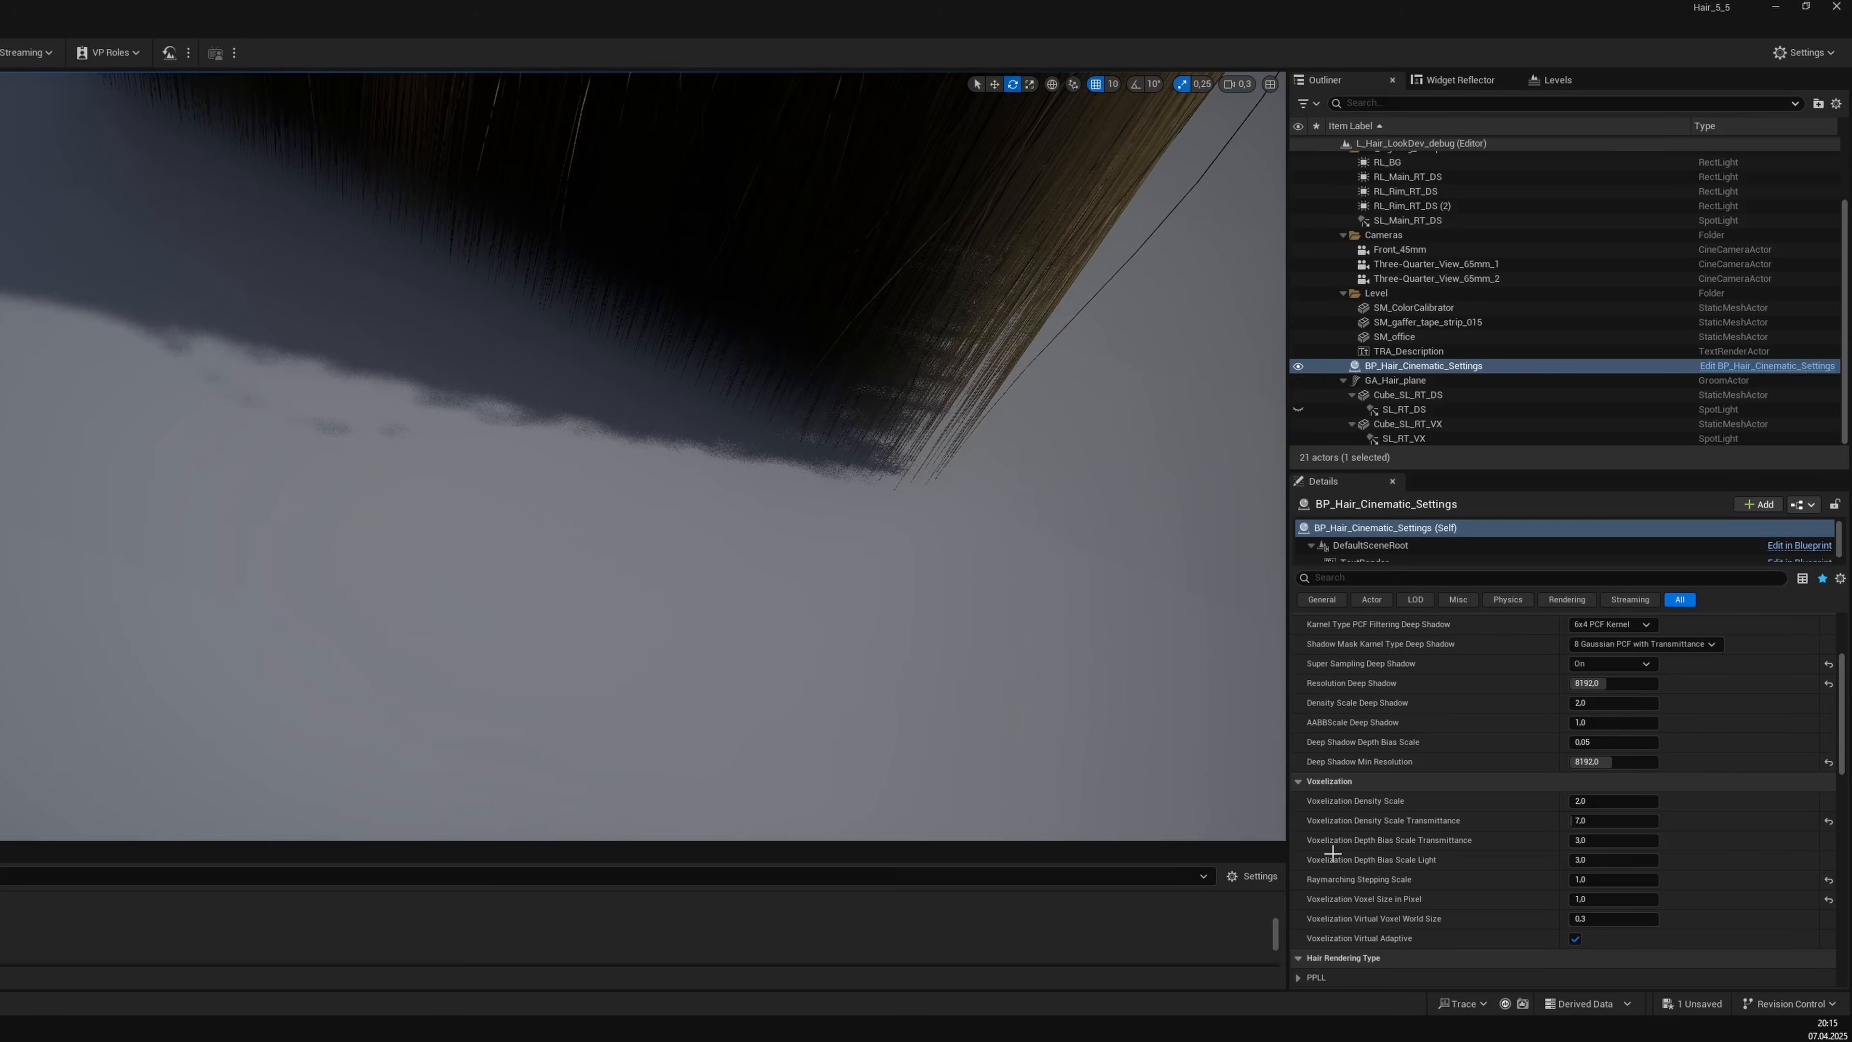
click(1623, 924)
click(1623, 923)
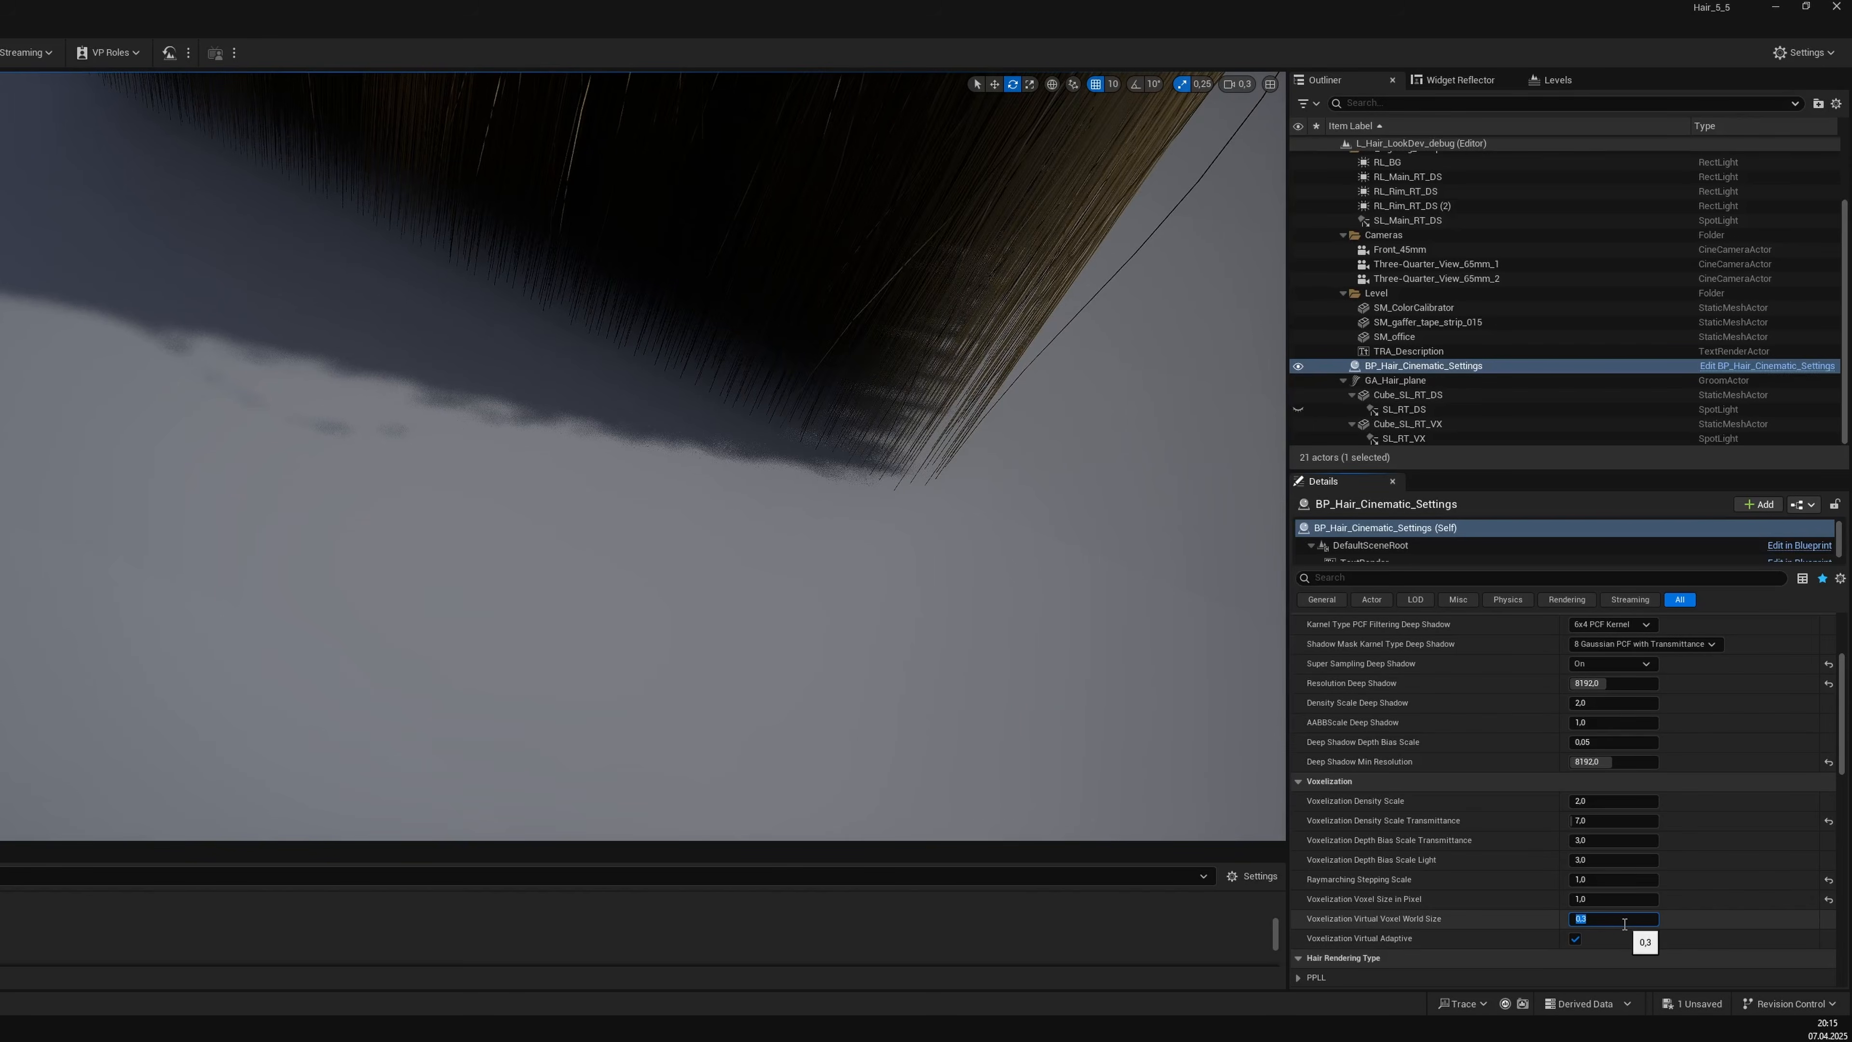
text(0,1)
key(Return)
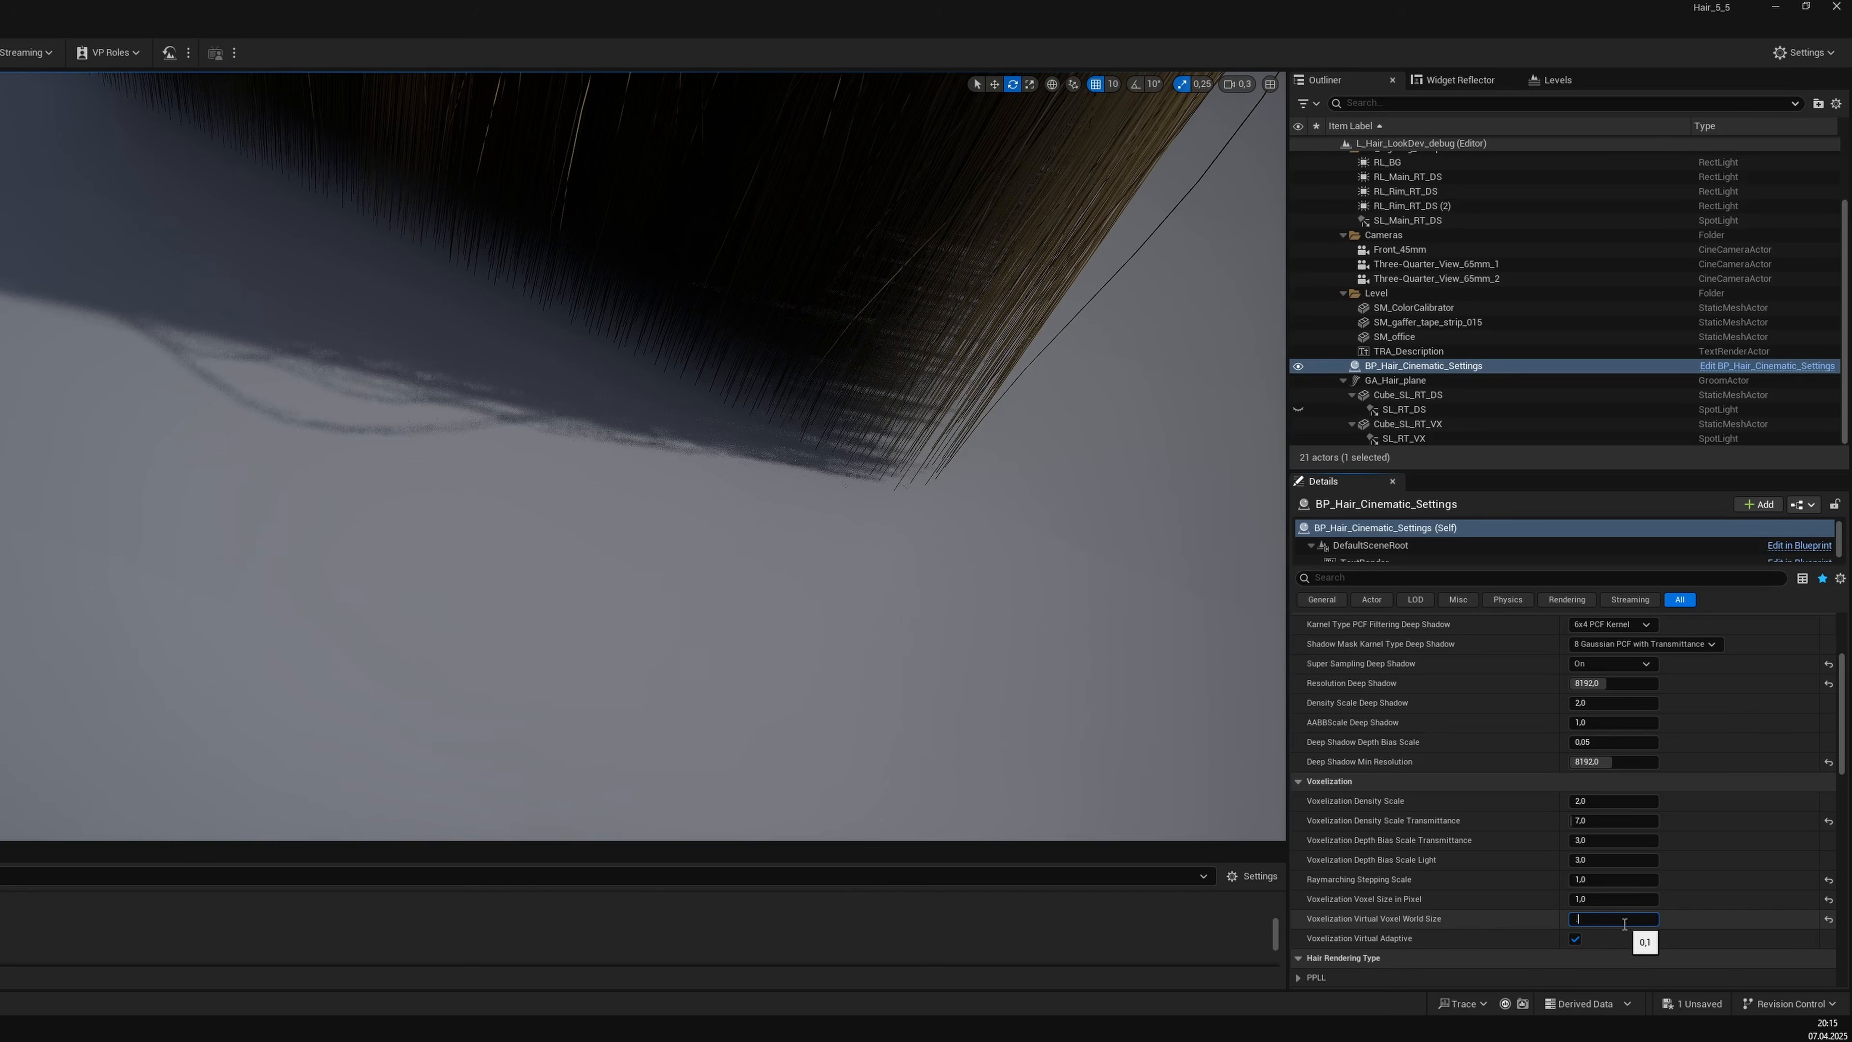
text(0,3)
key(Return)
text(,2)
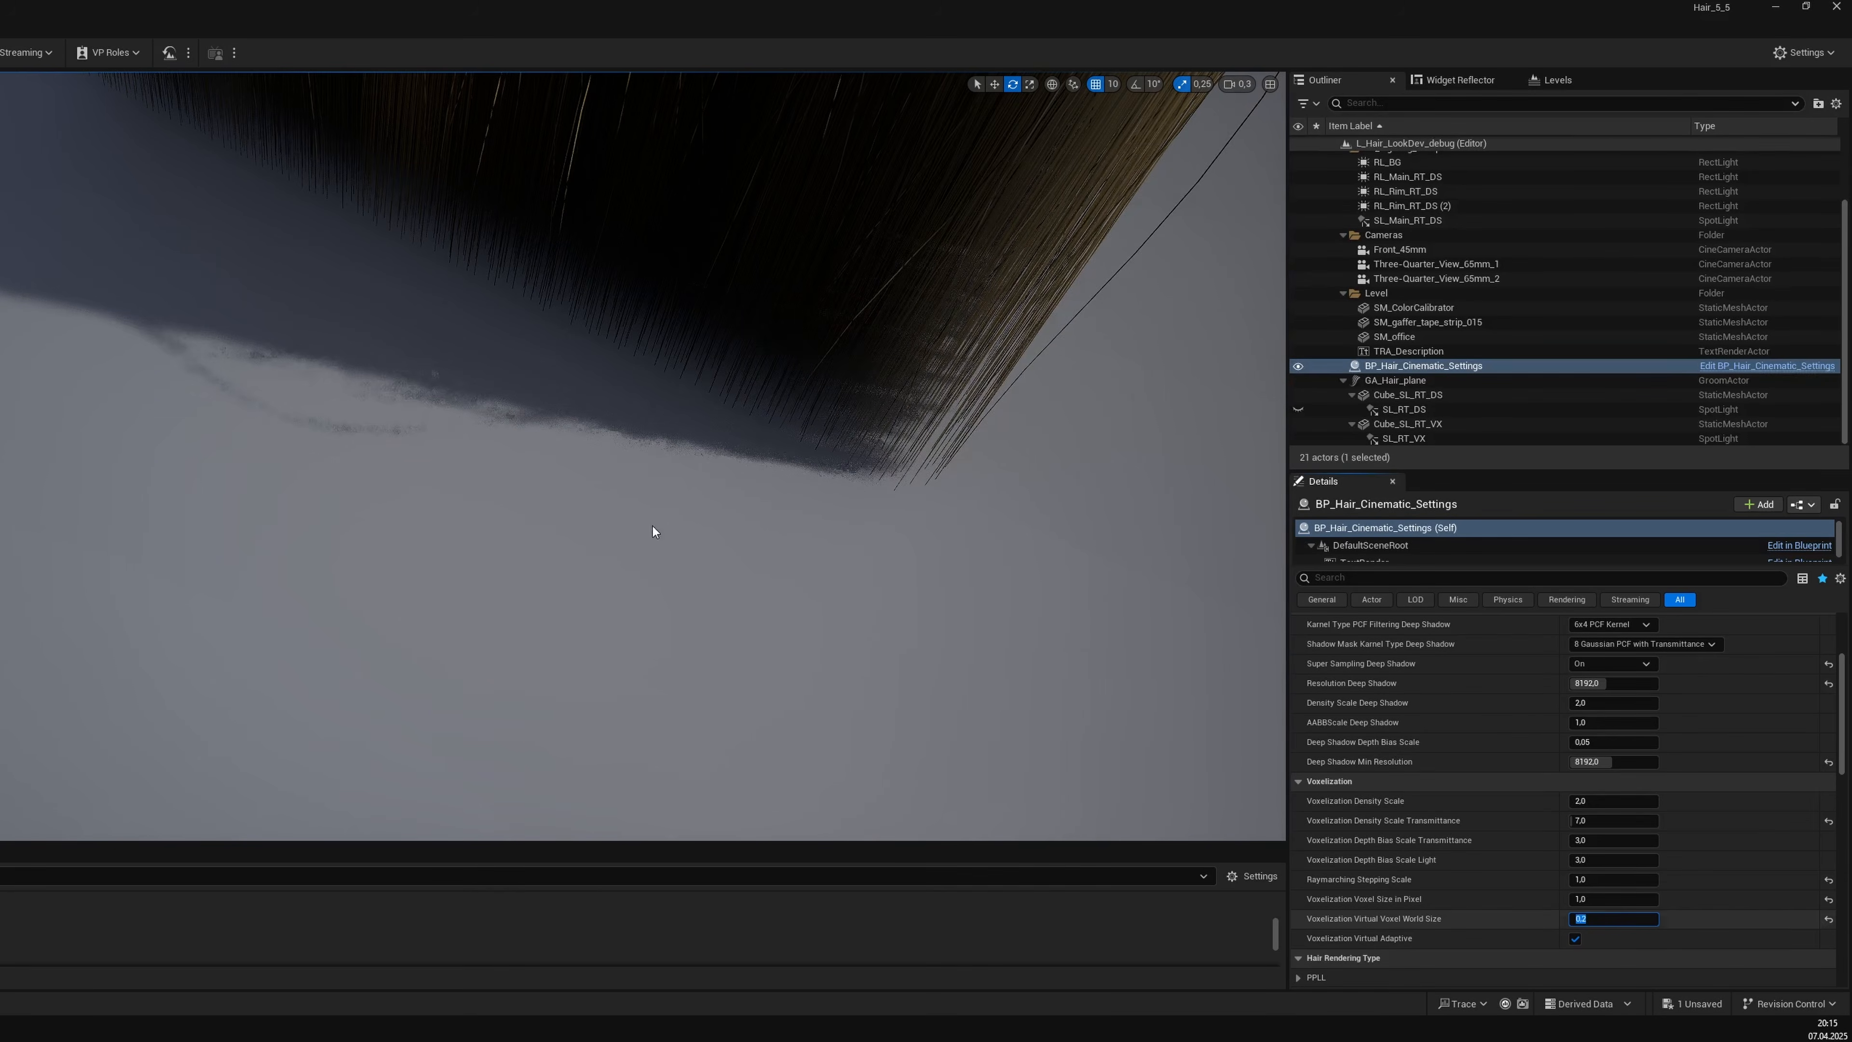
key(Return)
Reset Voxelization Voxel Size in Pixel to its default, and collapse the Voxelization and Deep Shadow sections.
right_drag(620, 453, 621, 409)
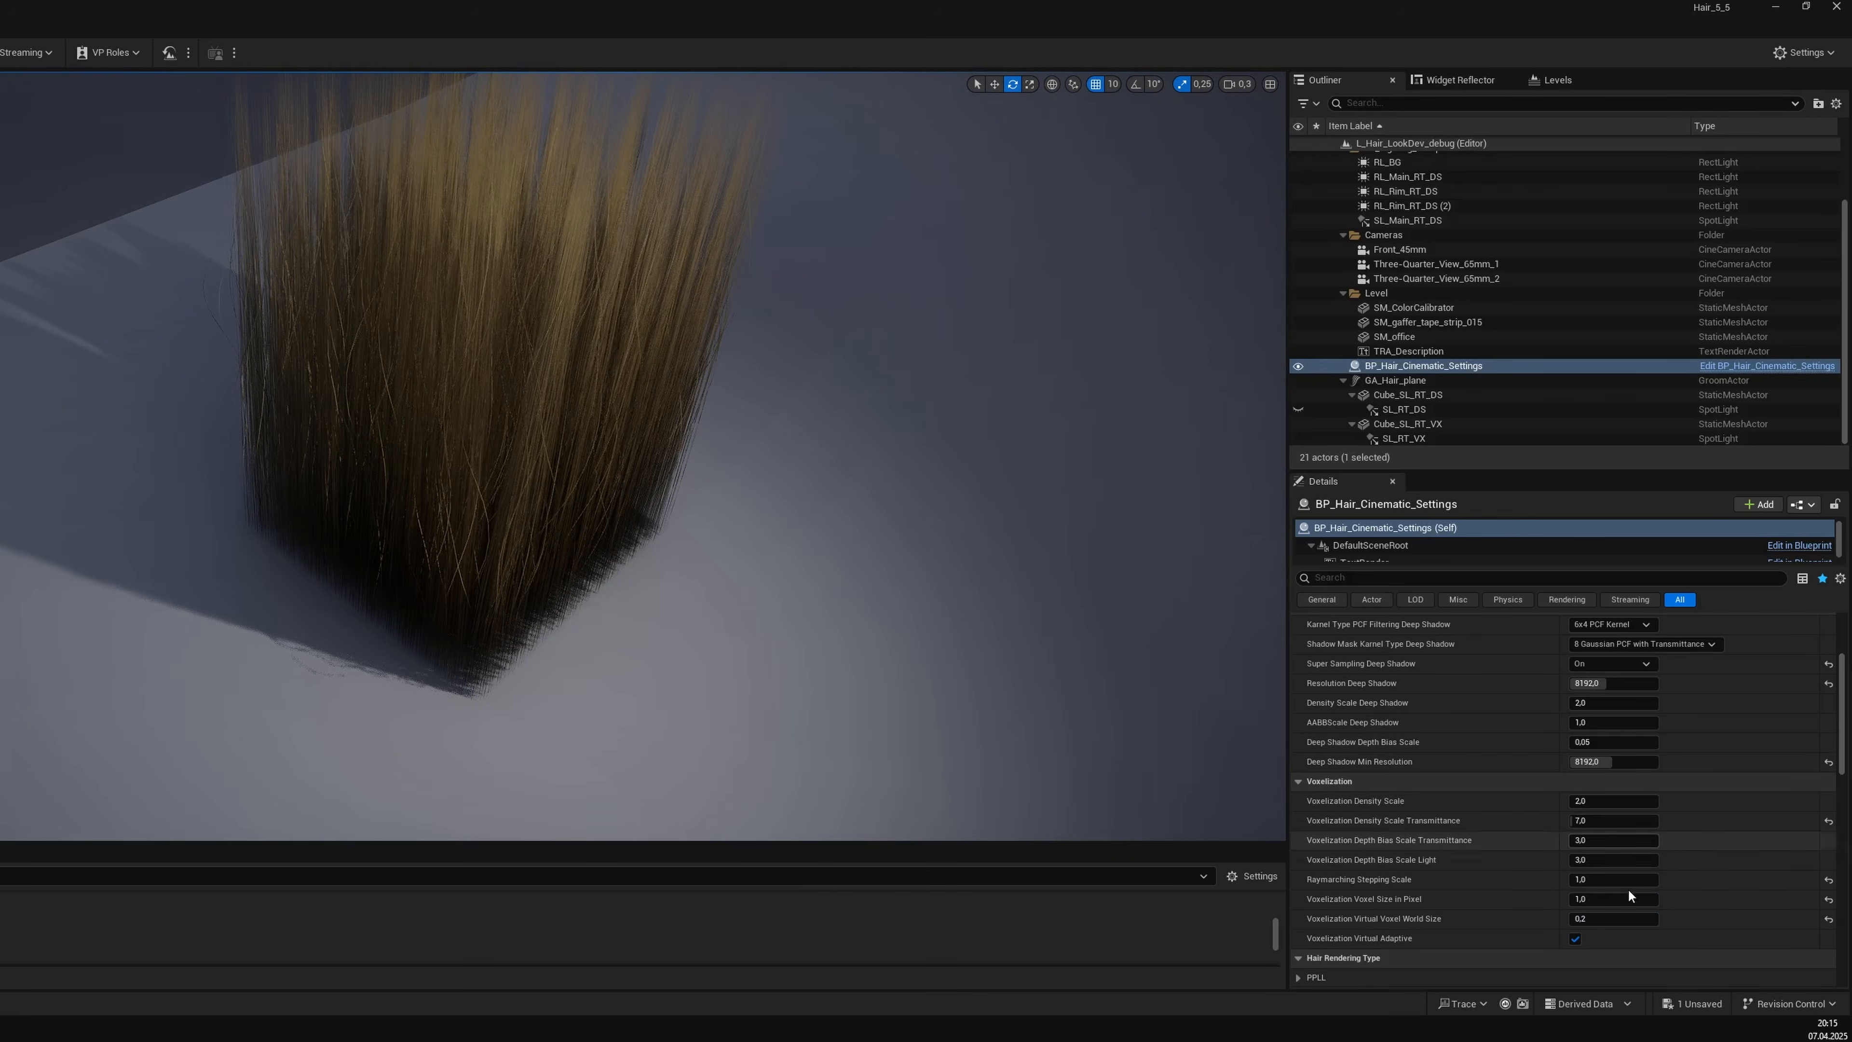
click(1828, 899)
scroll(1808, 896, down, 1)
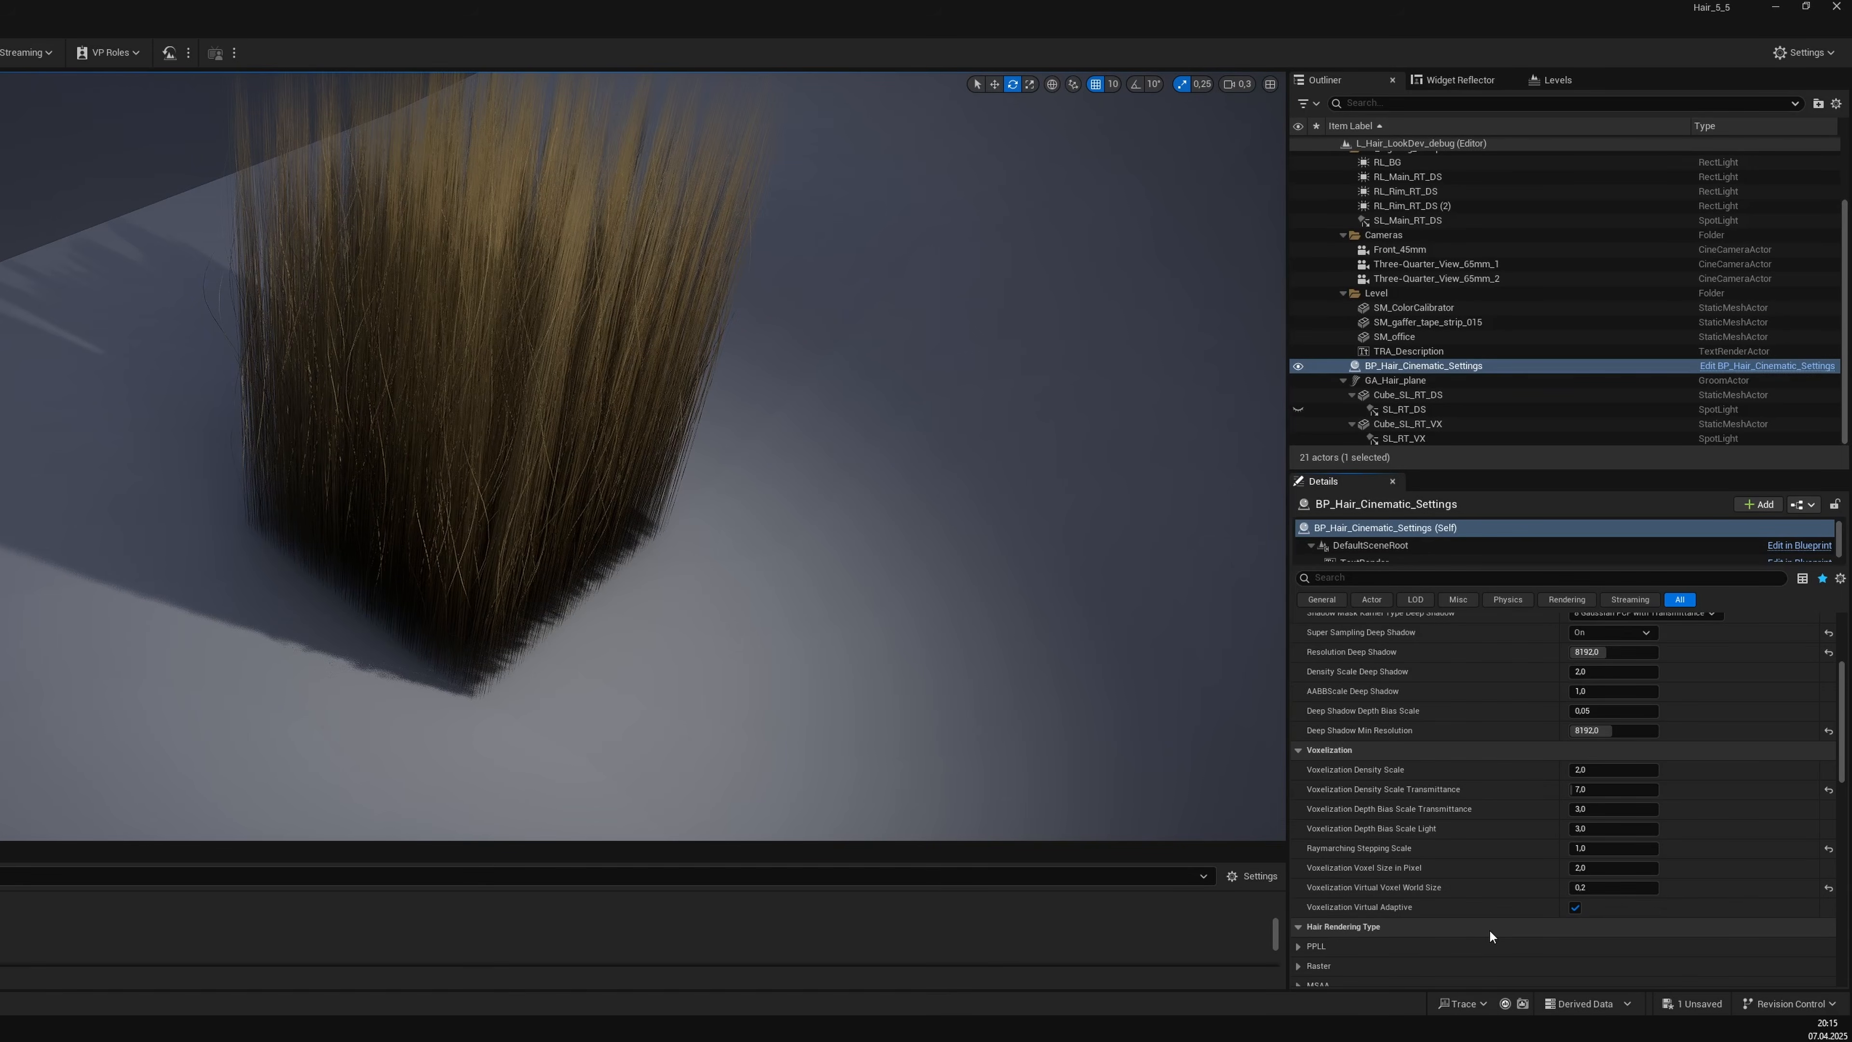
click(1324, 752)
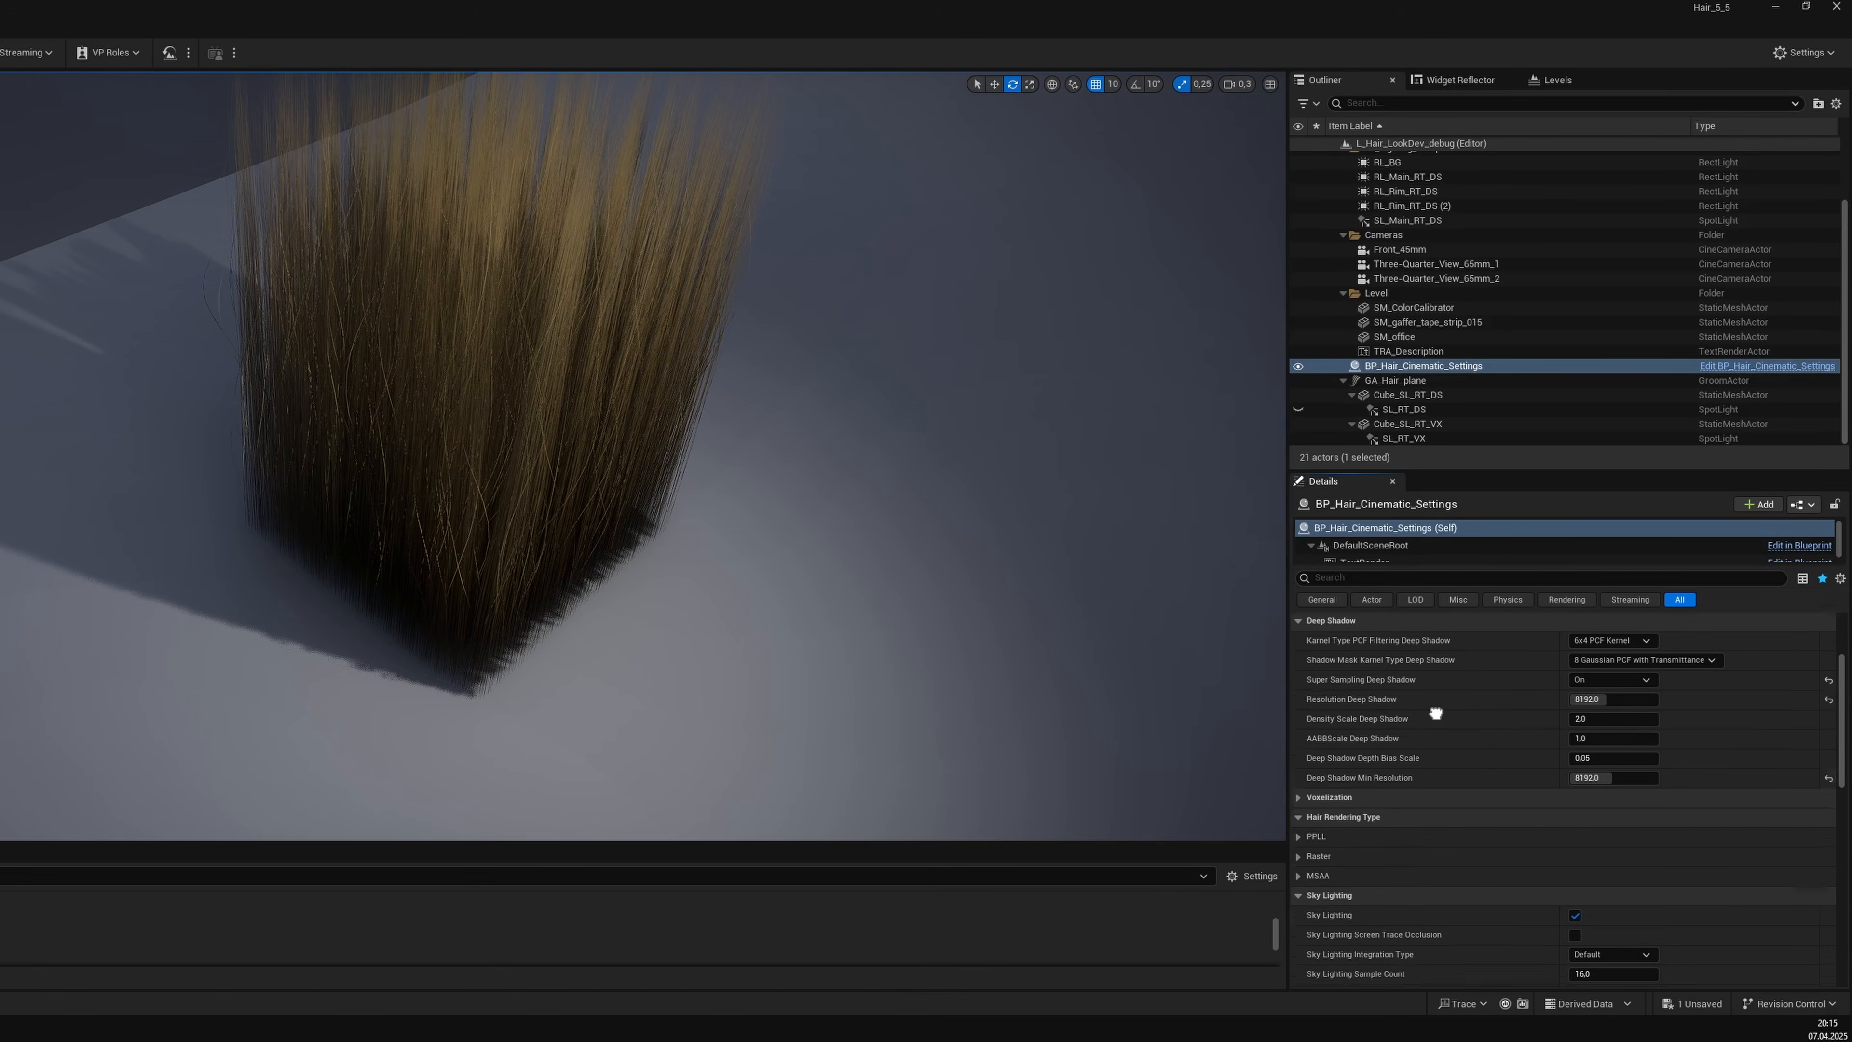
click(1375, 725)
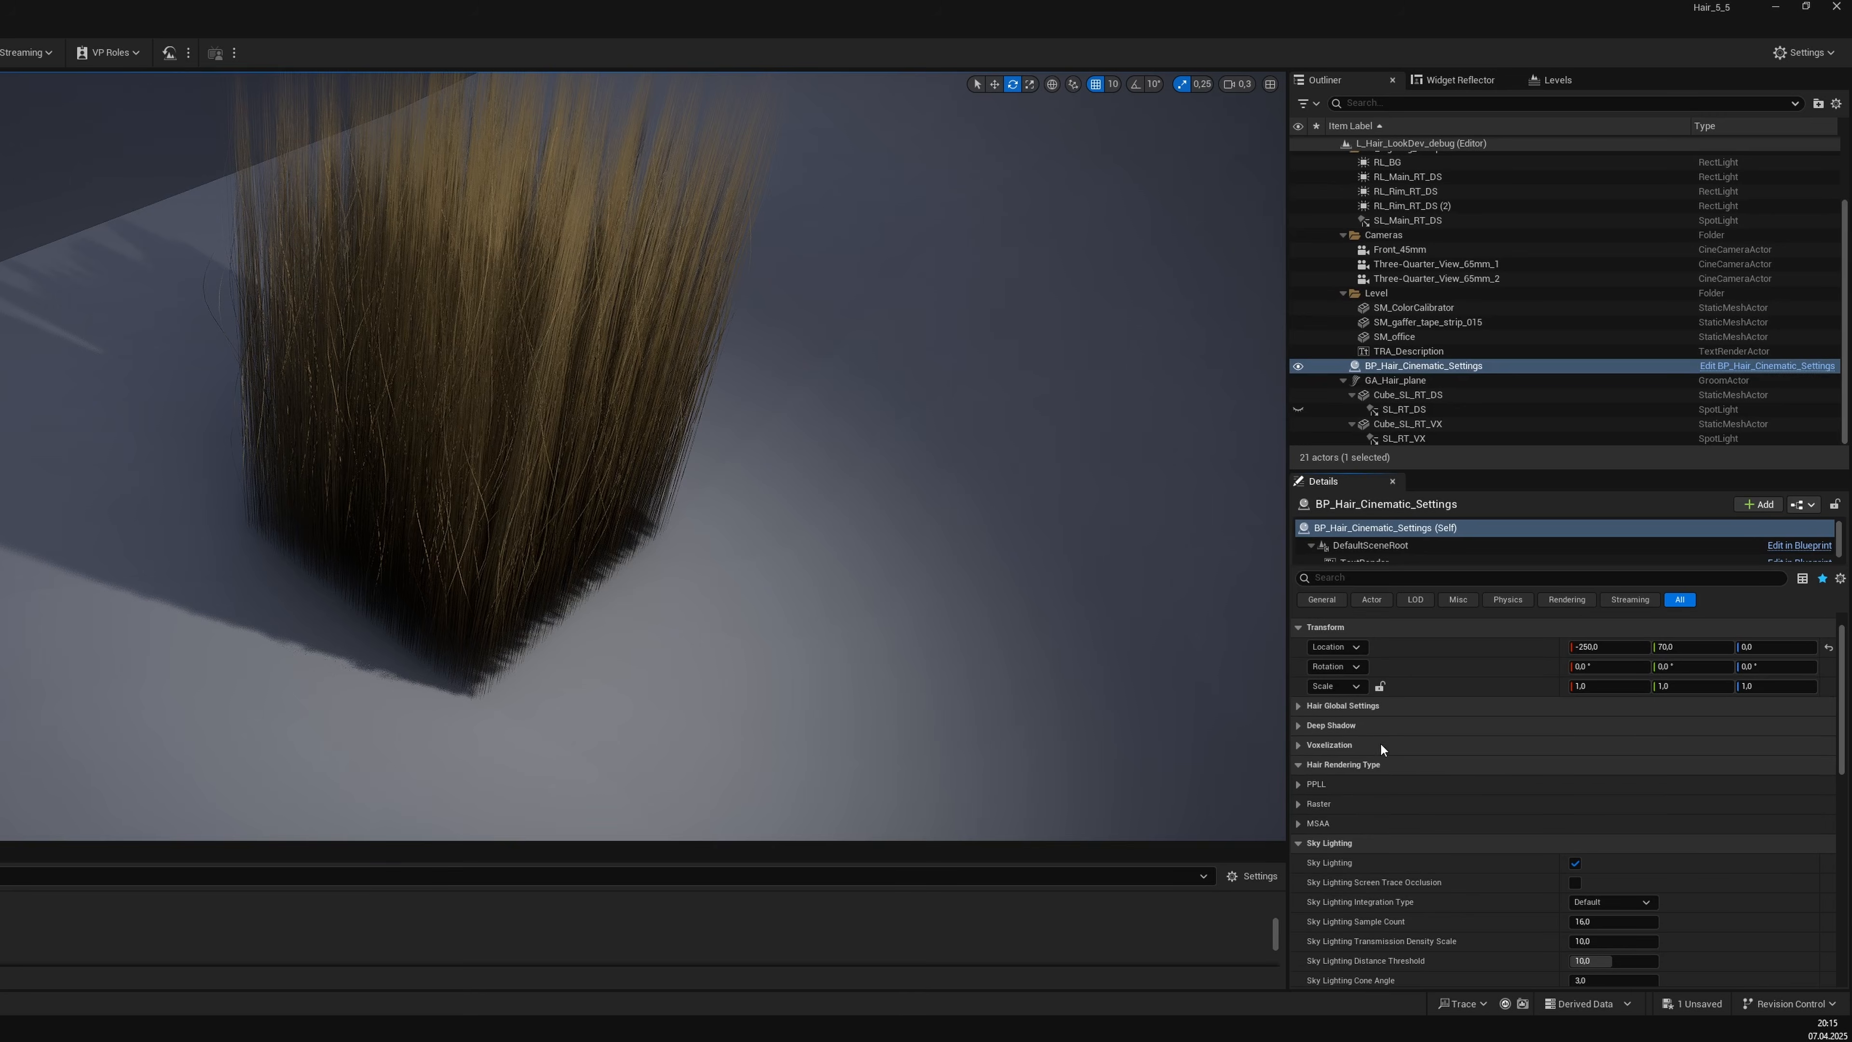
Review the PPLL and MSAA settings under Hair Rendering Type, collapsing the Sky Lighting, Rendering, Replication and Collision sections below them.
click(1298, 783)
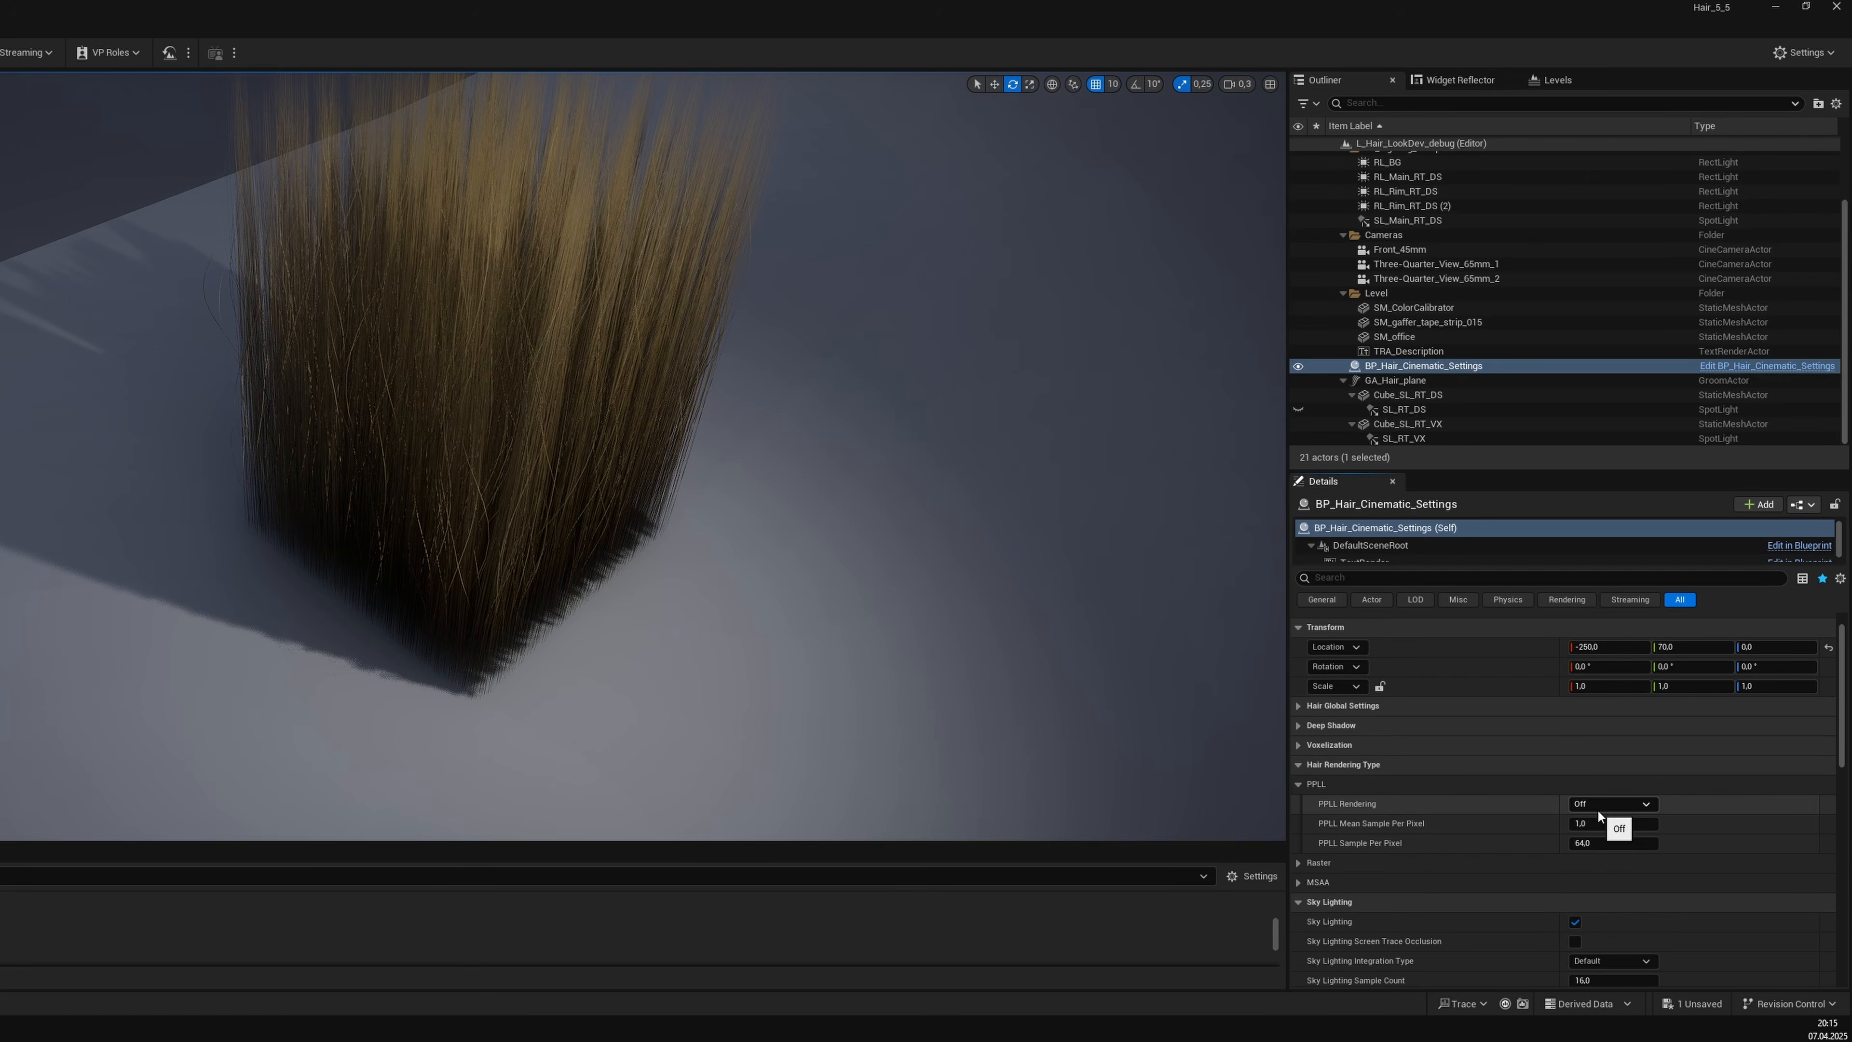
scroll(1531, 795, down, 2)
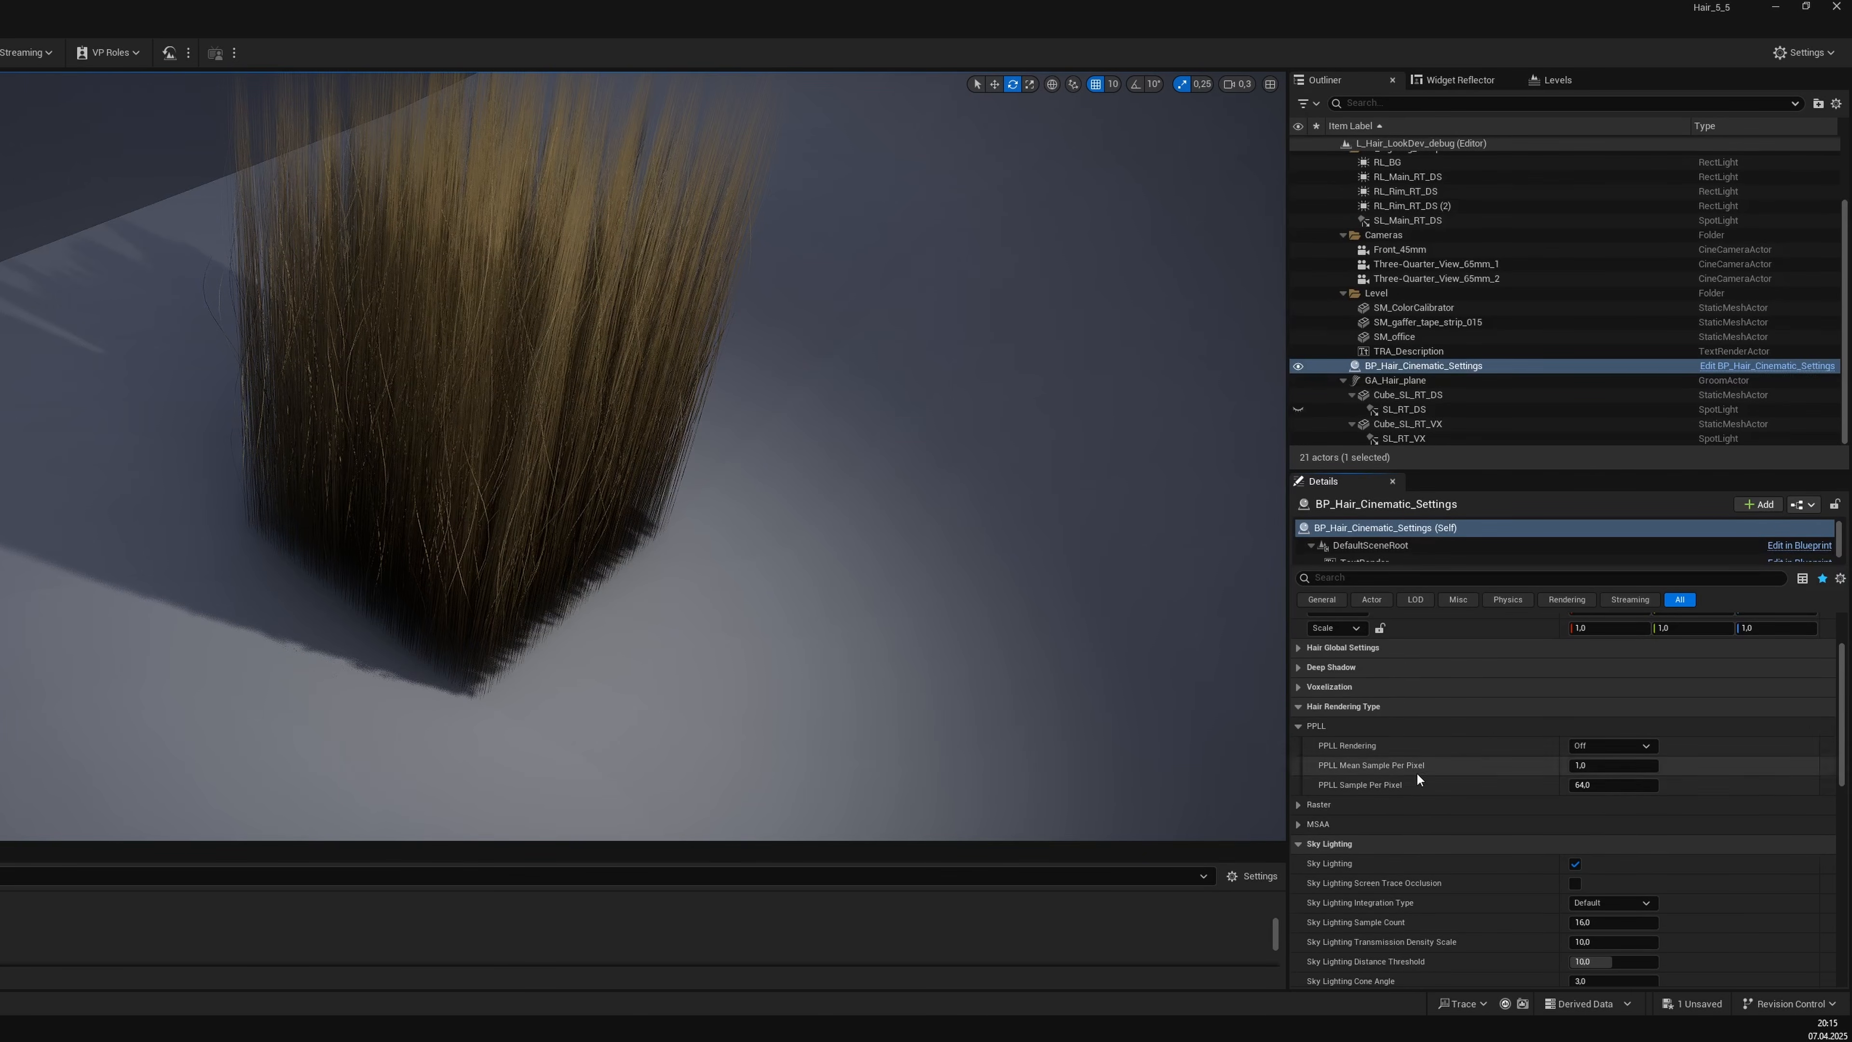
click(1329, 844)
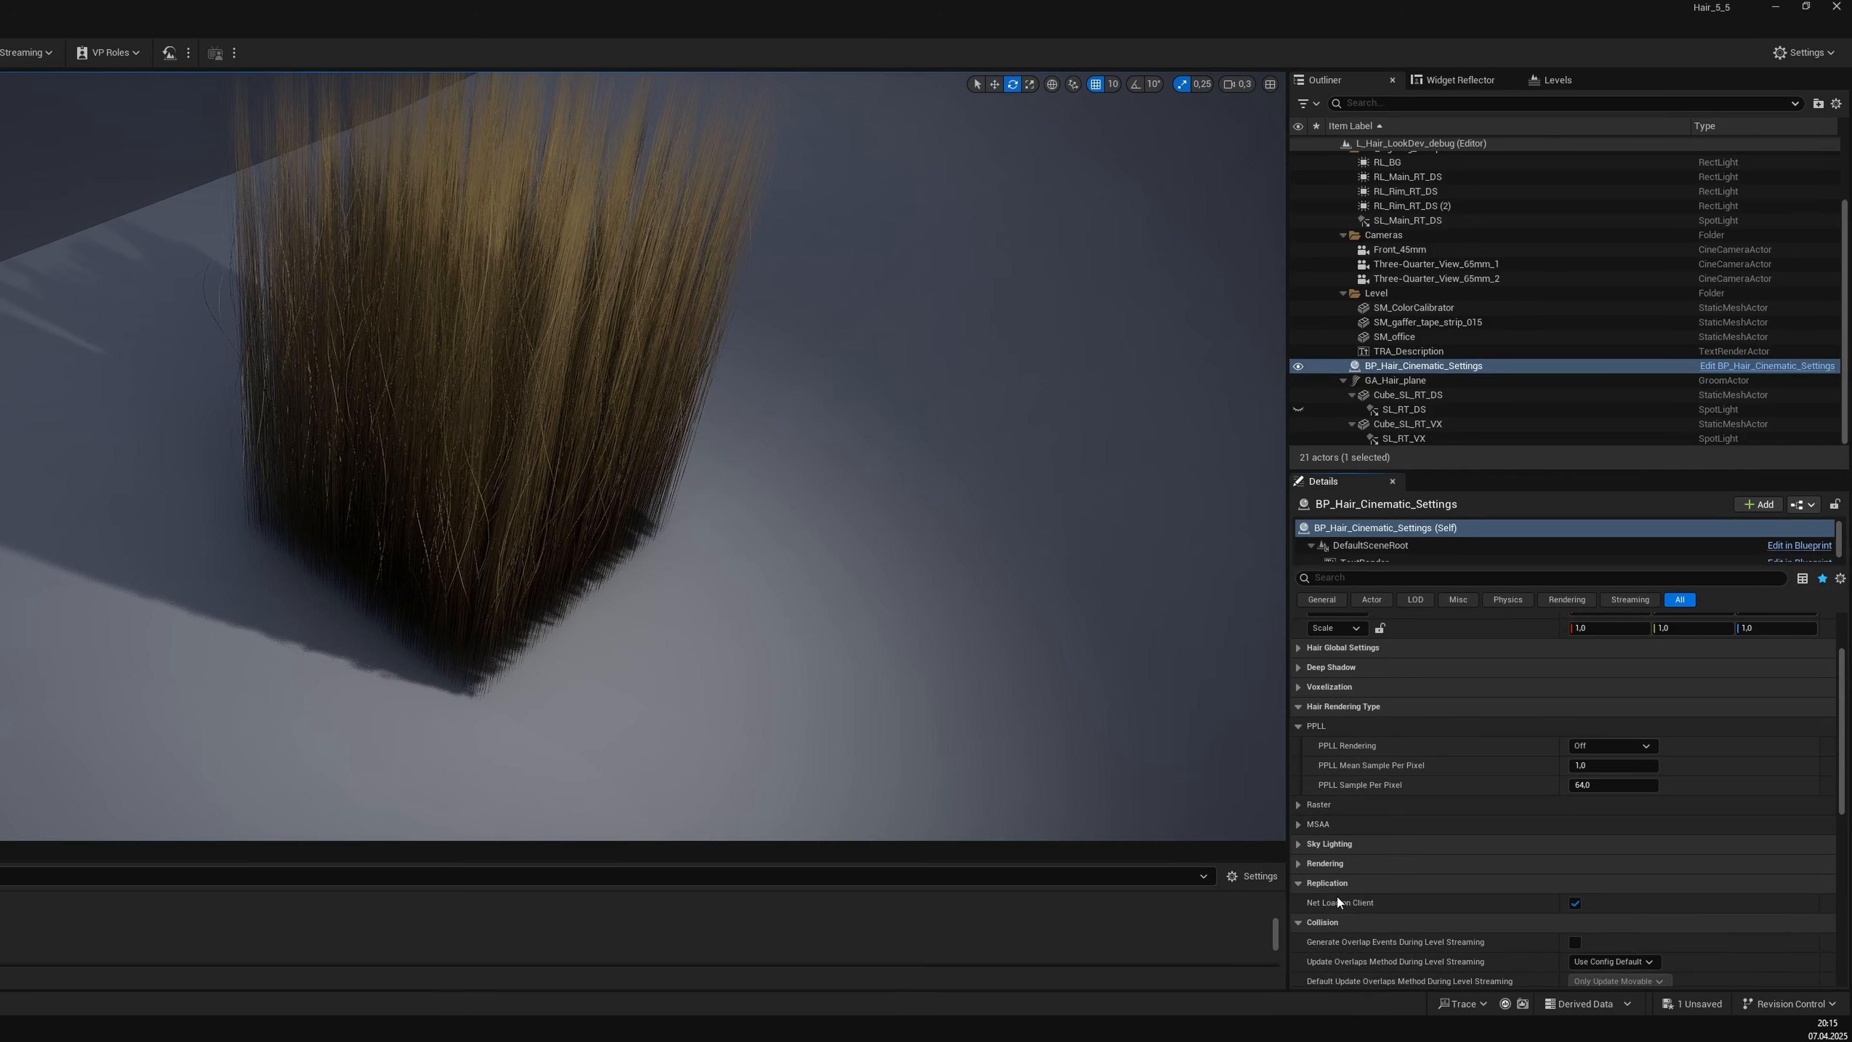
click(1327, 884)
click(1334, 905)
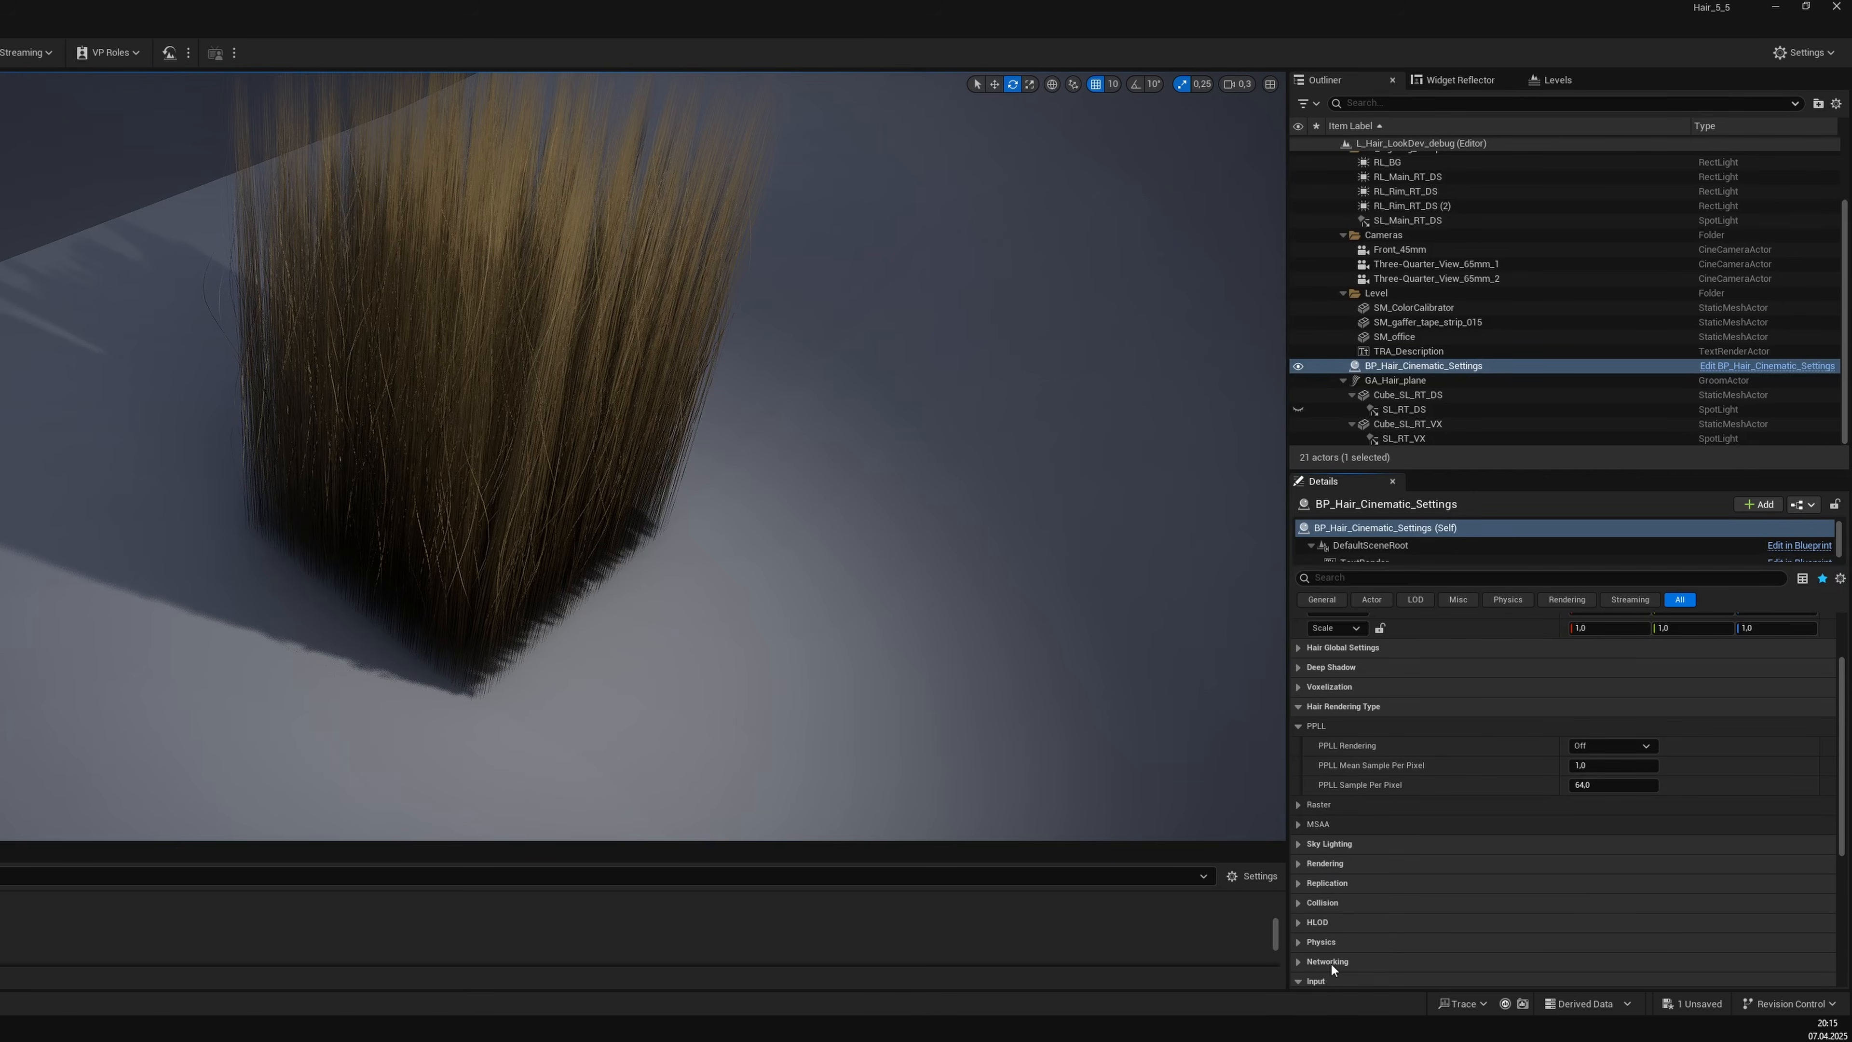
click(1296, 824)
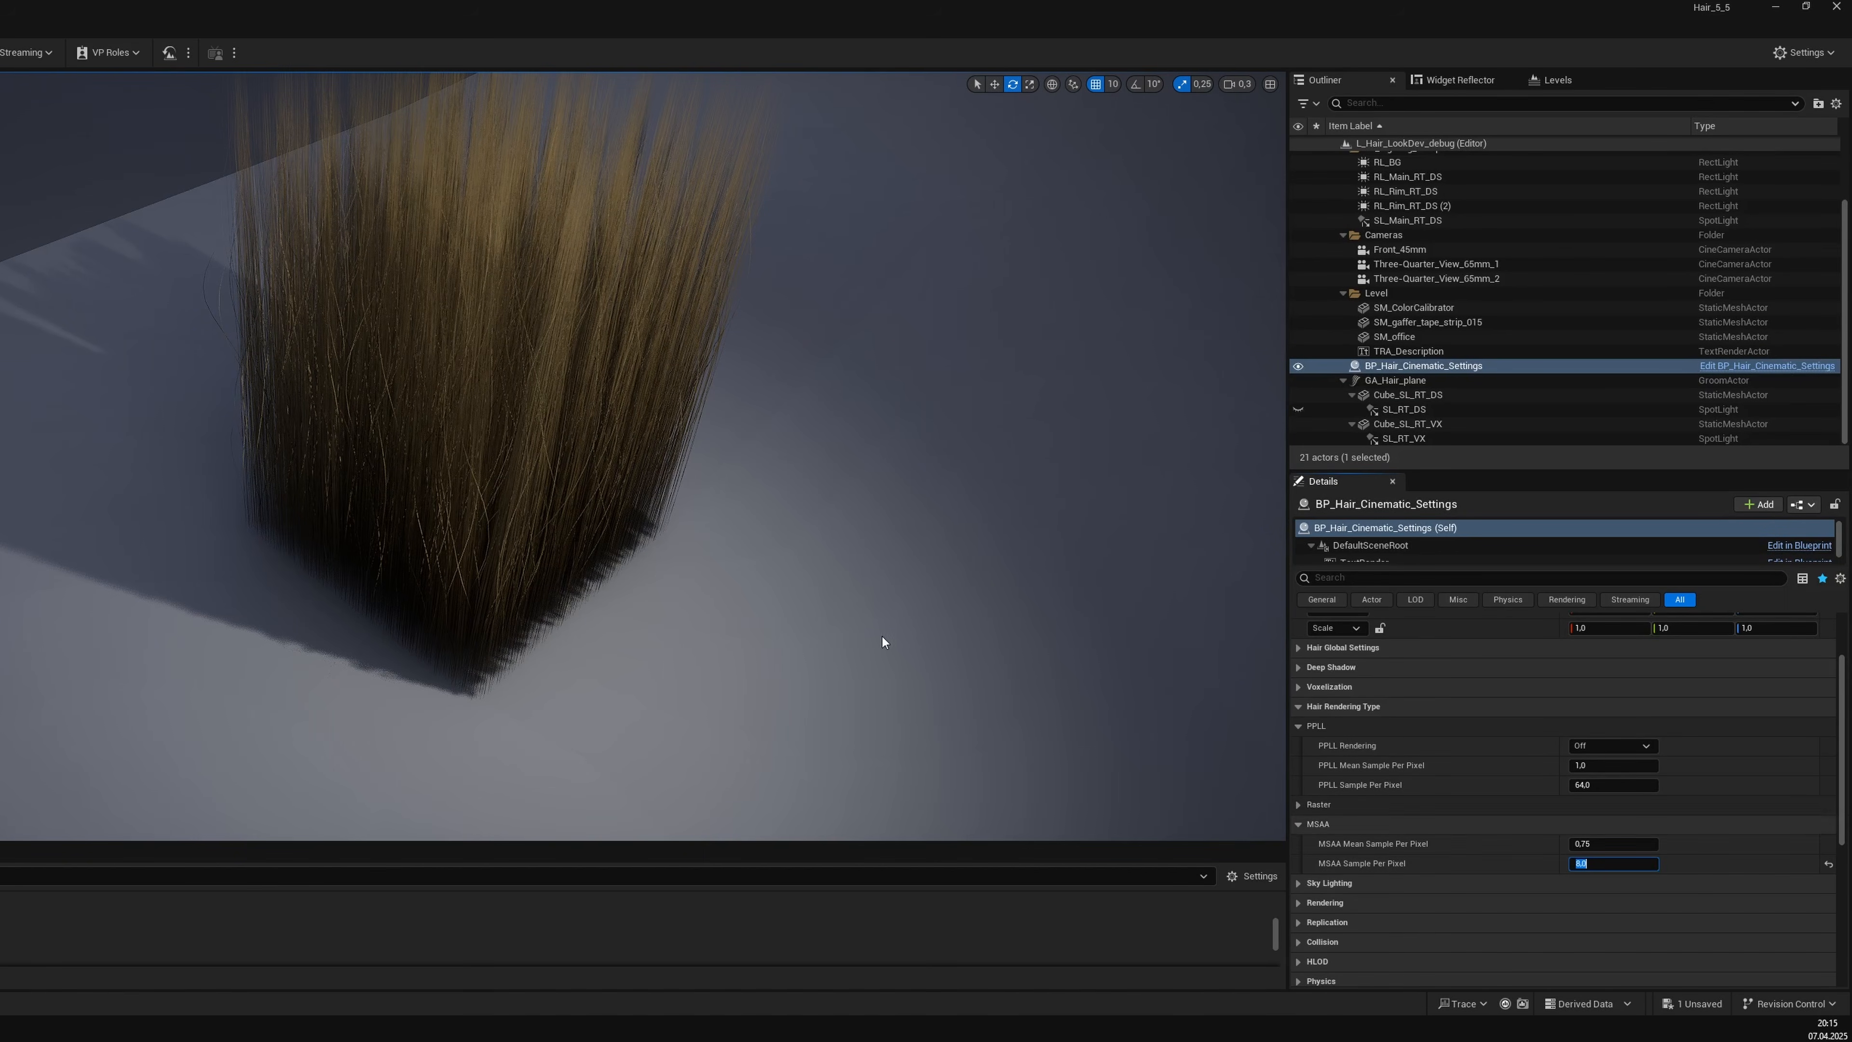
click(1329, 824)
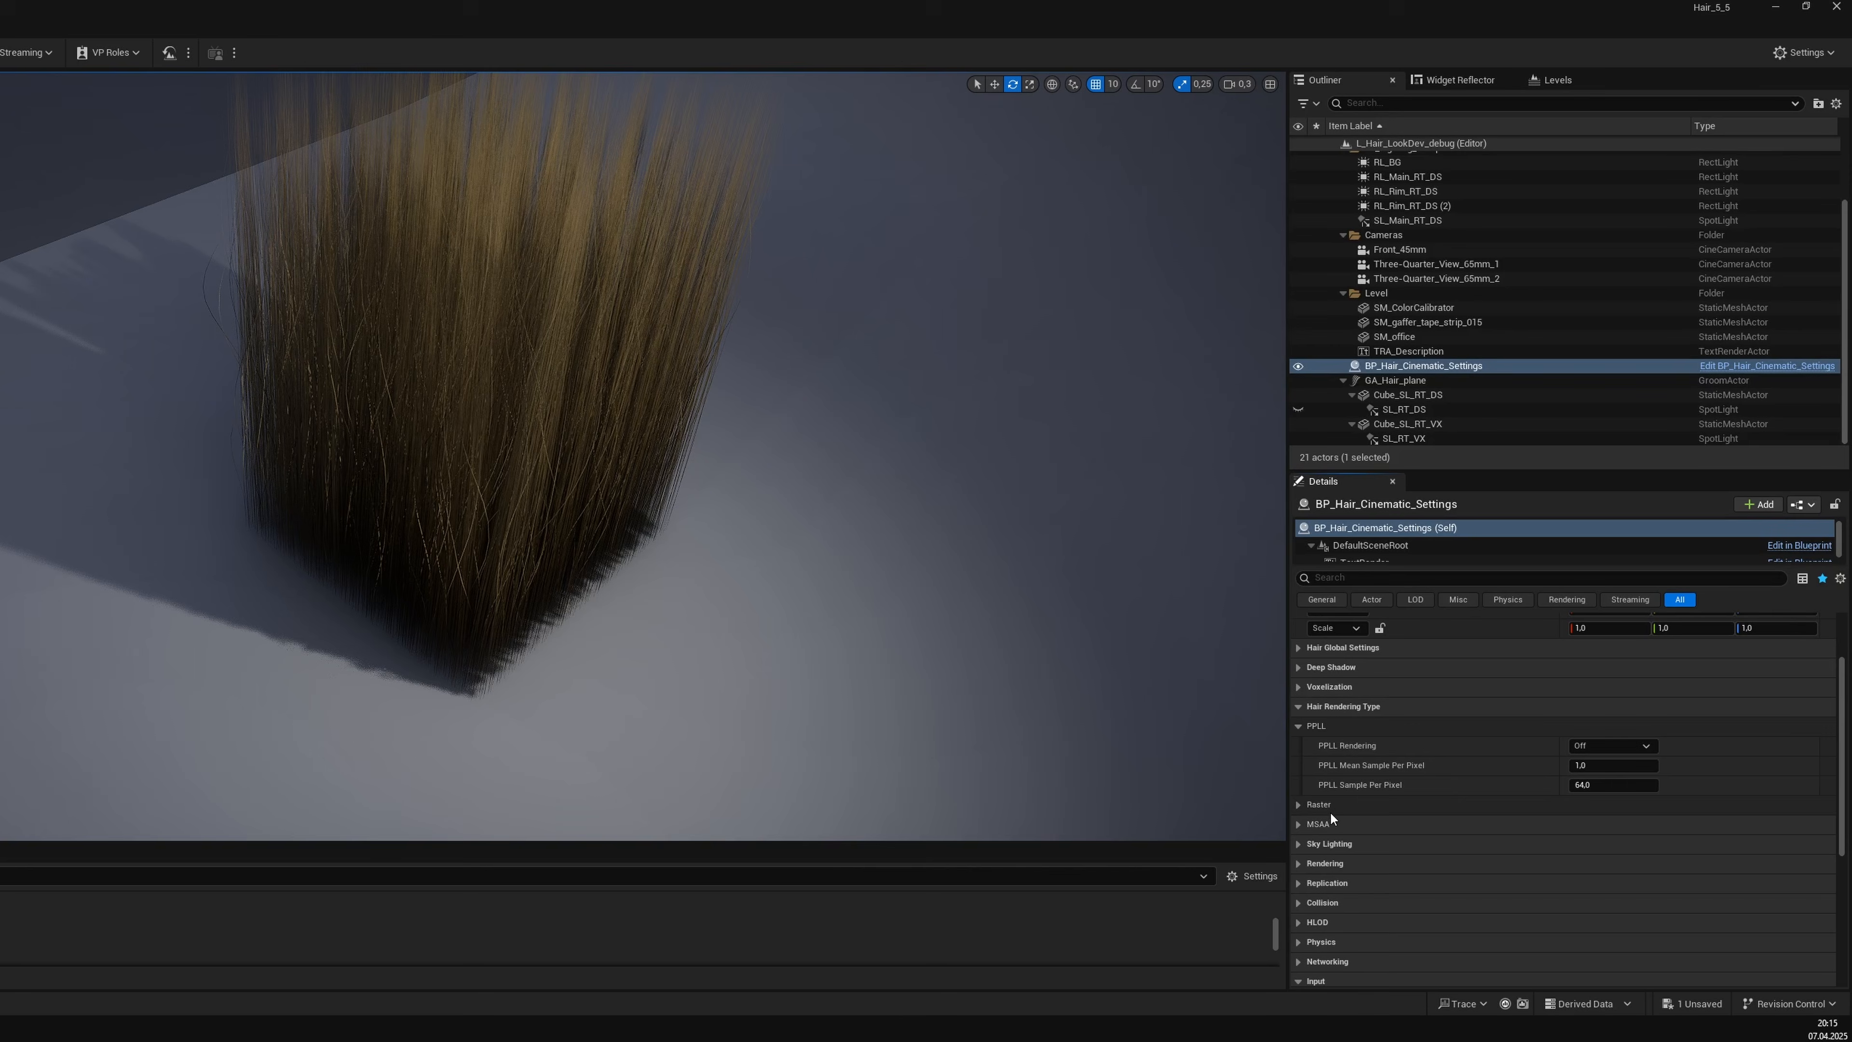
Turn PPLL Rendering on to compare the hair from another angle, and switch it back off.
click(1586, 748)
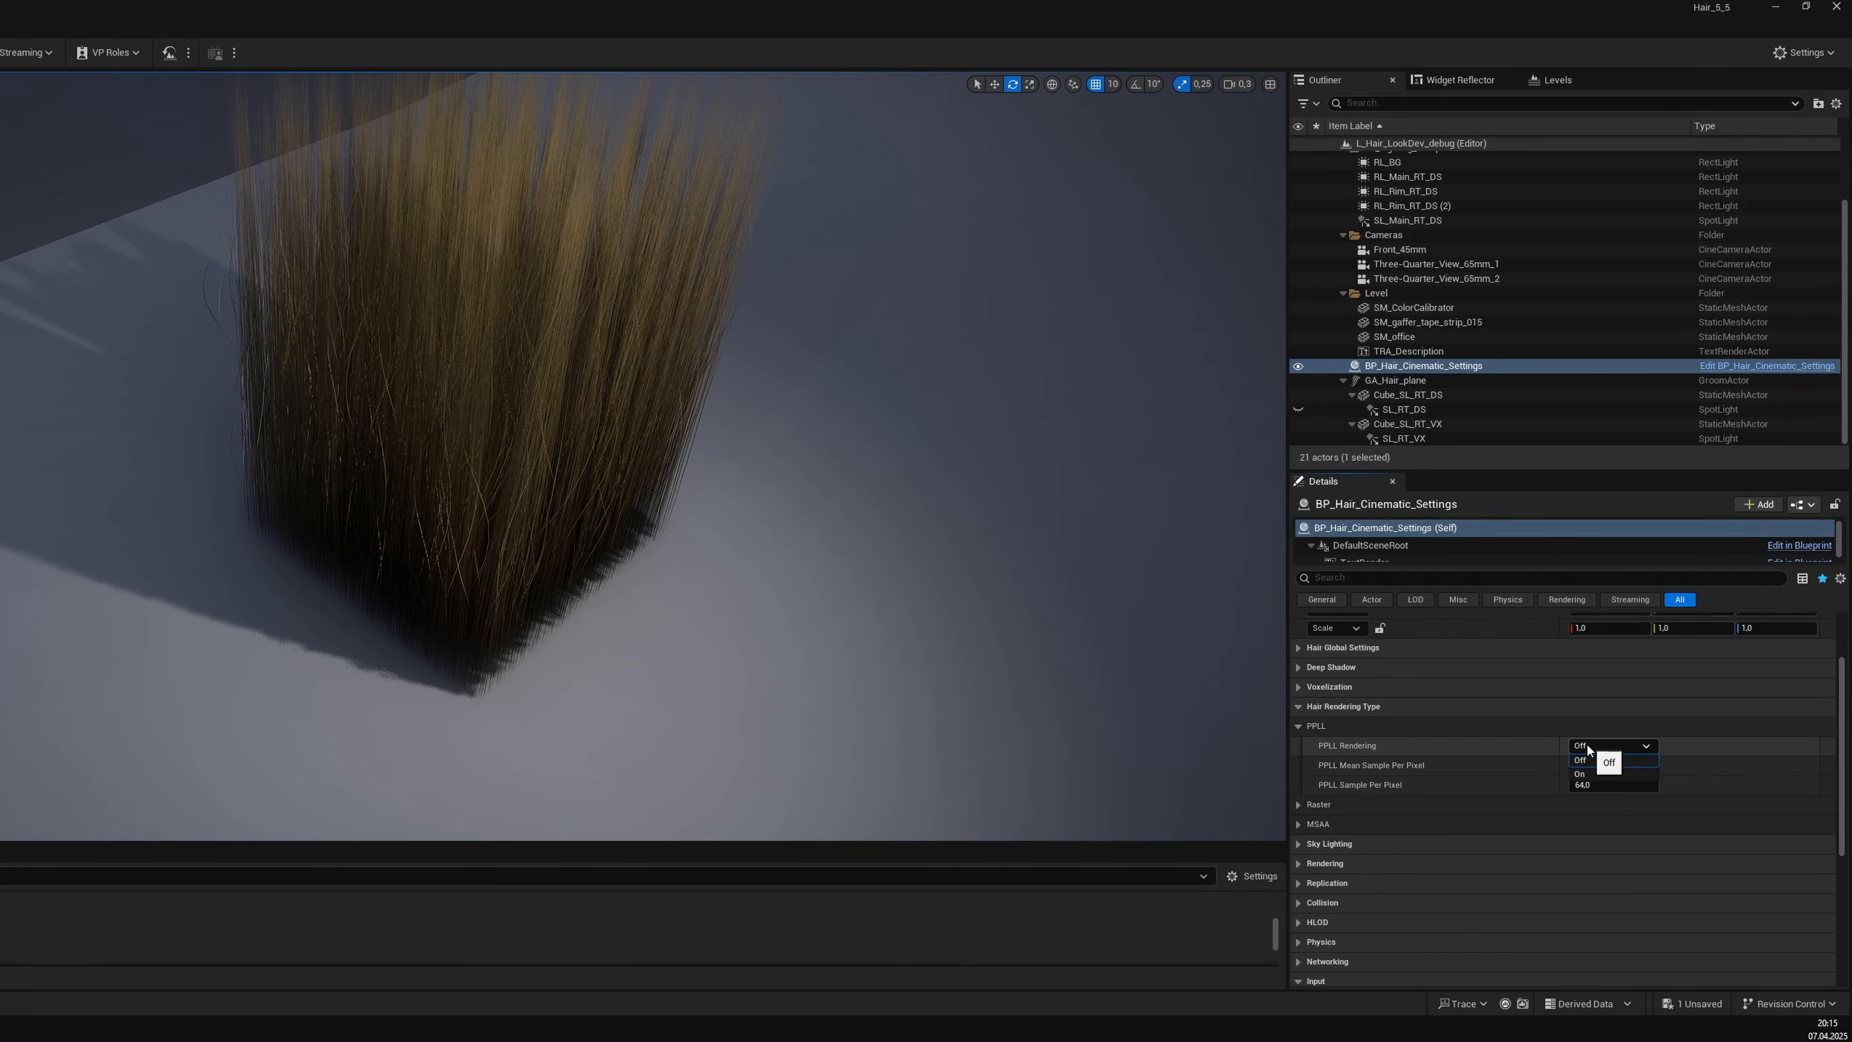
click(1590, 772)
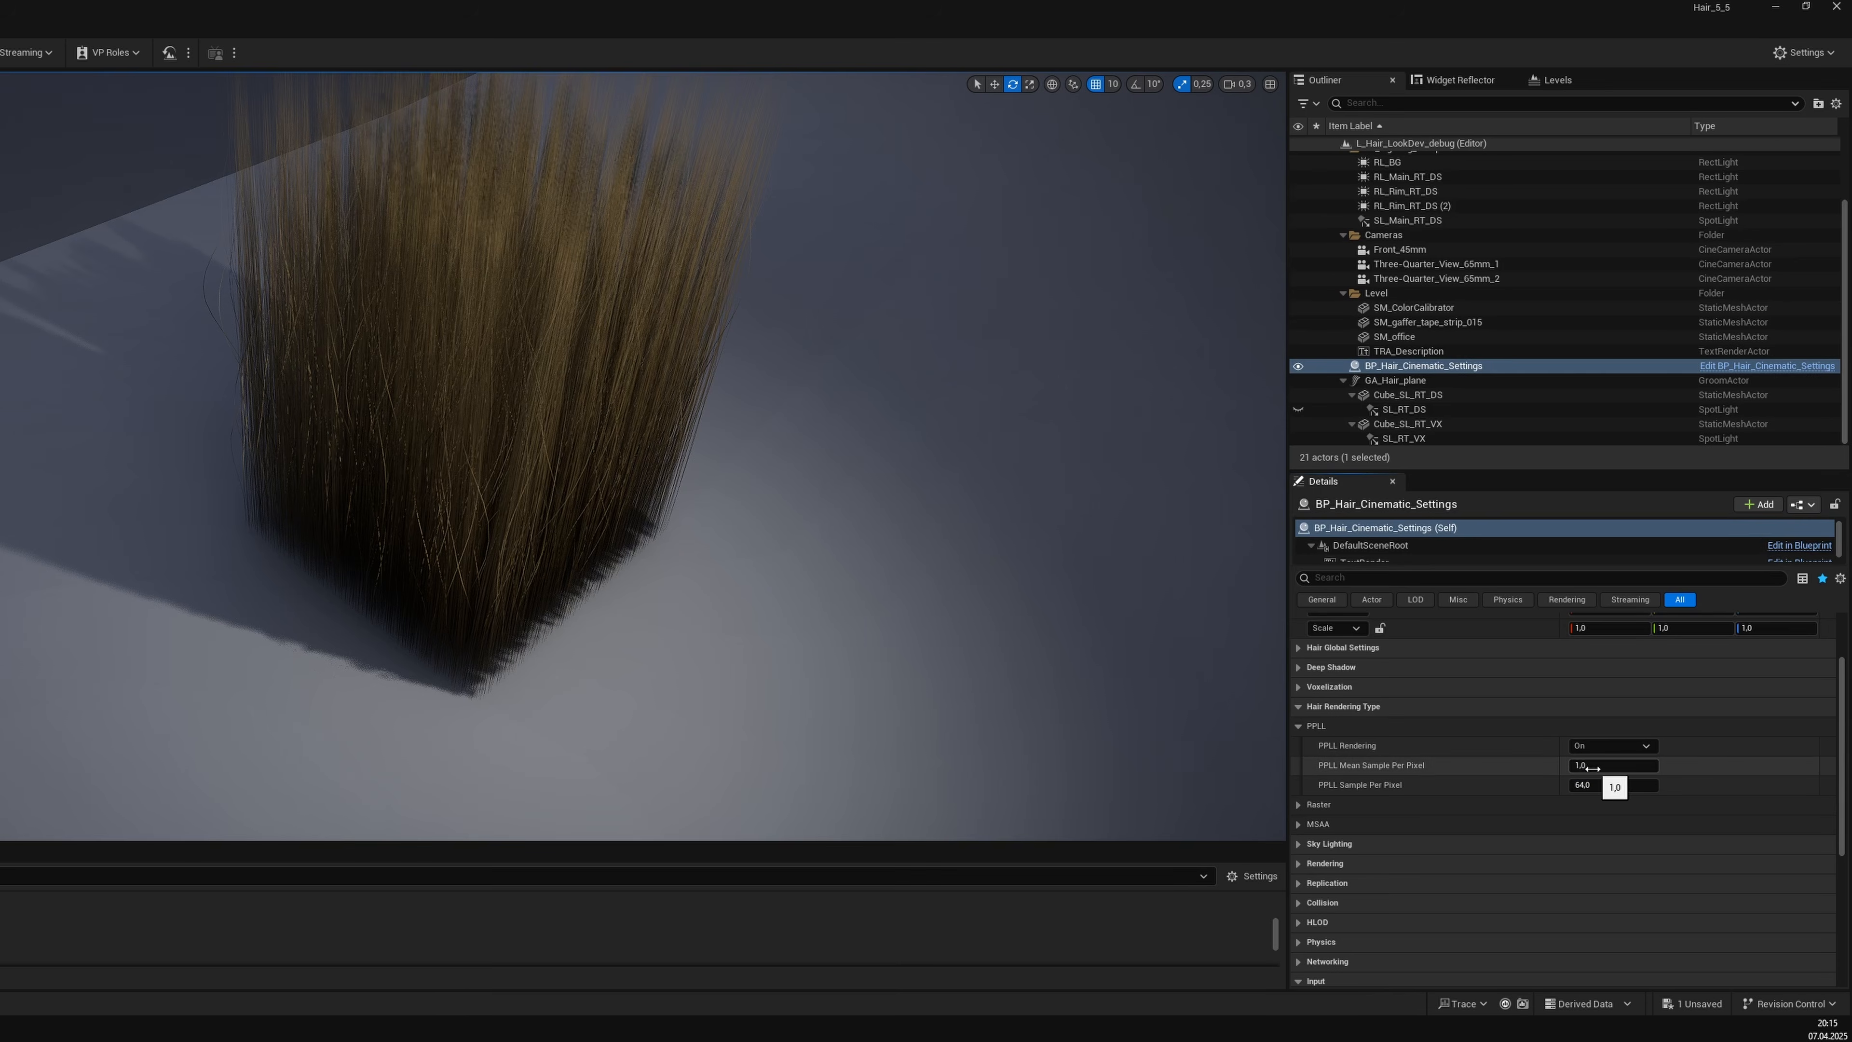
mouse_move(751, 552)
alt+mouse_down()
mouse_move(525, 545)
mouse_move(748, 537)
alt+mouse_up()
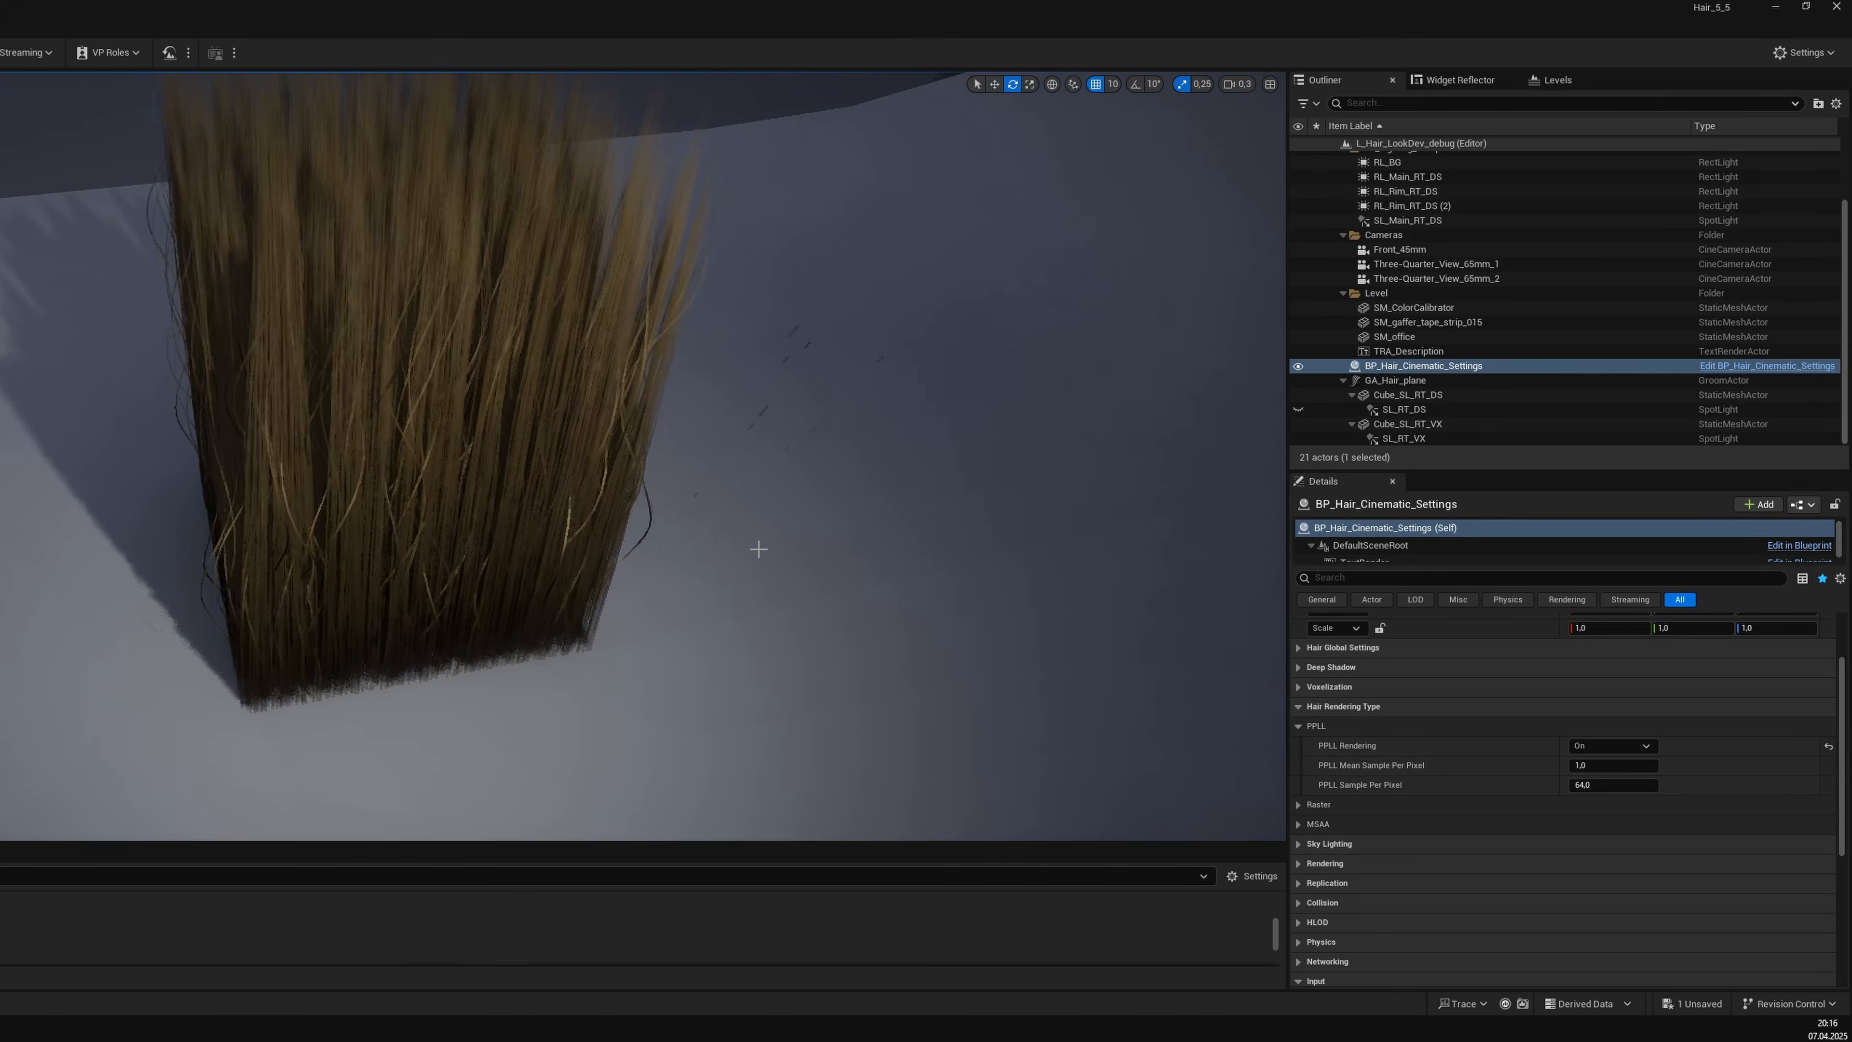
click(1621, 745)
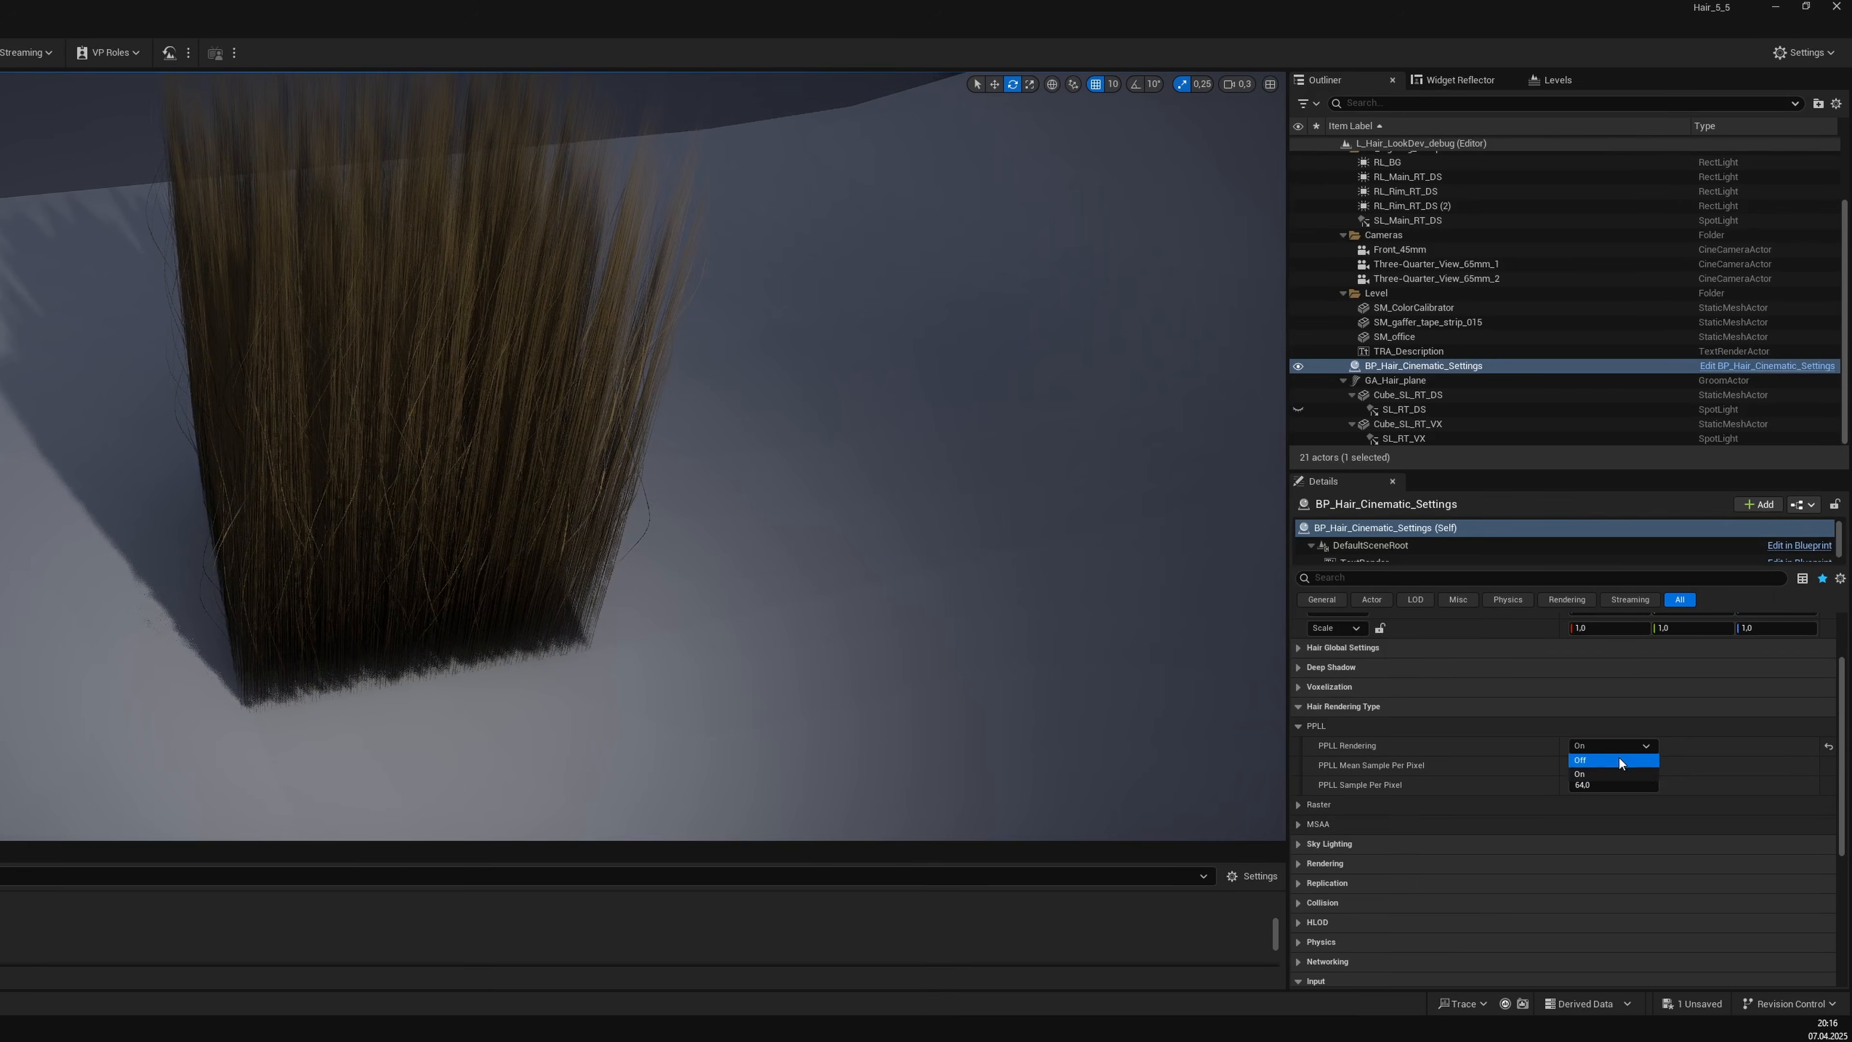
click(1618, 759)
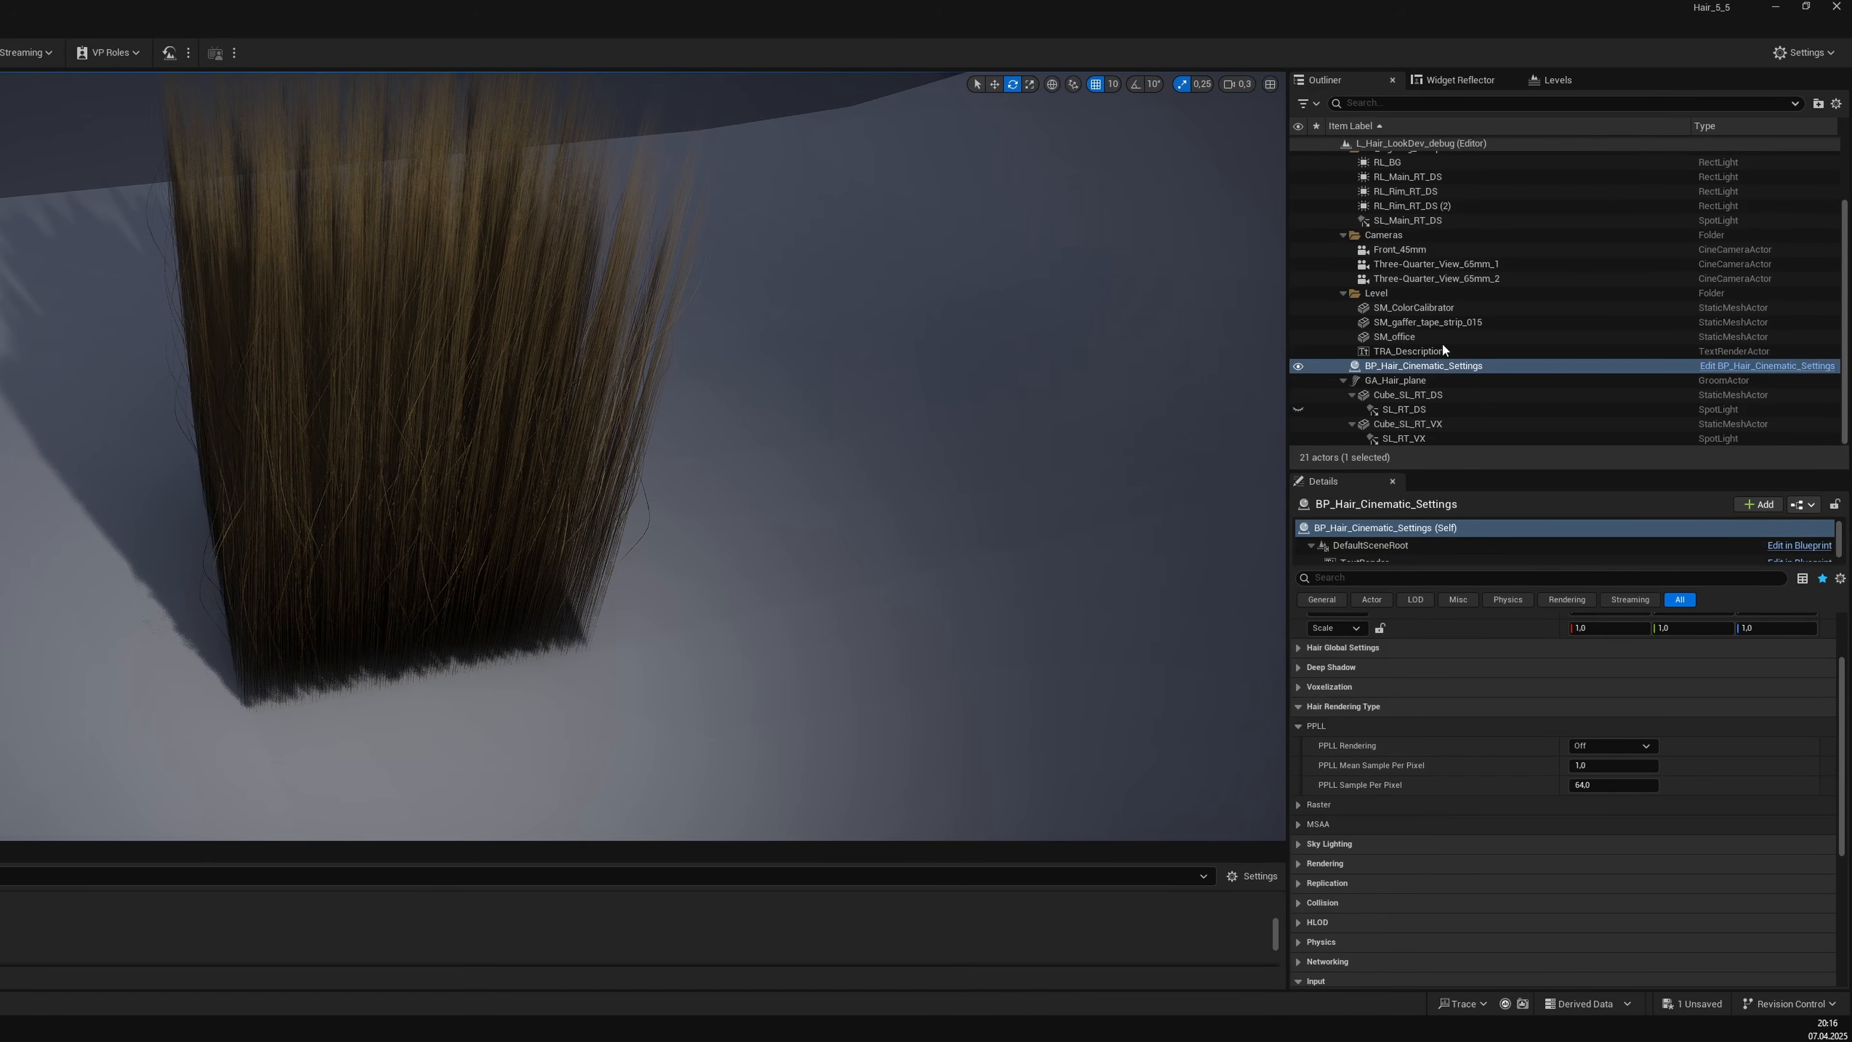
Raise the SL_RT_VX spot light's intensity to 15 lm for a check, and to 35 lm as the final value.
click(1407, 438)
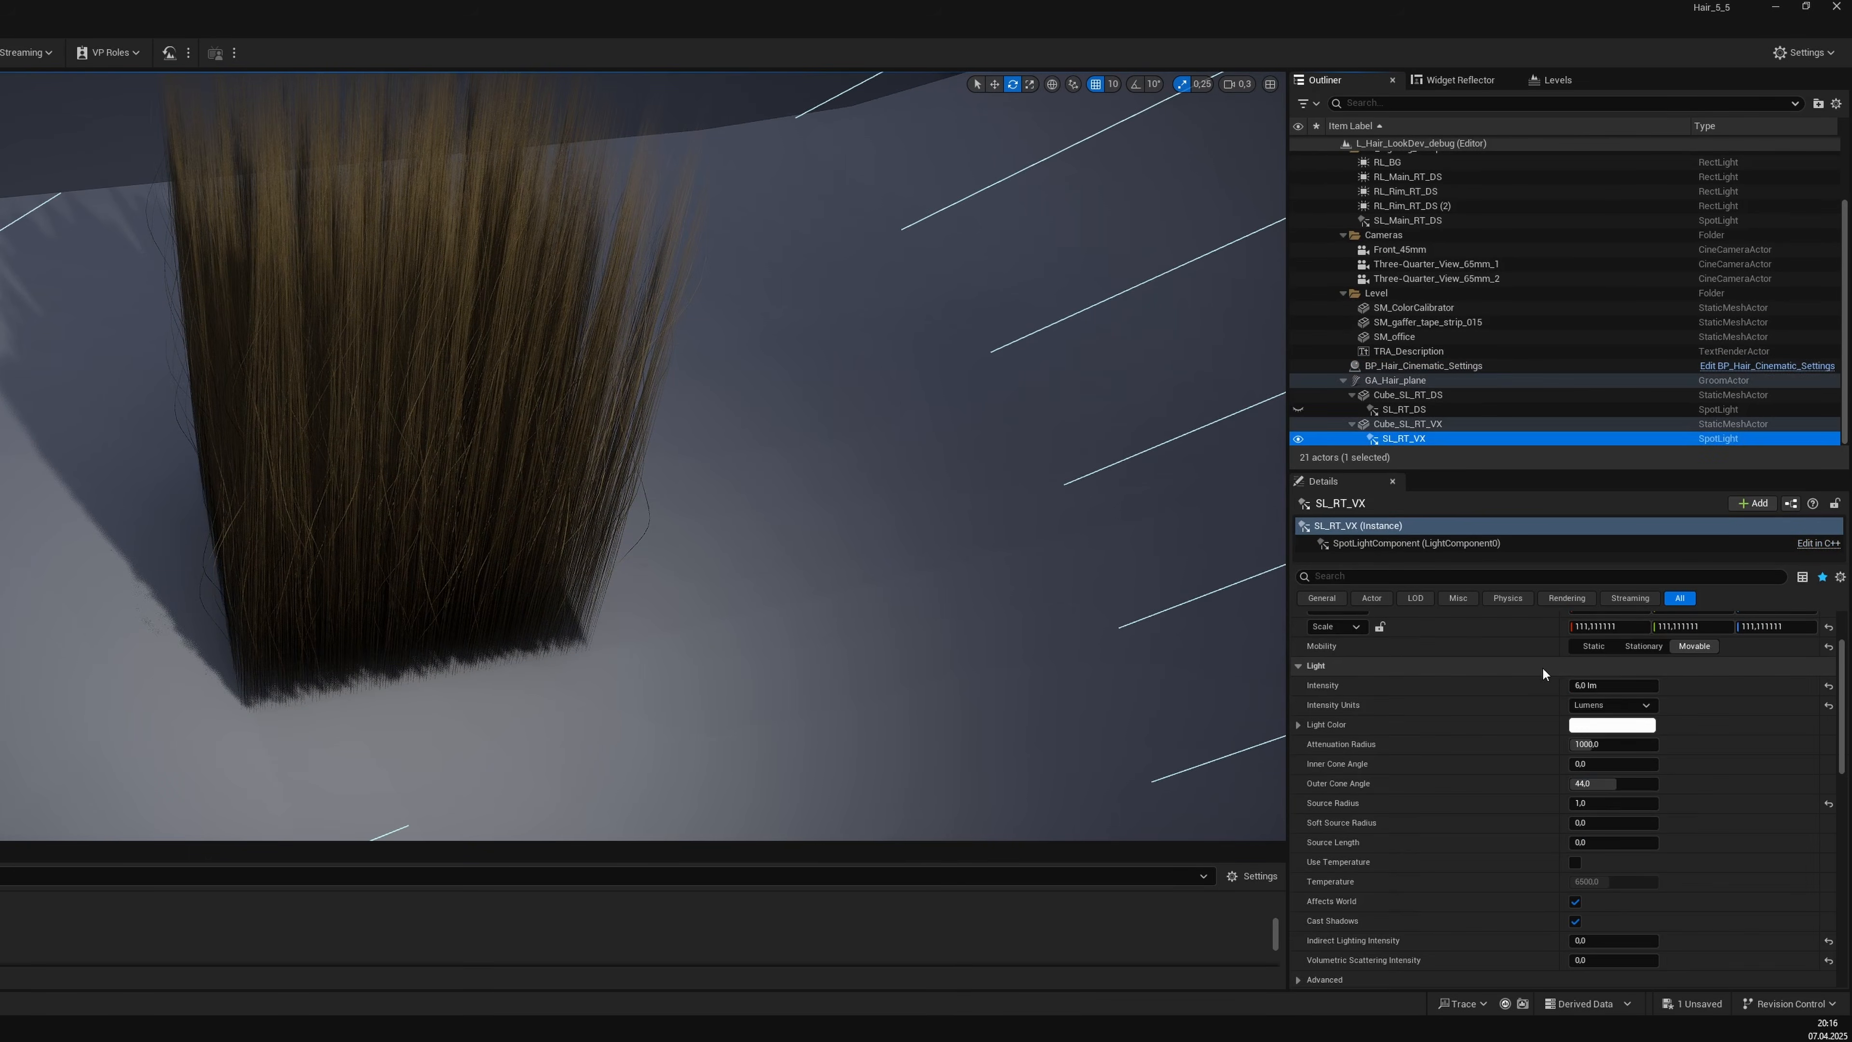
click(1607, 686)
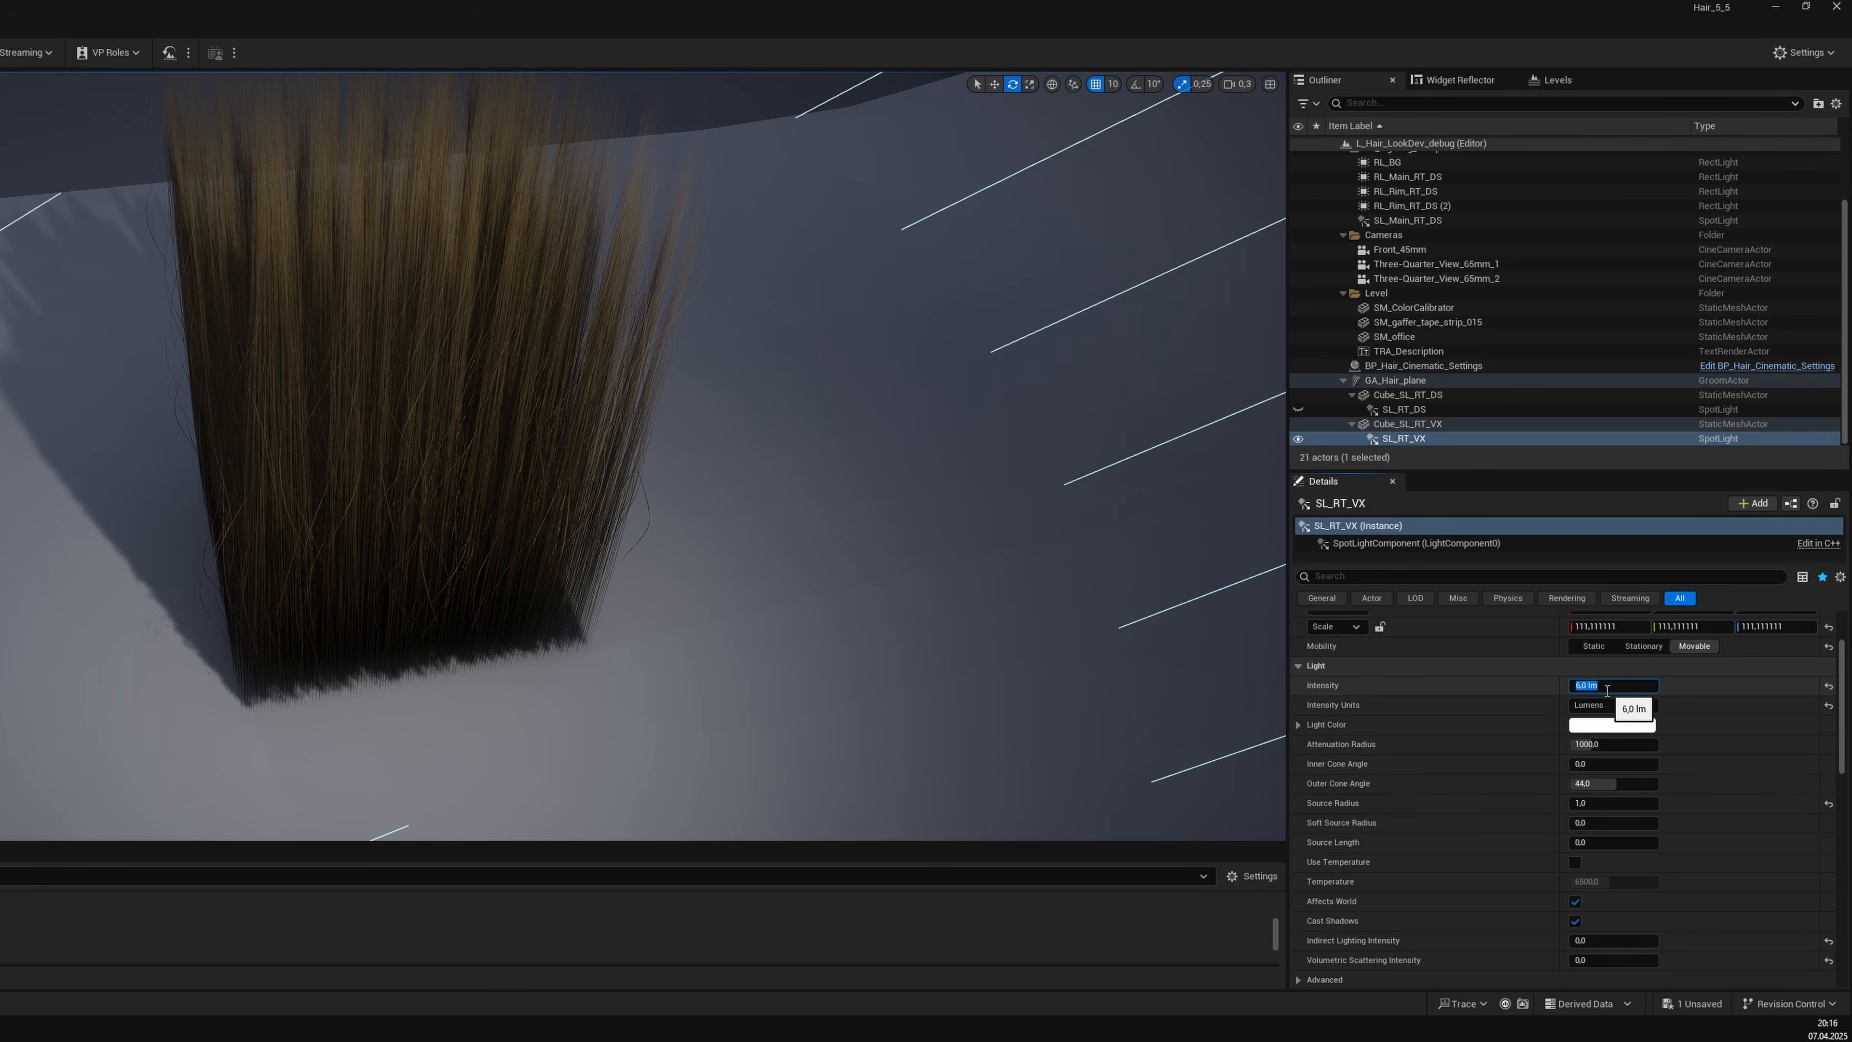
text(14)
key(Return)
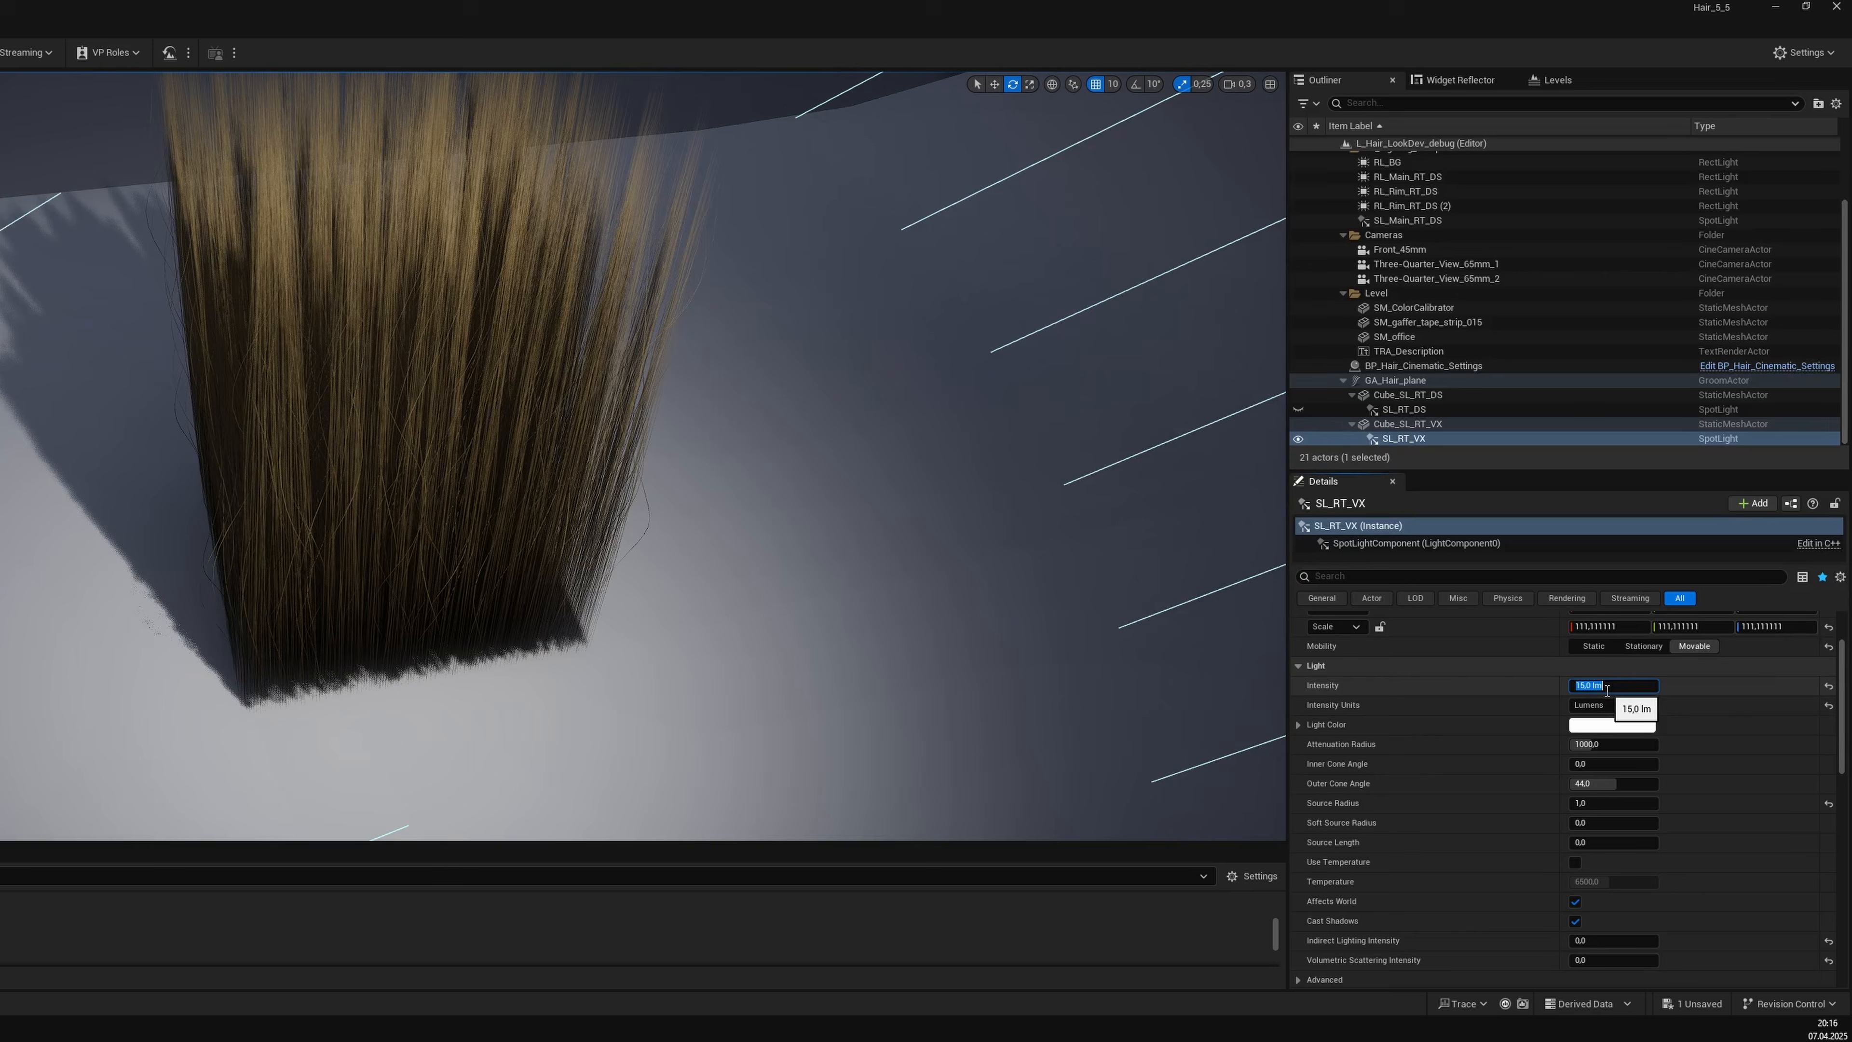
text(35)
key(Return)
alt+drag(641, 453, 818, 468)
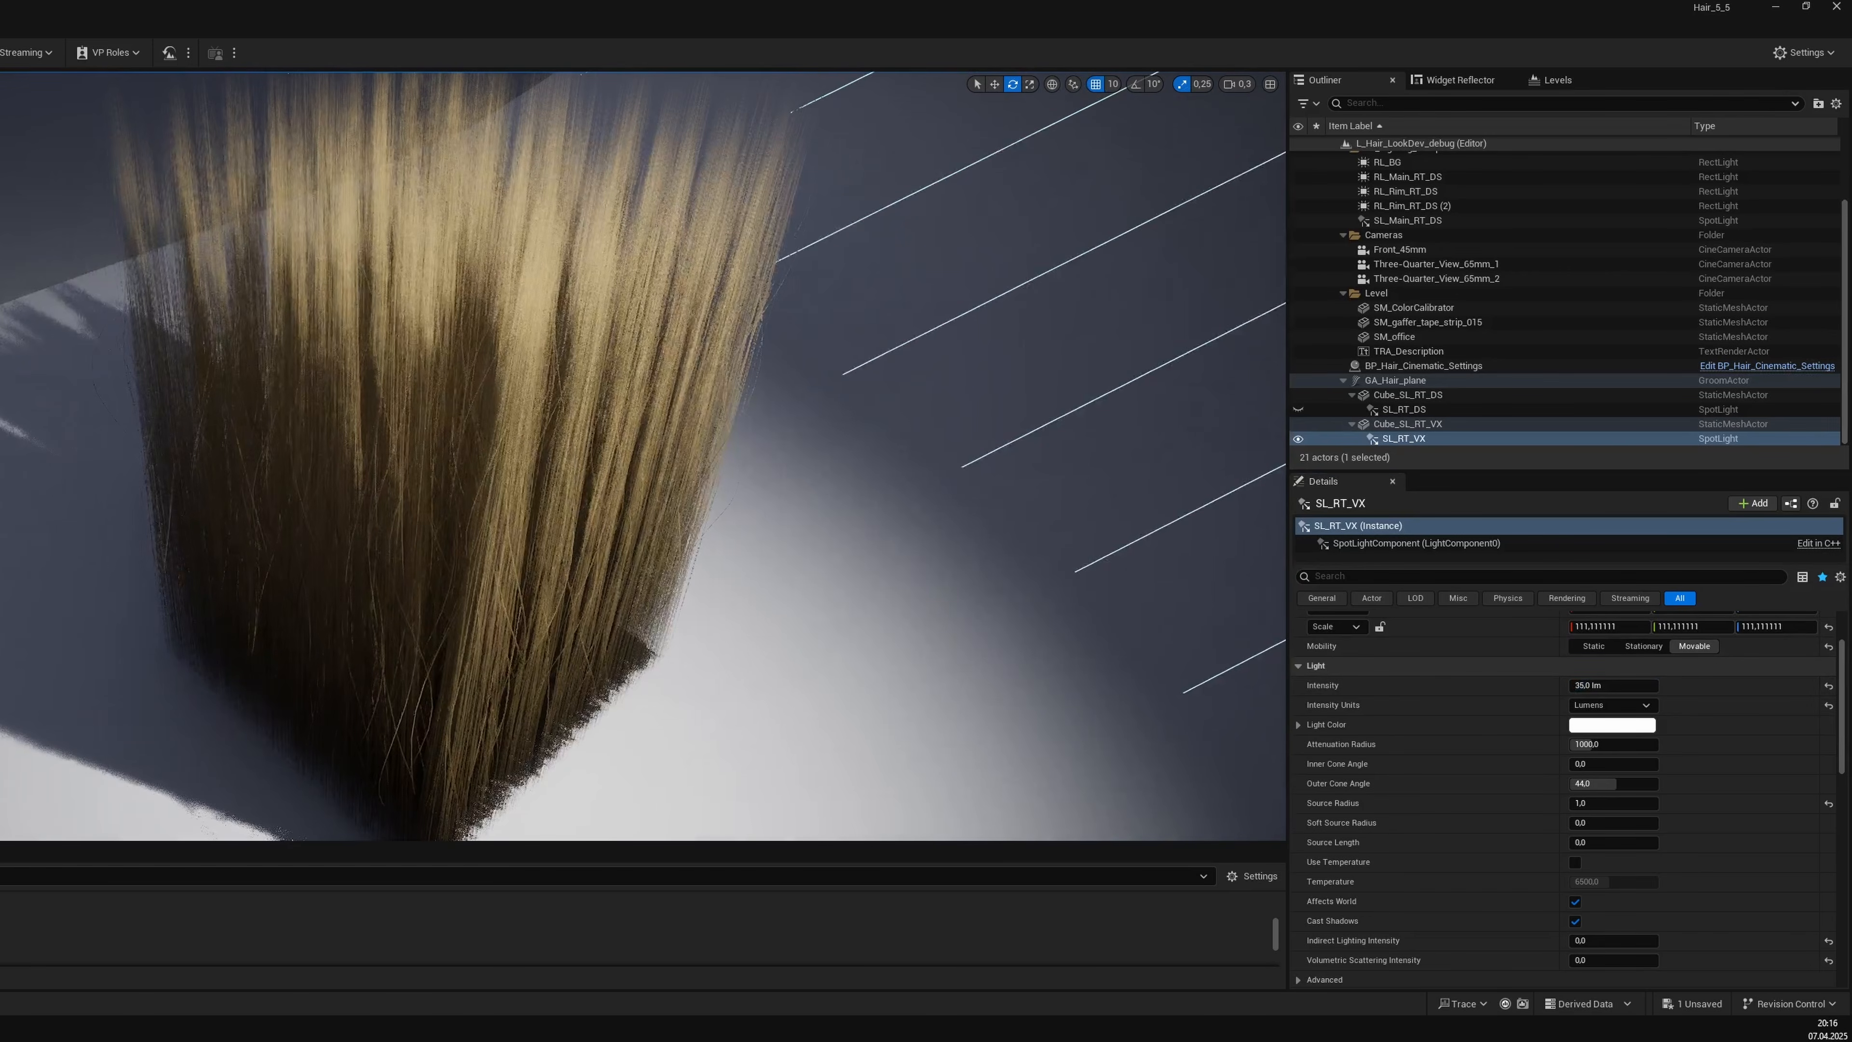
Turn PPLL Rendering on in BP_Hair_Cinematic_Settings to compare the hair under the voxel spot light, and switch it back off.
click(1480, 365)
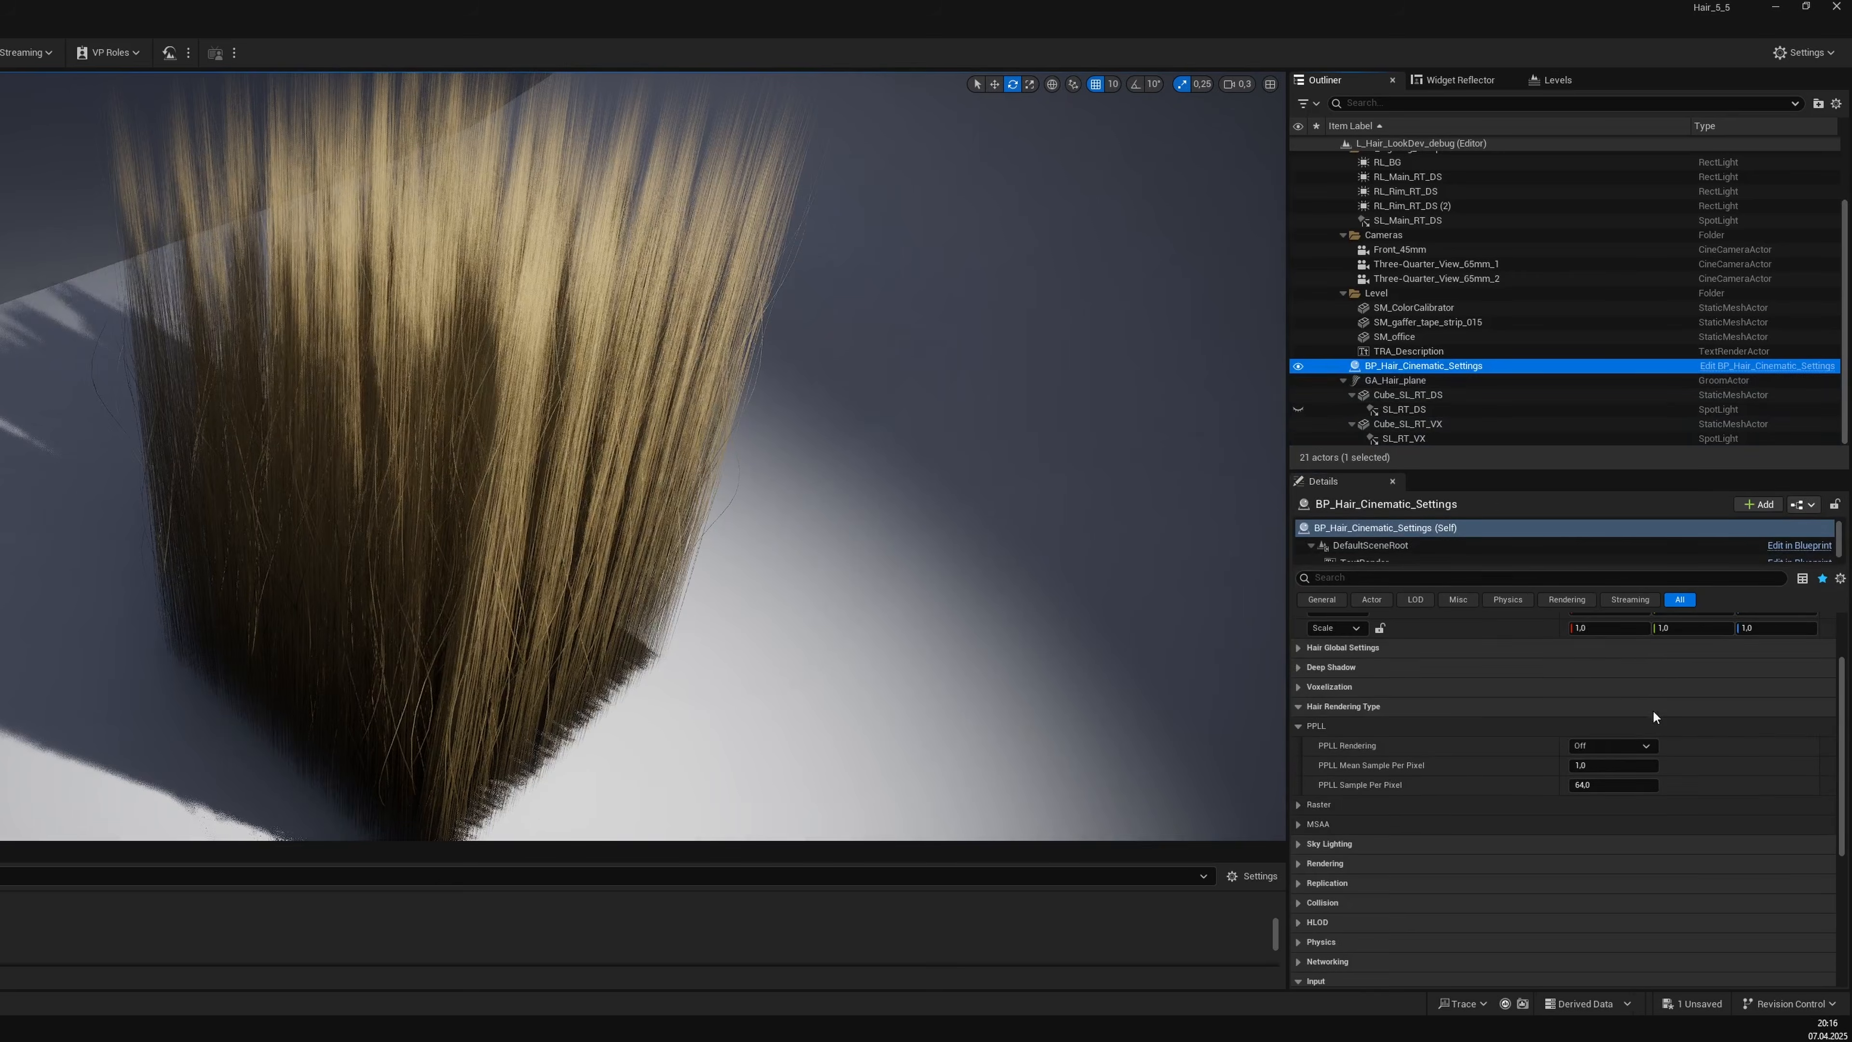
click(1588, 745)
click(1594, 772)
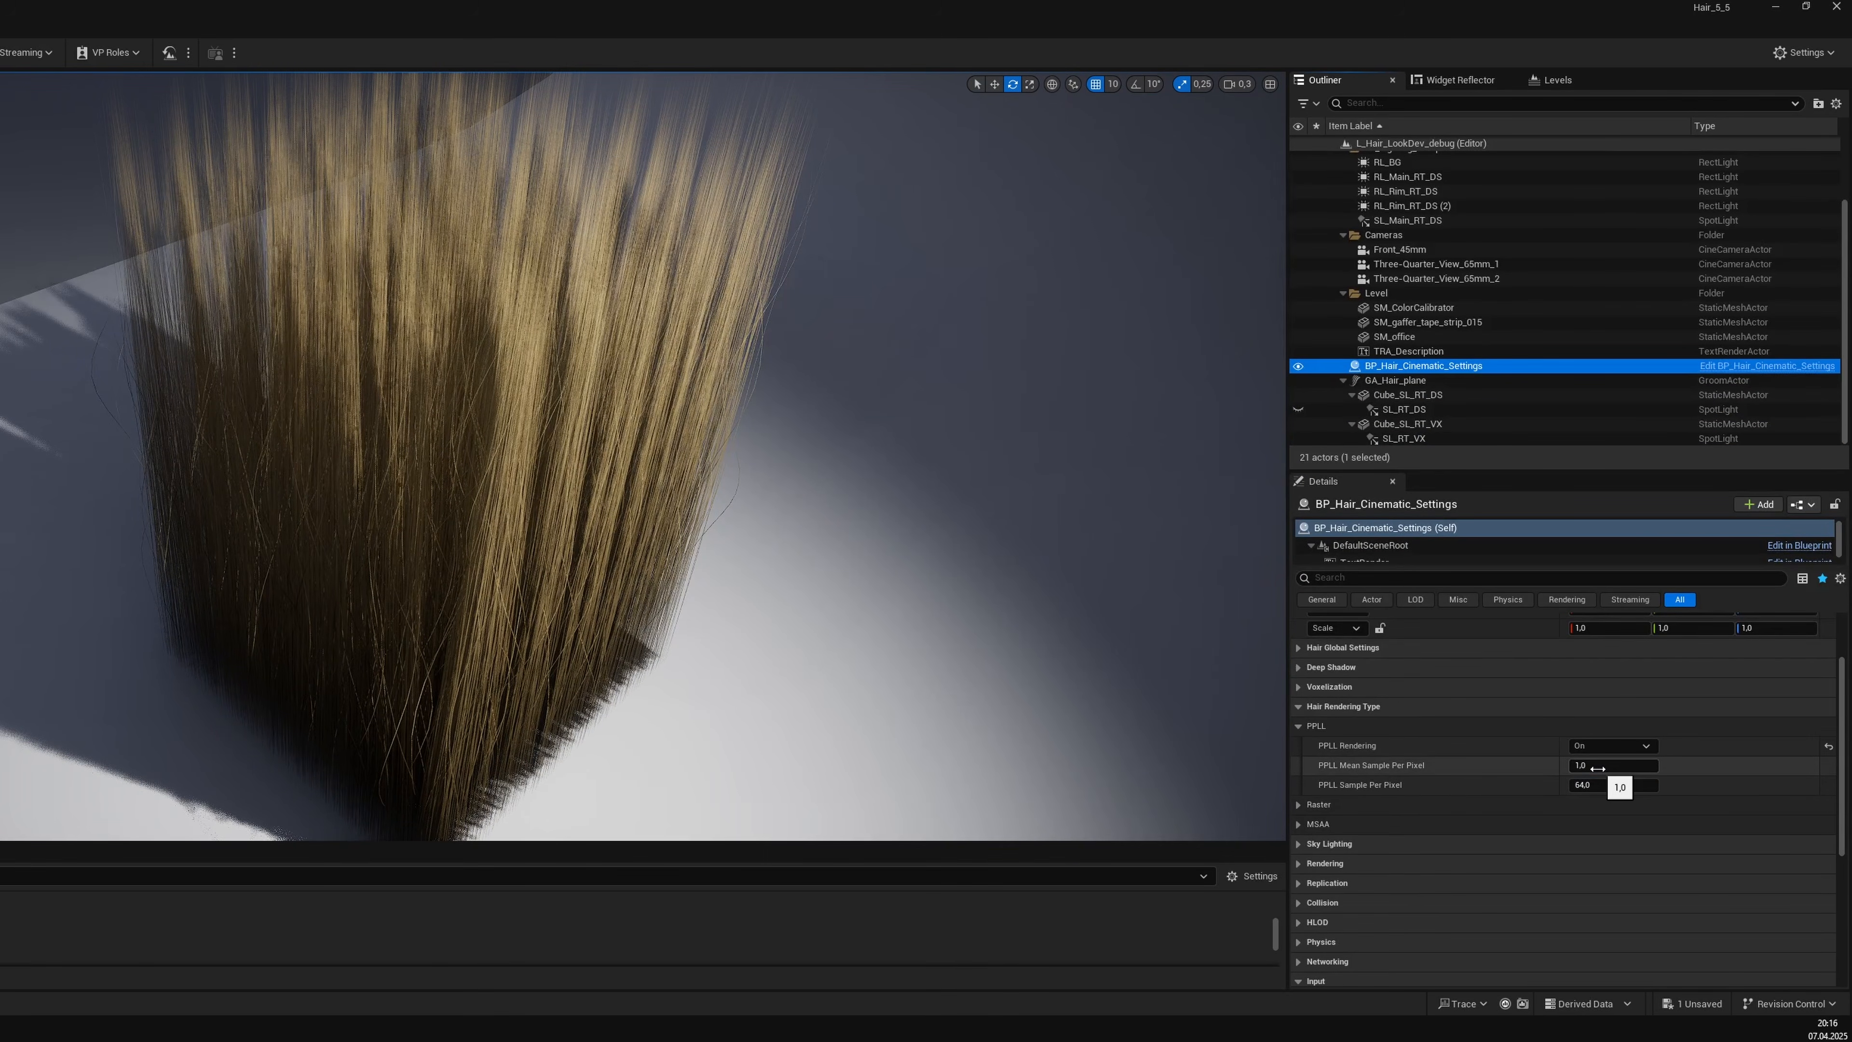
click(1598, 749)
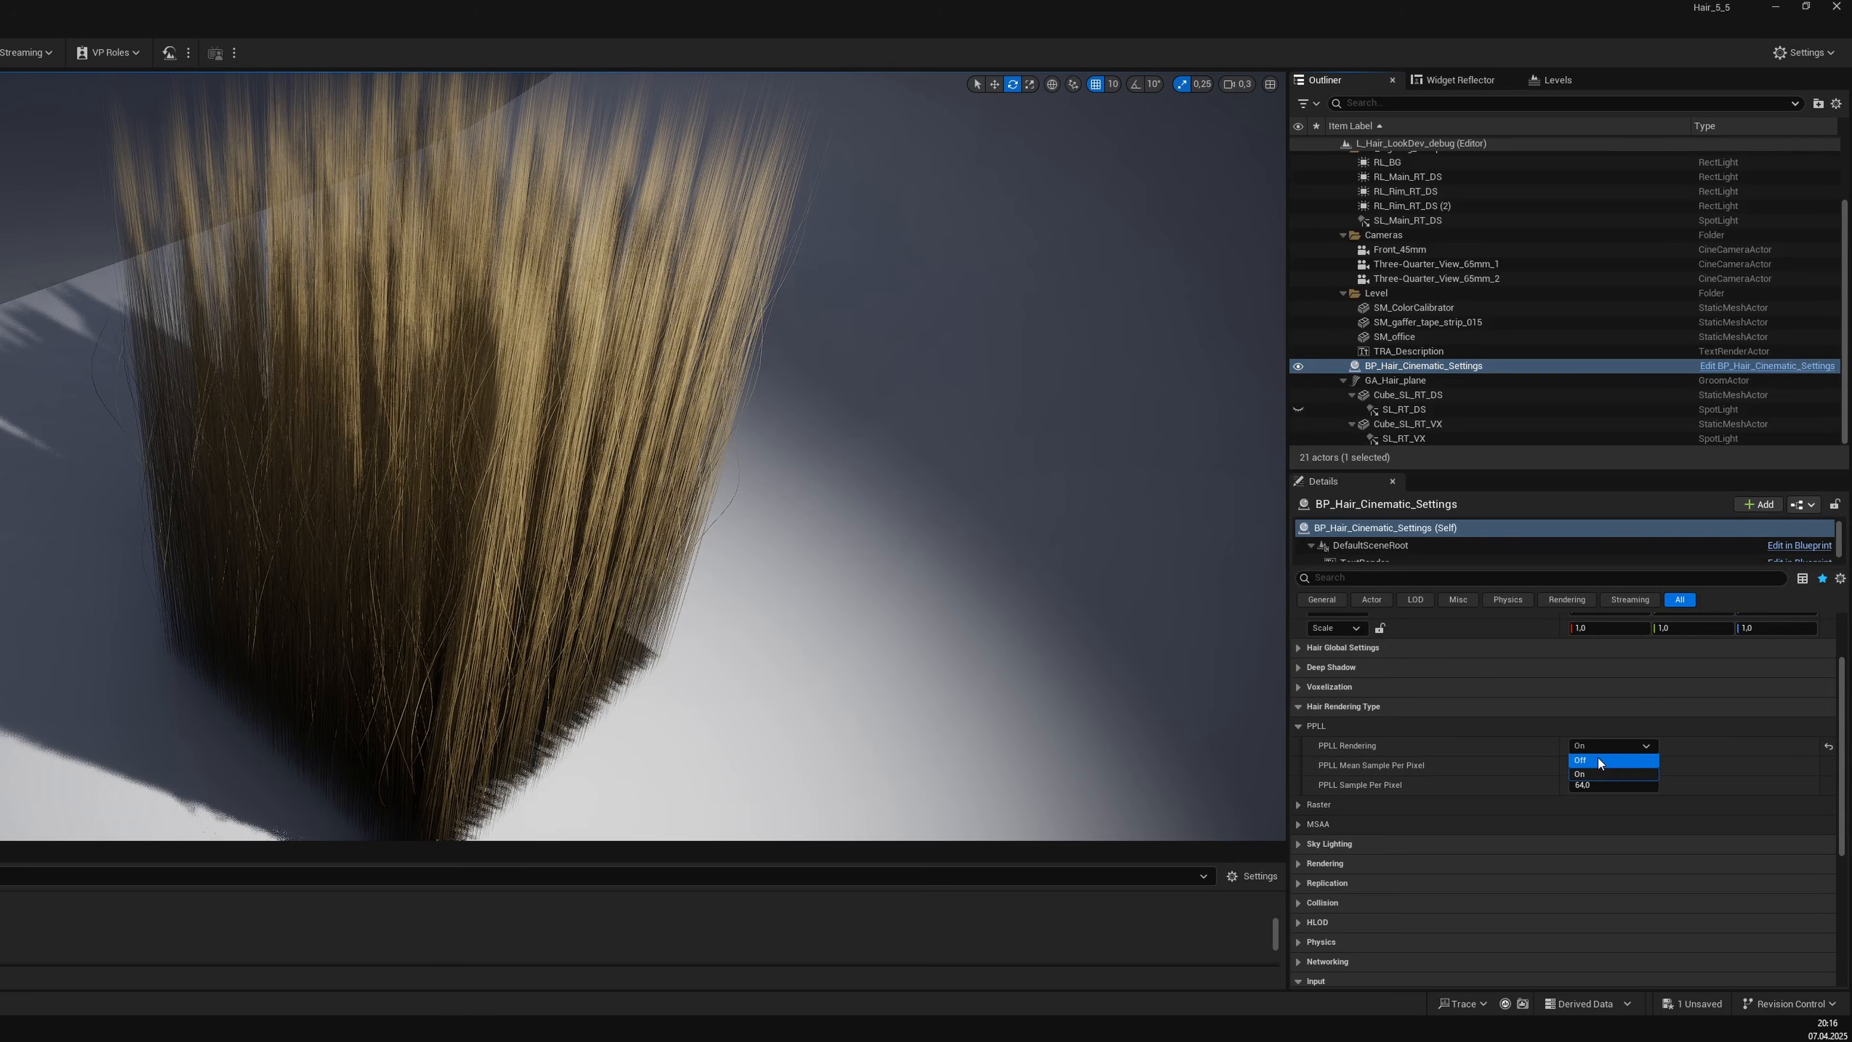
click(1597, 756)
Compare the hair strands in close-up with PPLL Rendering turned on, and undo the change.
right_drag(1010, 604, 1006, 605)
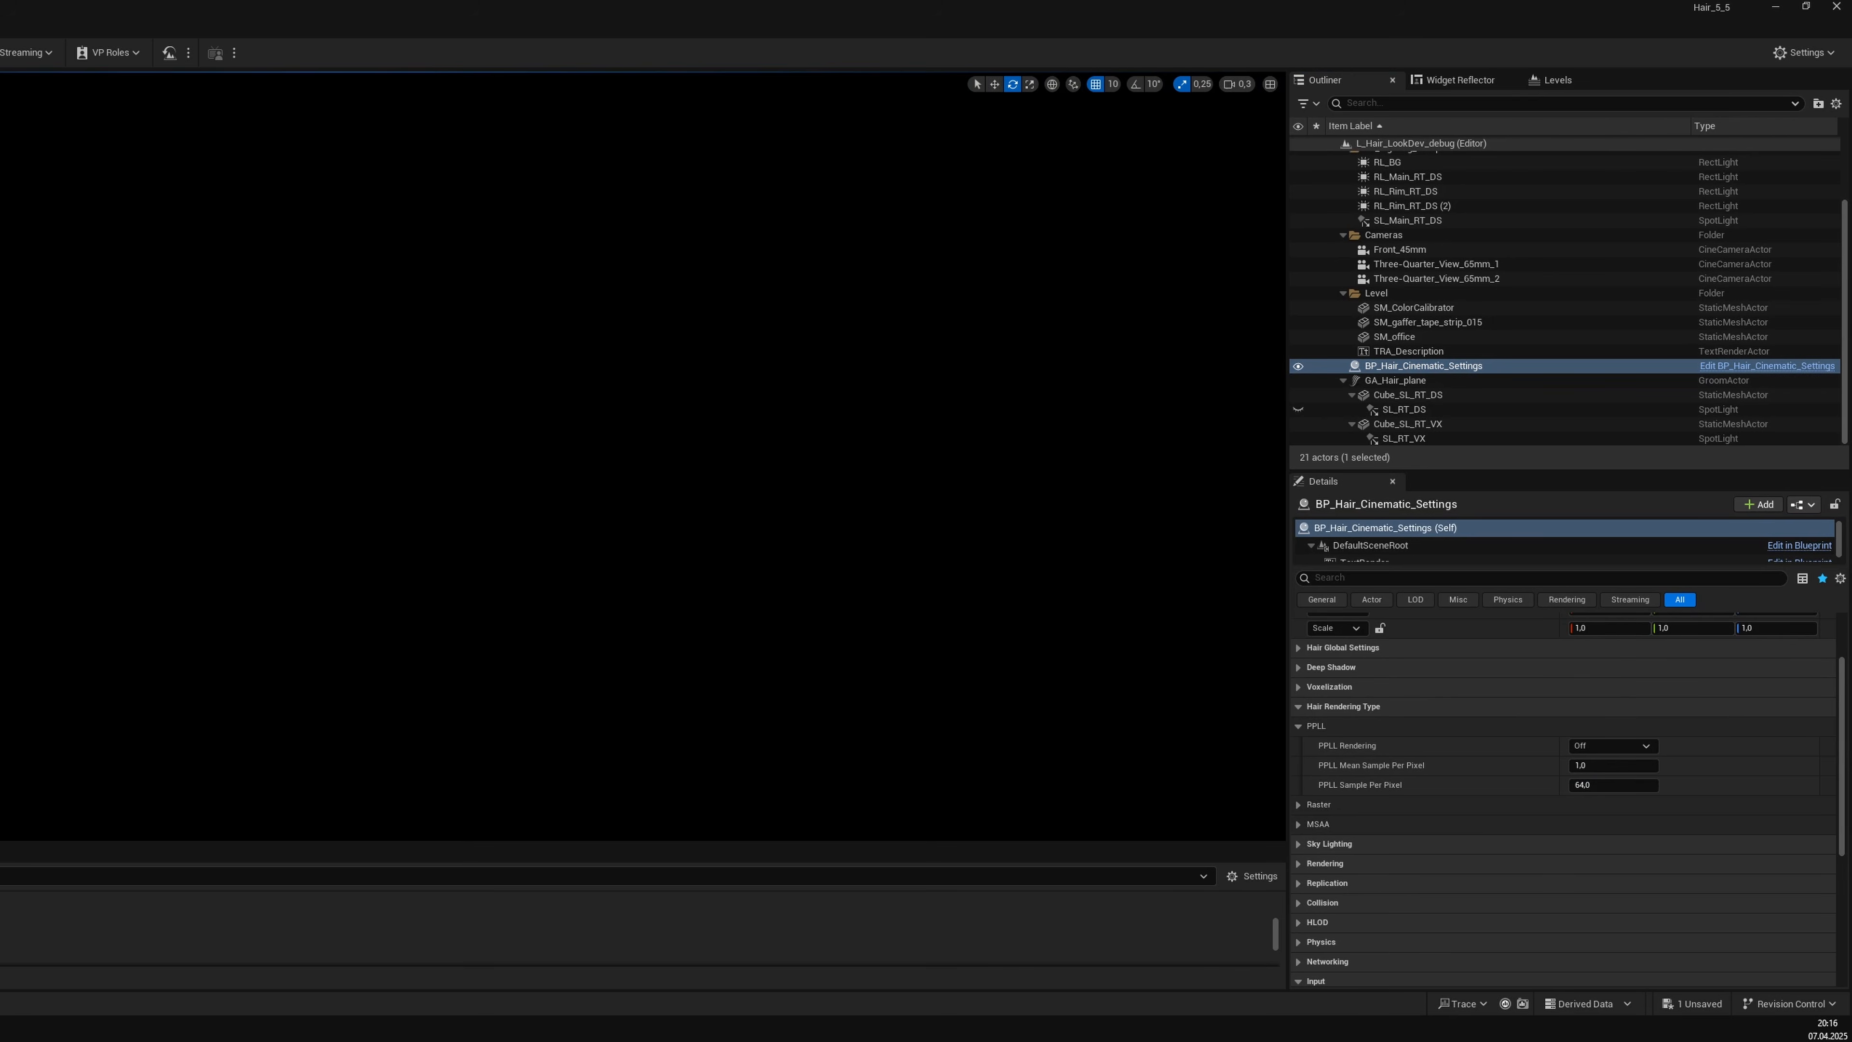
key(f)
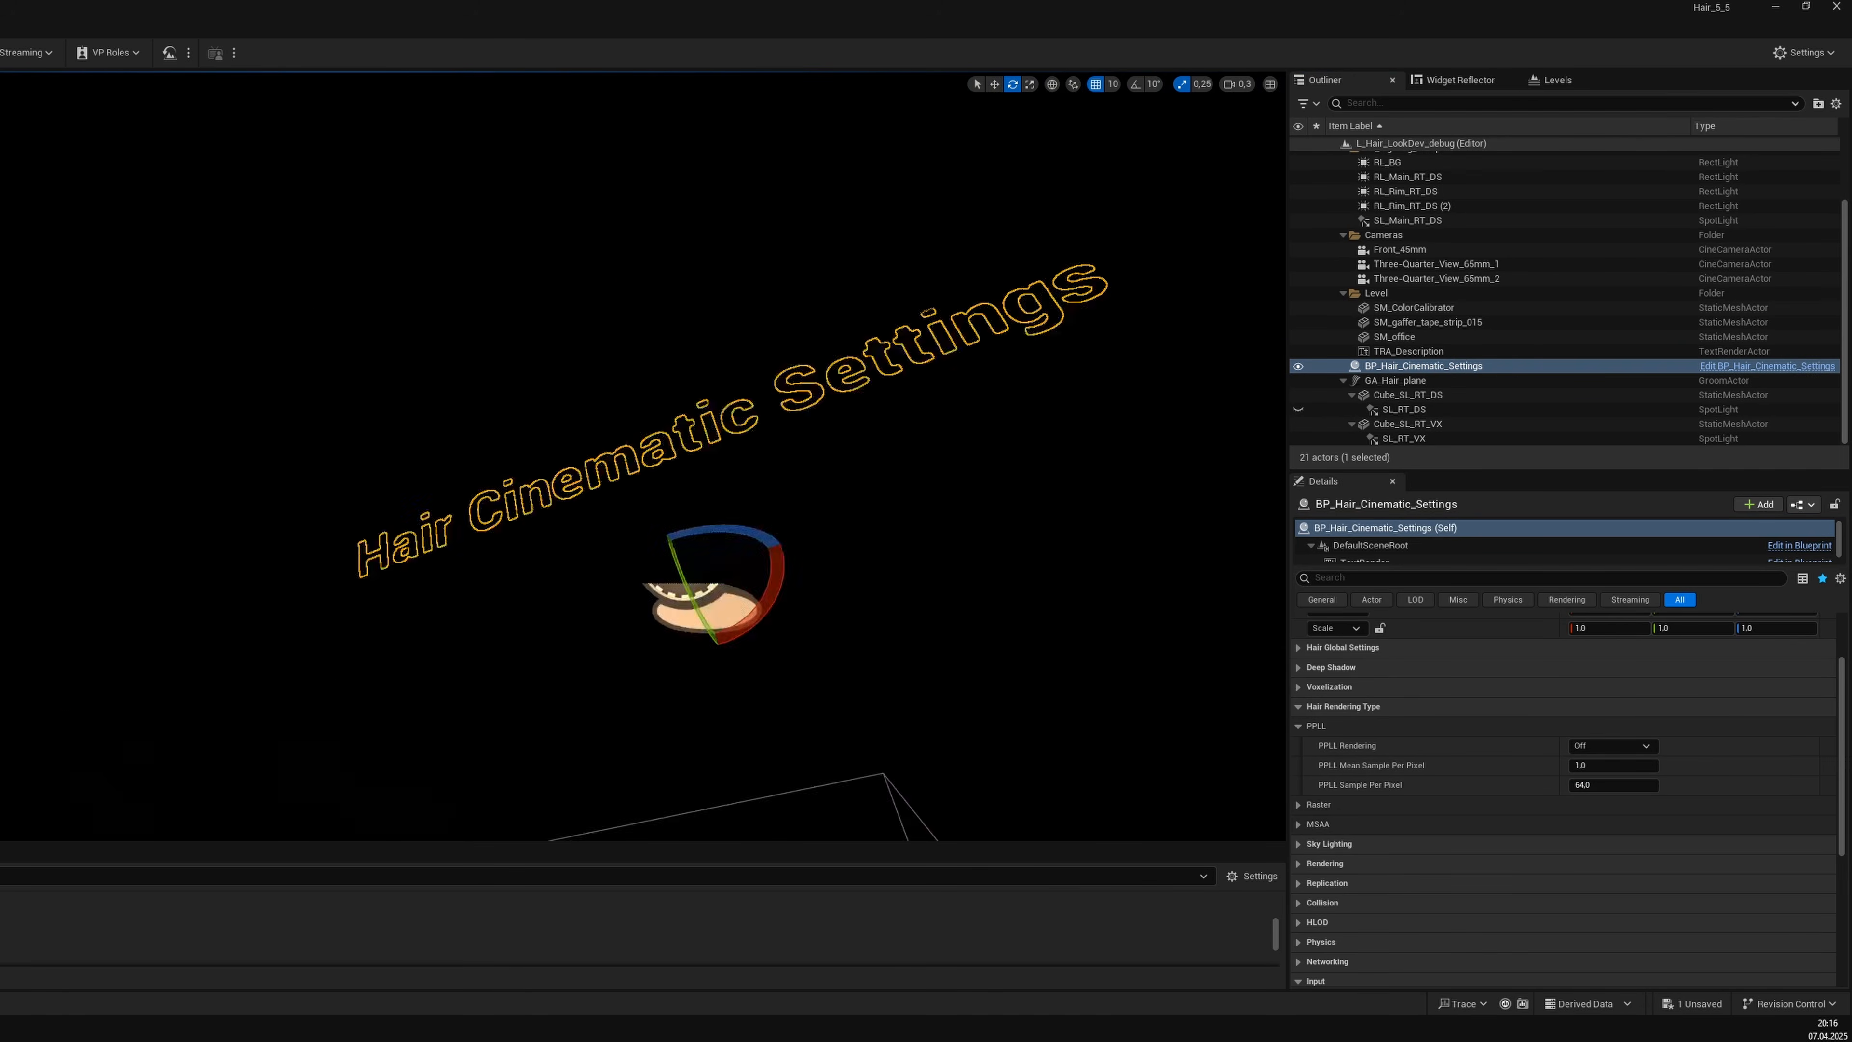
mouse_move(1006, 605)
right_down()
mouse_move(998, 628)
mouse_move(1004, 611)
right_up()
key(w)
right_drag(901, 584, 902, 583)
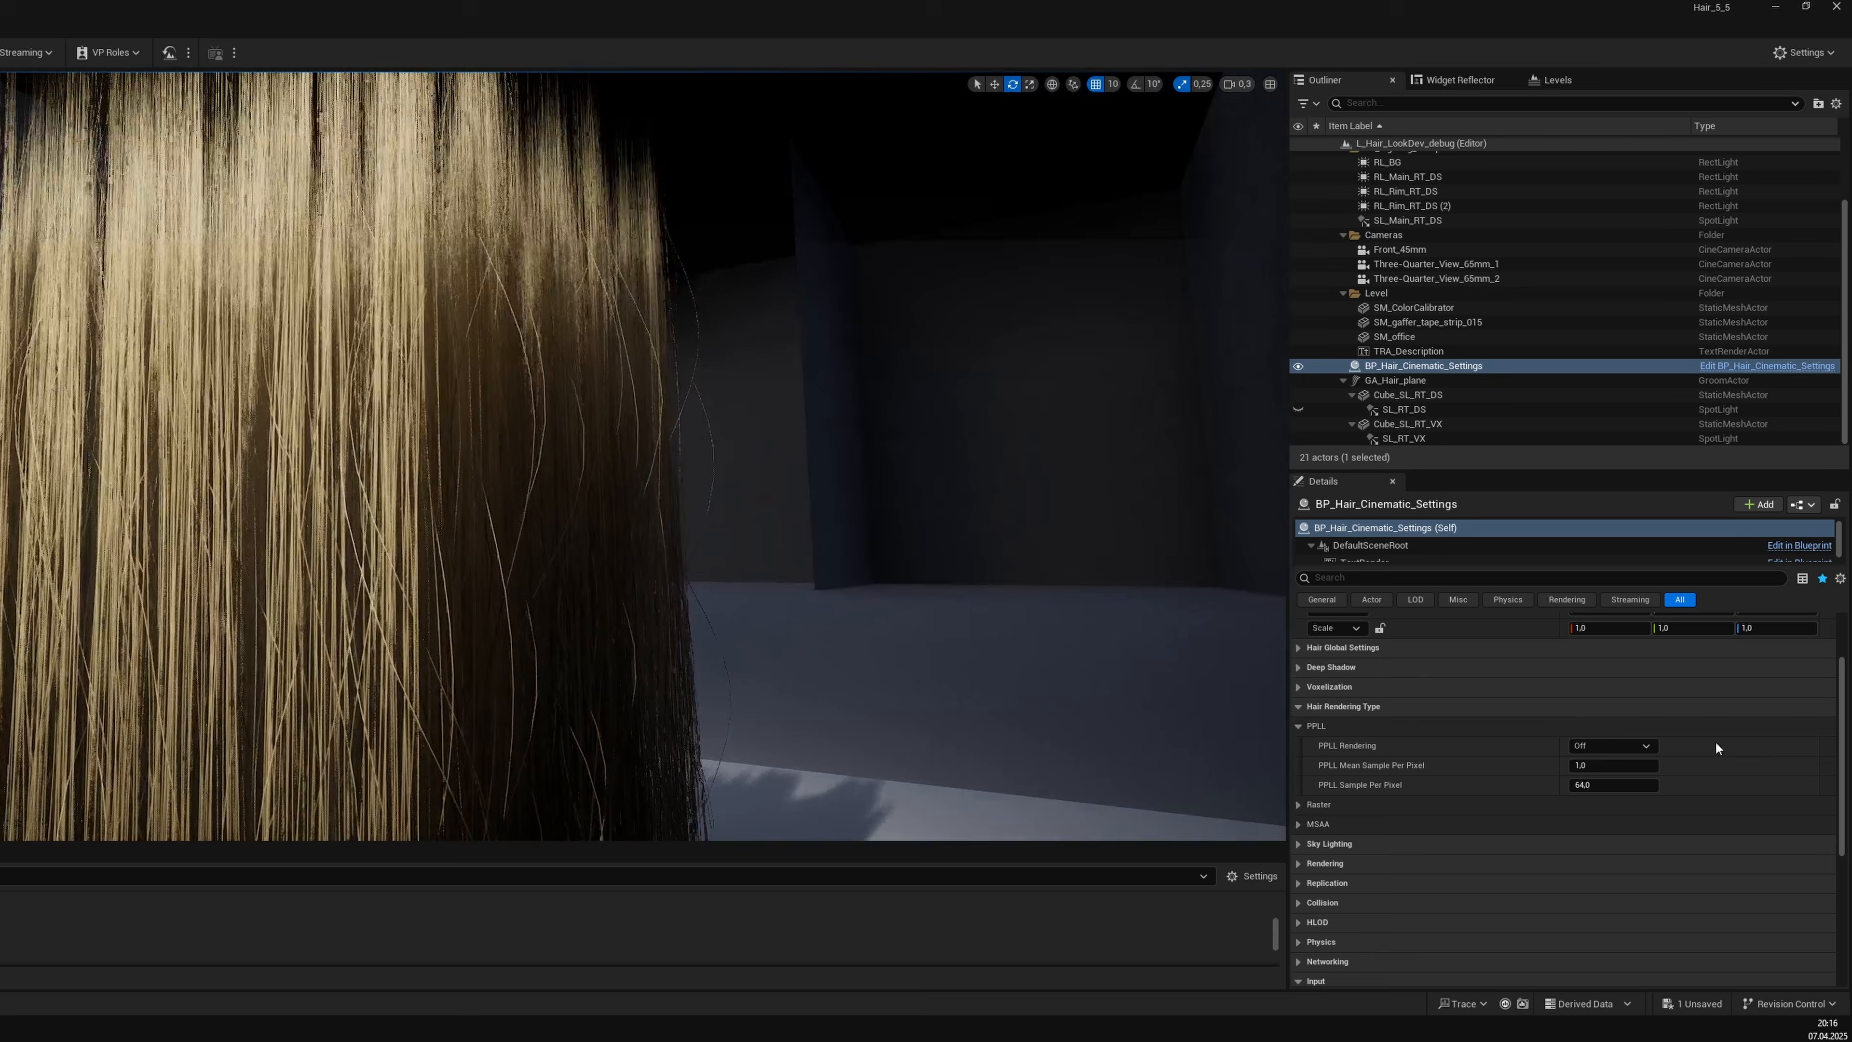
click(1617, 744)
click(1611, 768)
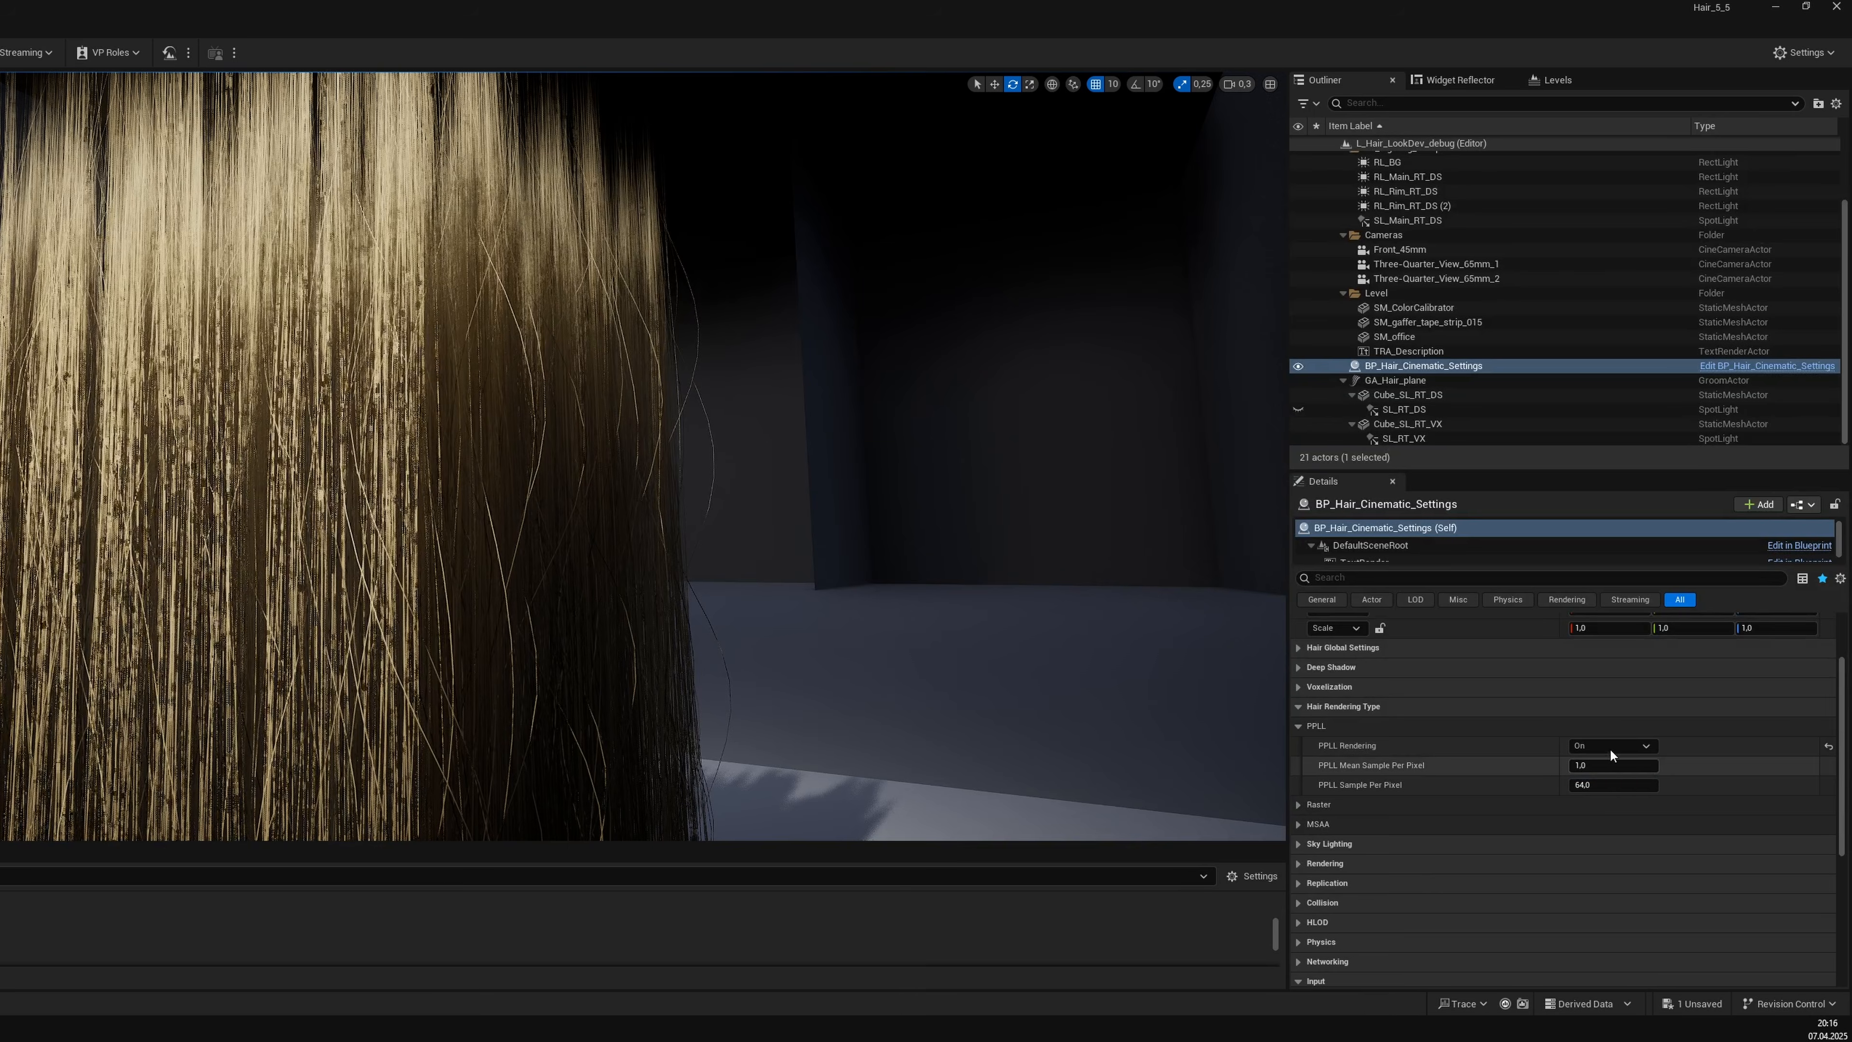
key(ctrl+z)
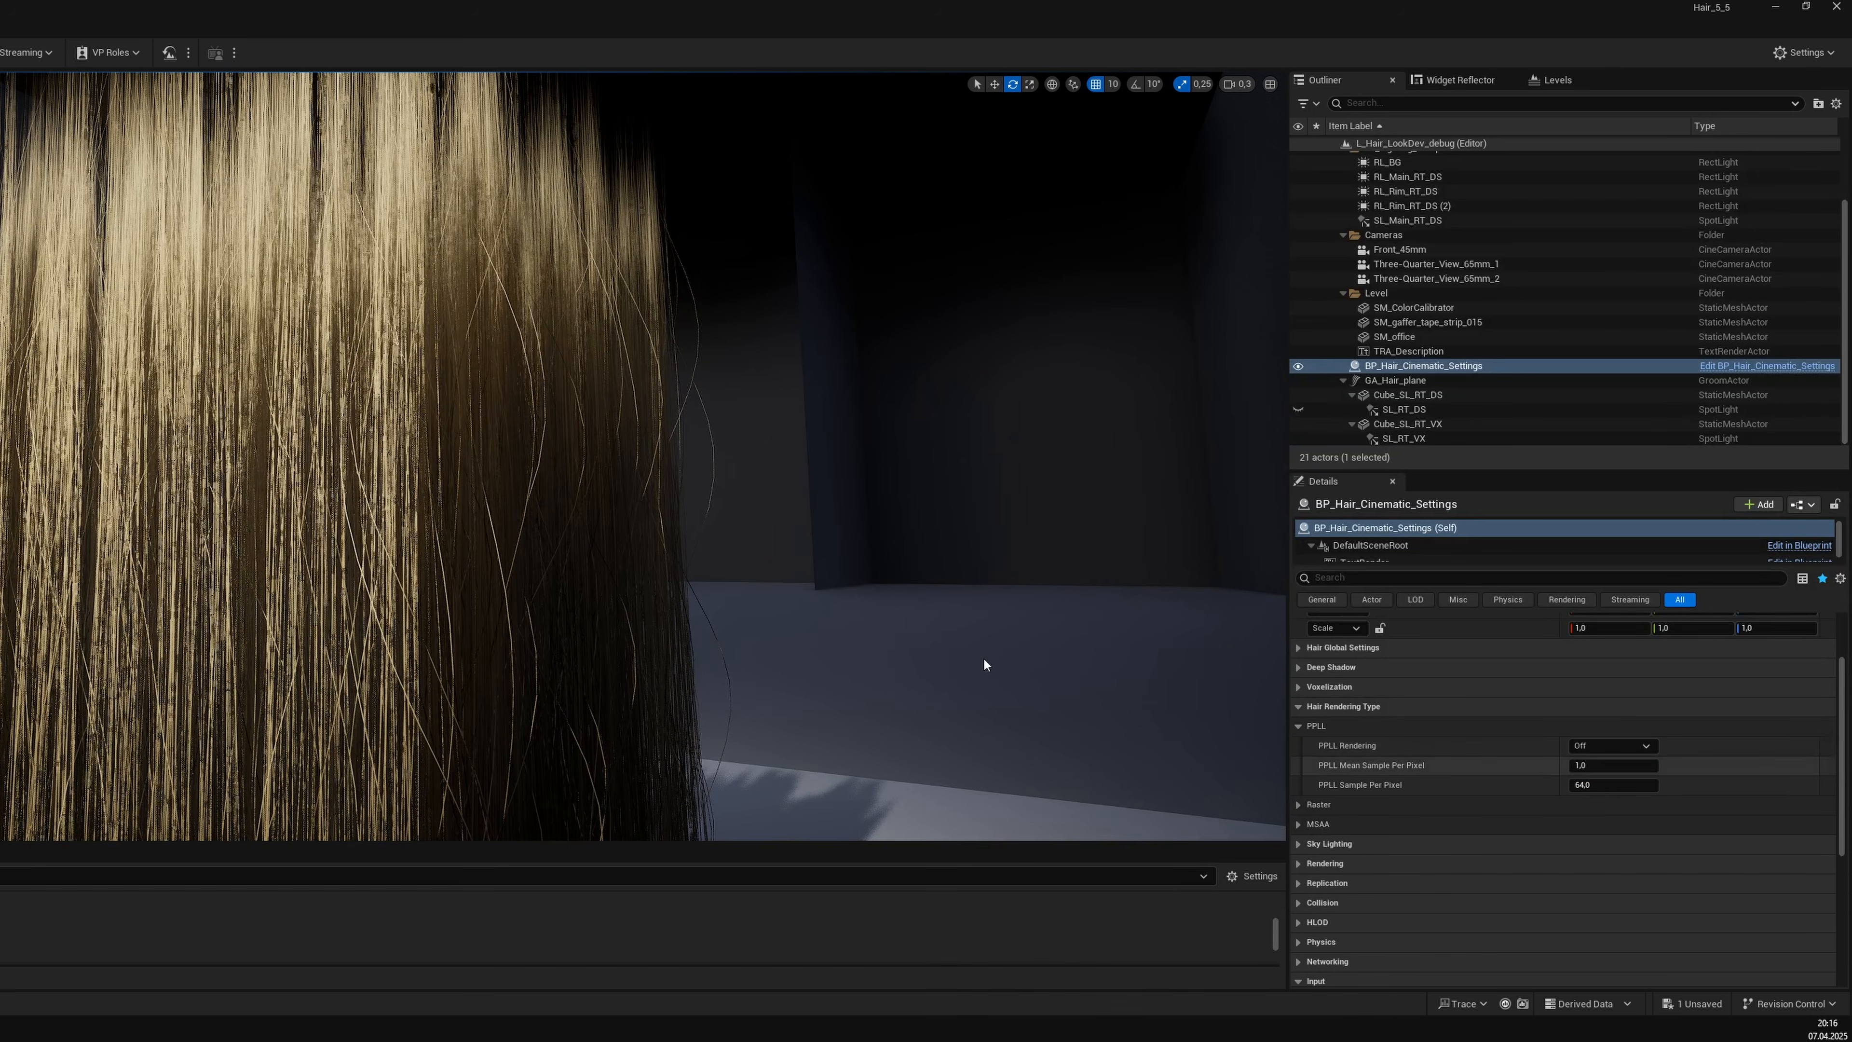
Compare the whole hair block from a distance with PPLL Rendering turned on, and undo the change.
key(f)
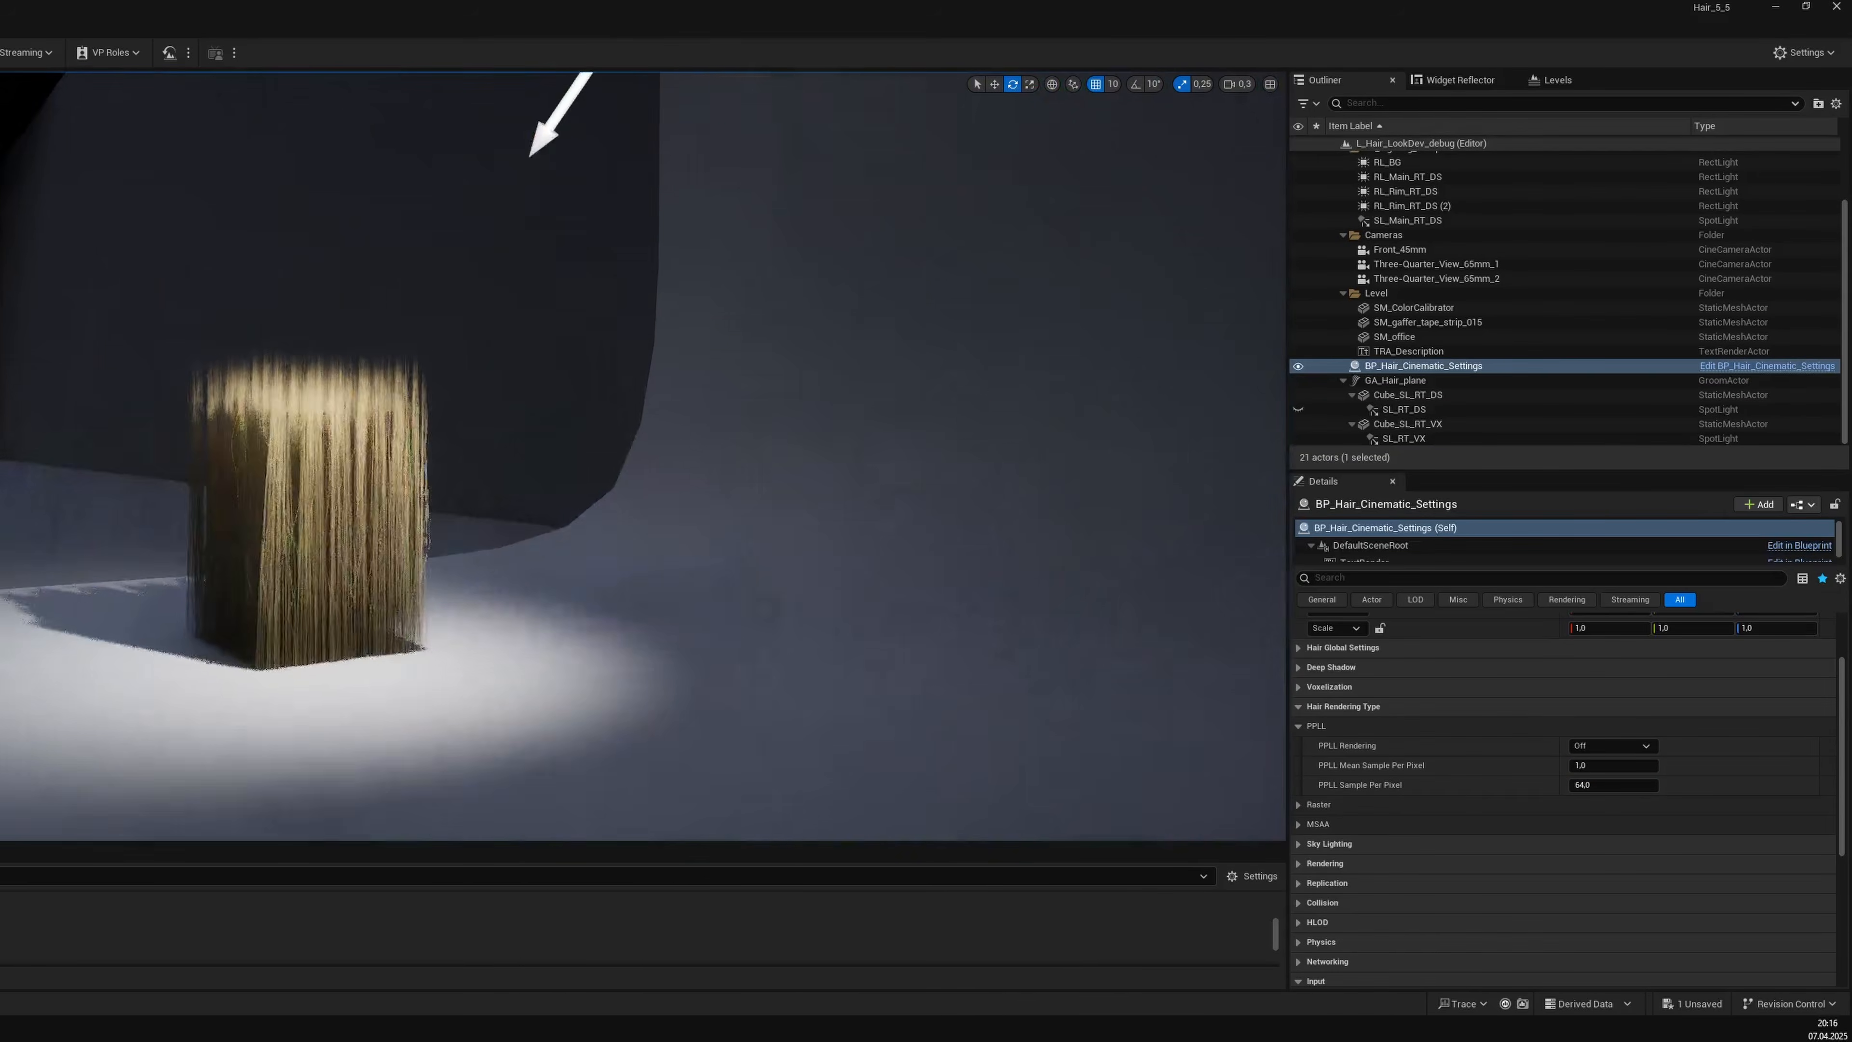
click(1583, 743)
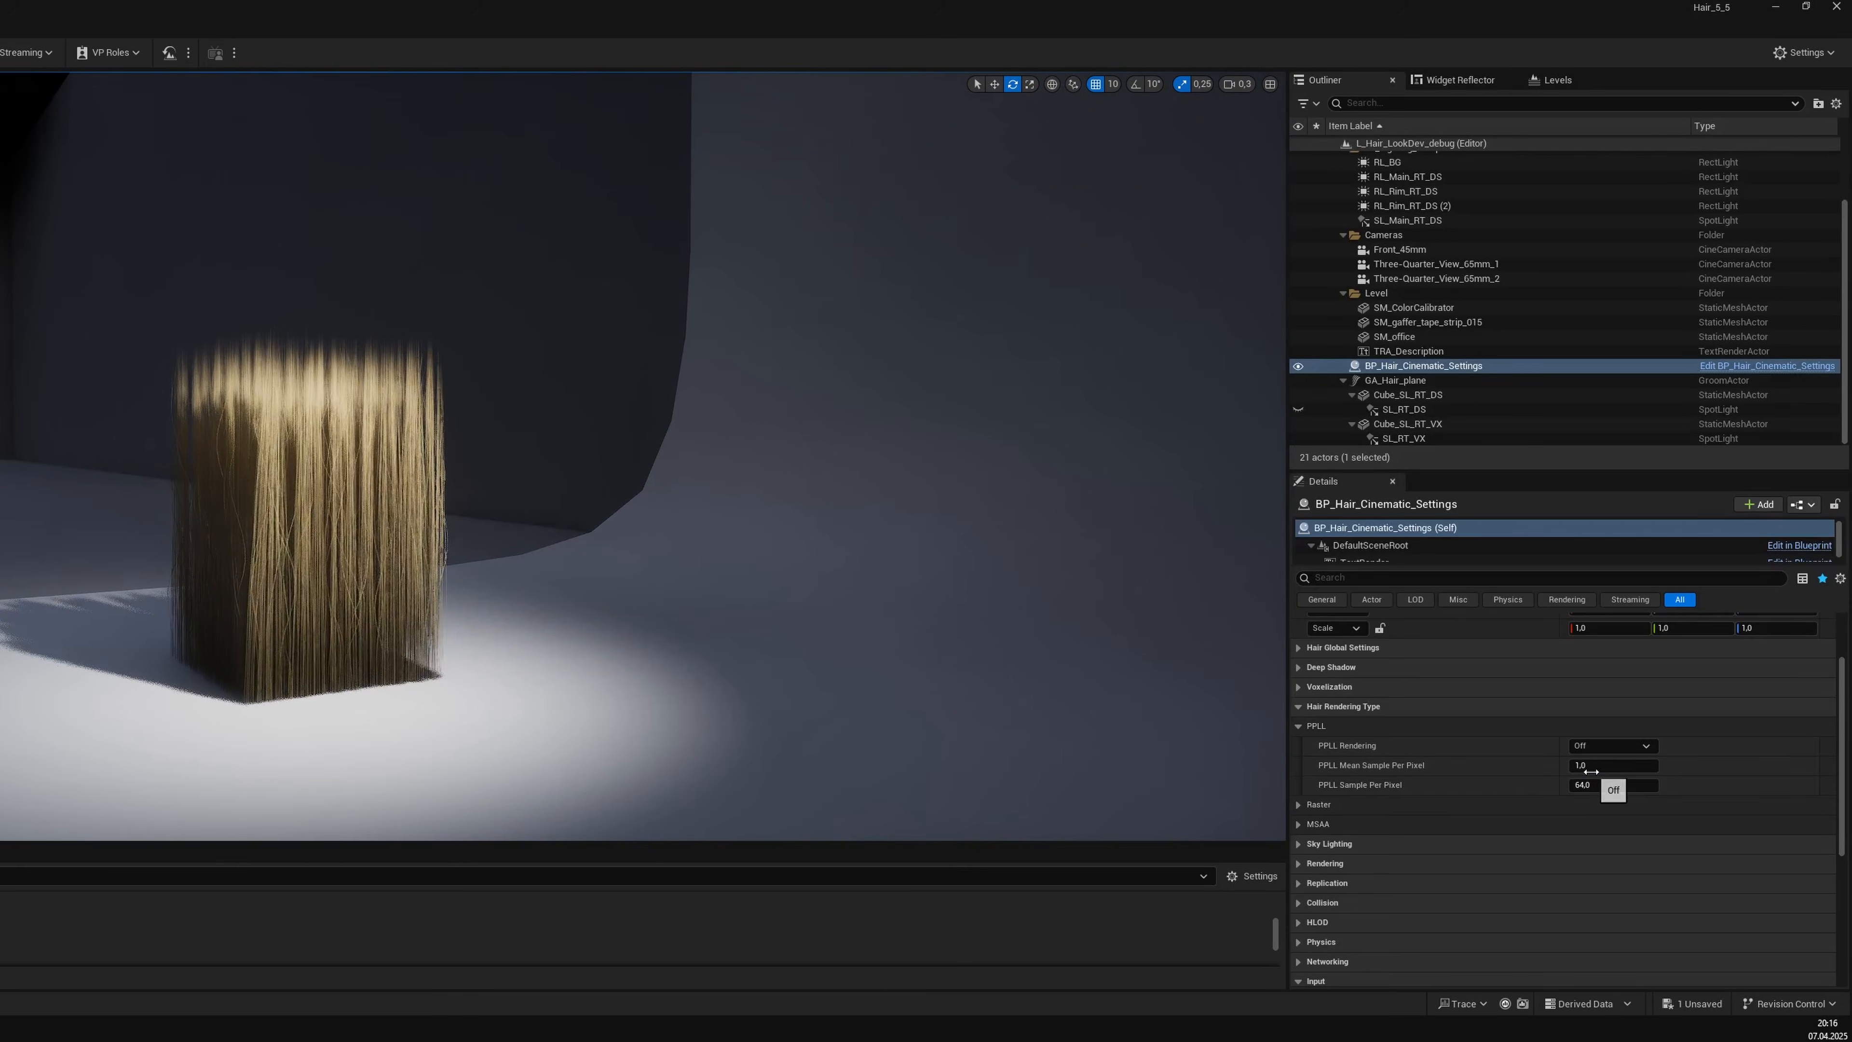
click(1592, 774)
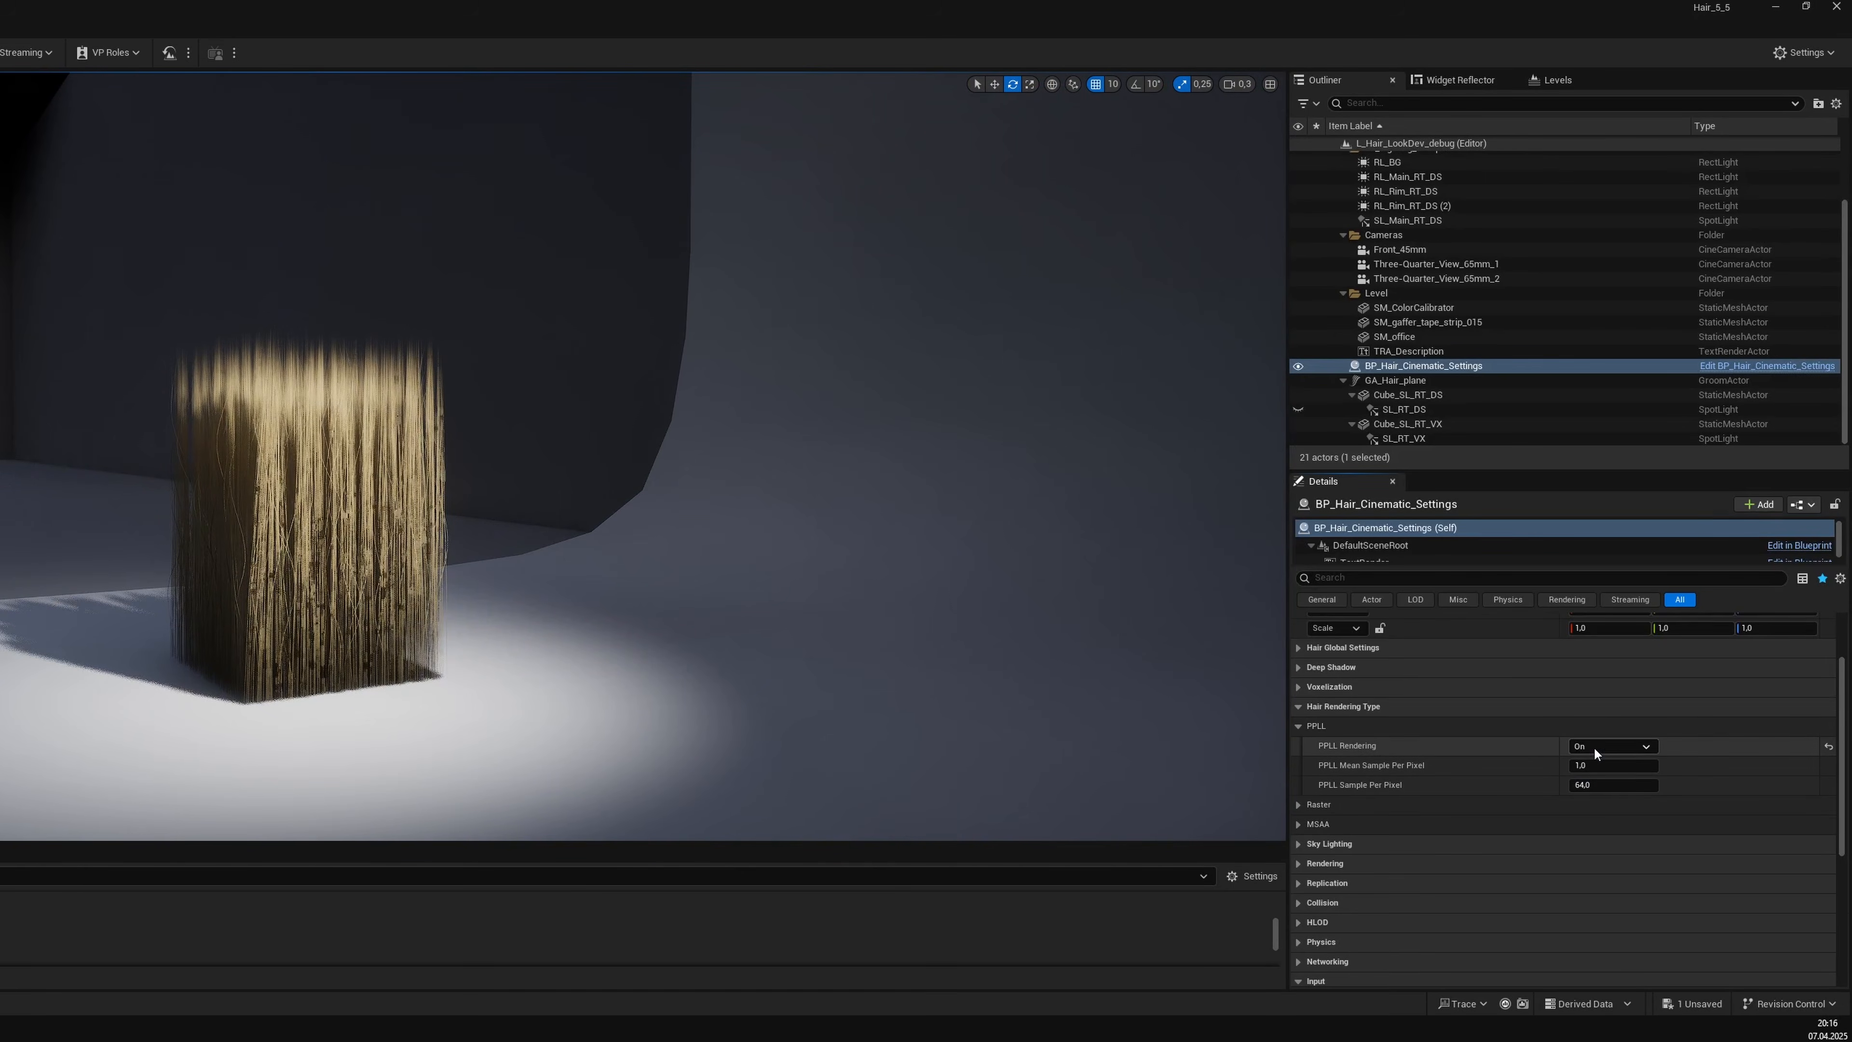
key(ctrl+z)
right_drag(729, 547, 788, 605)
right_drag(1258, 709, 1240, 689)
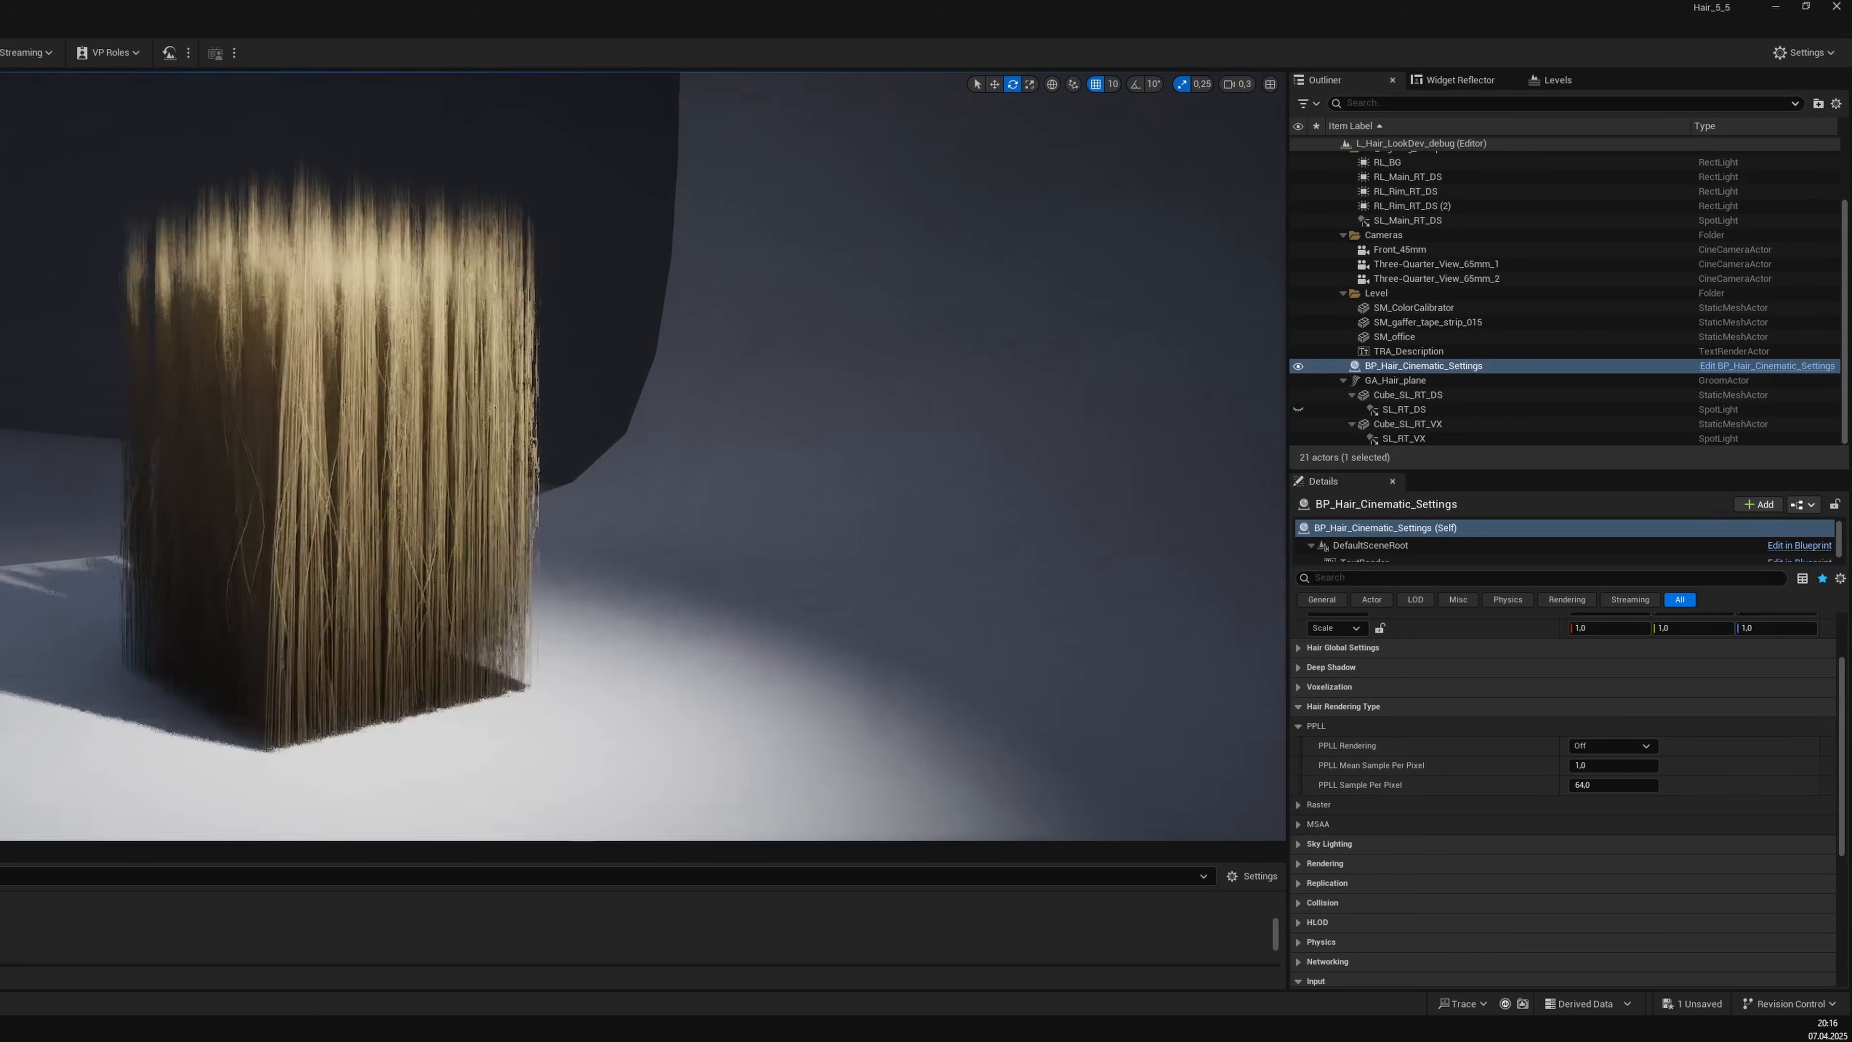
Collapse the PPLL and Hair Rendering Type sections, and expand the Sky Lighting settings.
click(1299, 727)
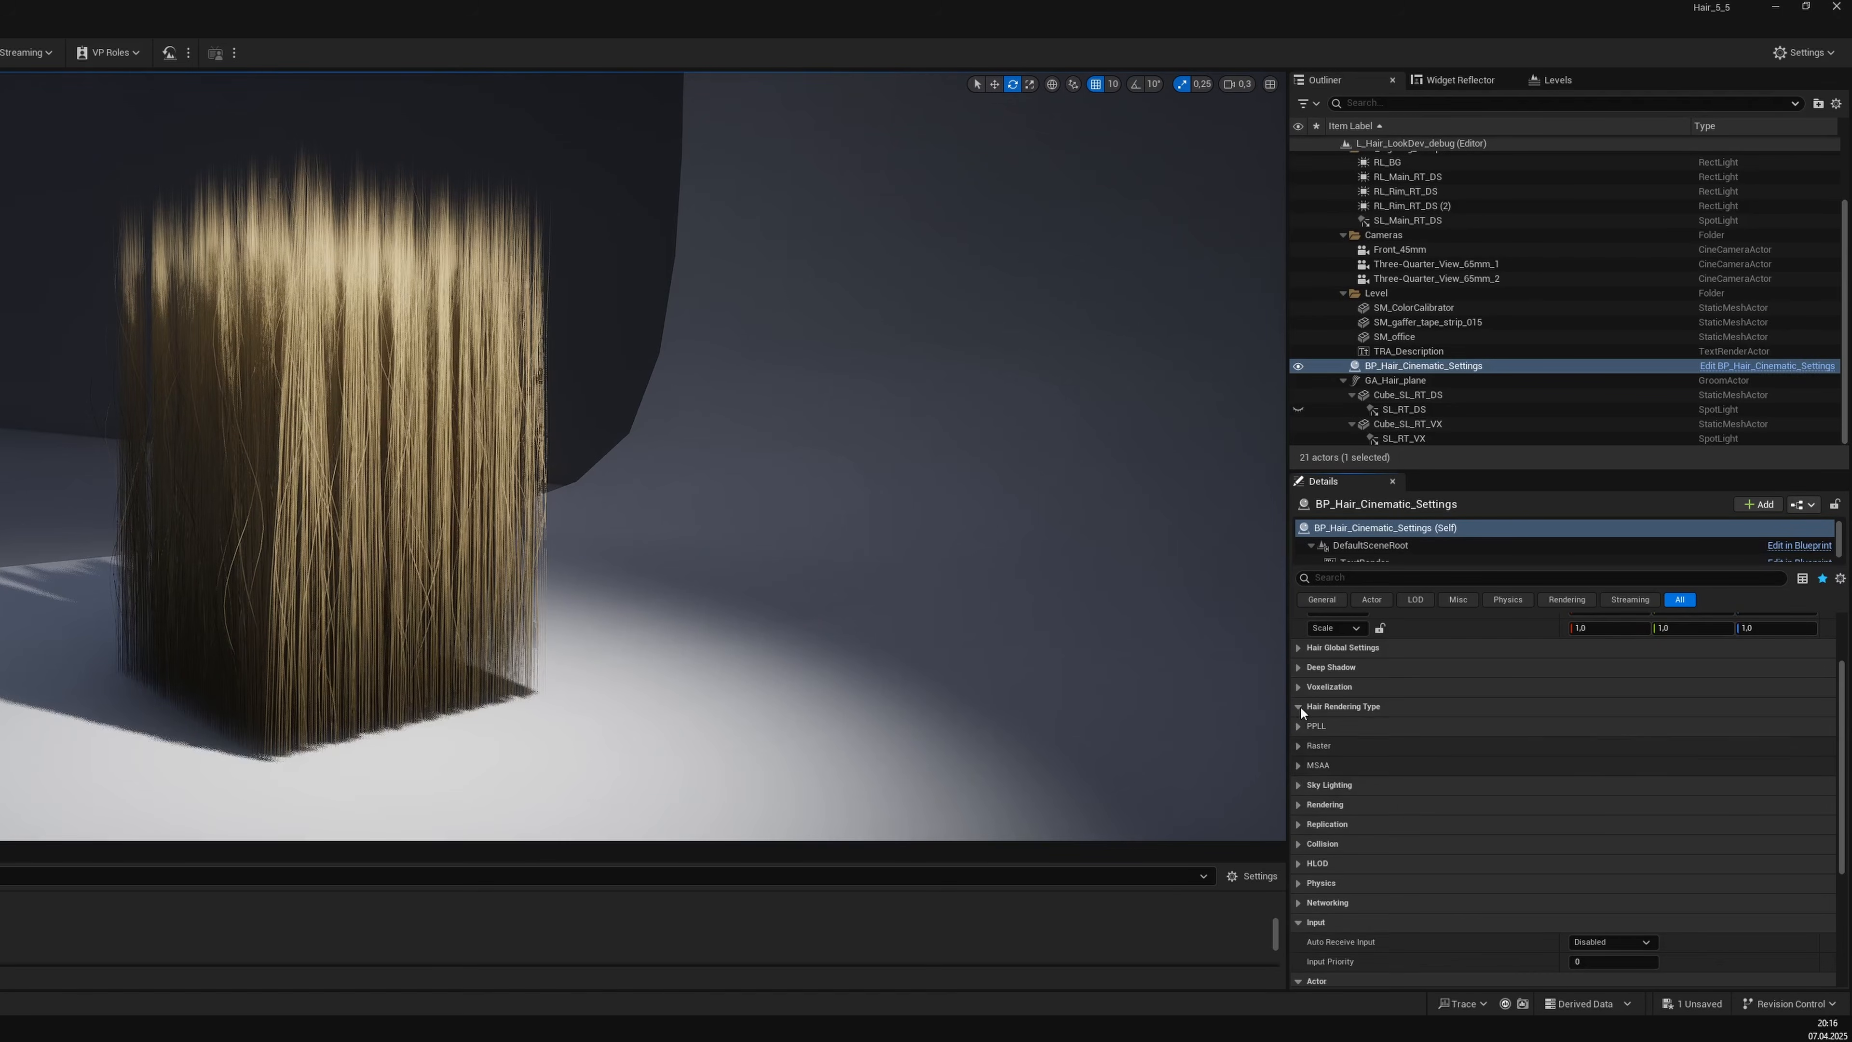
click(1300, 706)
click(1305, 725)
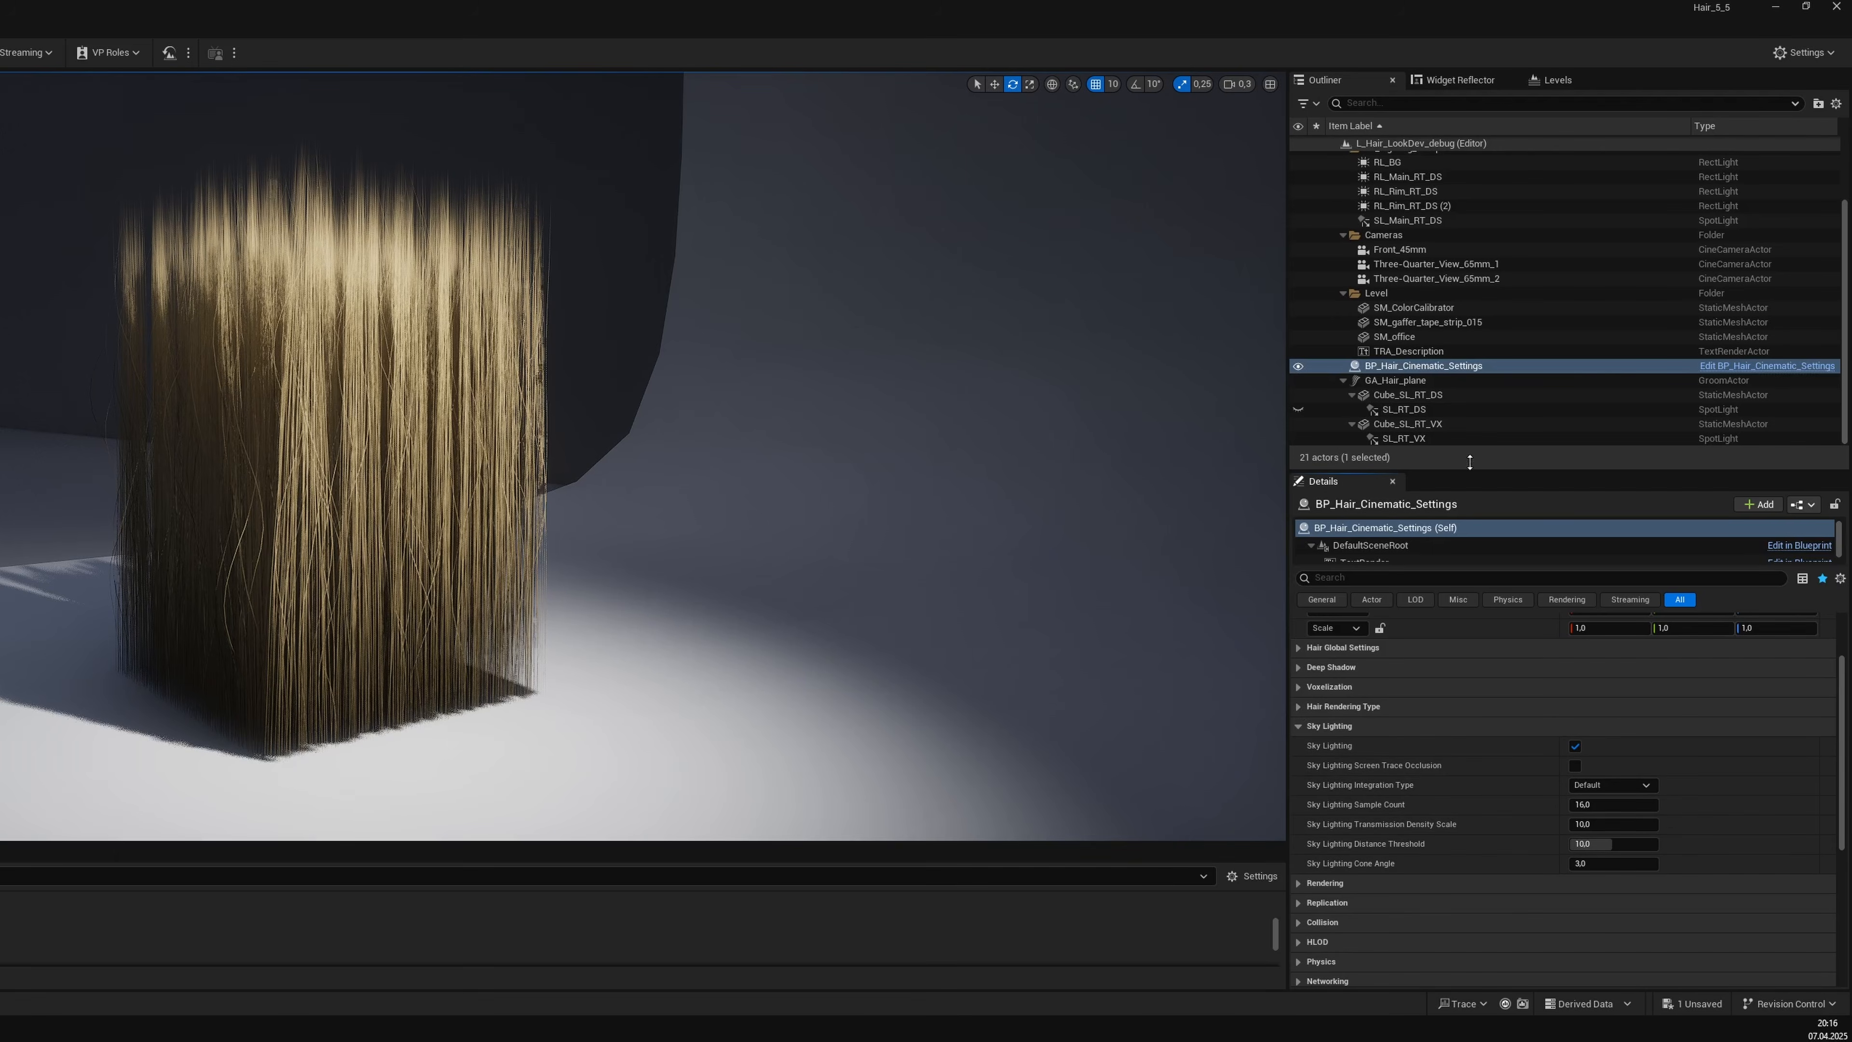
Lower the SL_RT_VX spot light's intensity to 14 lm.
click(1390, 424)
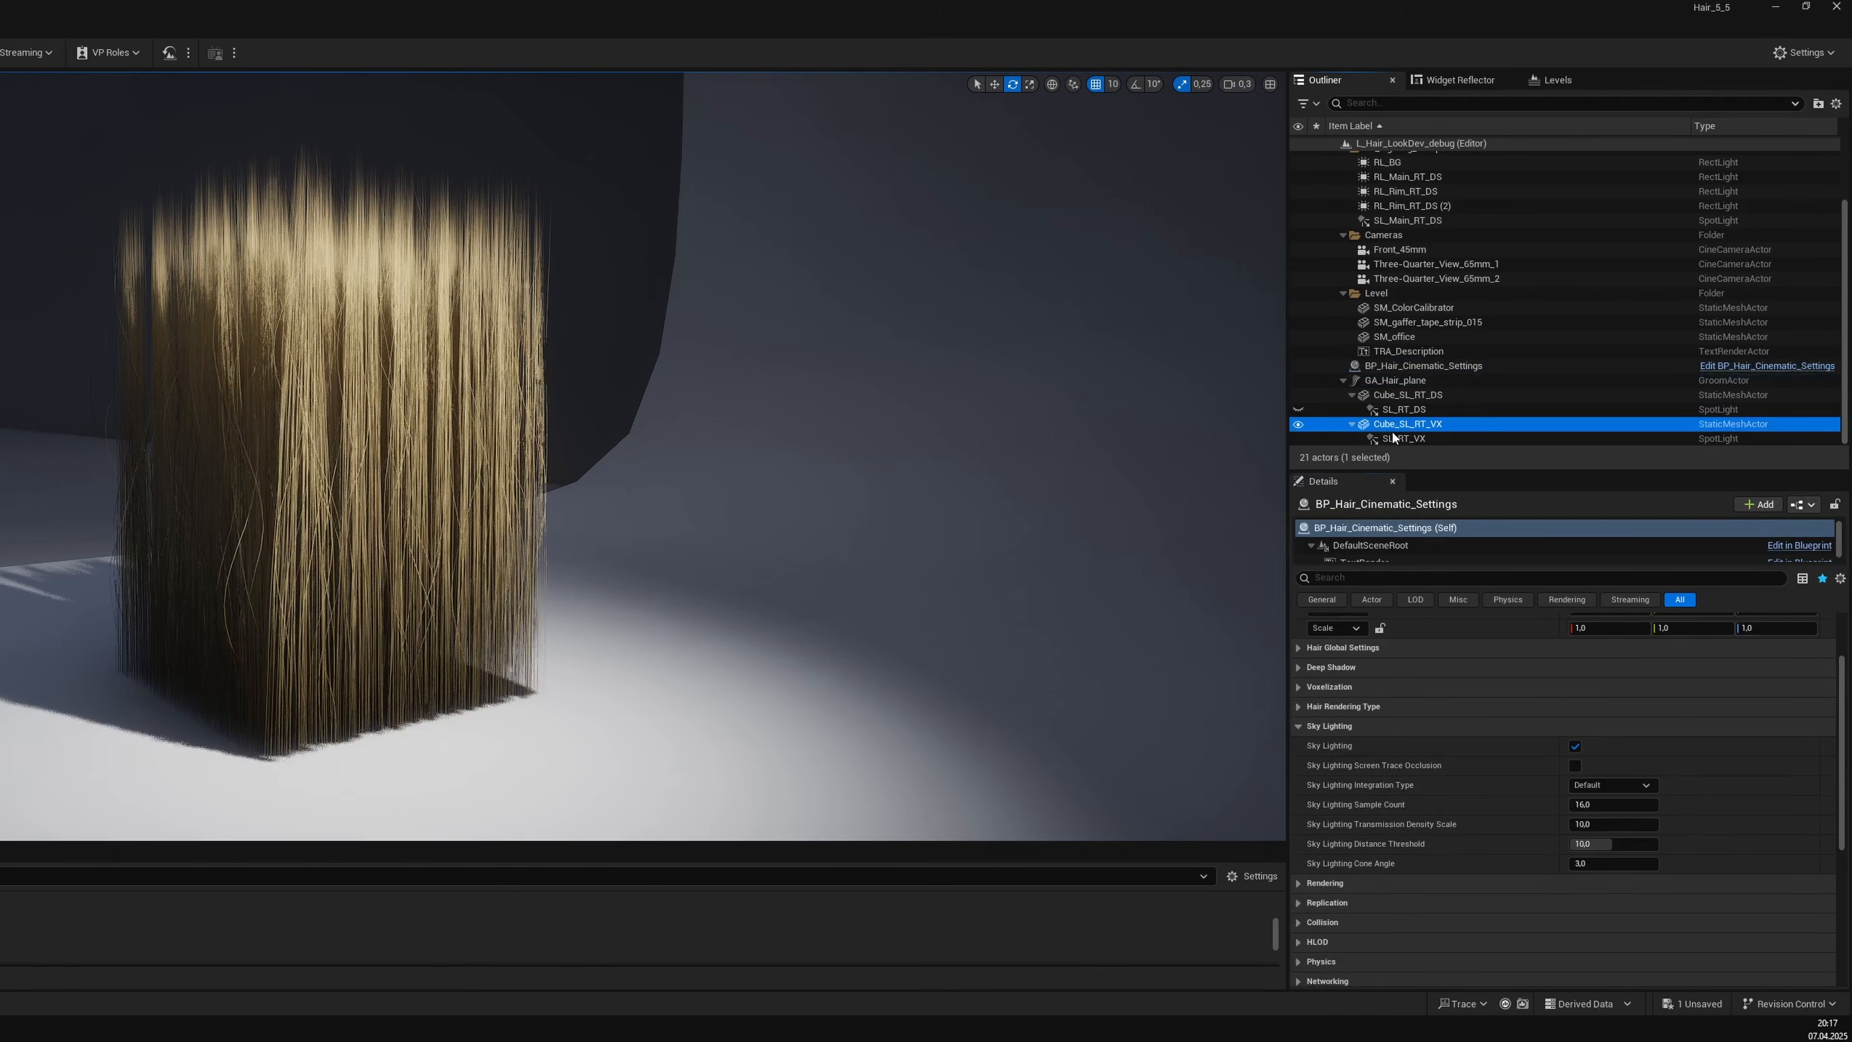
click(1395, 438)
click(1609, 686)
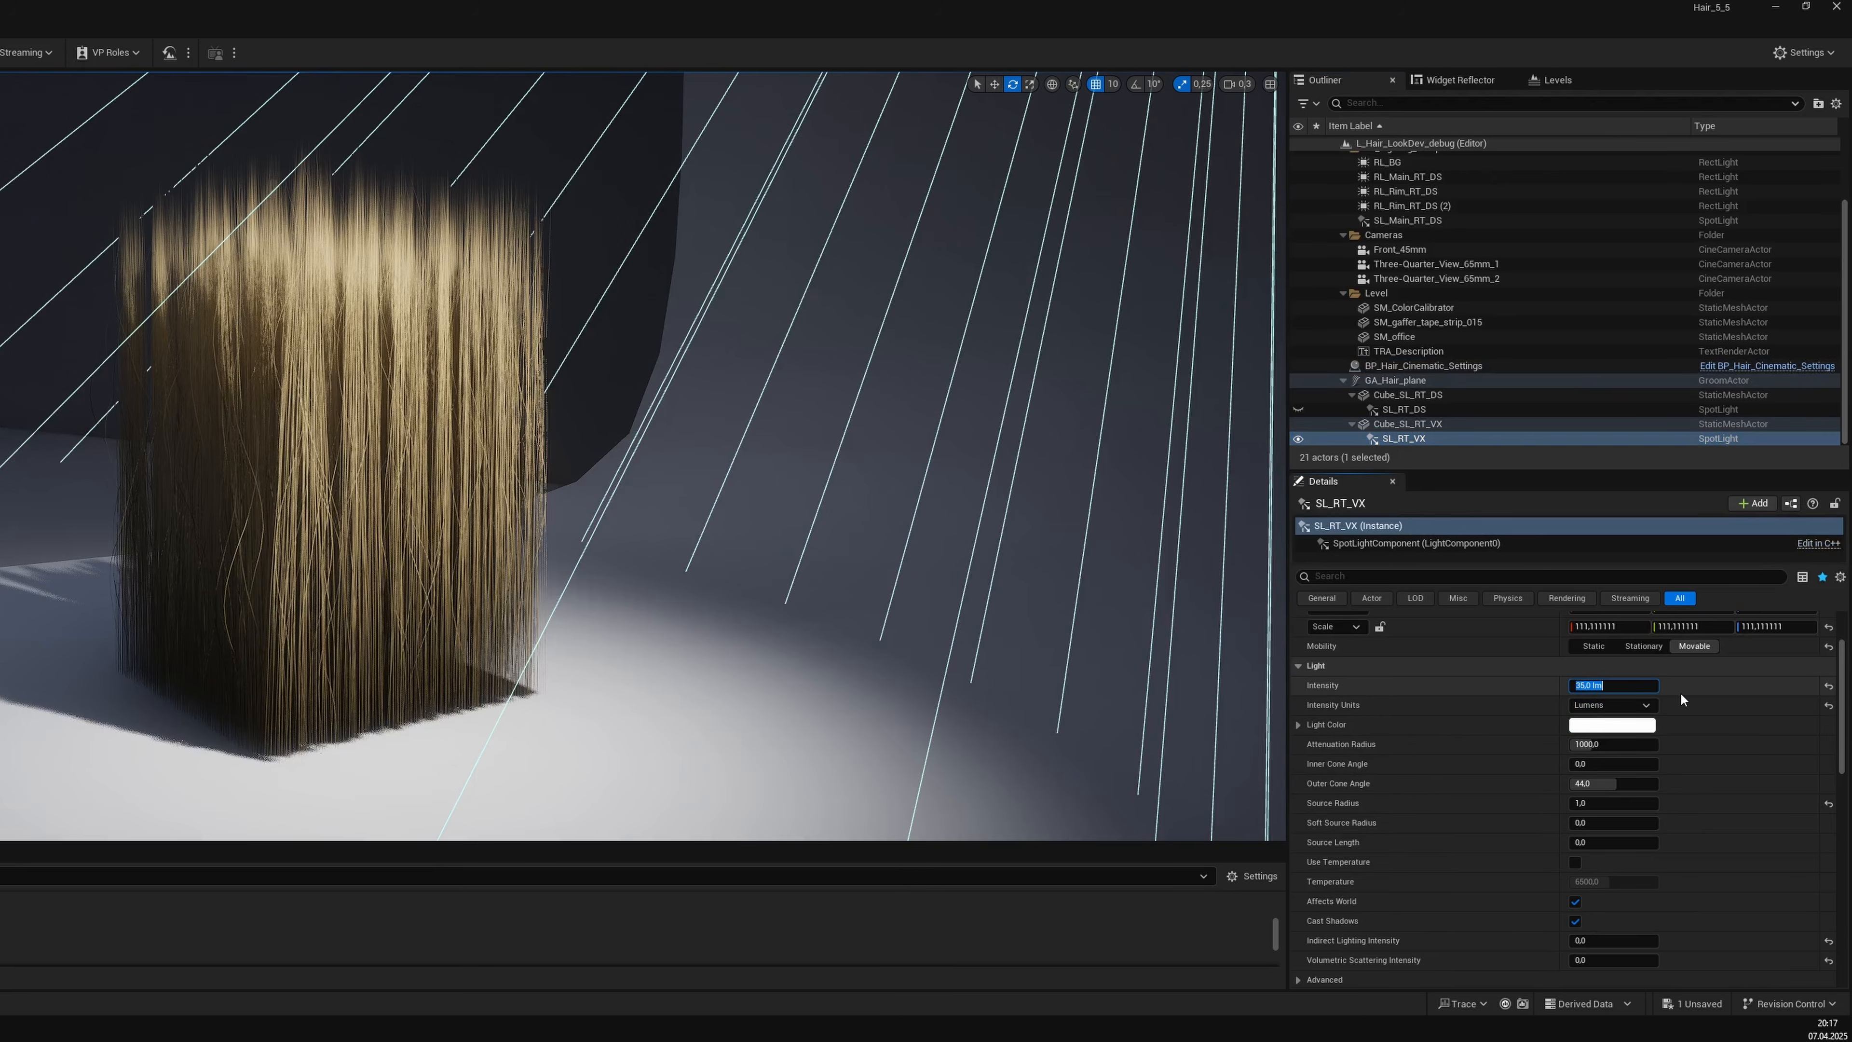
text(14)
key(Return)
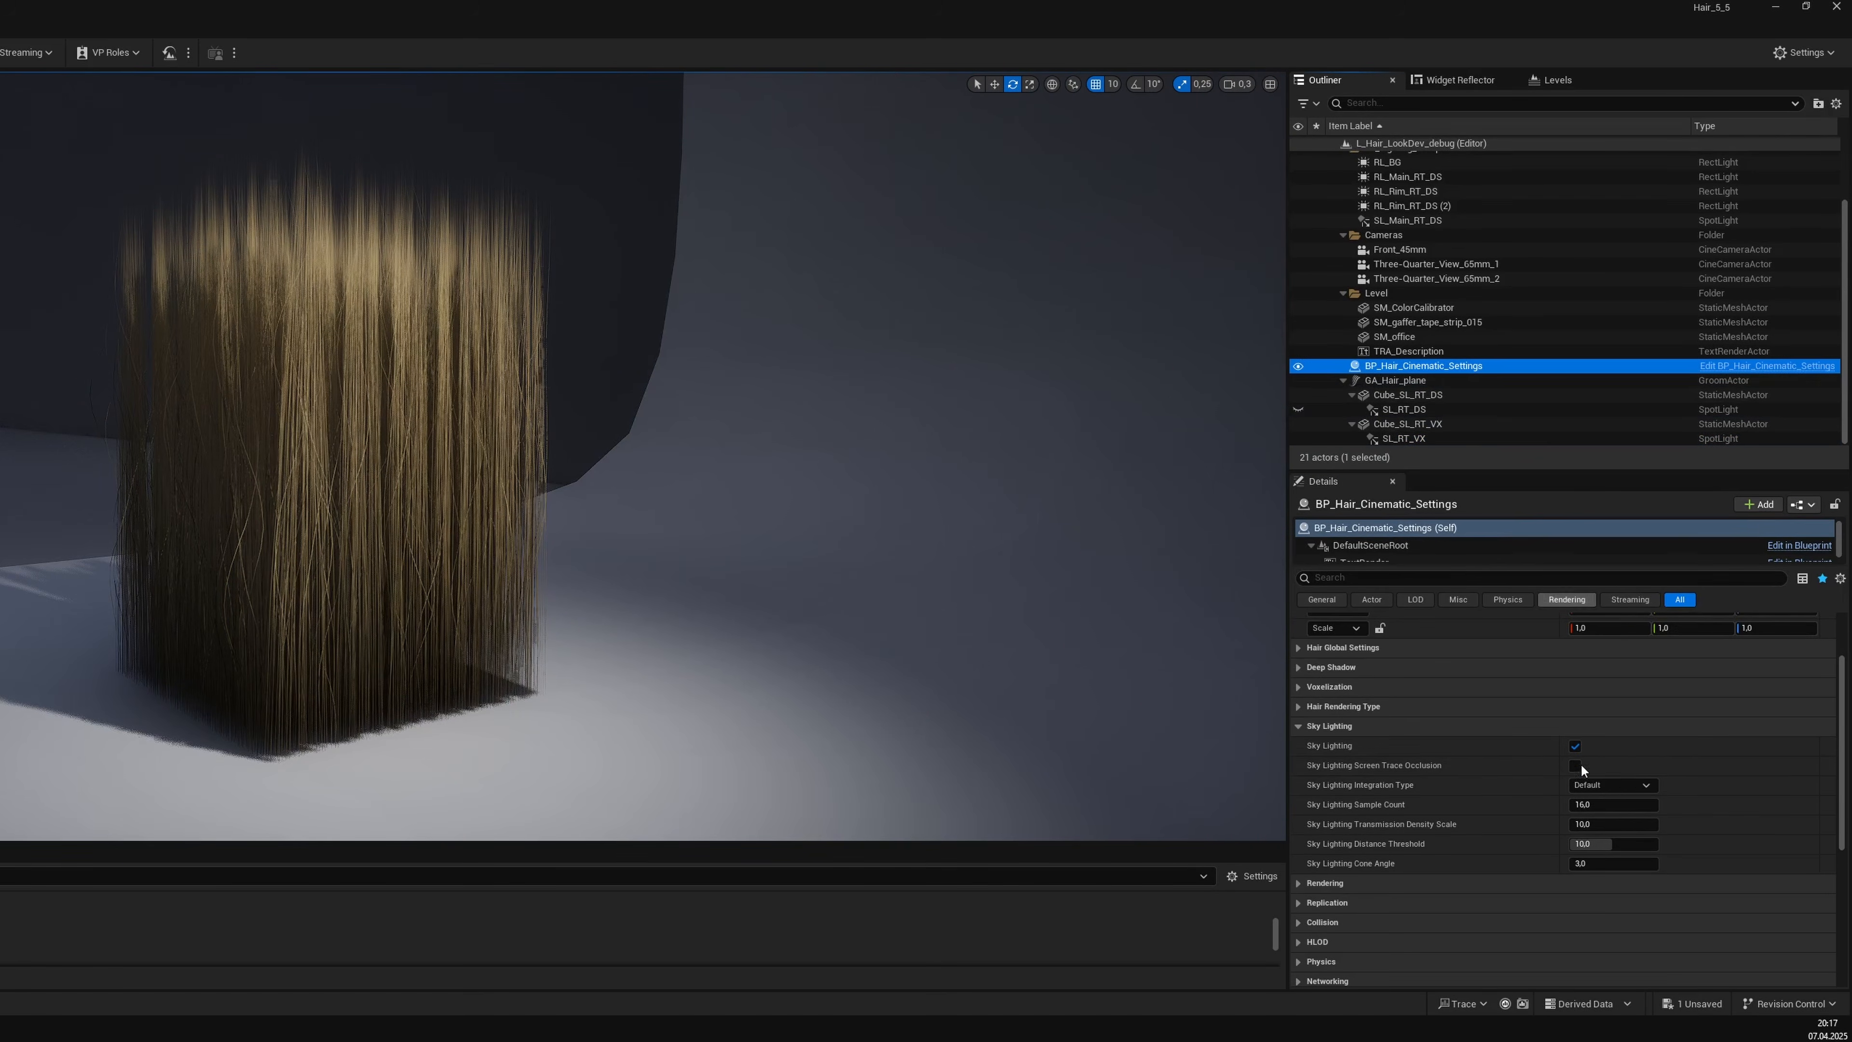
Toggle Sky Lighting off and on repeatedly in BP_Hair_Cinematic_Settings to compare its effect on the hair, leaving it enabled.
click(1575, 746)
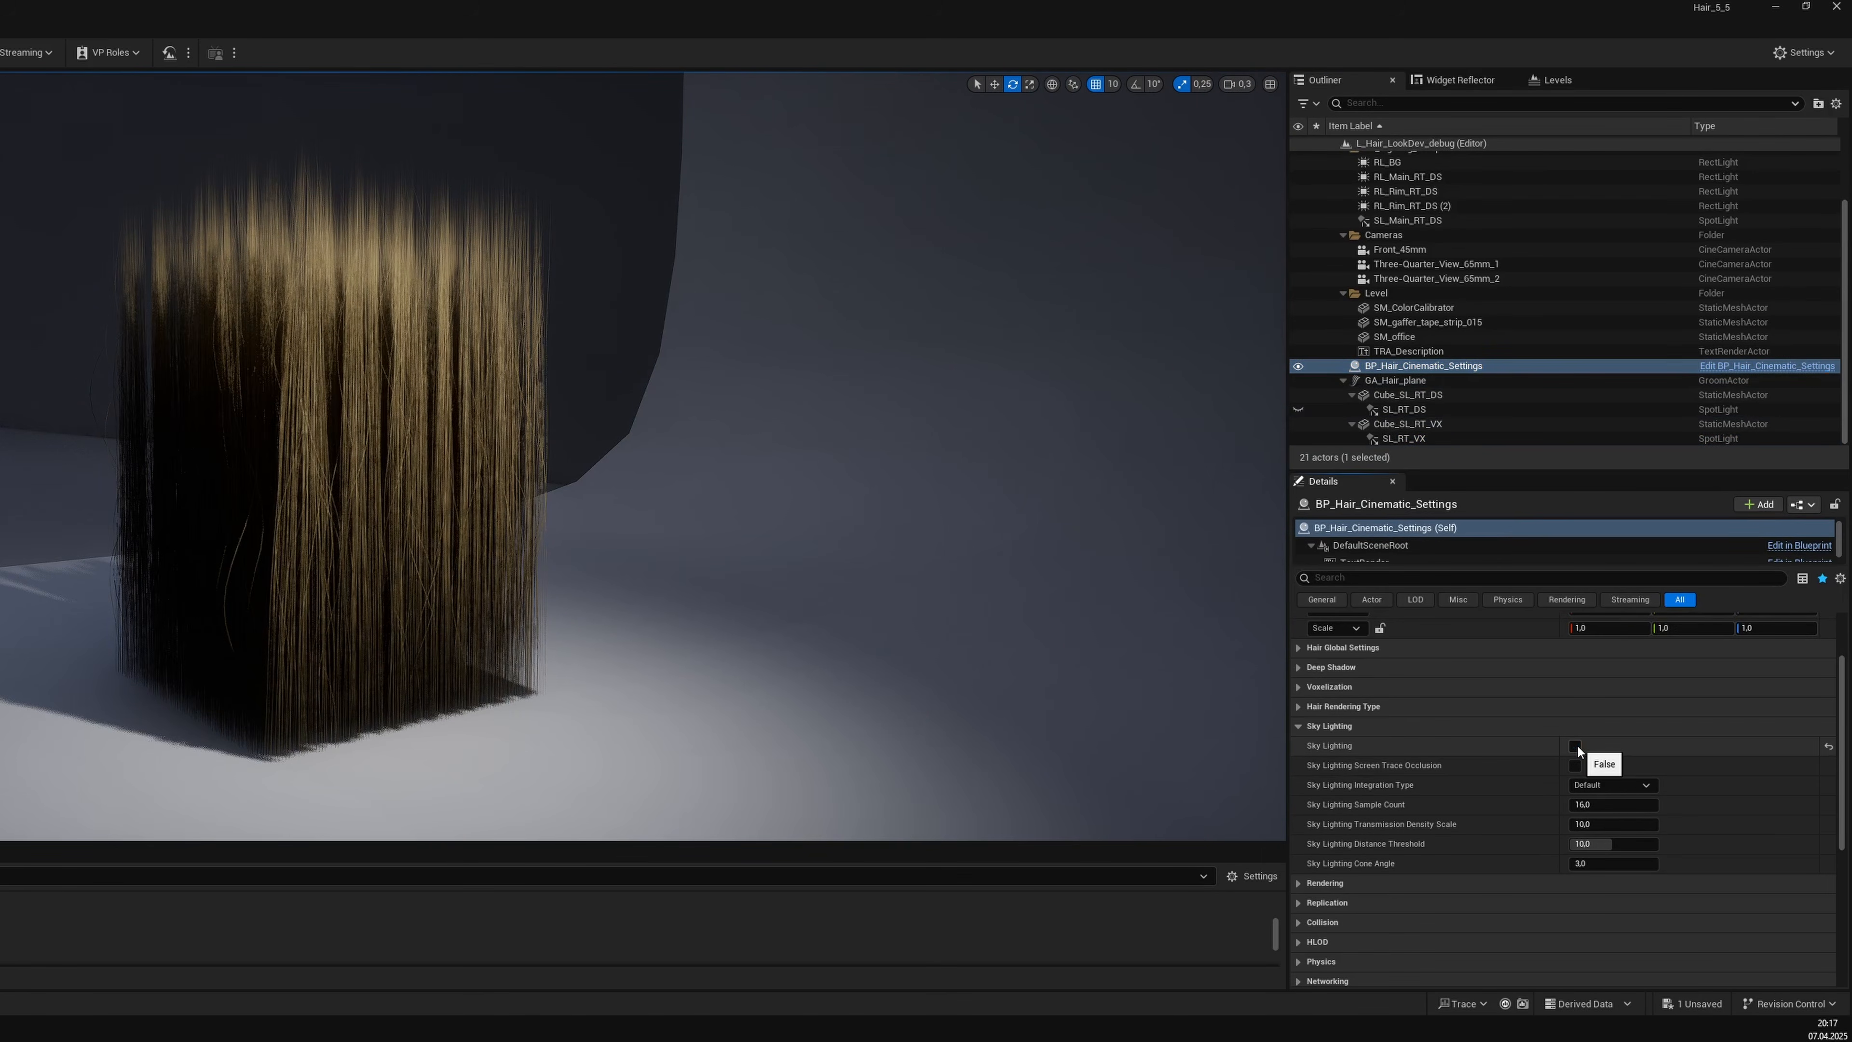
click(1575, 745)
click(1575, 746)
click(1575, 746)
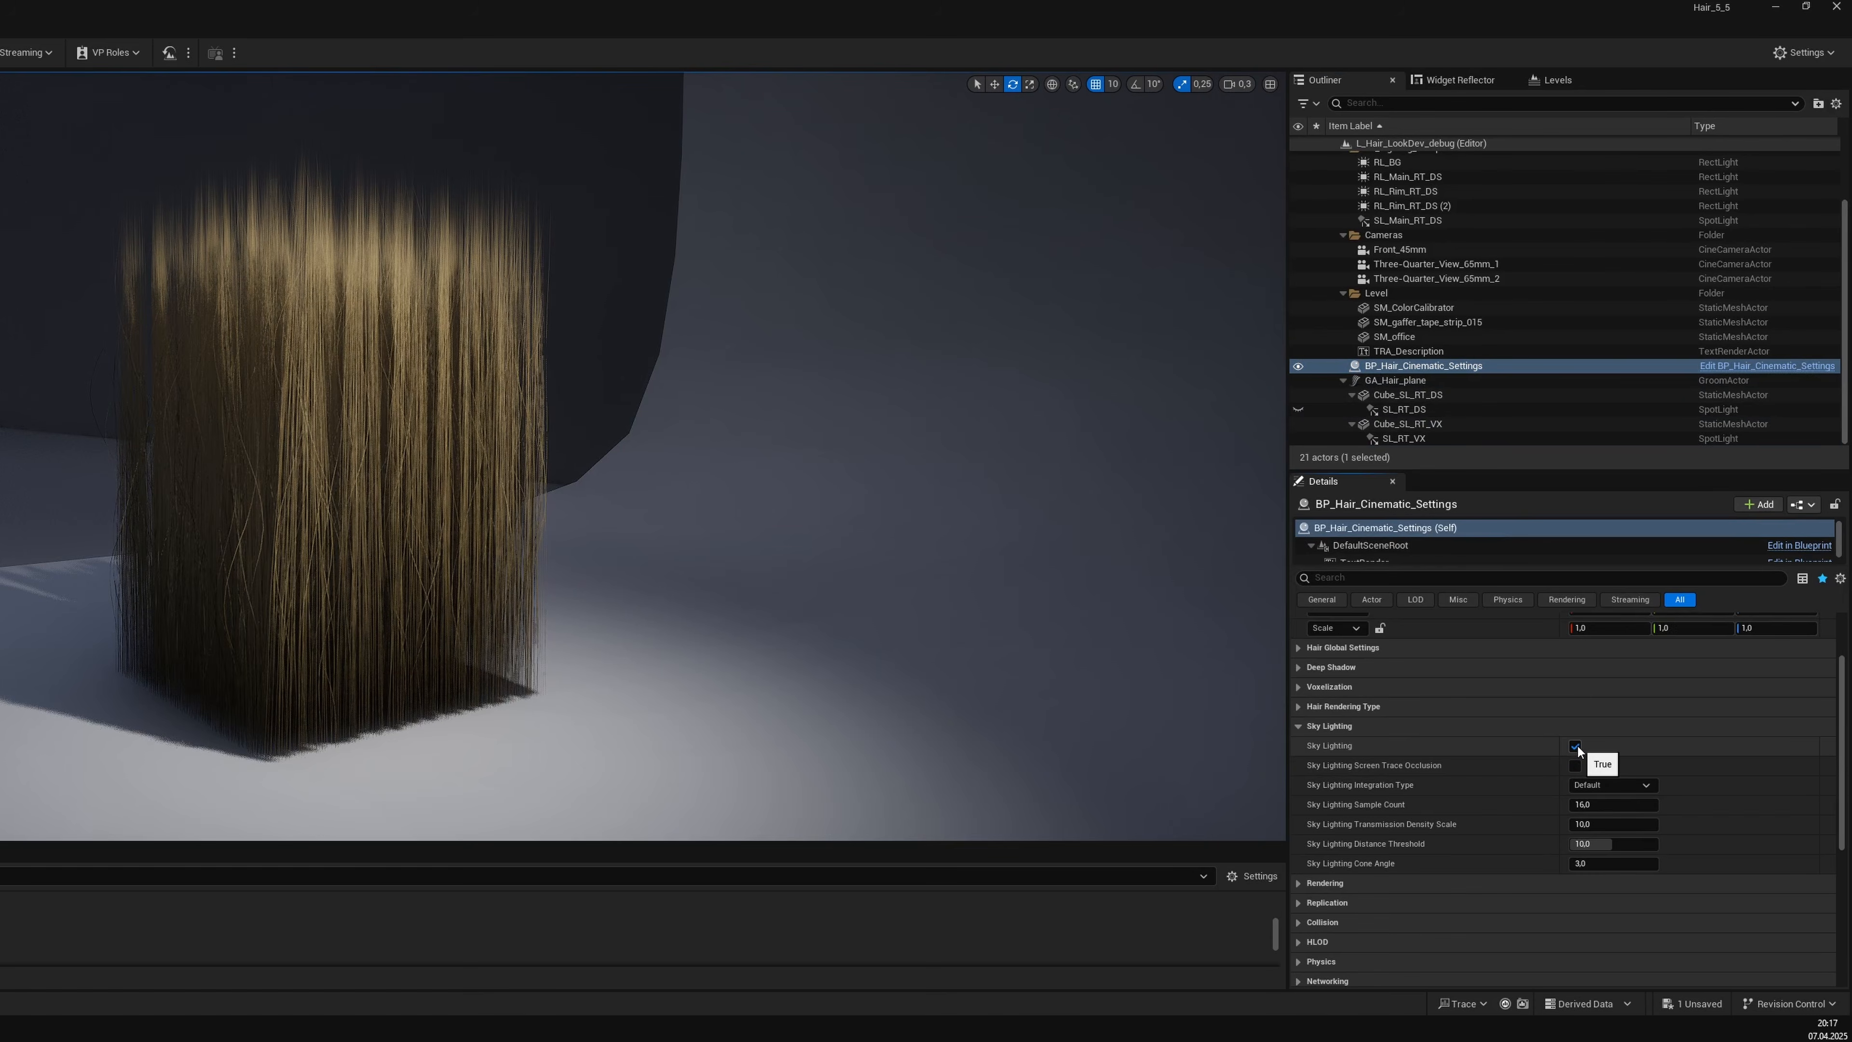
click(1575, 746)
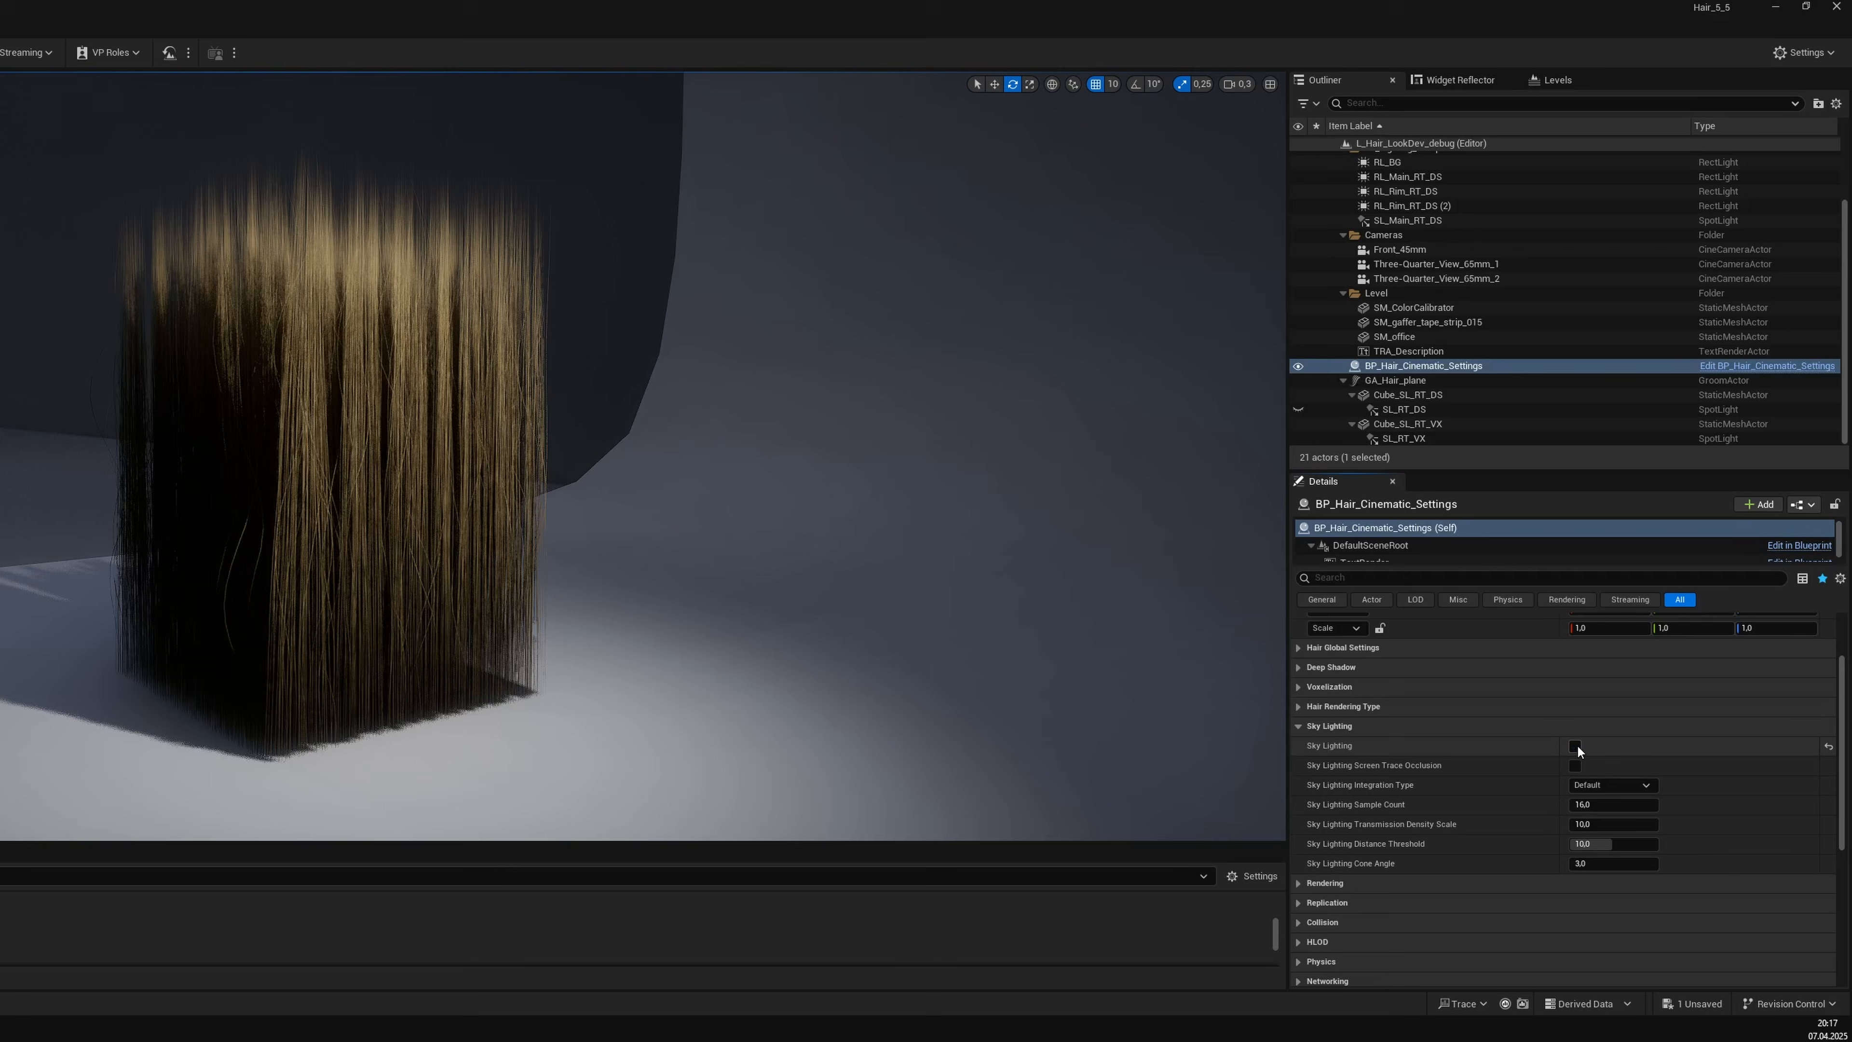
click(1575, 745)
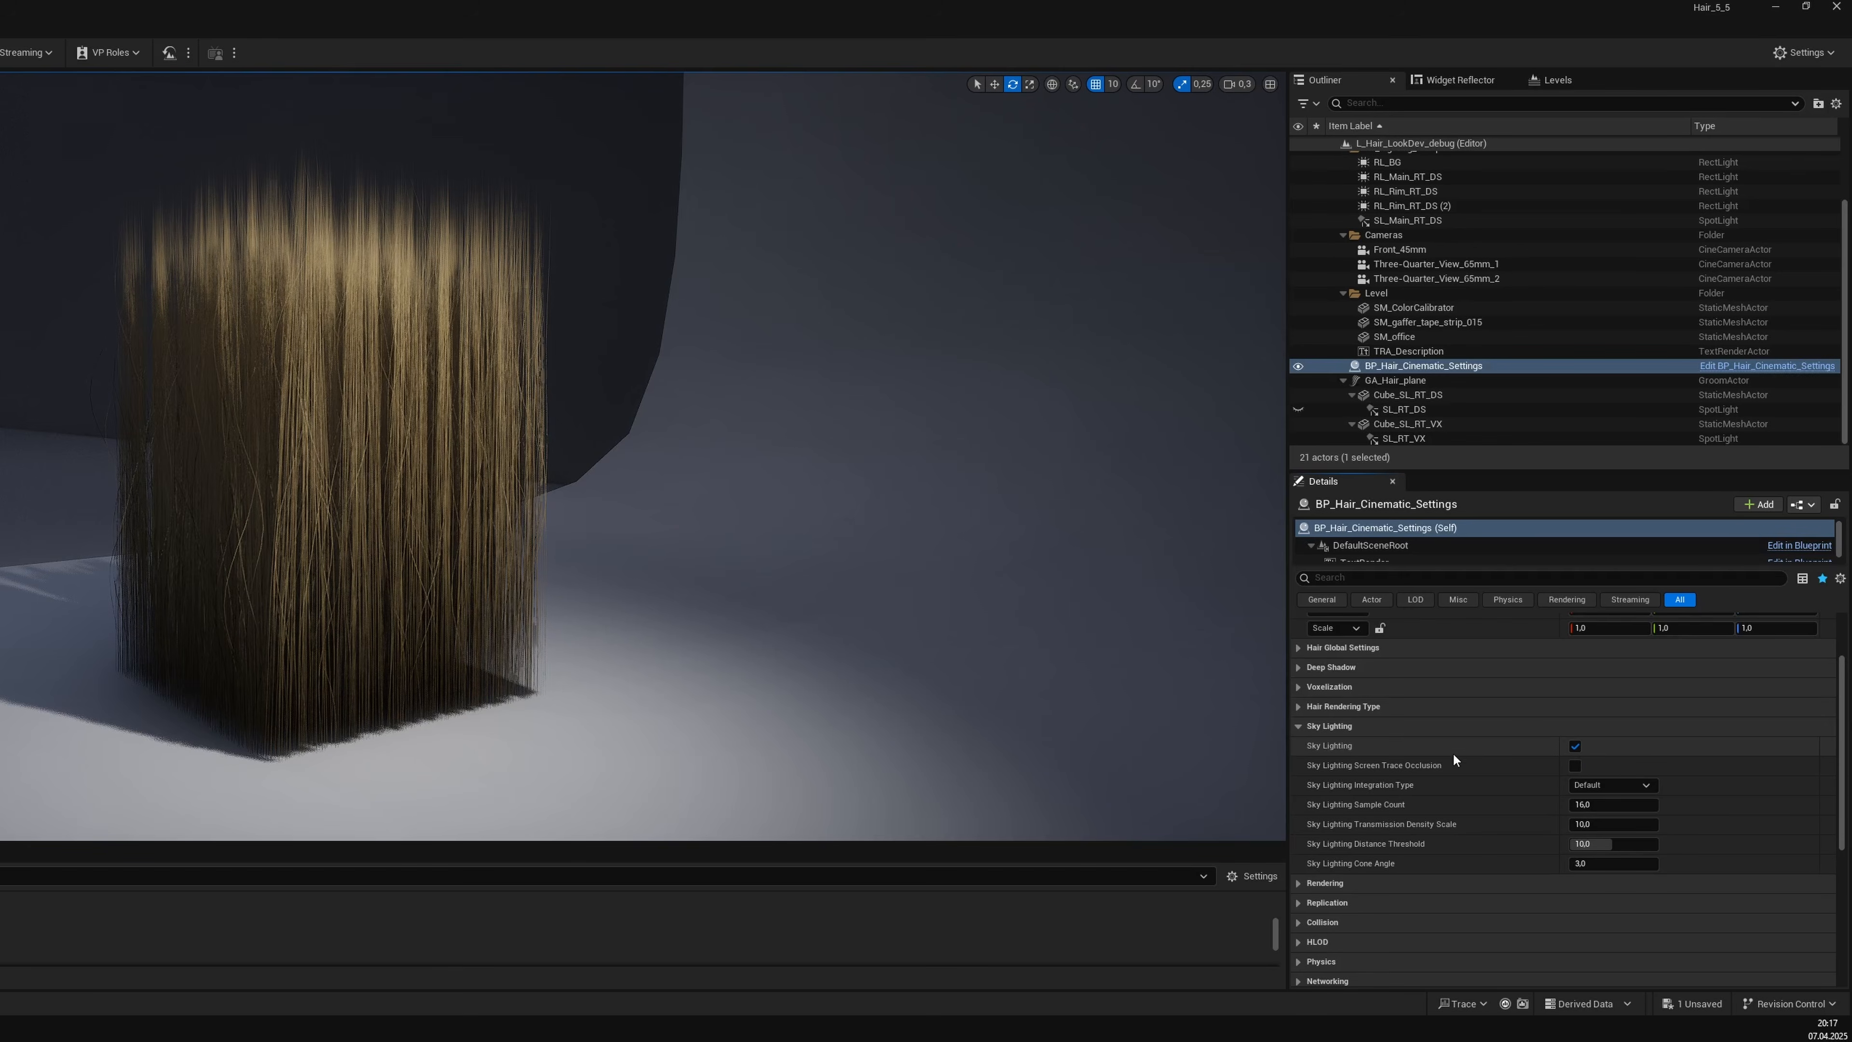
scroll(1697, 762, down, 2)
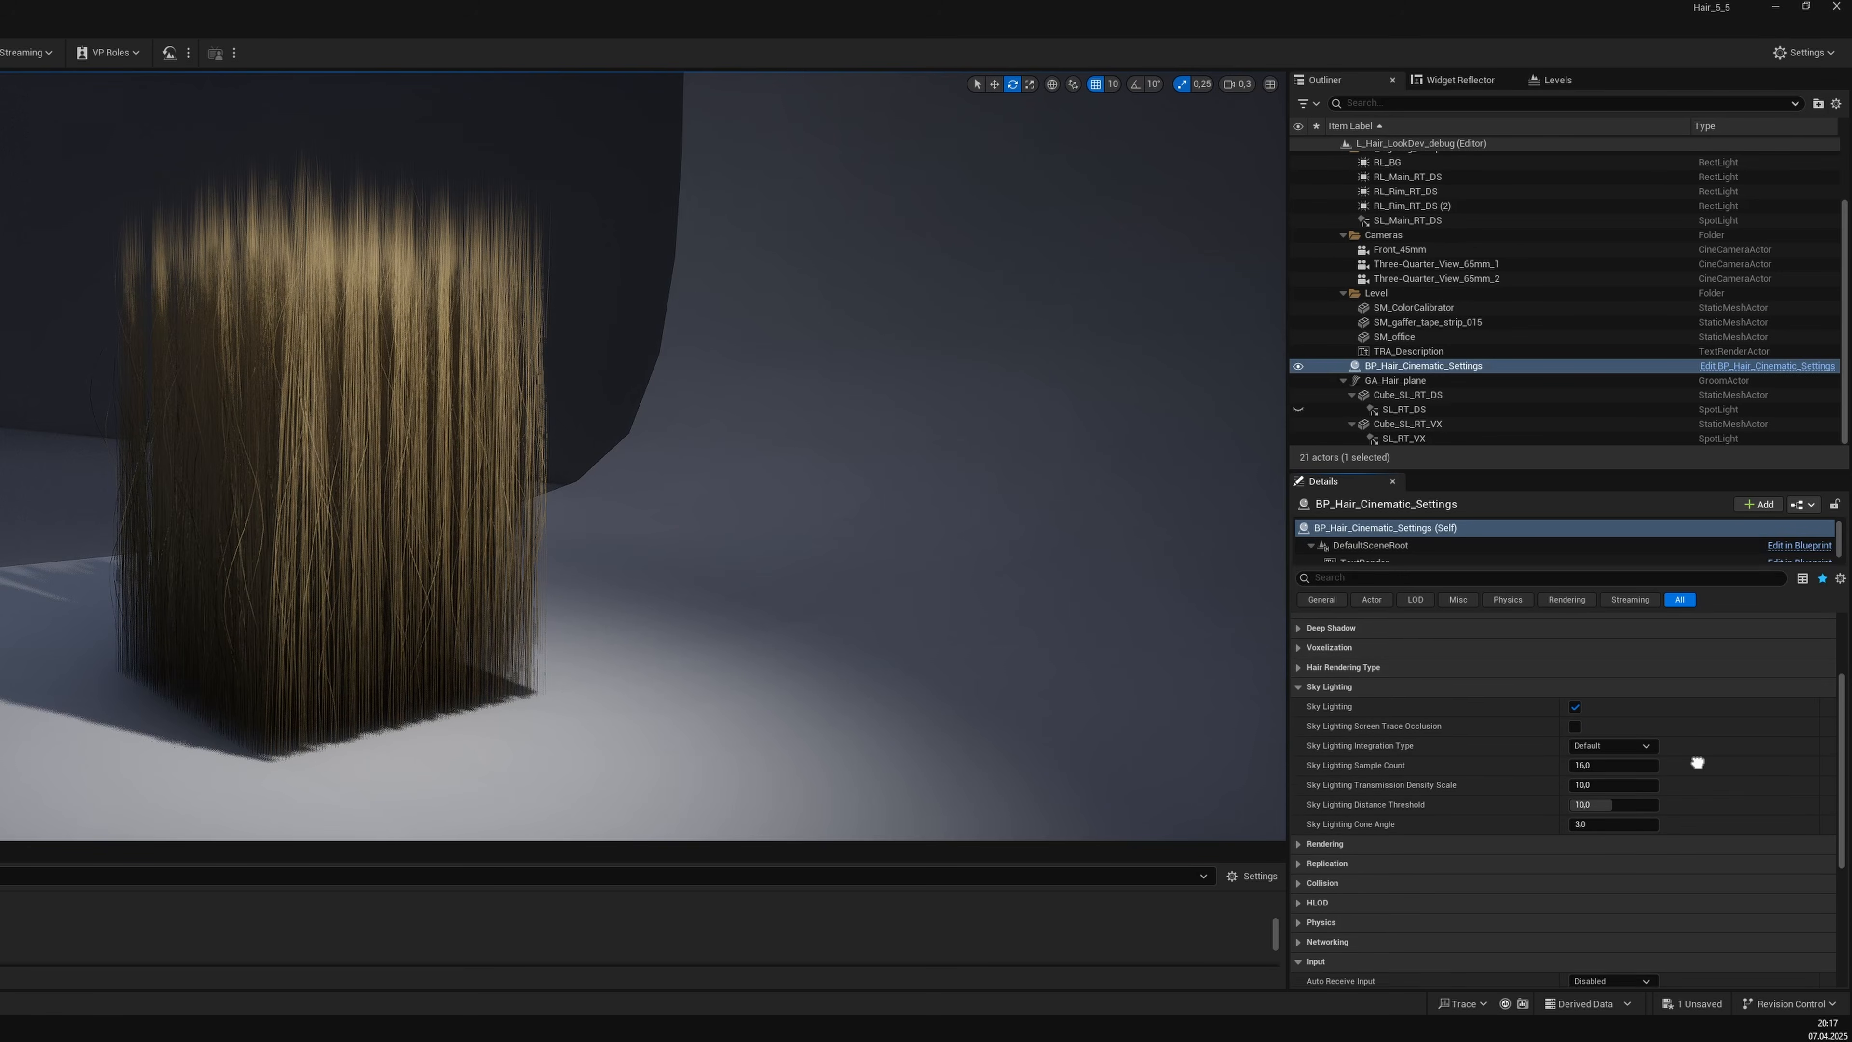
Enable Sky Lighting Screen Trace Occlusion for the hair settings and set the Sky Lighting Integration Type to Adhoc.
scroll(1695, 730, down, 3)
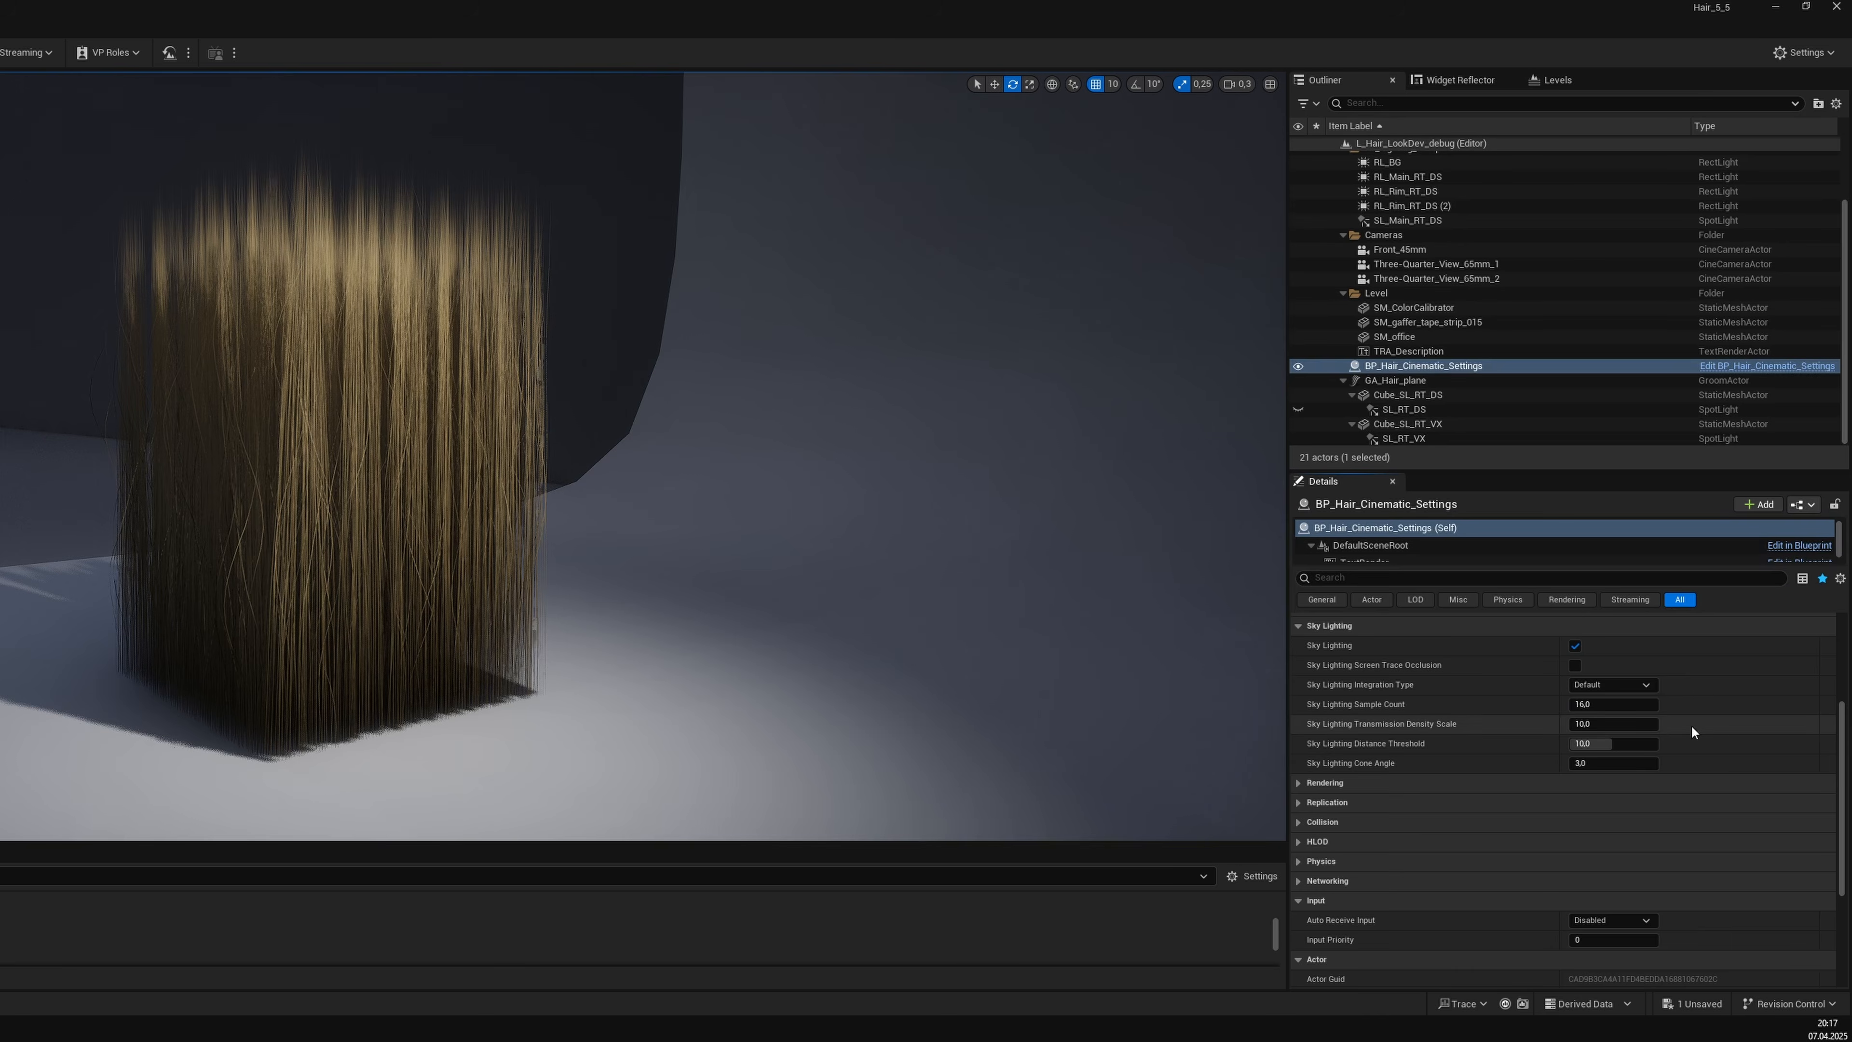
click(1576, 664)
click(1627, 686)
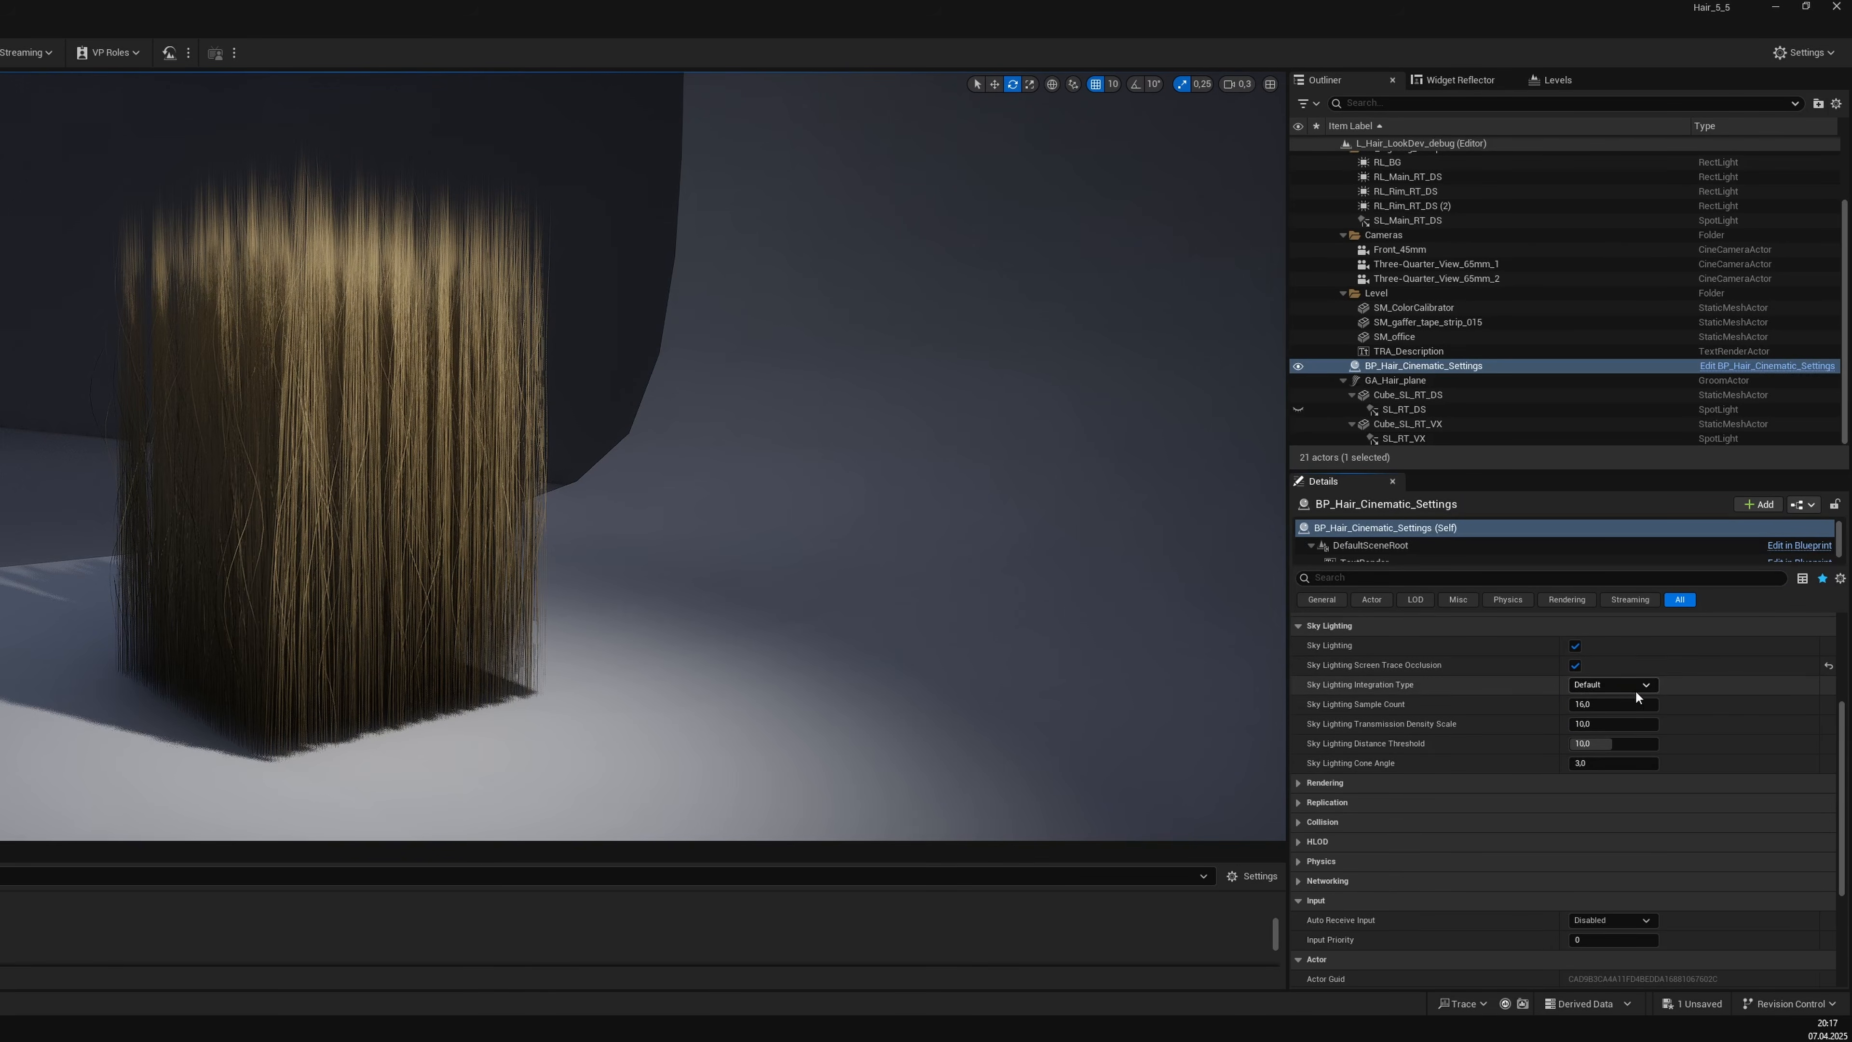
click(1623, 727)
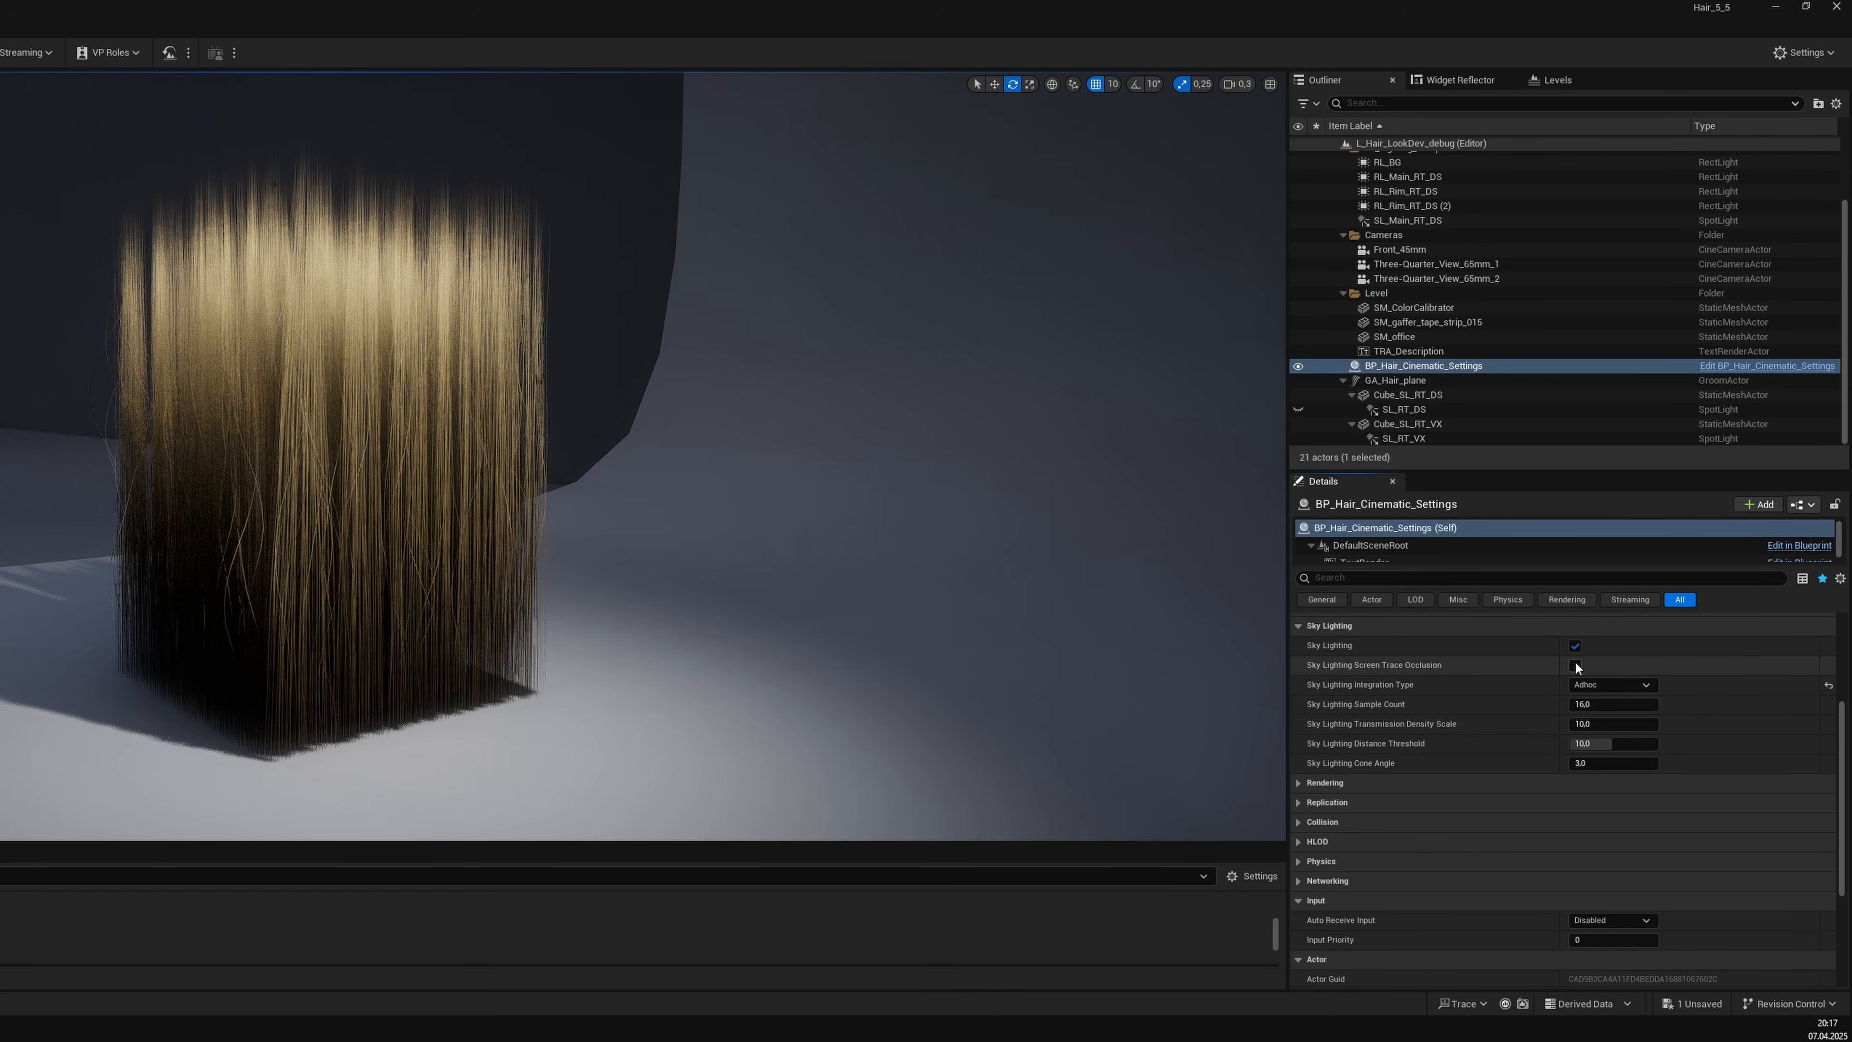
Switch Sky Lighting off and on to compare the hair's shading with Adhoc integration.
click(1576, 647)
click(1575, 647)
click(1575, 646)
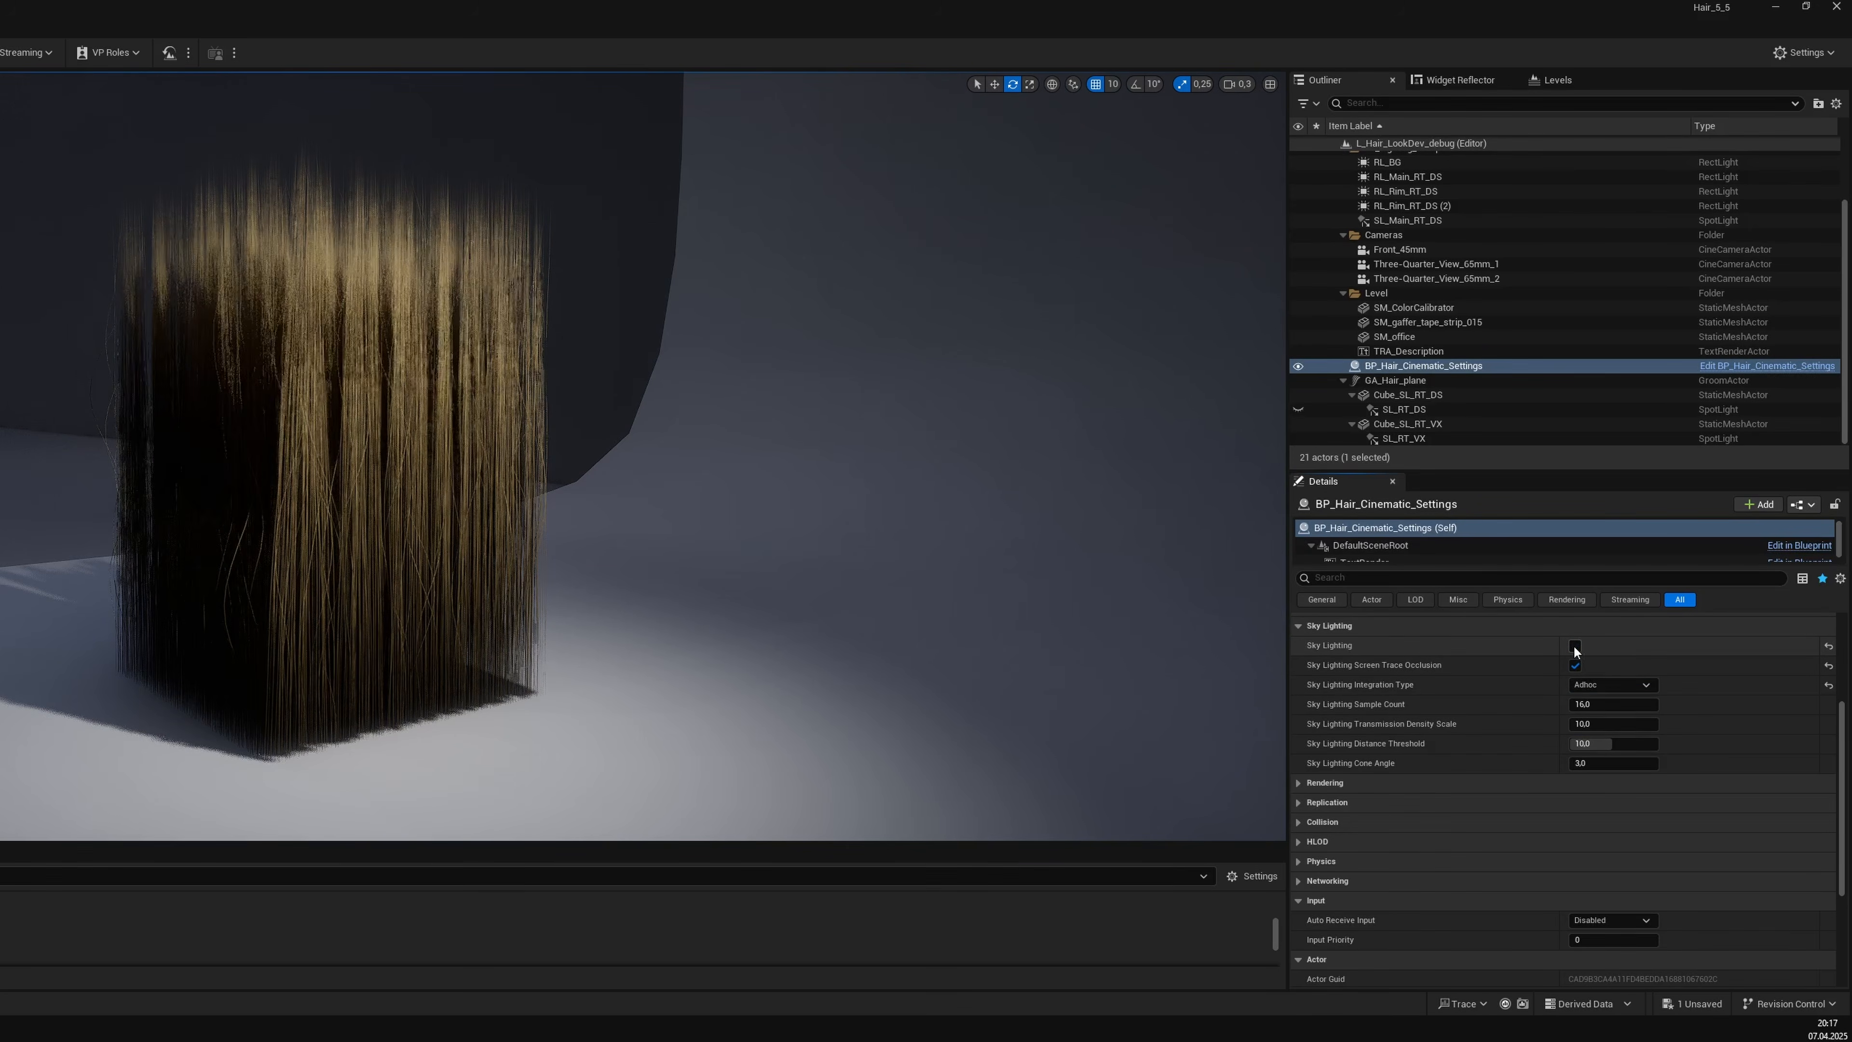
click(1575, 646)
Set the Sky Lighting Integration Type to Default and compare the hair with Sky Lighting off and on.
click(1608, 685)
click(1603, 699)
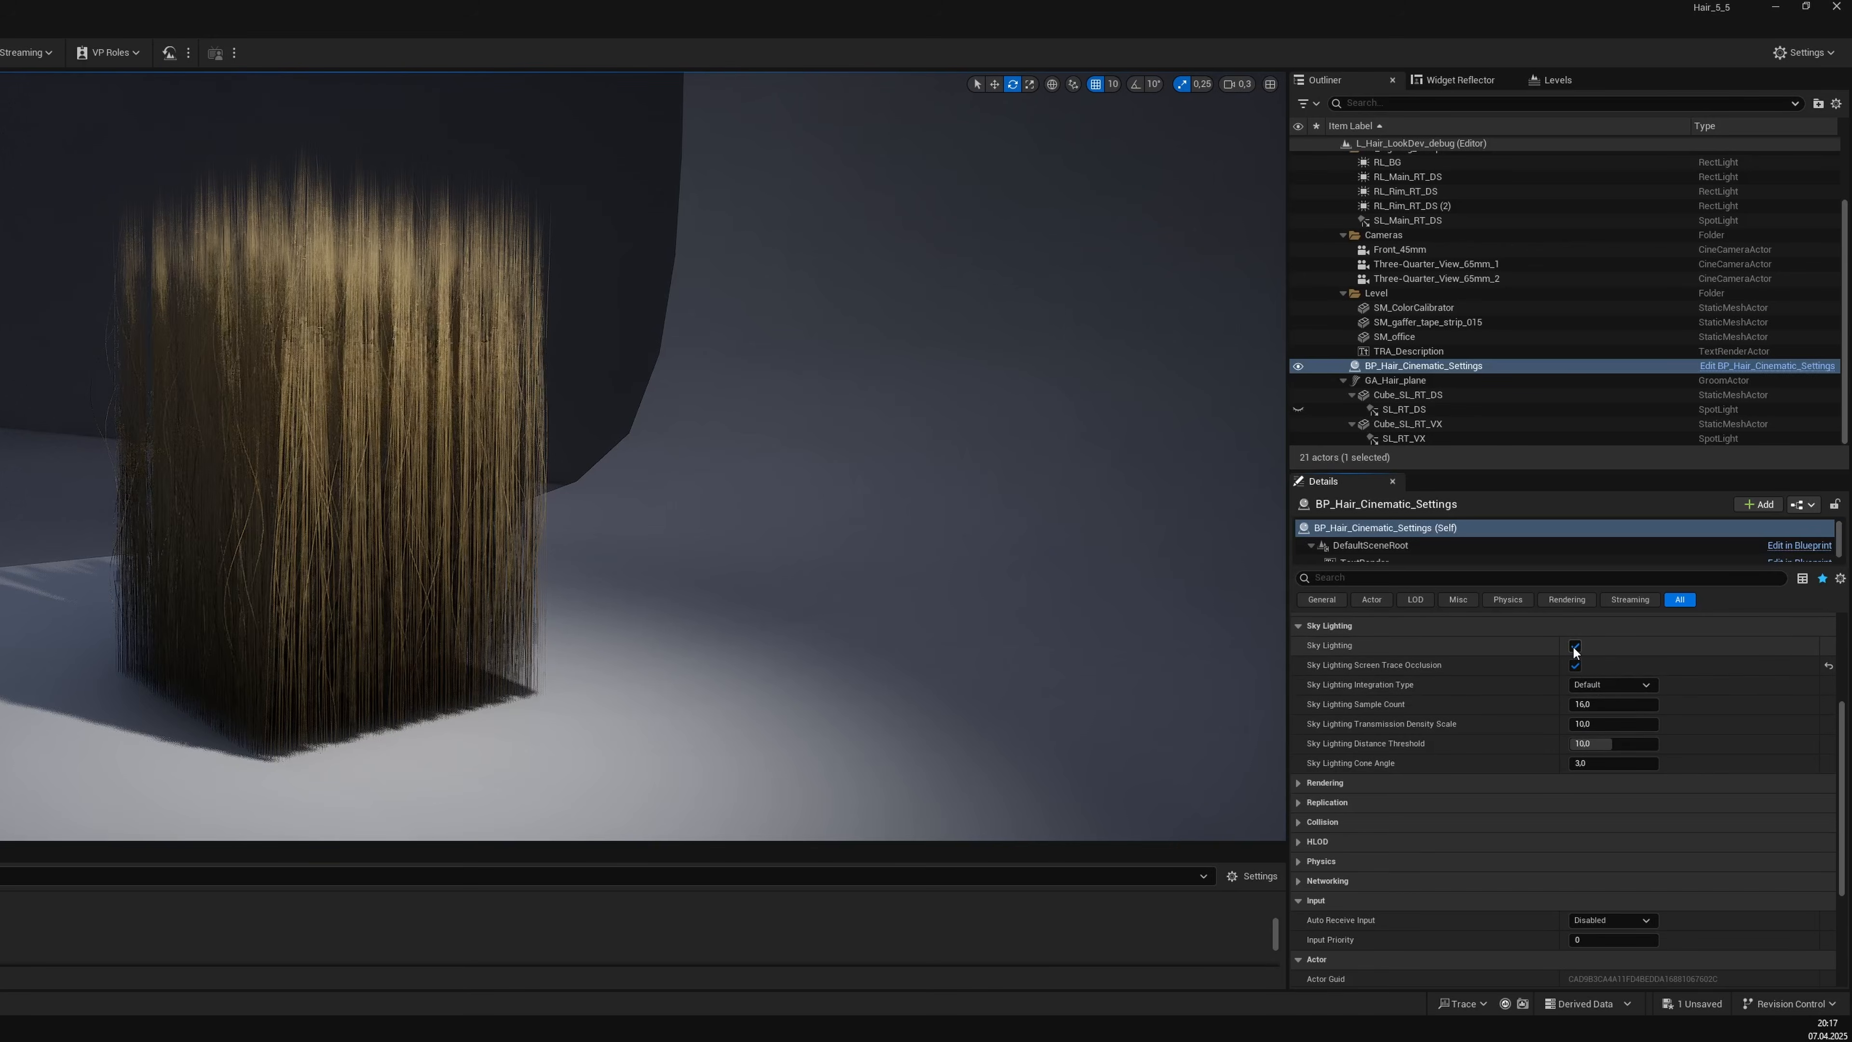
click(1575, 646)
click(1575, 646)
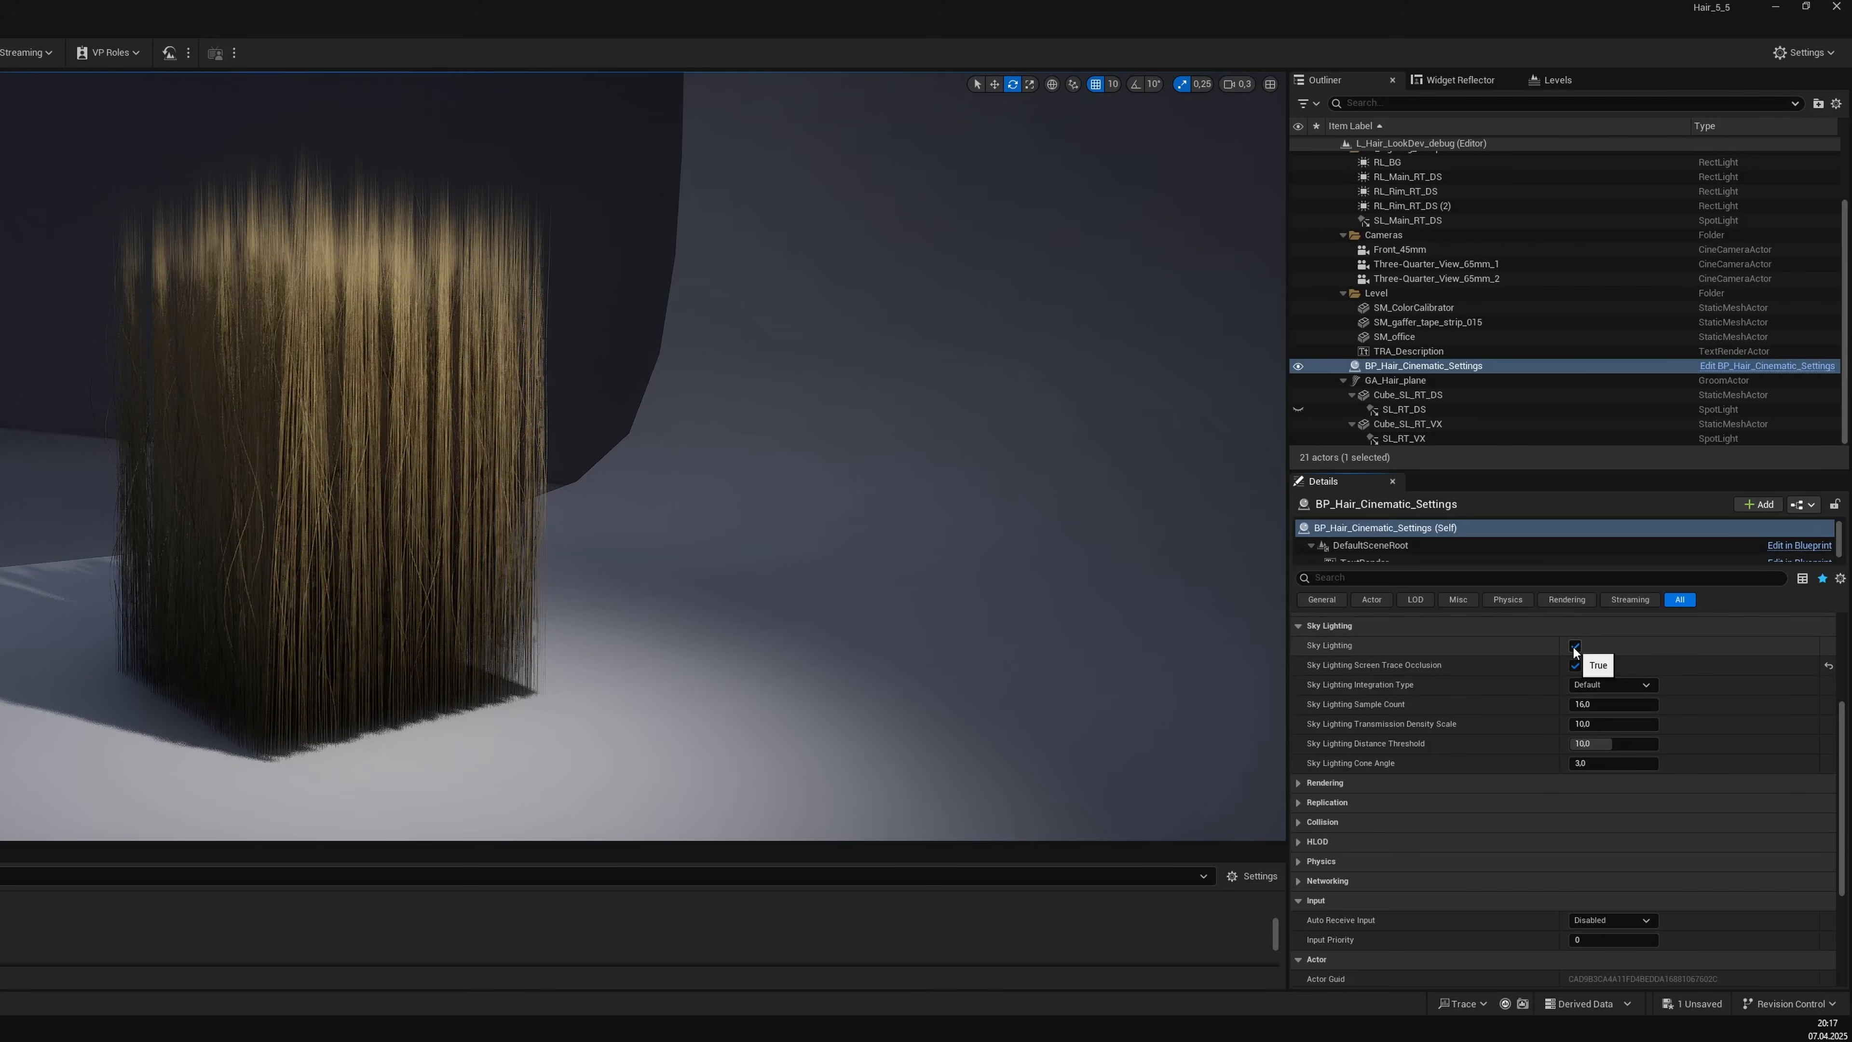
Set the Sky Lighting Integration Type to Uniform and the Sky Lighting Distance Threshold to 3.
click(1600, 685)
click(1597, 712)
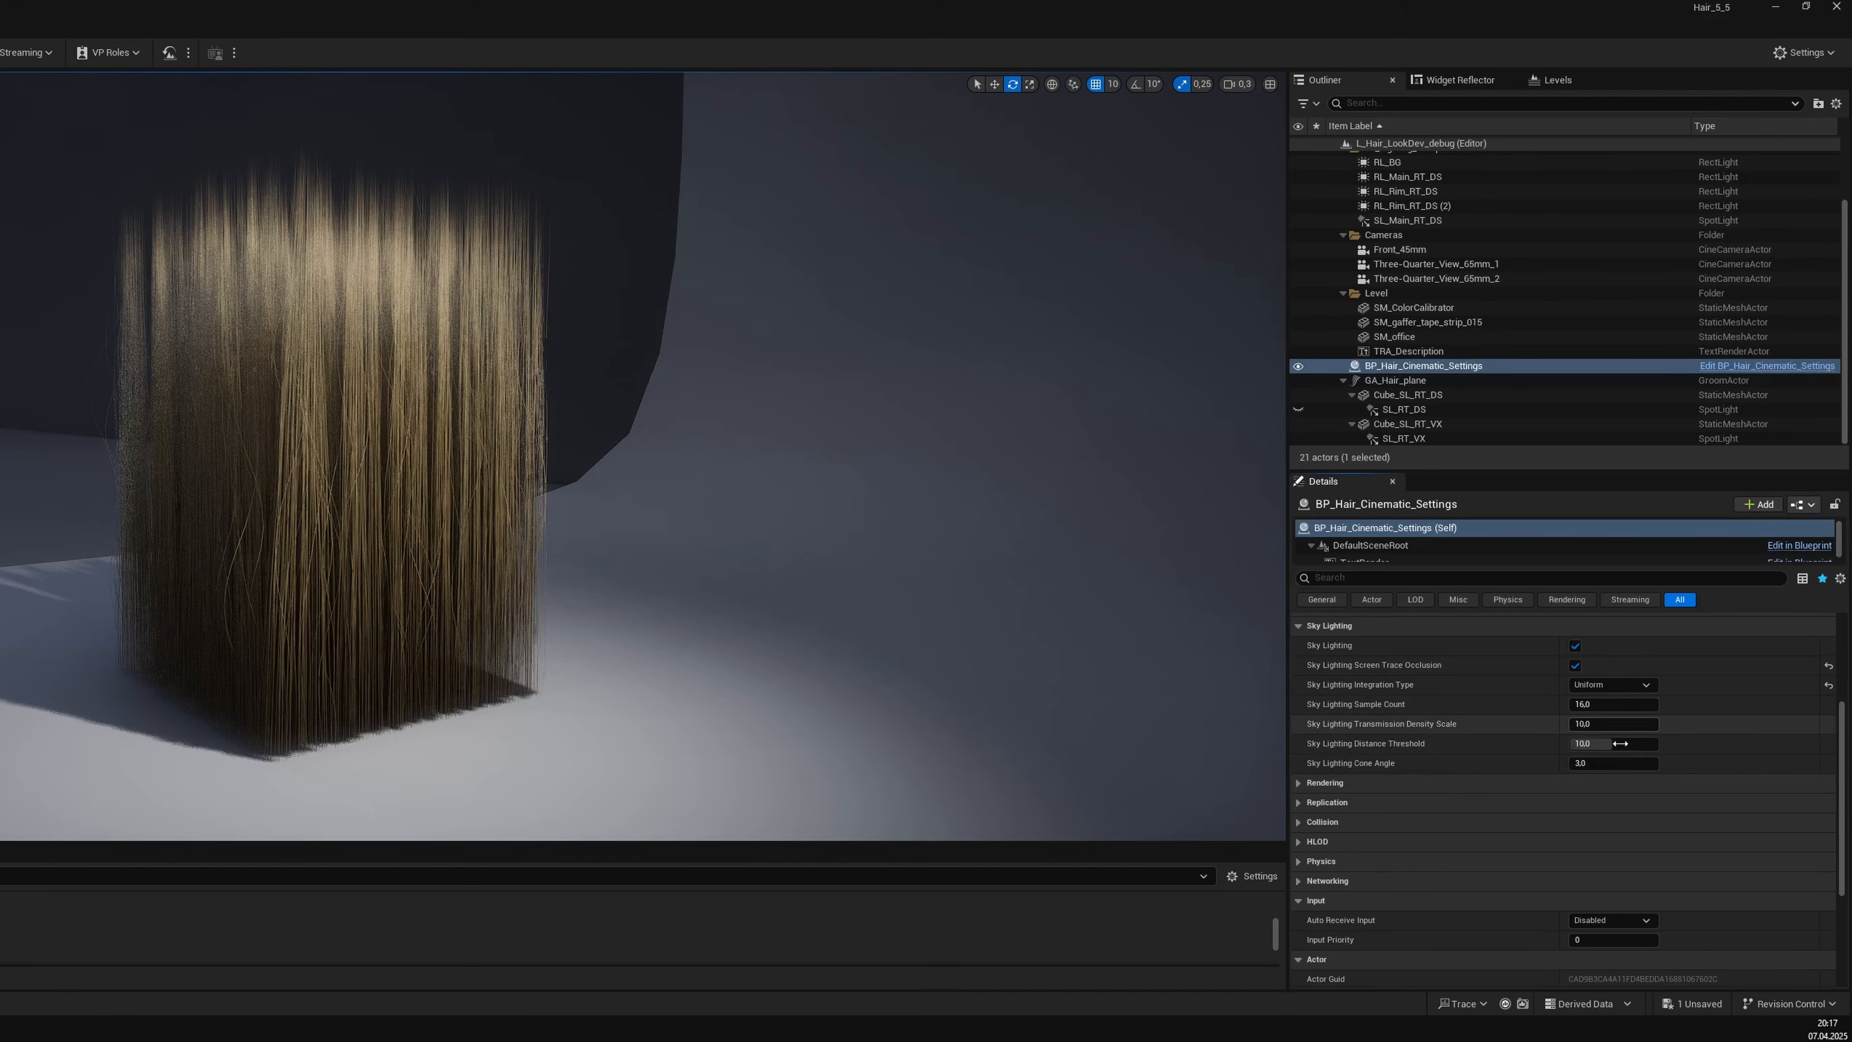
mouse_move(1602, 743)
mouse_down()
mouse_move(1574, 744)
mouse_move(1650, 743)
mouse_move(1580, 743)
mouse_up()
click(1620, 744)
text(3)
key(Return)
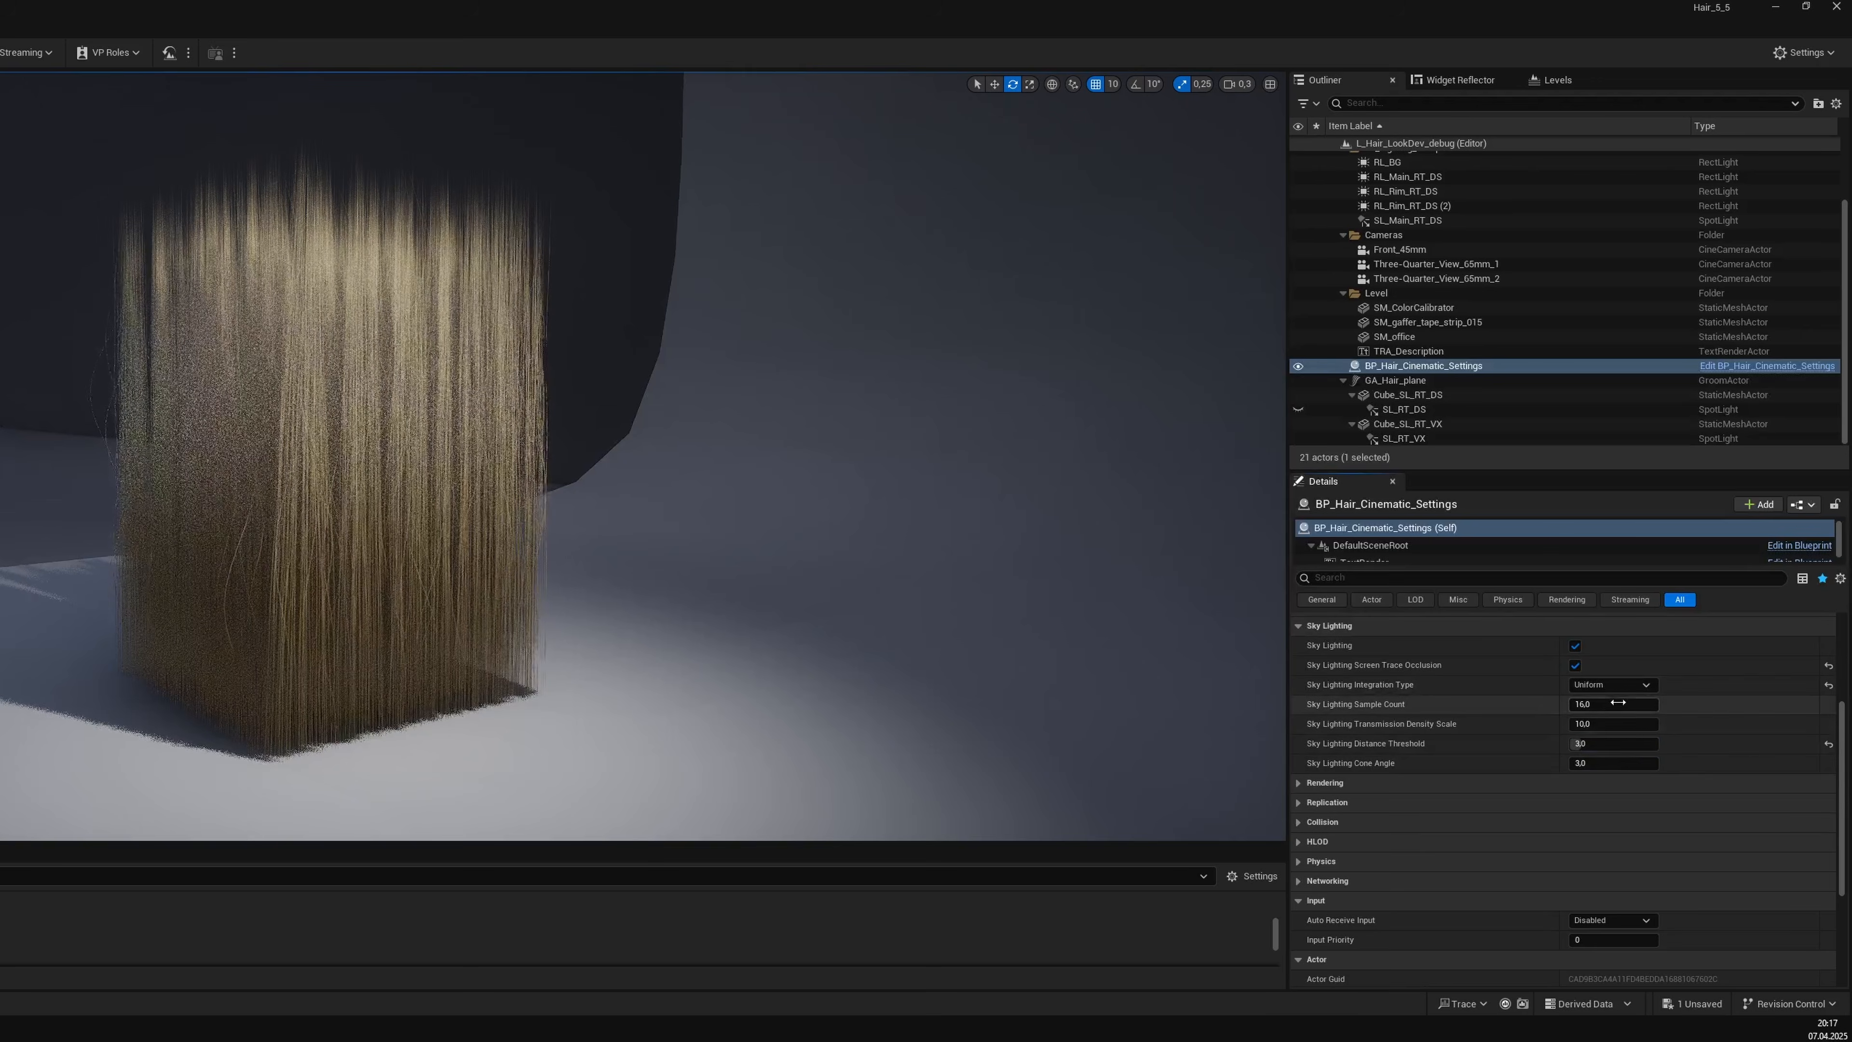
Try a Sky Lighting Sample Count of 32 on a close view of the hair, and set it back to 16.
right_drag(1012, 606, 1116, 602)
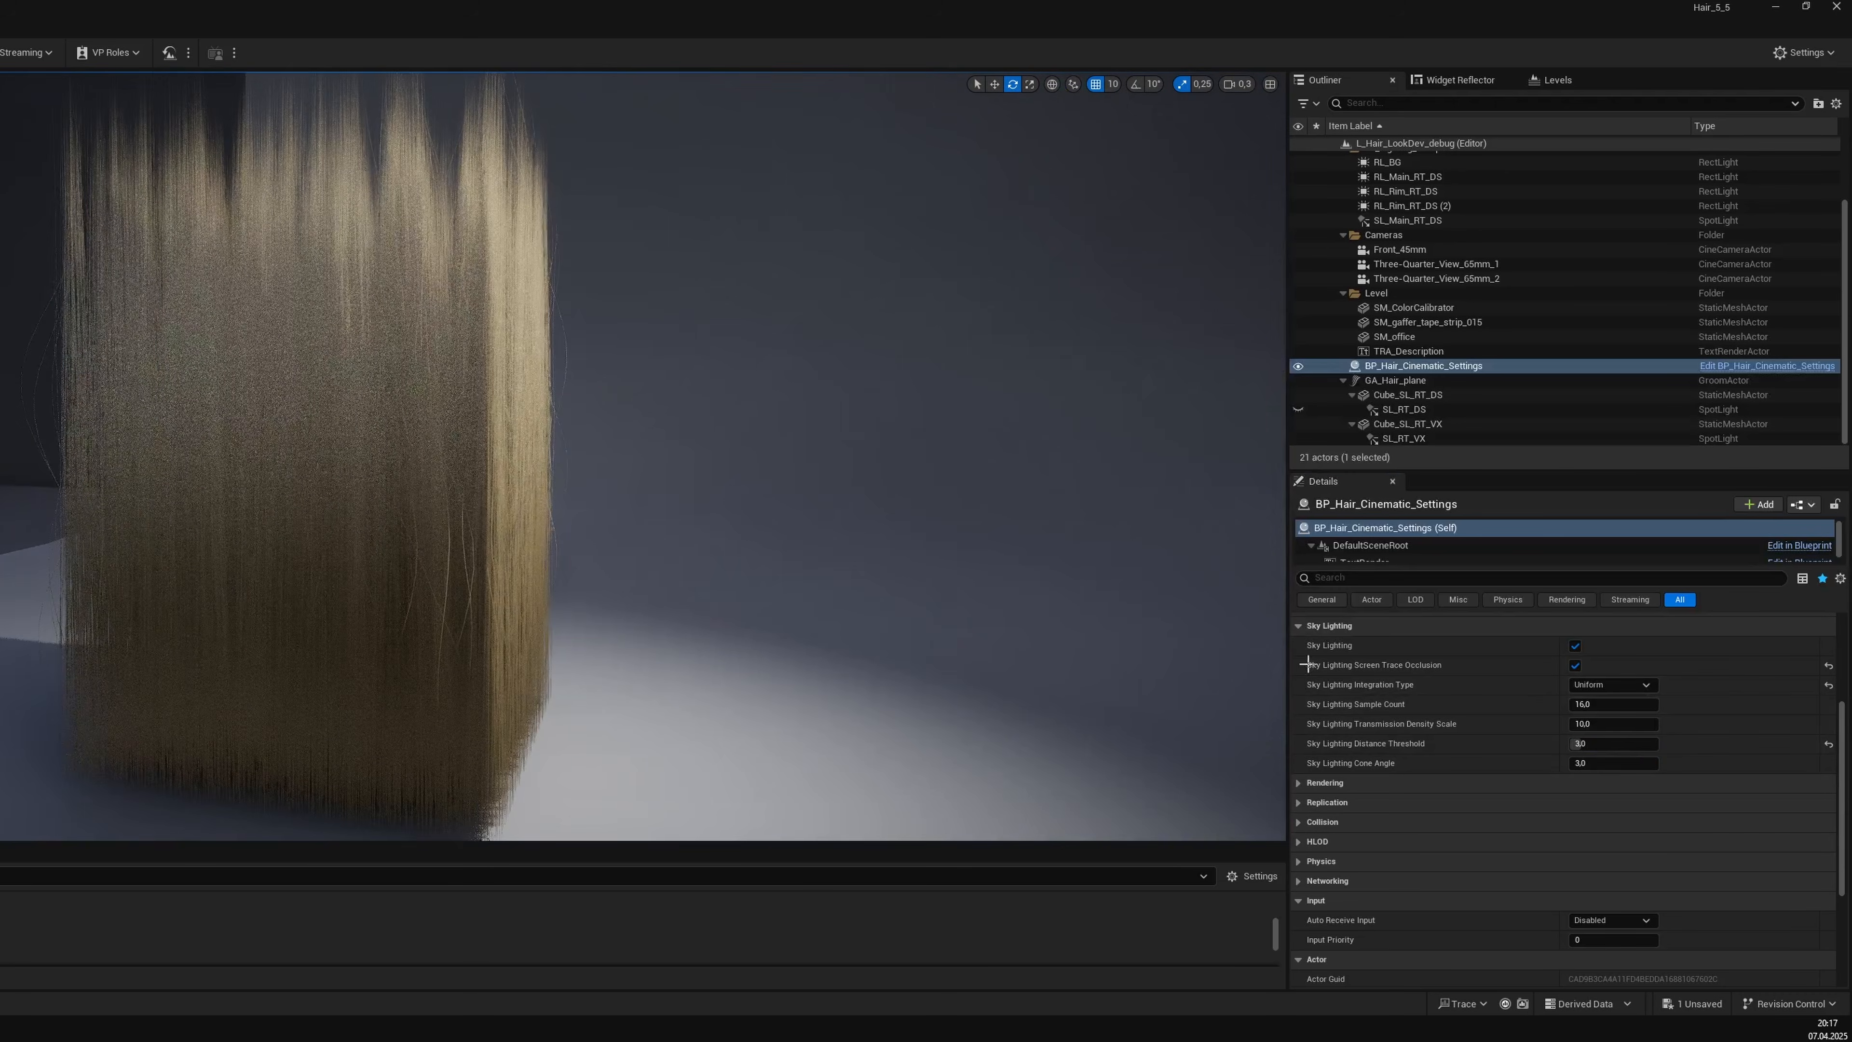
click(1613, 704)
text(32)
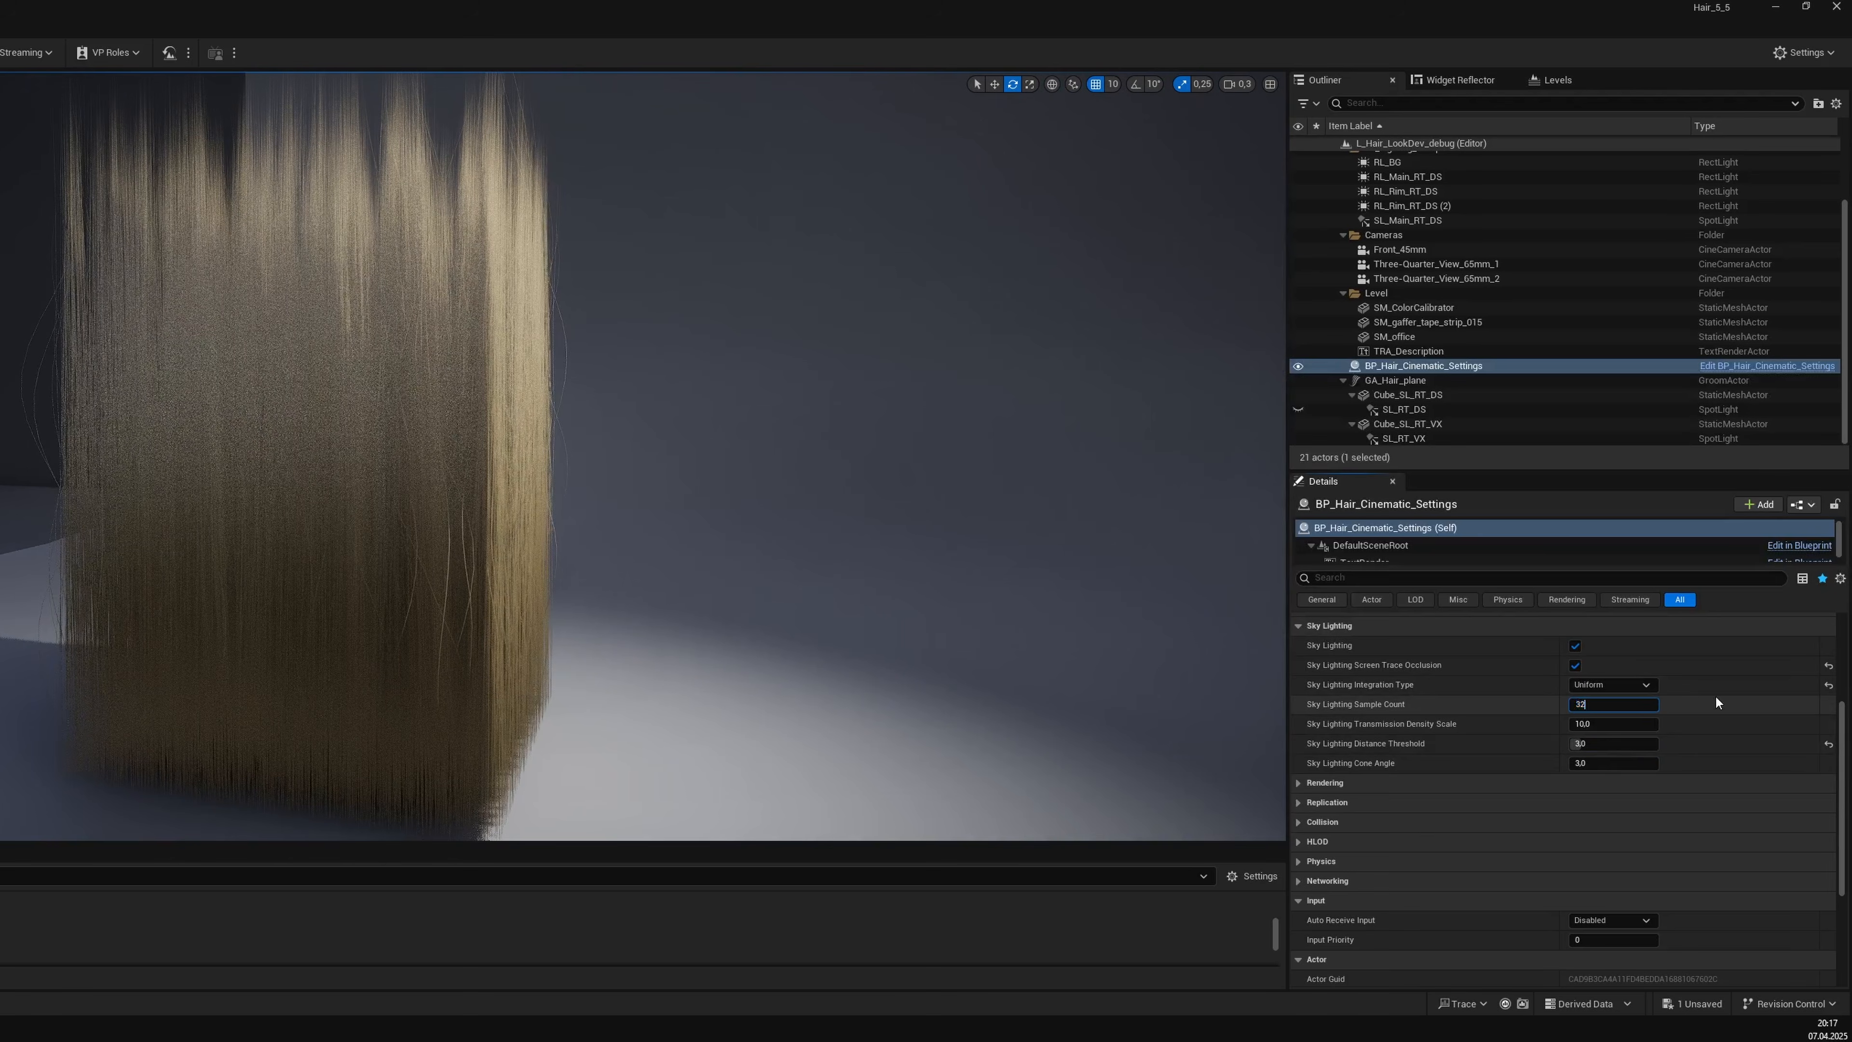
key(Return)
text(6)
key(BackSpace)
text(16)
key(Return)
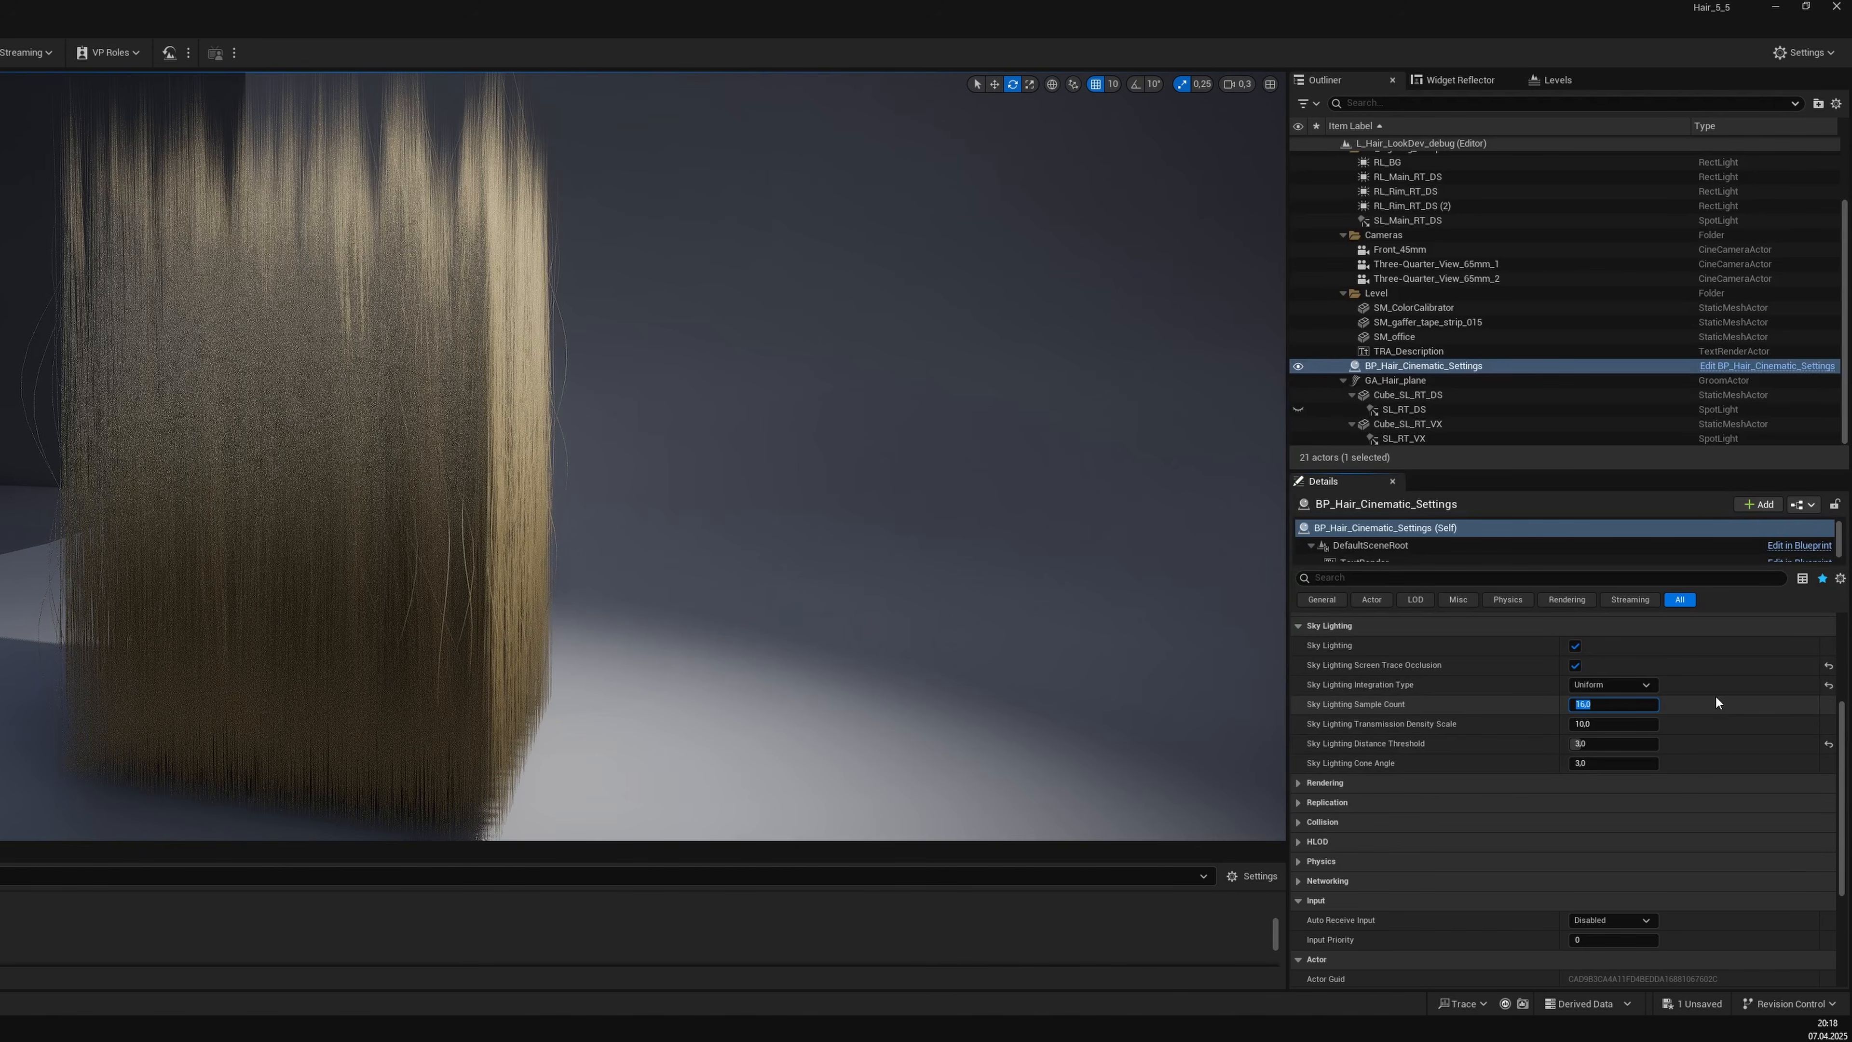
Change the Sky Lighting Integration Type from Uniform to Default.
mouse_move(558, 511)
right_down()
mouse_move(583, 511)
mouse_move(536, 513)
right_up()
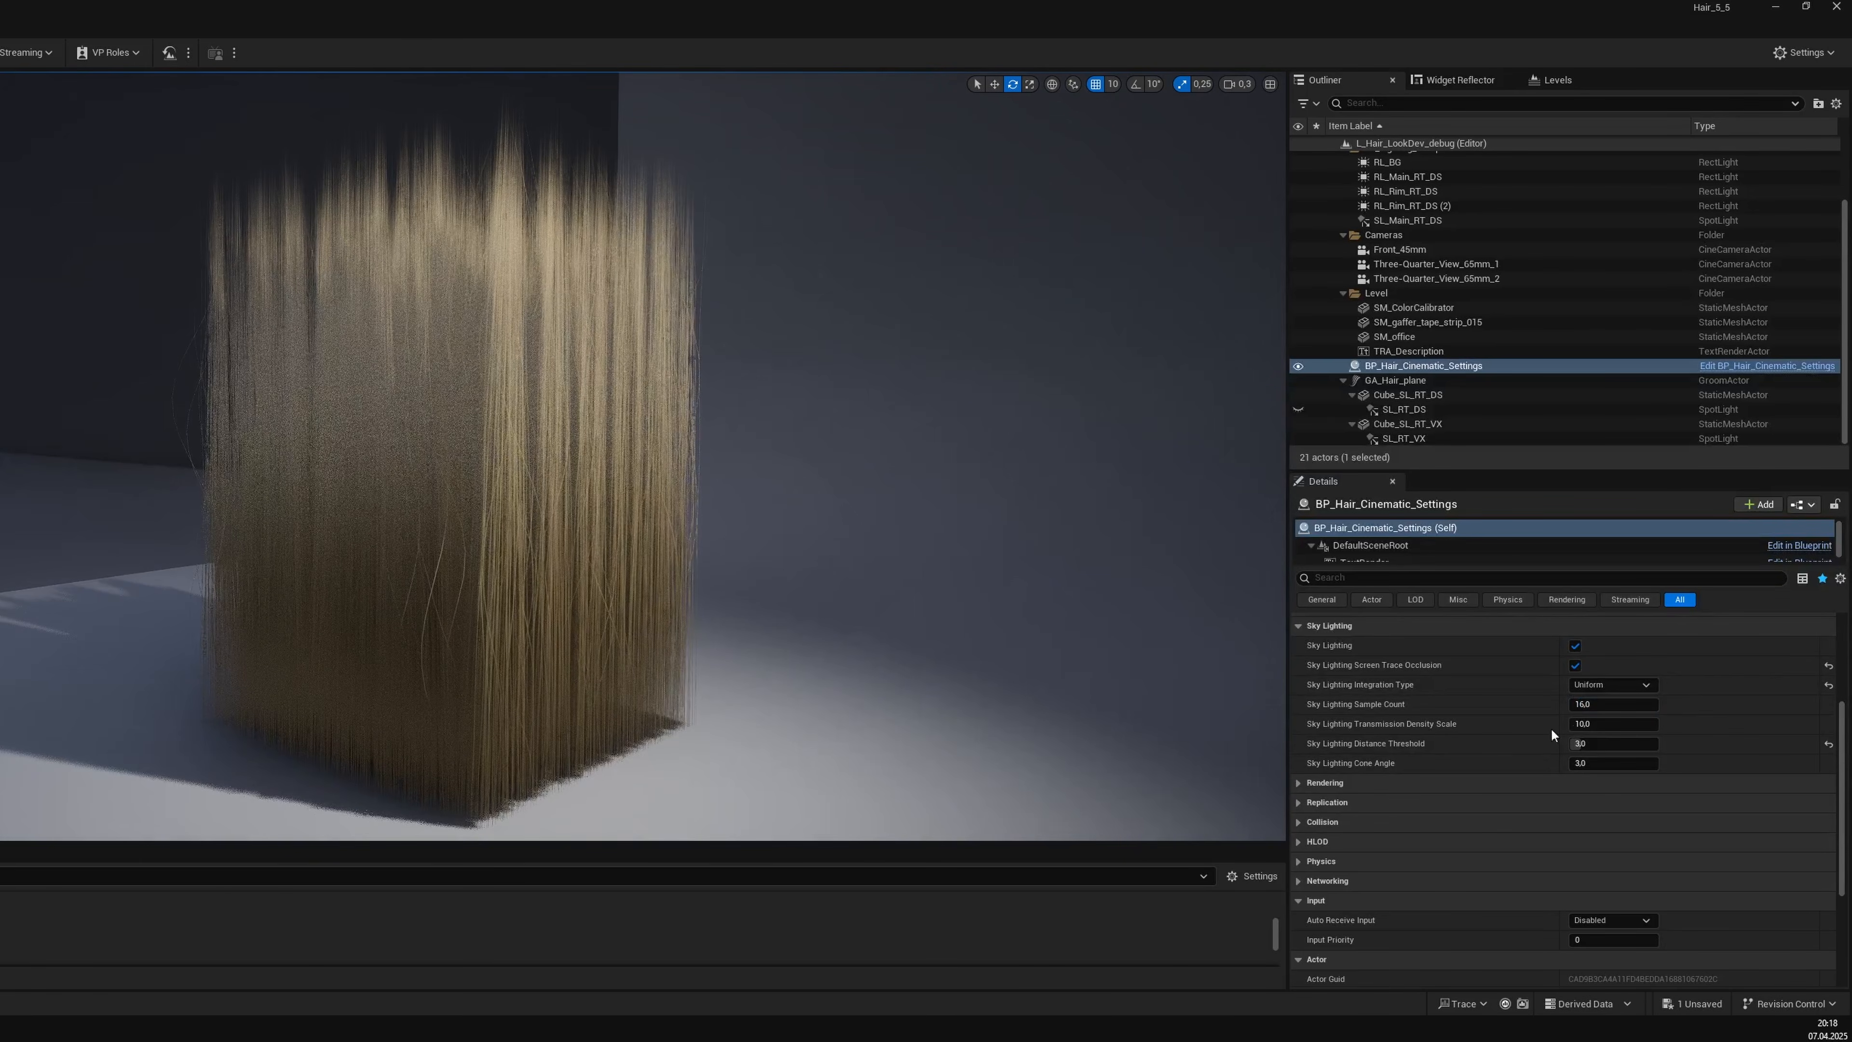
click(1611, 684)
click(1603, 700)
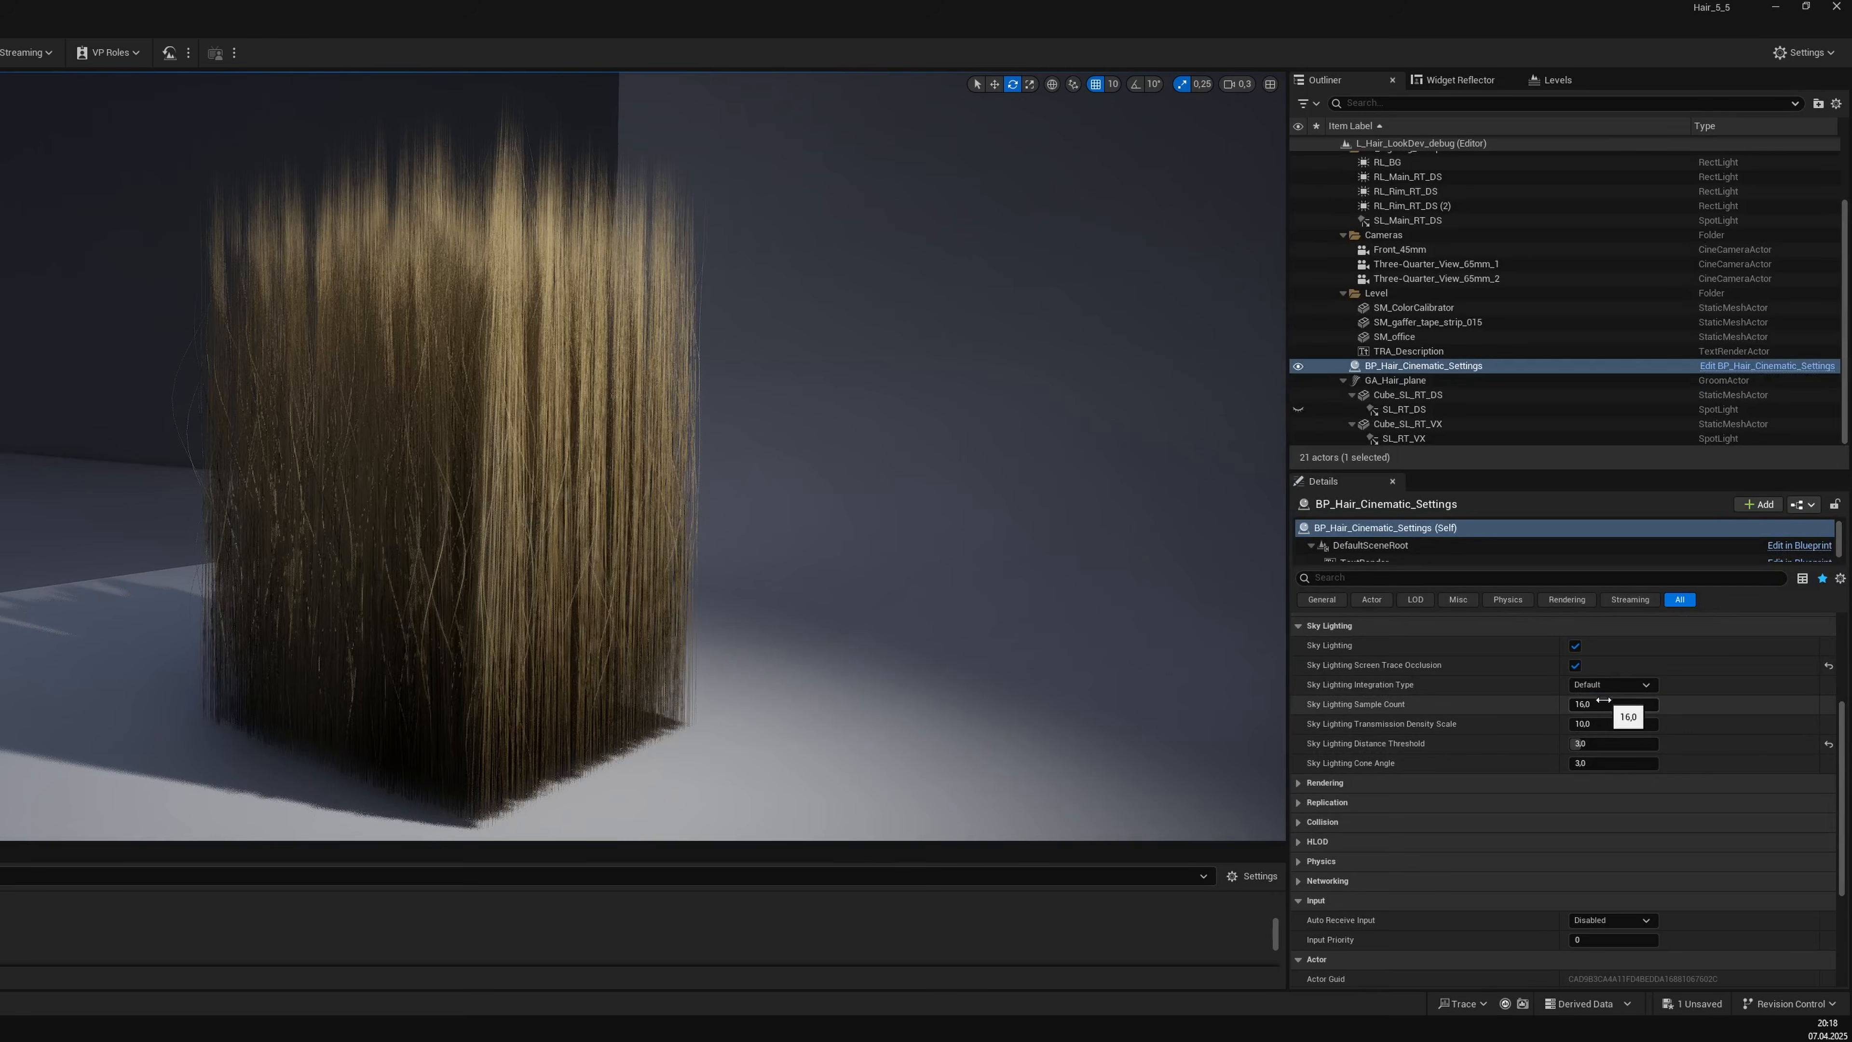
Try a Sky Lighting Distance Threshold of 0,01 and undo the change.
click(1602, 743)
text(0,01)
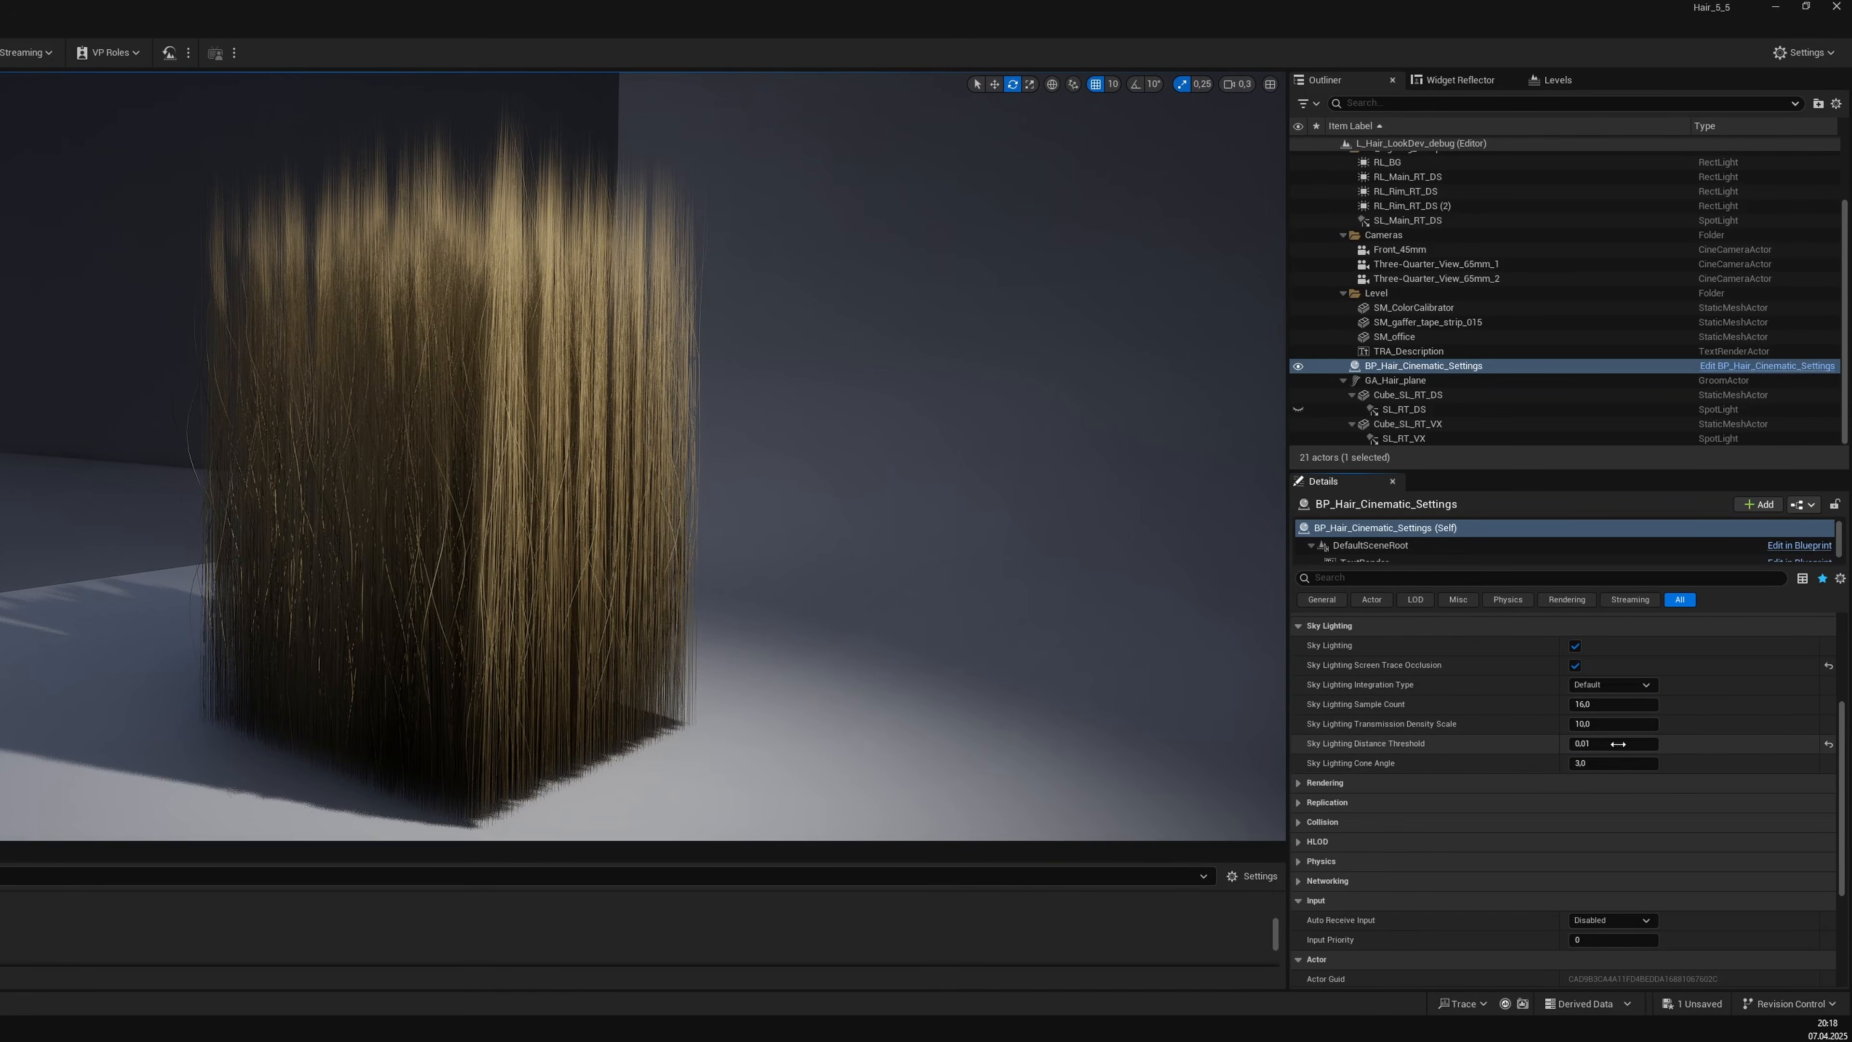
key(ctrl+z)
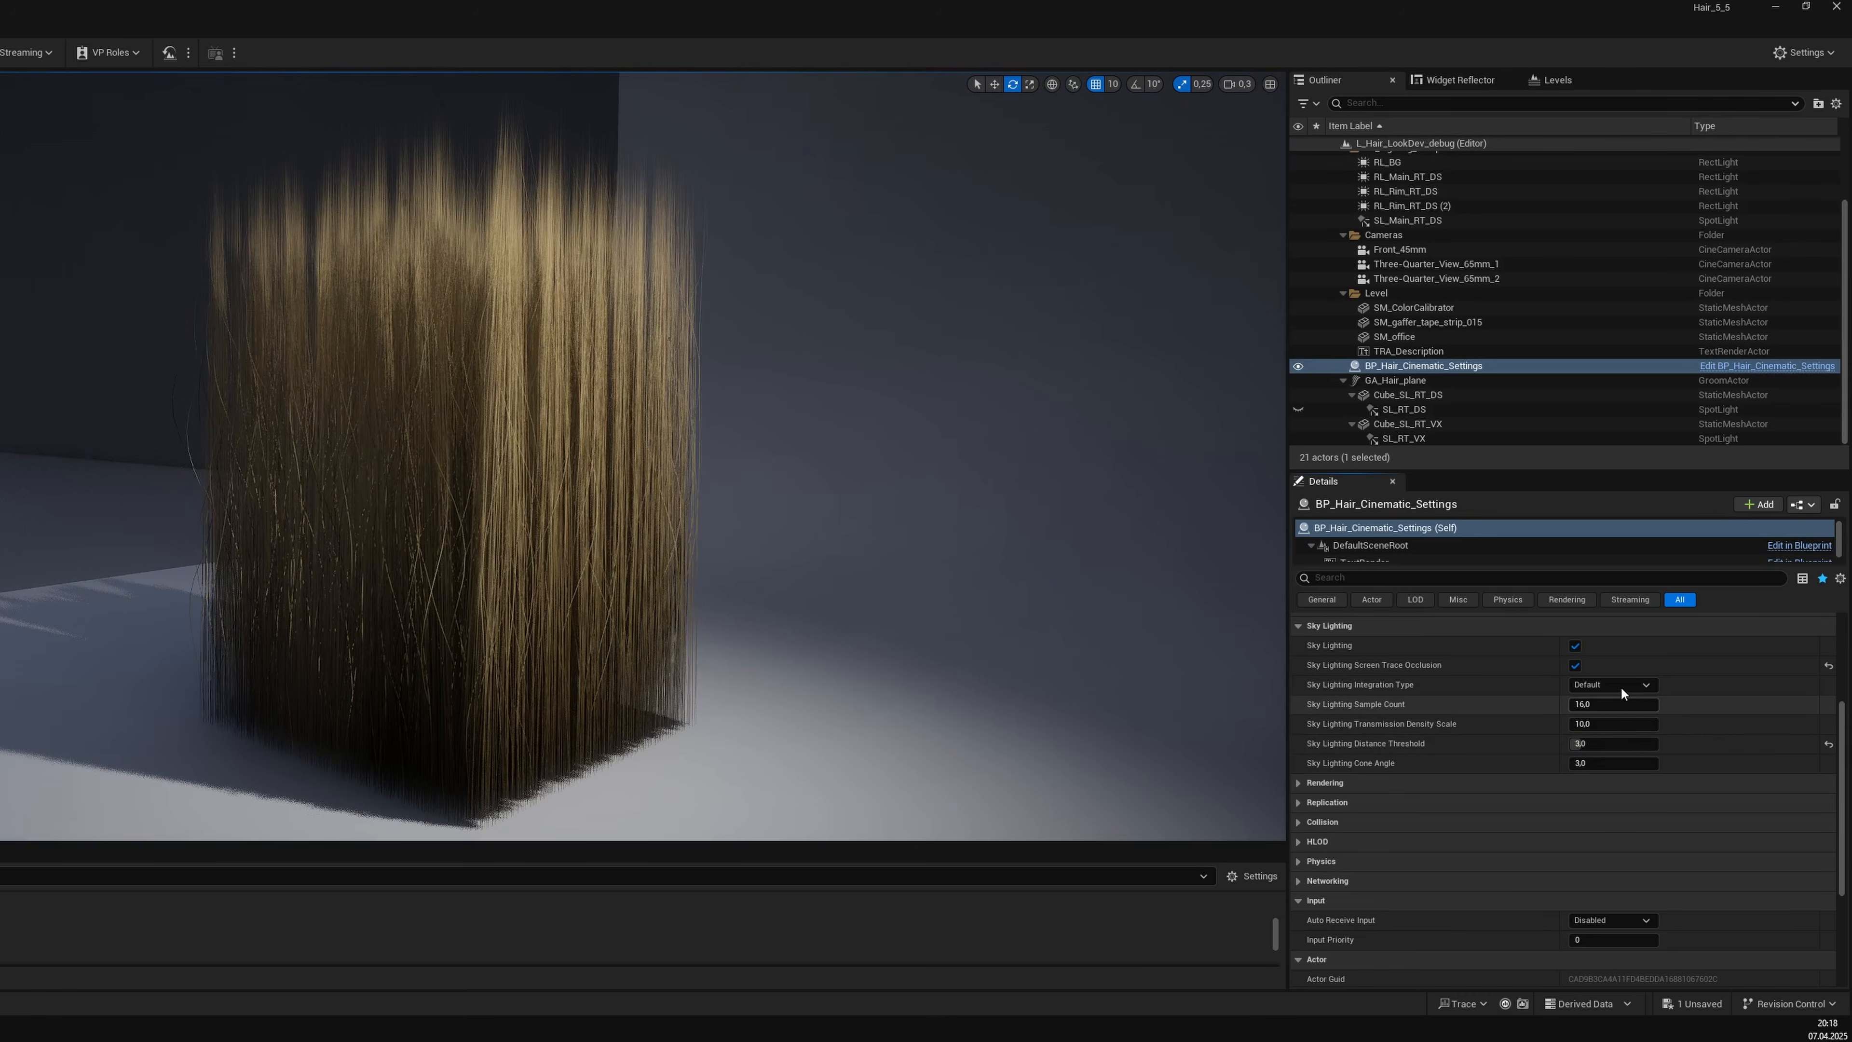
Compare the hair from another angle with Sky Lighting off and on, using Default integration.
key(d)
mouse_move(861, 567)
right_down()
mouse_move(766, 567)
mouse_move(852, 558)
right_up()
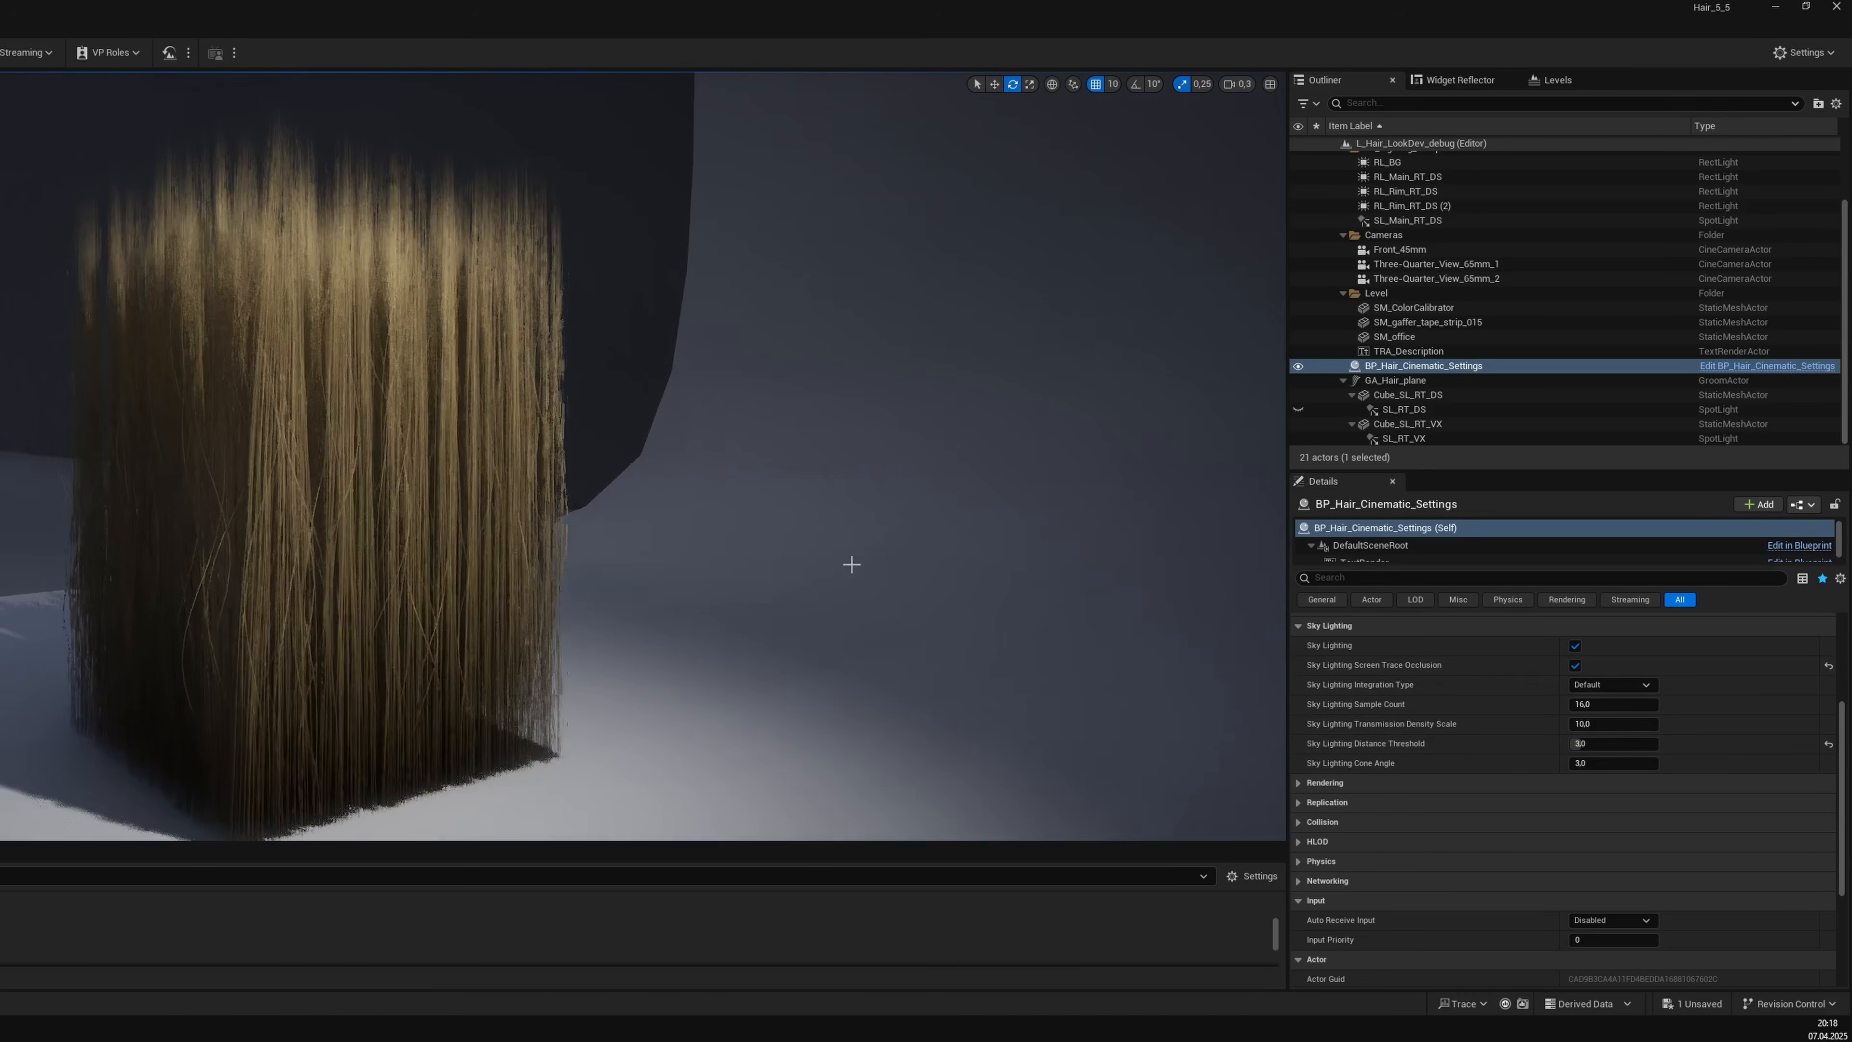
click(1575, 647)
click(1575, 647)
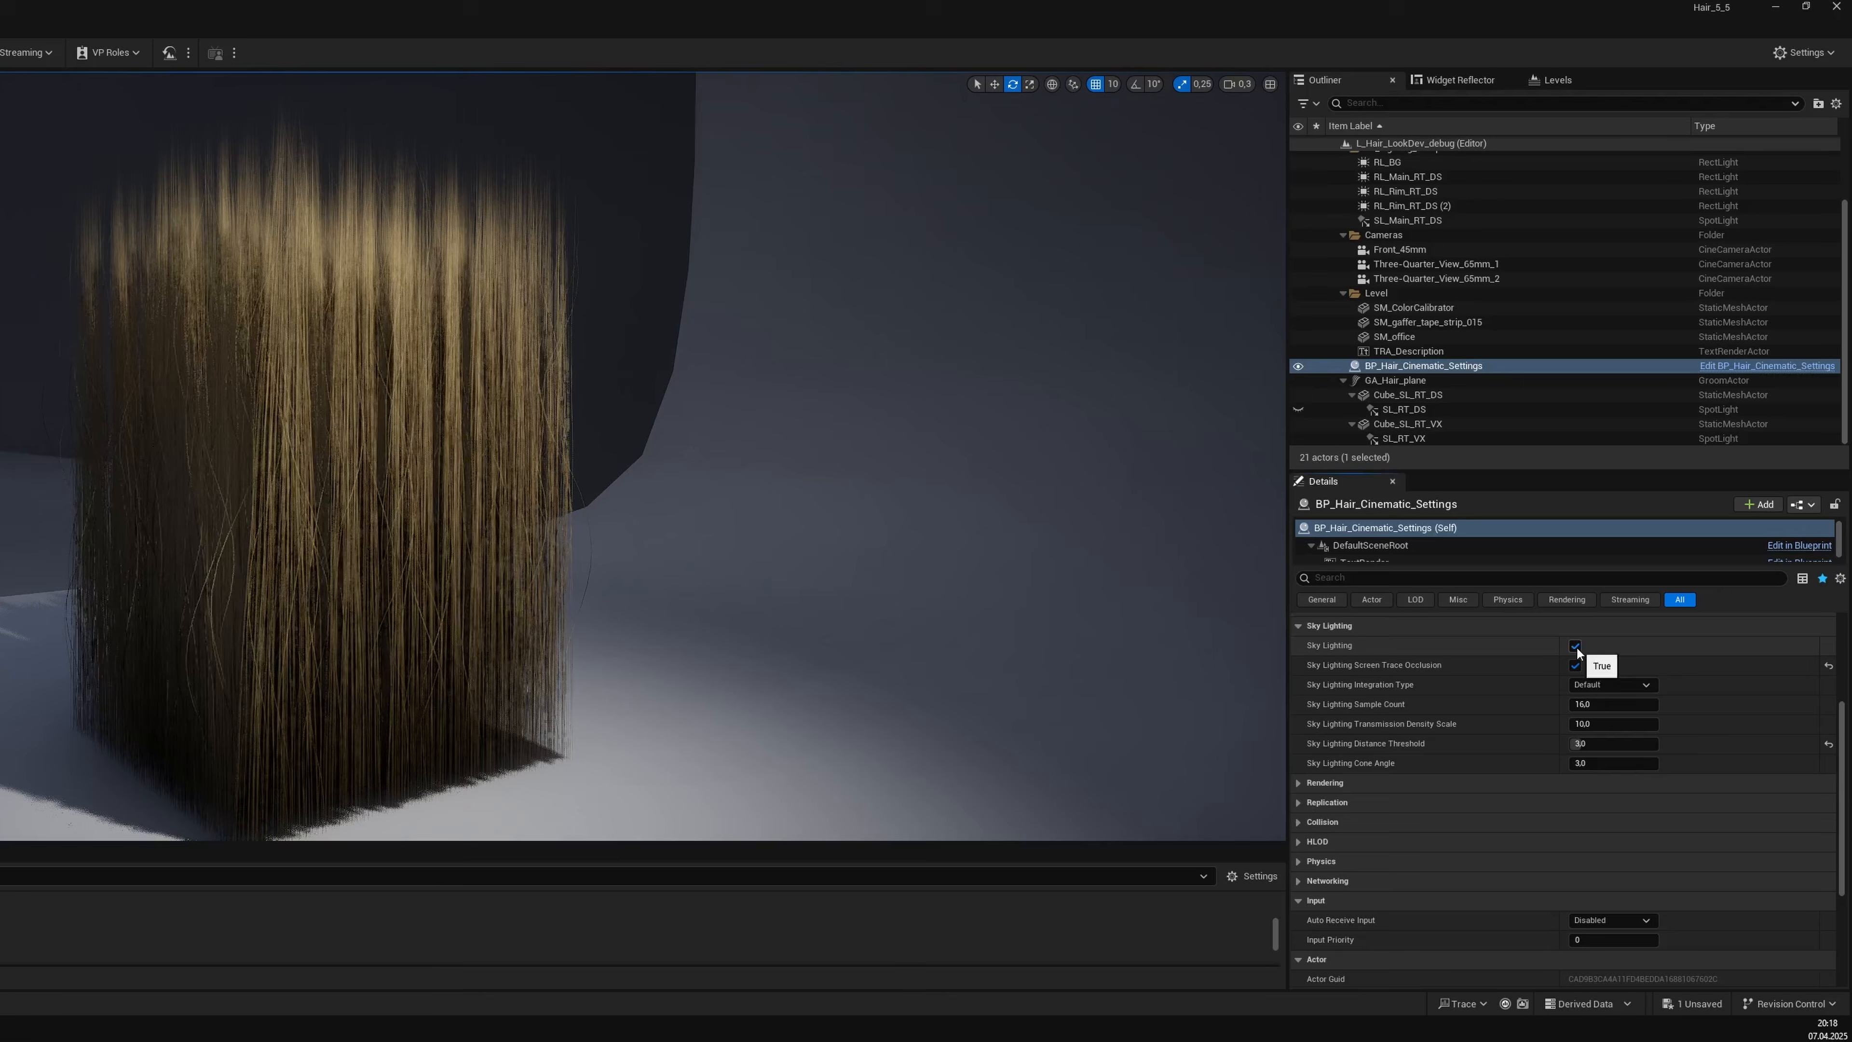
click(1576, 647)
click(1576, 647)
Set the Sky Lighting Integration Type to Adhoc, experiment with the other sky lighting values, and set the Distance Threshold to 3.
click(1598, 684)
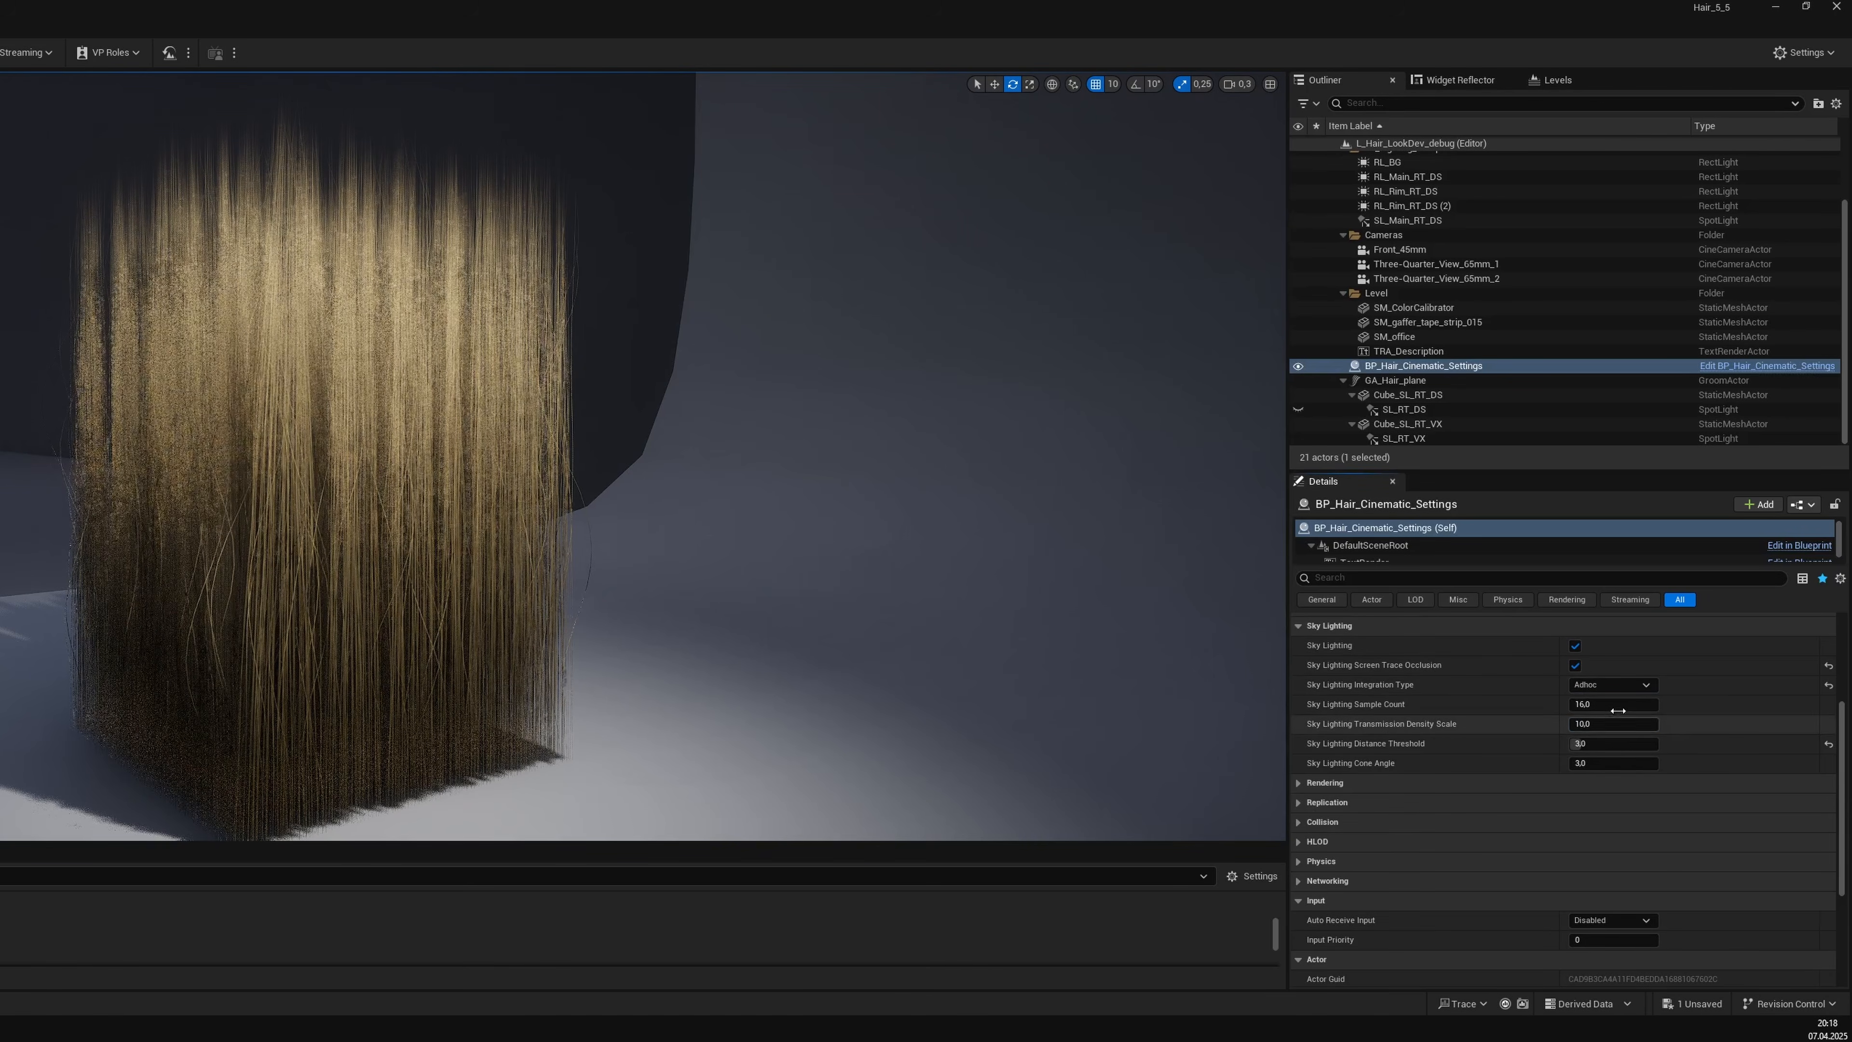
drag(1618, 709, 1616, 742)
click(1829, 705)
click(1829, 725)
click(1616, 741)
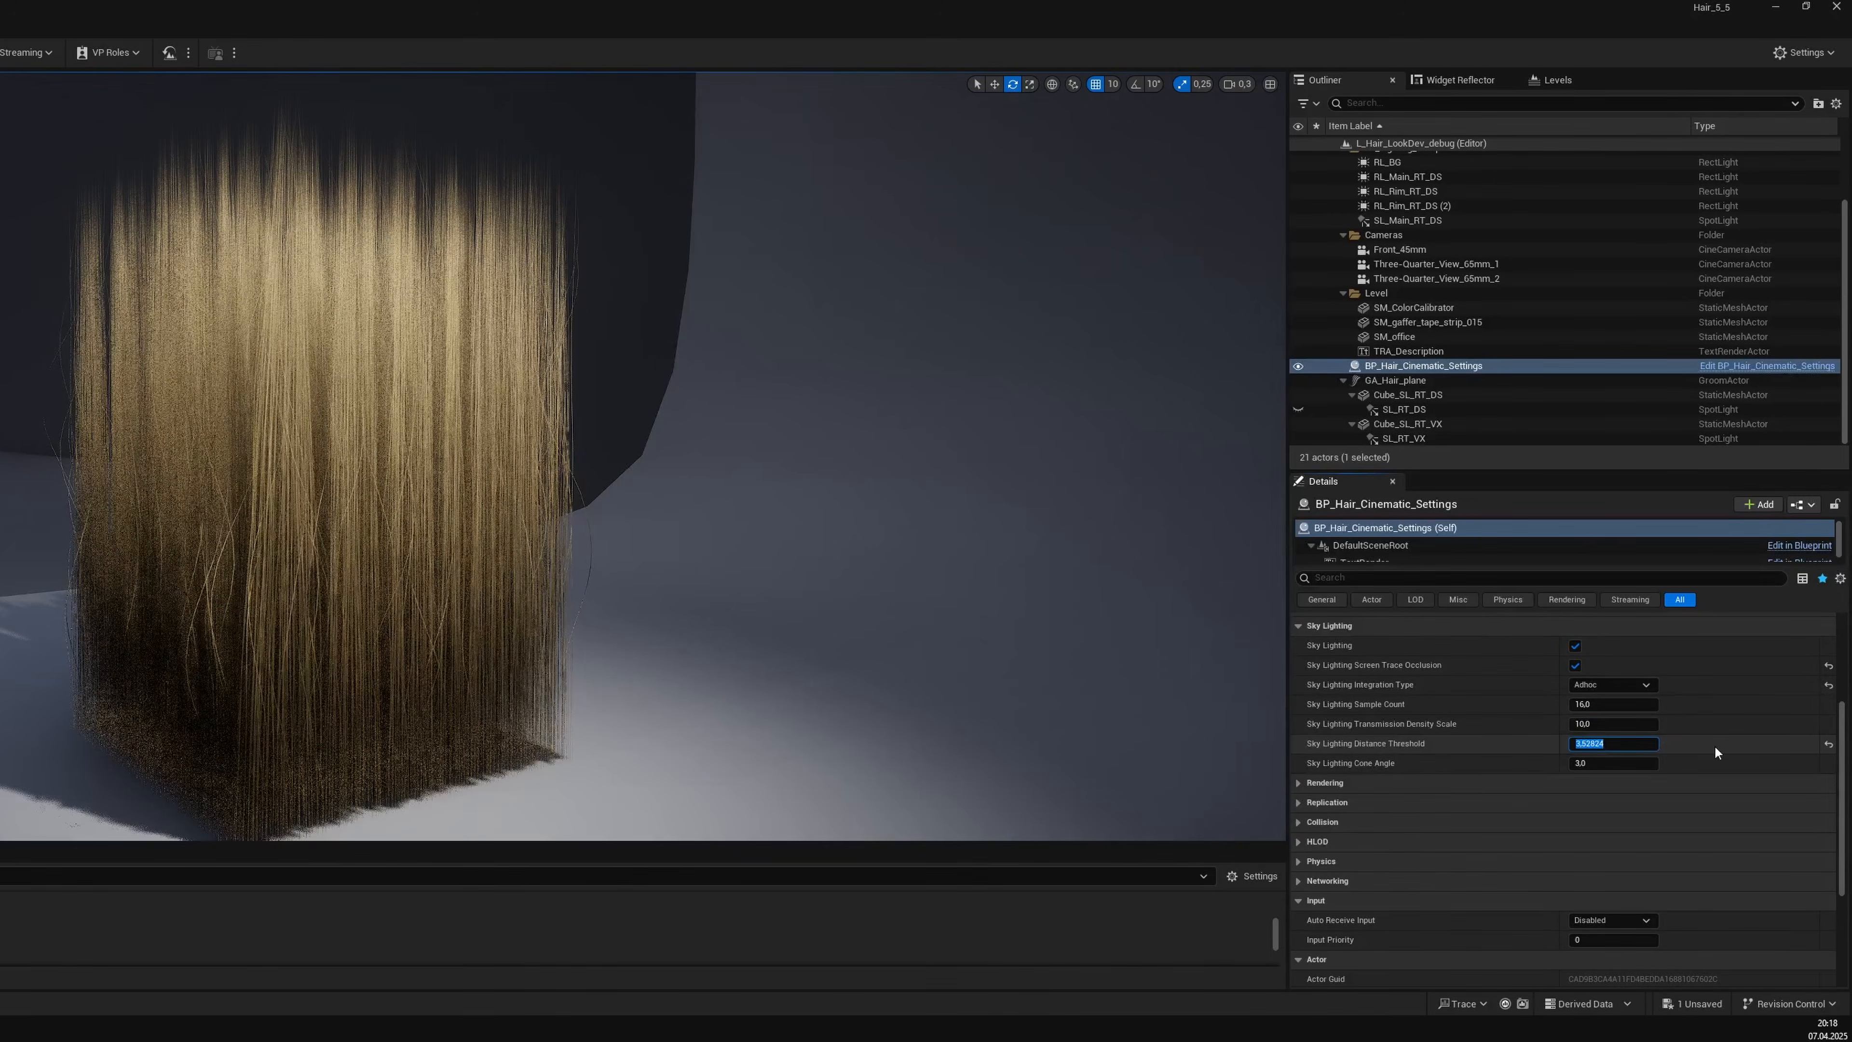
text(3)
key(Return)
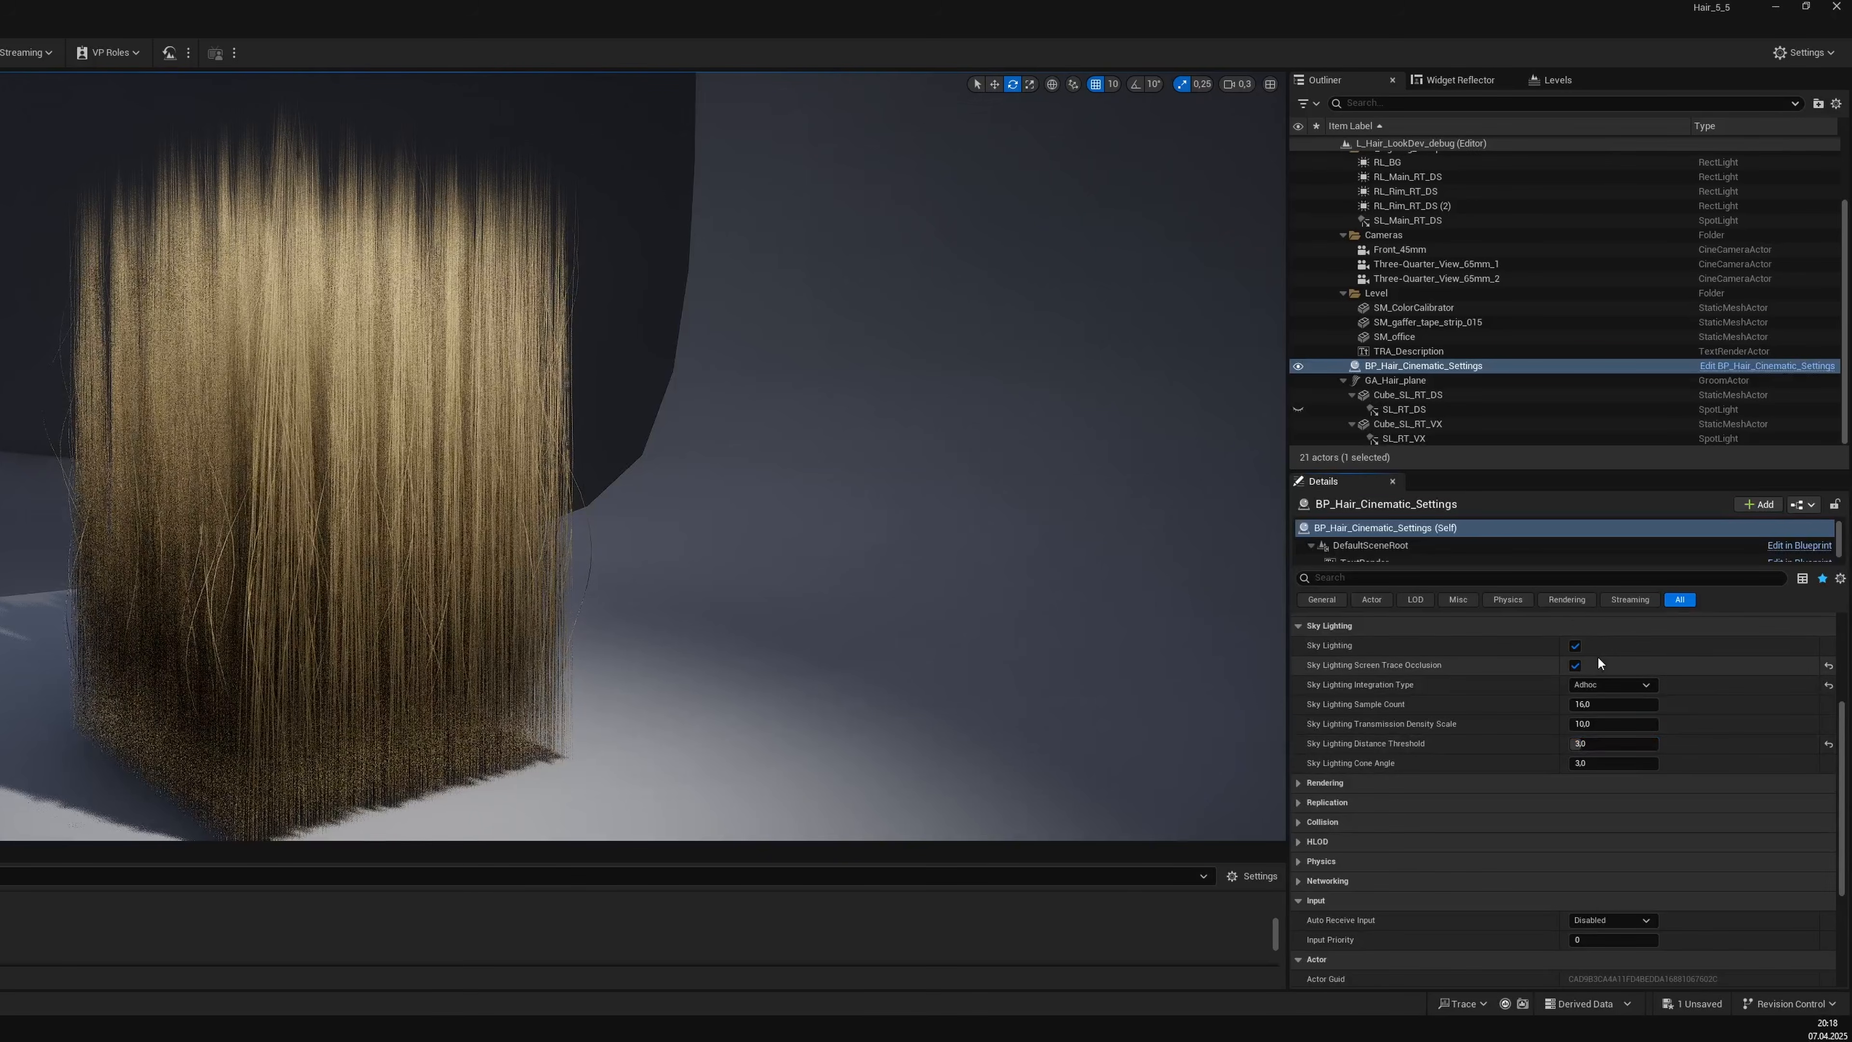
Compare the hair with Sky Lighting off and on, using Adhoc integration and the 3,0 distance threshold.
click(1576, 664)
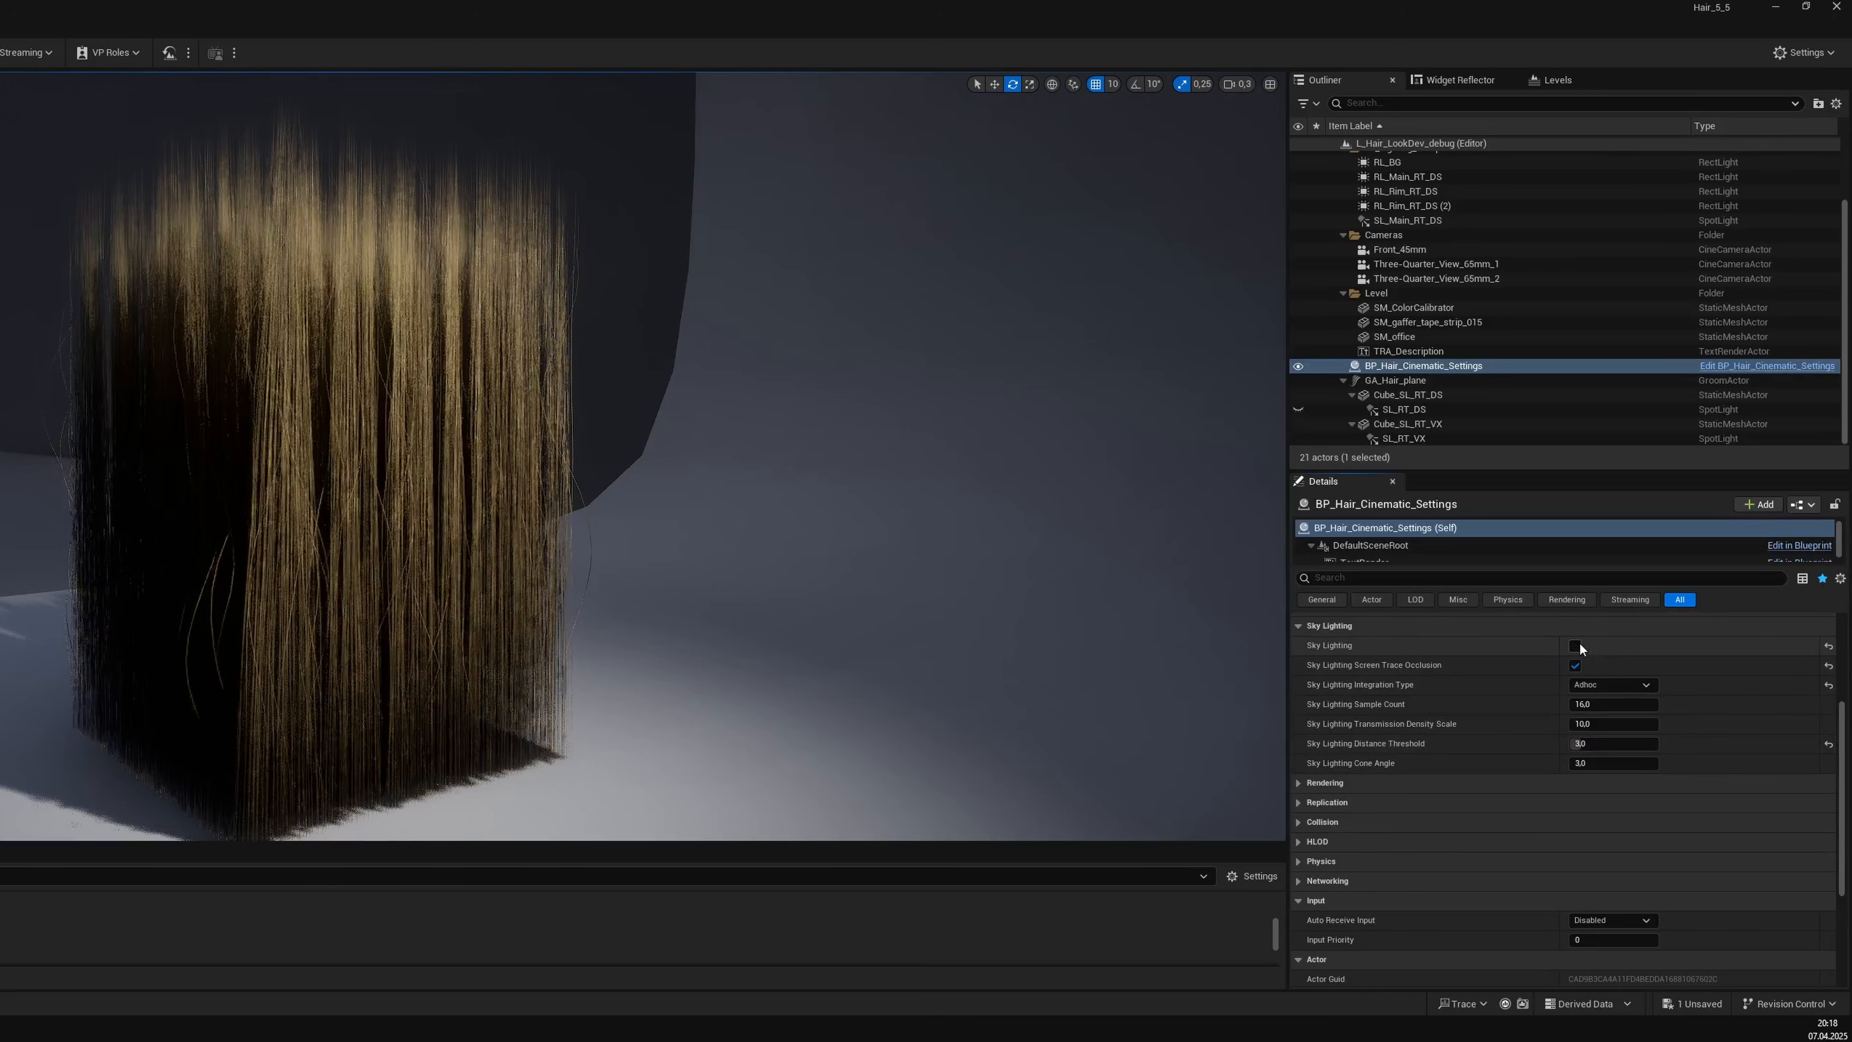
click(1580, 643)
click(1580, 644)
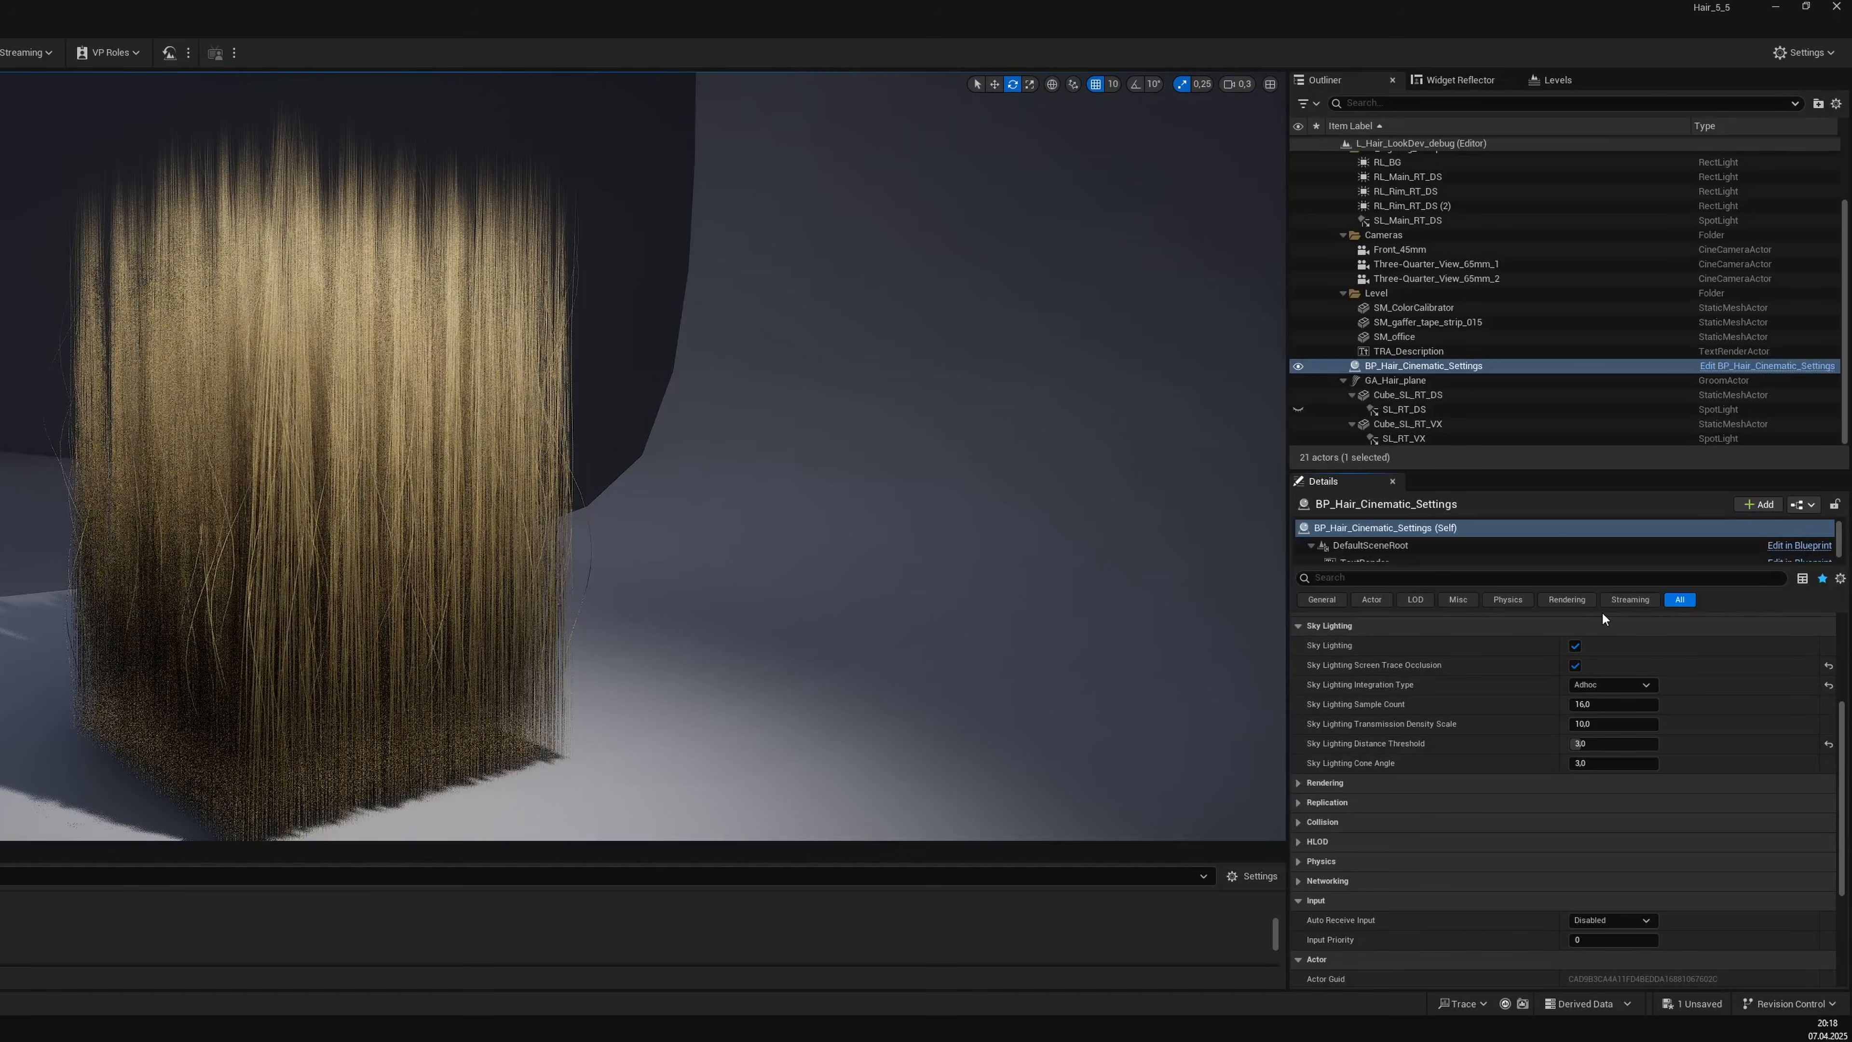
Select the SL_RT_VX spotlight and save all changes in the debug level.
click(1408, 439)
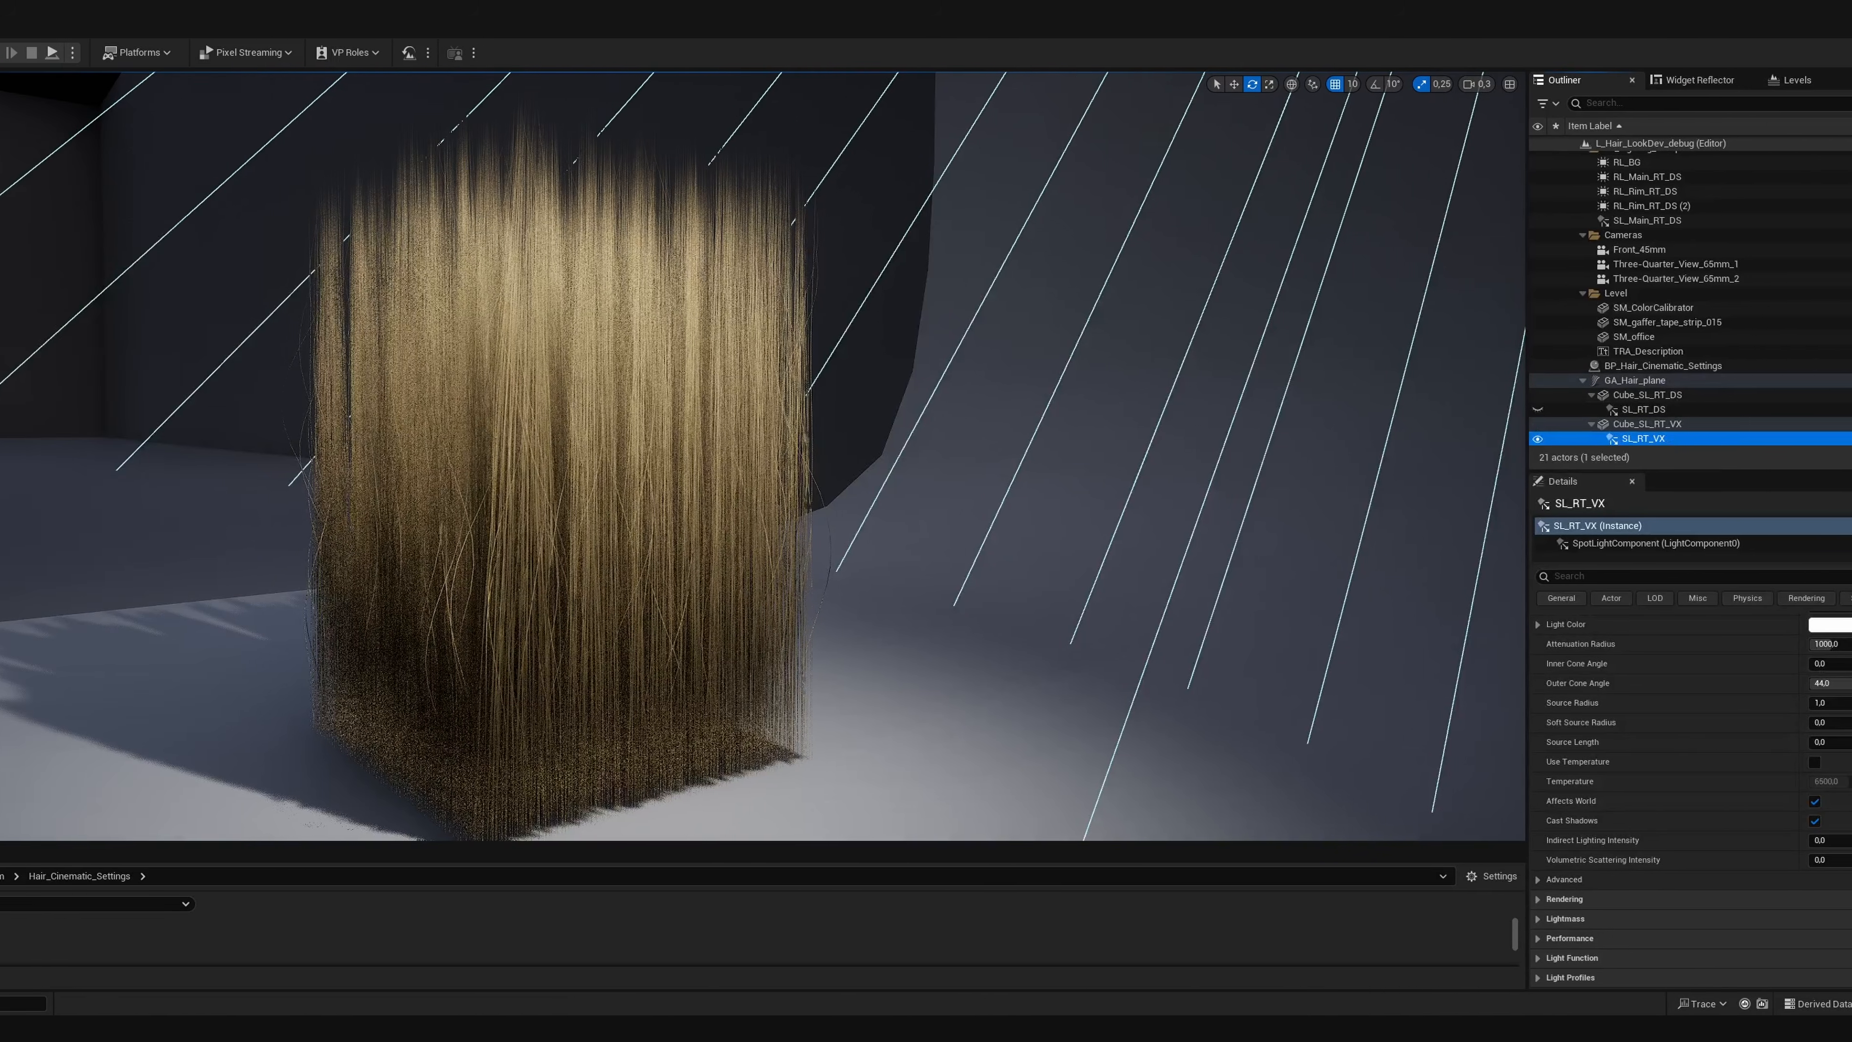
click(44, 6)
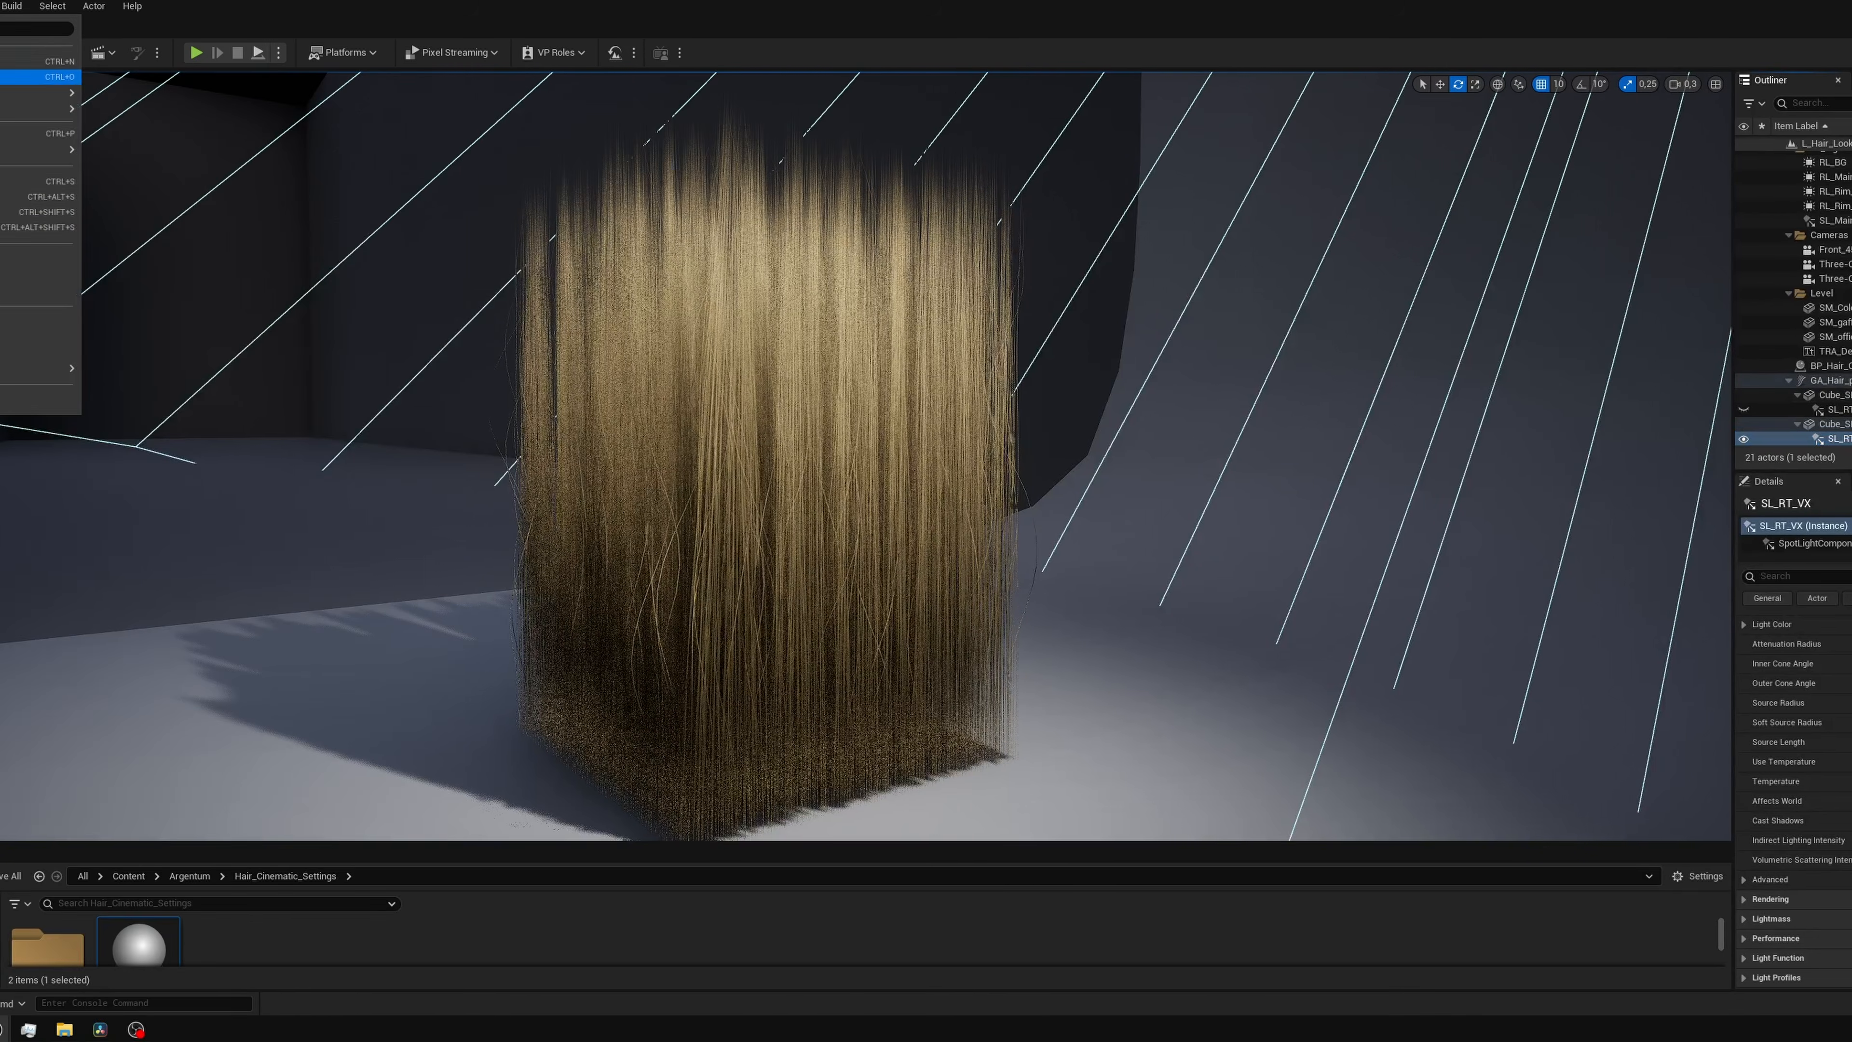
click(33, 211)
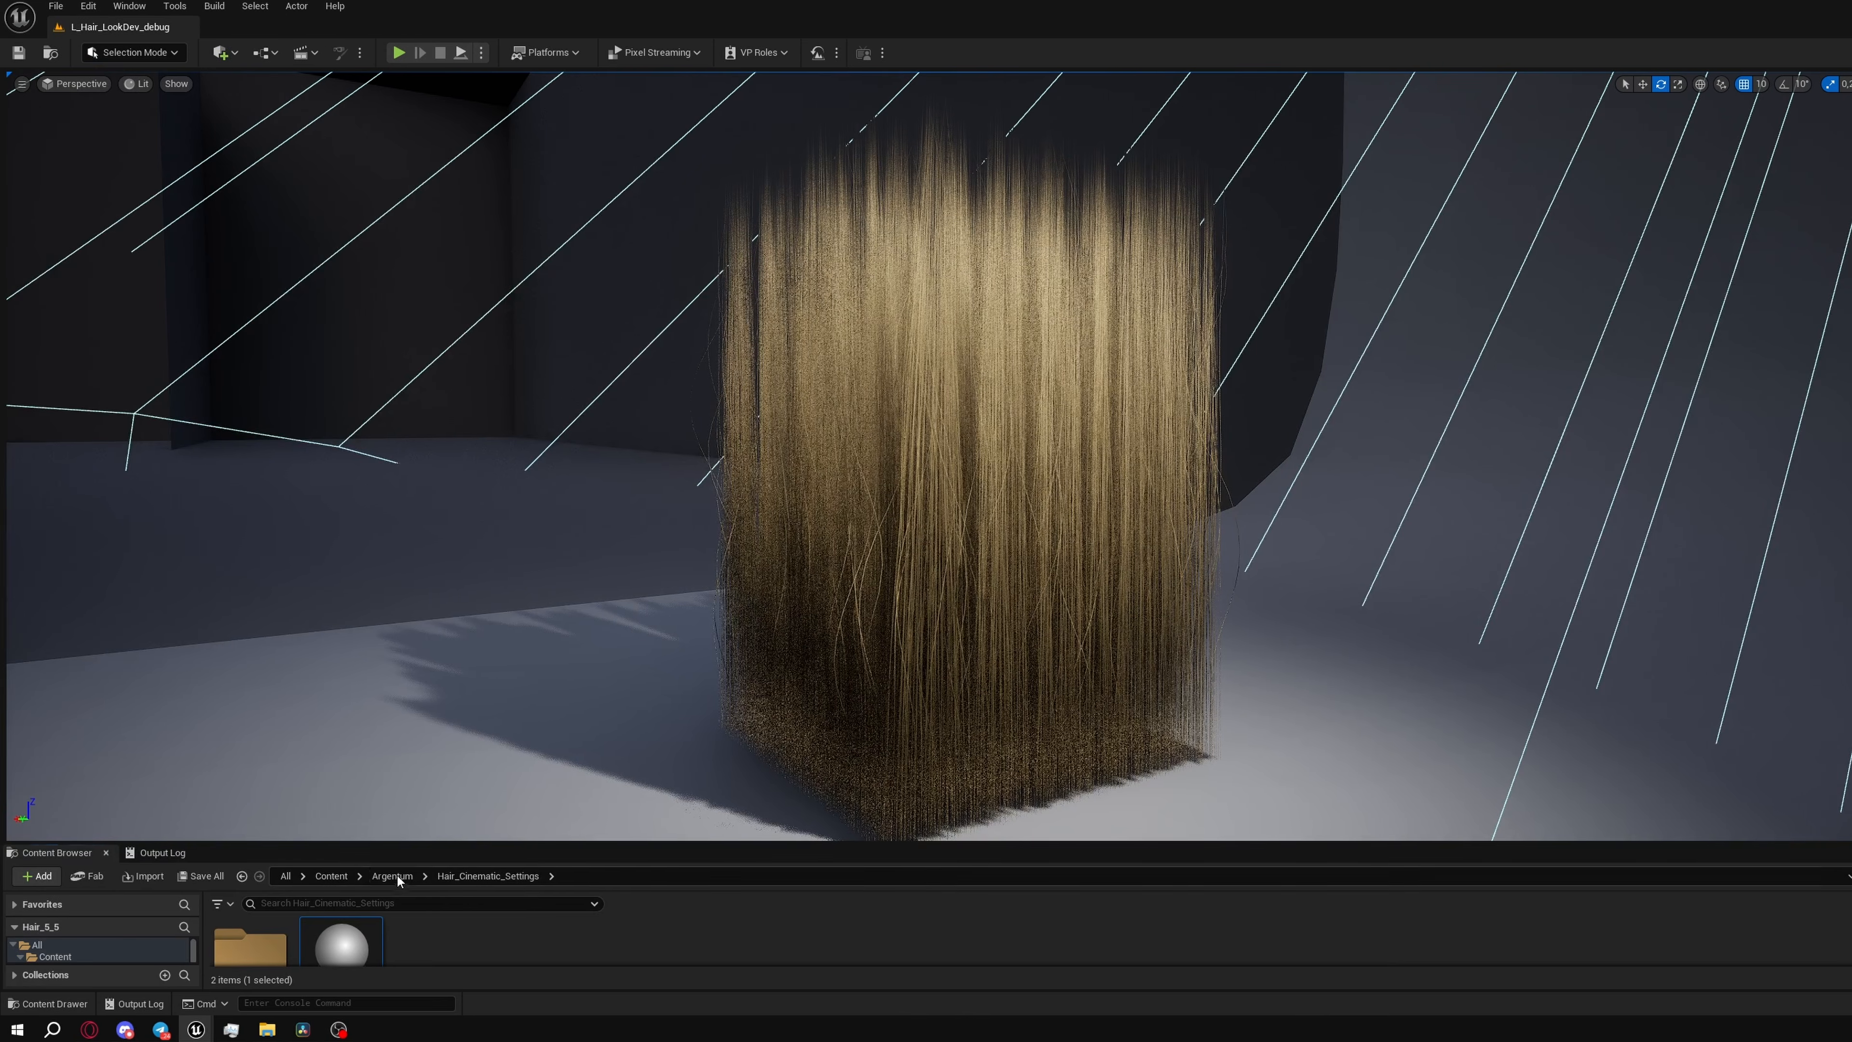
Open the L_Hair_LookDev level from the Argentum Hair_LookDev folder, and open the SS_RT_DS_Lighting_Setup_1 sequence.
click(393, 875)
drag(405, 842, 394, 742)
double_click(340, 861)
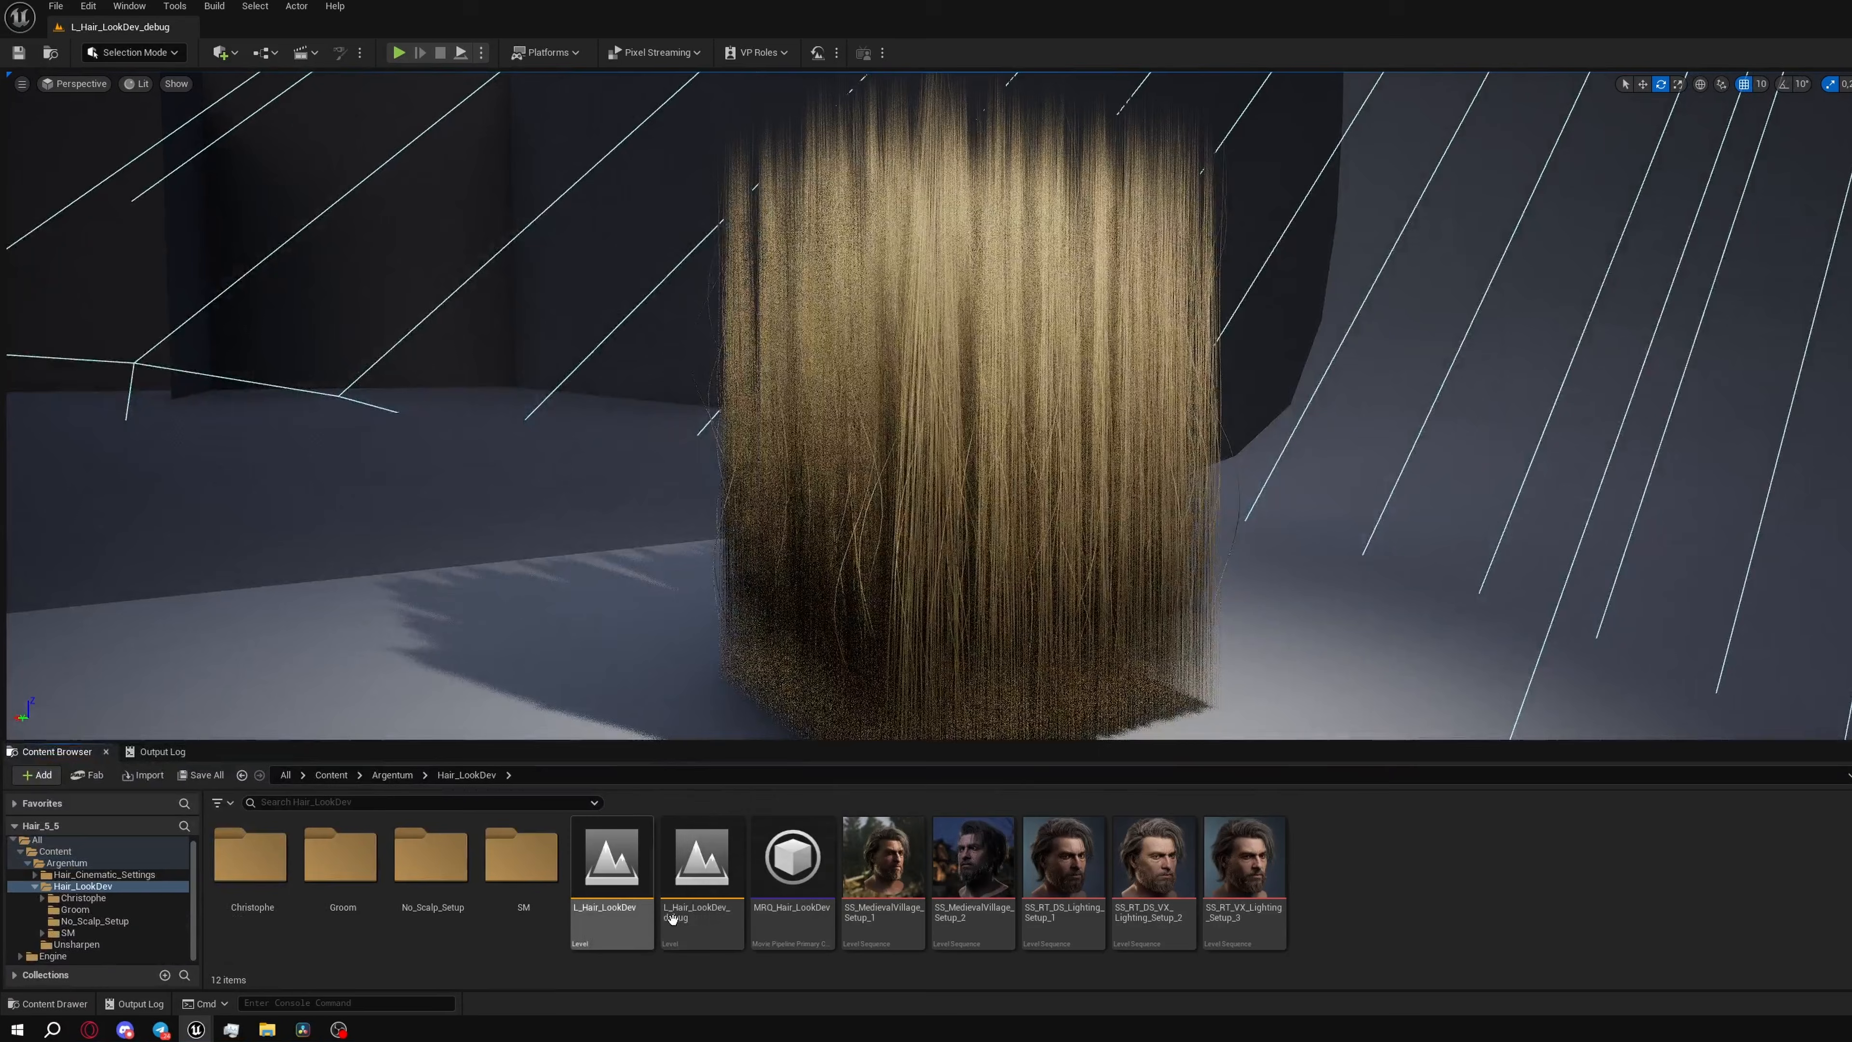
double_click(638, 915)
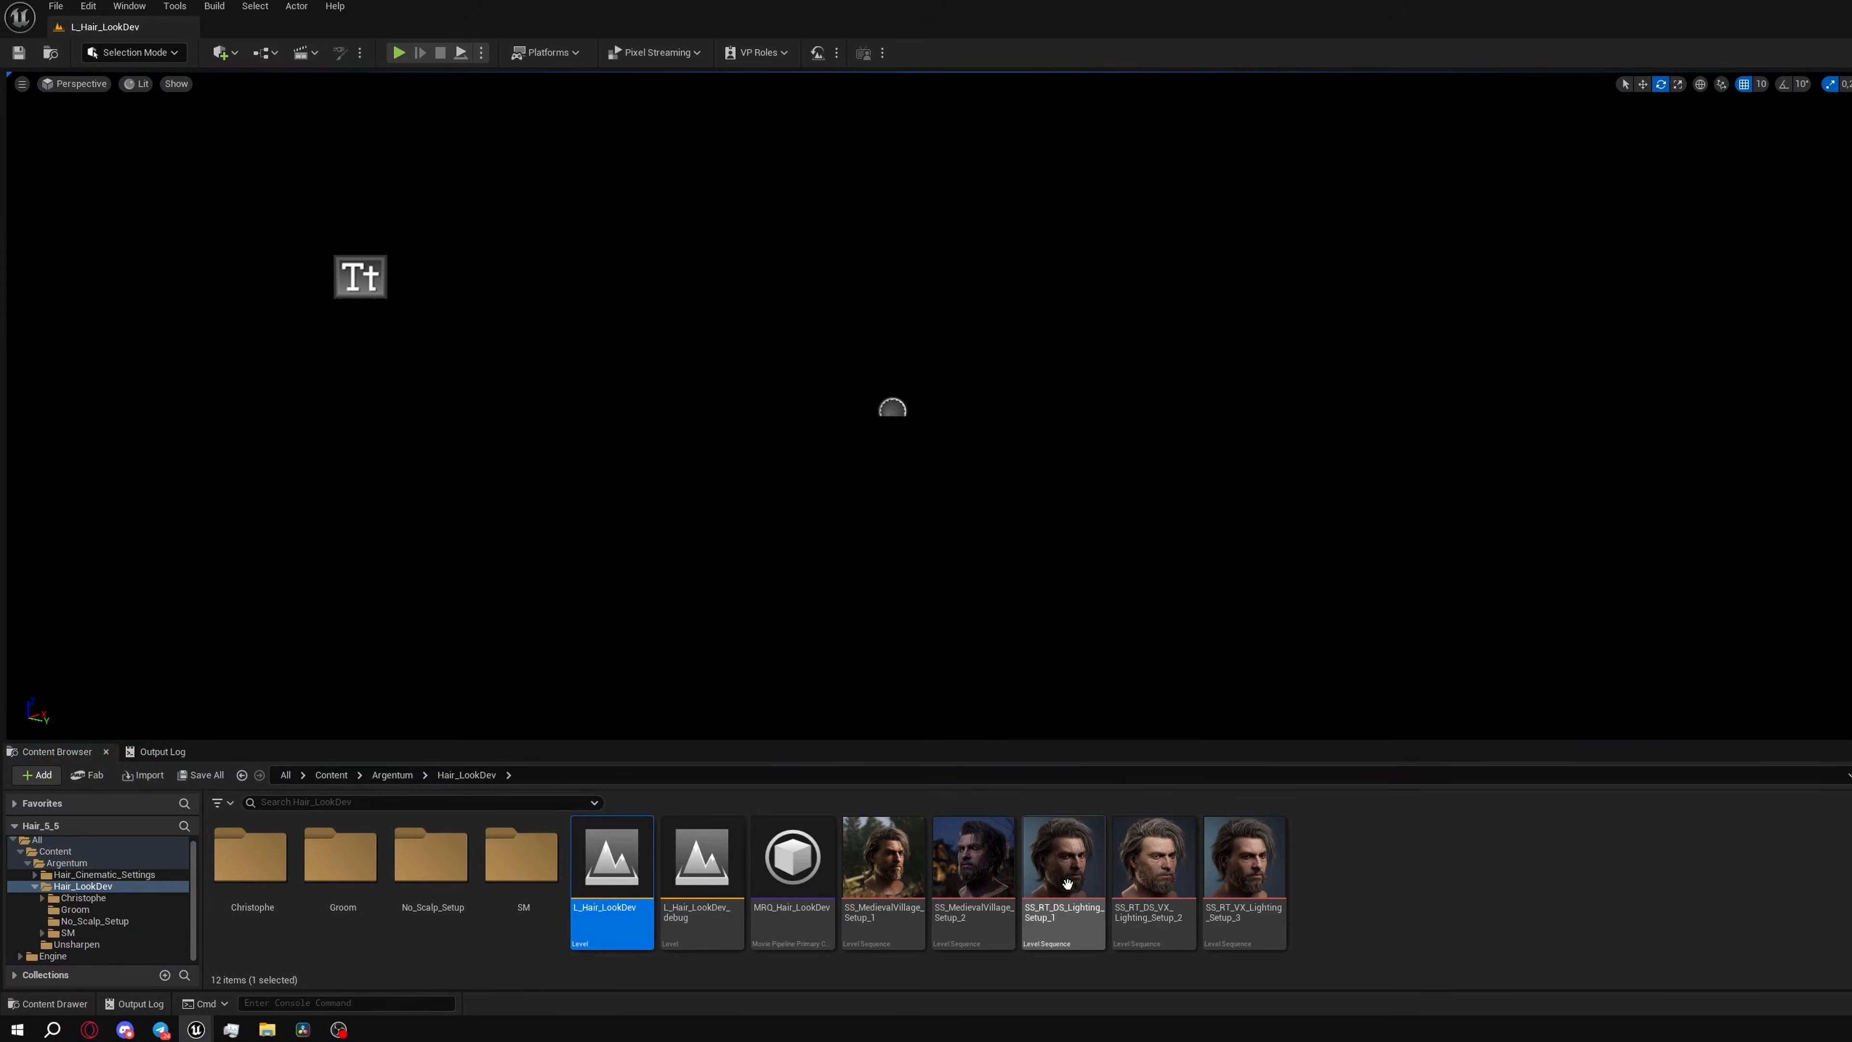
double_click(1035, 918)
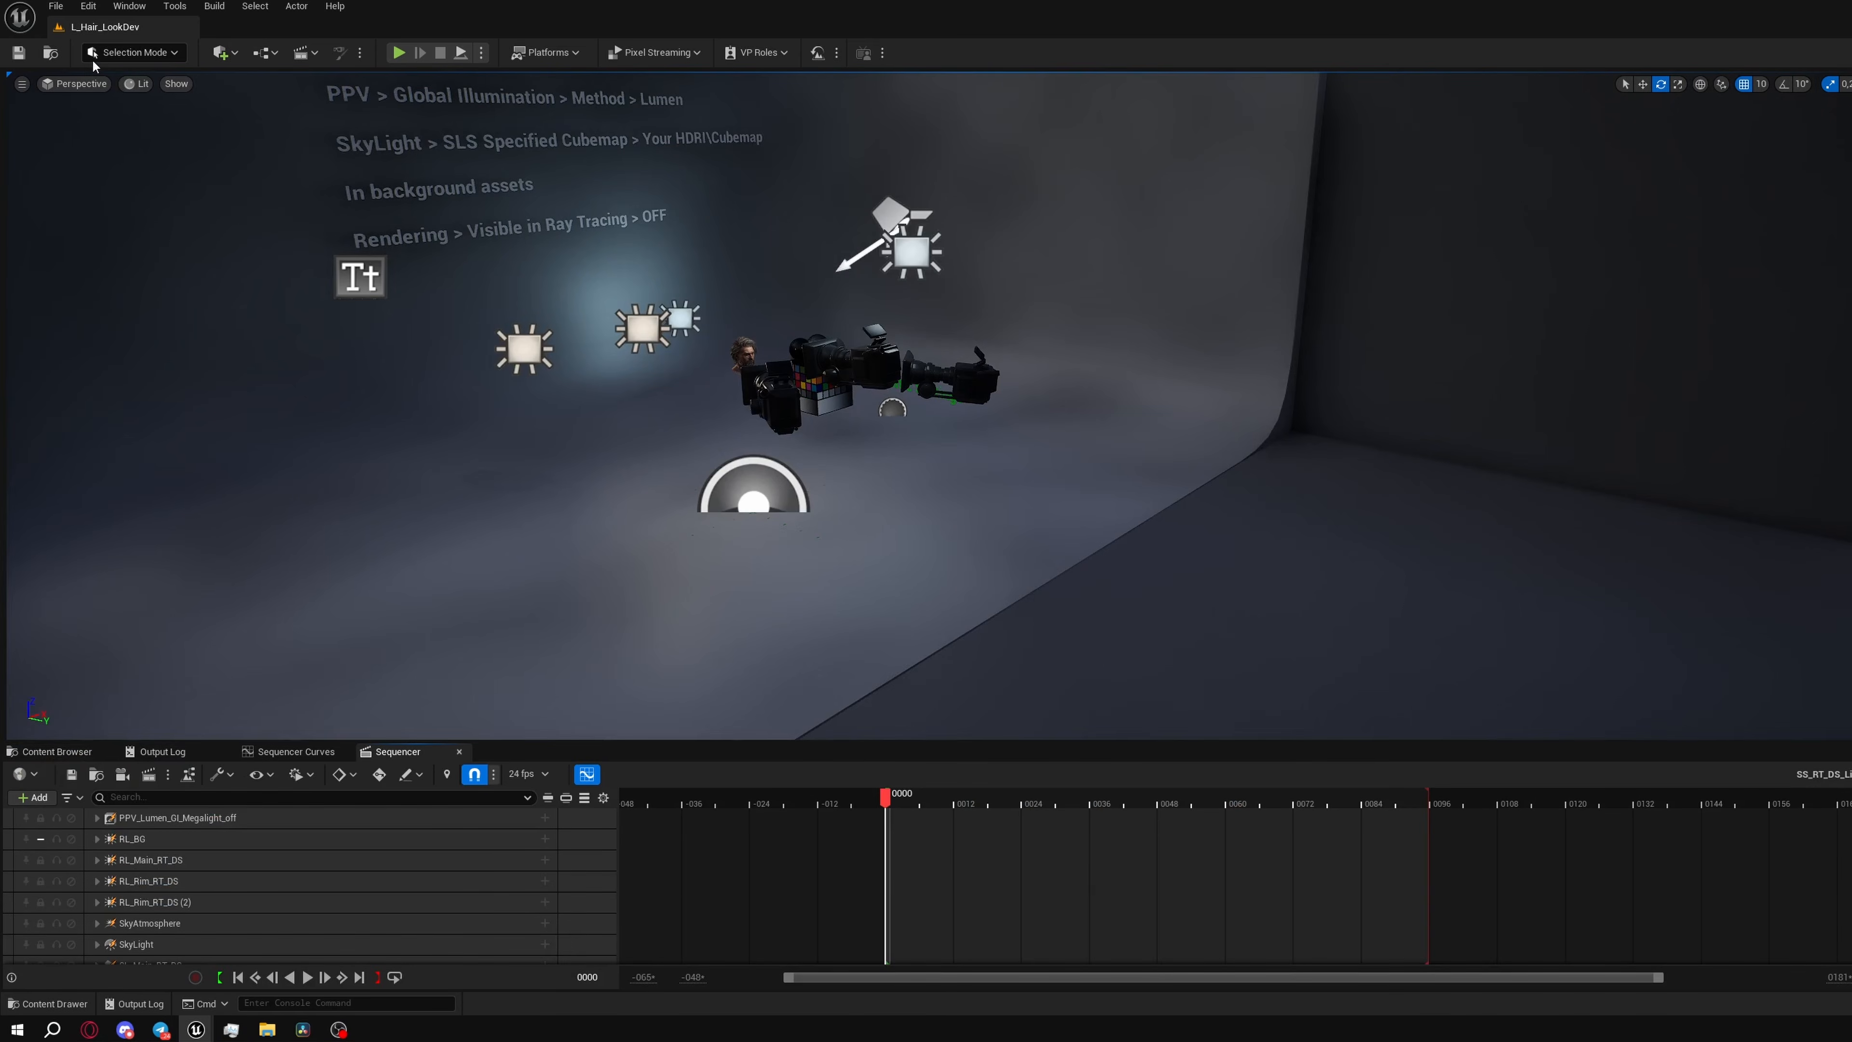
Show the scene in a cinematic viewport through the Three-Quarter_View_65mm_1 camera and enlarge the viewport.
click(69, 84)
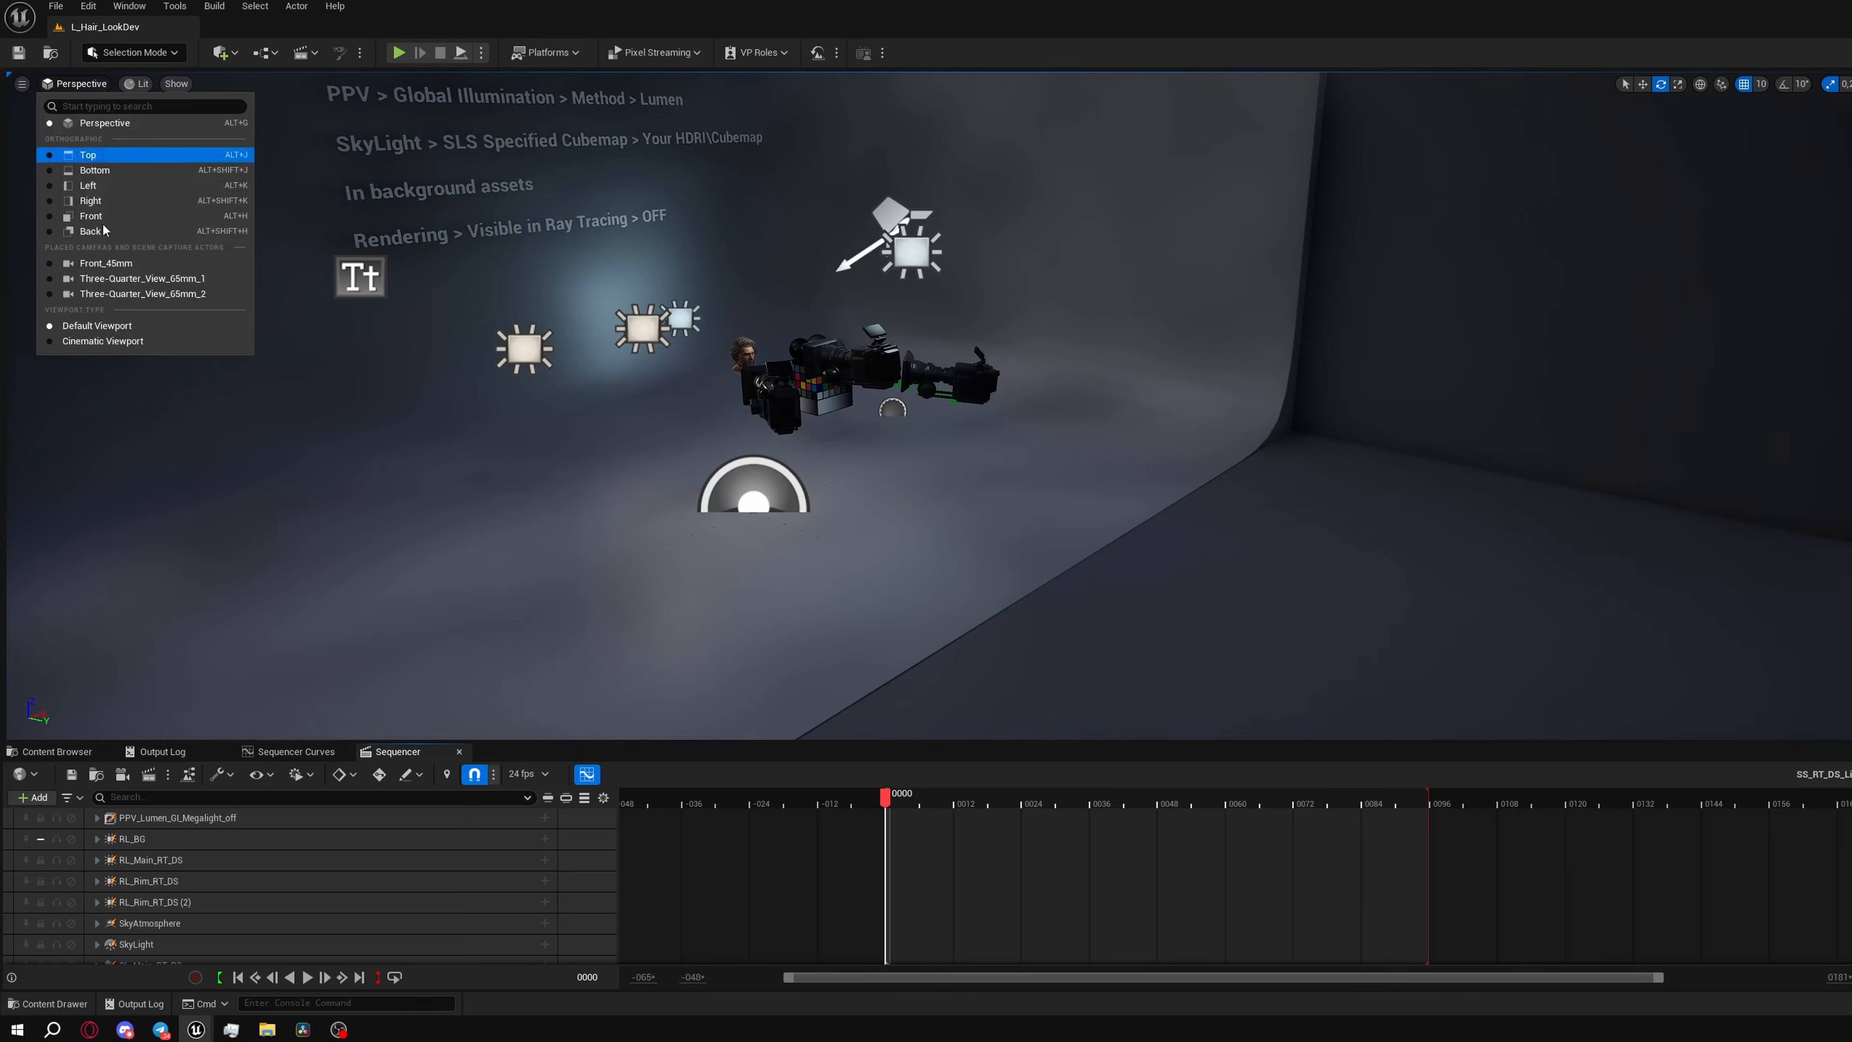
click(153, 343)
click(76, 89)
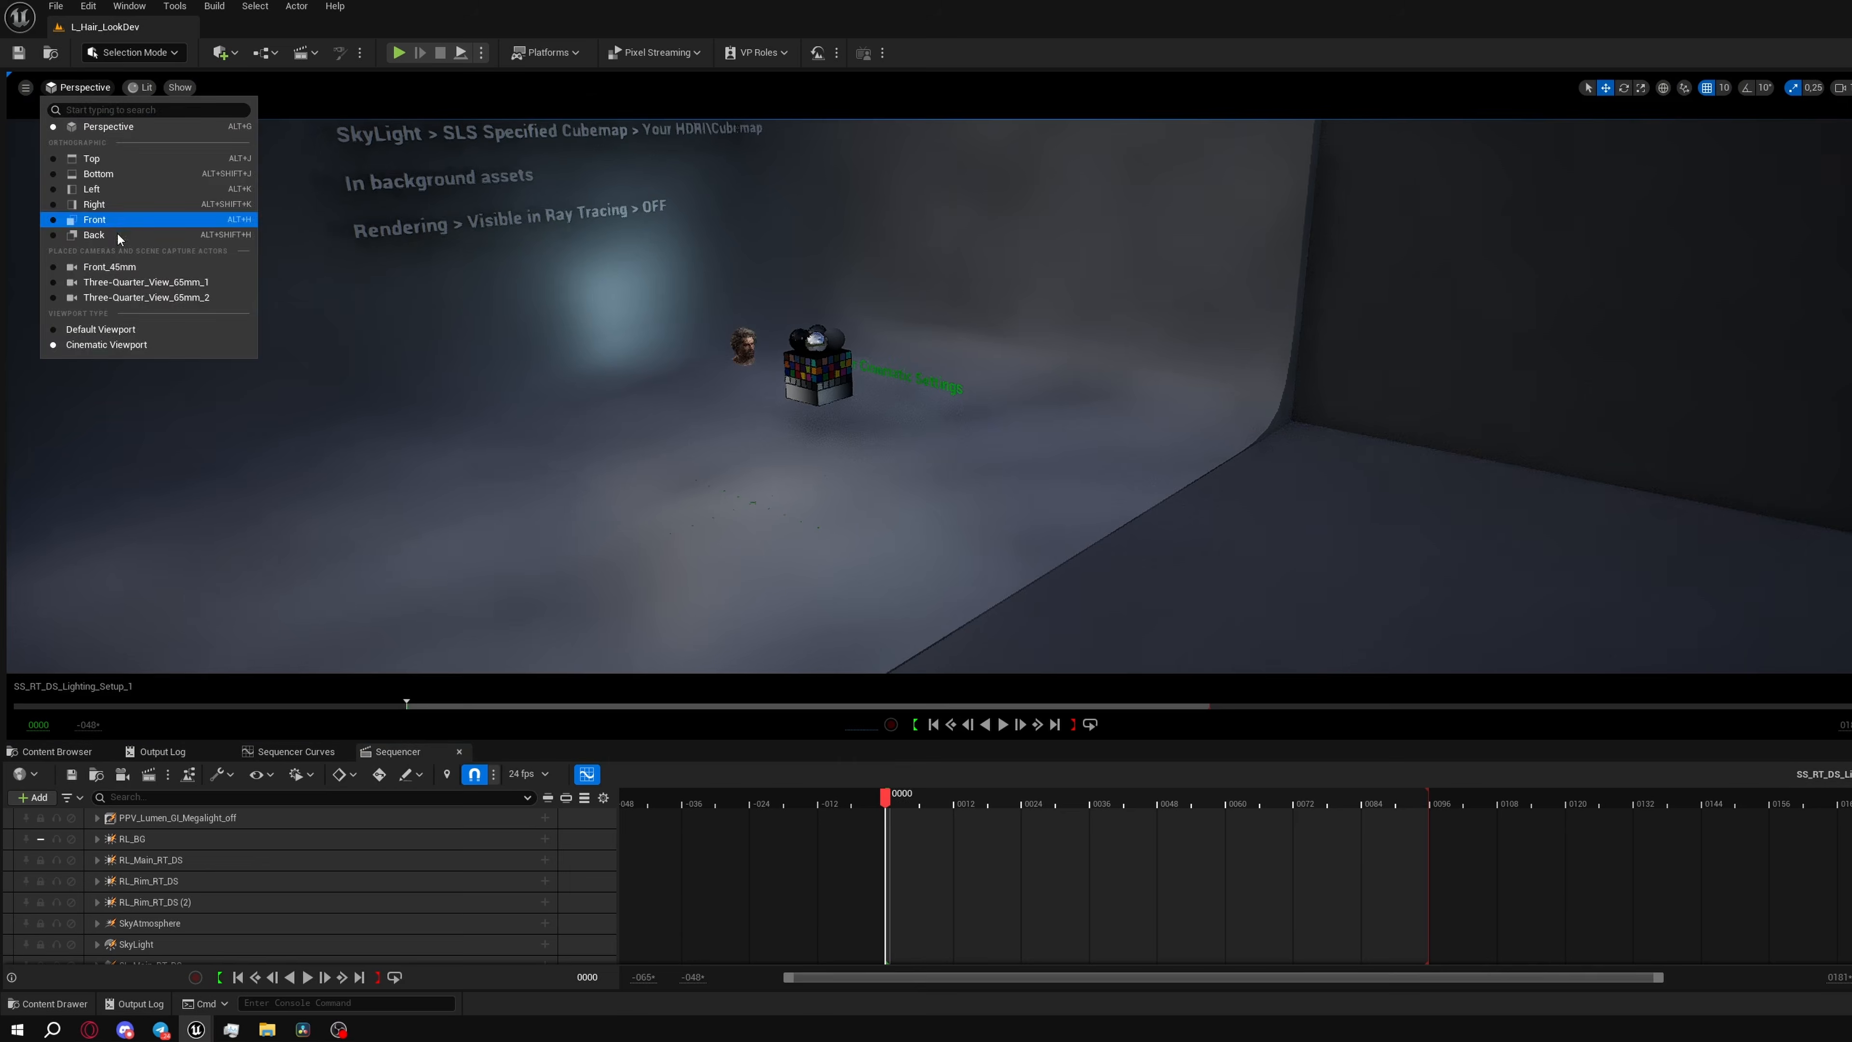
click(124, 277)
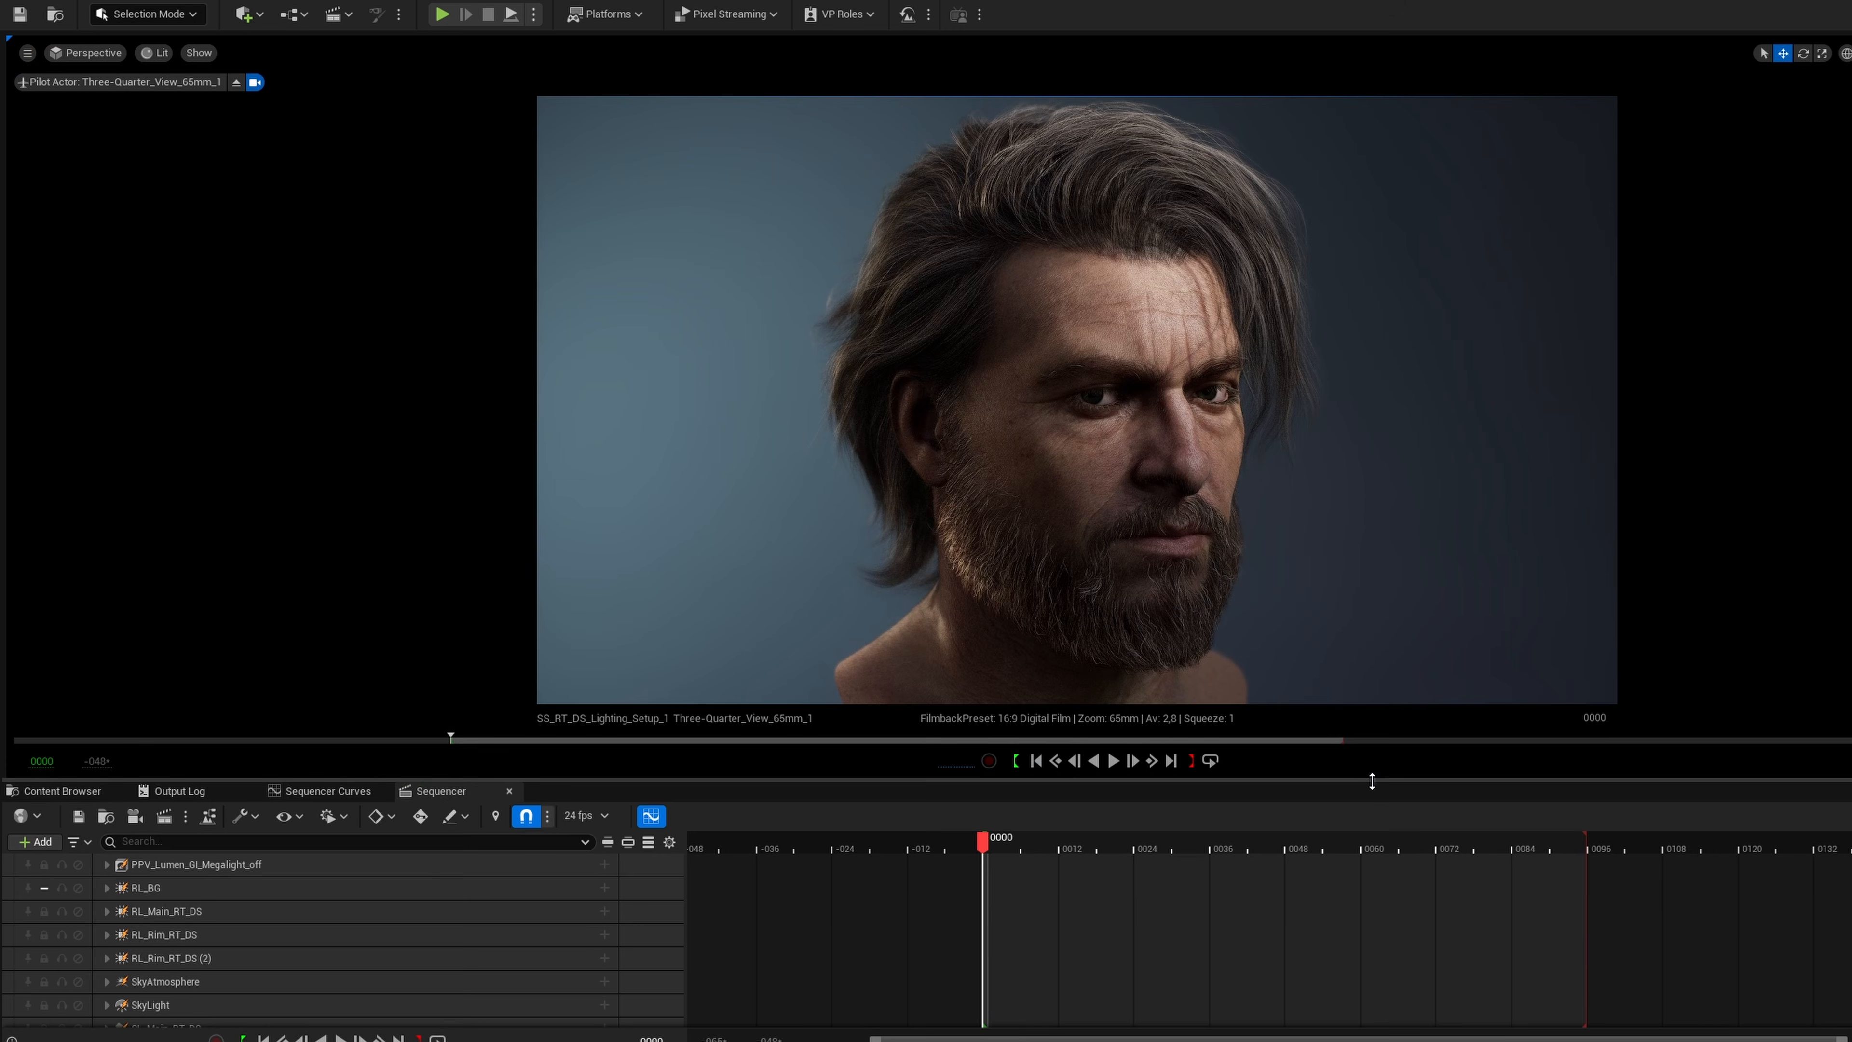
drag(1373, 786, 1365, 968)
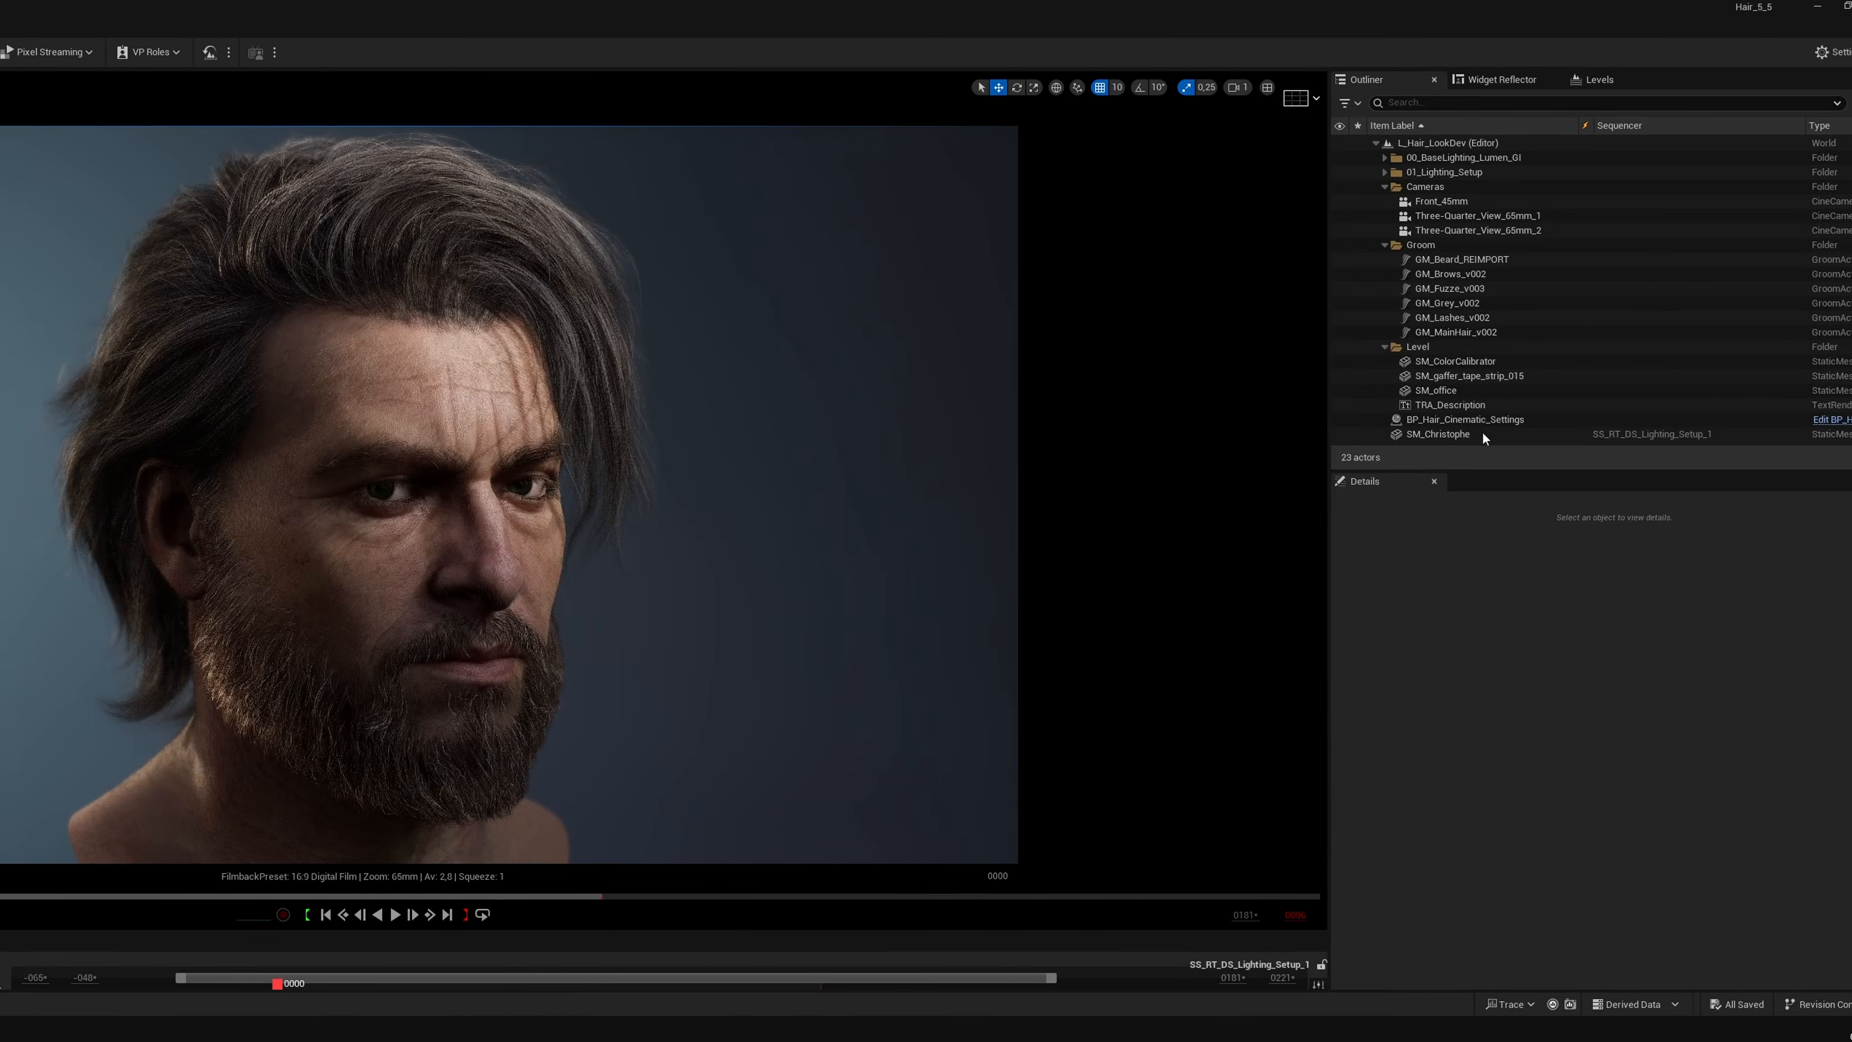
Select BP_Hair_Cinematic_Settings and compare the character's hair and beard with Sky Lighting off and on.
click(1436, 420)
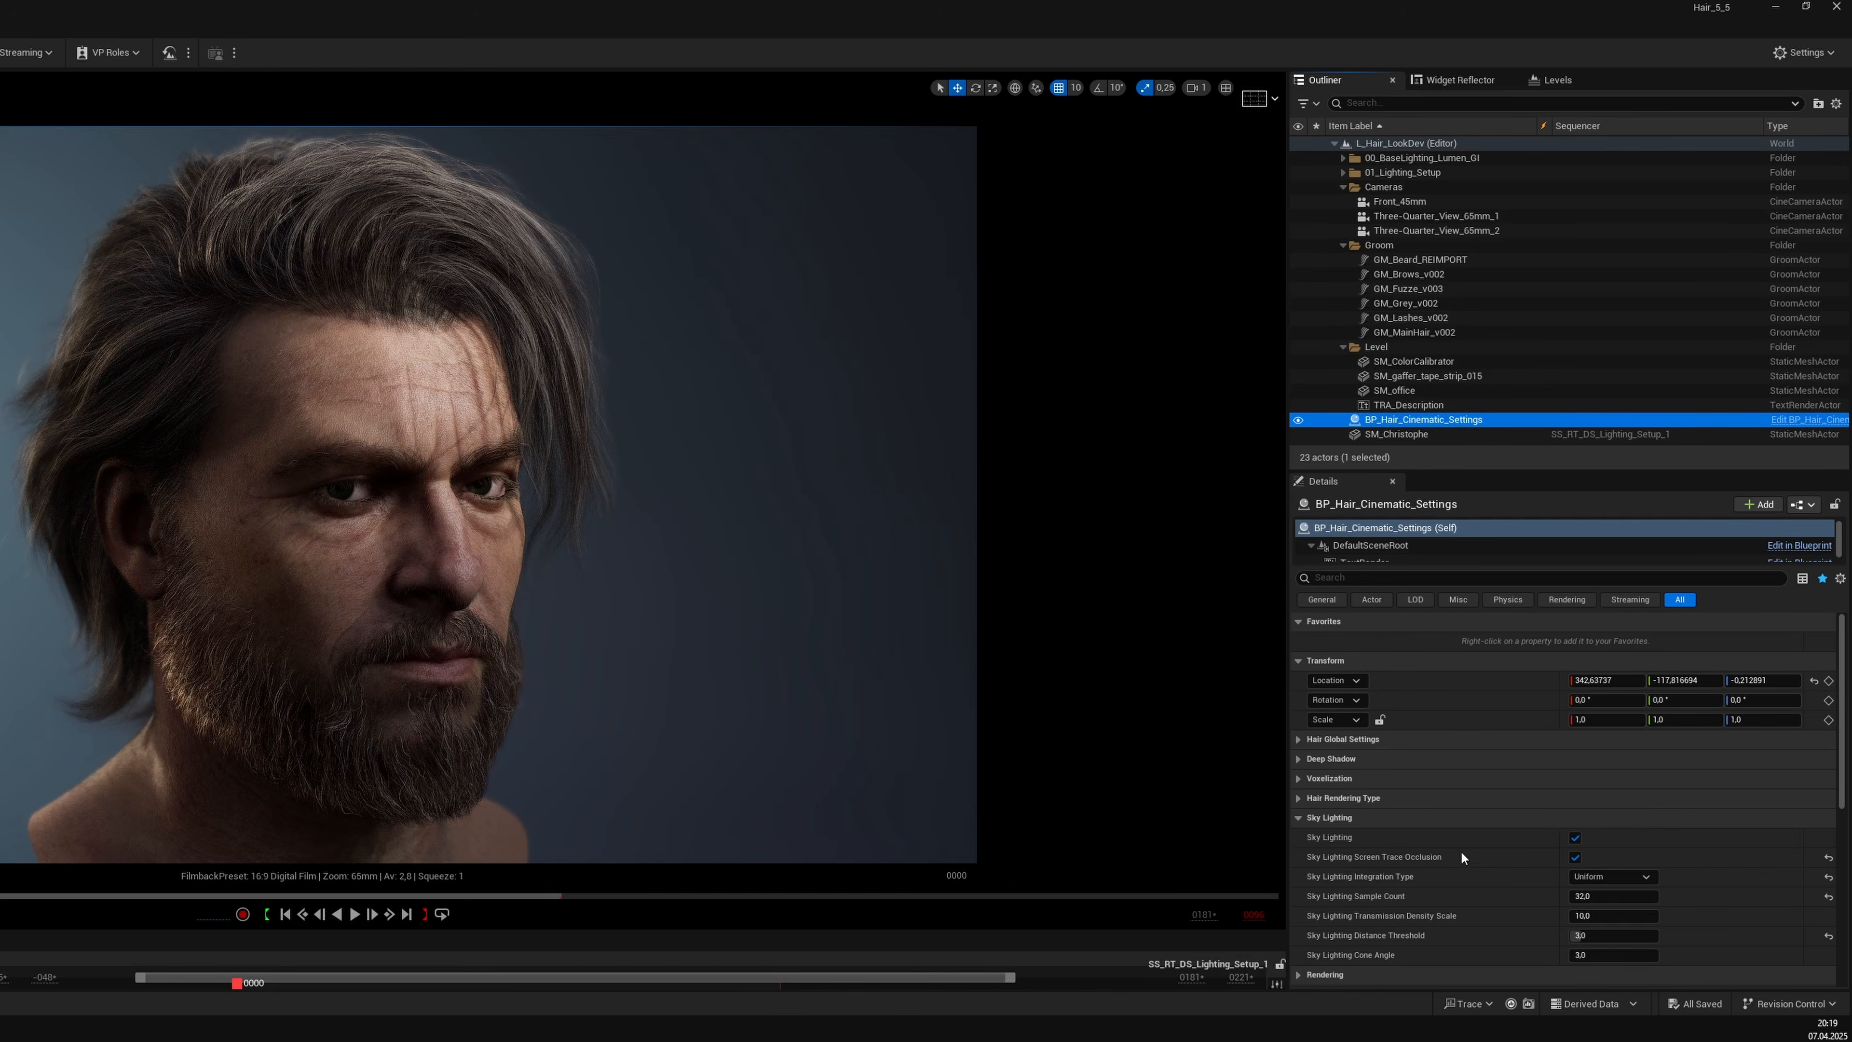
click(1574, 839)
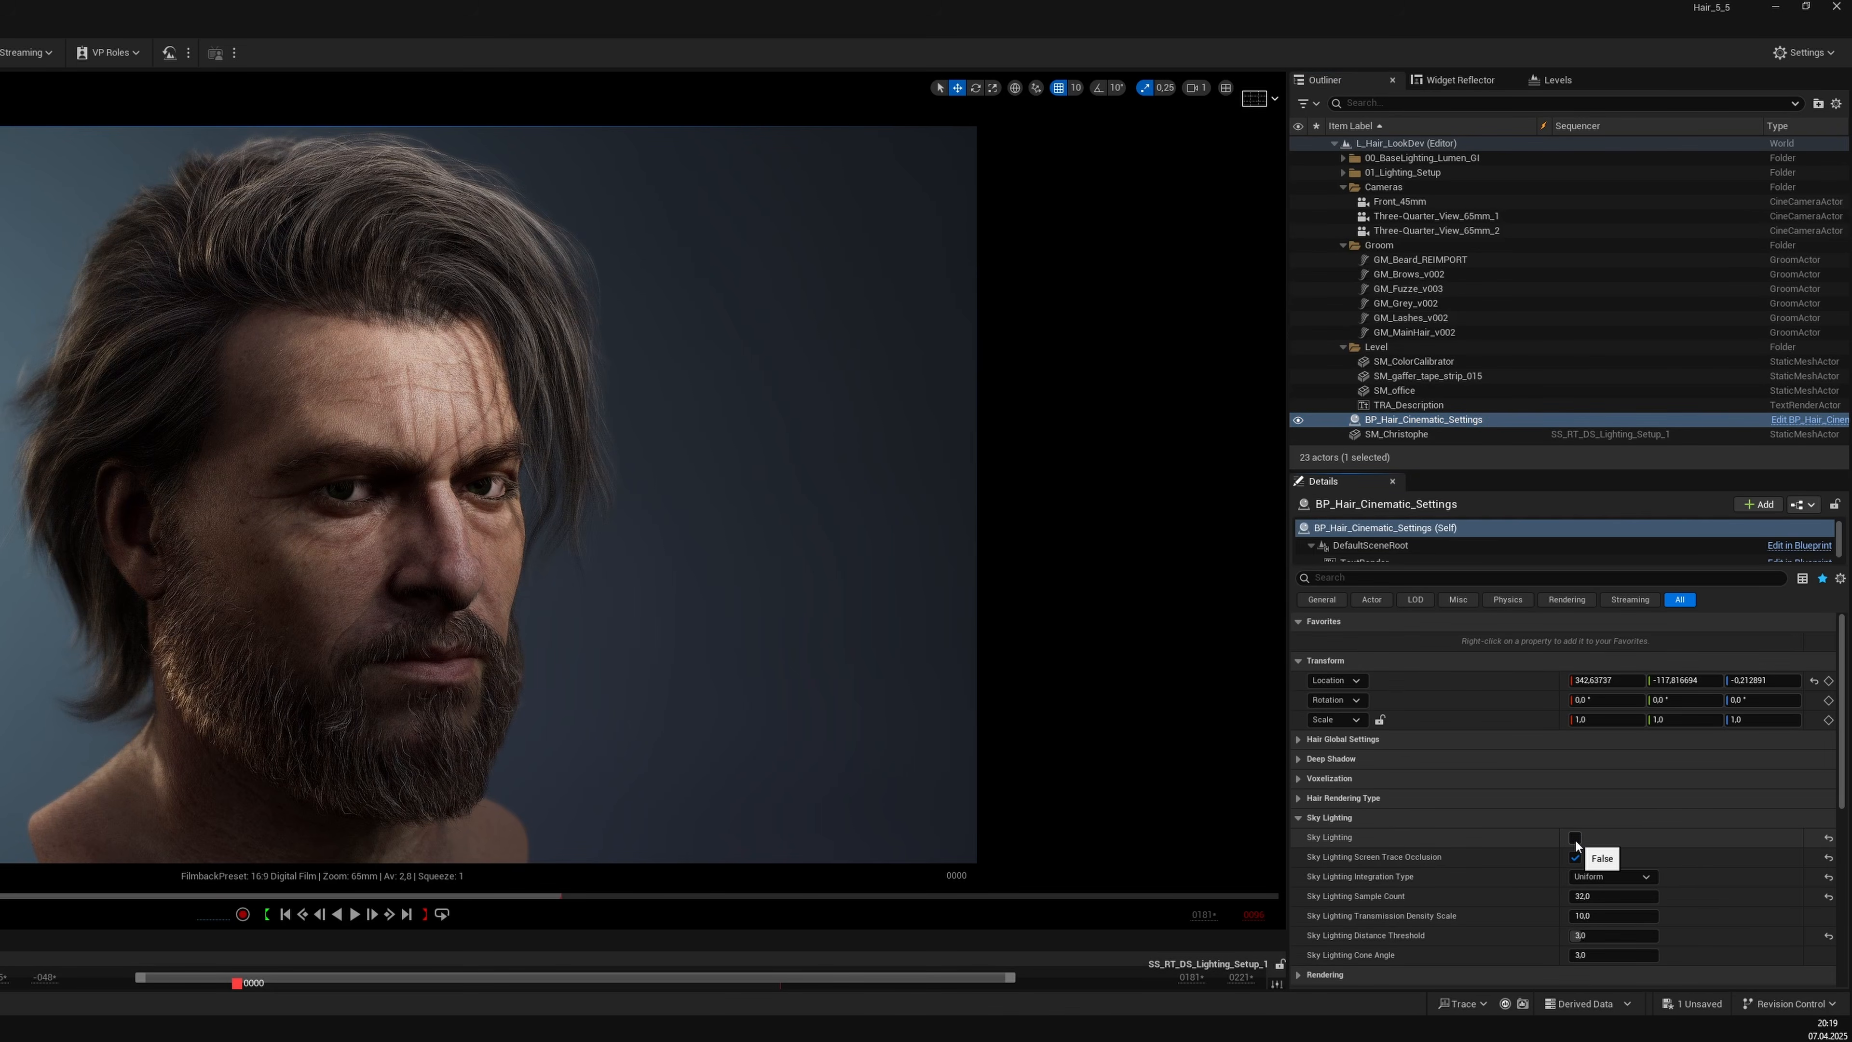
click(1574, 838)
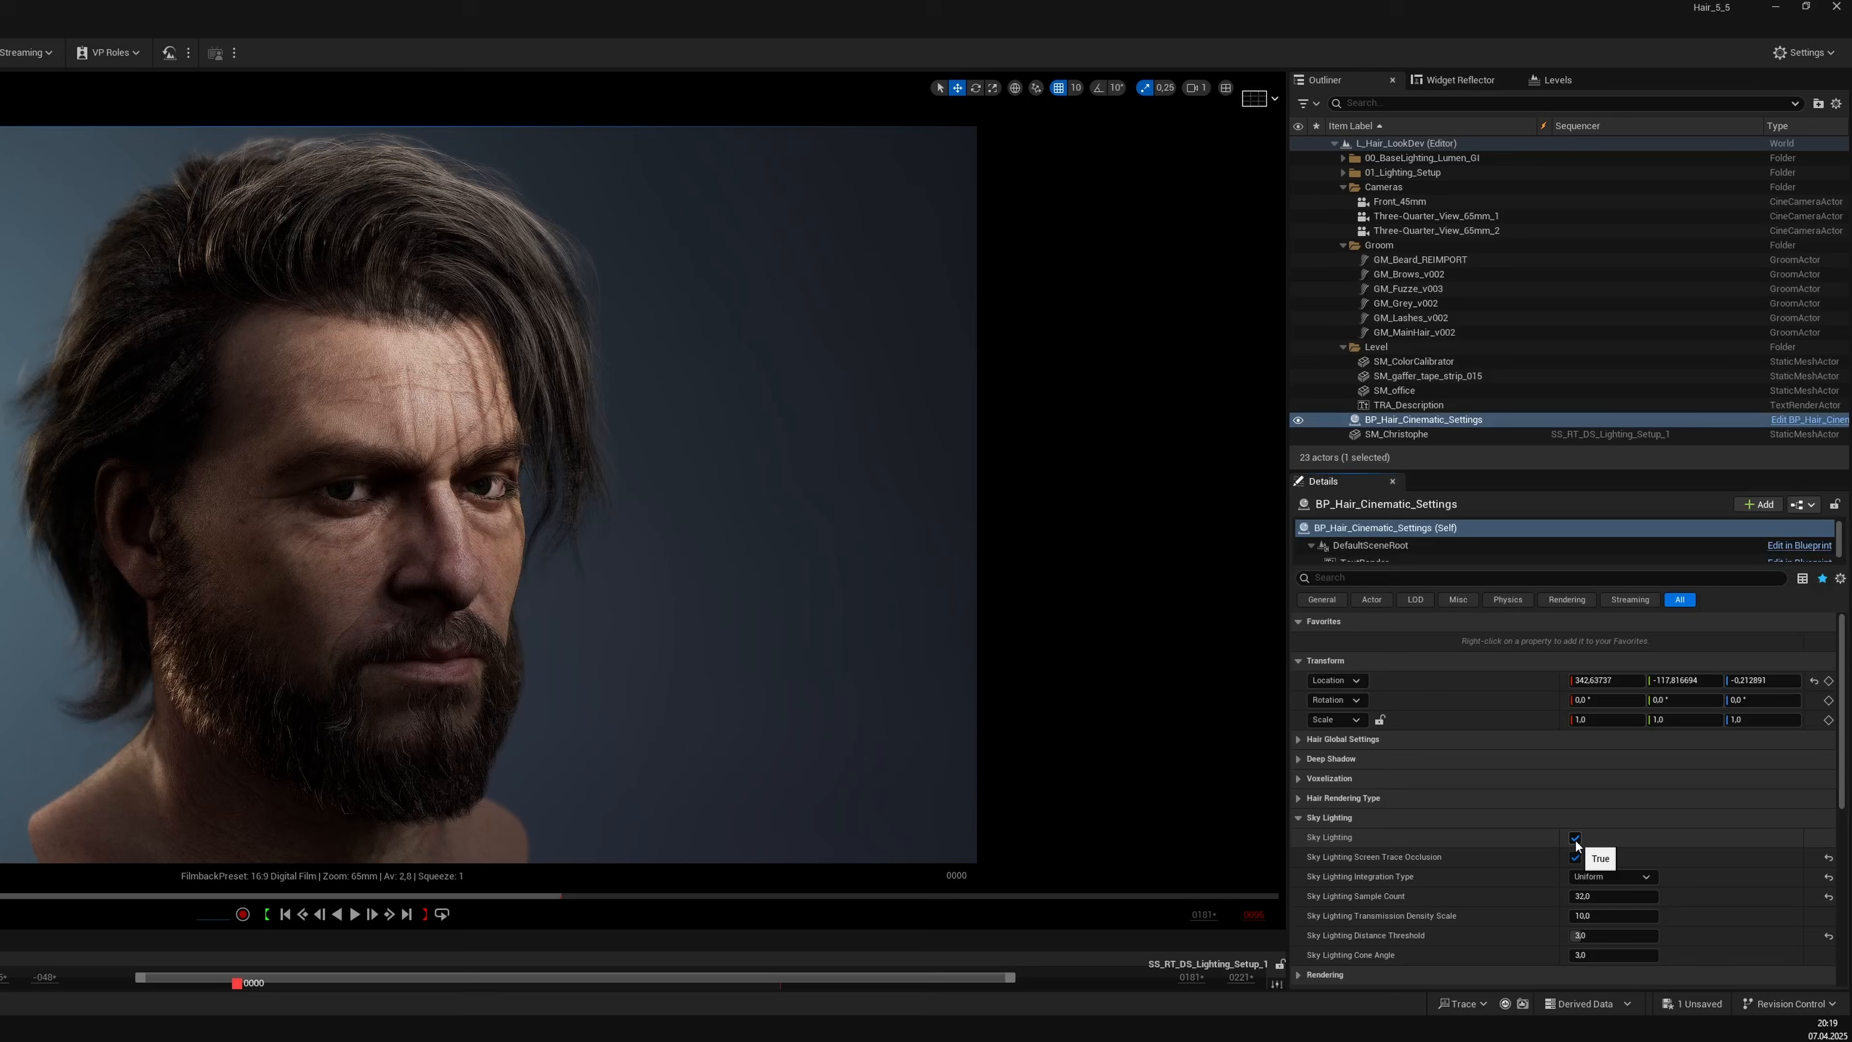
Toggle Sky Lighting off and on, and try a Sky Lighting Distance Threshold of 10 before restoring it to 3.
click(1574, 839)
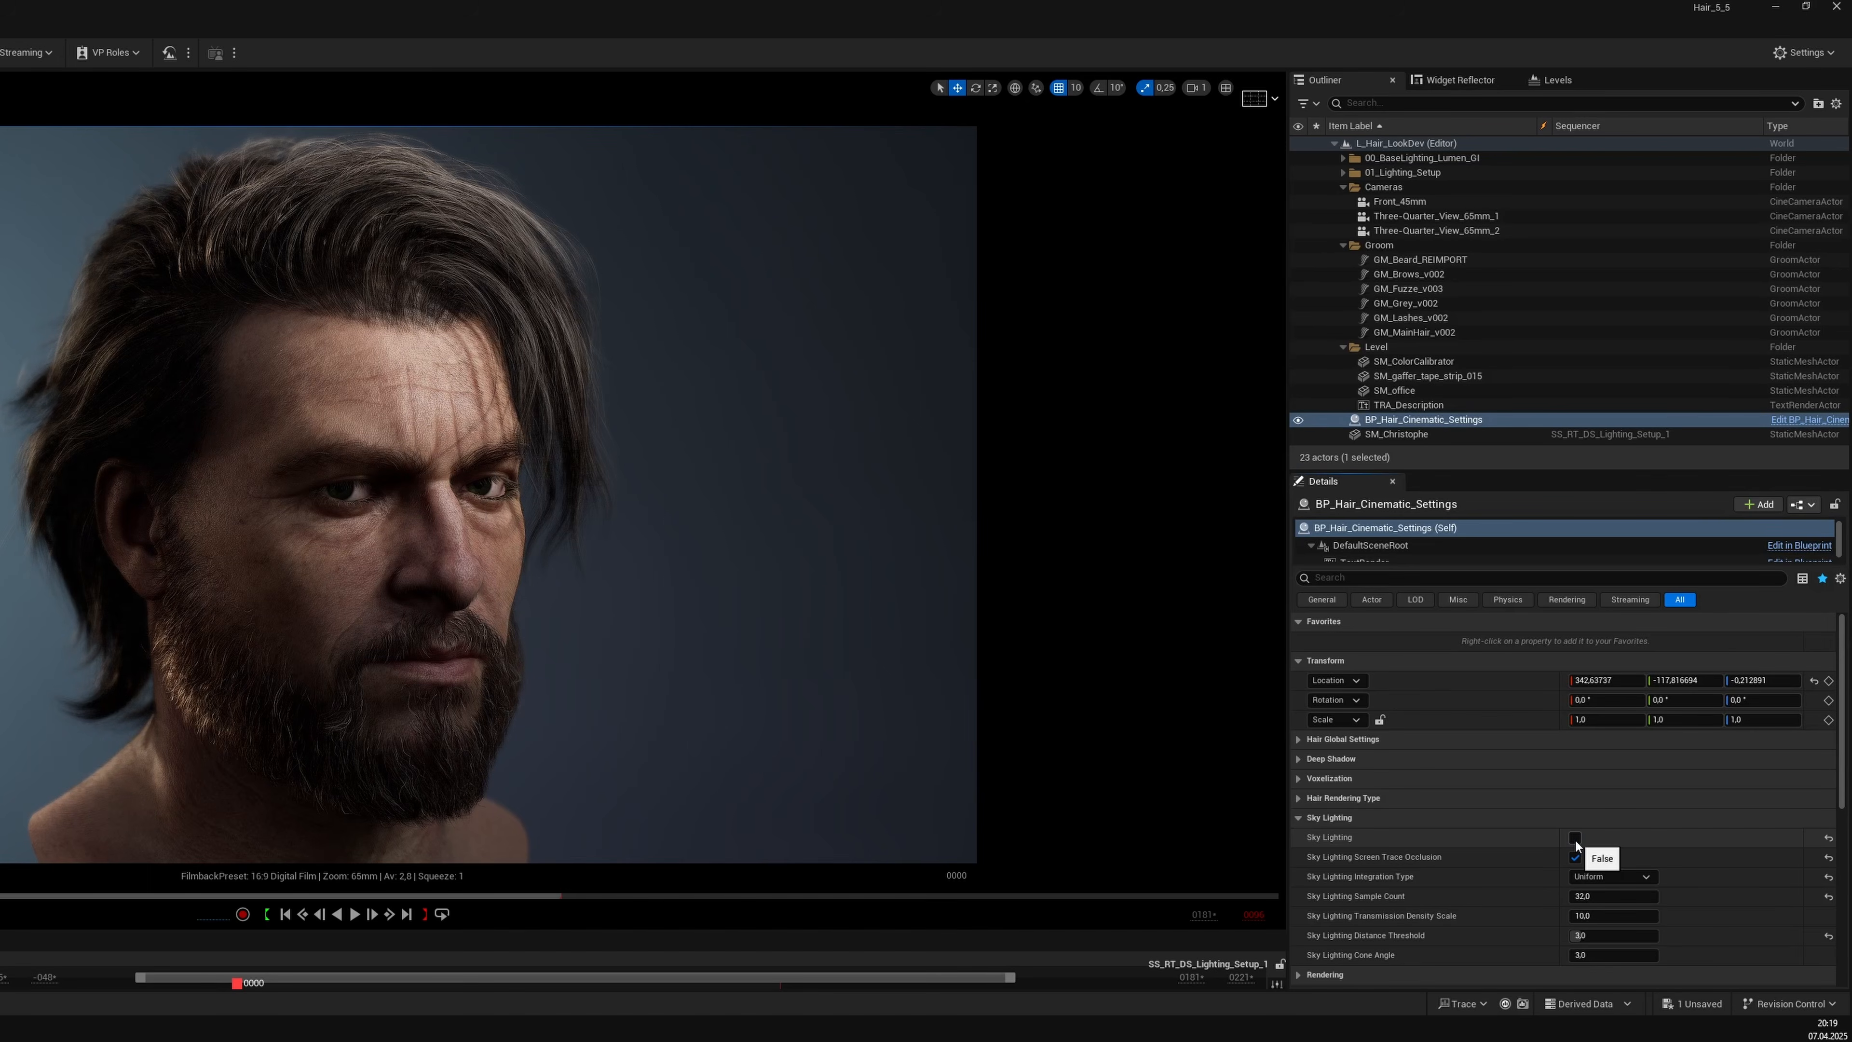
click(1575, 838)
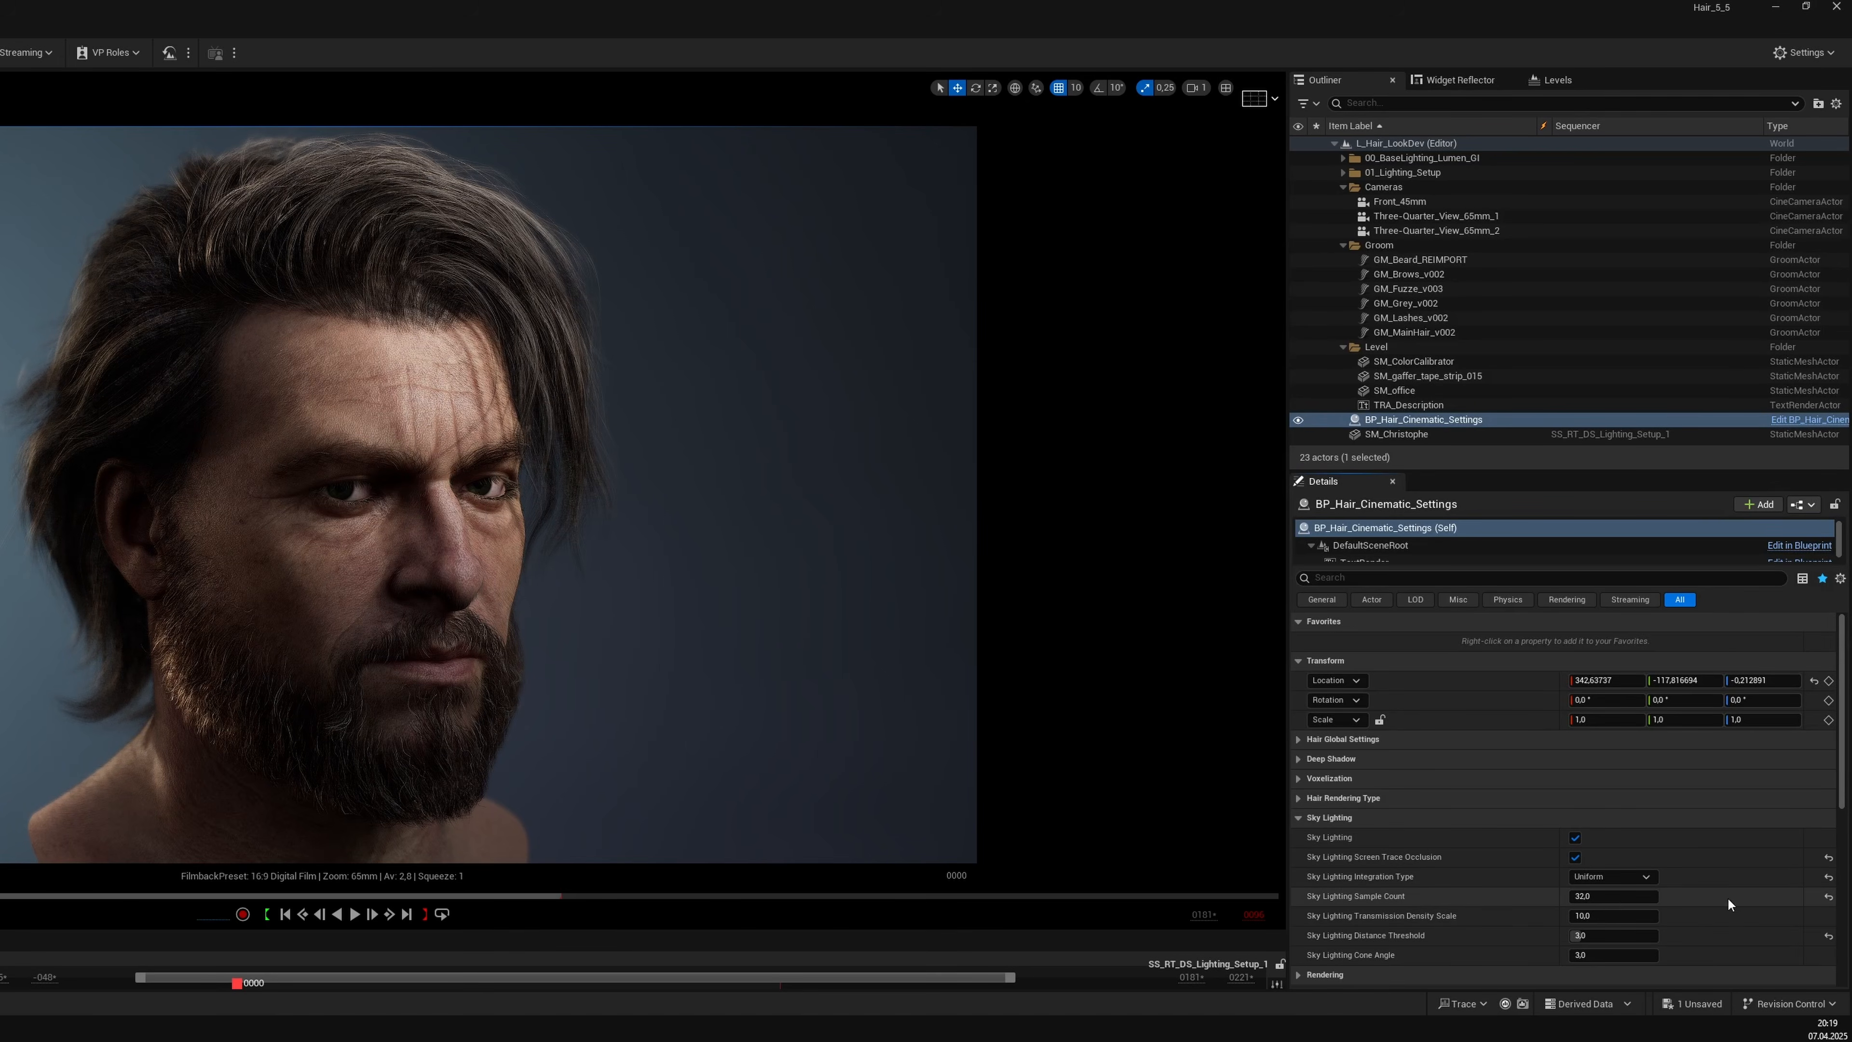
click(1612, 936)
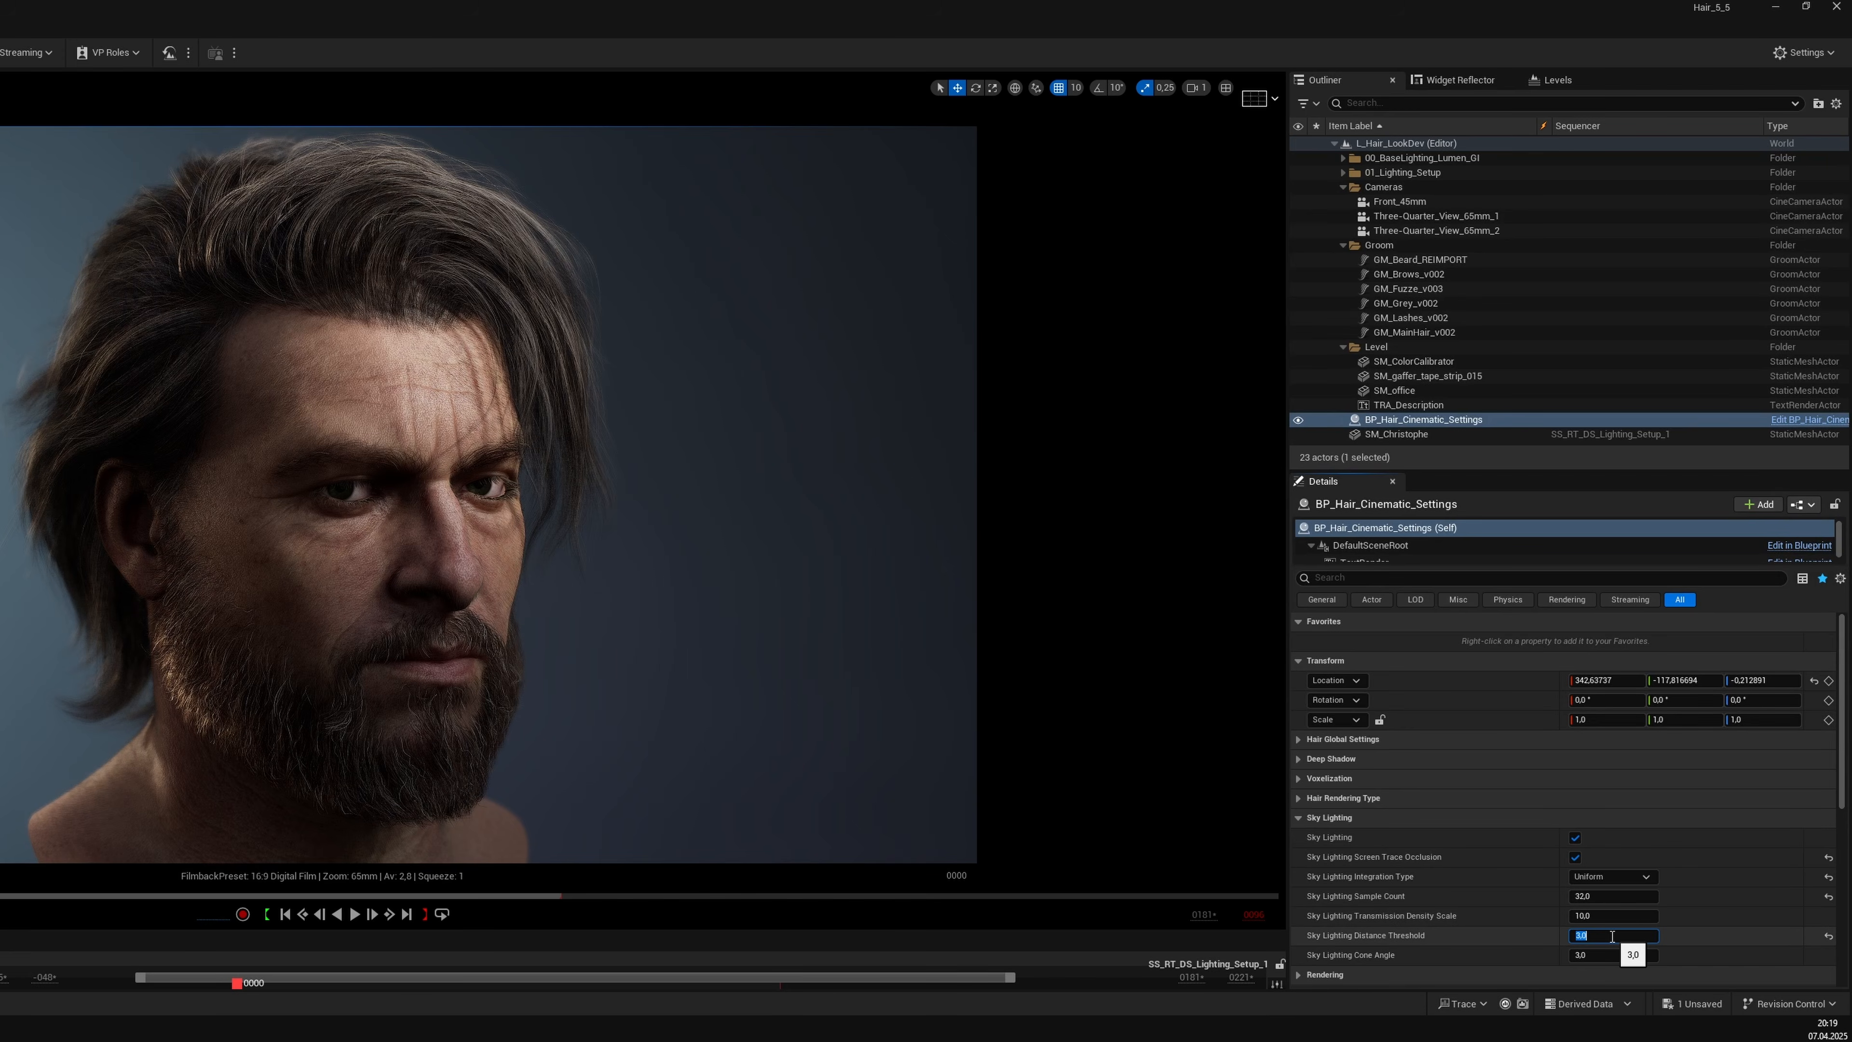
text(10)
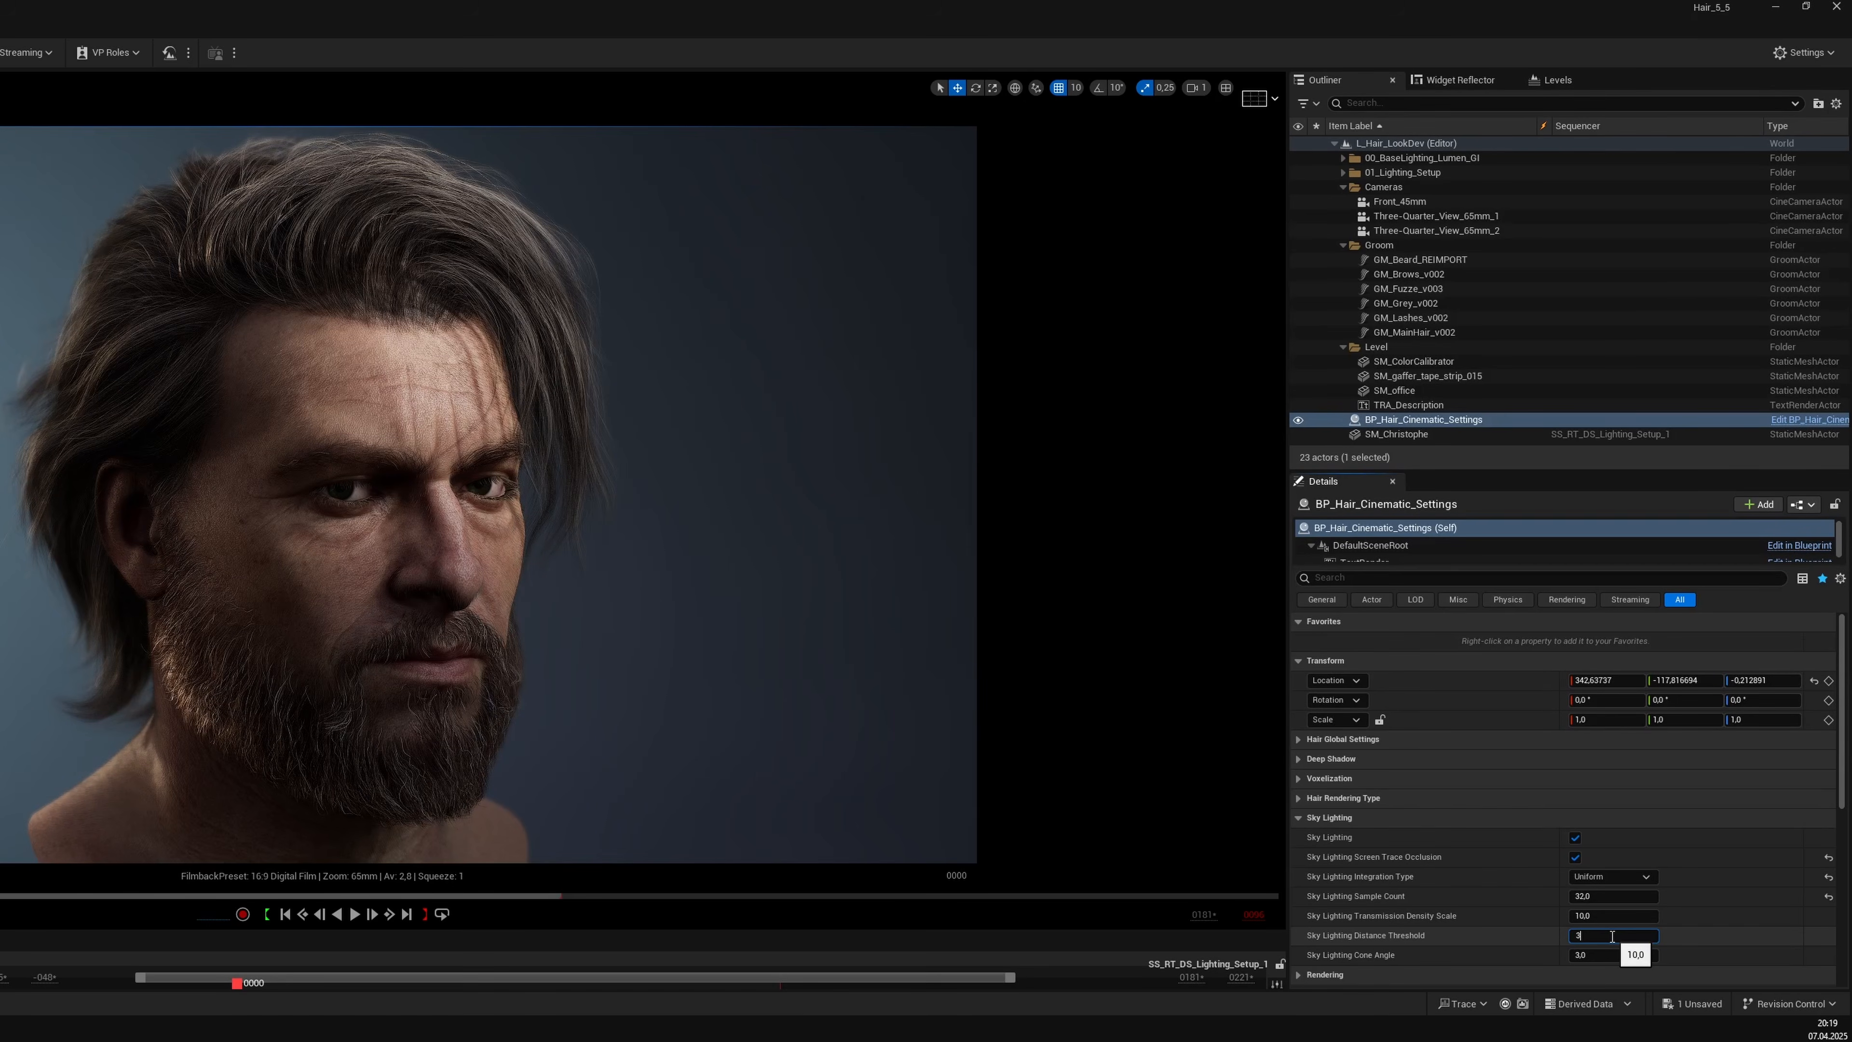
key(Return)
Compare the character's hair with Sky Lighting Screen Trace Occlusion off and on, and with Sky Lighting off and on.
click(1575, 857)
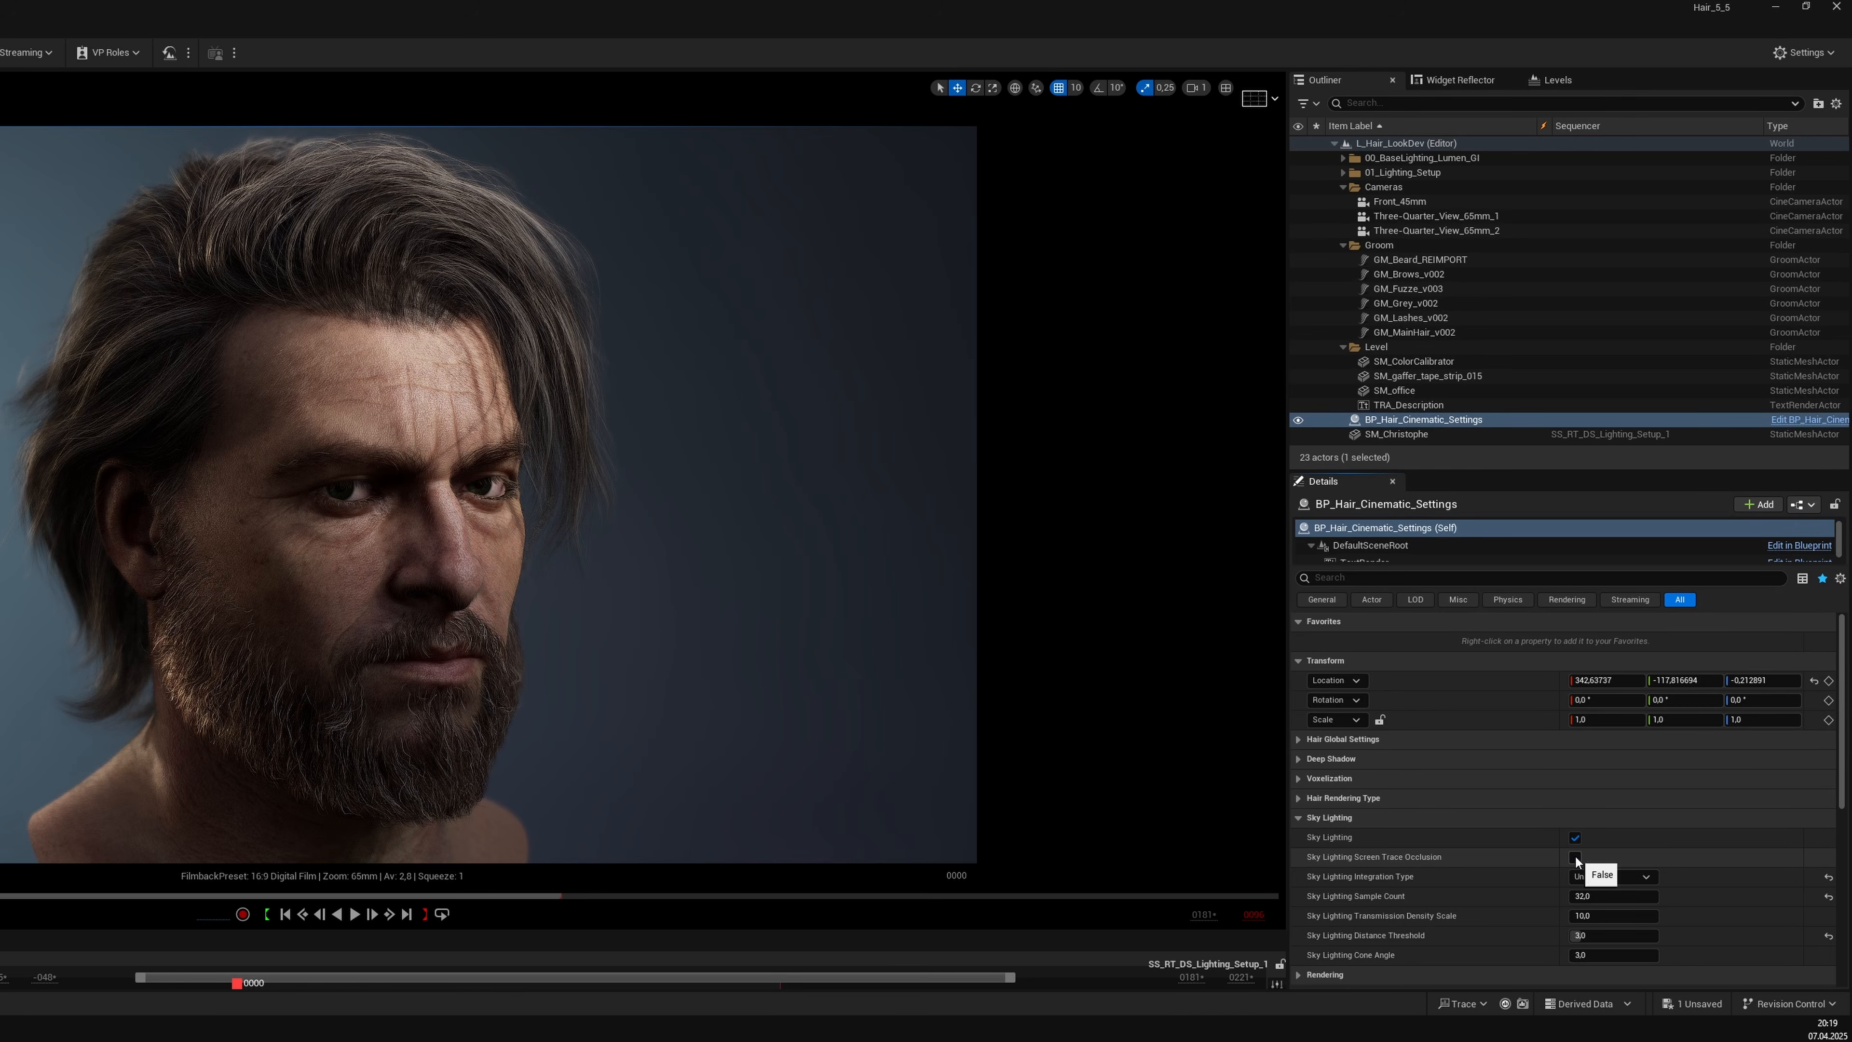
click(1574, 838)
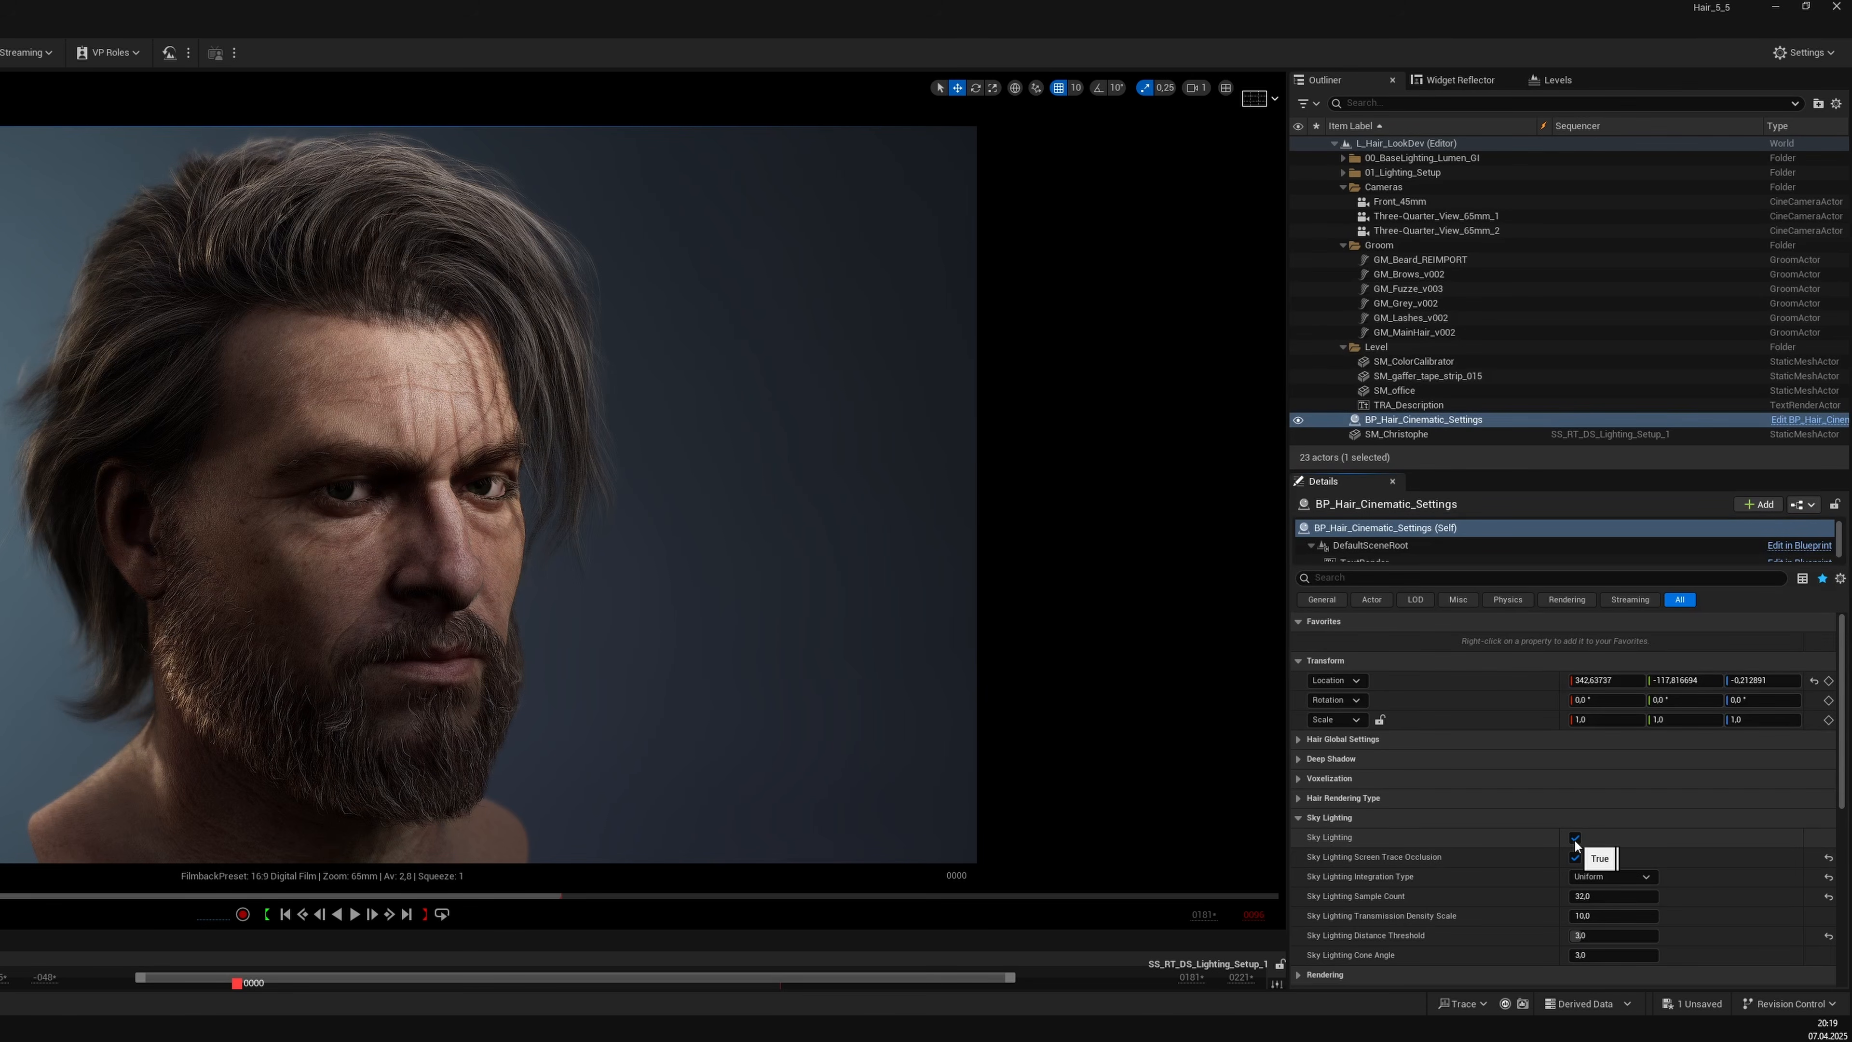
click(1574, 838)
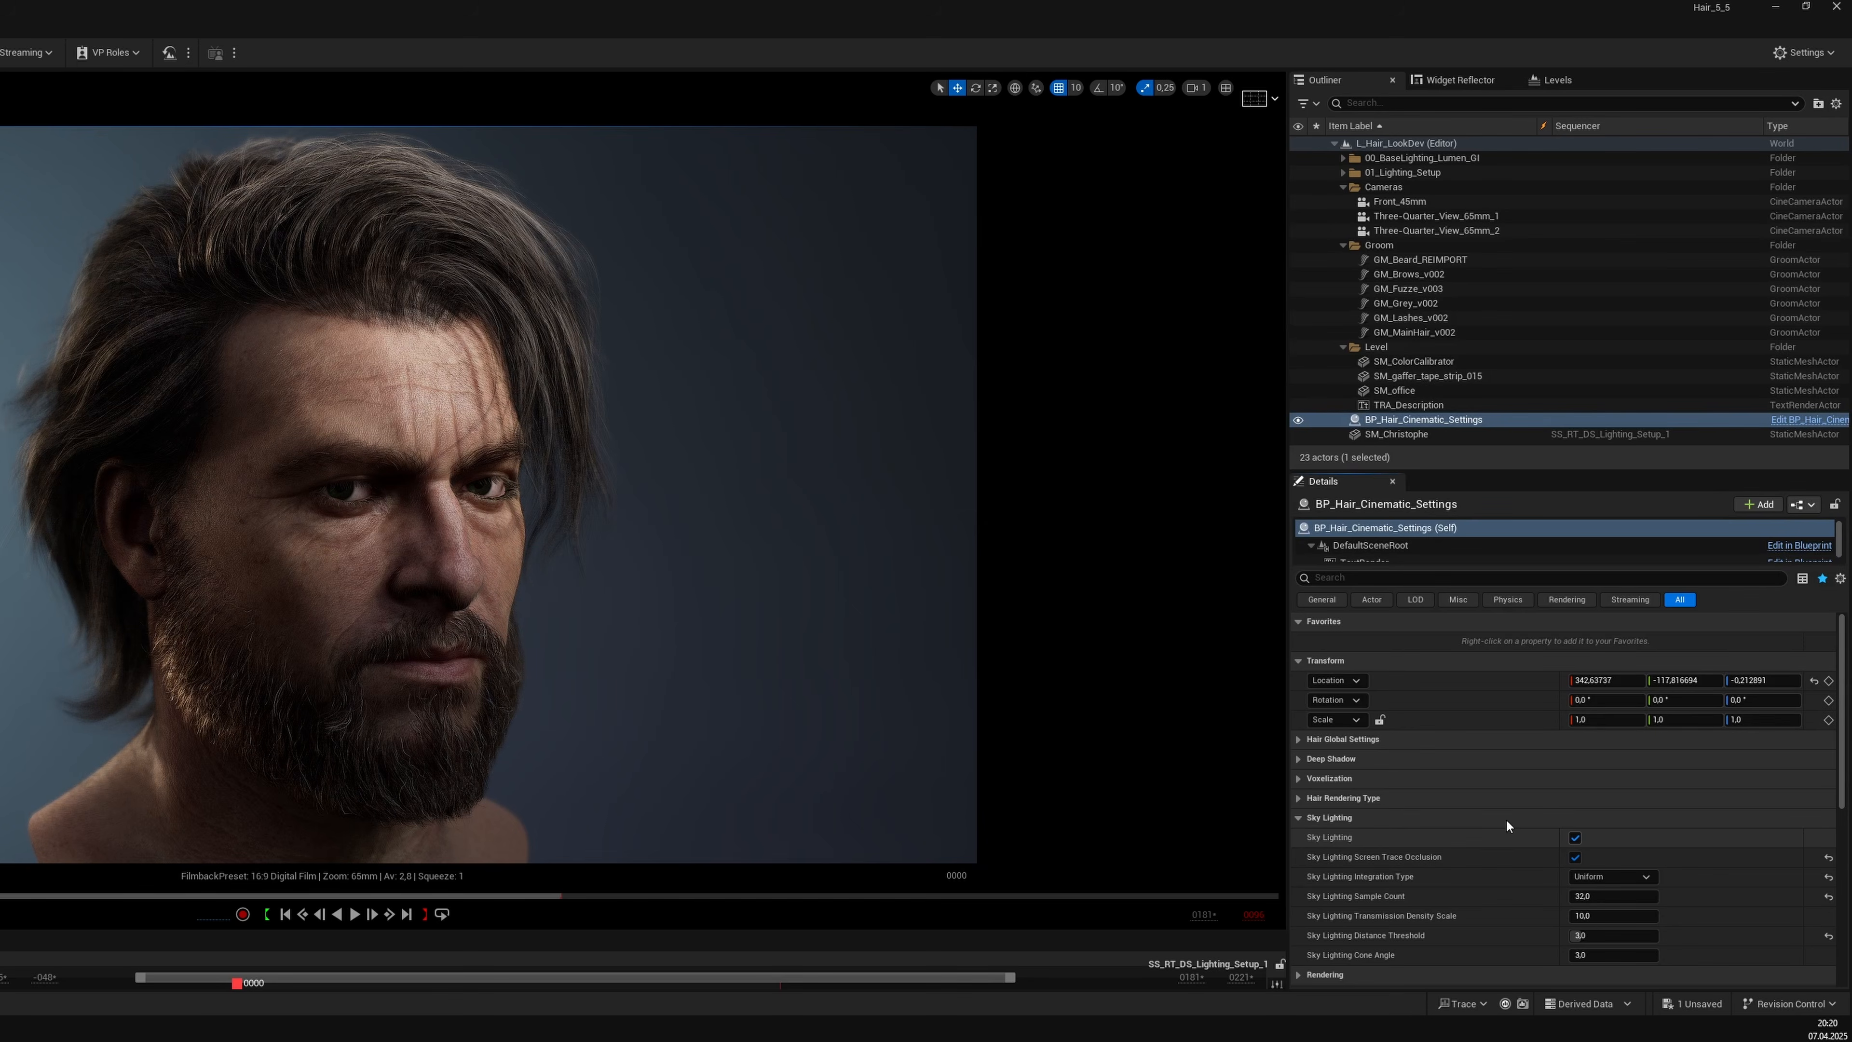
Compare the character's hair with PPLL Rendering set to Off and to On in the Hair Rendering Type settings.
click(1298, 818)
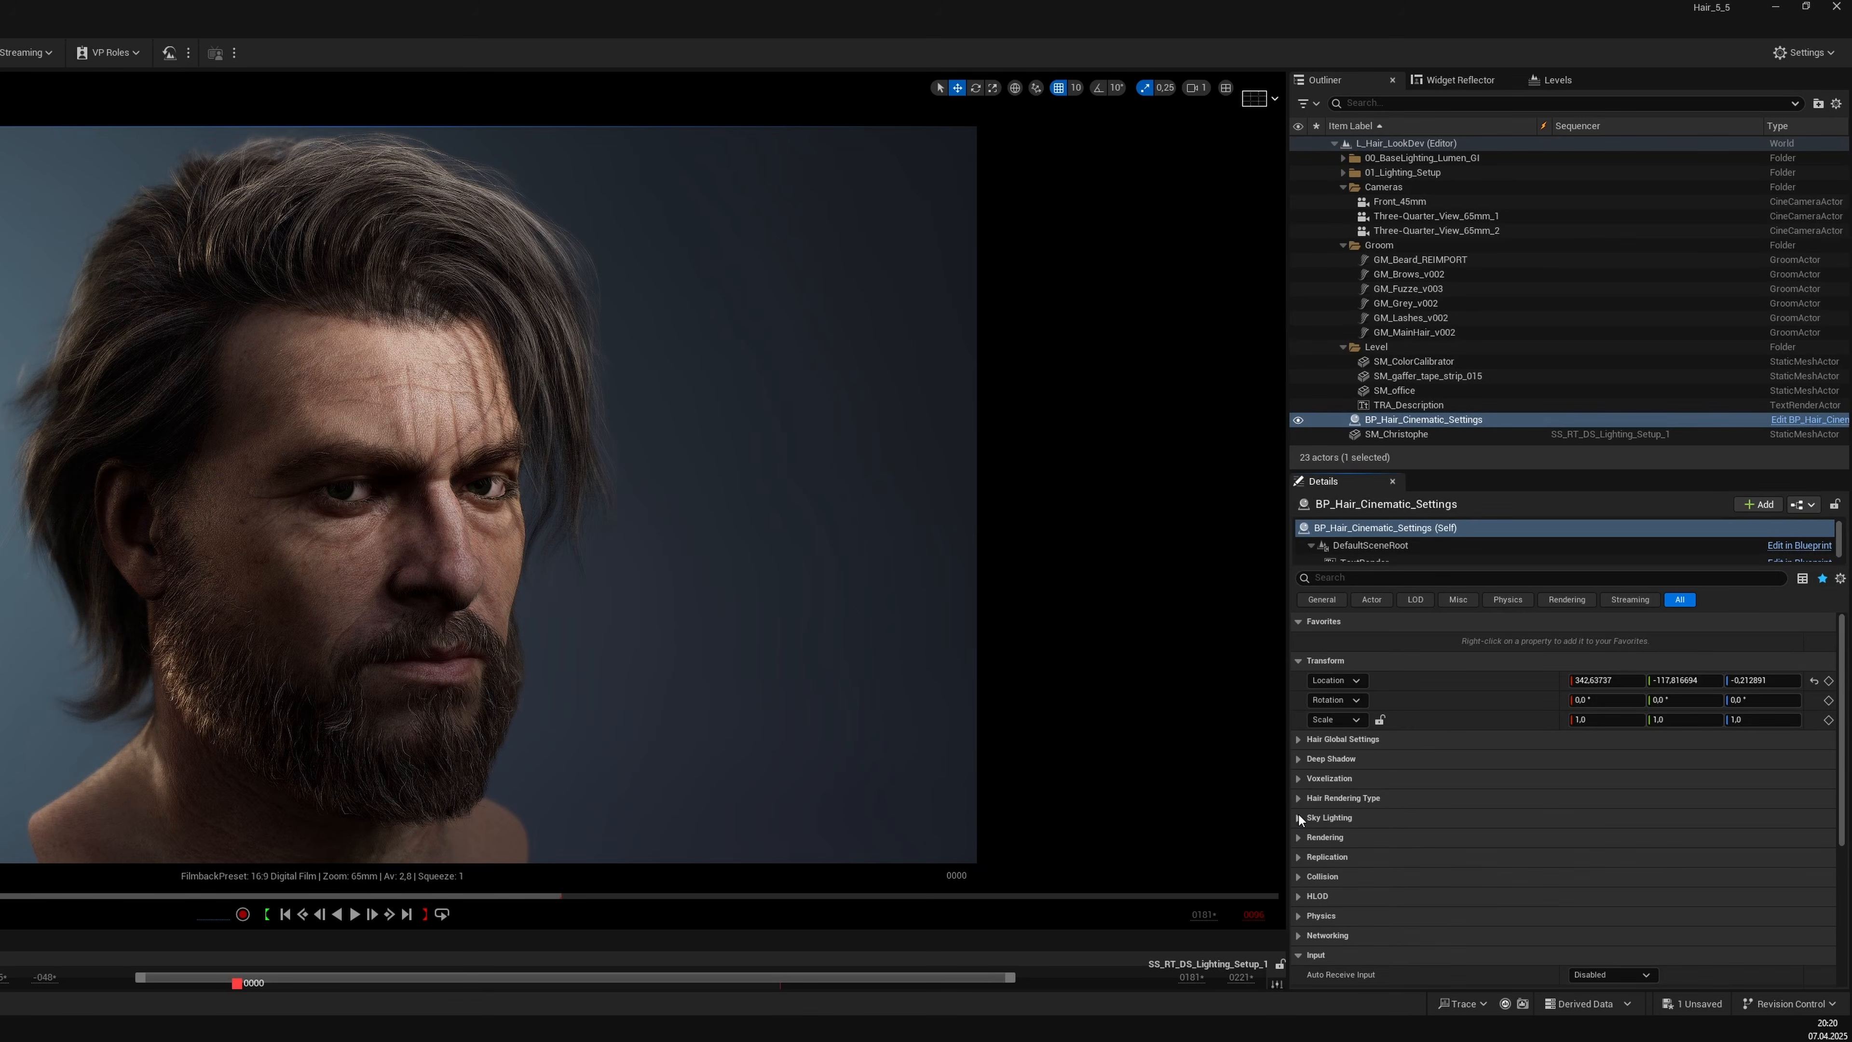
click(1299, 799)
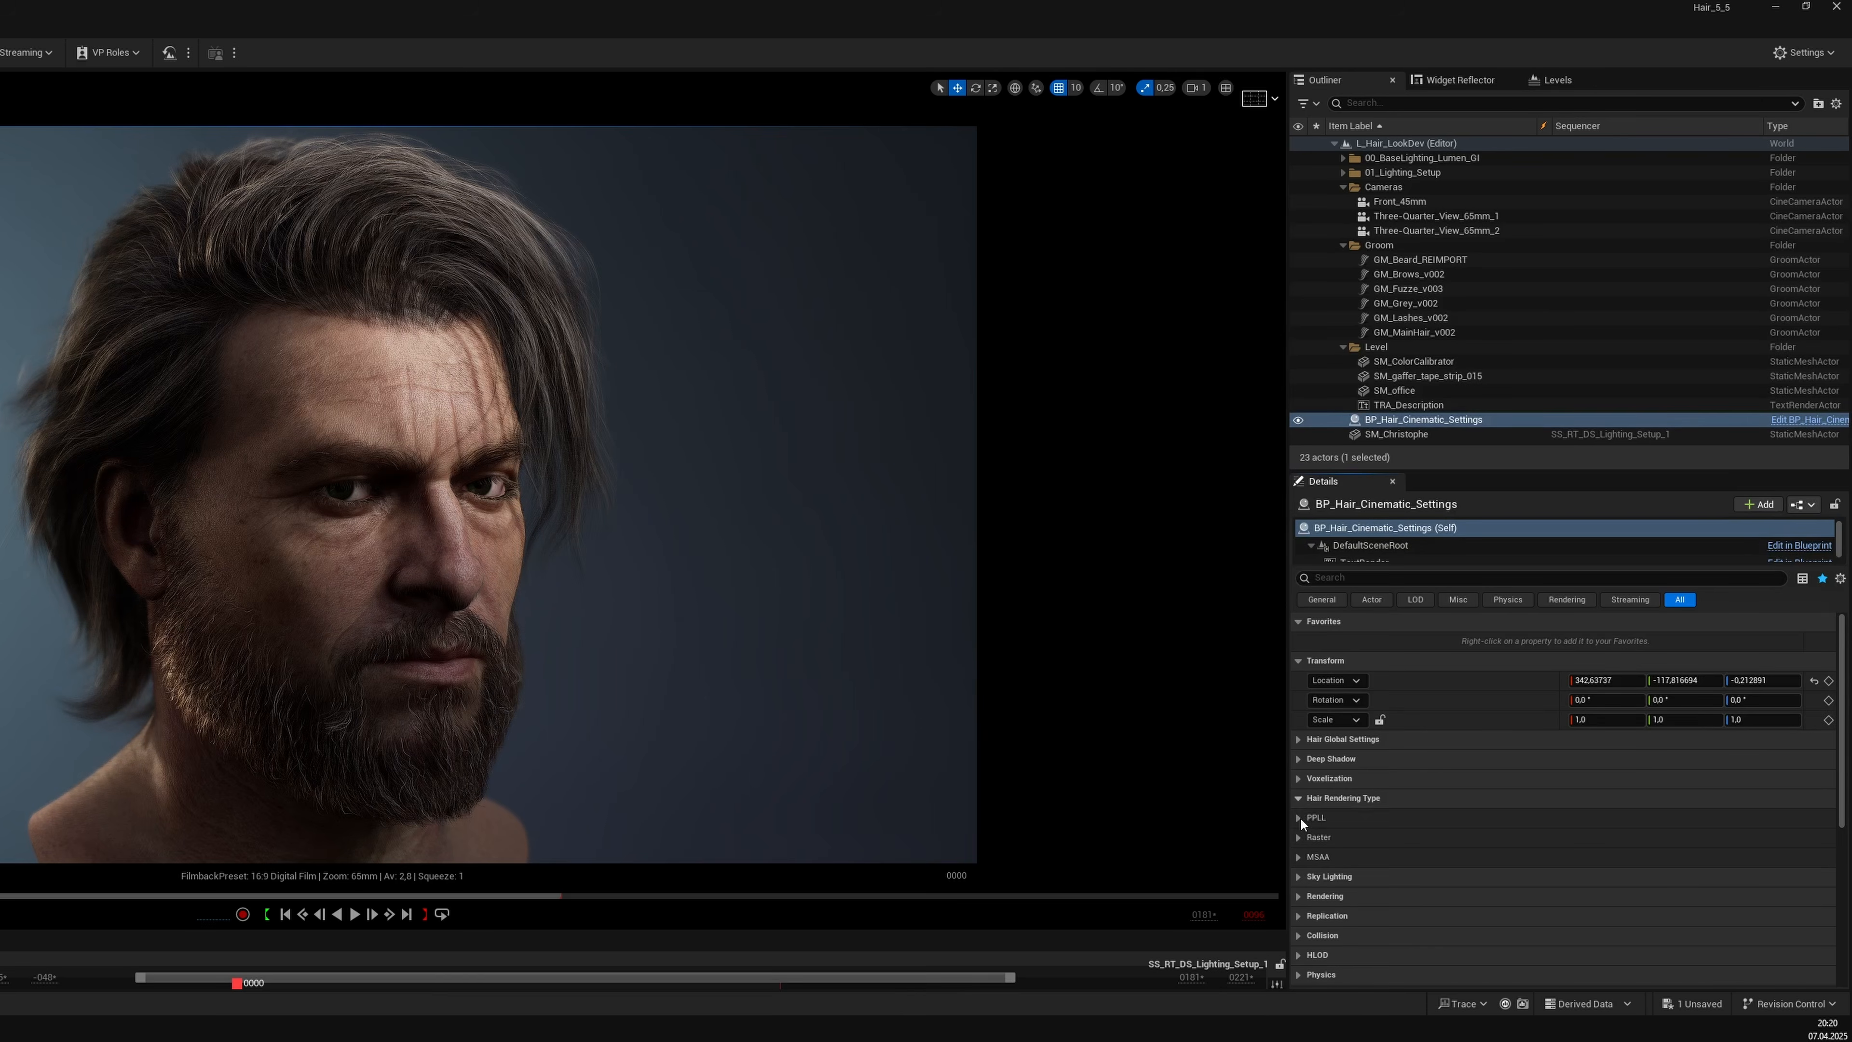
click(1299, 818)
click(1587, 838)
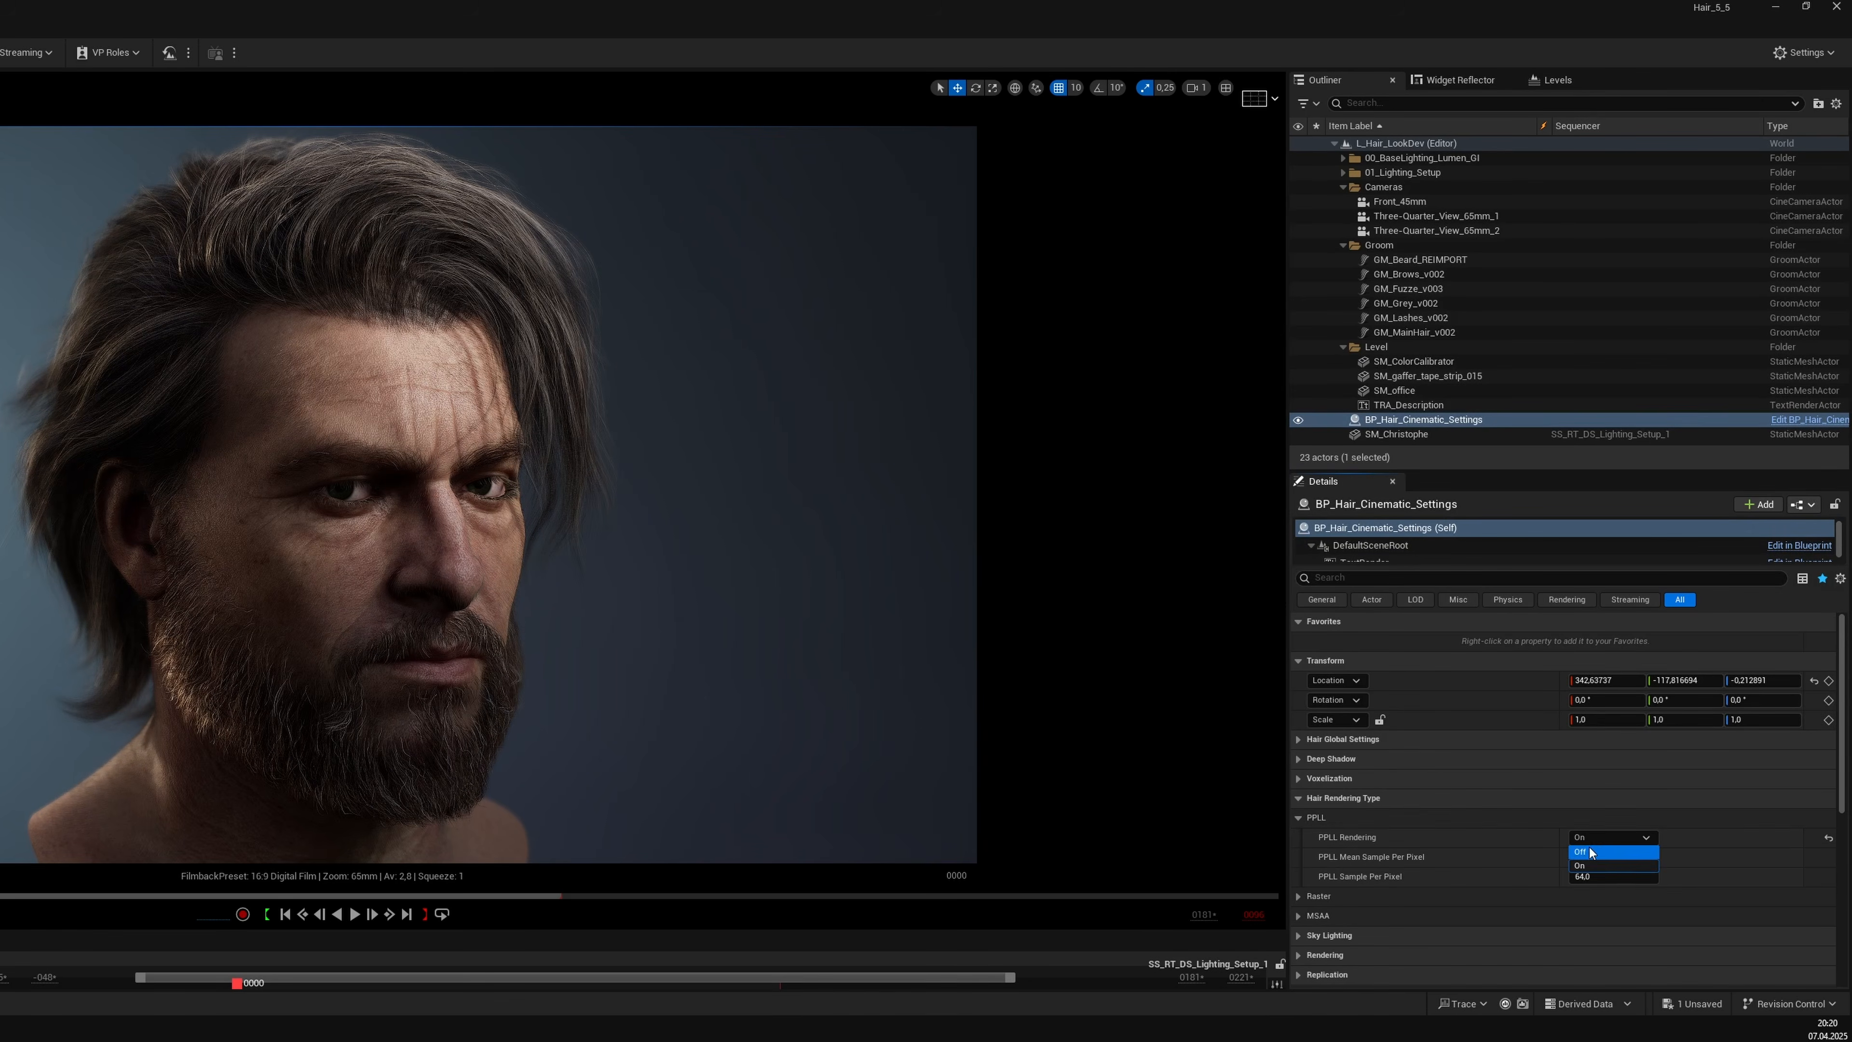
click(1589, 848)
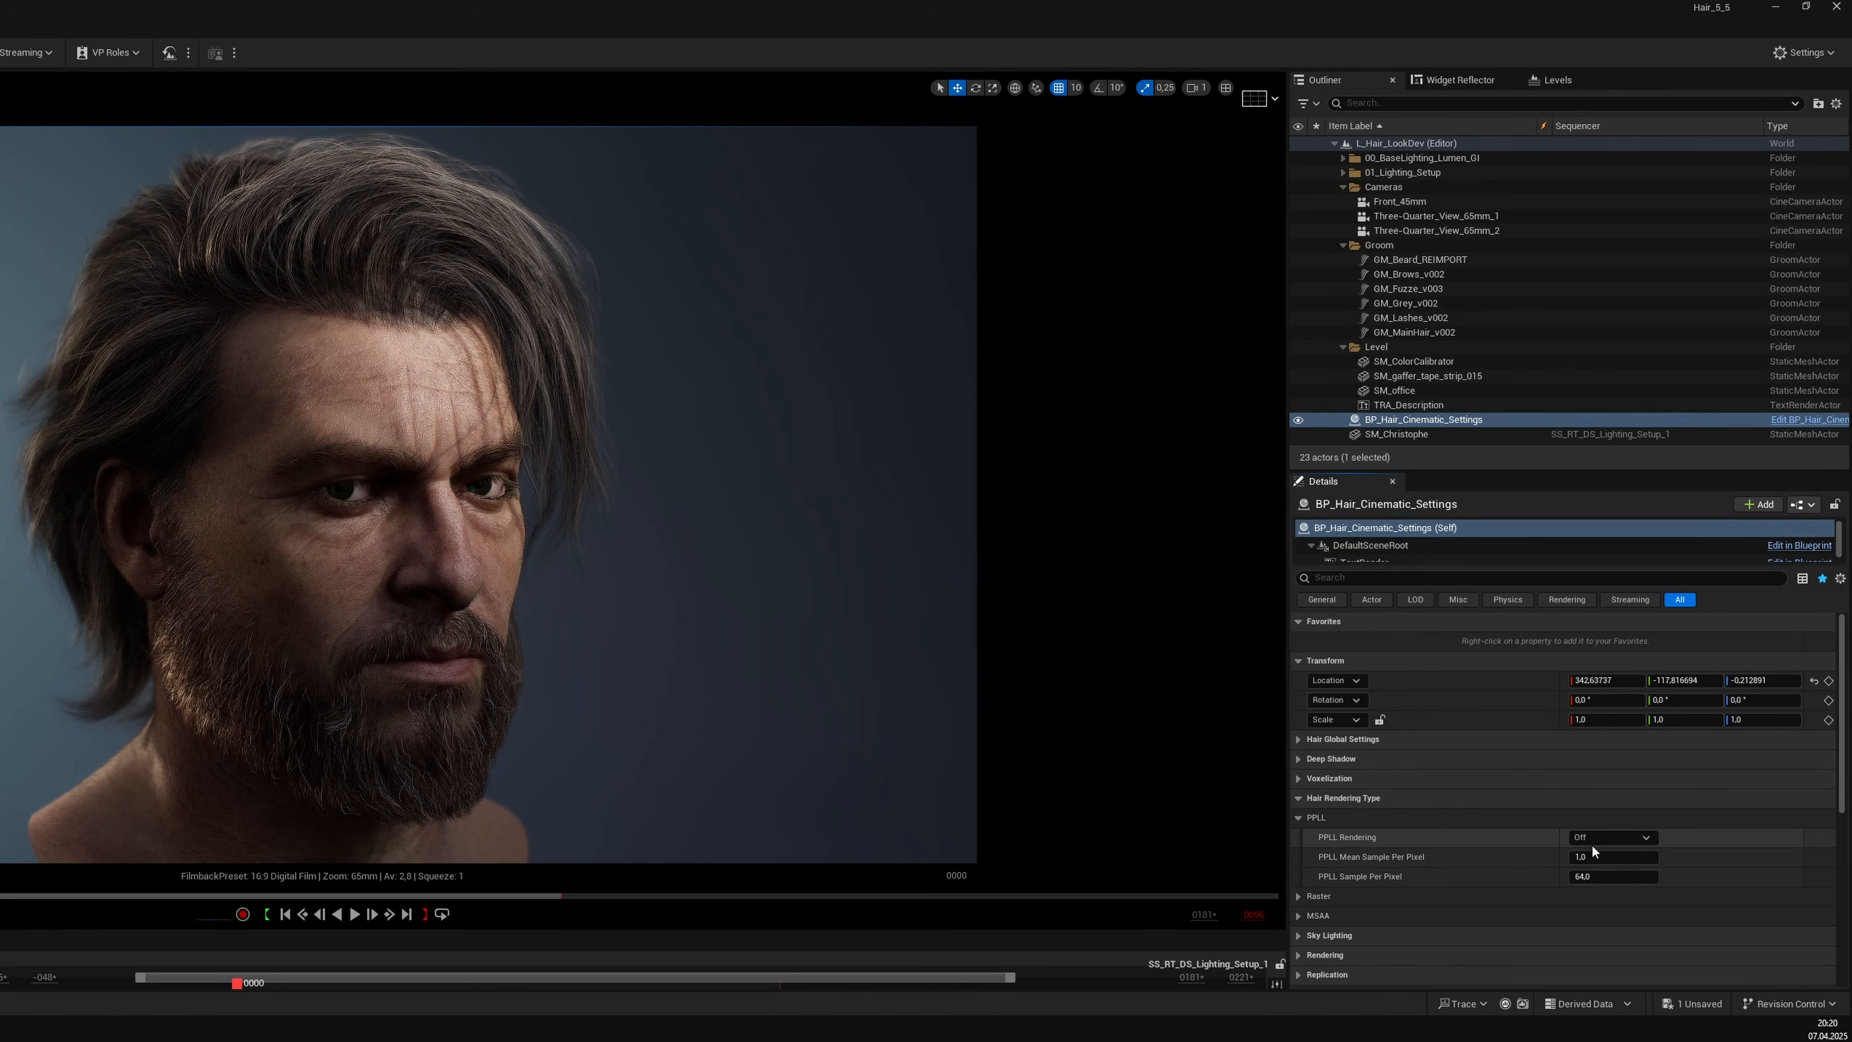
click(1597, 838)
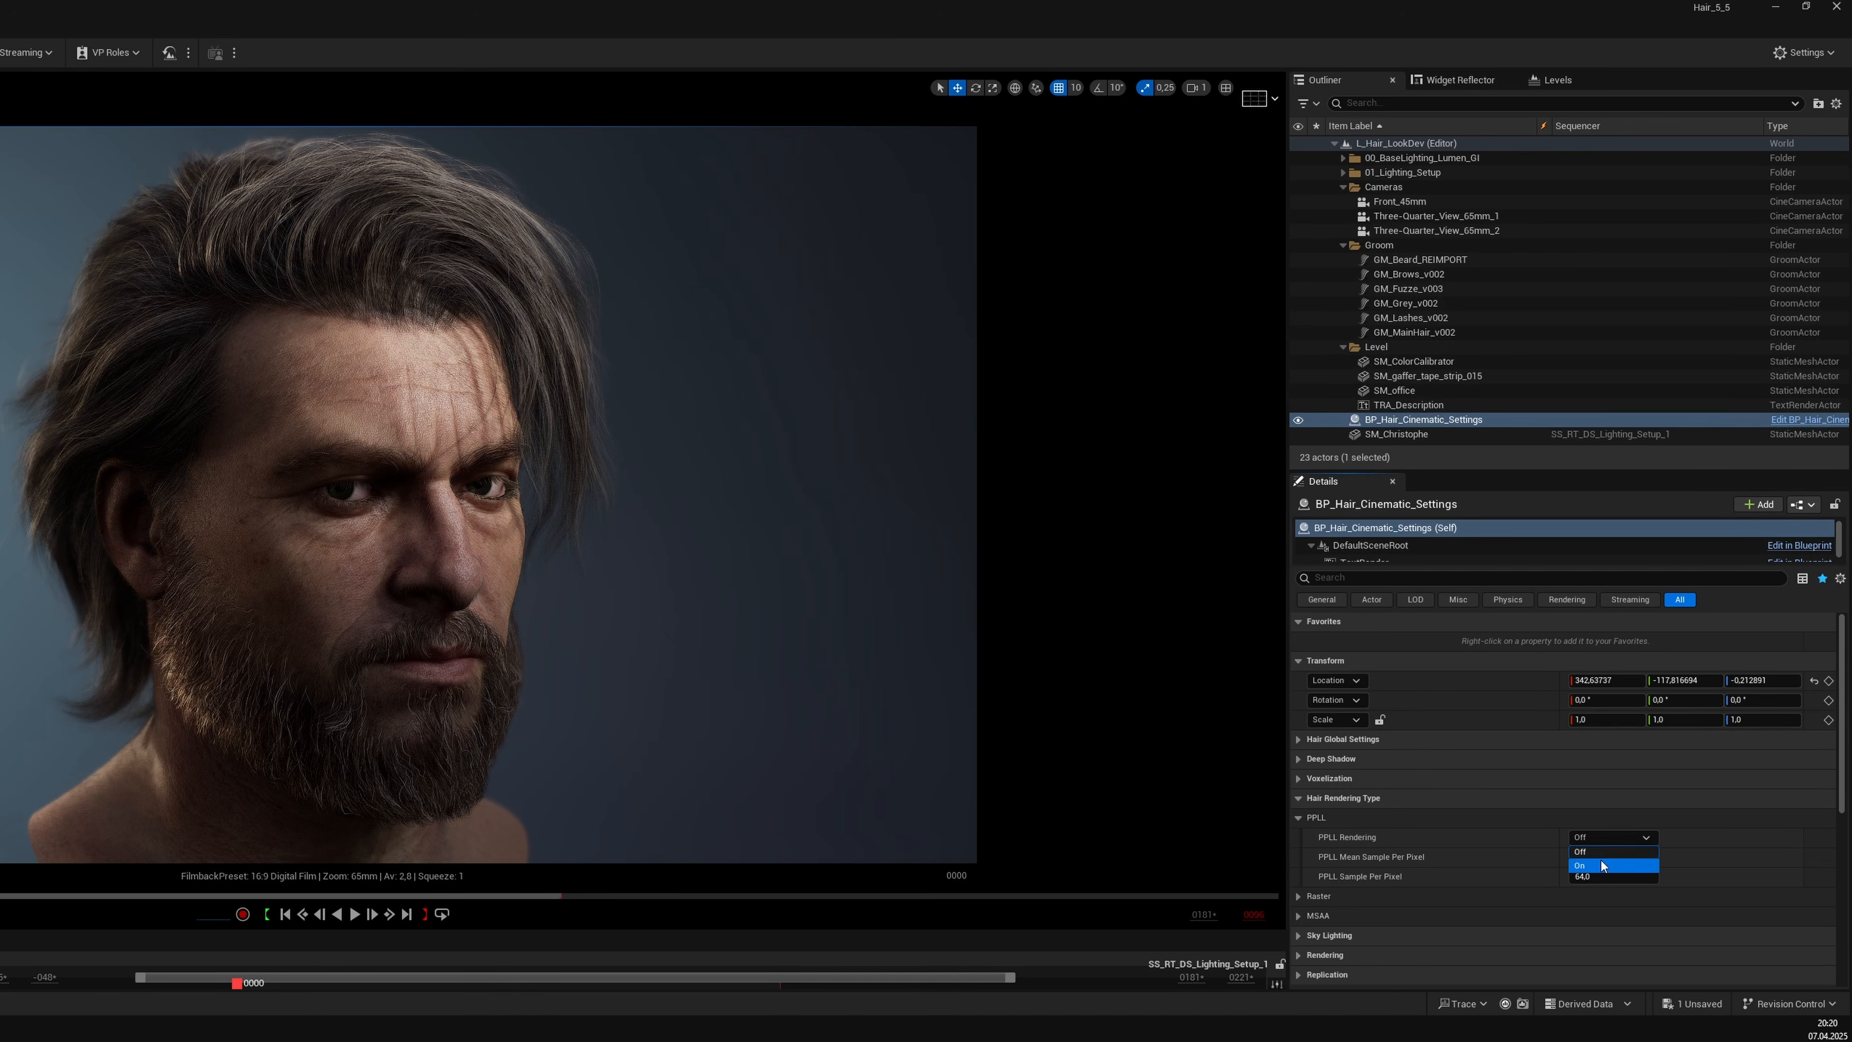
click(1600, 858)
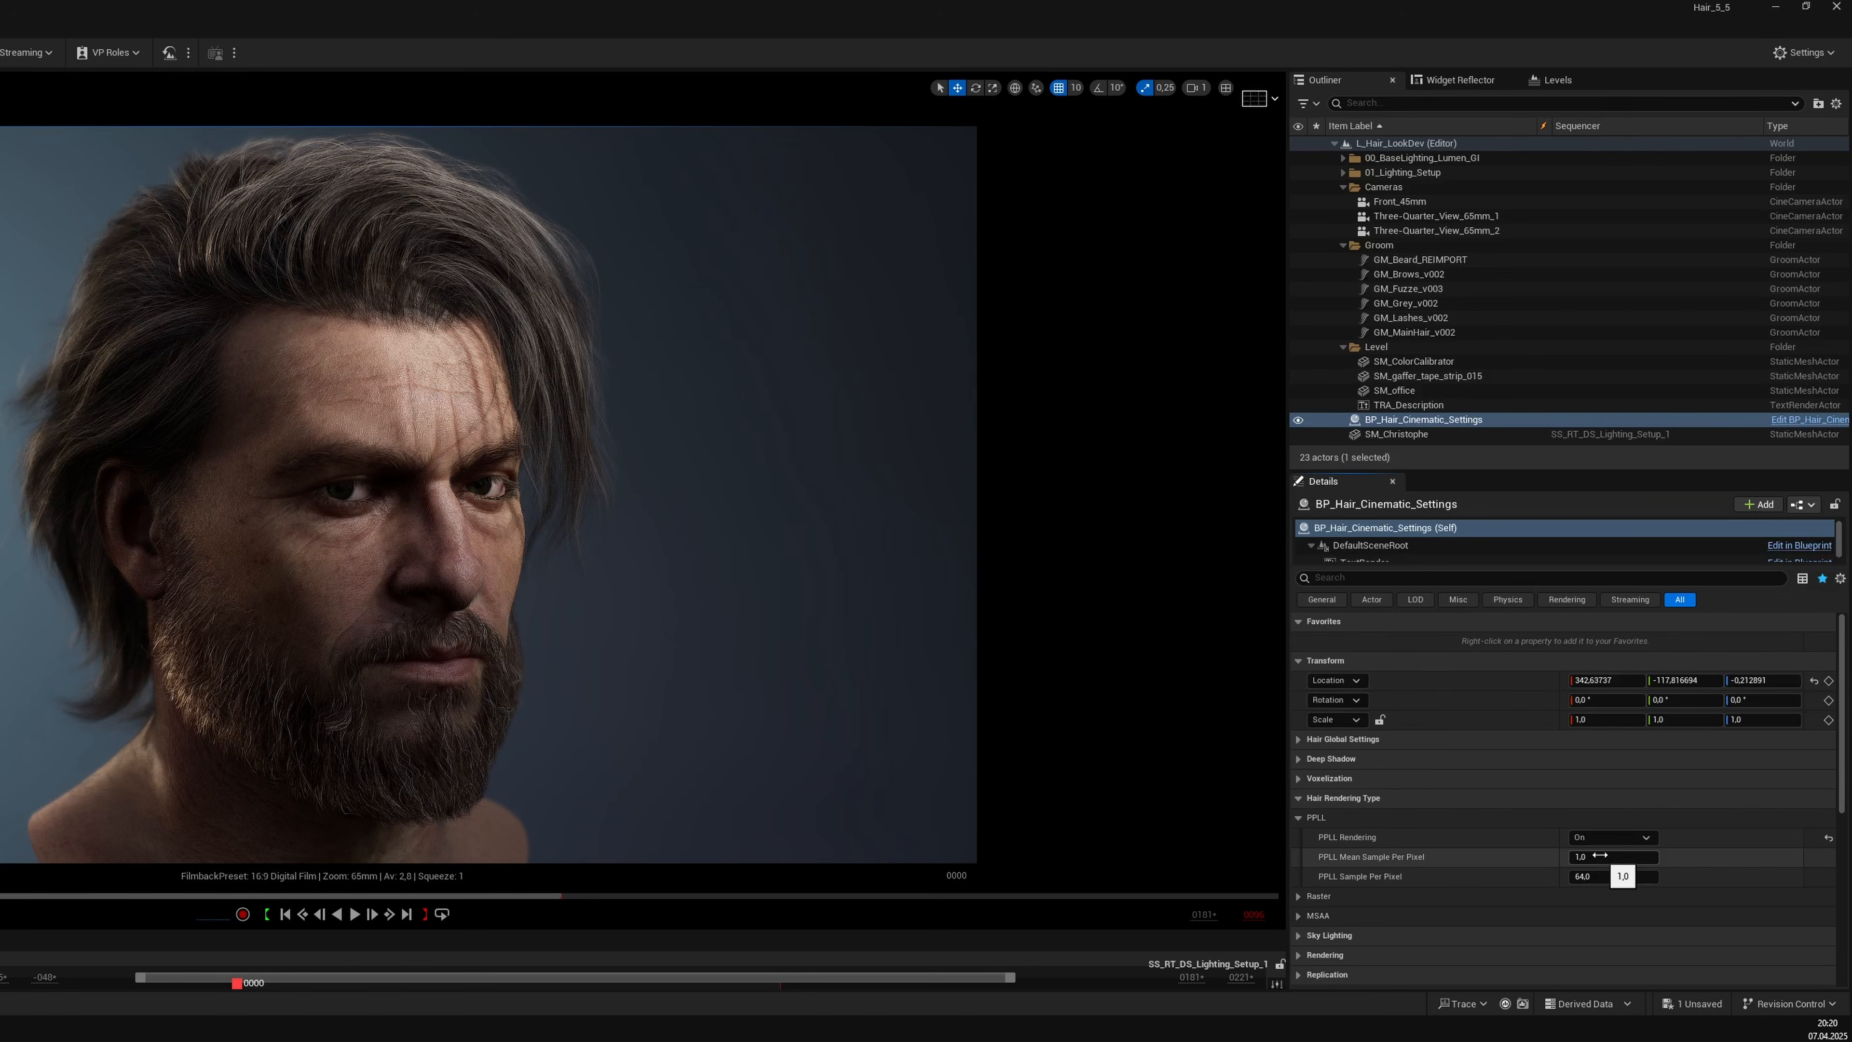
click(1297, 815)
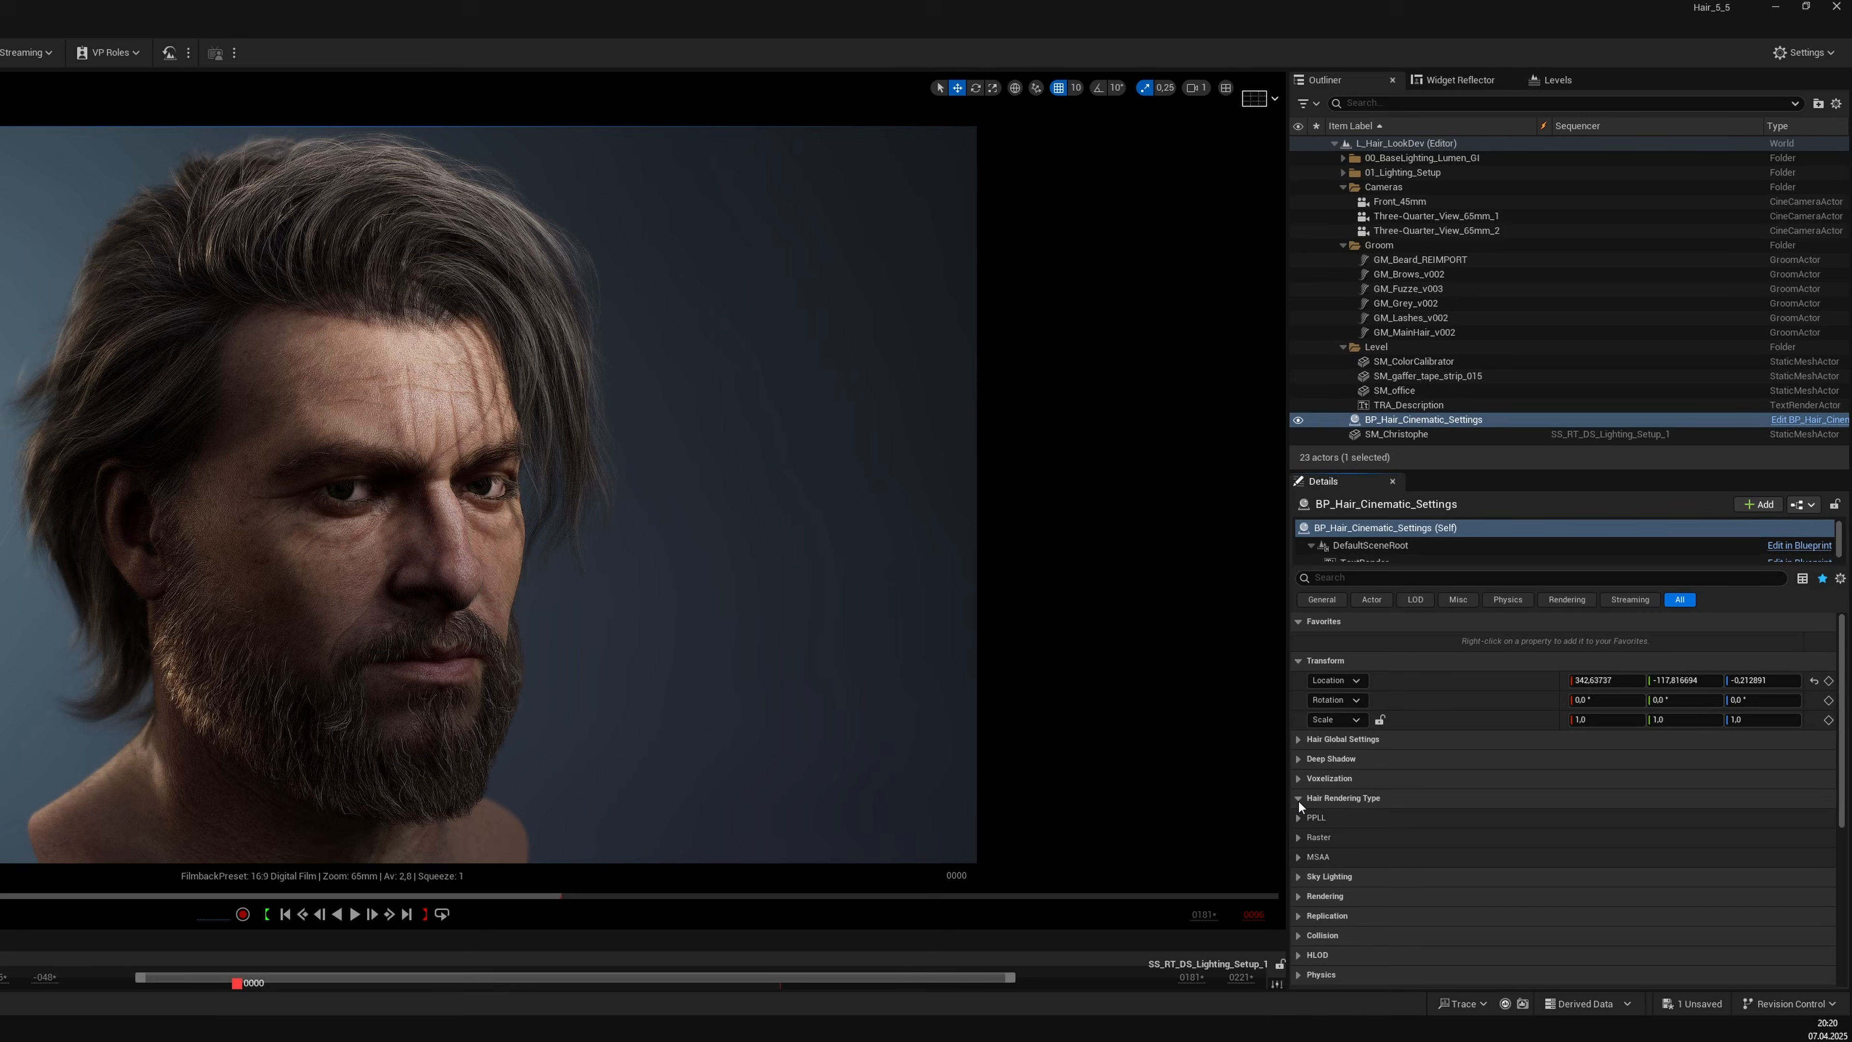
Try the default Resolution Deep Shadow of 2048 on the character's hair and set it back to 8192.
click(1299, 758)
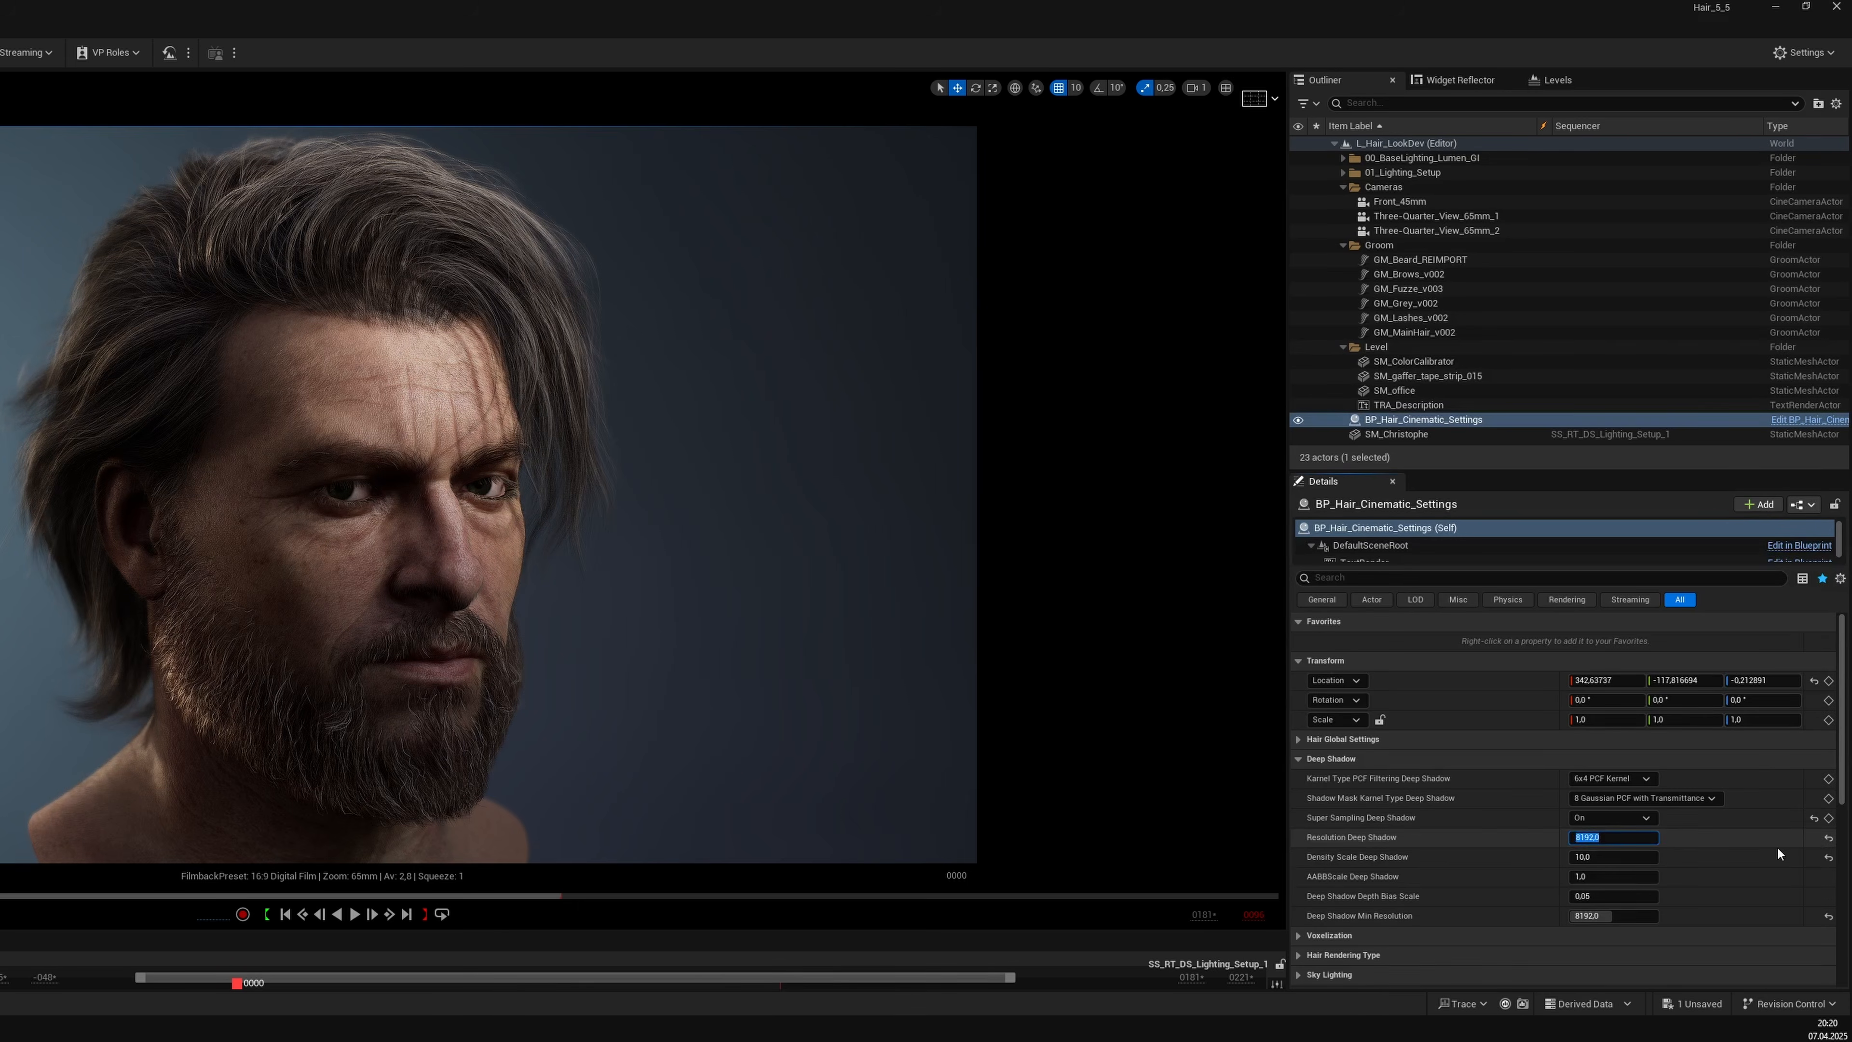
click(1829, 838)
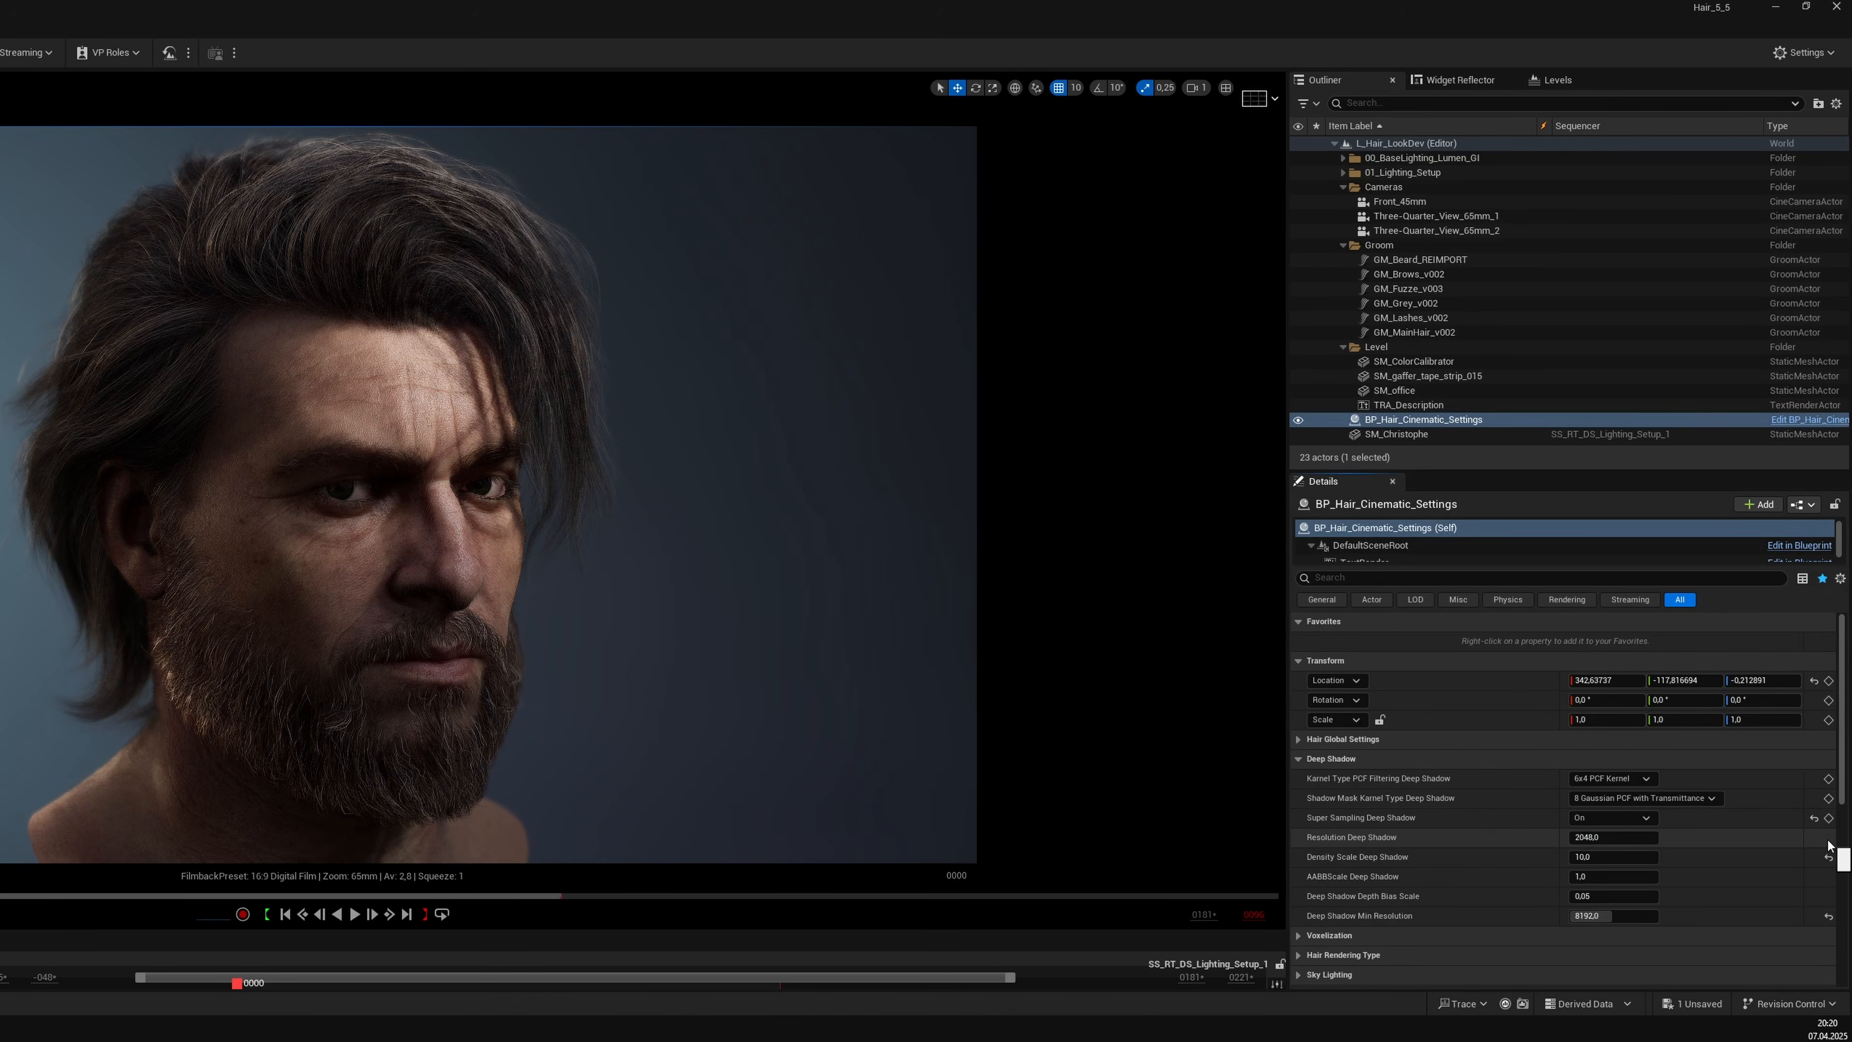
click(1651, 837)
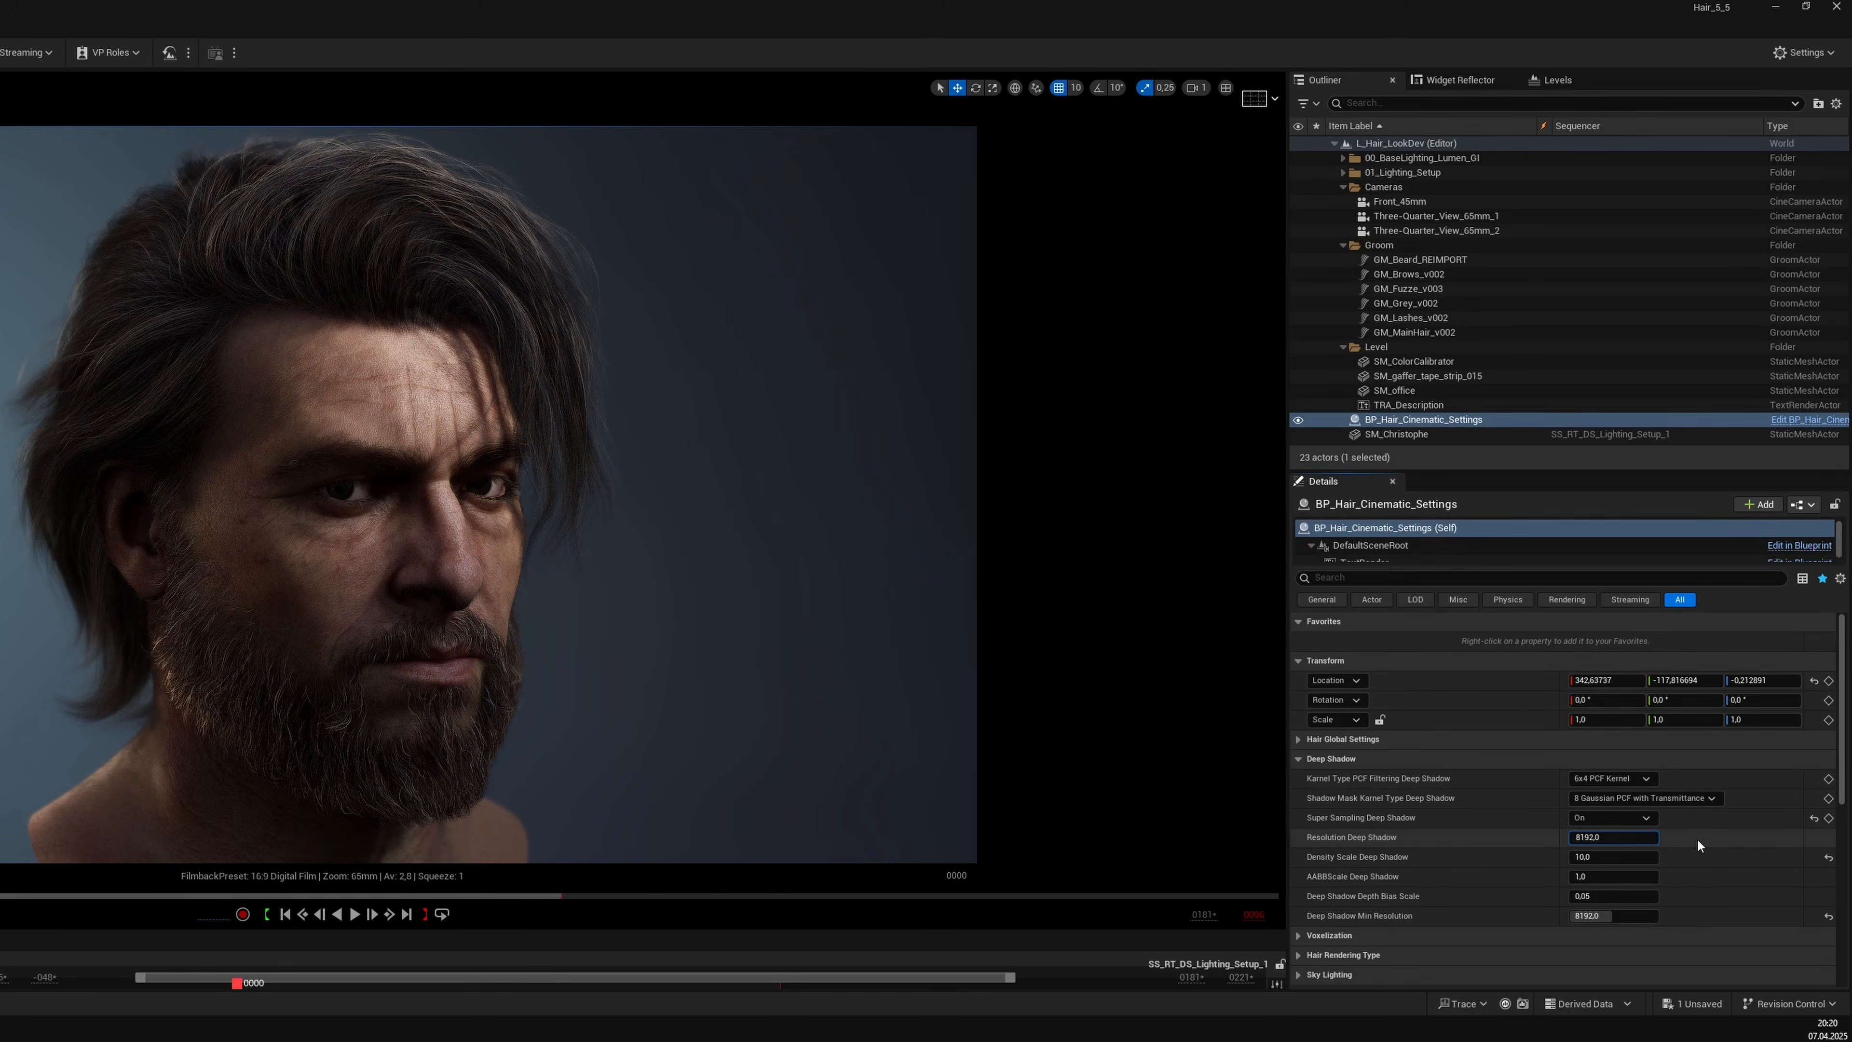
key(Return)
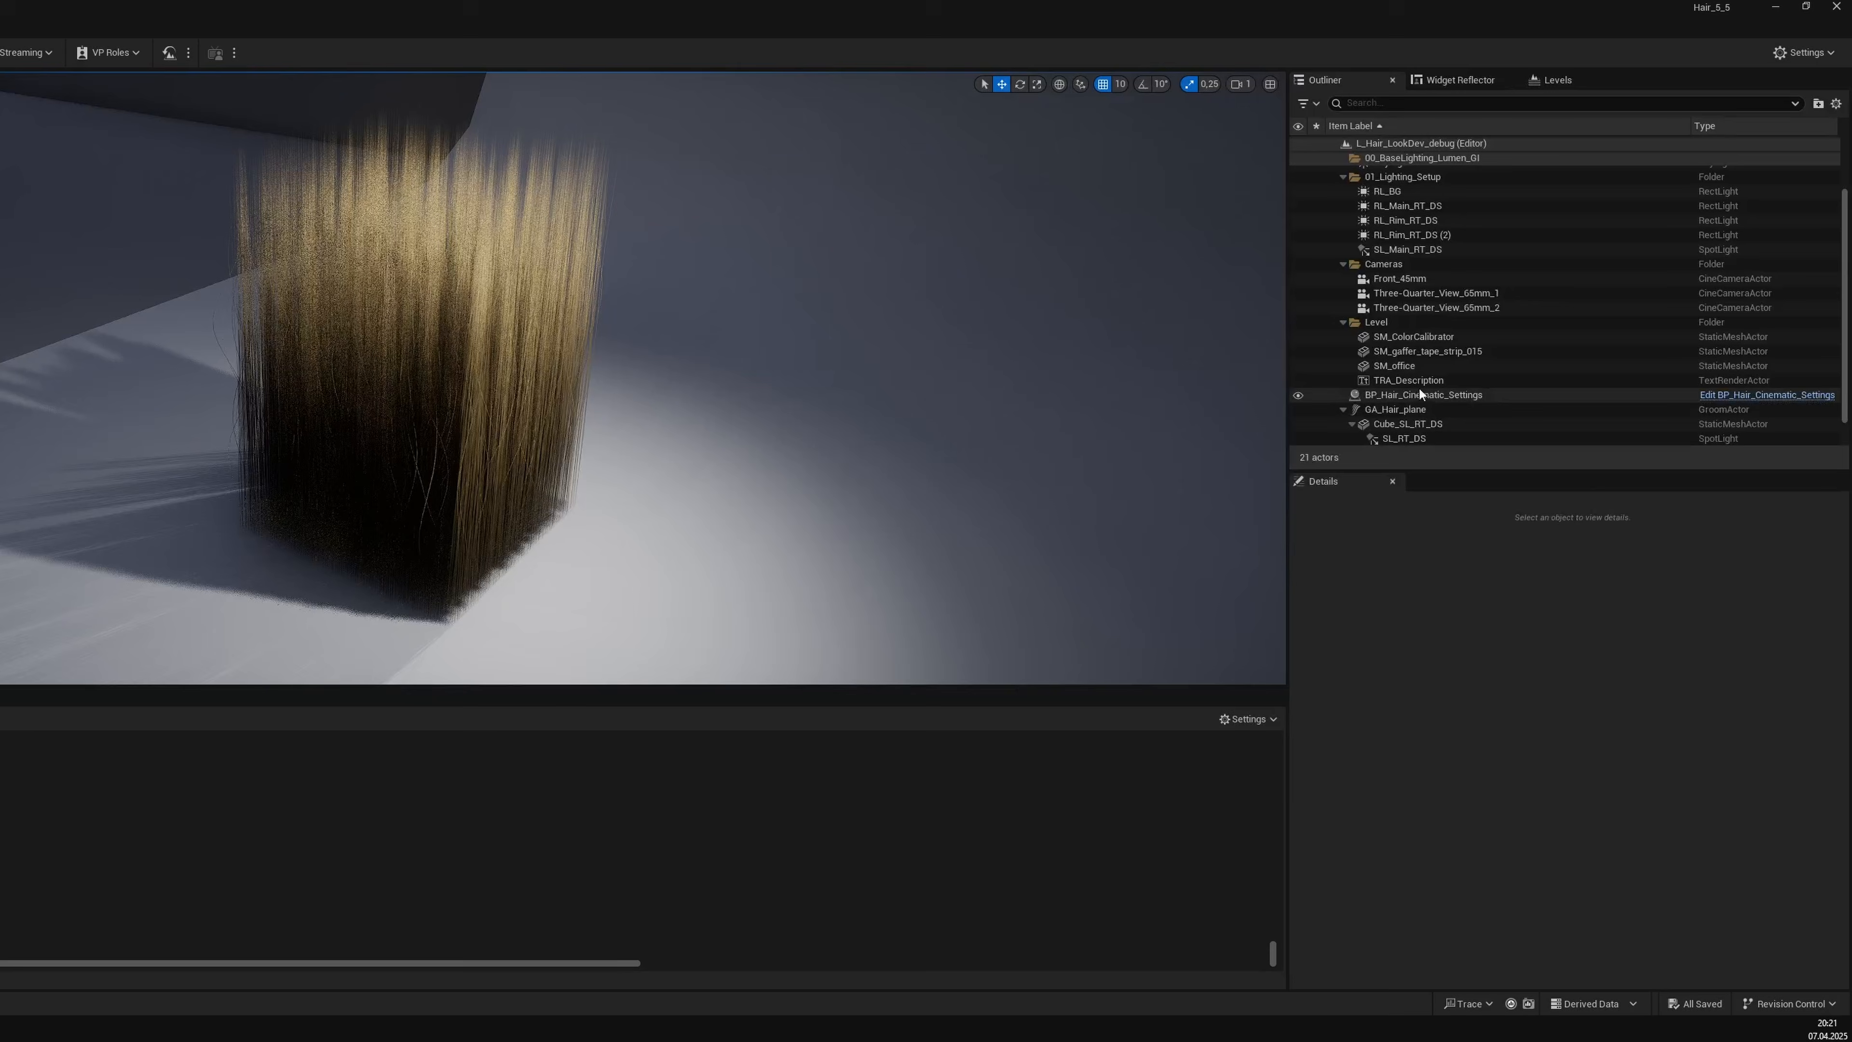
Select BP_Hair_Cinematic_Settings in the debug level and turn off Sky Lighting for the hair patch.
click(1422, 395)
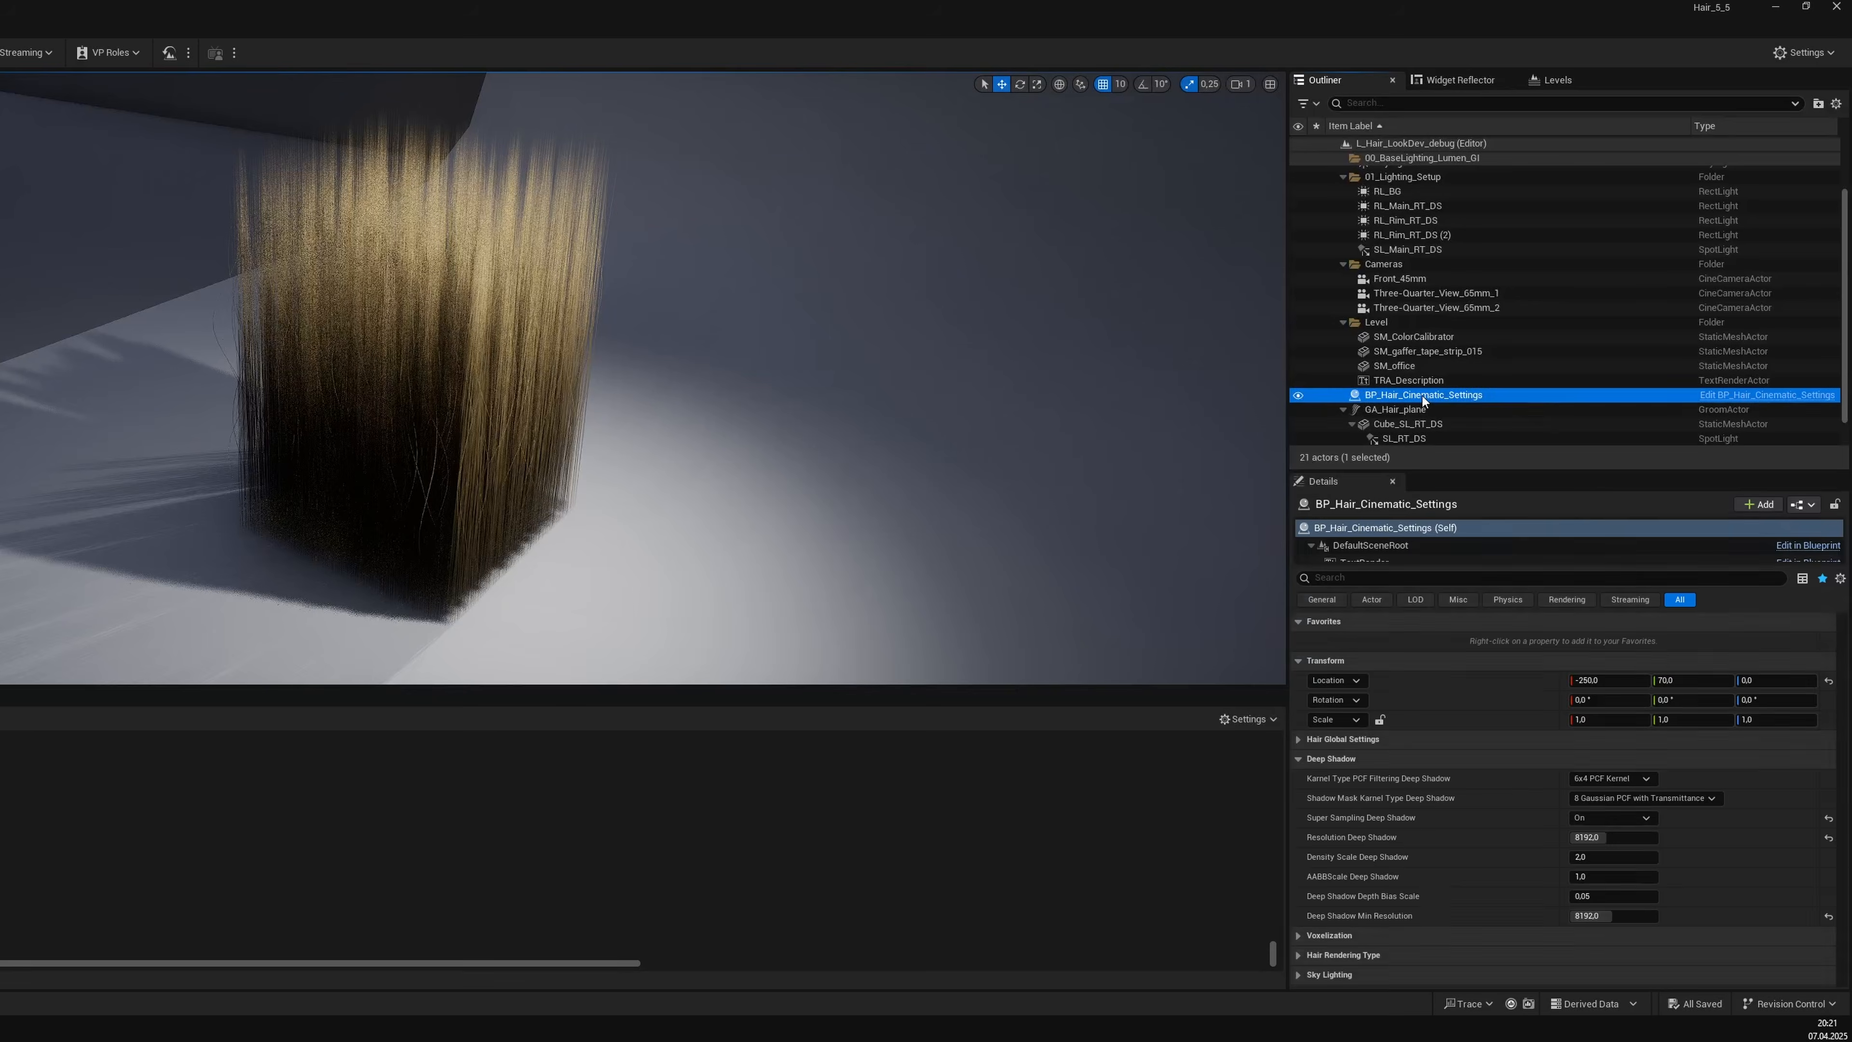
click(1522, 737)
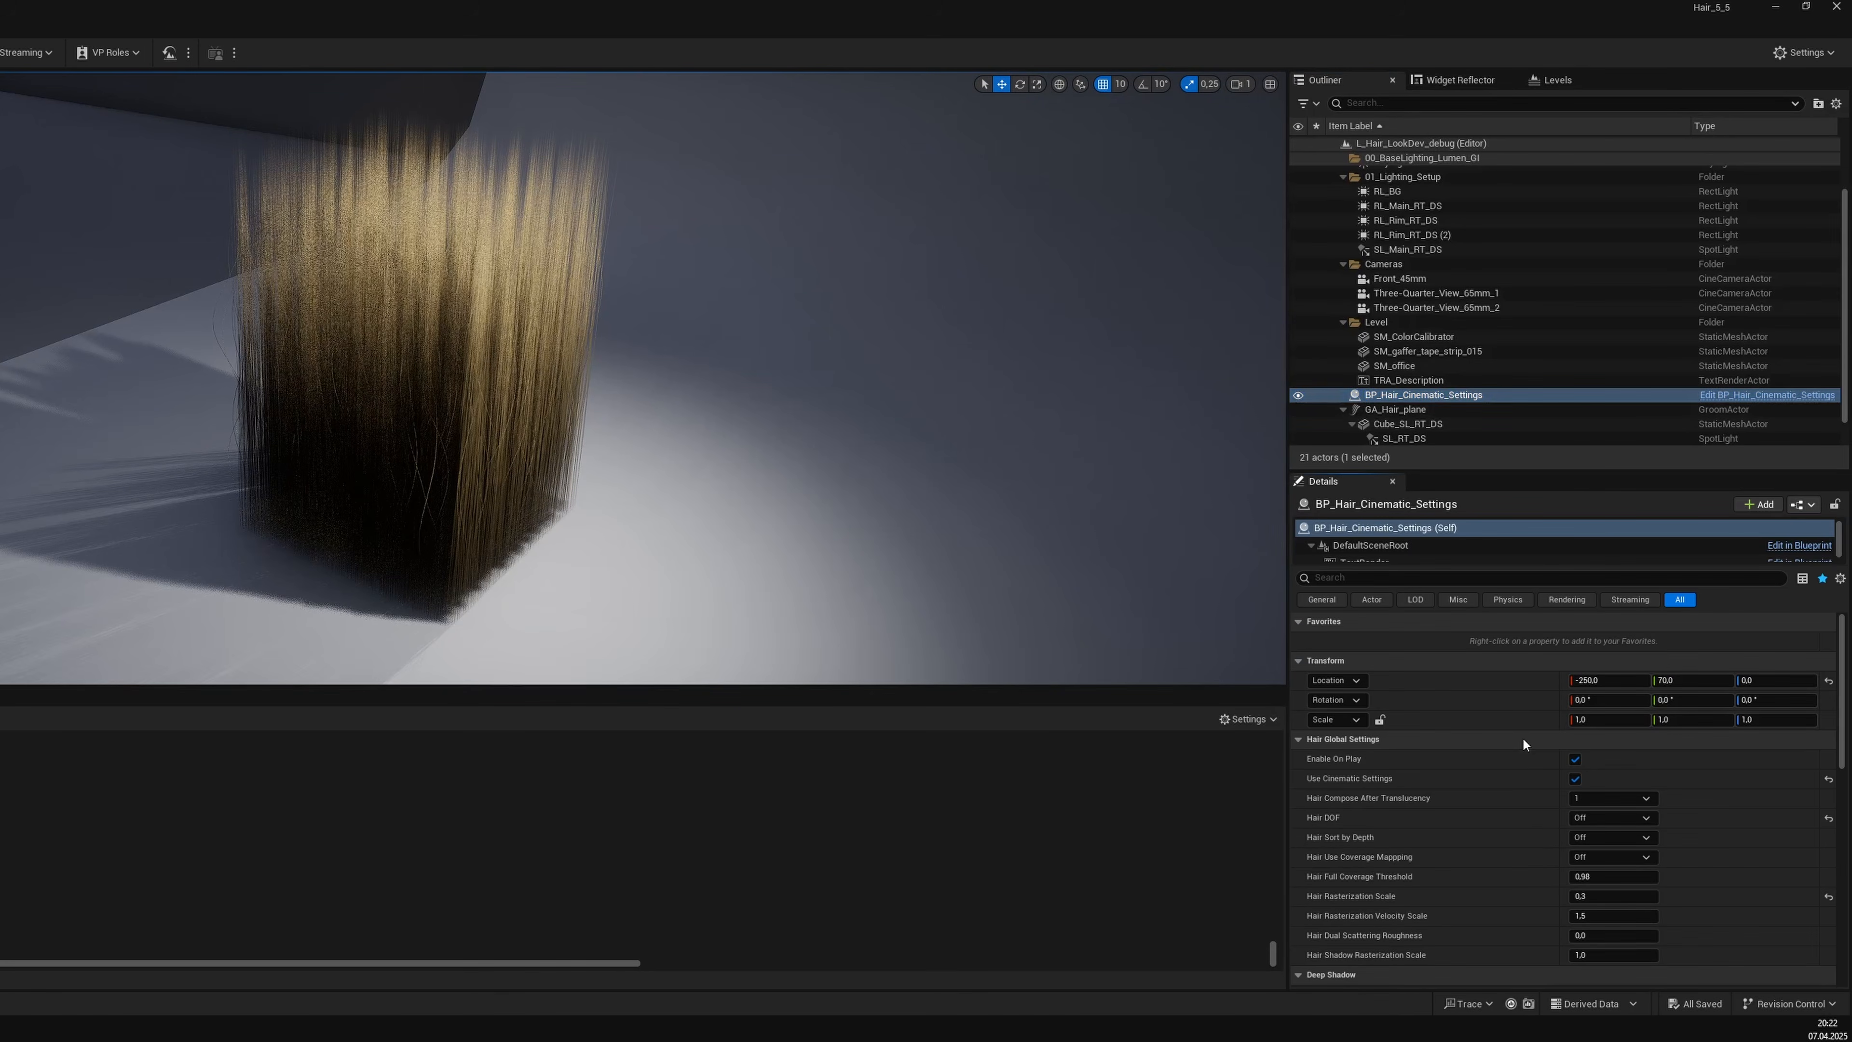
scroll(1530, 892, down, 10)
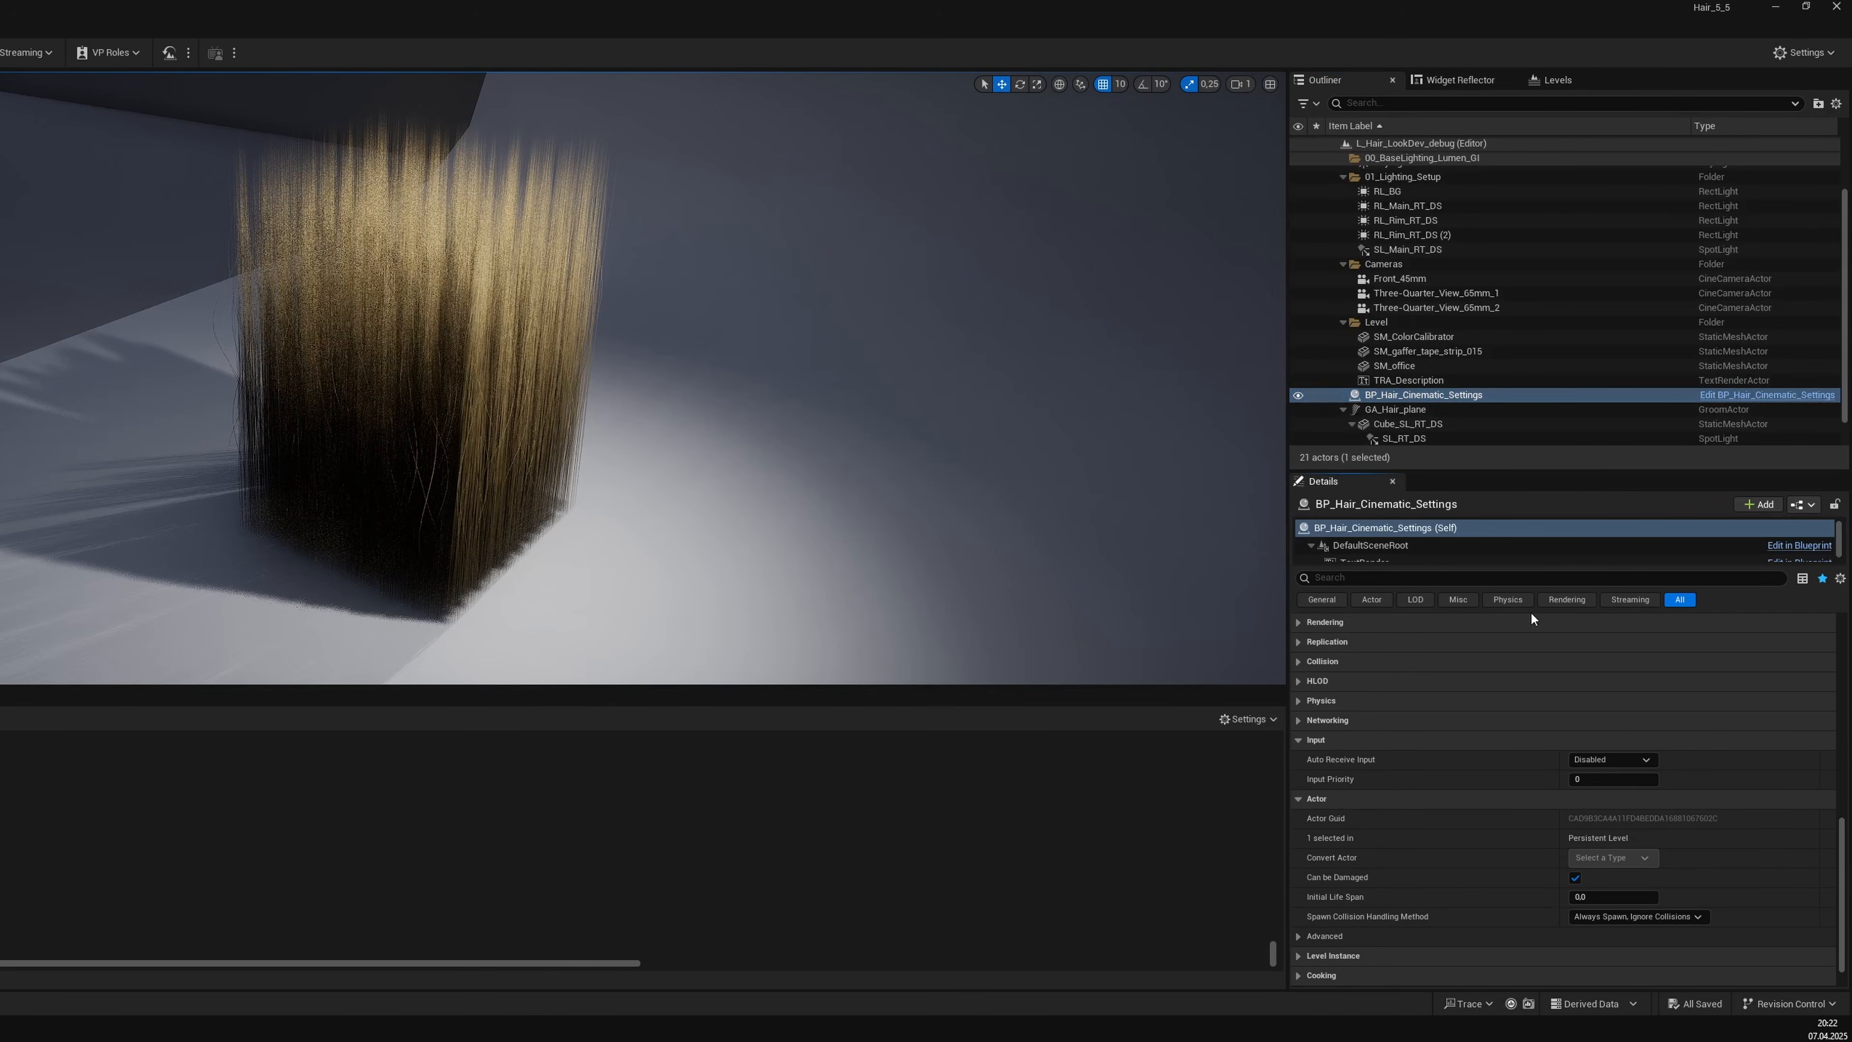
scroll(1357, 718, up, 5)
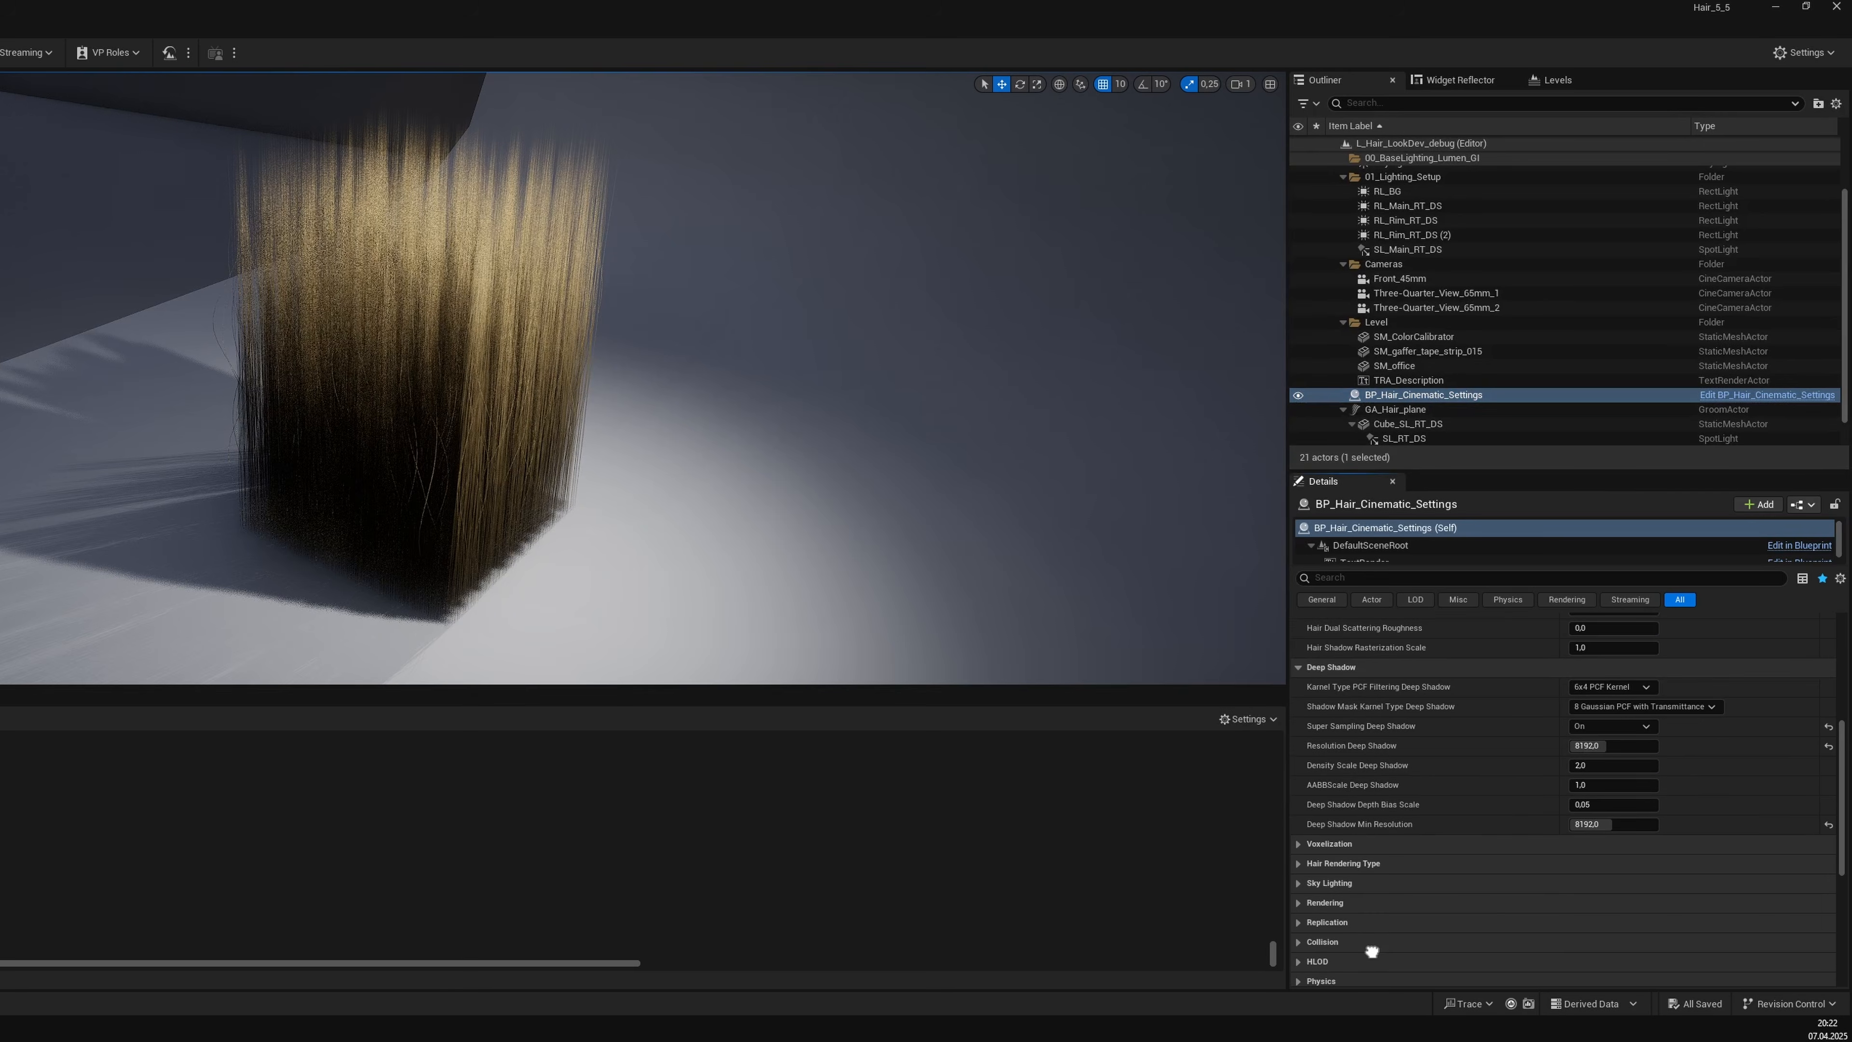
click(1362, 868)
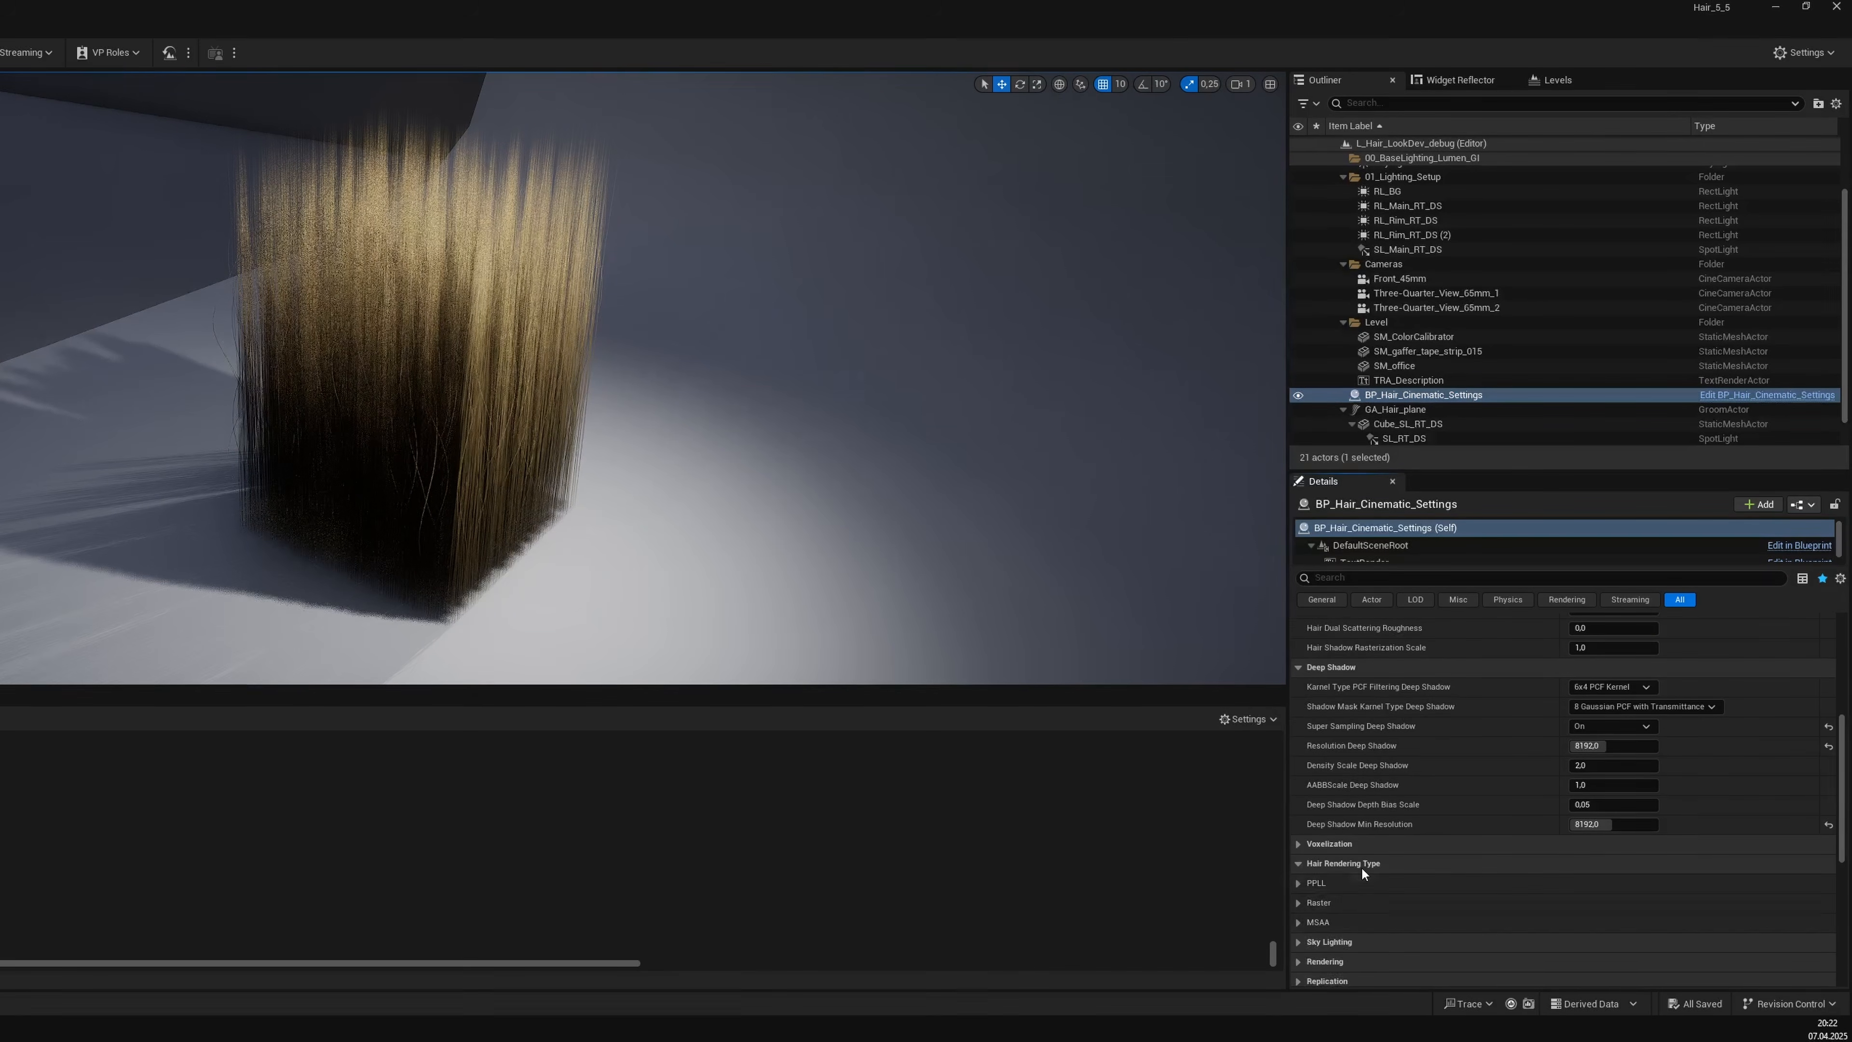
click(1346, 945)
click(1574, 962)
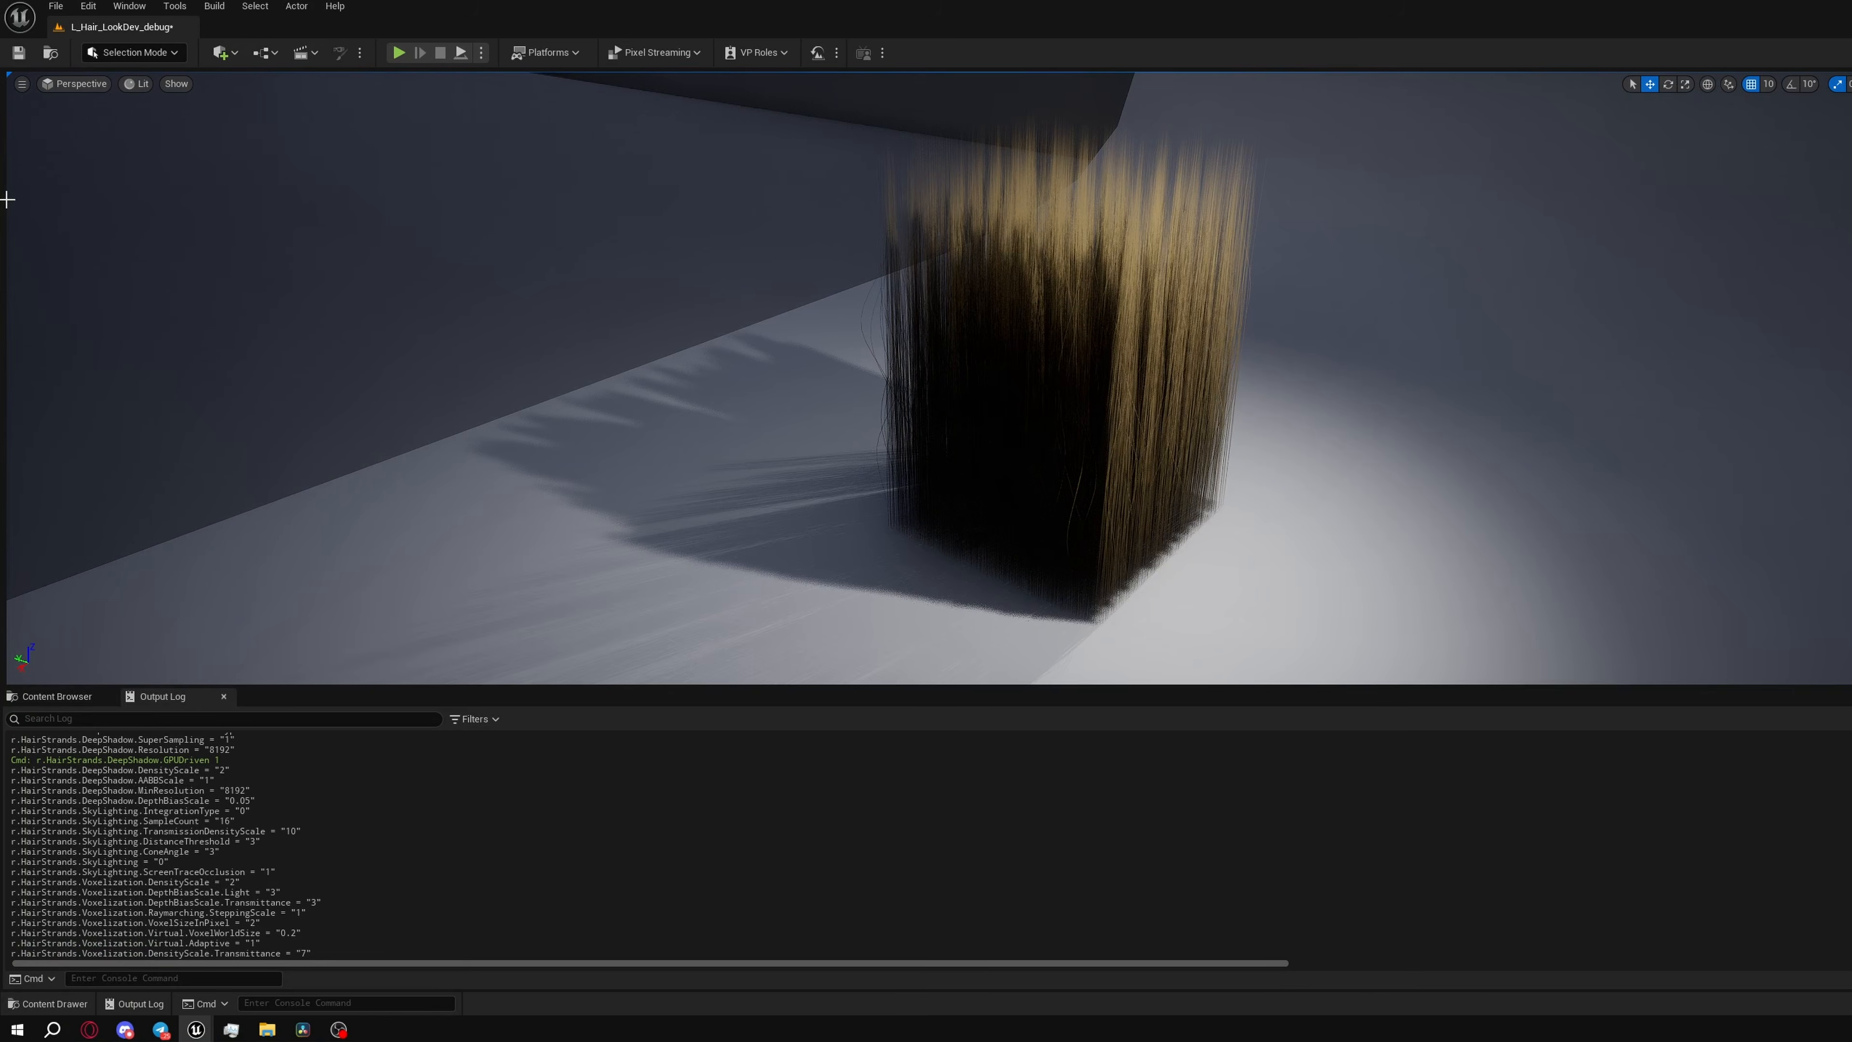
Place a sphere on the floor beside the hair patch and hide the SL_RT_DS spotlight.
click(7, 199)
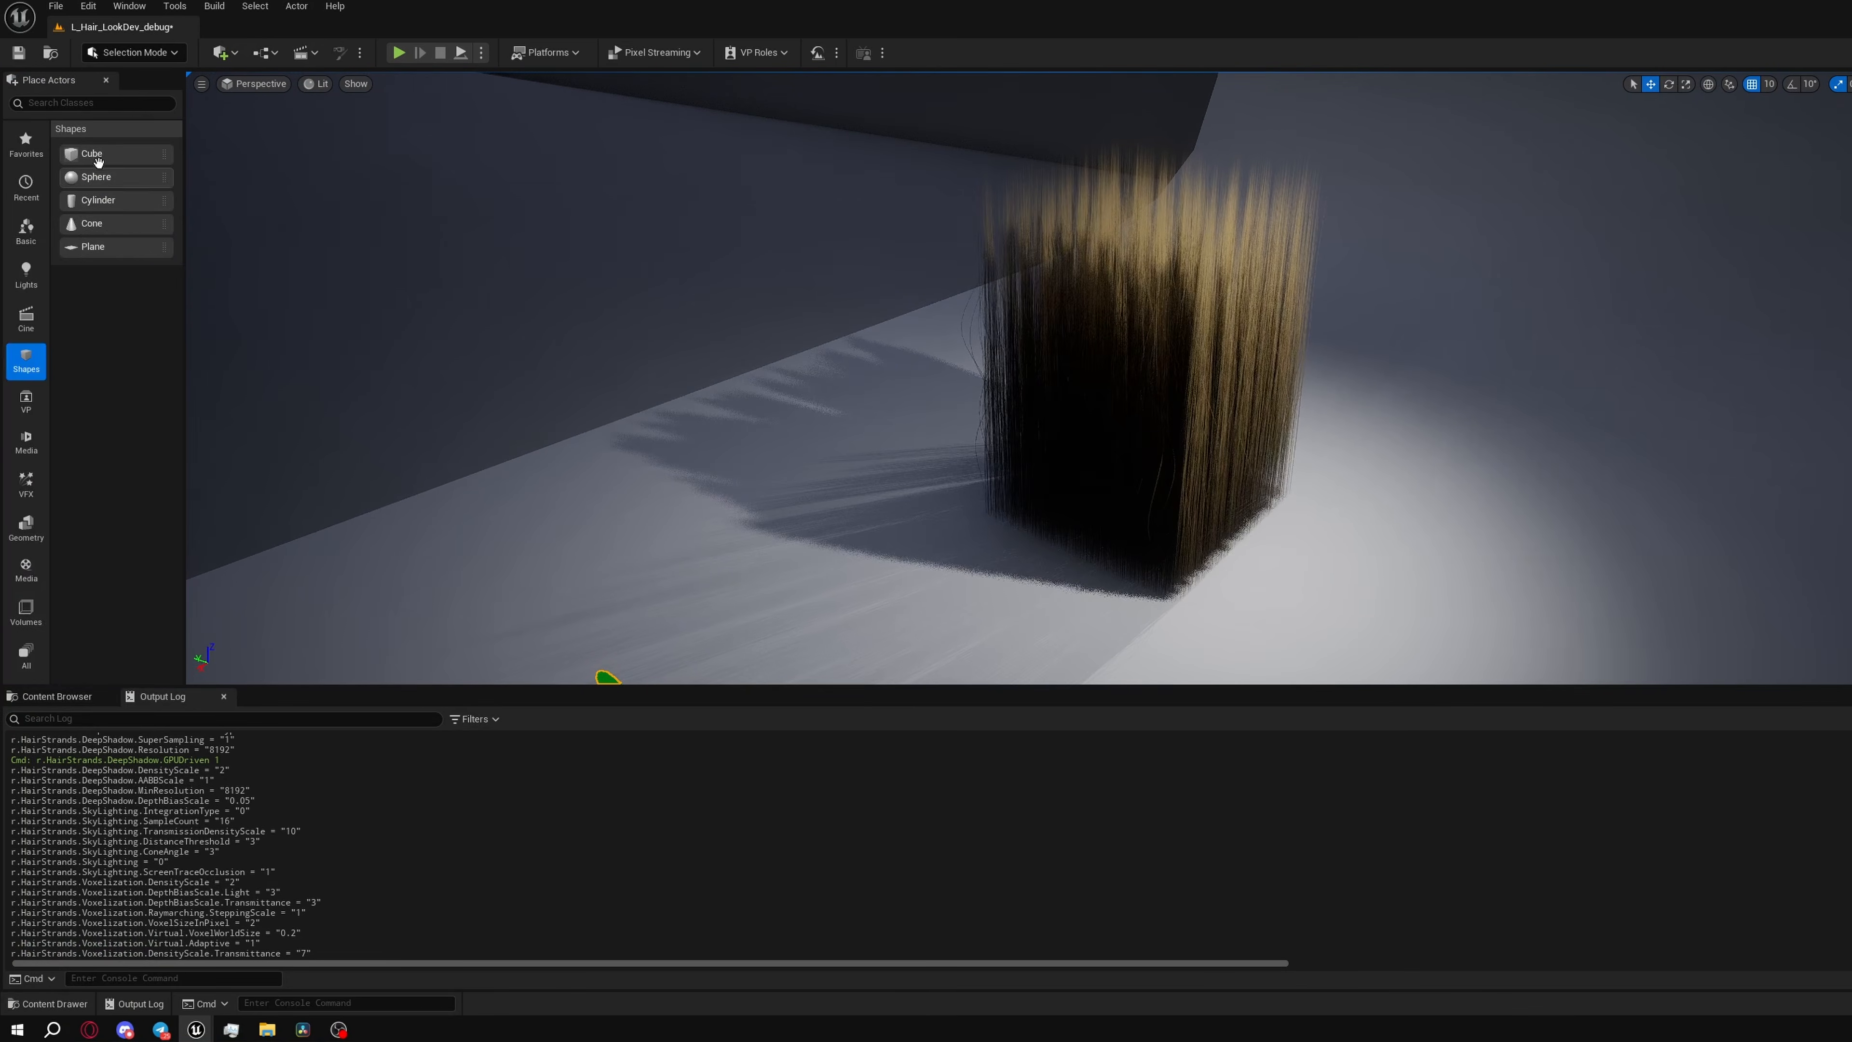
drag(96, 176, 642, 534)
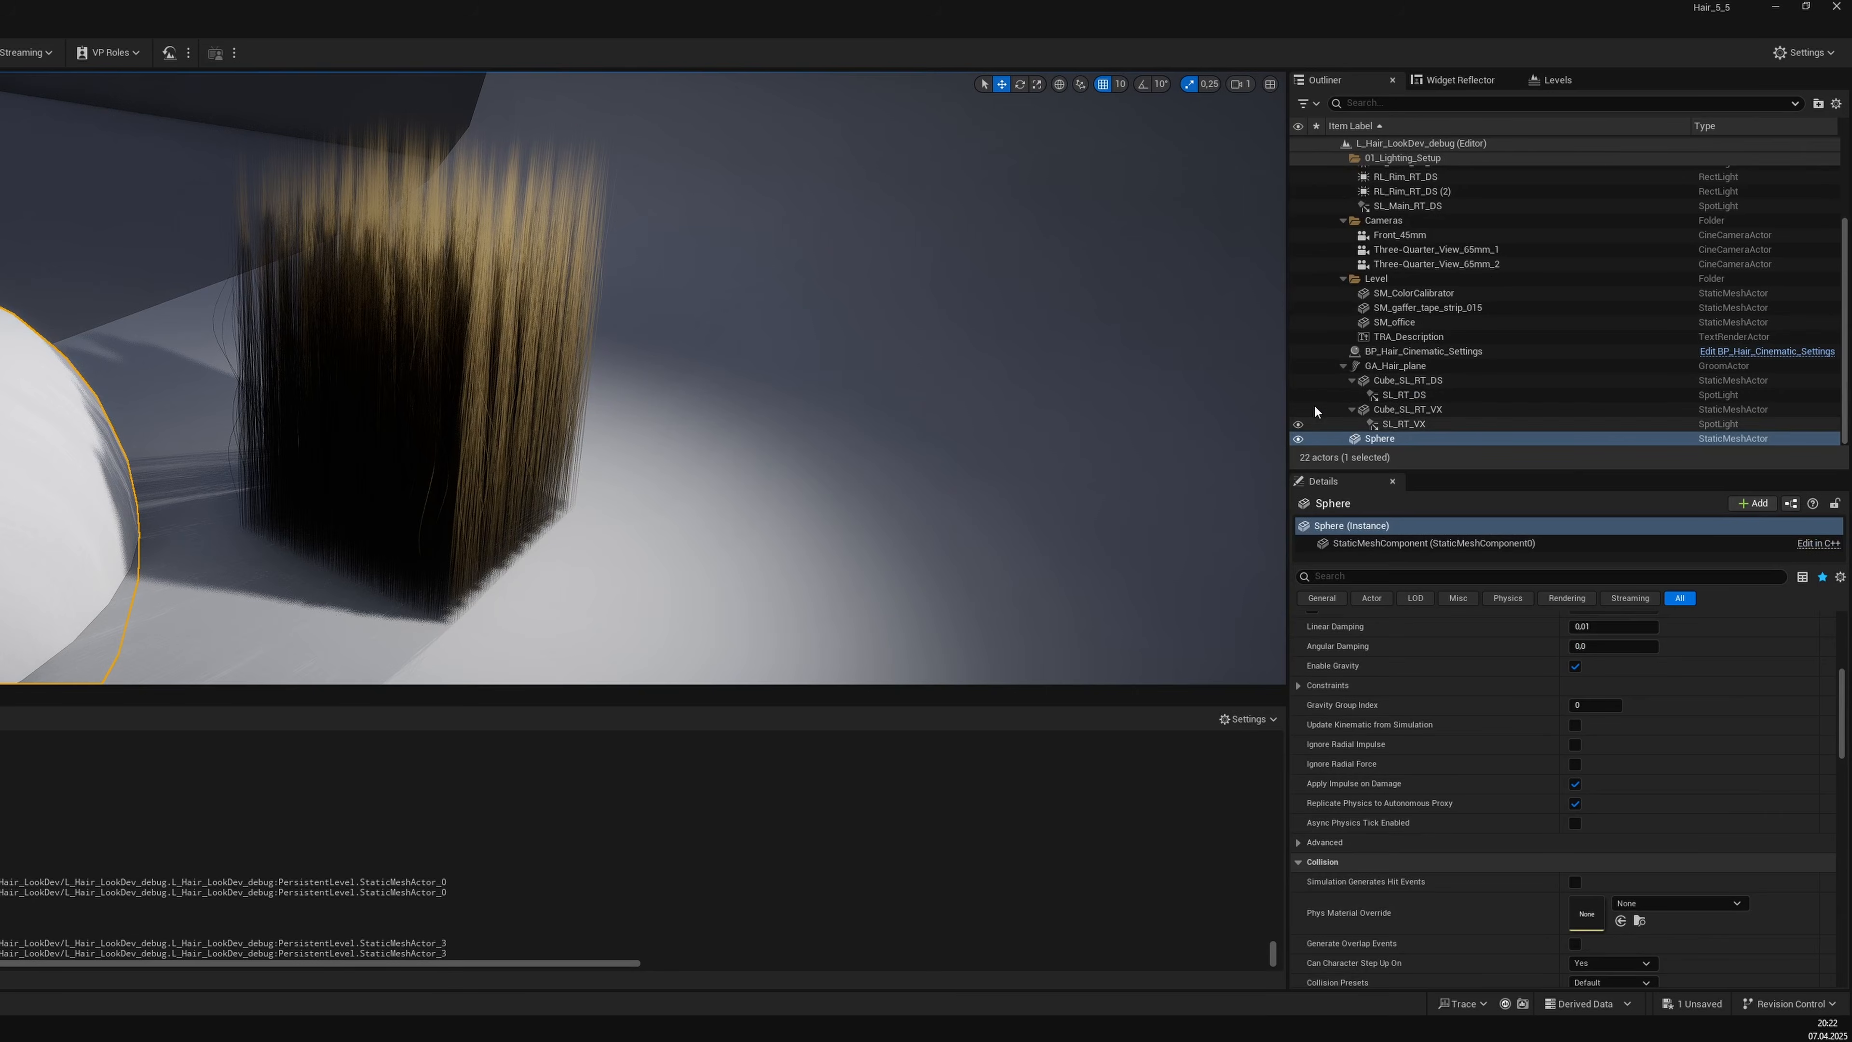
click(1299, 394)
Rotate Cube_SL_RT_VX about the vertical axis to swing its attached spotlight around the hair patch.
double_click(1404, 424)
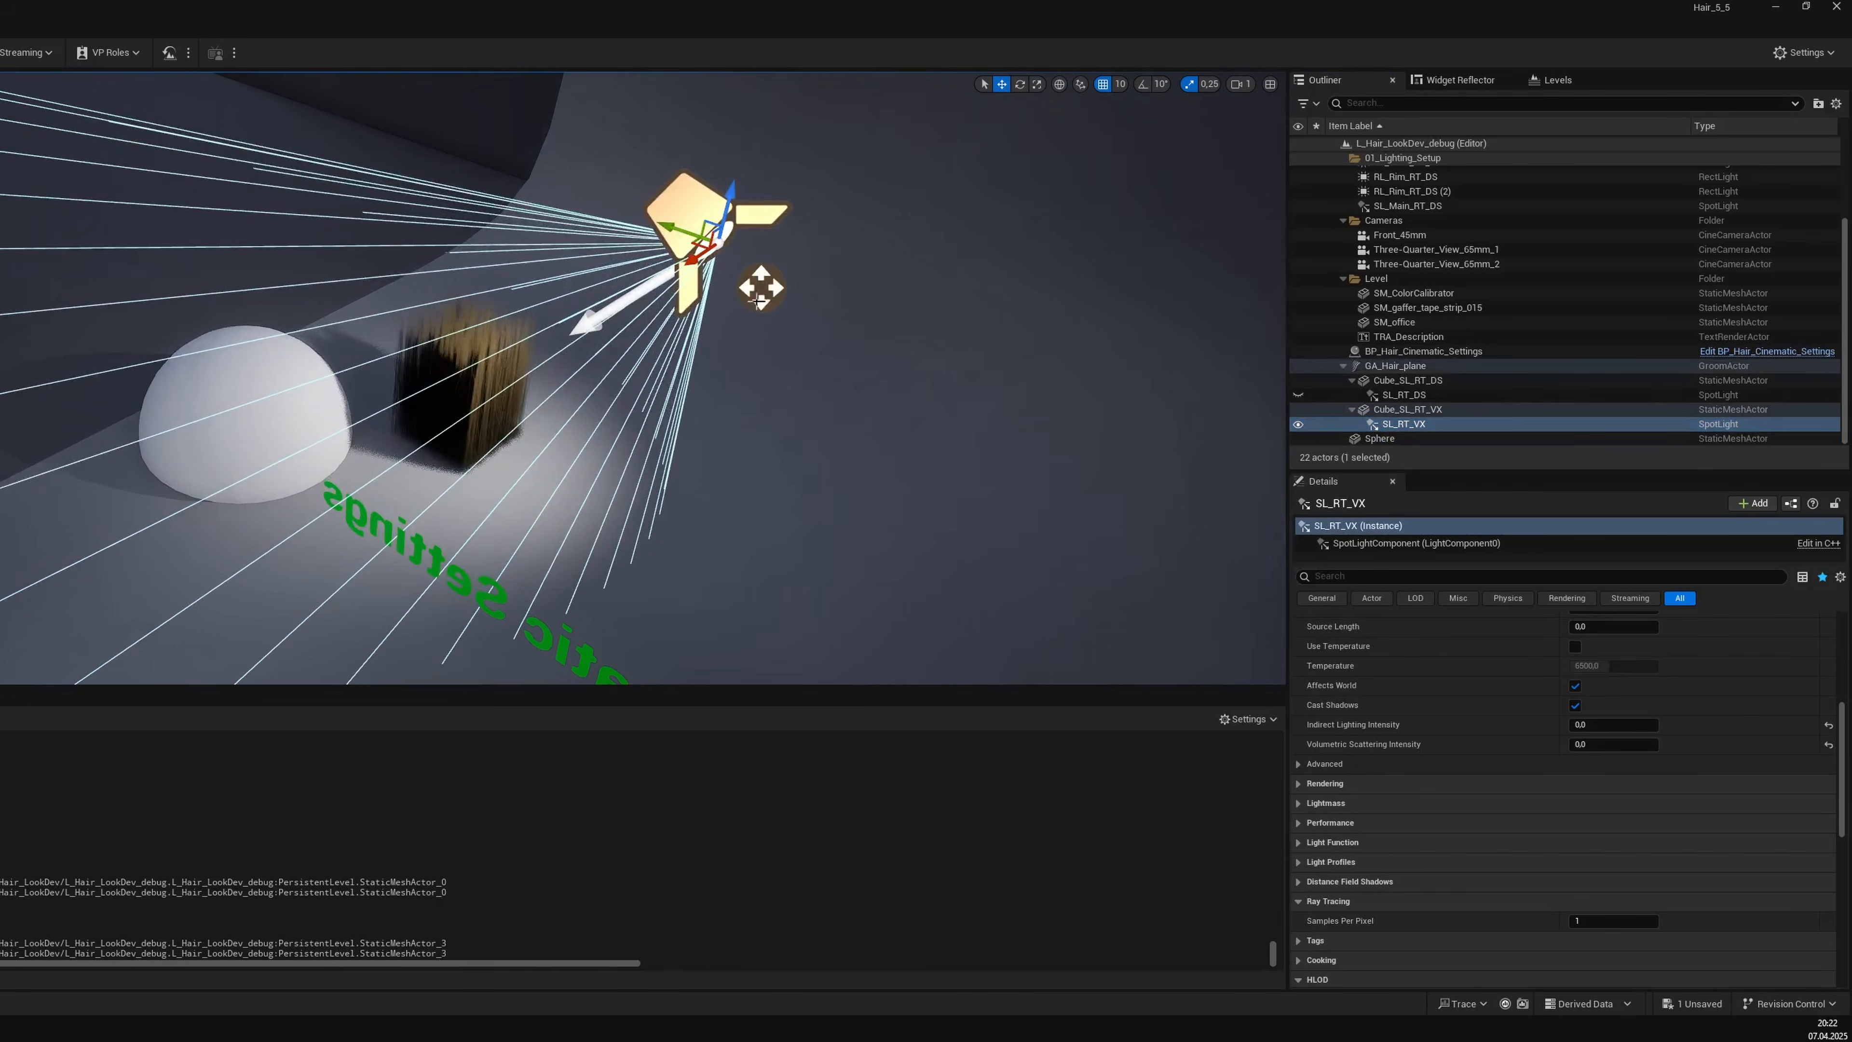
double_click(1407, 409)
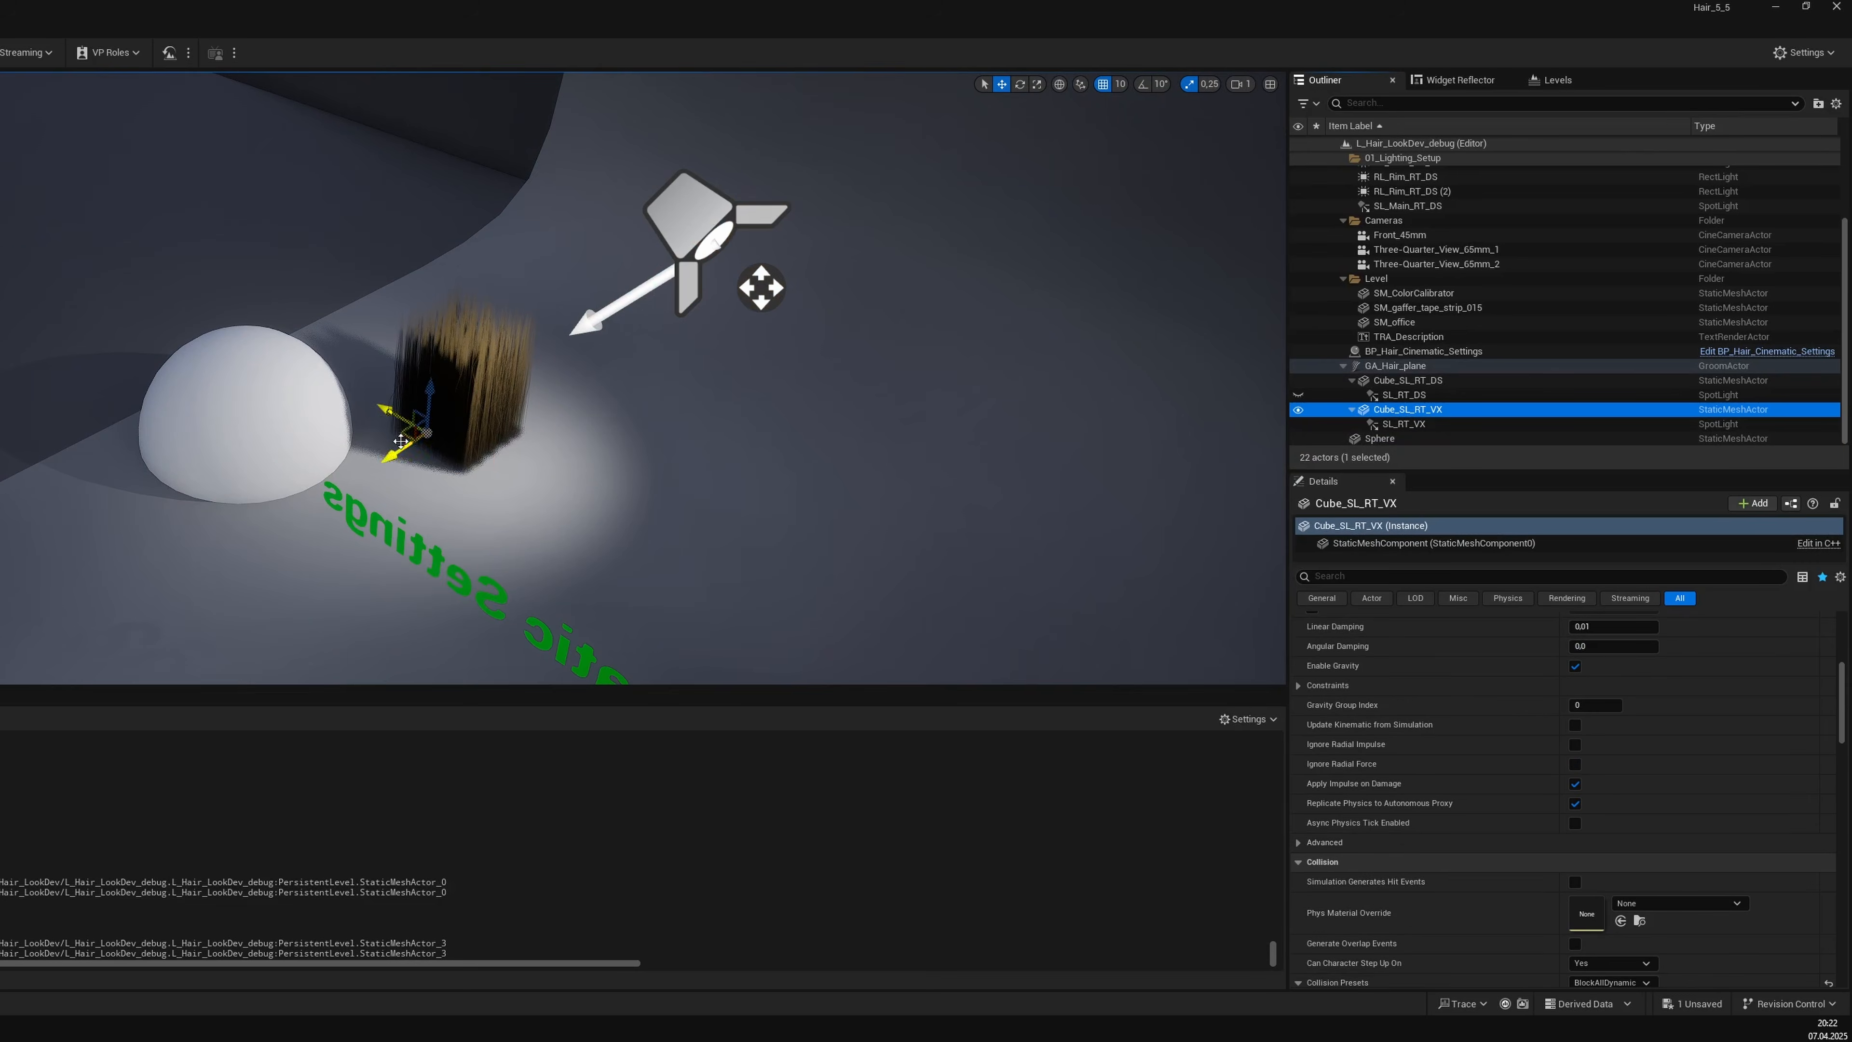
key(e)
drag(412, 483, 368, 478)
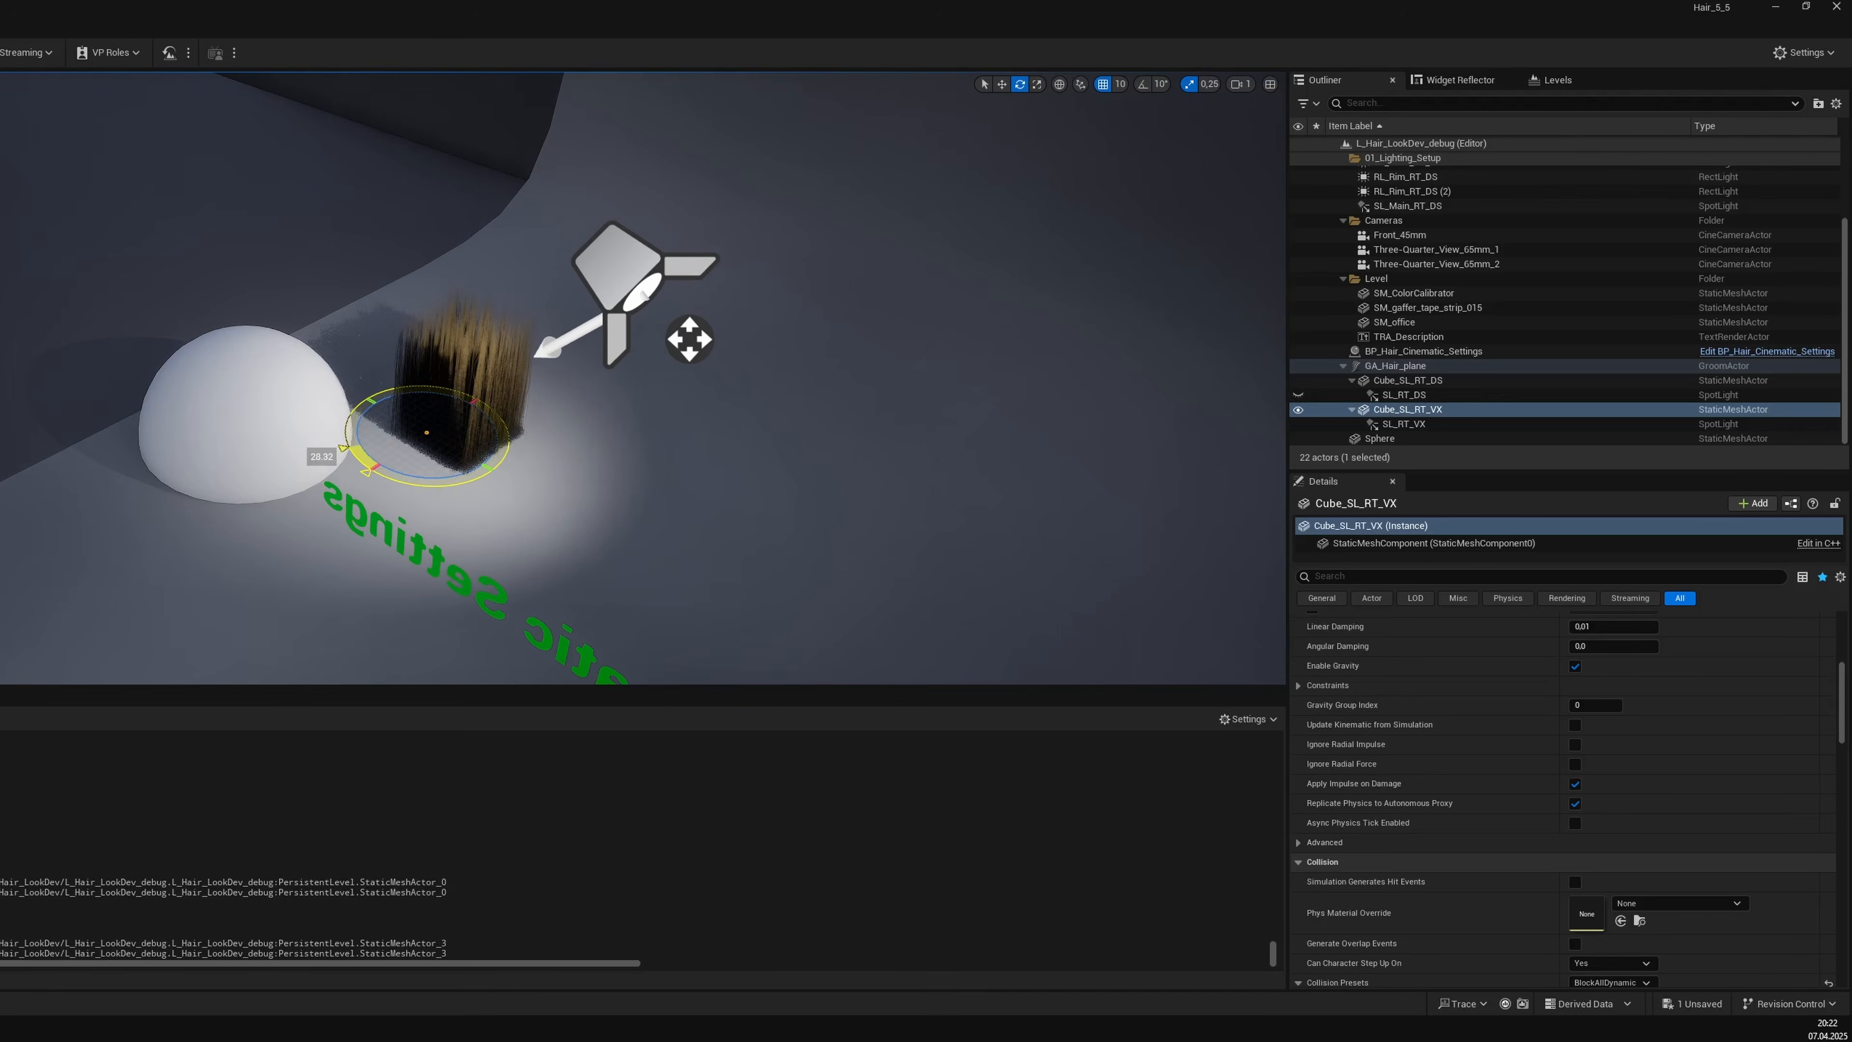
Move the SL_RT_VX spotlight away from the hair patch so its light cone falls across the patch and sphere.
click(1443, 424)
key(w)
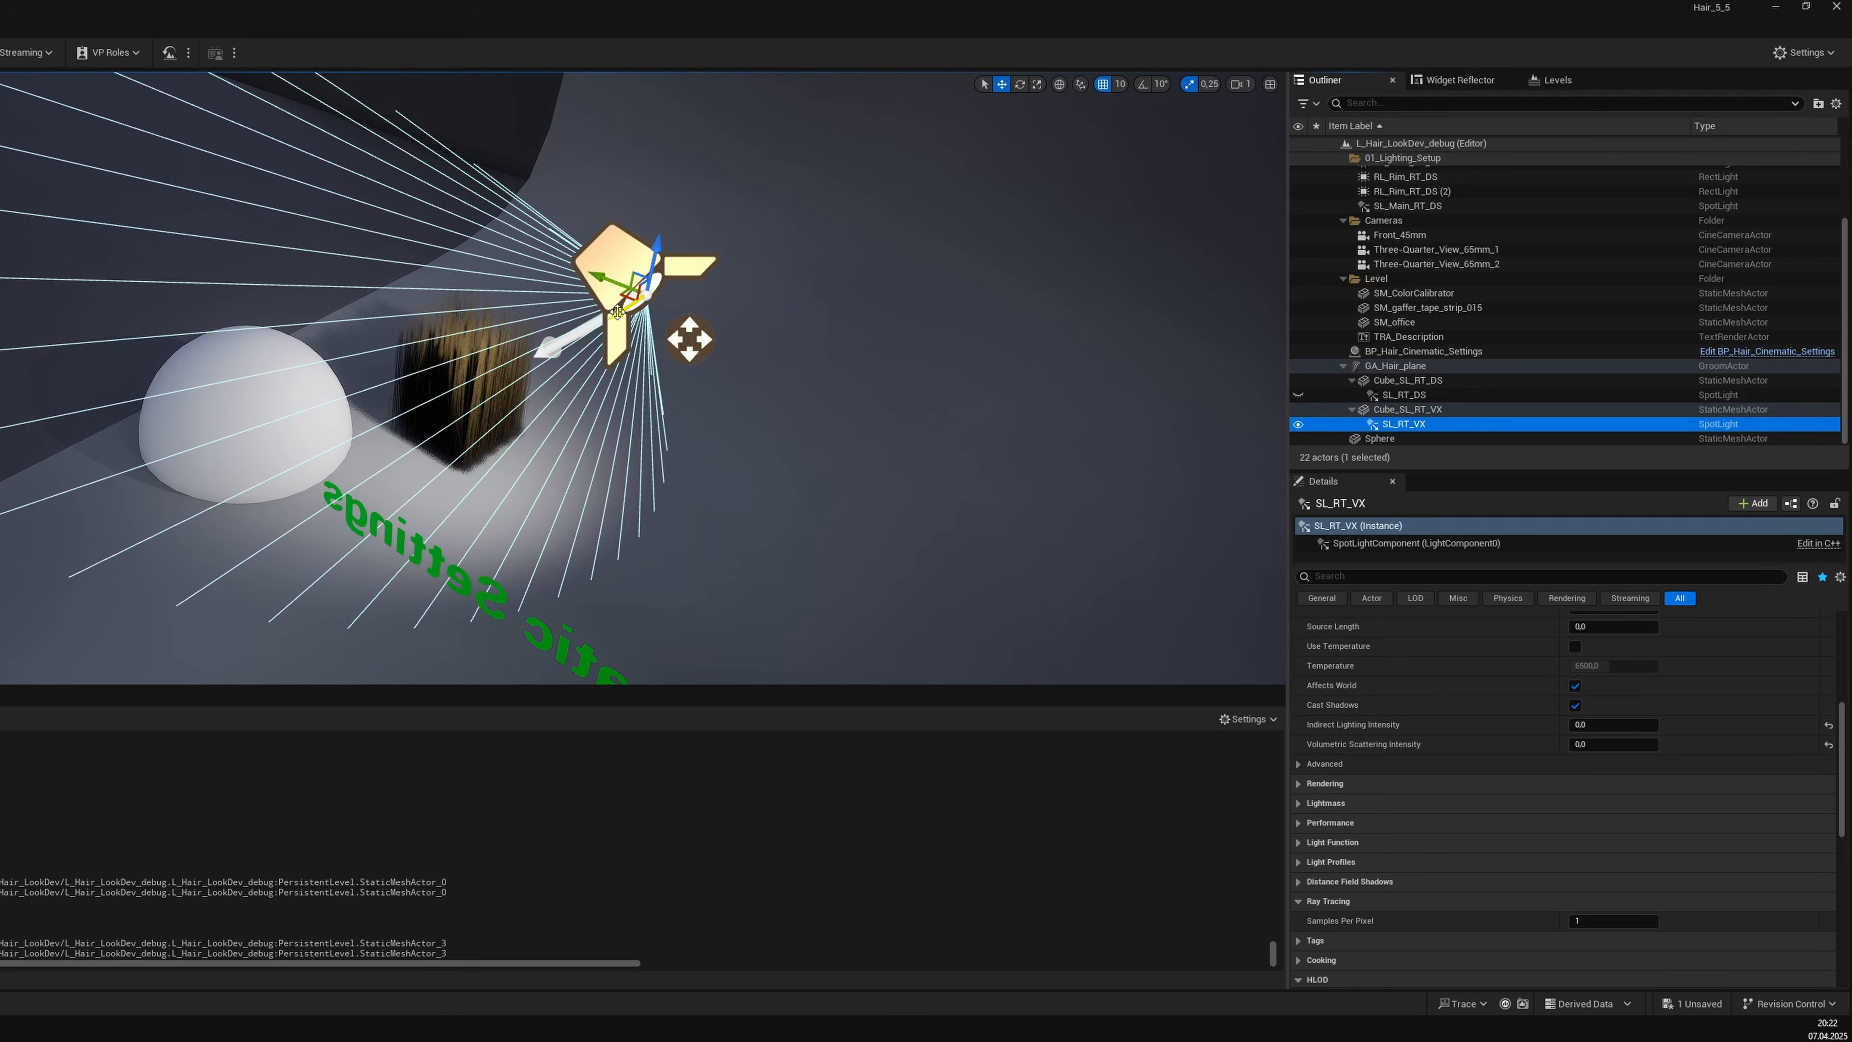
drag(618, 312, 731, 237)
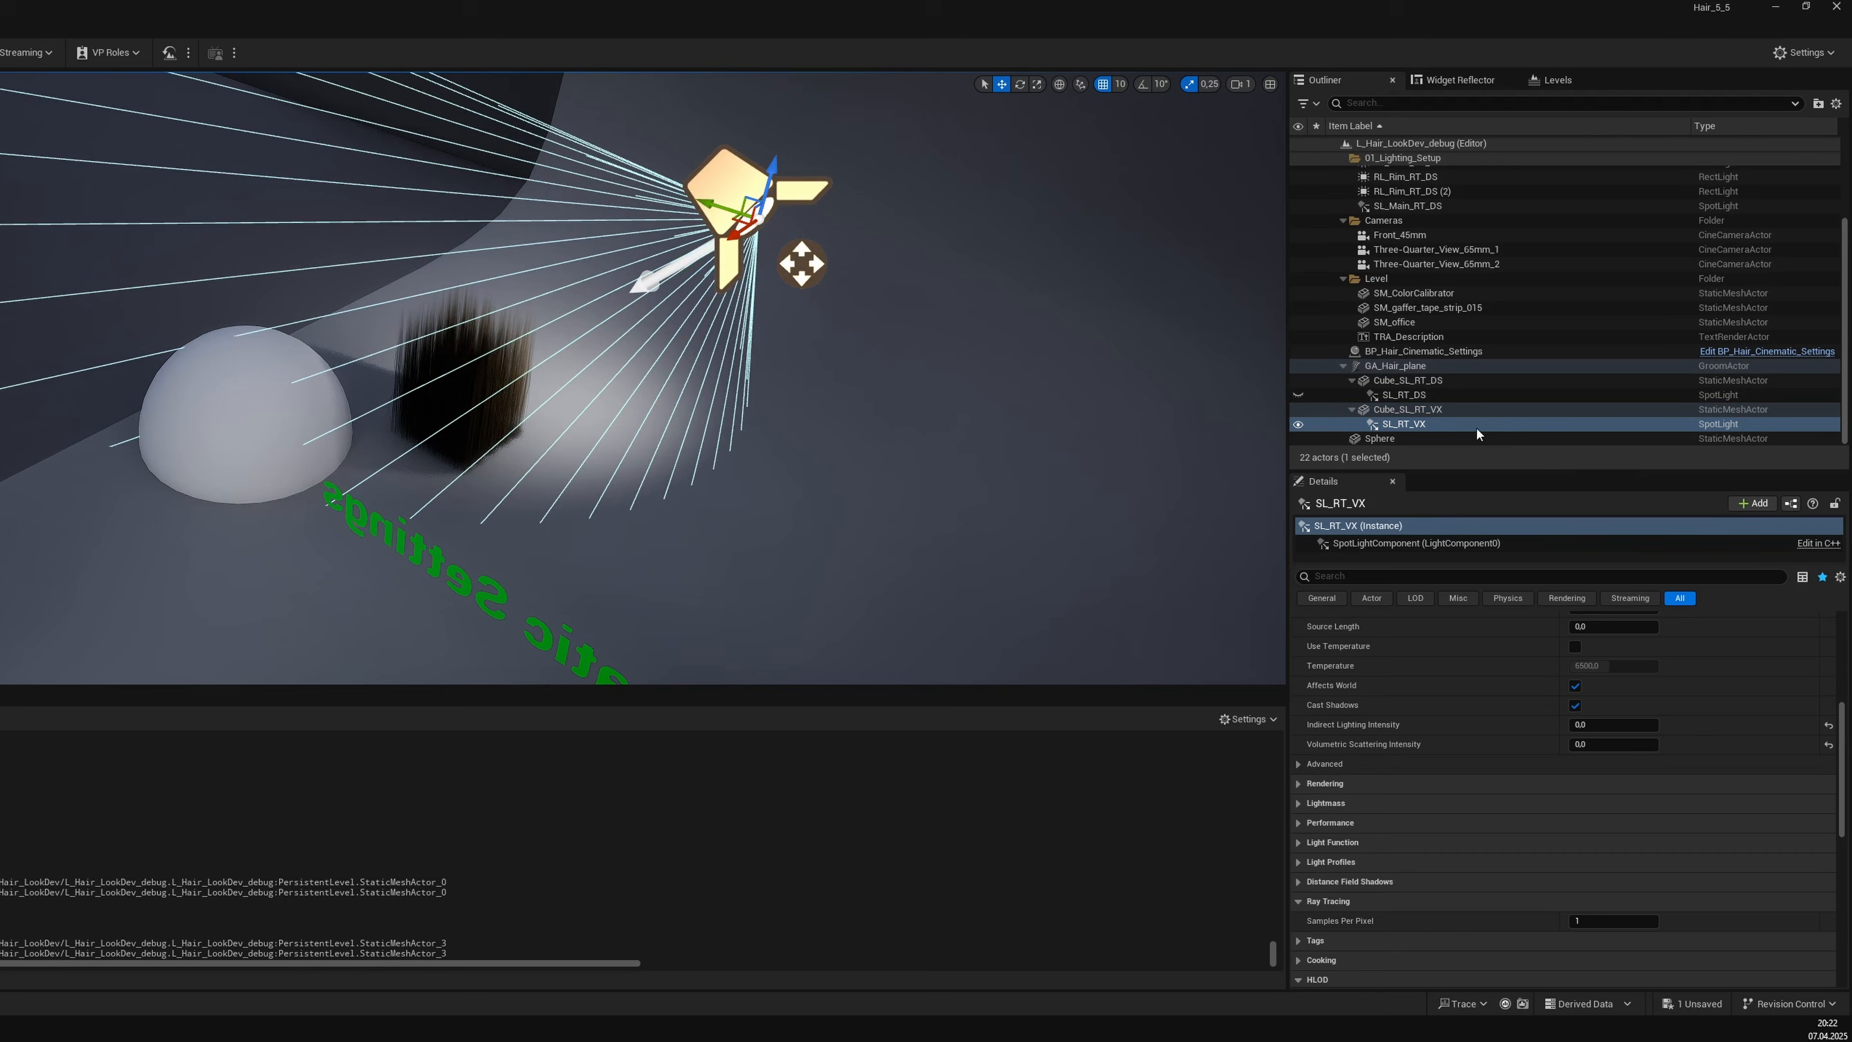
right_drag(875, 394, 879, 511)
scroll(897, 452, down, 1)
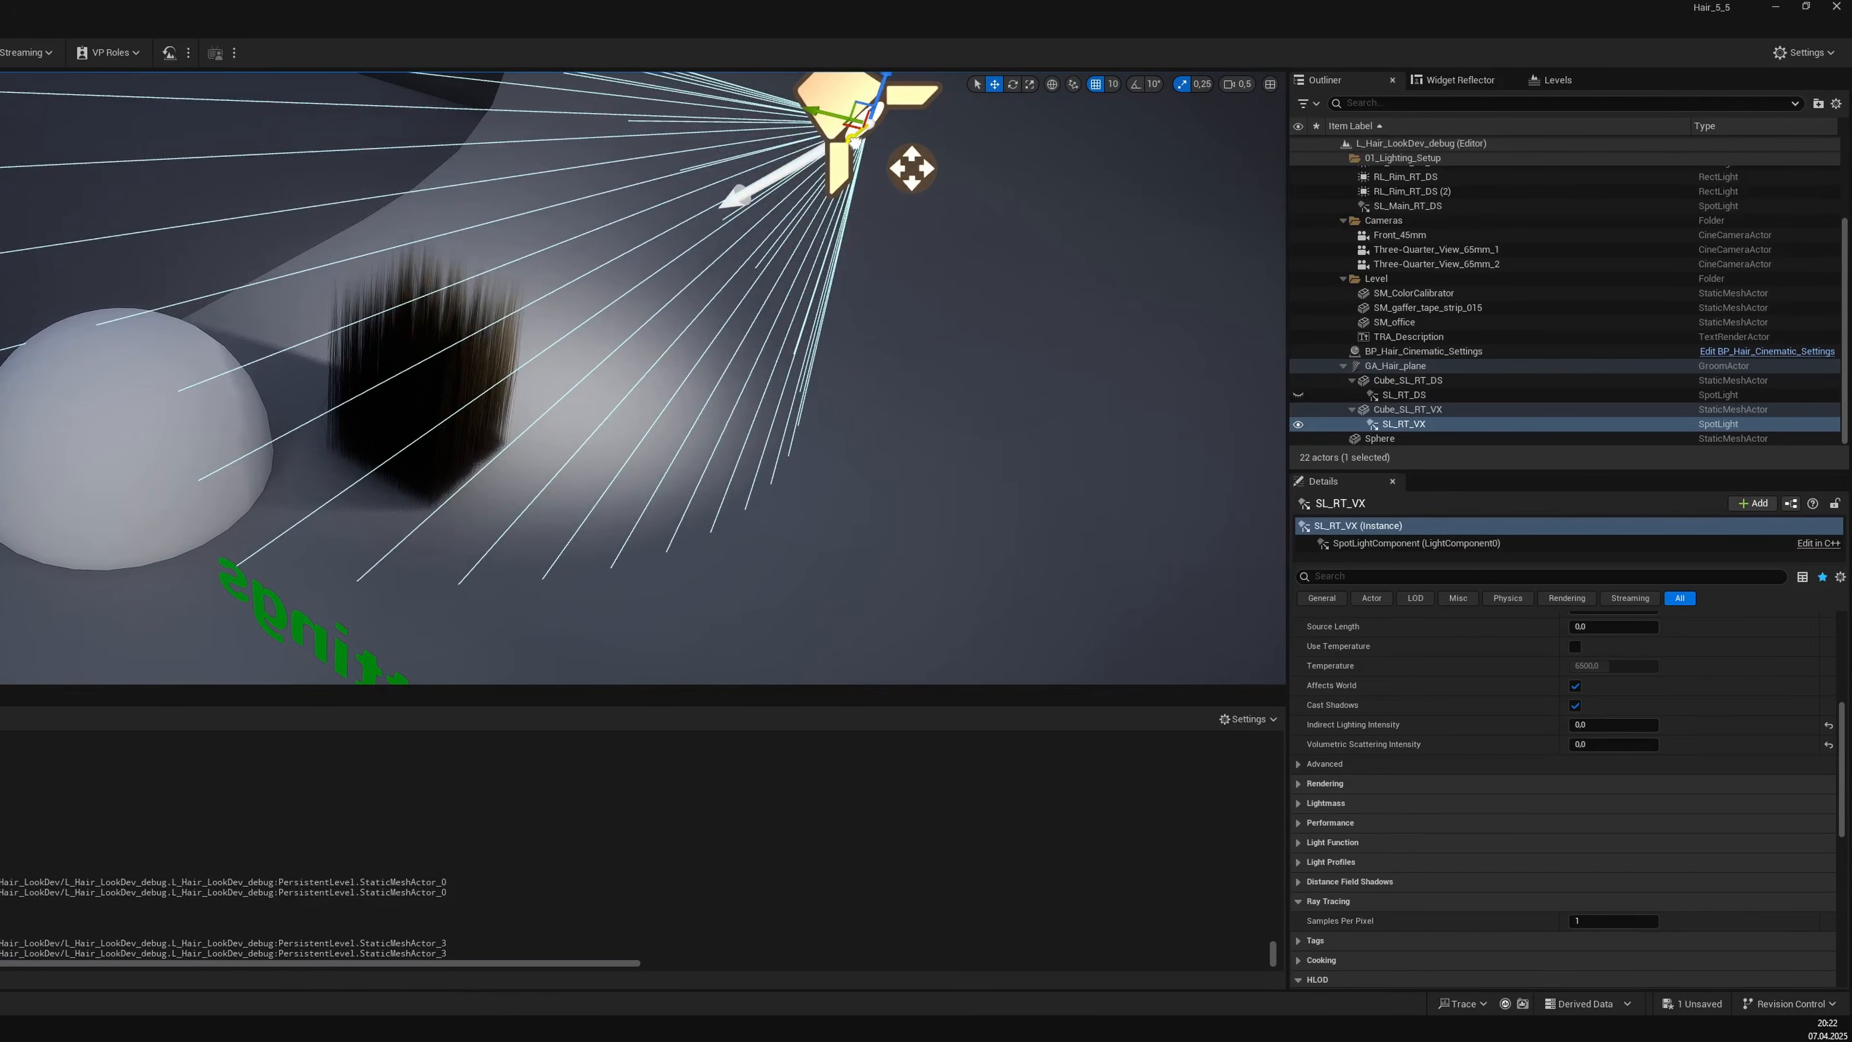
drag(854, 141, 841, 149)
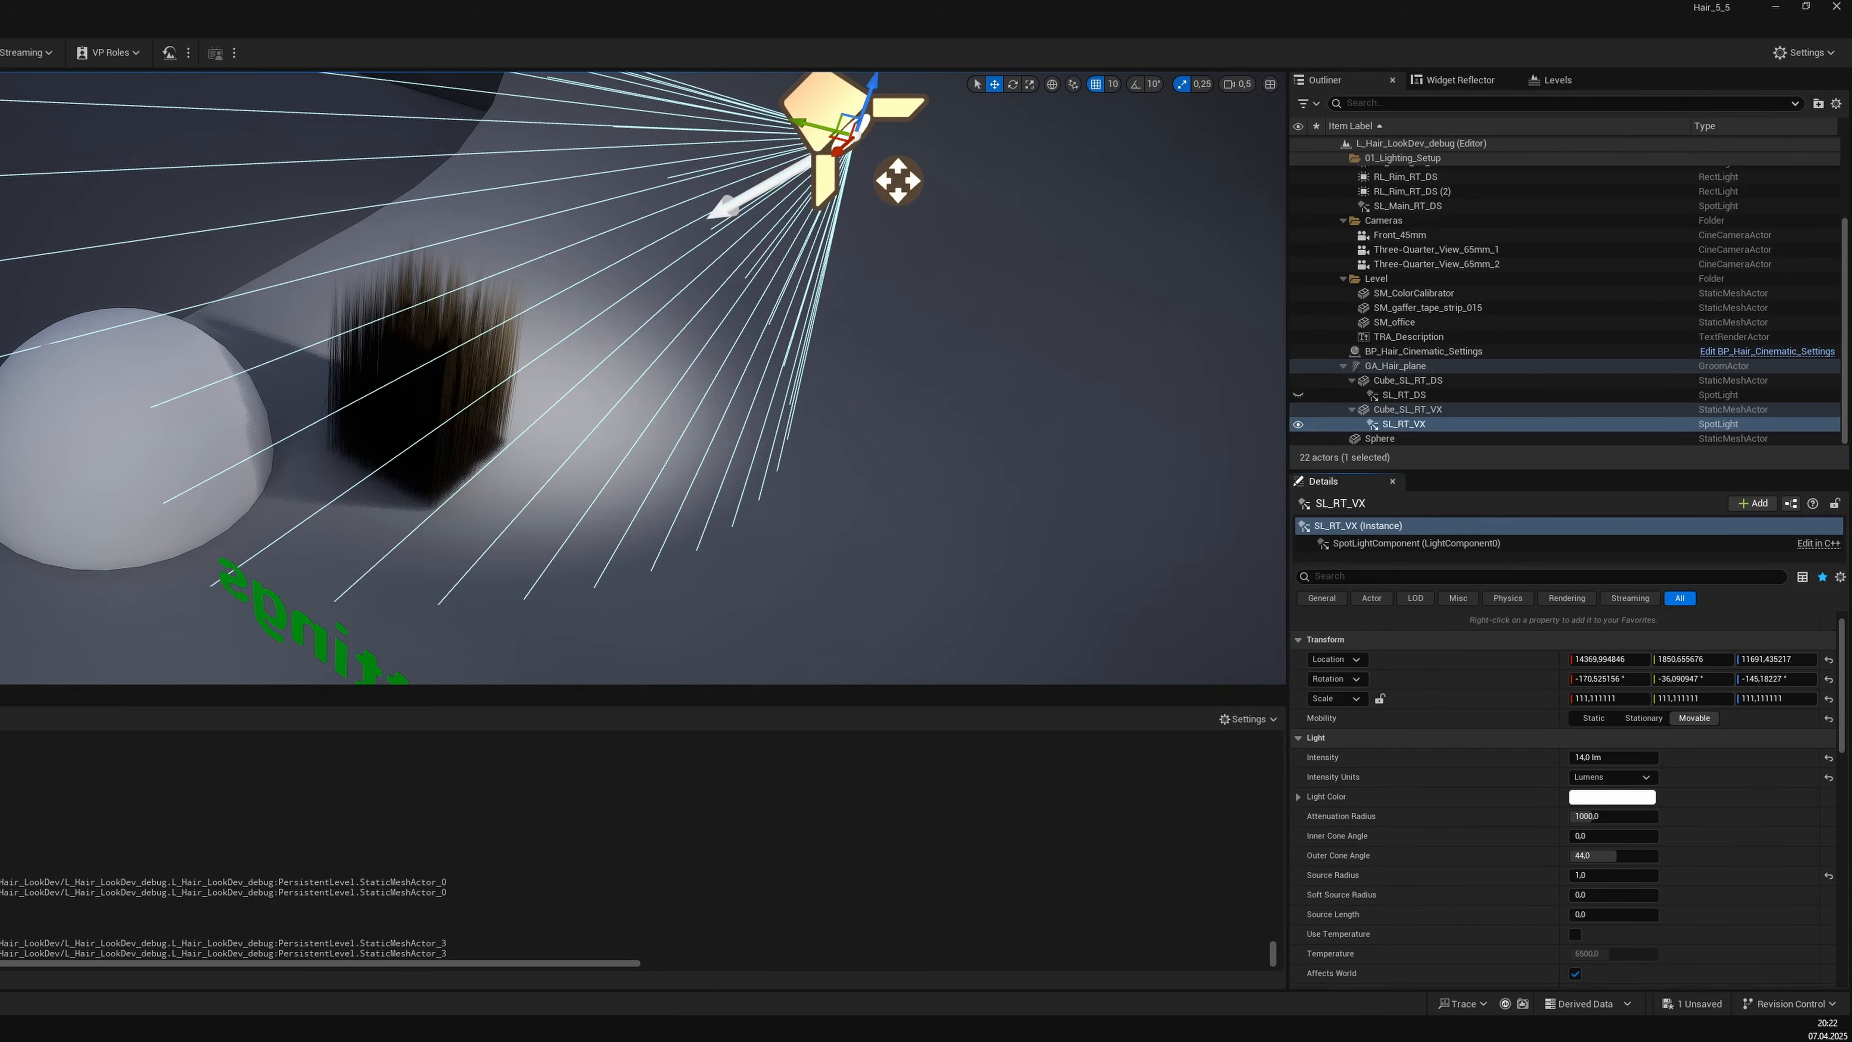
Set the SL_RT_VX spotlight's Indirect Lighting Intensity to 1500 and inspect the hair patch up close.
scroll(1468, 975, down, 3)
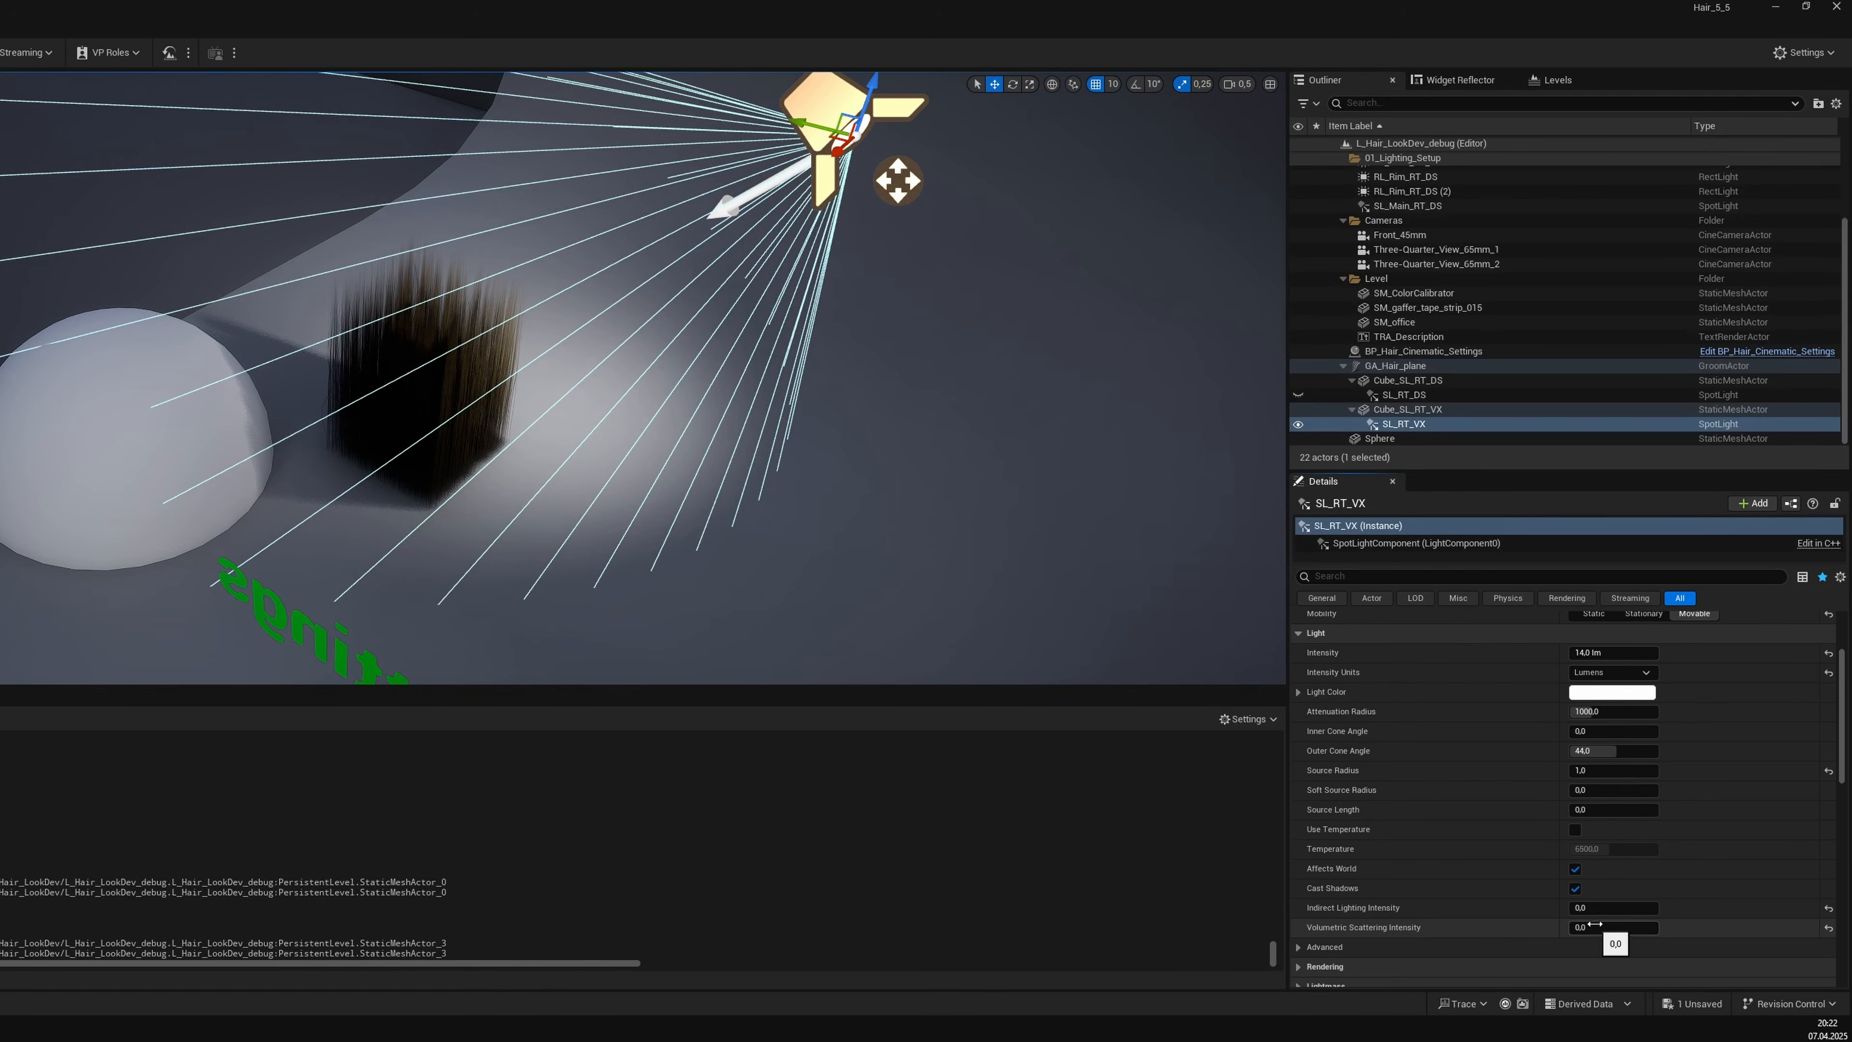
click(1629, 907)
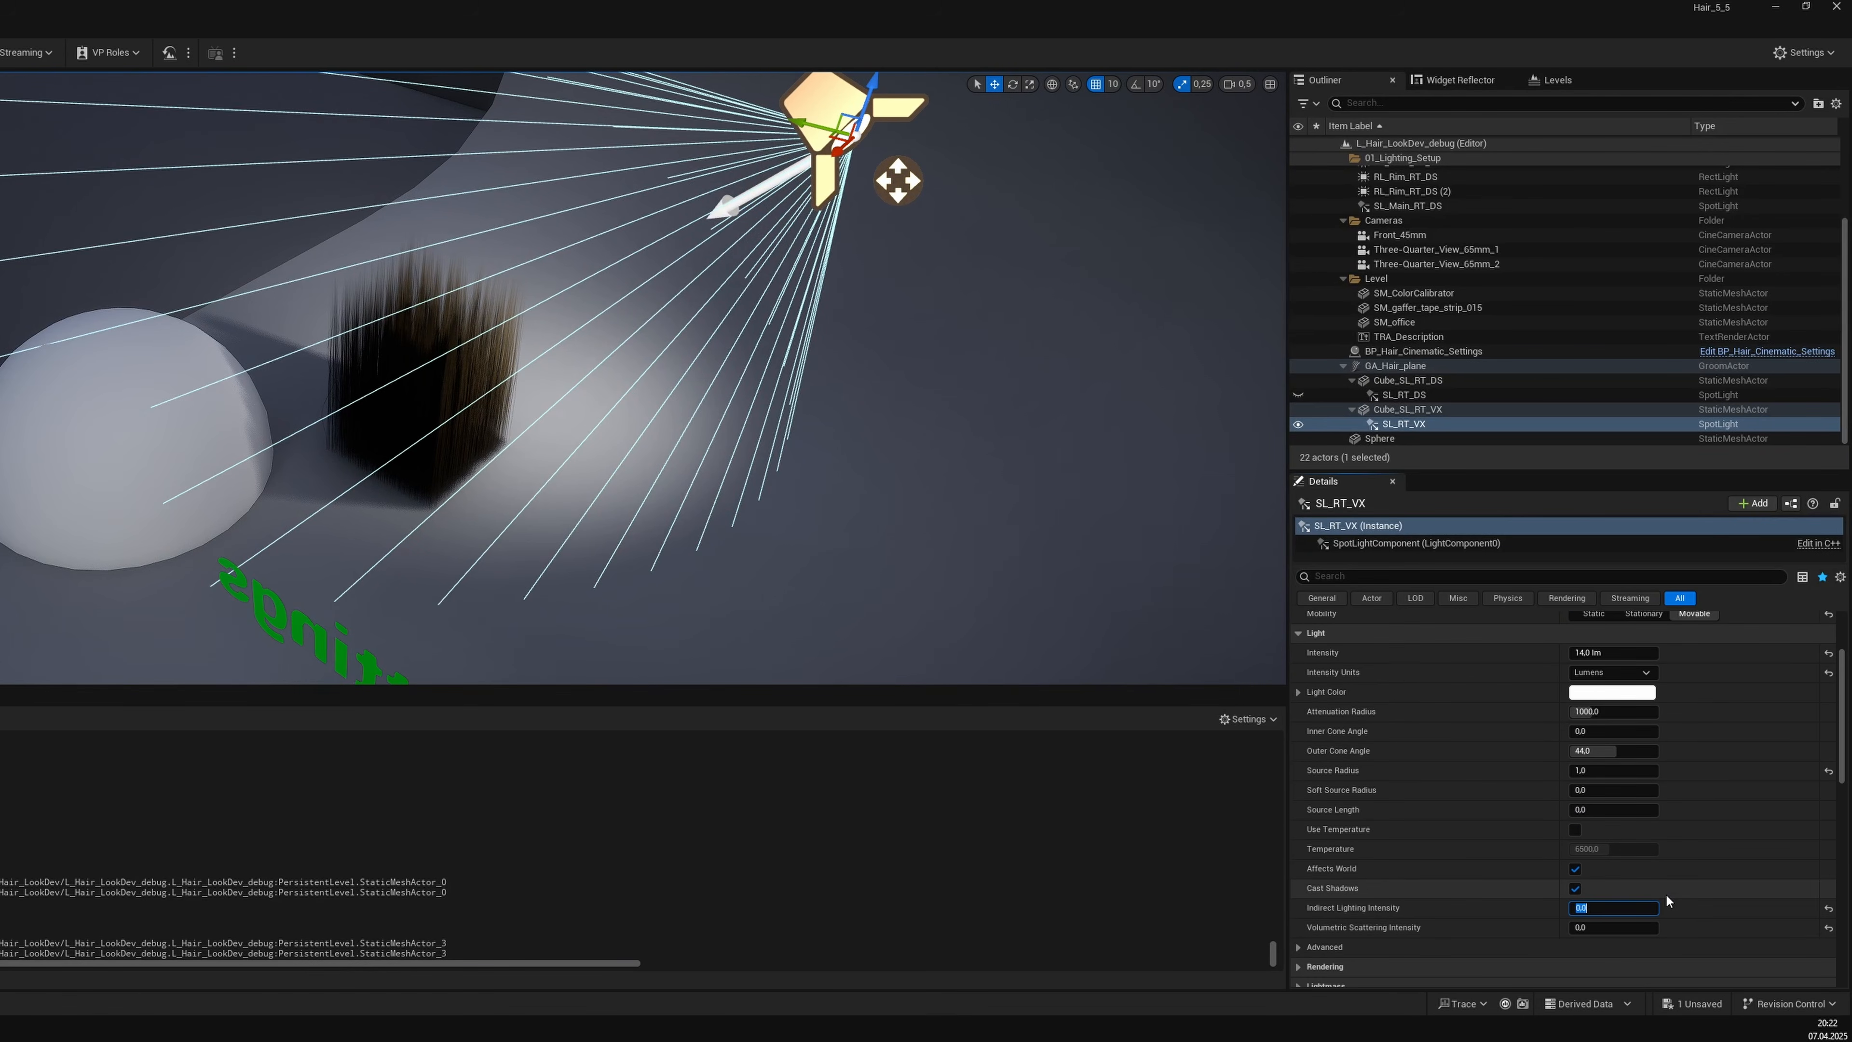
text(1500)
key(Return)
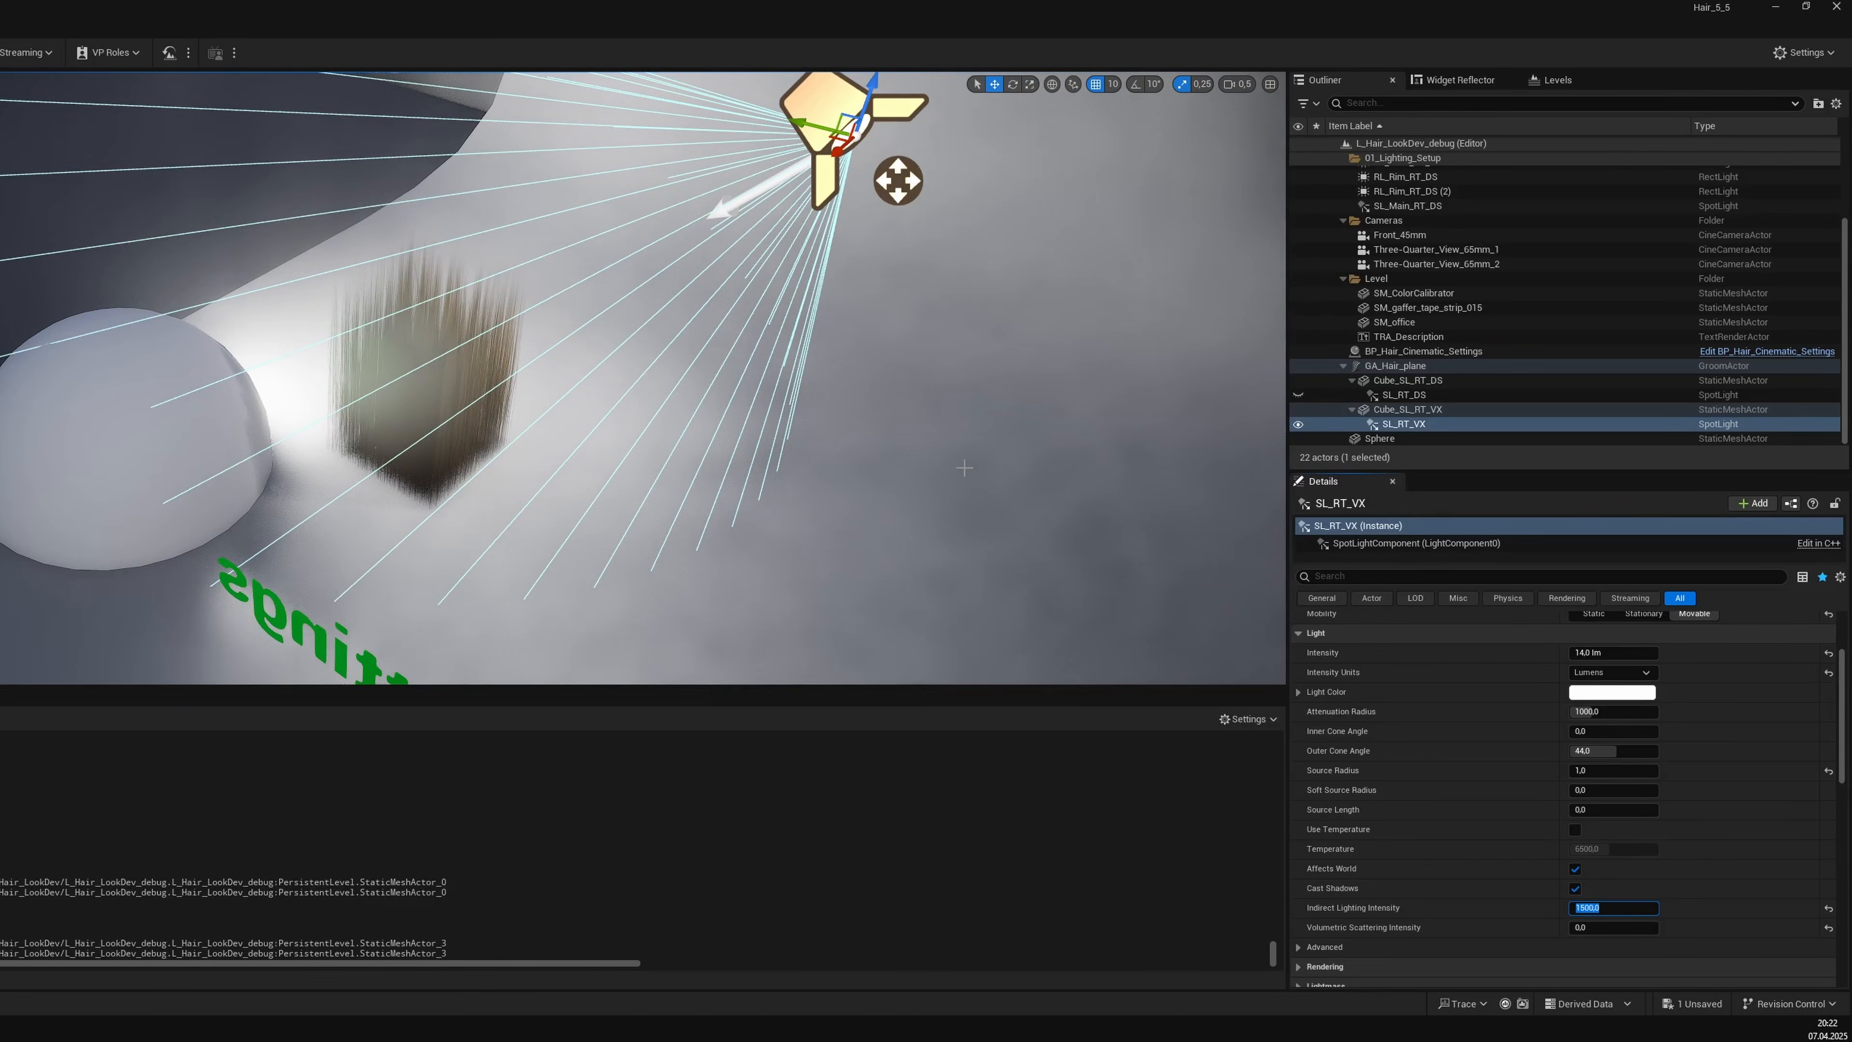
right_drag(925, 656, 890, 565)
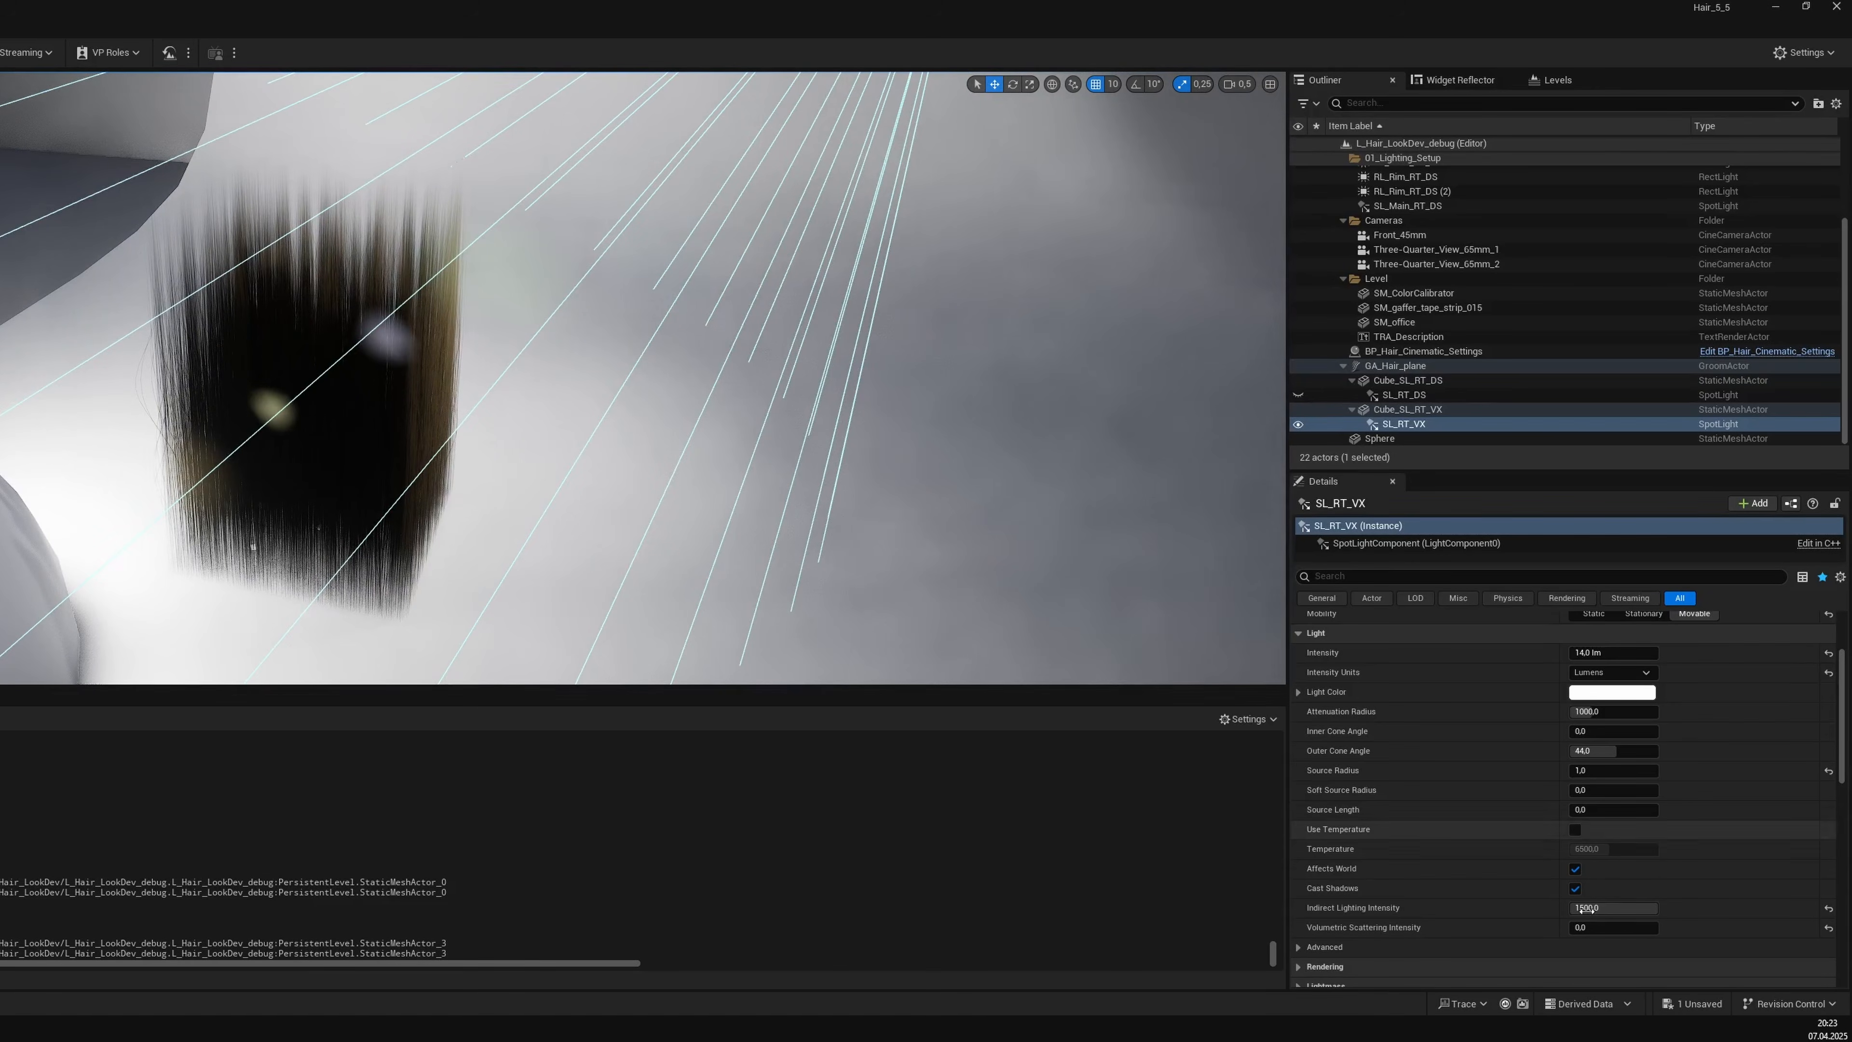
Set the SL_RT_VX spotlight's Indirect Lighting Intensity to 0 and compare by repeatedly undoing and redoing the change.
click(1604, 909)
text(0)
key(Return)
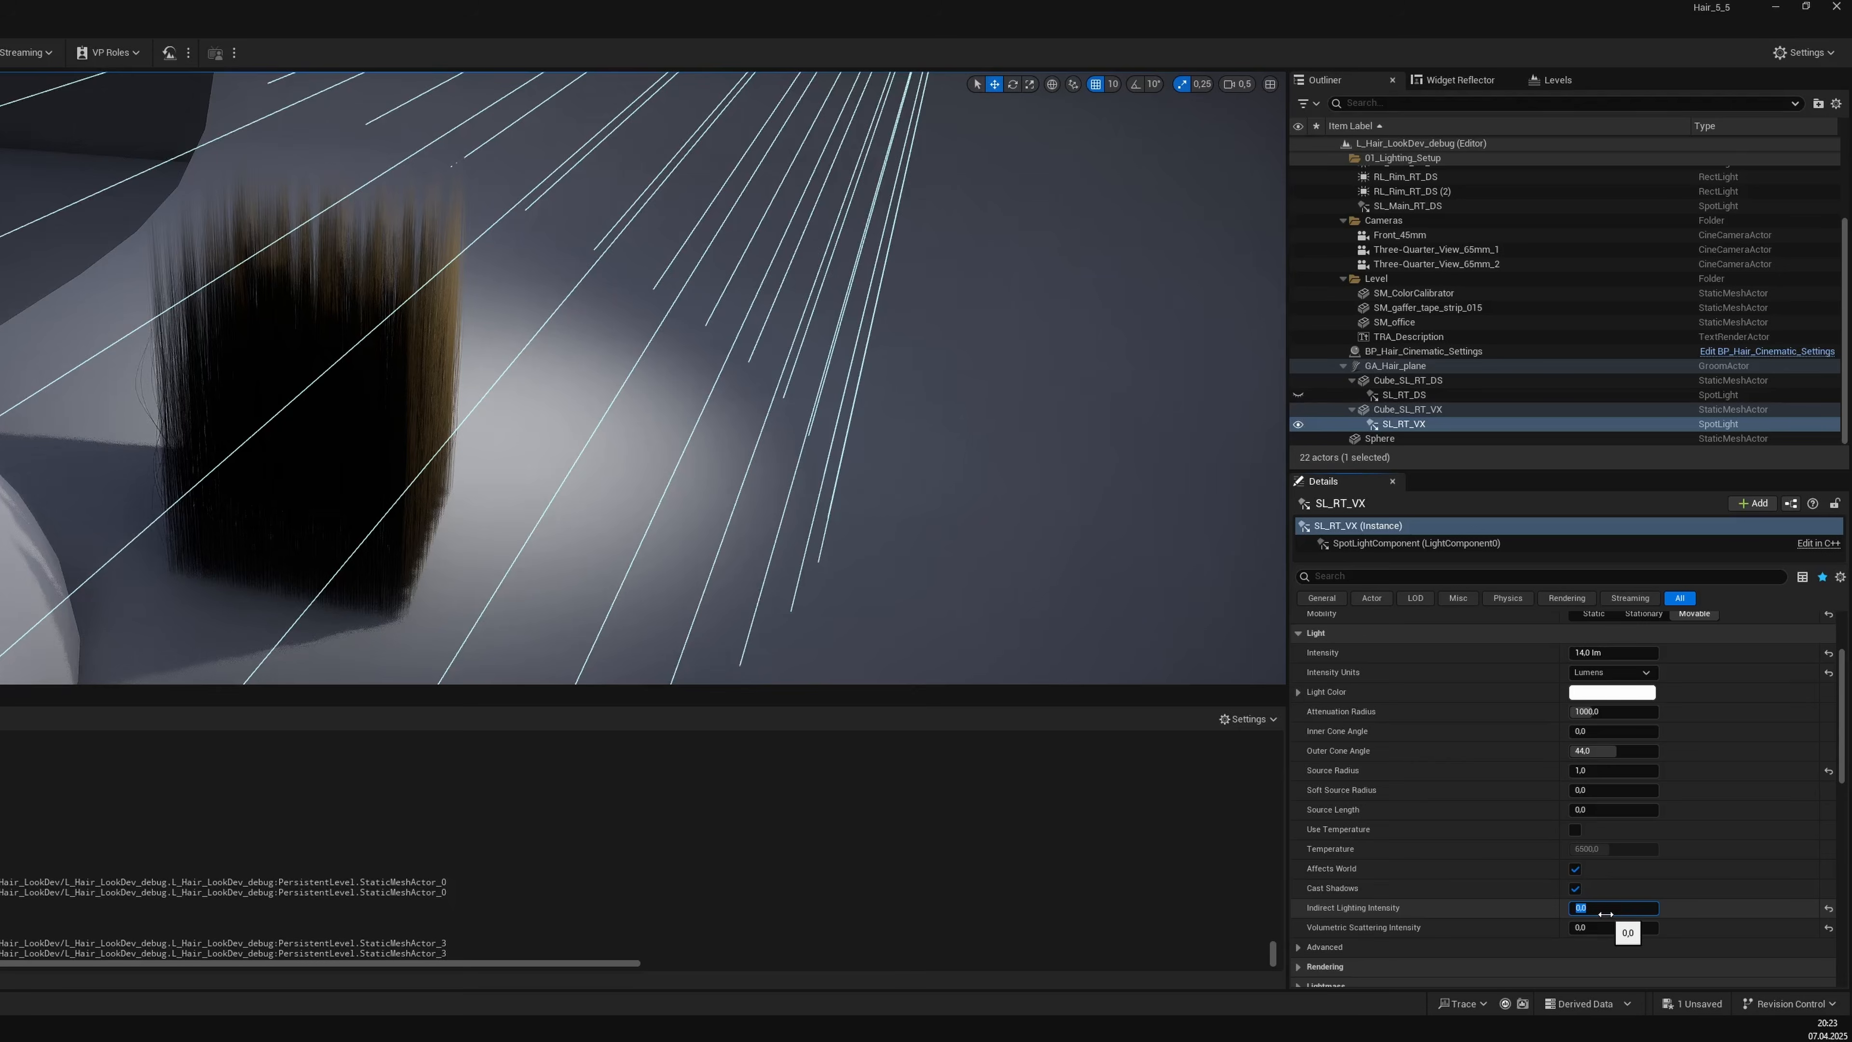
key(ctrl+z)
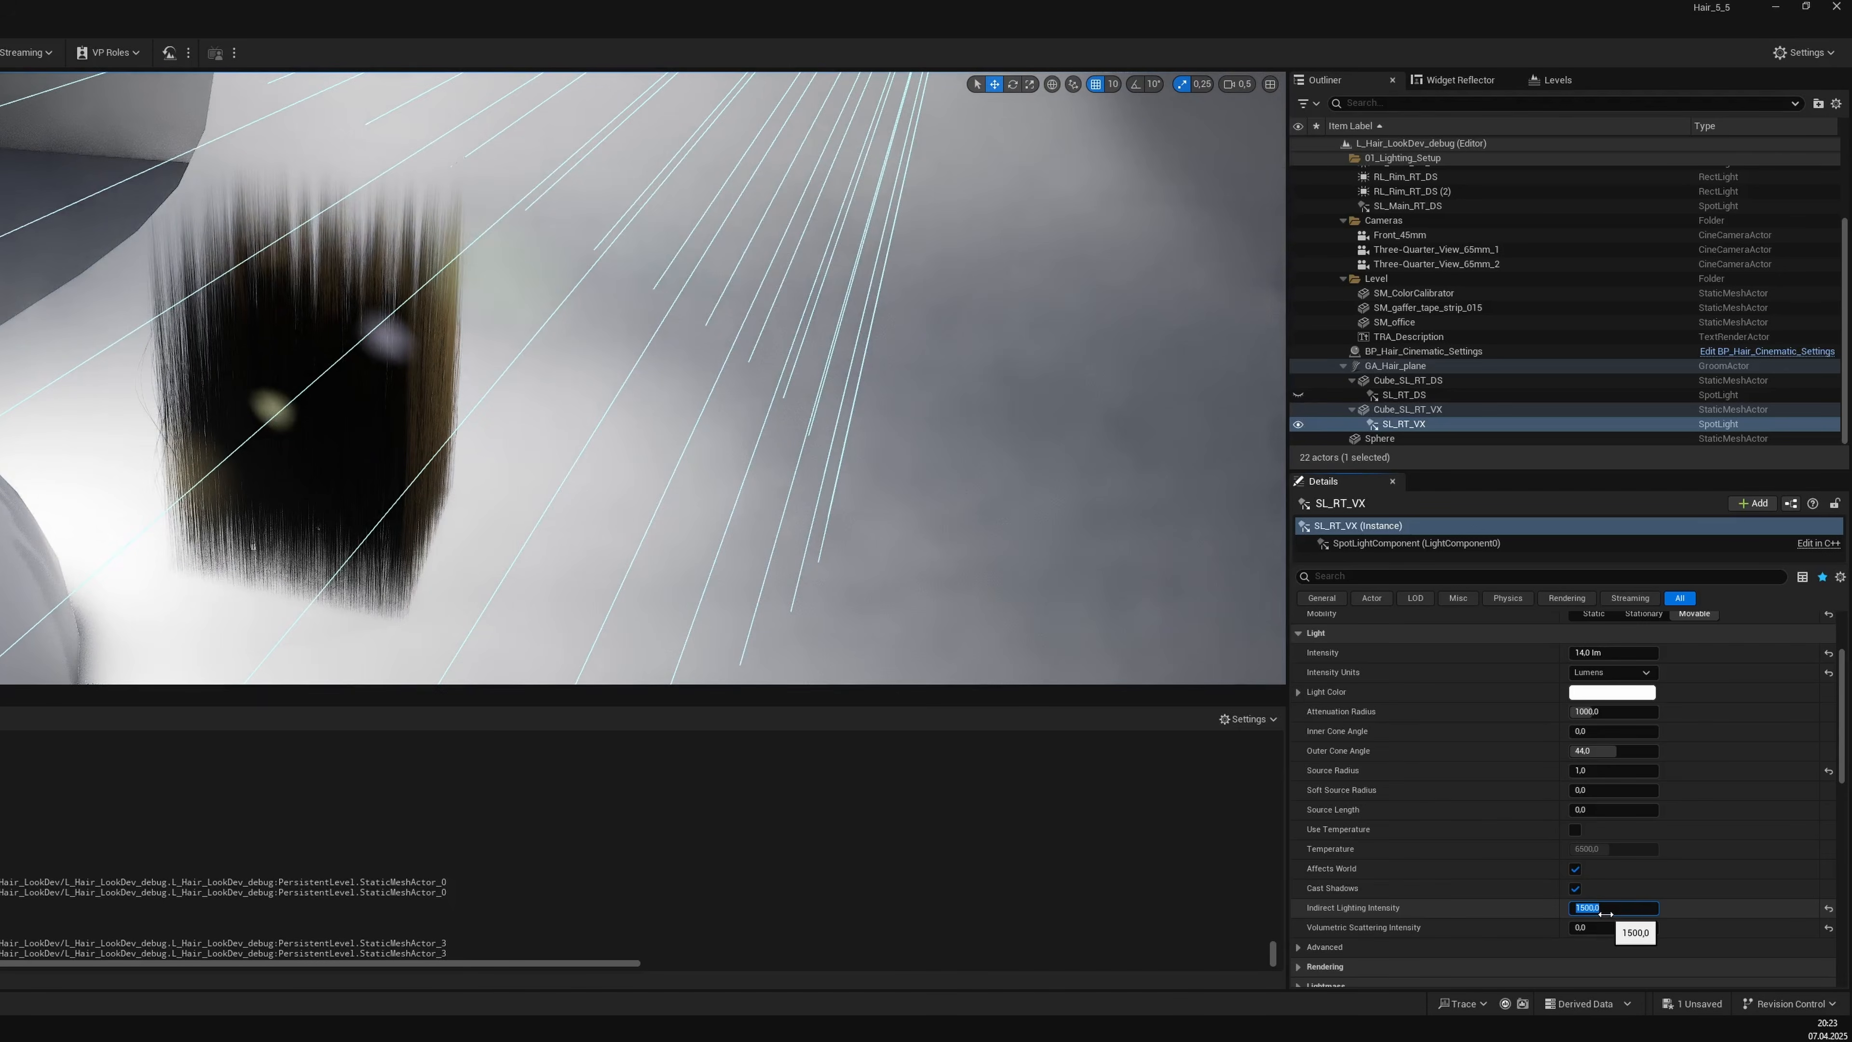
key(ctrl+y)
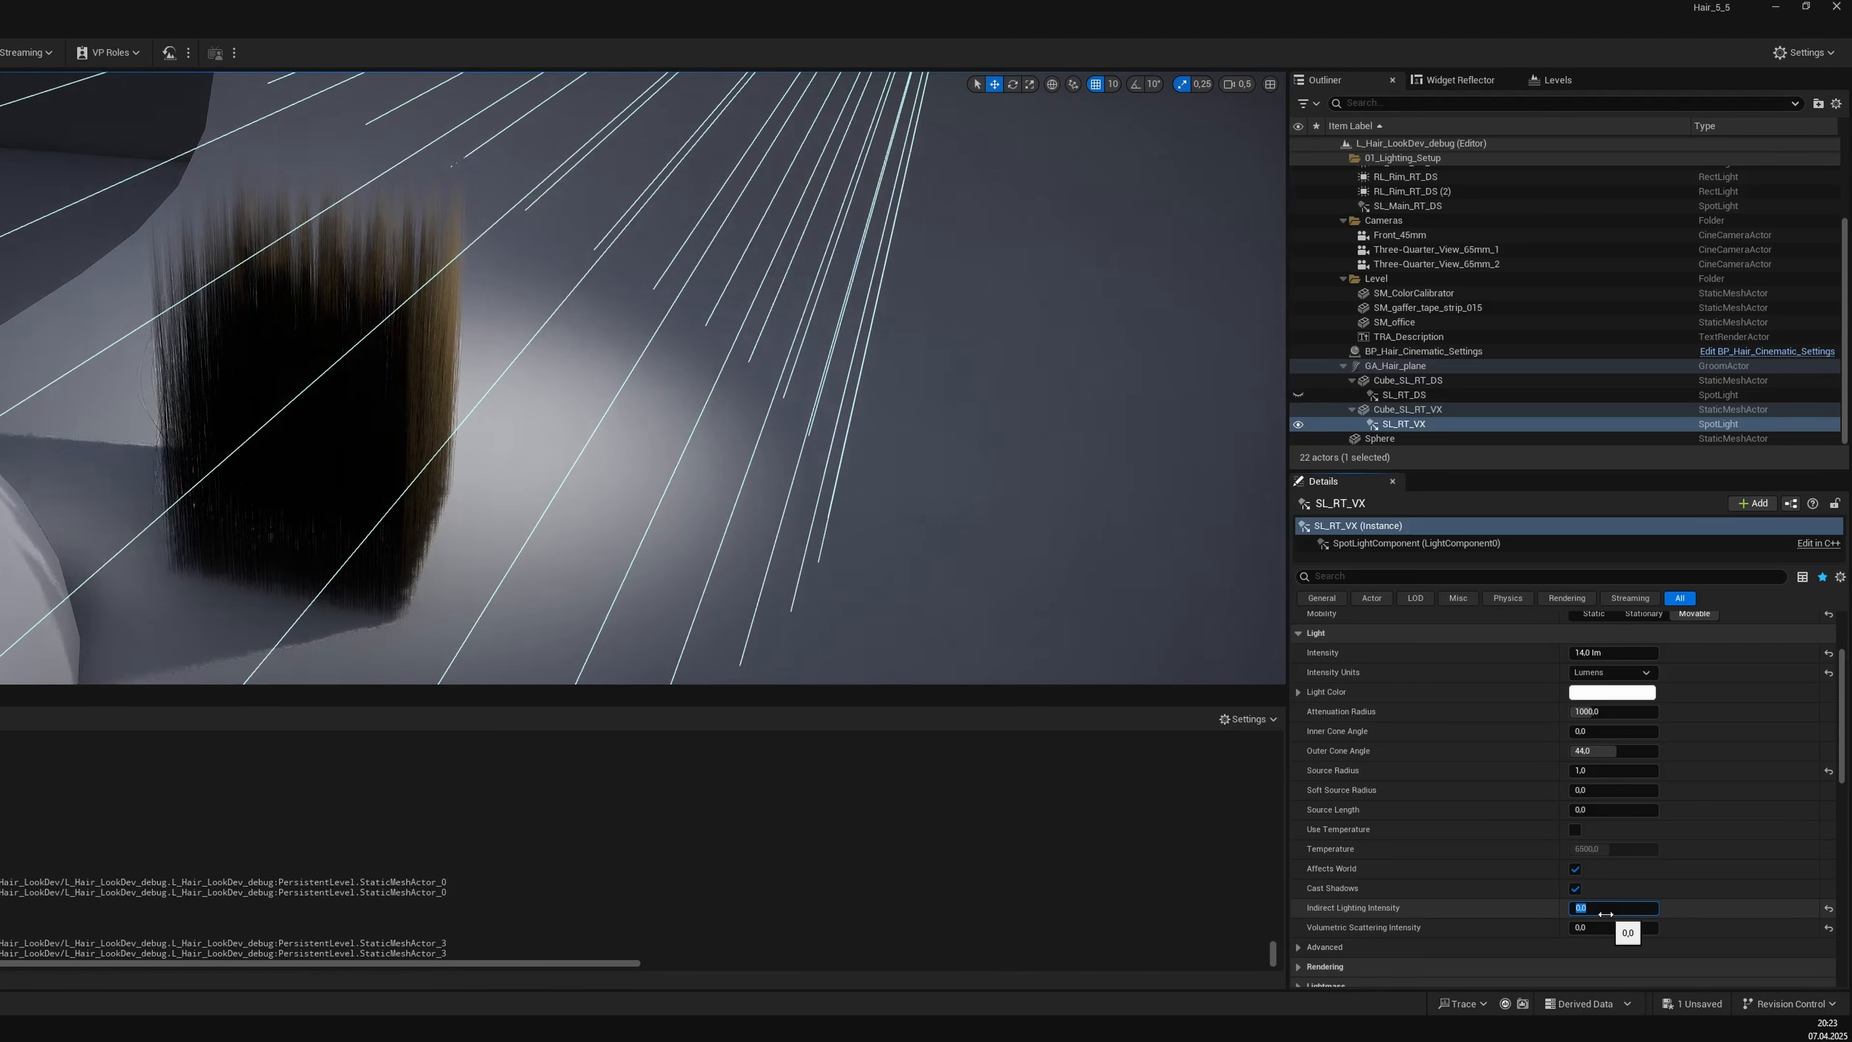
key(ctrl+z)
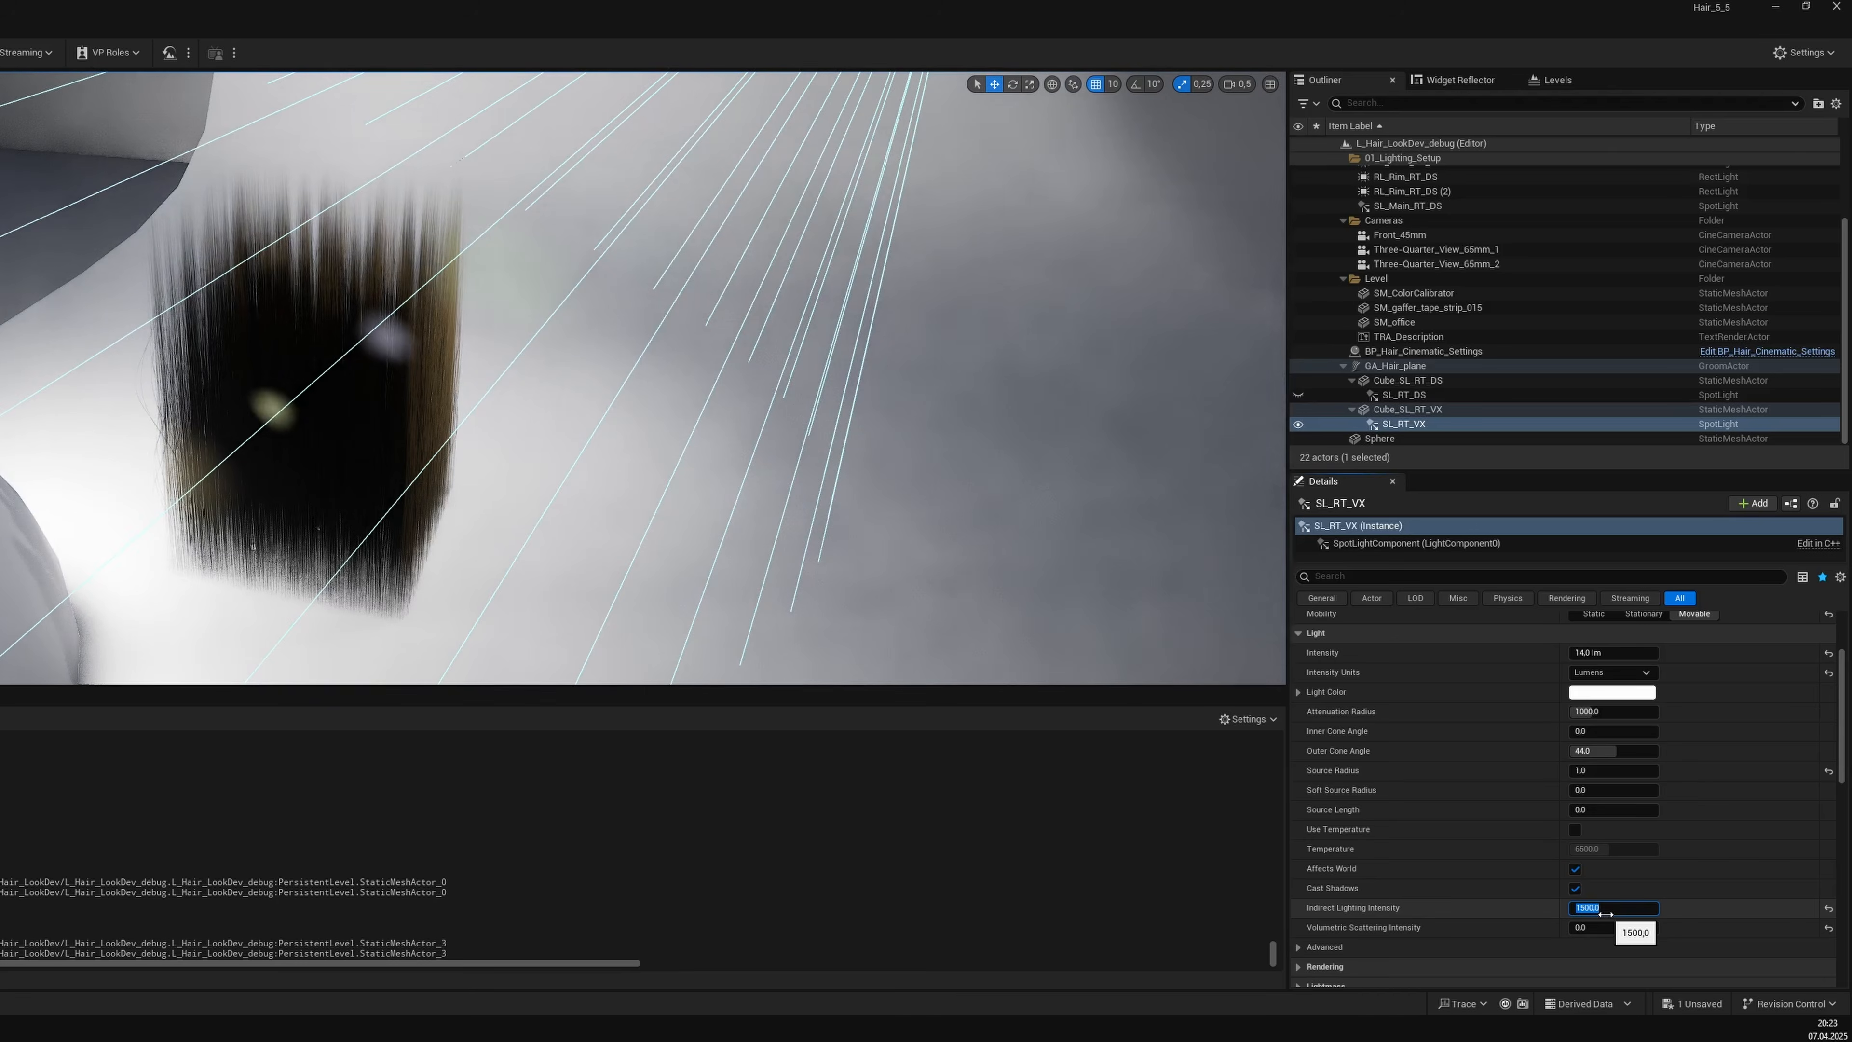
key(ctrl+y)
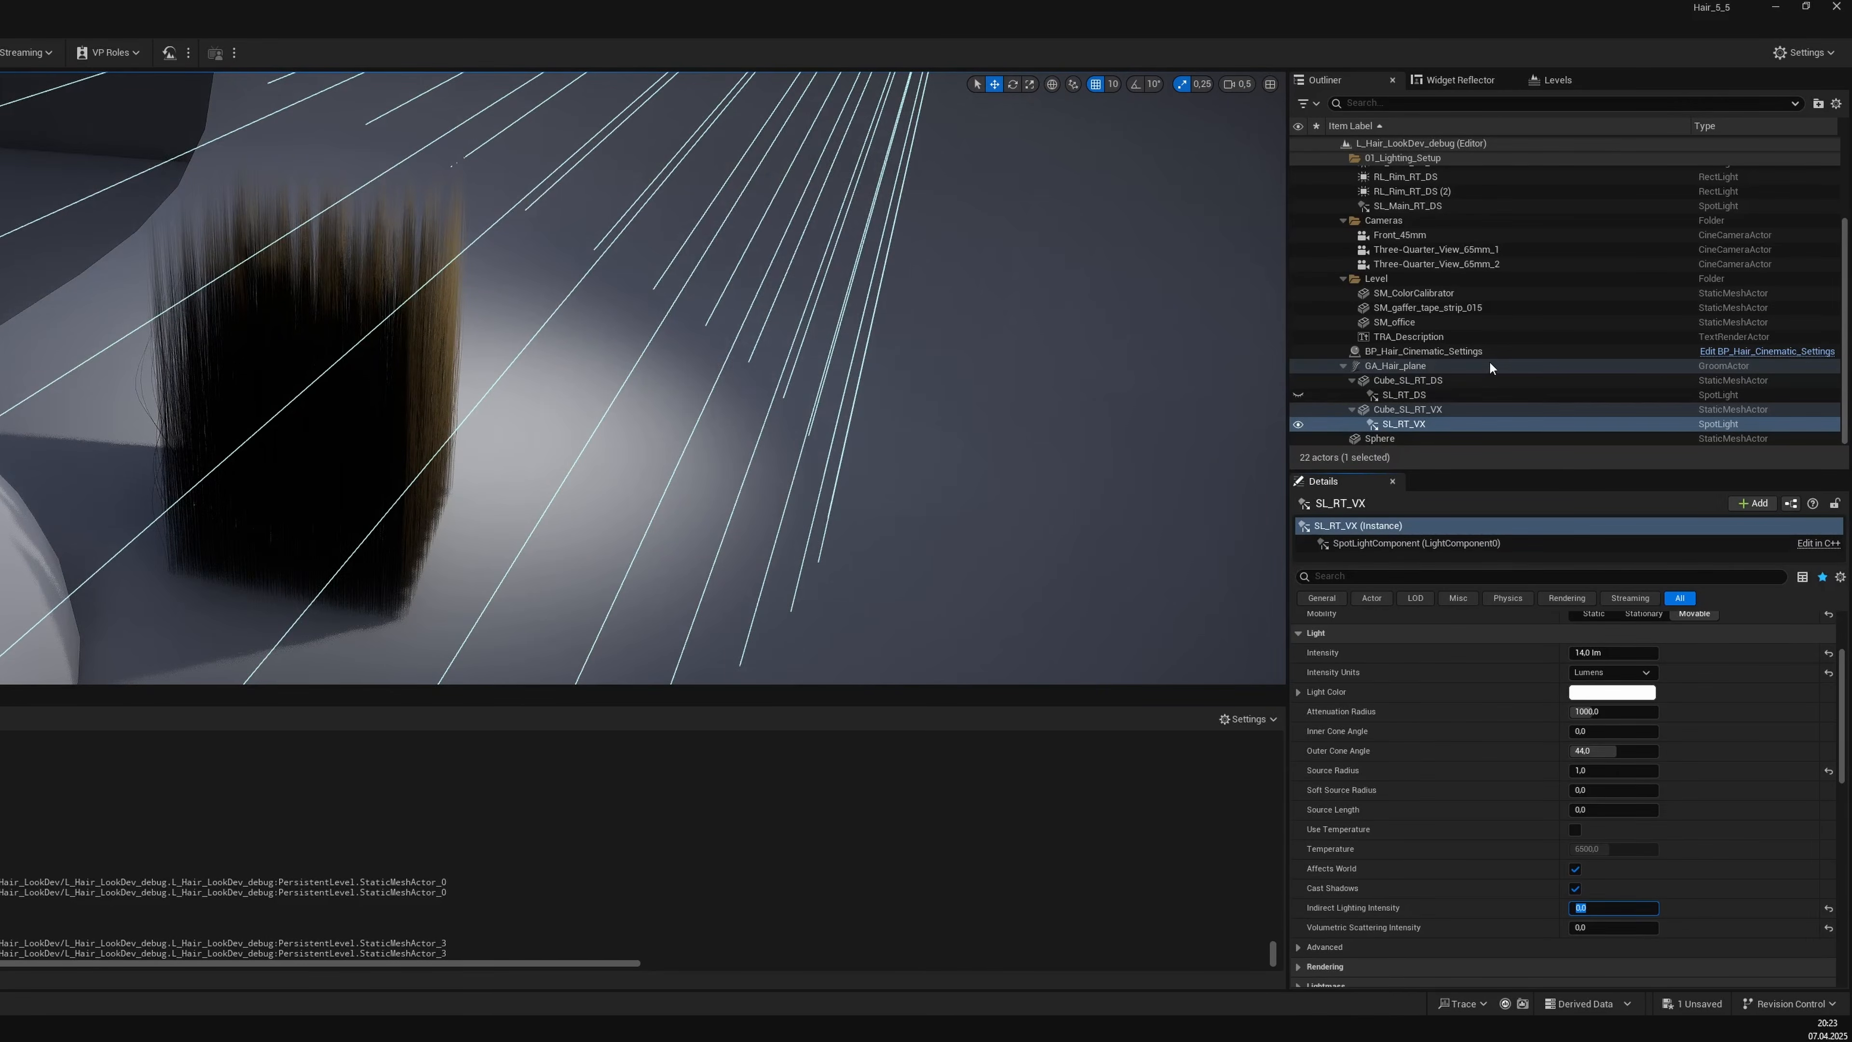
Turn on Sky Lighting in BP_Hair_Cinematic_Settings and set the Sky Lighting Distance Threshold to about 0,48976.
click(1479, 351)
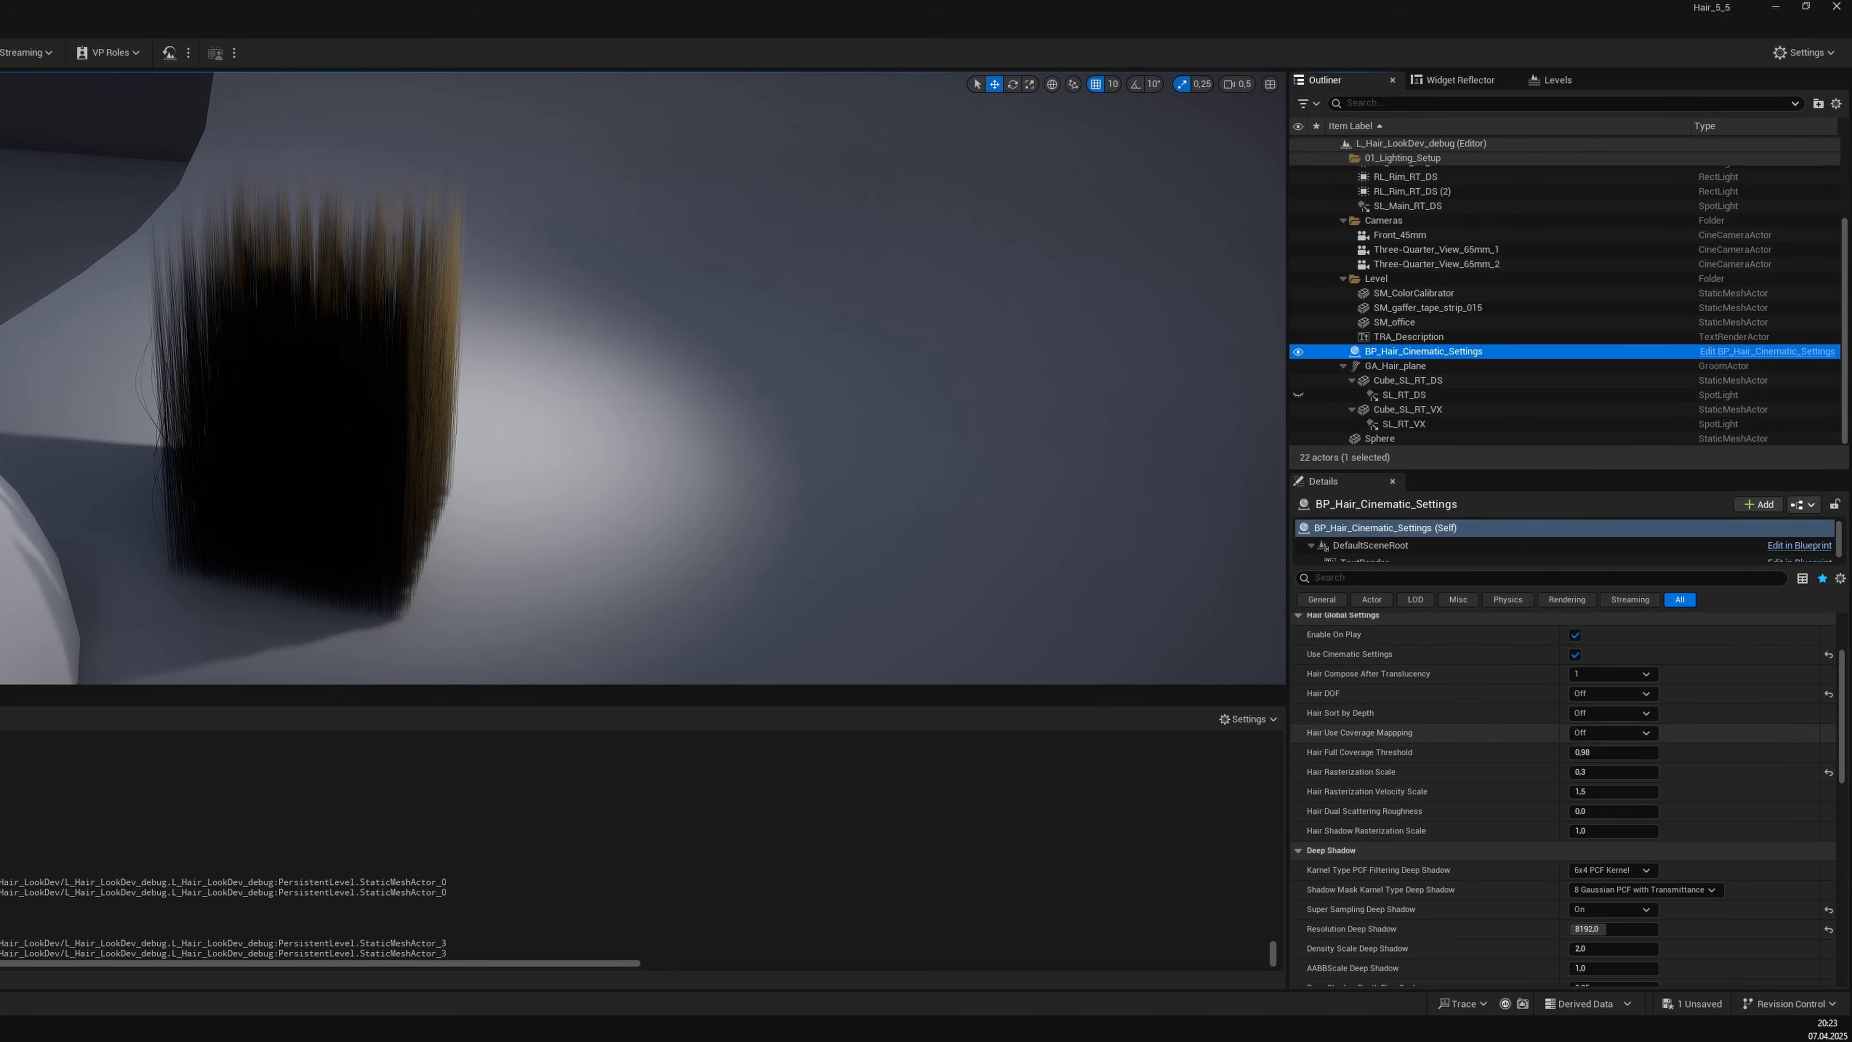
scroll(1560, 784, down, 10)
click(1574, 770)
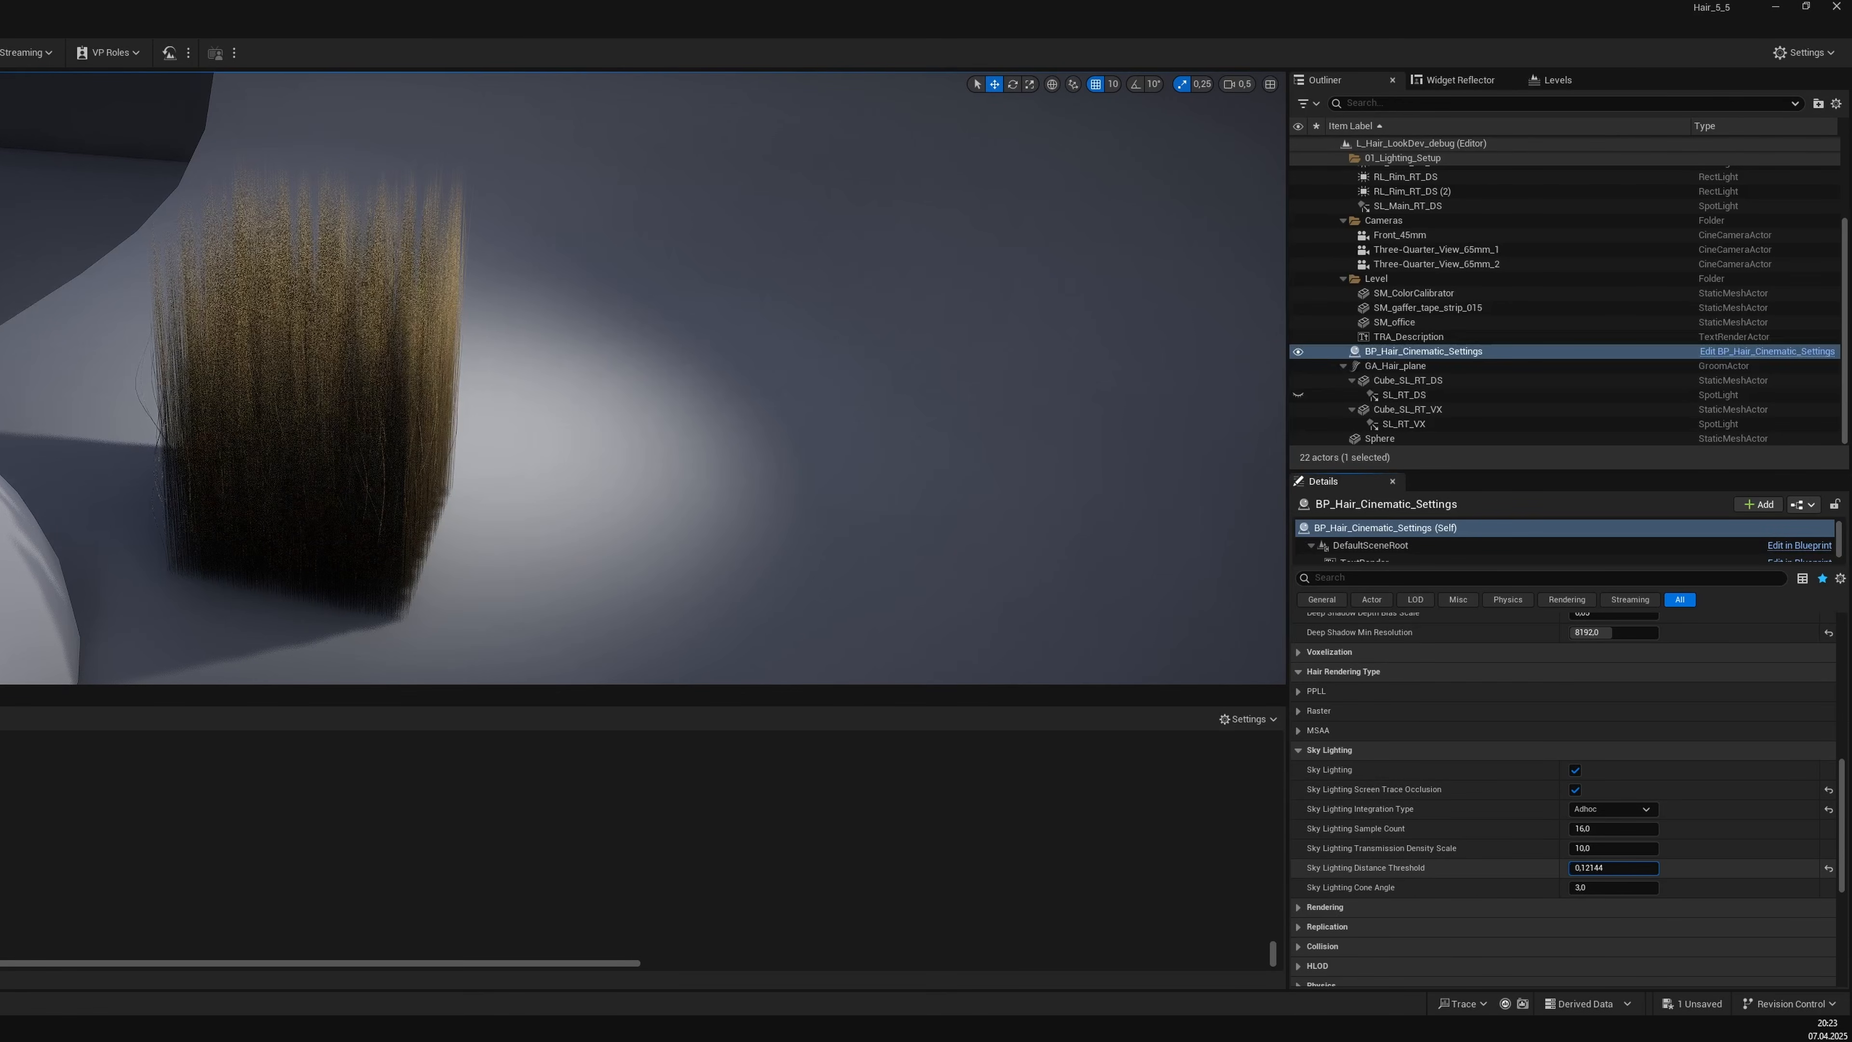
mouse_move(1572, 868)
mouse_down()
mouse_move(1593, 869)
mouse_move(1570, 868)
mouse_up()
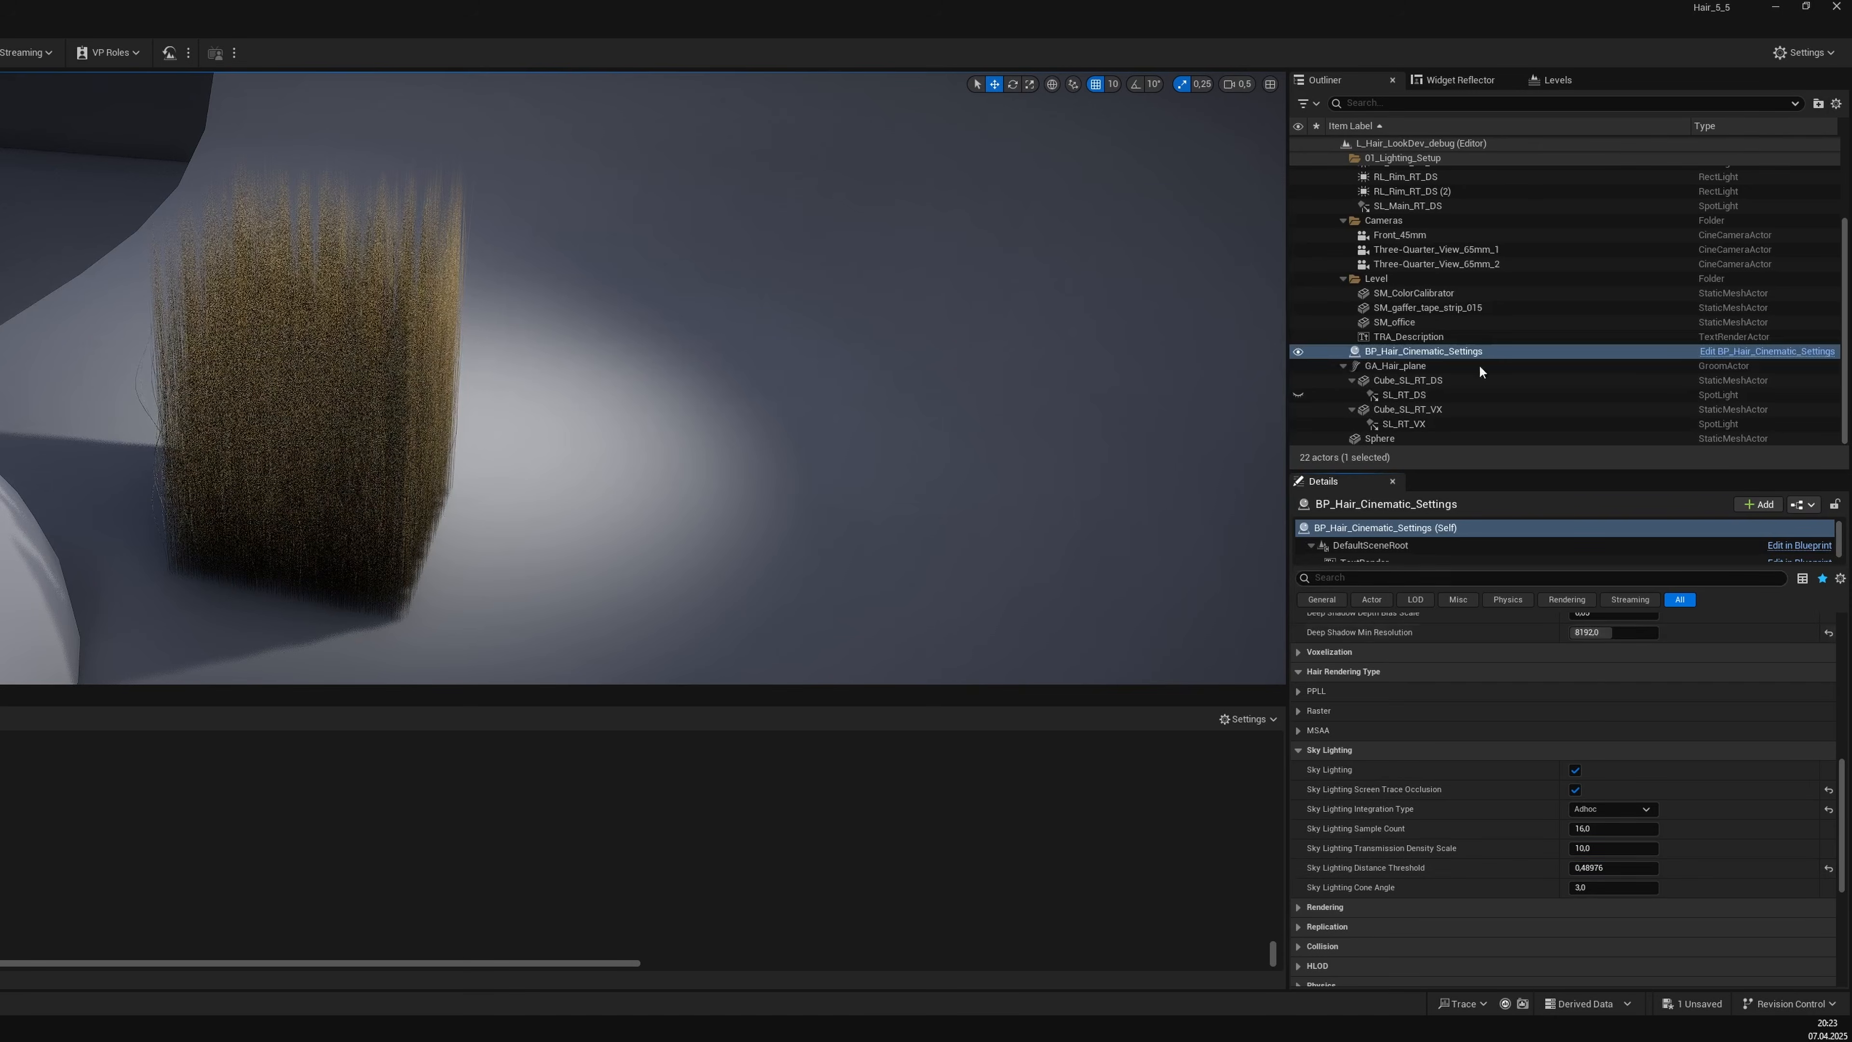
Set the Sky Lighting Integration Type to Default and switch Sky Lighting off and on to compare the hair patch.
click(1594, 809)
click(1596, 821)
click(1573, 772)
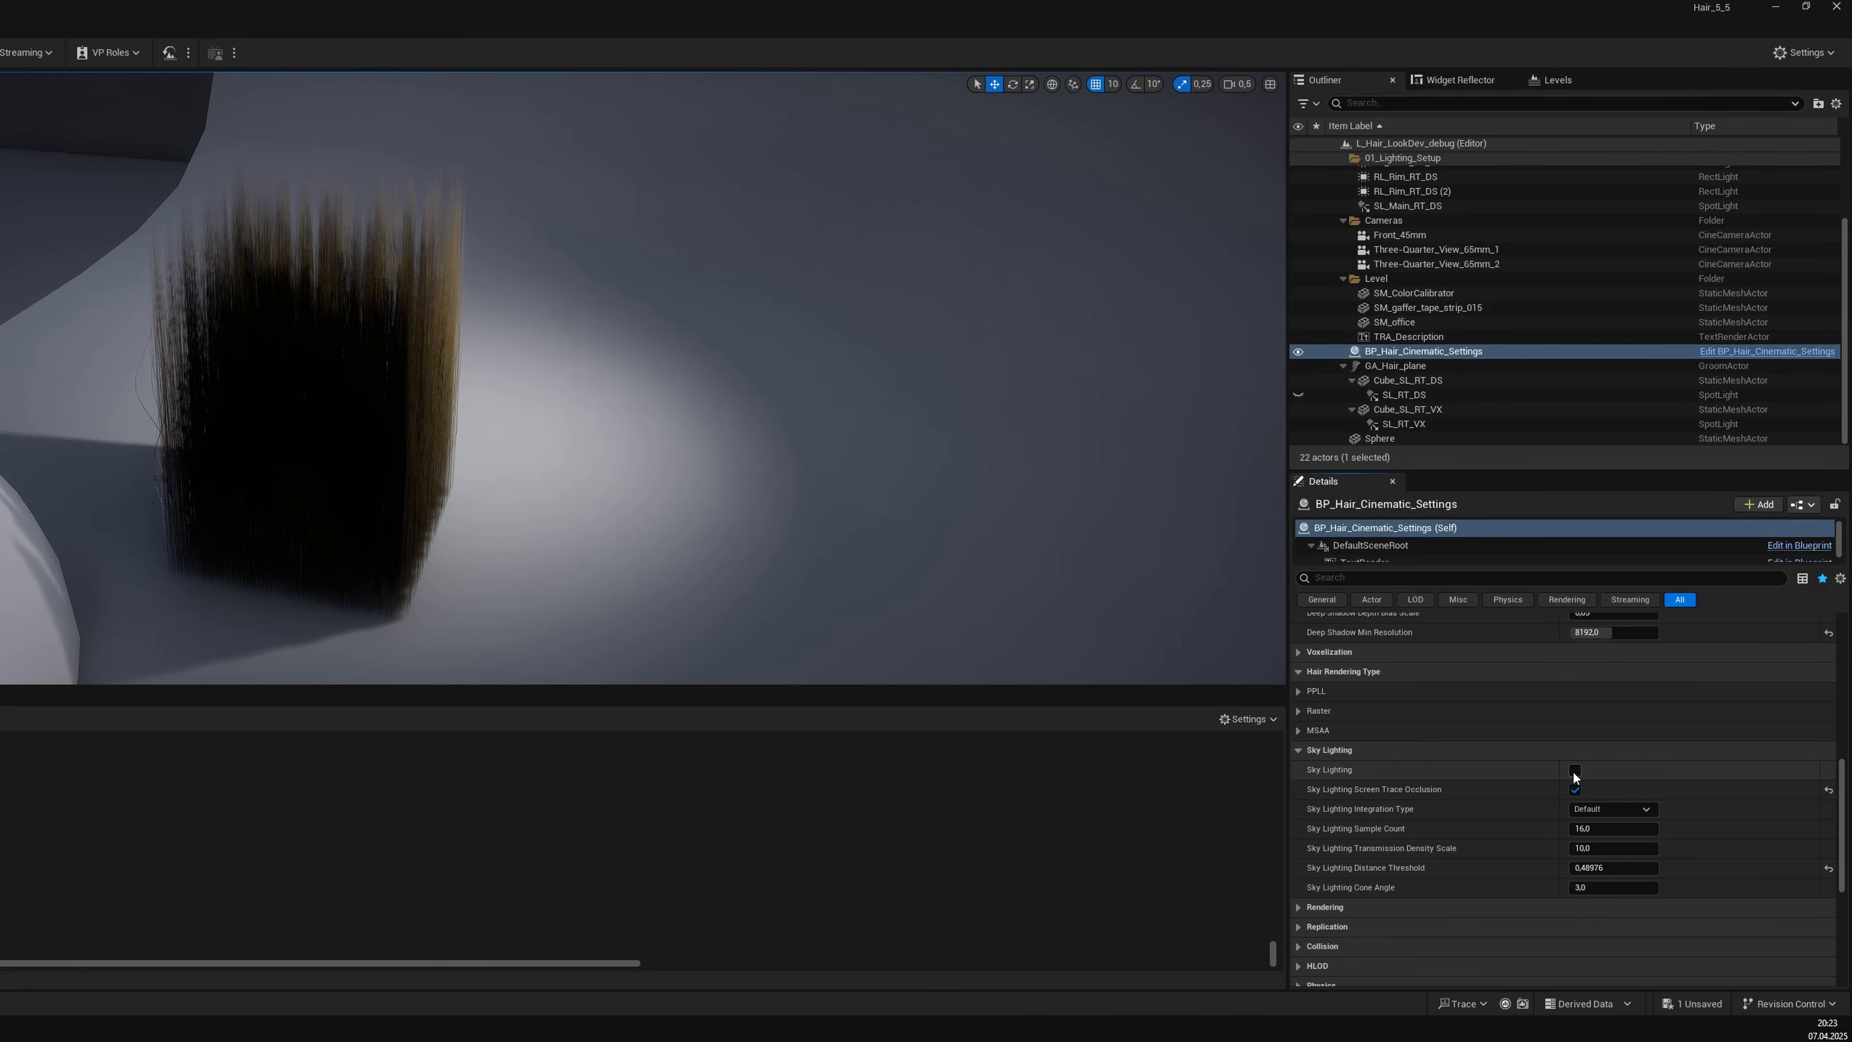
click(1573, 771)
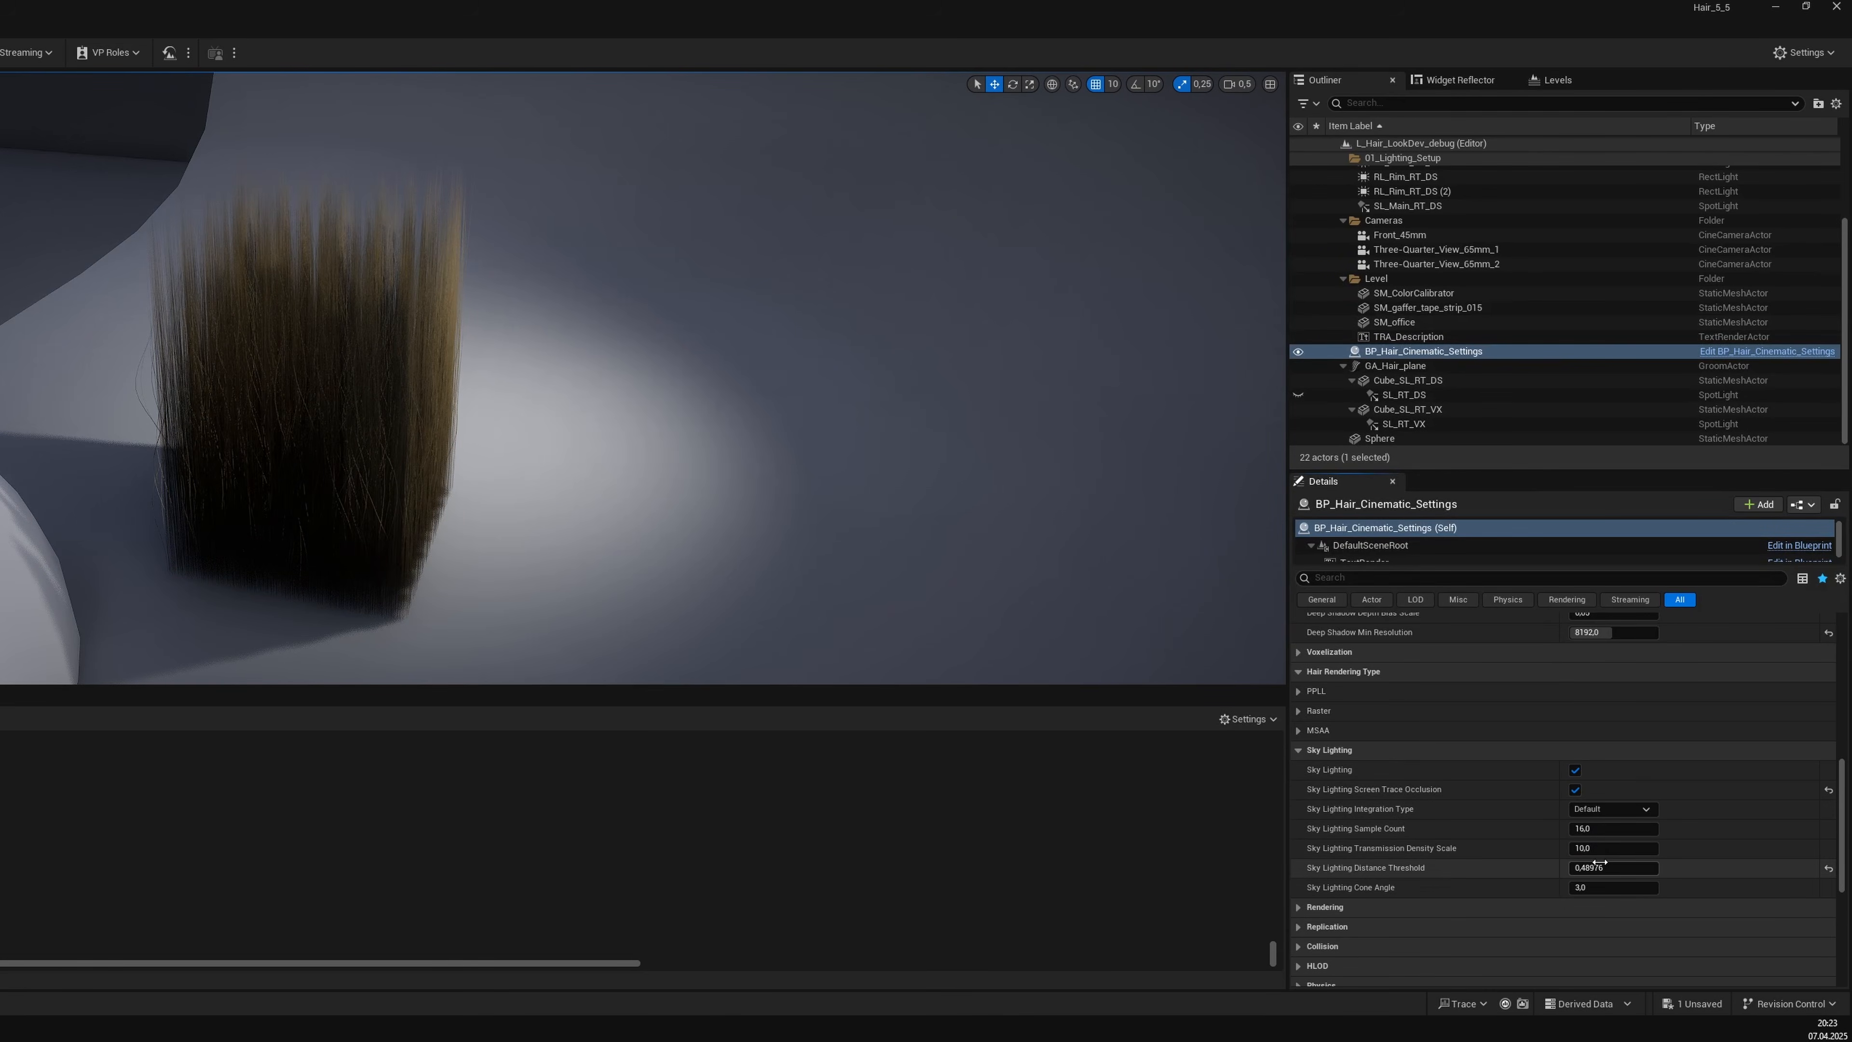
drag(1597, 868, 1622, 869)
Try a SkyLight Intensity Scale of 0,8, settle on 0,5, and test rotating the Source Cubemap Angle.
scroll(1470, 307, up, 4)
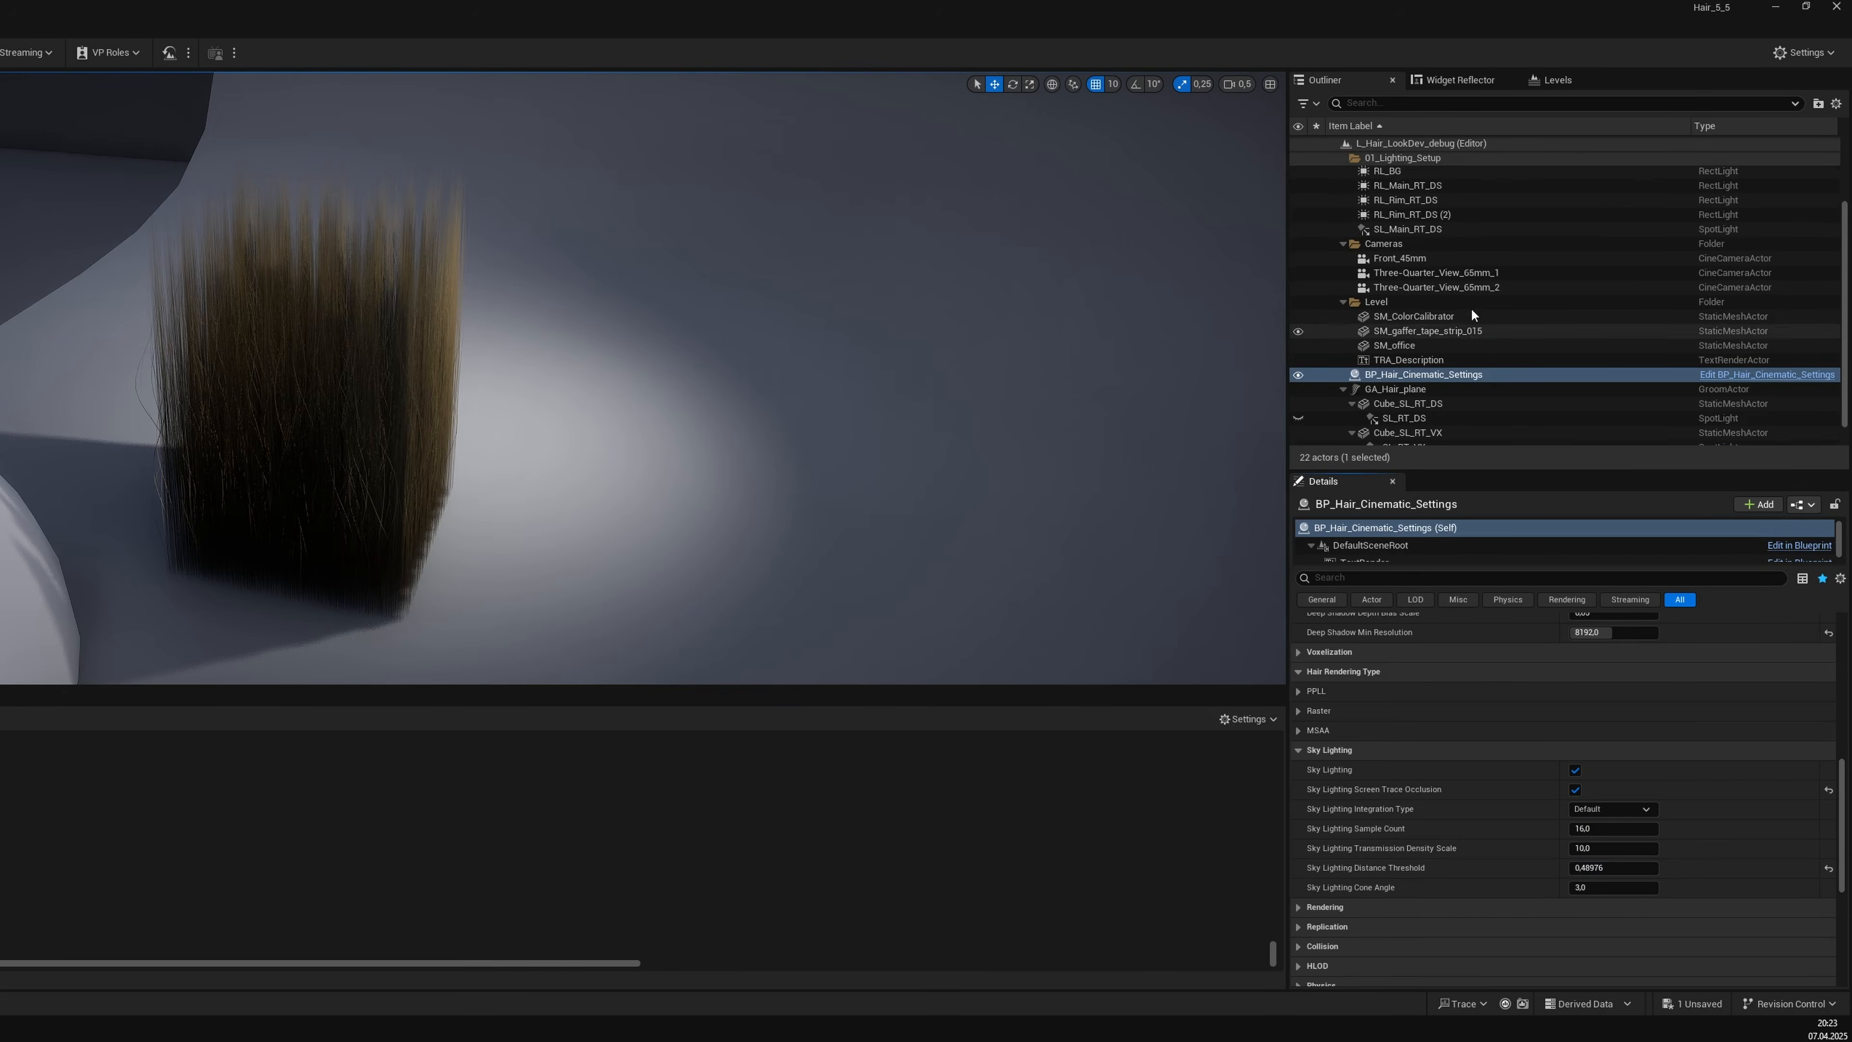
click(1429, 200)
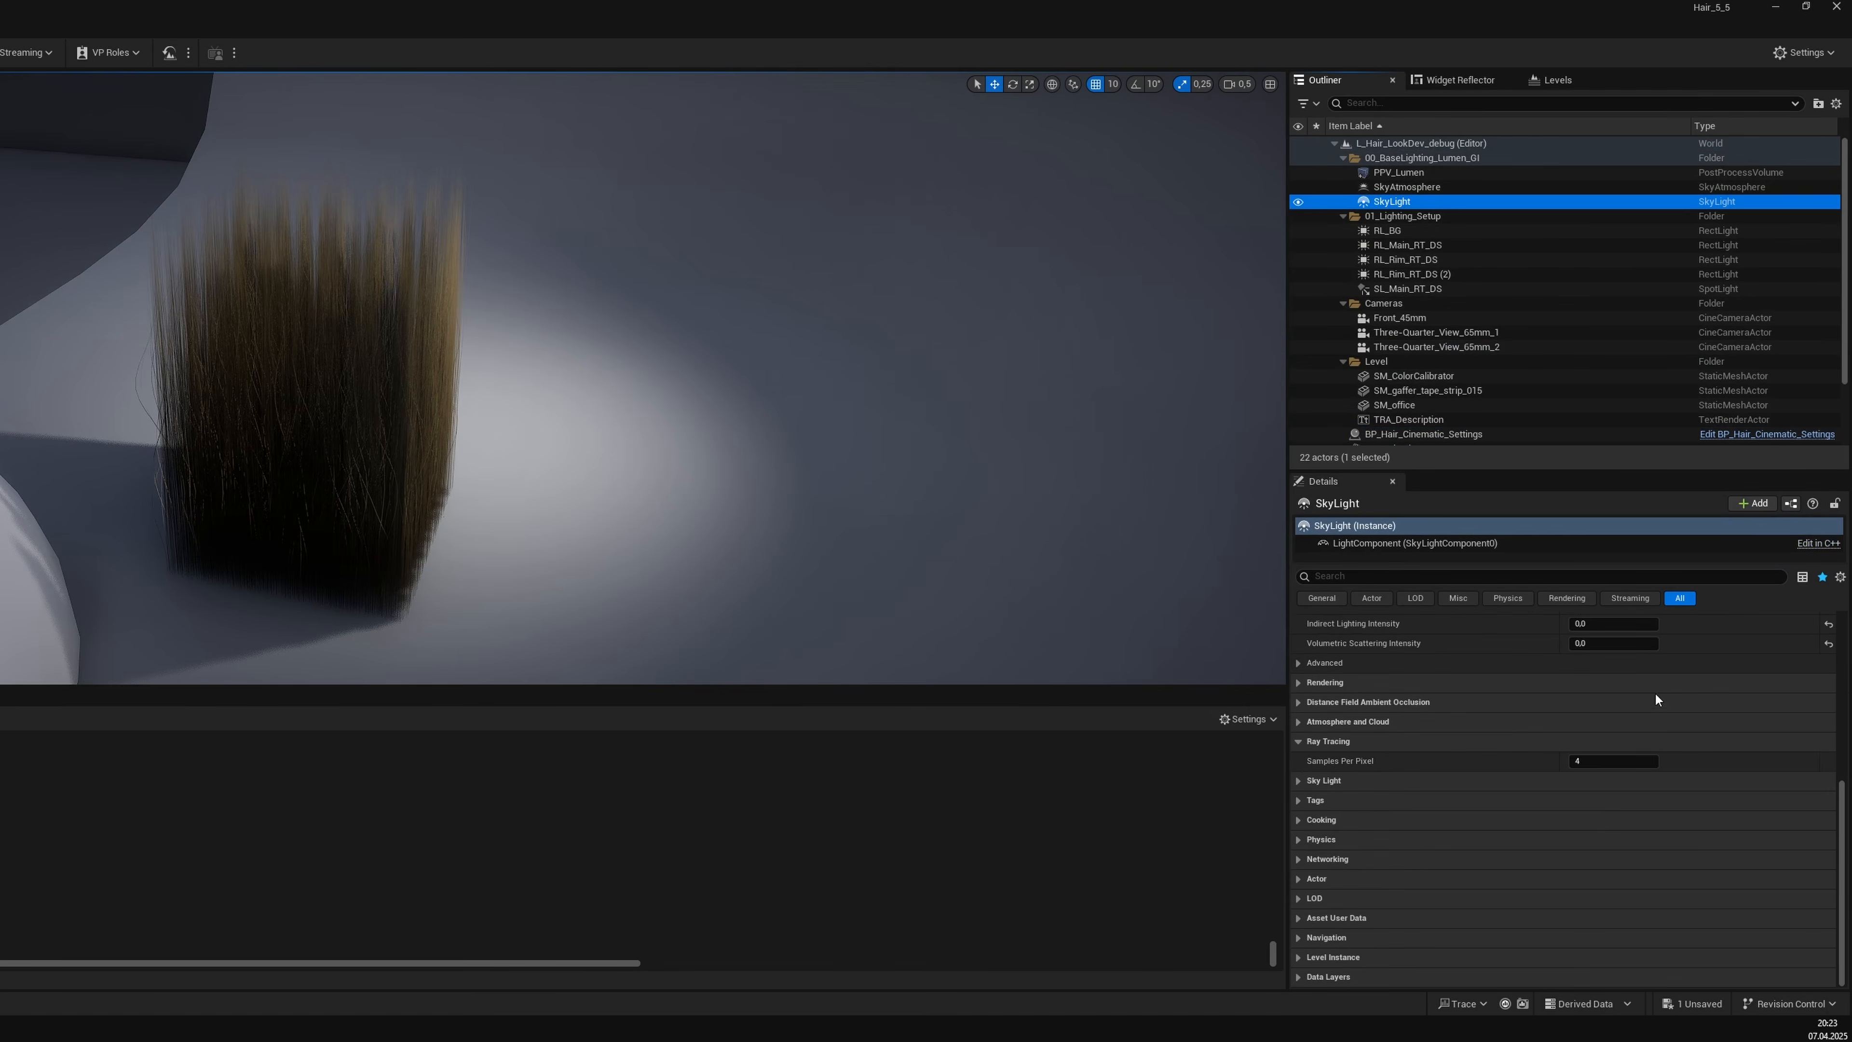
click(1627, 754)
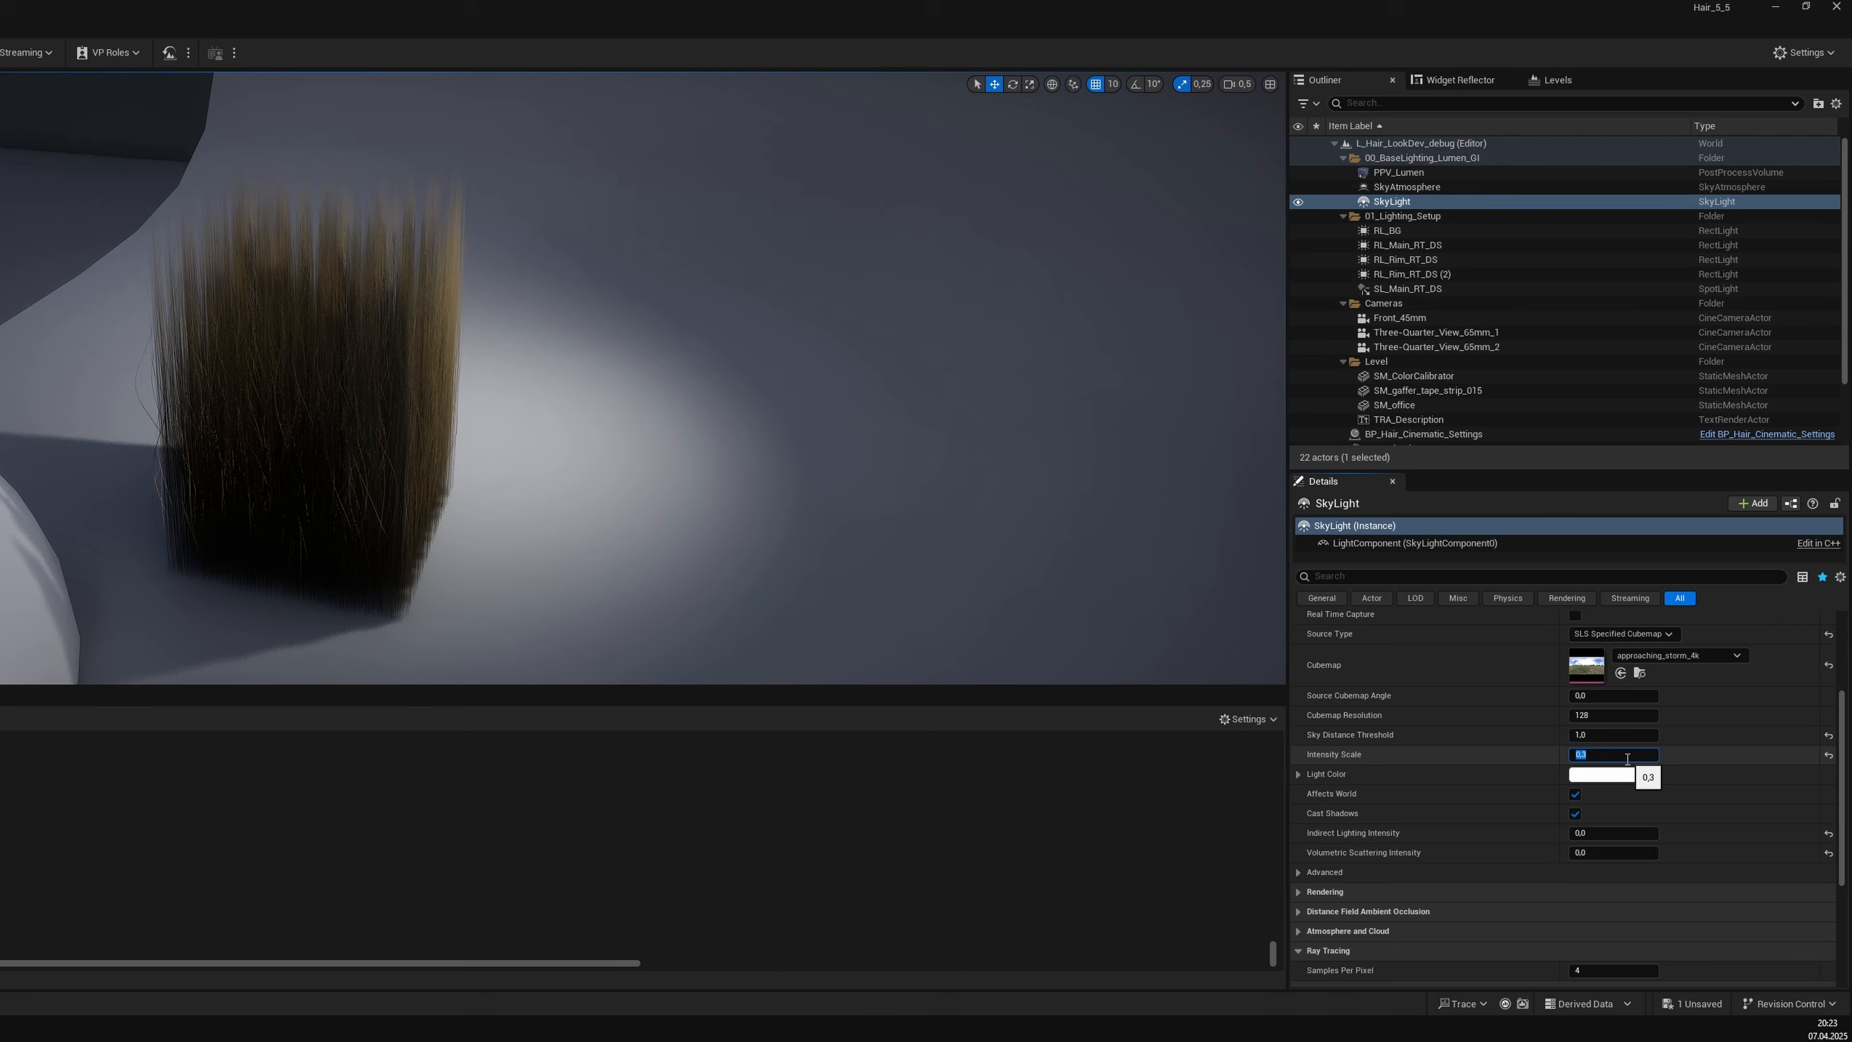
text(0,8)
key(Return)
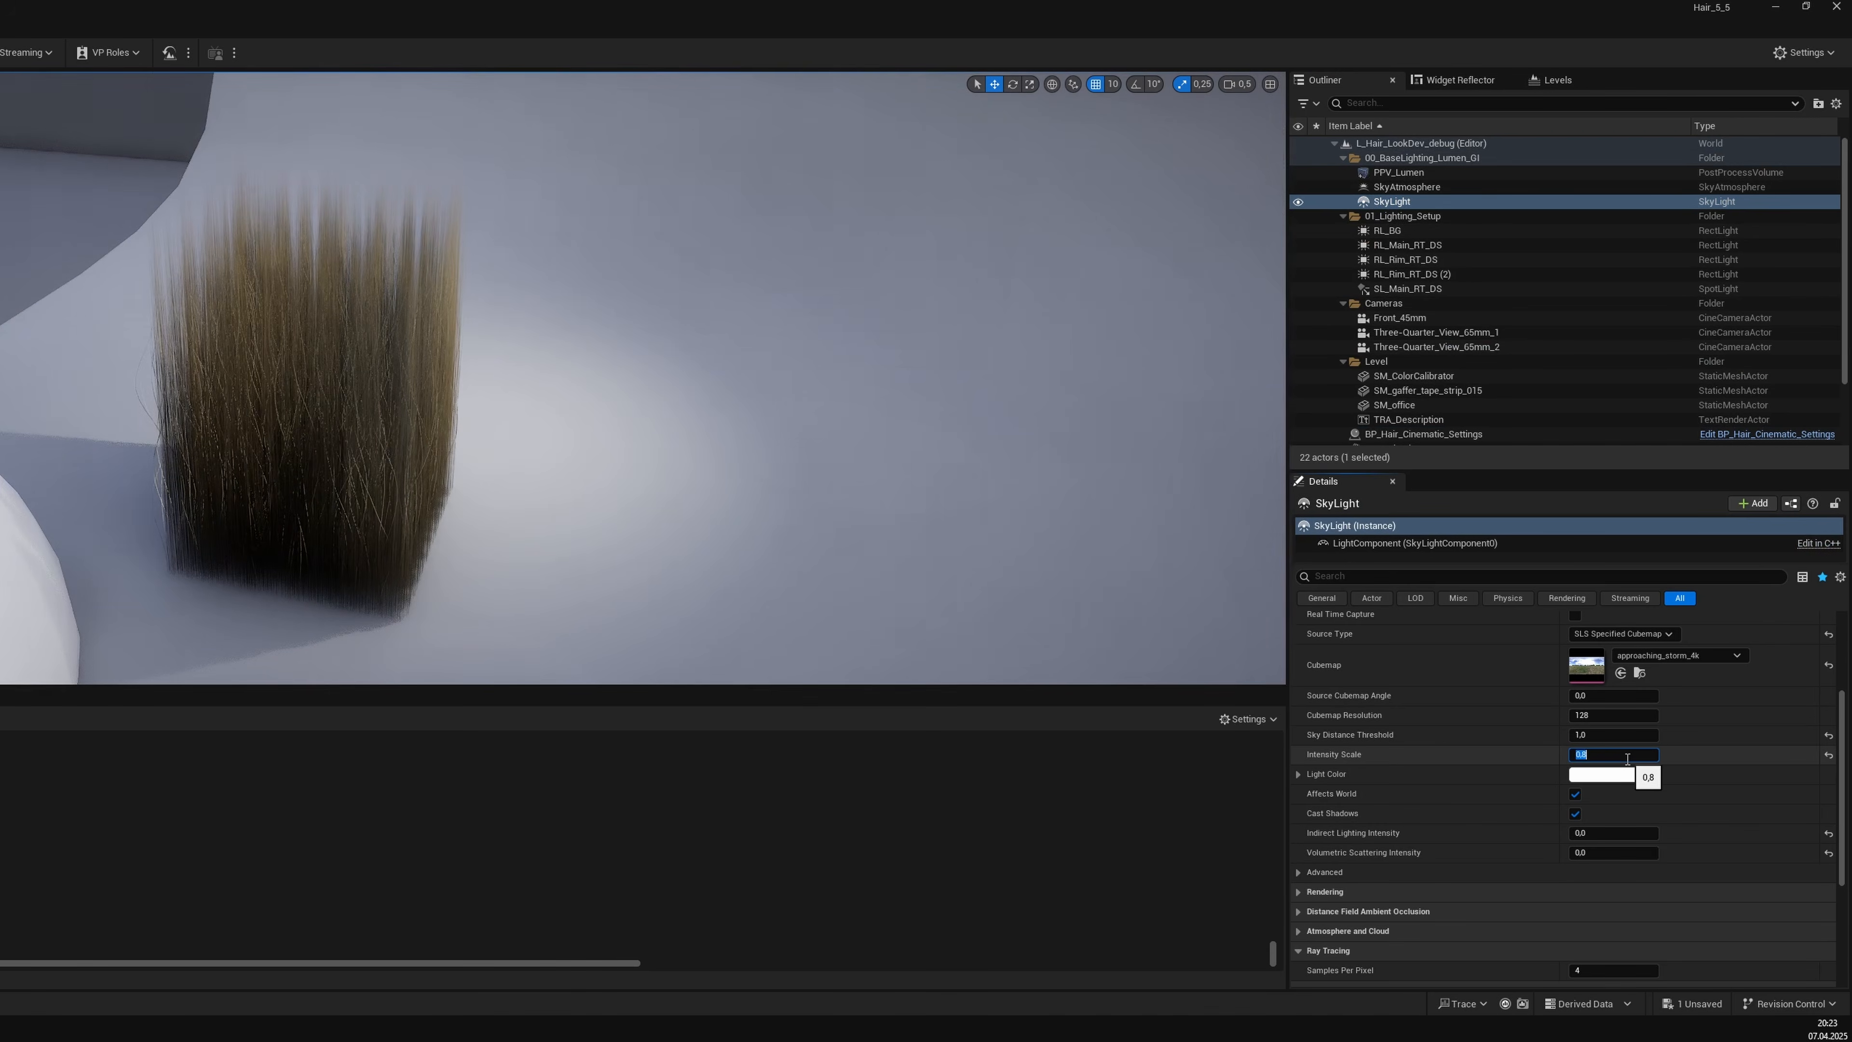
text(0,5)
key(Return)
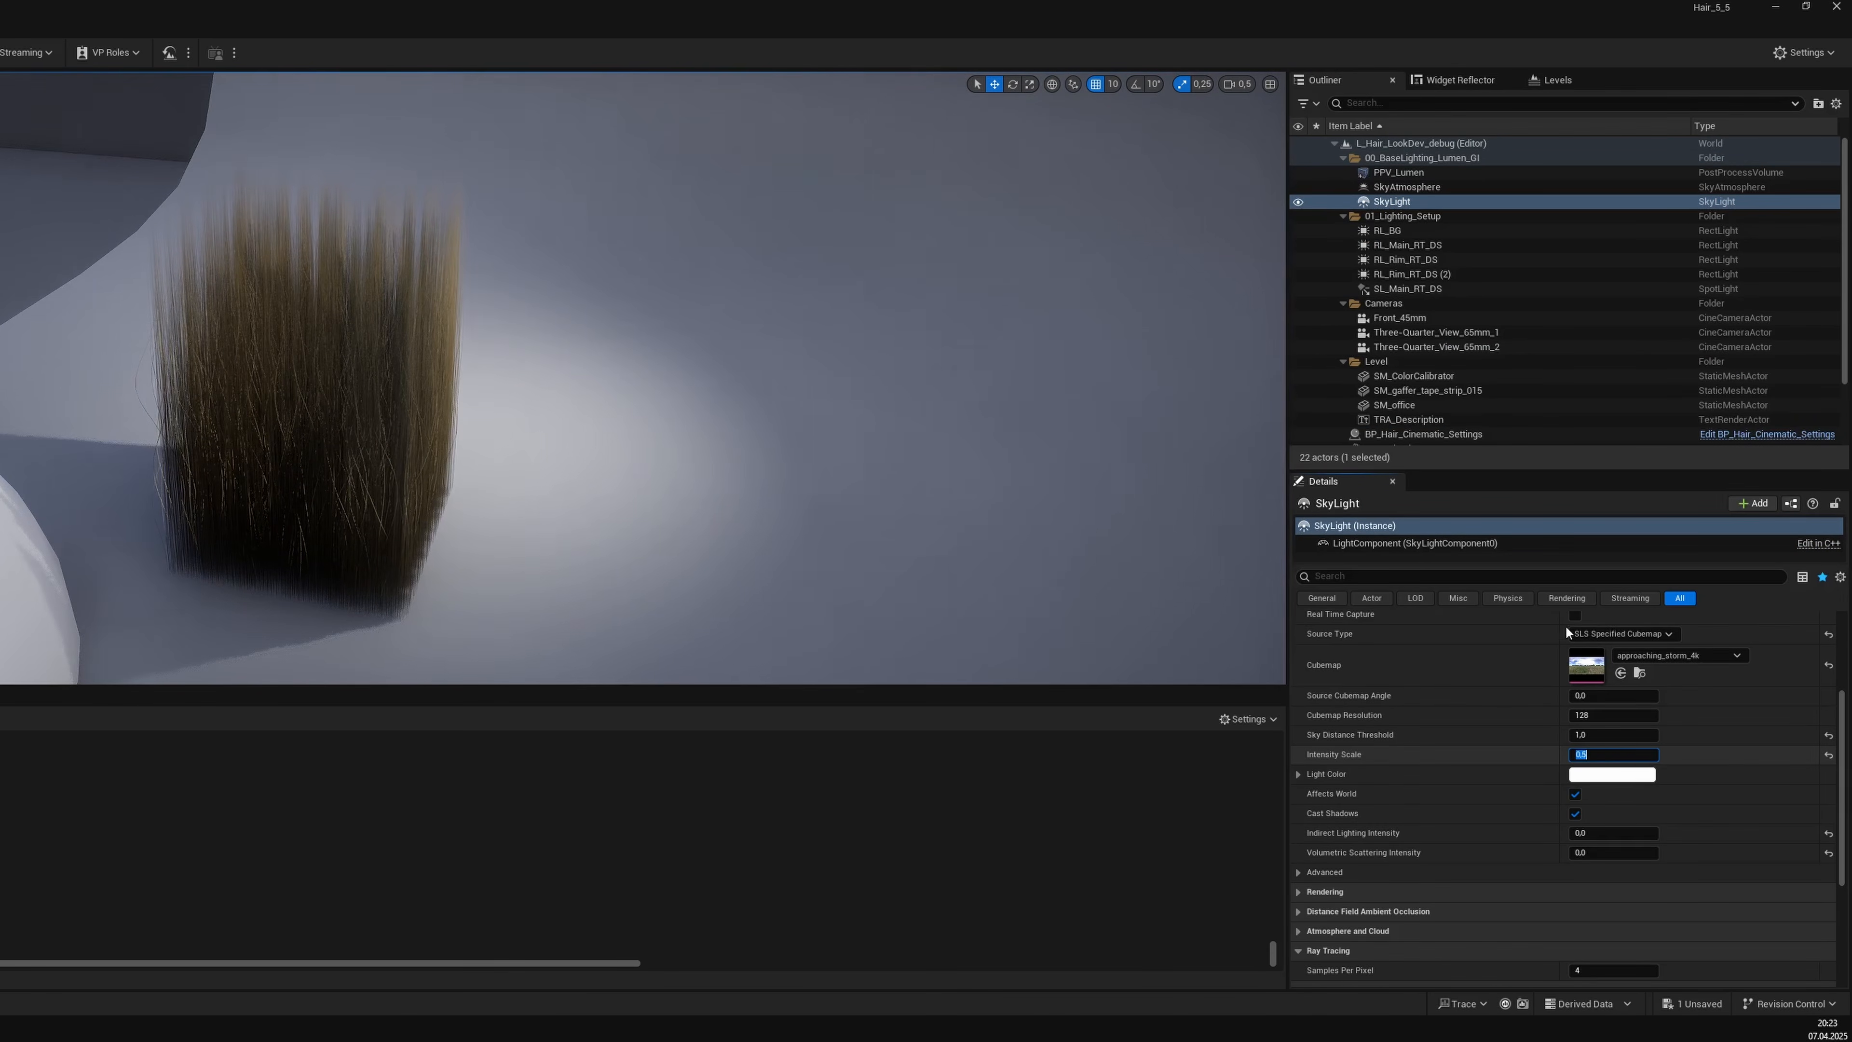
mouse_move(1601, 702)
mouse_down()
mouse_move(1659, 701)
mouse_move(1568, 702)
mouse_up()
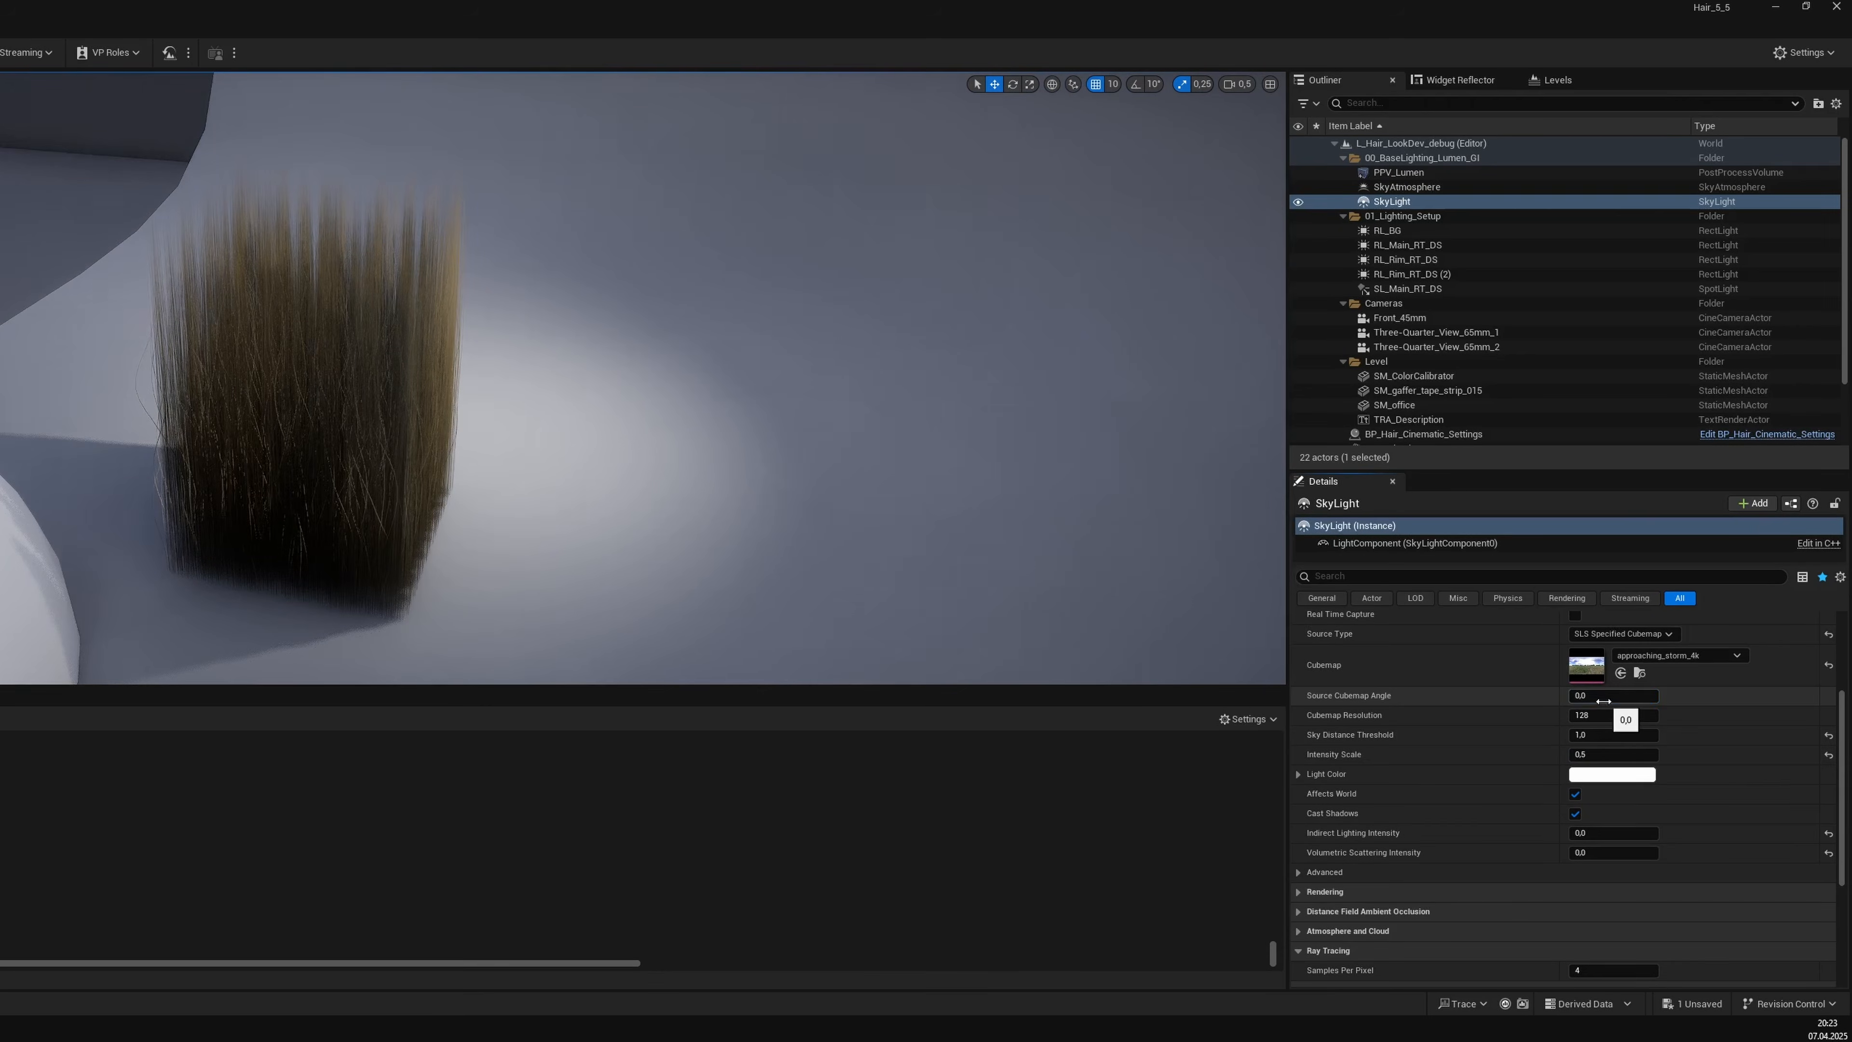
scroll(1494, 372, down, 3)
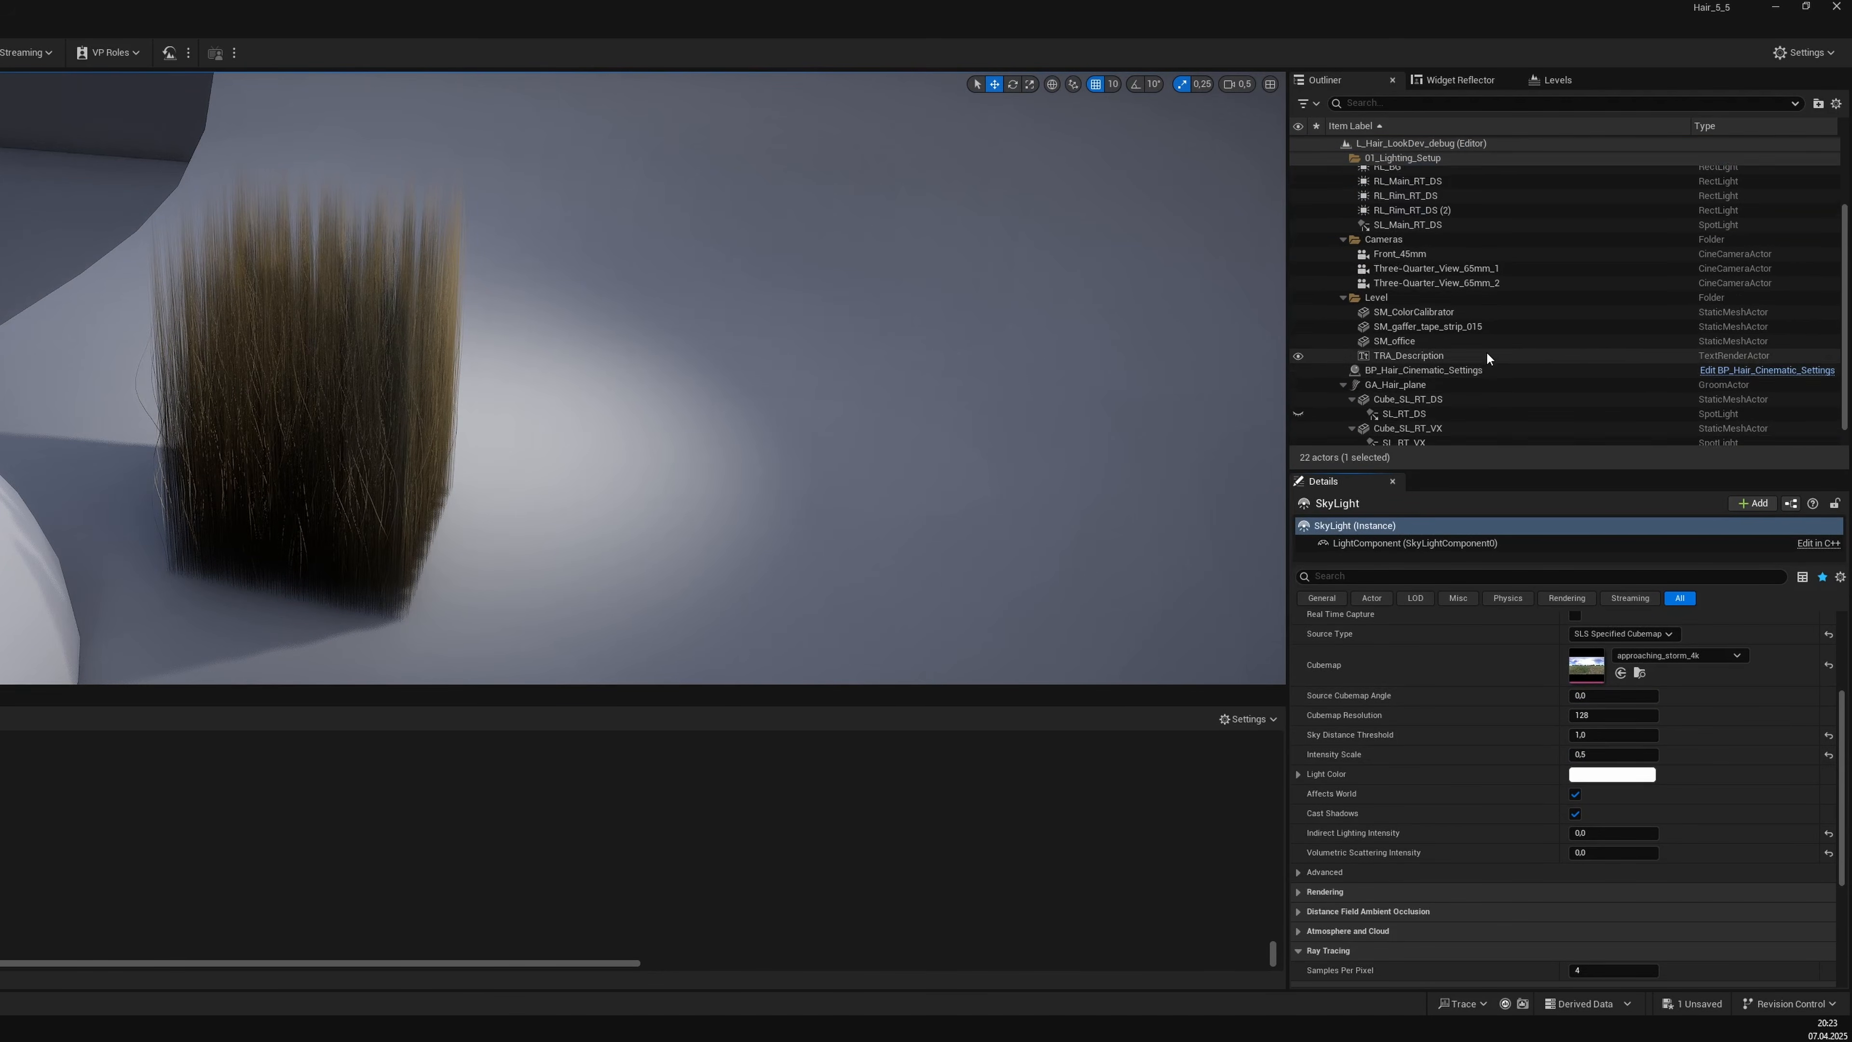
click(1454, 350)
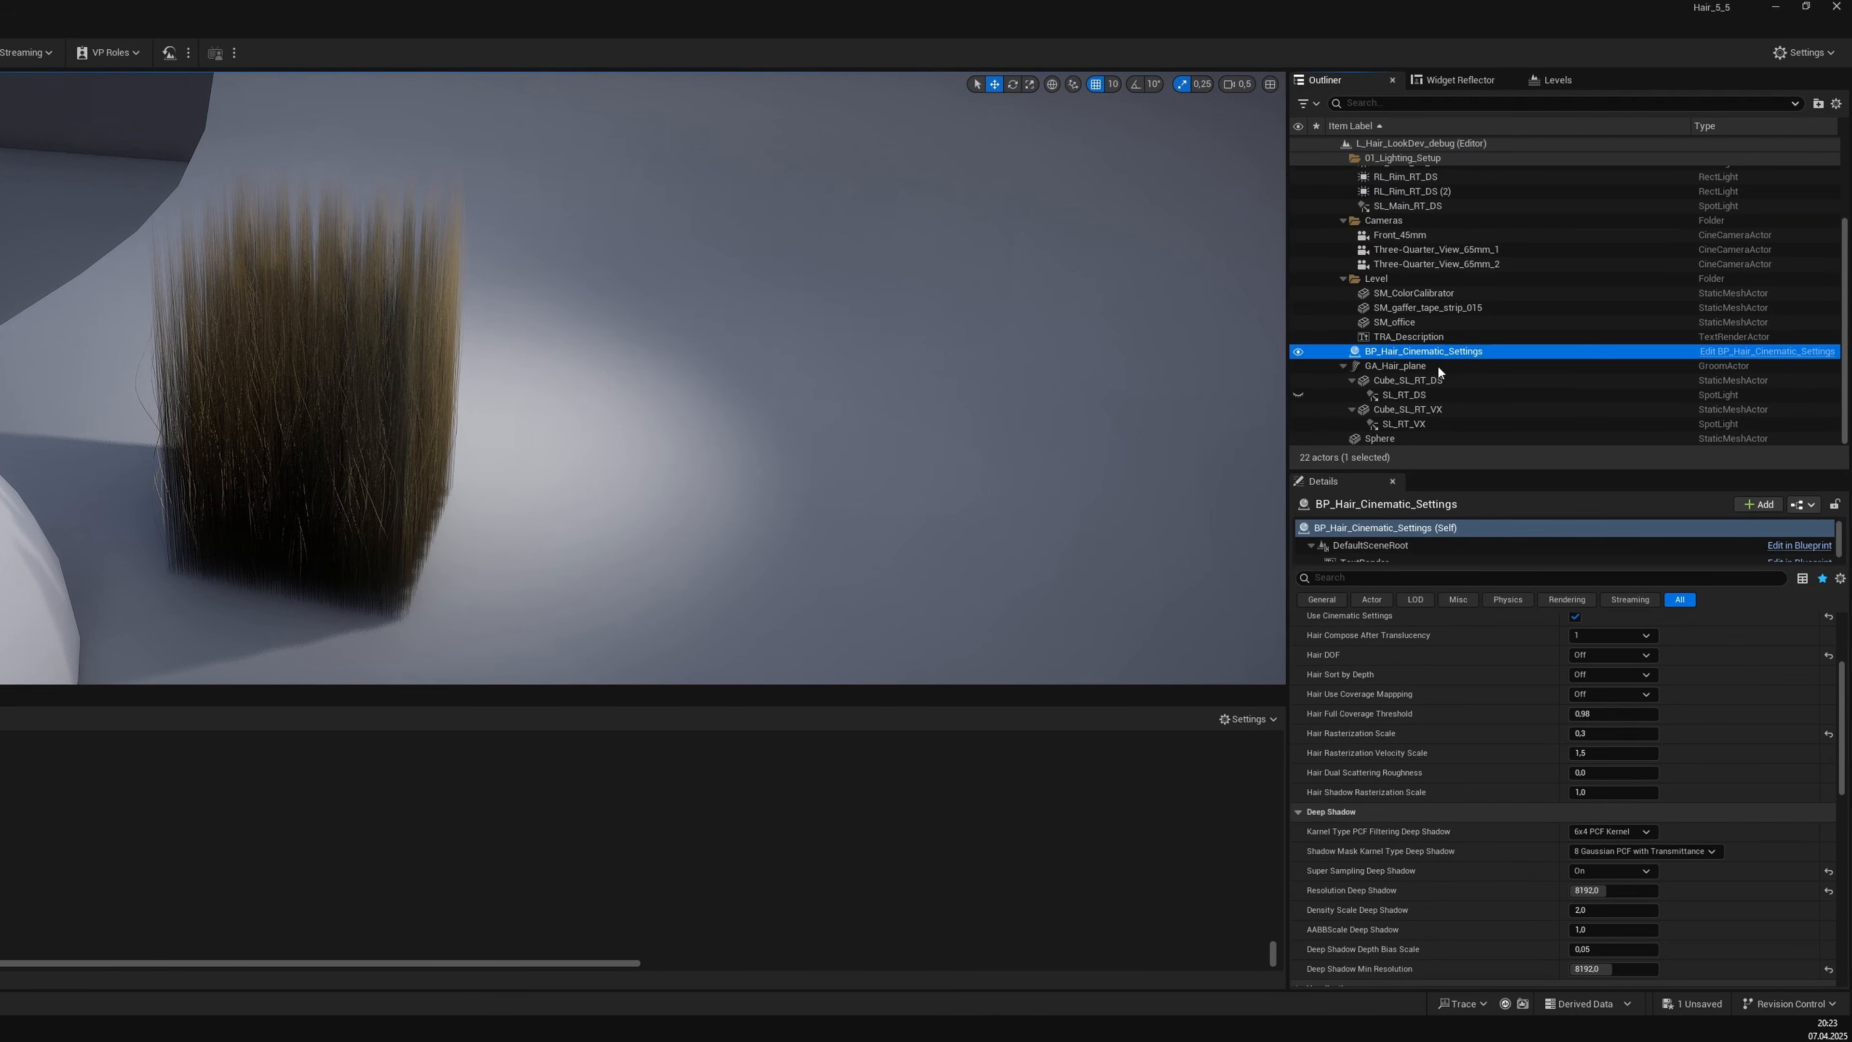
click(1414, 411)
click(1406, 424)
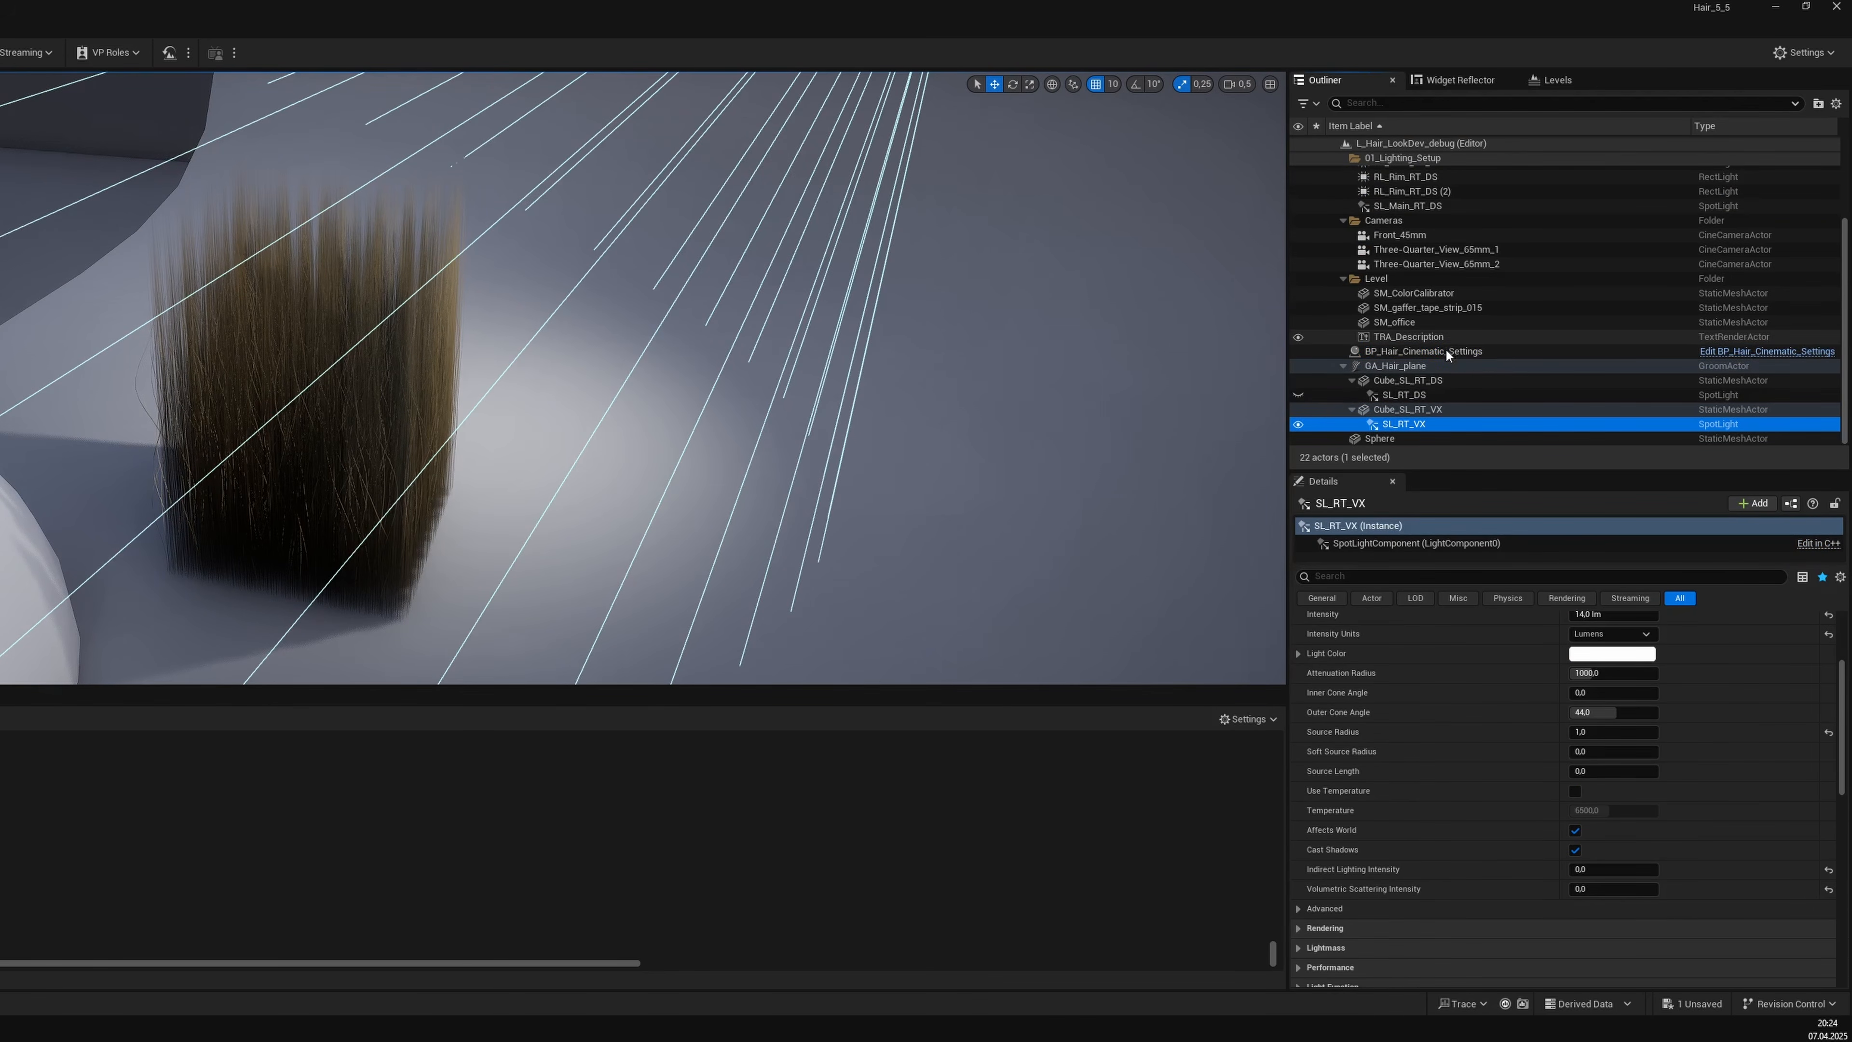
Find the MegaLights option in PPV_Lumen and switch it on and off twice to compare the hair shading.
scroll(1437, 359, up, 3)
click(1448, 173)
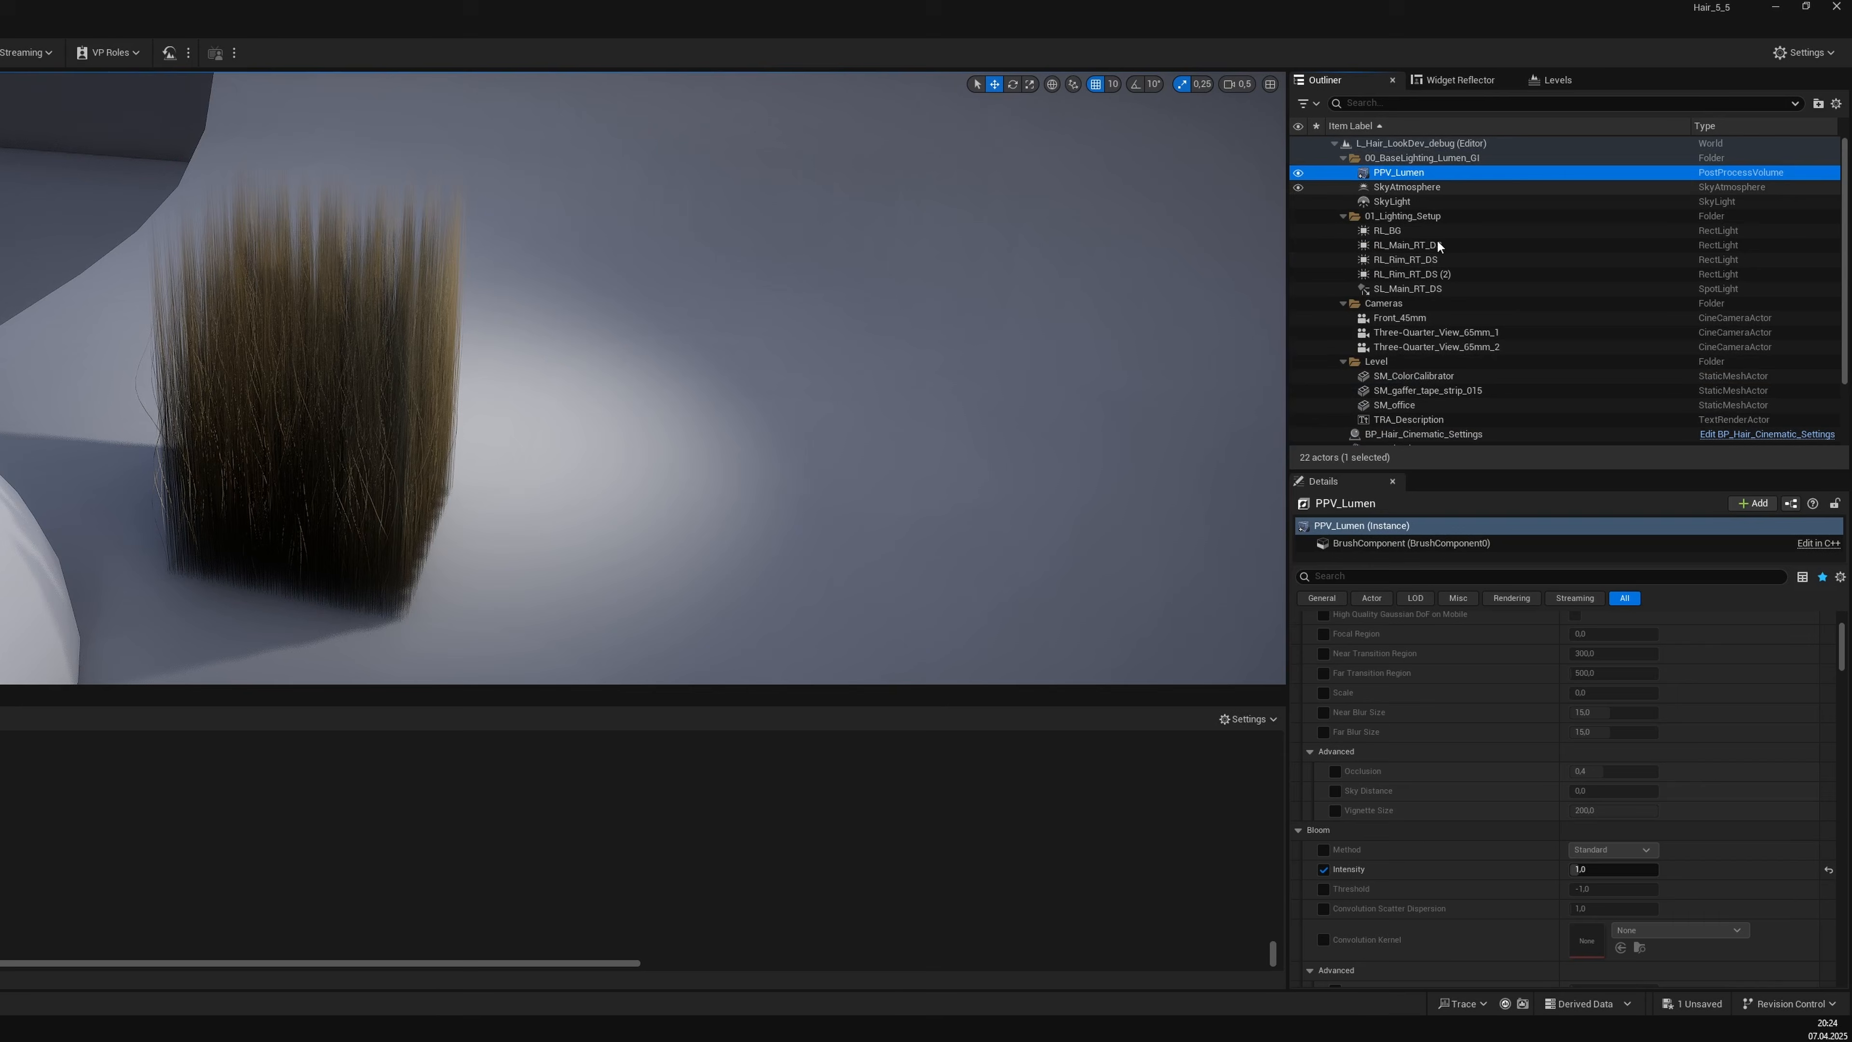
click(1432, 575)
text(meg)
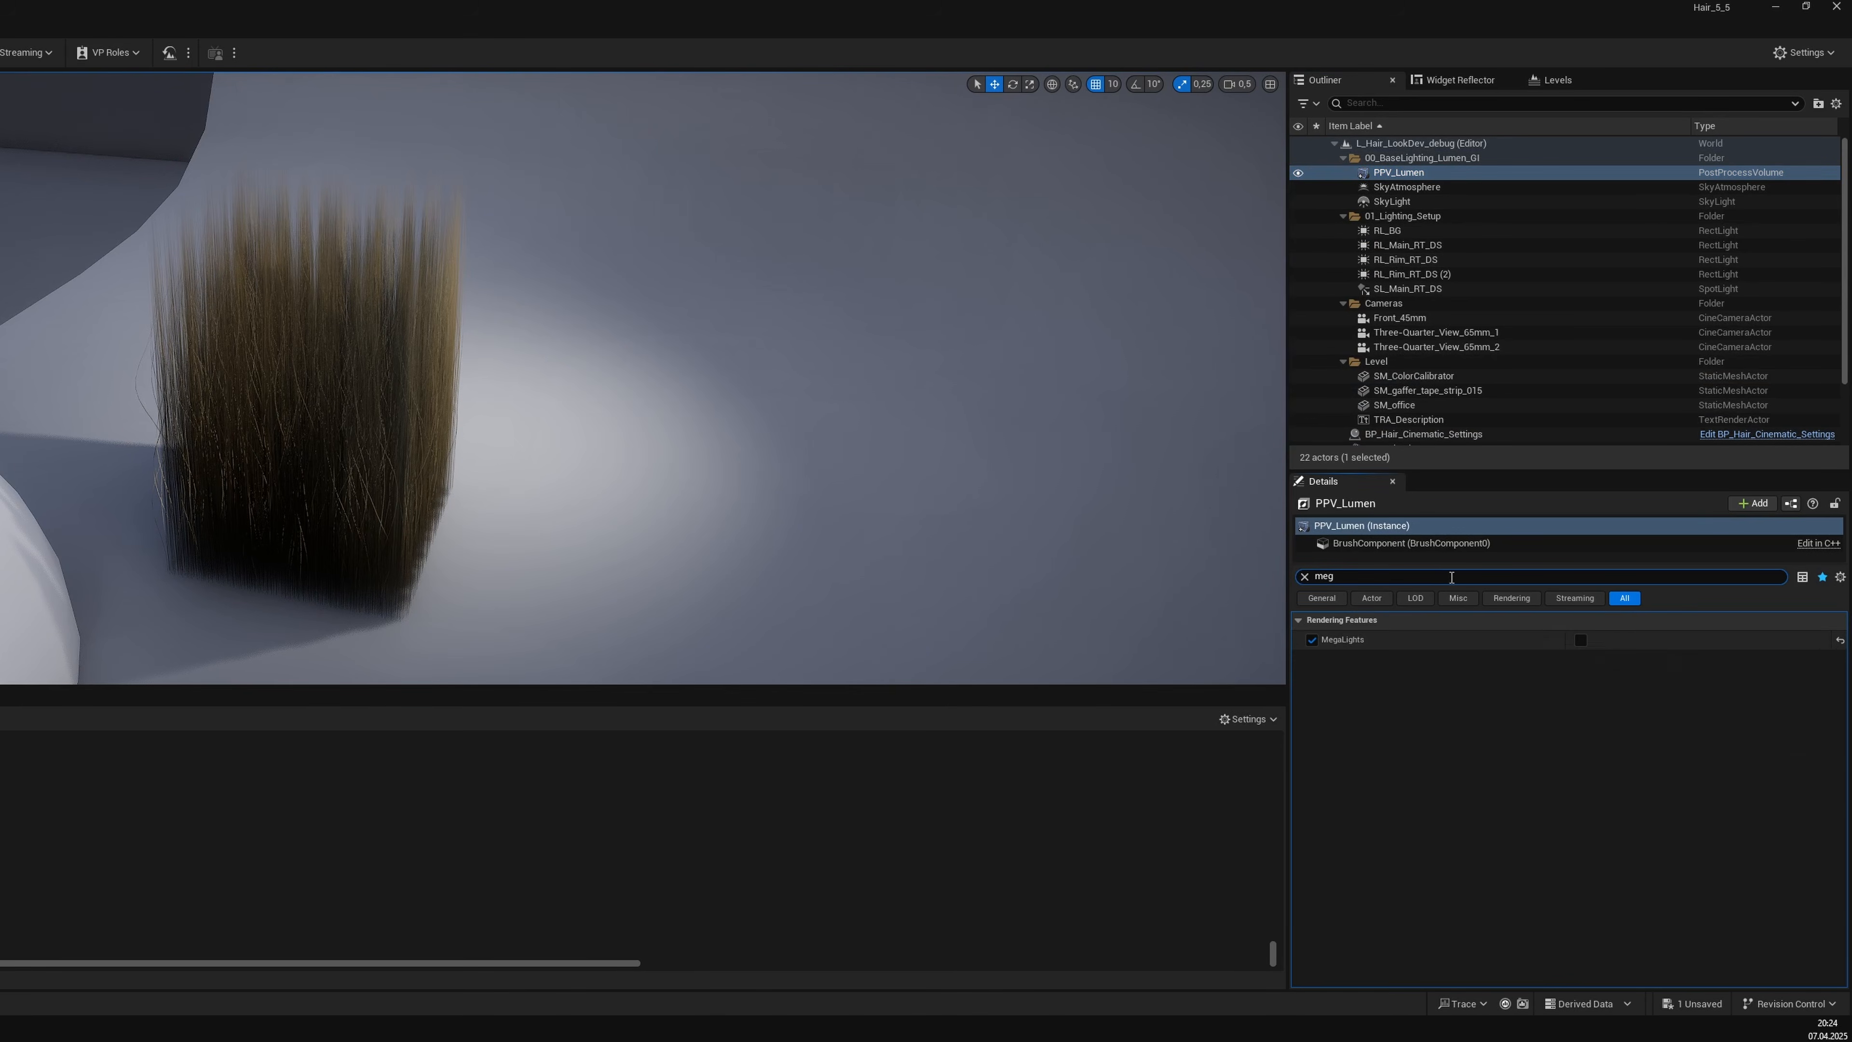
click(1584, 637)
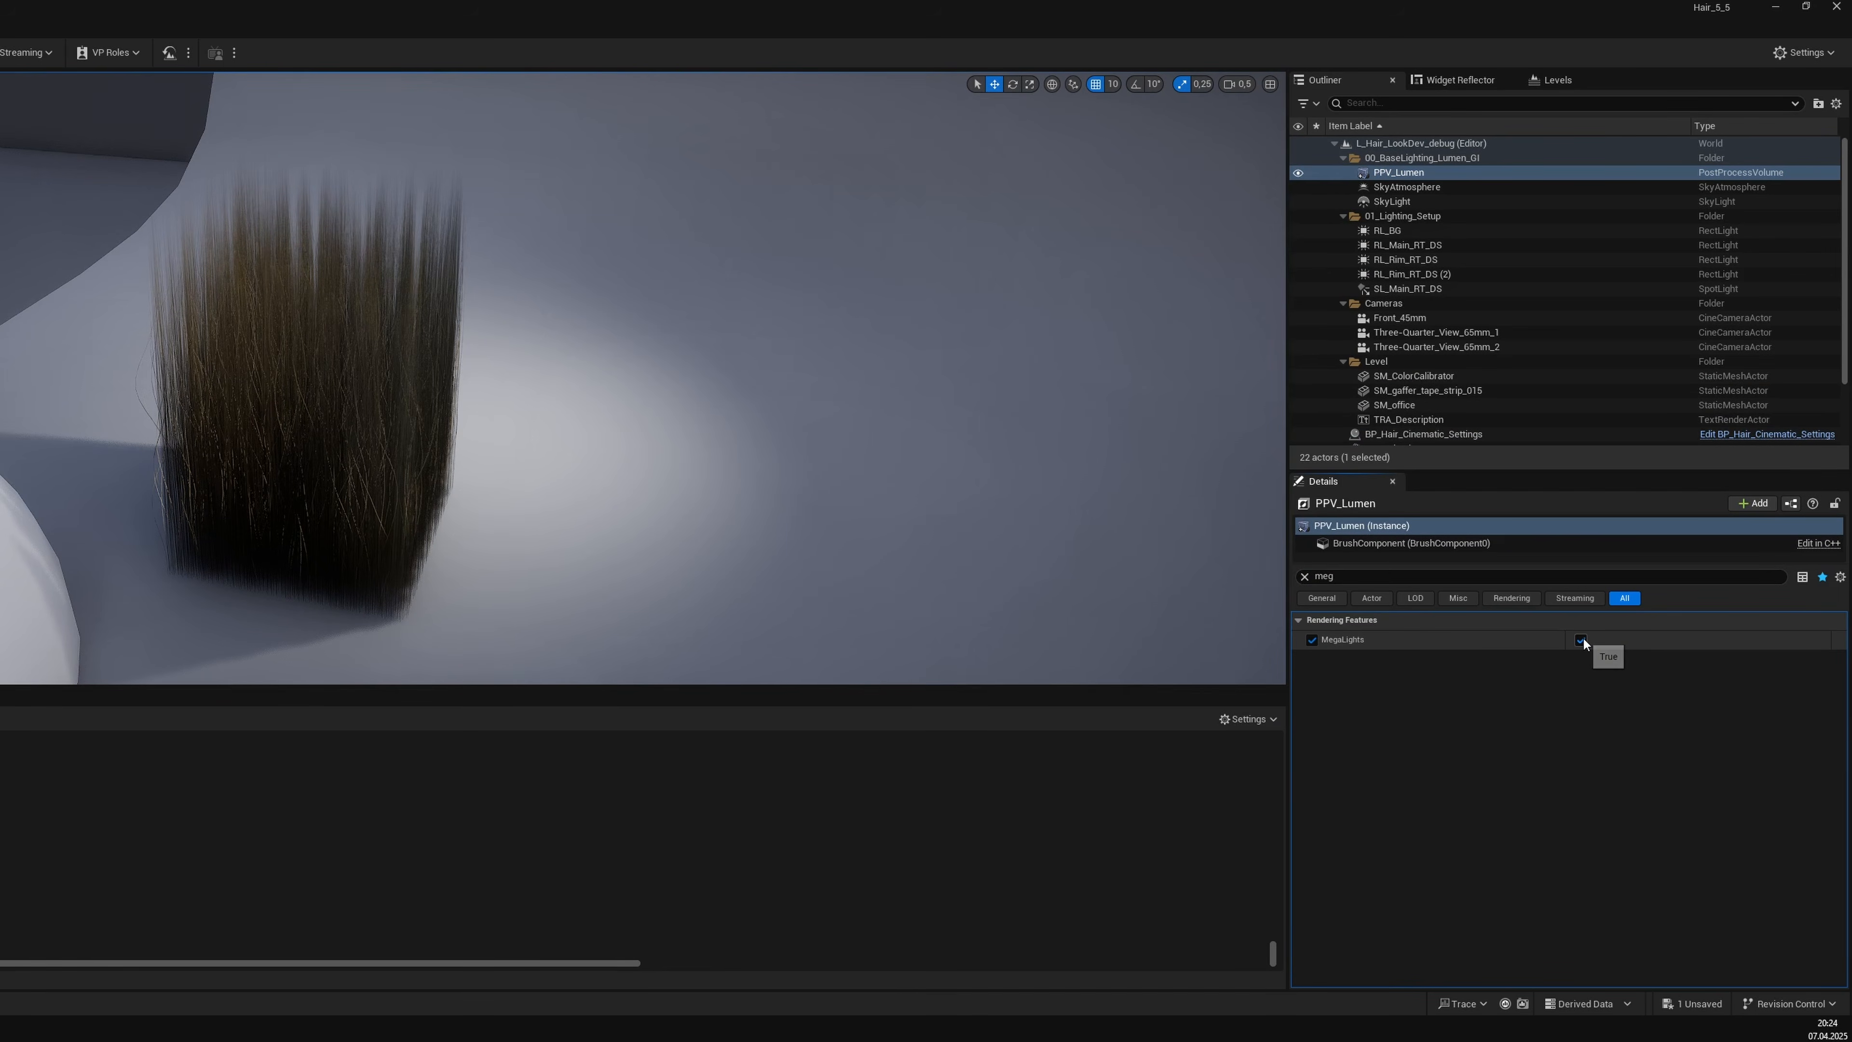
click(1581, 640)
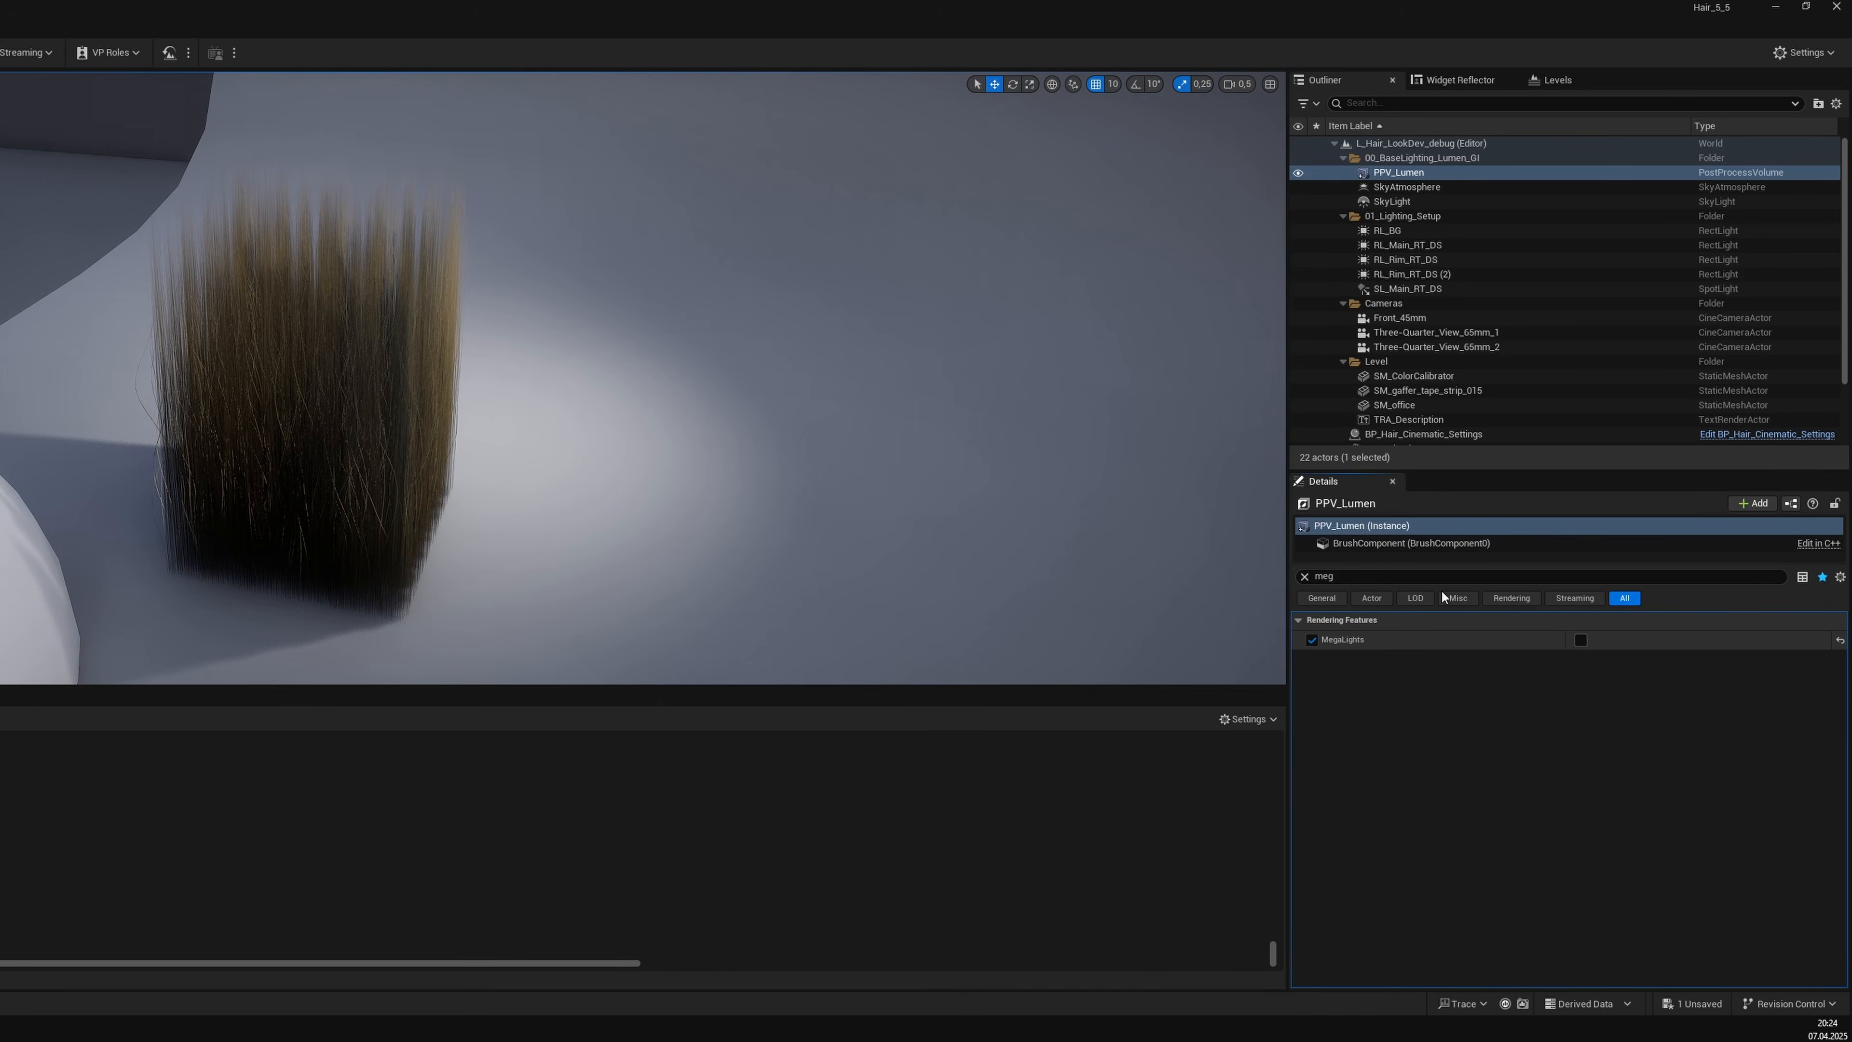
click(1579, 640)
click(1580, 640)
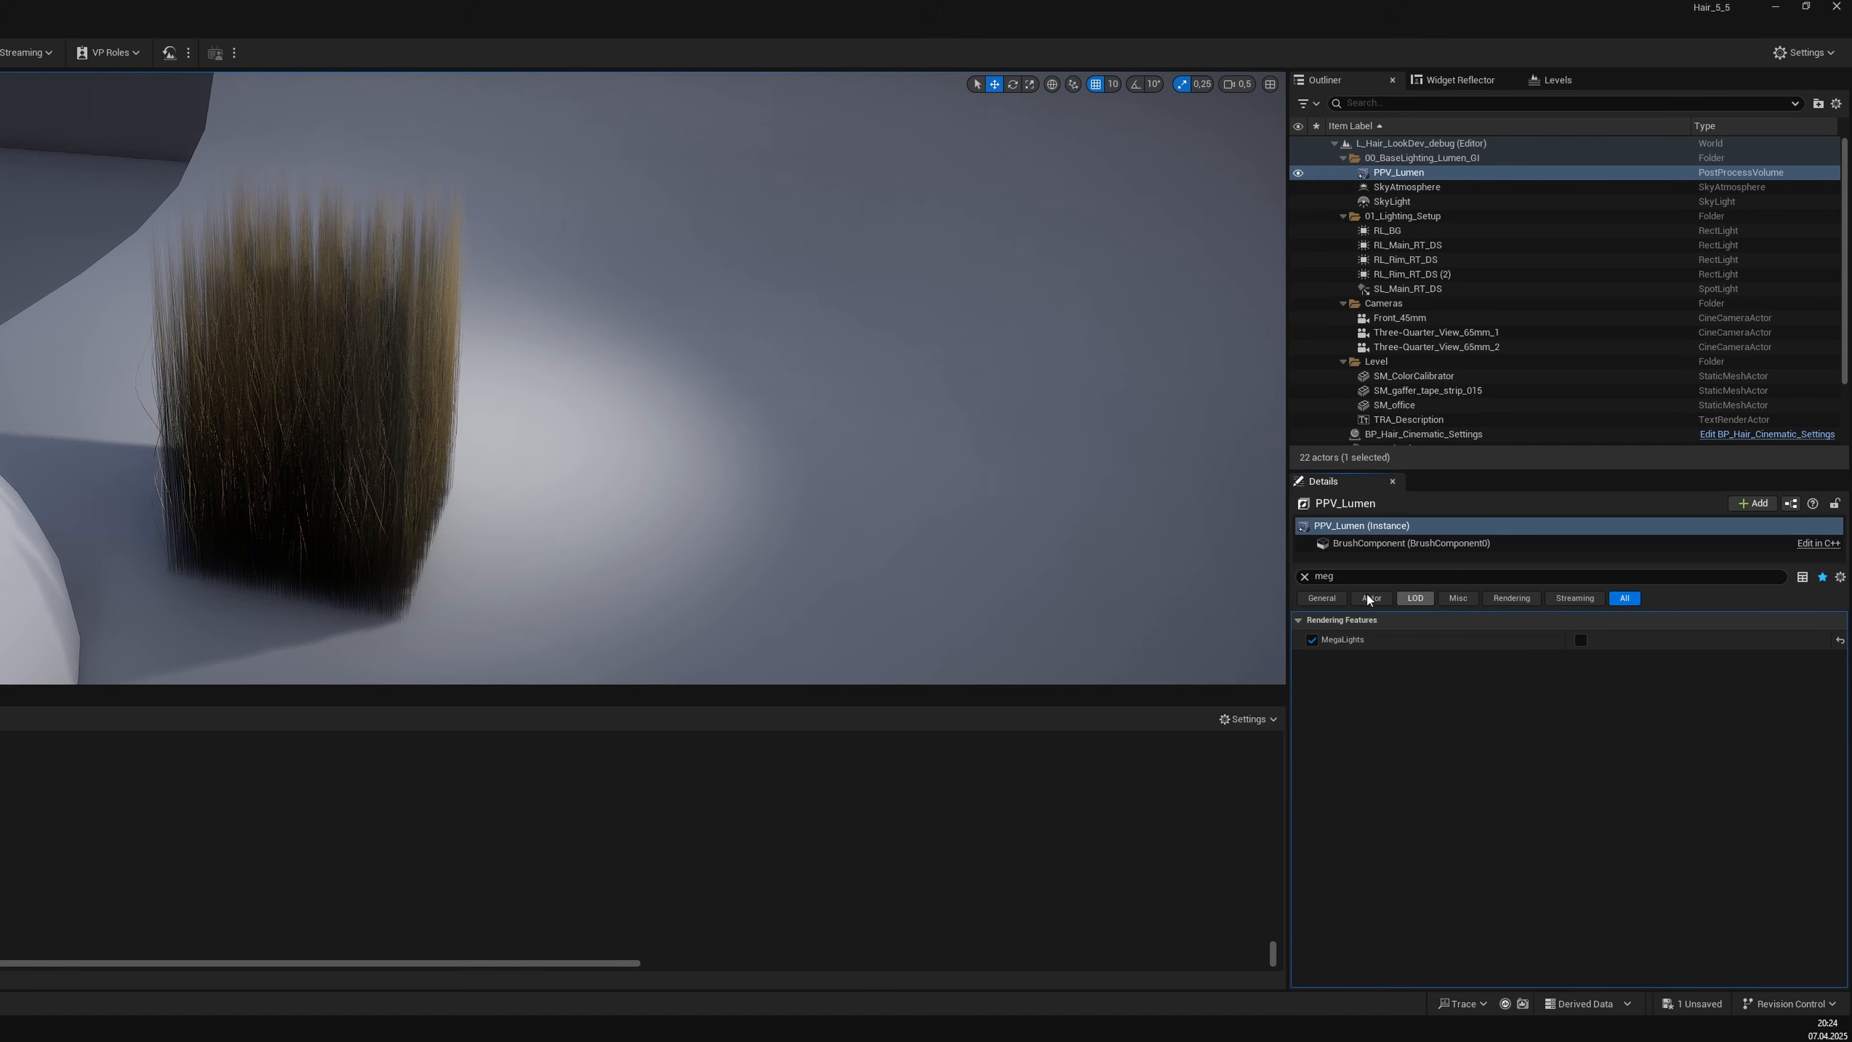
click(1305, 578)
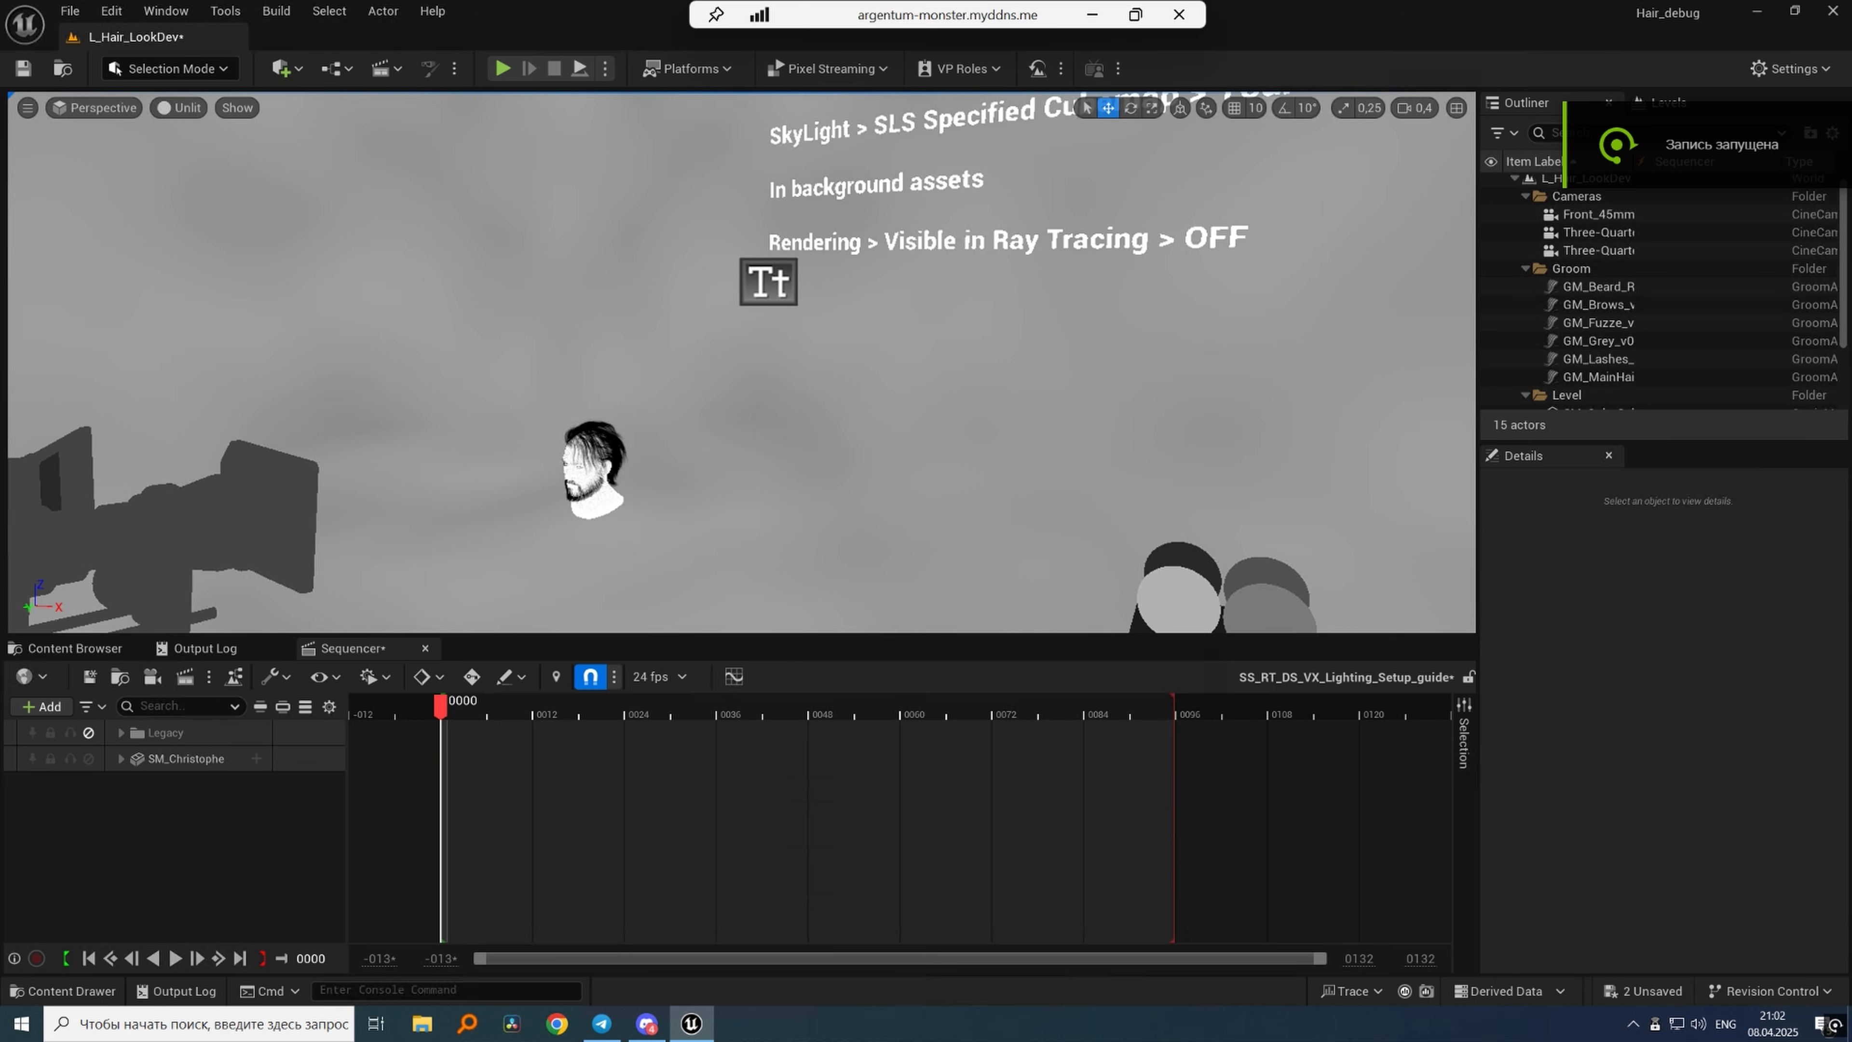
Add a Post Process Volume to the SS_RT_DS_VX_Lighting_Setup_guide sequence and key its Spawned track at frame 0000.
click(298, 71)
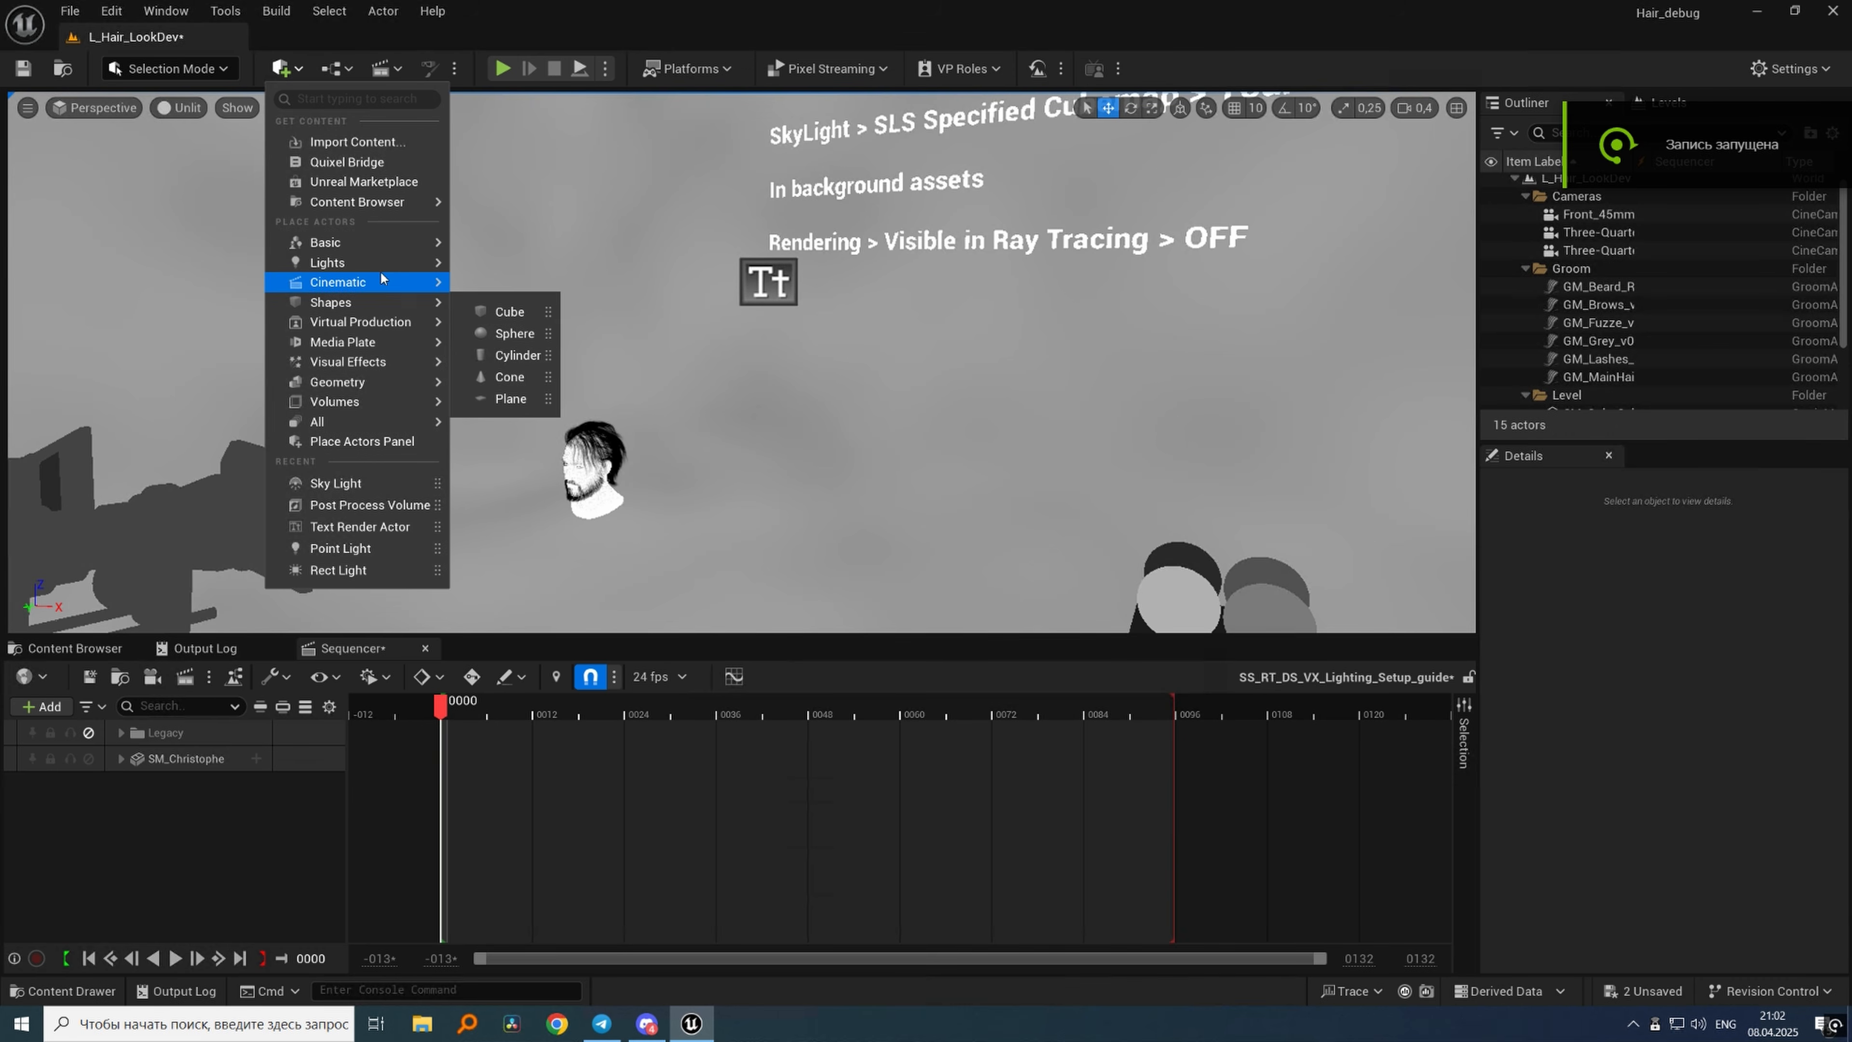
mouse_move(389, 363)
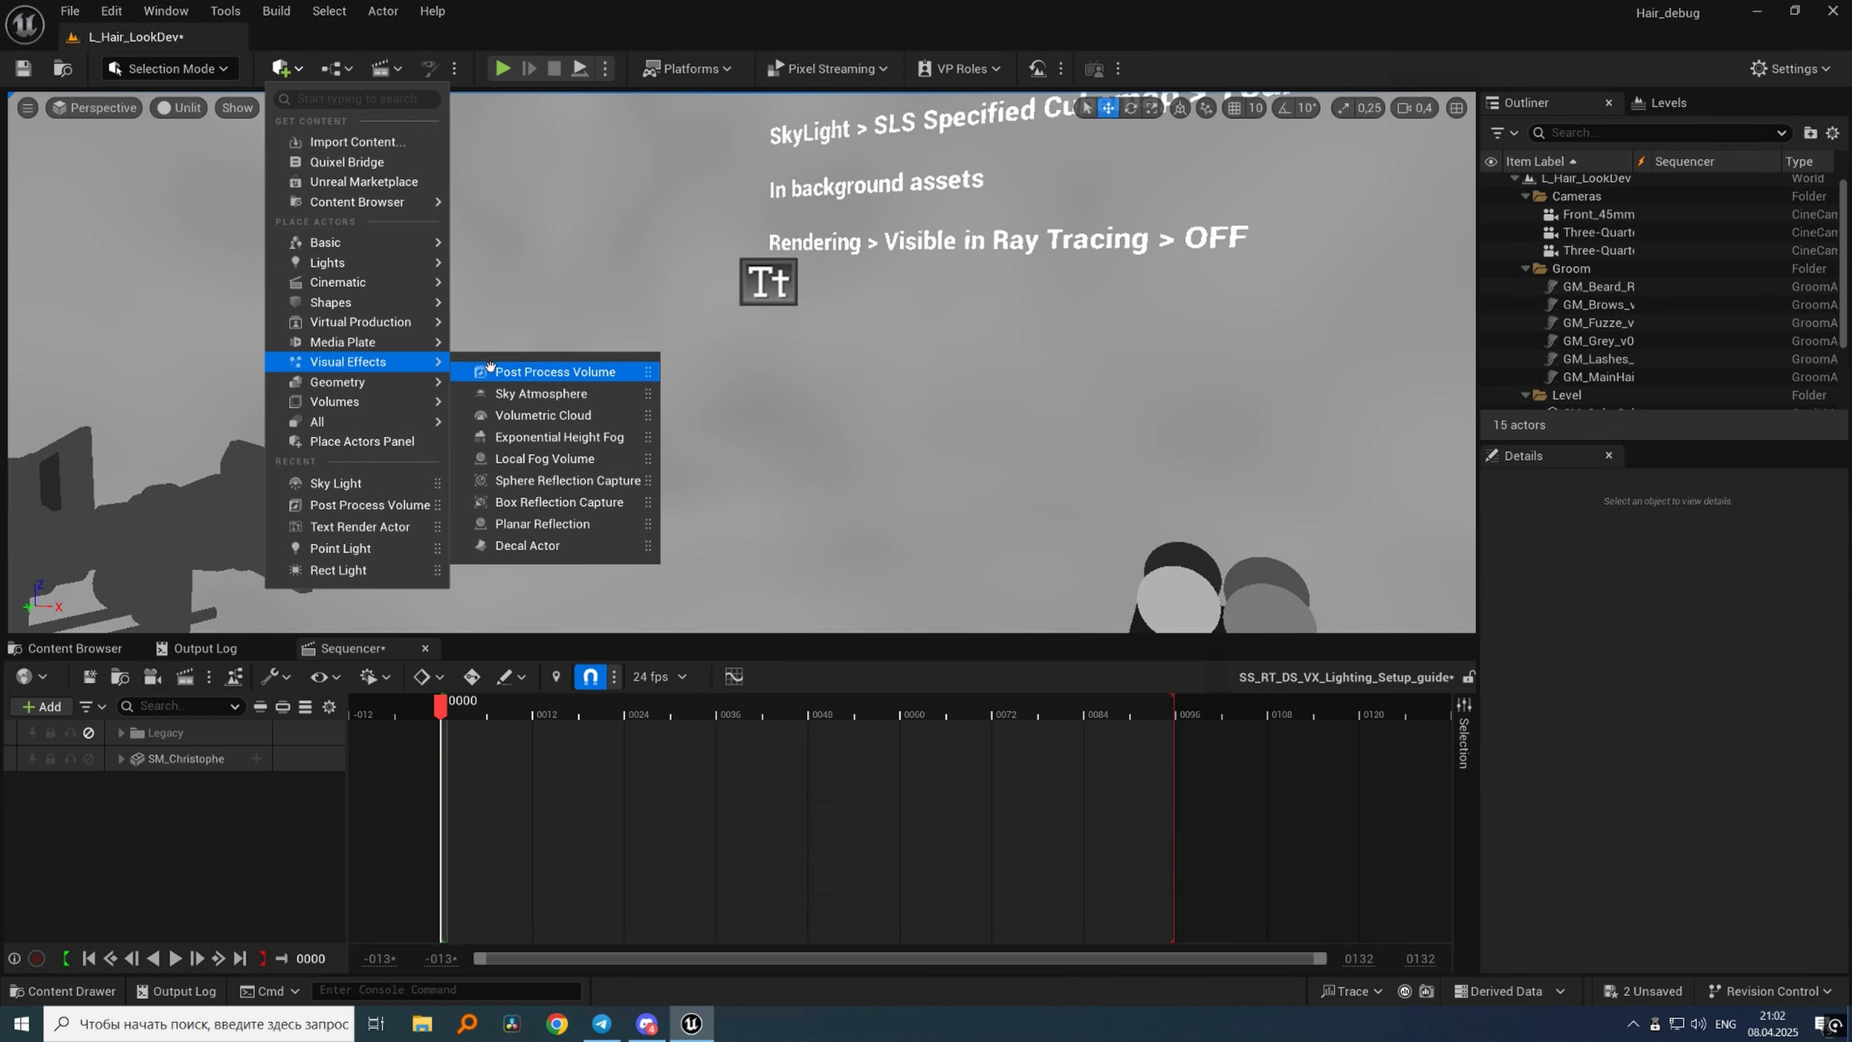
drag(511, 364, 245, 837)
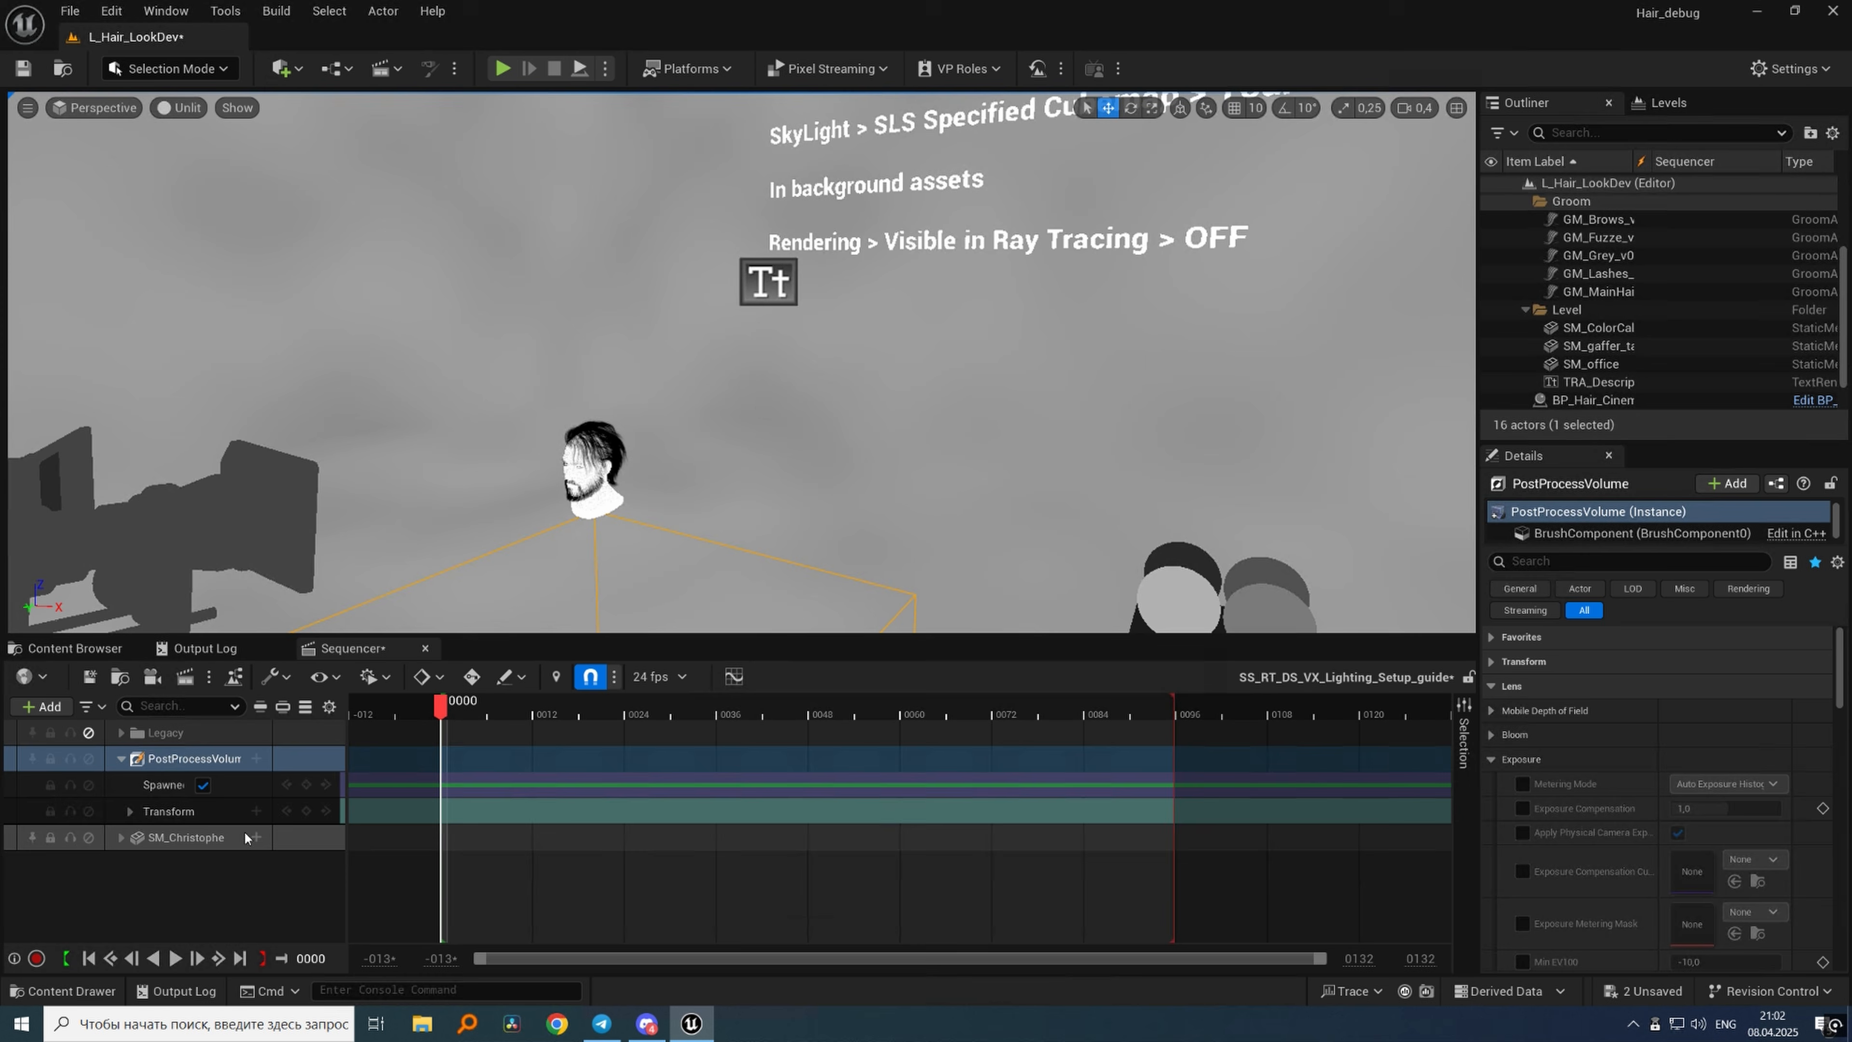
click(305, 785)
Rename the Post Process Volume in the sequence to PPV_Lumen_GI_Megalight_off.
key(F2)
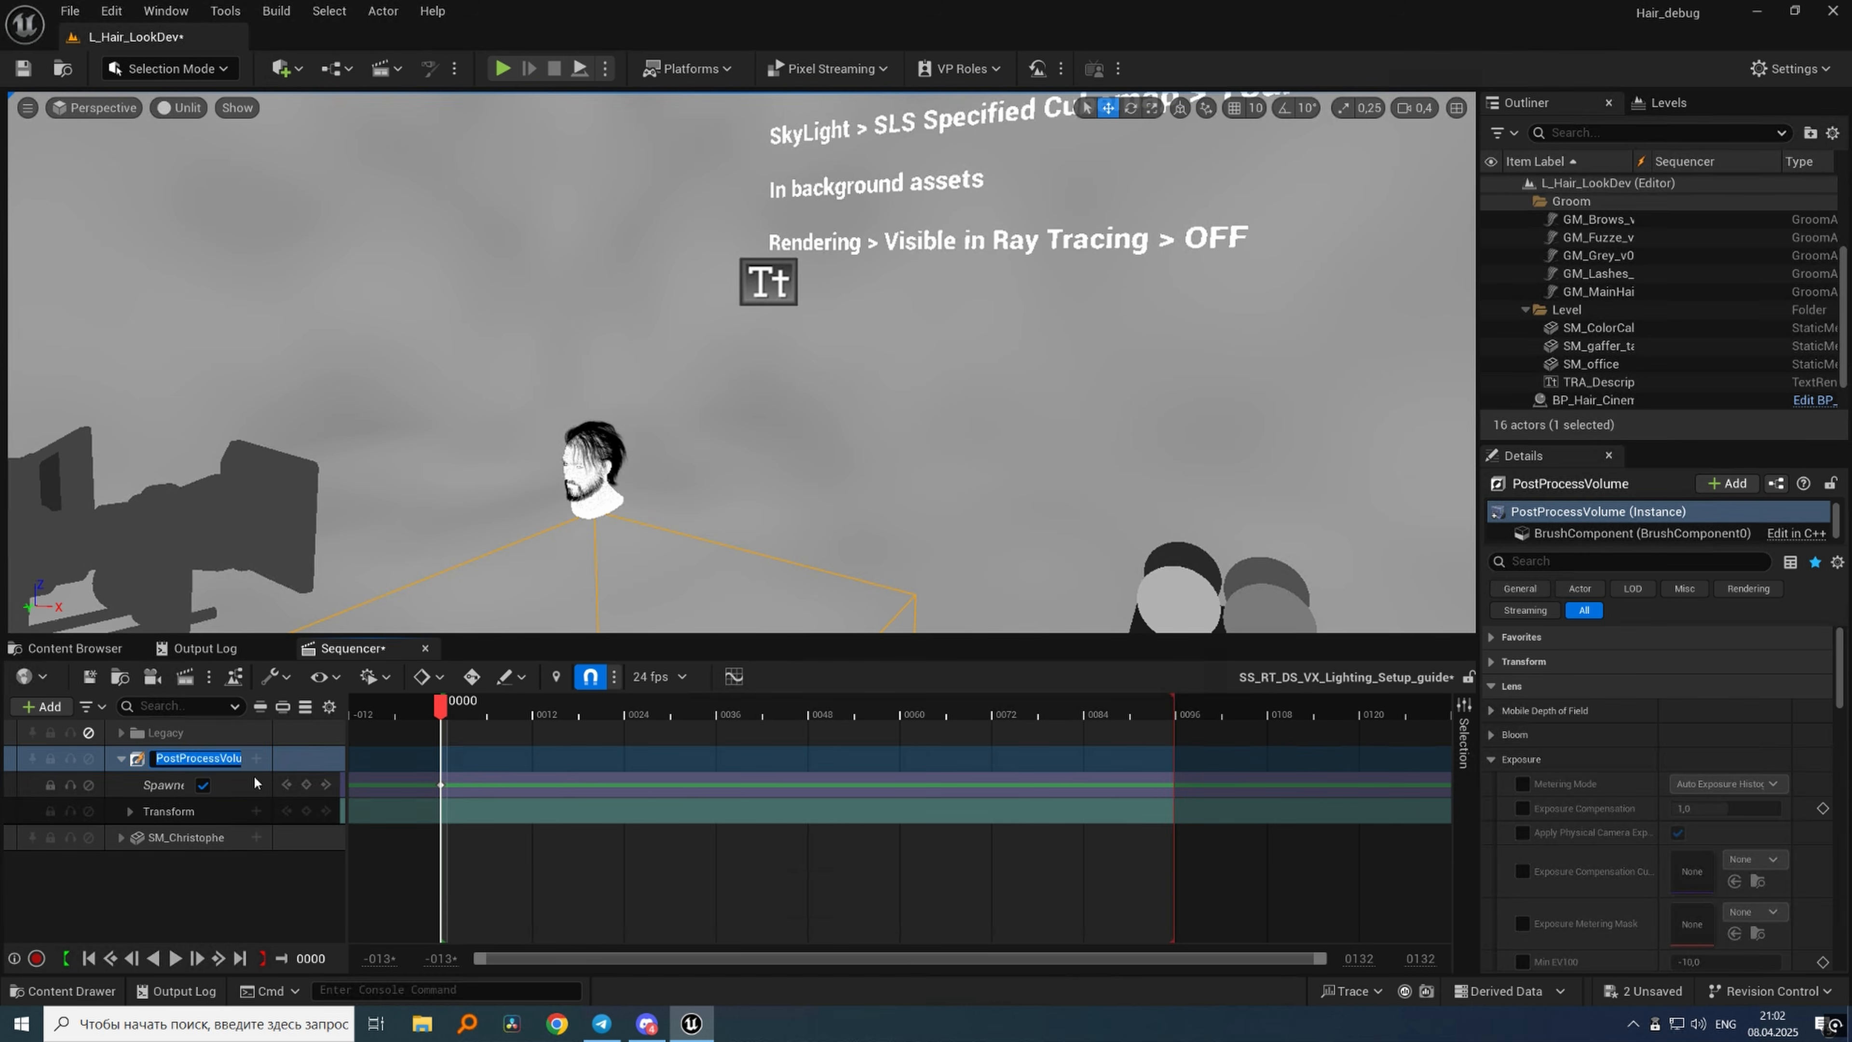
text(PPV_Lumen_GI_M)
key(Return)
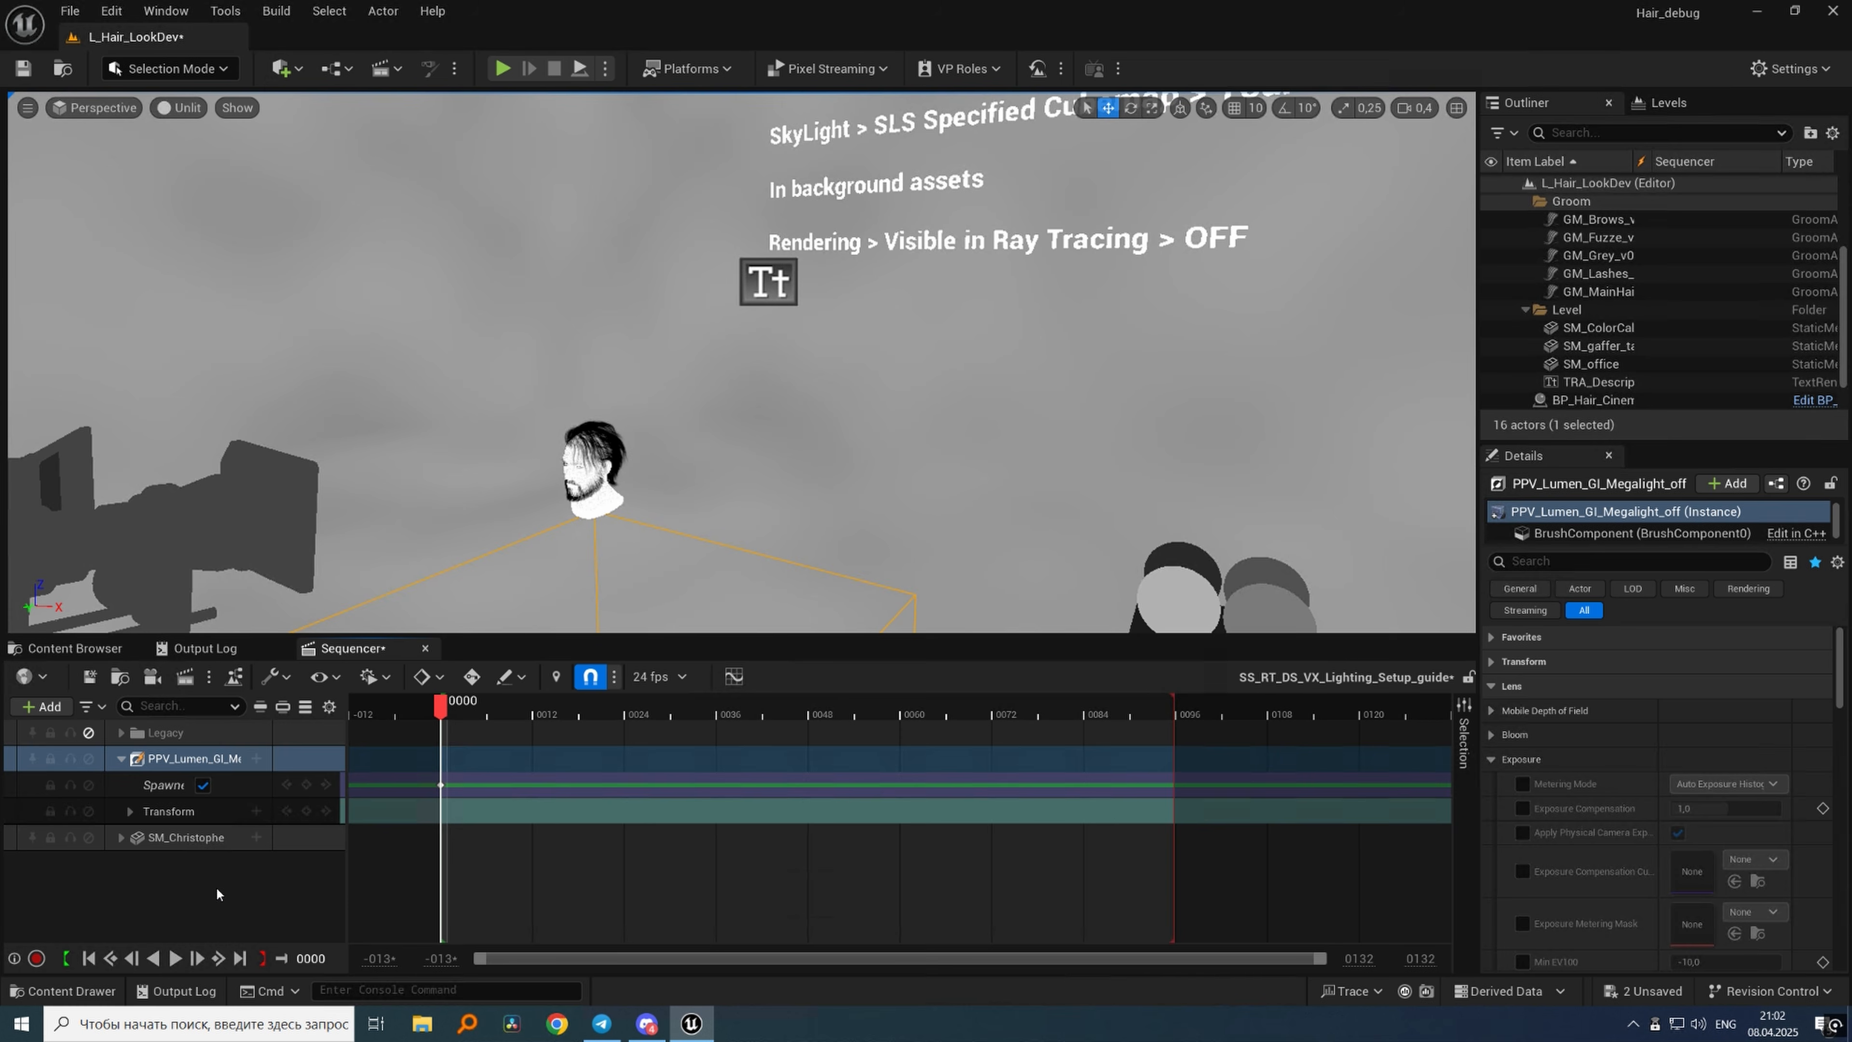
Override exposure in the Post Process Volume with Min EV100 -1,0 and Max EV100 1,0, and override MegaLights to off.
scroll(1526, 739, down, 3)
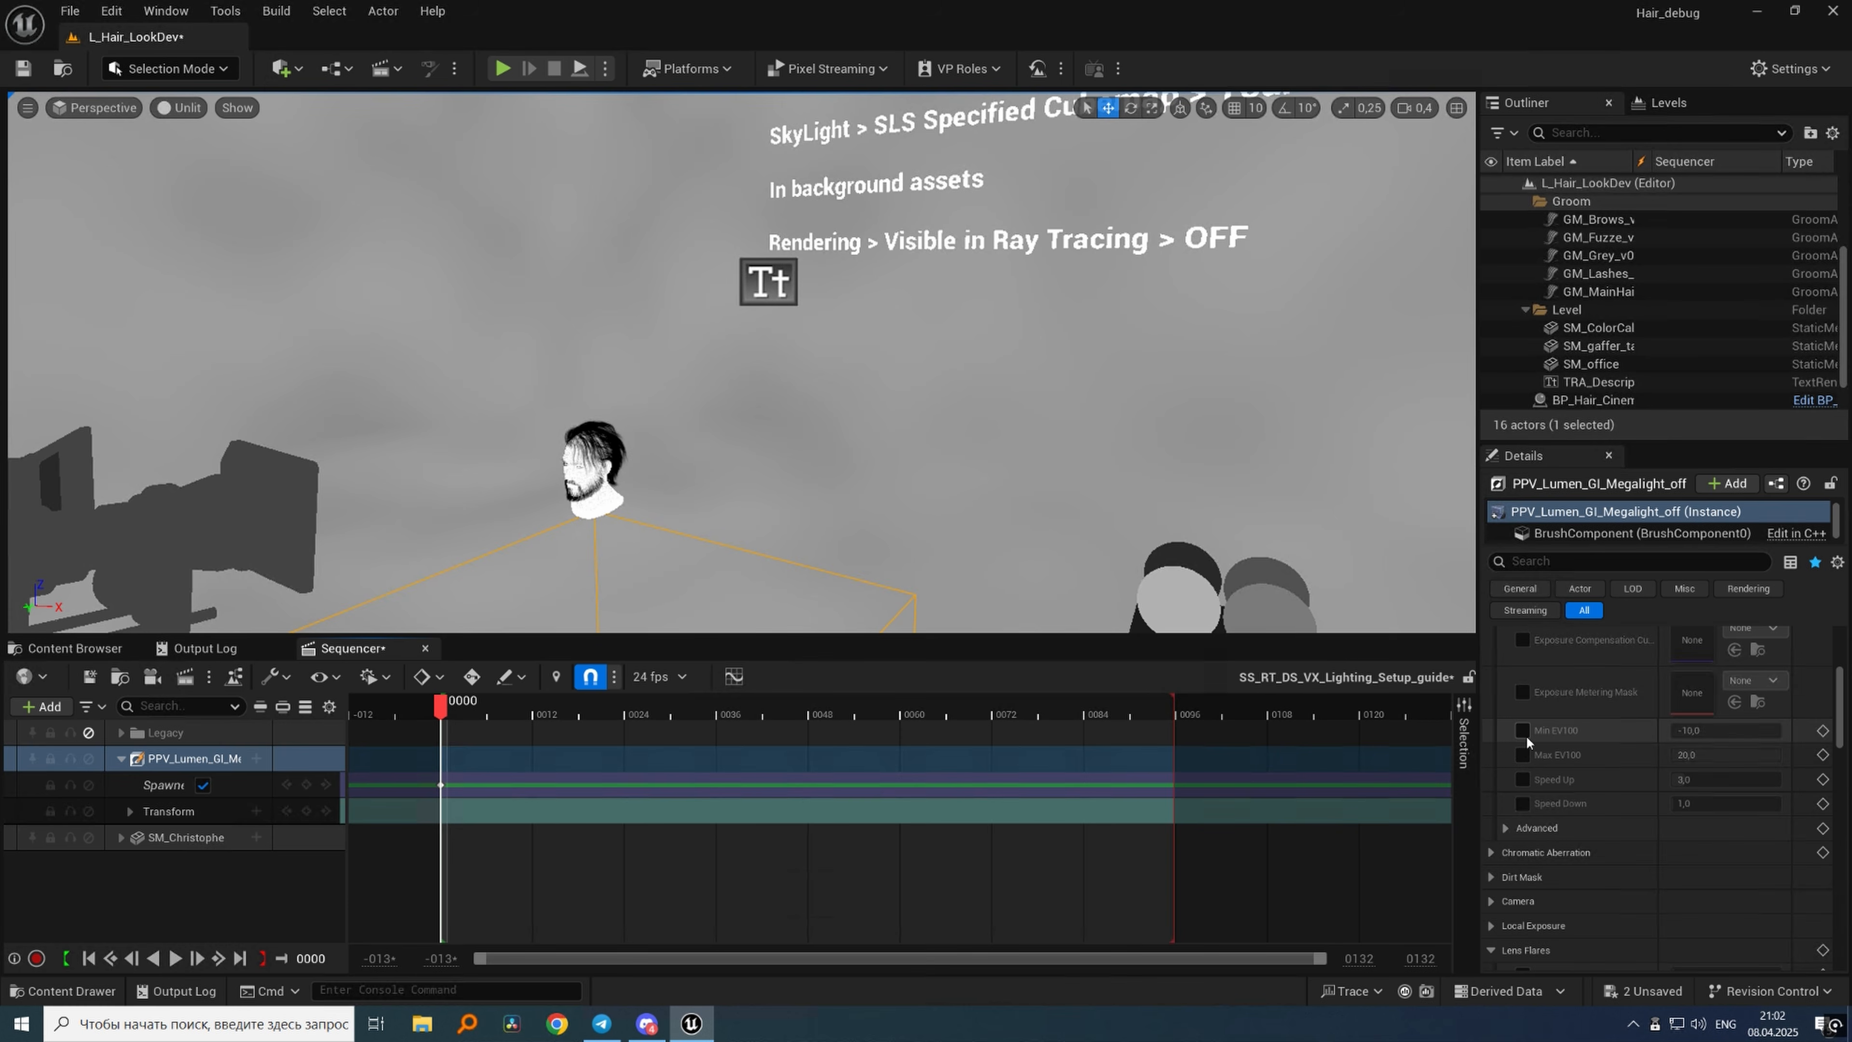
click(1523, 731)
click(1523, 754)
click(1700, 730)
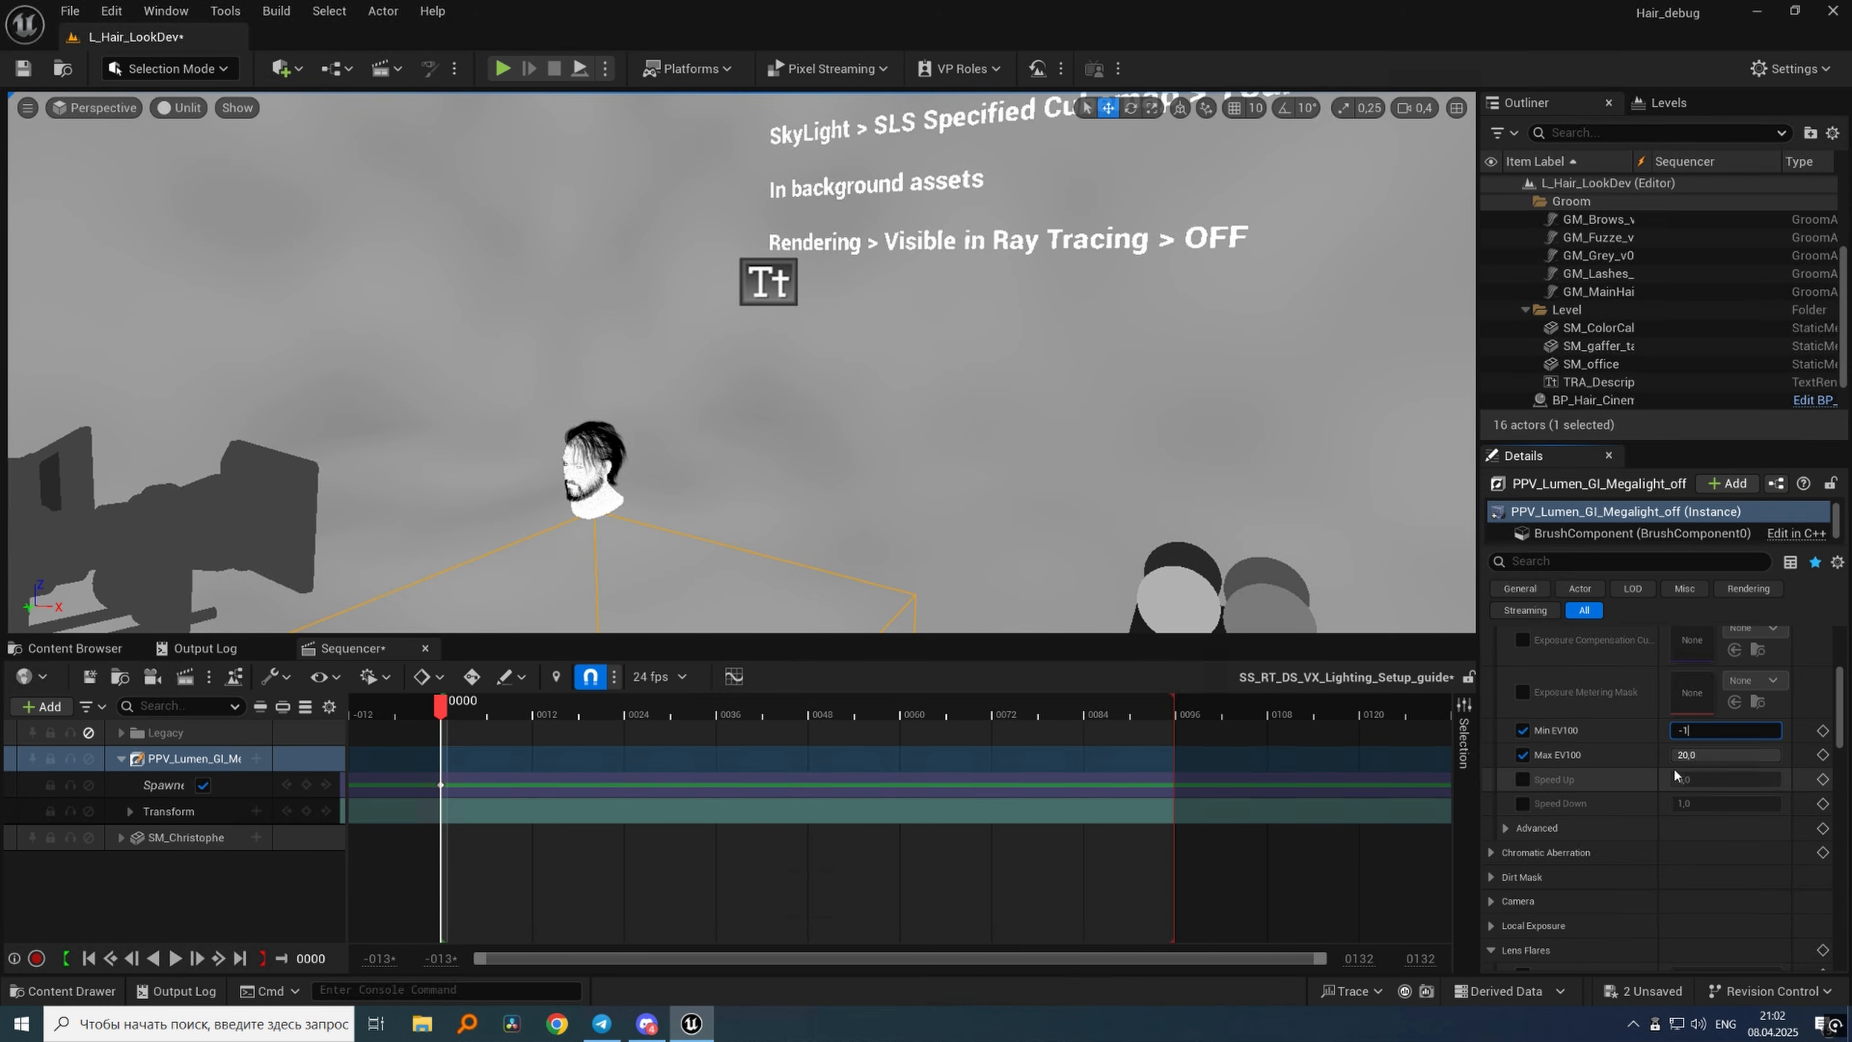
click(1683, 756)
text(1)
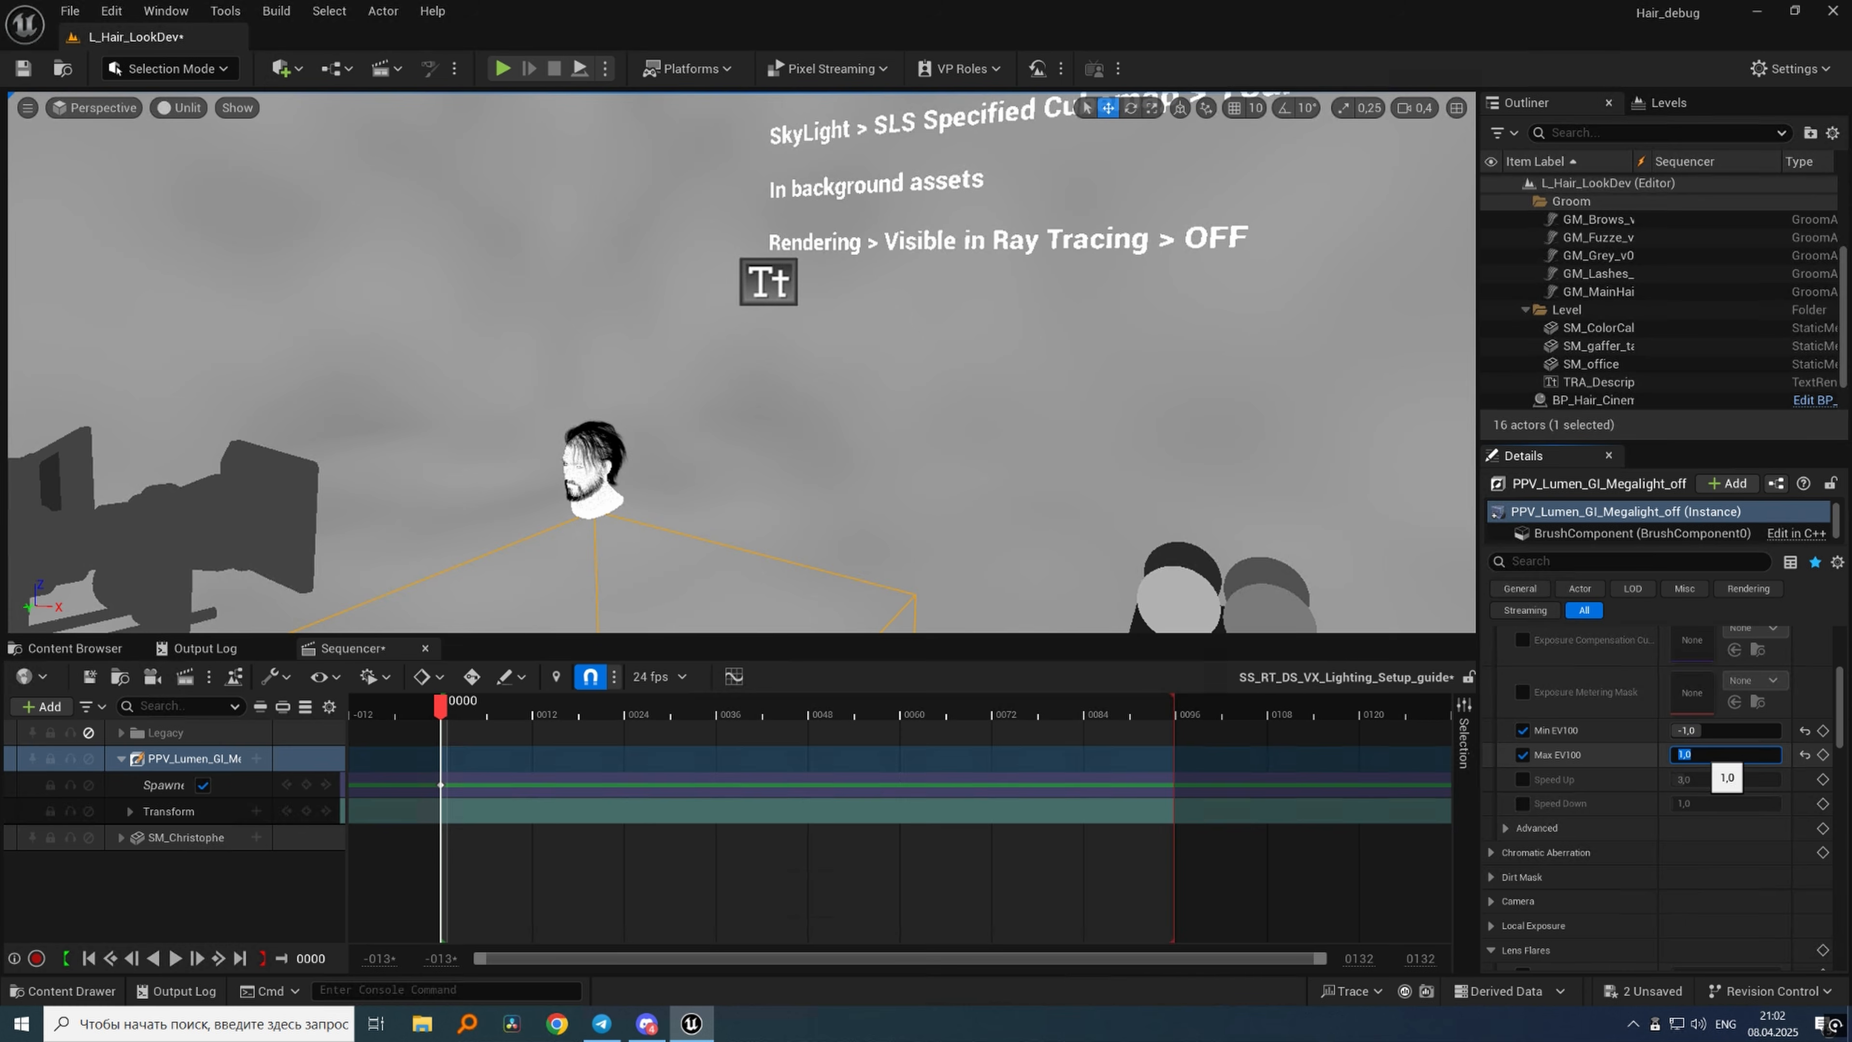
drag(1843, 719, 1841, 852)
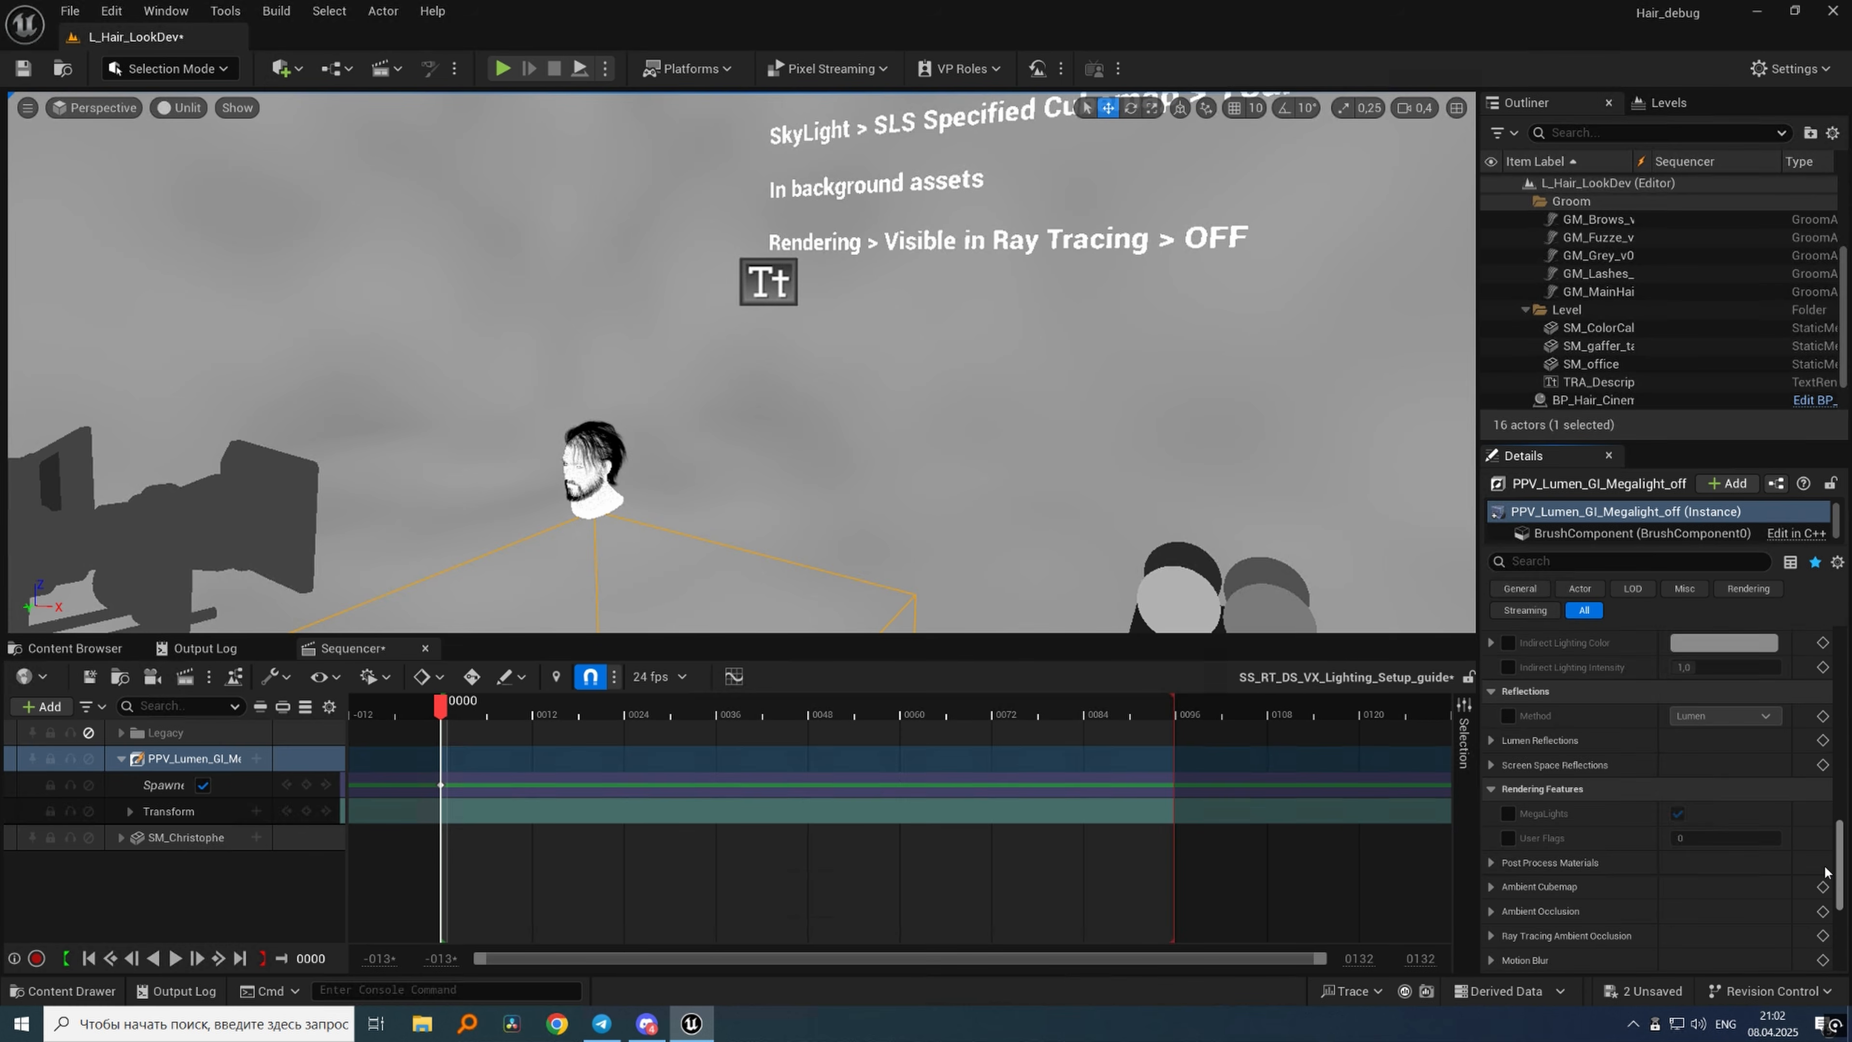
click(1509, 814)
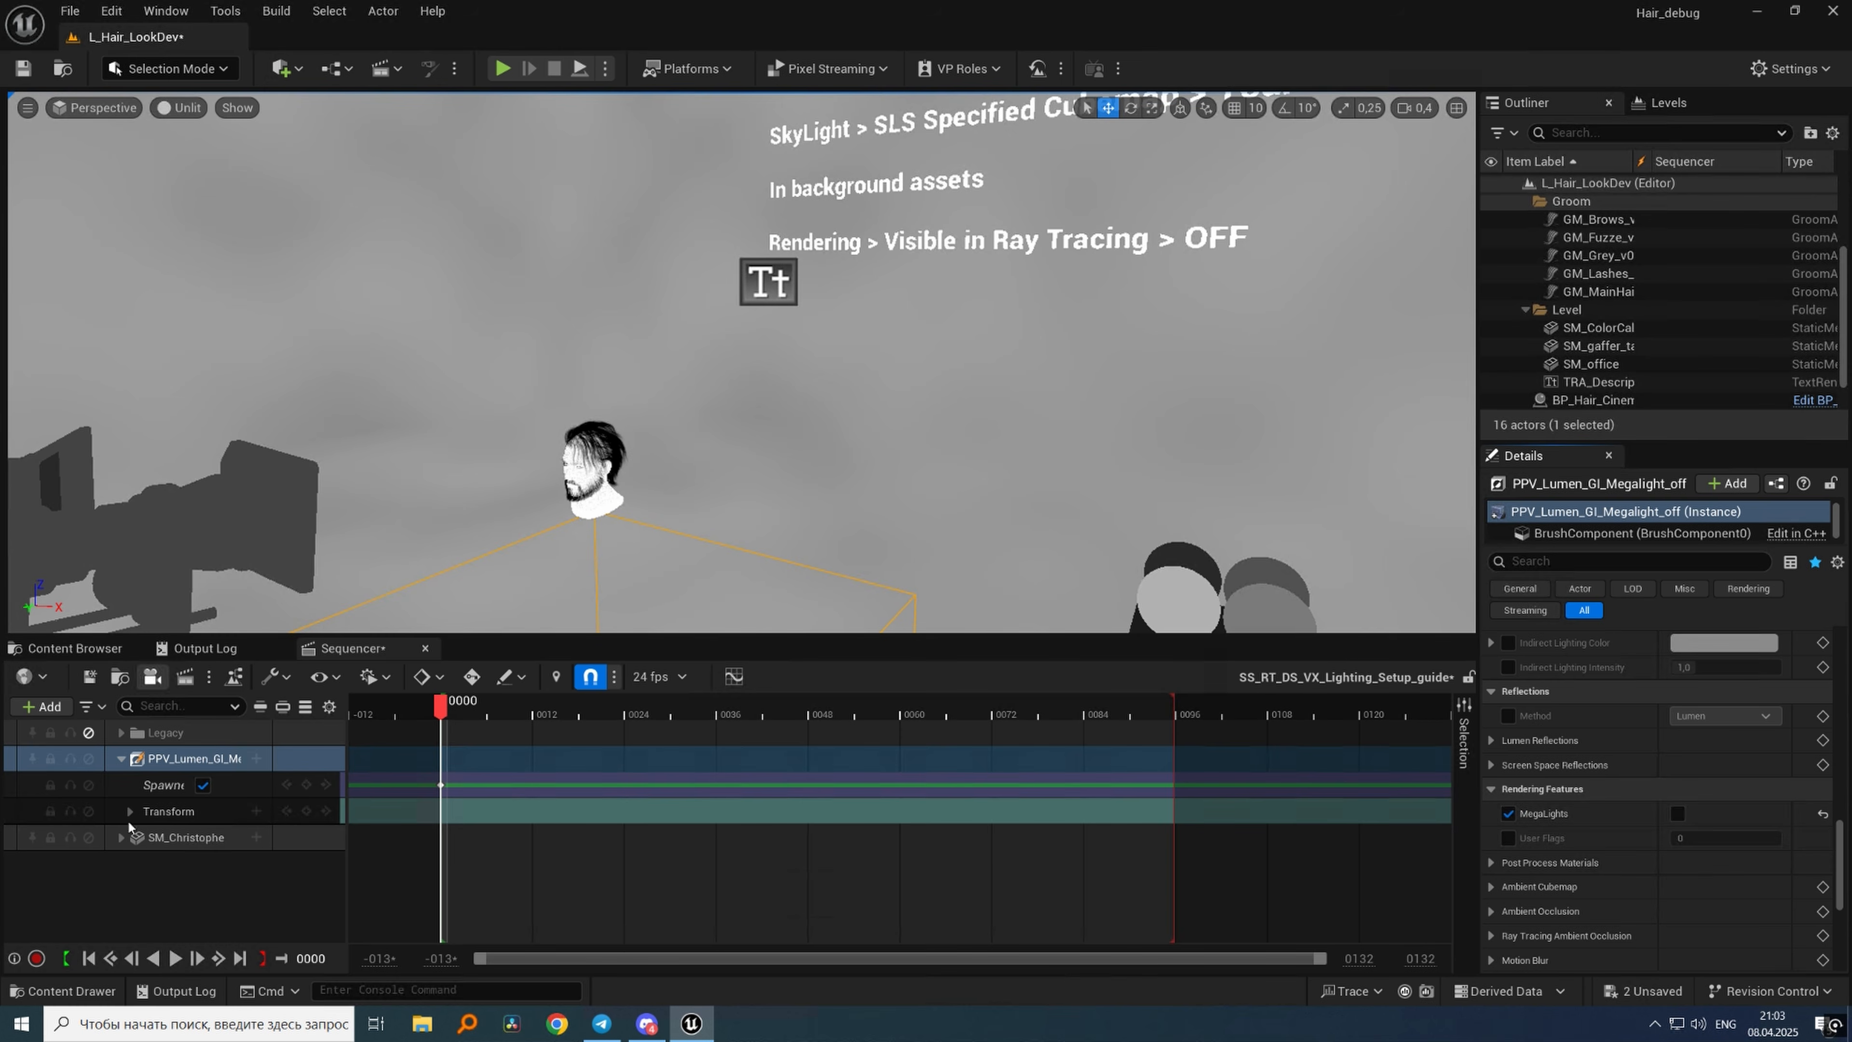
Add a Sky Light to the lighting sequence below the Post Process Volume and switch the viewport shading to Lit.
click(286, 68)
mouse_move(329, 267)
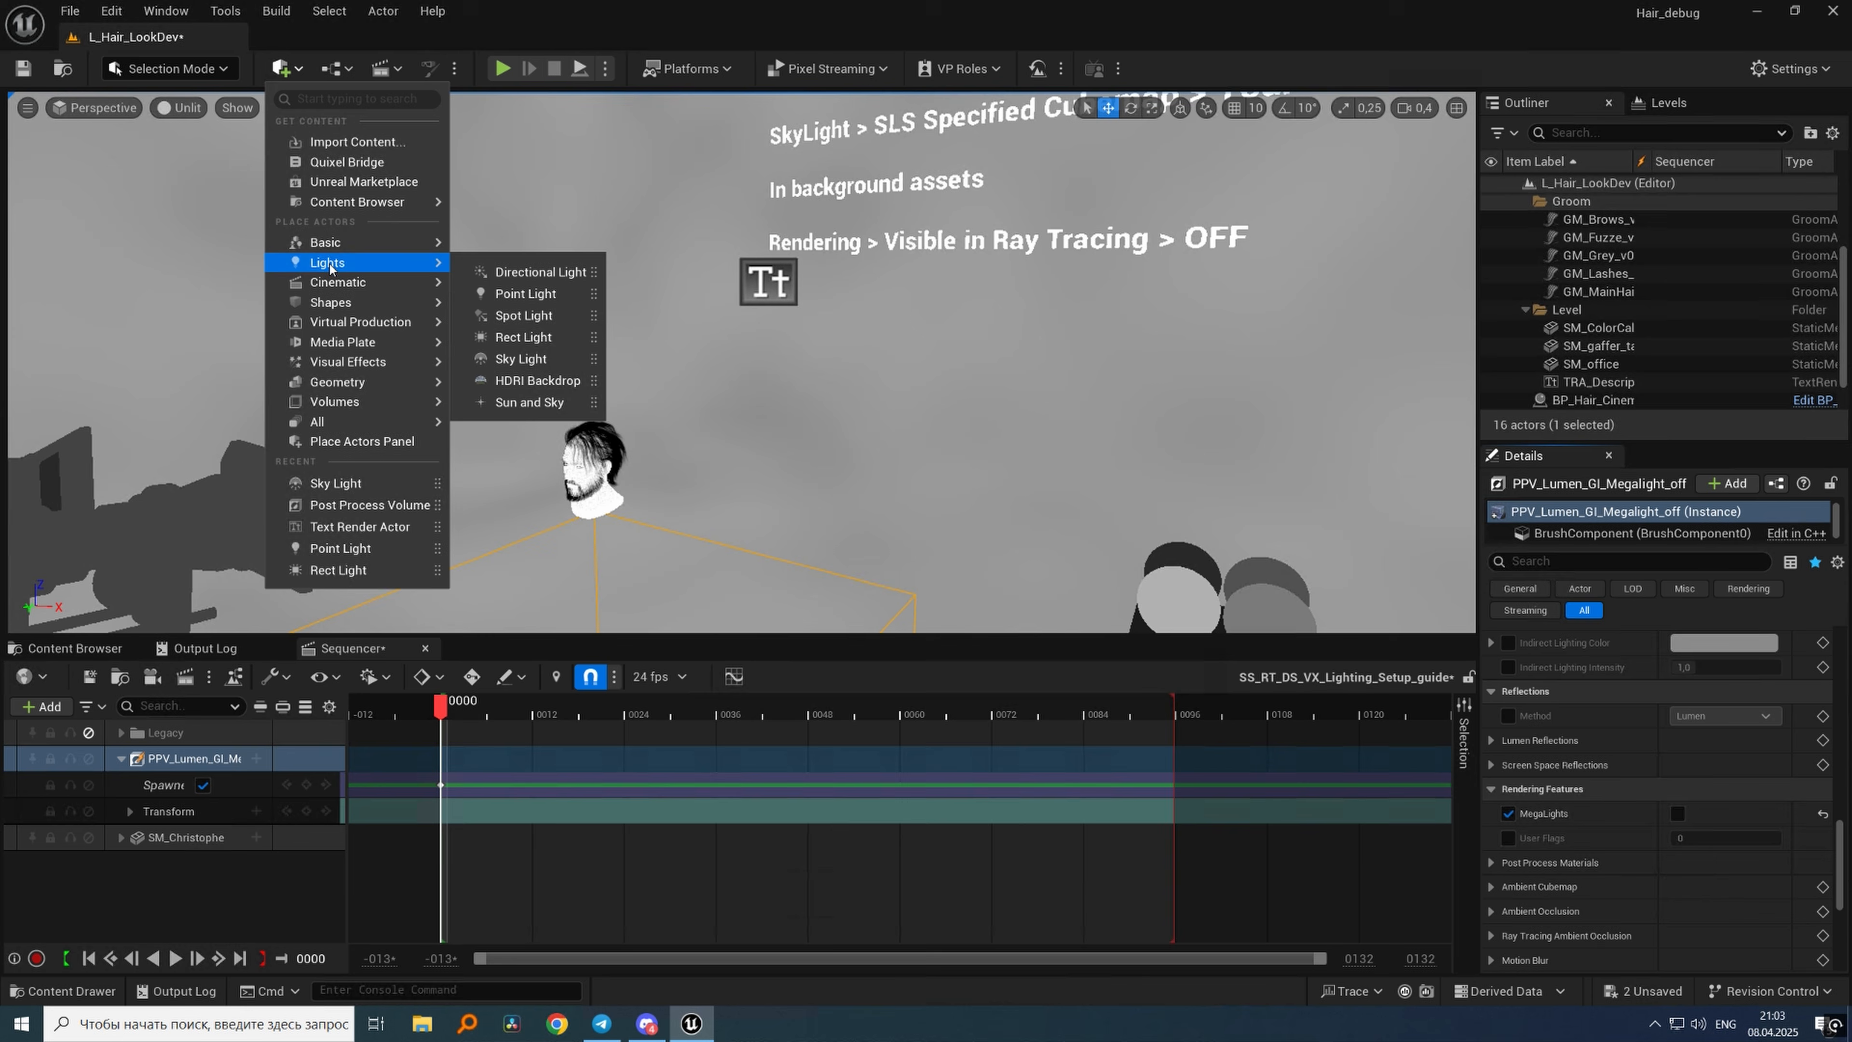
drag(508, 358, 268, 885)
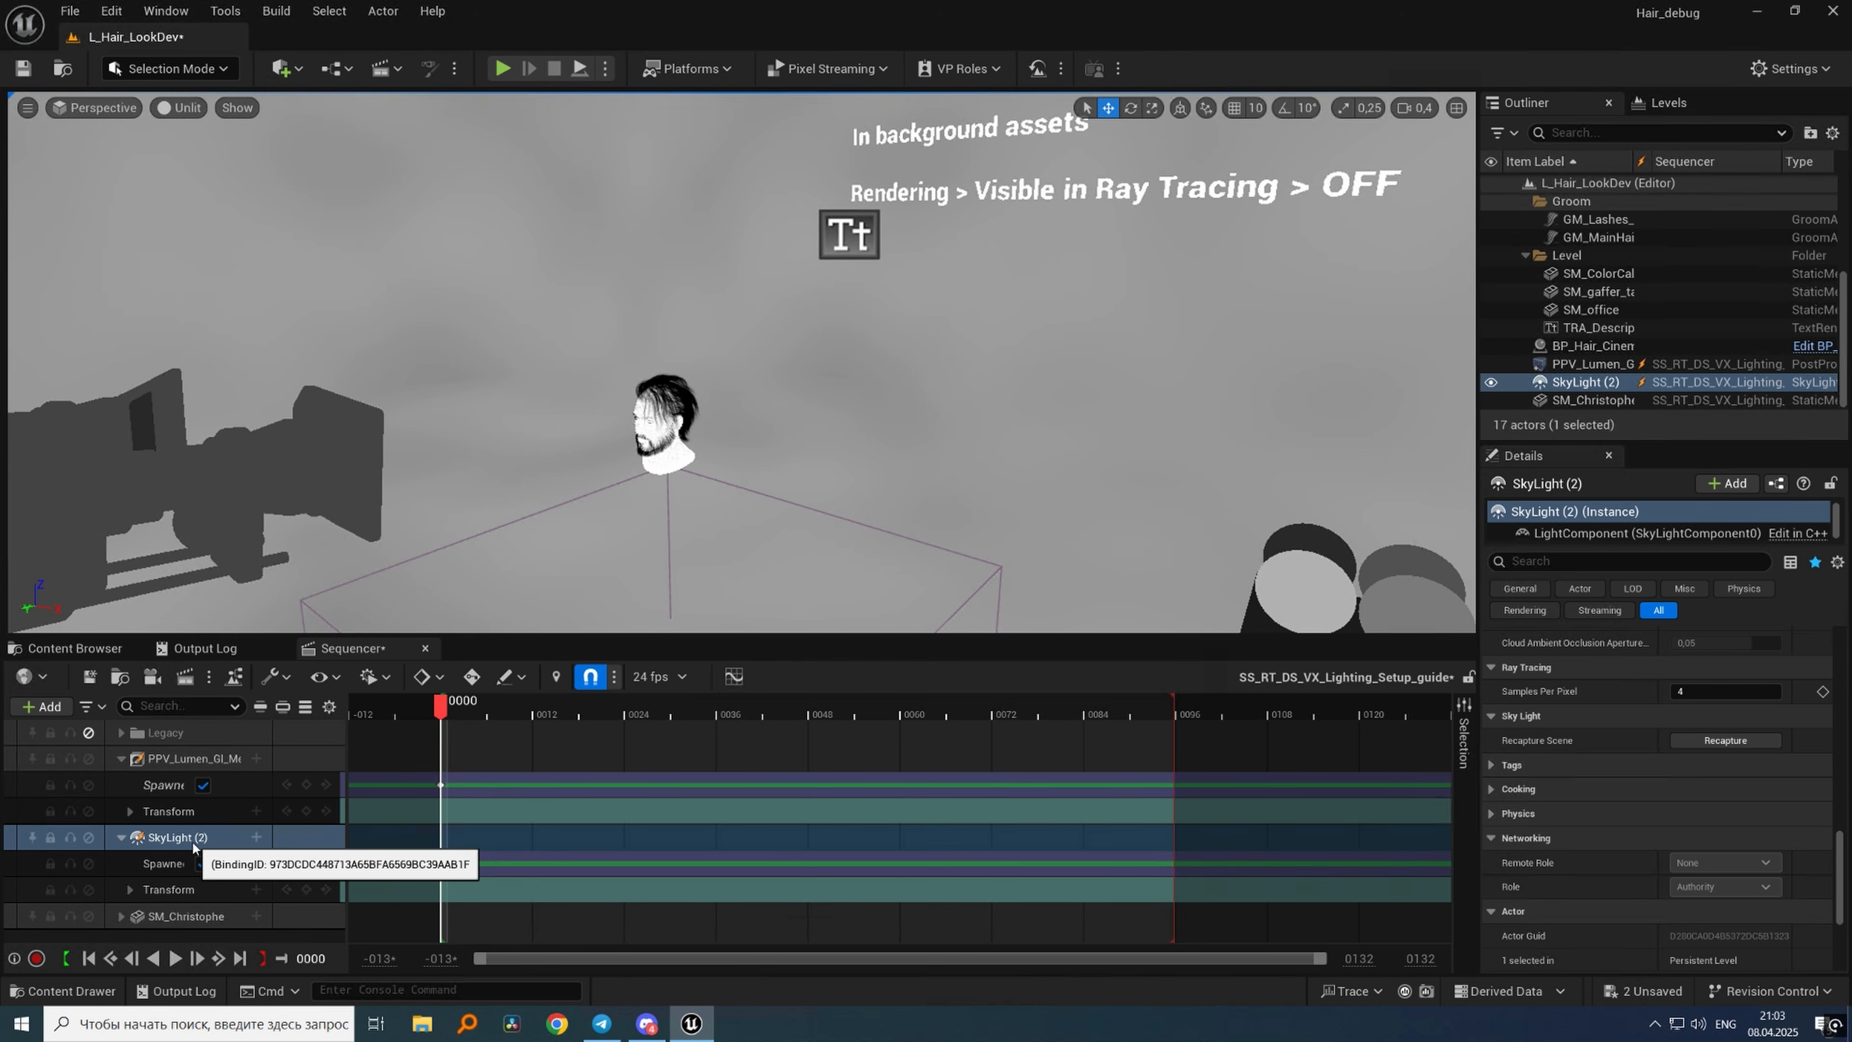
right_drag(467, 438, 507, 474)
key(alt+4)
key(w)
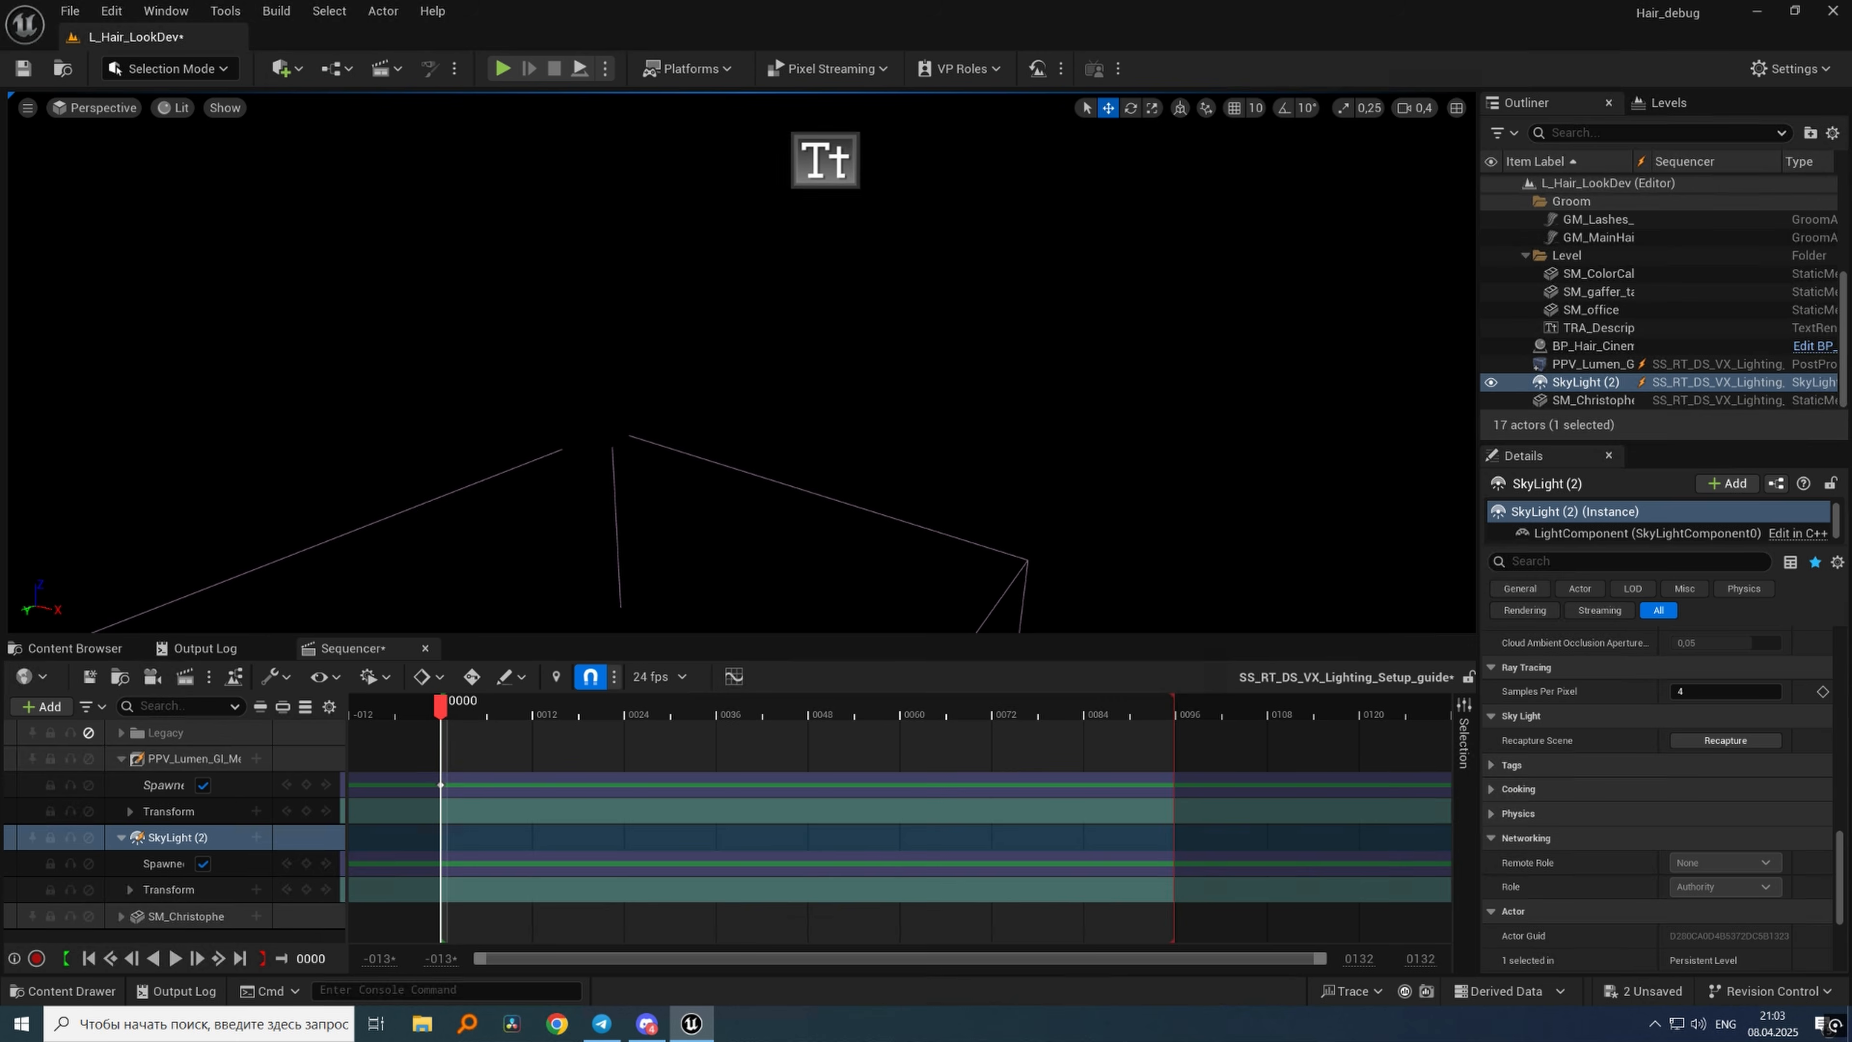
Set the SkyLight's Source Type to SLS Specified Cubemap and assign the cubemap whose name starts with "approac".
drag(1843, 861, 1843, 691)
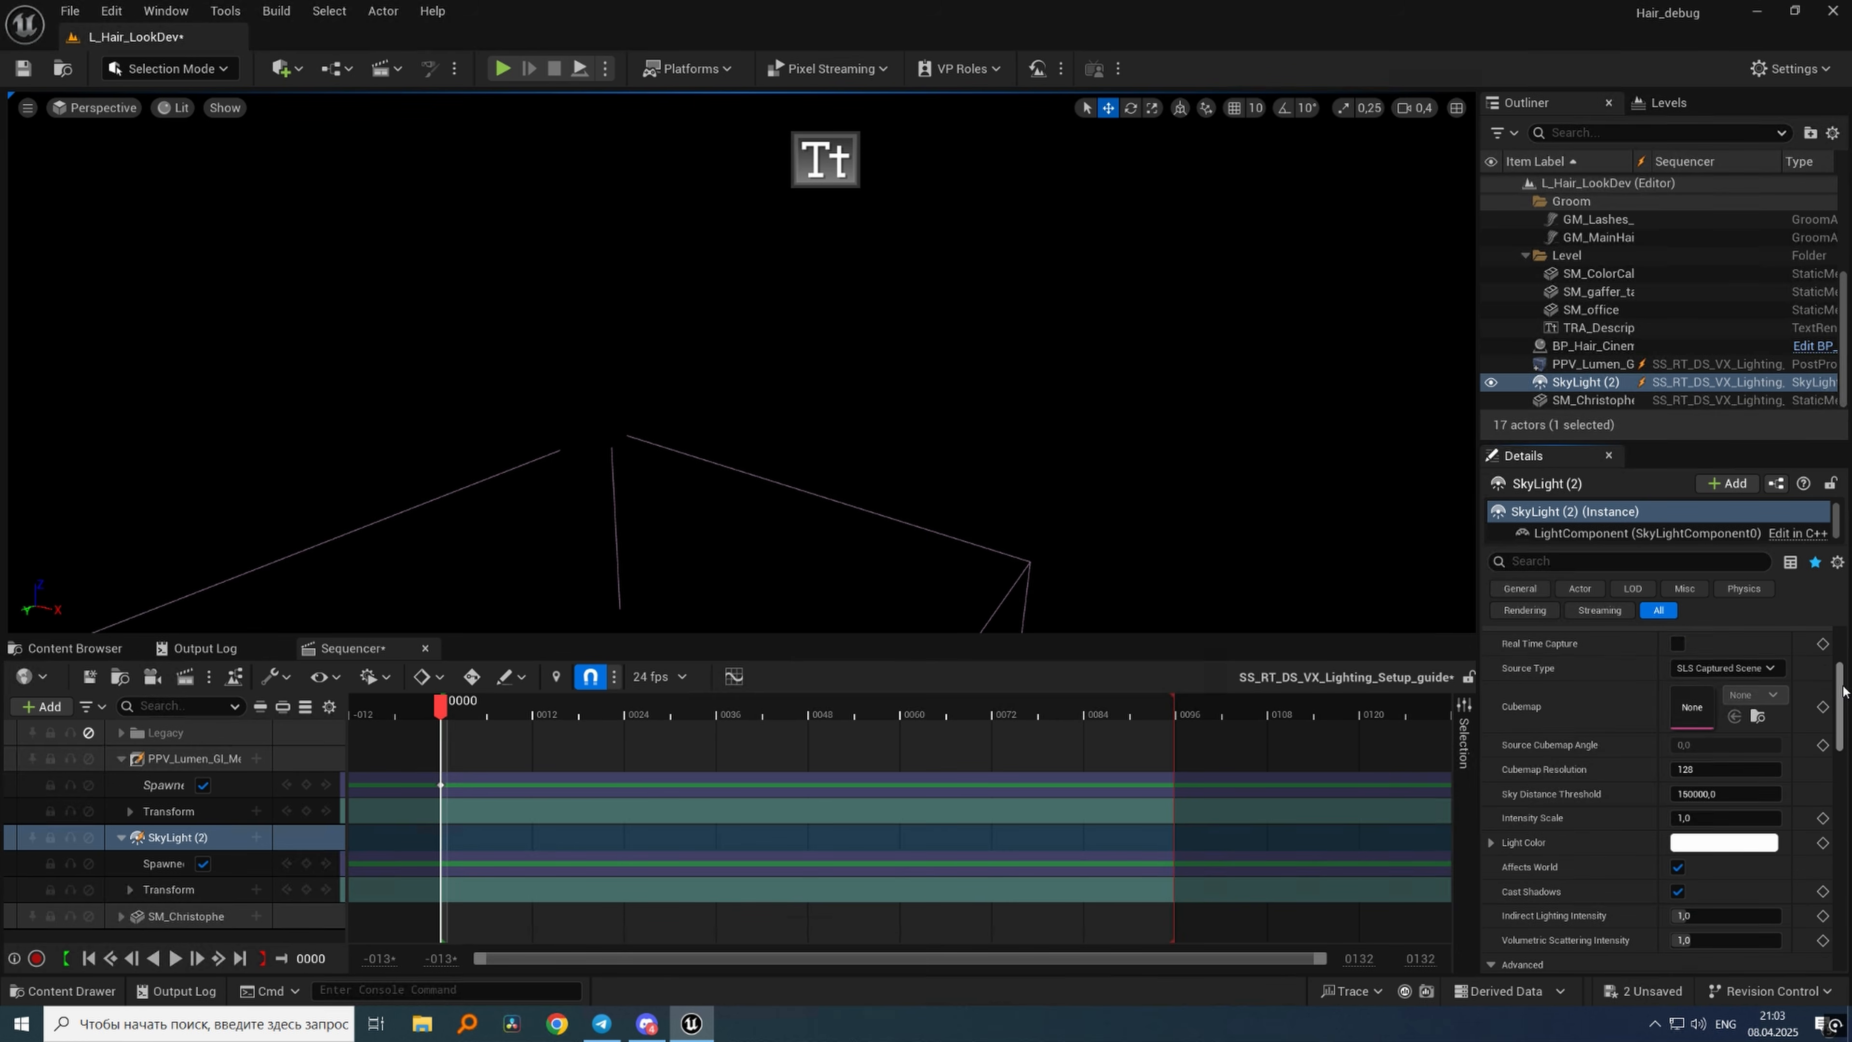
click(1729, 665)
click(1714, 703)
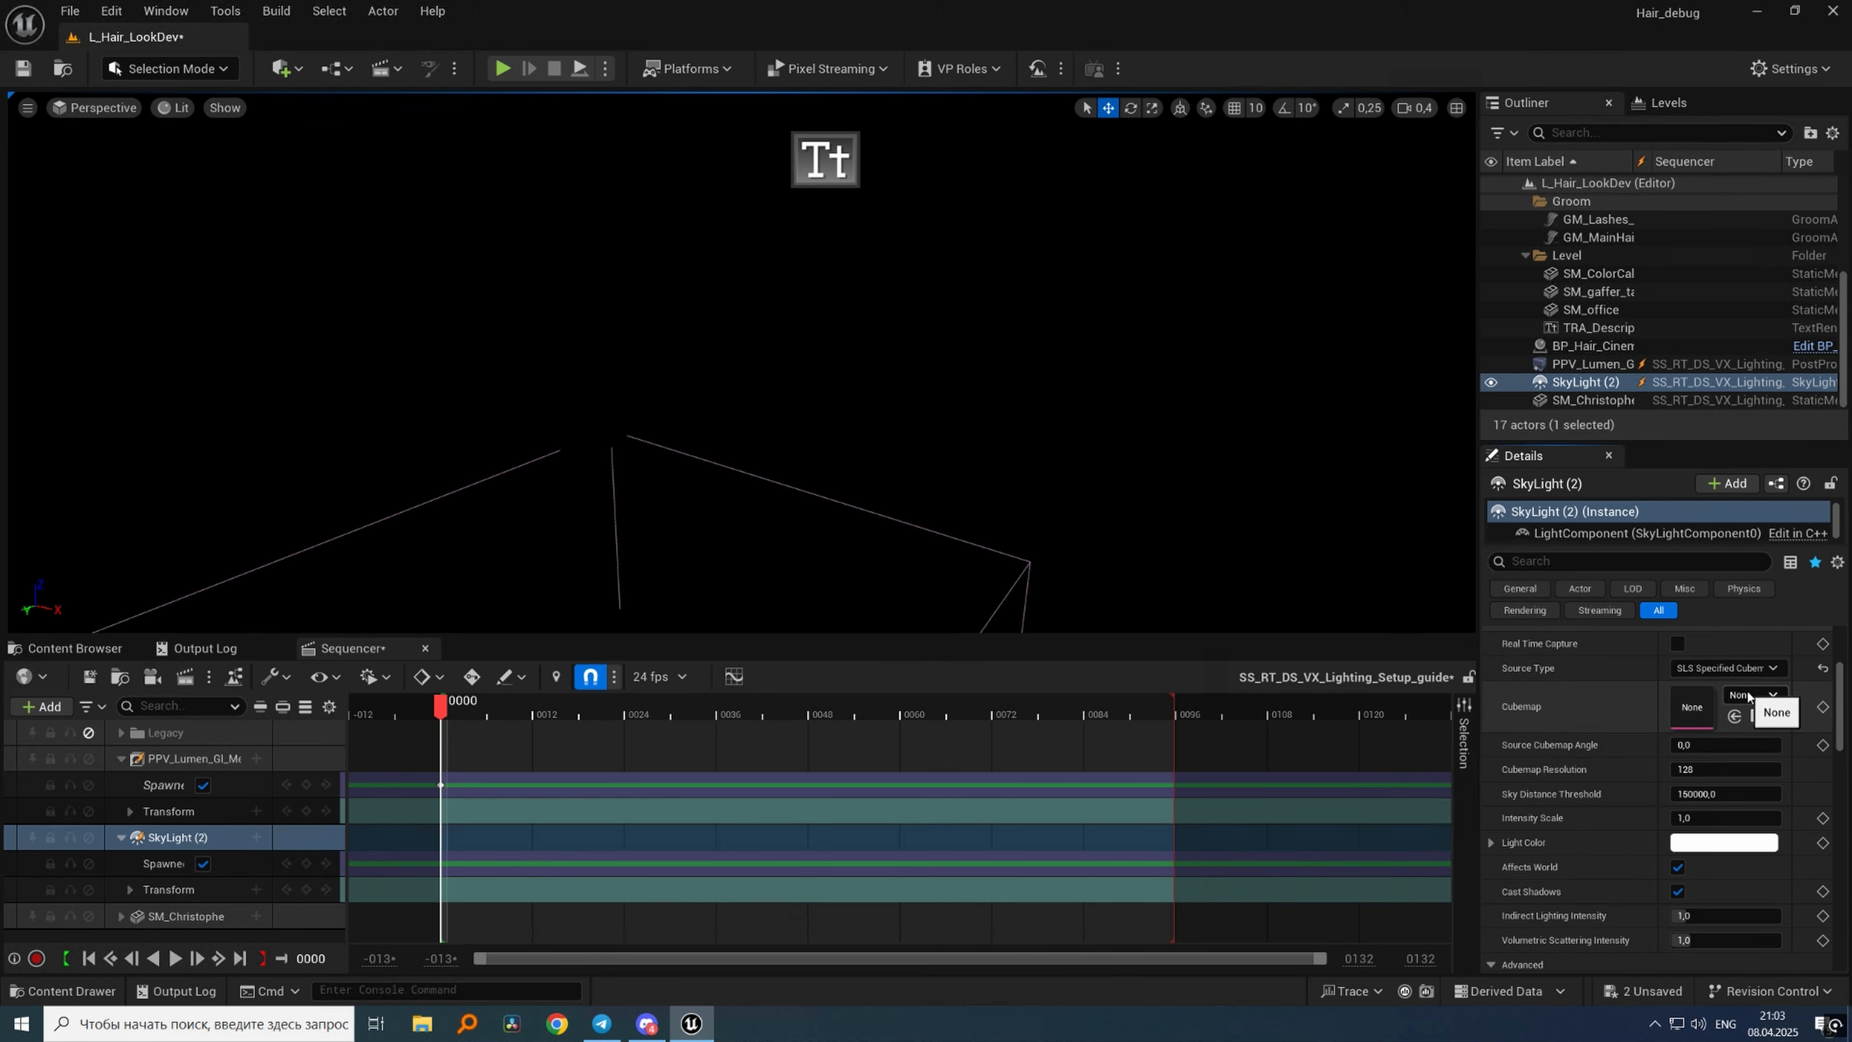
click(1748, 695)
click(1611, 530)
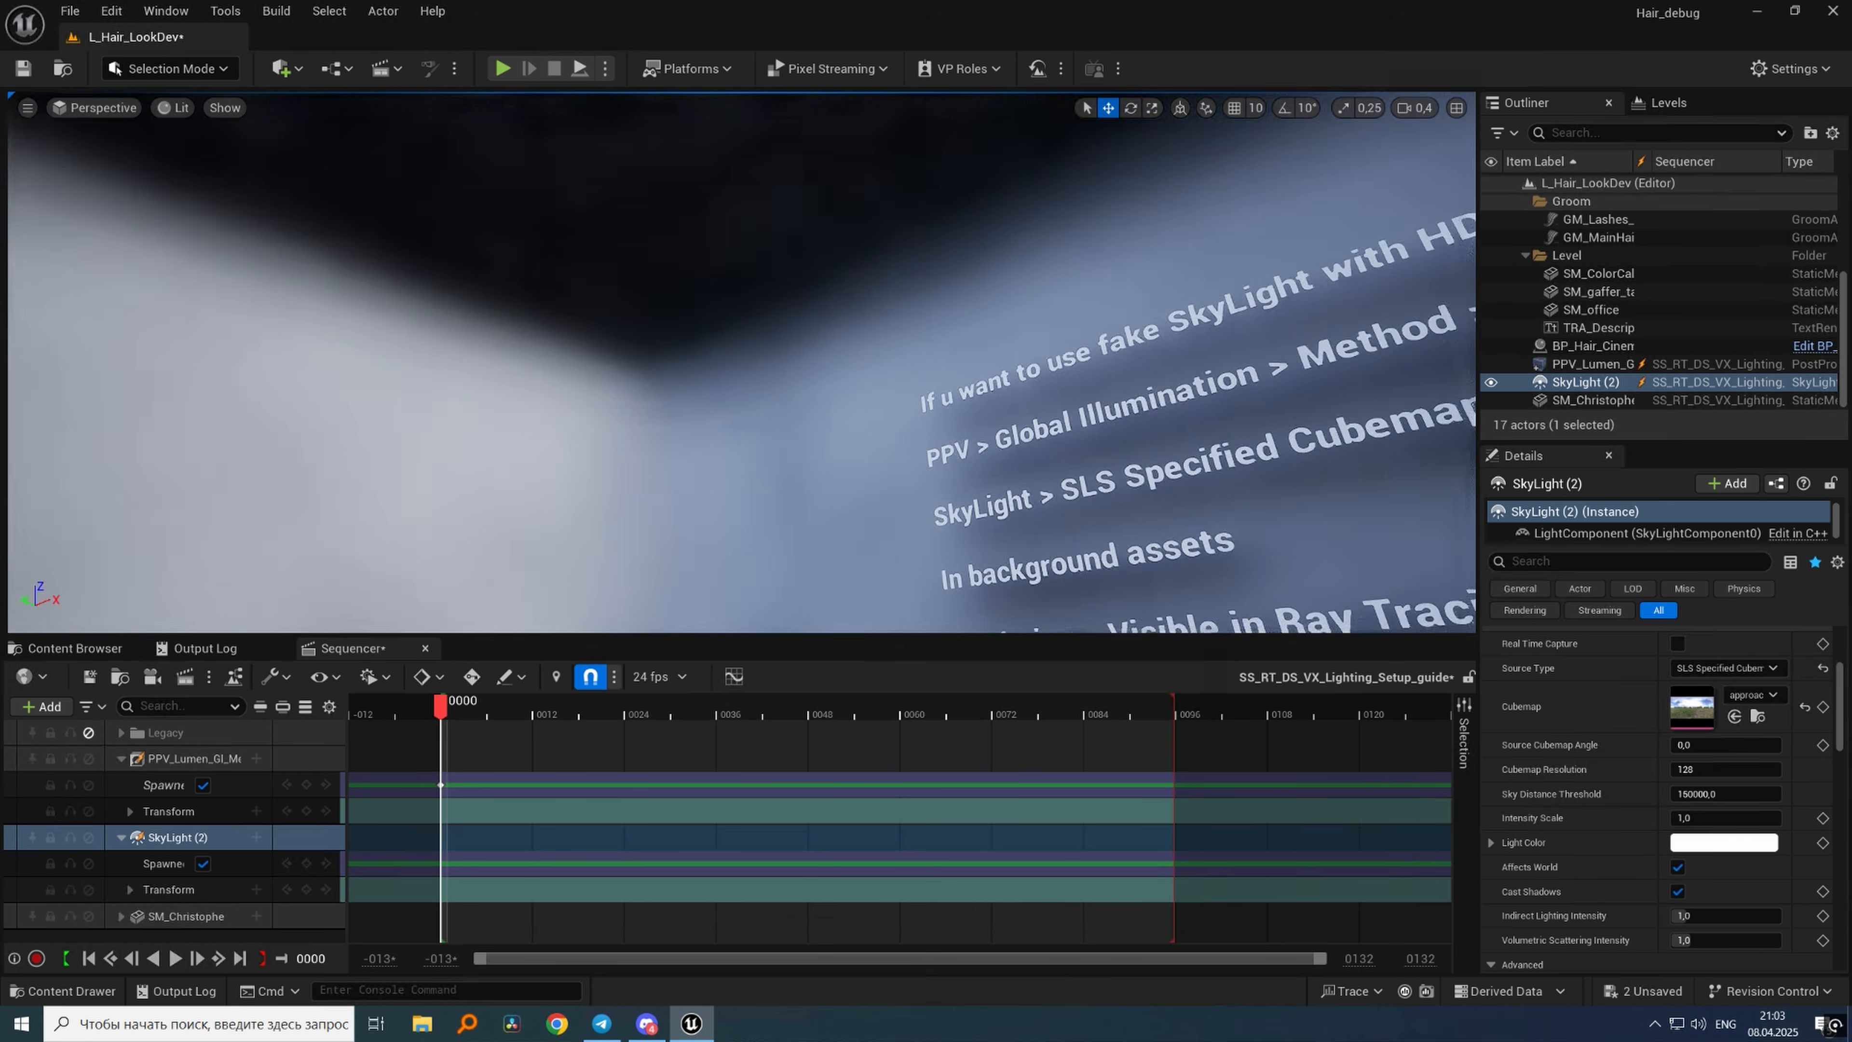
Move the SkyLight actor up from the floor and sideways so it sits beside the character's head.
right_drag(741, 362, 678, 595)
key(d)
key(g)
key(g)
key(s)
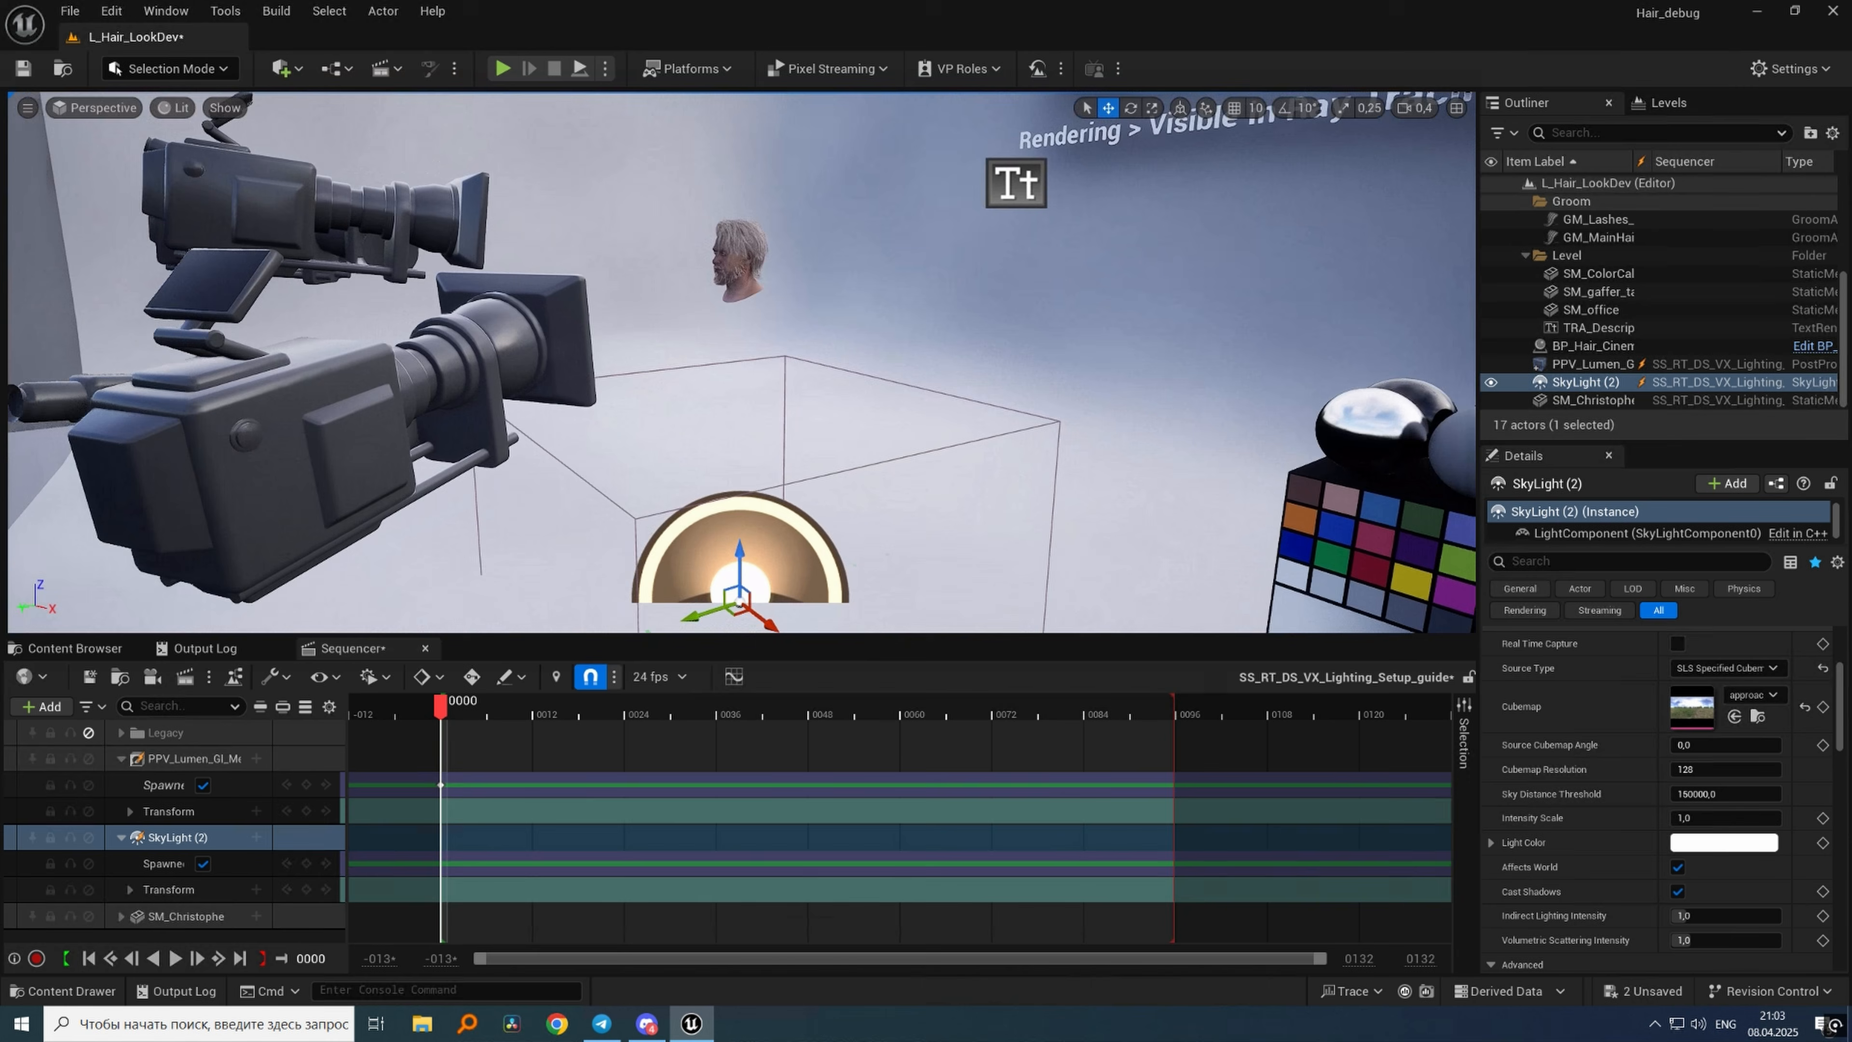
drag(731, 568, 732, 312)
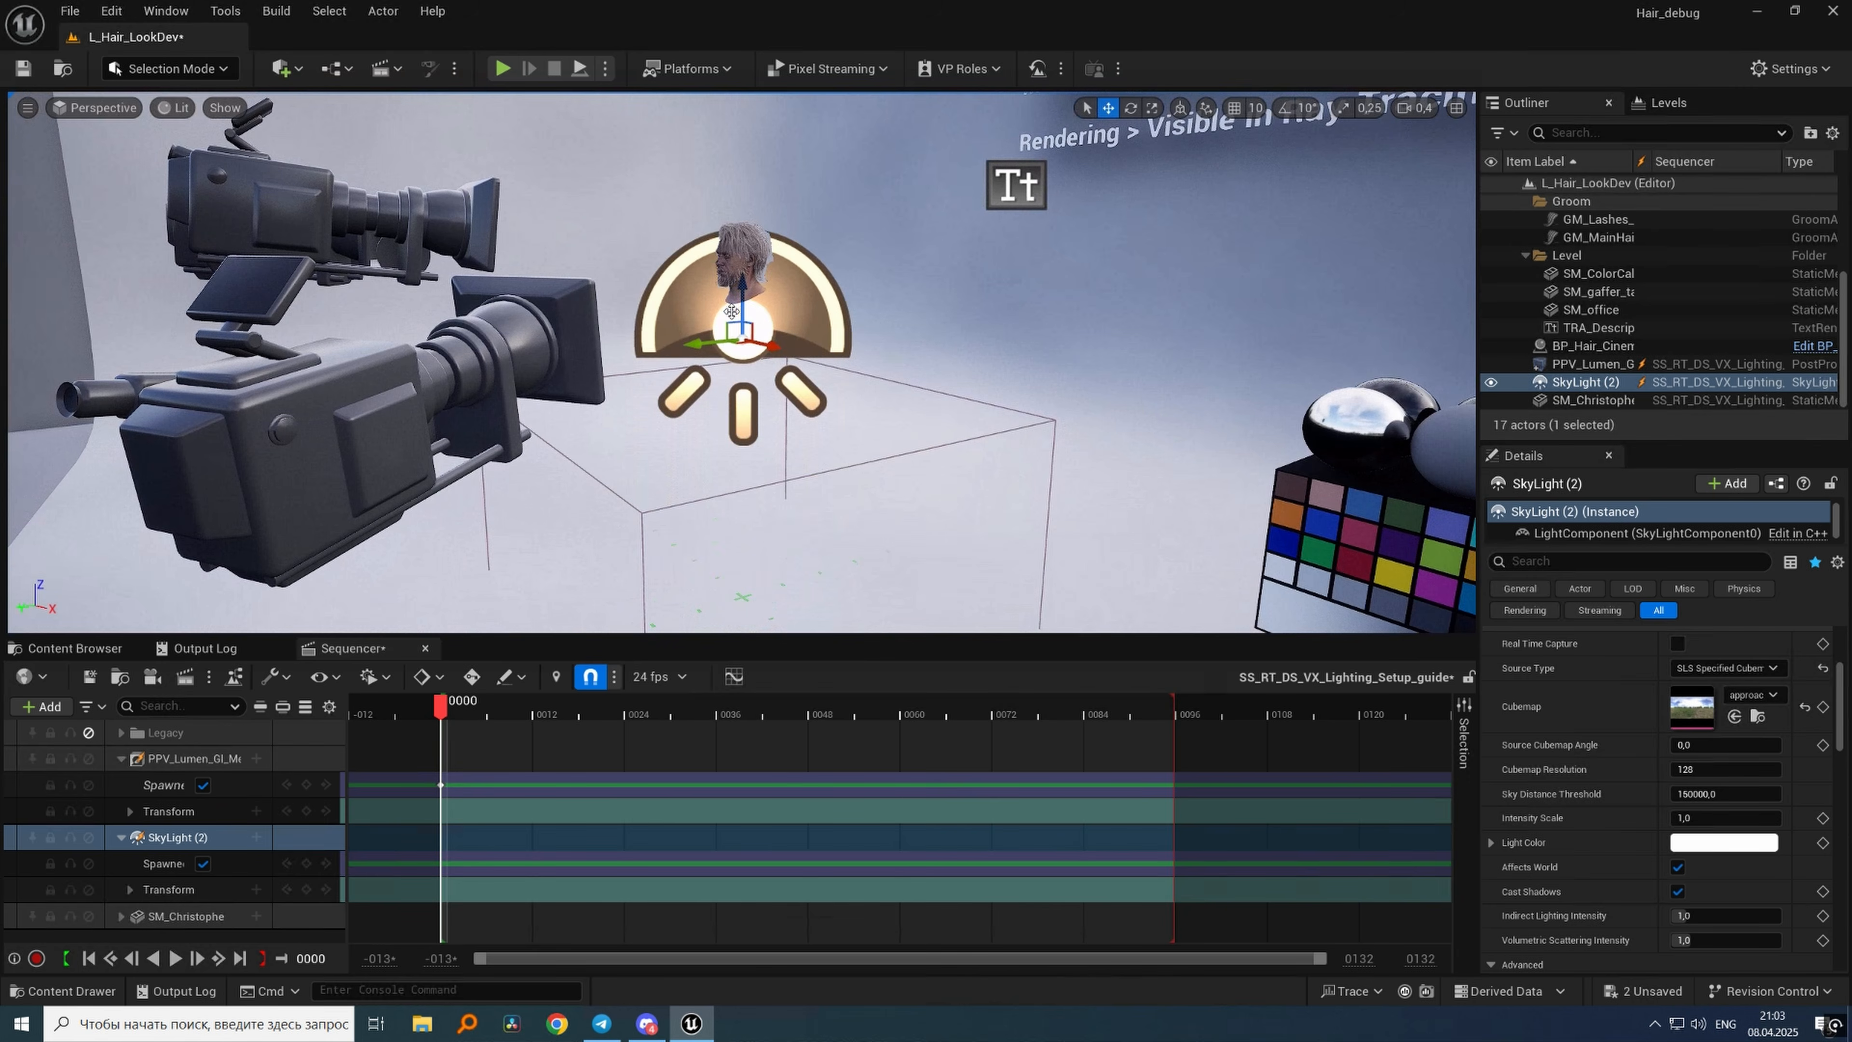
right_drag(731, 312, 720, 312)
drag(772, 301, 699, 326)
mouse_move(699, 326)
right_down()
mouse_move(722, 280)
mouse_move(730, 317)
right_up()
key(w)
key(w)
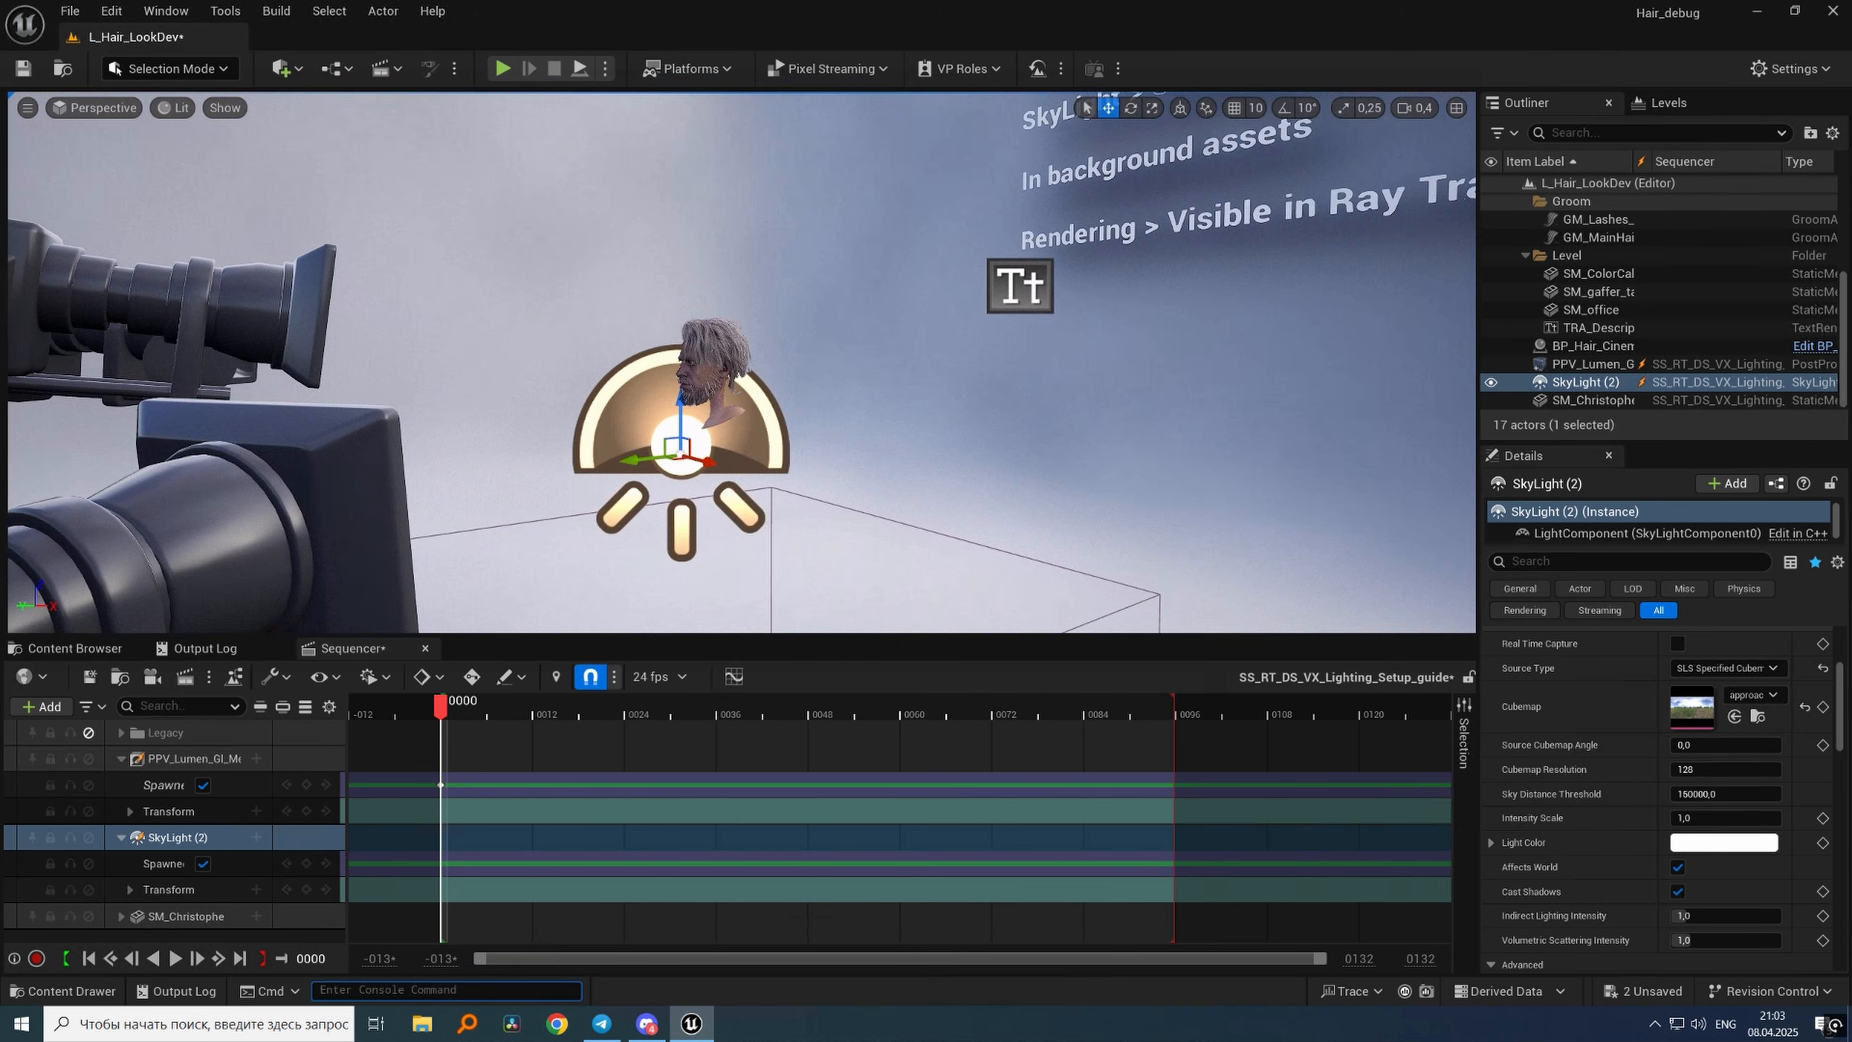
Run ShowFlag.VisualizeSkyLightIlluminance 1, and set the SkyLight's Source Cubemap Angle to about 69,7 and Sky Distance Threshold to 1,0.
key(Up)
key(Up)
key(Return)
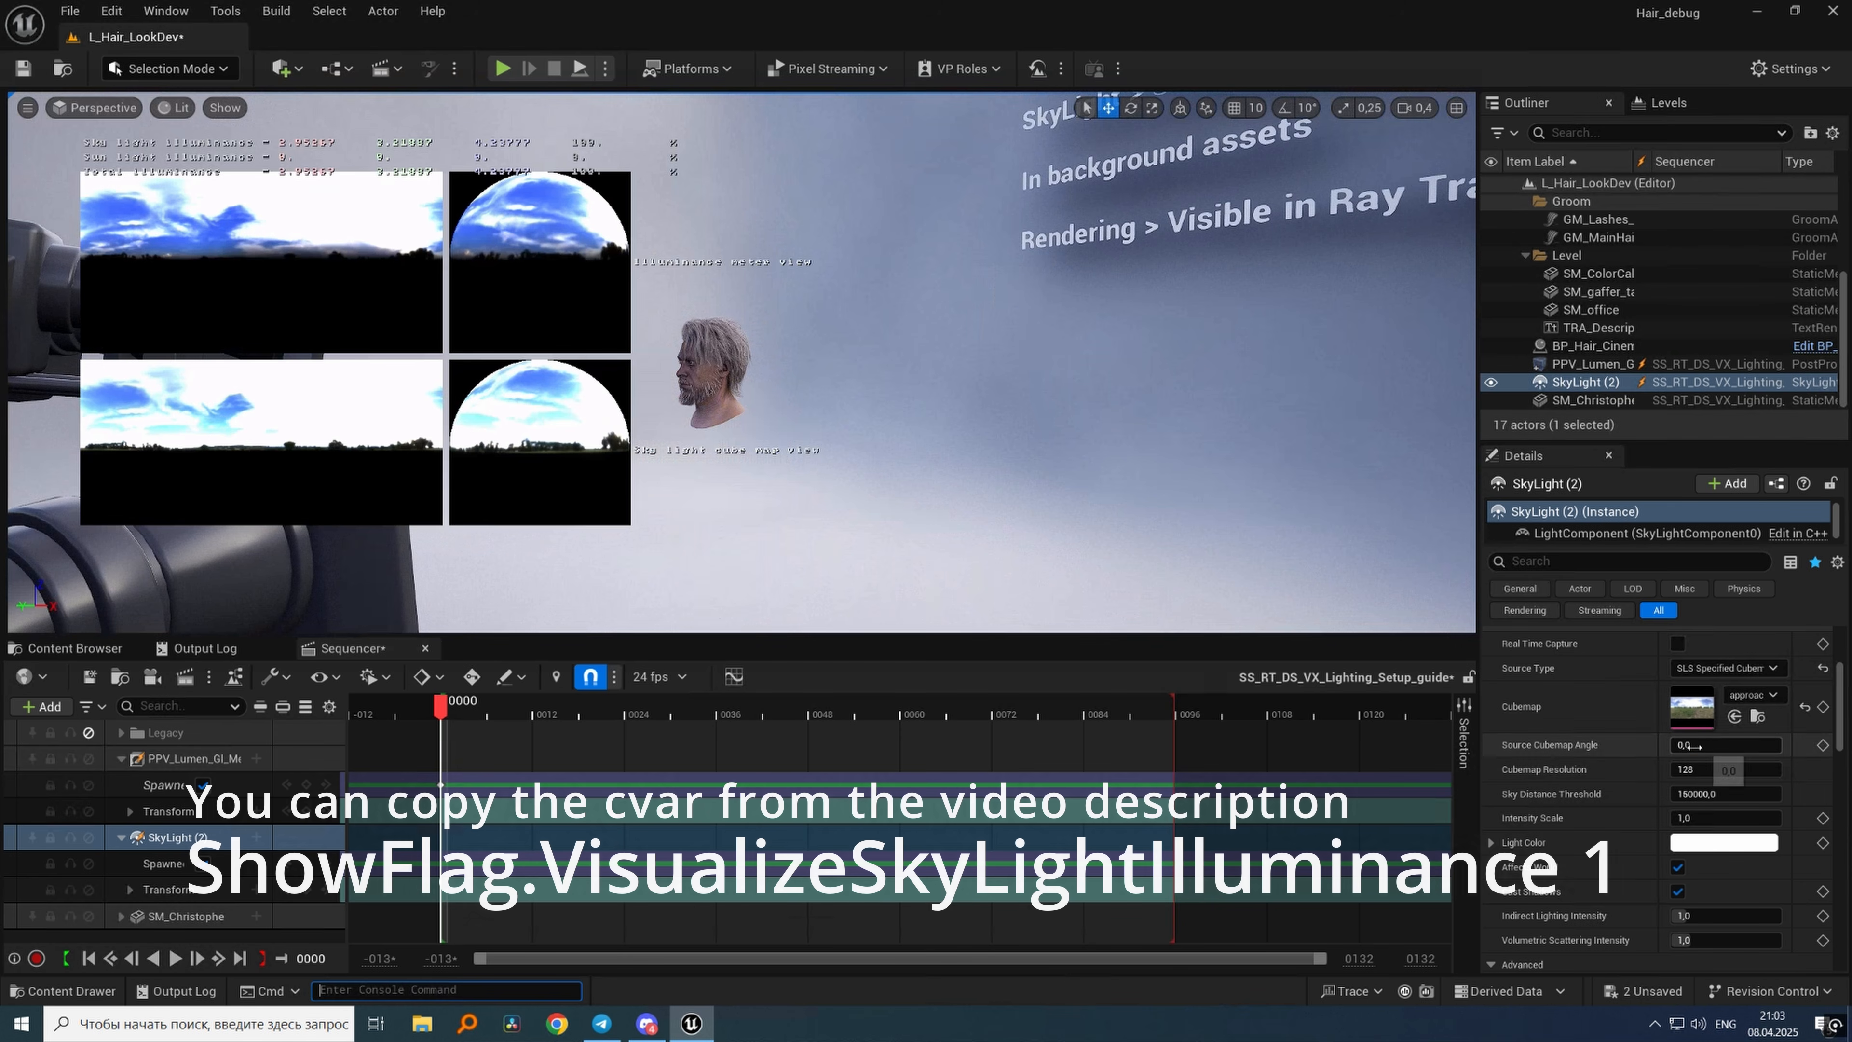
mouse_move(1689, 745)
mouse_down()
mouse_move(1772, 745)
mouse_move(1710, 745)
mouse_up()
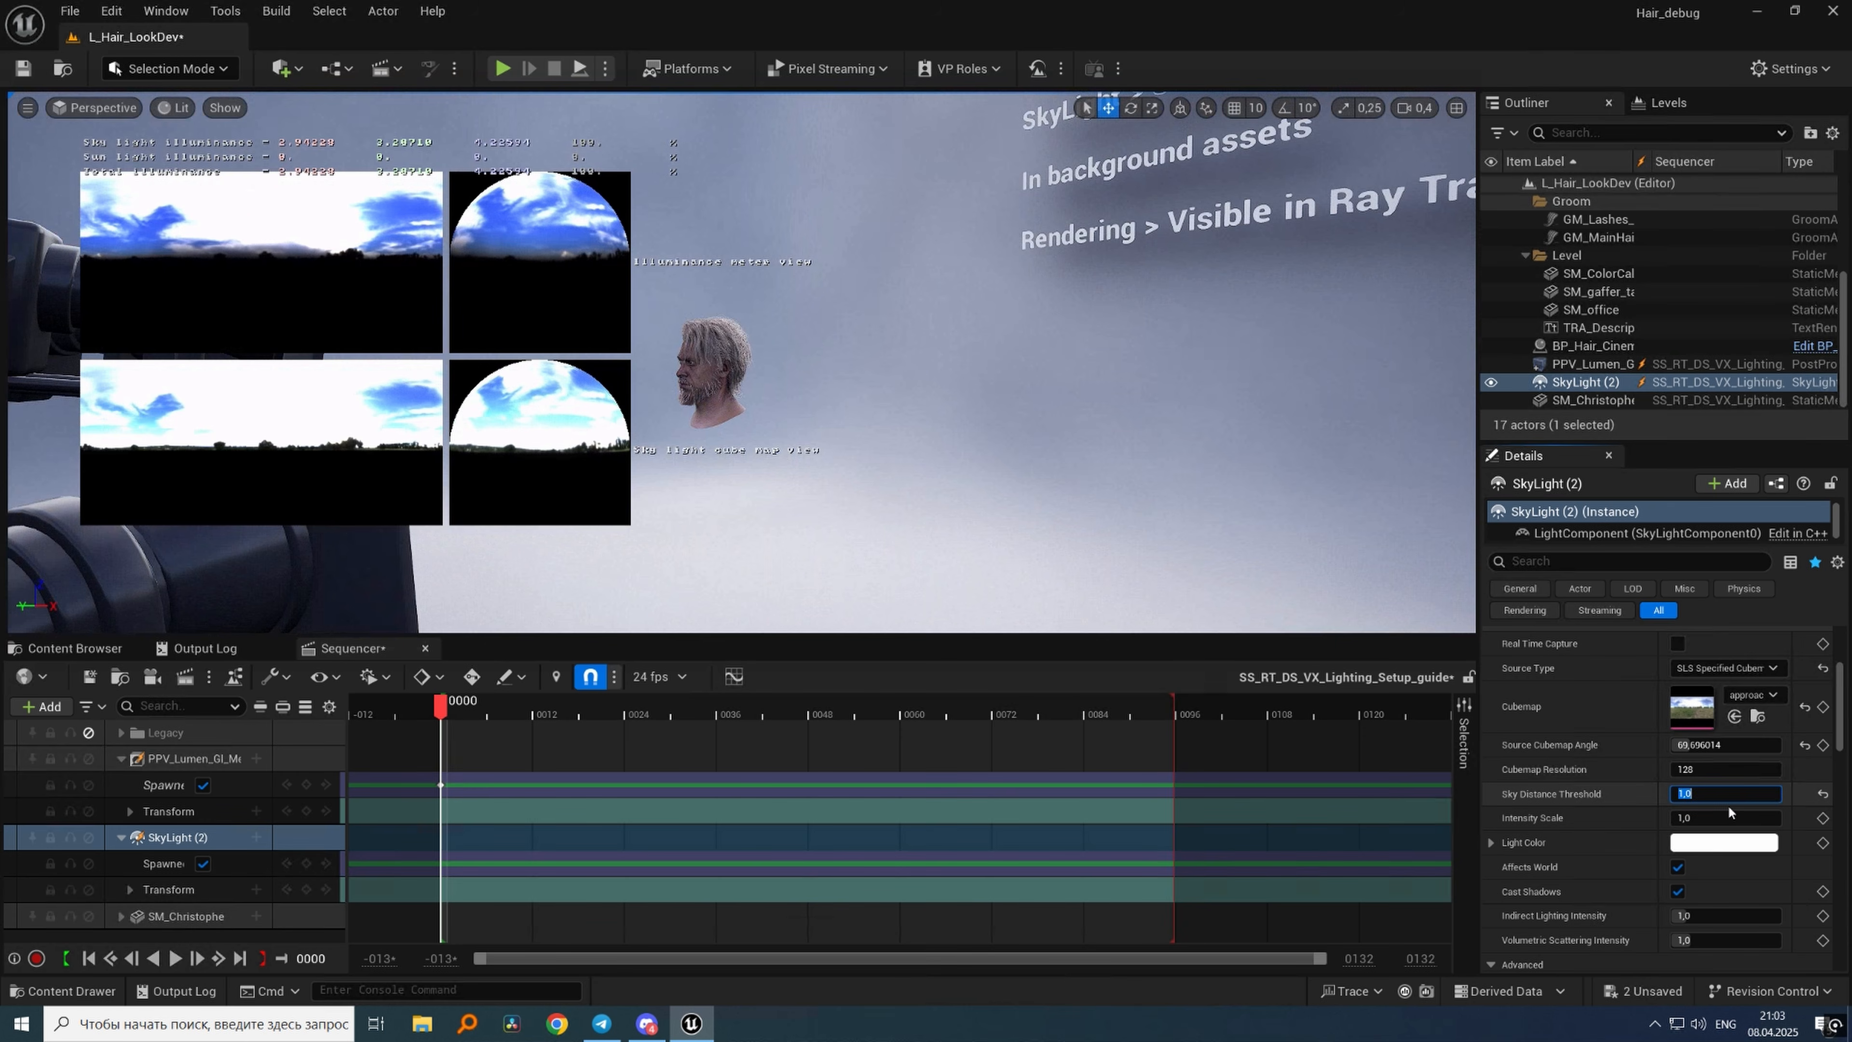
Toggle the SkyLight's Lower Hemisphere Is Solid Color option to compare the cubemap views, and leave it off.
scroll(1750, 815, down, 1)
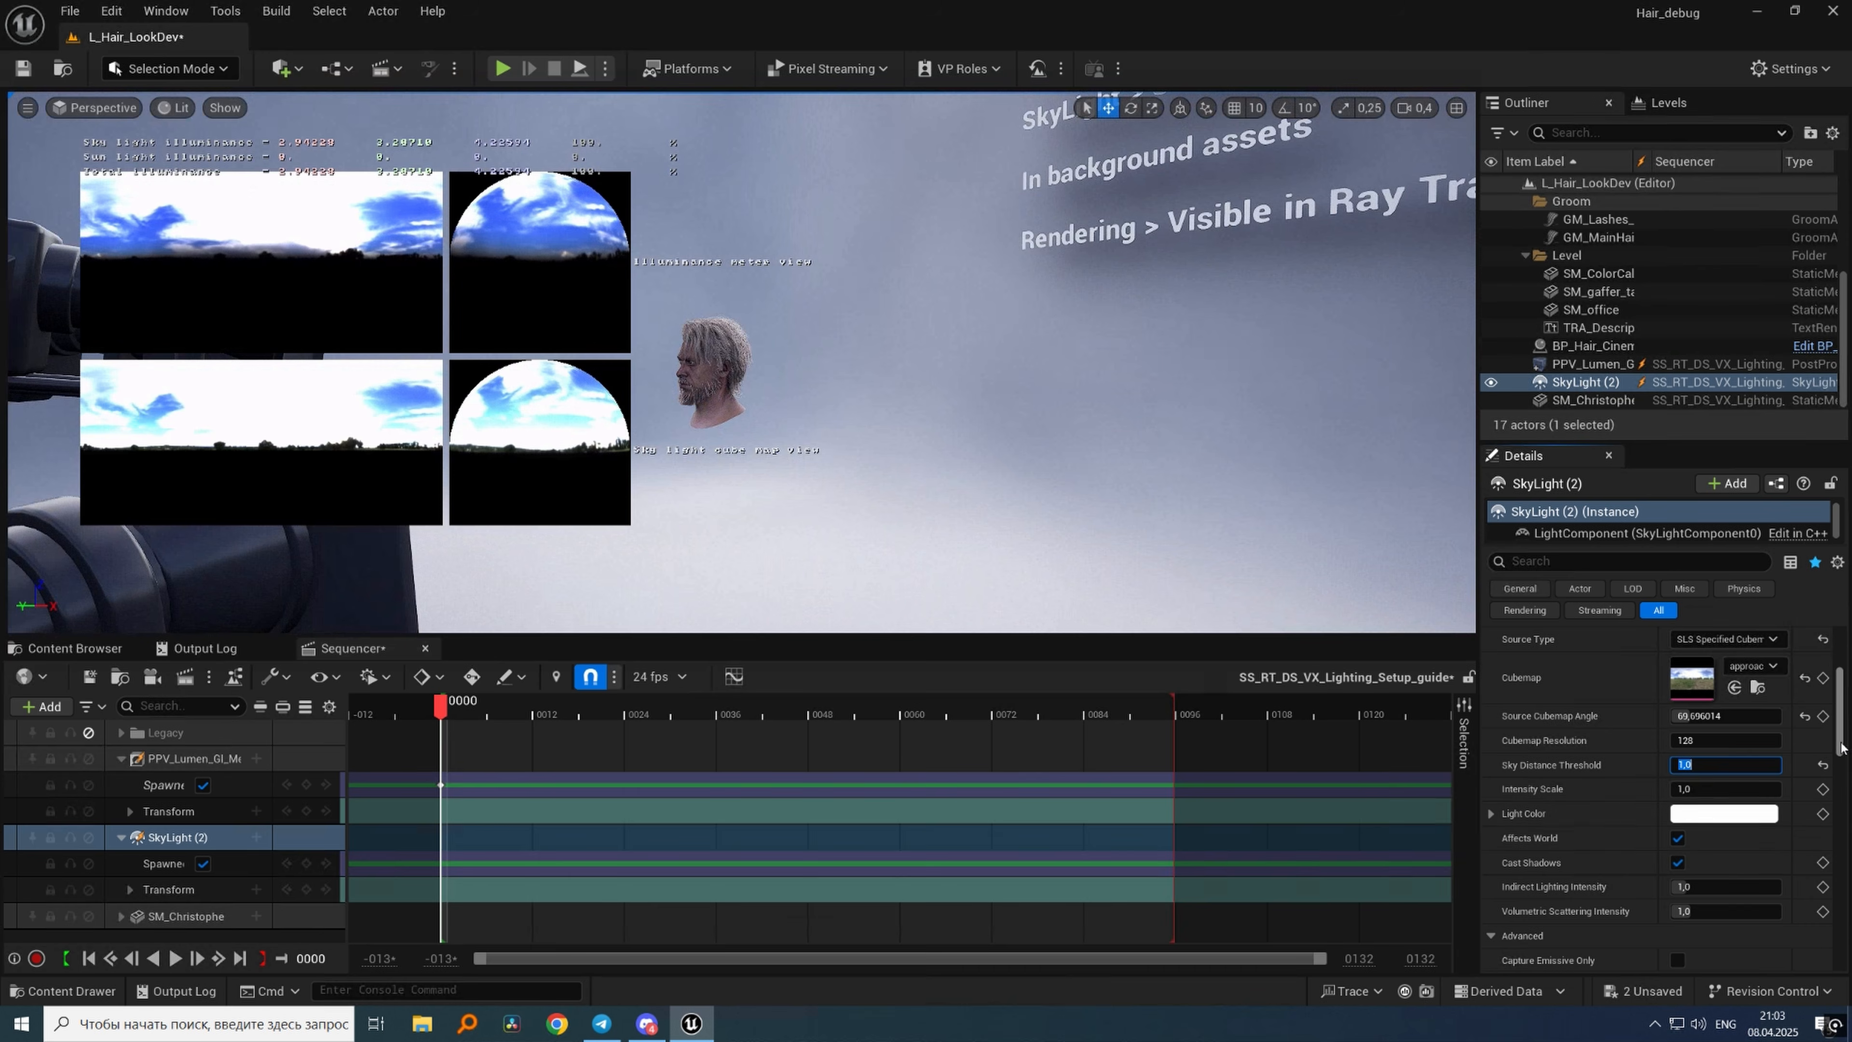
drag(1841, 724, 1850, 756)
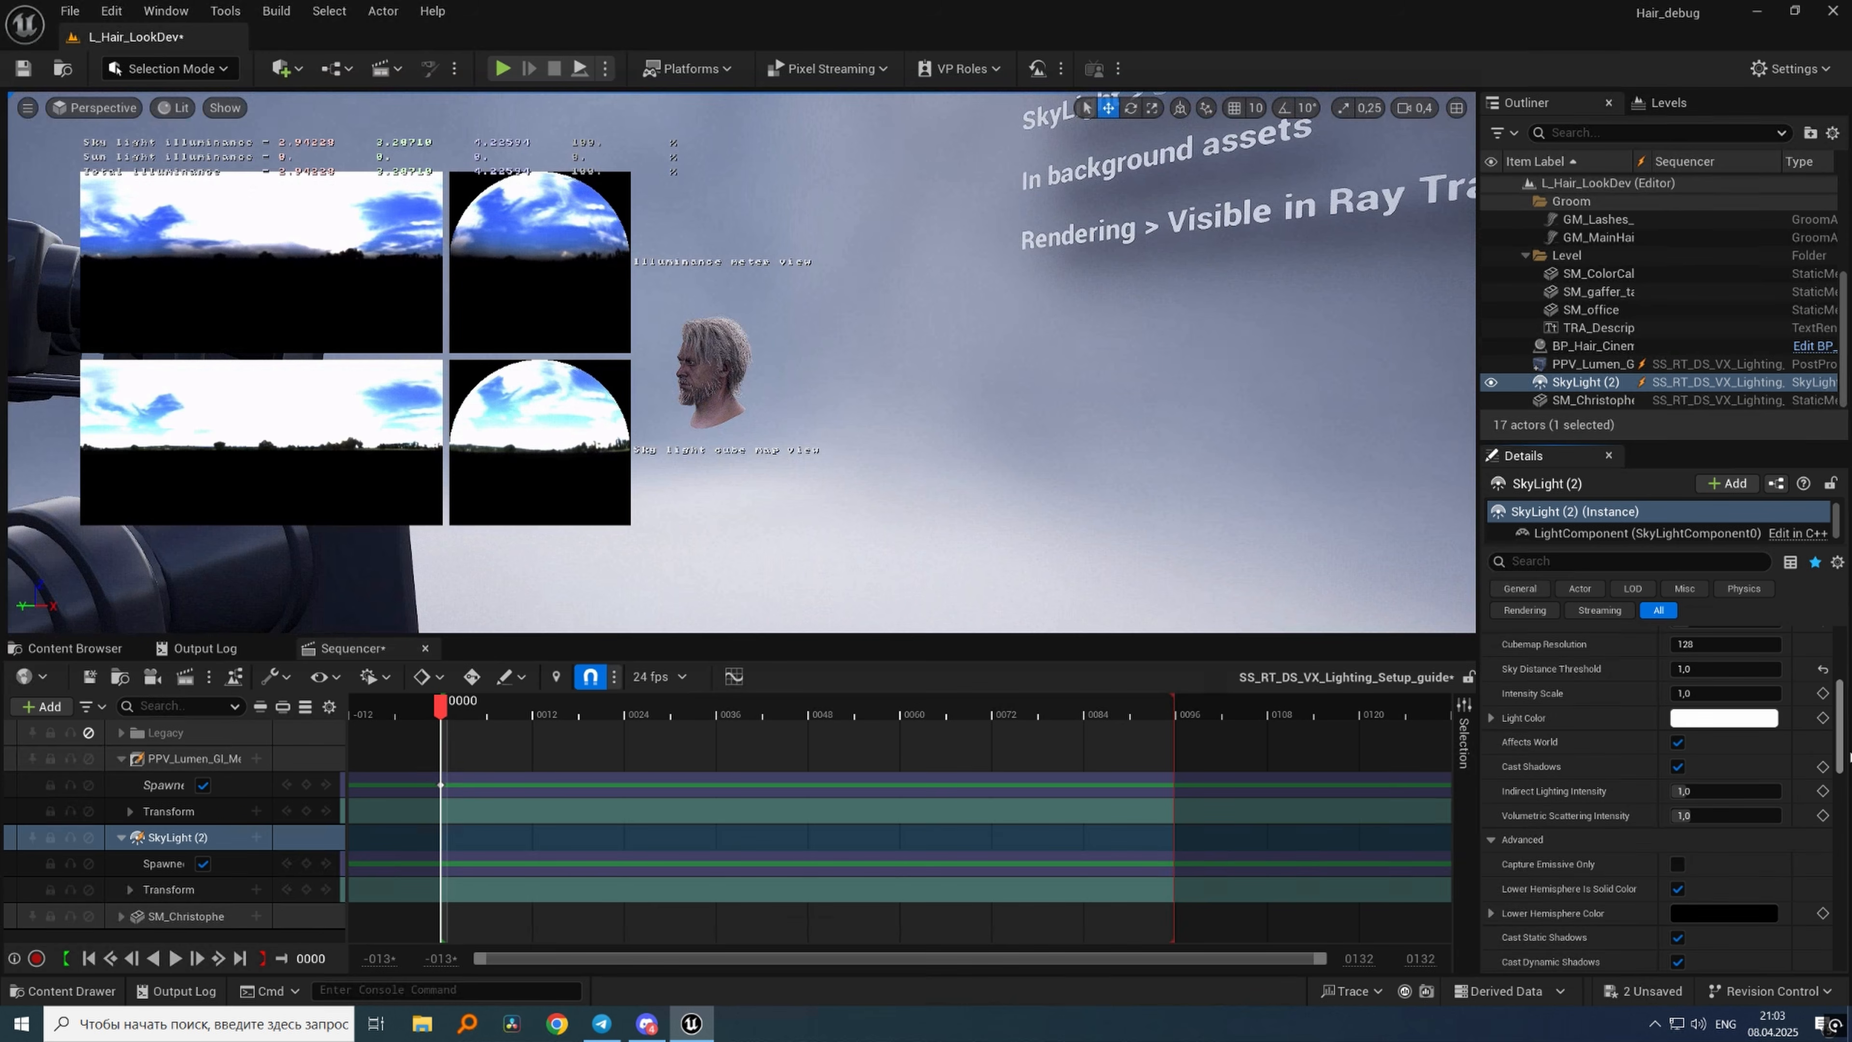
click(1682, 887)
click(1681, 887)
click(1681, 887)
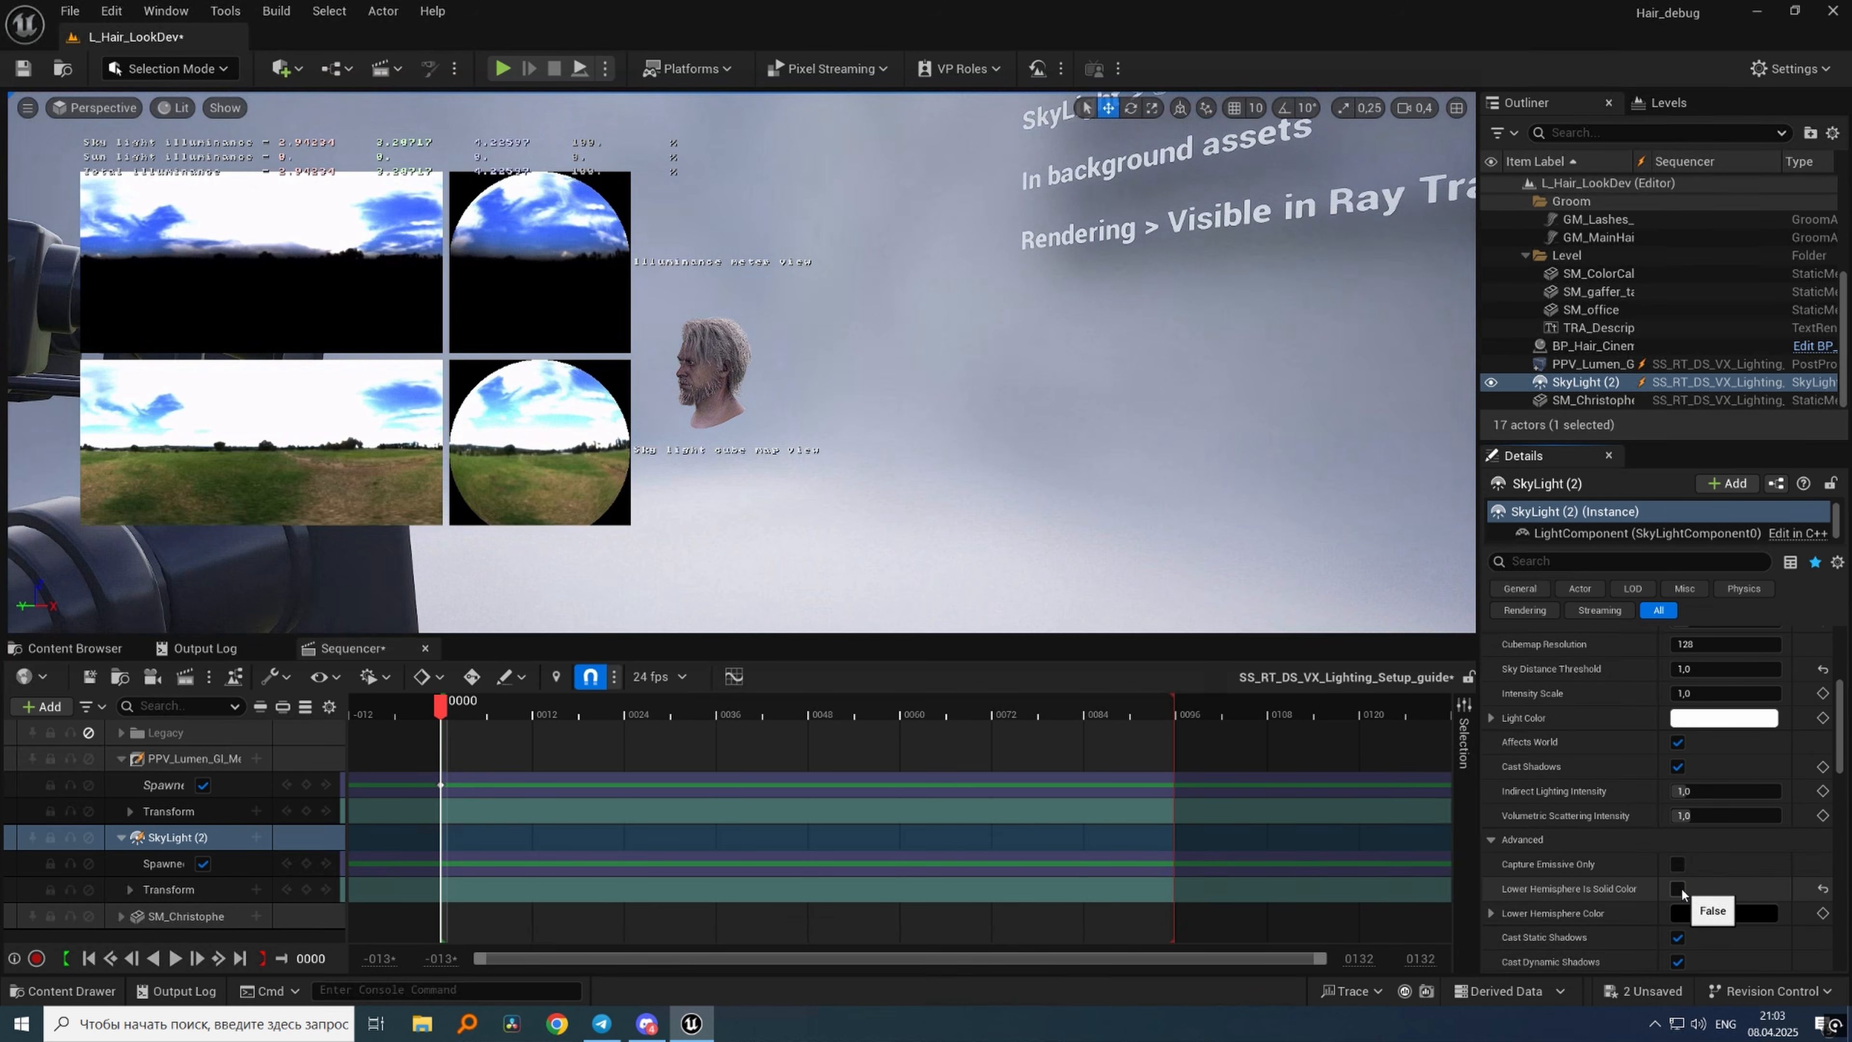
click(1681, 887)
click(1680, 888)
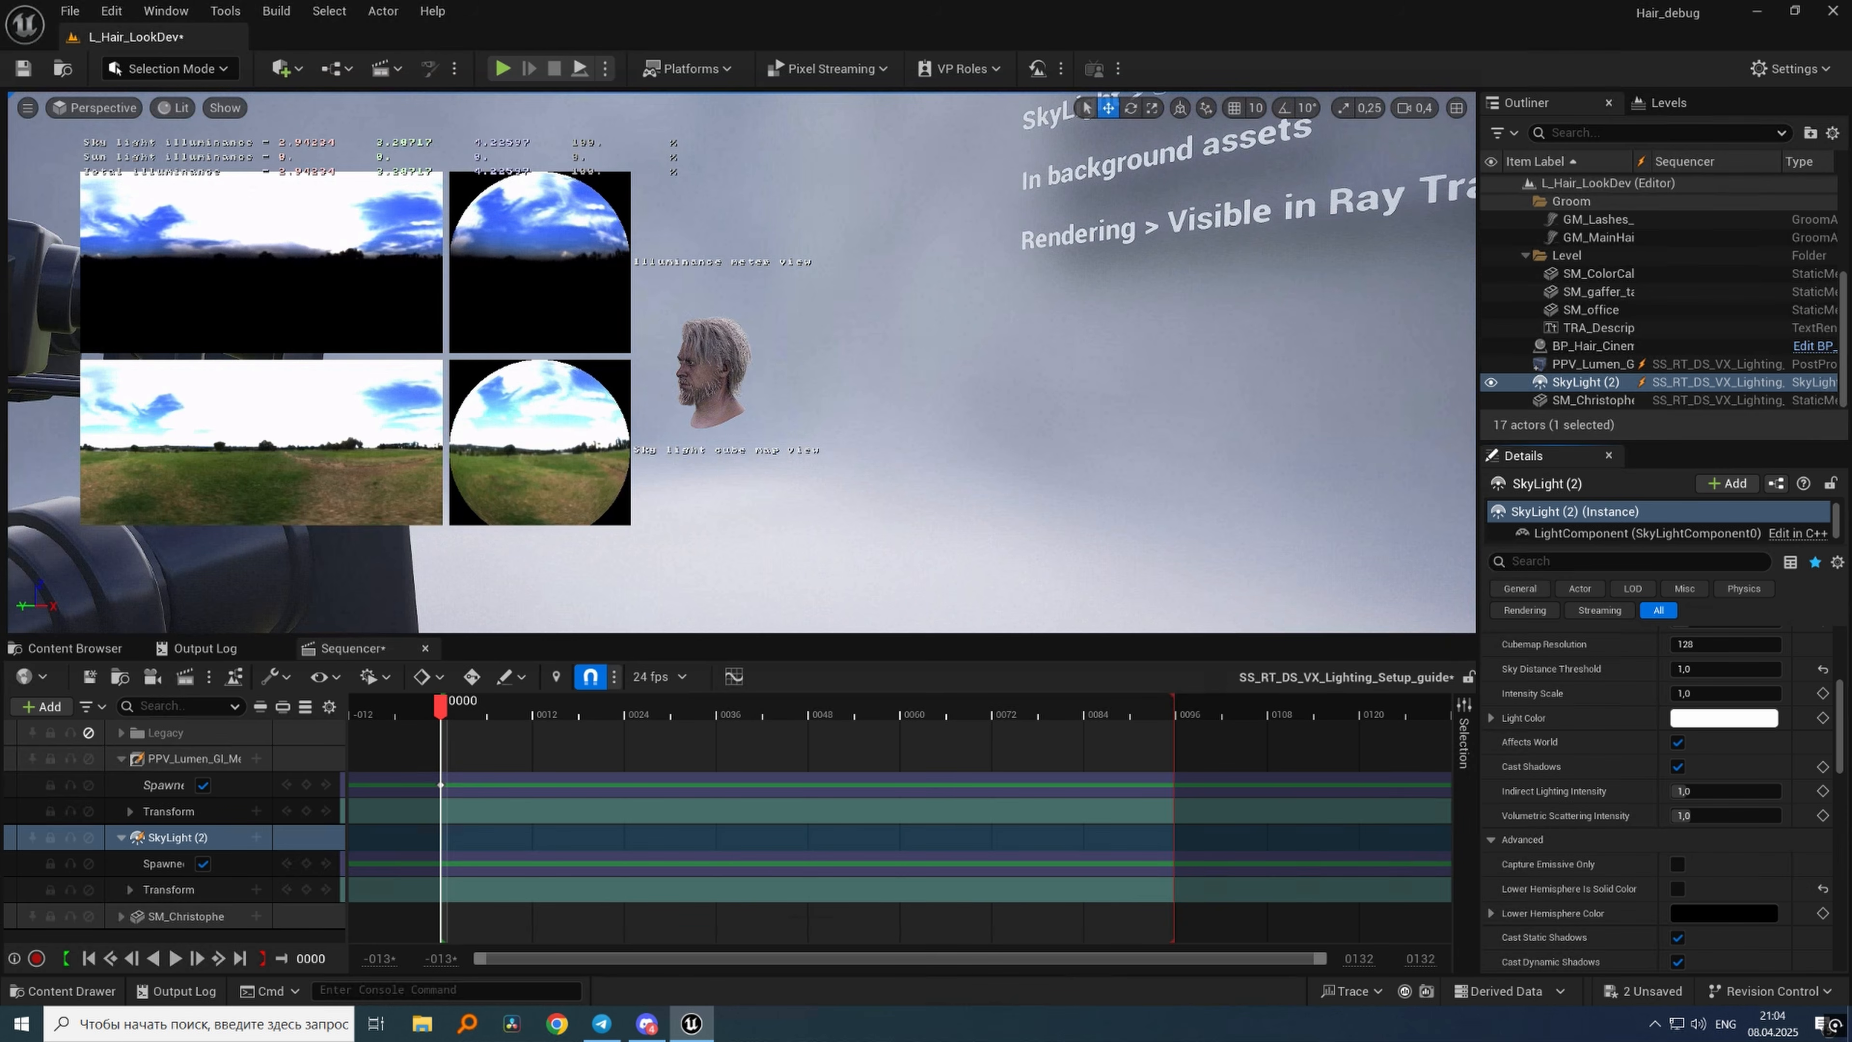
Turn off the sky light illuminance visualization and pilot the Three-Quarter_View_65mm_2 camera.
key(grave)
key(Up)
key(Return)
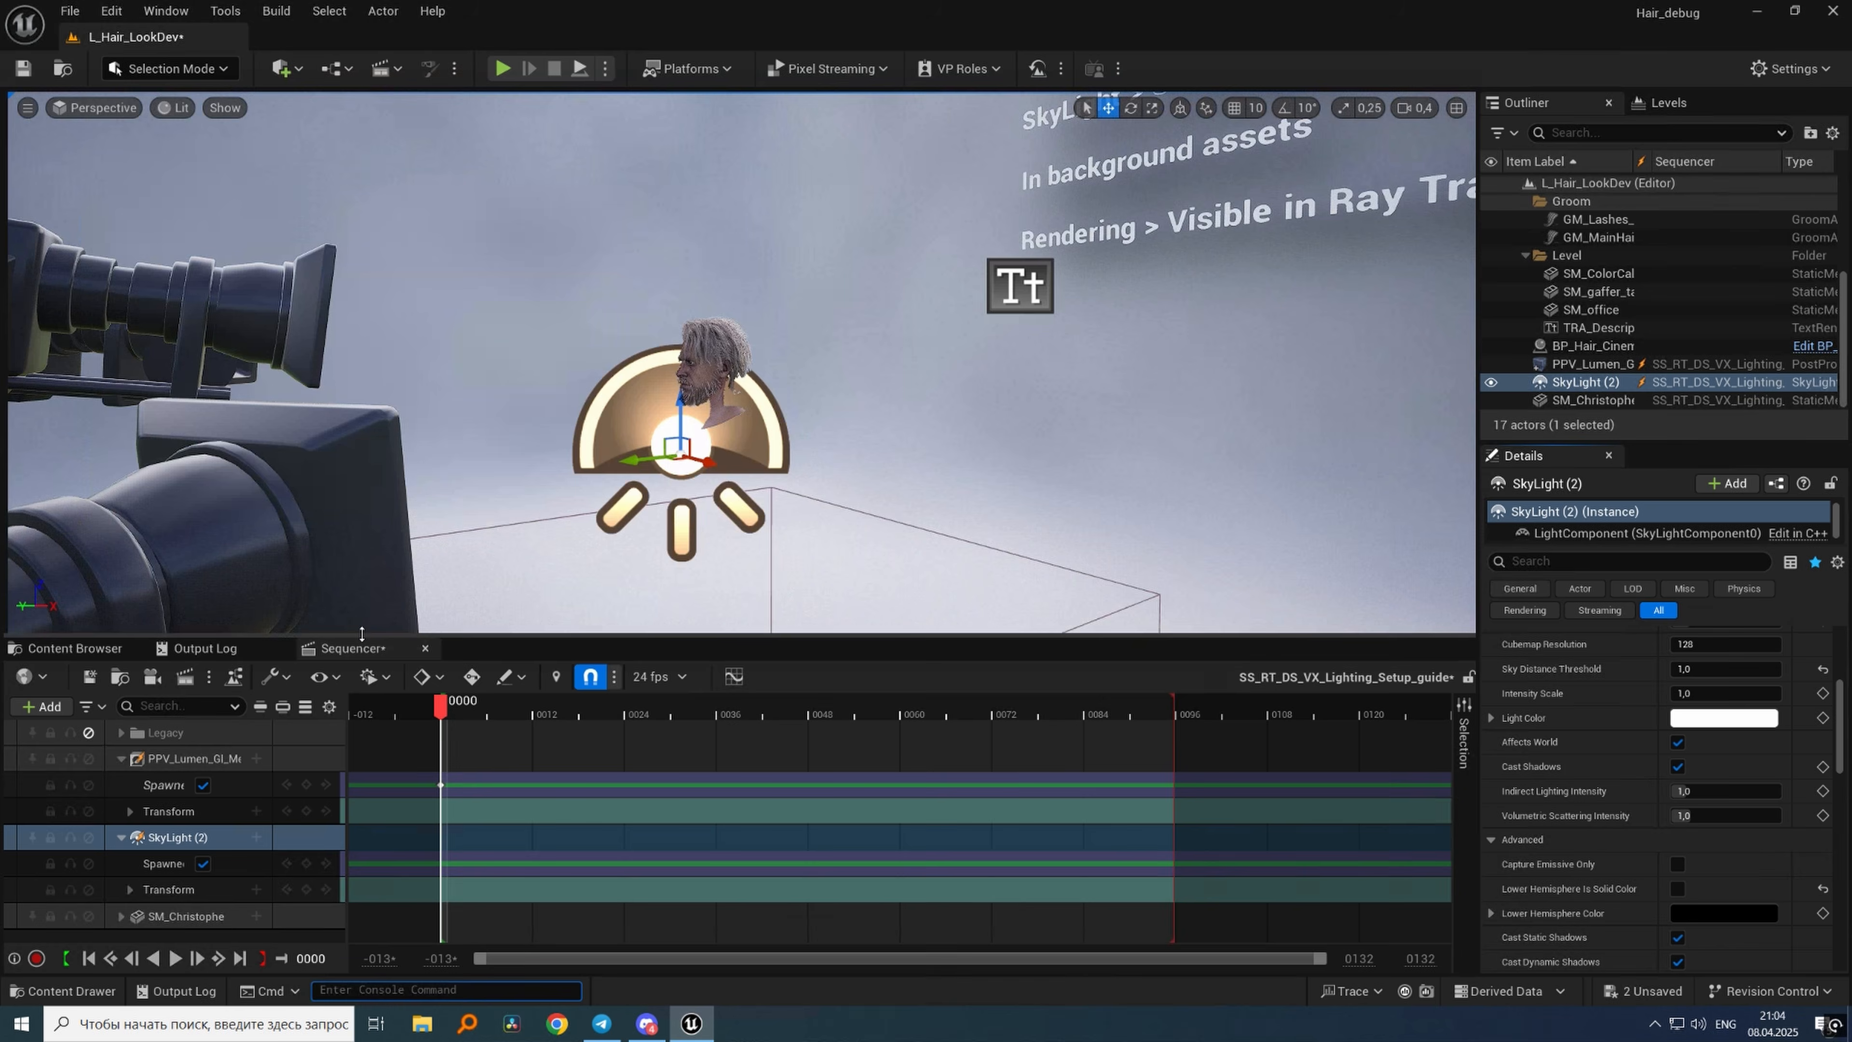
right_click(281, 361)
click(347, 588)
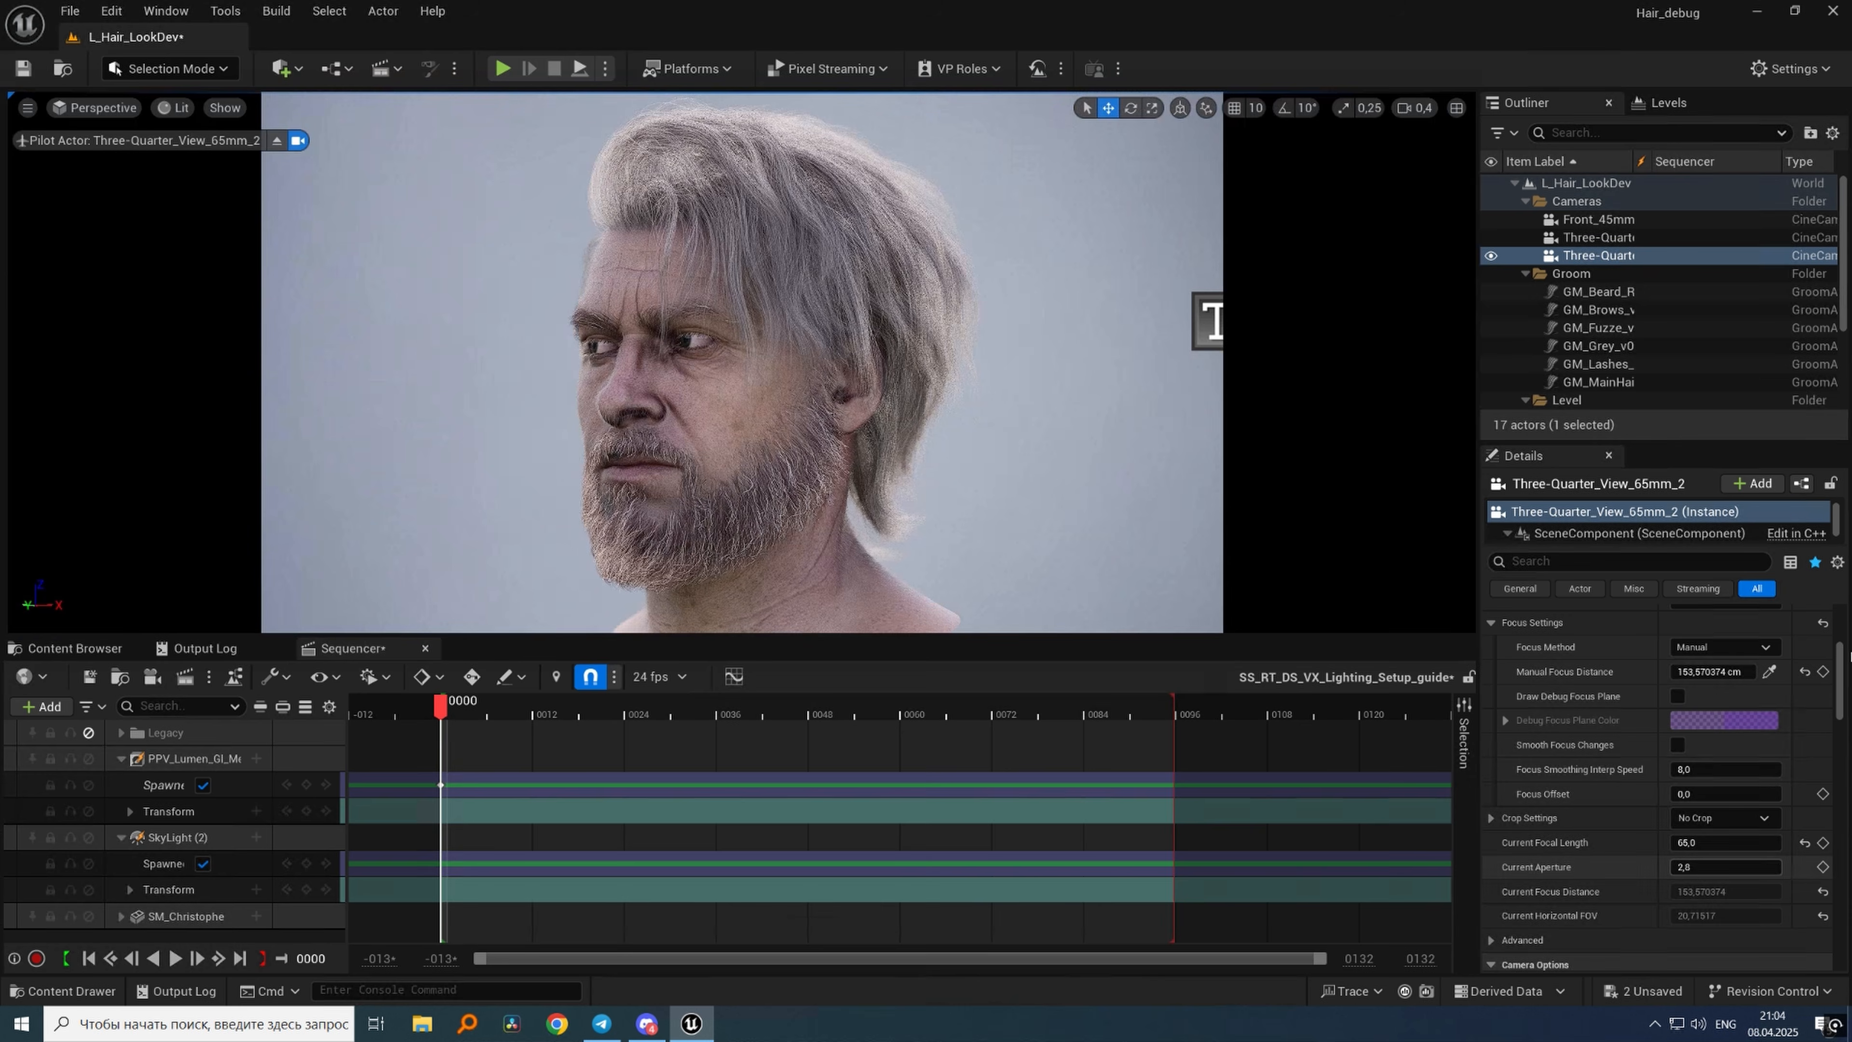
Toggle Lower Hemisphere Is Solid Color on and off for SkyLight (2) to compare its effect on the character, and review the ray tracing options.
click(175, 837)
drag(1845, 765, 1845, 770)
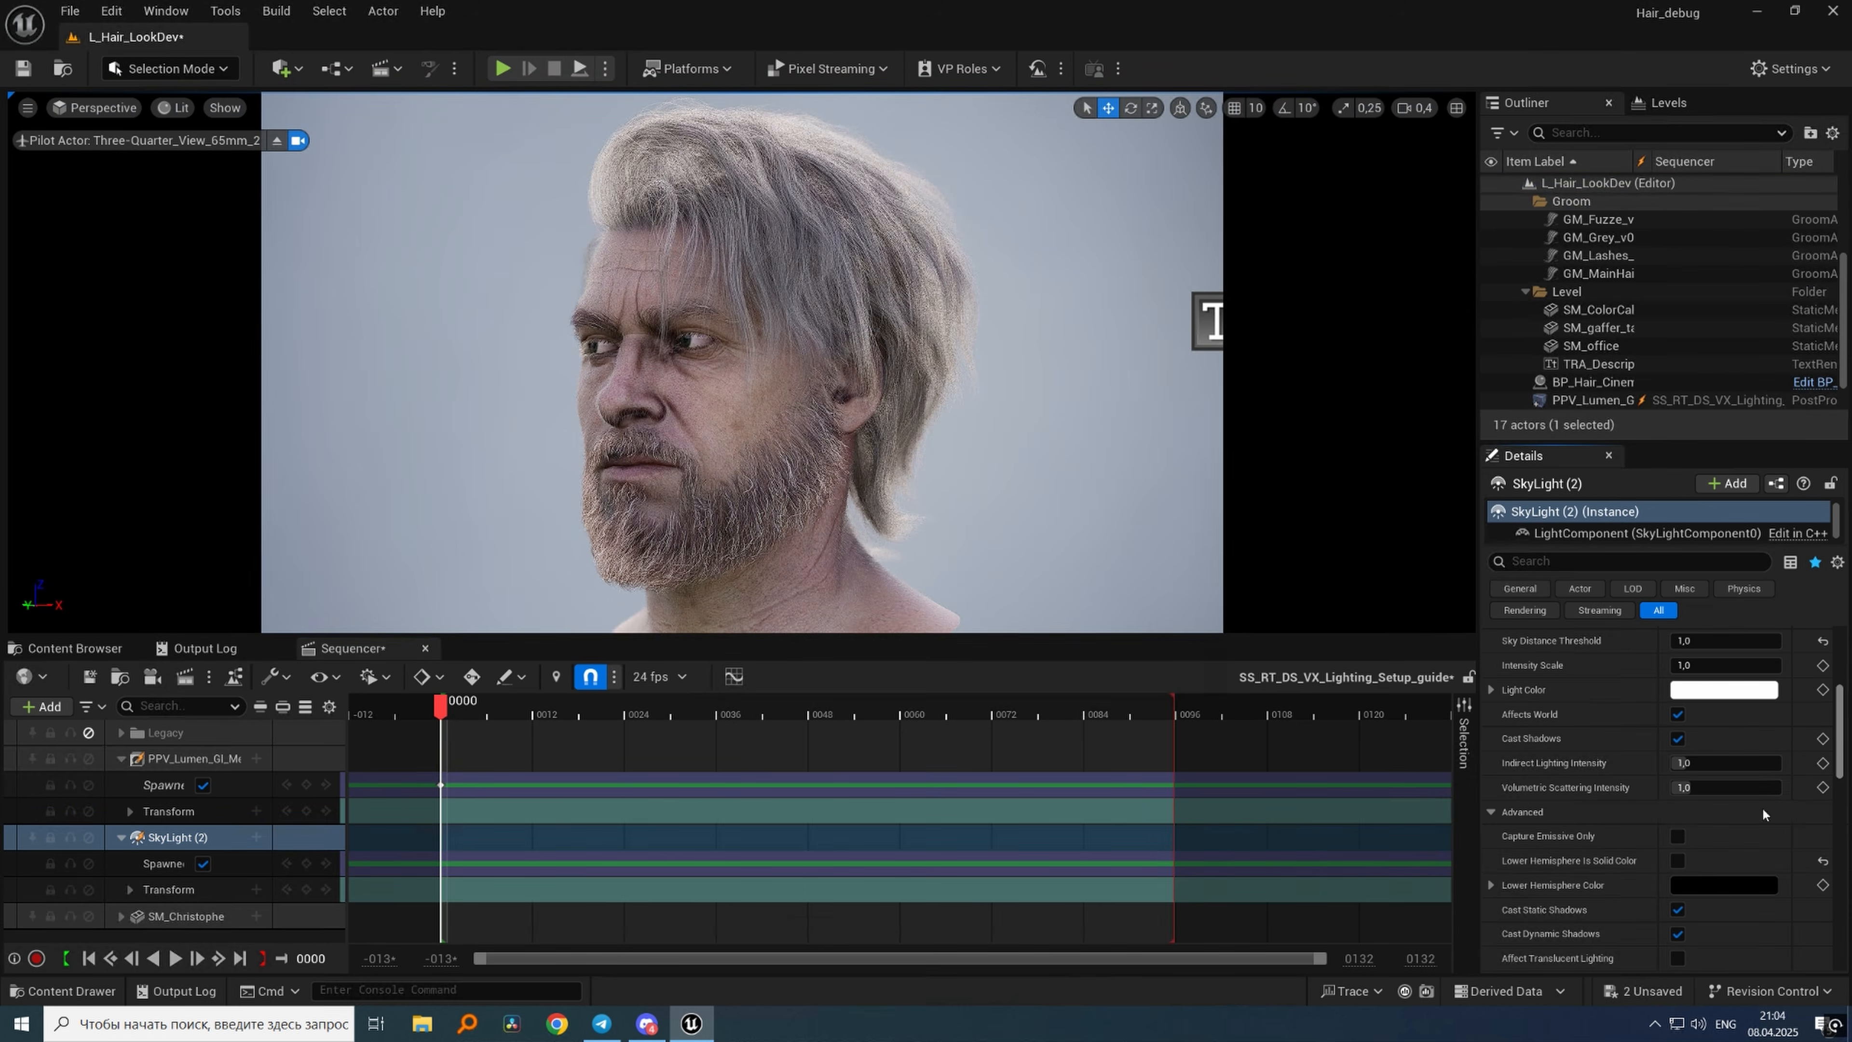
click(1676, 862)
click(1677, 863)
scroll(1677, 839, down, 5)
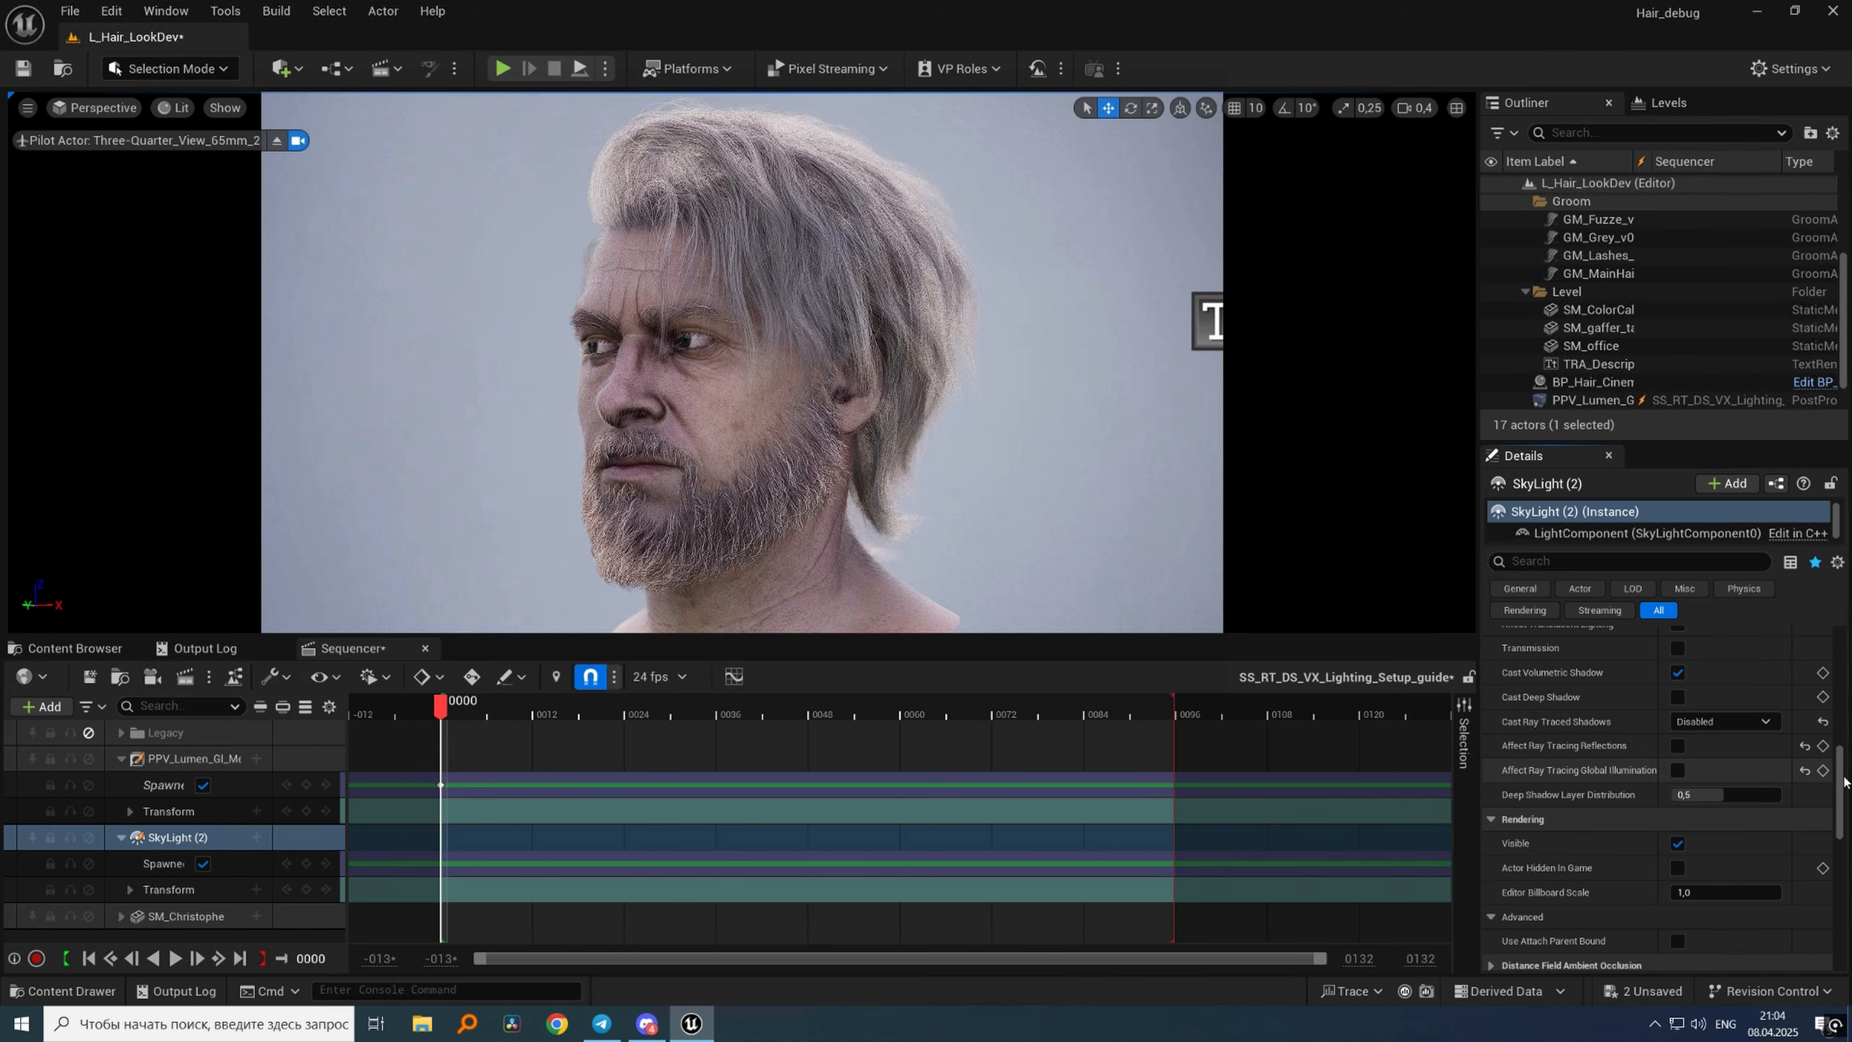
Try SkyLight Intensity Scale values of 0,1 and 0,3, and settle on 0,2.
drag(1844, 780, 1785, 653)
scroll(1757, 779, down, 5)
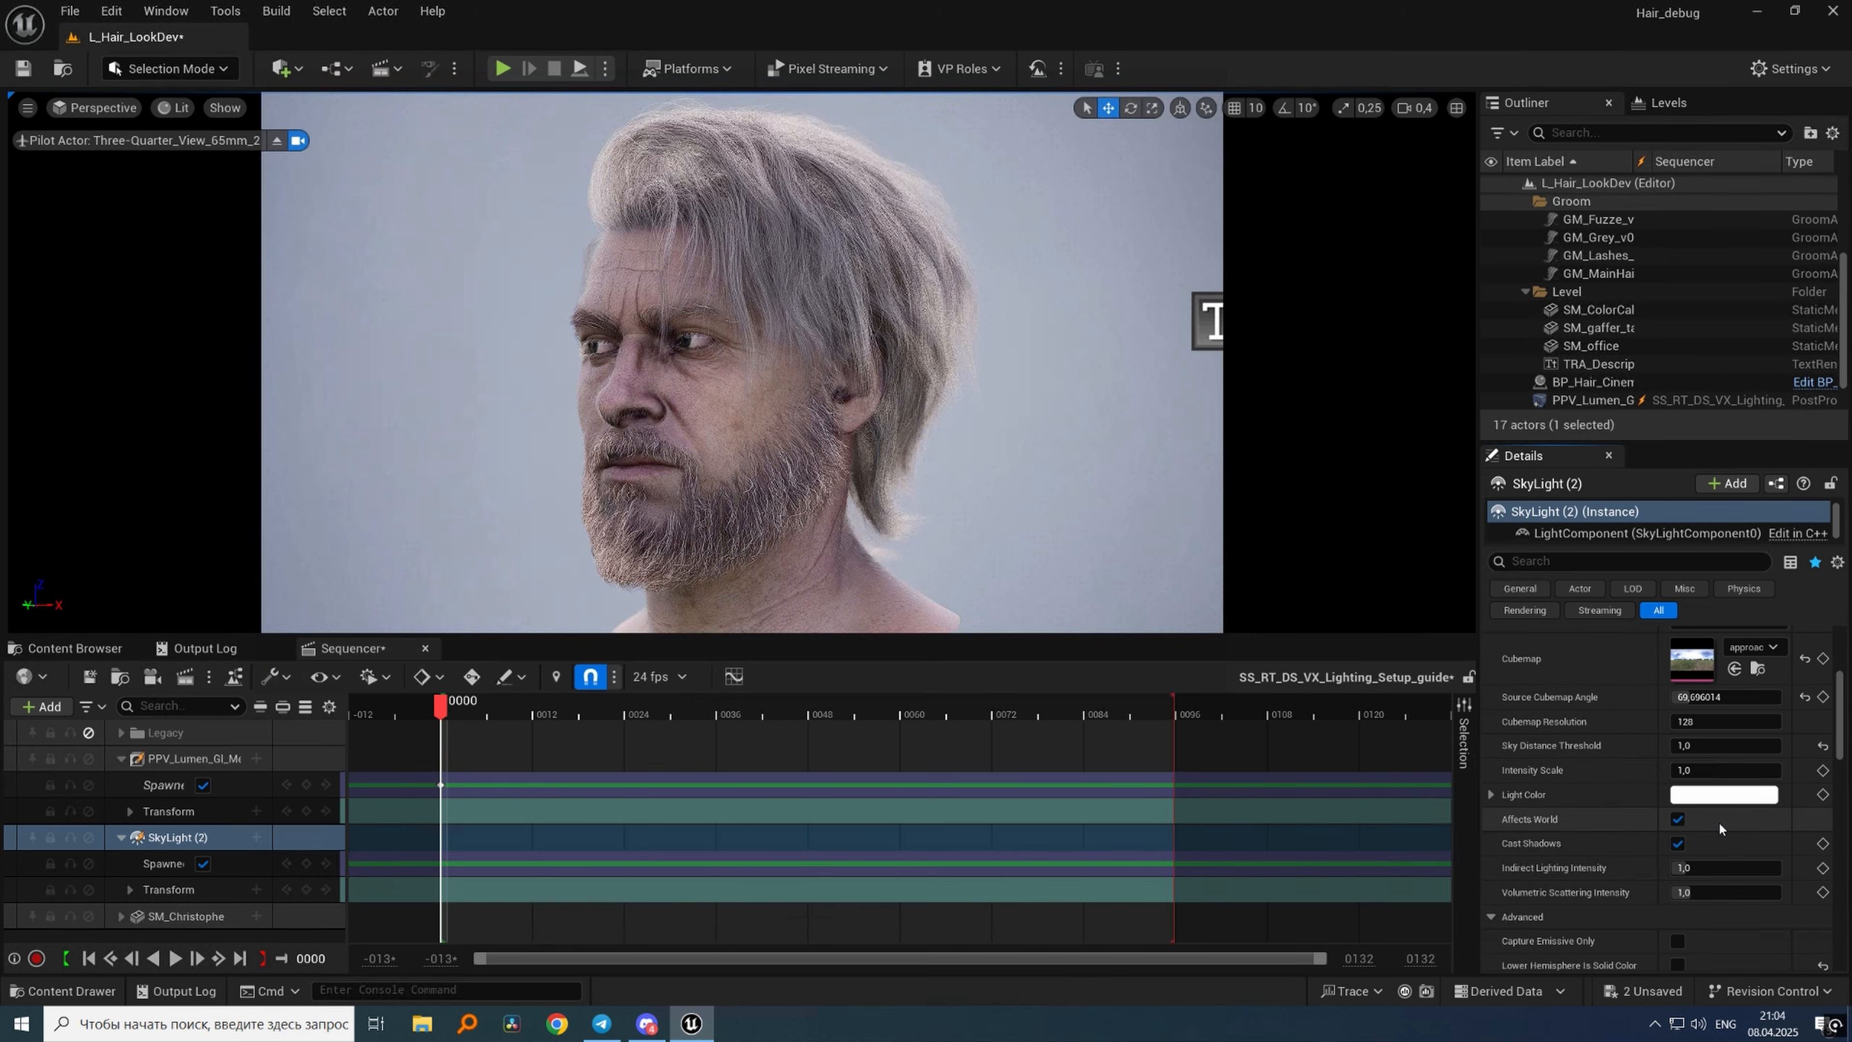
scroll(1772, 798, up, 3)
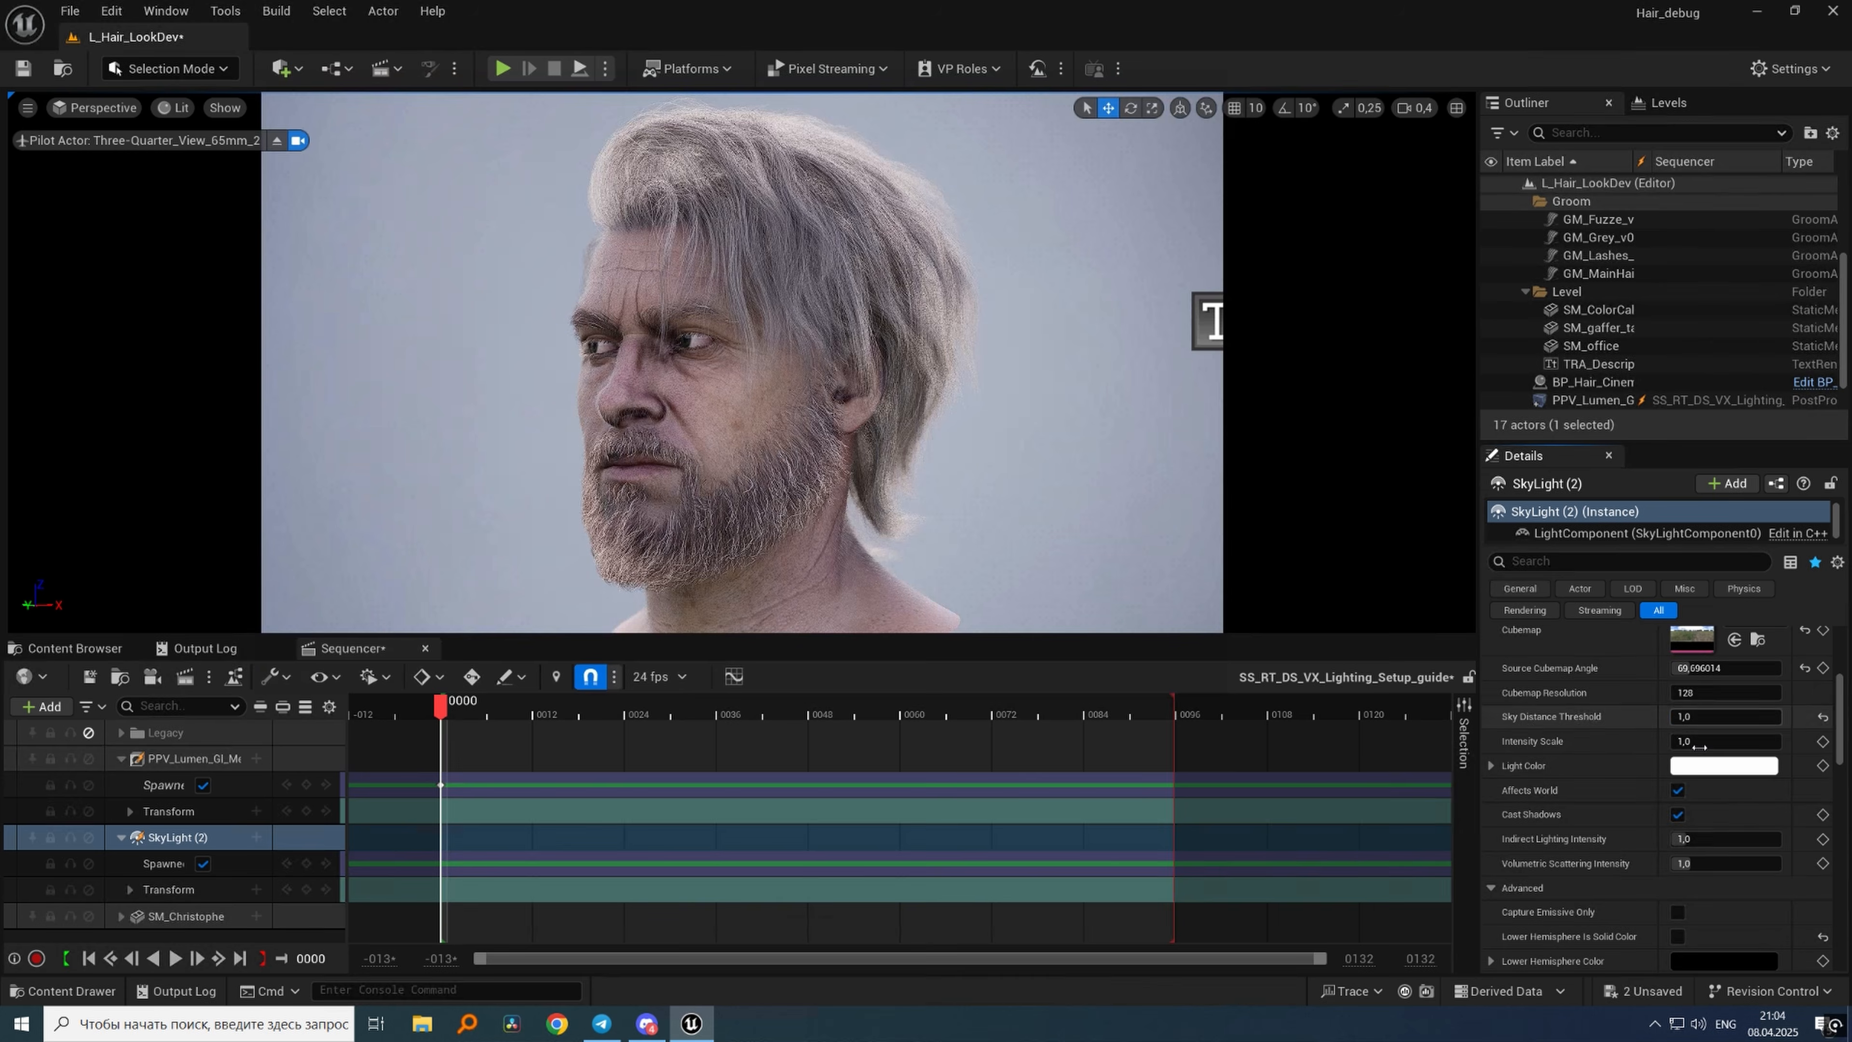
click(1689, 744)
text(0,1)
key(Return)
key(Tab)
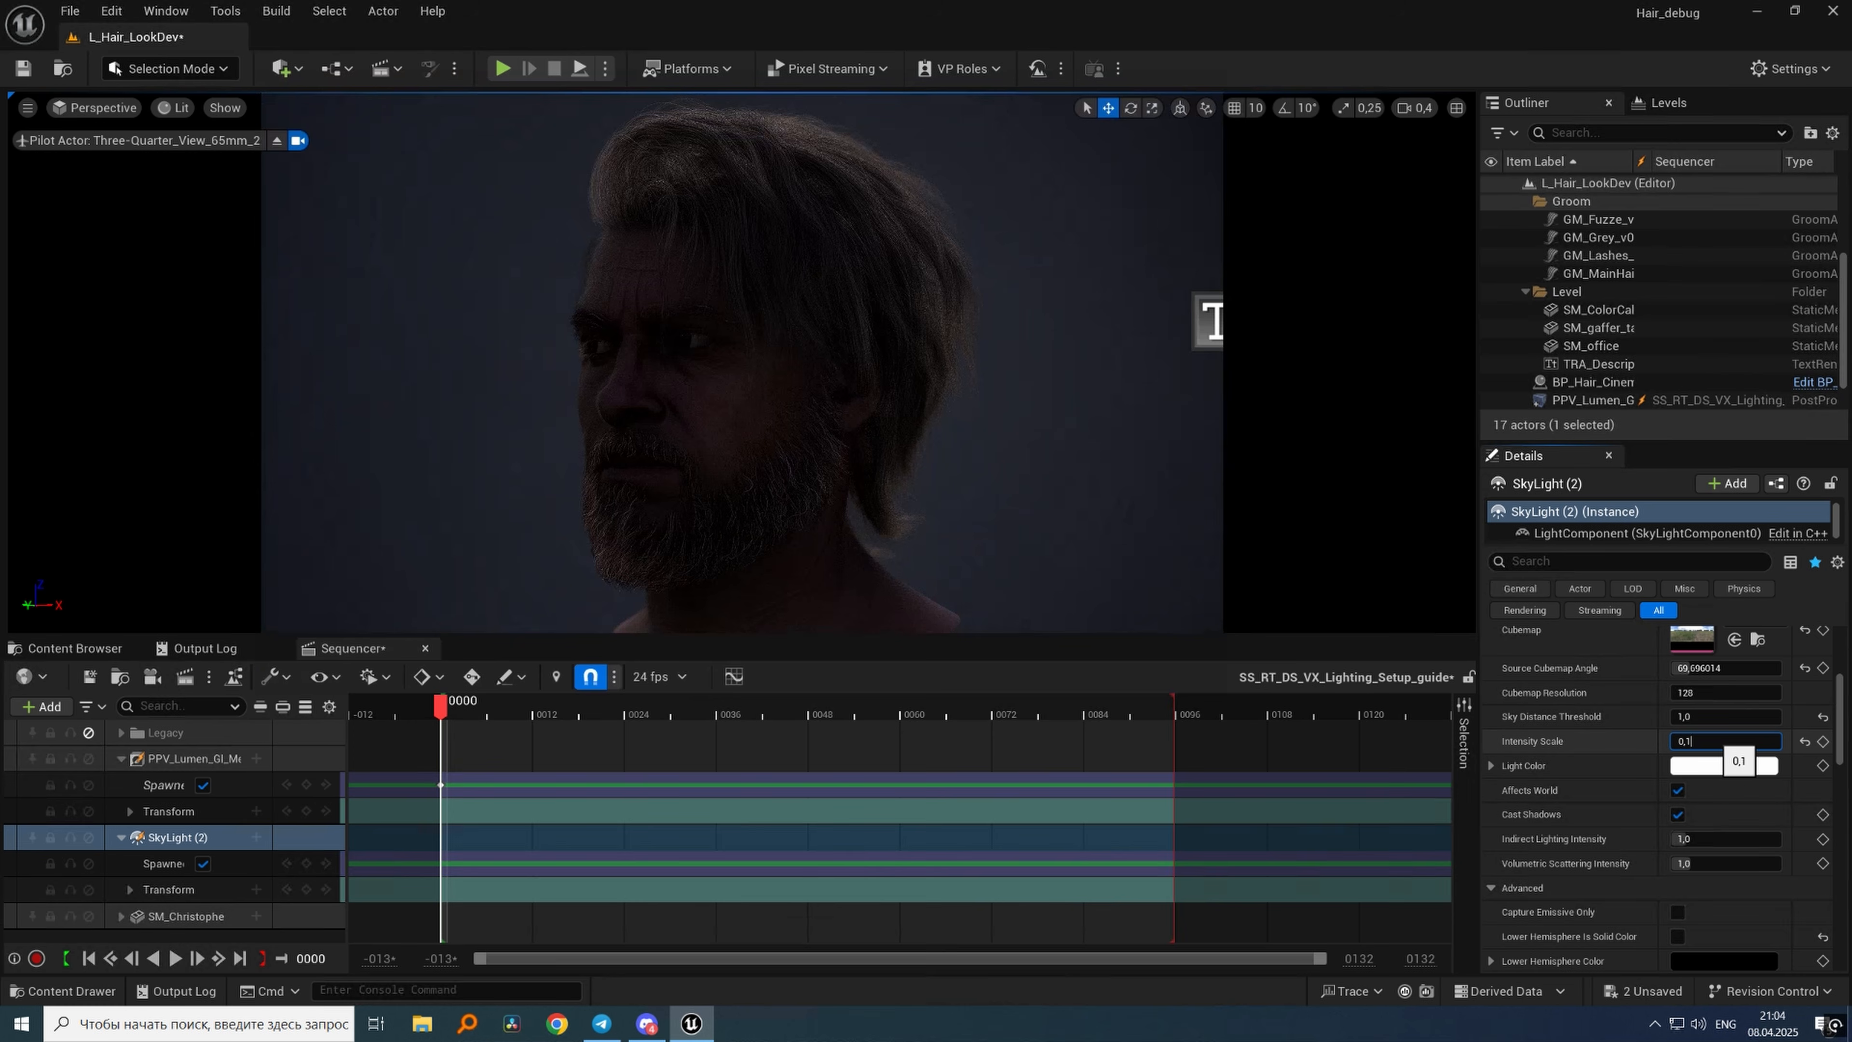
key(BackSpace)
text(3)
key(Return)
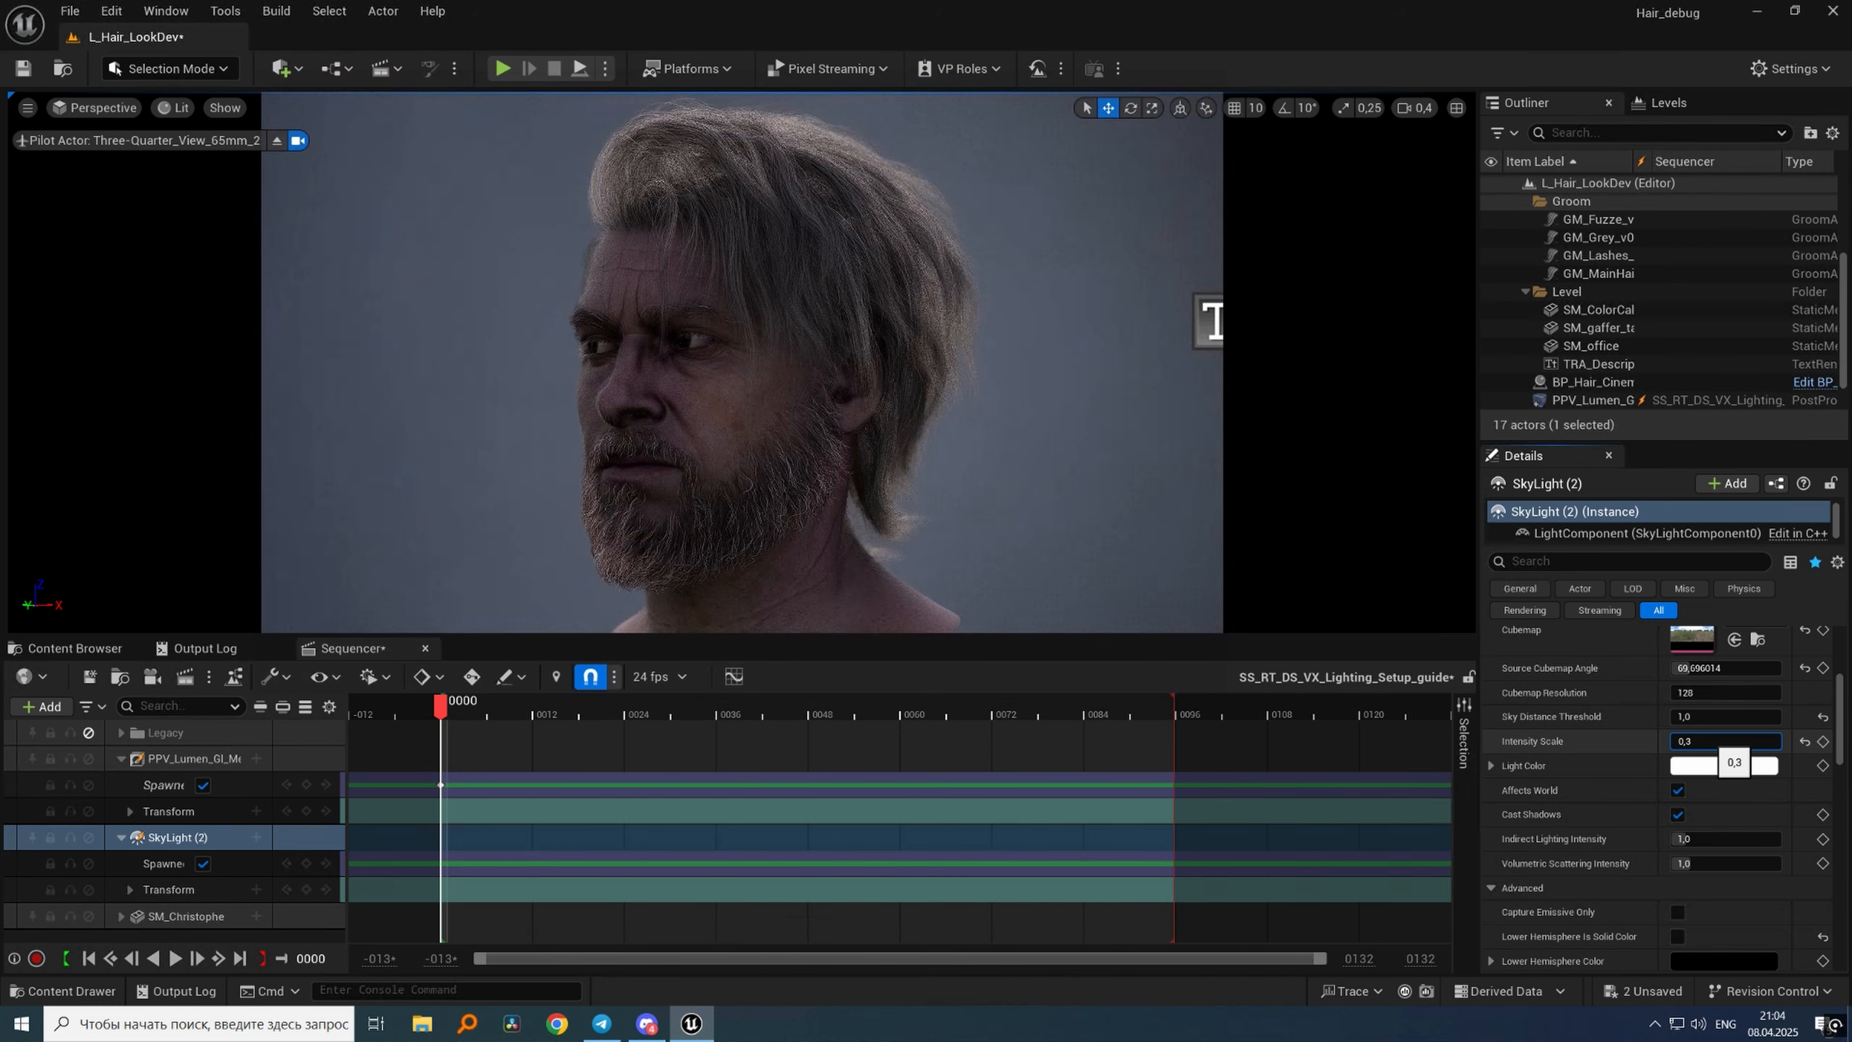
key(BackSpace)
text(2)
key(Return)
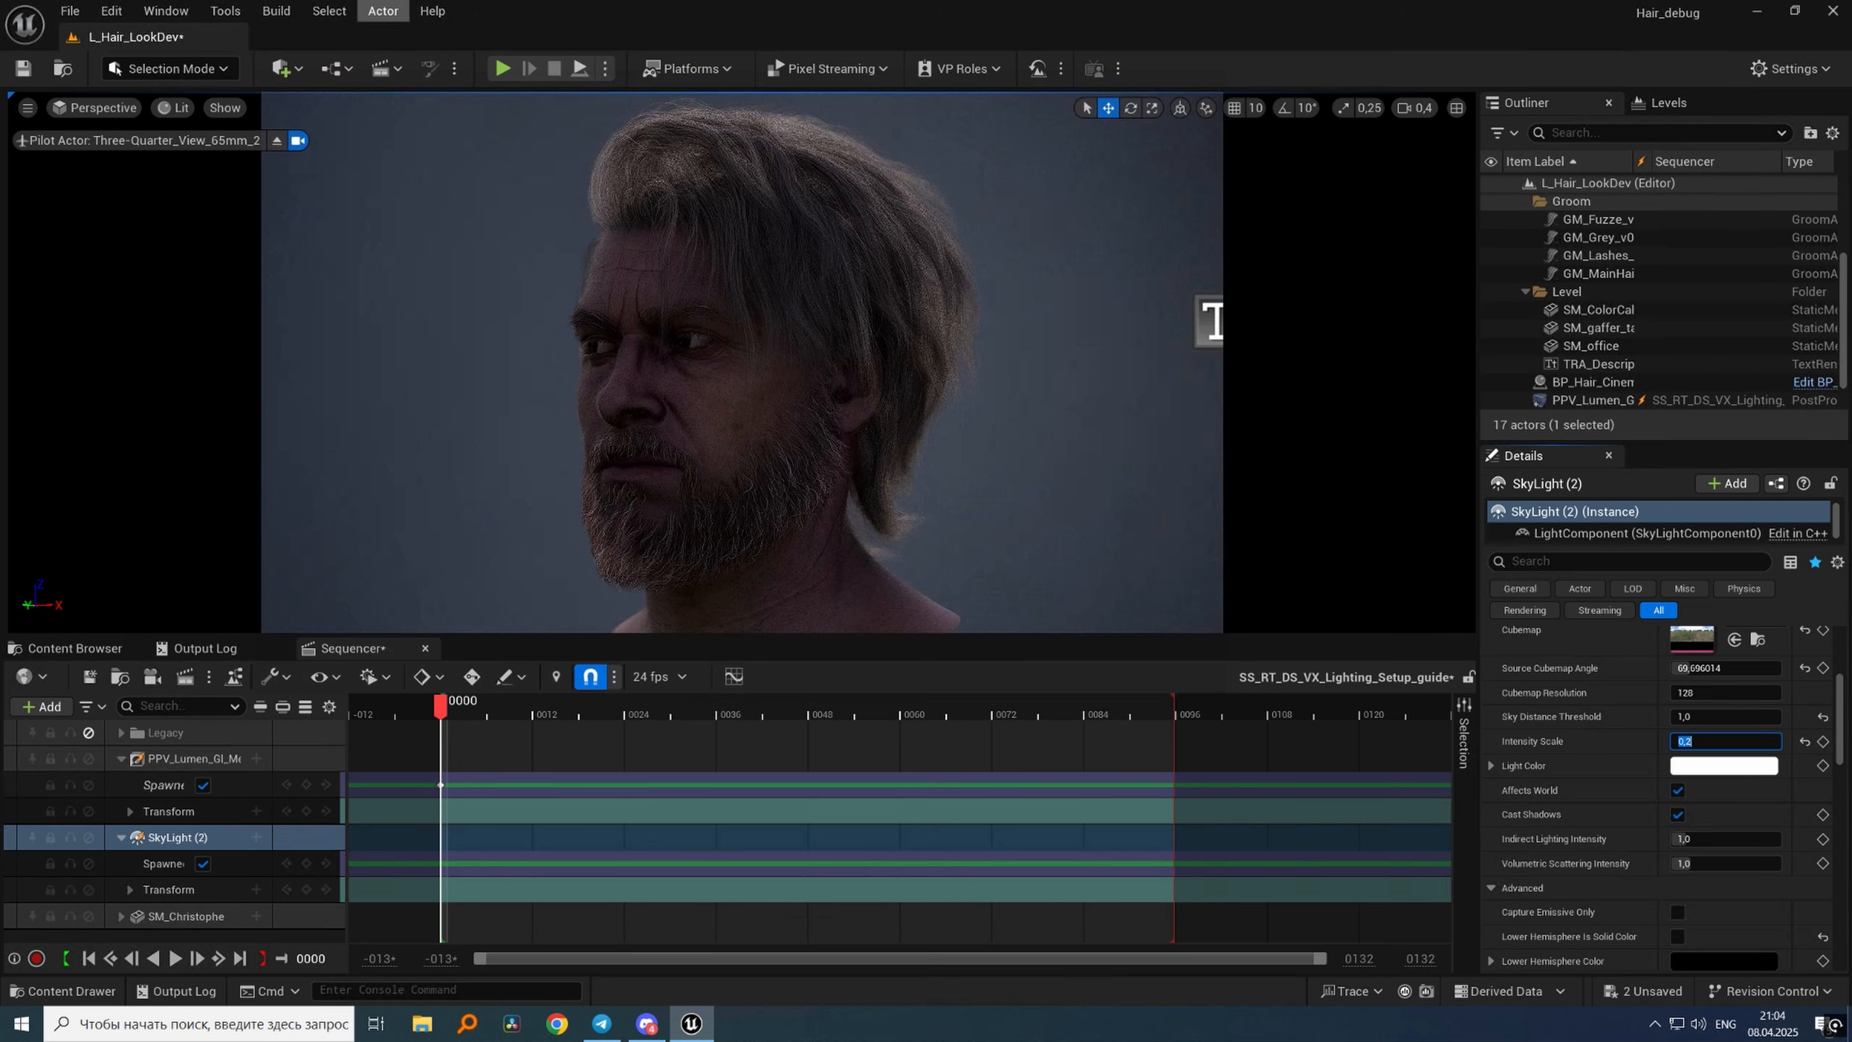
Stop piloting the camera and collapse the SkyLight (2) and Post Process Volume tracks in the sequence.
click(277, 145)
click(121, 837)
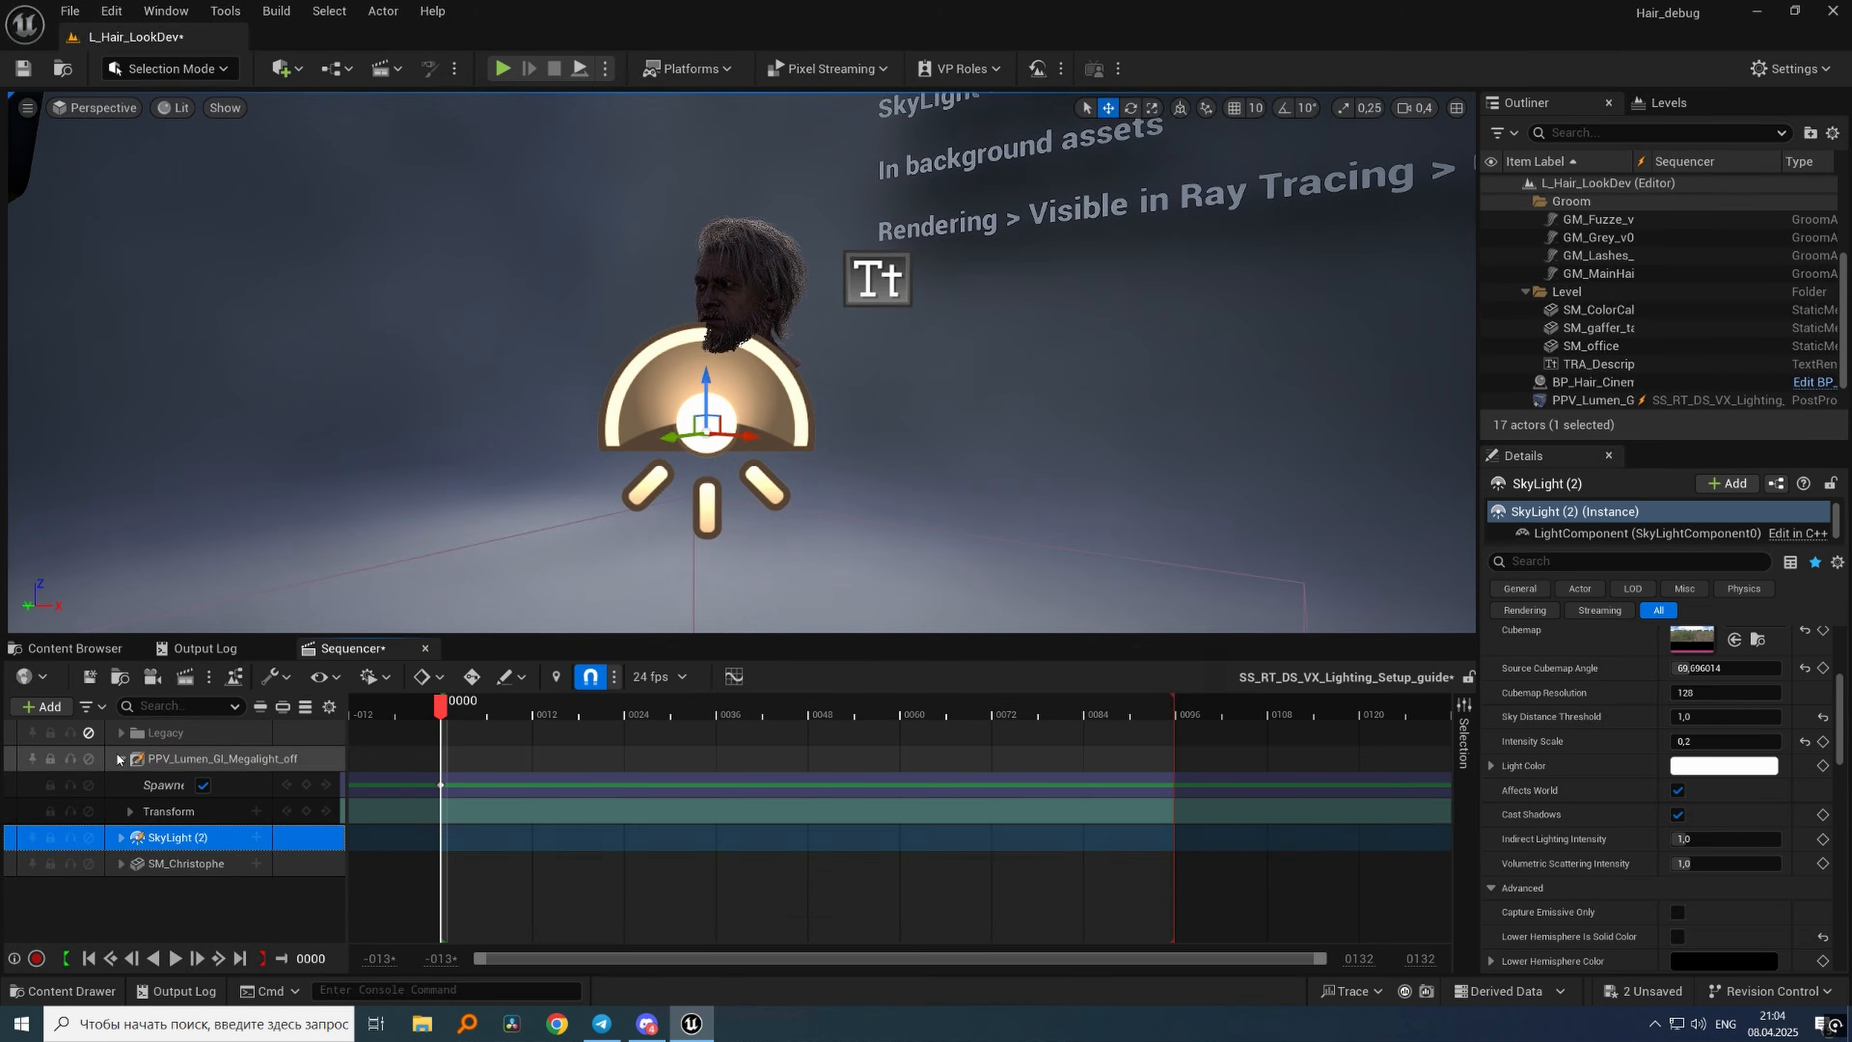
click(121, 759)
Add a Rect Light to the sequence, collapse its track and rename it RL_Main.
mouse_move(510, 467)
right_down()
mouse_move(510, 445)
mouse_move(496, 489)
mouse_move(496, 467)
right_up()
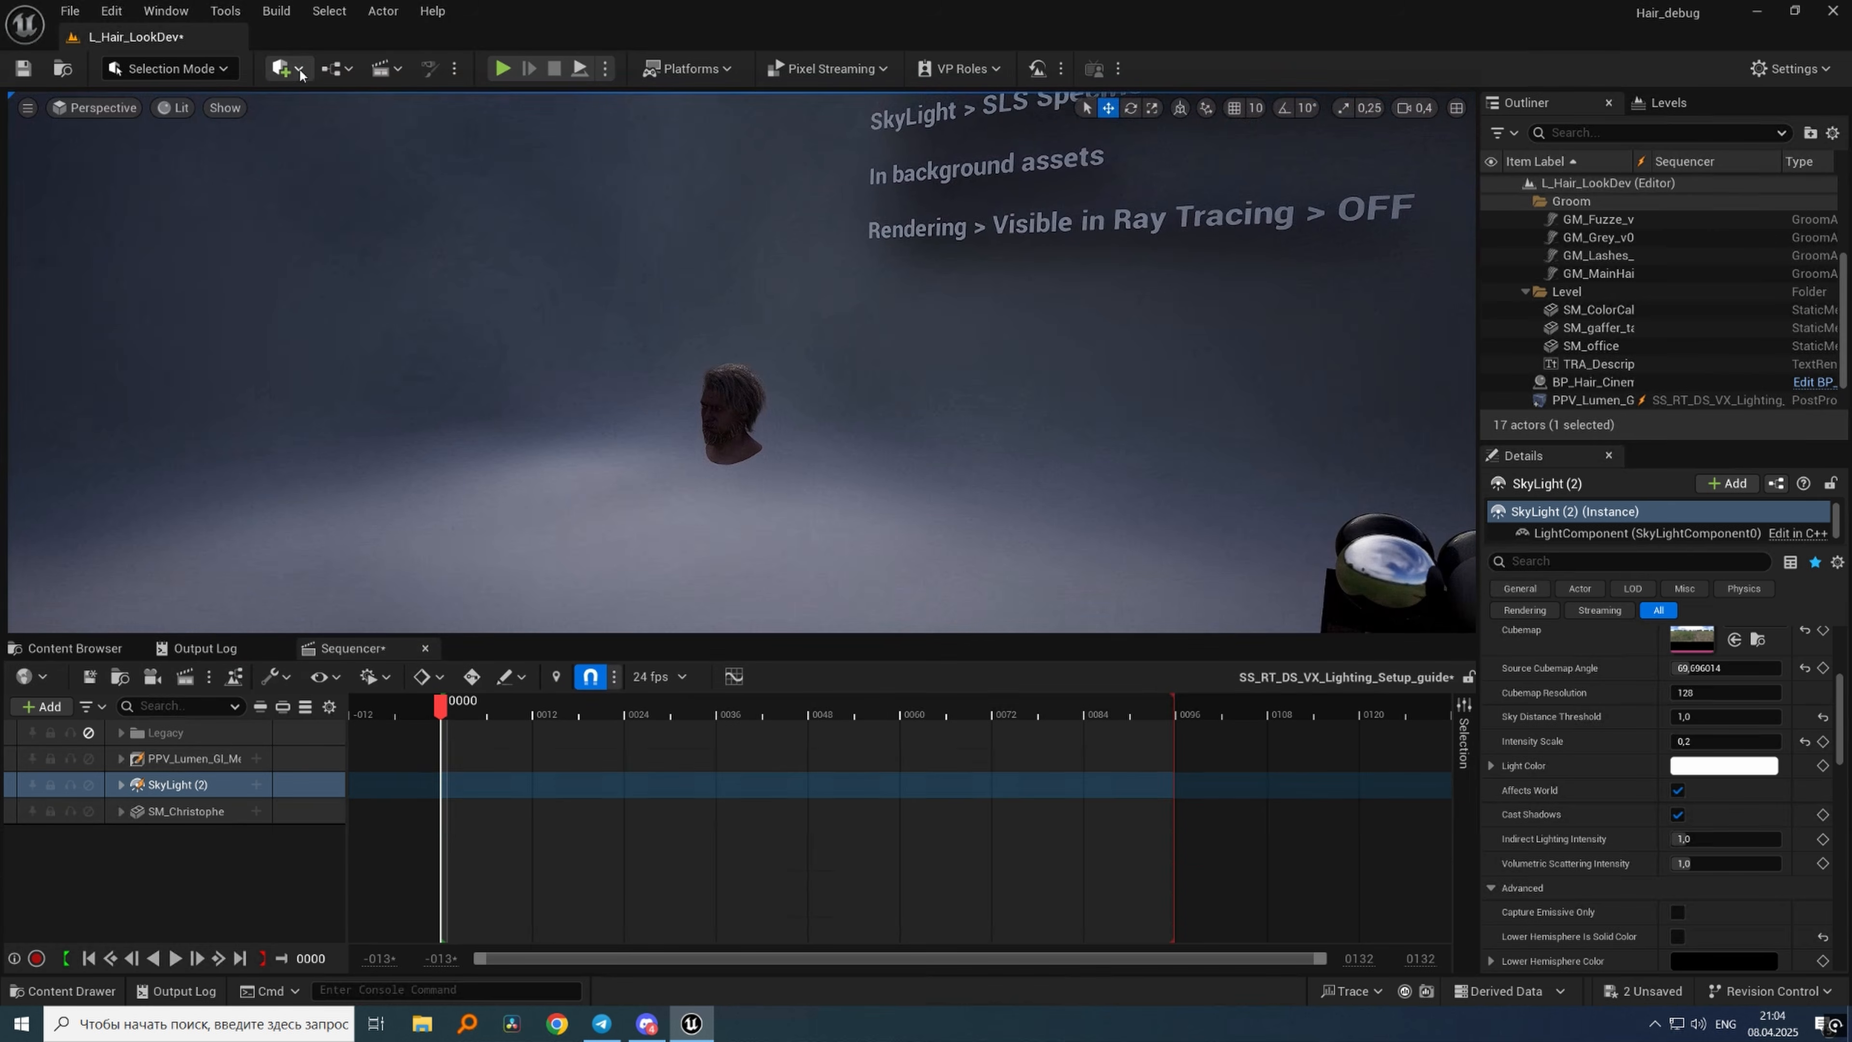
click(283, 68)
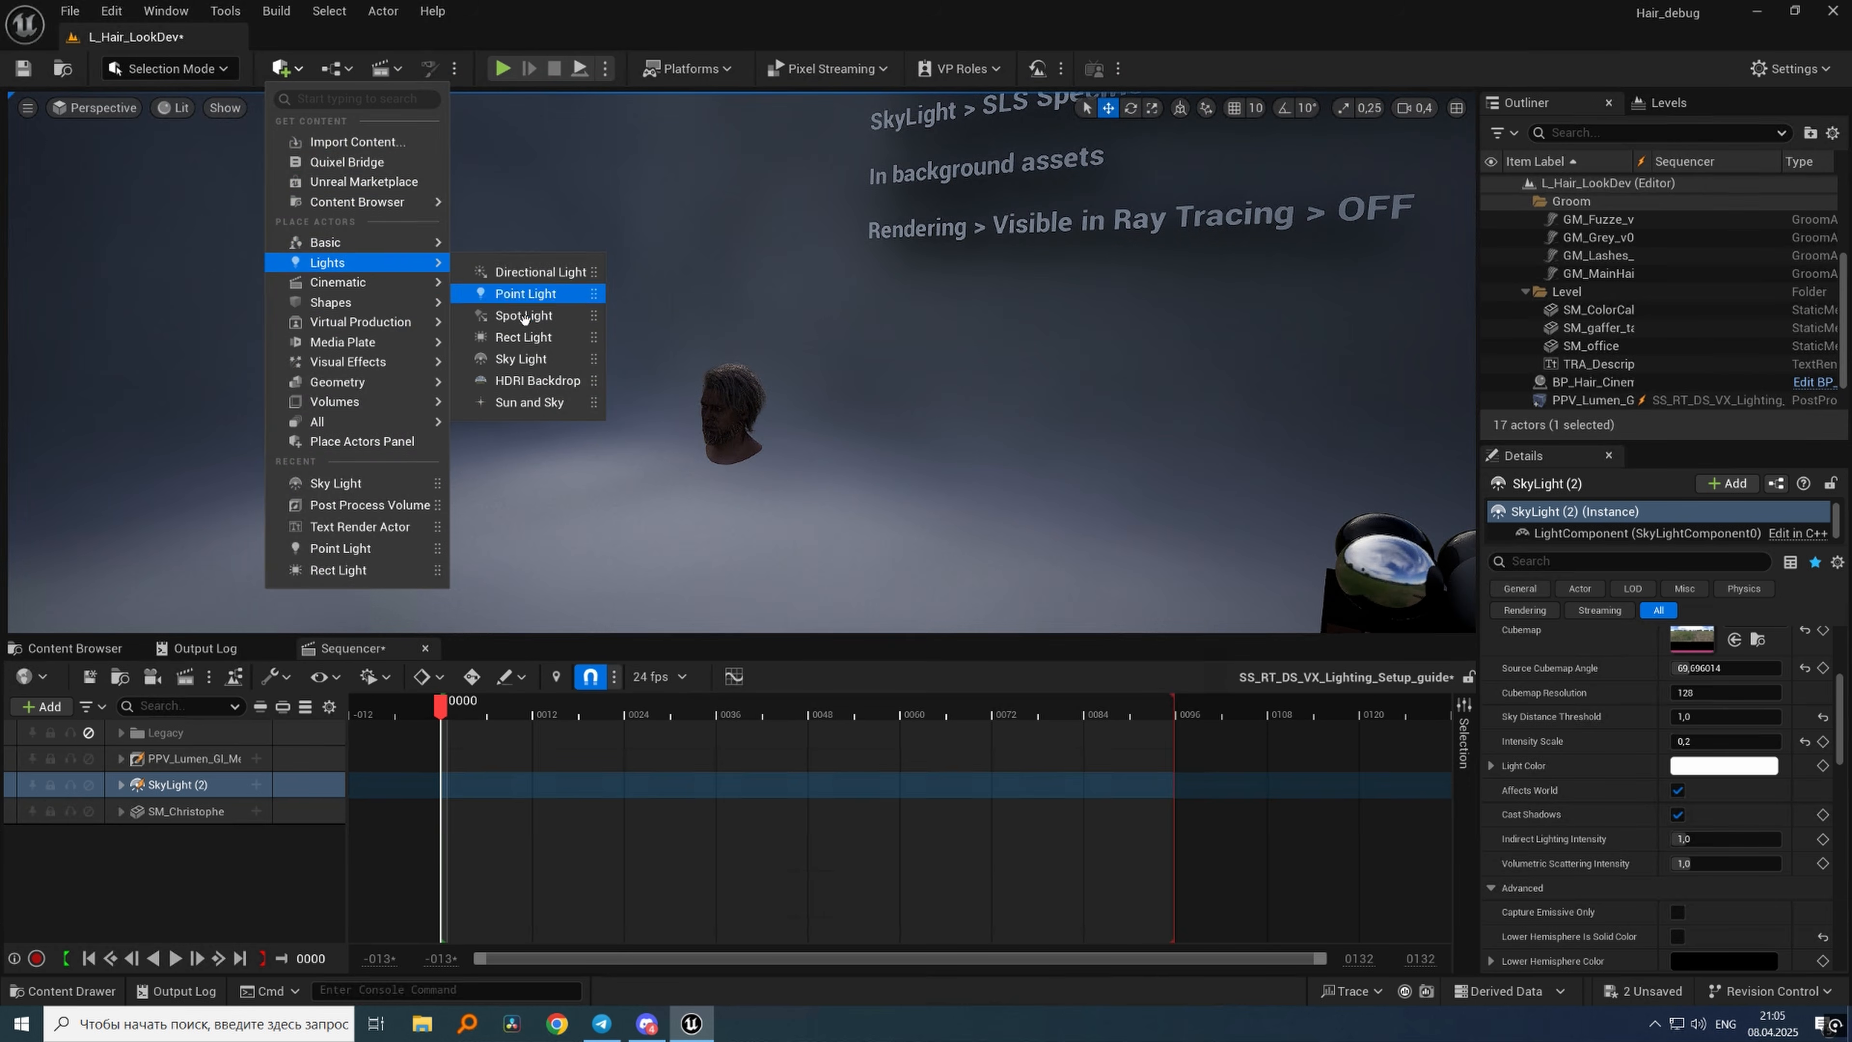
drag(562, 354, 235, 894)
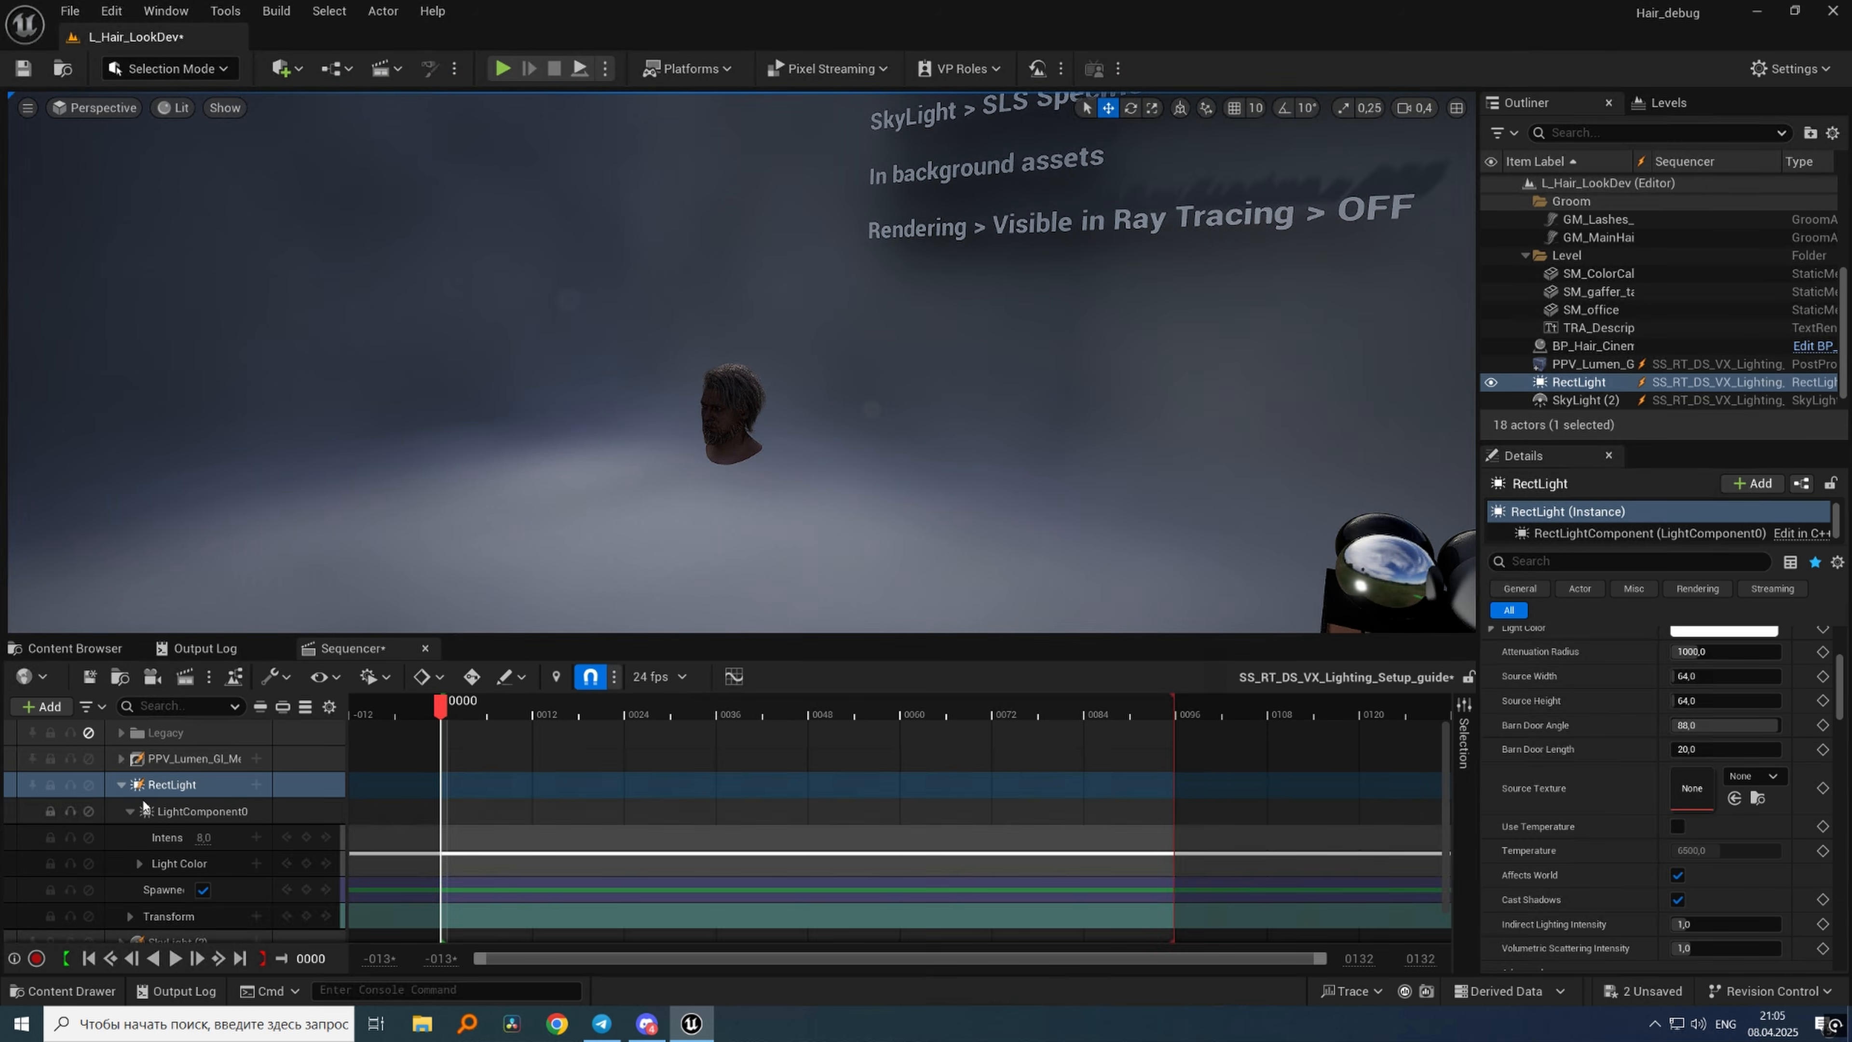
click(121, 786)
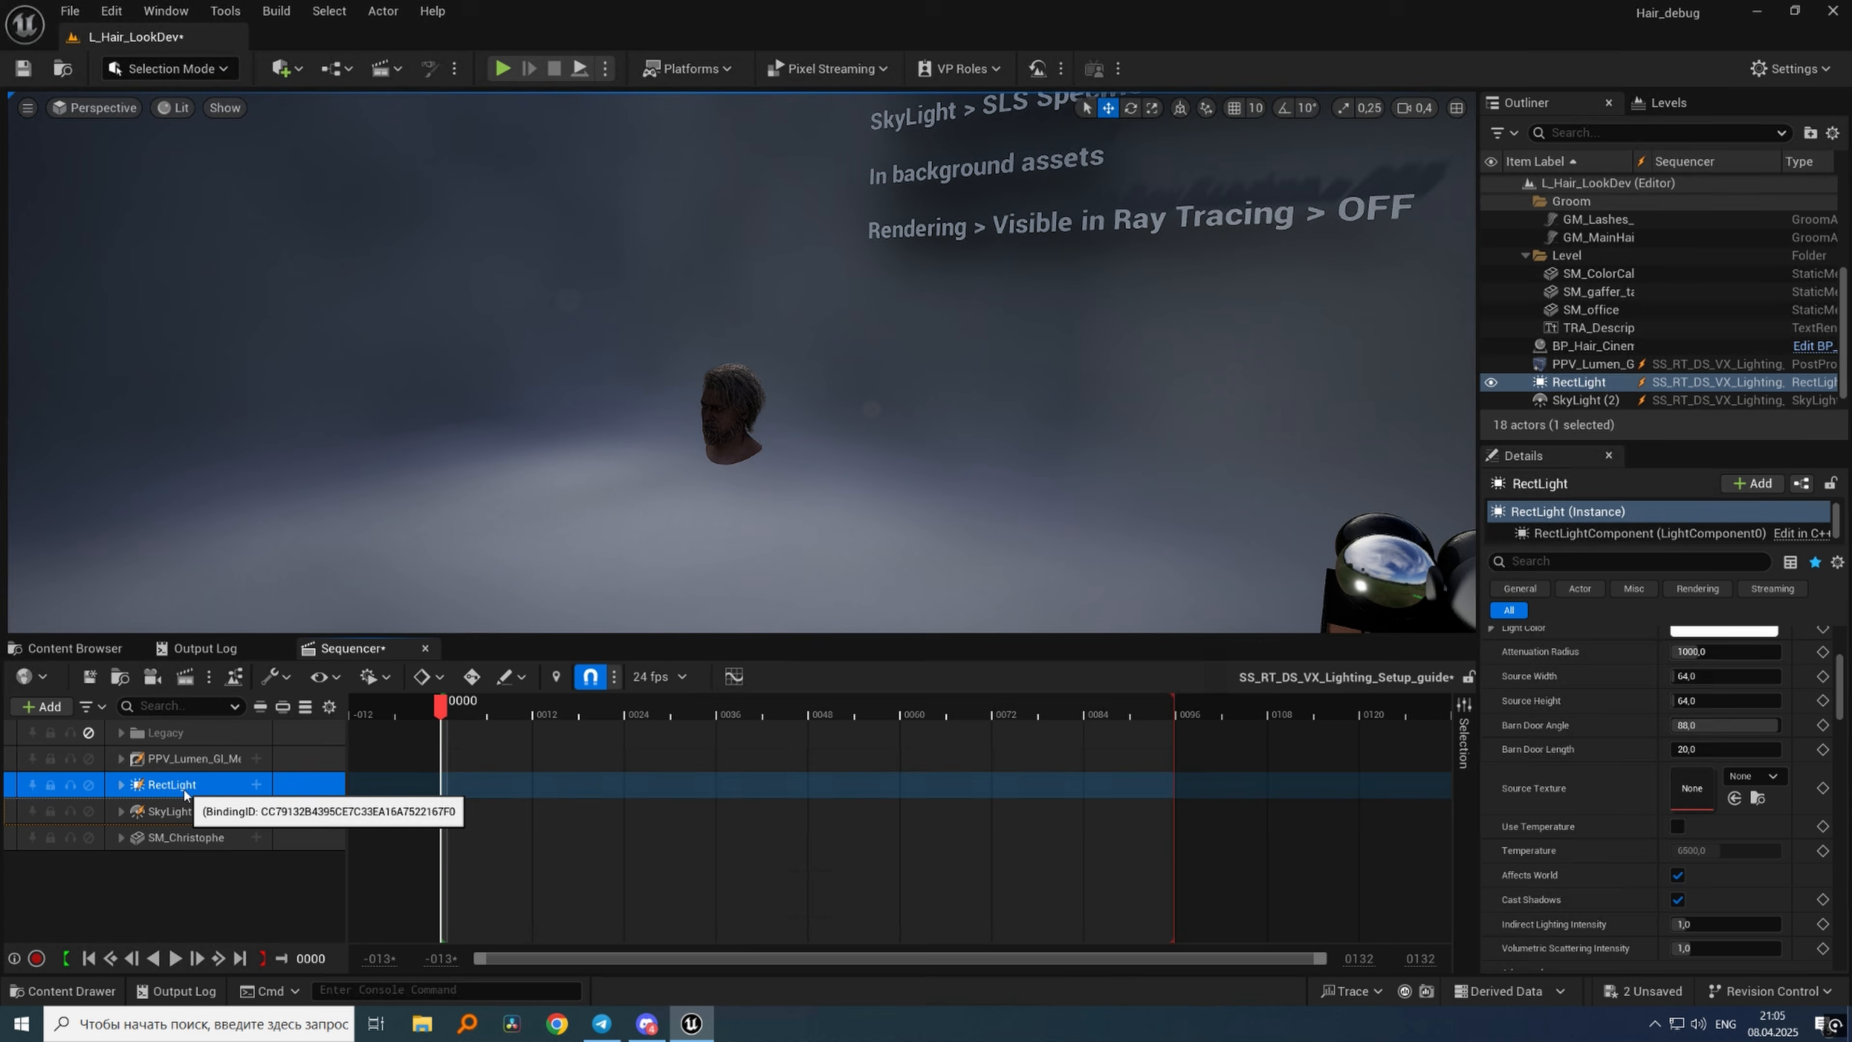
double_click(211, 793)
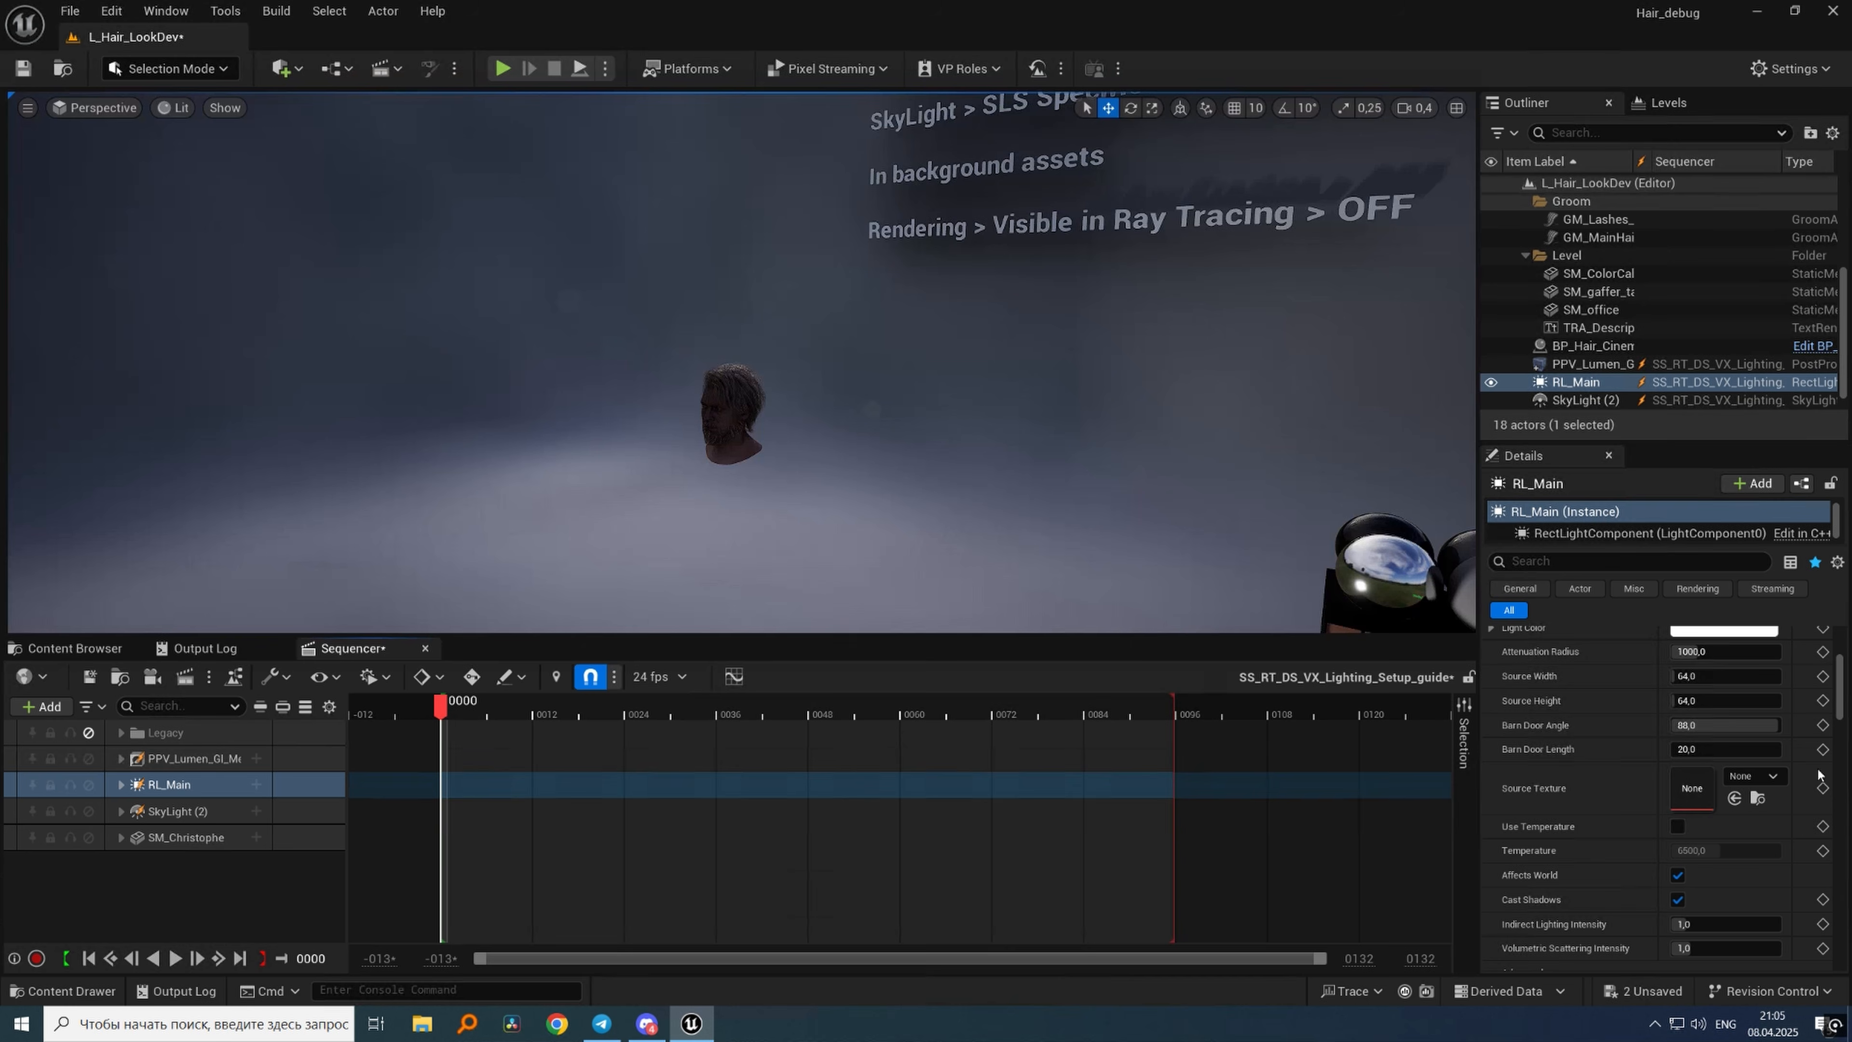
Pilot RL_Main to about X -117, Y 206, Z 319, aim it down at the character's head, and stop piloting.
scroll(1843, 693, up, 4)
key(f)
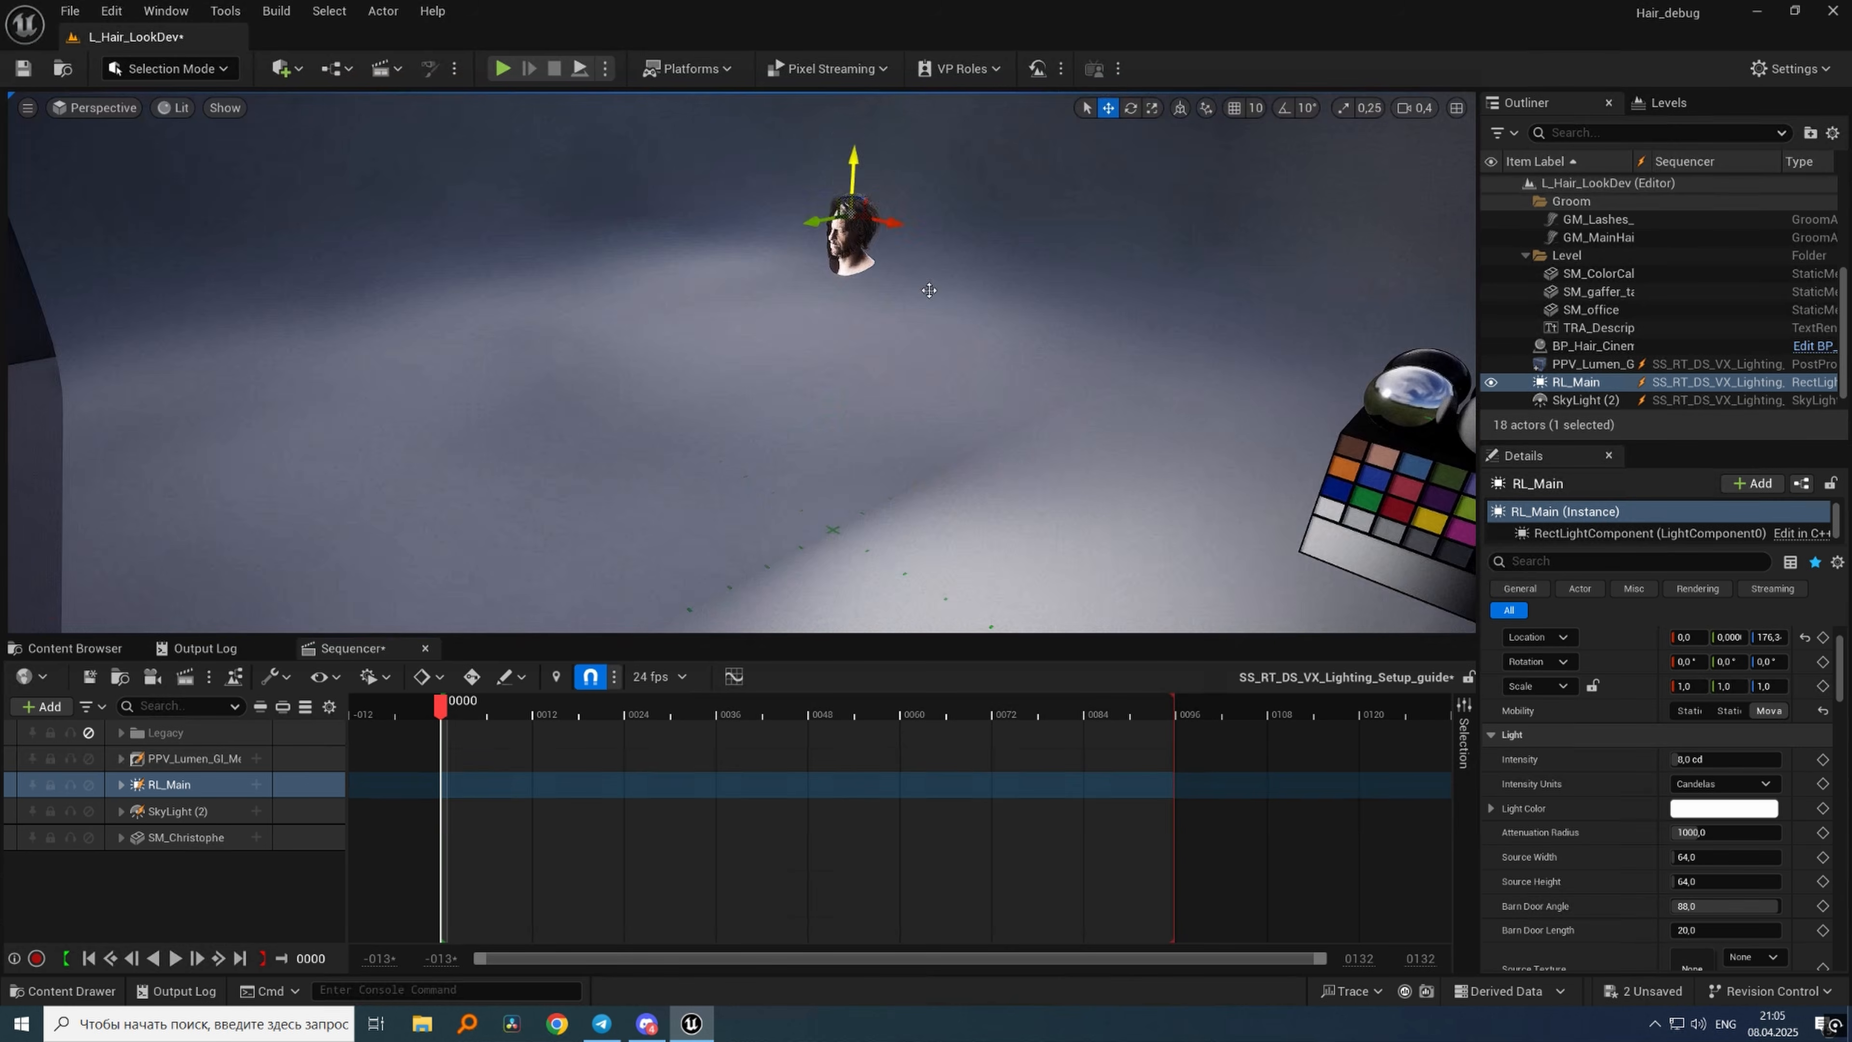
right_click(833, 430)
click(824, 495)
click(808, 453)
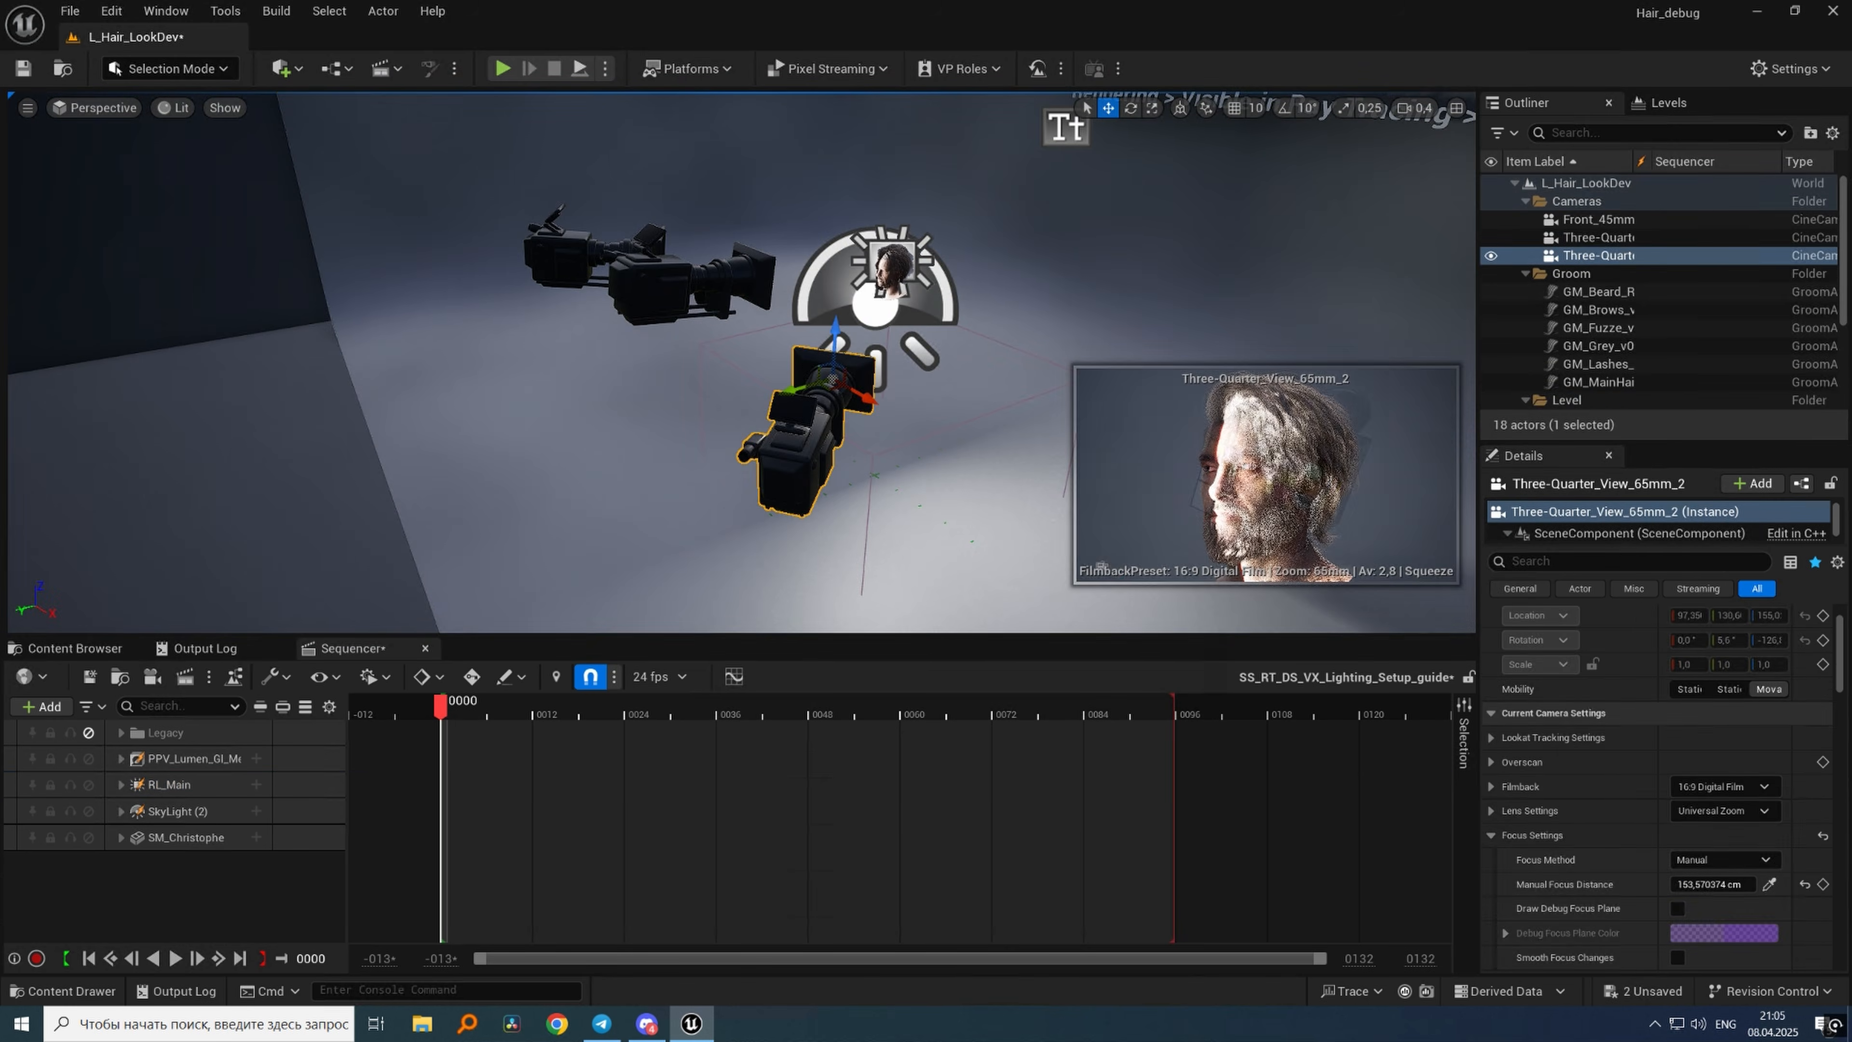
click(878, 251)
right_click(869, 254)
click(948, 488)
right_drag(897, 408, 711, 398)
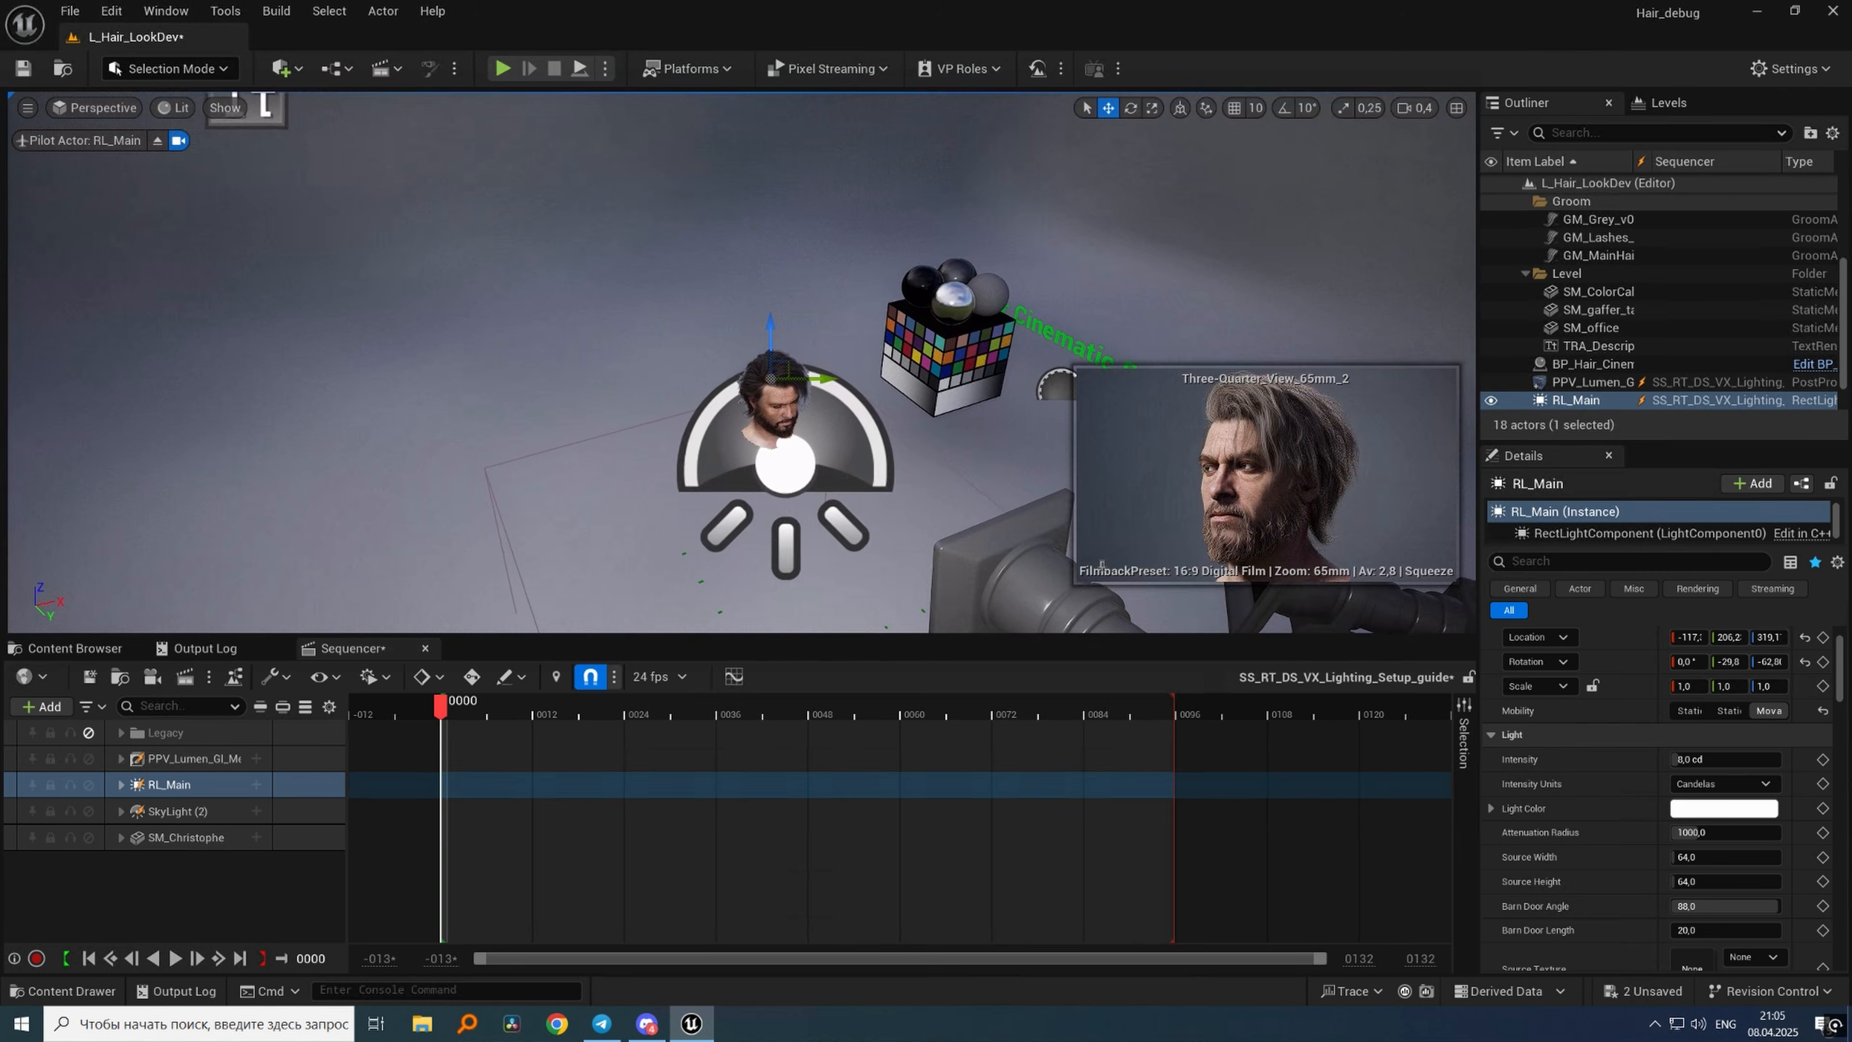
click(158, 139)
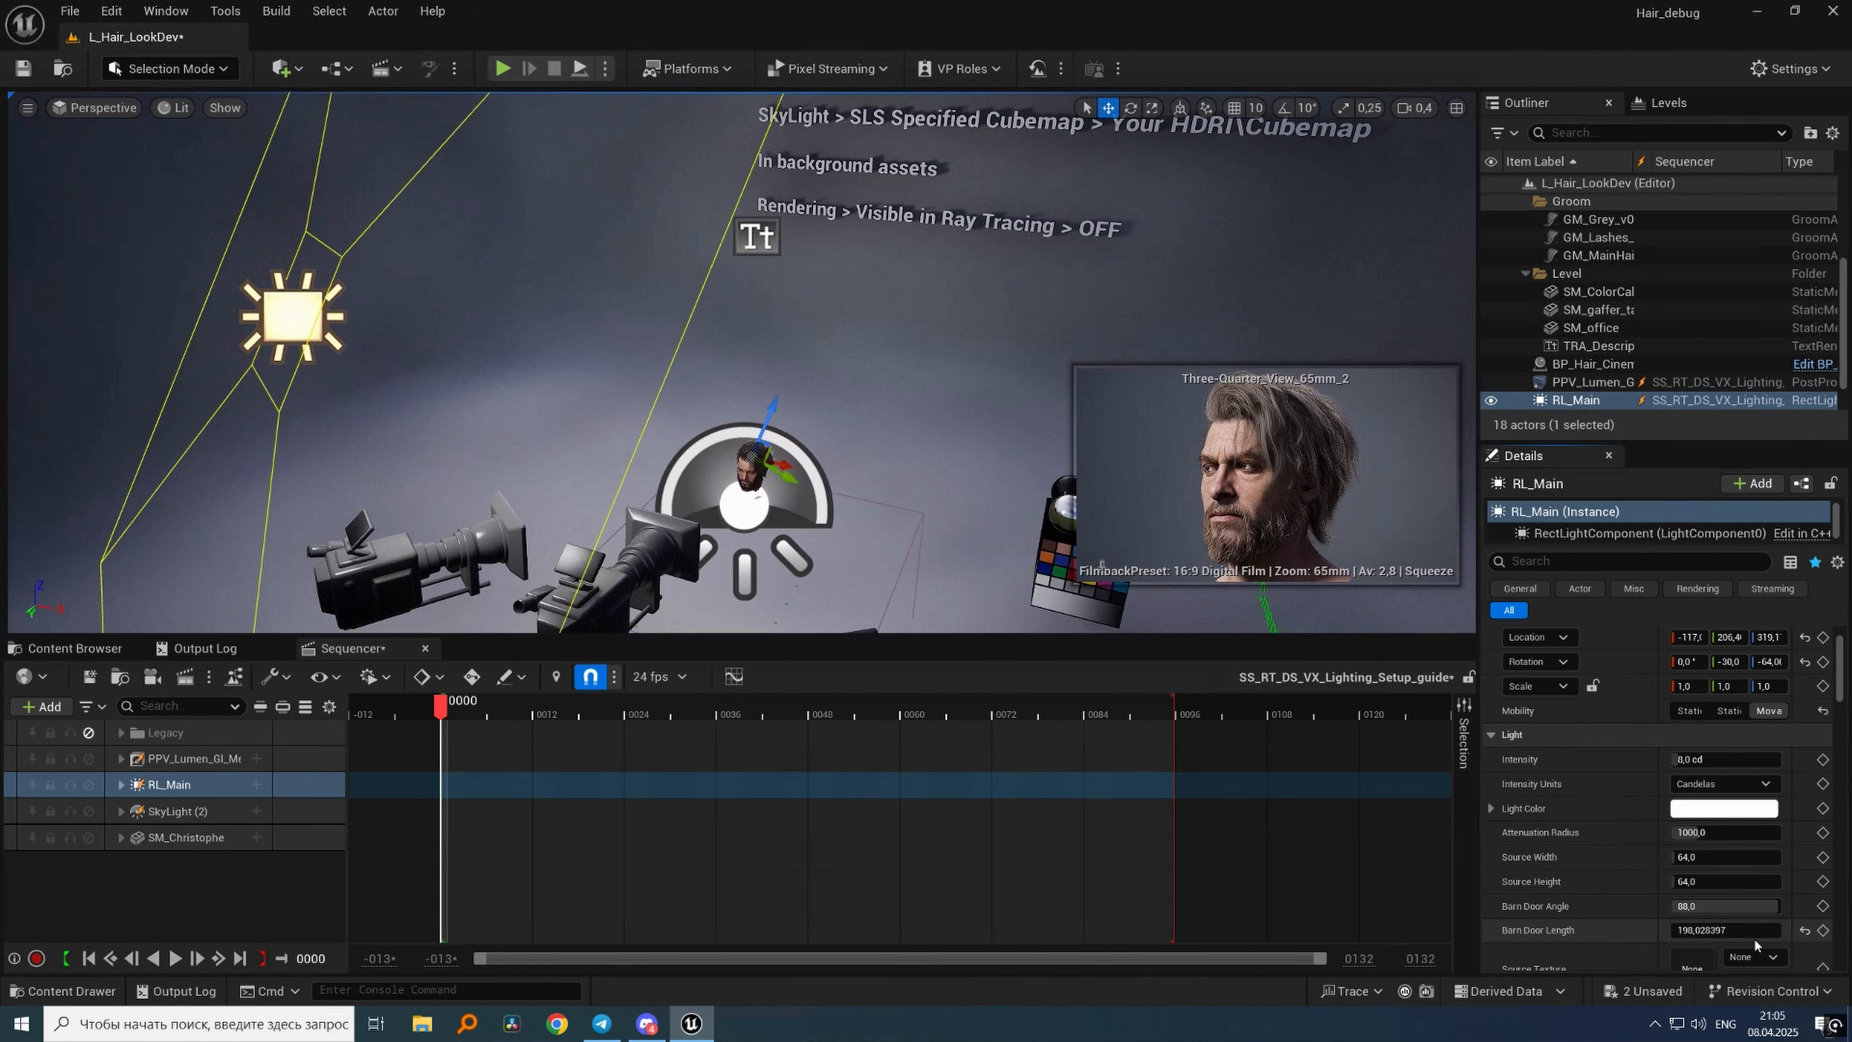
Set RL_Main's barn door length to 10 and barn door angle to 0, and switch its intensity units to Lumens.
click(1699, 930)
text(10)
drag(1704, 905, 1685, 904)
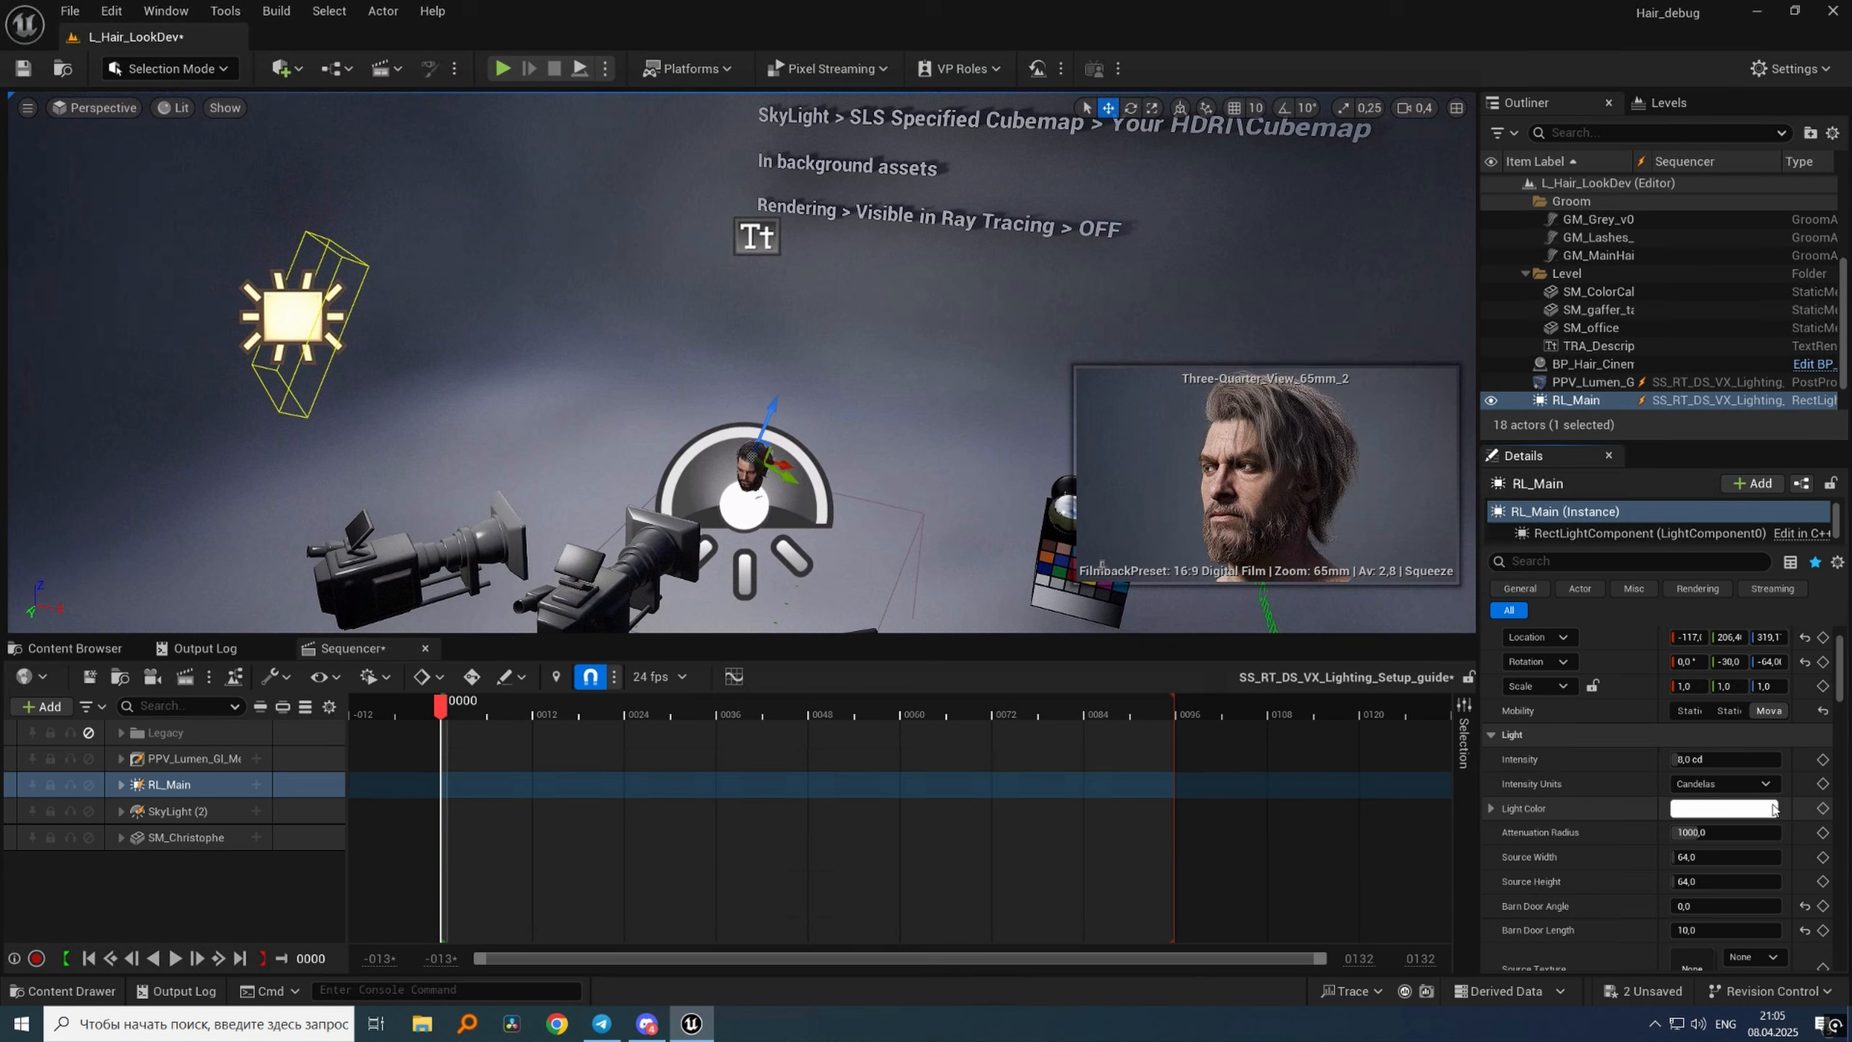
click(1763, 784)
click(1738, 831)
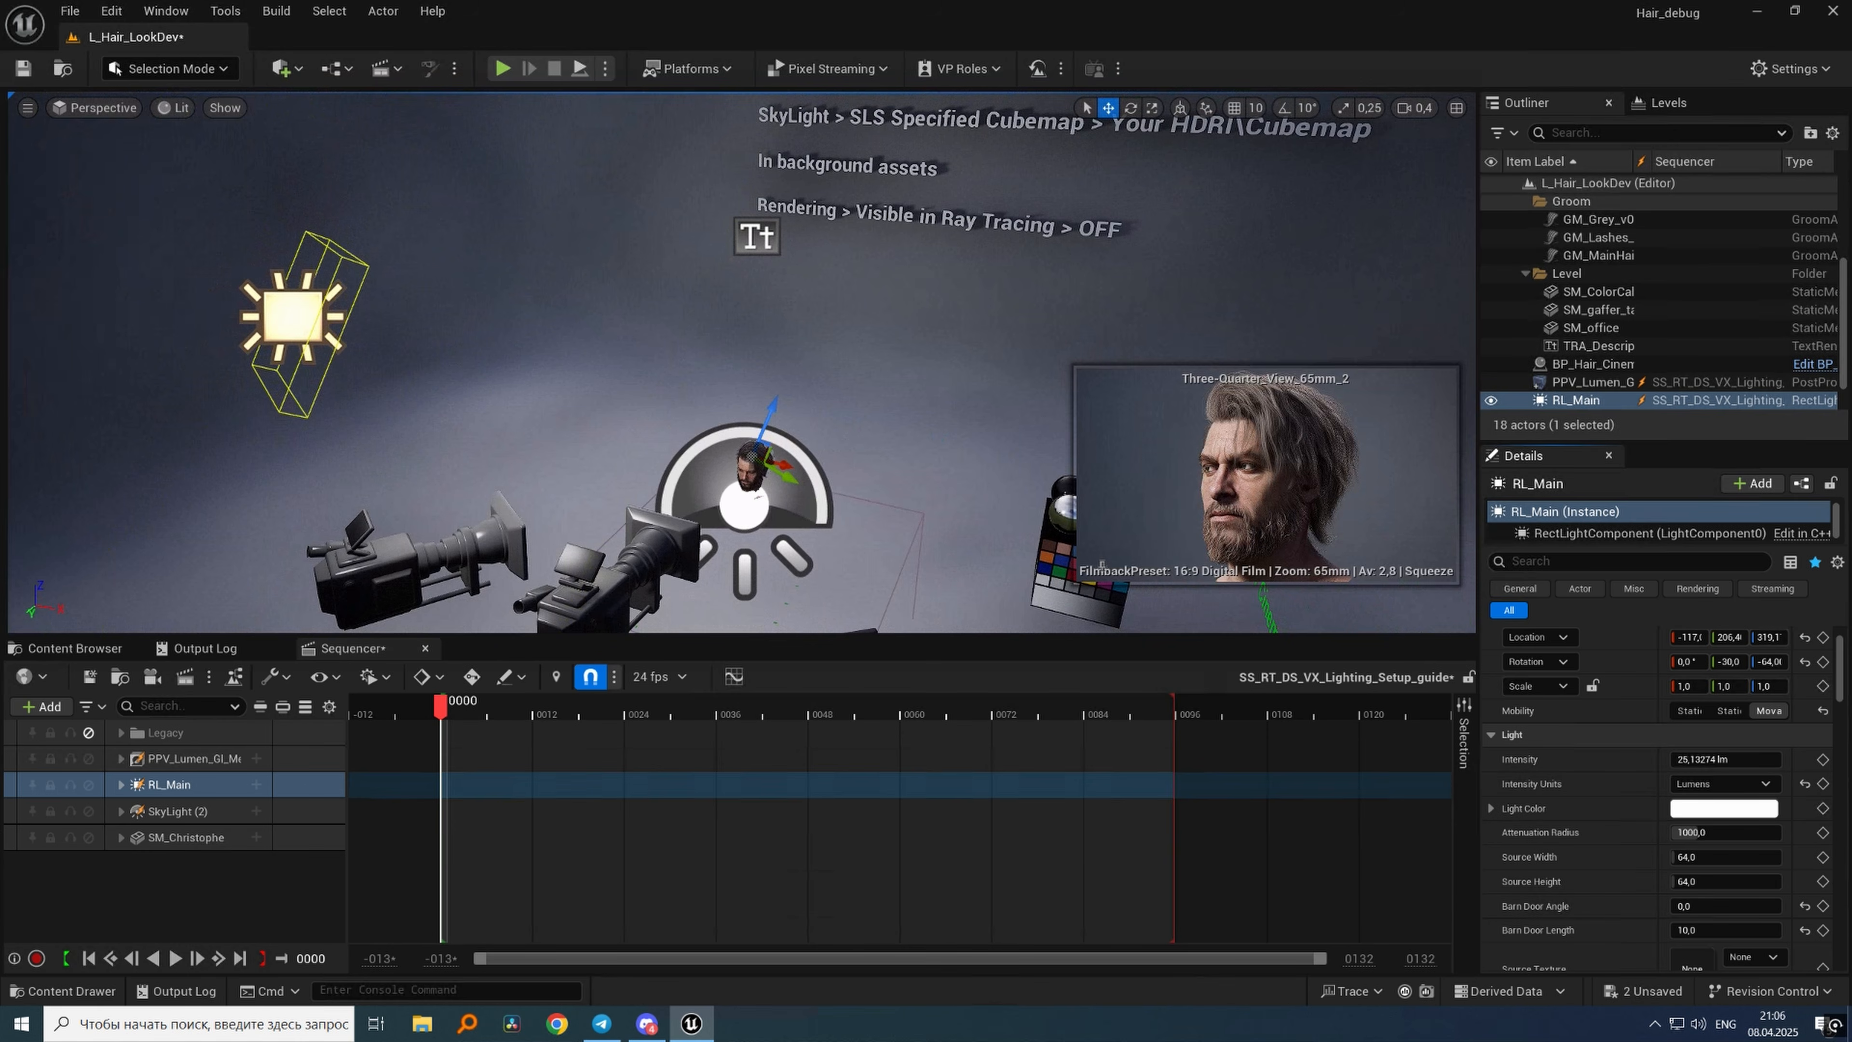
Set RL_Main's attenuation radius to 600 and try low intensities around 5 lm, settling on 6 lm.
right_drag(741, 365, 715, 390)
key(w)
key(g)
key(g)
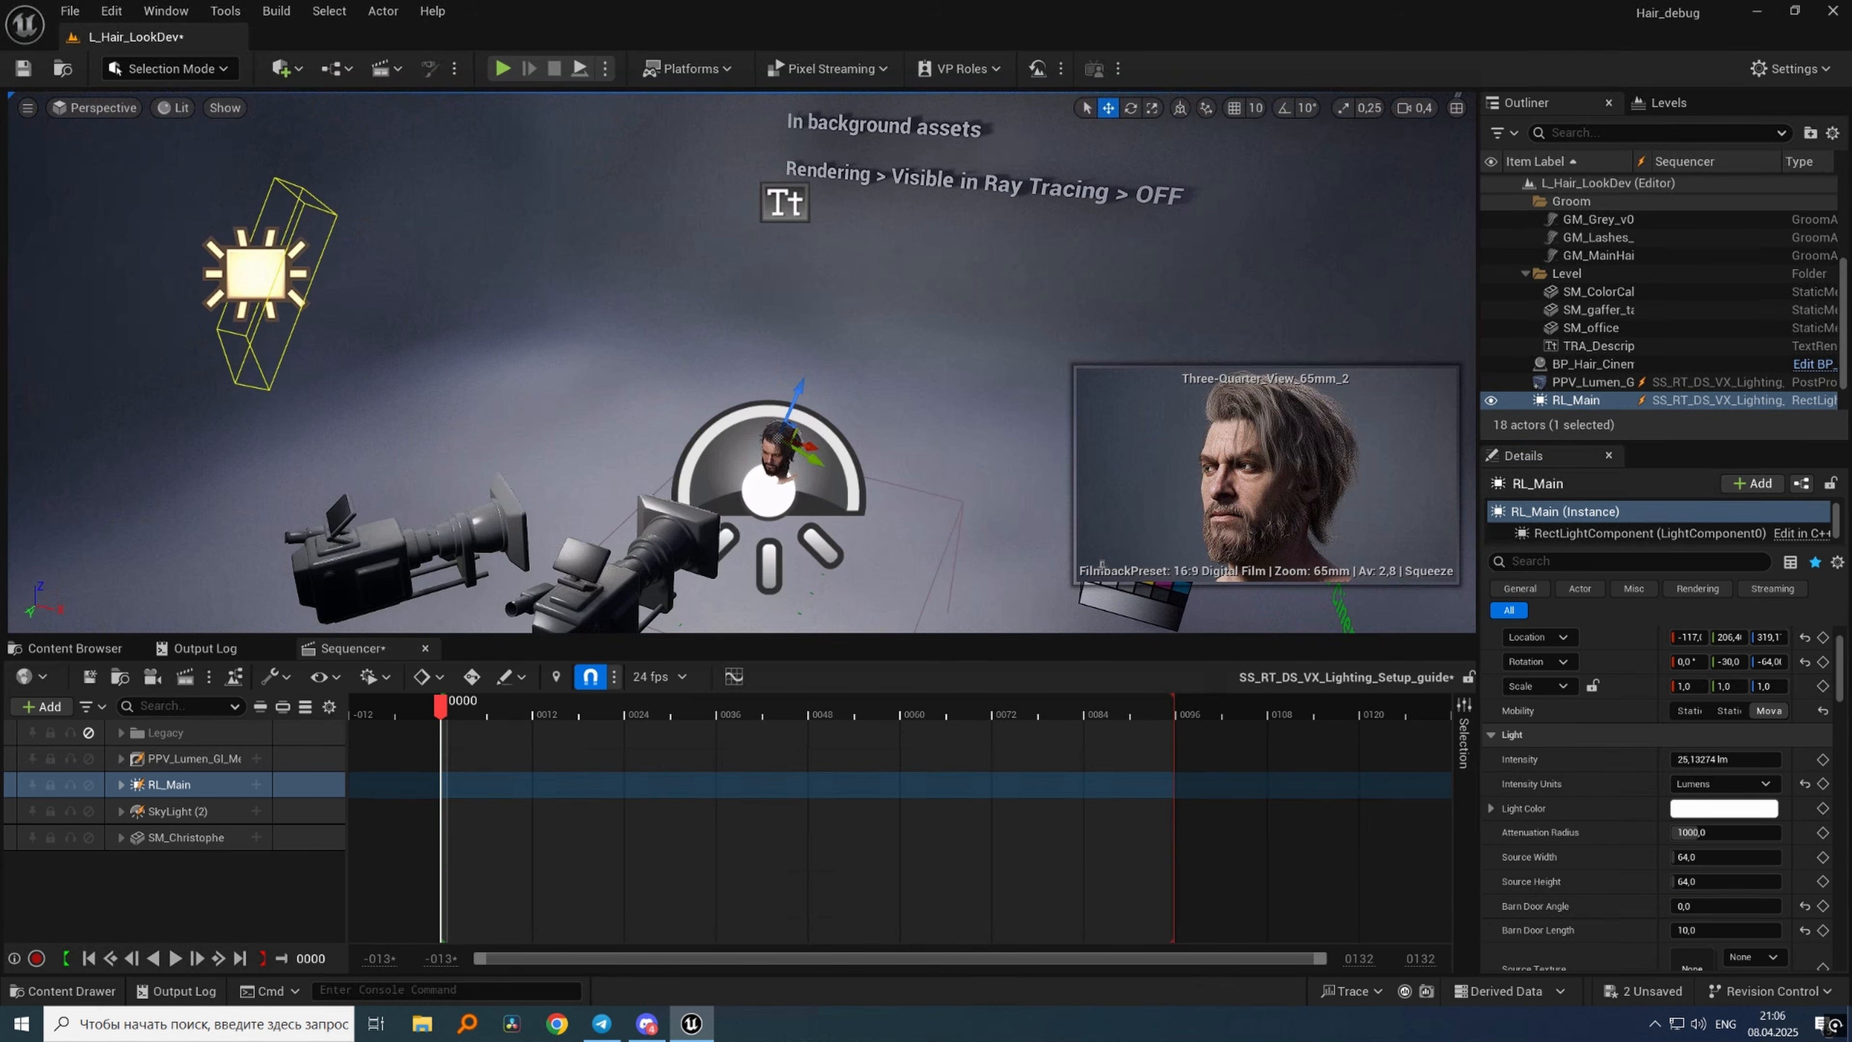
drag(1725, 831, 1693, 832)
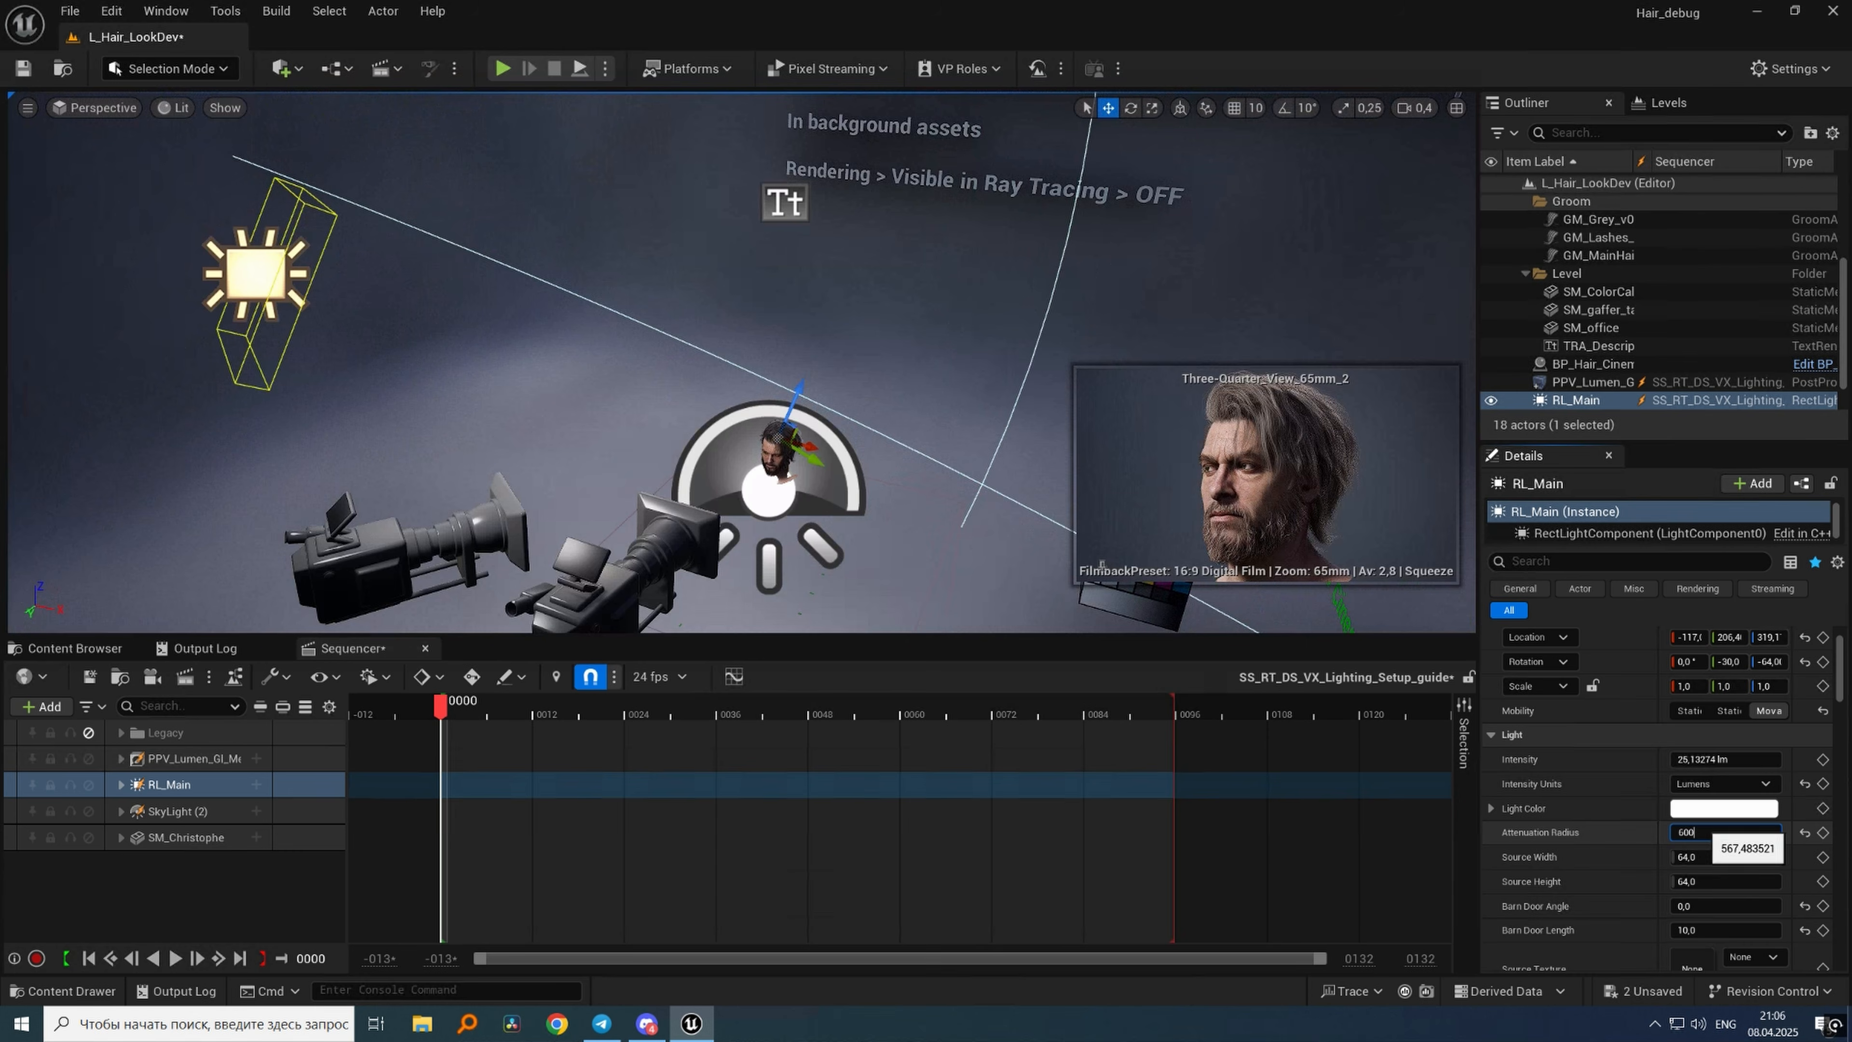
key(Return)
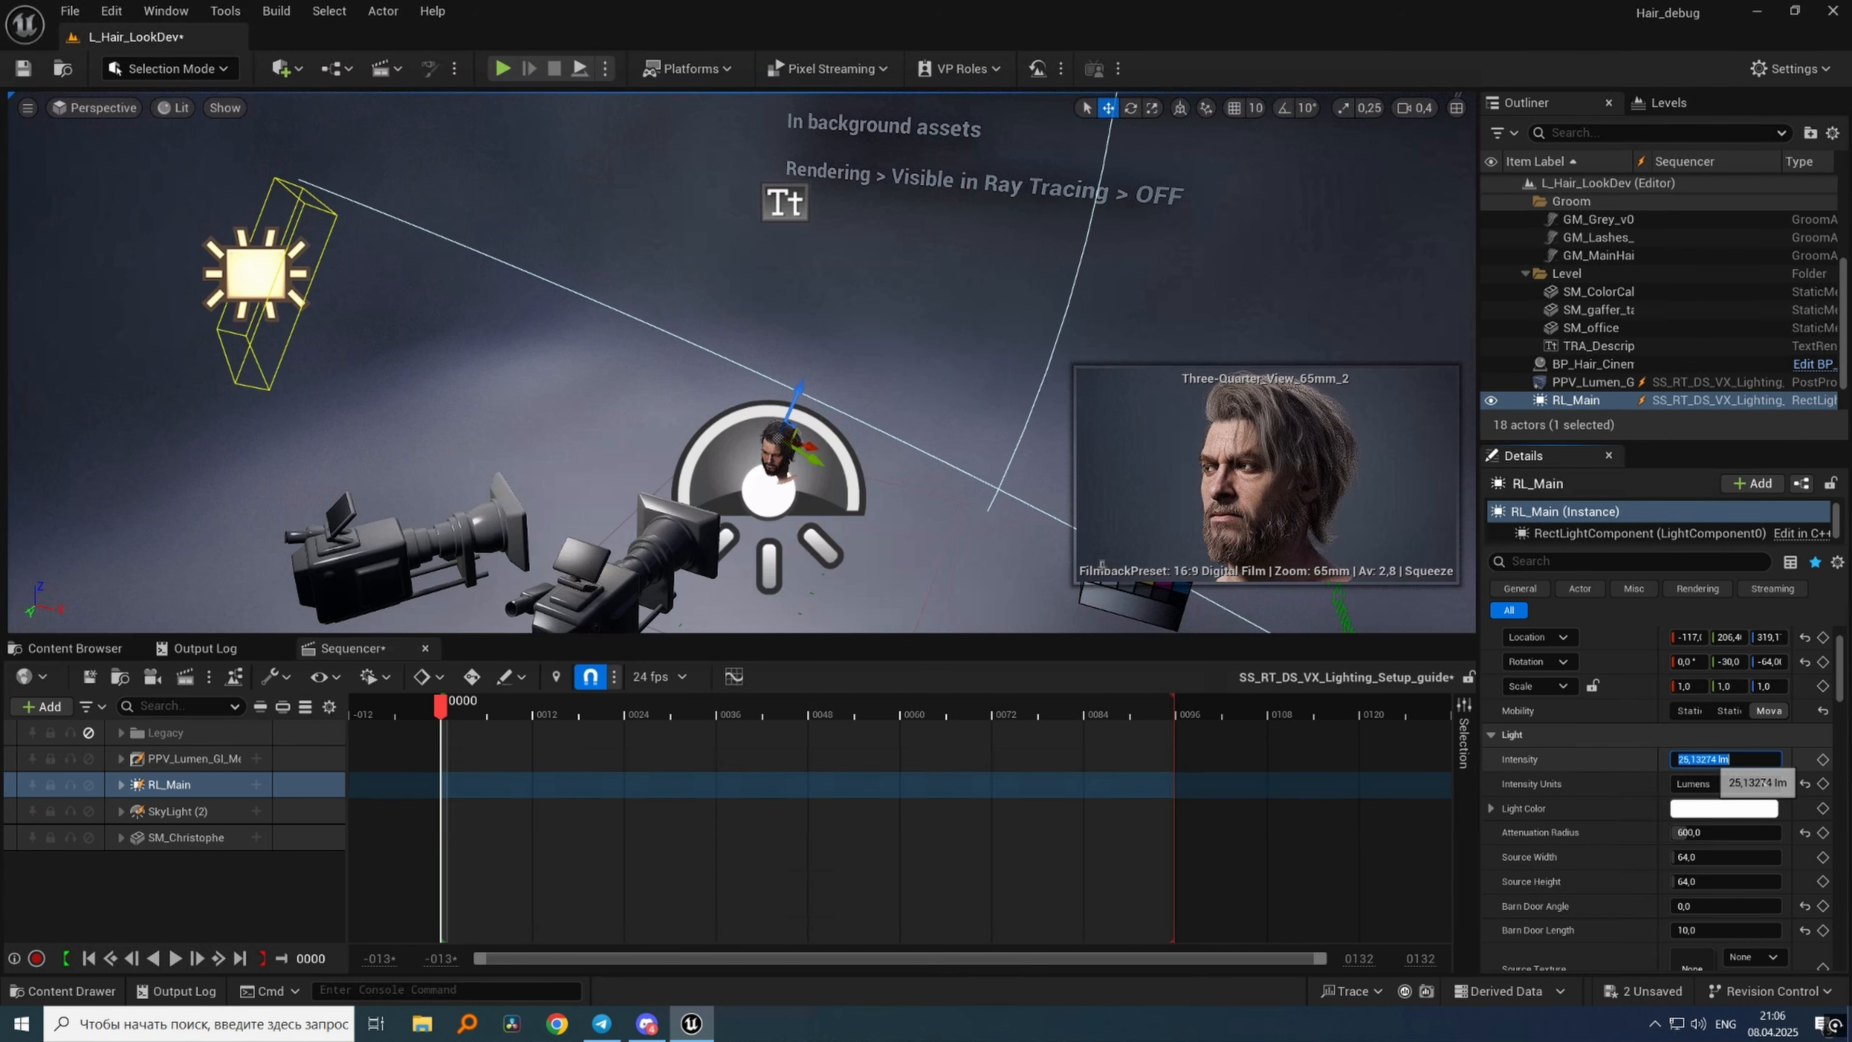
text(7)
key(Return)
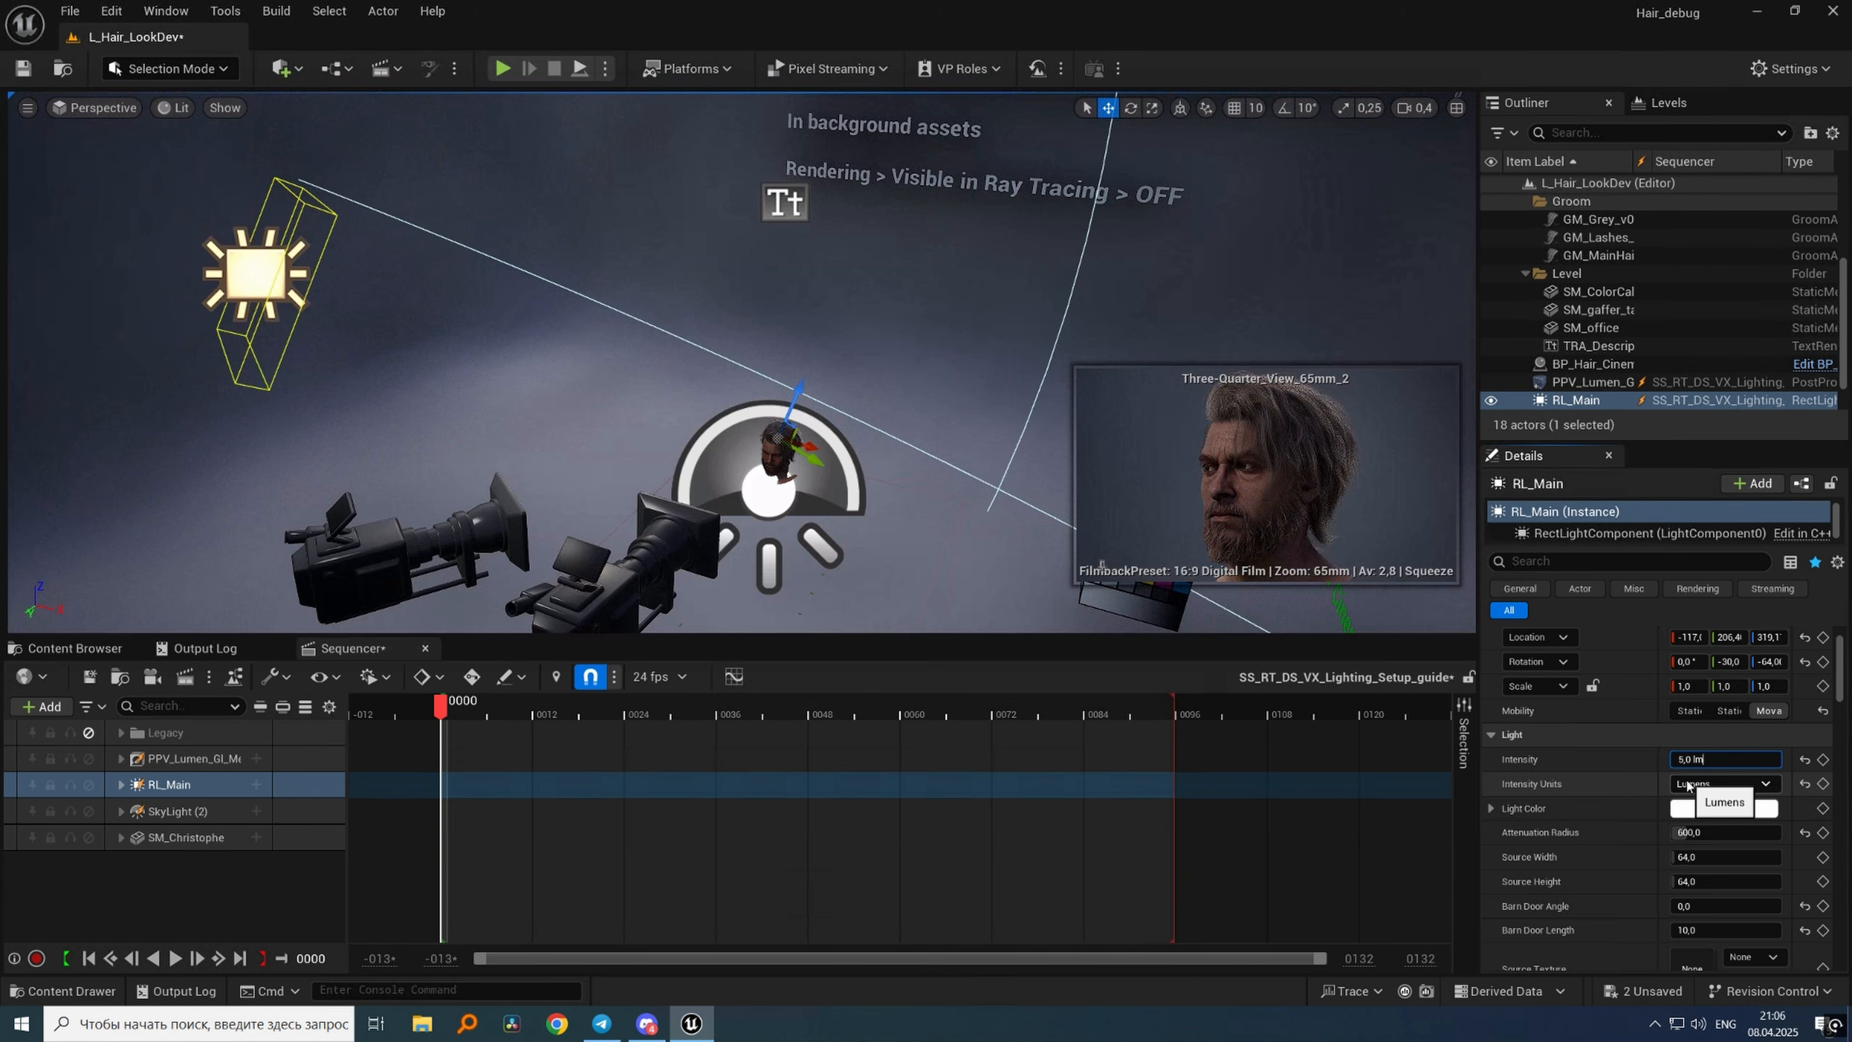
Try enlarging RL_Main's light source, restore its source height, and set the source width to 100.
mouse_move(1710, 881)
mouse_down()
mouse_move(1677, 881)
mouse_move(1709, 857)
mouse_move(1695, 861)
mouse_up()
click(1805, 881)
click(1695, 862)
text(010)
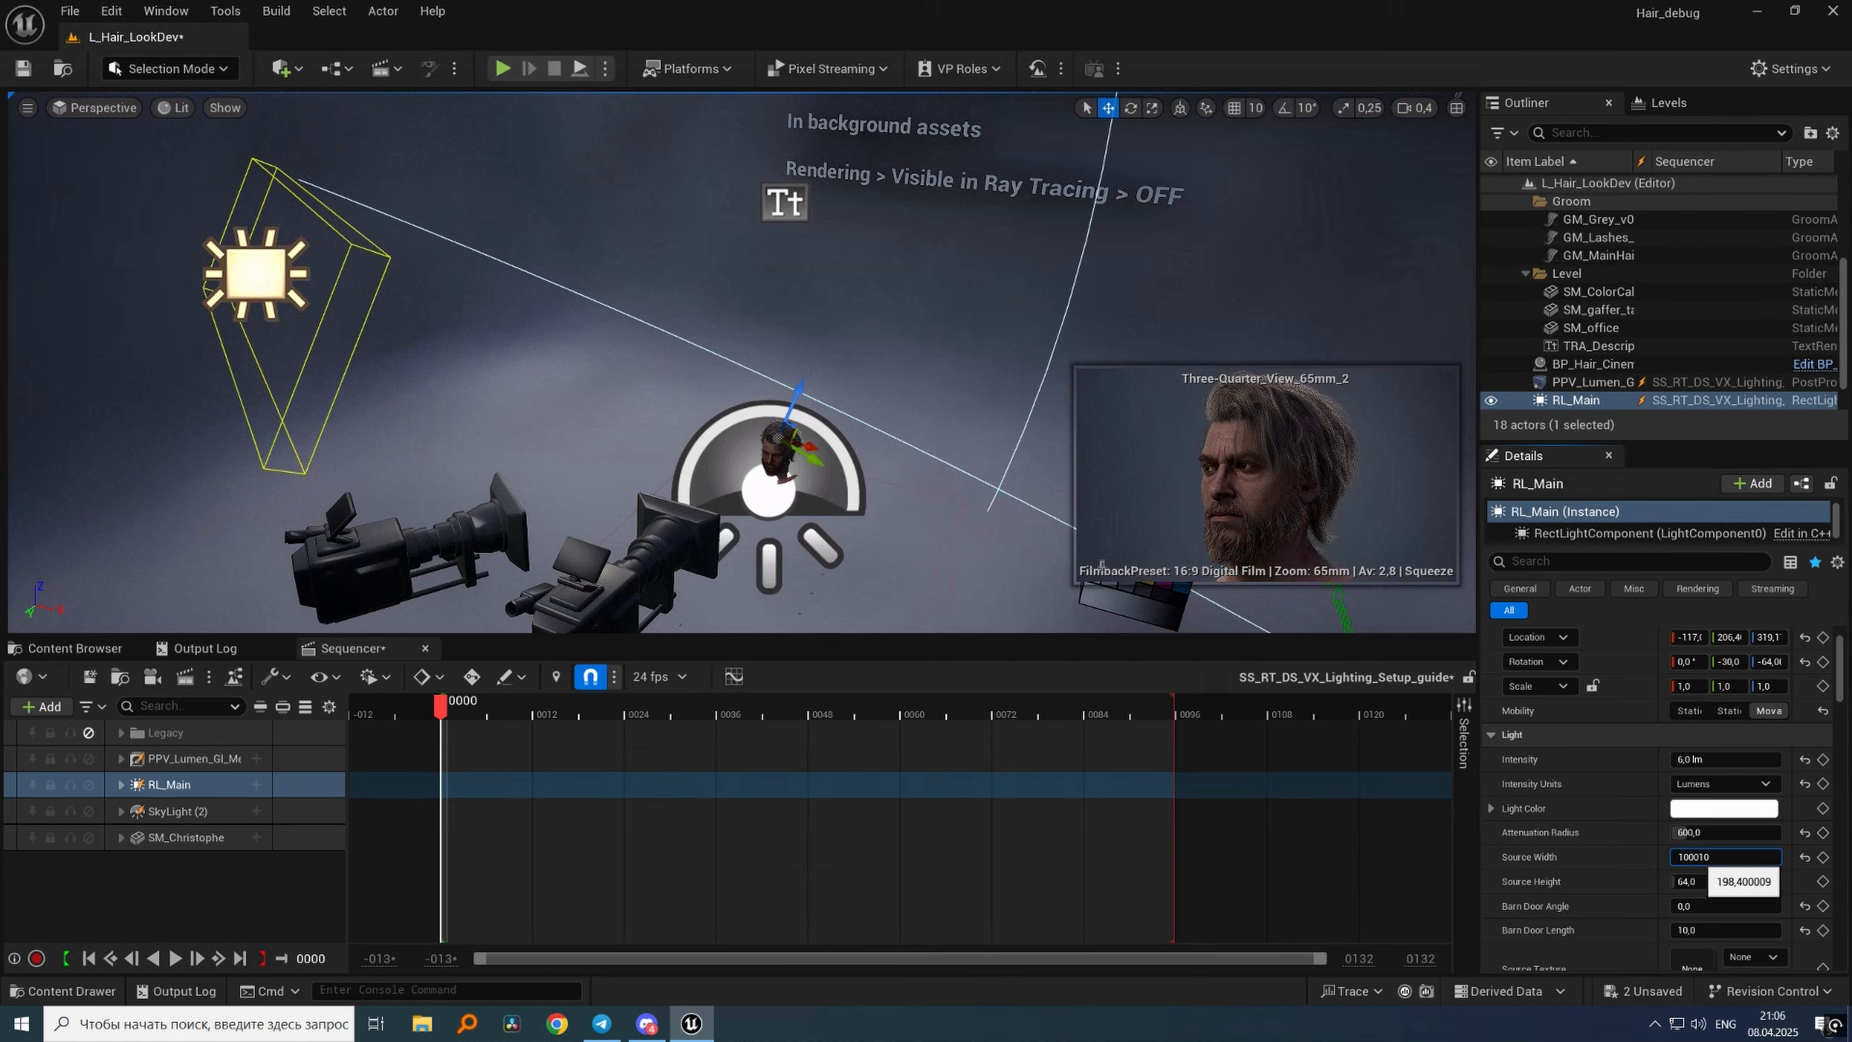
key(Return)
Pilot the Three-Quarter_View_65mm_2 camera to view the character through it.
scroll(1711, 863, down, 5)
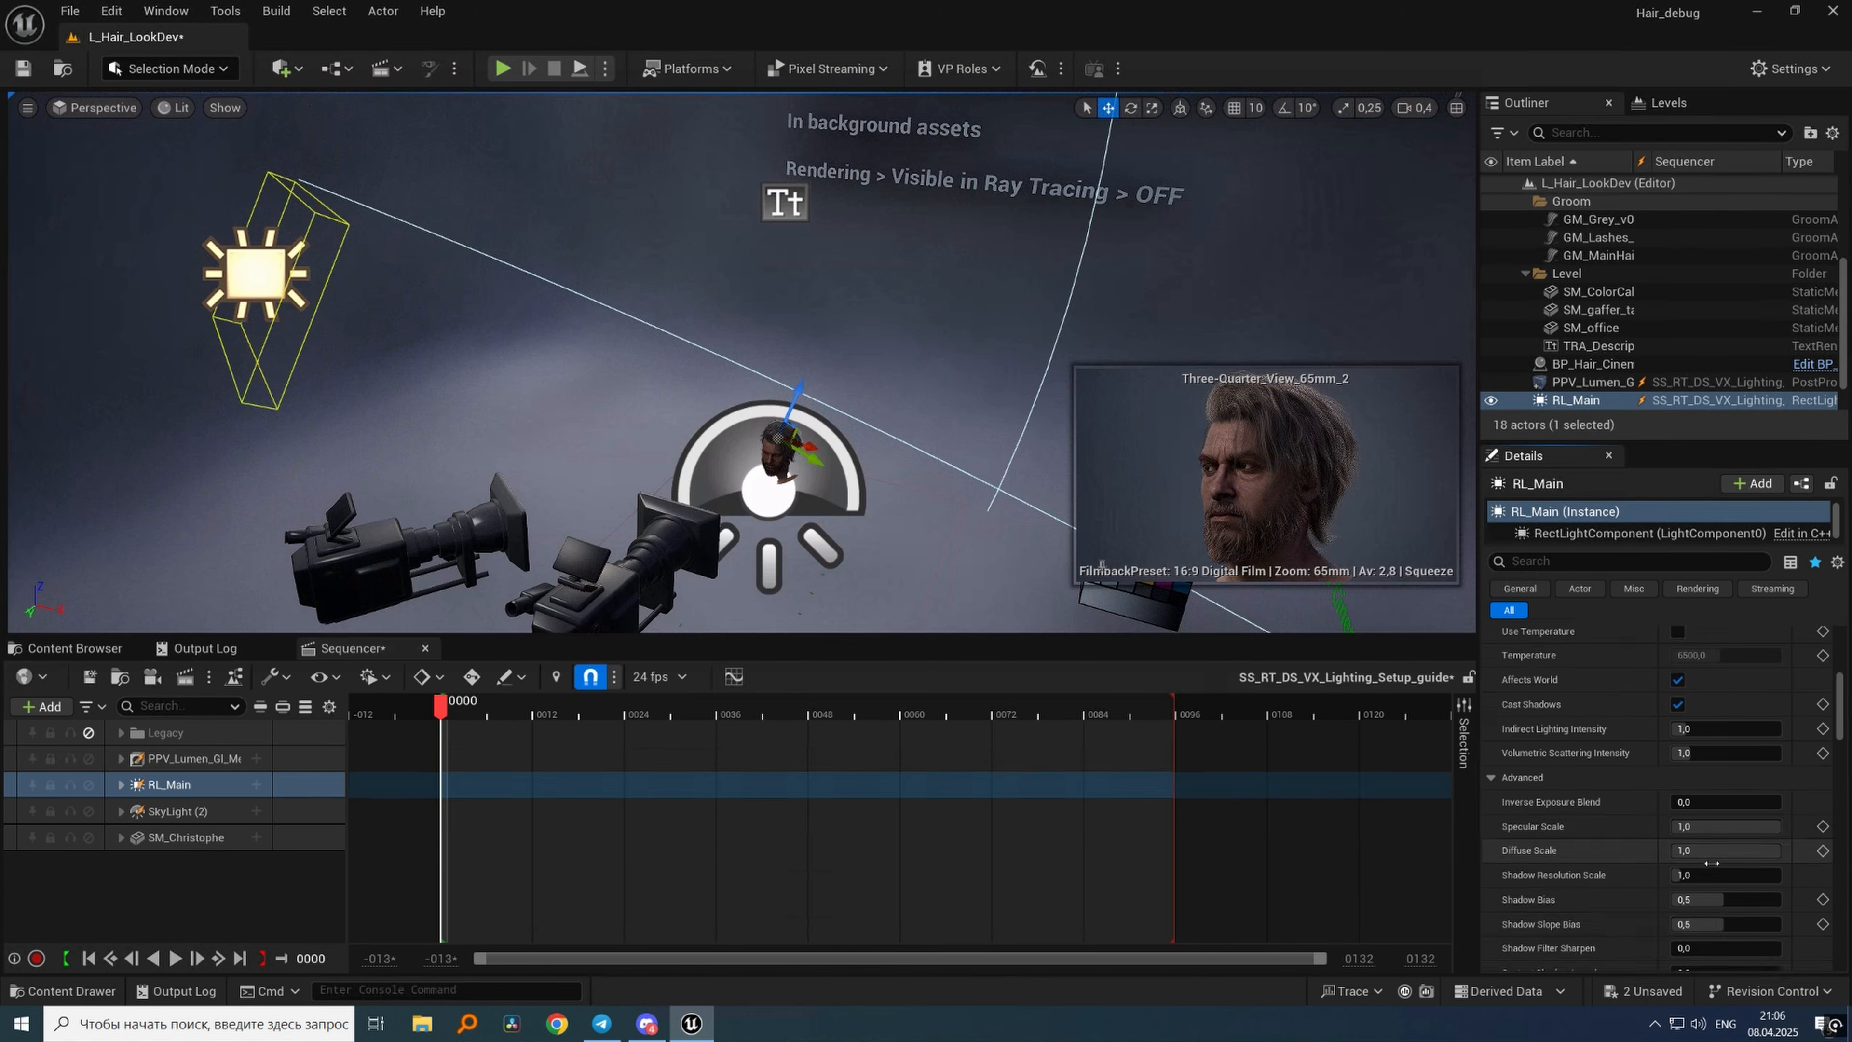
scroll(1711, 863, down, 4)
right_click(620, 573)
right_drag(568, 453, 729, 503)
right_click(547, 548)
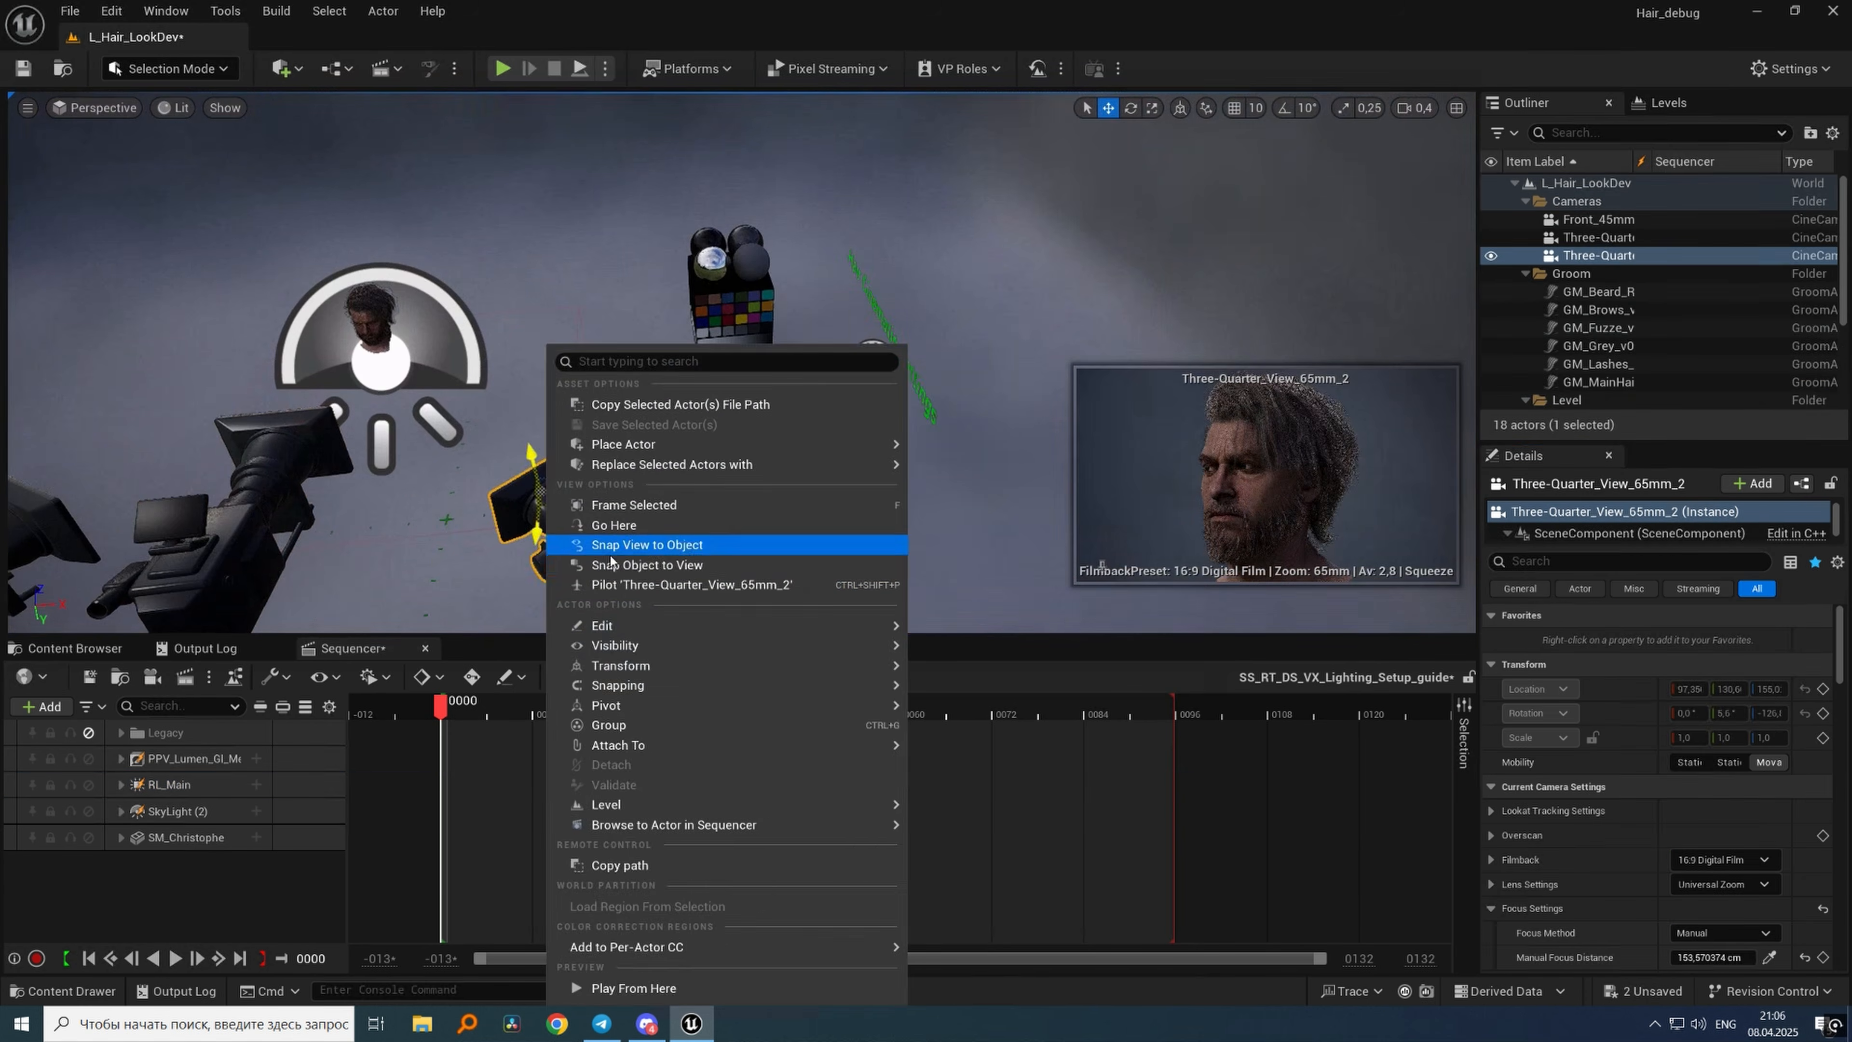
click(618, 585)
Compare Cast Ray Traced Shadows disabled and enabled on RL_Main, and keep it Enabled.
scroll(1735, 671, down, 6)
click(169, 785)
drag(1838, 712, 1837, 802)
click(1722, 822)
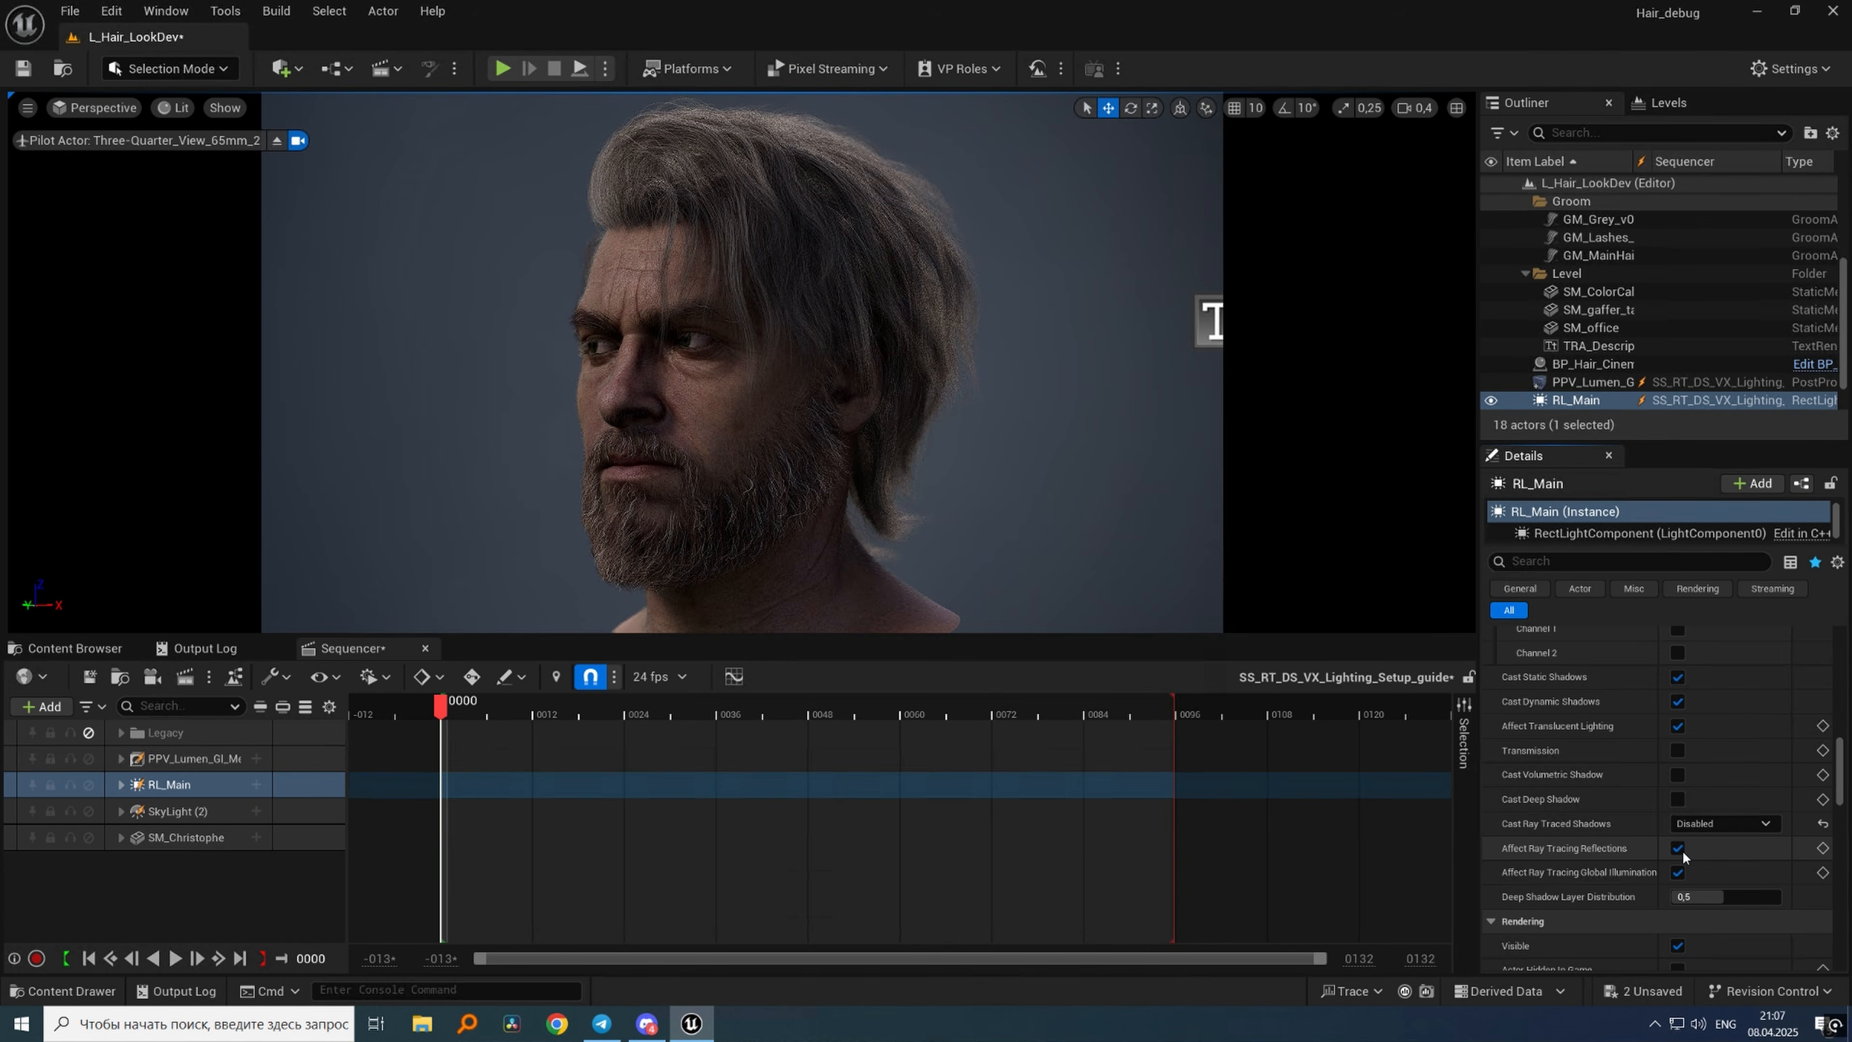
scroll(1686, 850, down, 1)
Turn off RL_Main's effect on ray tracing reflections and global illumination, then compare Cast Deep Shadow with ray traced shadows, keeping ray traced shadows Enabled.
click(1690, 846)
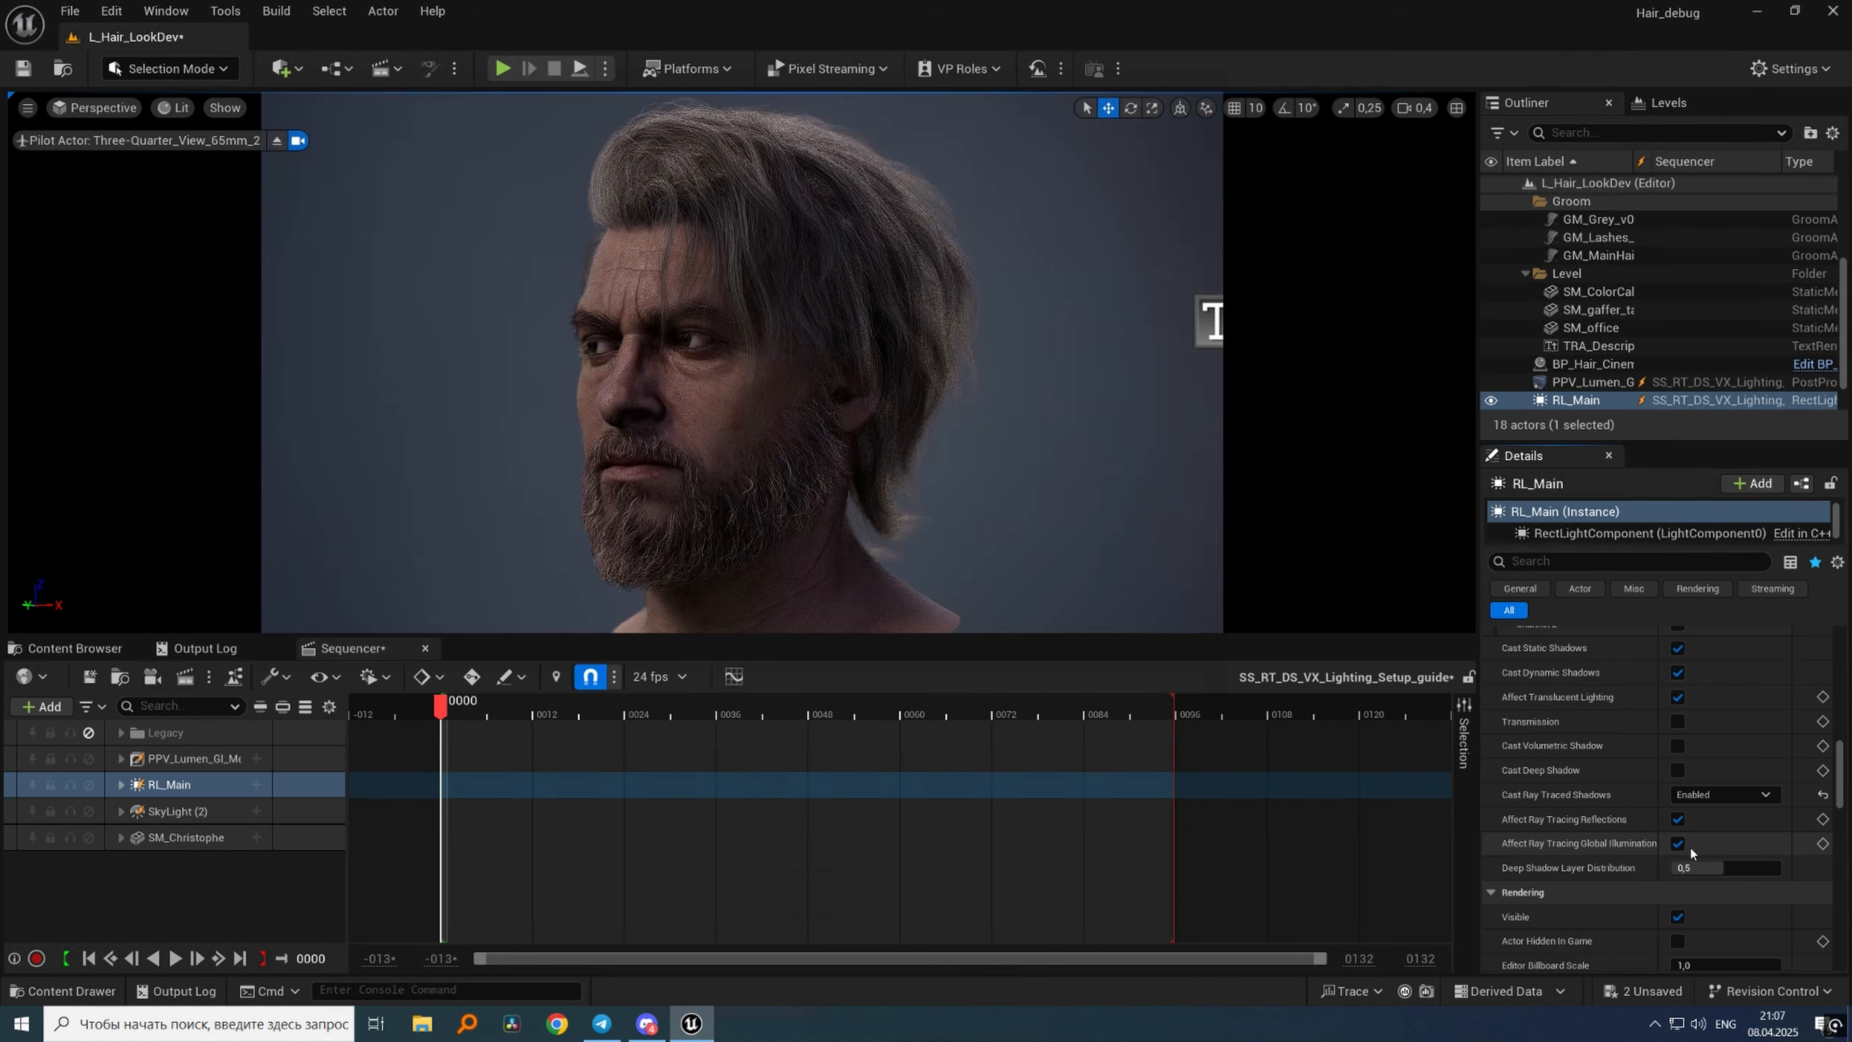
click(1678, 818)
click(1699, 793)
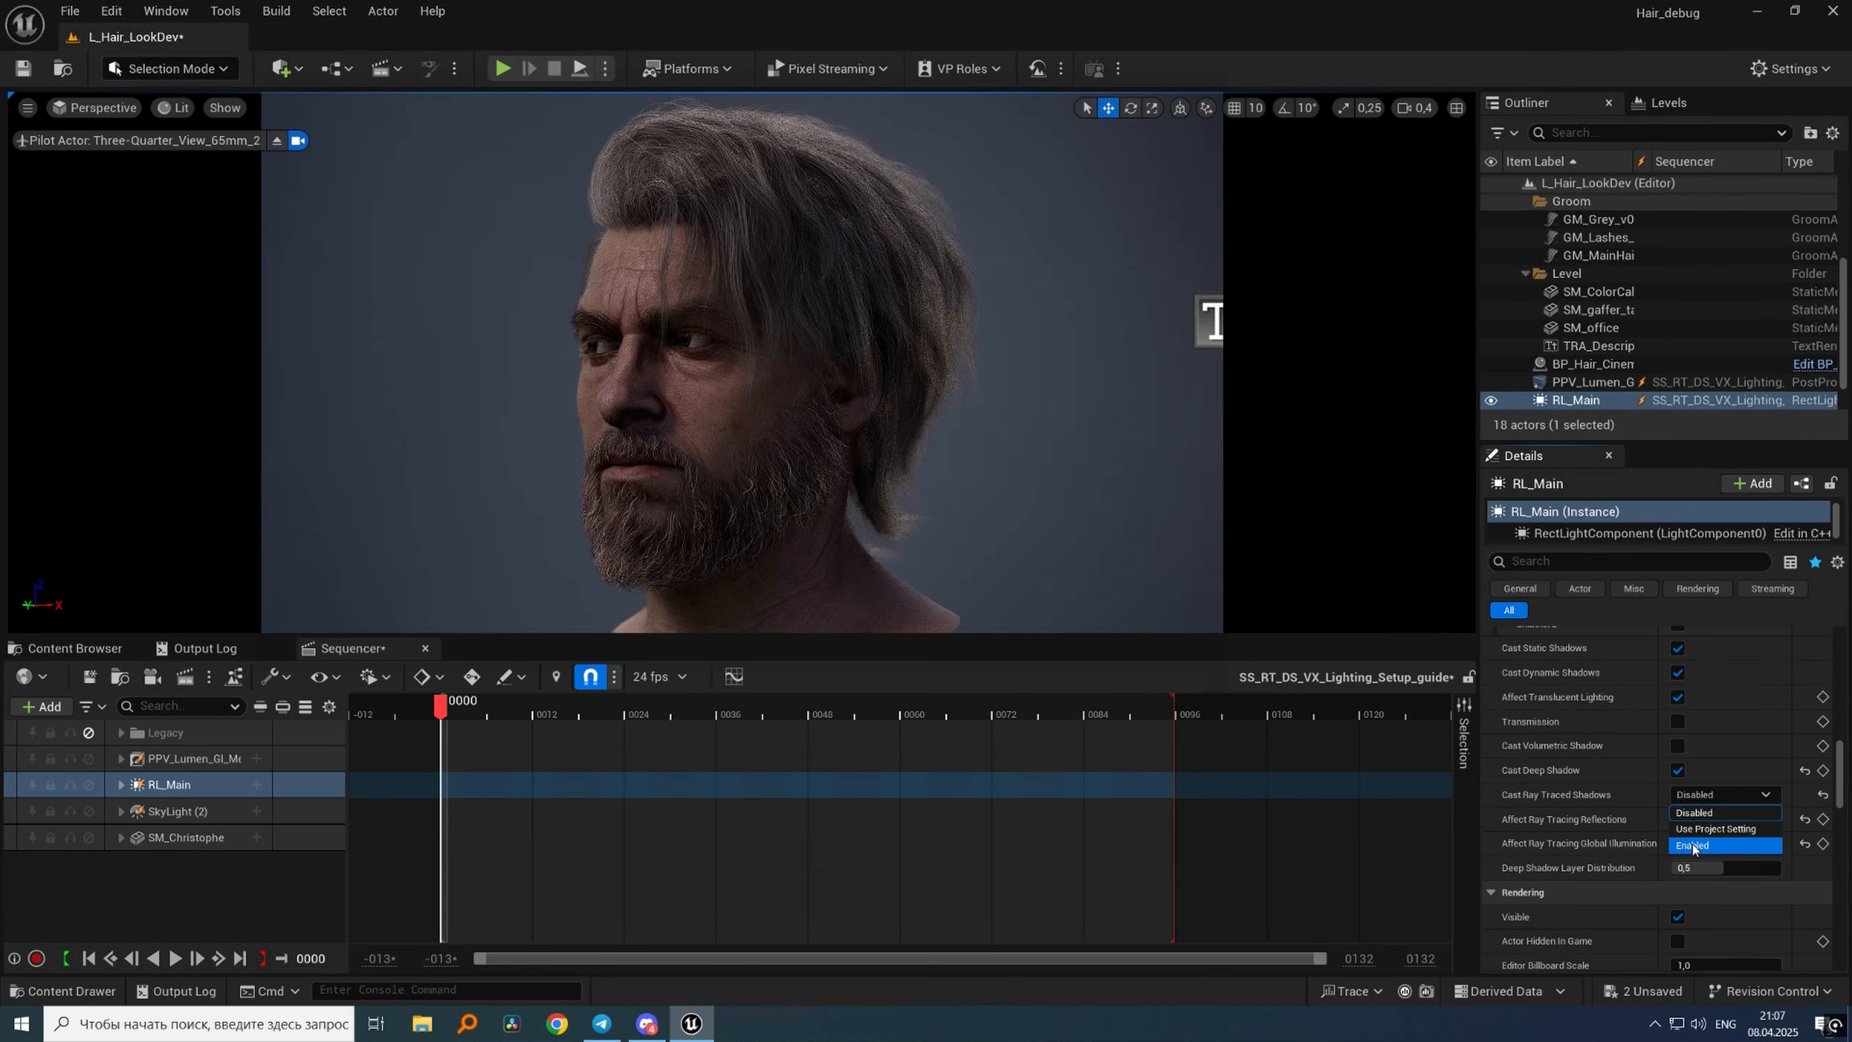
click(1677, 770)
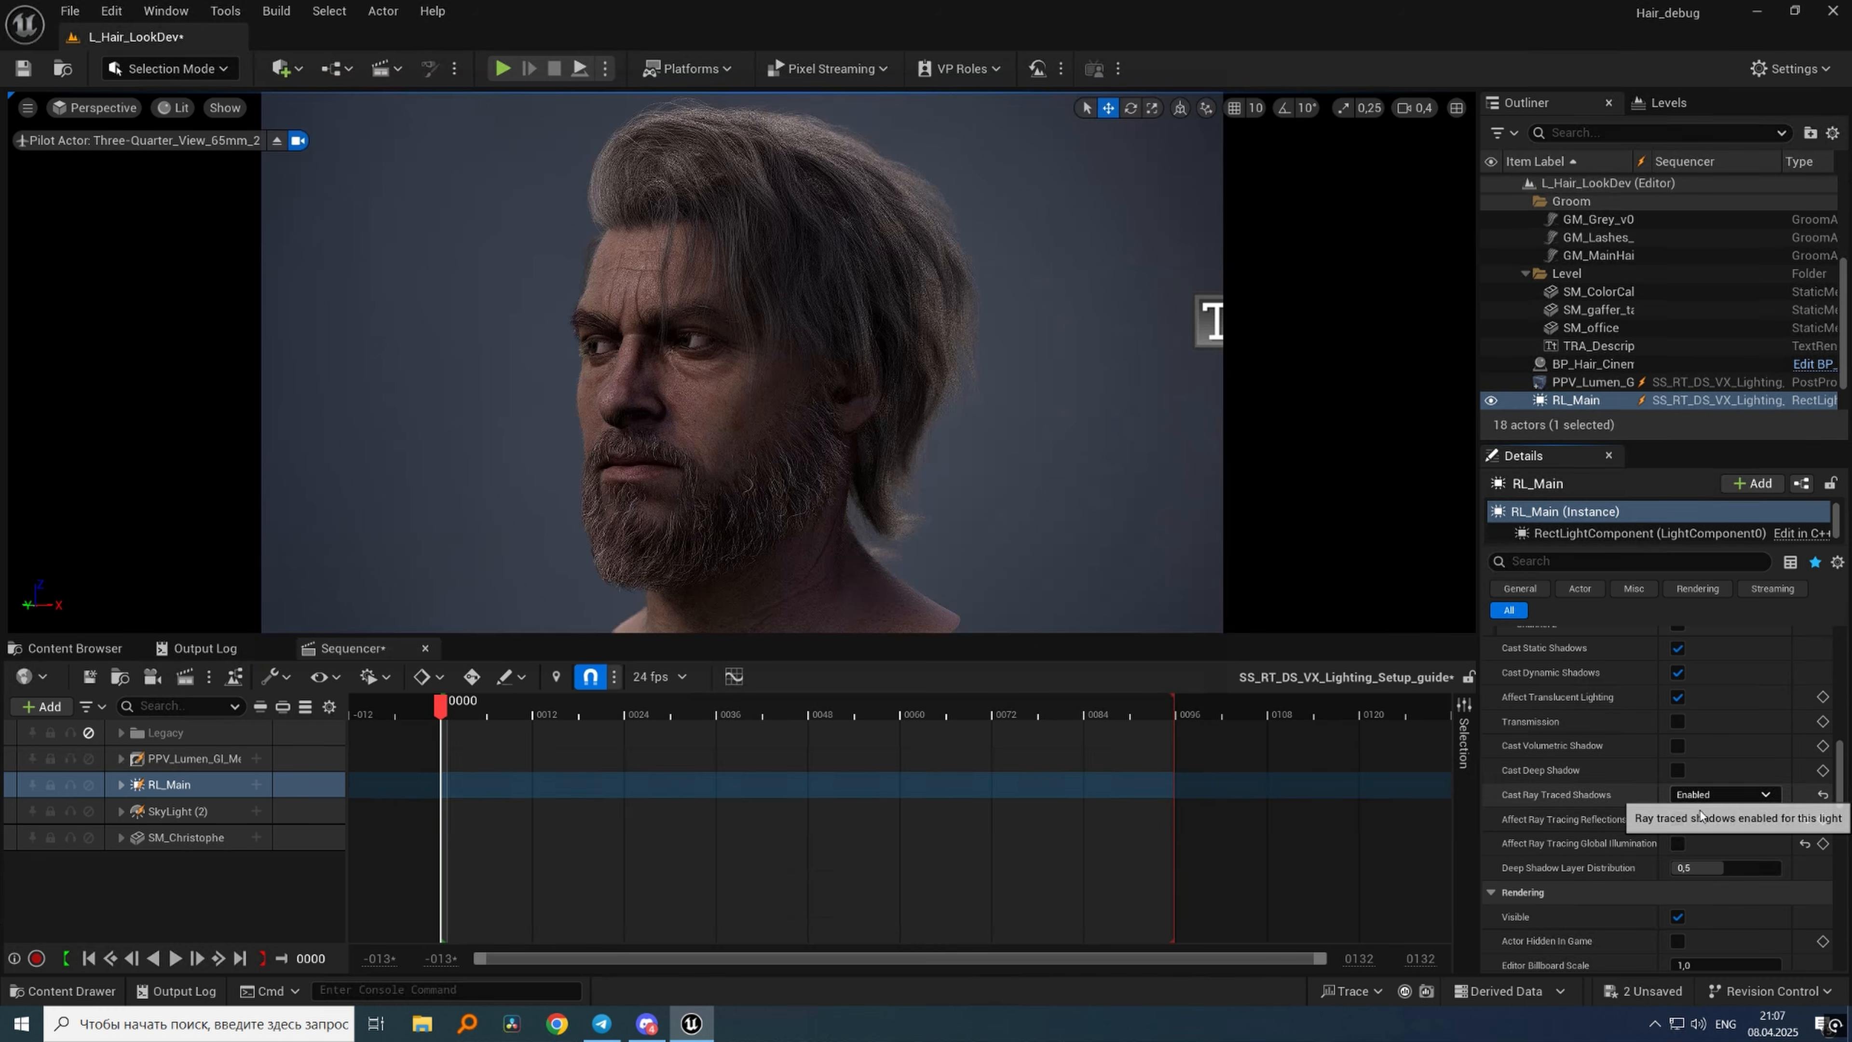
Give RL_Main's light color a slight cool blue tint.
scroll(1702, 697, up, 9)
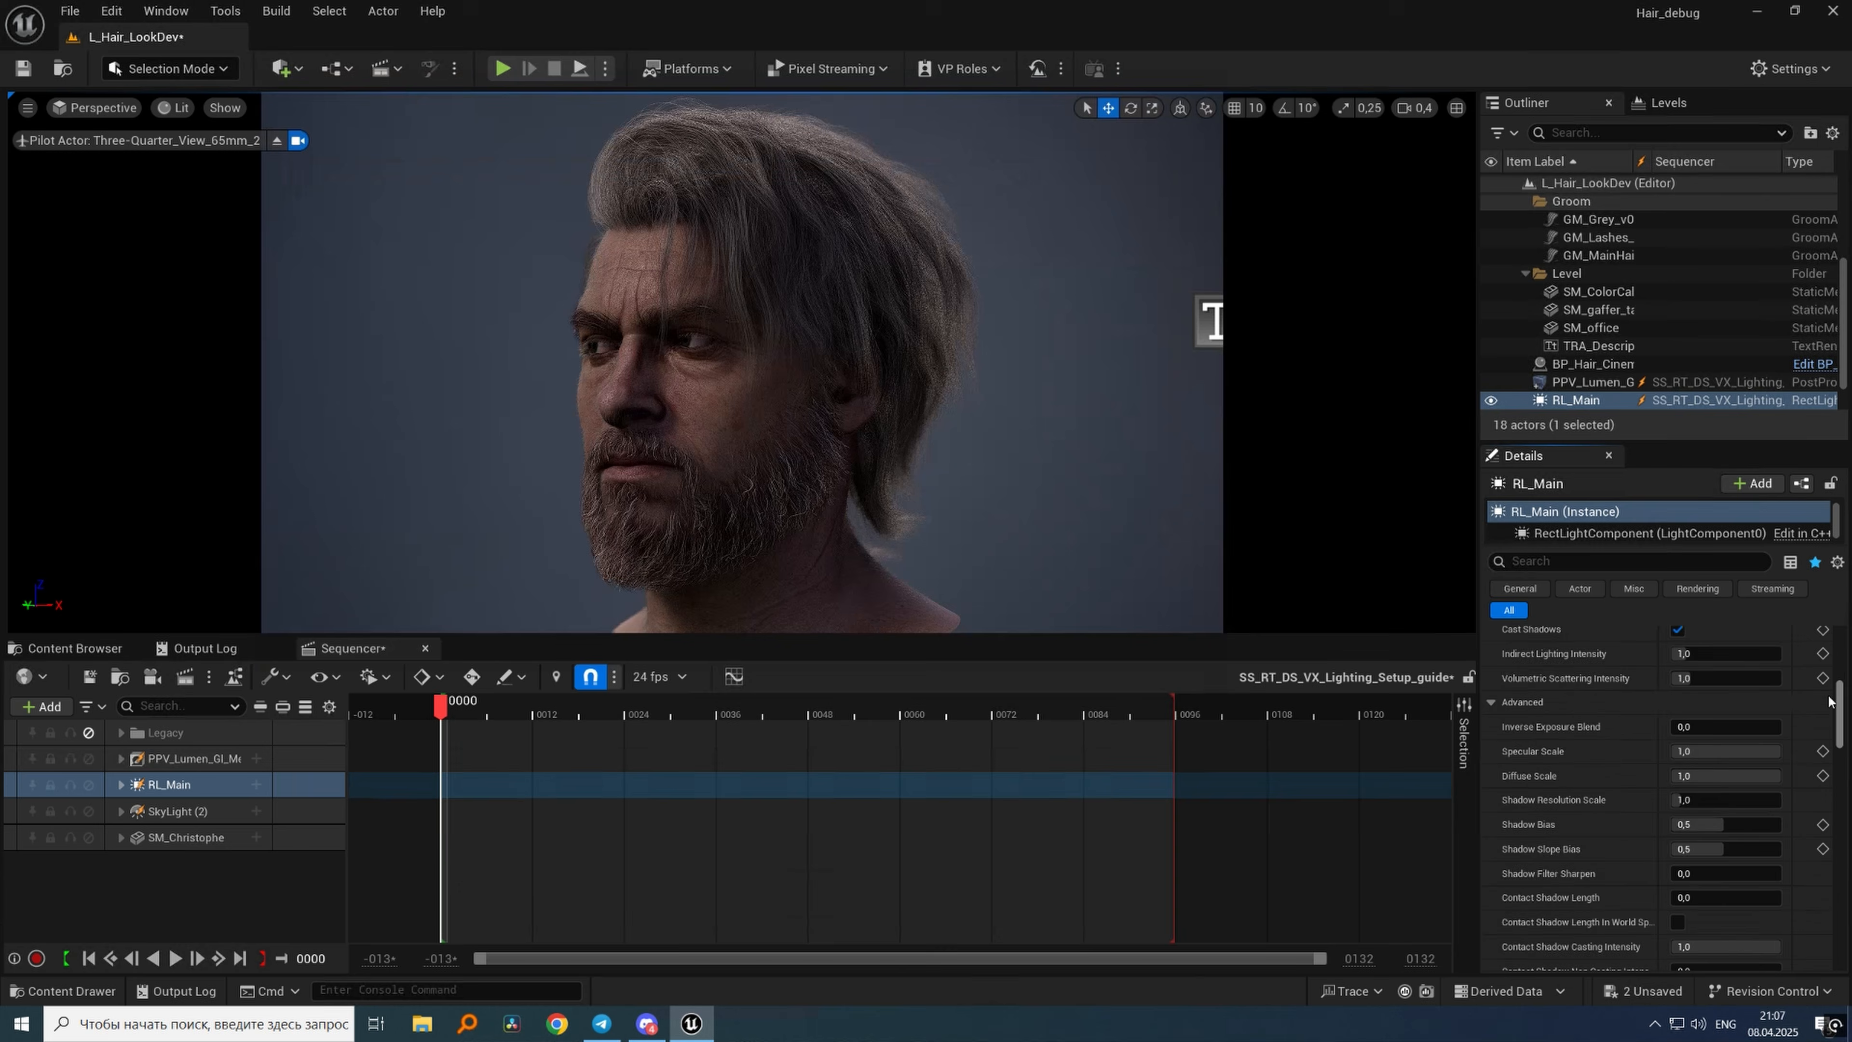
click(1708, 679)
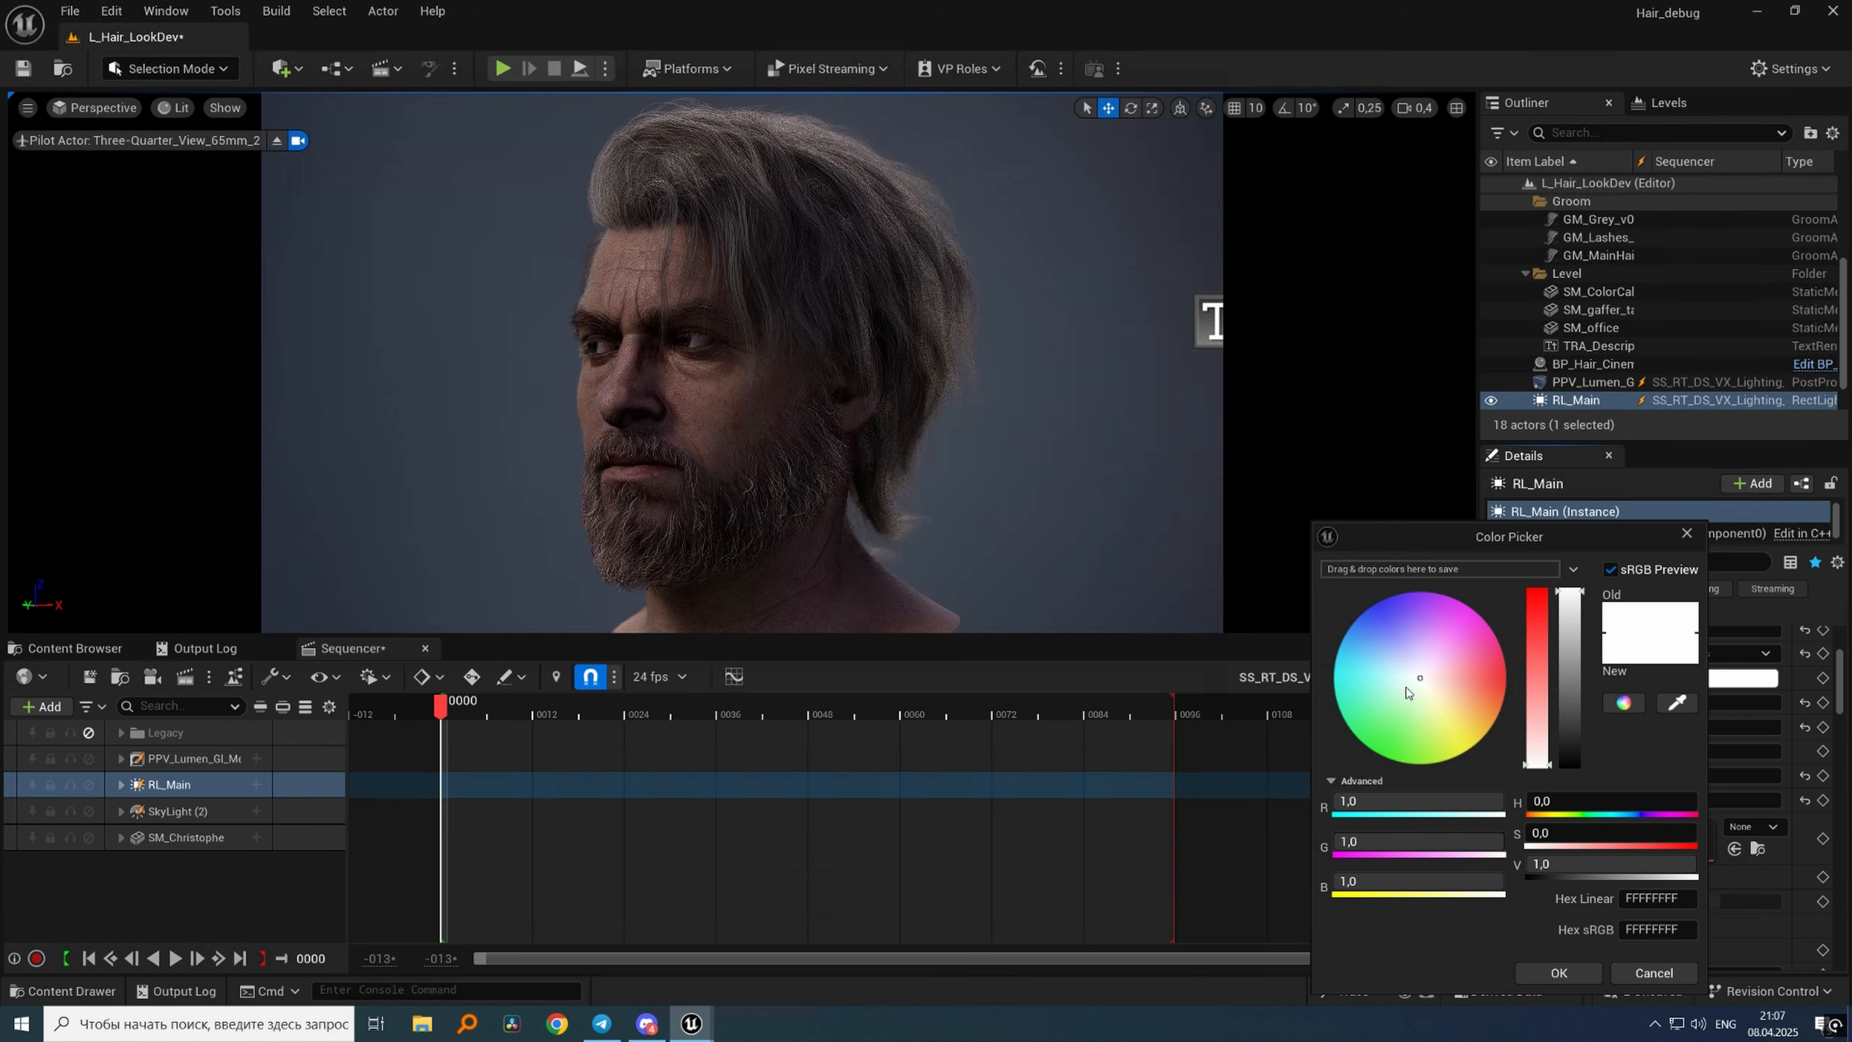
click(1394, 663)
click(1558, 972)
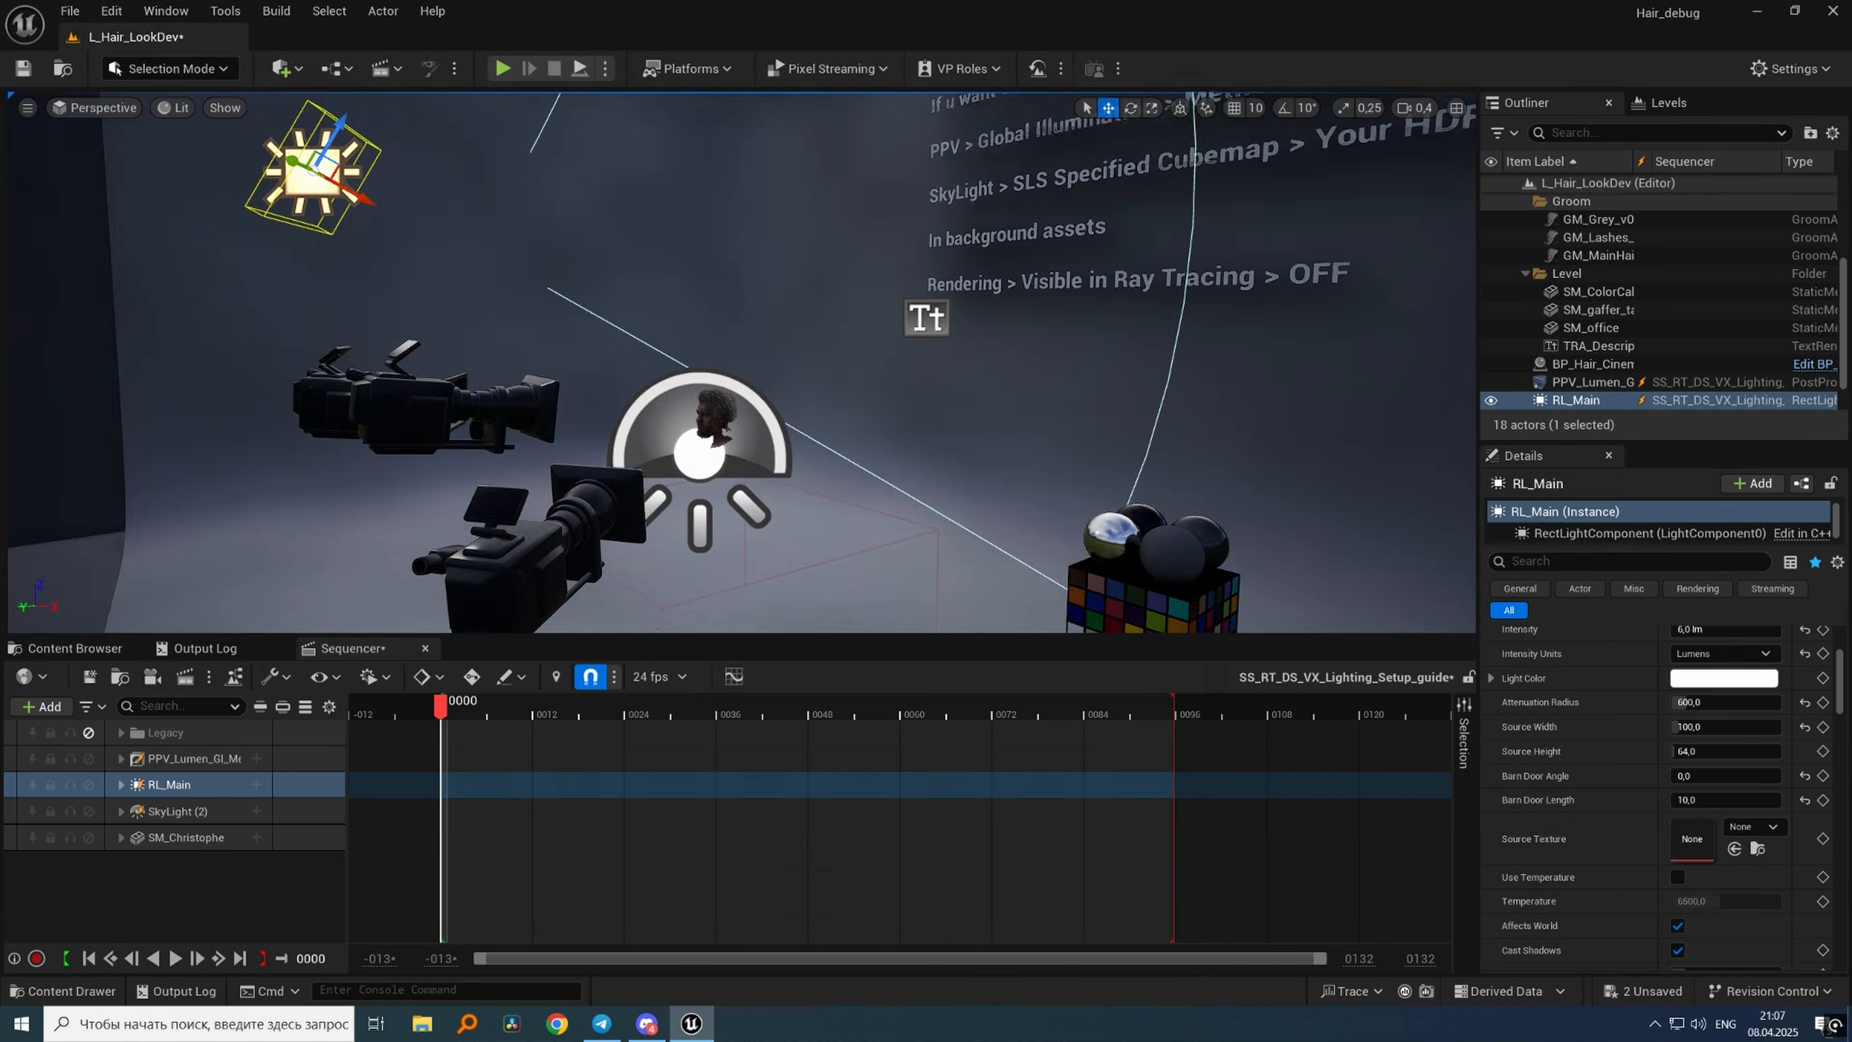
Add a Rect Light named RL_BG_VX to the sequence for the background, and rename the main light RL_Main_VX.
click(281, 69)
mouse_move(327, 262)
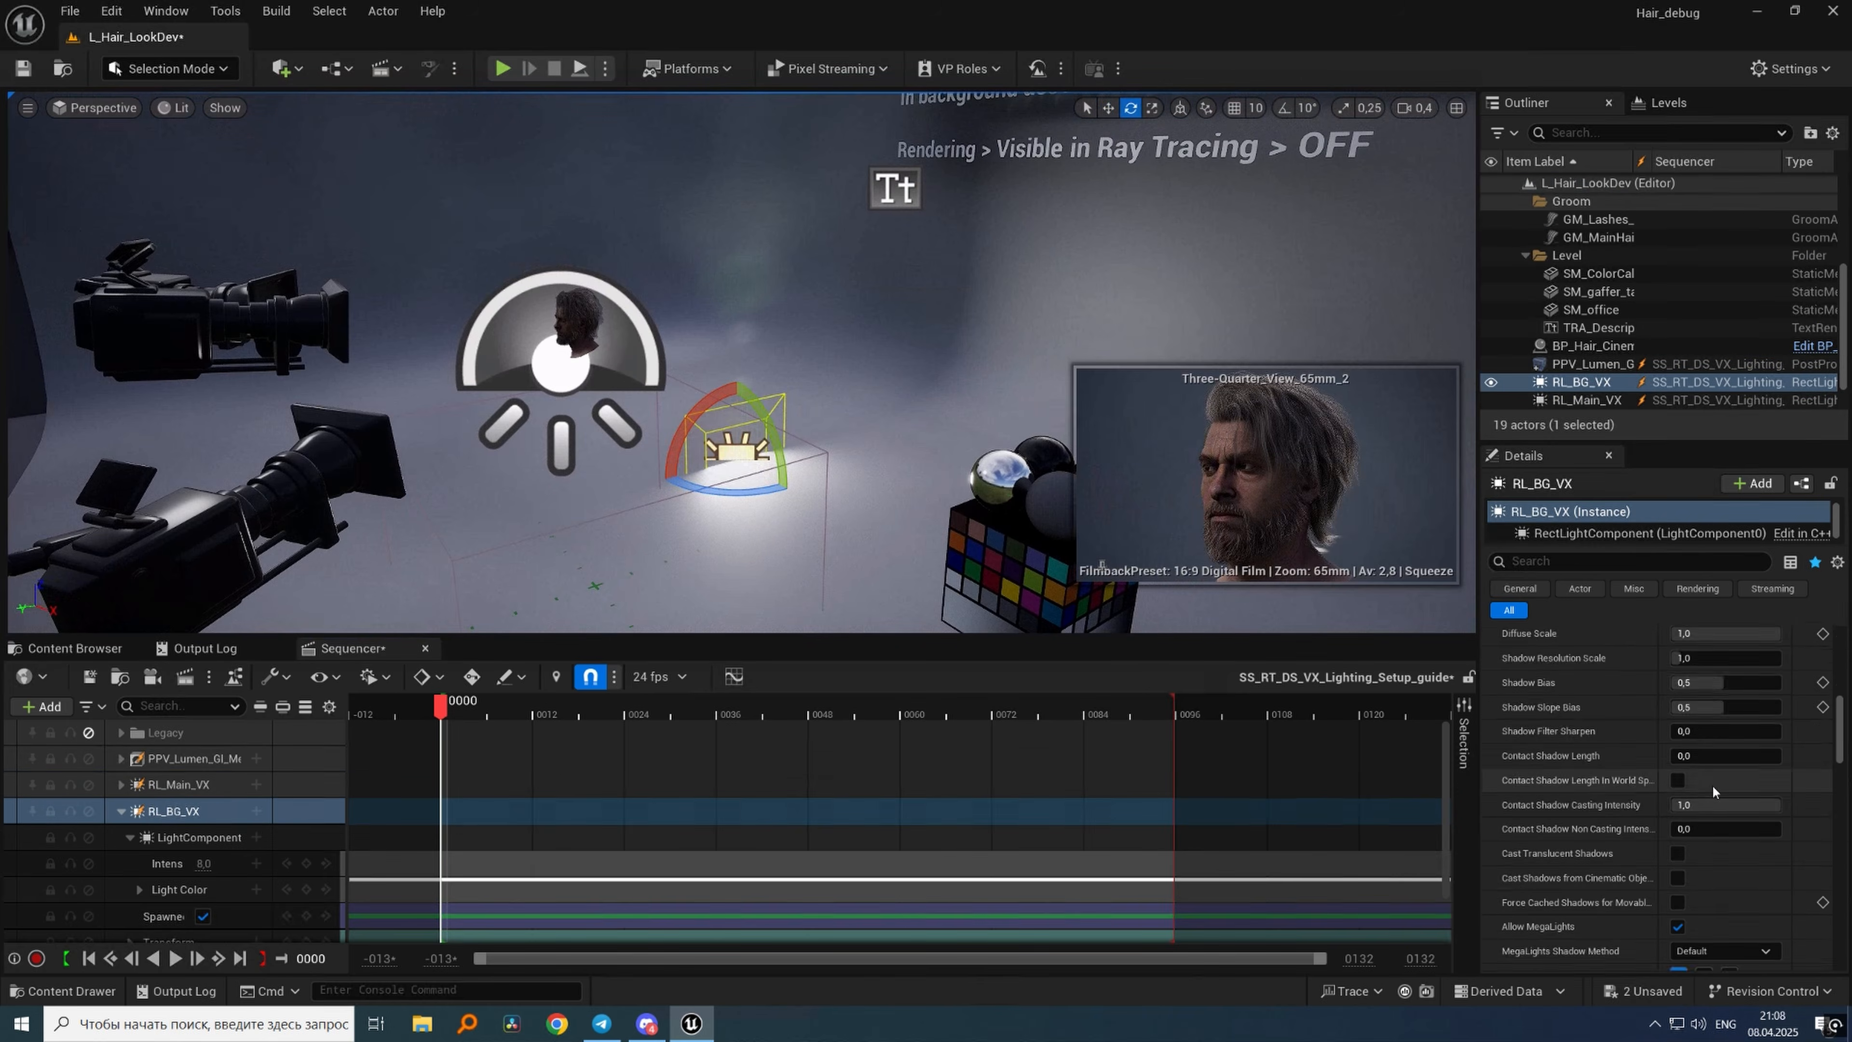
scroll(1663, 730, up, 1)
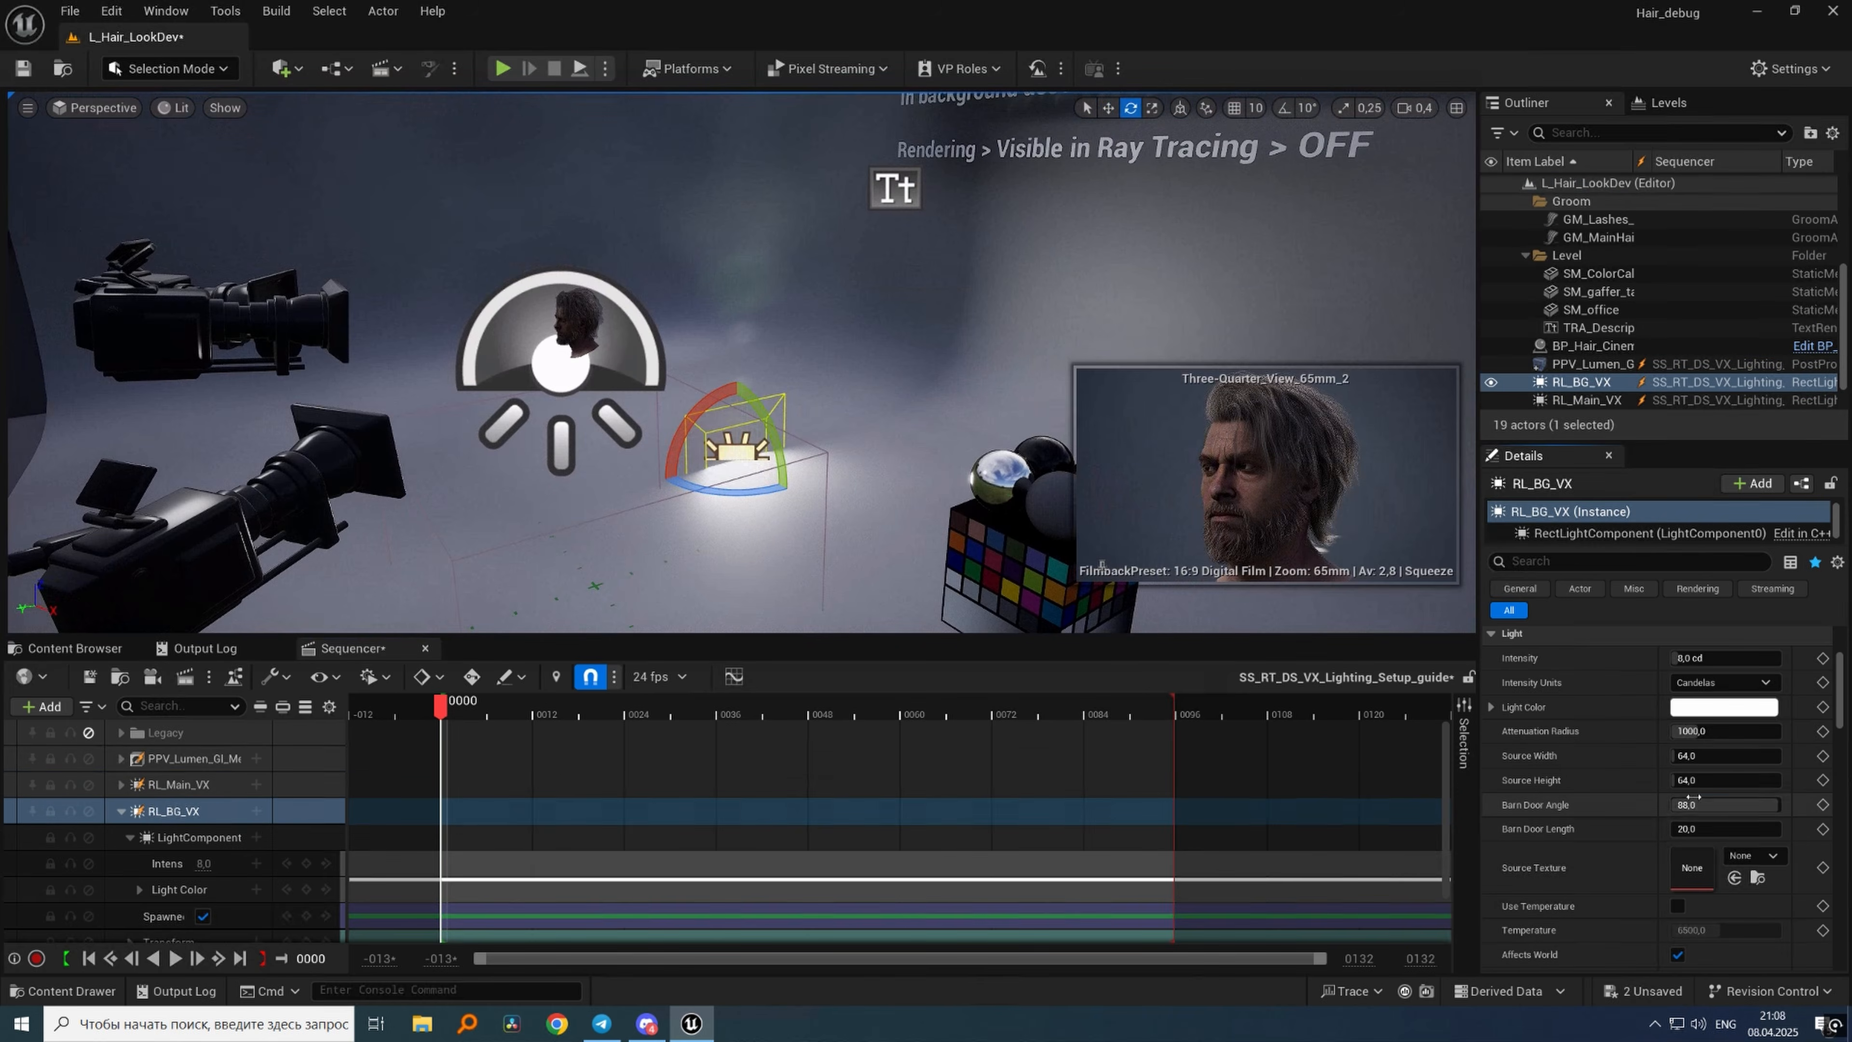
Place RL_BG_VX near the backdrop with a barn door angle of about 25 and attenuation radius of about 402, using lumens and an adjusted light color.
drag(1725, 805, 1677, 804)
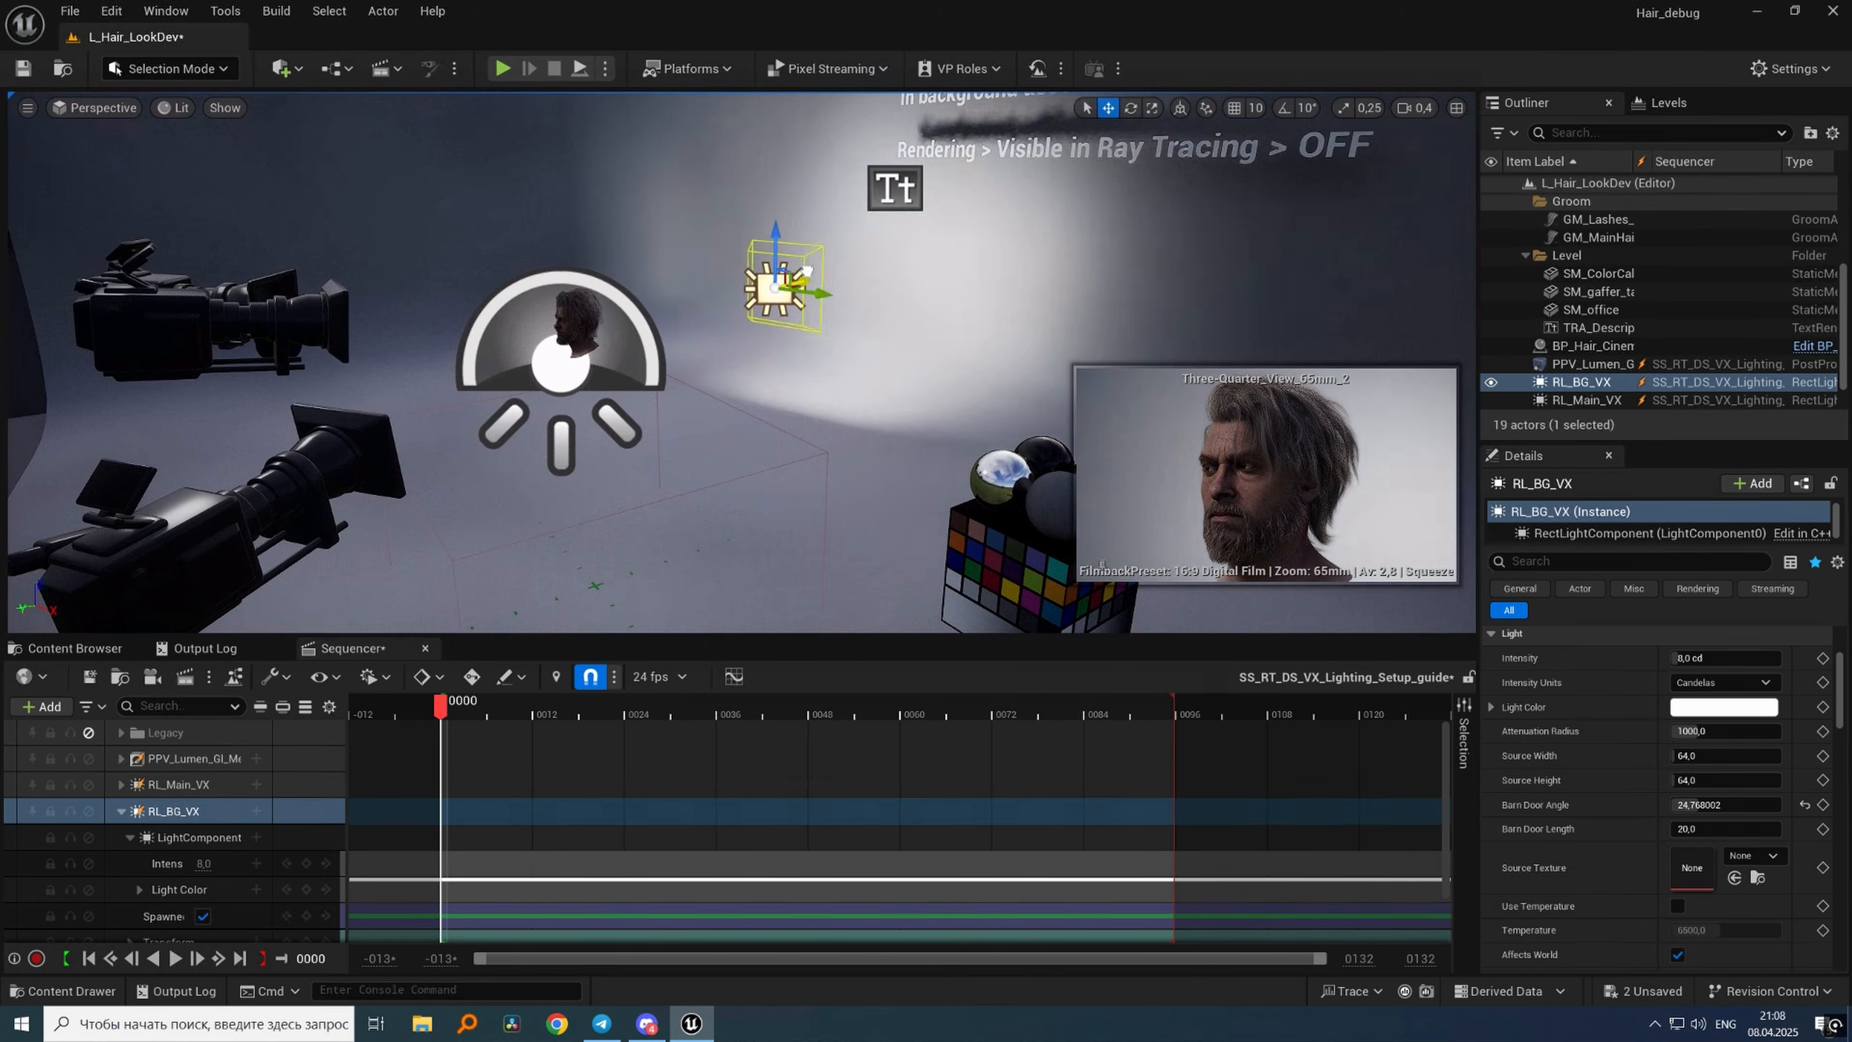
drag(775, 283, 688, 248)
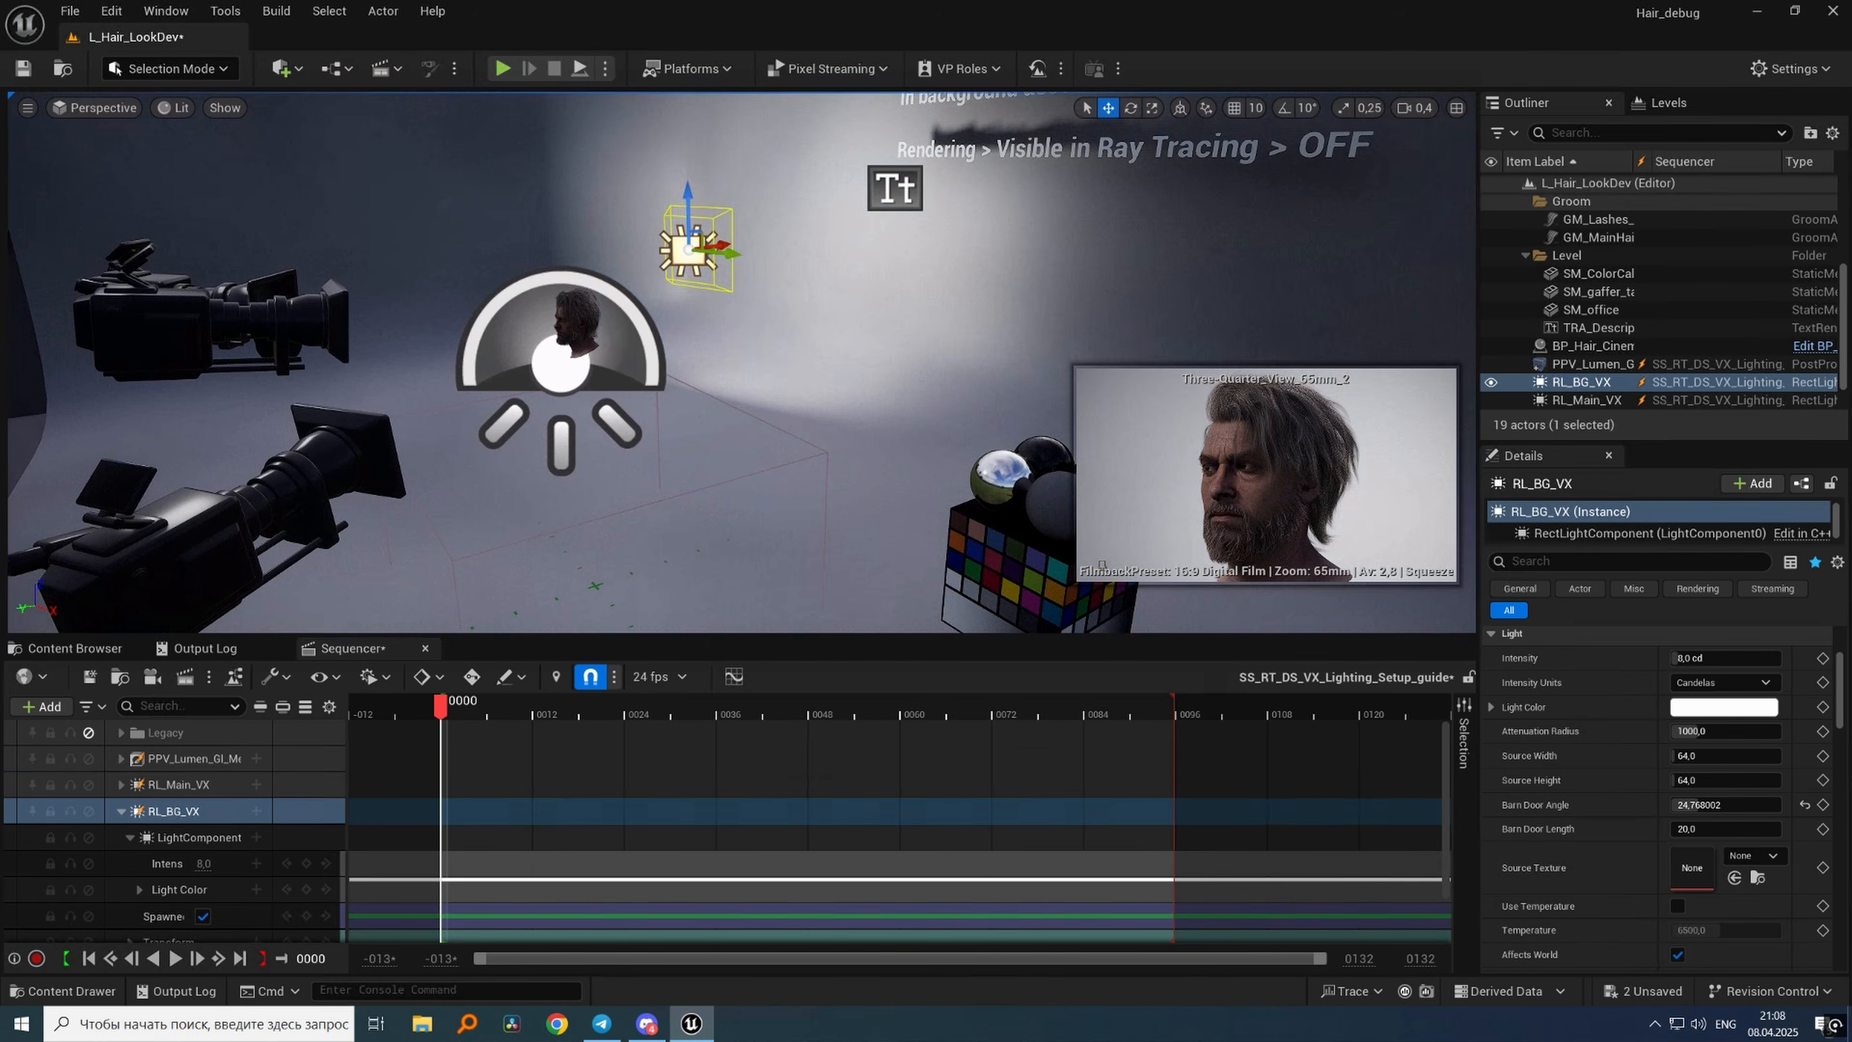
drag(1720, 731, 1688, 731)
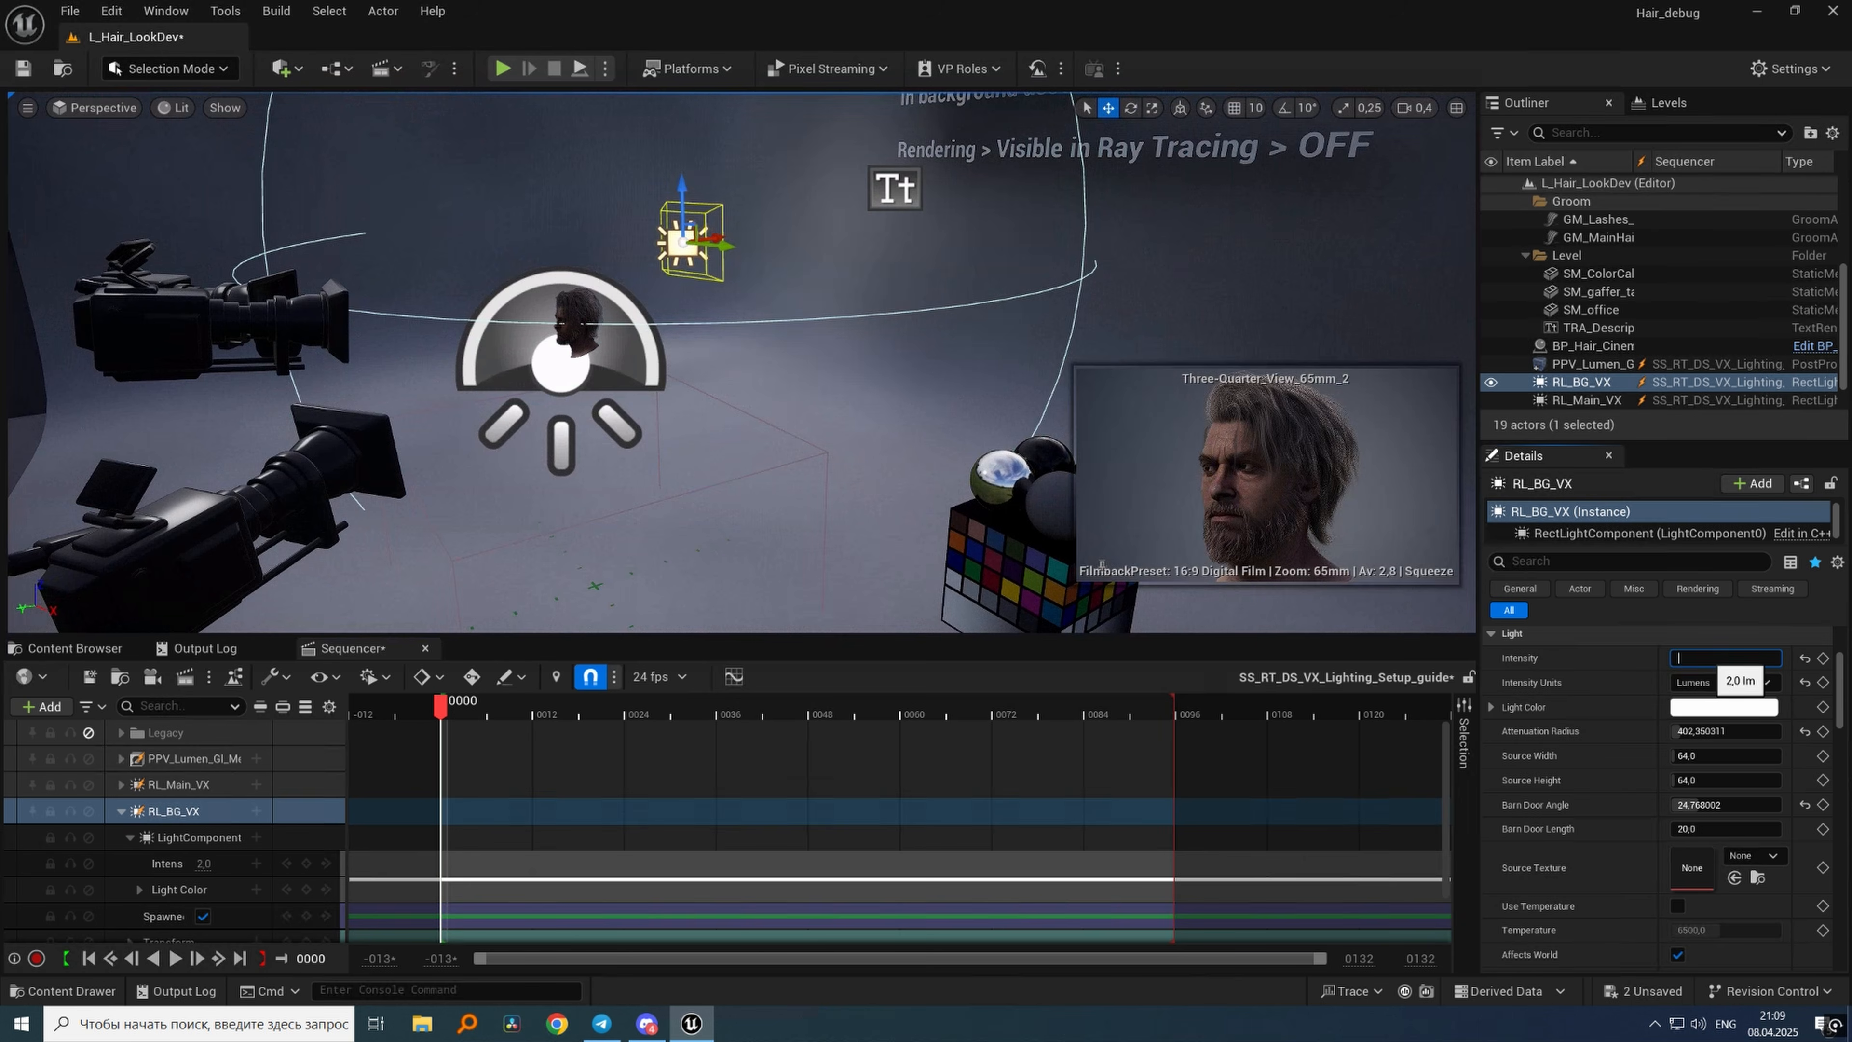
click(1721, 707)
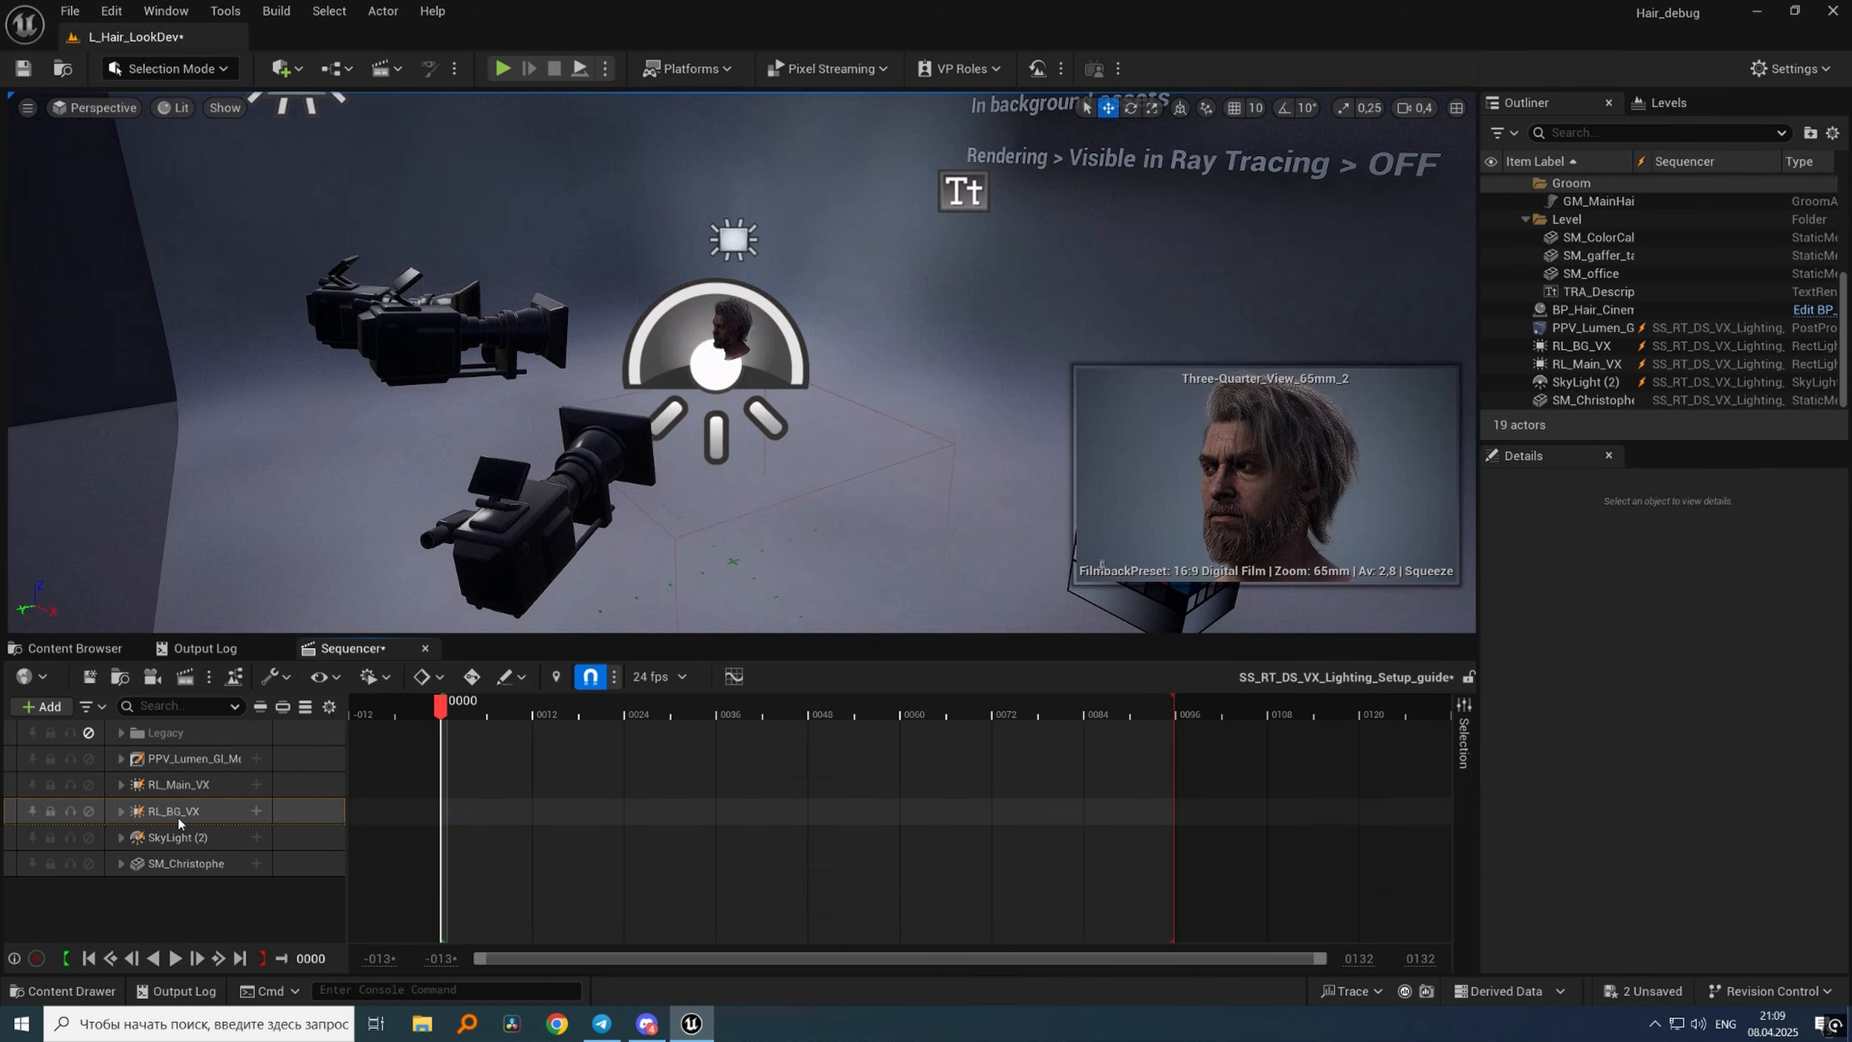
Add another Rect Light to the sequence, rename it RL_Rim and collapse its track.
click(282, 69)
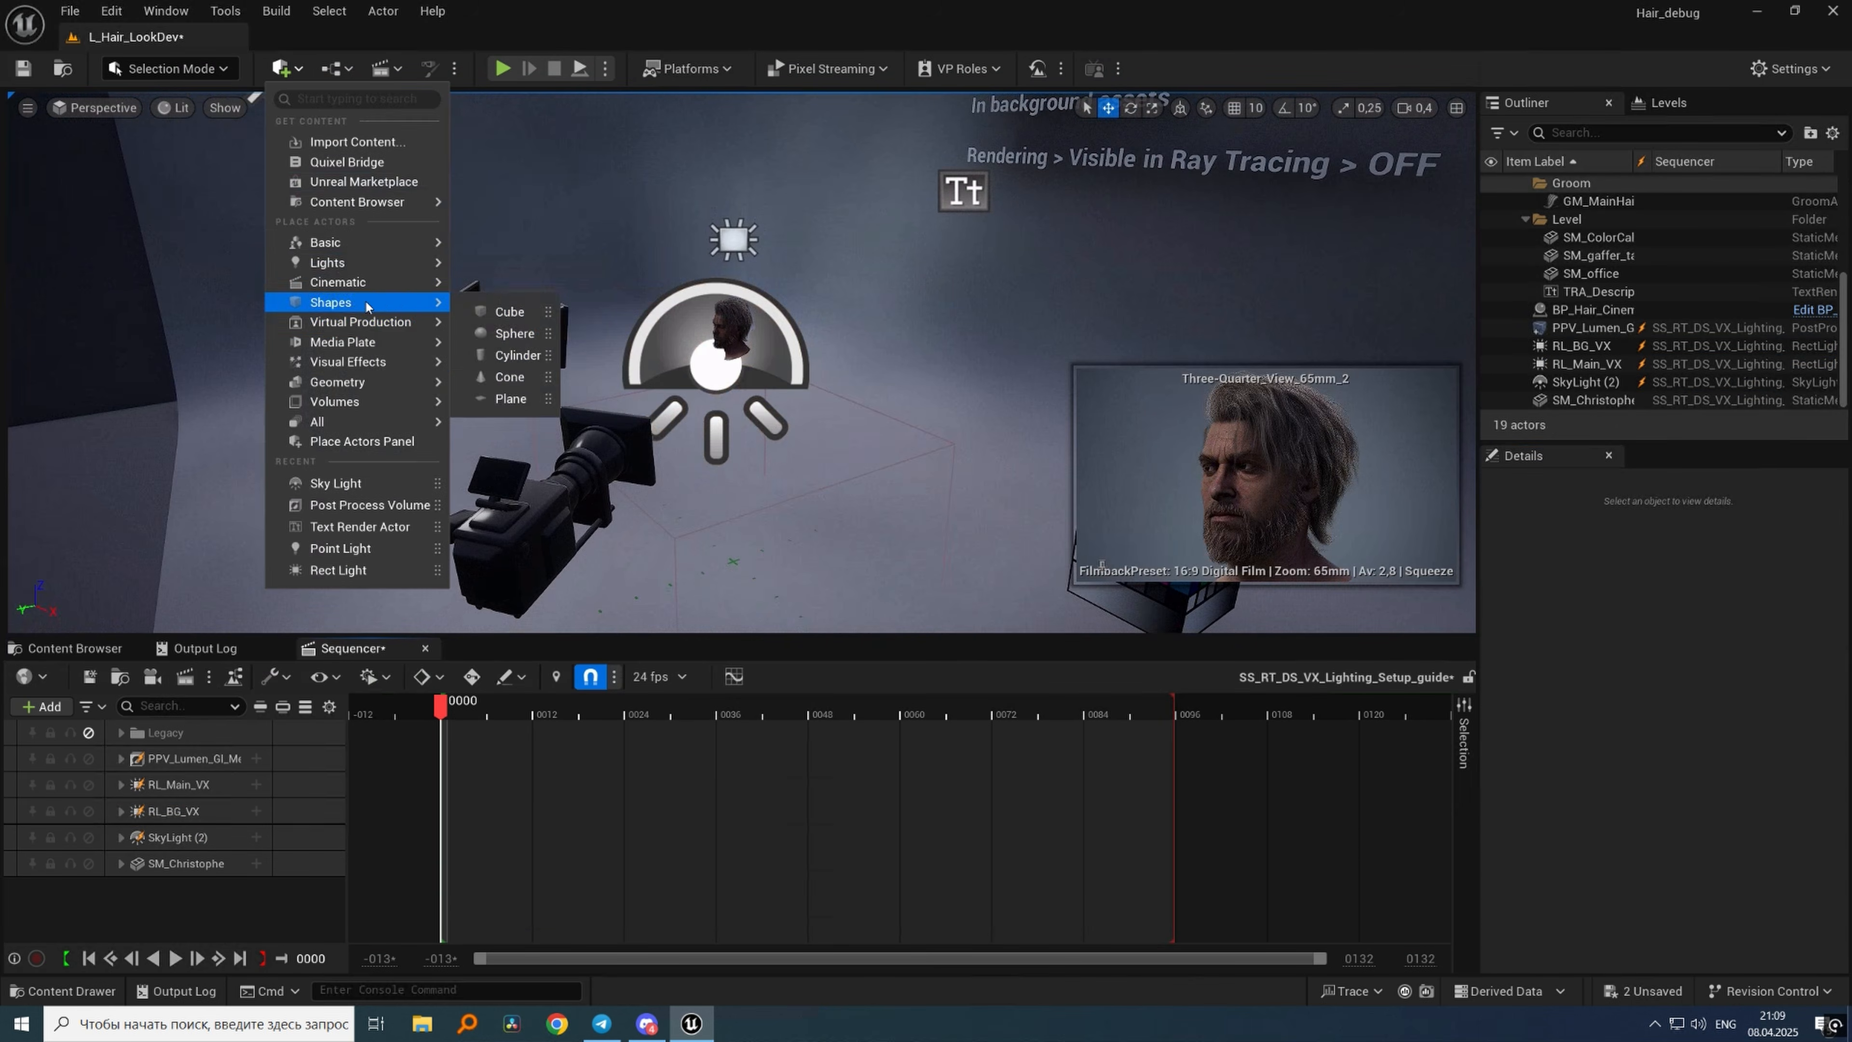
mouse_move(369, 357)
mouse_move(329, 263)
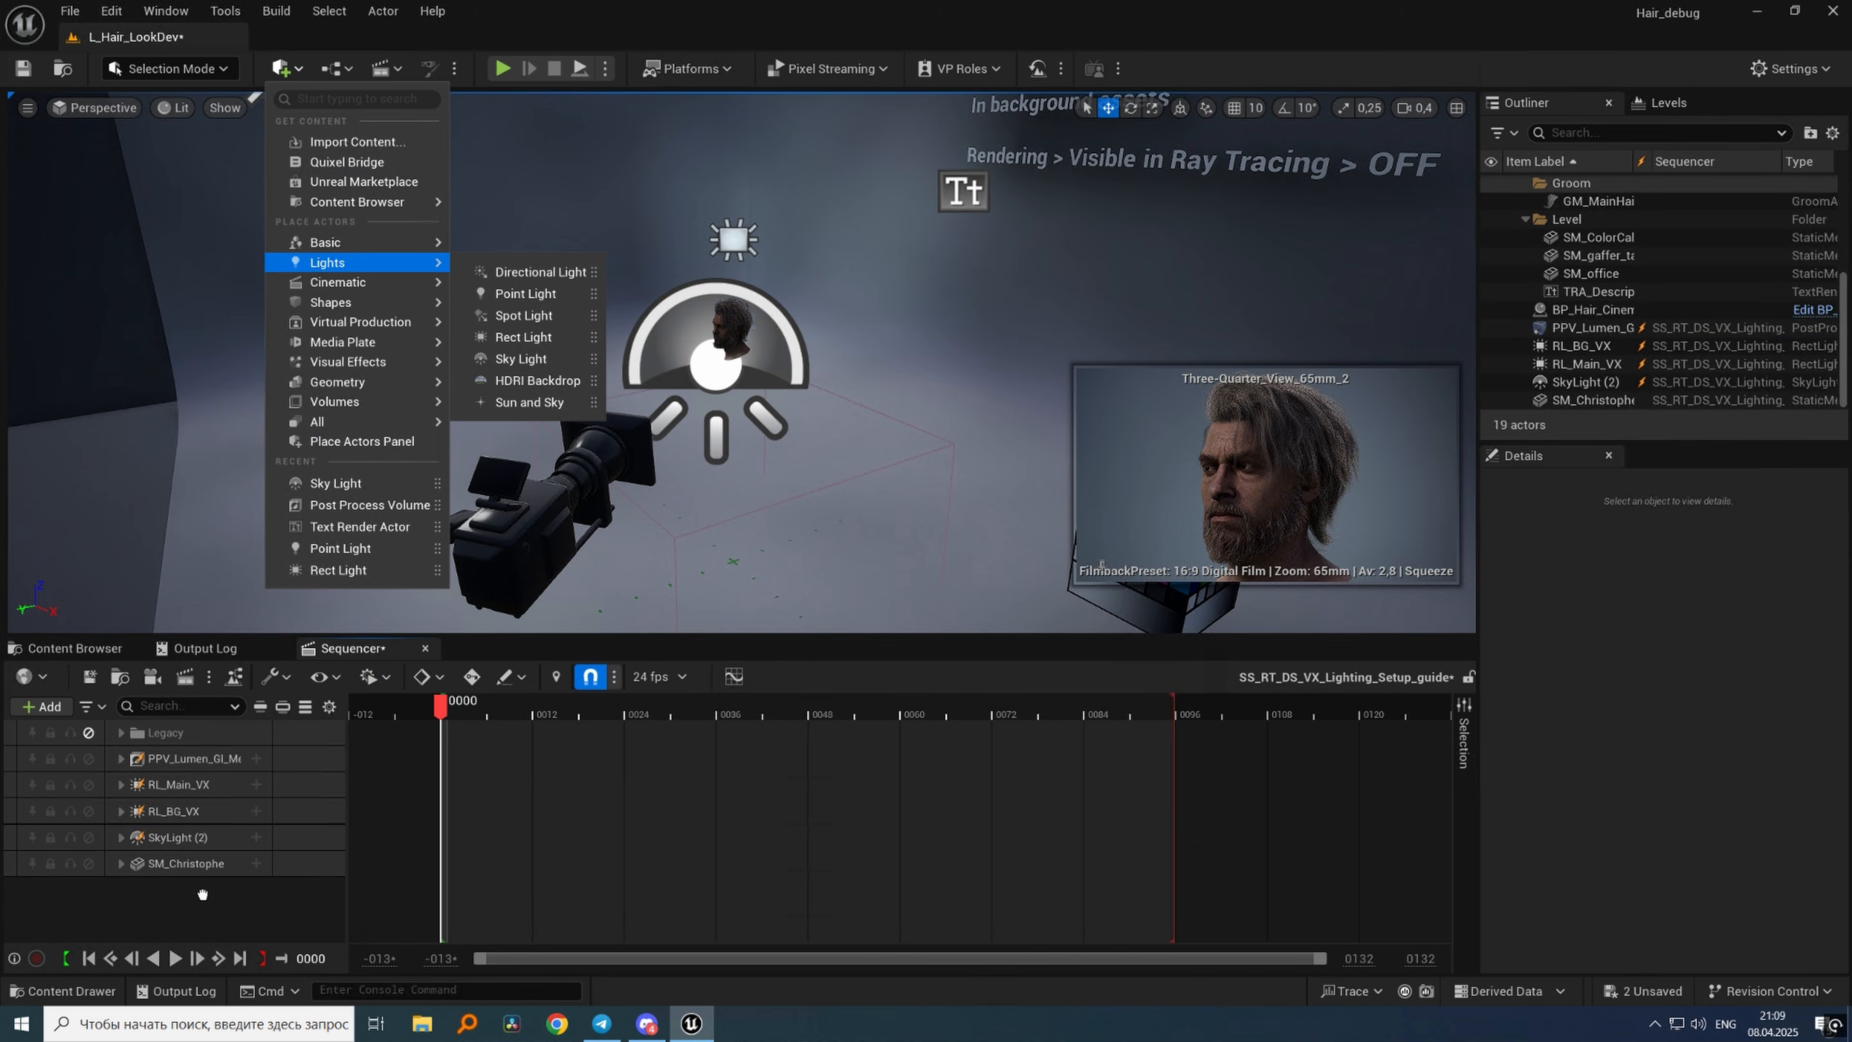
drag(202, 894, 201, 890)
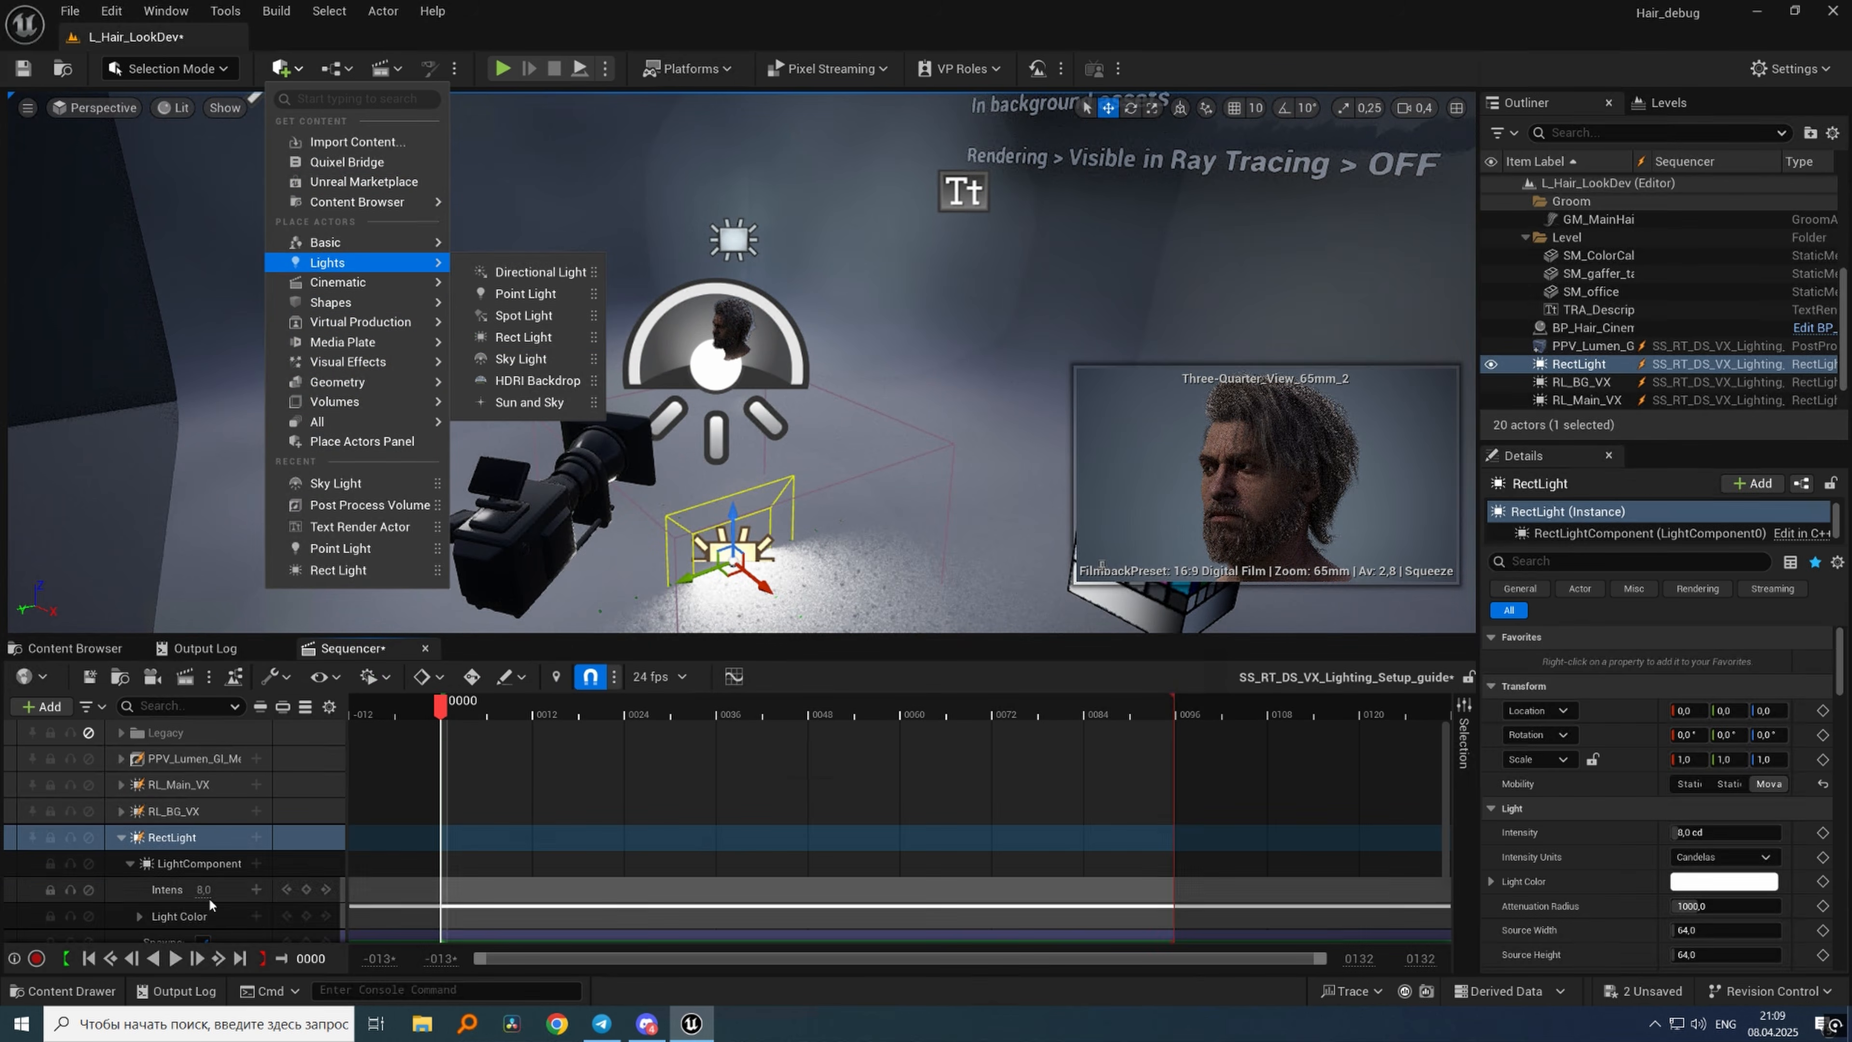
click(184, 844)
double_click(185, 842)
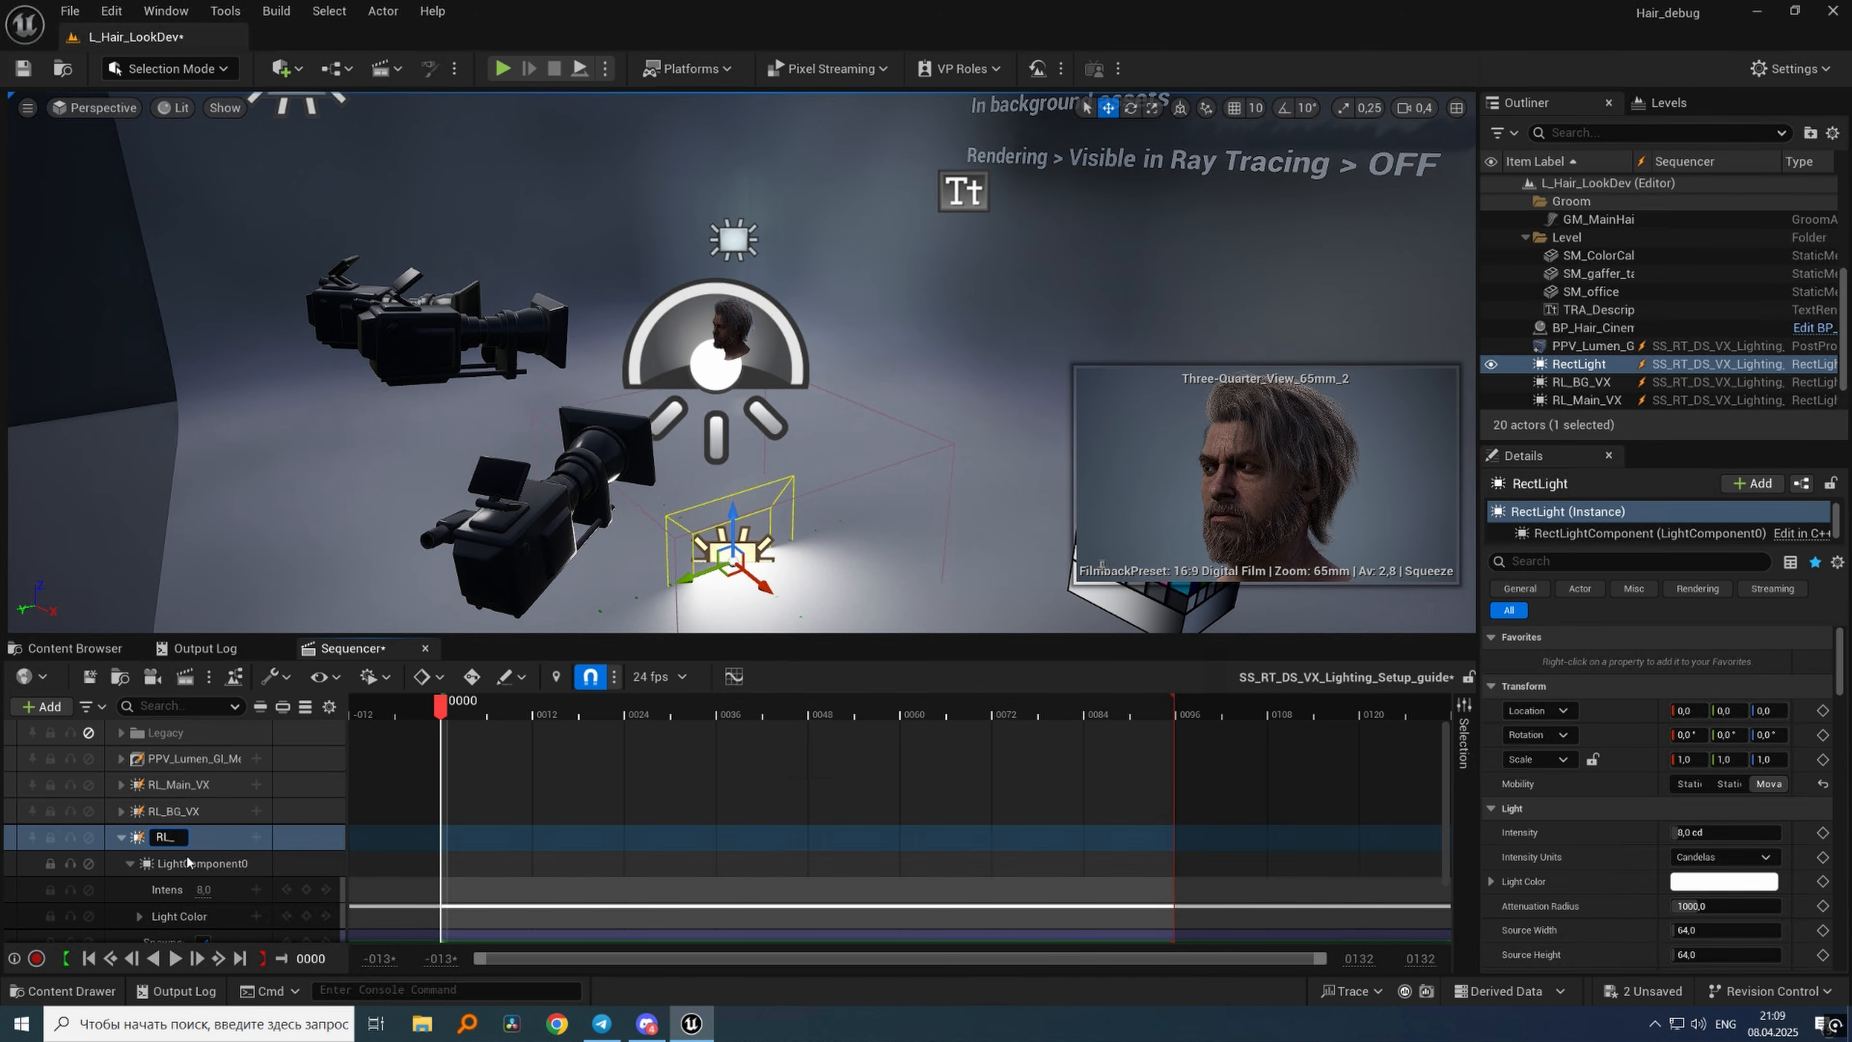
key(Return)
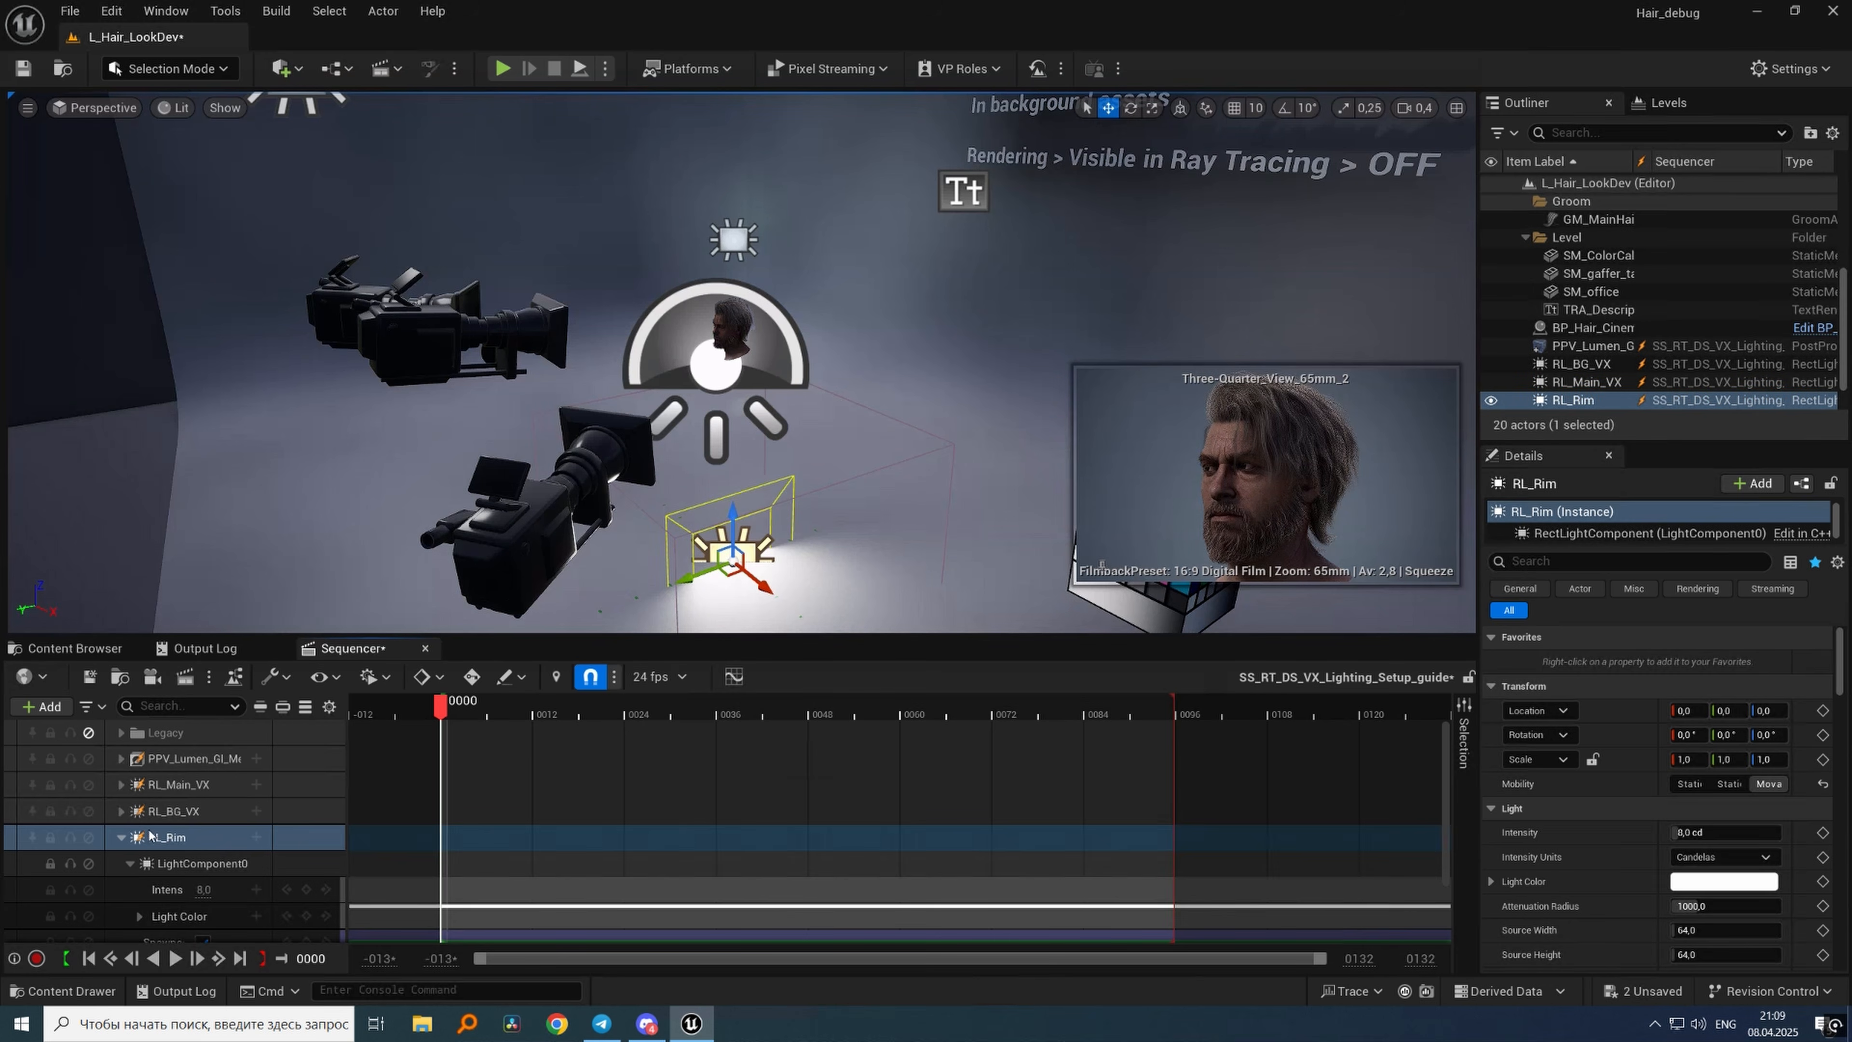
click(123, 837)
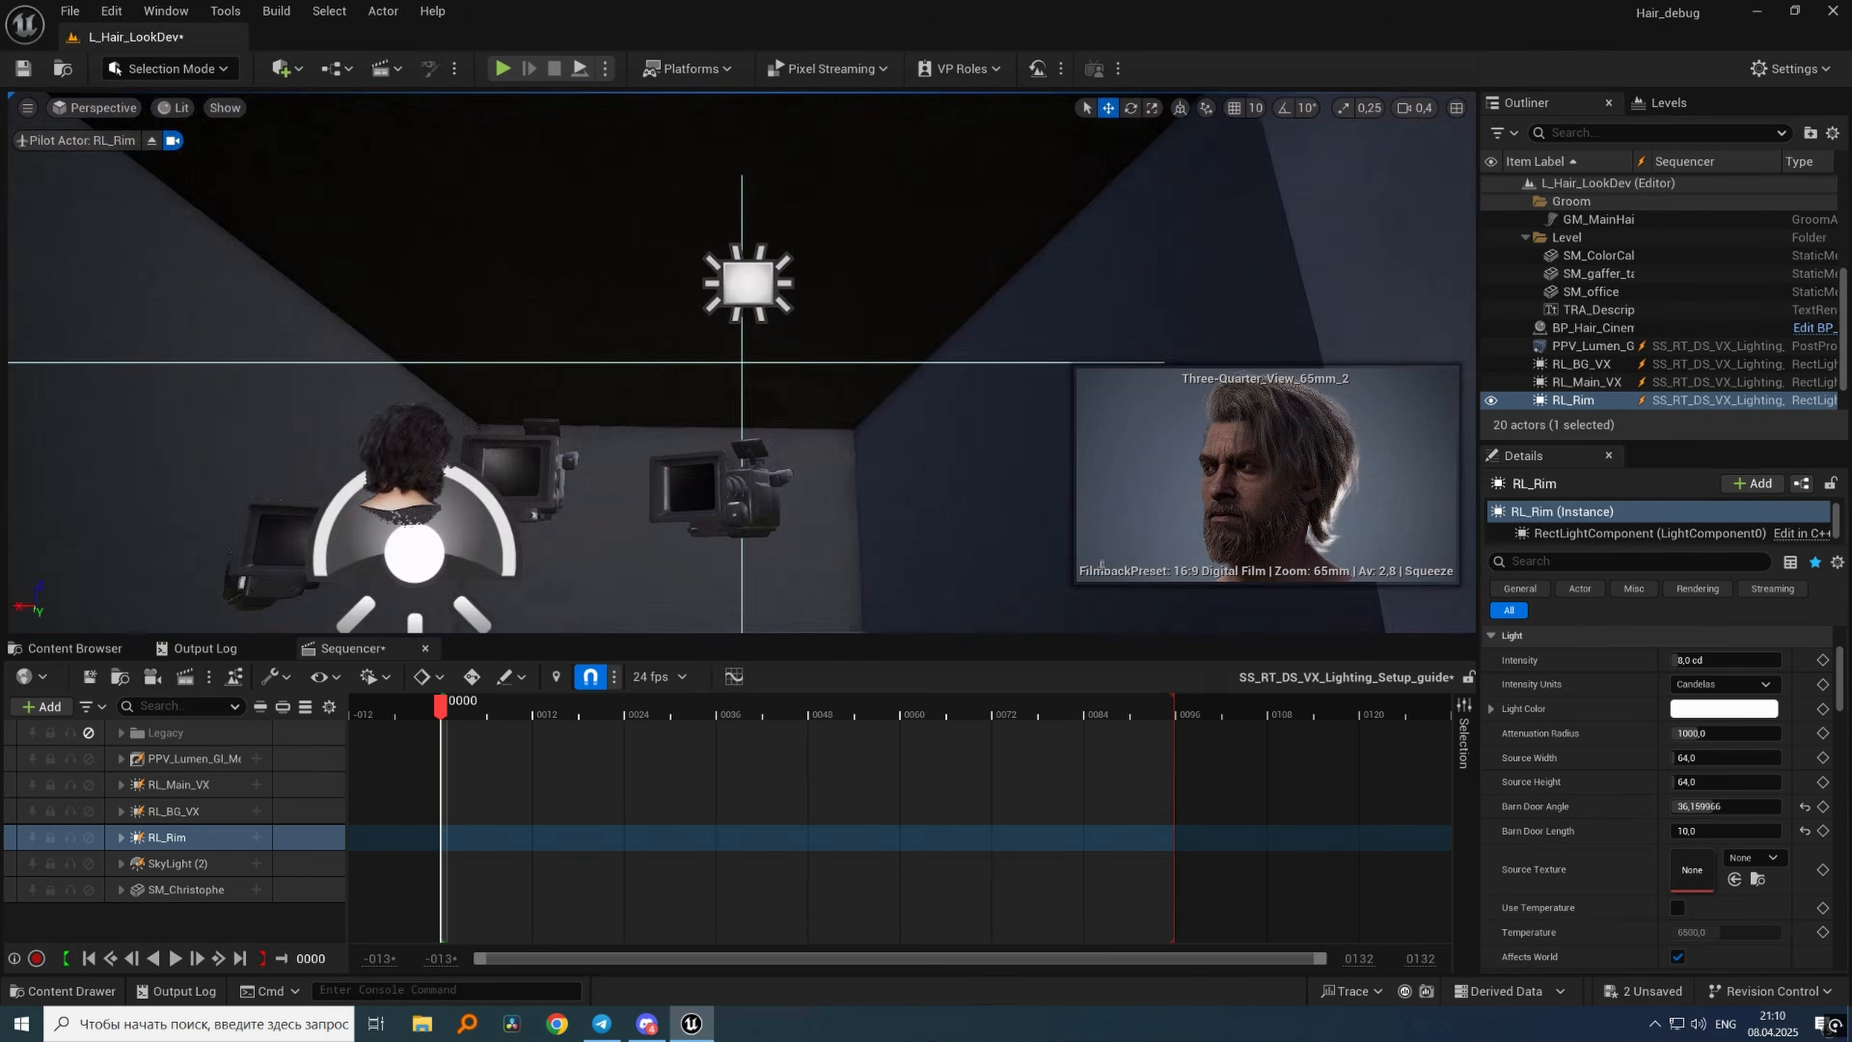
Pilot RL_Rim into position behind the character, and return to piloting the Three-Quarter_View_65mm_2 camera.
right_drag(742, 362, 620, 416)
right_click(958, 324)
click(1079, 552)
Switch RL_Rim's intensity units to Lumens, lower its intensity, and set Cast Ray Traced Shadows to Enabled.
click(168, 837)
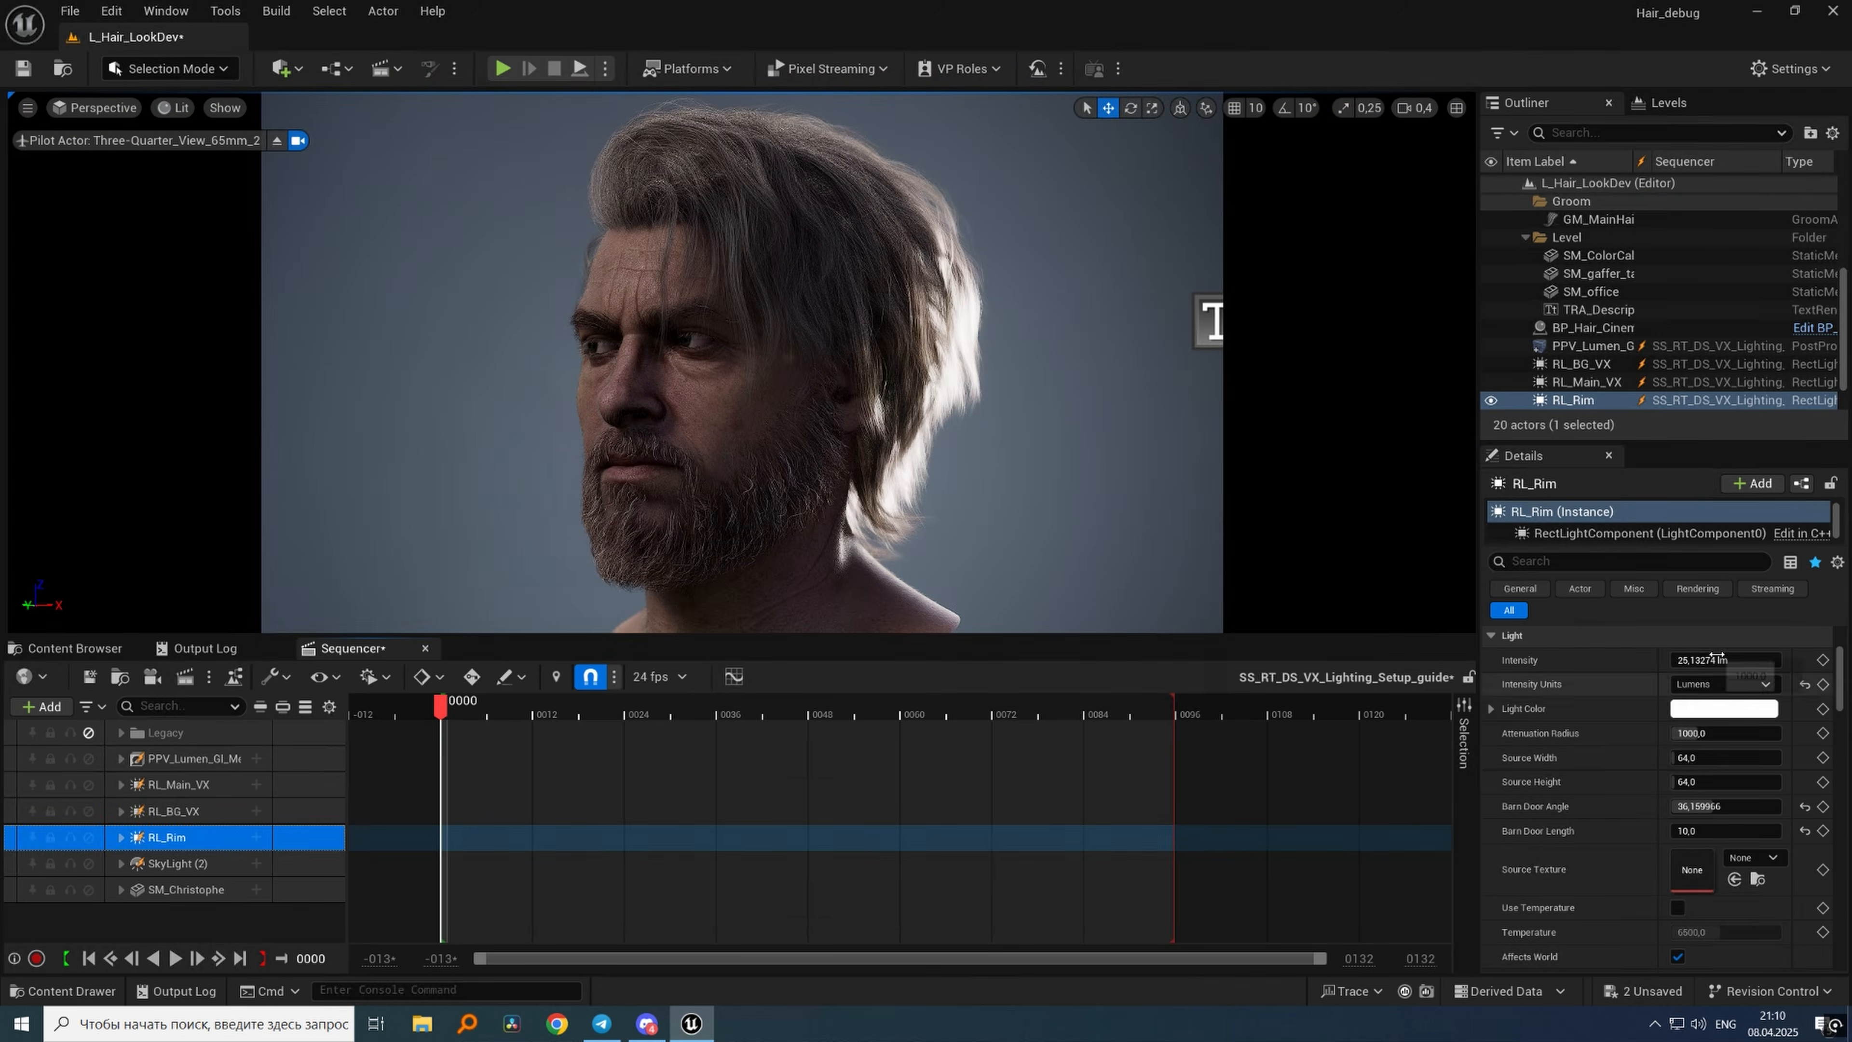
click(1714, 660)
drag(1841, 698, 1842, 789)
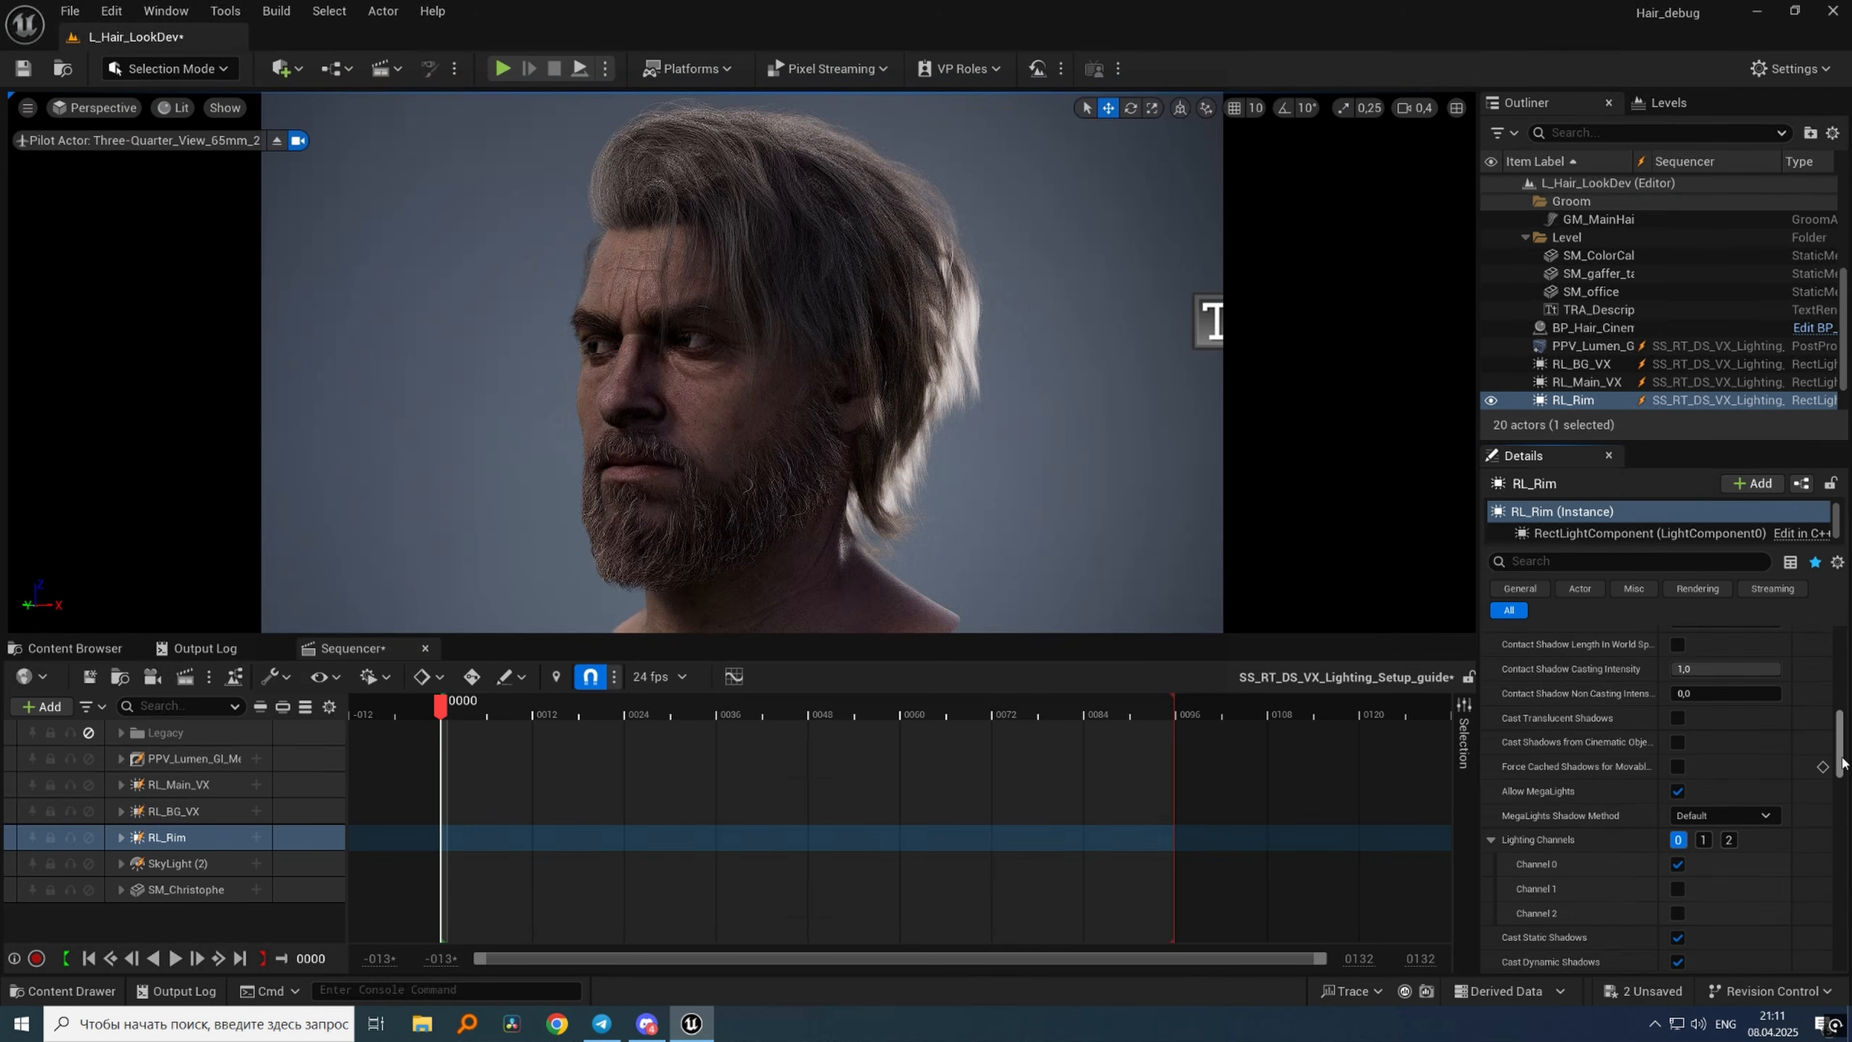
click(1695, 790)
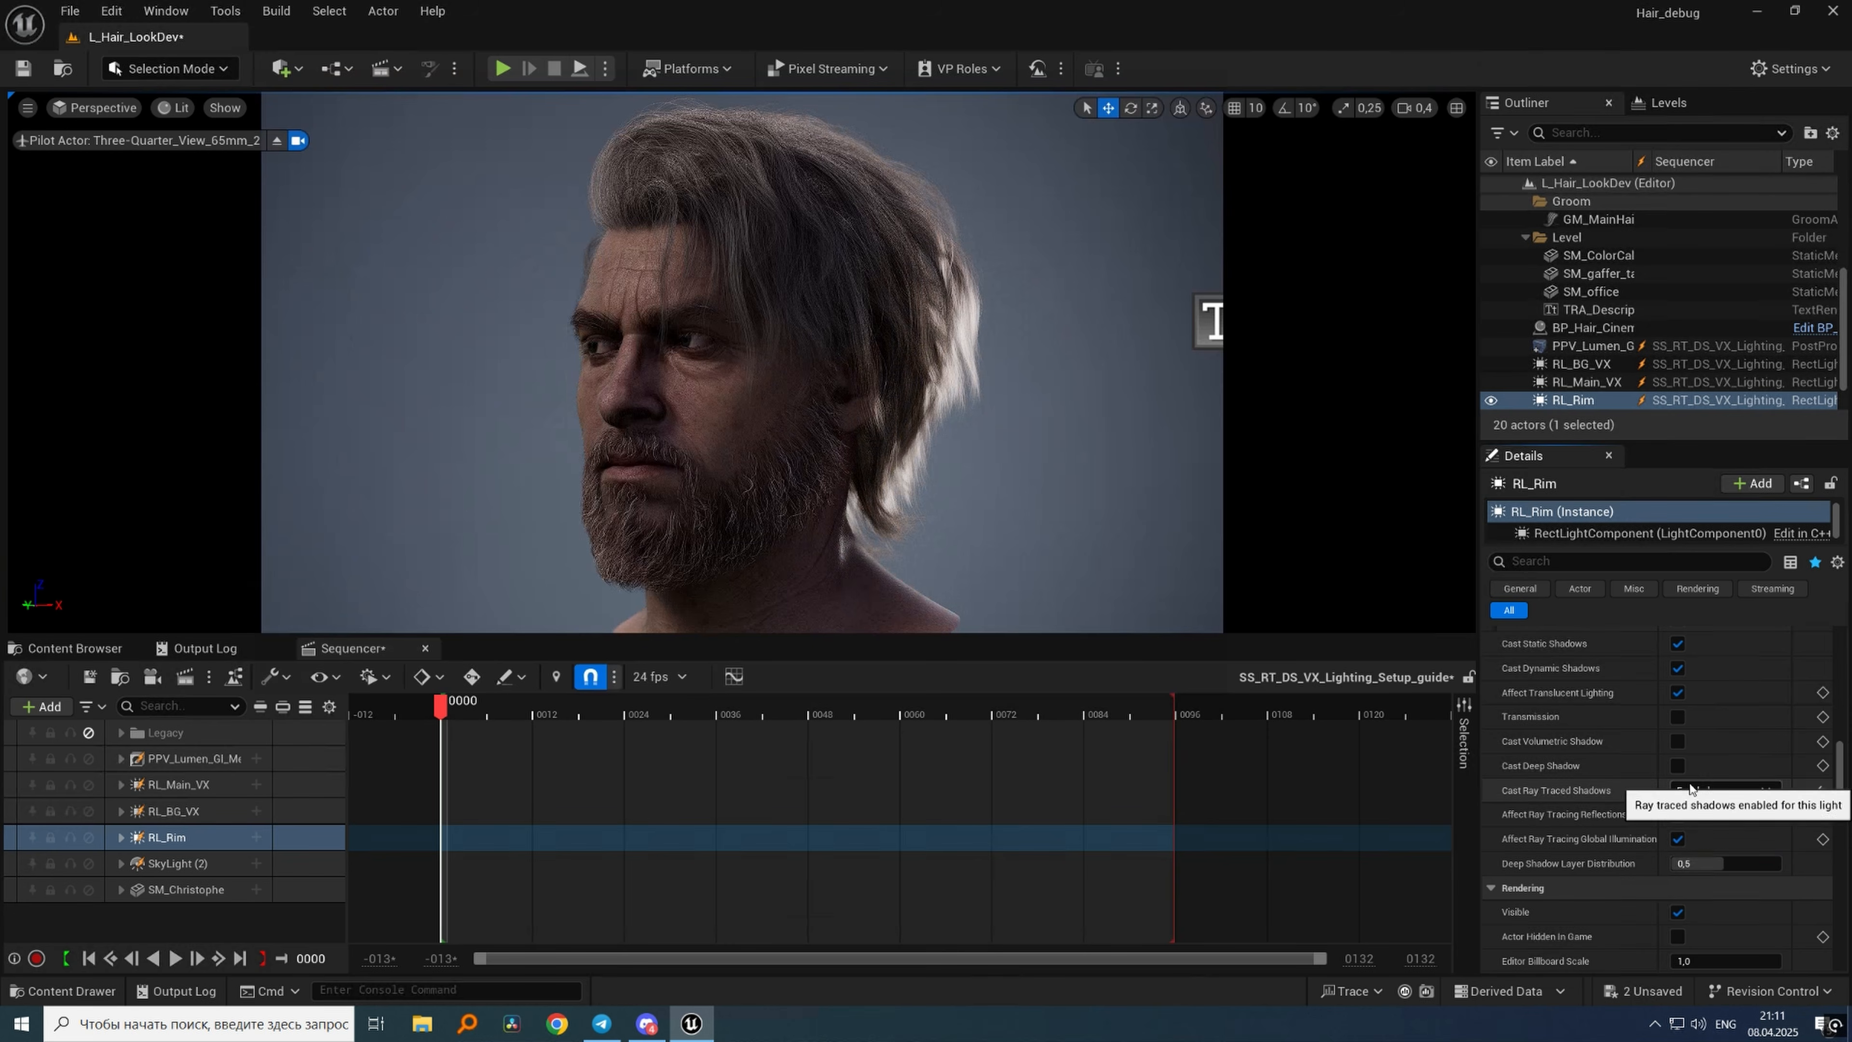
Set RL_Rim's Cast Ray Traced Shadows to Enabled, turn off its ray tracing reflections and global illumination, and enable Cast Deep Shadow.
click(1691, 791)
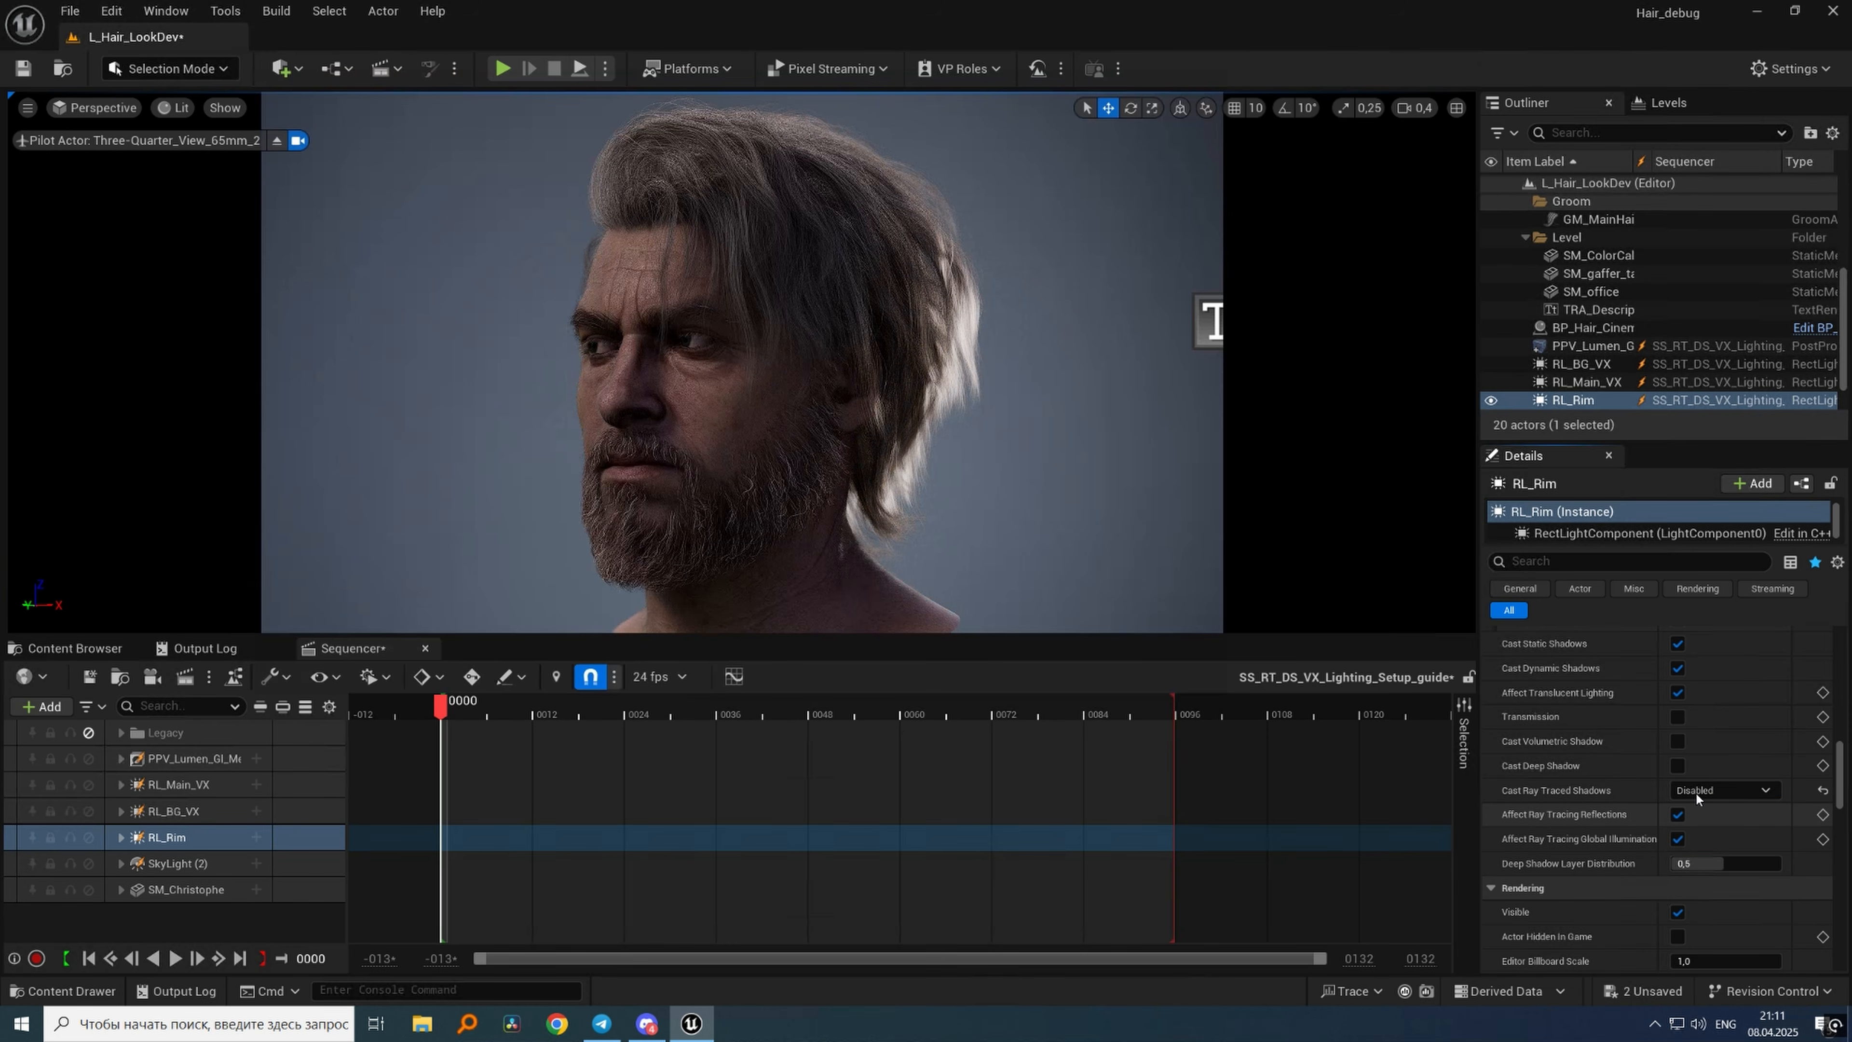
click(1702, 791)
click(1702, 841)
click(1680, 840)
click(1678, 816)
click(1678, 767)
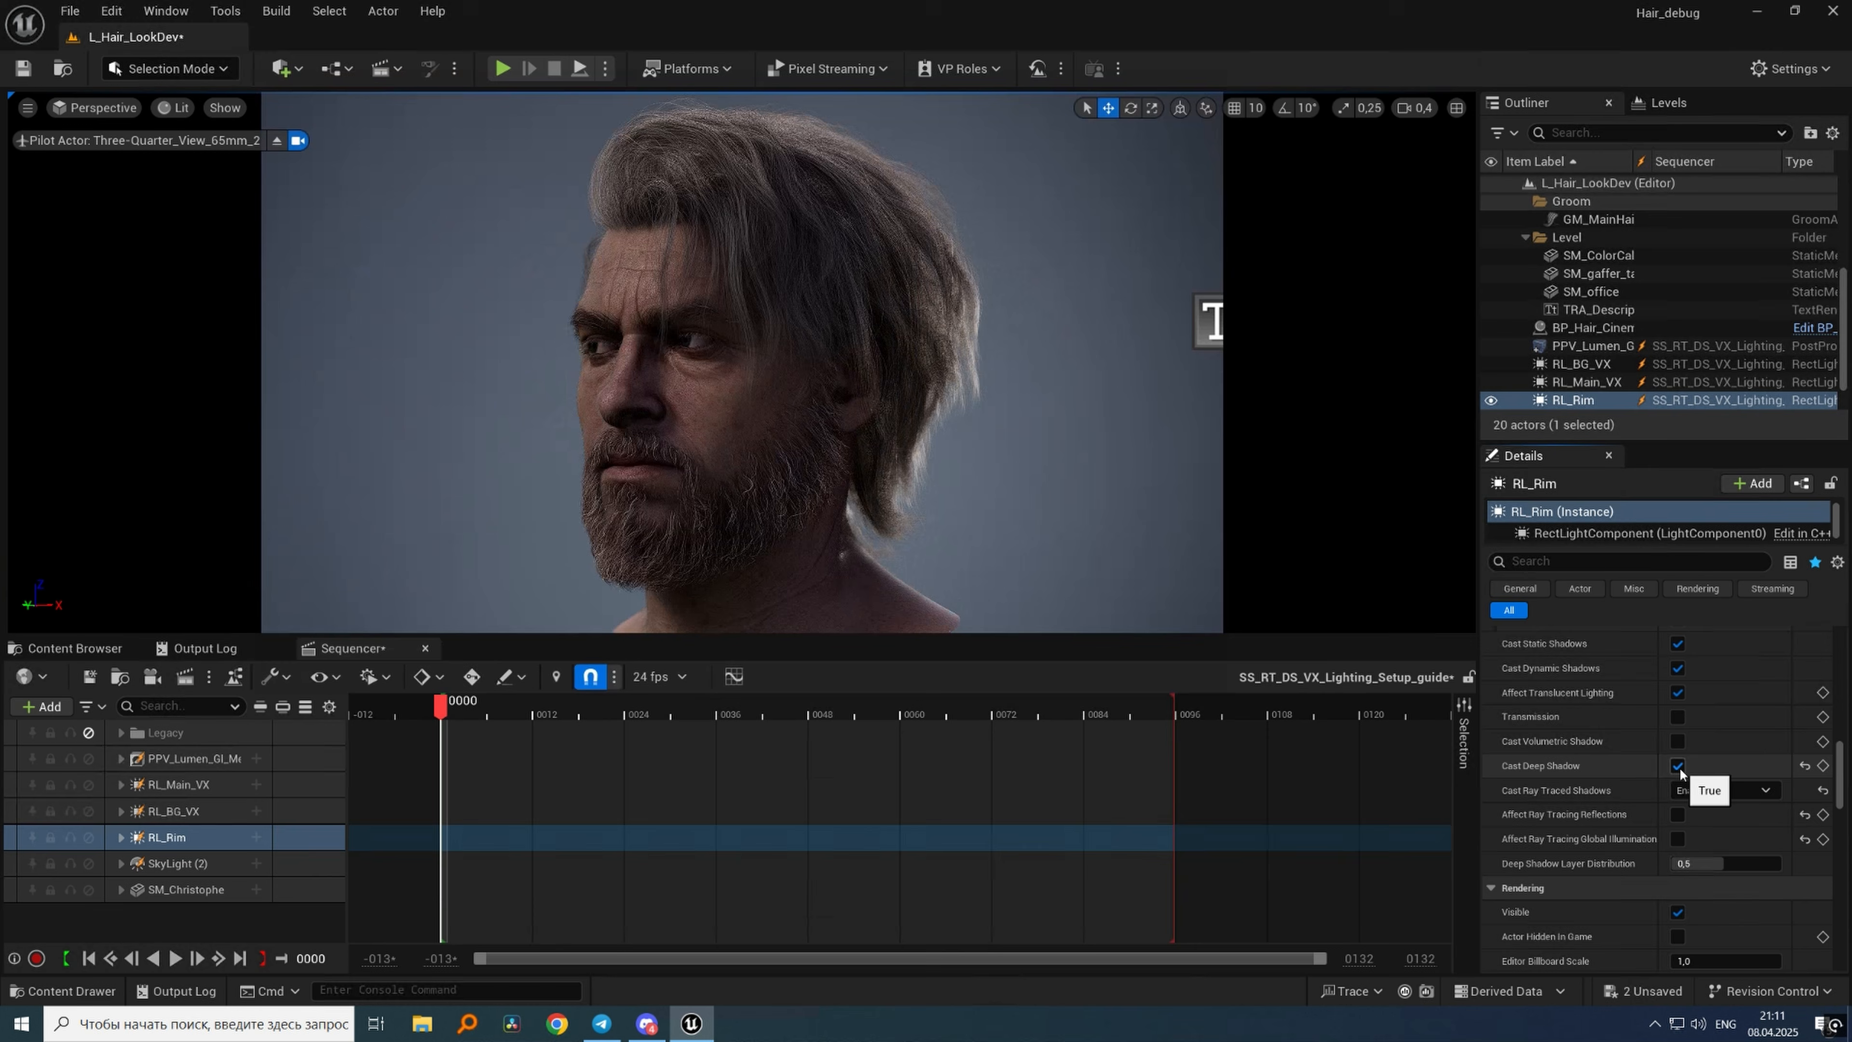
Set RL_Rim's source height to 100 and give it a warm, pale orange light color.
scroll(1680, 771, up, 10)
click(1725, 924)
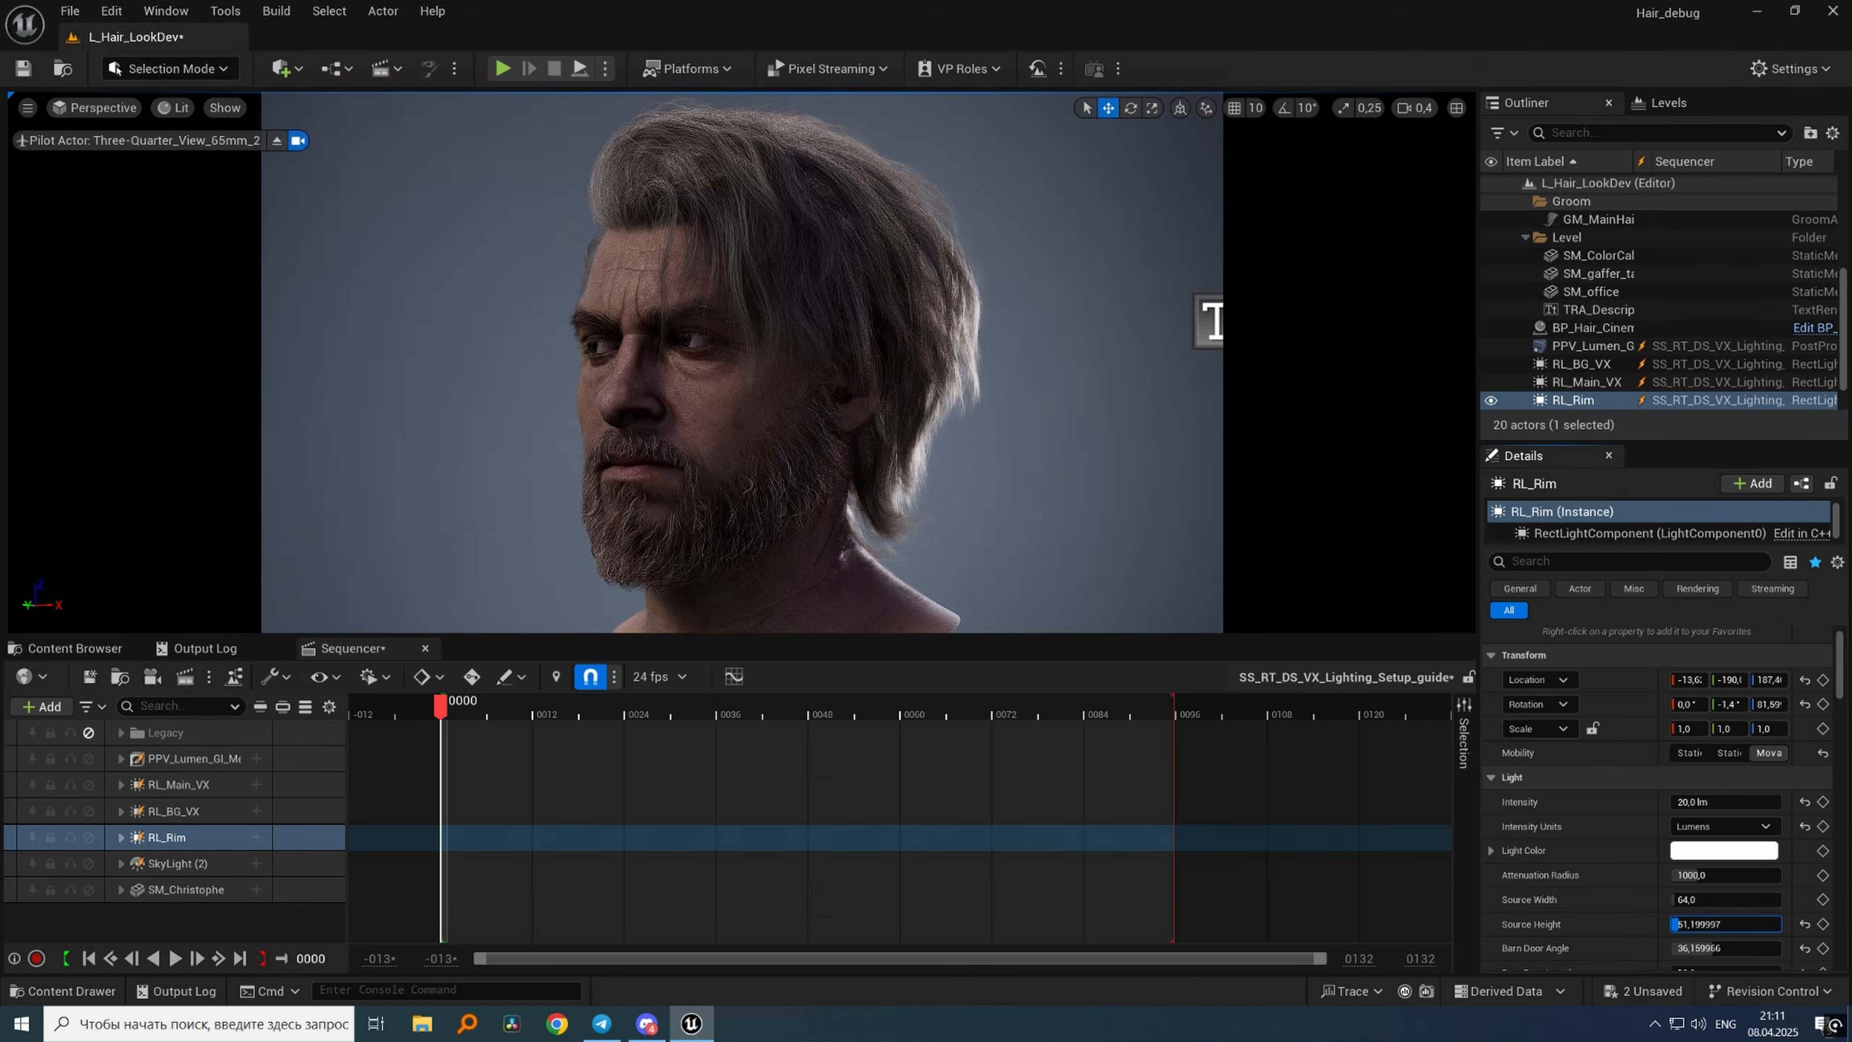
scroll(1736, 730, down, 5)
click(1749, 673)
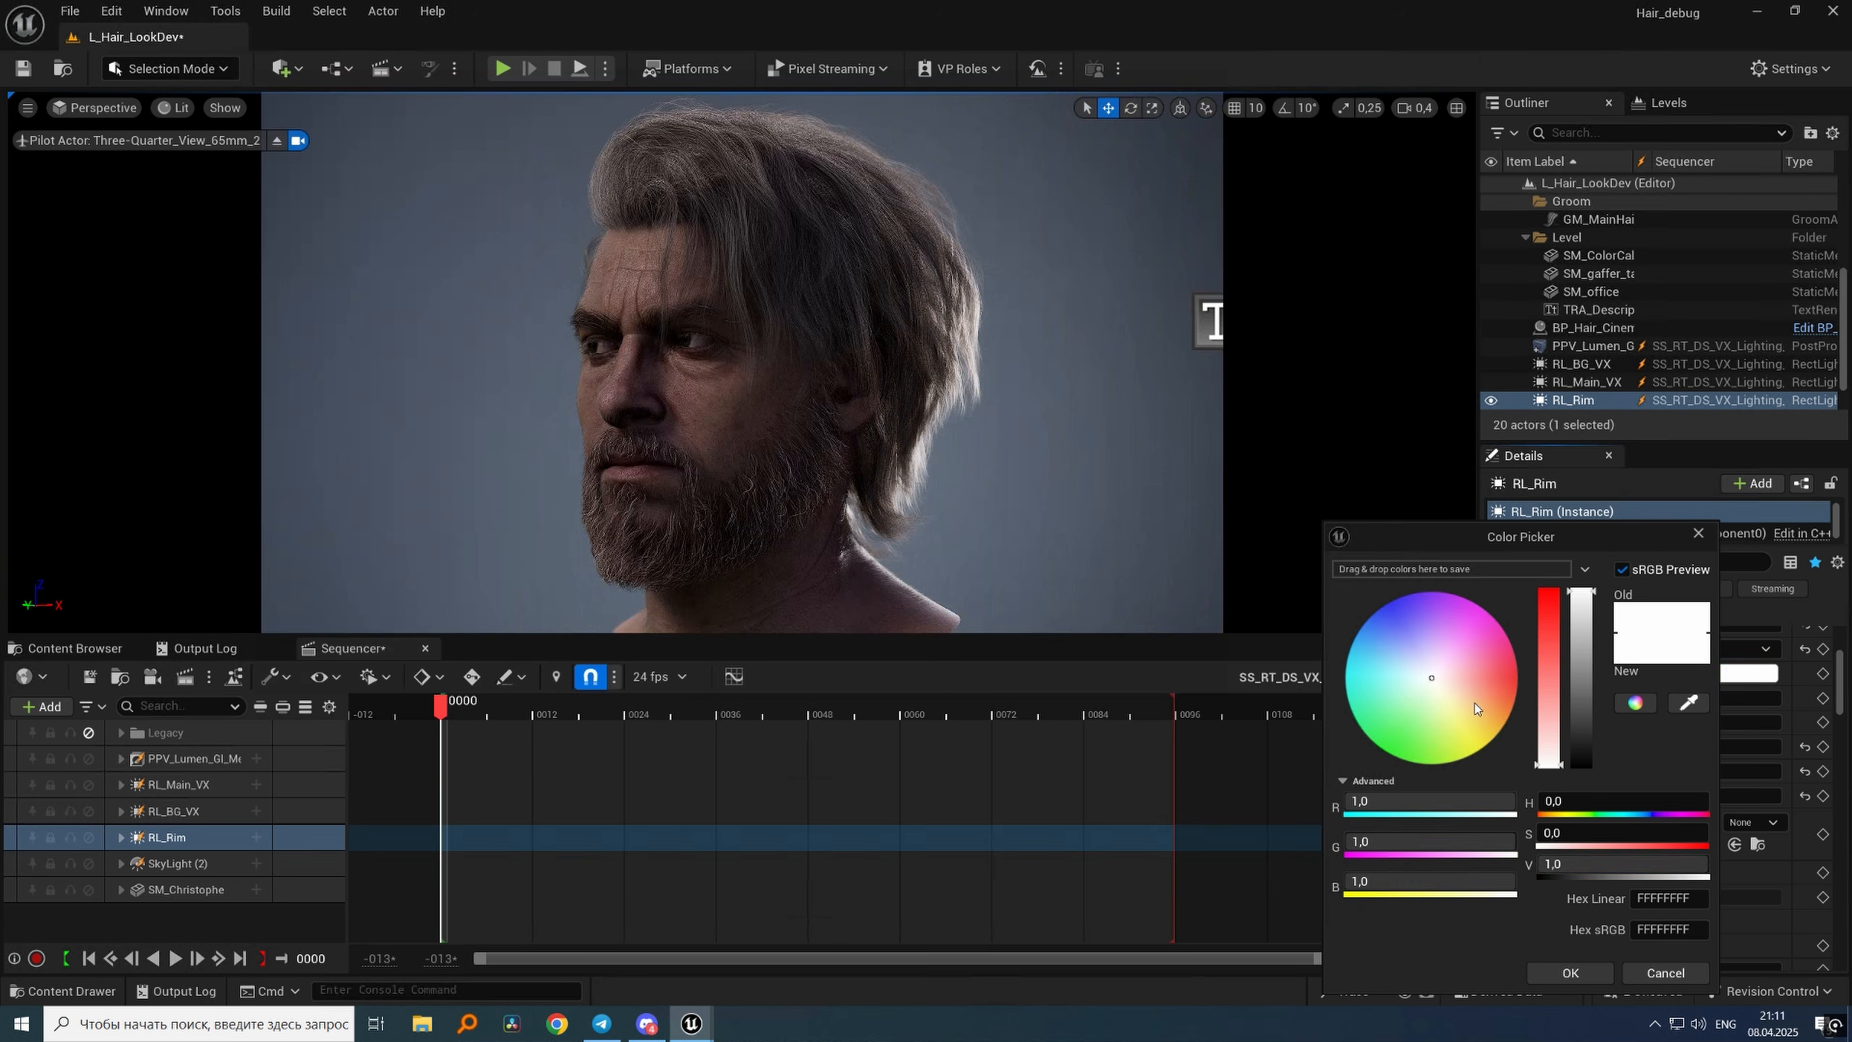
click(1477, 709)
click(1540, 981)
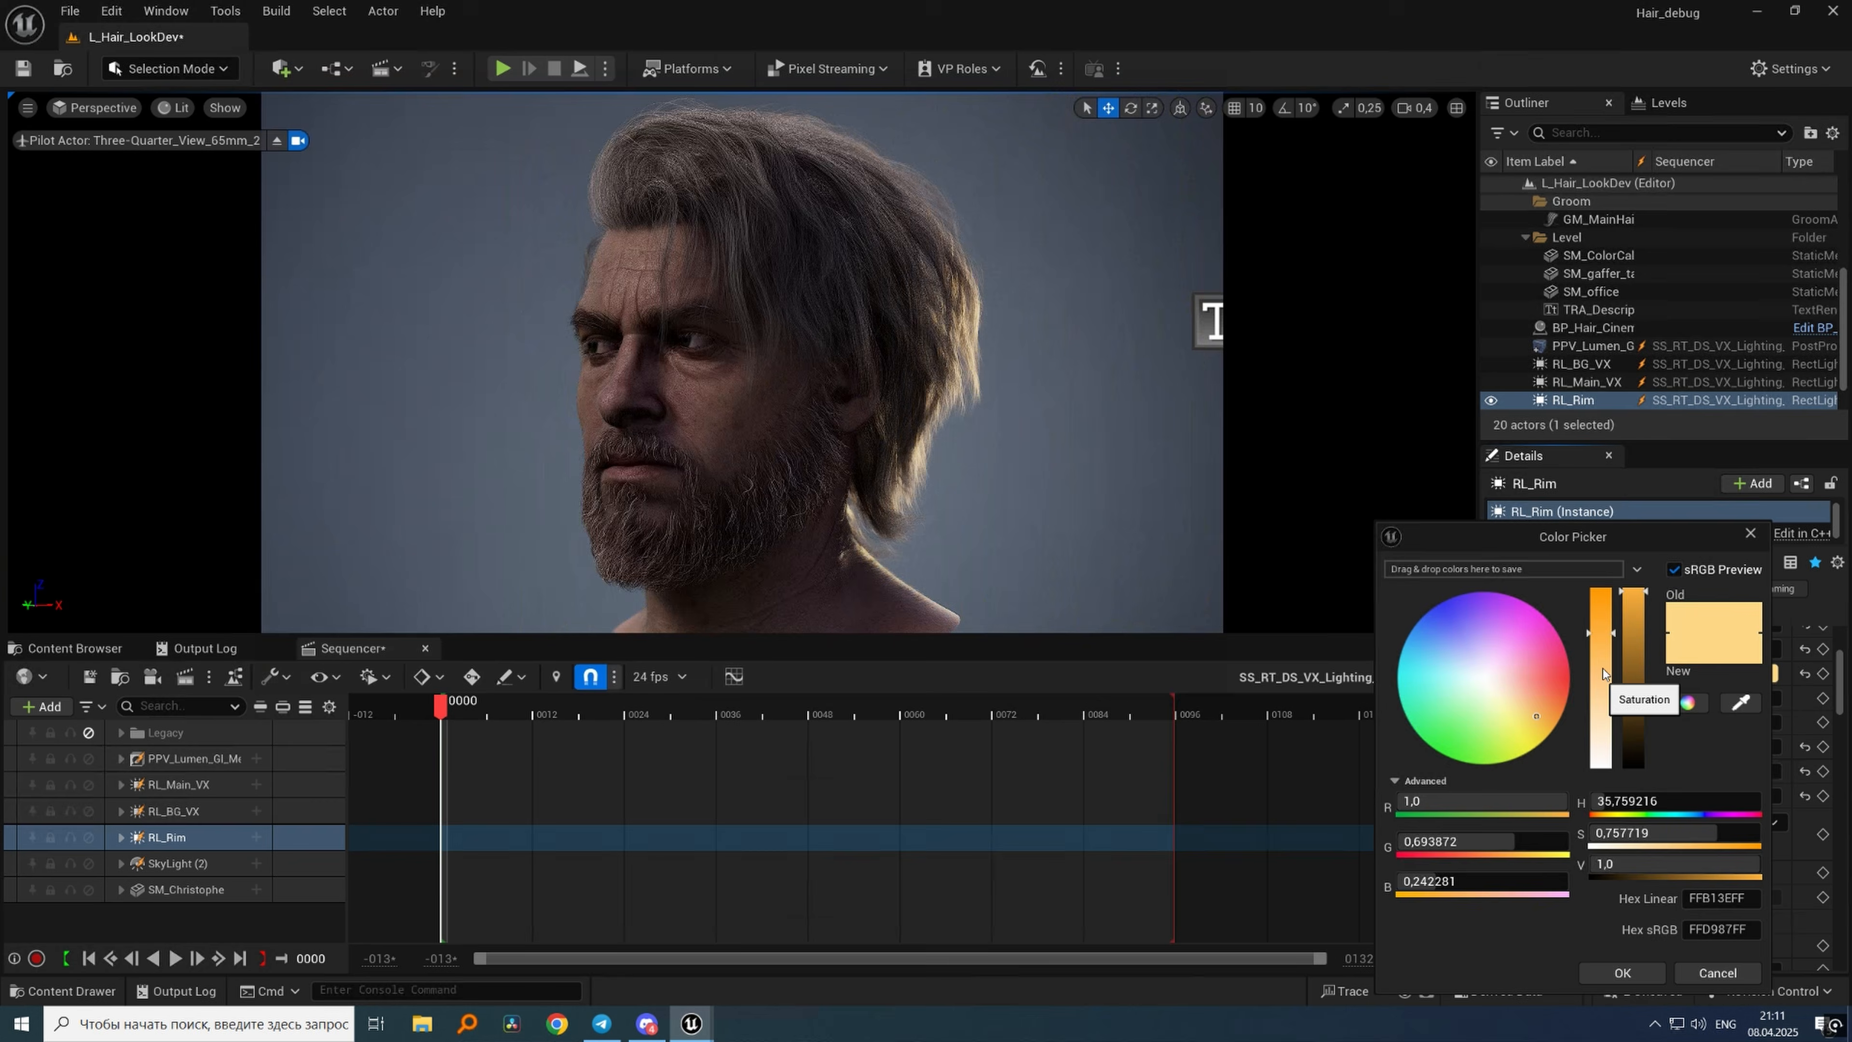
click(1658, 971)
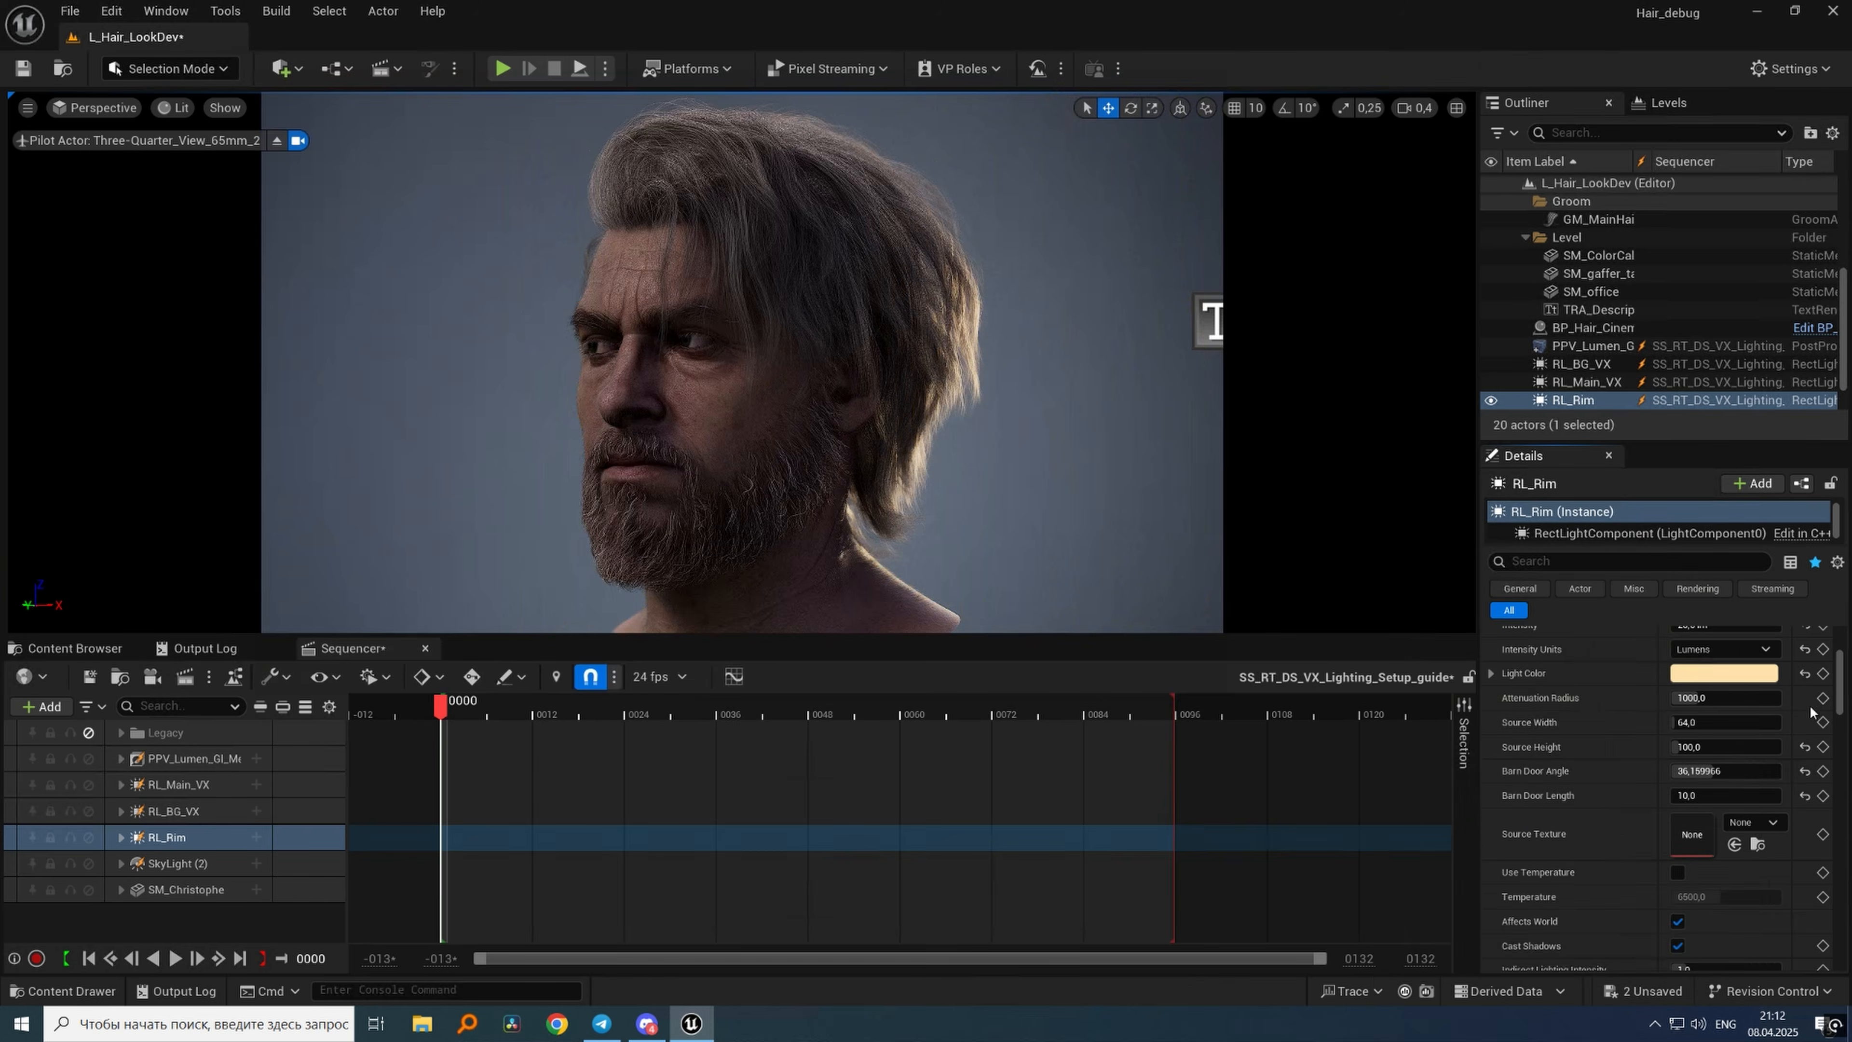
Reposition RL_Rim behind the character and set its intensity to 15 lumens.
scroll(1811, 709, up, 3)
drag(818, 281, 818, 238)
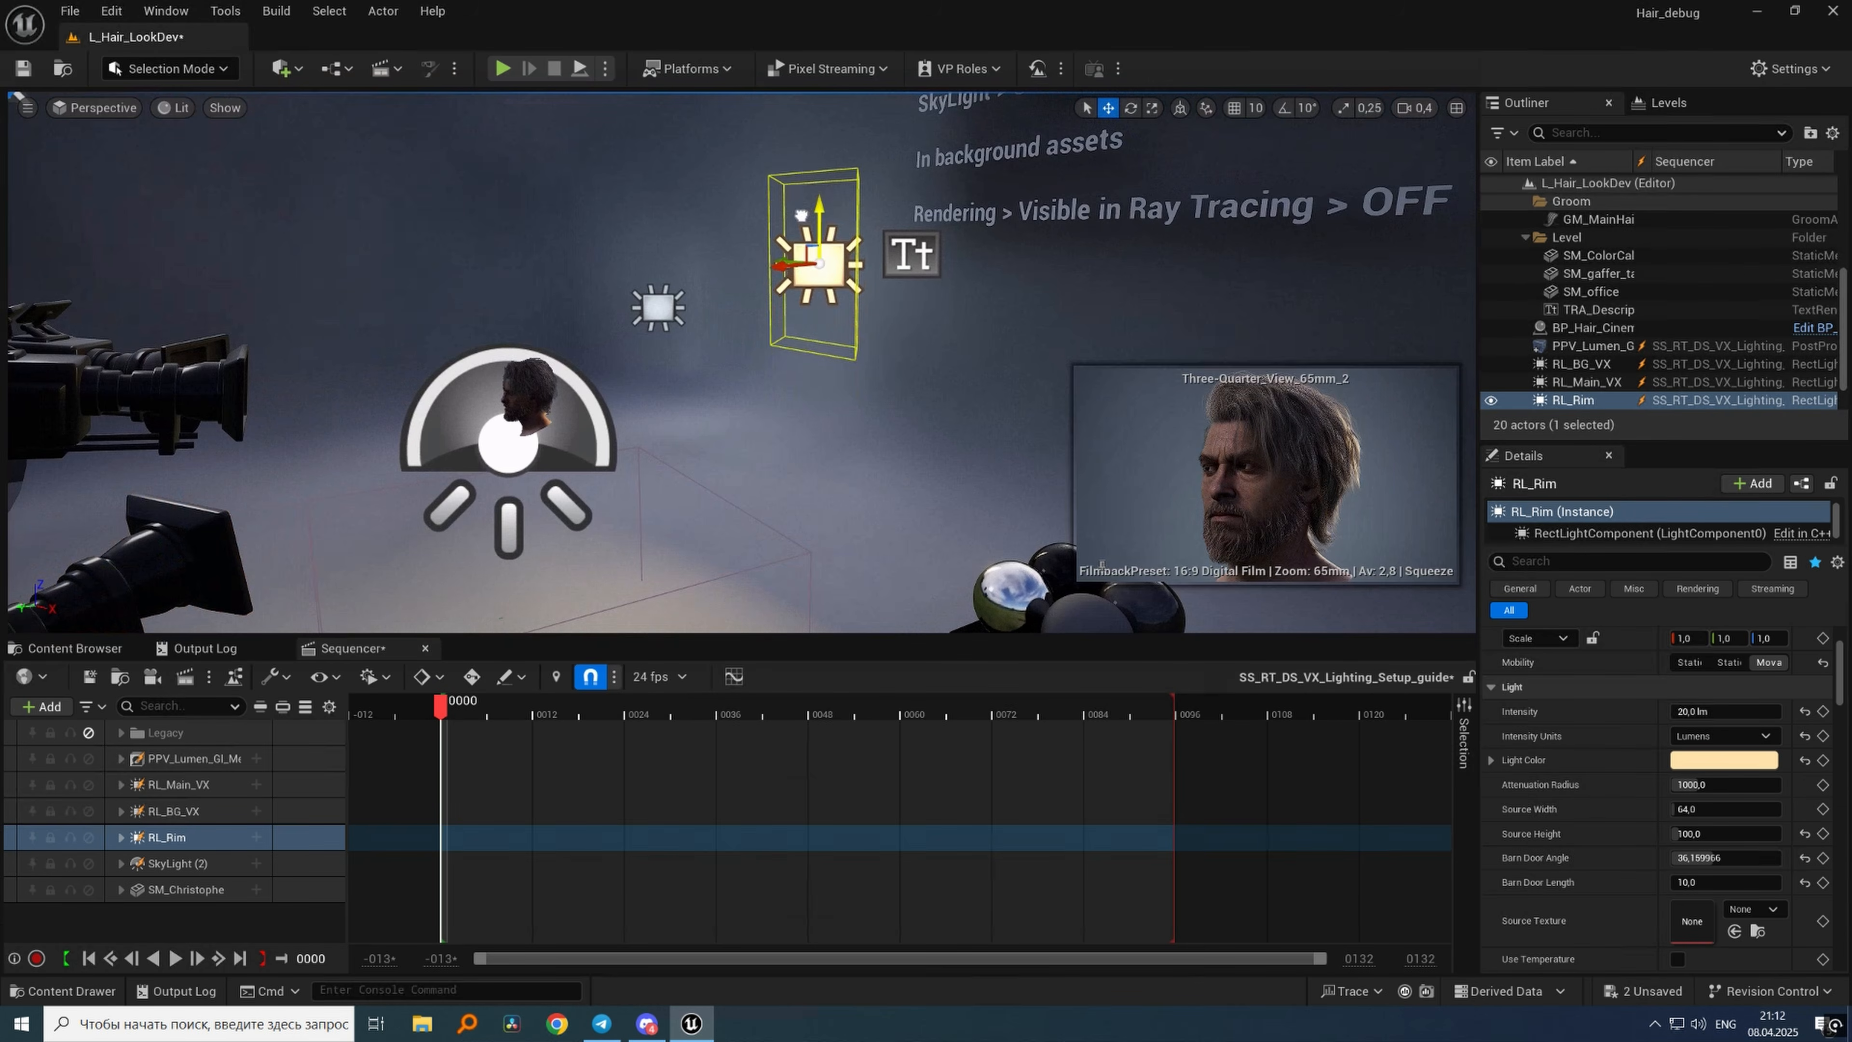
click(1741, 712)
Rename the RL_Rim track as RL_Rim_RT_DS.
key(F2)
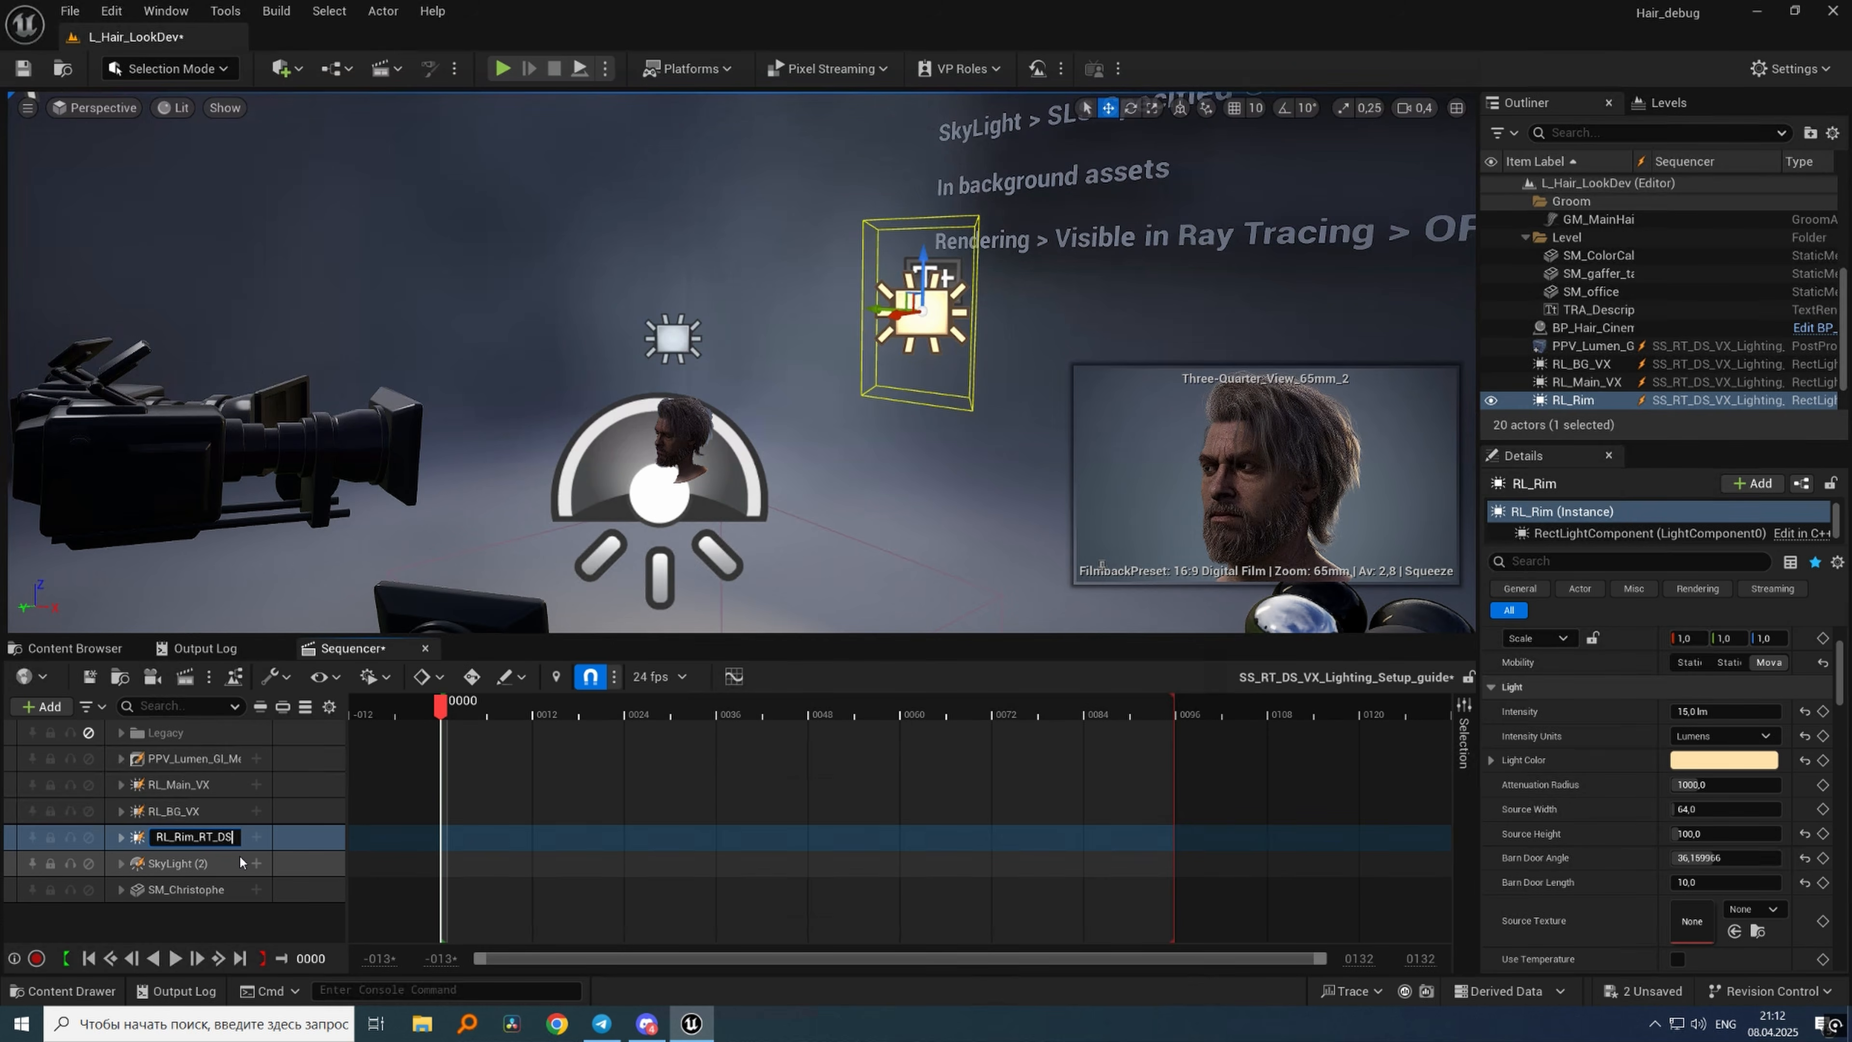
text(_RT_DS)
key(Return)
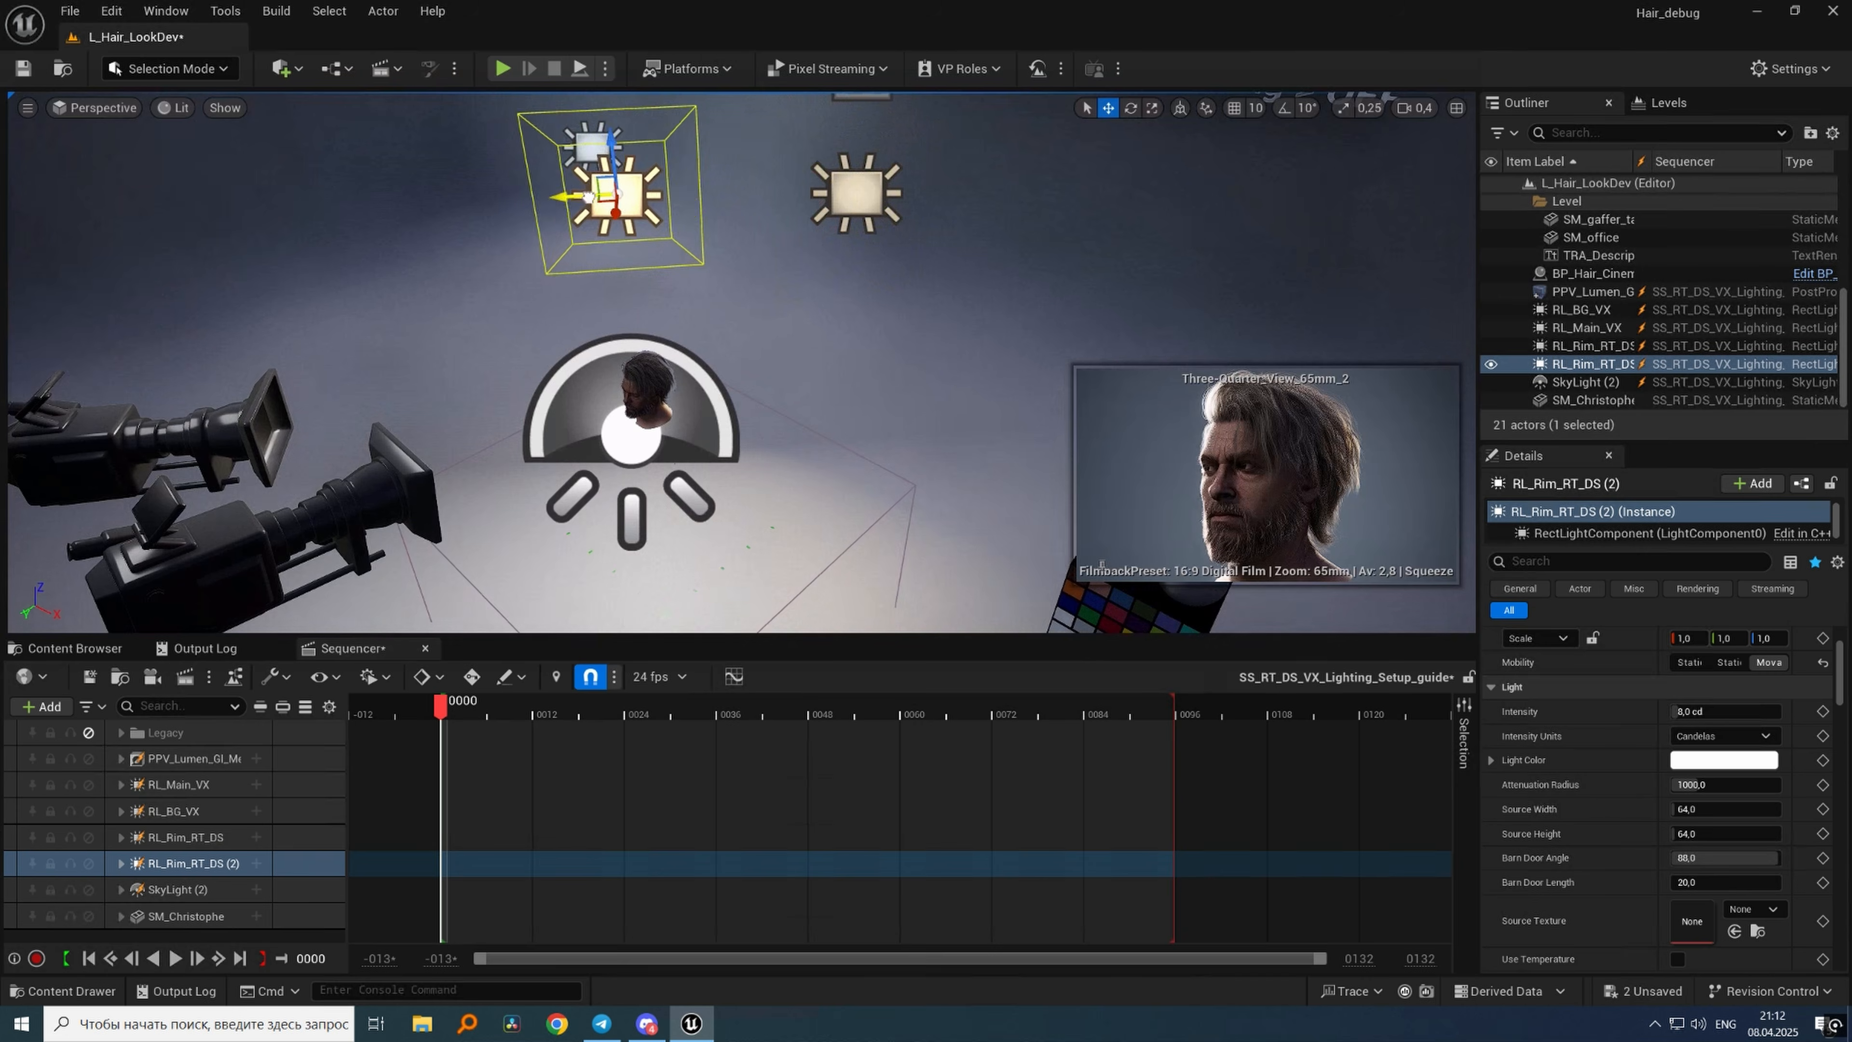
Set RL_Rim_RT_DS (2)'s attenuation radius to 300, barn door angle to 30 and barn door length to 10.
click(1725, 785)
text(300)
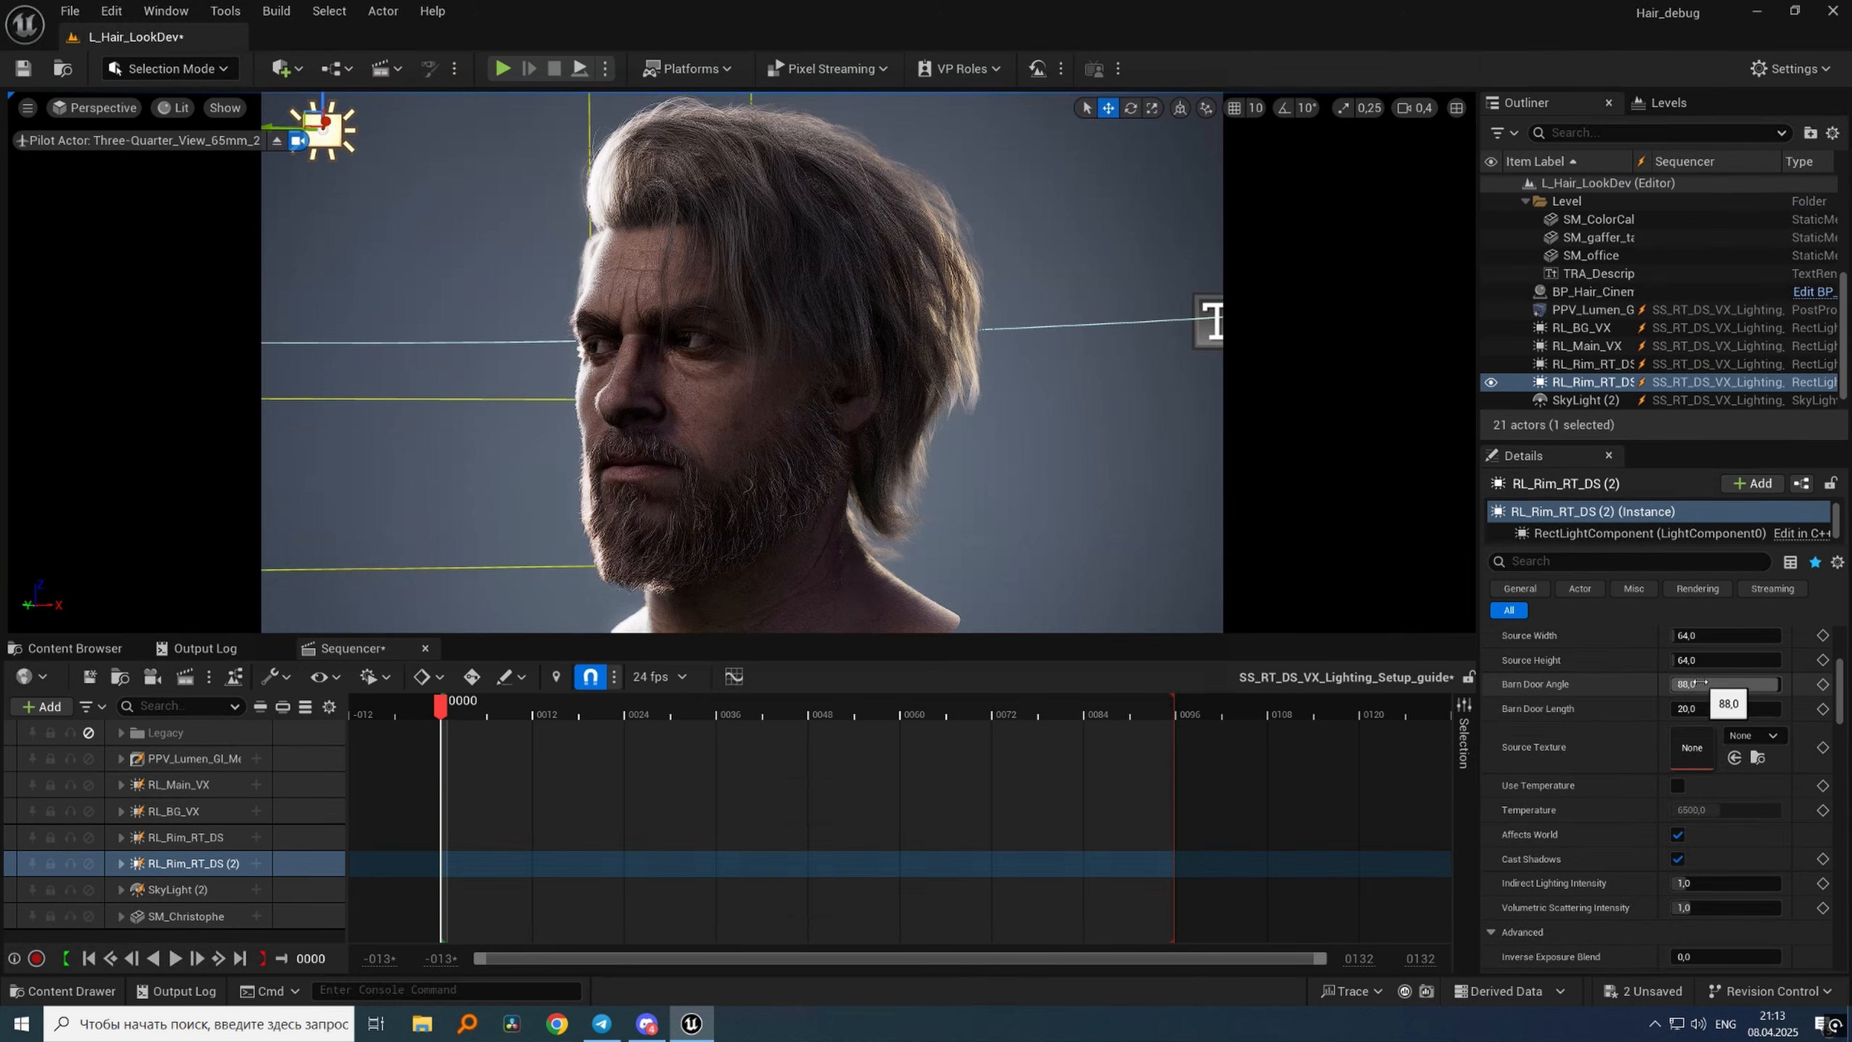
key(Tab)
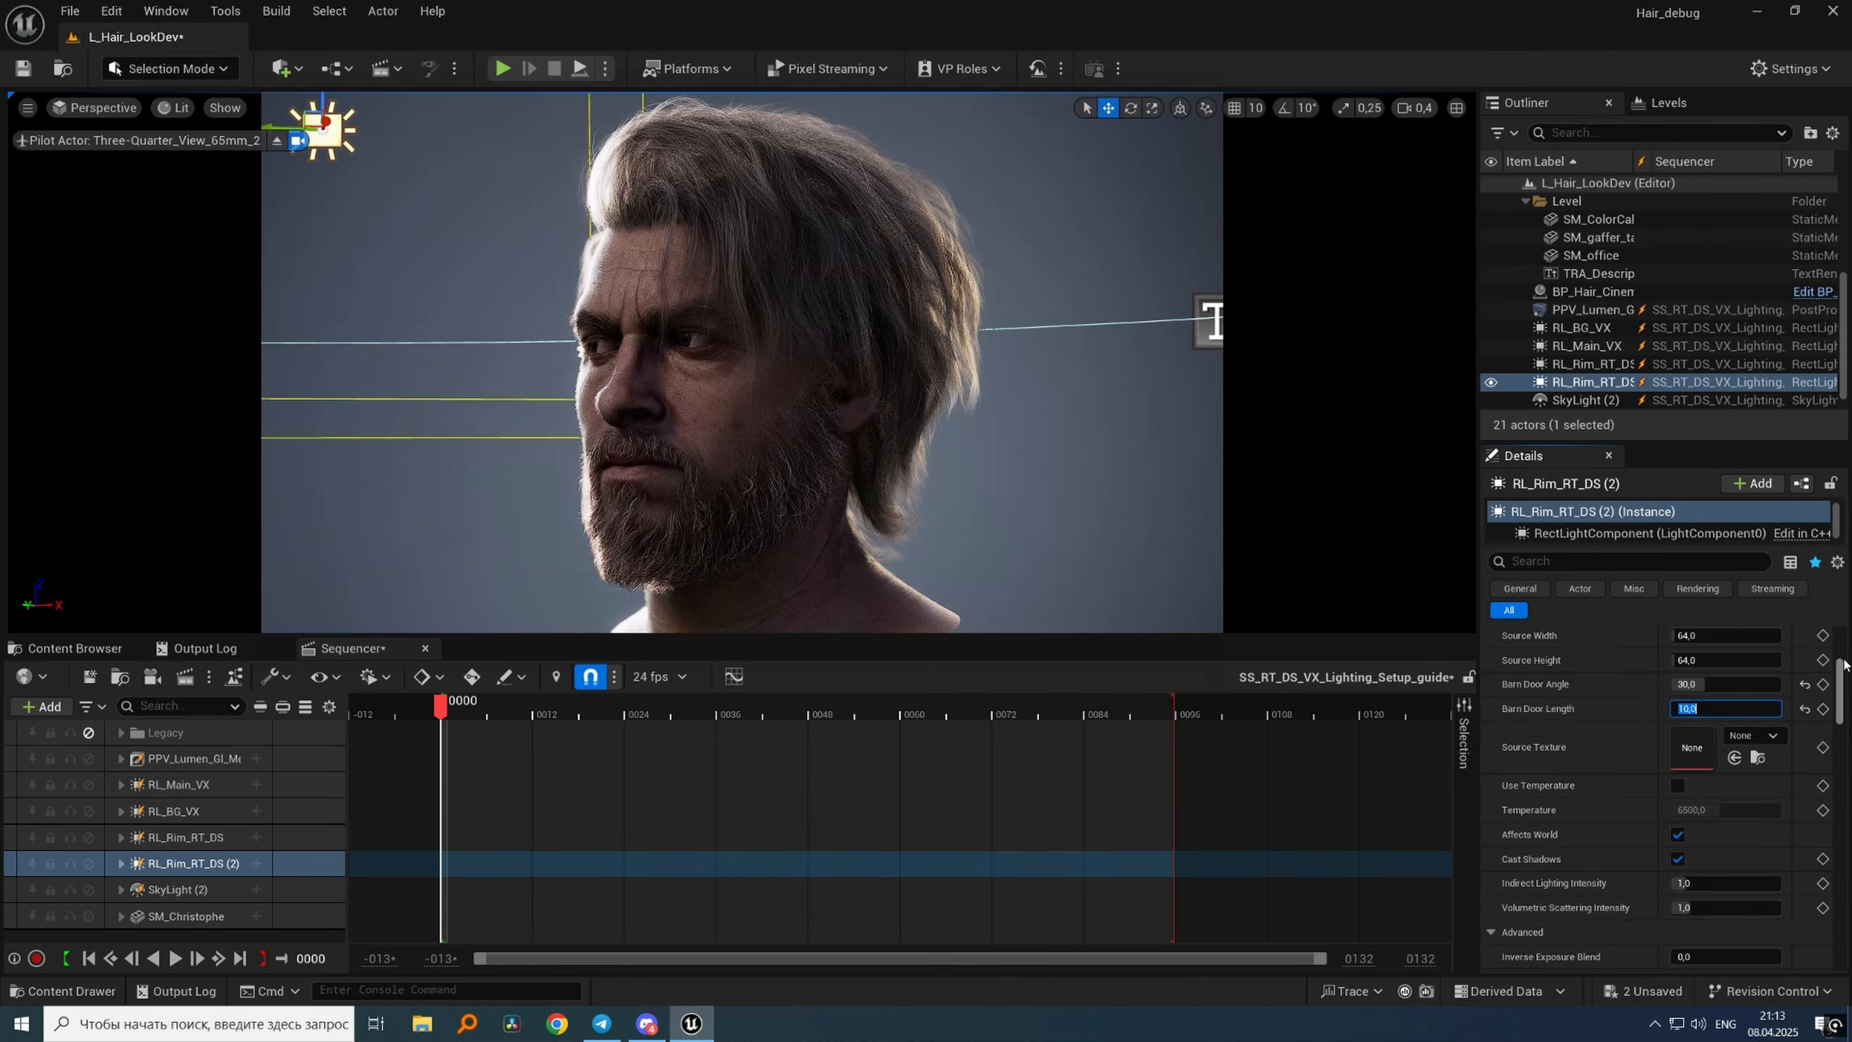
Set RL_Rim_RT_DS (2)'s Cast Ray Traced Shadows to Enabled and its intensity to 4 lumens.
scroll(1708, 867, down, 10)
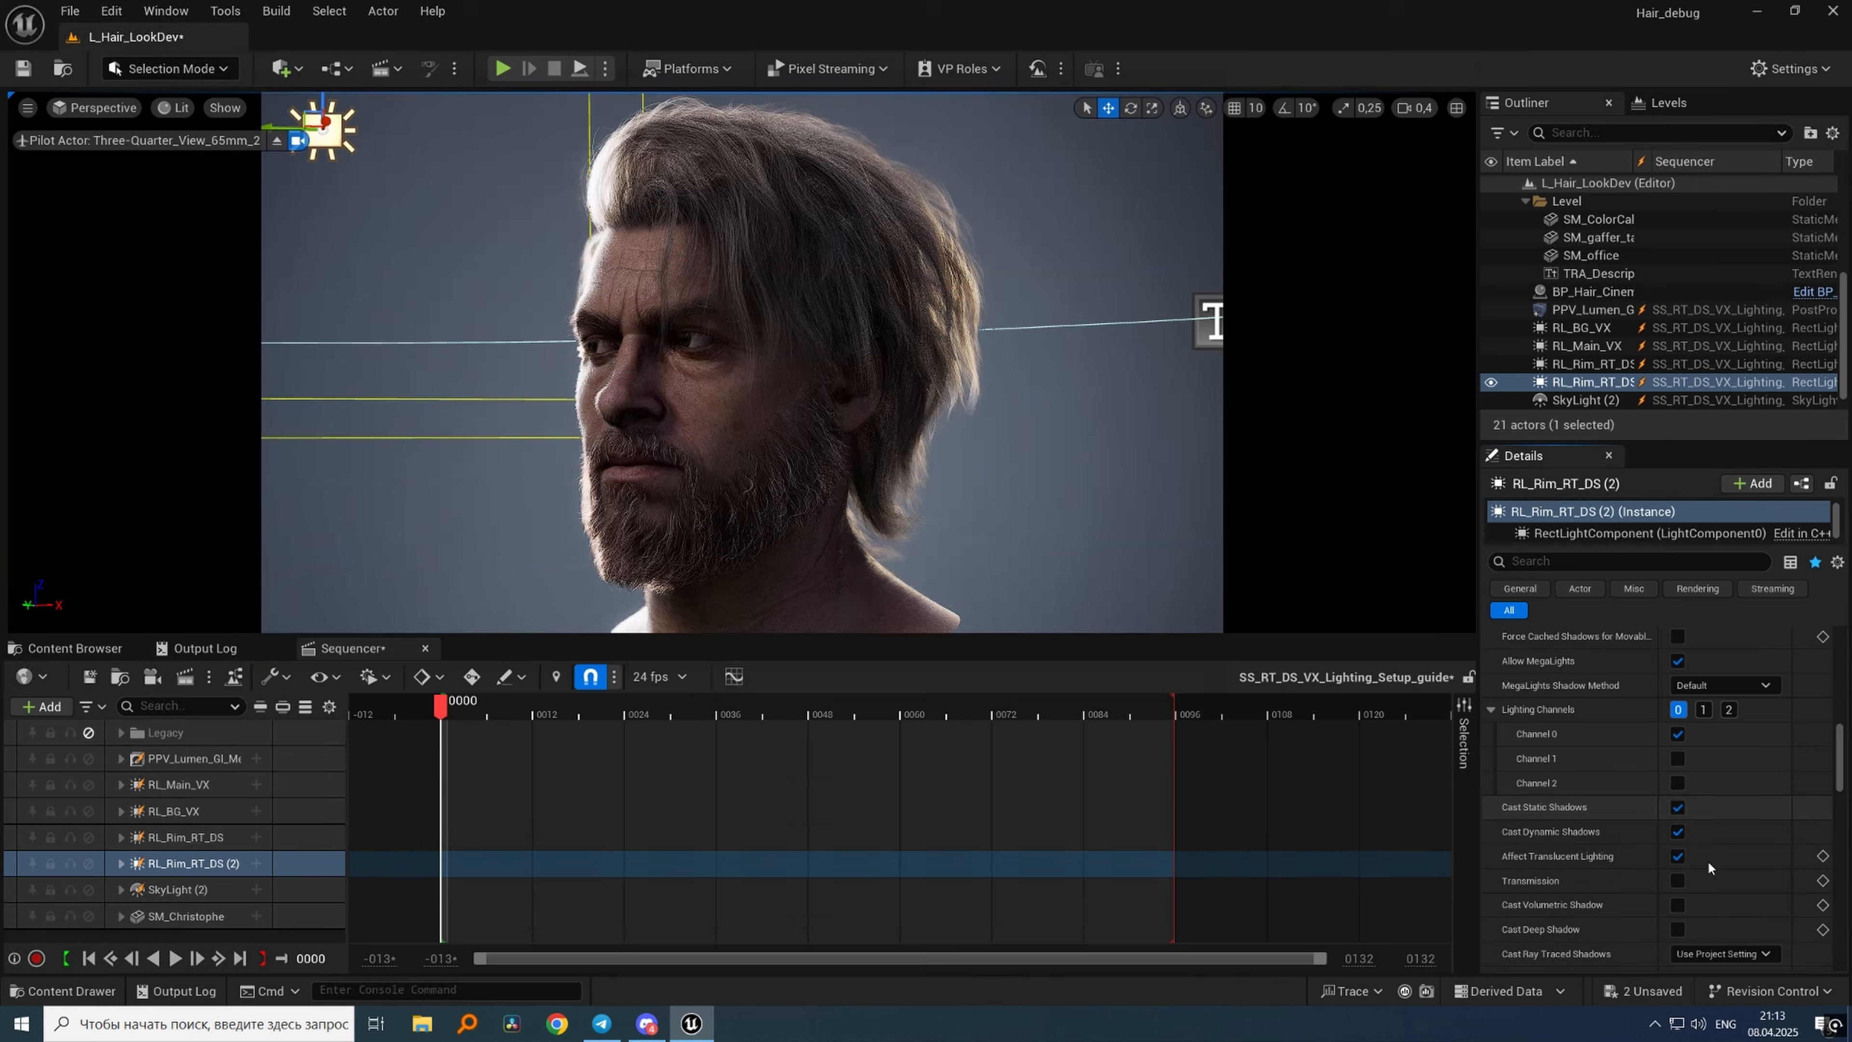
scroll(1708, 867, down, 3)
click(1721, 837)
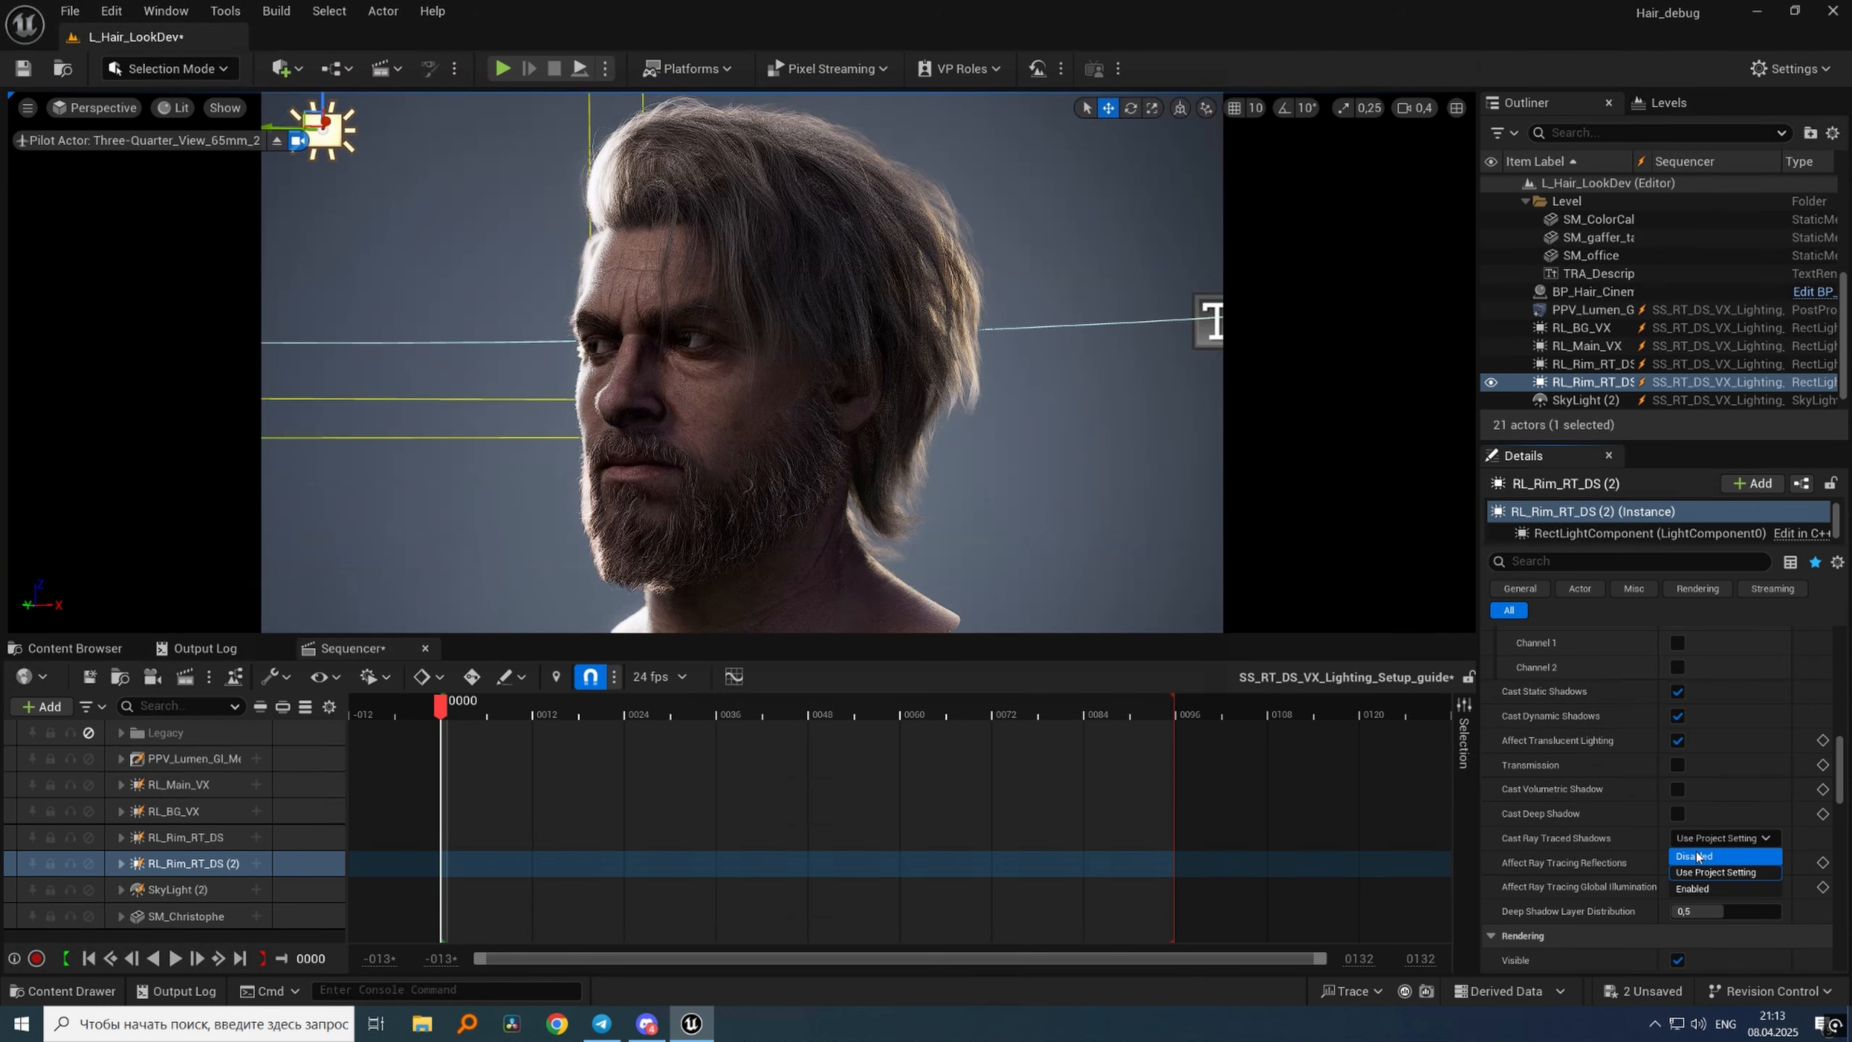
click(1693, 889)
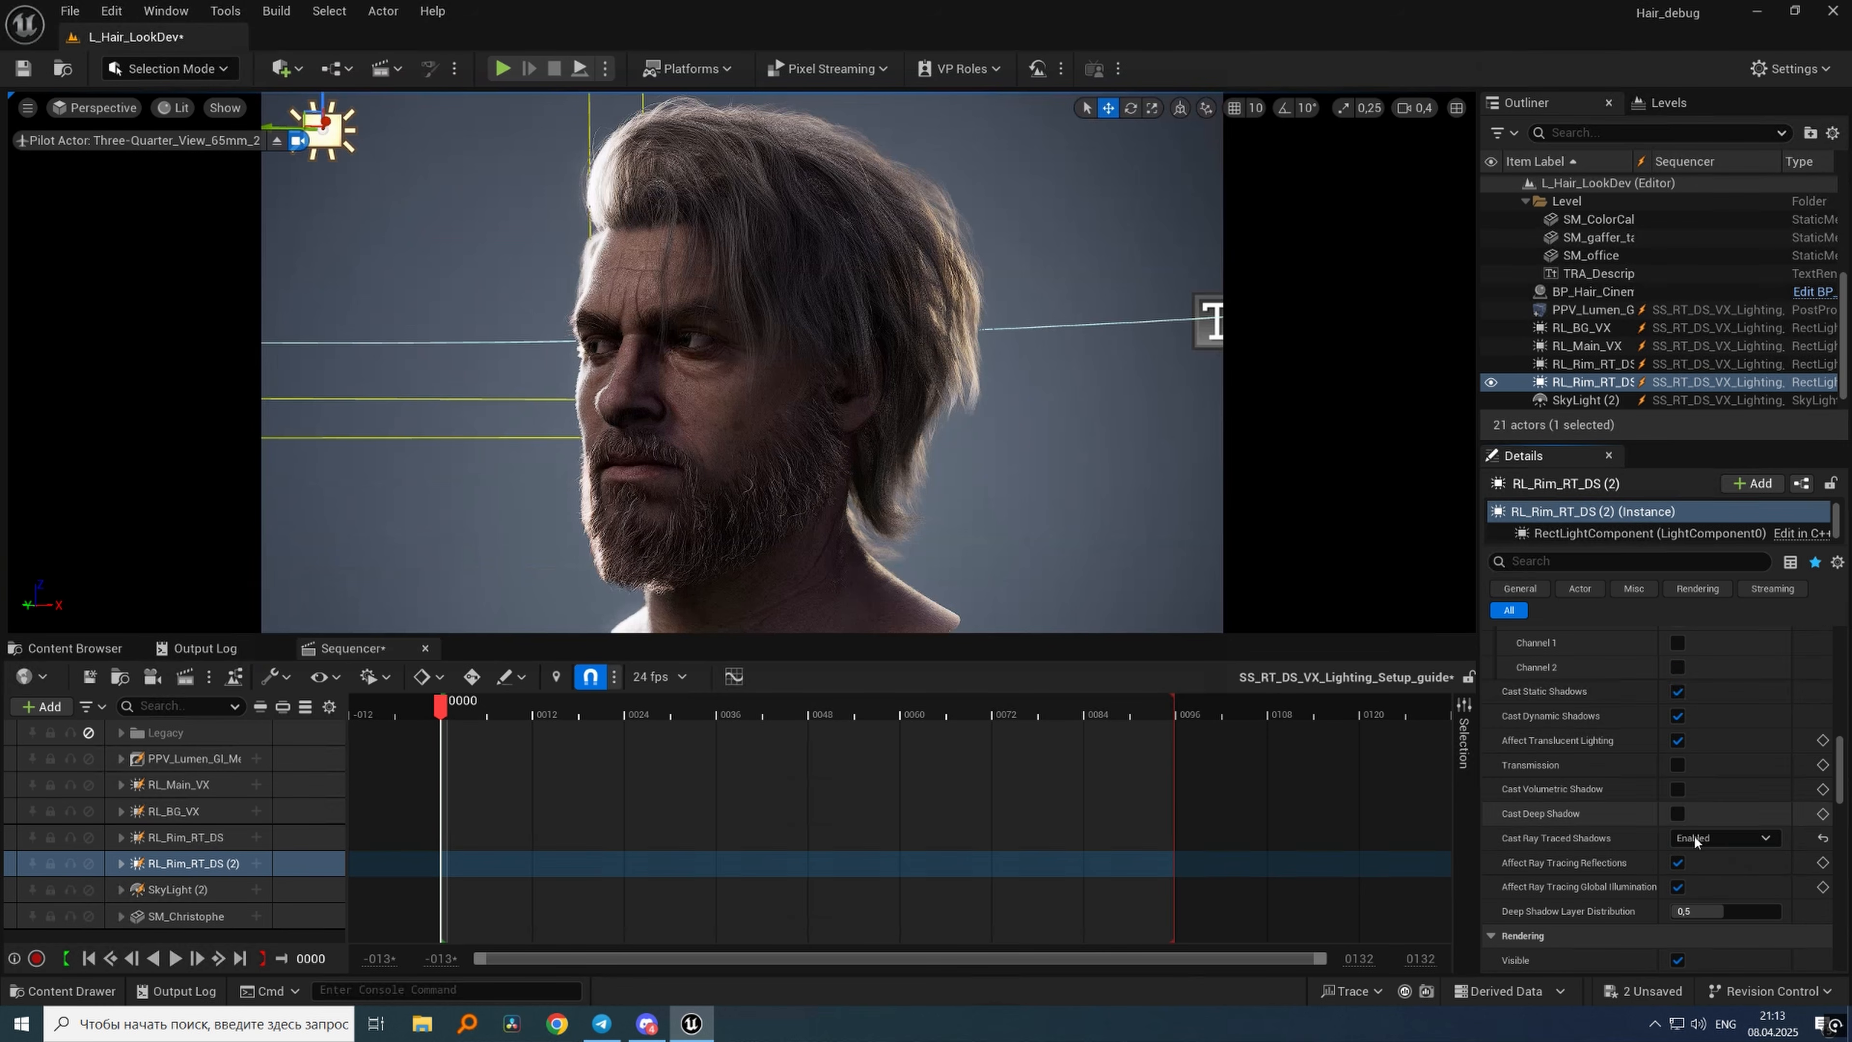
click(1721, 834)
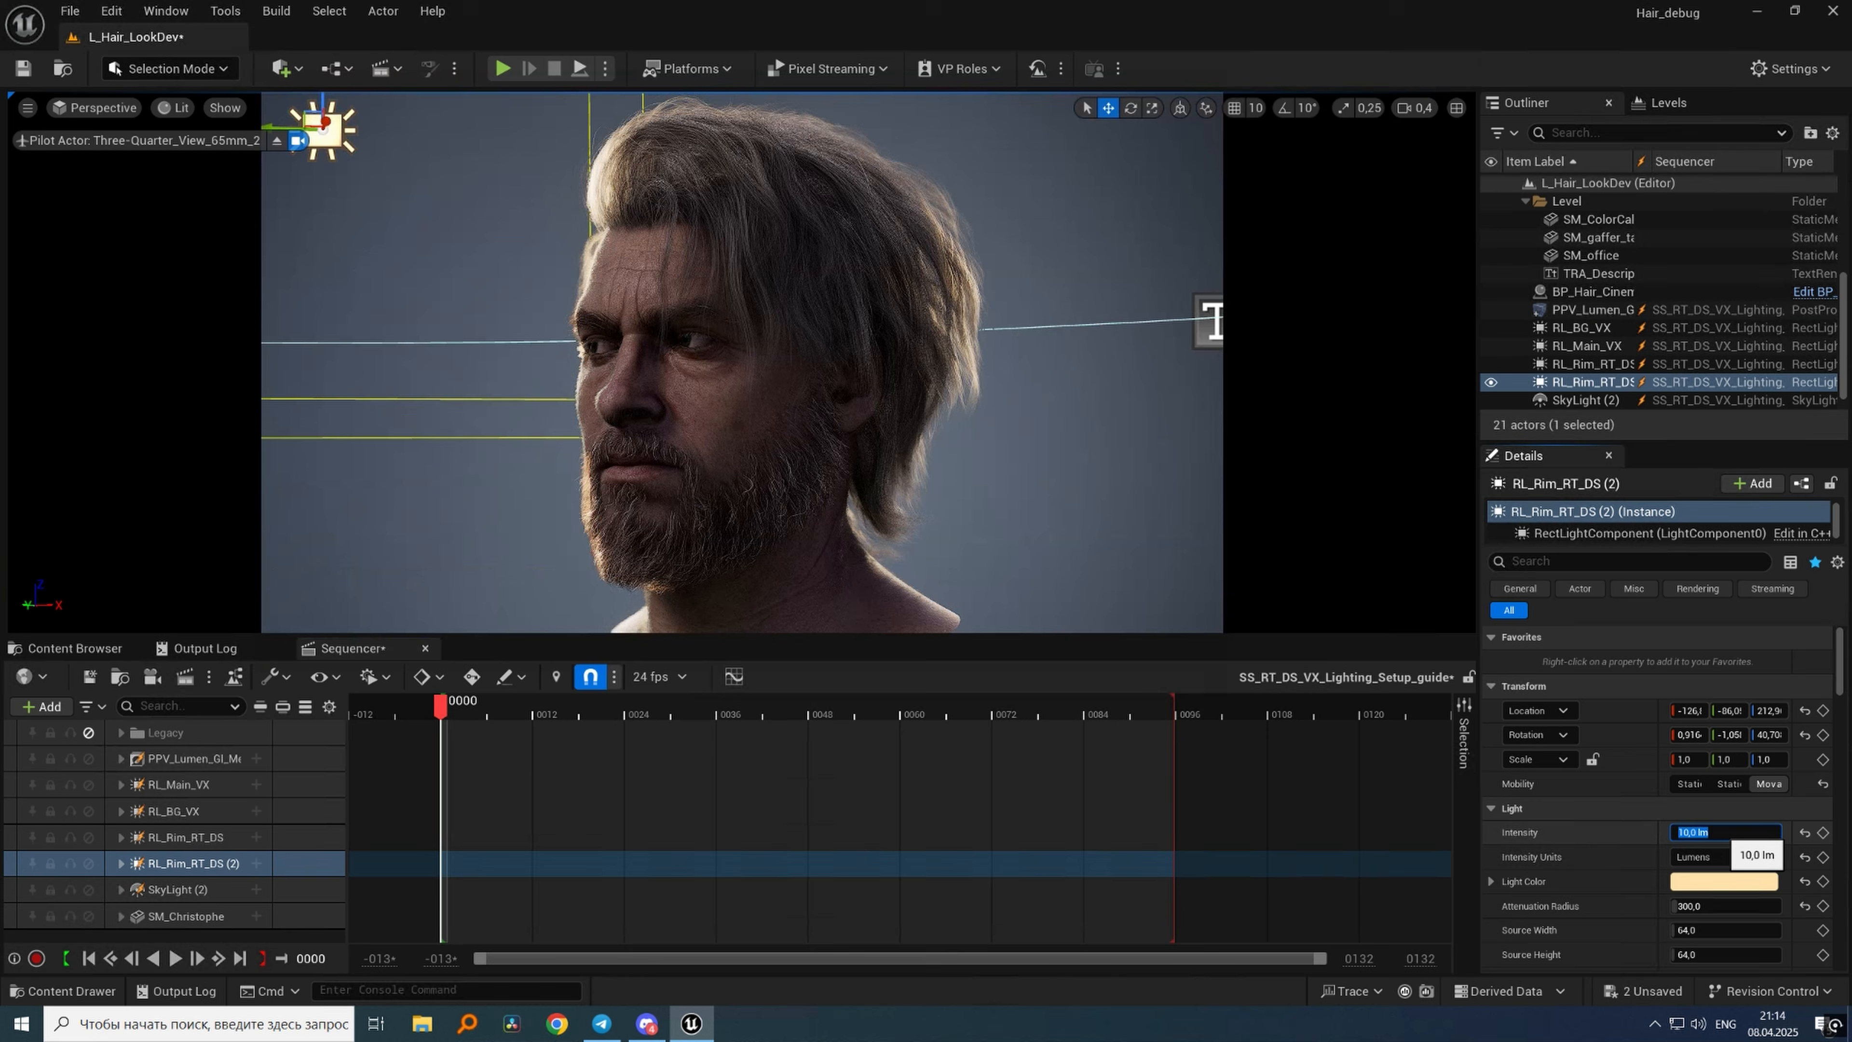
text(4)
key(Return)
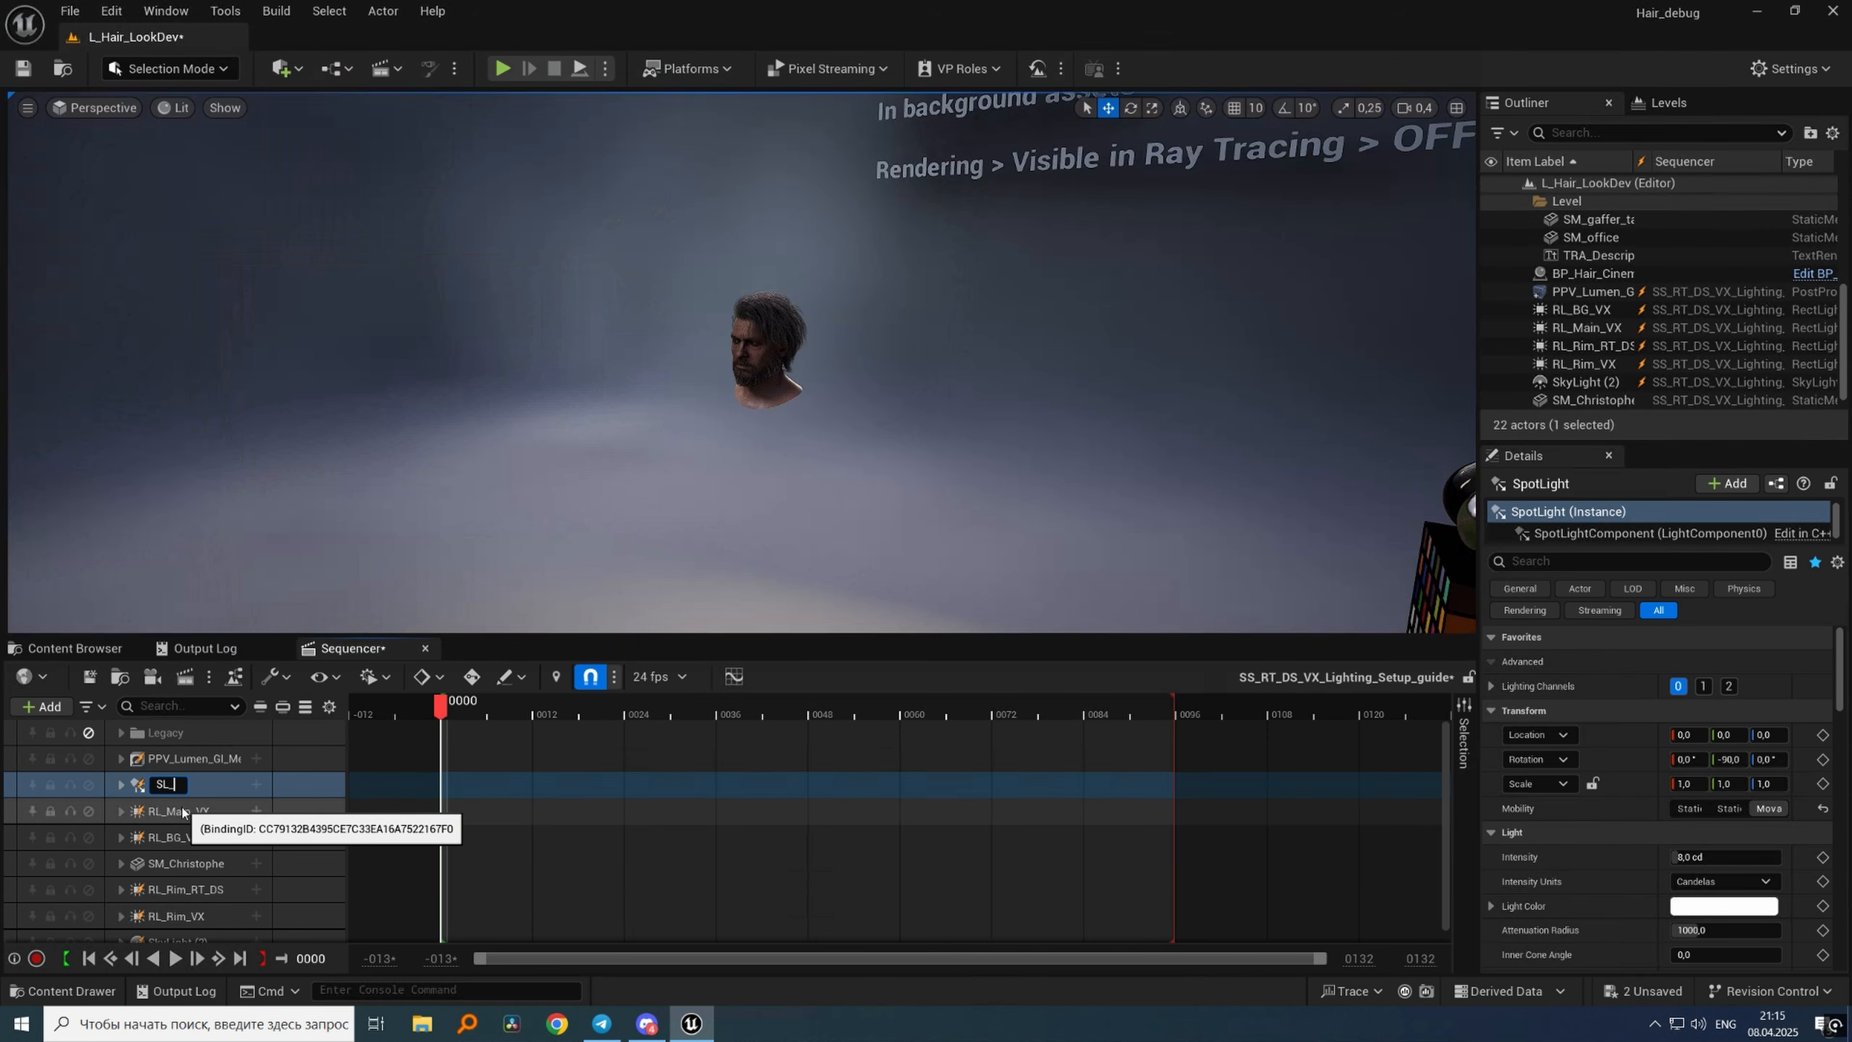
Rename the new spot light SL_Main and start piloting it.
key(Return)
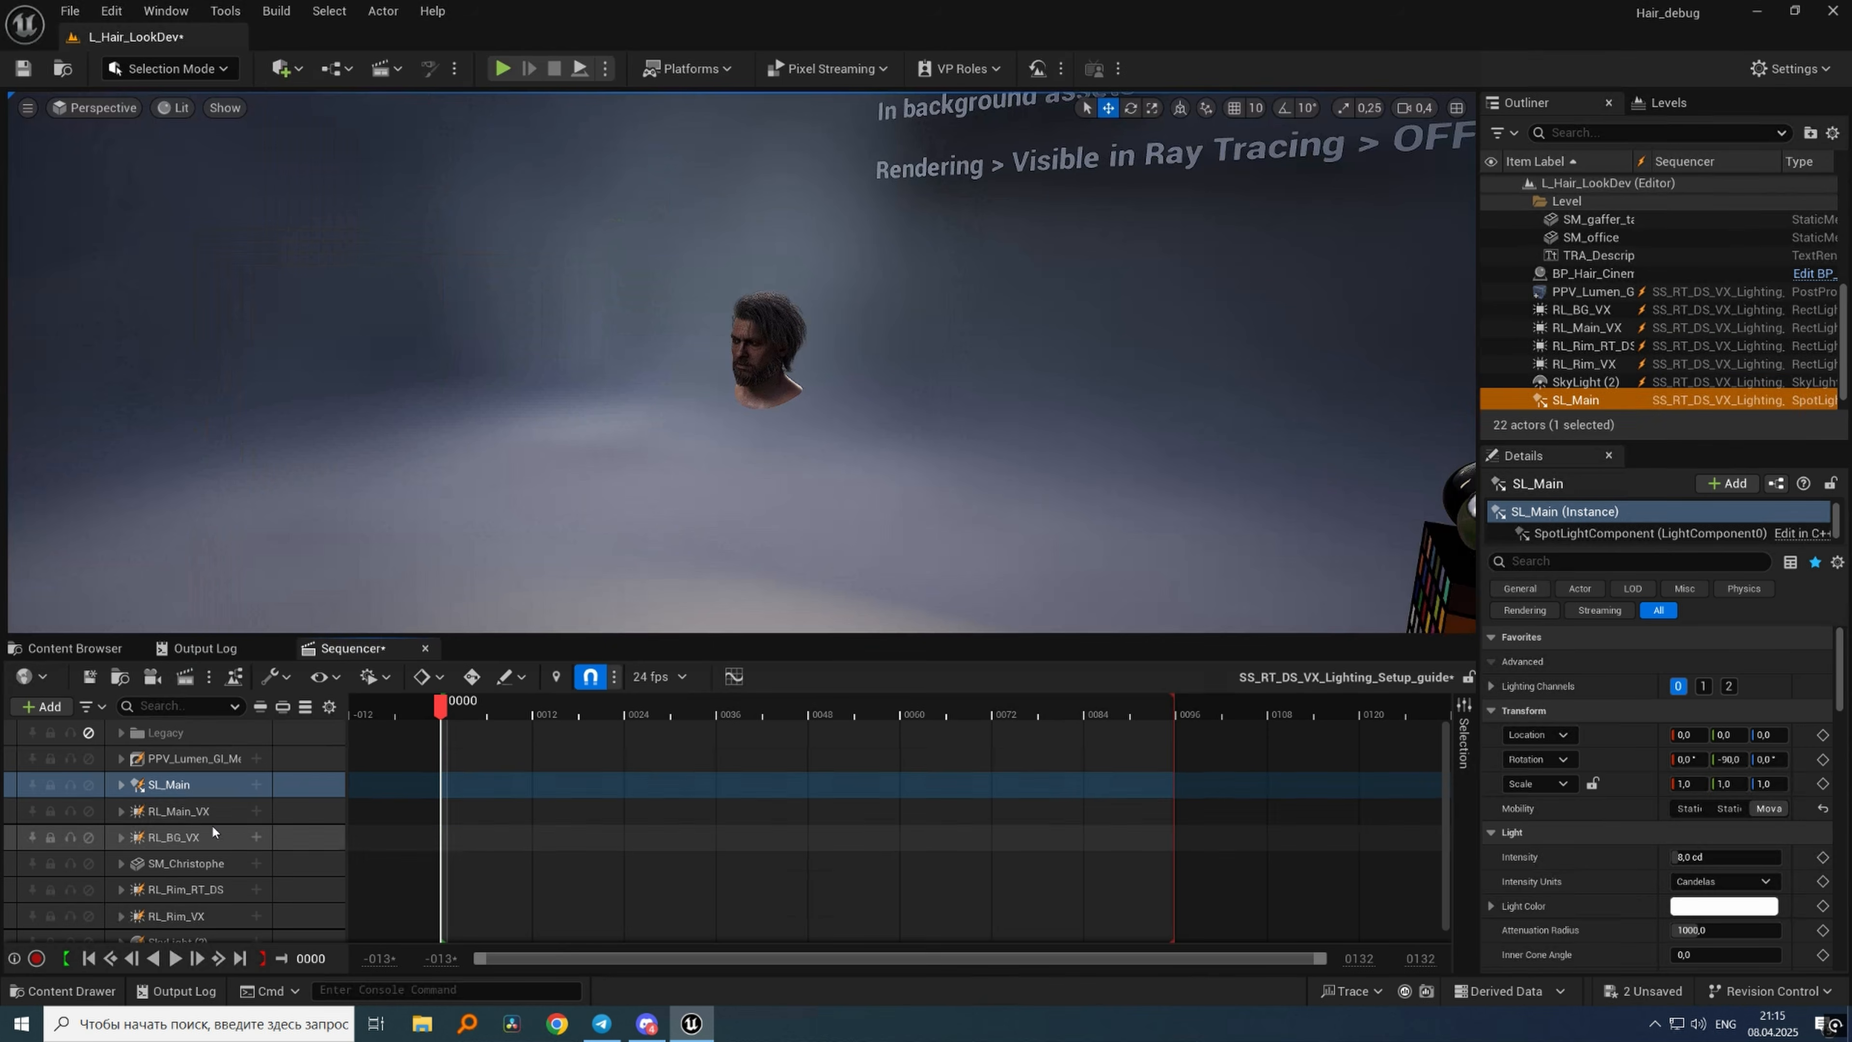
key(f)
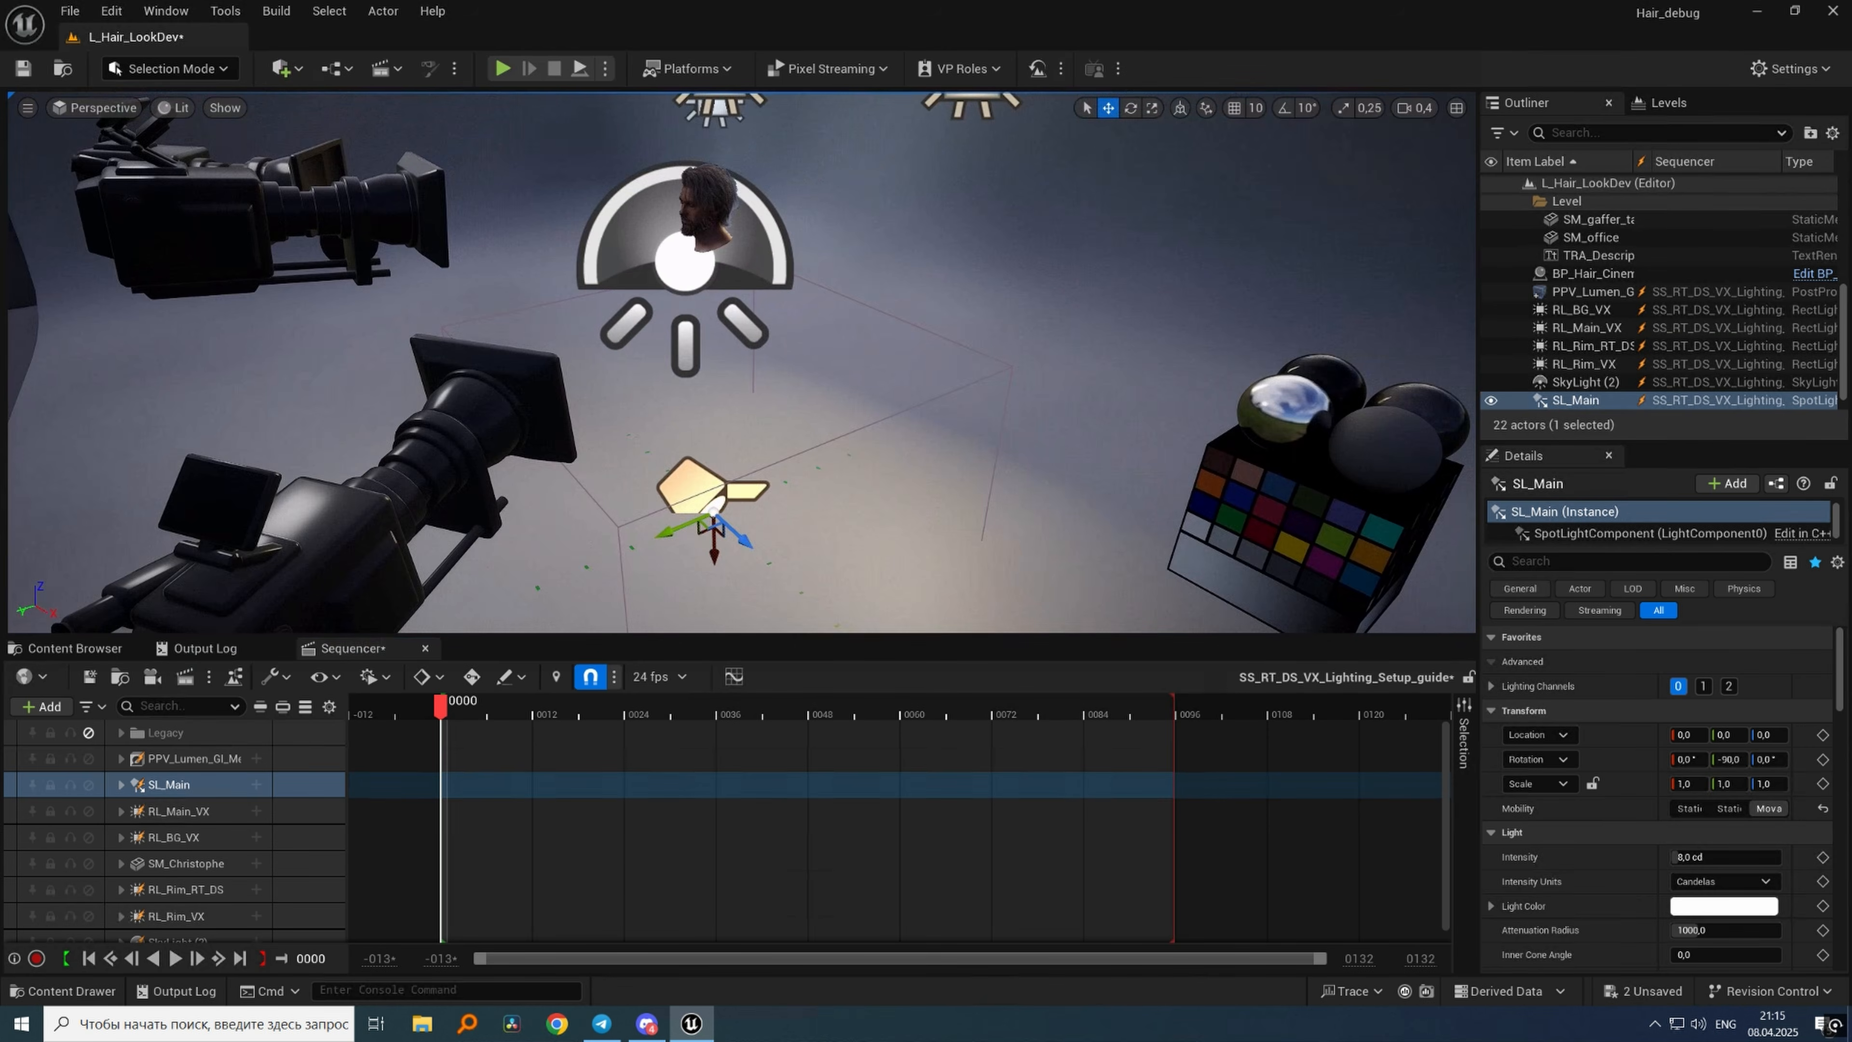
right_click(708, 348)
click(755, 585)
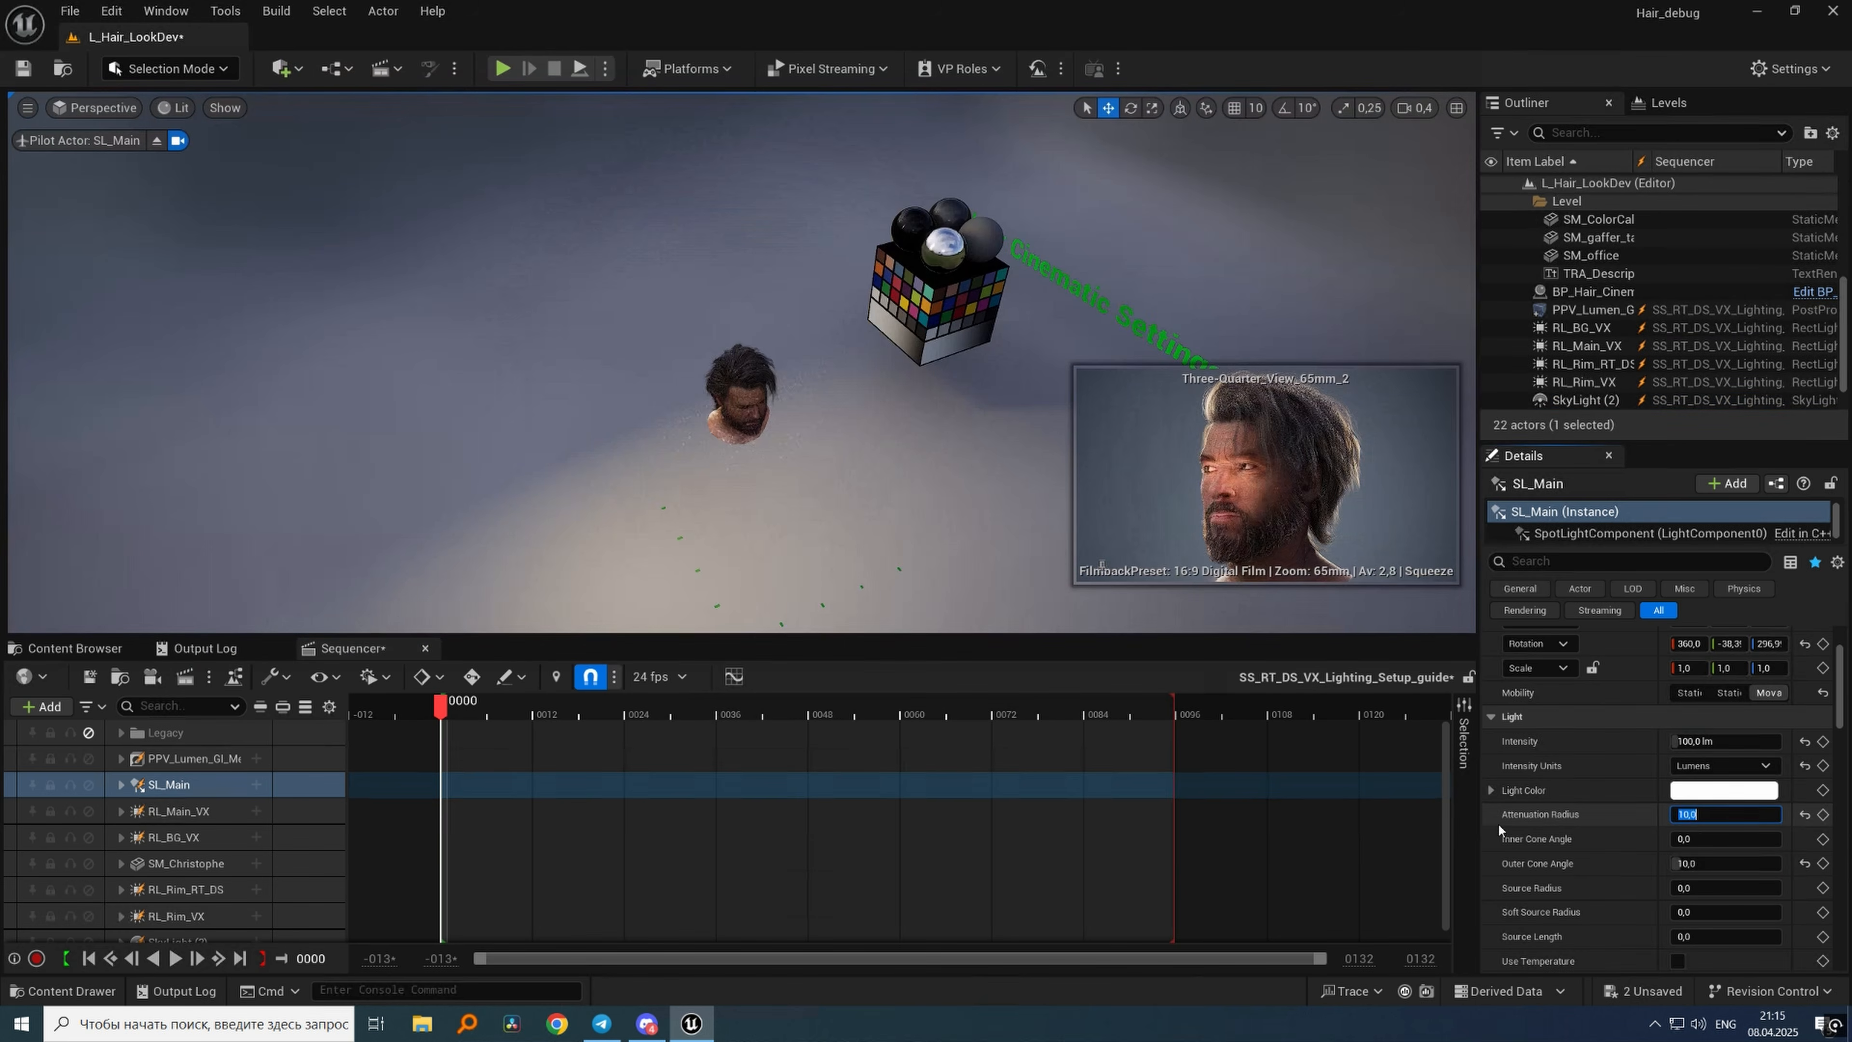
Aim SL_Main at the head with an outer cone angle of 5, an attenuation radius of 400 and an intensity of 1 lumen.
text(20)
key(Return)
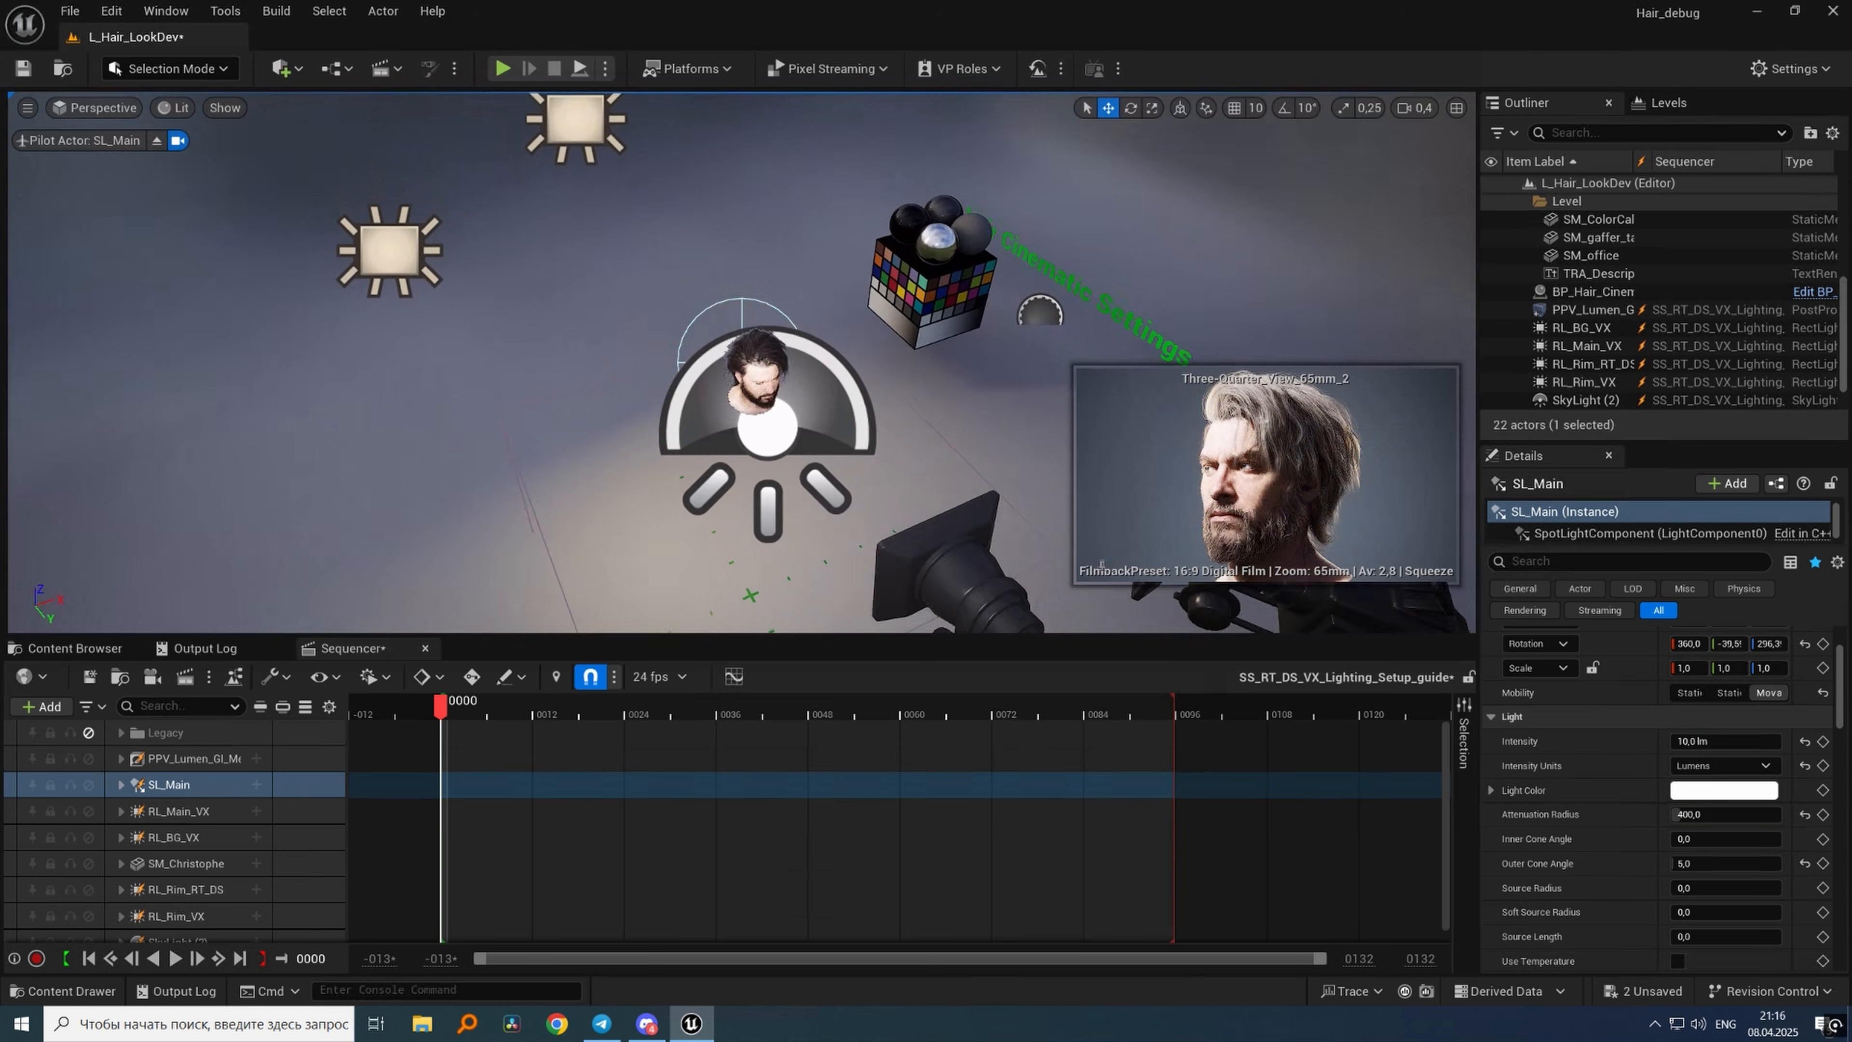
right_drag(742, 363, 671, 375)
click(1724, 741)
text(1)
key(Return)
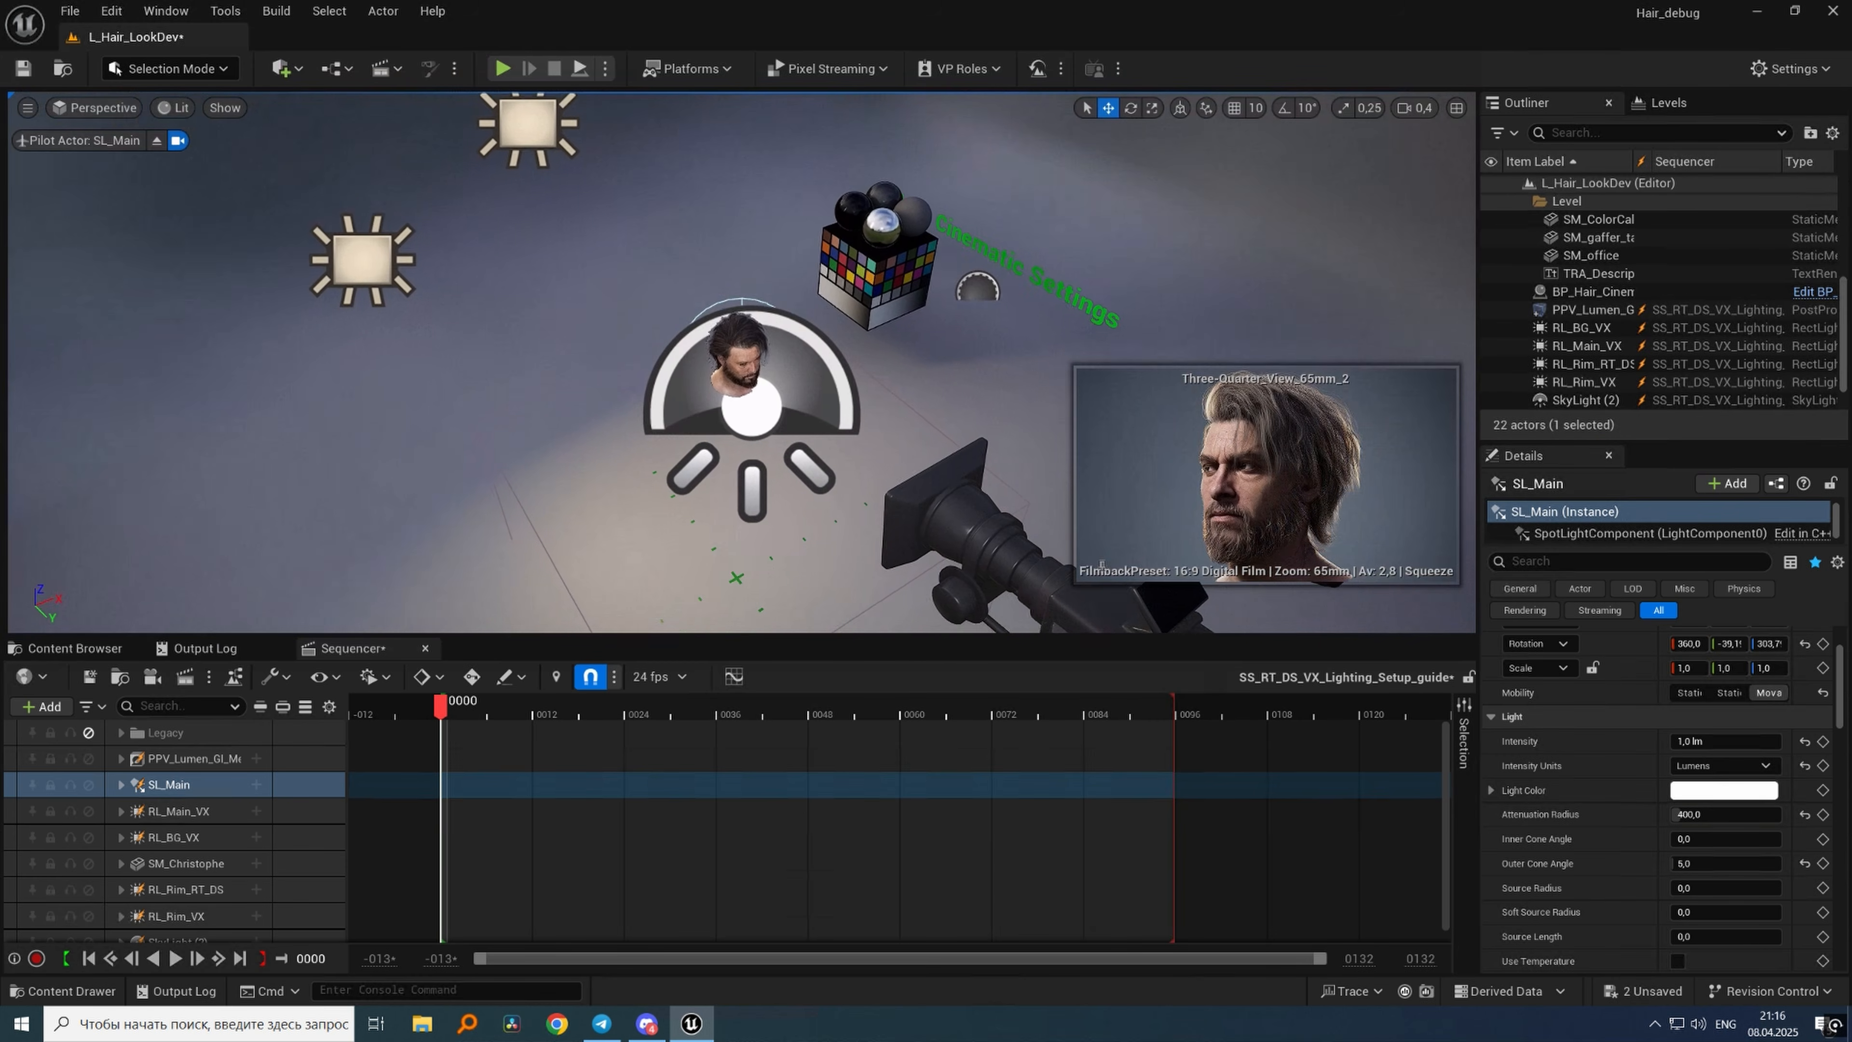
Stop piloting SL_Main and fine-tune its rotation toward the character's head.
click(156, 140)
key(e)
drag(423, 274, 401, 318)
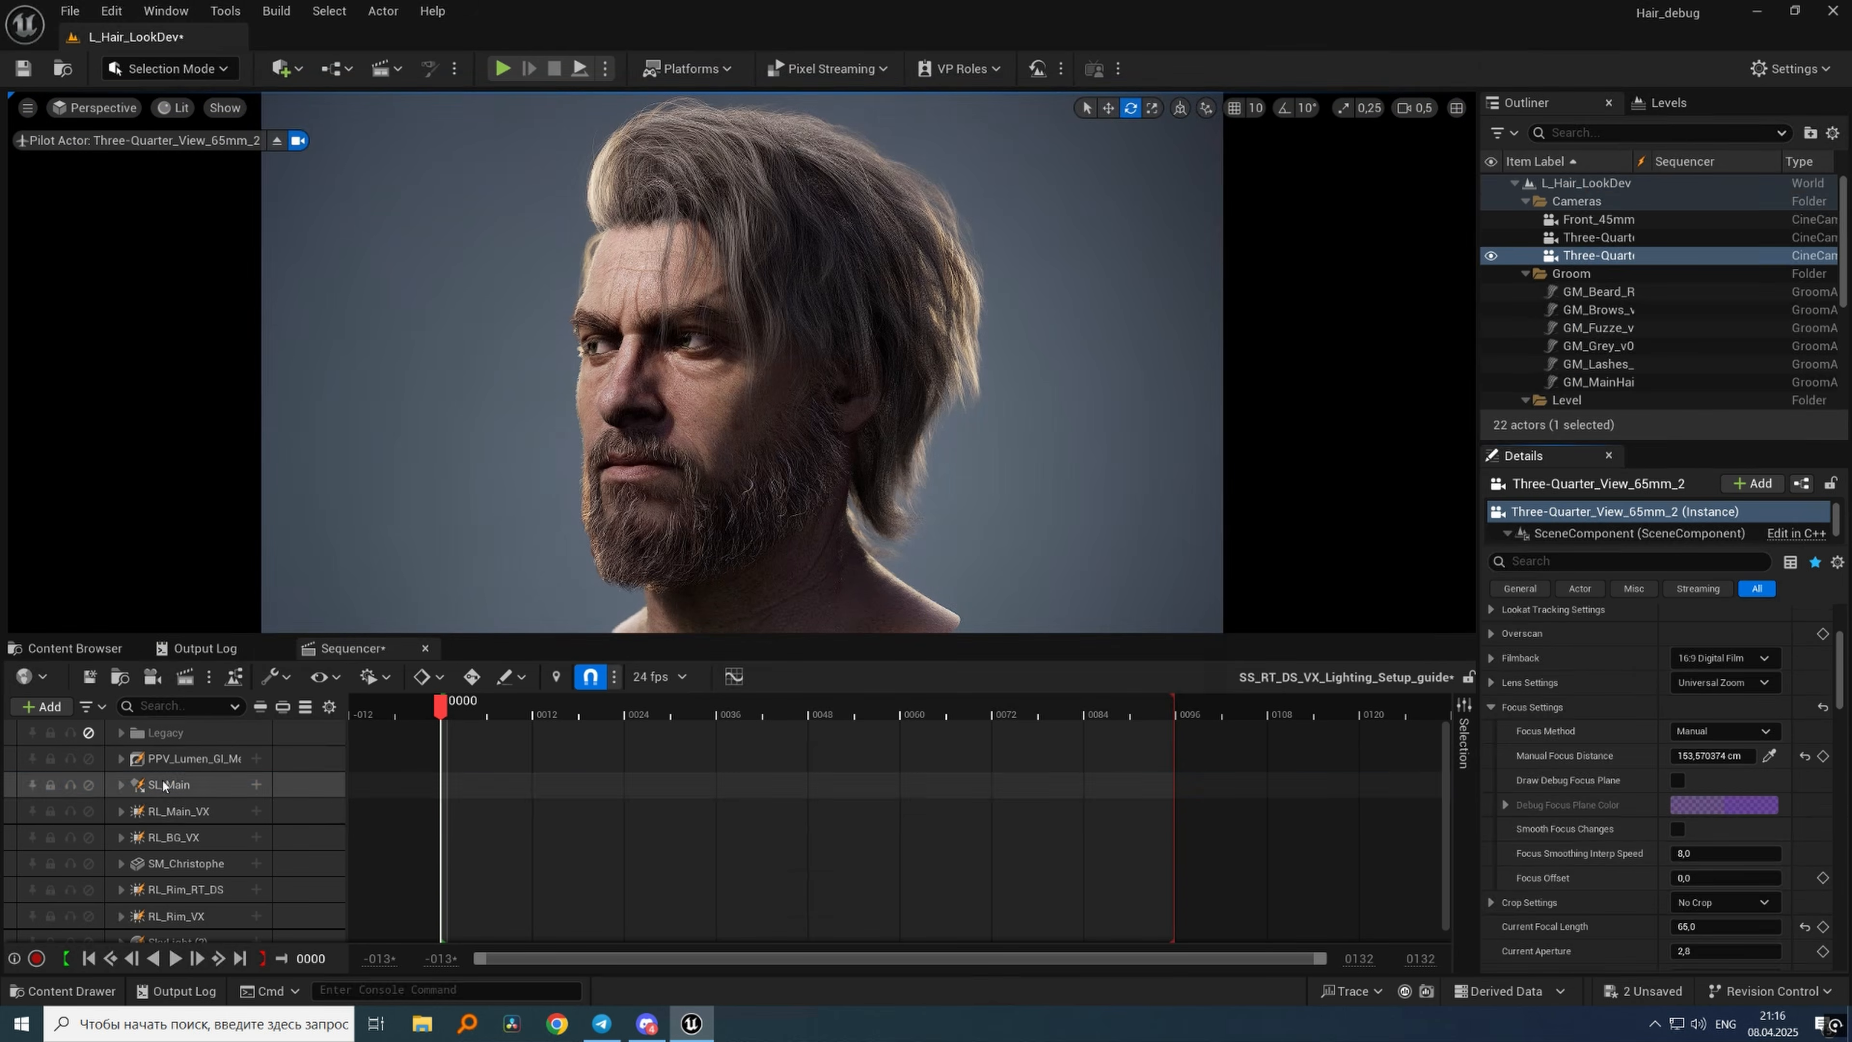
In SL_Main's advanced light settings, disable ray tracing reflections and global illumination, and set Cast Ray Traced Shadows to Enabled.
click(168, 784)
scroll(1838, 740, down, 3)
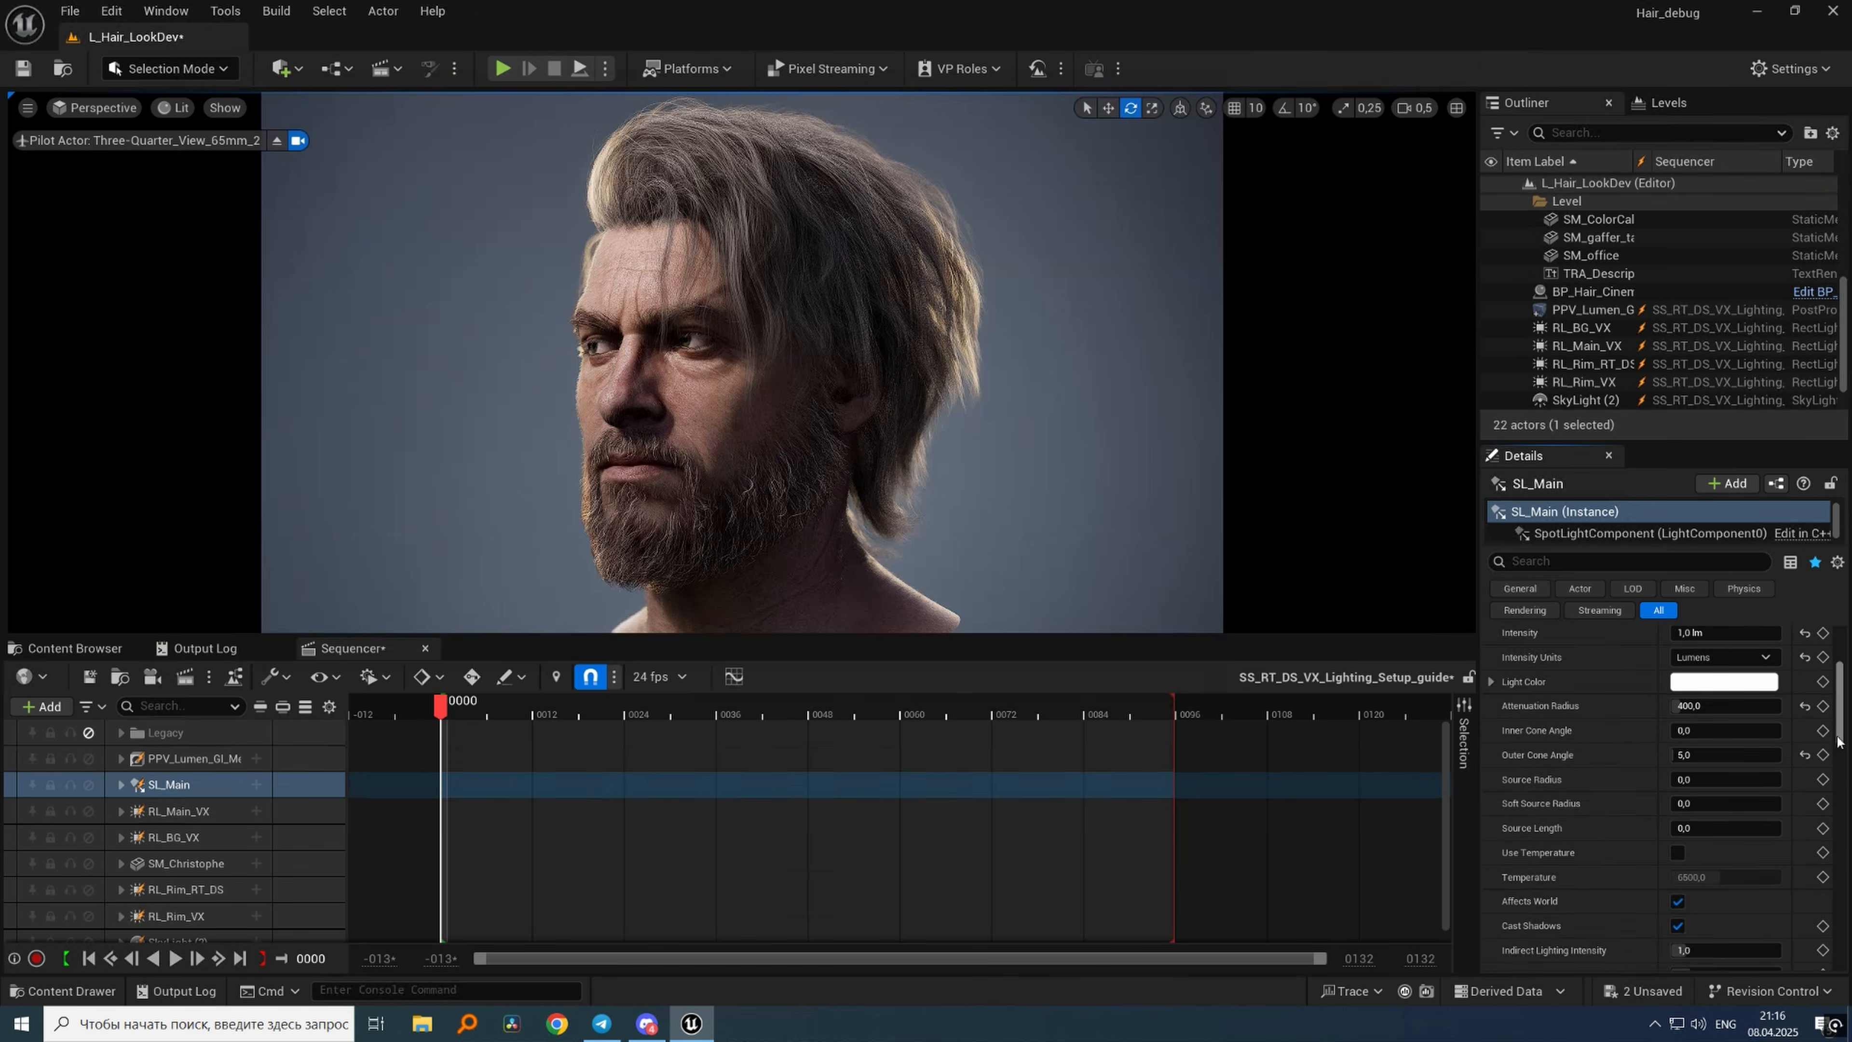
scroll(1838, 740, down, 5)
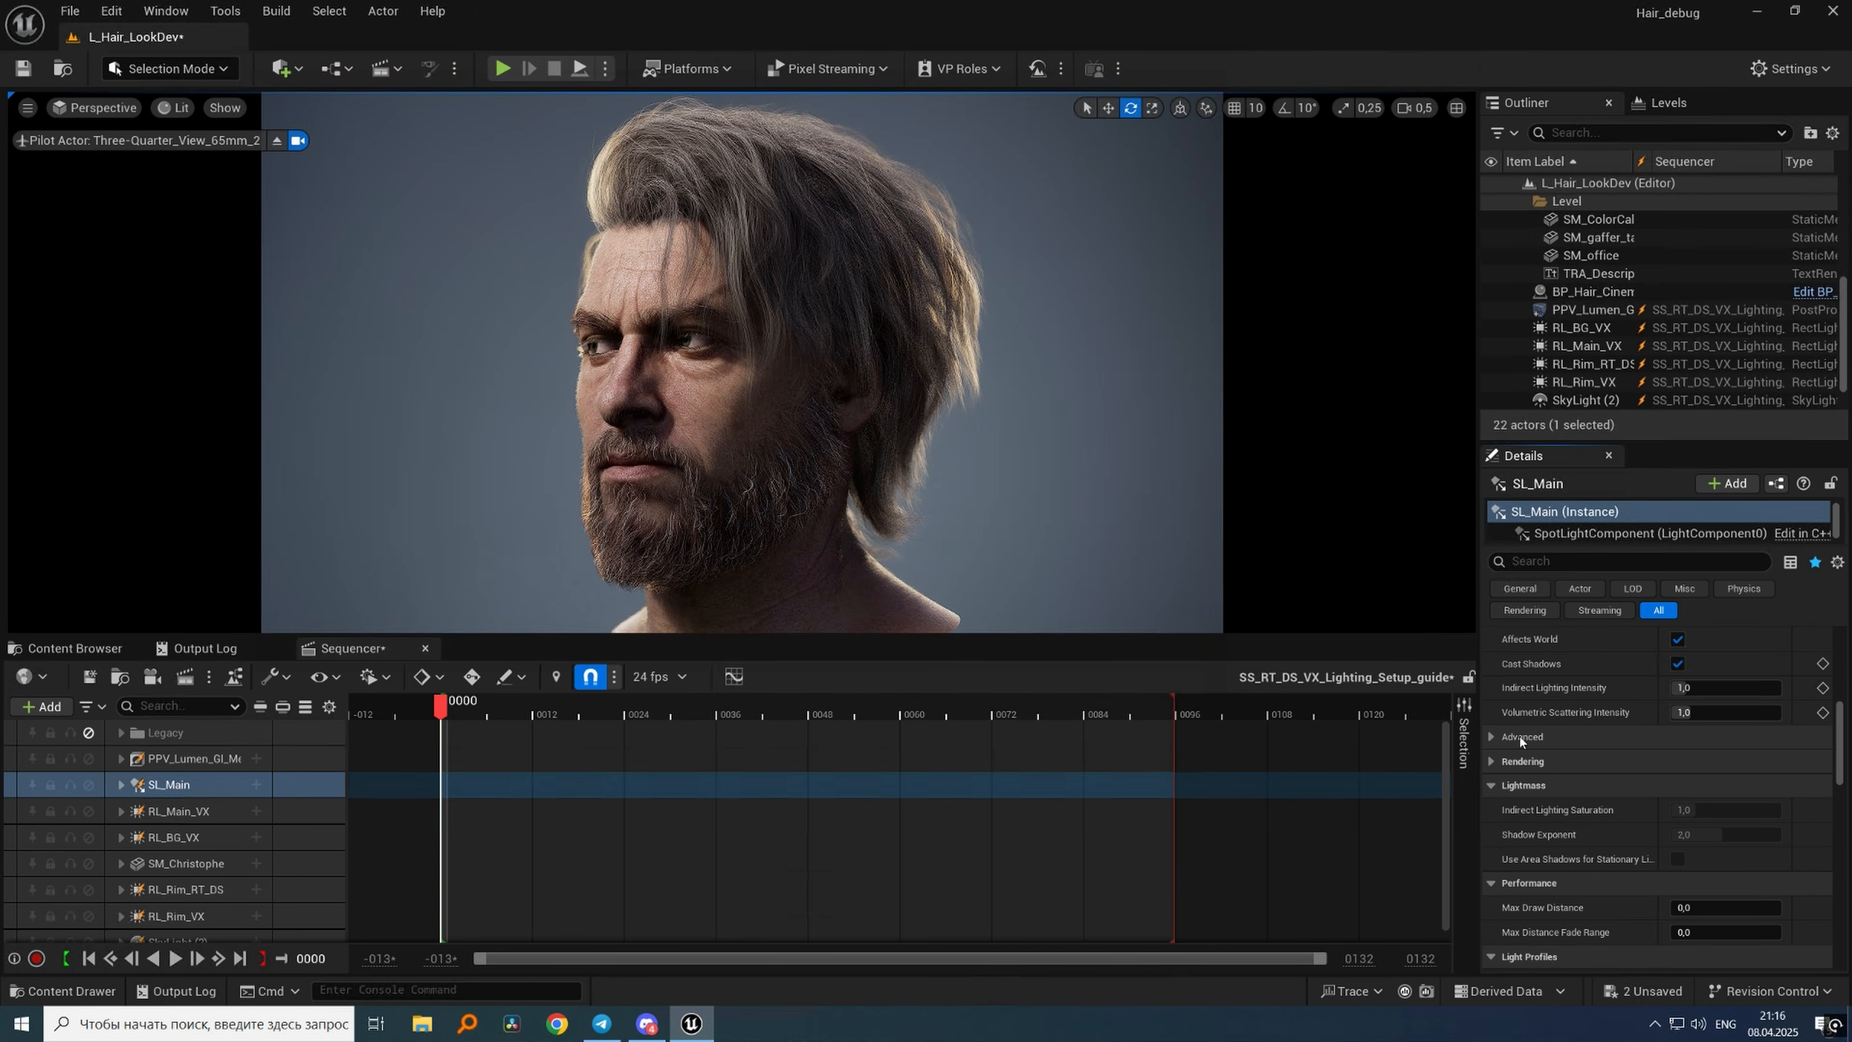
click(1491, 737)
scroll(1838, 767, down, 3)
scroll(1838, 767, down, 8)
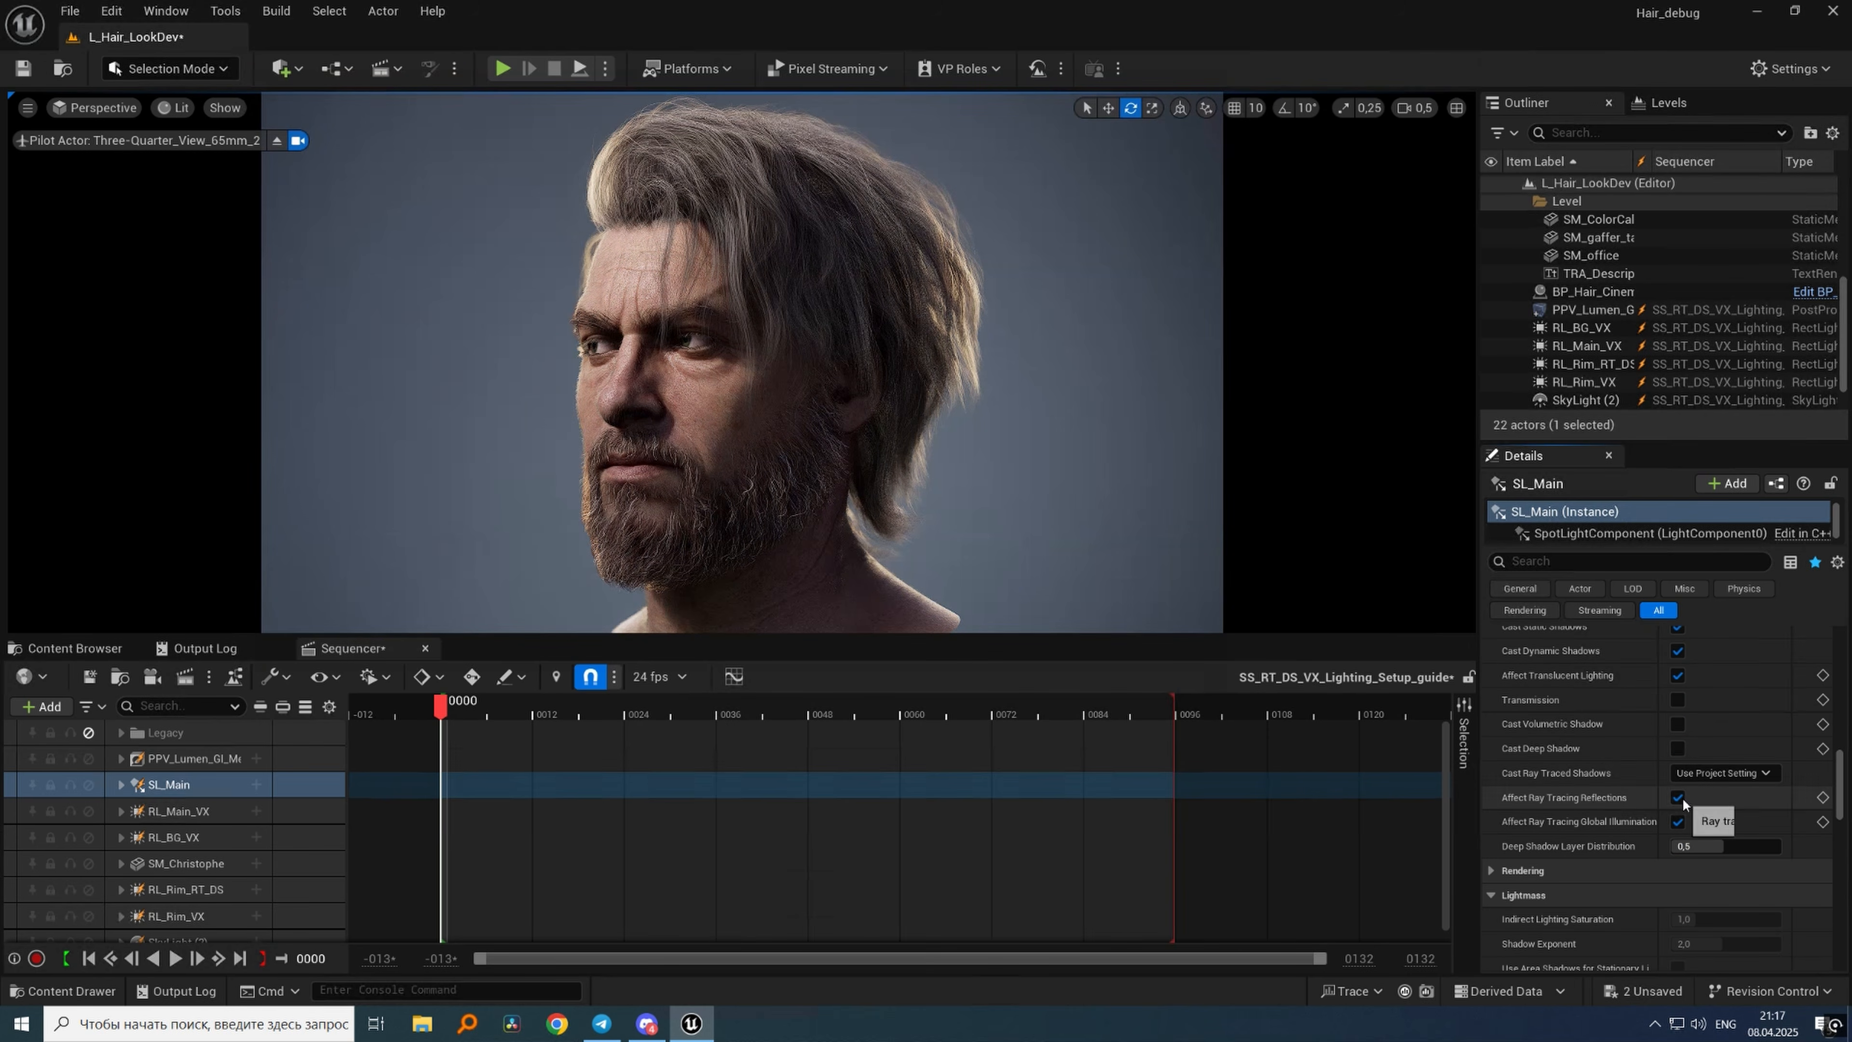
click(1710, 772)
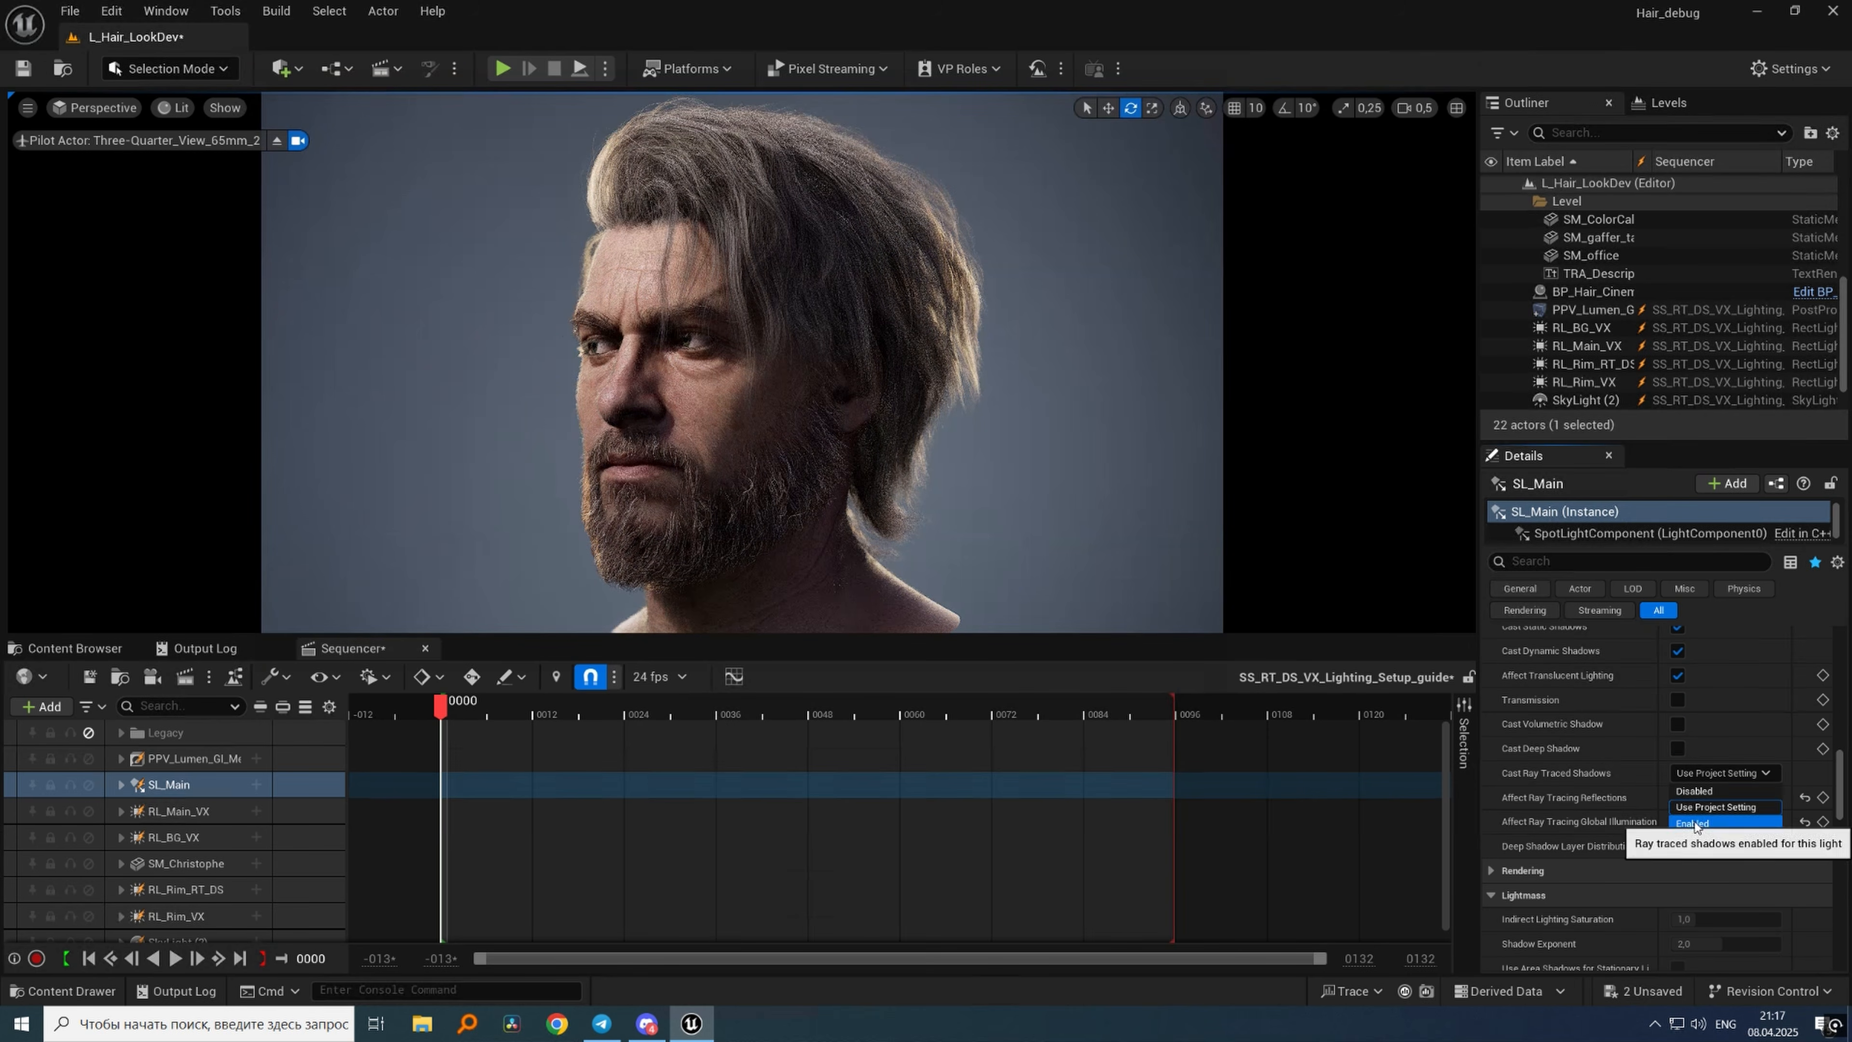
click(1697, 811)
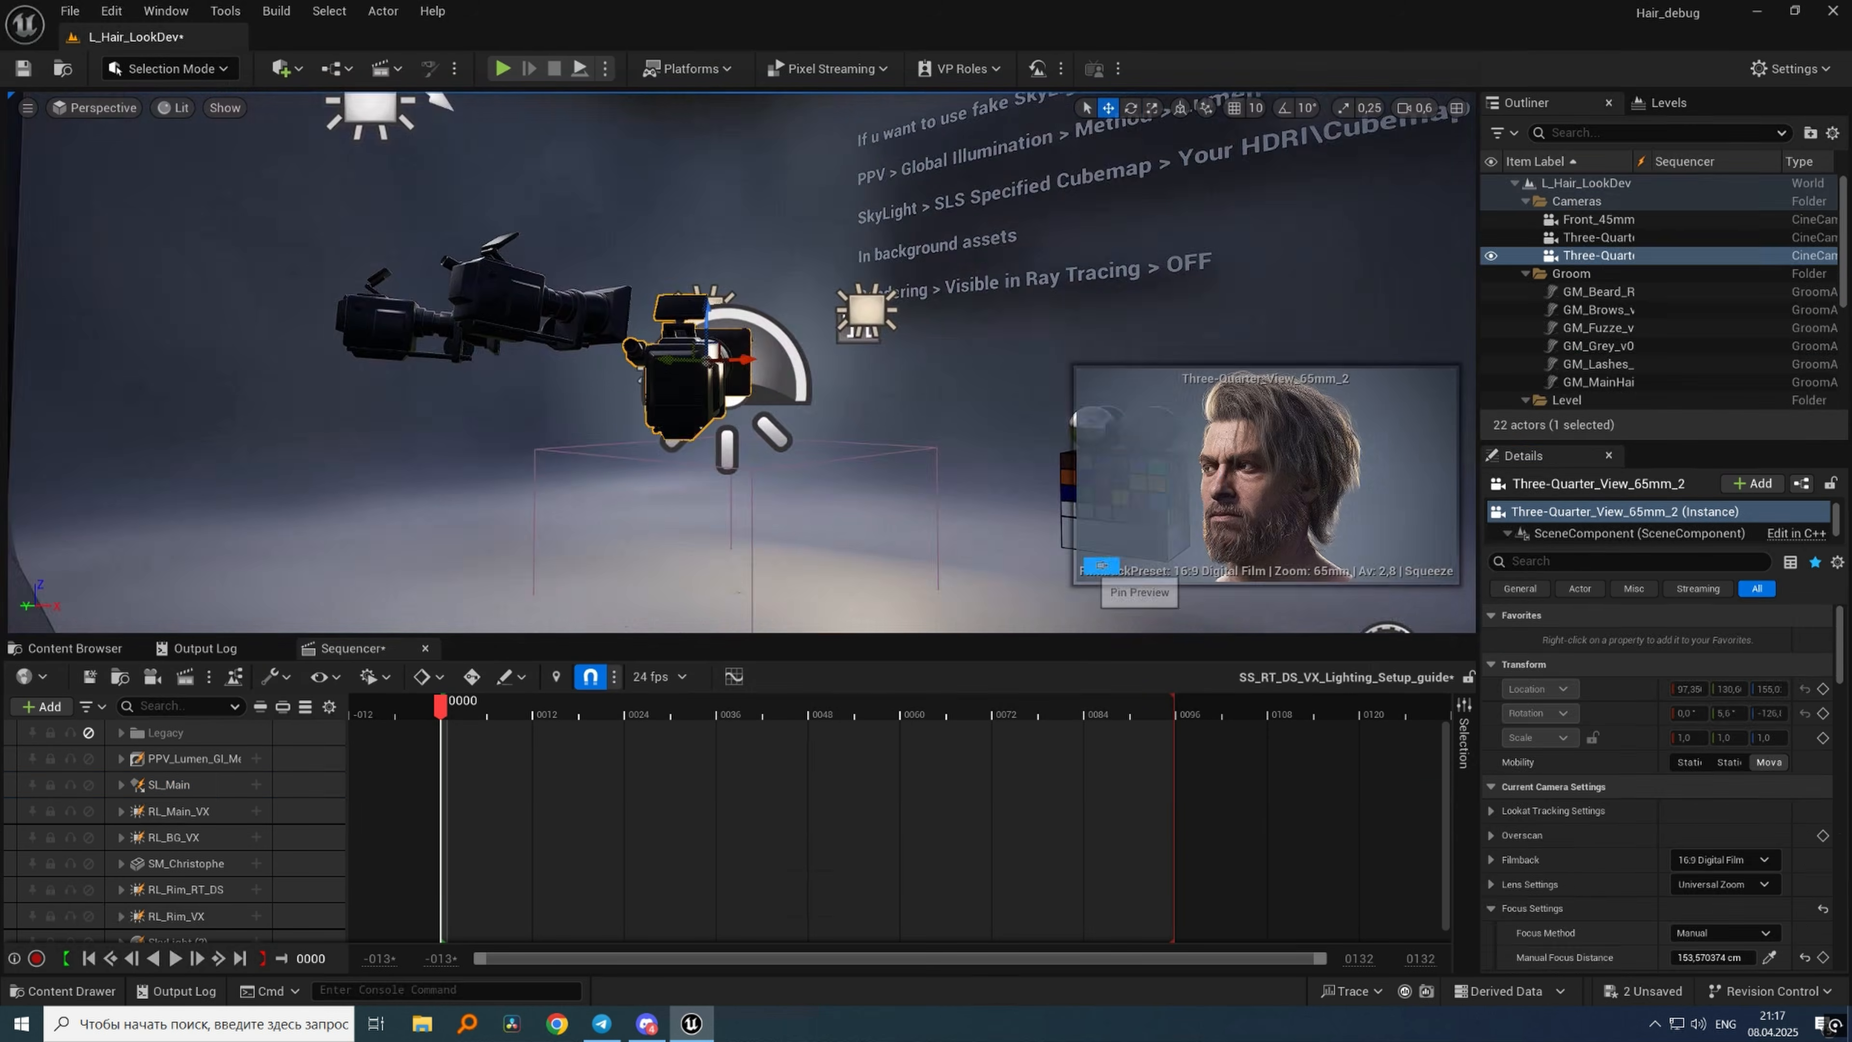
Rename the SL_Main track as SL_Main_RT_DS.
click(640, 341)
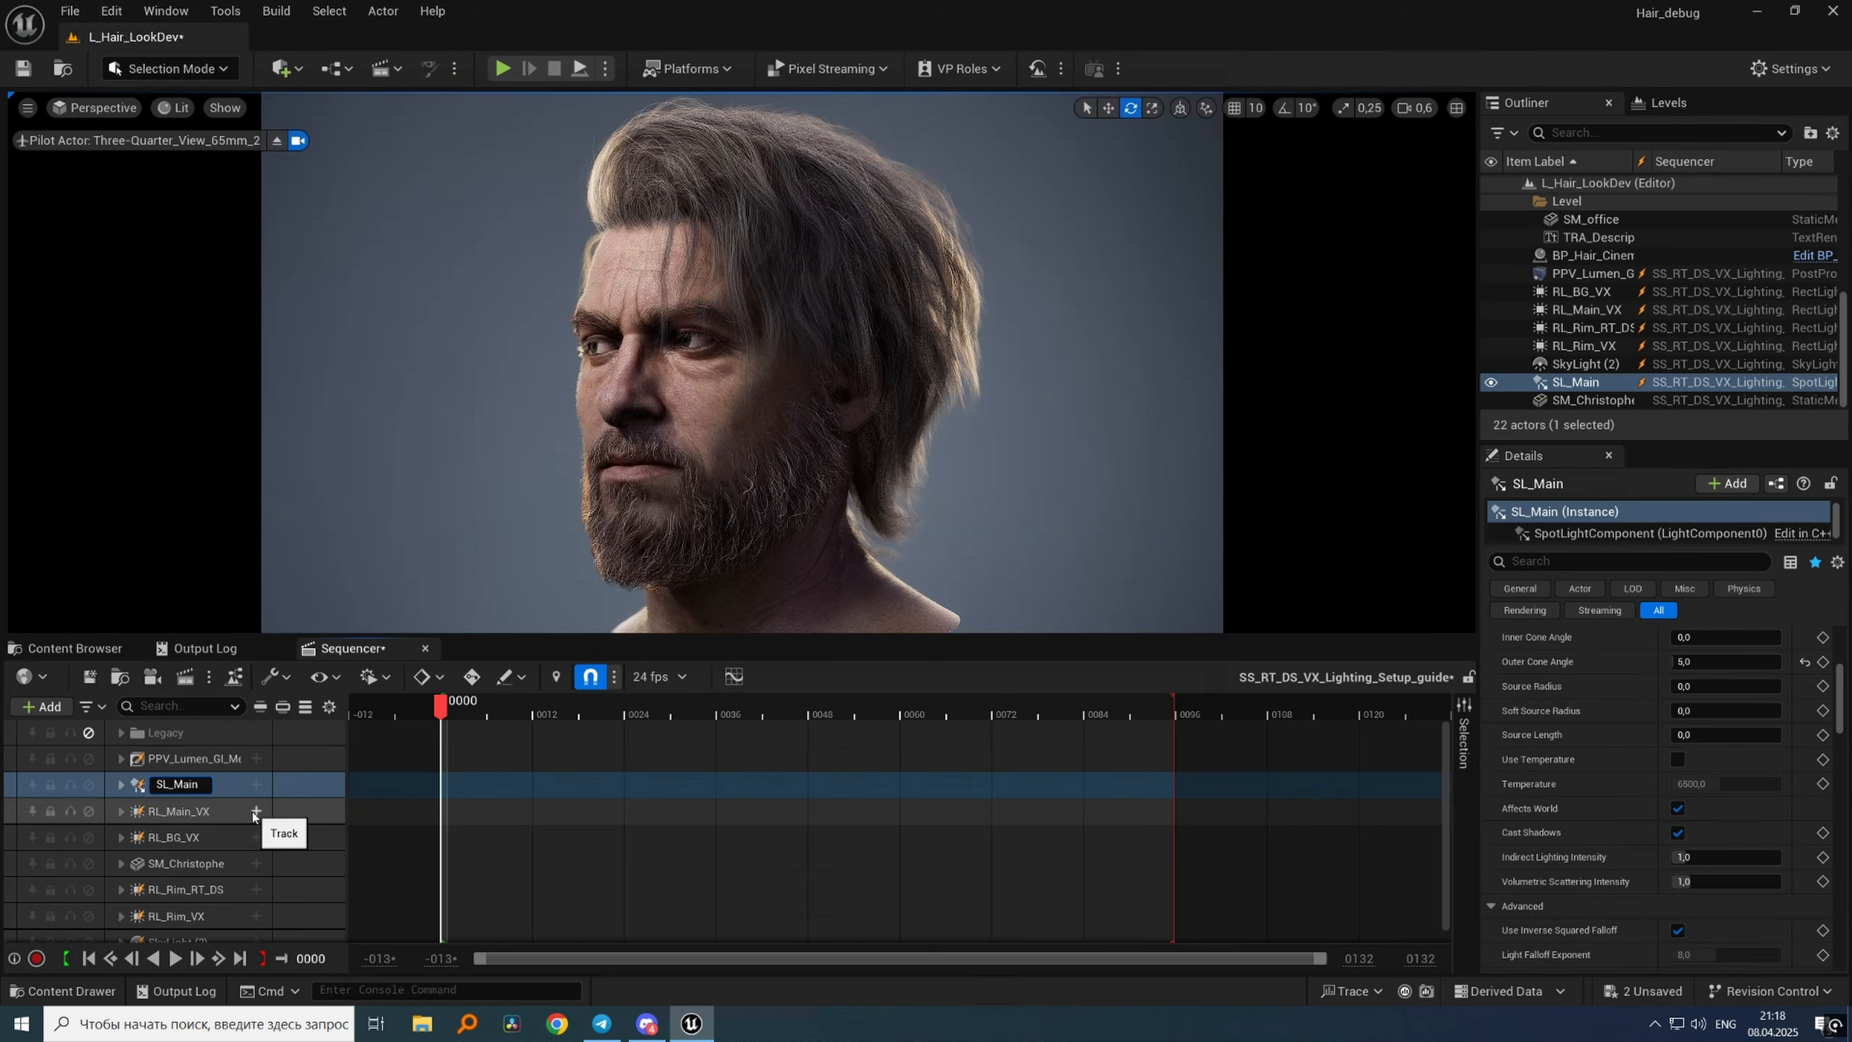
text(_RT_DS)
key(Return)
In PPV_Lumen_GI_Megalight_off, set Lumen Scene Lighting Quality to 2, Lumen Scene Detail to 4 and Final Gather Quality to 2, and disable Screen Traces.
drag(1841, 668, 1840, 784)
click(191, 759)
drag(1841, 867, 1843, 846)
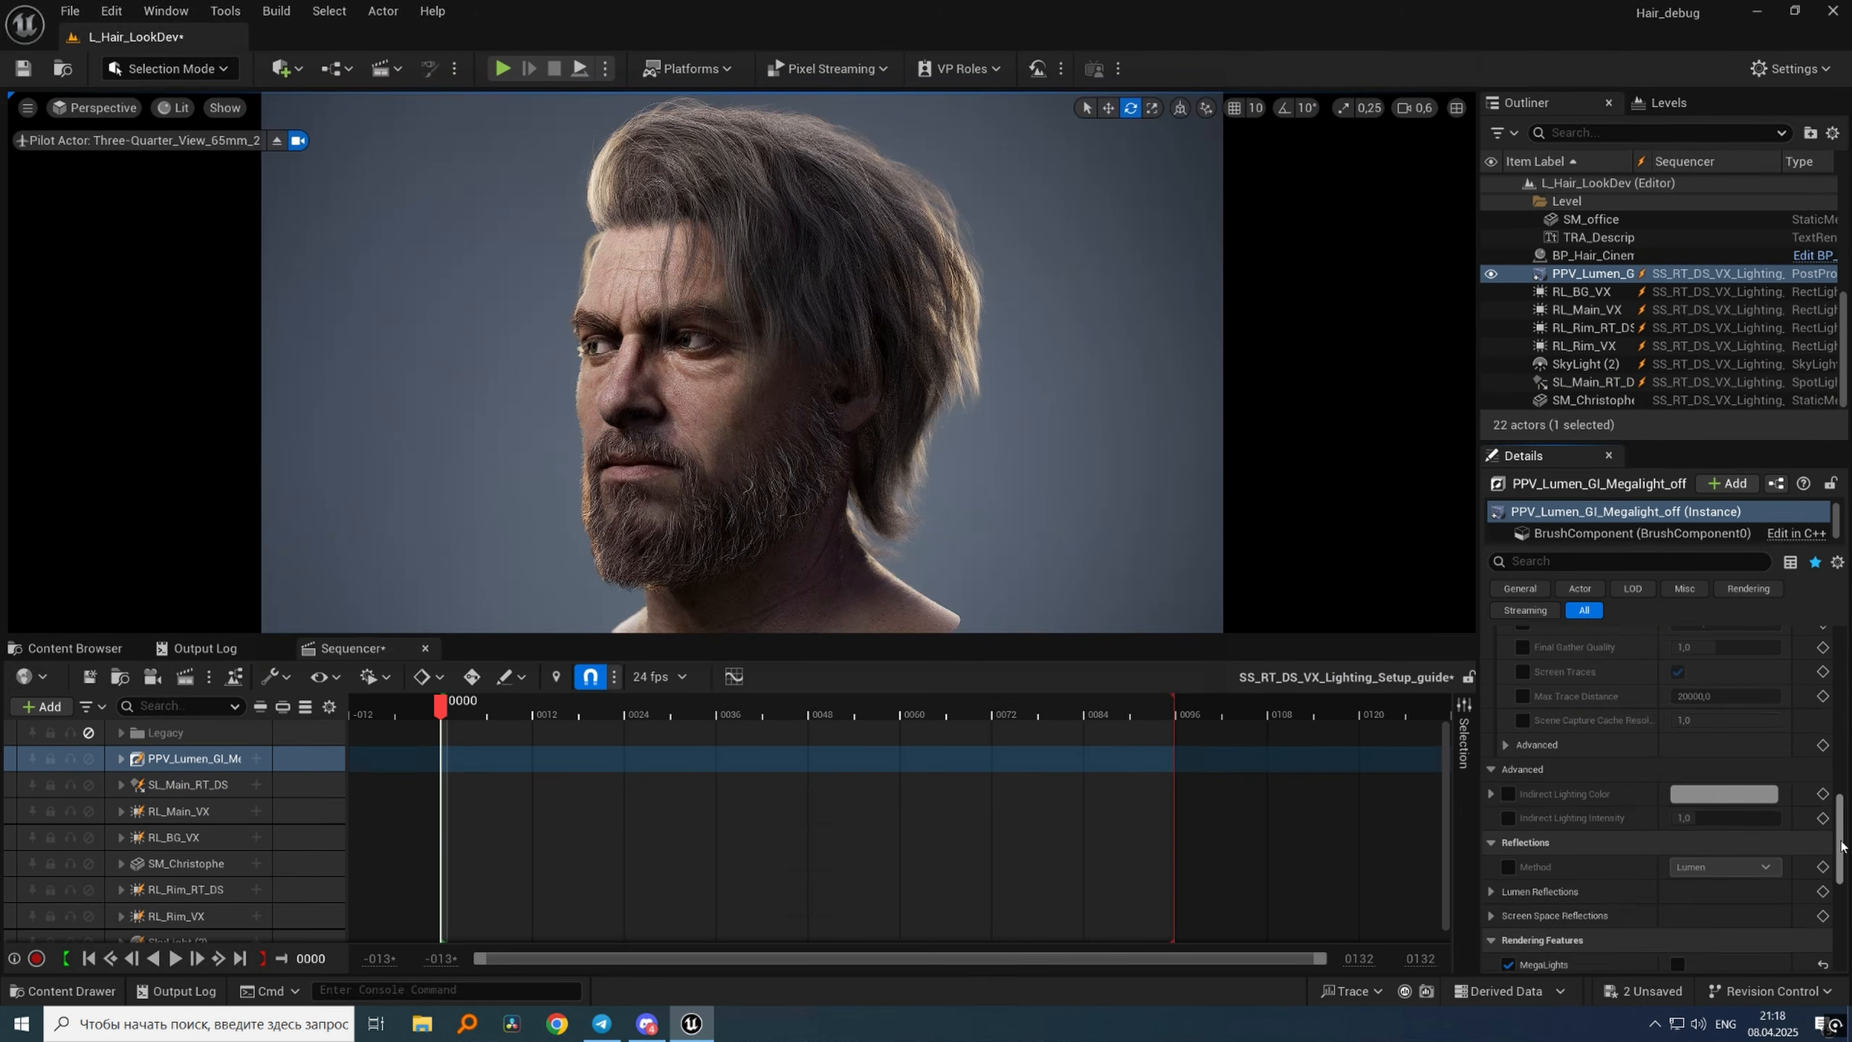
scroll(1522, 752, up, 2)
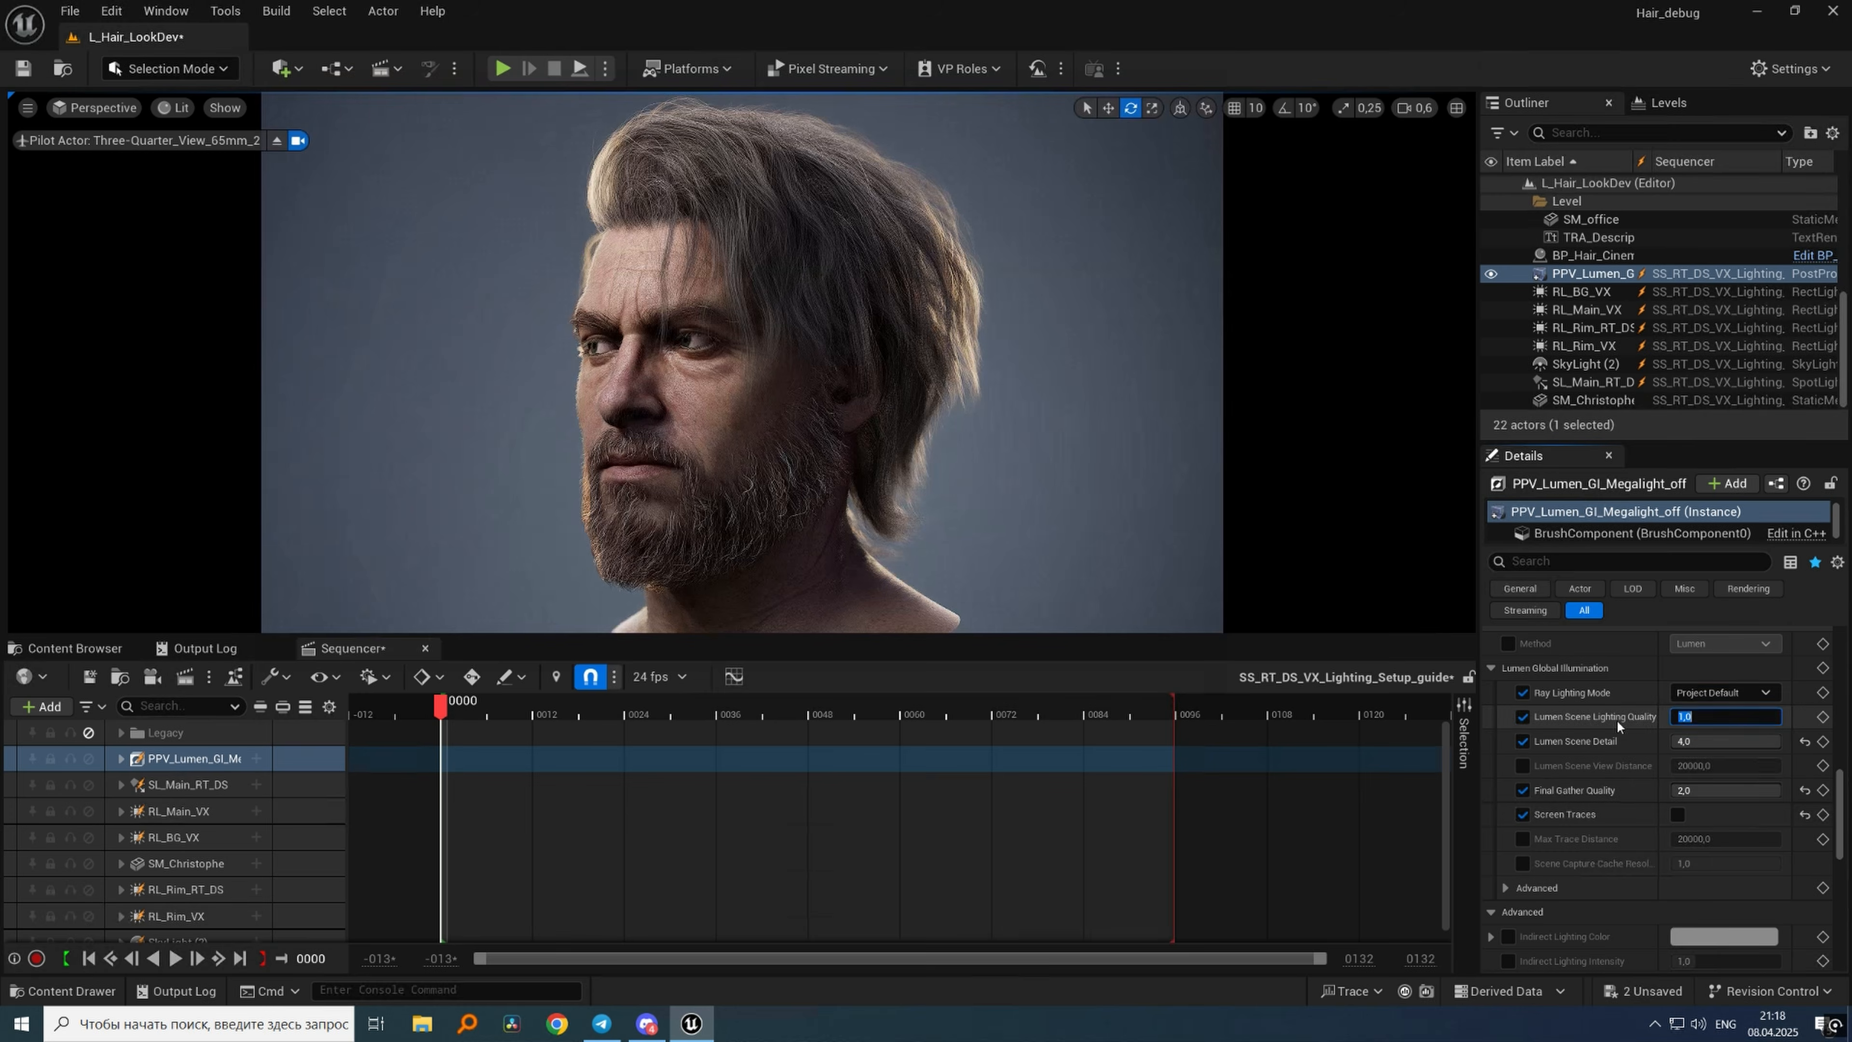
text(2)
key(Return)
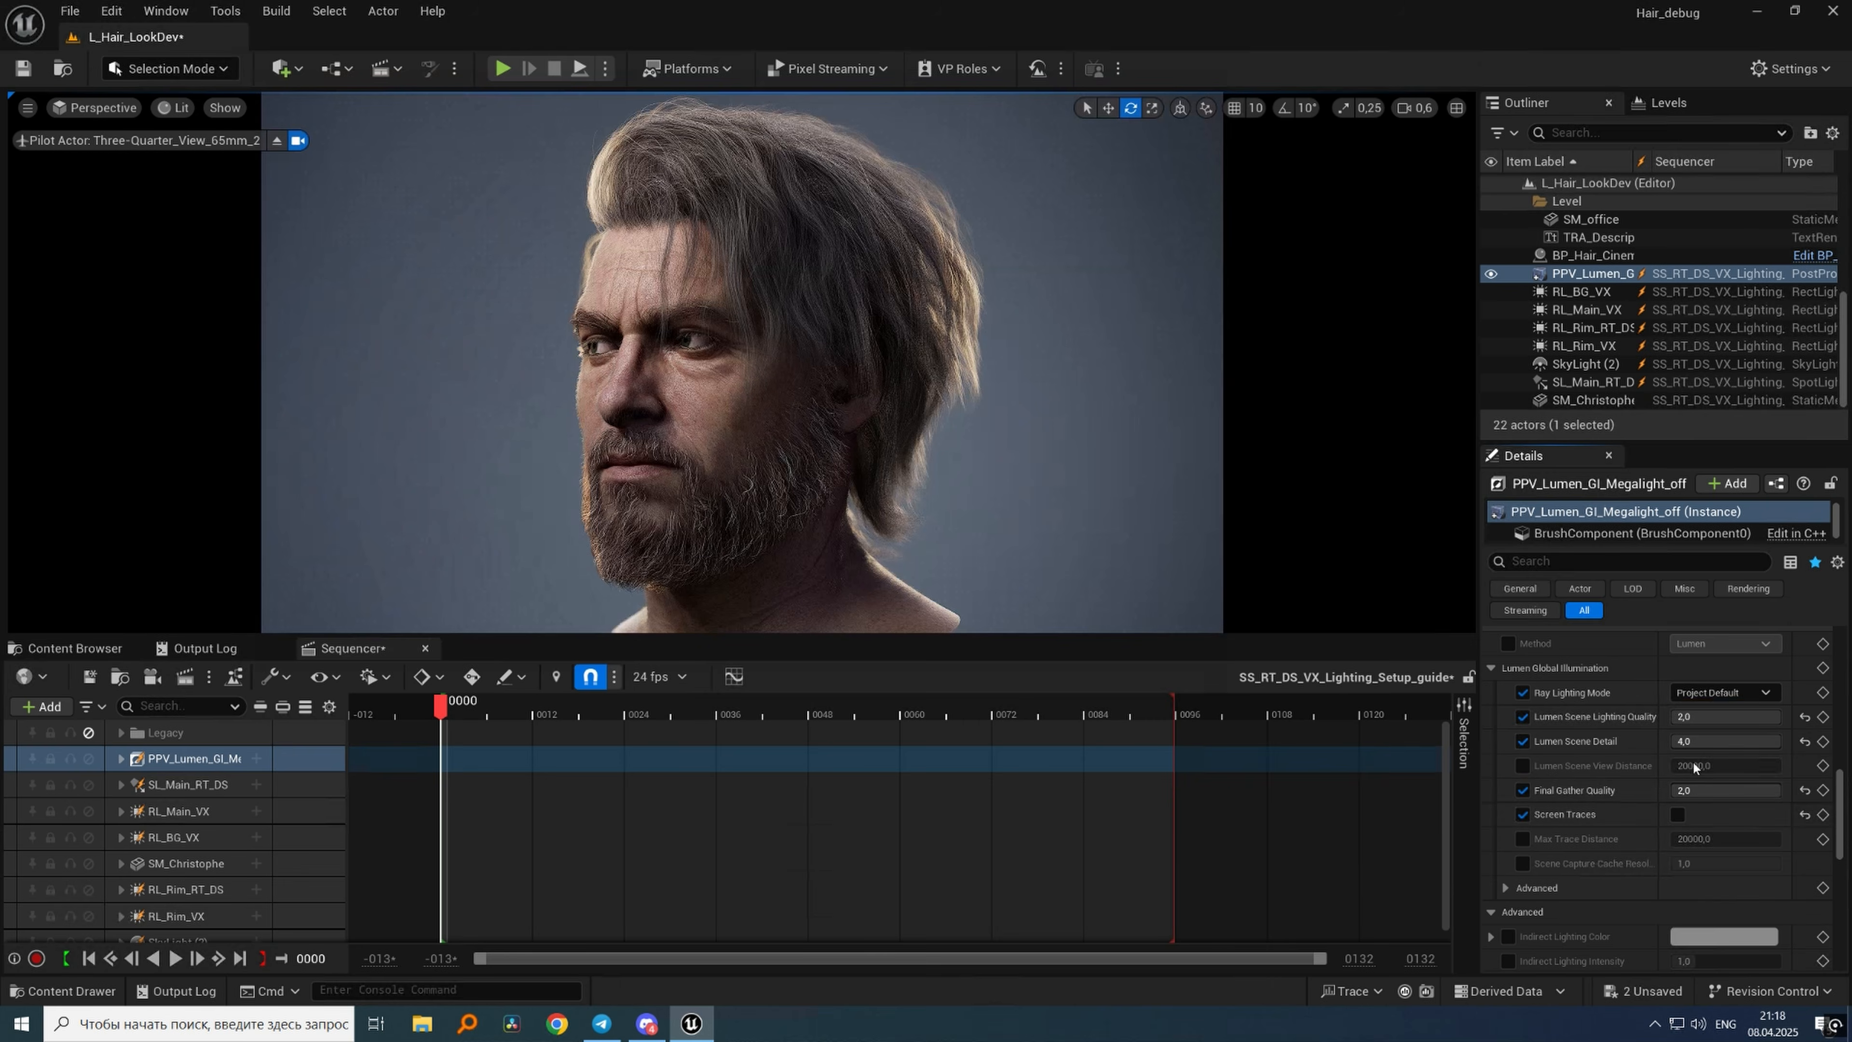
Stop piloting the camera and return the viewport to the Three-Quarter_View_65mm_2 camera.
scroll(1845, 815, up, 4)
click(276, 140)
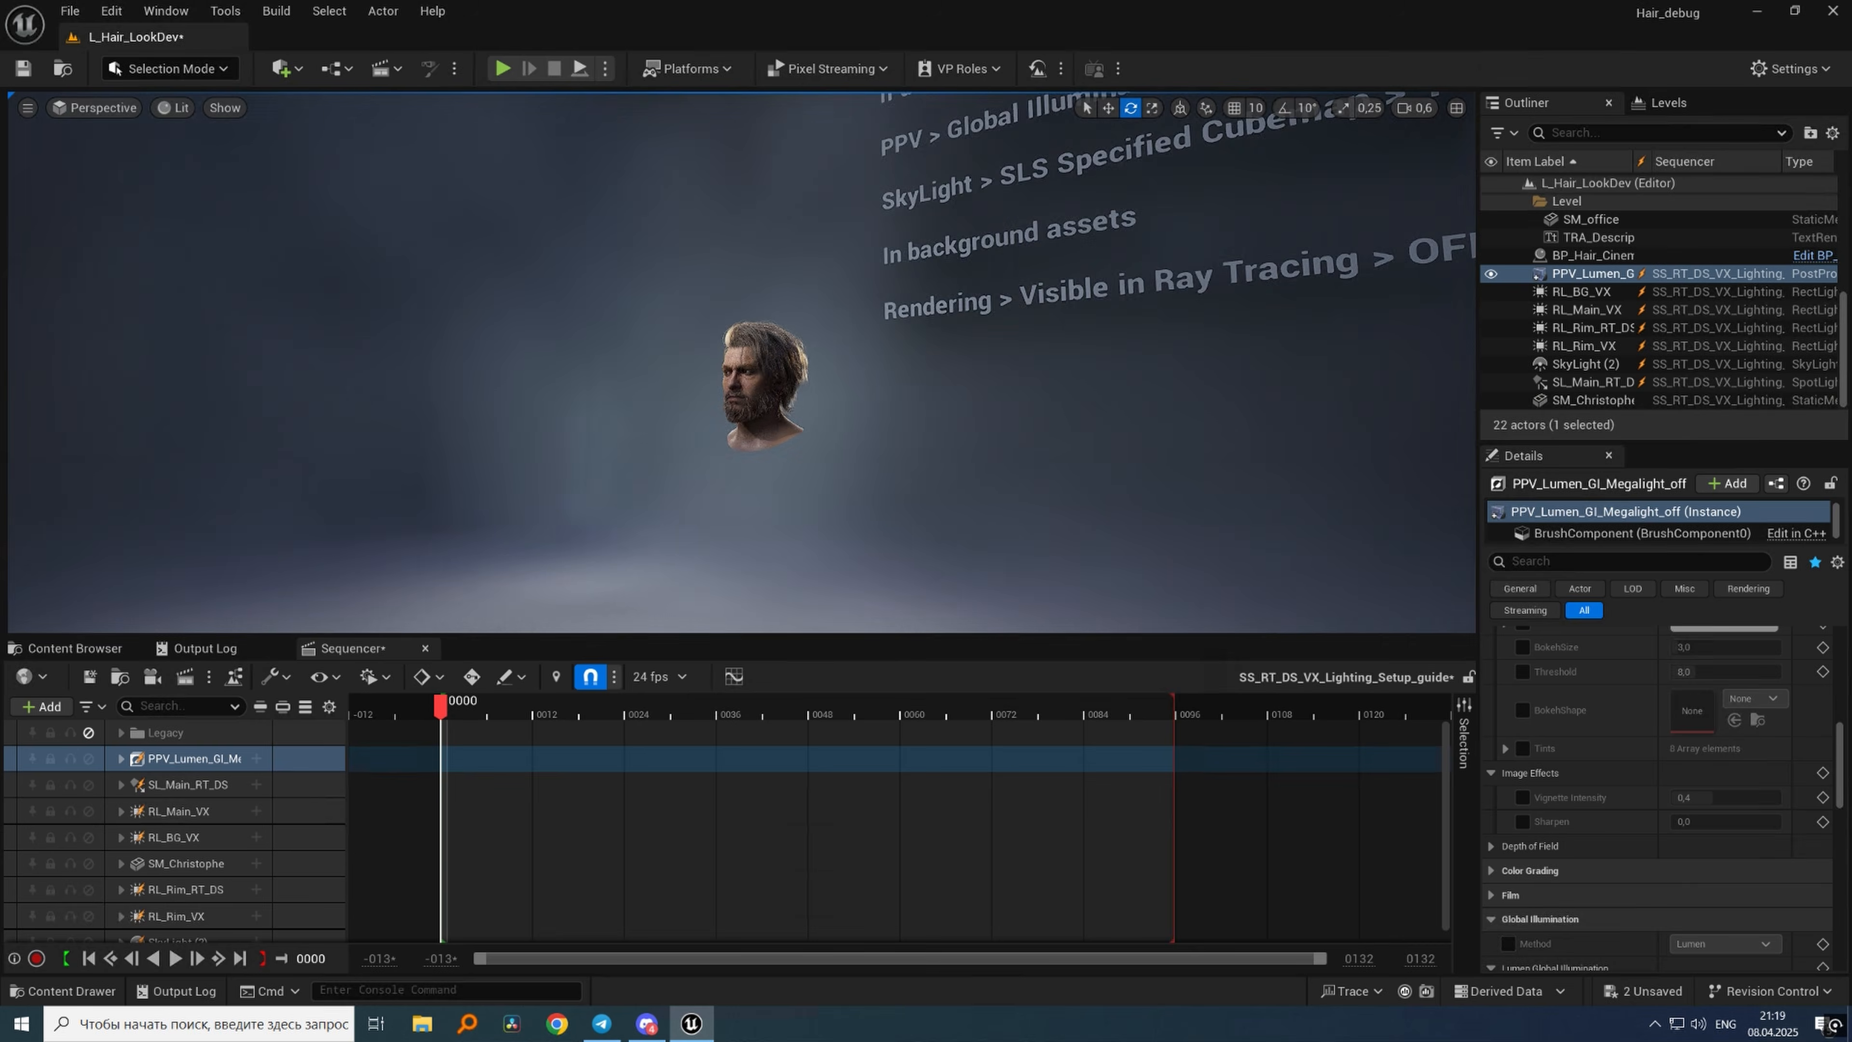
click(95, 107)
click(235, 379)
Try a different Voxelization Density Scale on BP_Hair_Cinematic_Settings and undo the edits.
click(1593, 255)
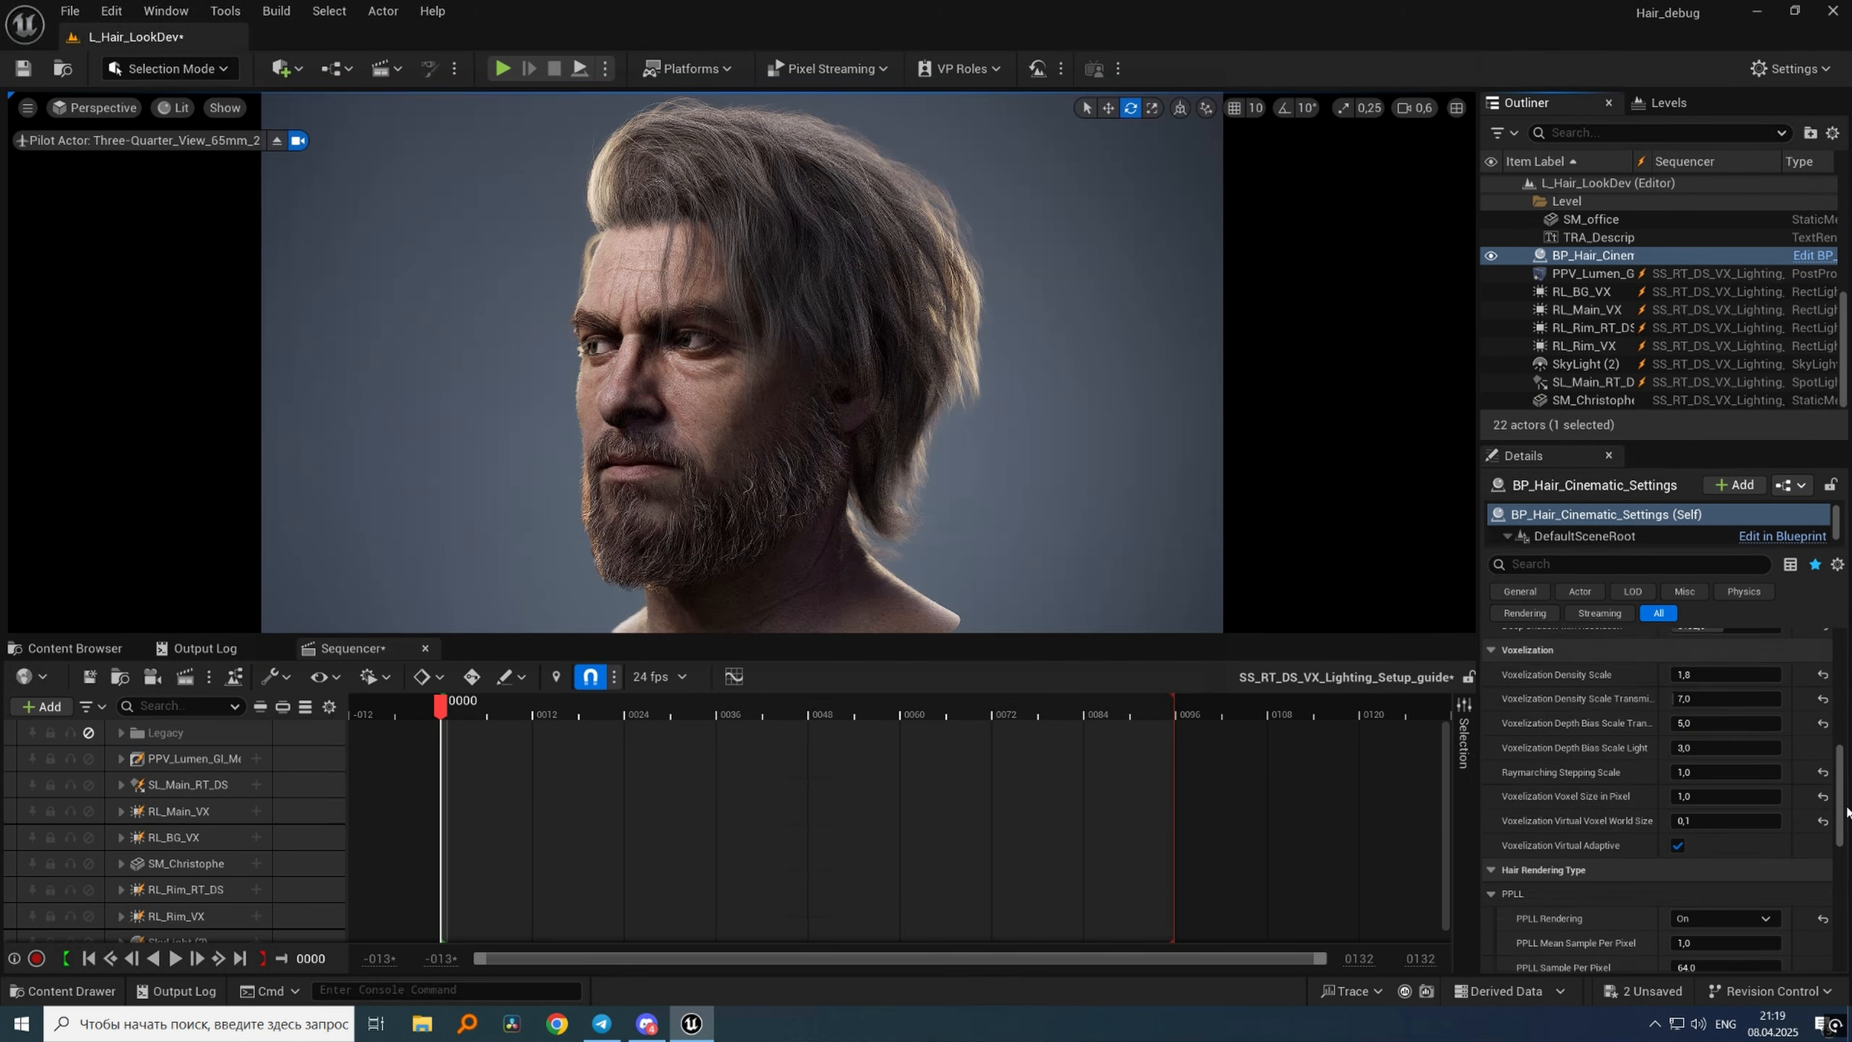
drag(1841, 801, 1841, 781)
drag(1709, 745, 1741, 769)
key(ctrl+z)
key(ctrl+z)
Try a Voxelization Depth Bias Scale Transmittance of 10 and its default value, and undo the edits.
click(1762, 794)
text(10)
key(Return)
click(1826, 798)
key(ctrl+z)
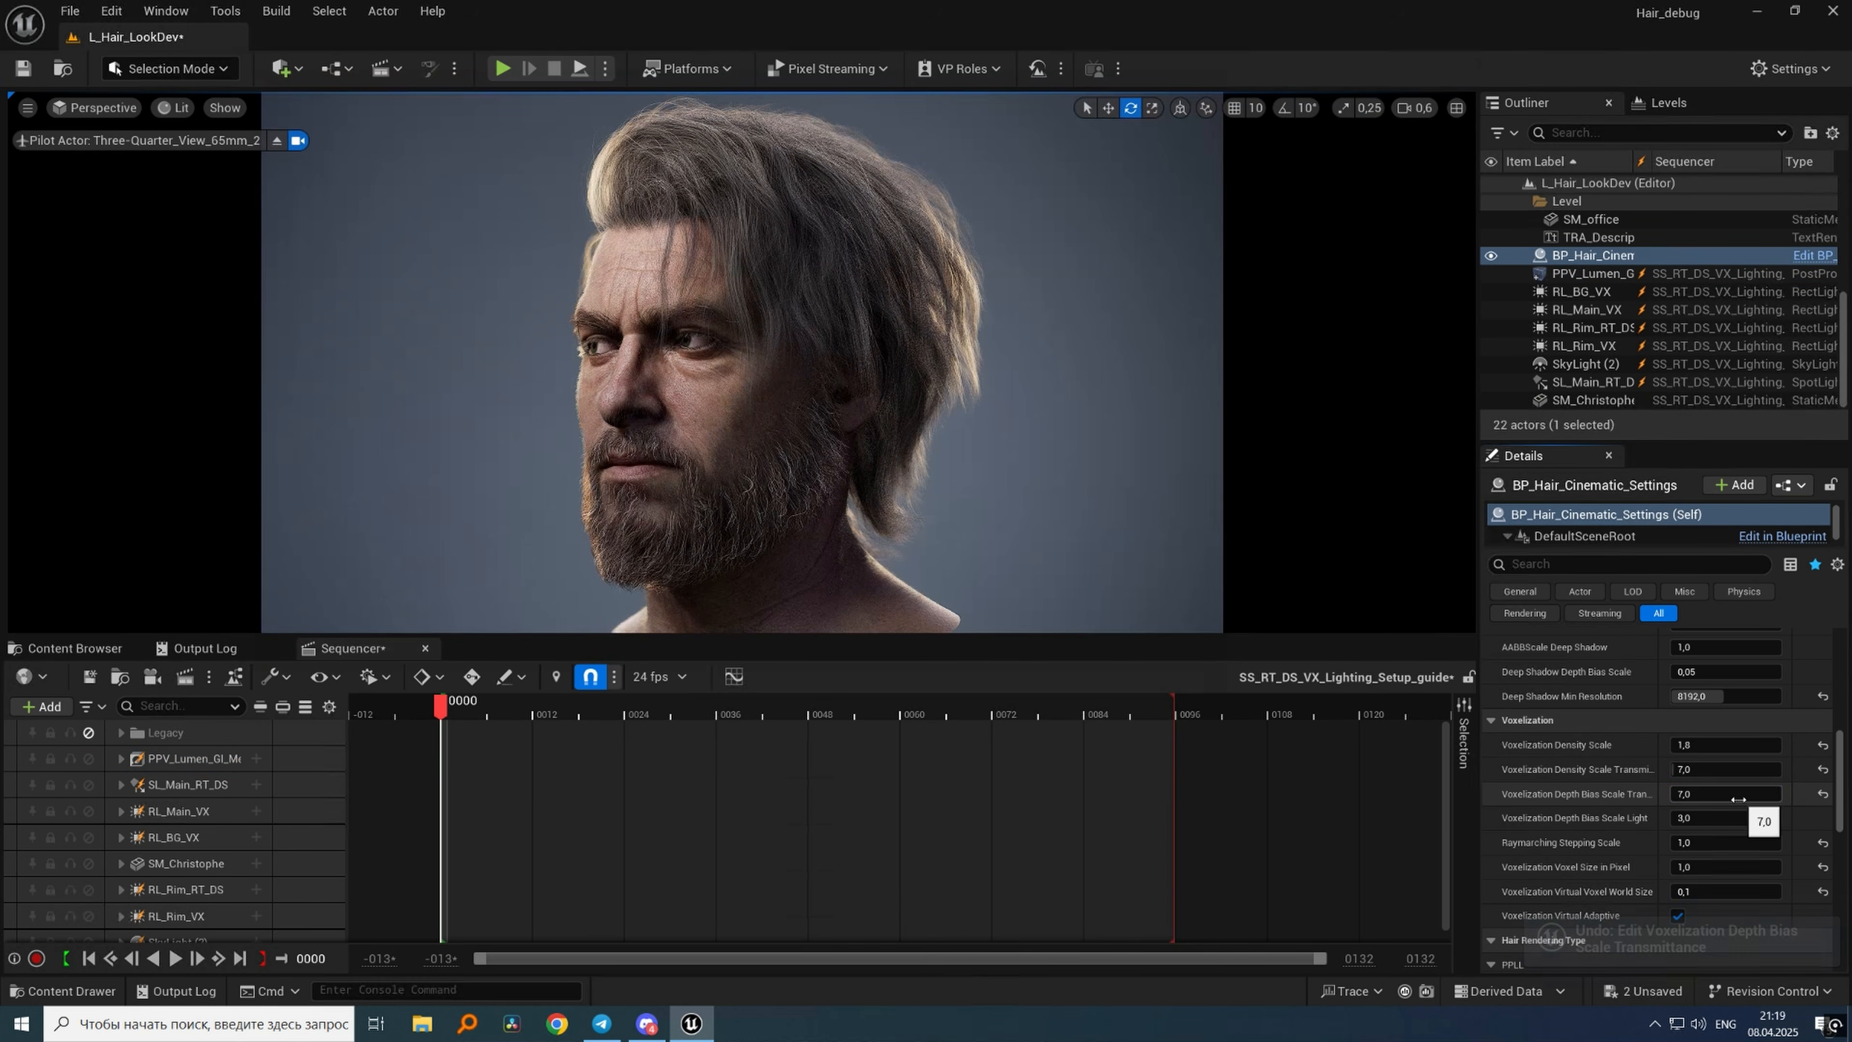
click(1747, 797)
key(ctrl+z)
Reselect BP_Hair_Cinematic_Settings, try another Voxelization Depth Bias Scale Transmittance value, and undo it.
click(190, 758)
click(1593, 256)
drag(1717, 796, 1757, 797)
scroll(1707, 757, up, 5)
key(ctrl+z)
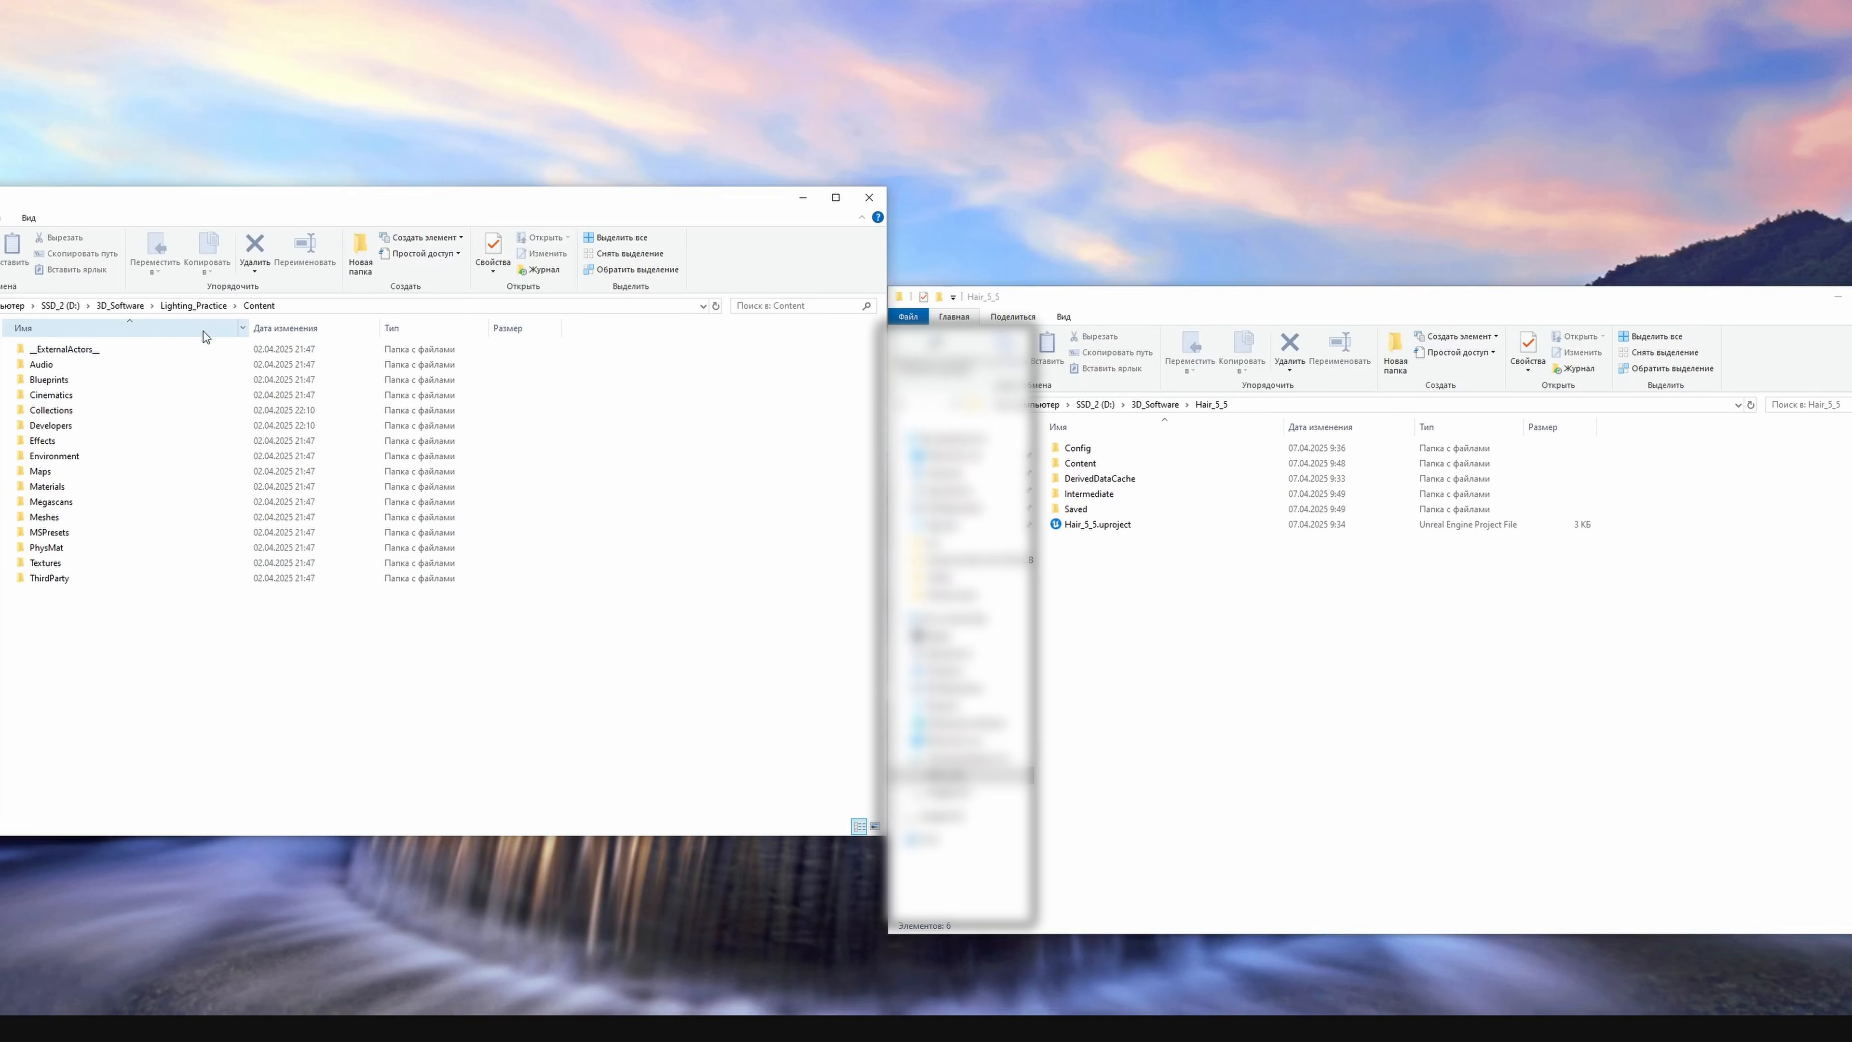
In File Explorer, copy all folders from Lighting_Practice's Content folder into the Content folder of the Hair_5_5 project.
key(ctrl+a)
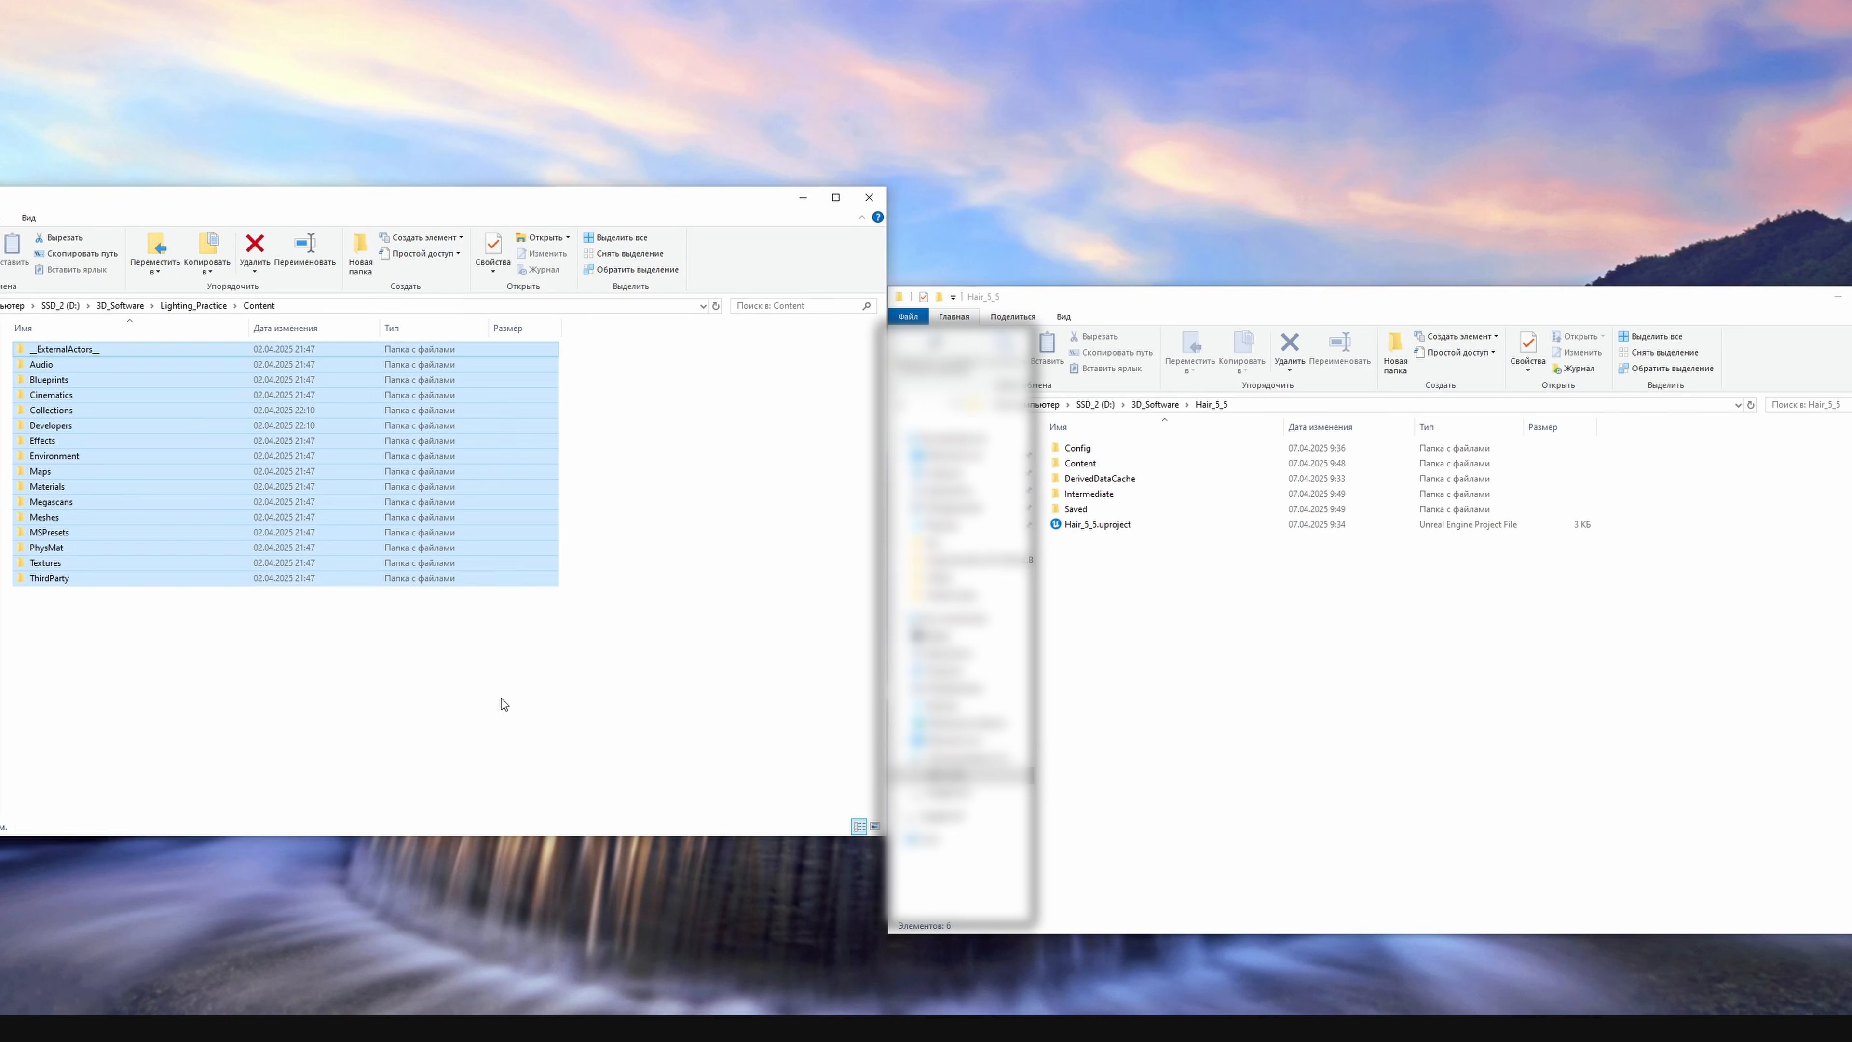
double_click(1156, 465)
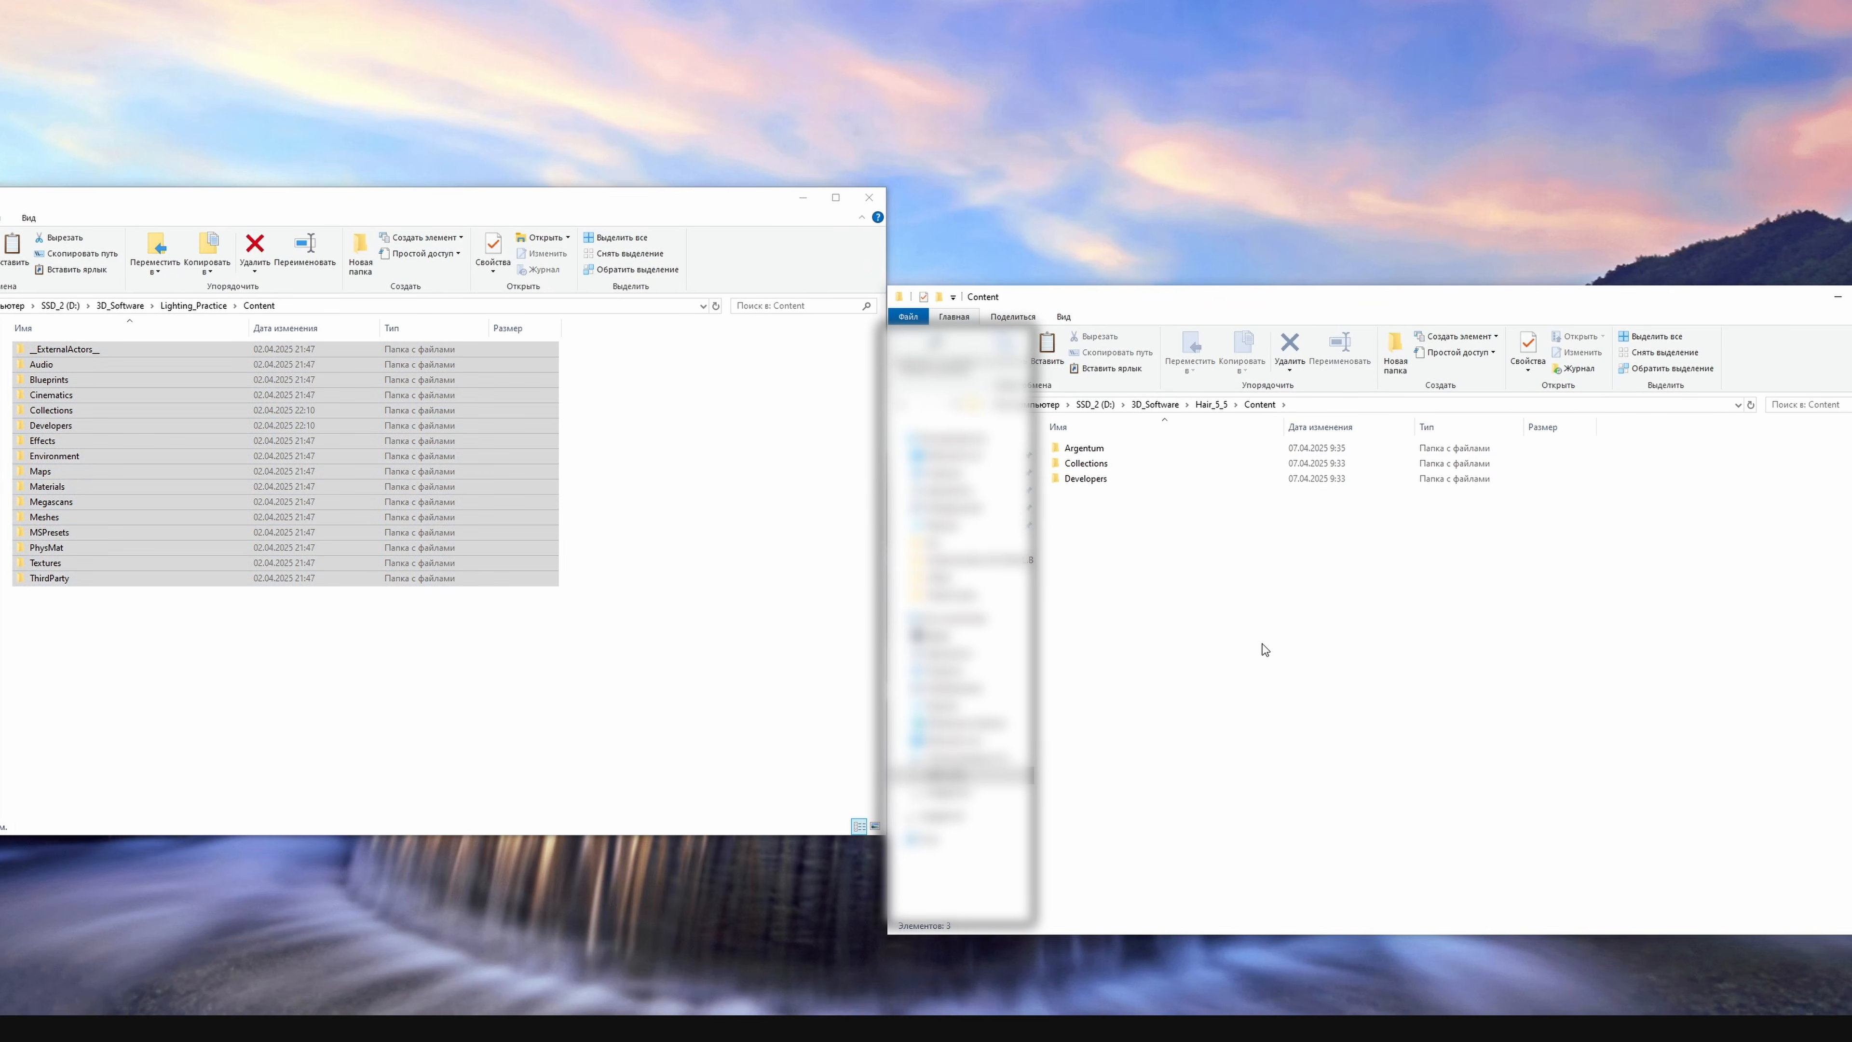
key(ctrl+v)
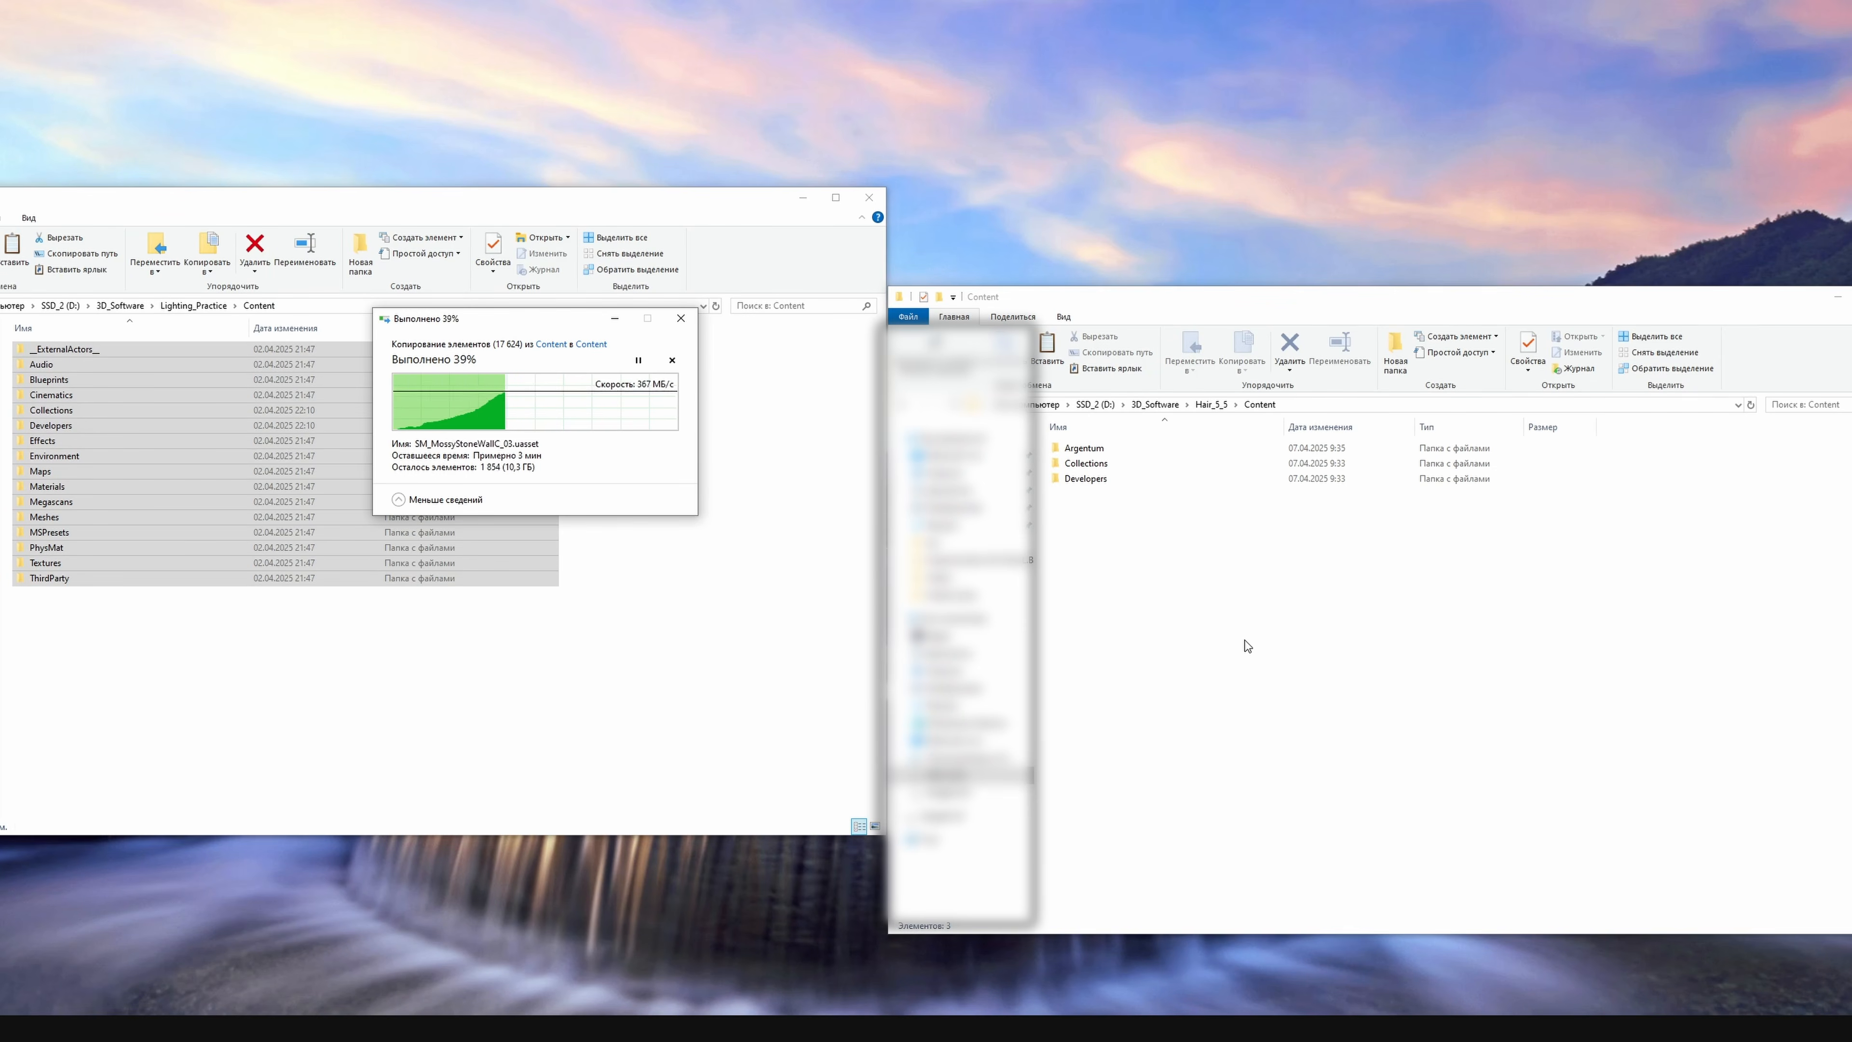
Return to the Hair_5_5 project folder and open Hair_5_5.uproject in Unreal Engine.
click(1212, 405)
click(1115, 524)
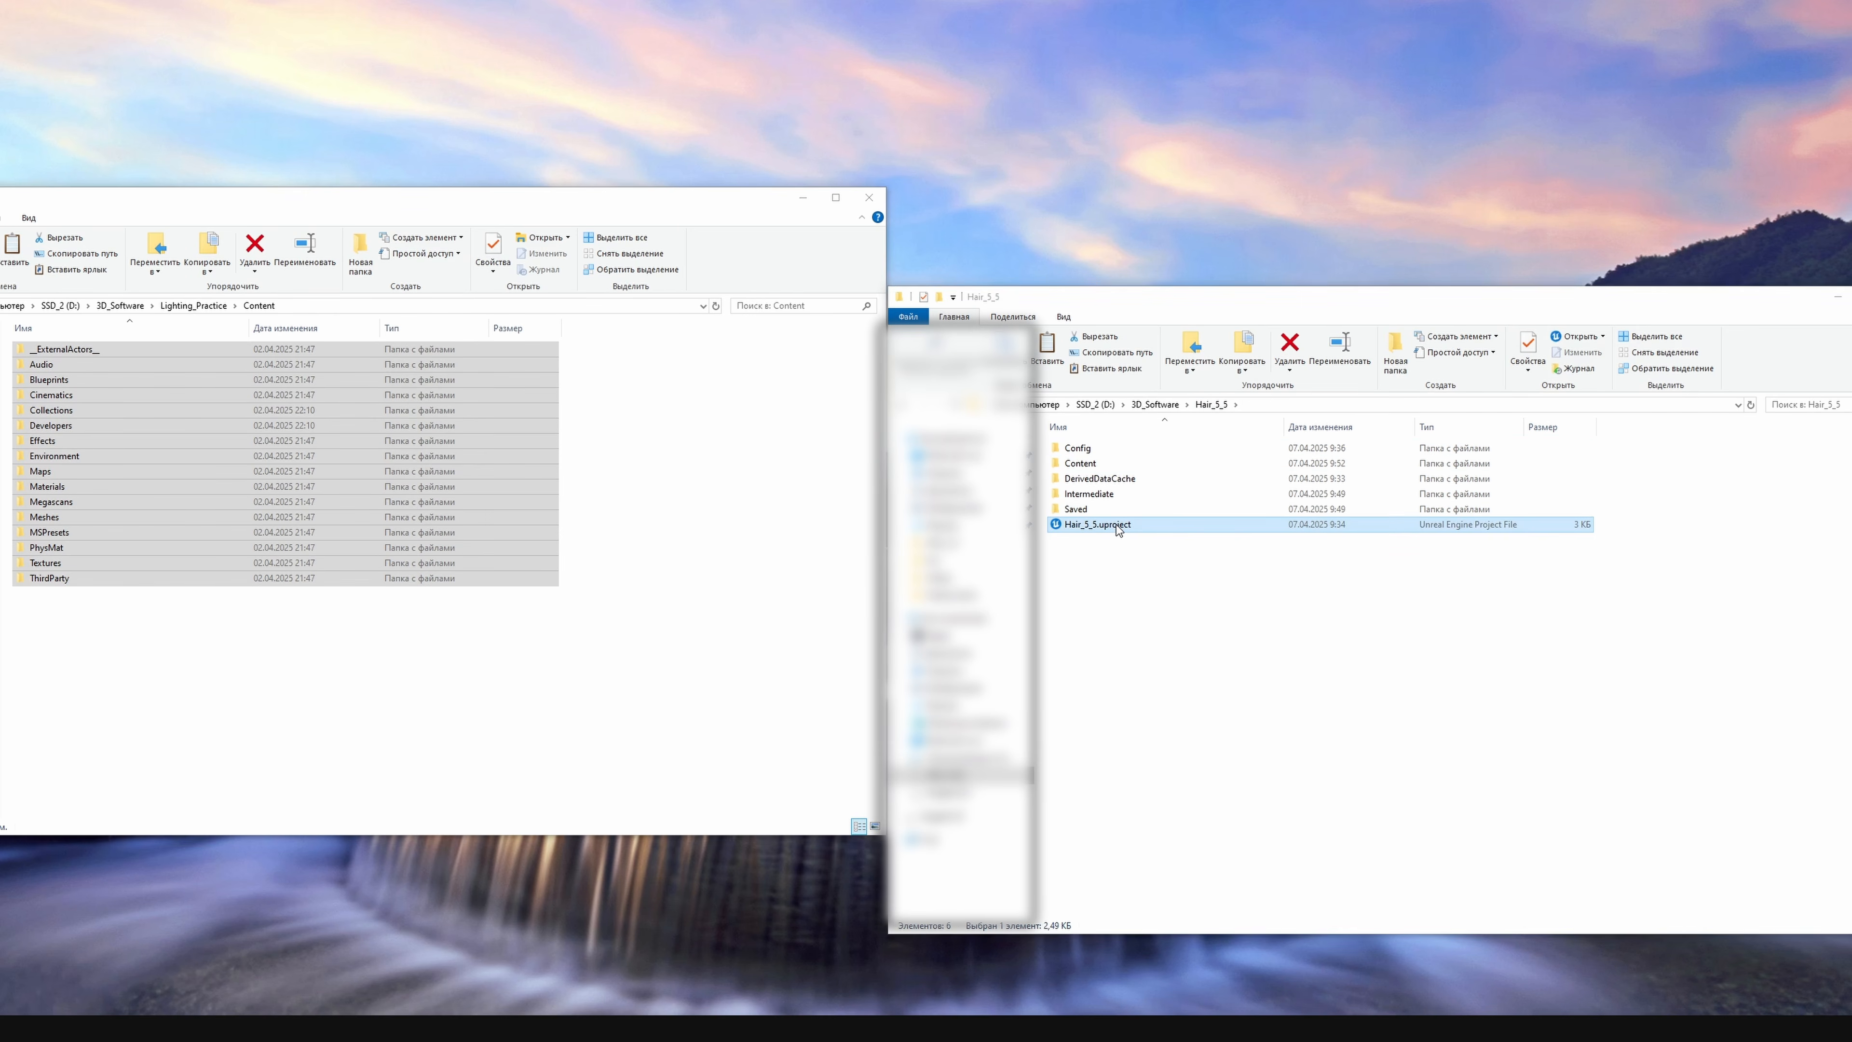
double_click(1116, 523)
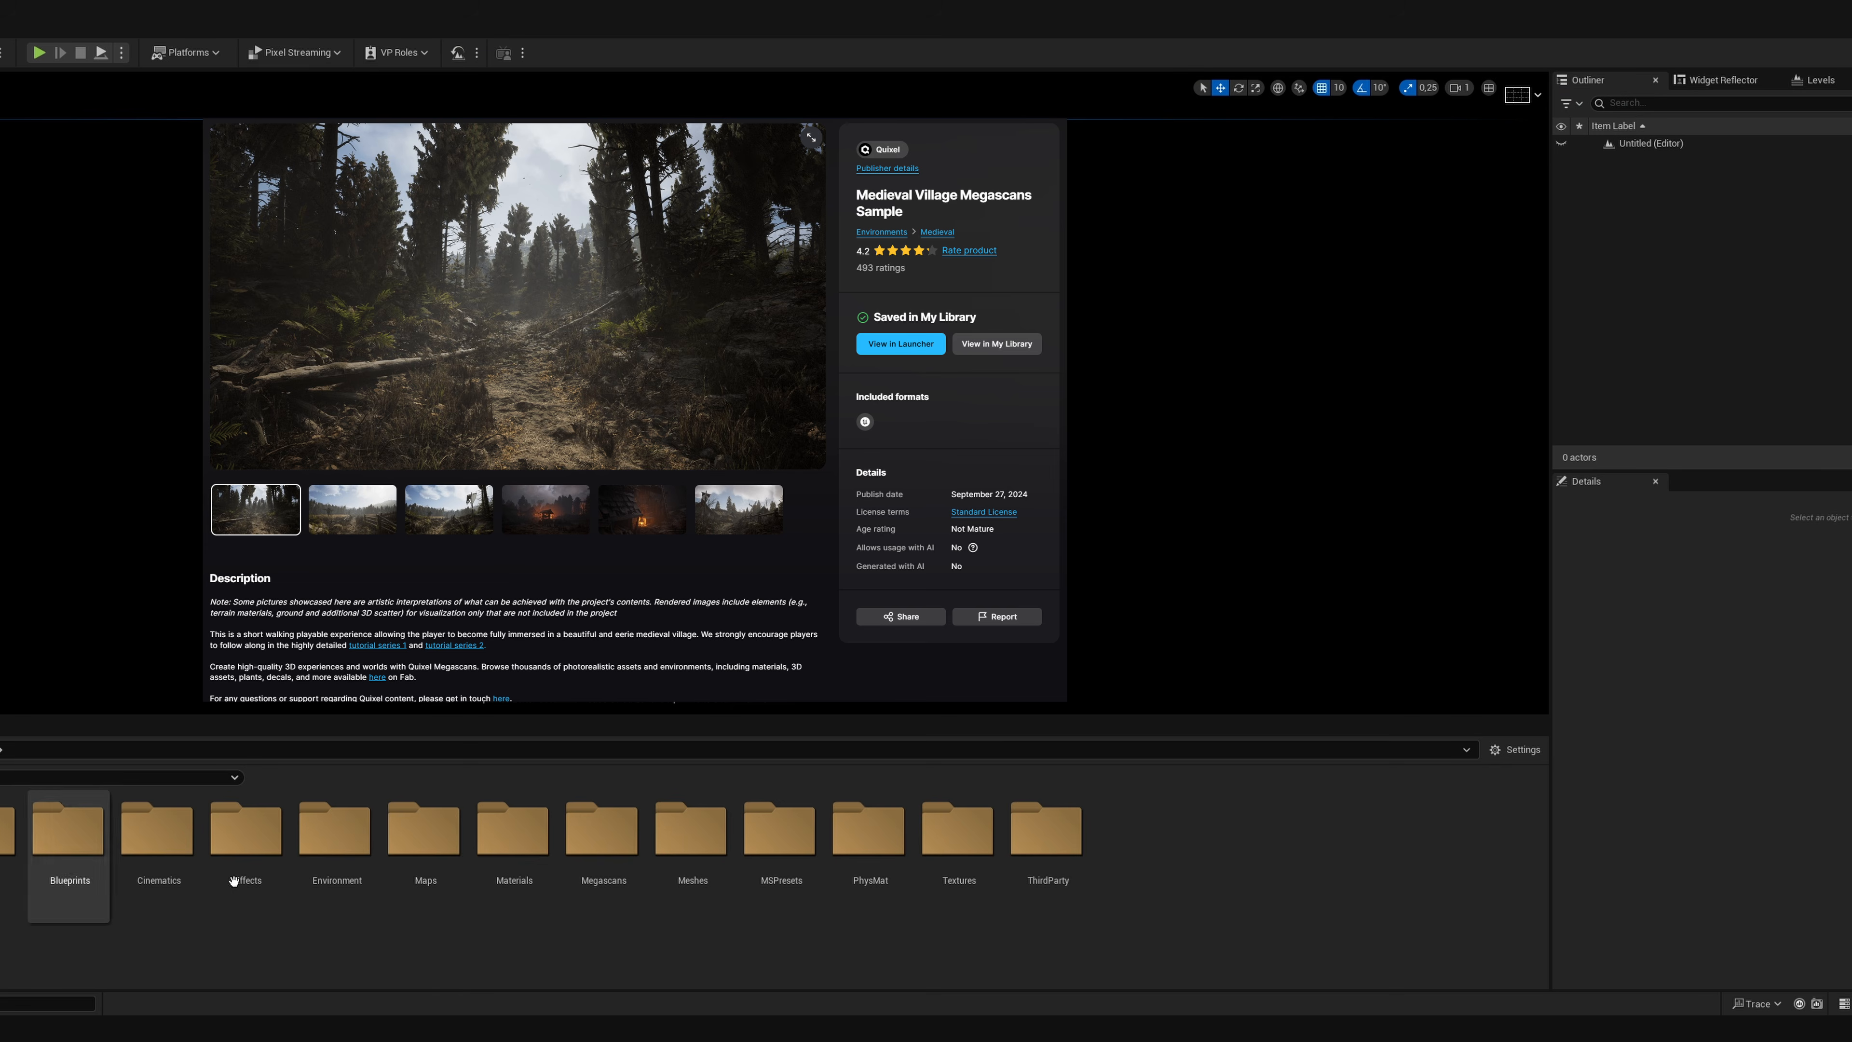
Open the MedievalVillage_P_WP level from the project's Maps folder.
double_click(337, 839)
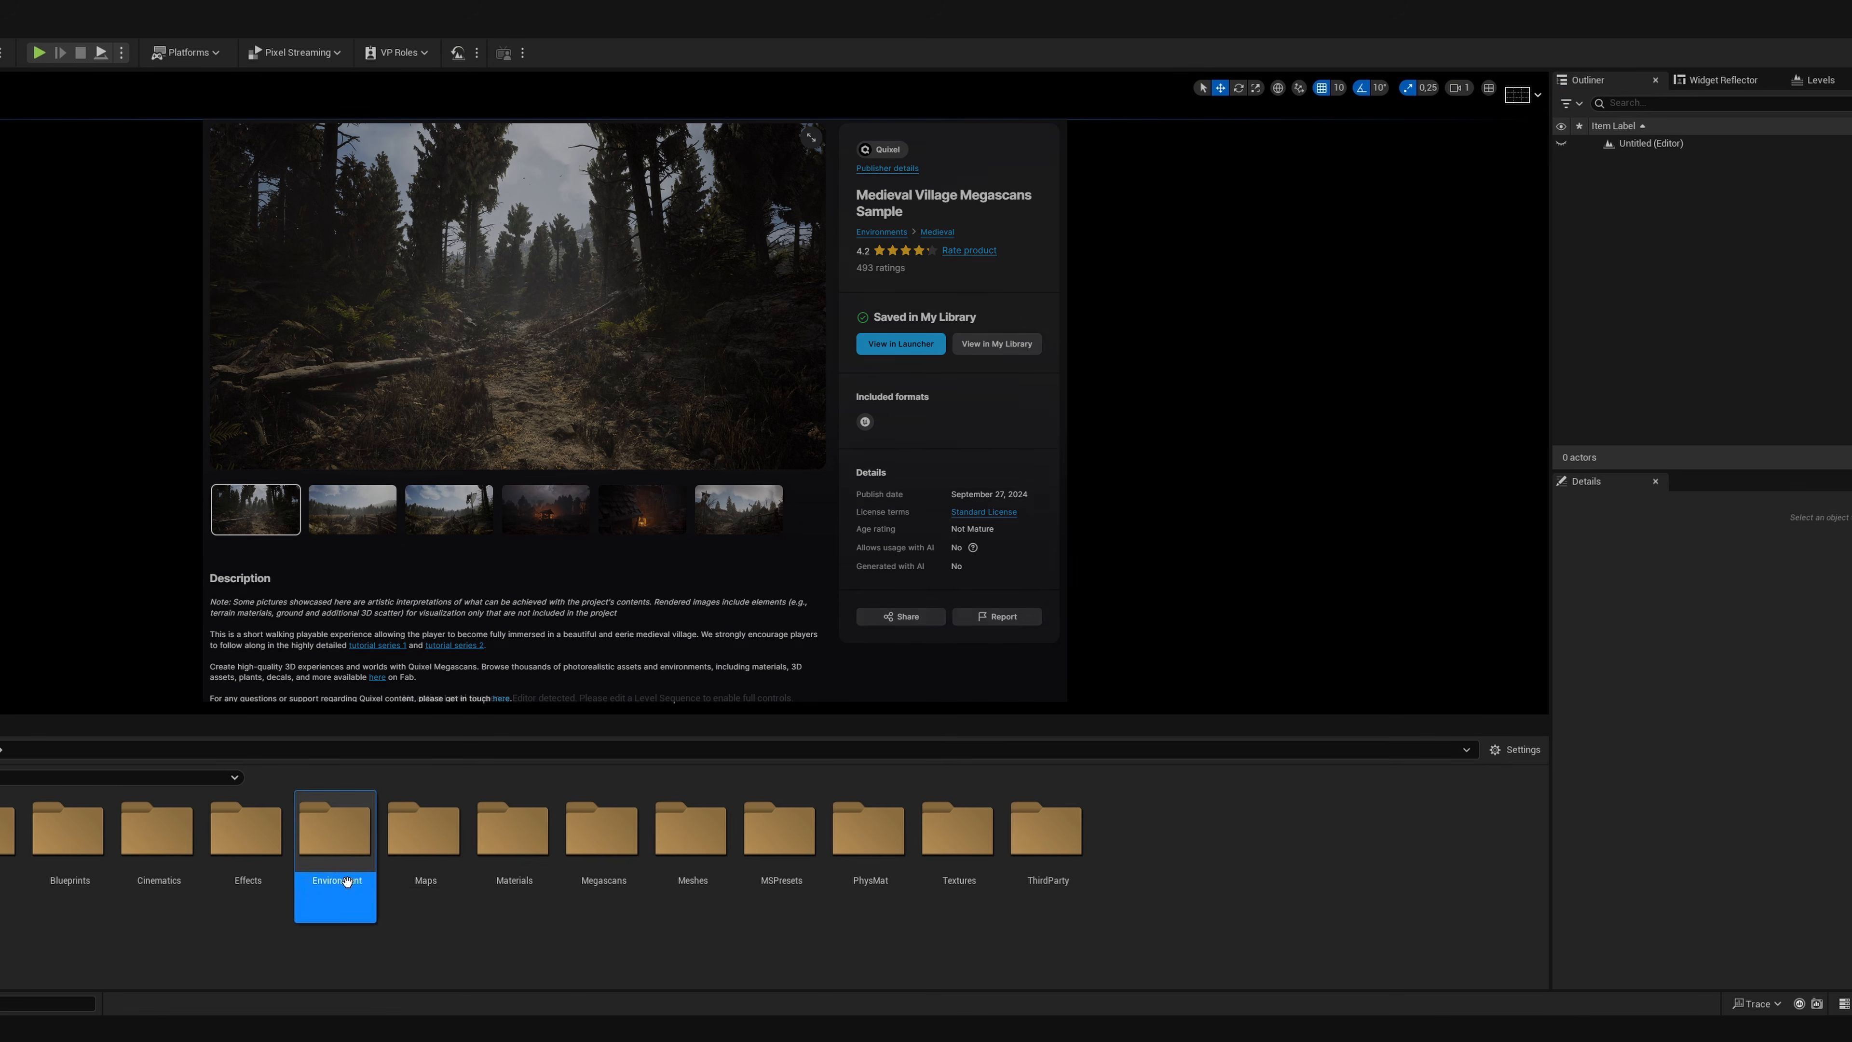
double_click(418, 832)
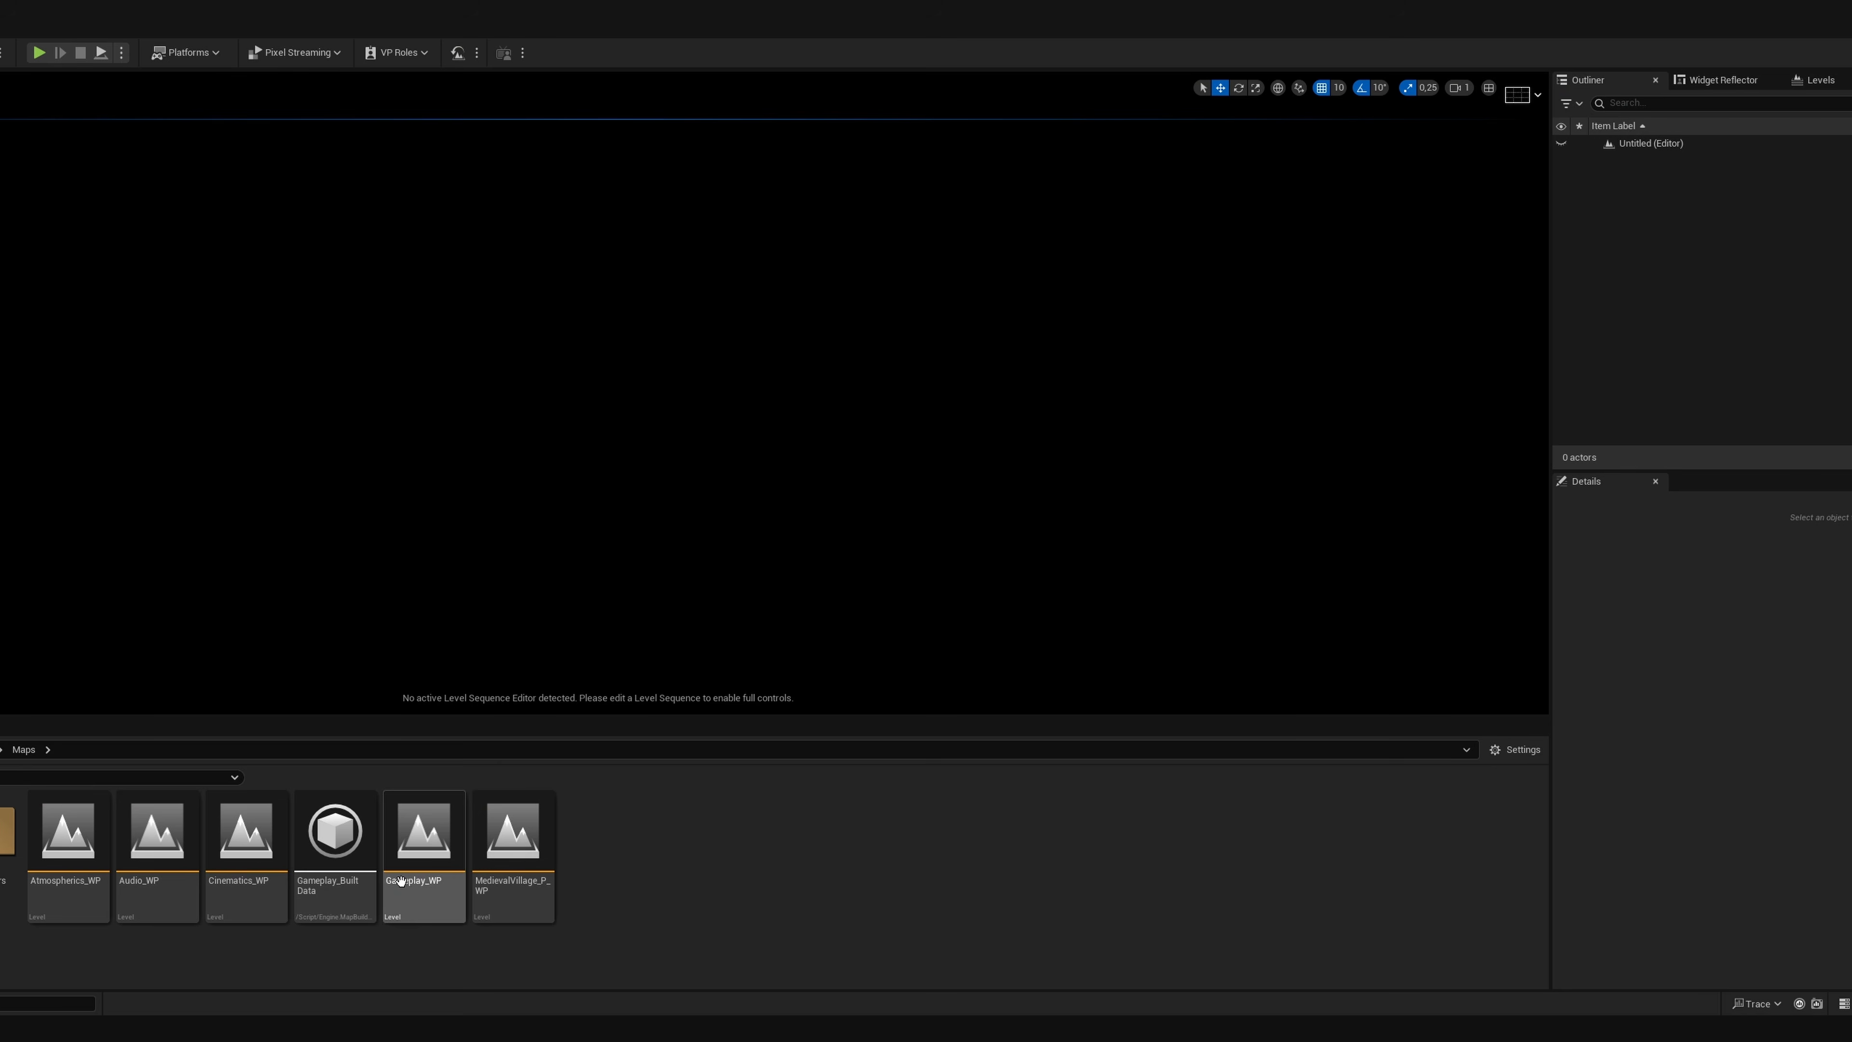
double_click(527, 902)
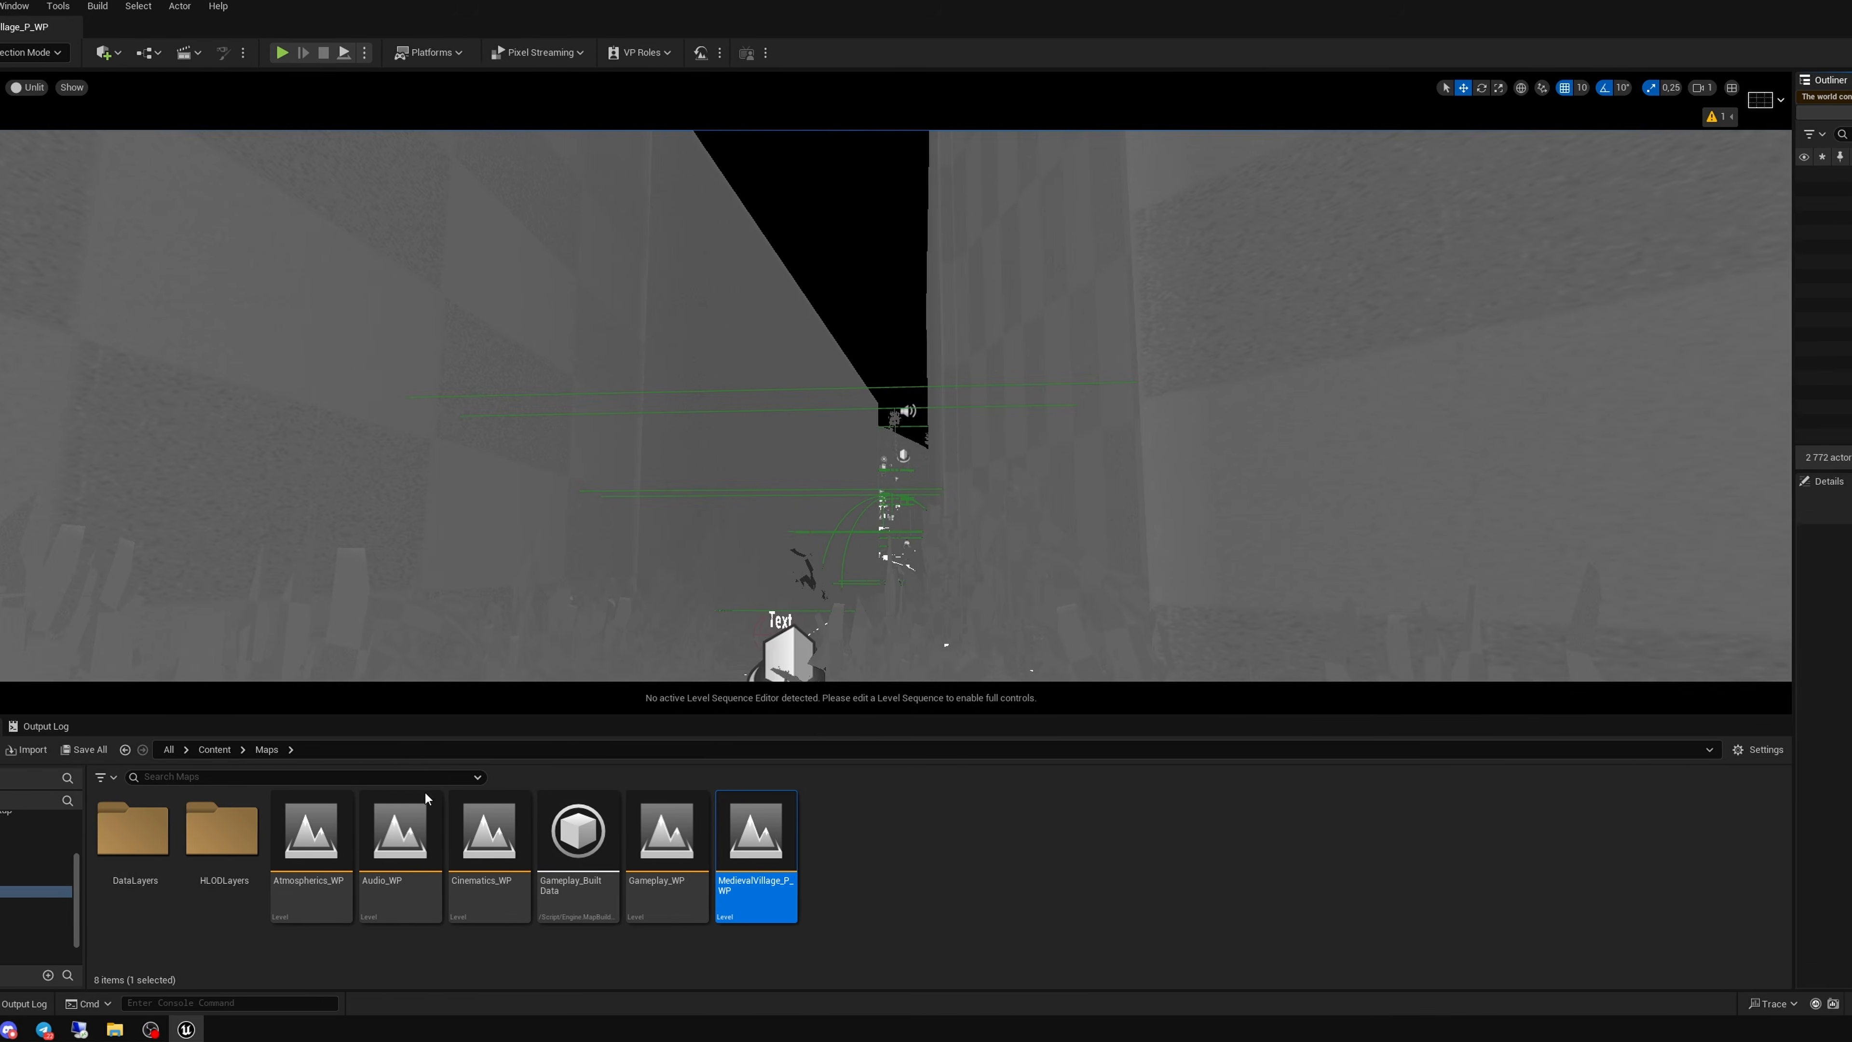
Open the SS_MedievalVillage_Setup_1 level sequence from Content/Argentum/Hair_LookDev and lock the viewport to its Camera Cuts.
click(331, 751)
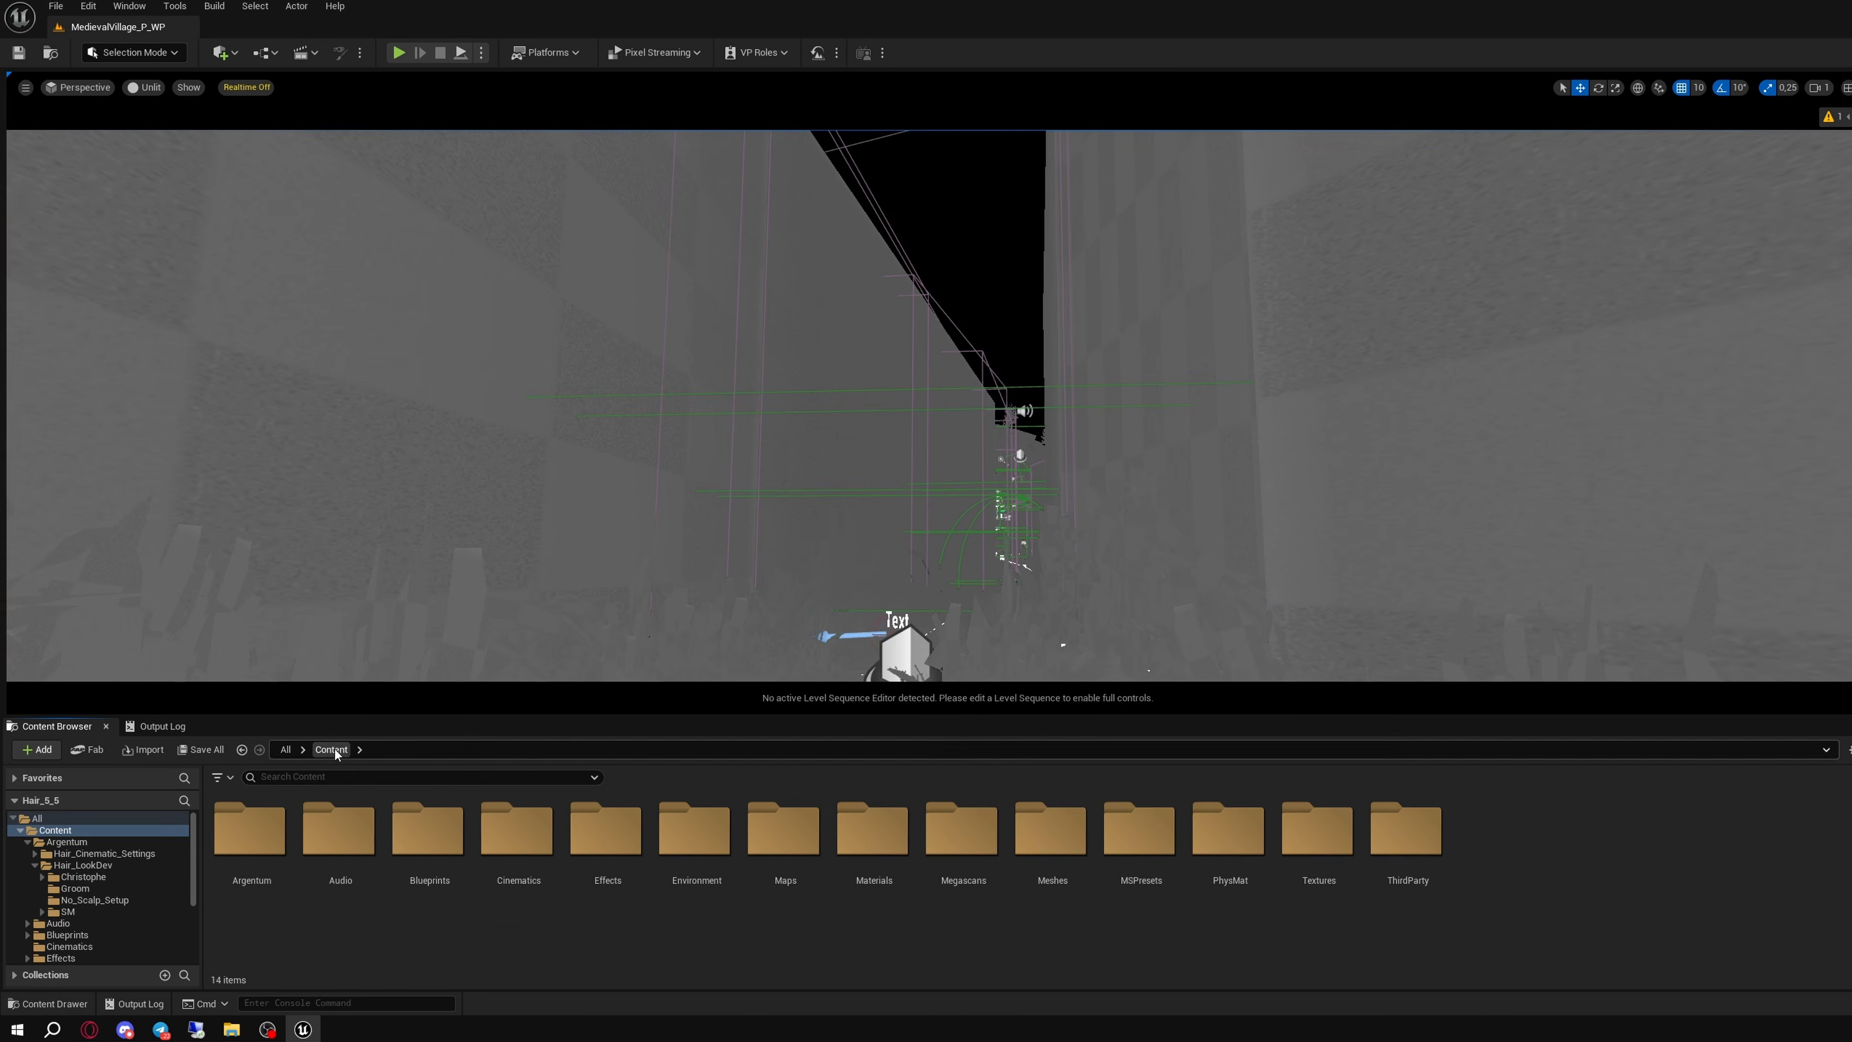
double_click(237, 846)
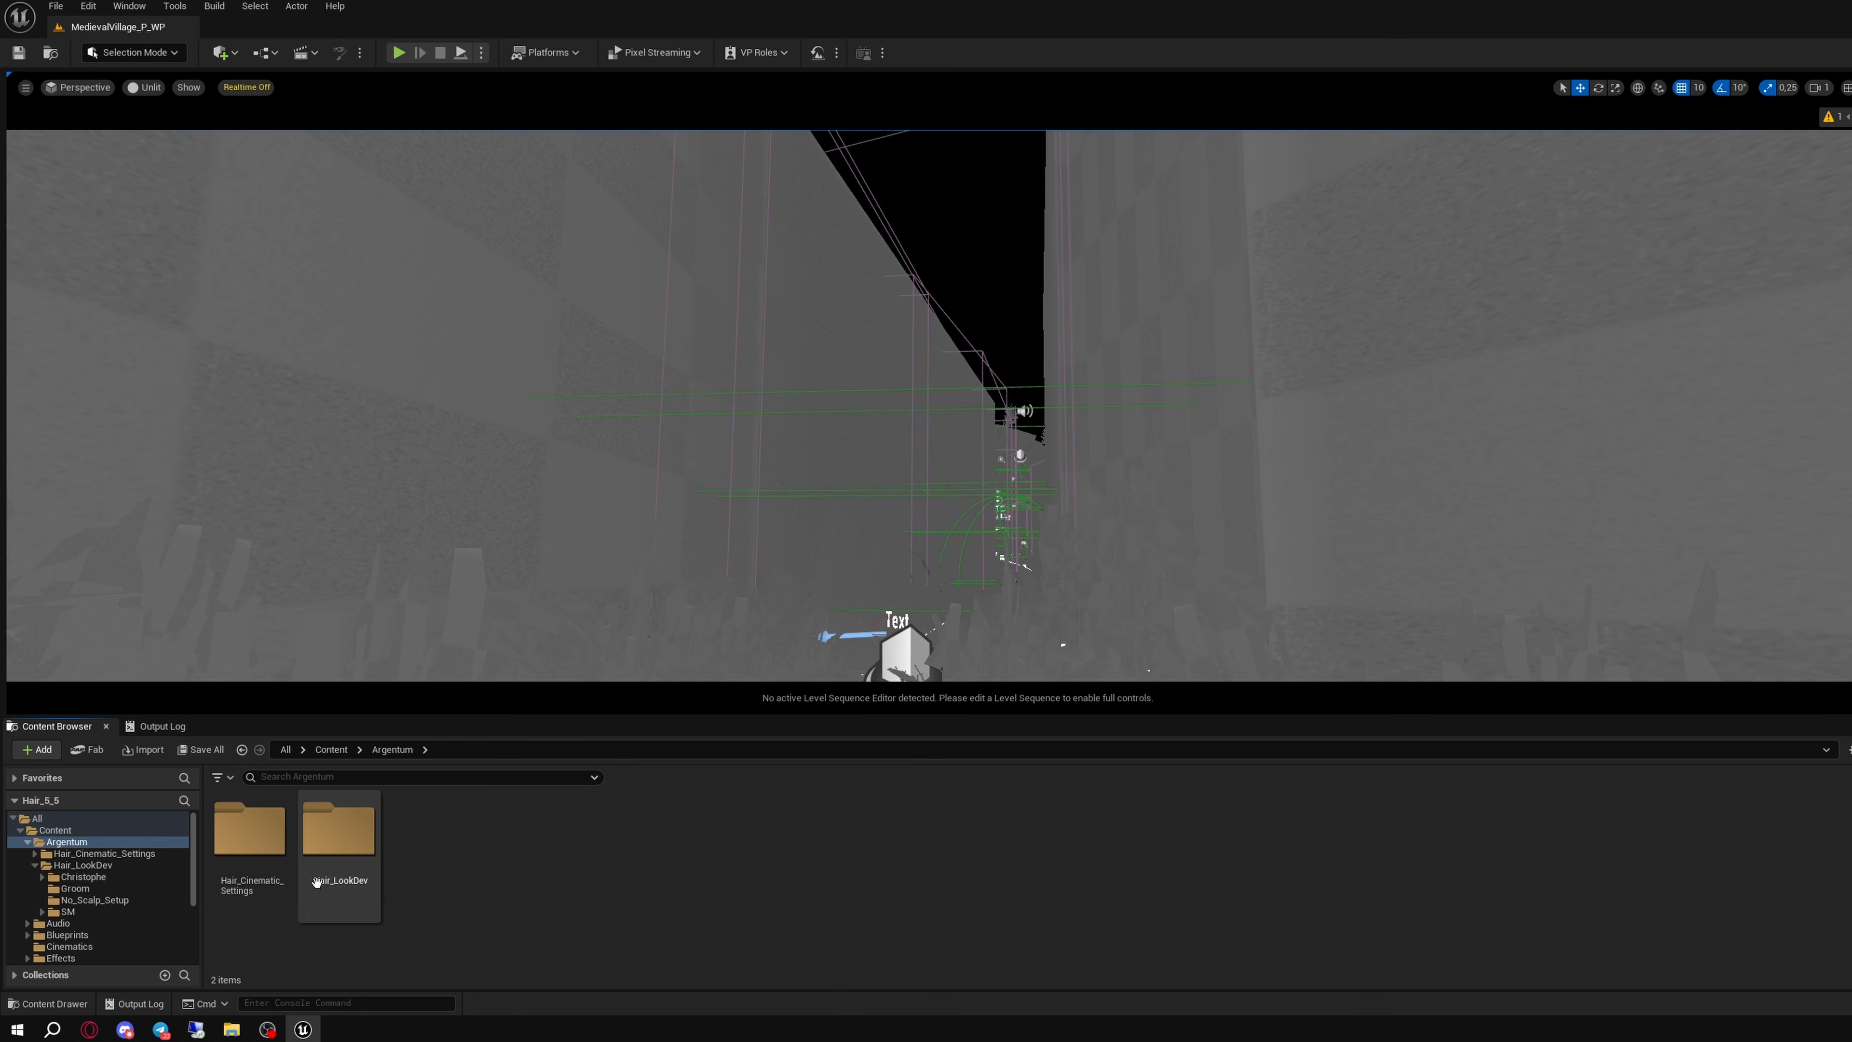
double_click(317, 882)
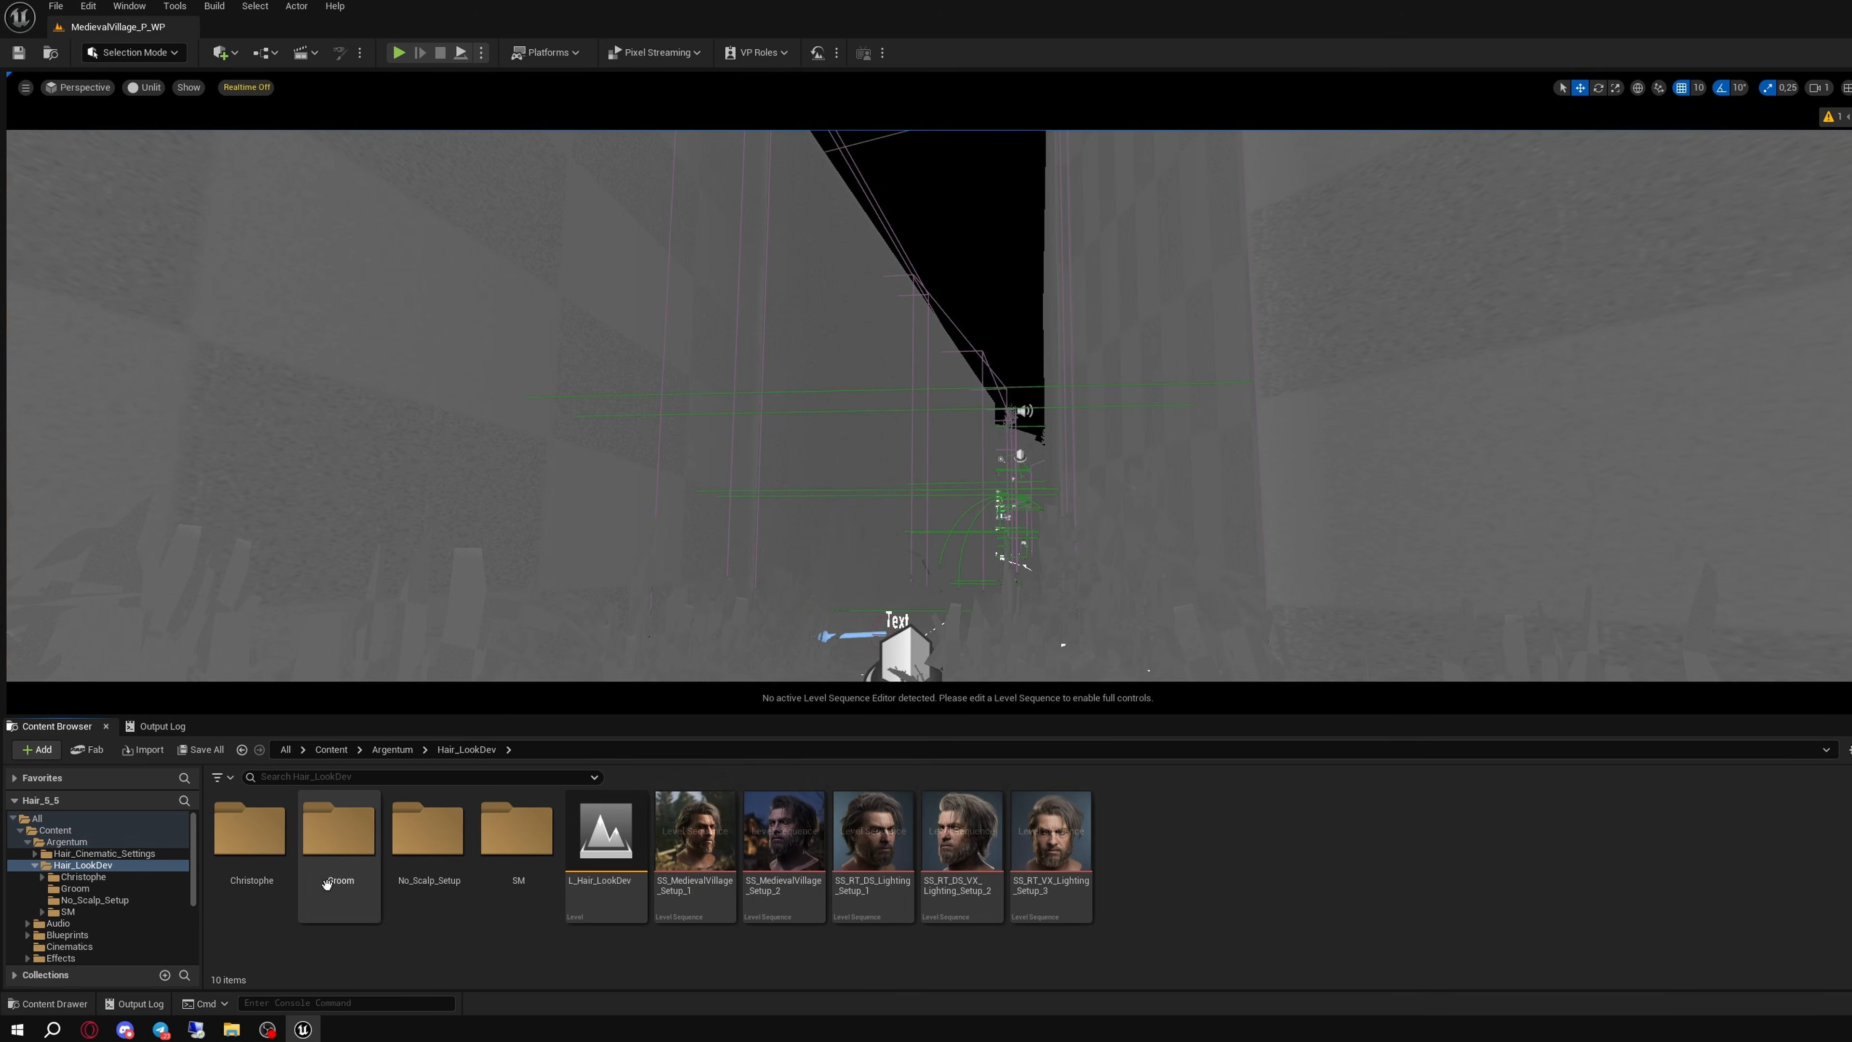
double_click(674, 897)
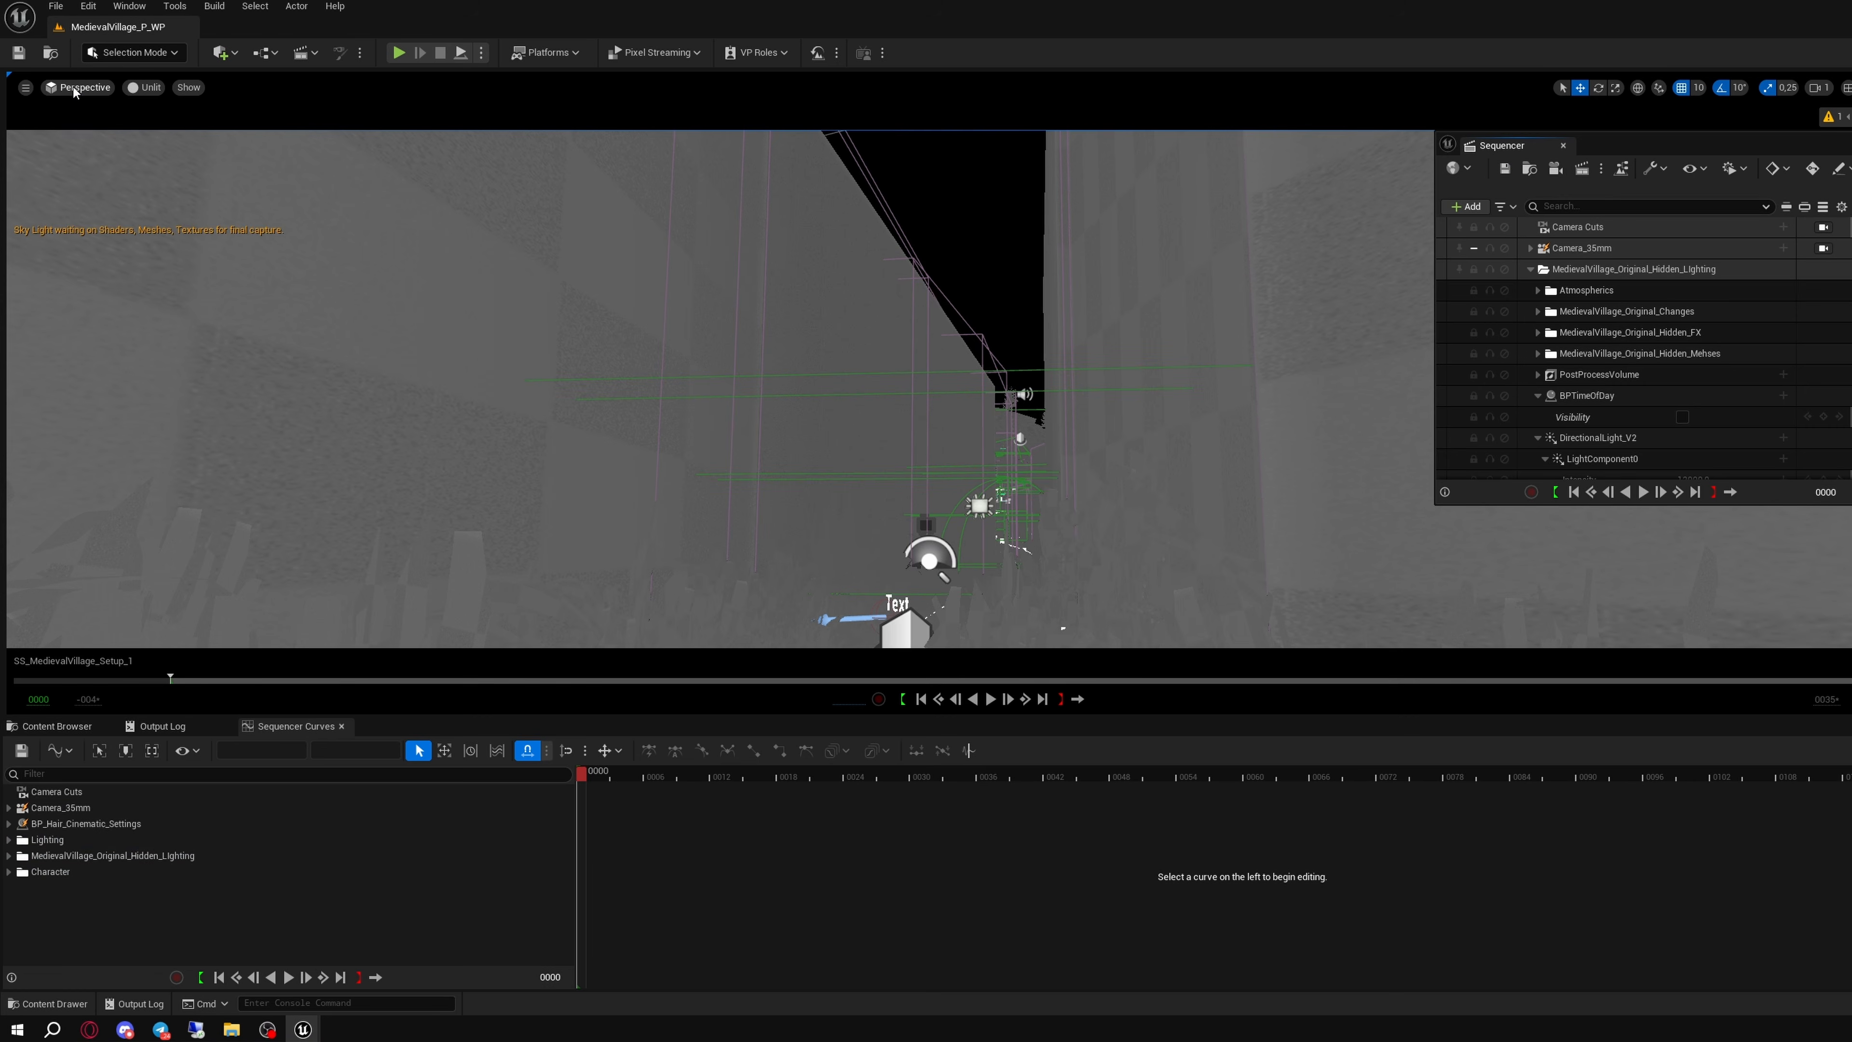
click(74, 88)
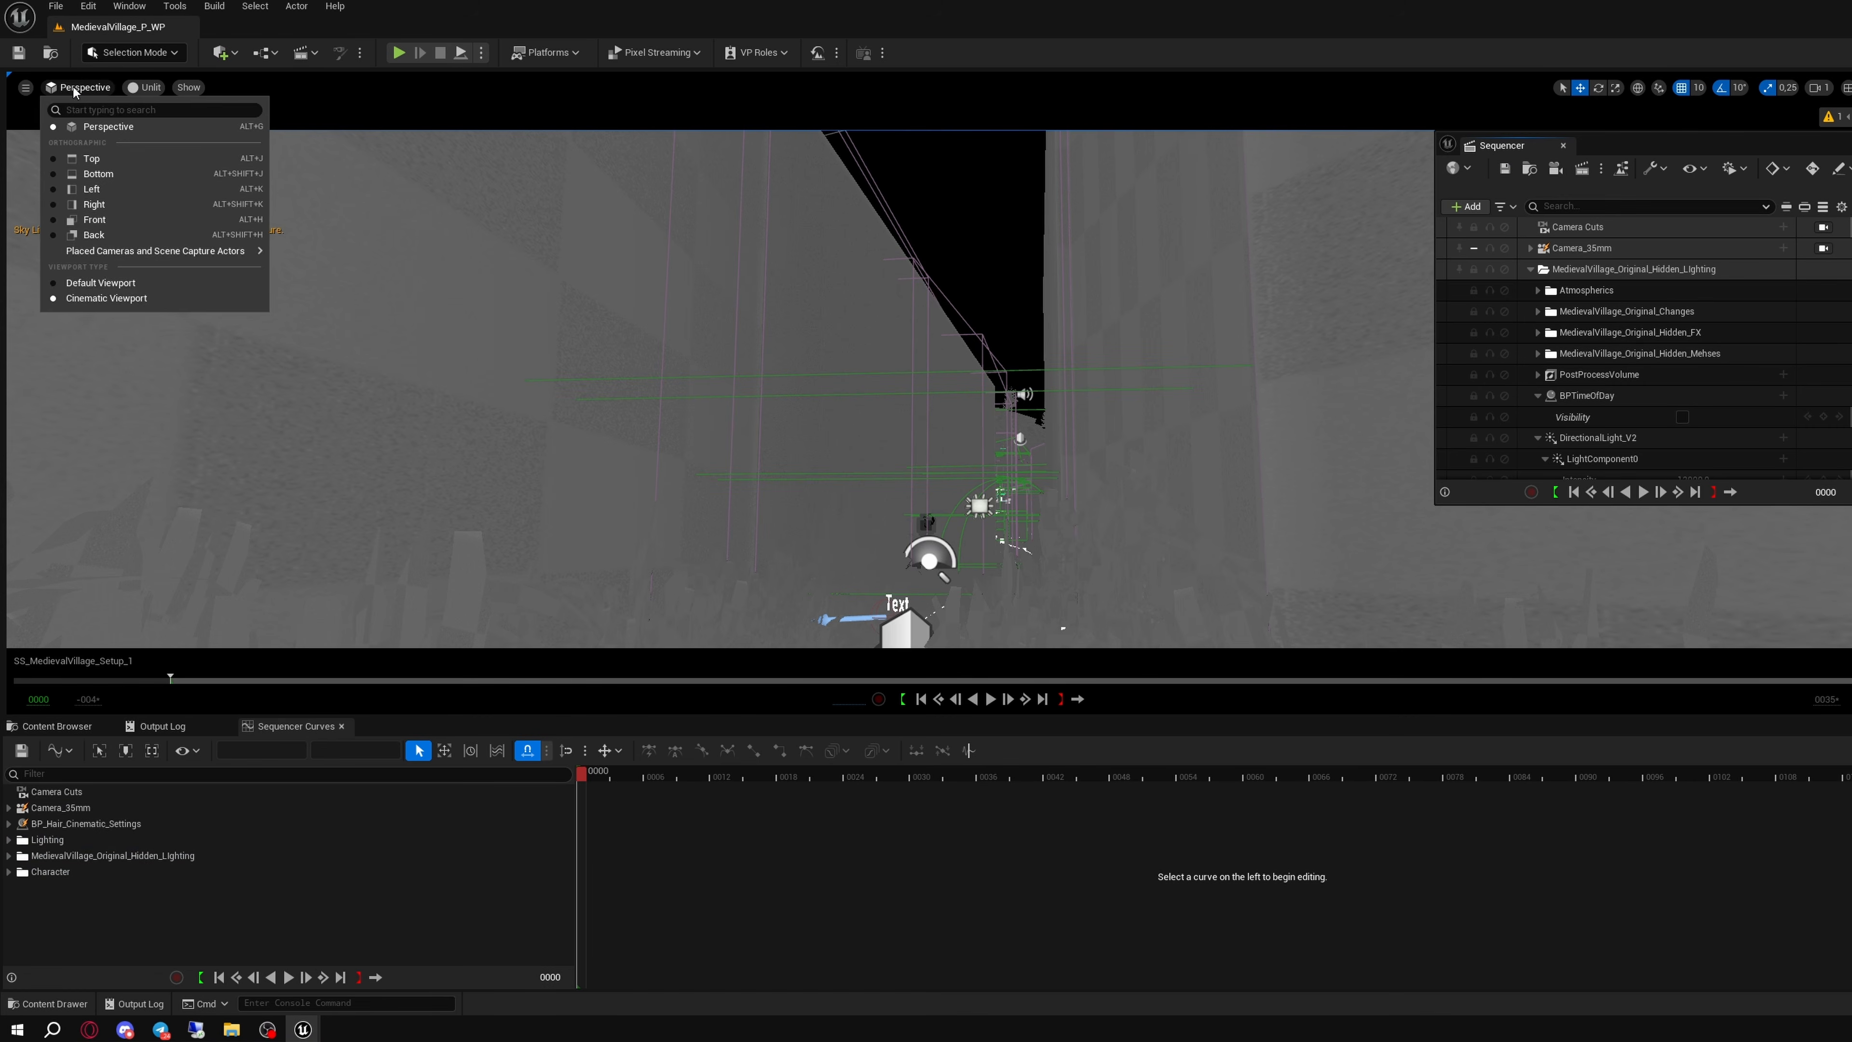
click(1823, 228)
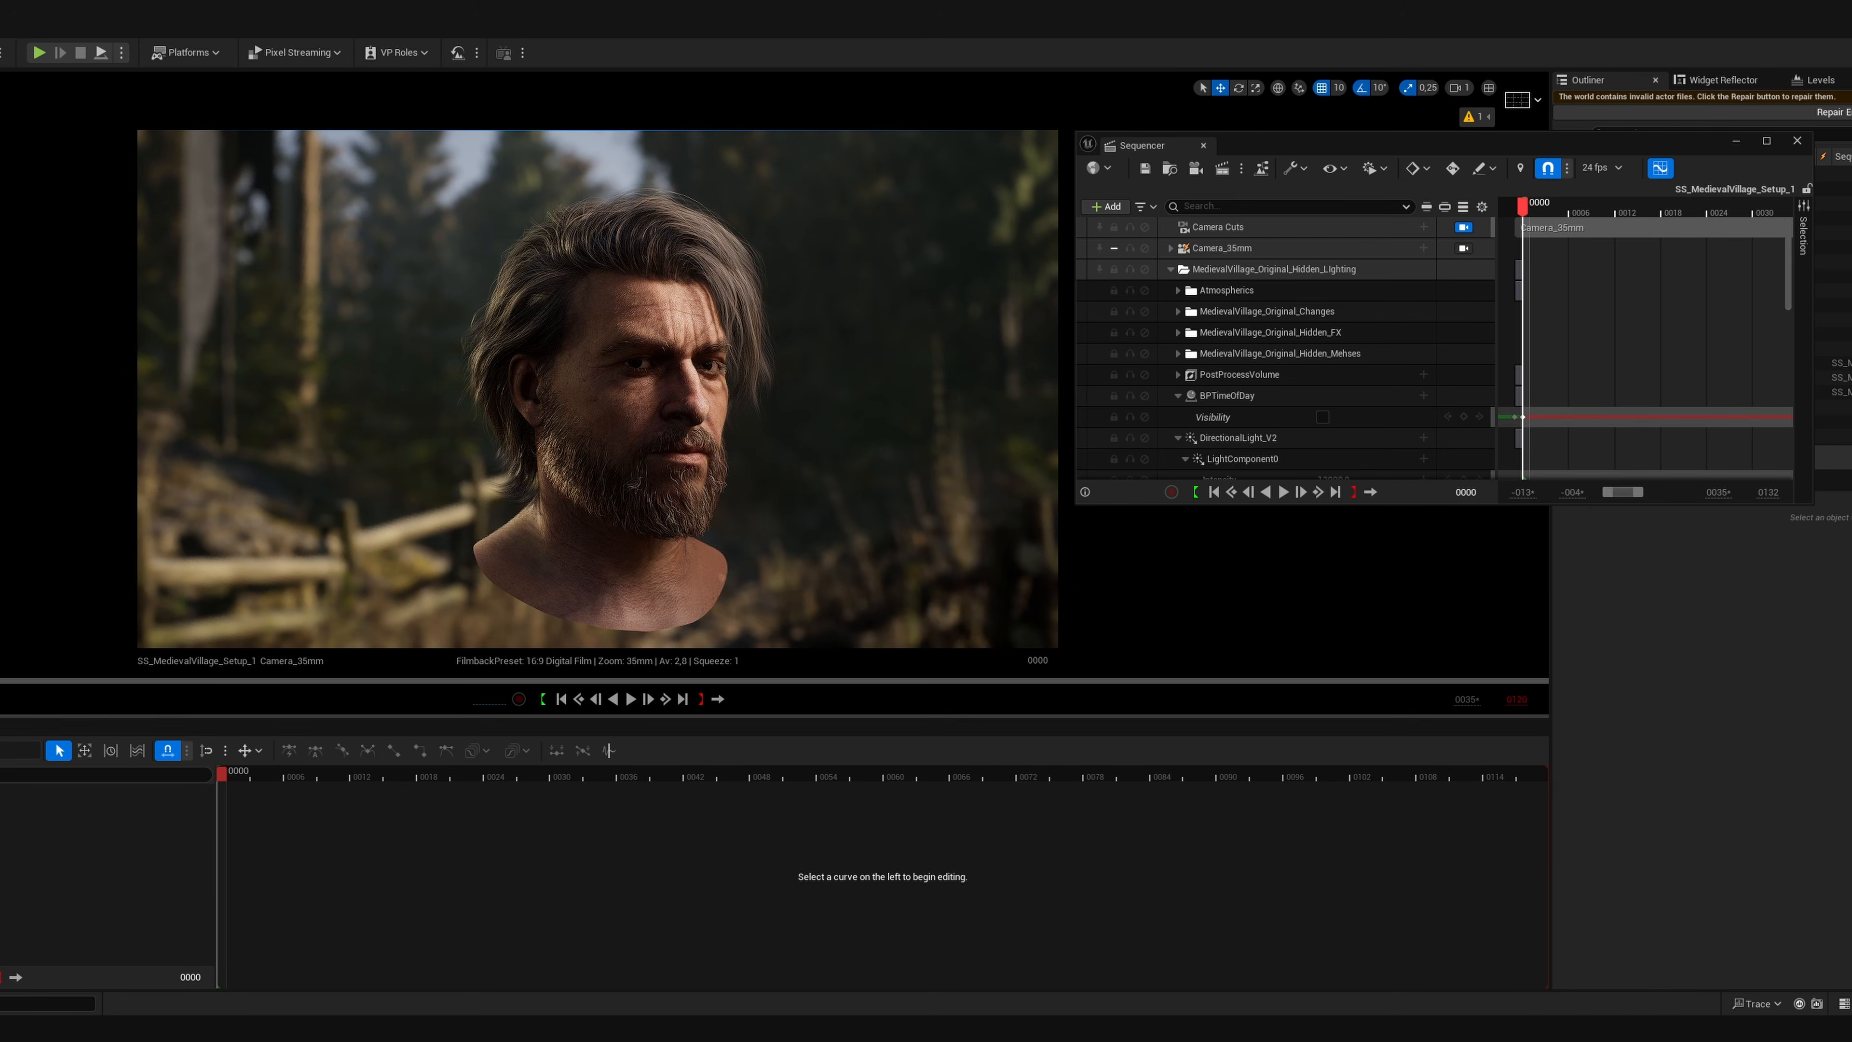
Open the SS_MedievalVillage_Setup_2 level sequence and view the character through its Camera Cuts.
click(2, 727)
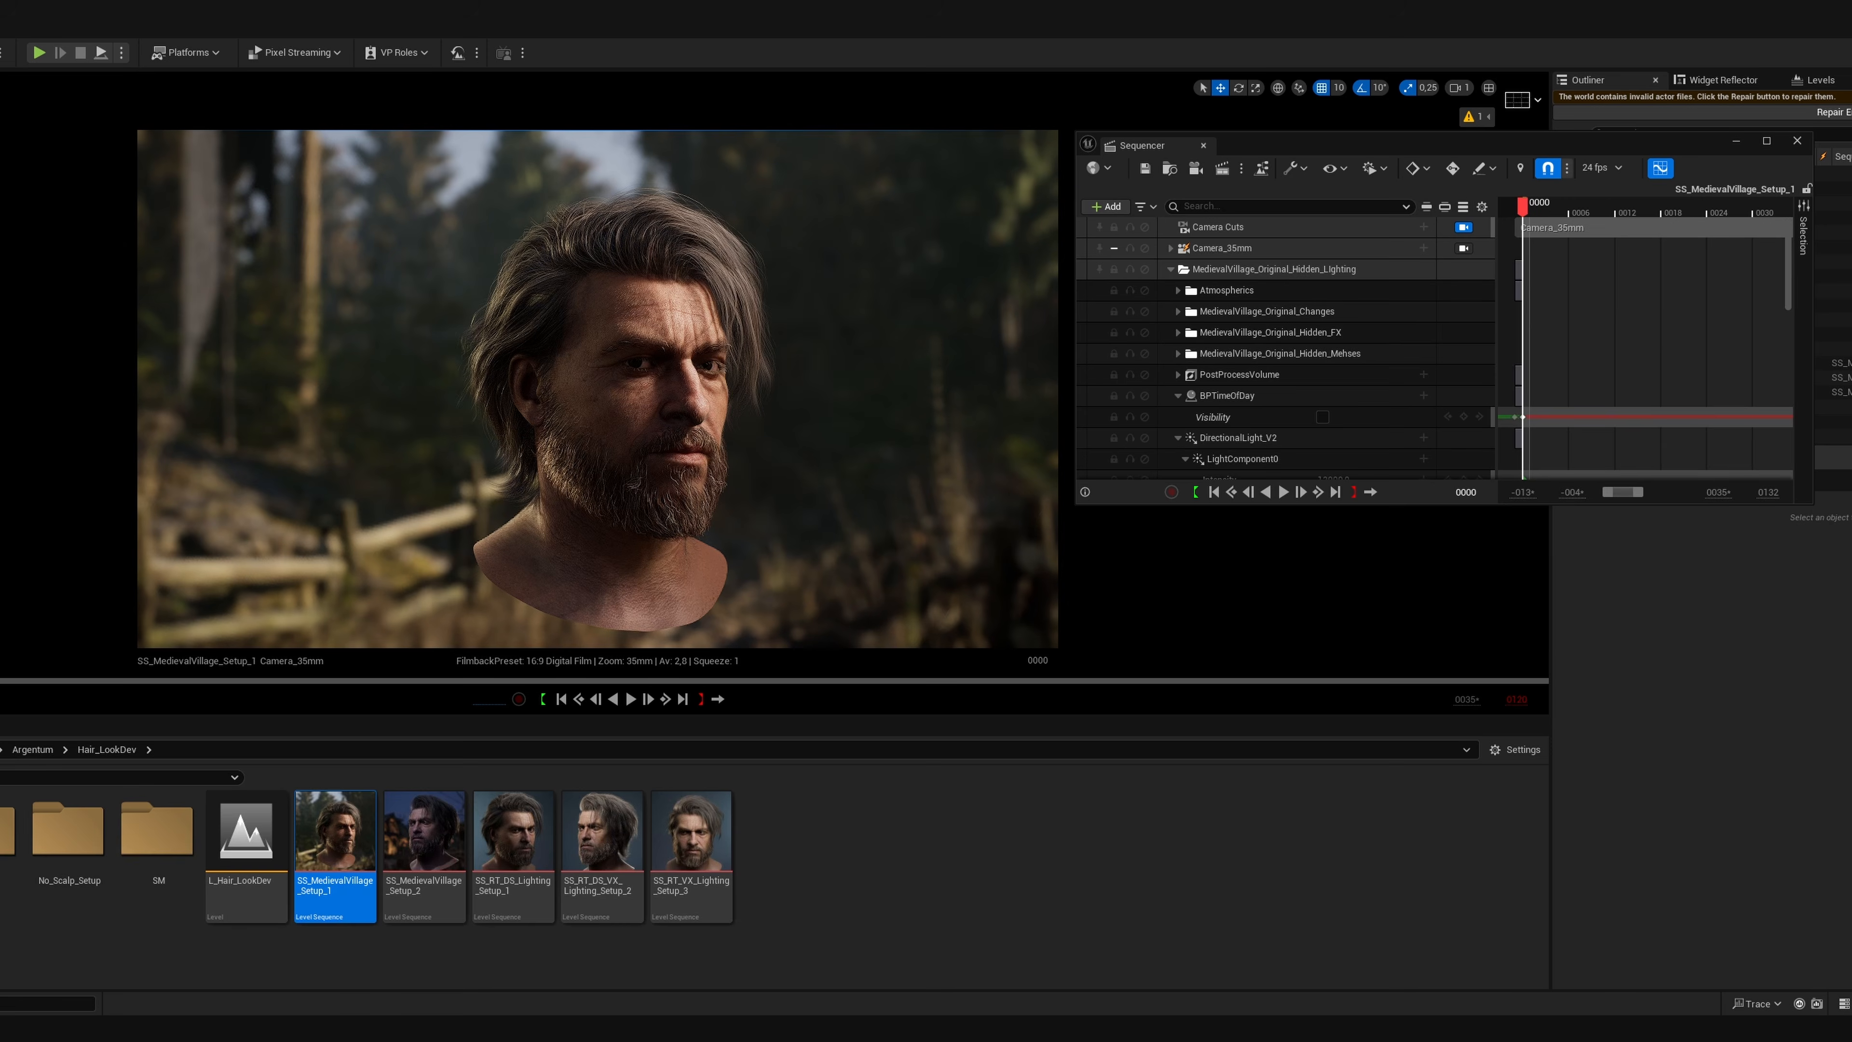
double_click(434, 863)
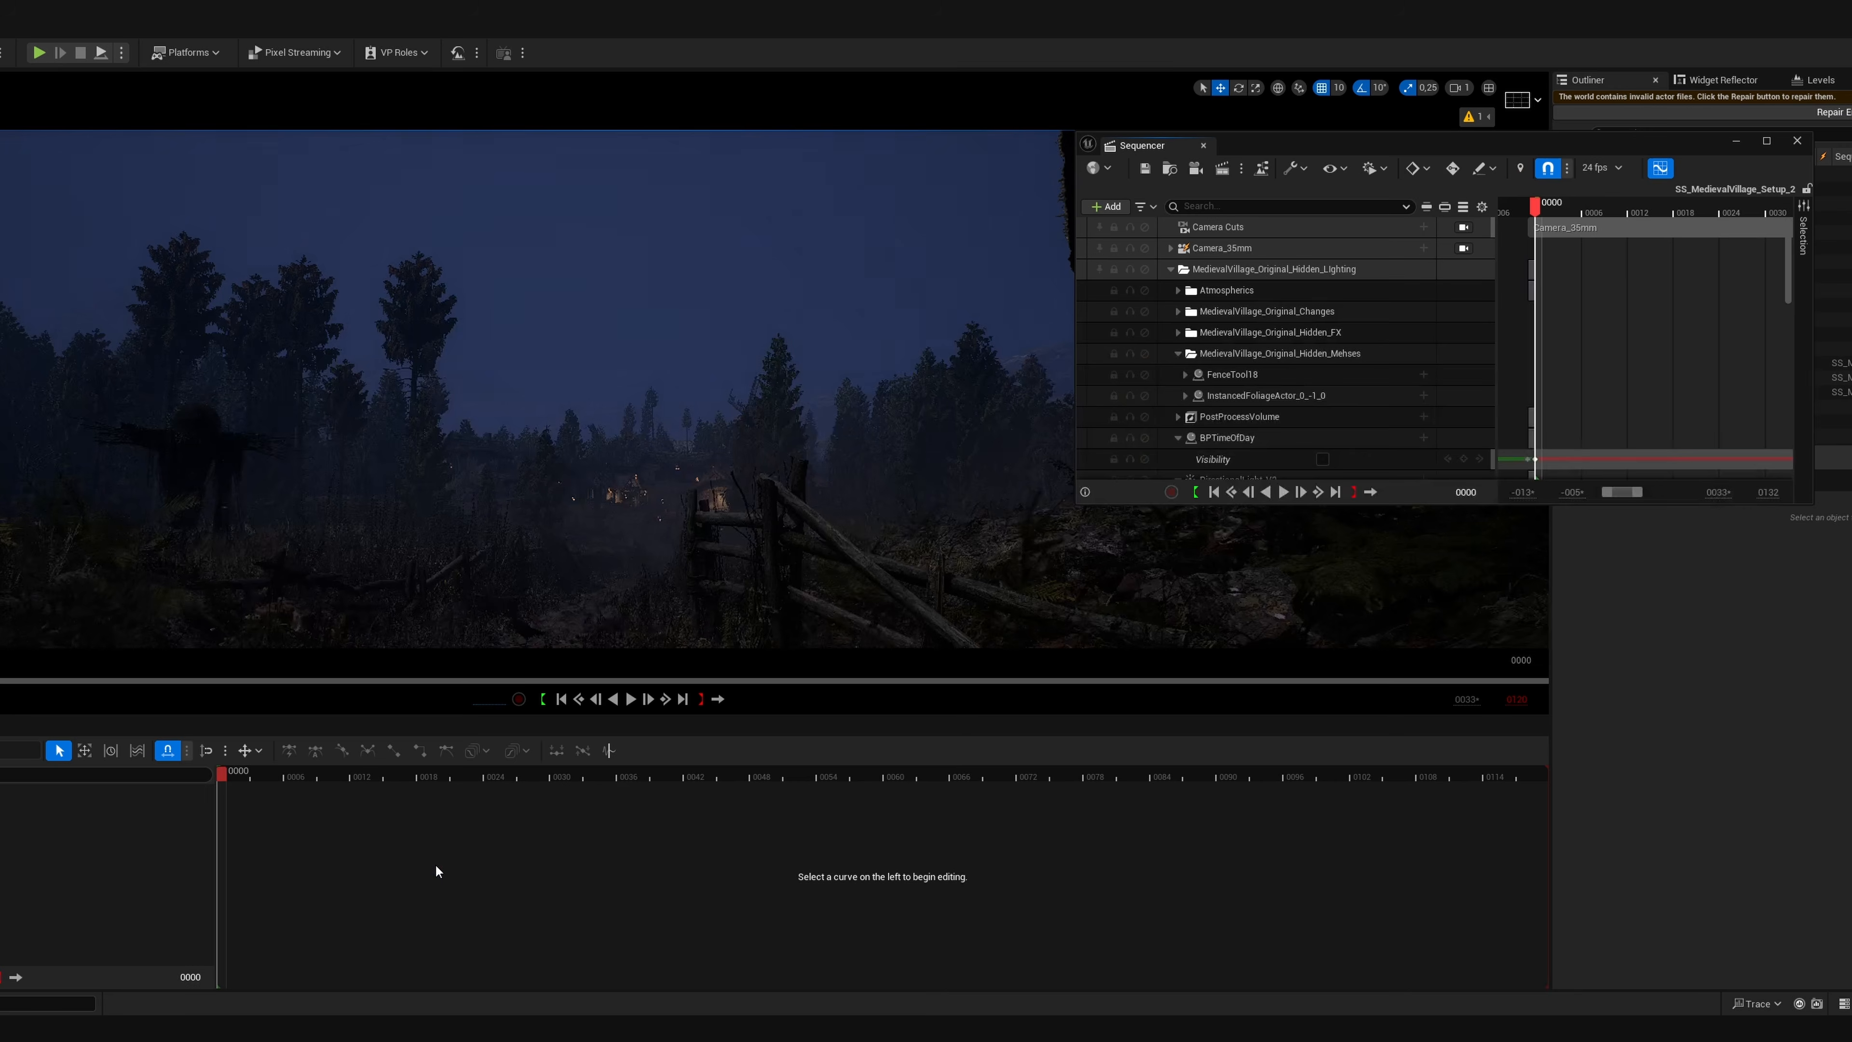
click(1465, 227)
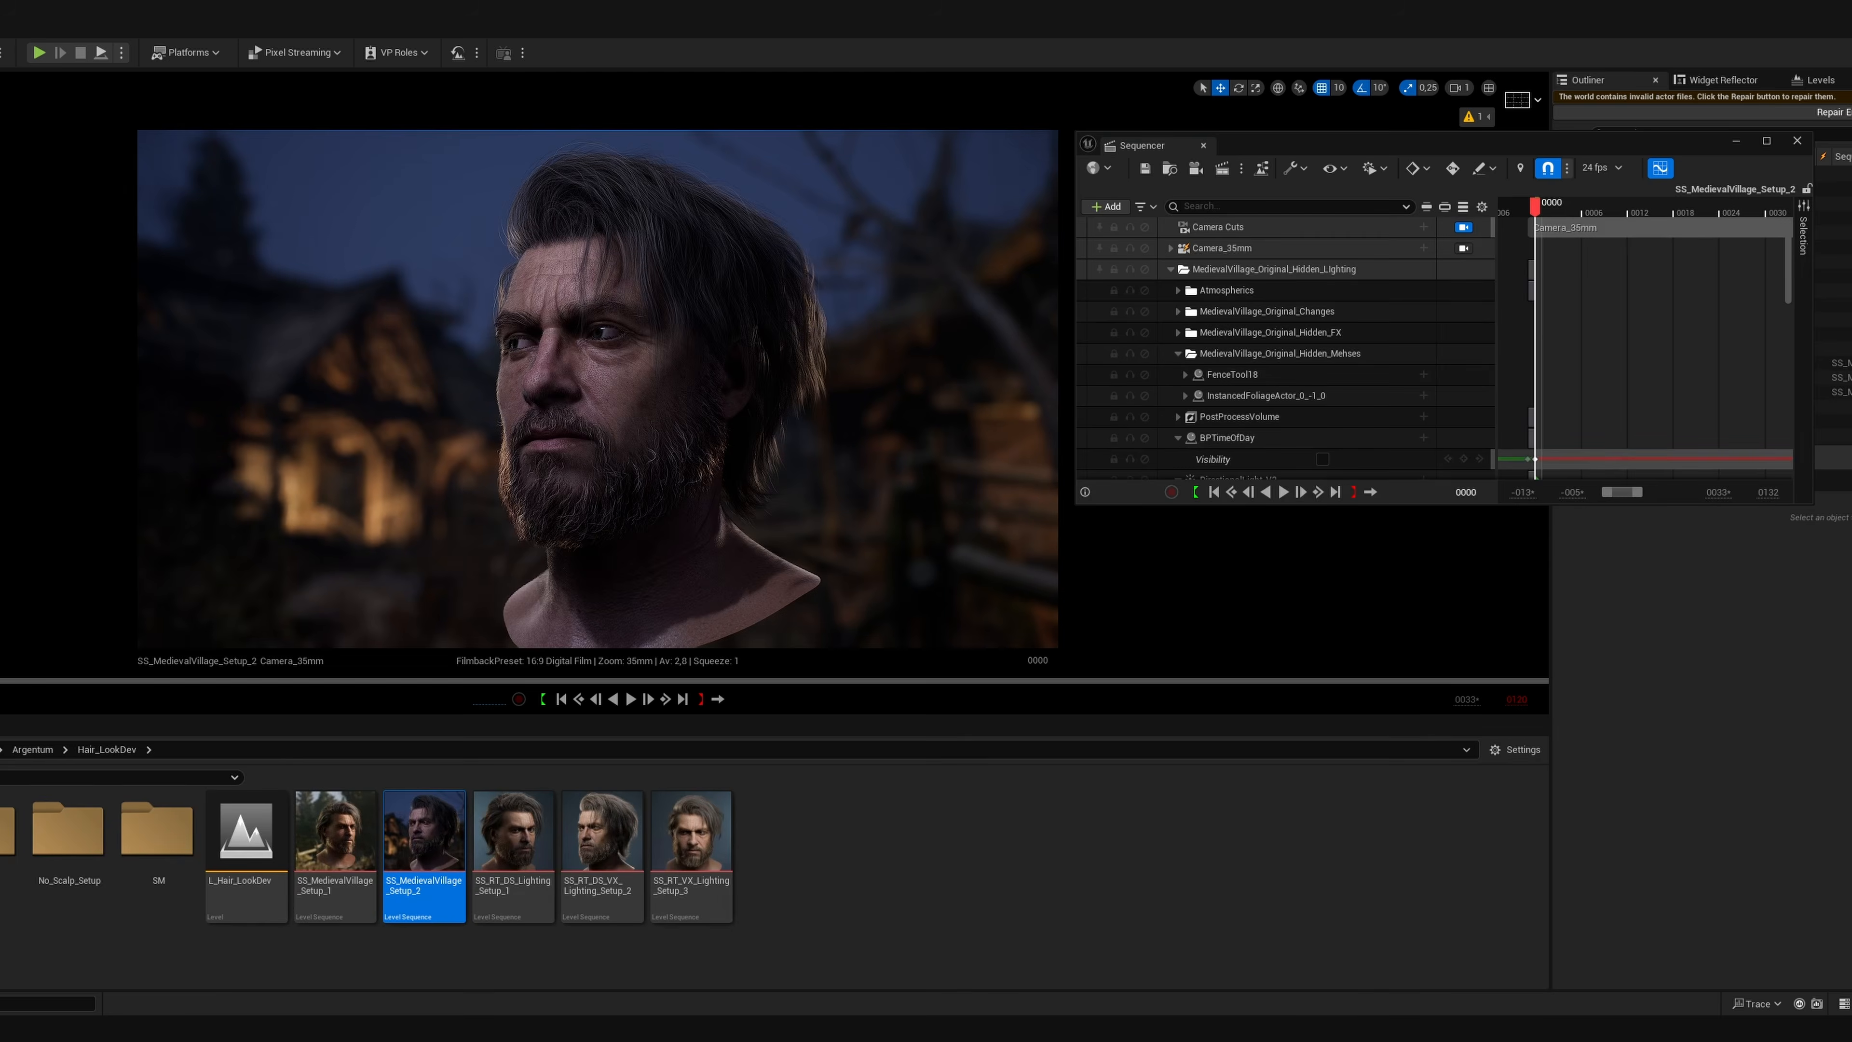
Reopen SS_MedievalVillage_Setup_1 with the viewport locked to Camera Cuts and run Fix Actor References on the sequence.
double_click(349, 878)
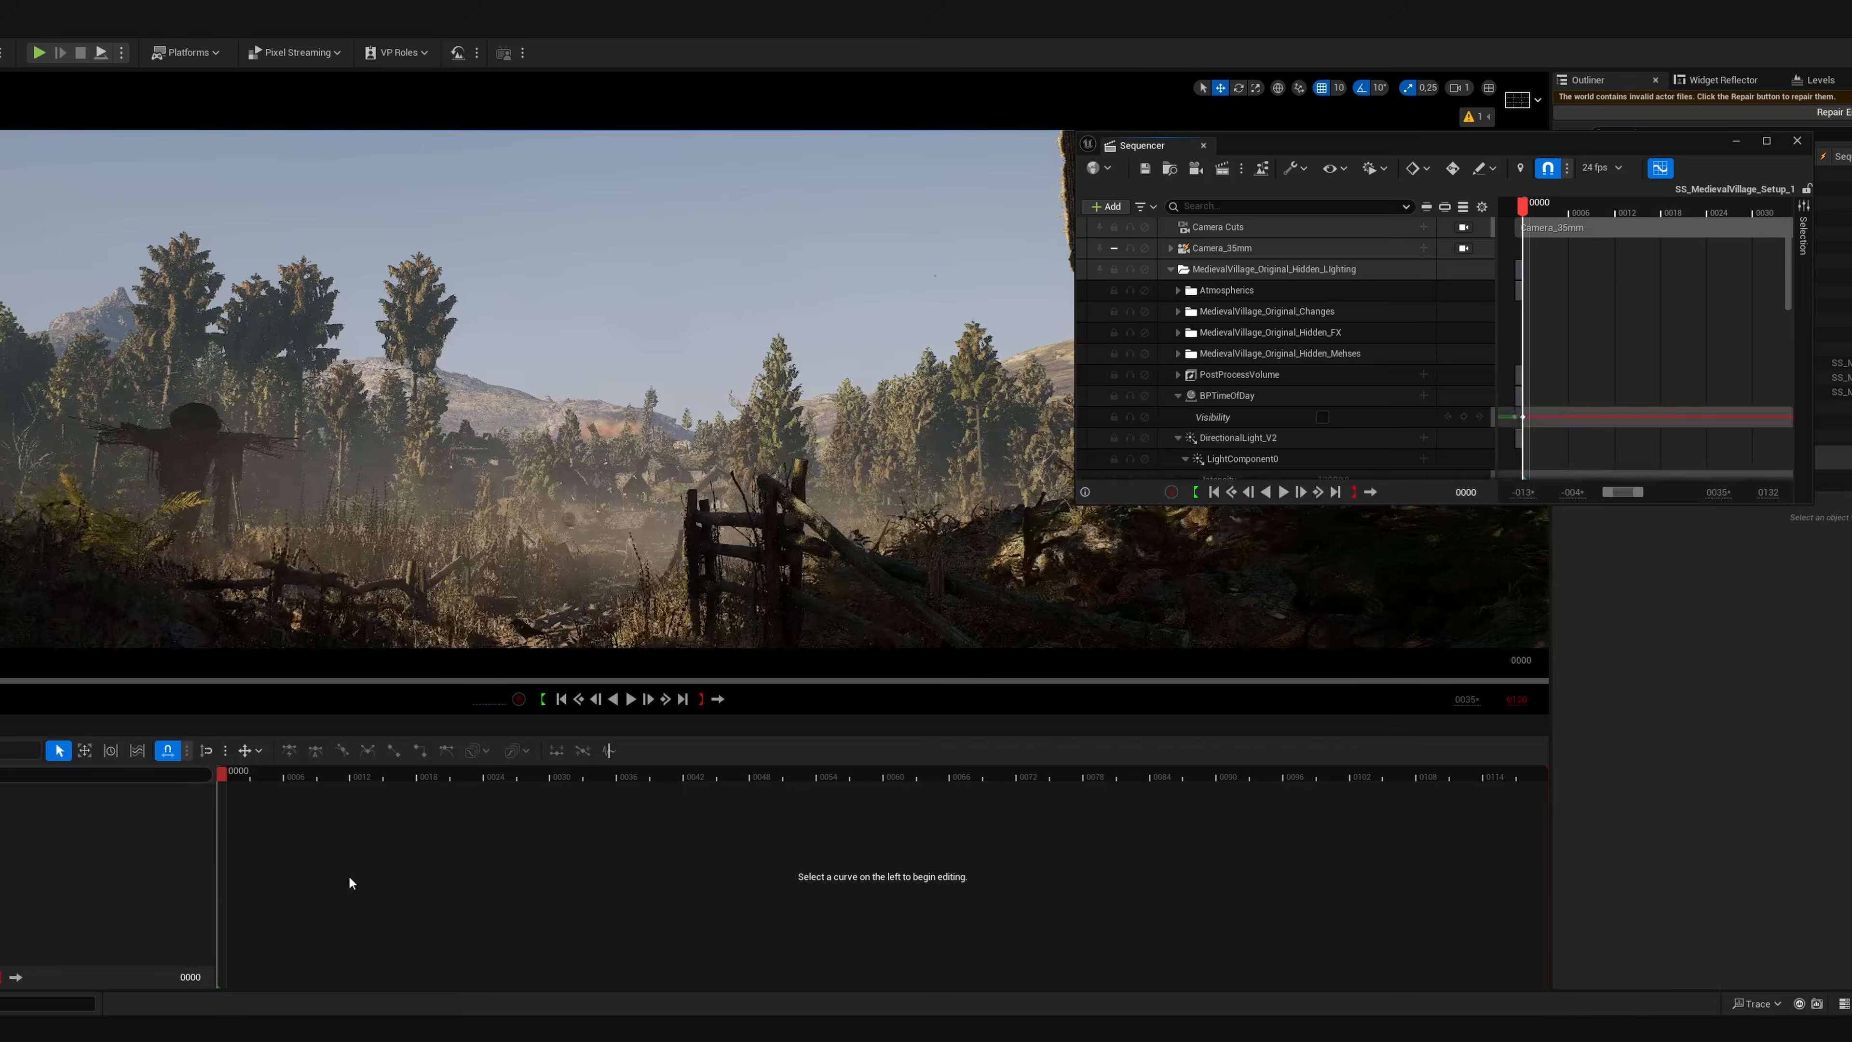
click(1464, 227)
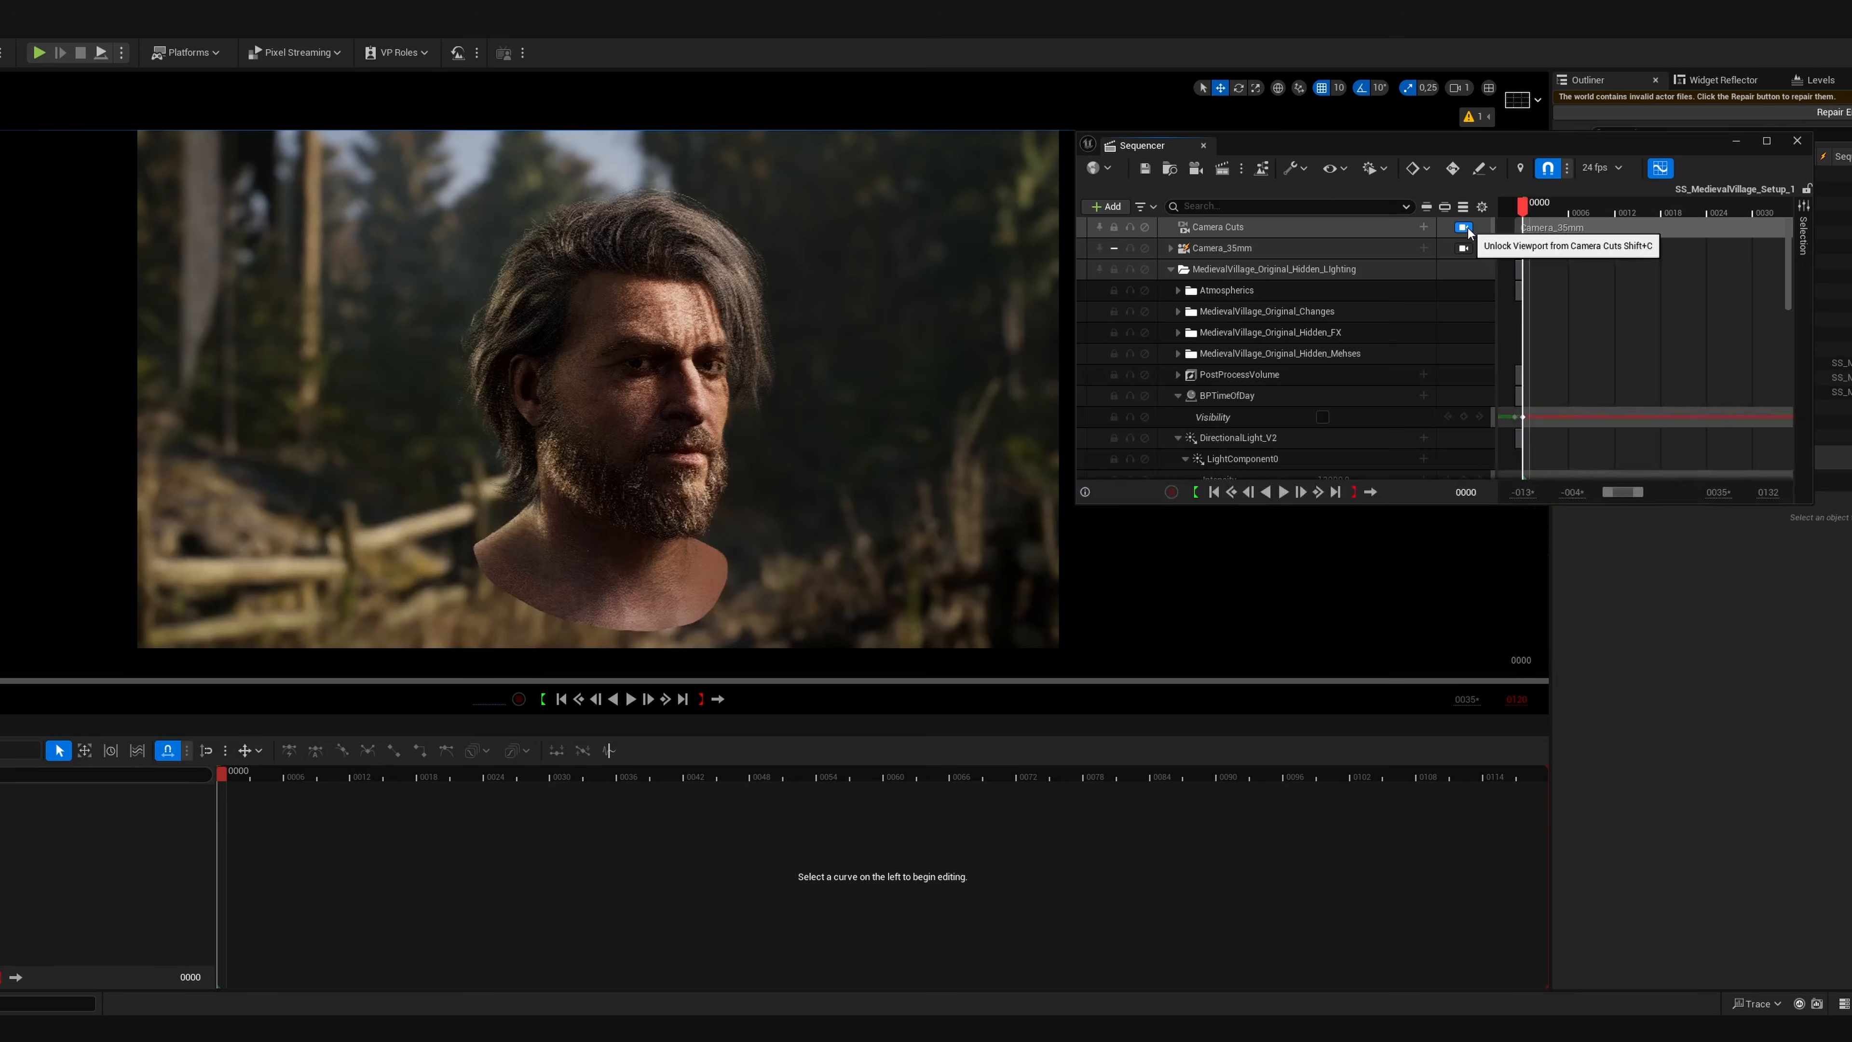
click(1296, 170)
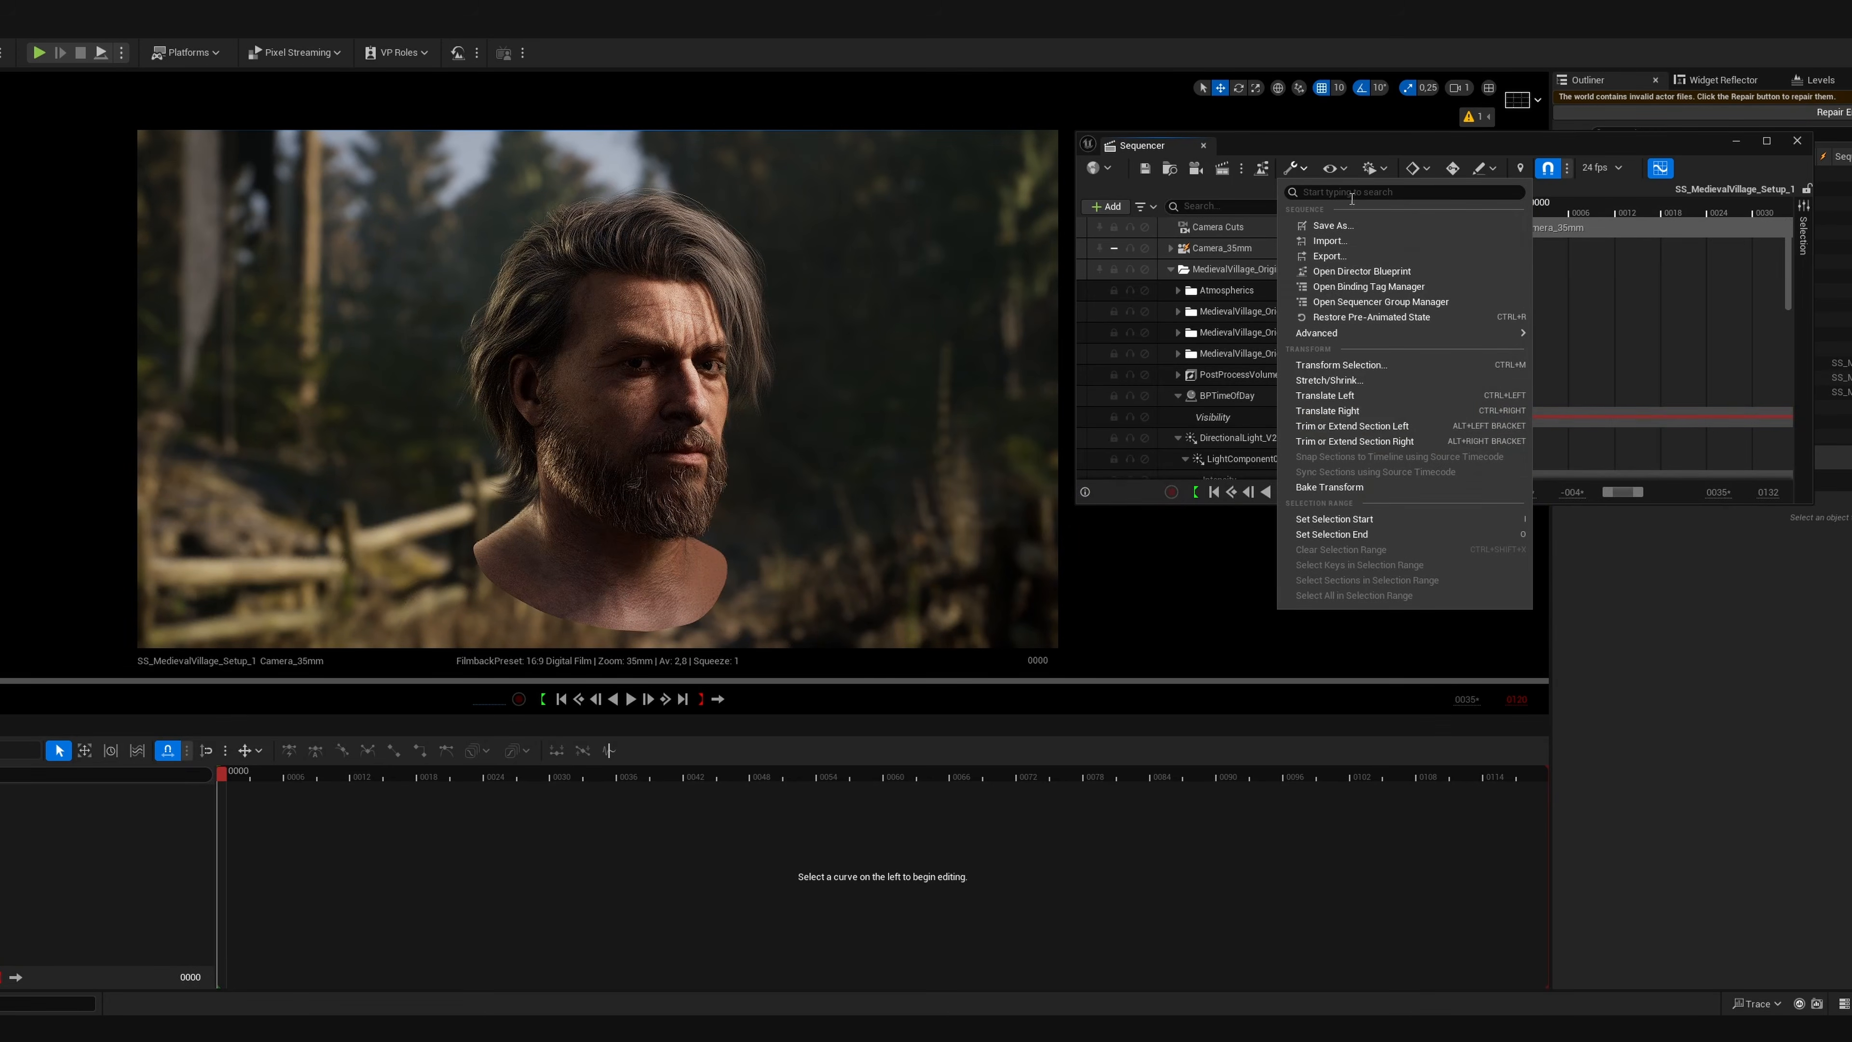
mouse_move(1515, 332)
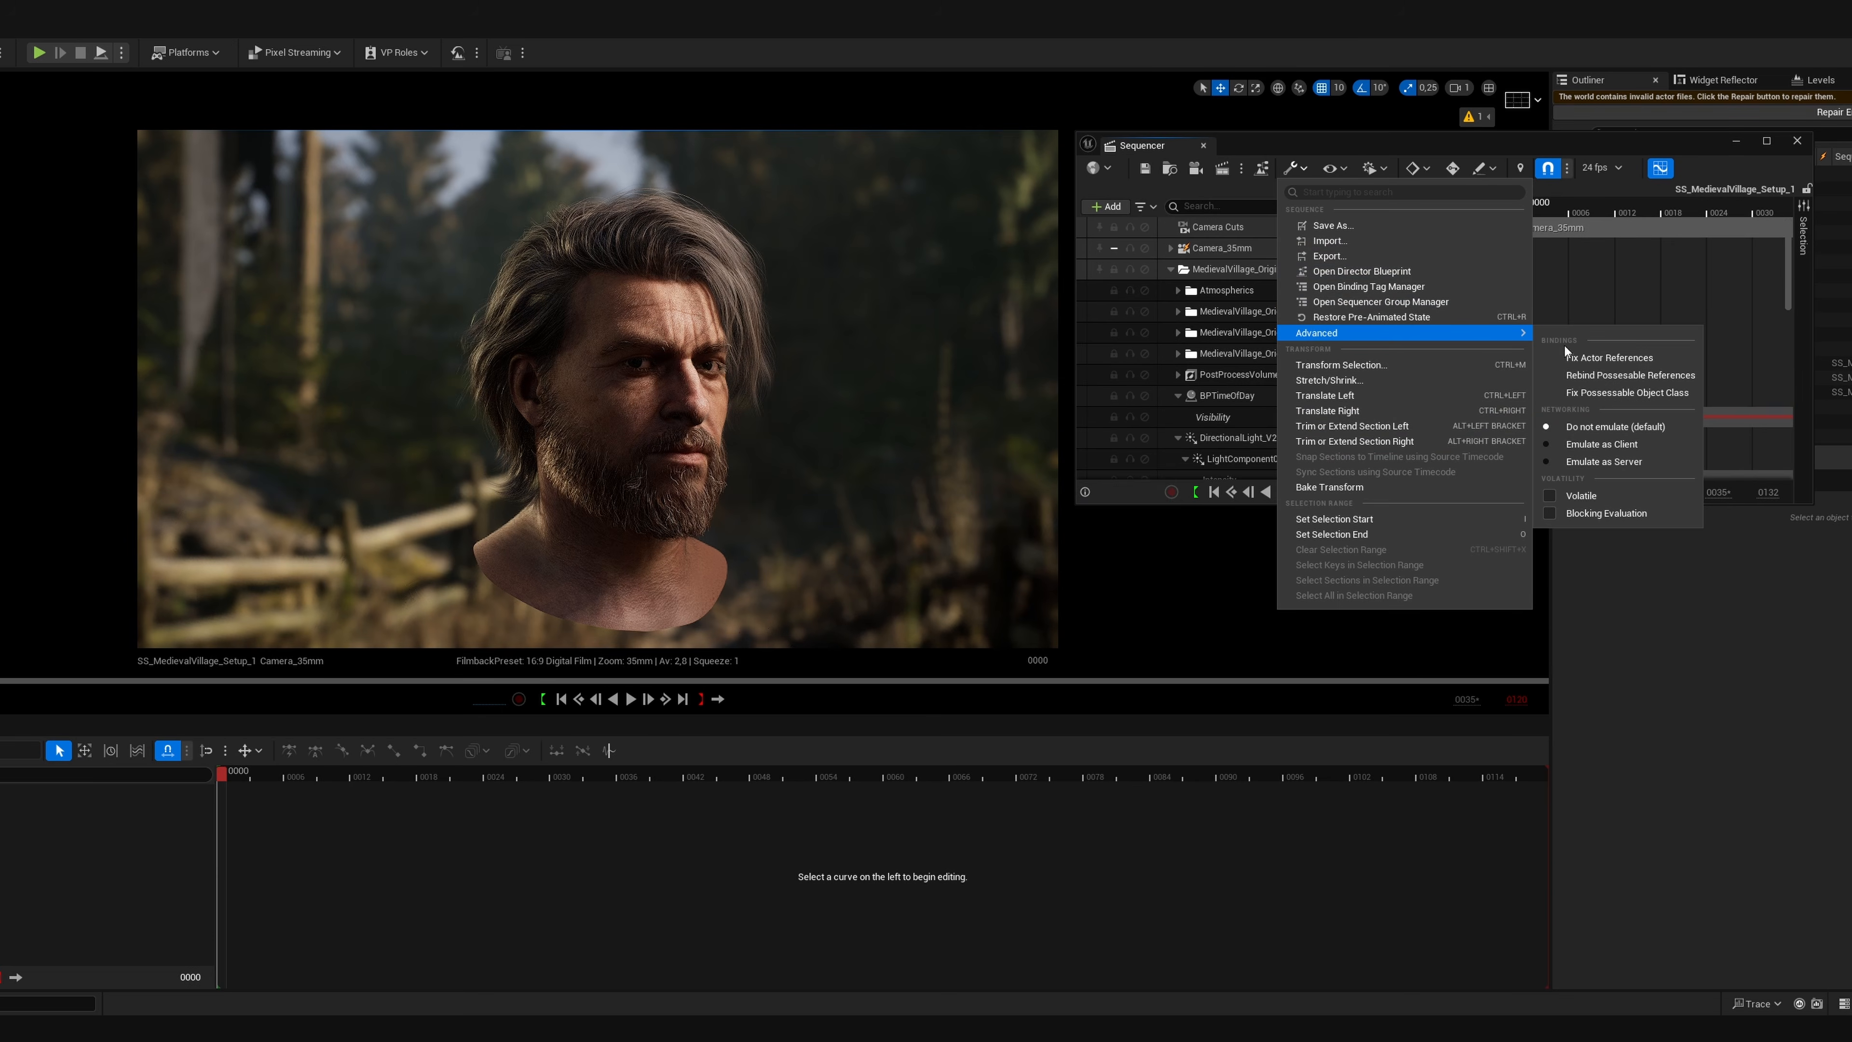
click(1680, 357)
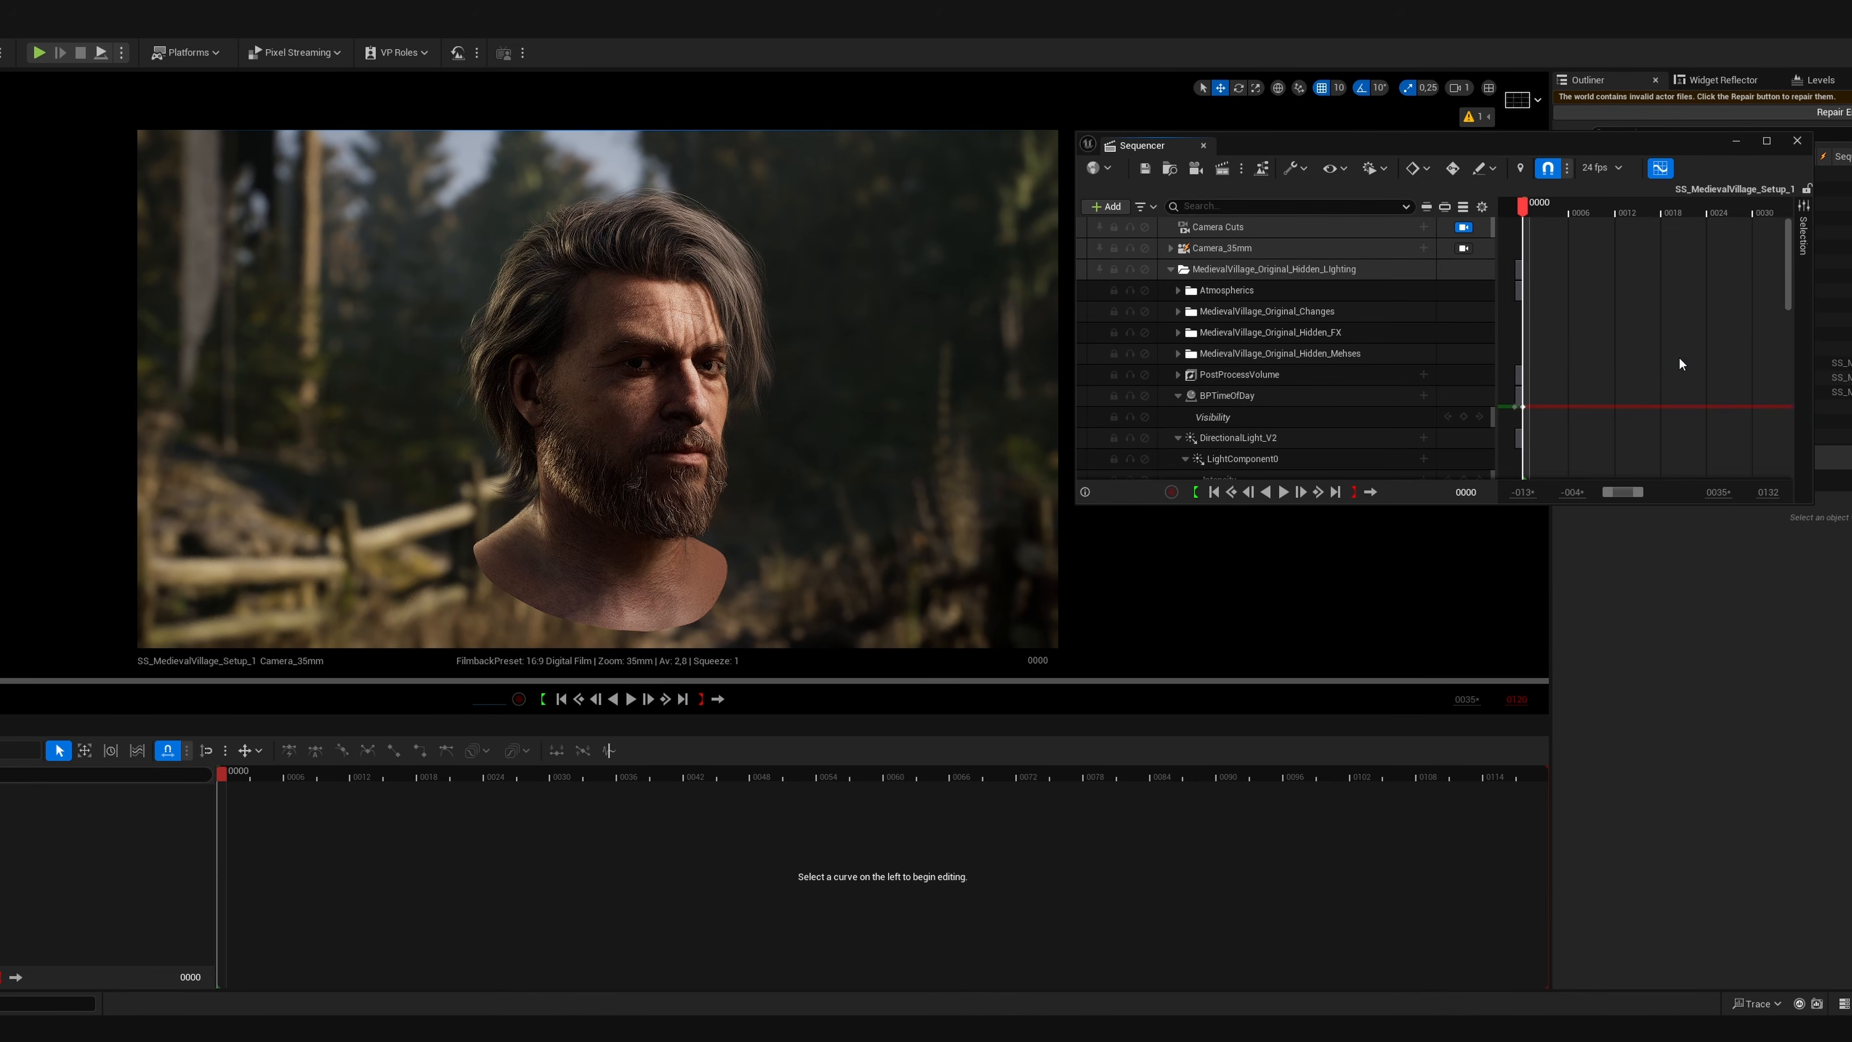